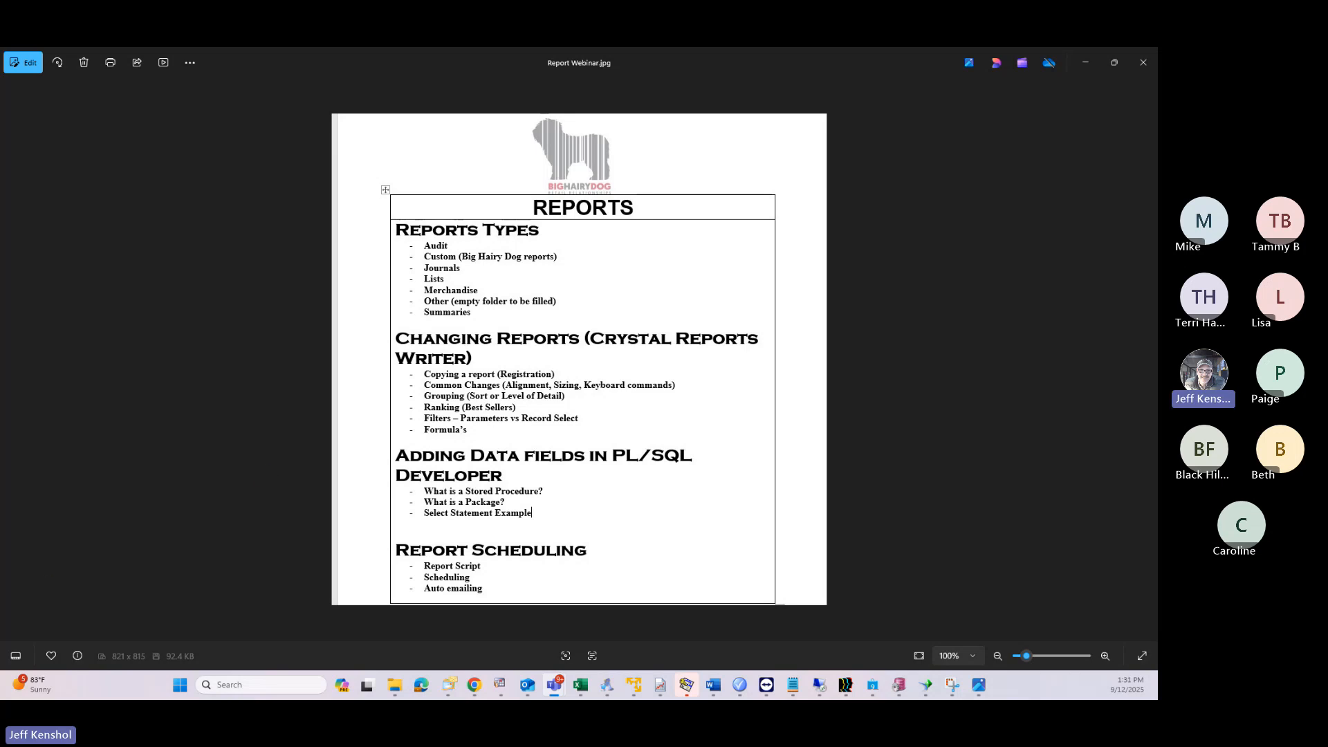
Step: Switch to Report Viewer, open the reports area, and look through the List, Merchandise, Summary, Audit and Journals report categories
{"action": "left_click", "coordinate": [660, 685]}
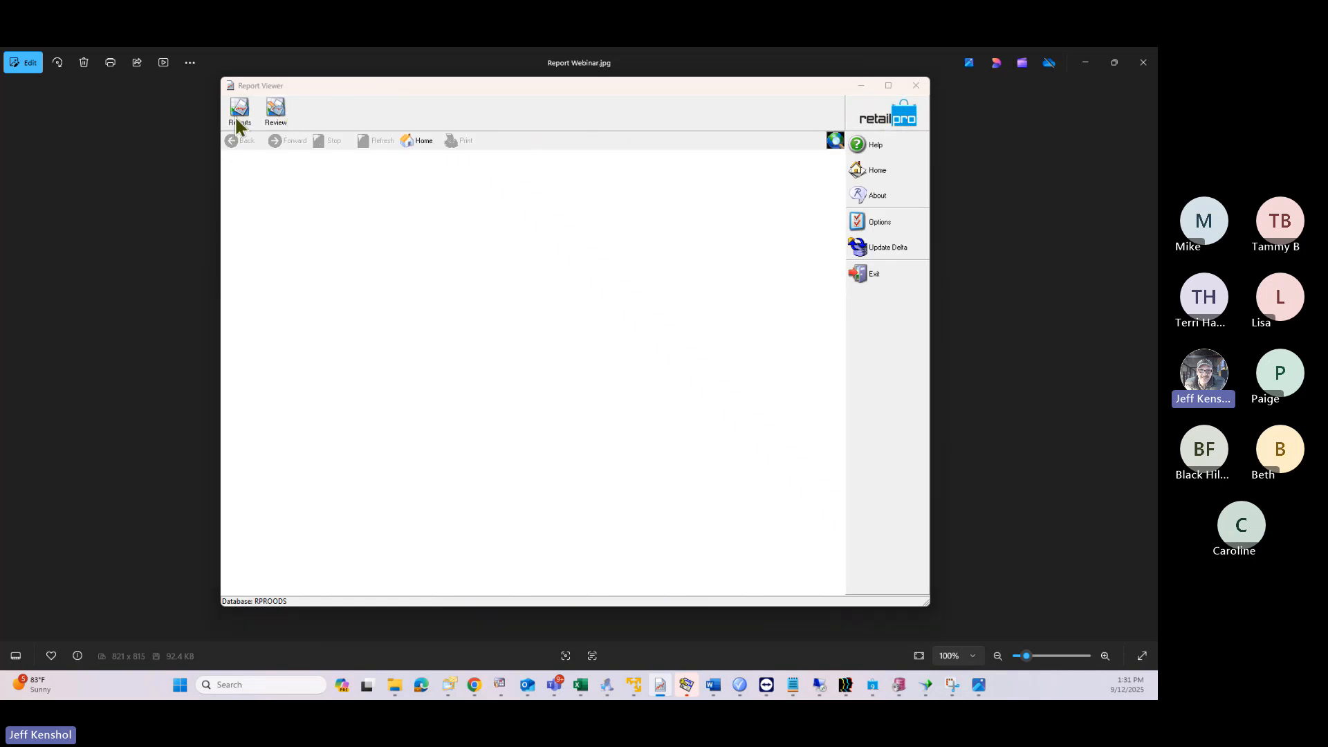
{"action": "left_click", "coordinate": [578, 396]}
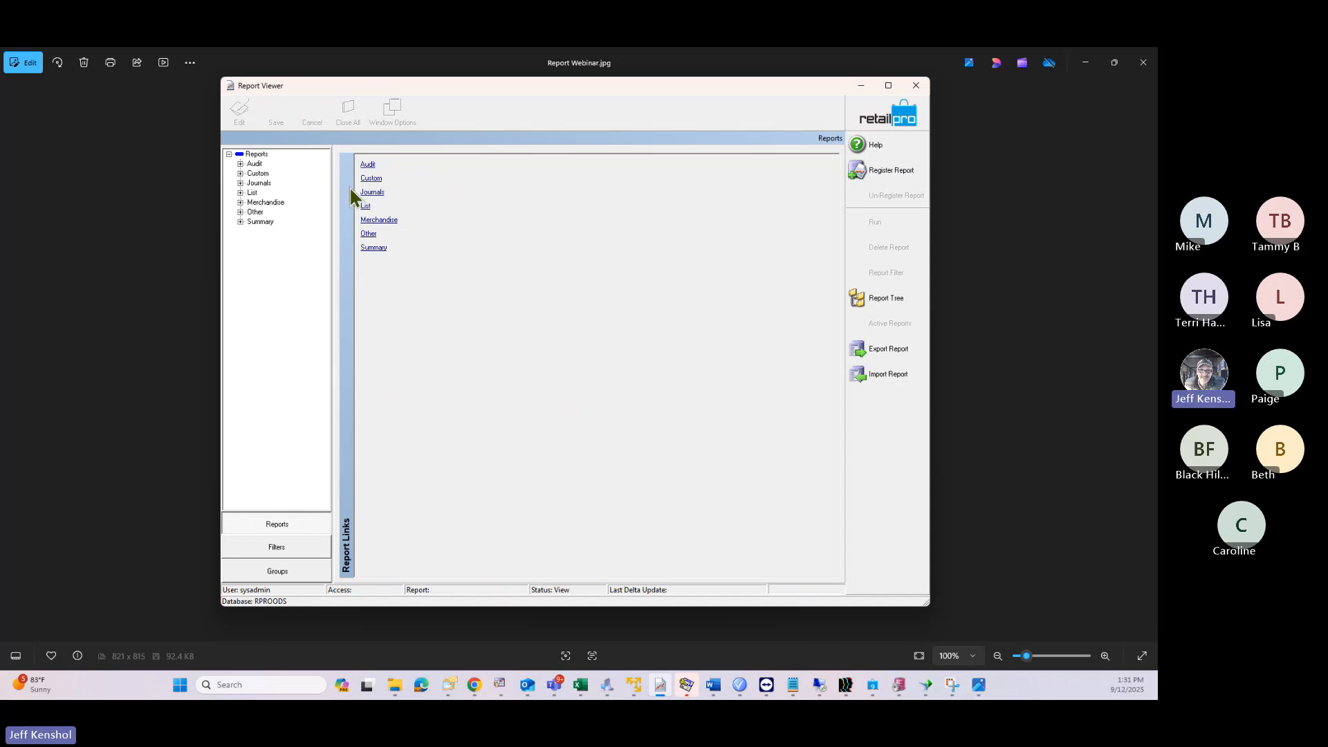
{"action": "left_click", "coordinate": [255, 181]}
{"action": "left_click", "coordinate": [253, 194]}
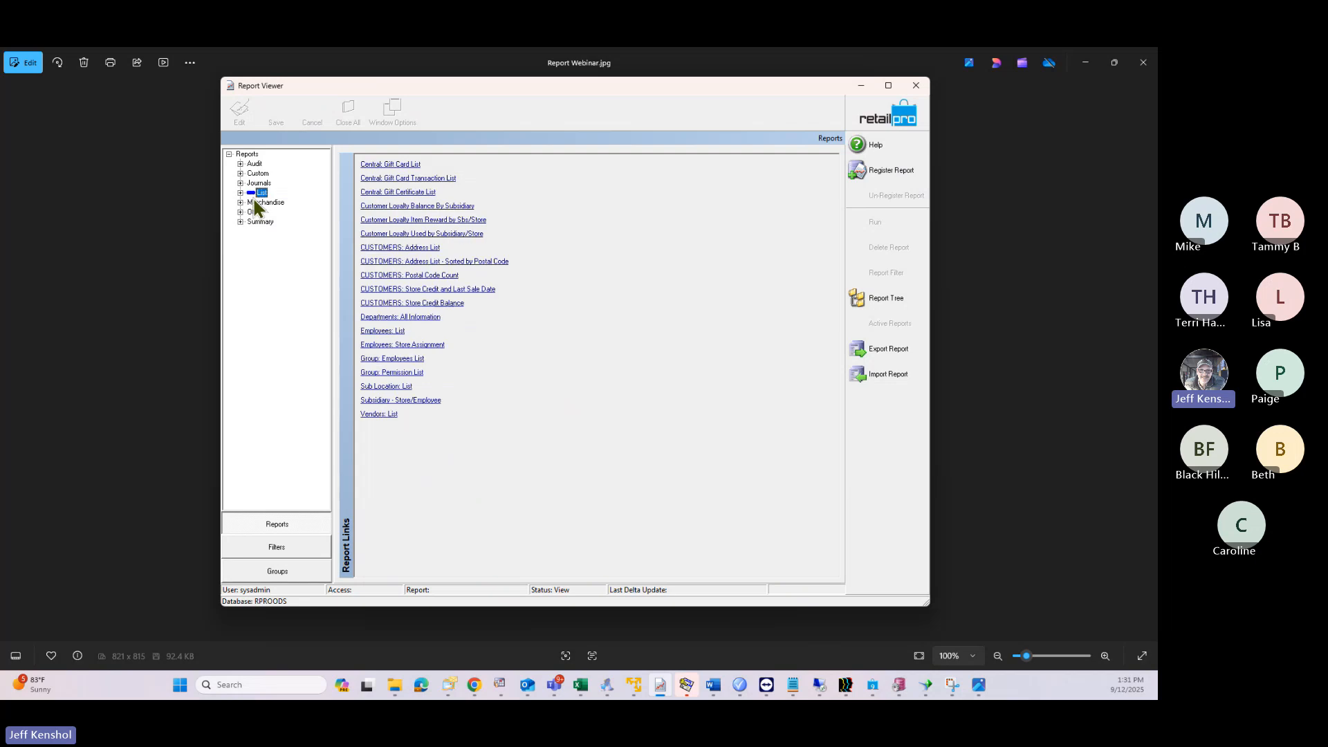
{"action": "left_click", "coordinate": [256, 202]}
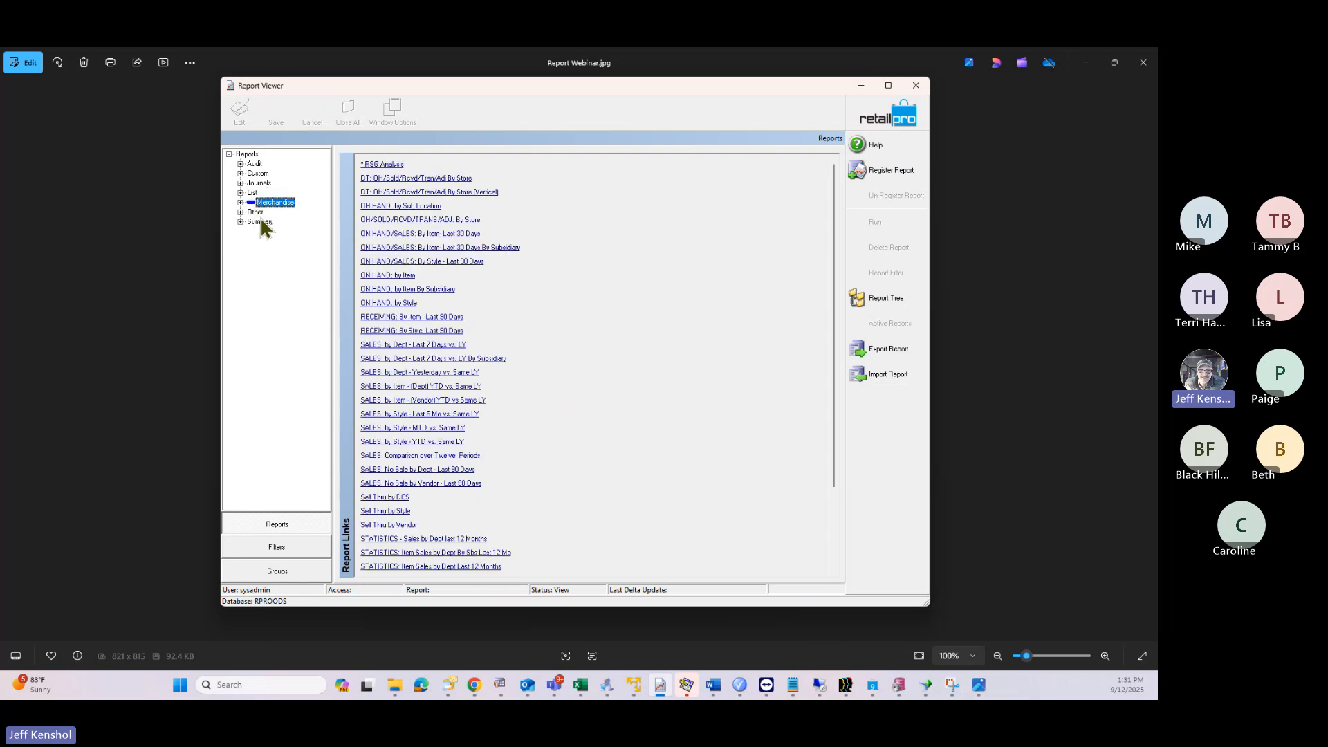
{"action": "left_click", "coordinate": [263, 223]}
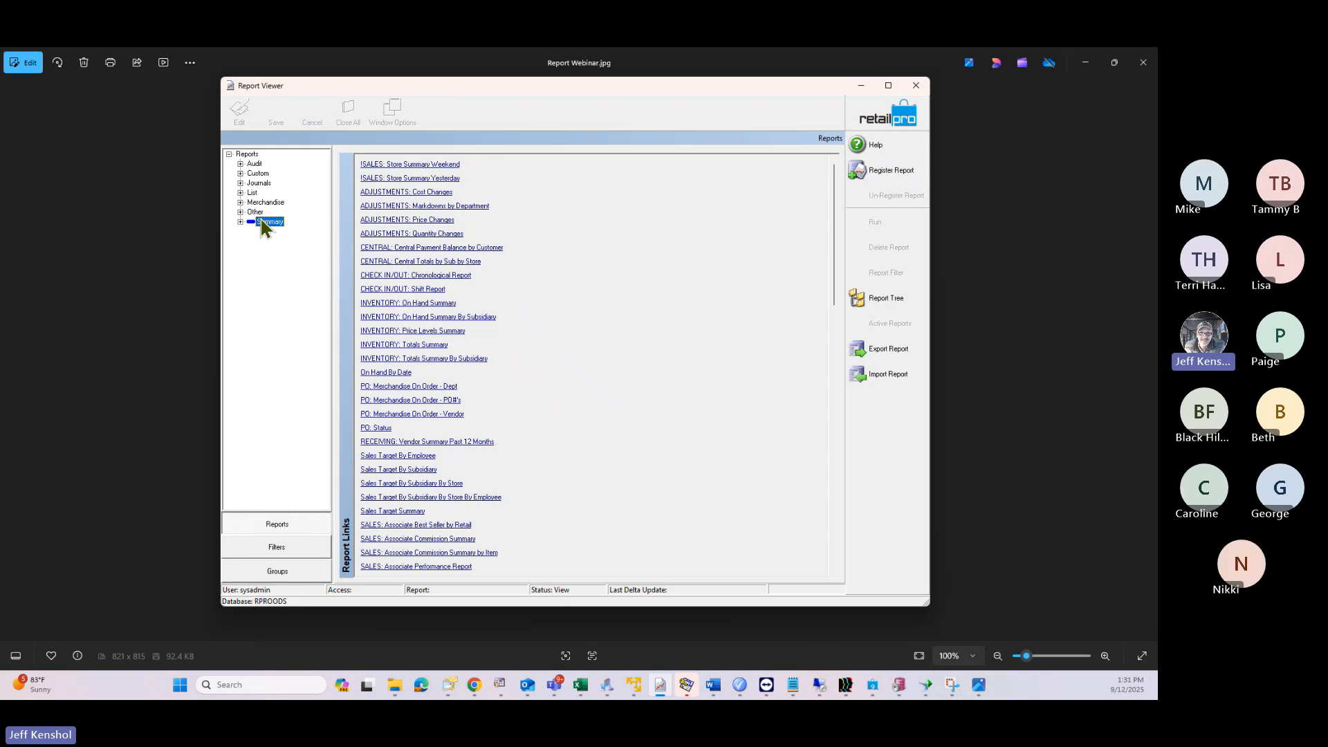
{"action": "left_click", "coordinate": [254, 164]}
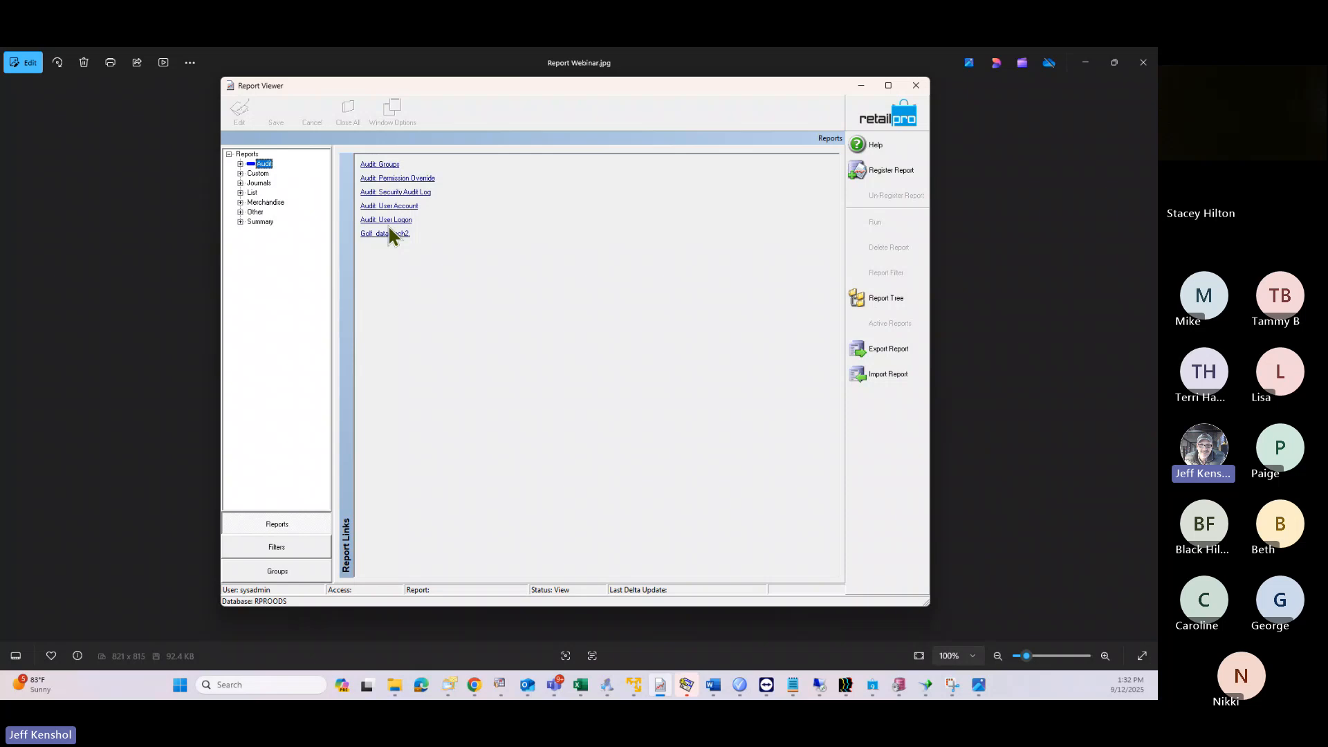
{"action": "left_click", "coordinate": [256, 183]}
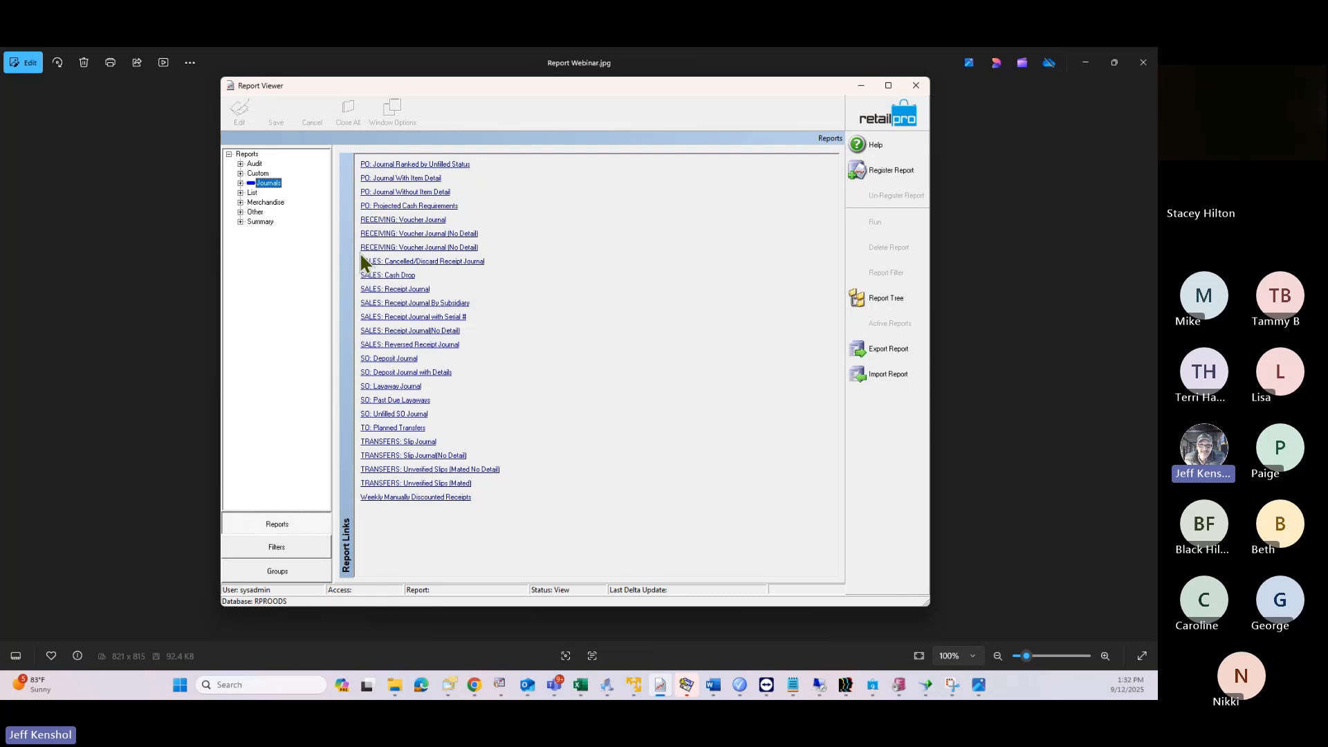
Step: View the parameters of the SALES: Receipt Journal, RECEIVING: Voucher Journal and PO: Journal Ranked by Unfilled Status reports
{"action": "left_click", "coordinate": [391, 288]}
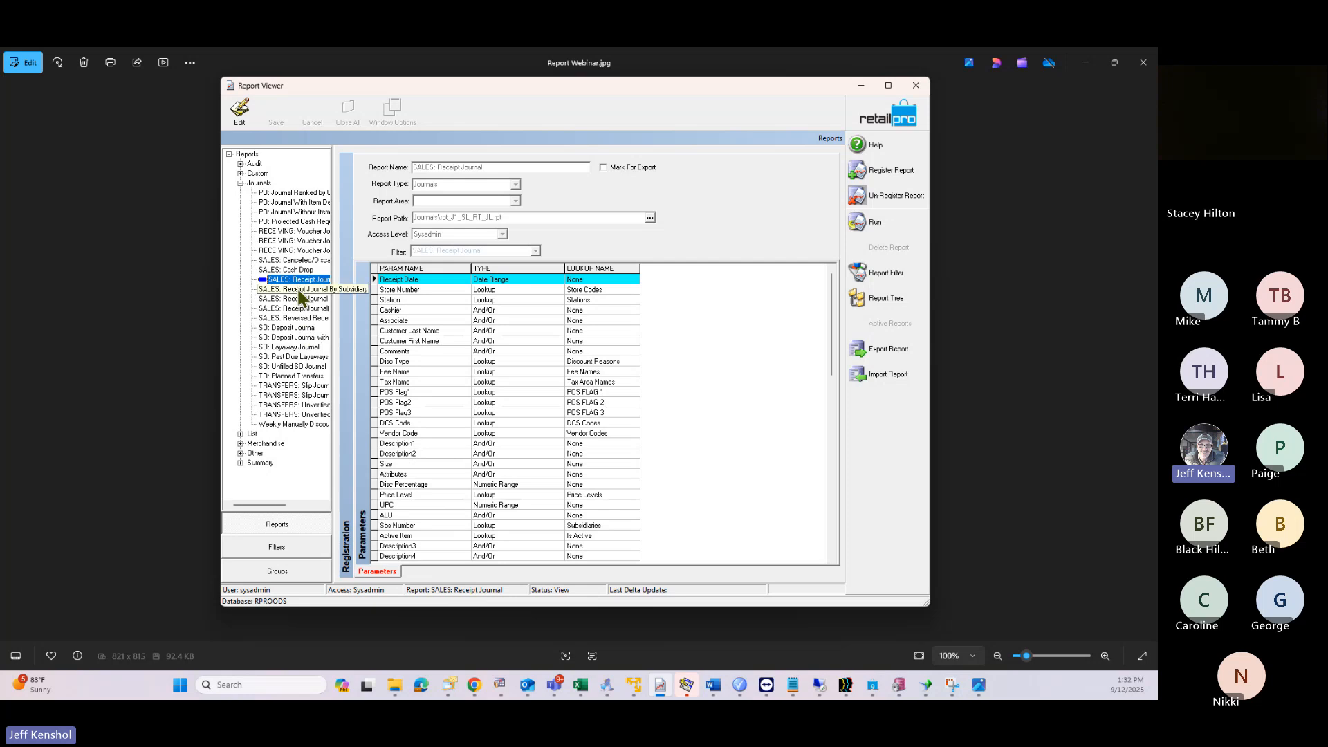
{"action": "left_click", "coordinate": [303, 235]}
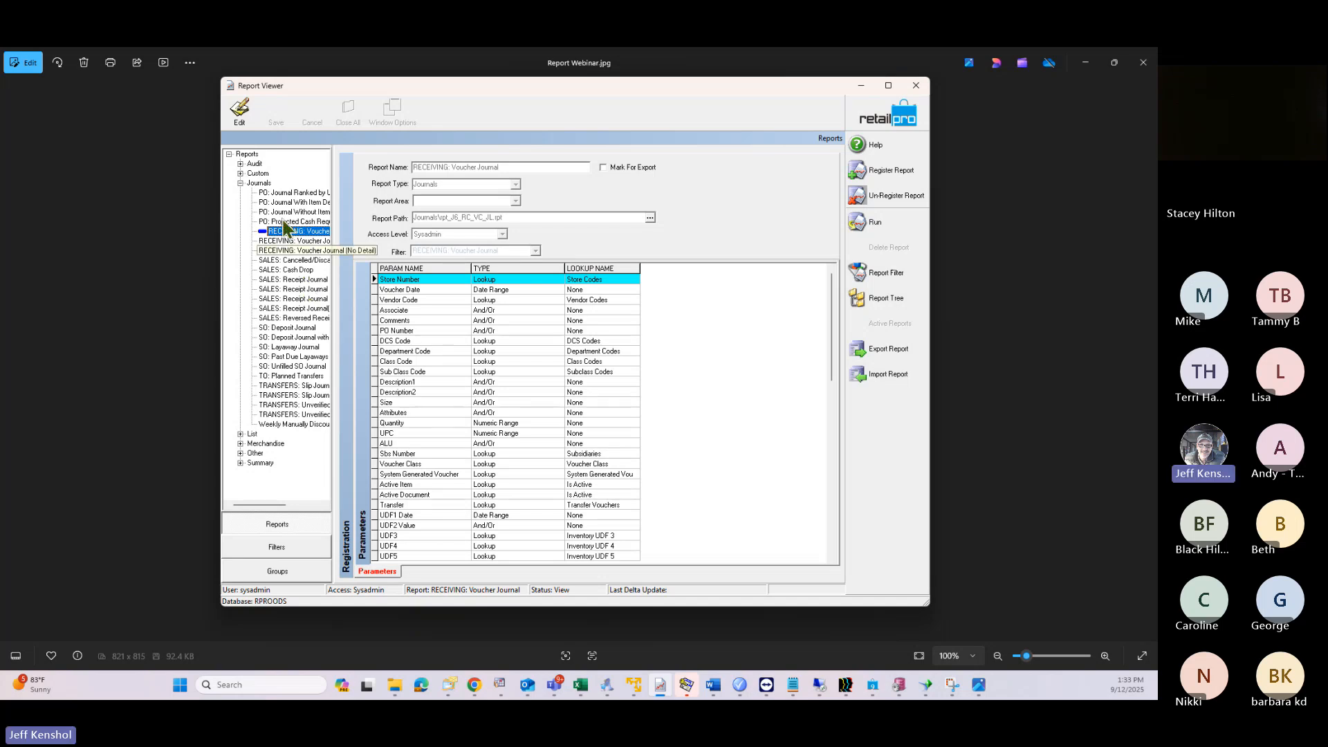
{"action": "left_click", "coordinate": [290, 193]}
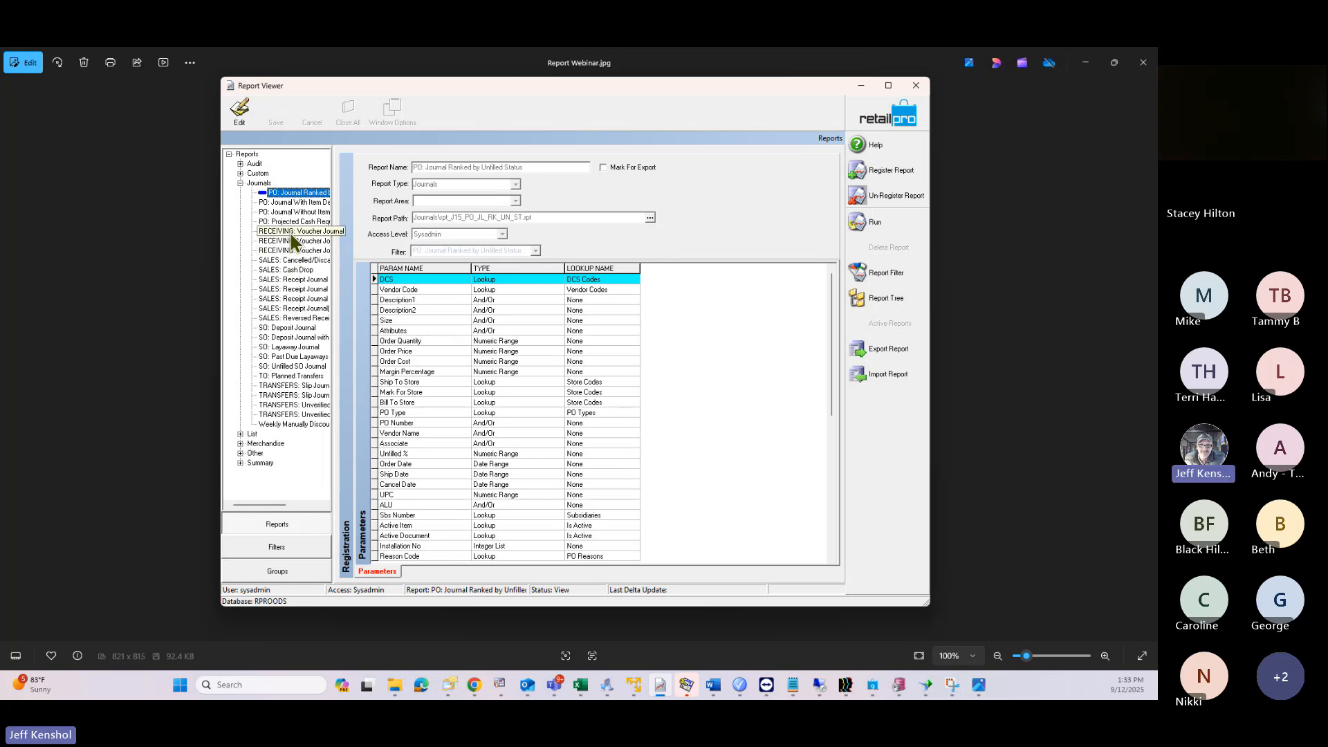
Step: Filter the SALES: Receipt Journal report's receipt date to a duration of 1 day starting 1100 days ago
{"action": "left_click", "coordinate": [297, 280]}
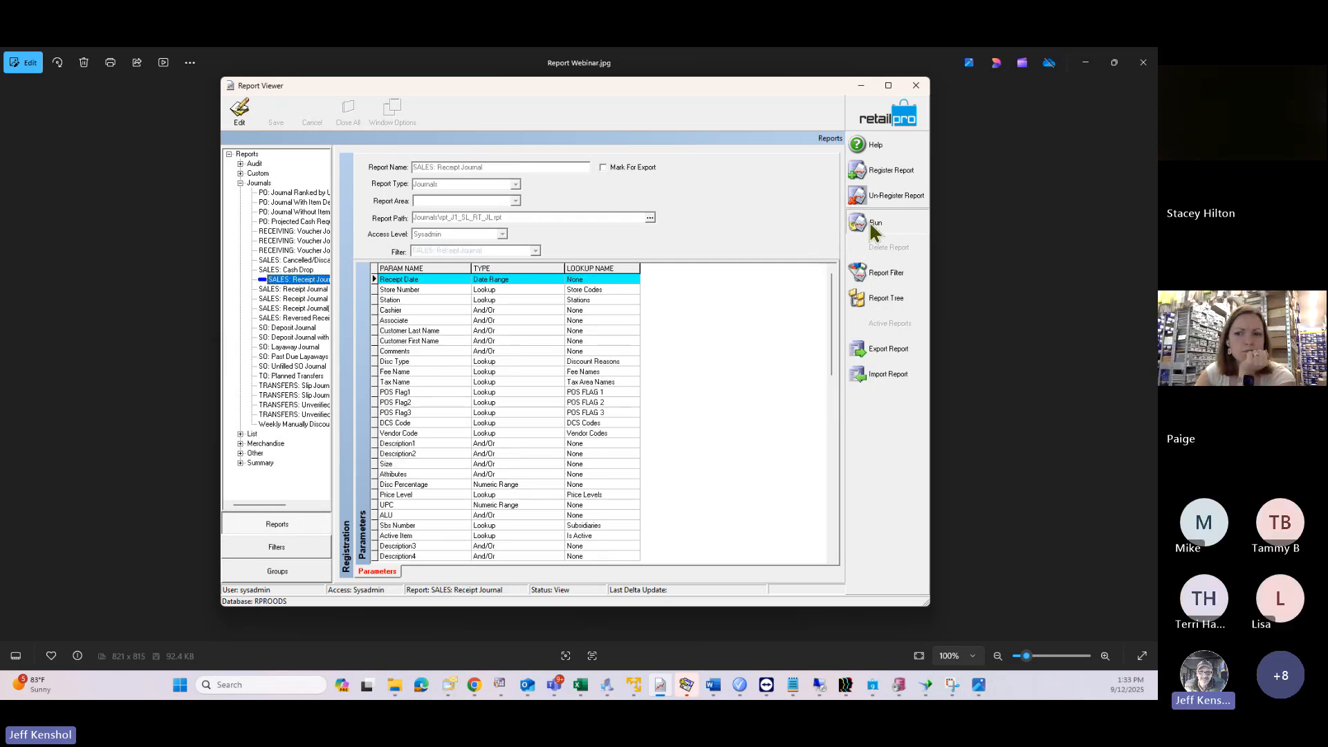
{"action": "left_click", "coordinate": [883, 273]}
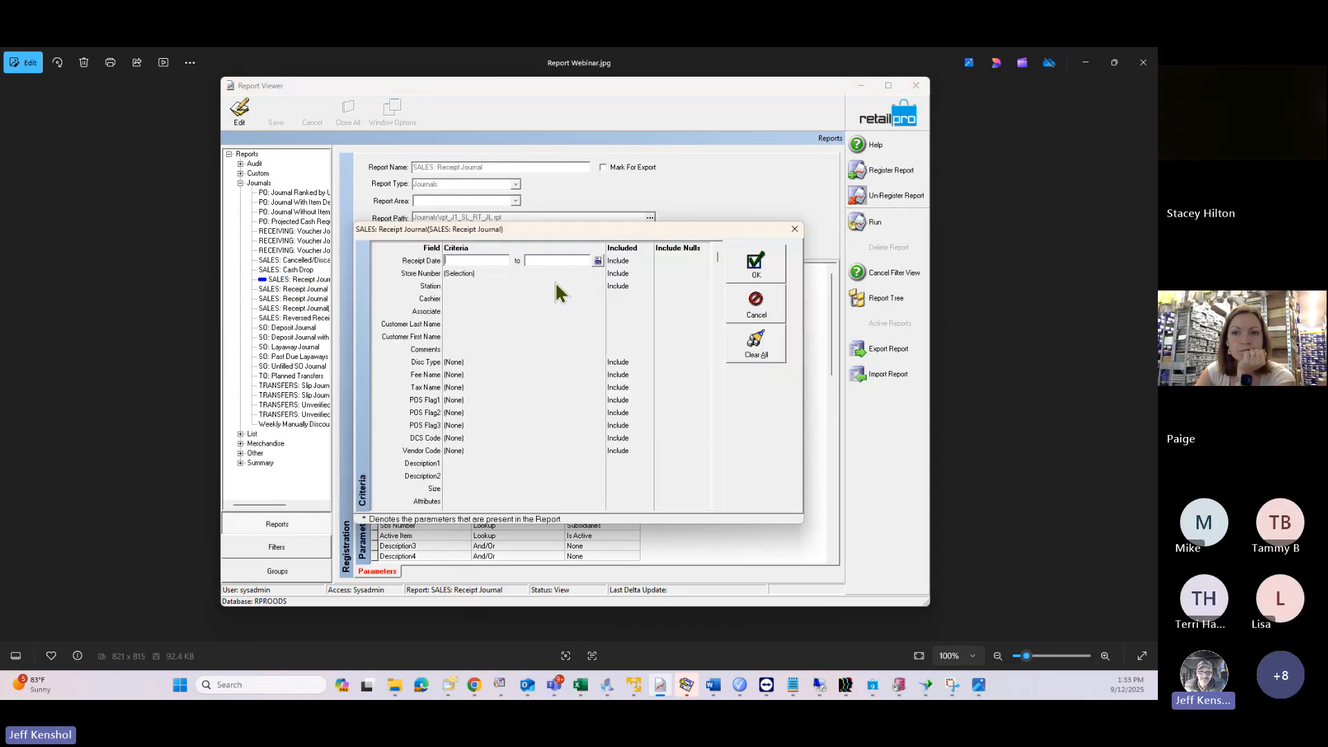
{"action": "left_click", "coordinate": [598, 261]}
{"action": "left_click", "coordinate": [562, 328]}
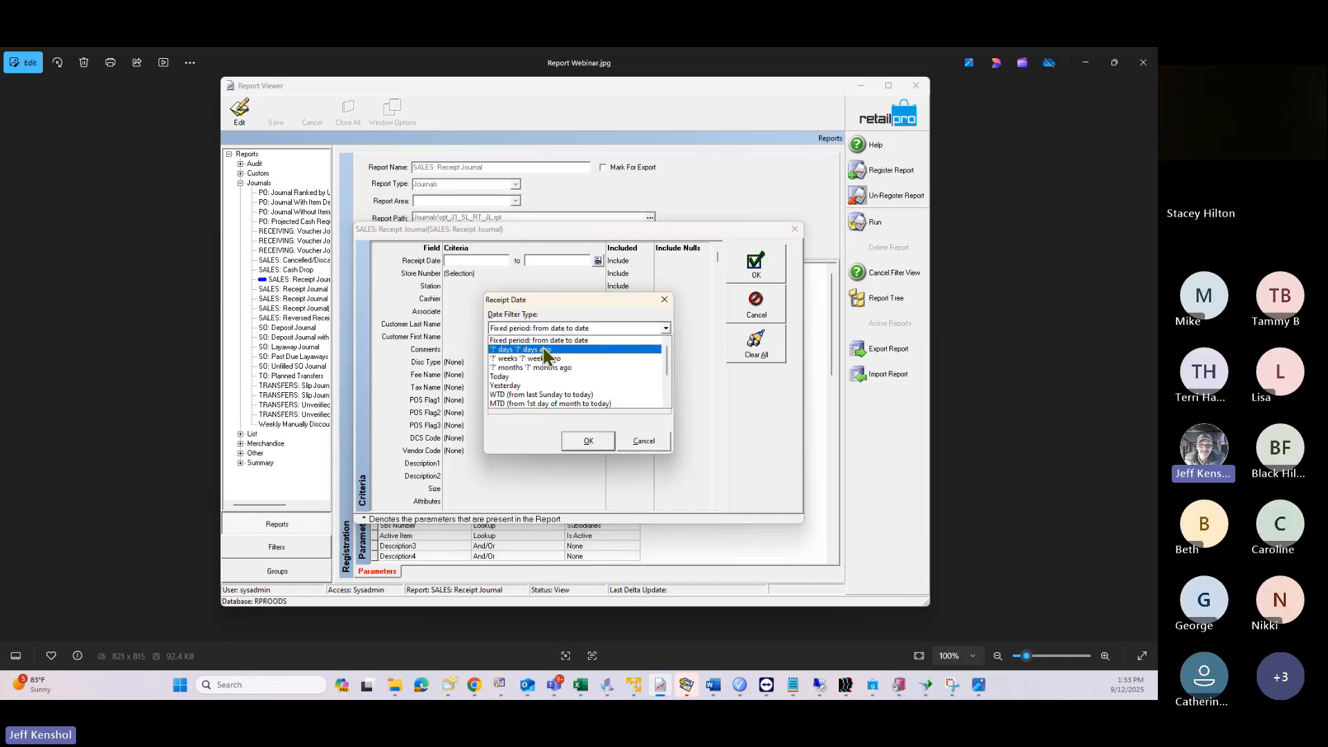
{"action": "left_click", "coordinate": [546, 350]}
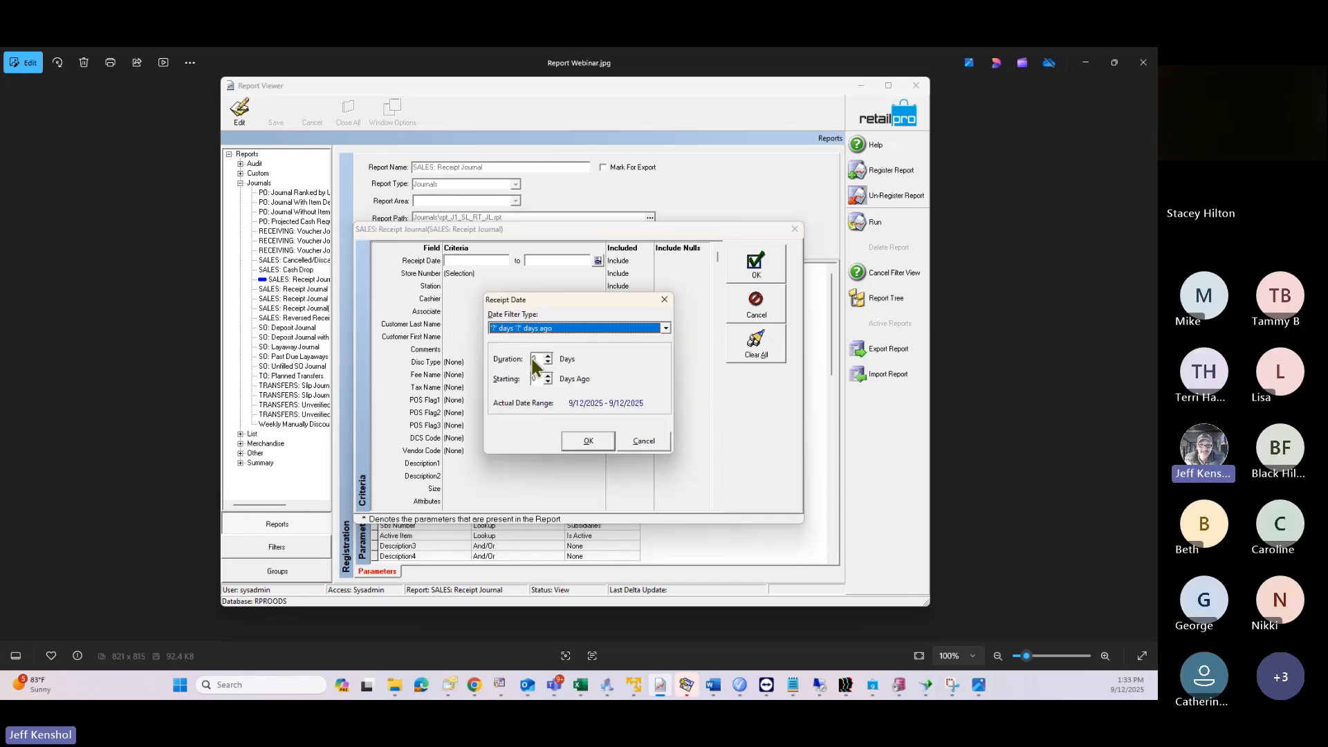
{"action": "key", "text": "Tab"}
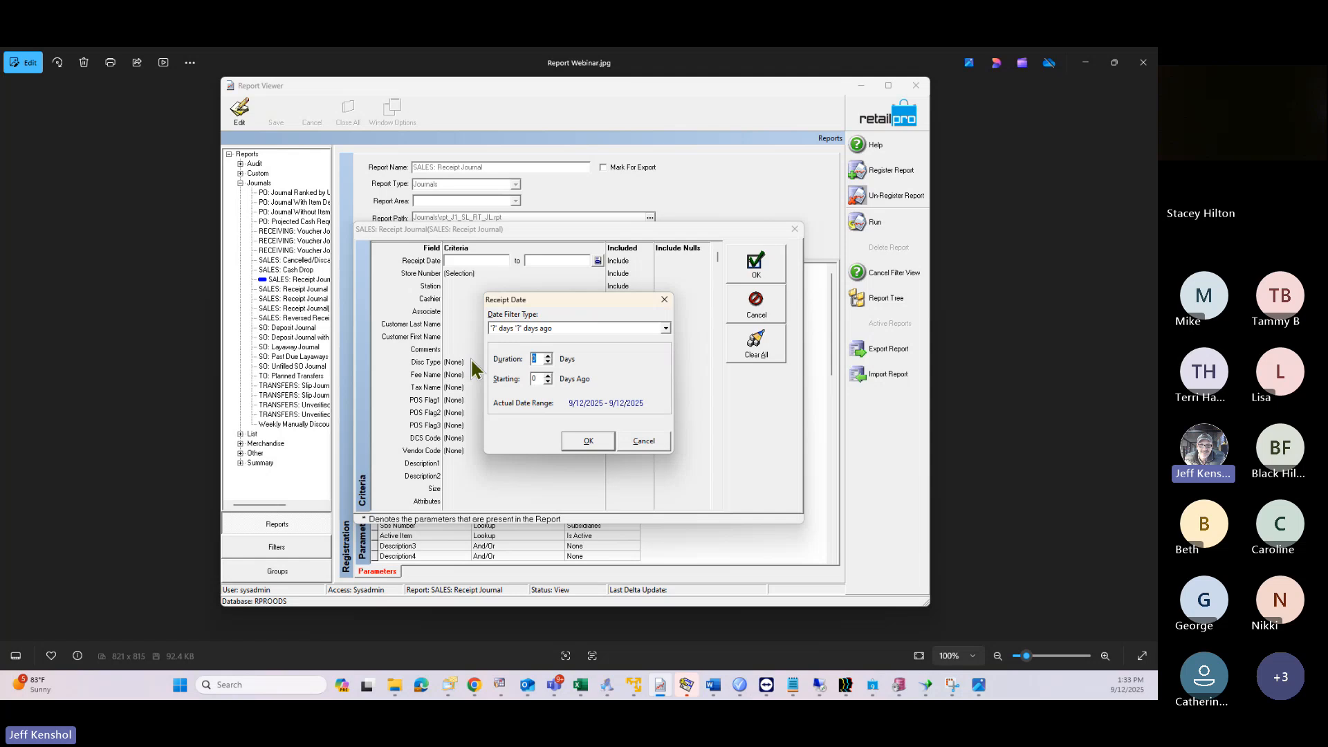
{"action": "type", "text": "1"}
{"action": "key", "text": "Tab"}
{"action": "type", "text": "1100"}
{"action": "left_click", "coordinate": [594, 443]}
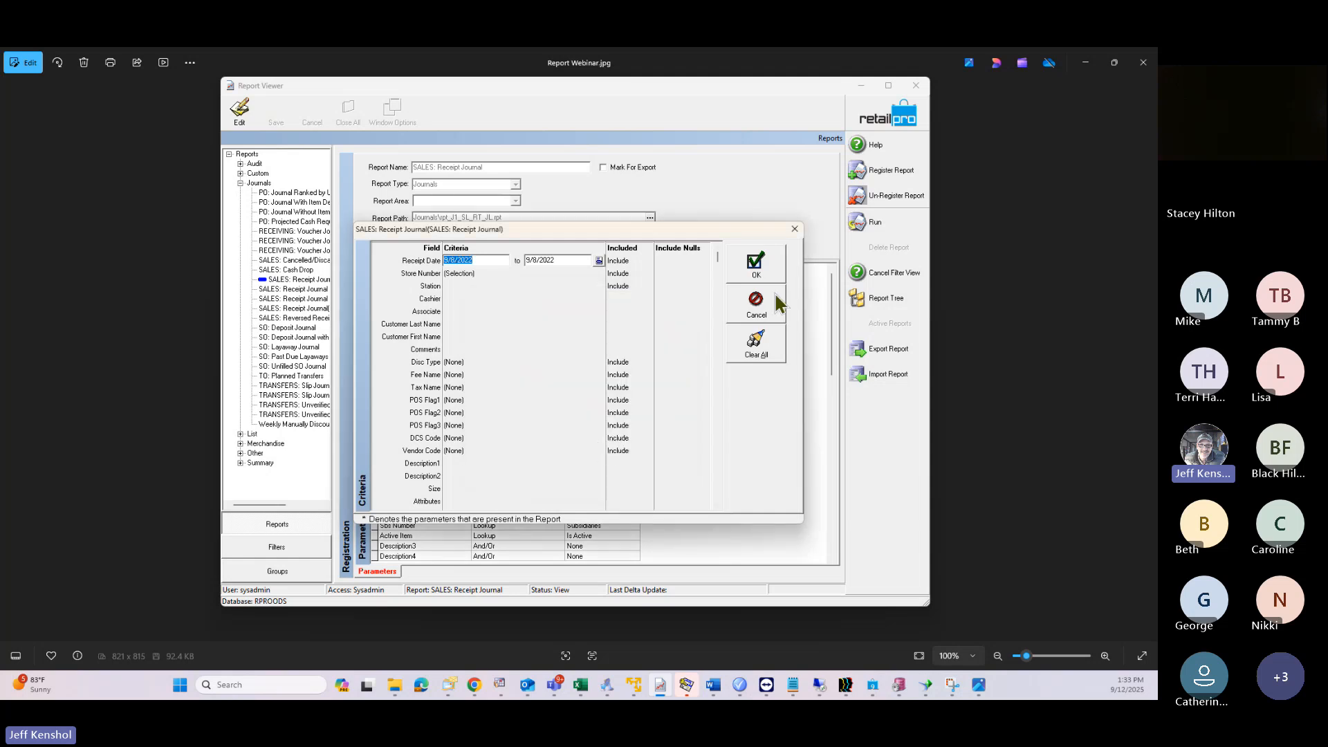
Step: Run the filtered SALES: Receipt Journal report and maximize both the application and report windows
{"action": "left_click", "coordinate": [761, 273]}
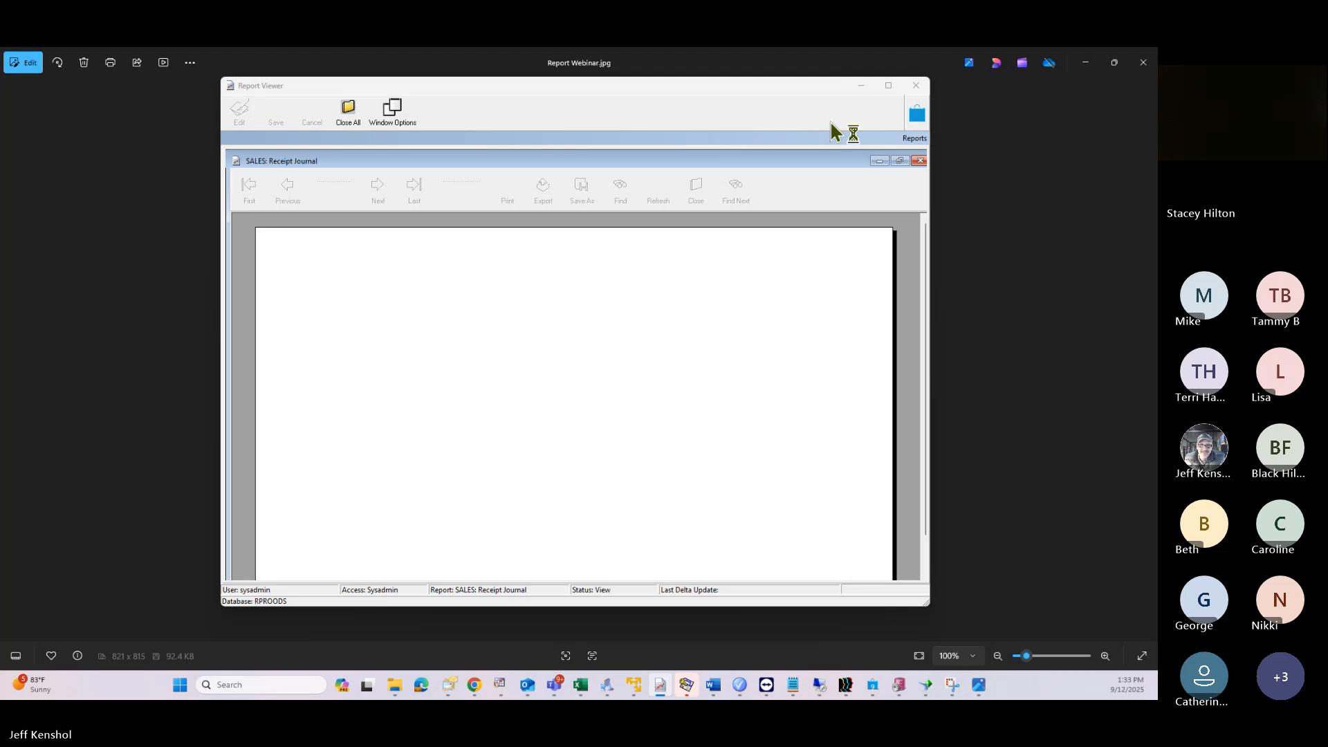
{"action": "left_click", "coordinate": [888, 85]}
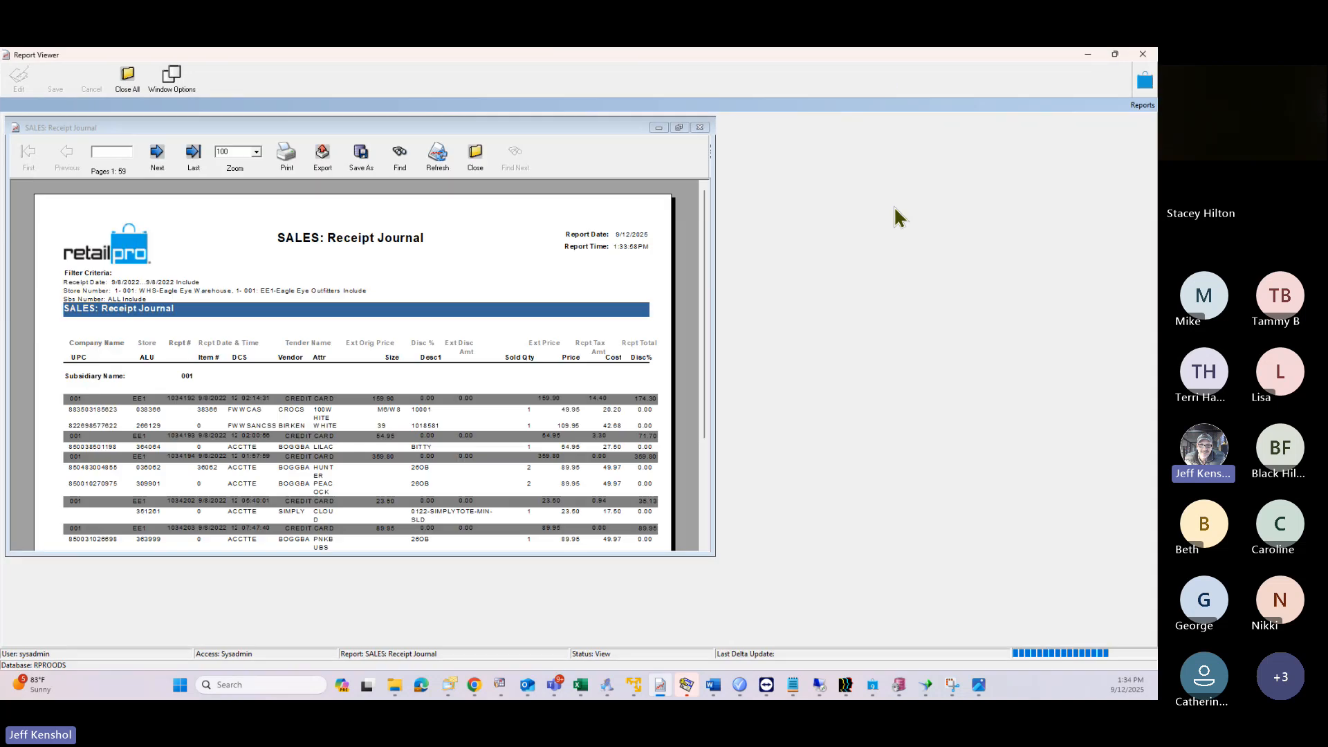
{"action": "left_click", "coordinate": [679, 129]}
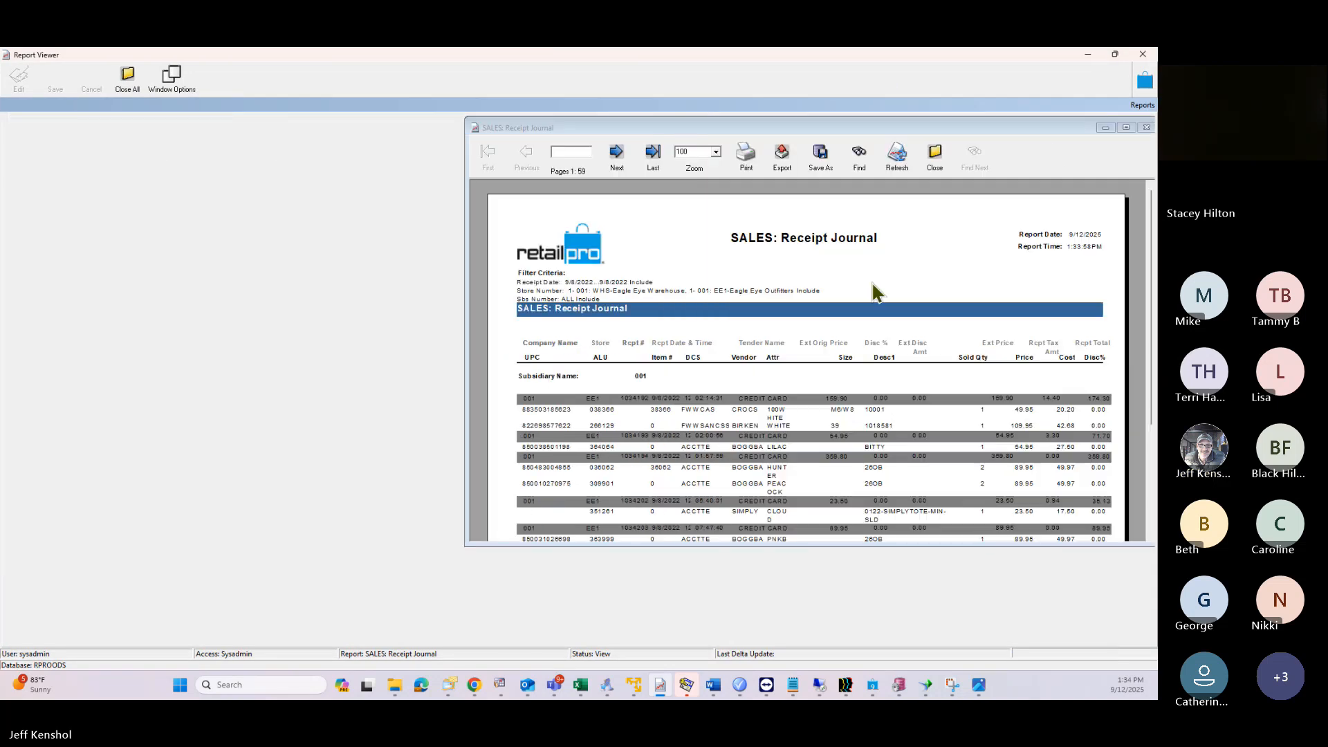
{"action": "left_click", "coordinate": [1134, 129]}
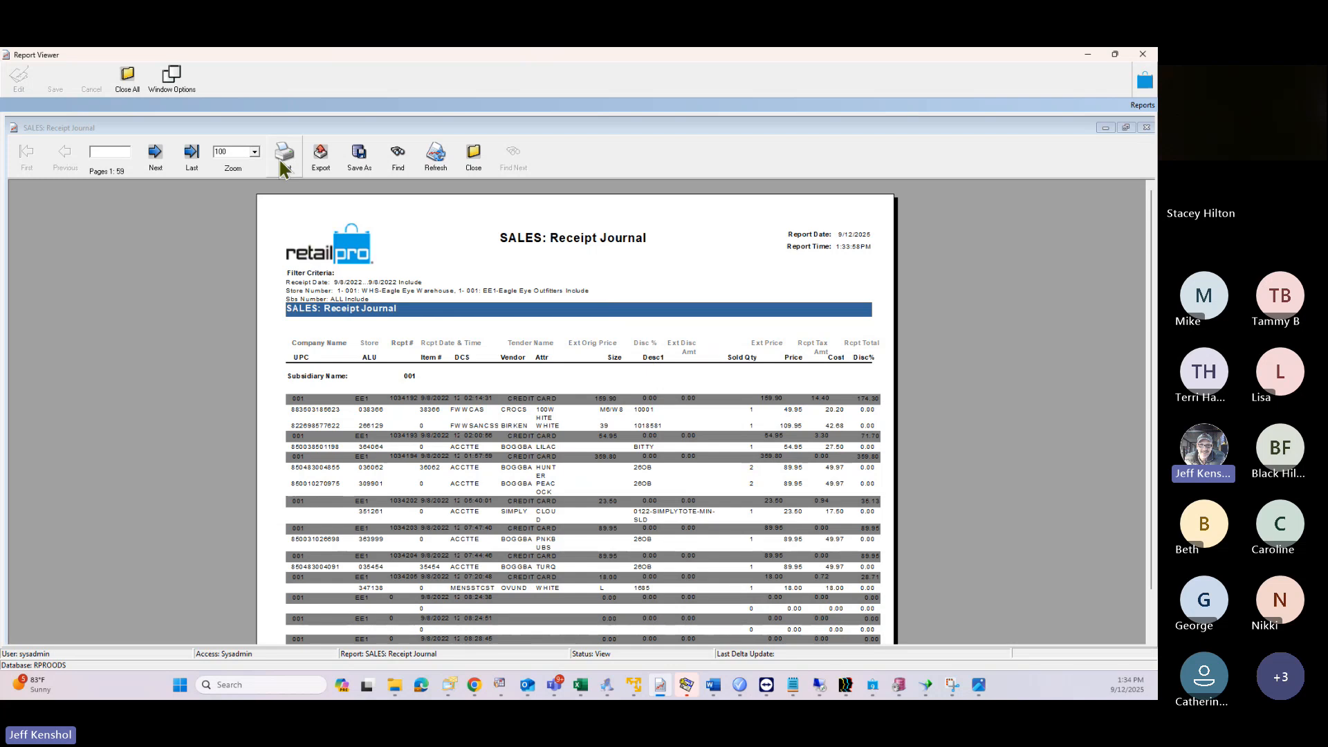
Step: Review the first two pages of the SALES: Receipt Journal report at 150% zoom, and close the report
{"action": "left_click", "coordinate": [255, 152]}
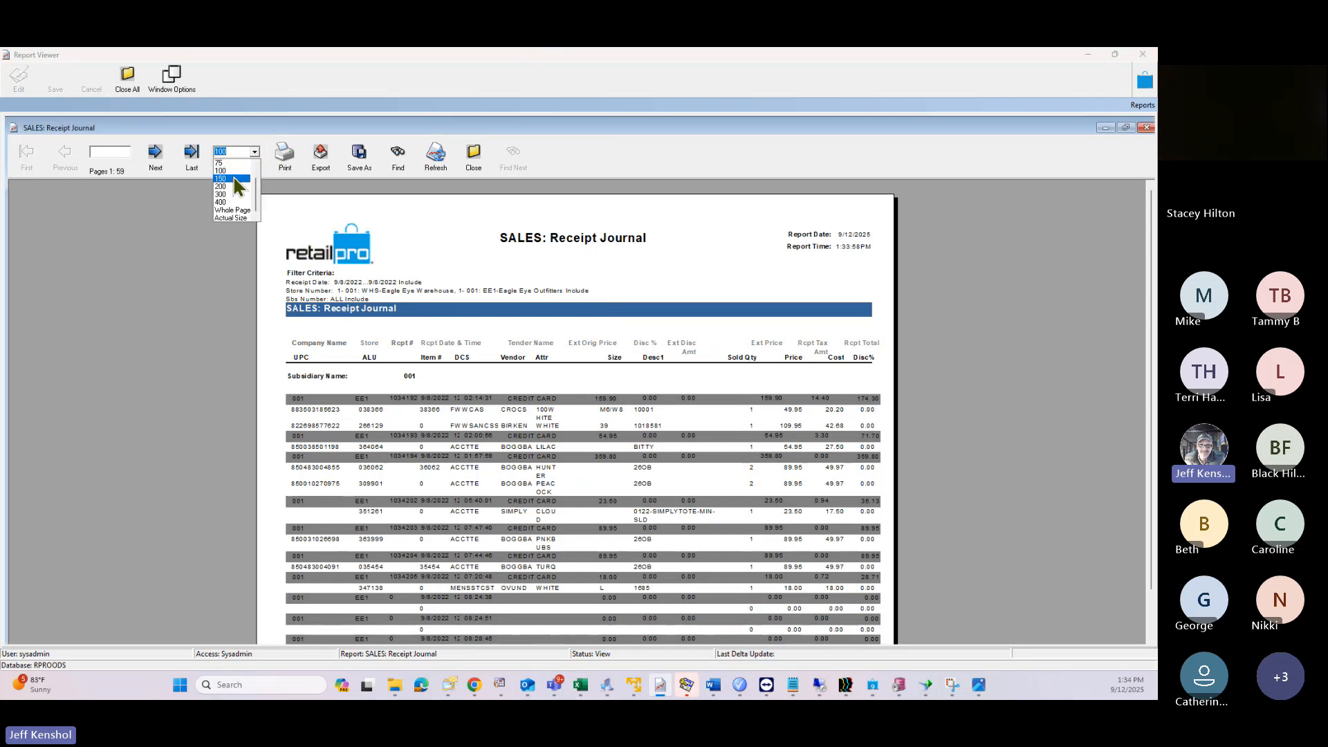
{"action": "left_click", "coordinate": [235, 179]}
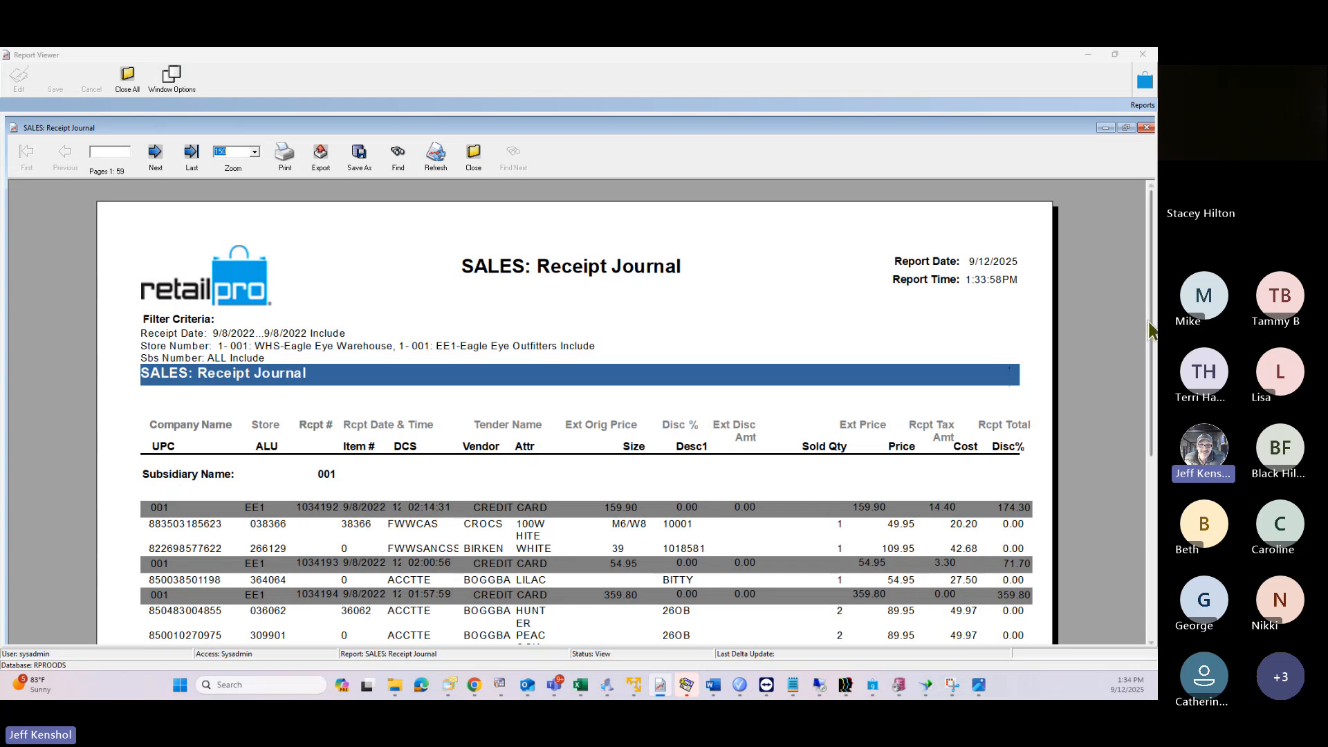
{"action": "left_click_drag", "start_coordinate": [1149, 332], "coordinate": [318, 200]}
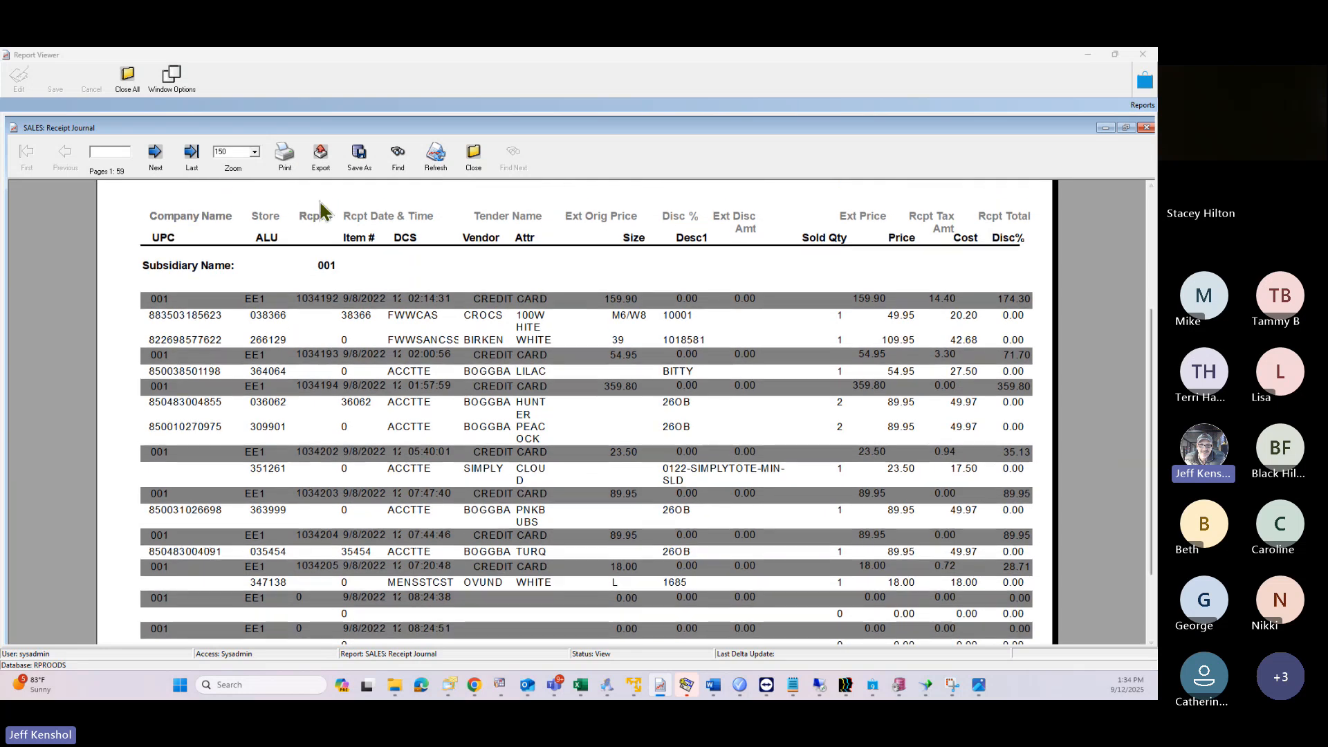
{"action": "left_click", "coordinate": [149, 157]}
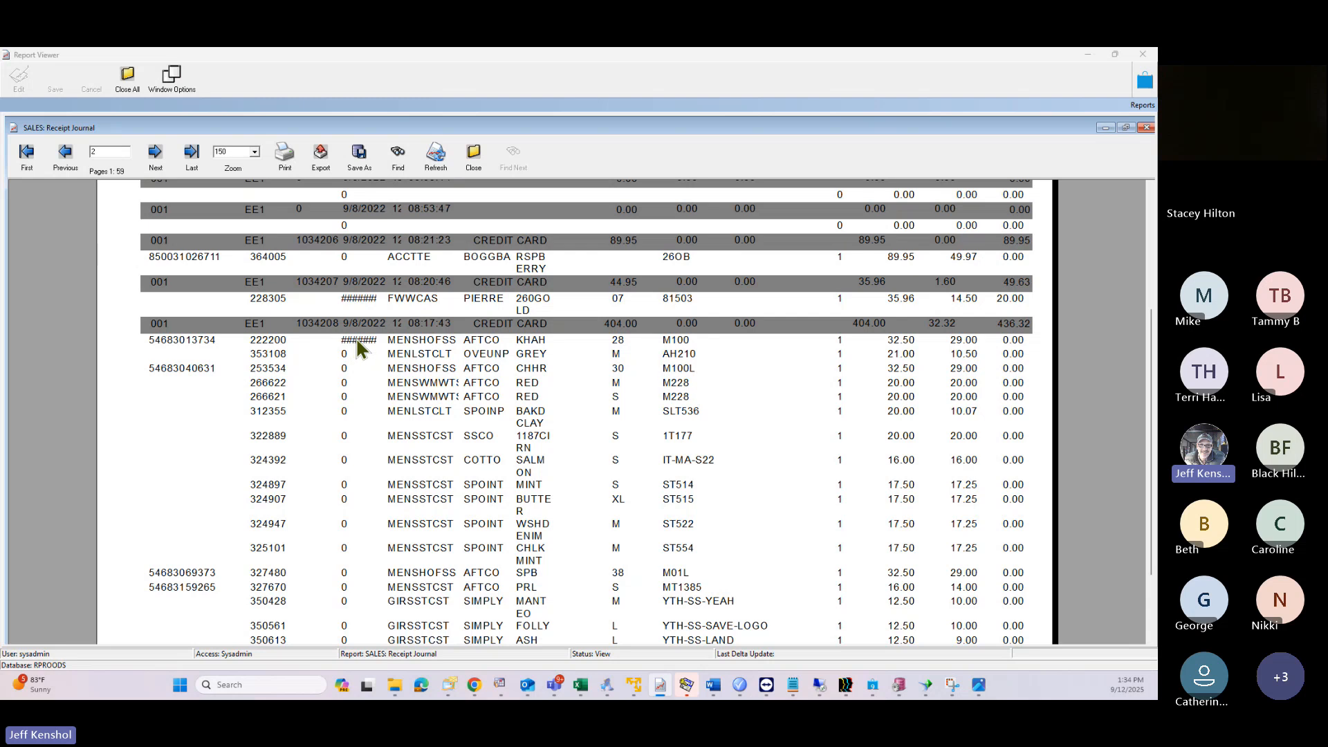
{"action": "left_click_drag", "start_coordinate": [1151, 392], "coordinate": [1124, 322]}
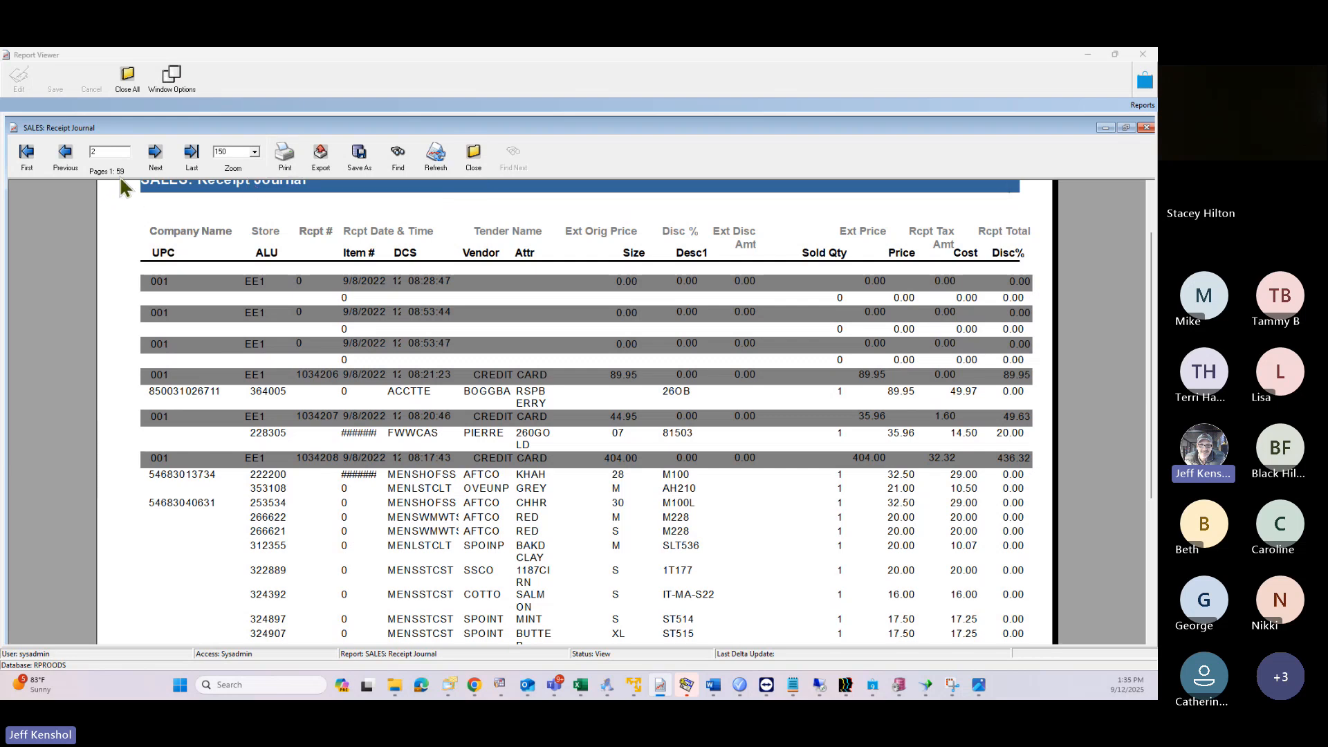
{"action": "left_click", "coordinate": [473, 155]}
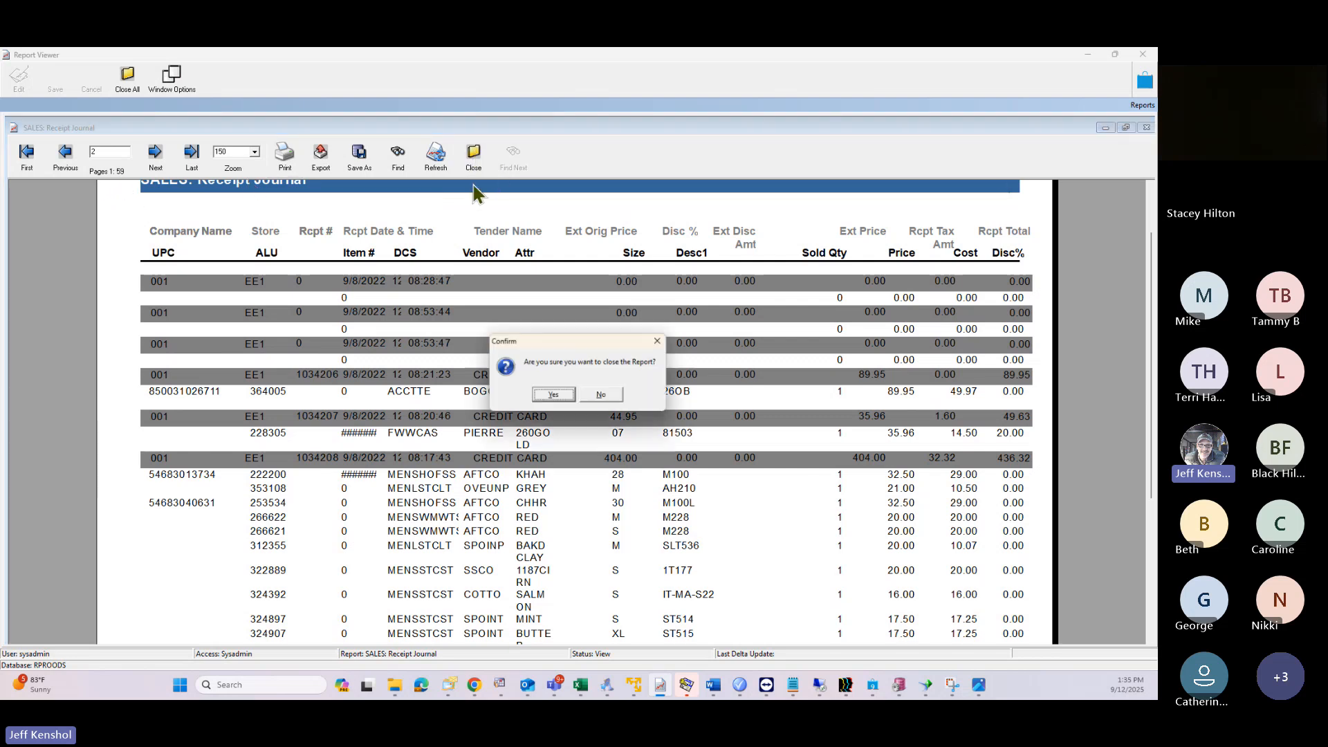
{"action": "left_click", "coordinate": [553, 397]}
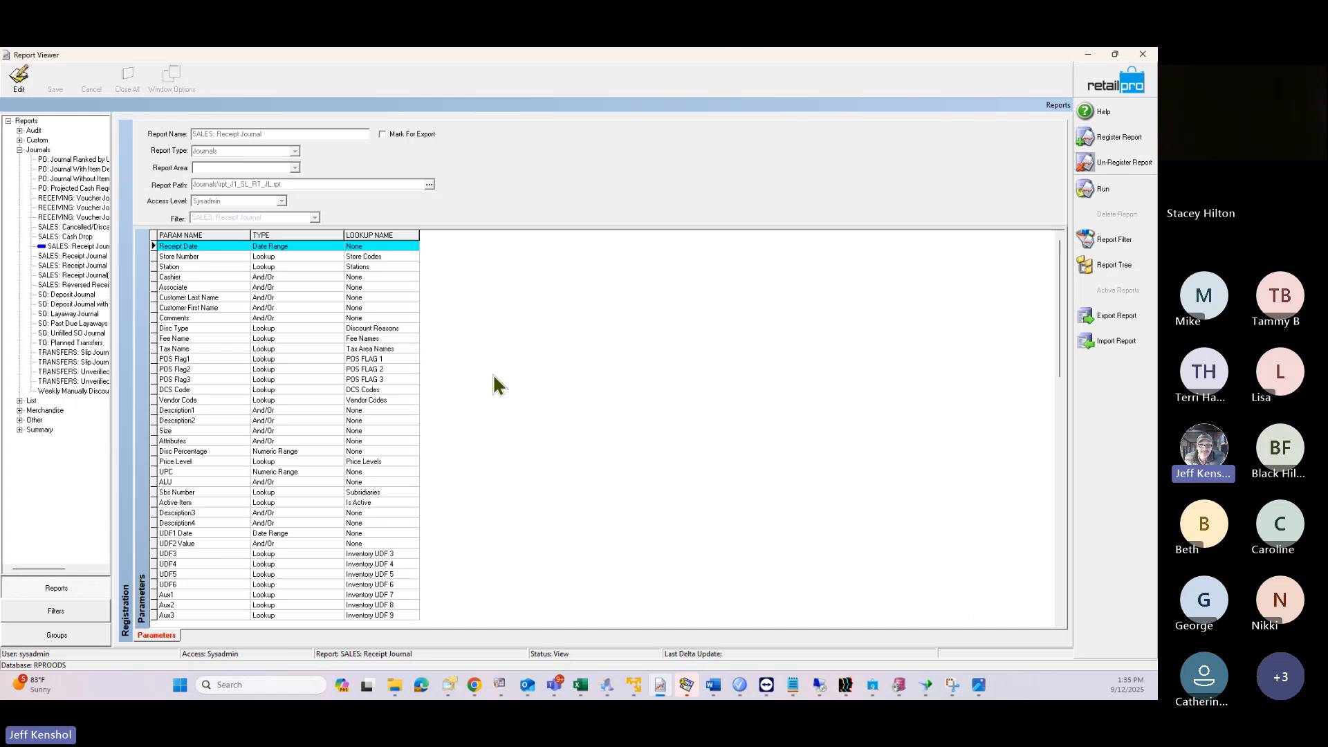
Step: Run the SALES: Receipt Journal(No Detail) report for 1 day starting 1100 days ago, updating its disk file from the database
{"action": "left_click", "coordinate": [80, 276]}
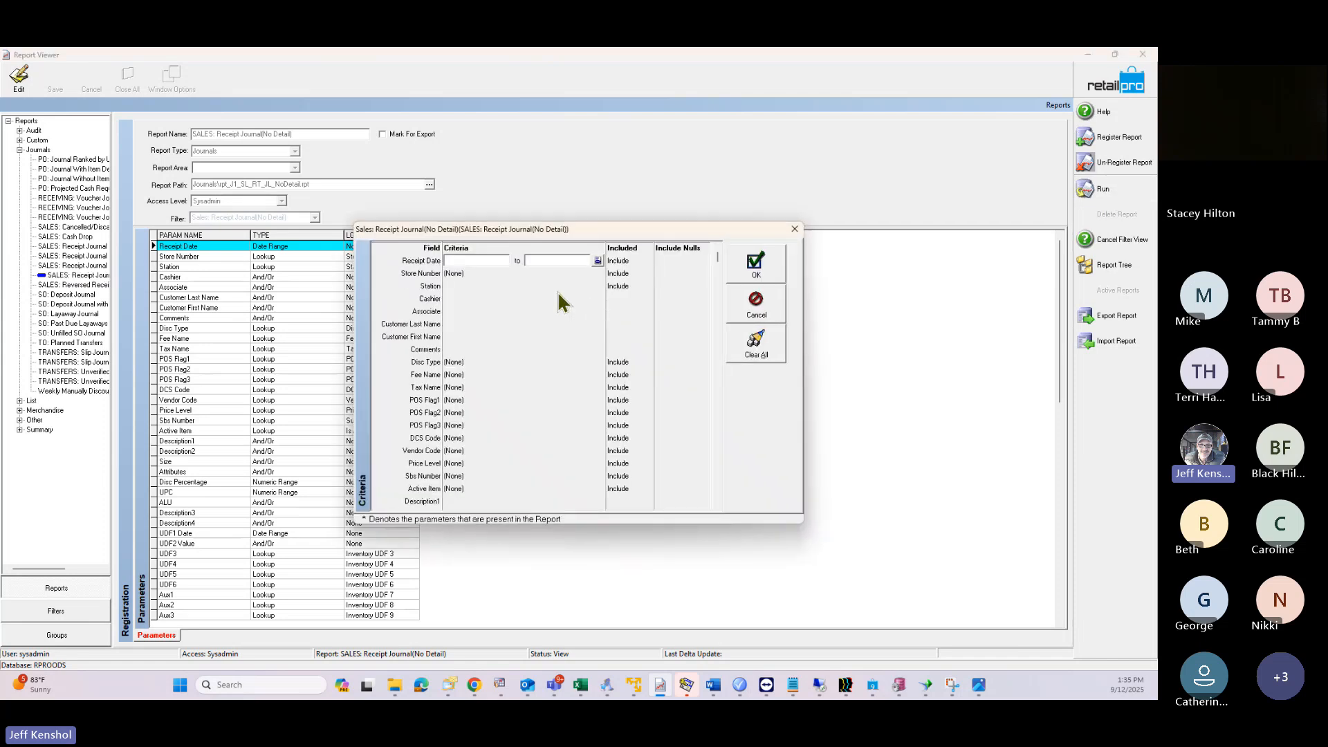
{"action": "left_click", "coordinate": [598, 261]}
{"action": "left_click", "coordinate": [560, 326]}
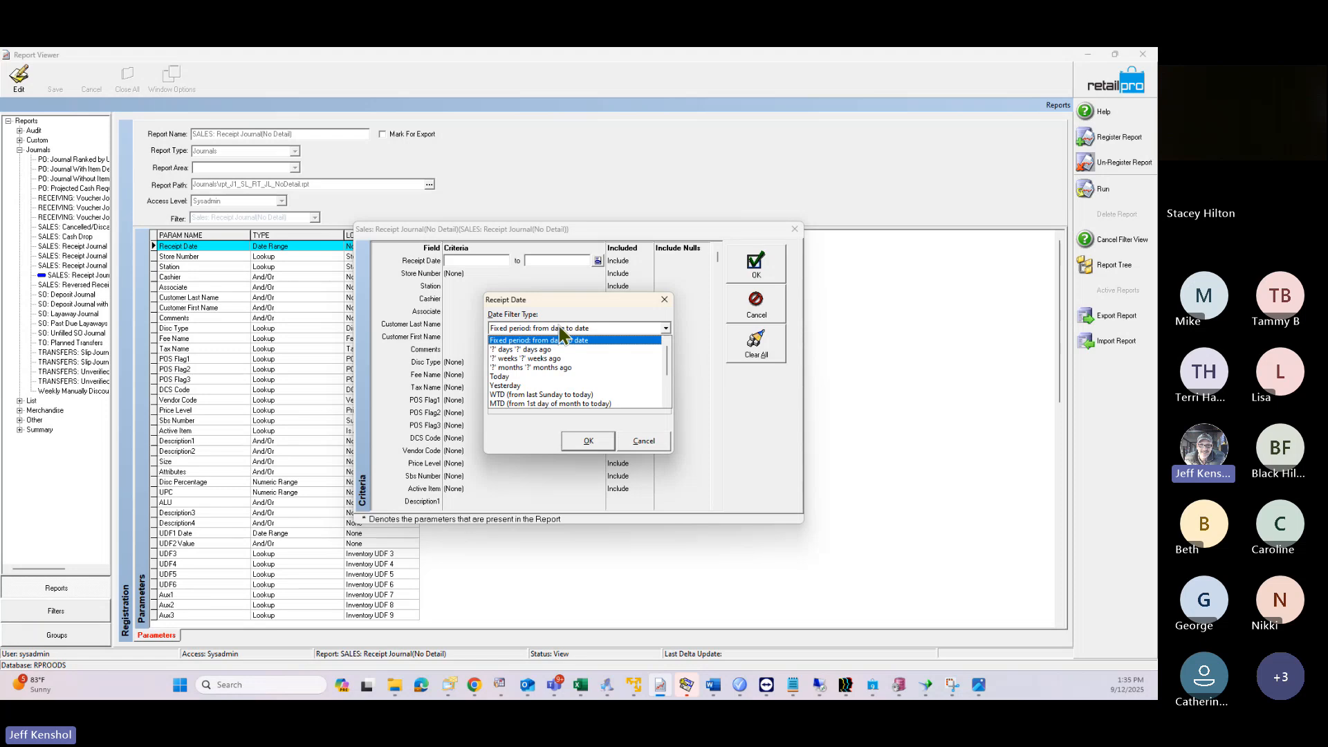
{"action": "left_click", "coordinate": [526, 350]}
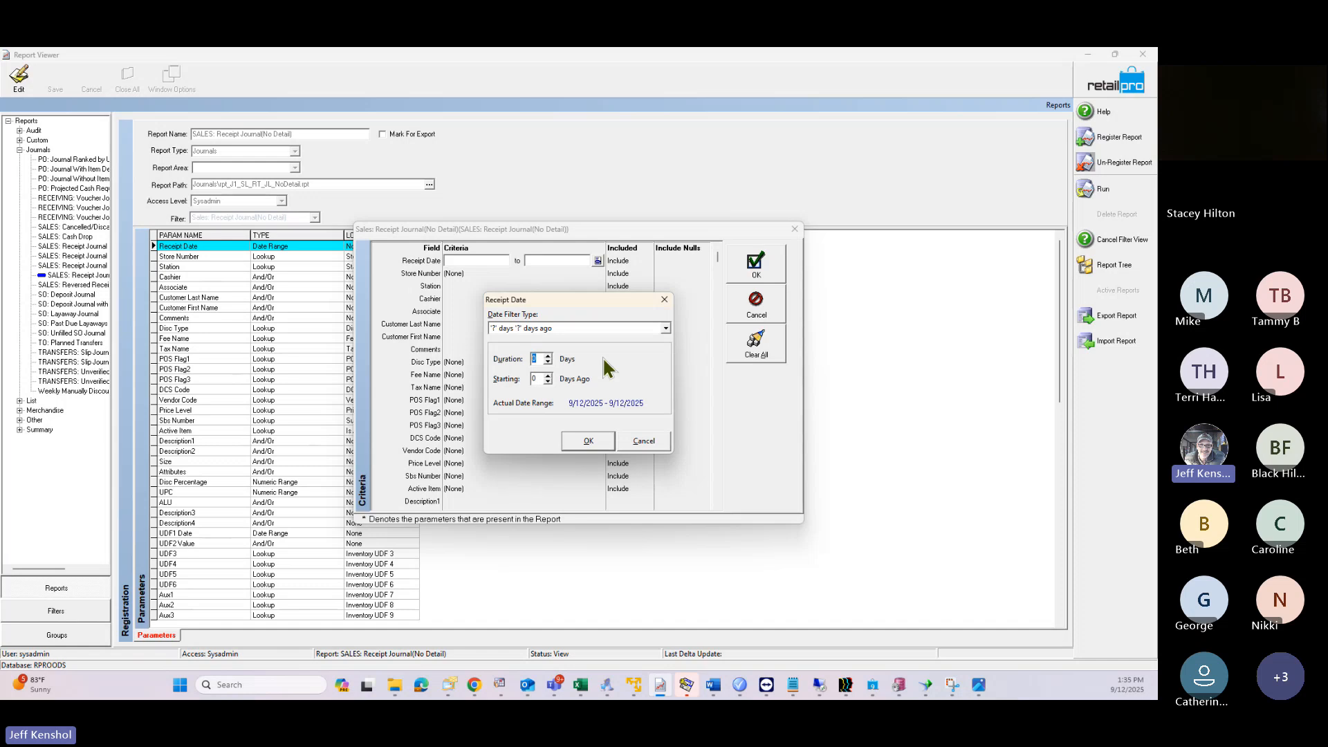
{"action": "type", "text": "1"}
{"action": "key", "text": "Tab"}
{"action": "type", "text": "1100"}
{"action": "left_click", "coordinate": [588, 442]}
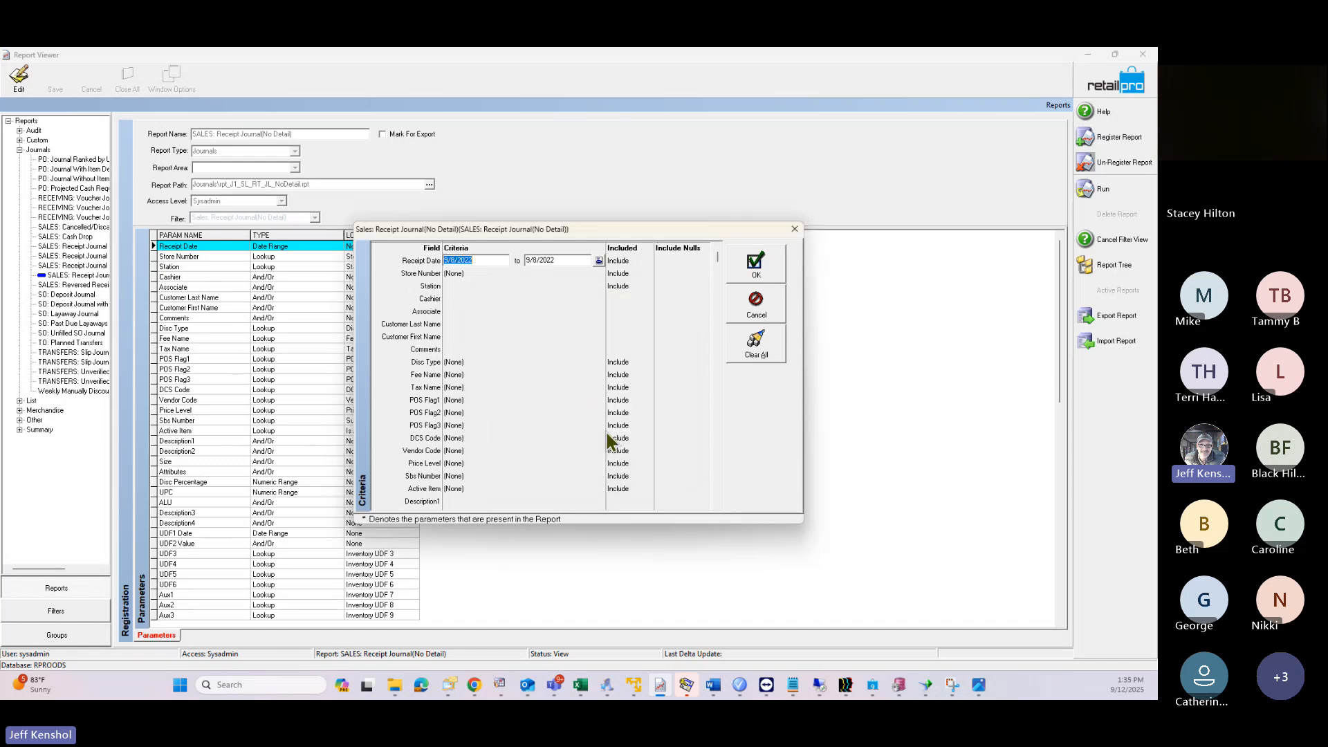
{"action": "left_click", "coordinate": [746, 271]}
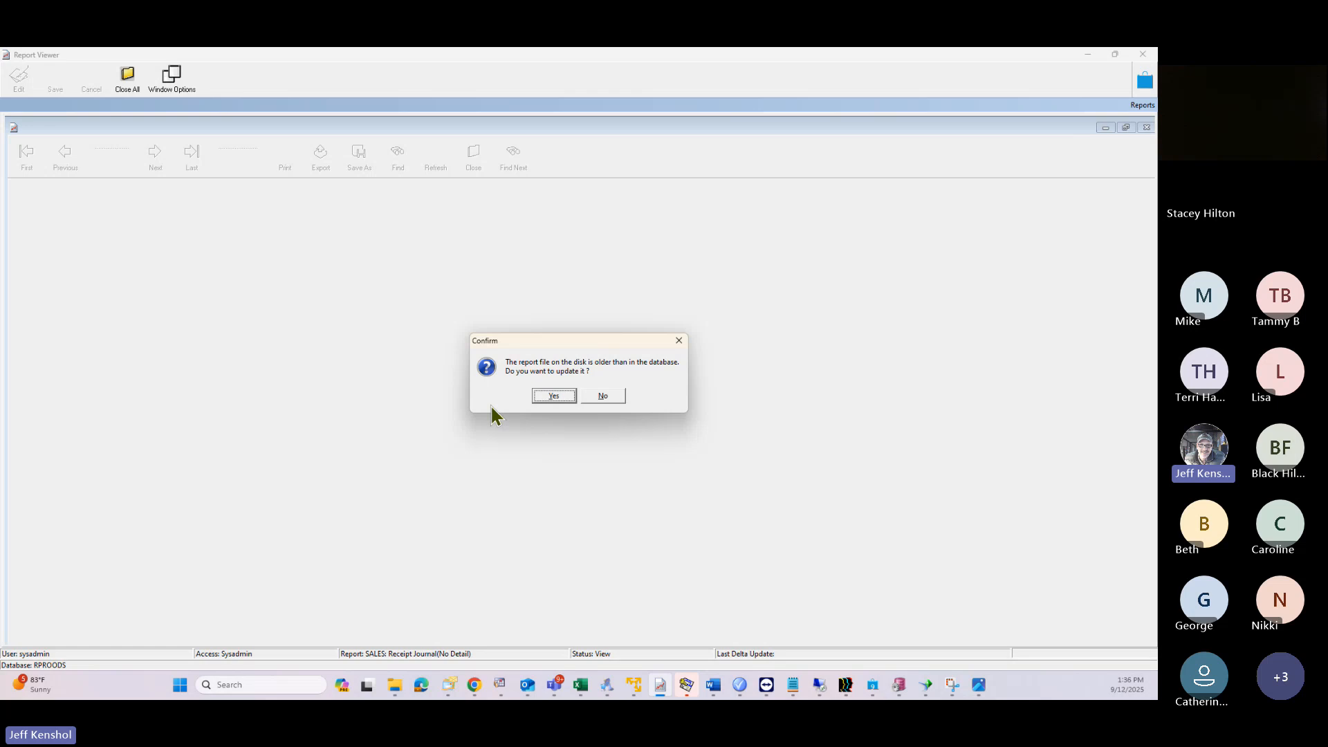
{"action": "left_click", "coordinate": [554, 397]}
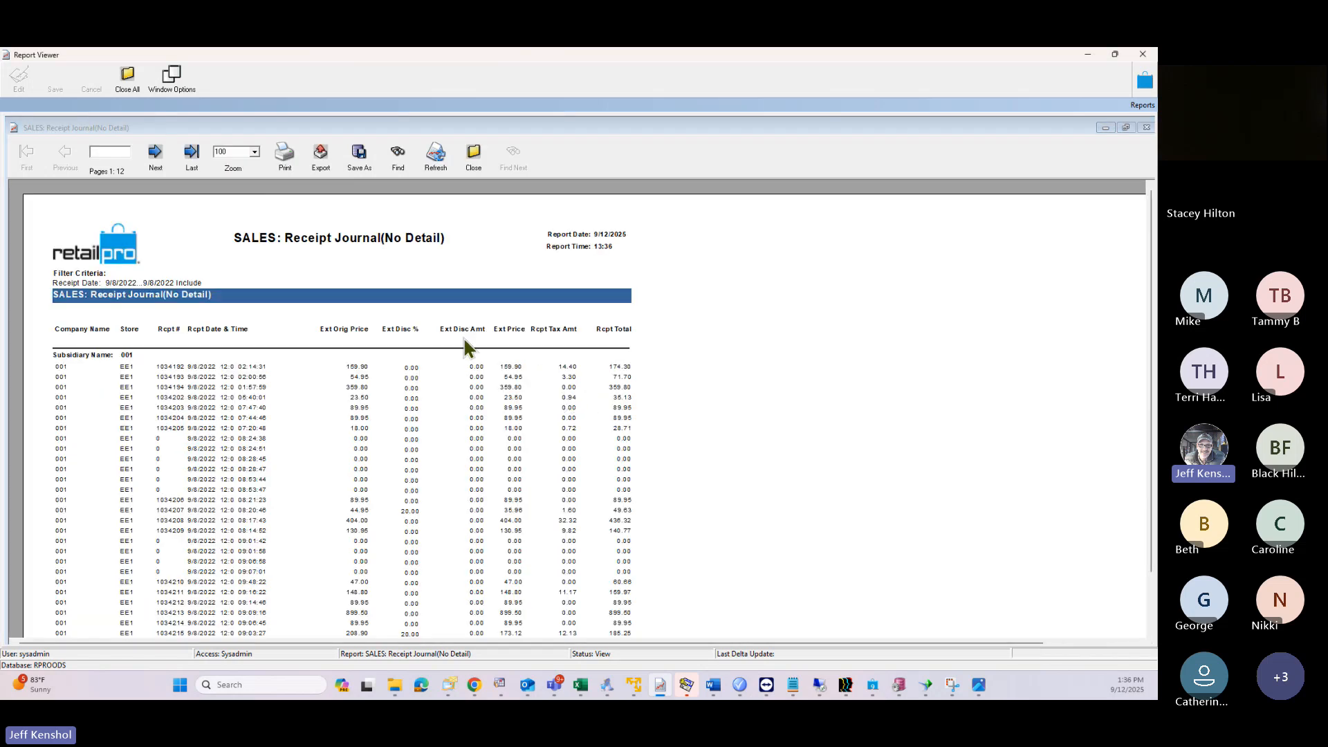
Step: Enlarge the SALES: Receipt Journal(No Detail) report to 200% zoom, and return it to 100%
{"action": "left_click", "coordinate": [254, 151]}
{"action": "left_click", "coordinate": [236, 186]}
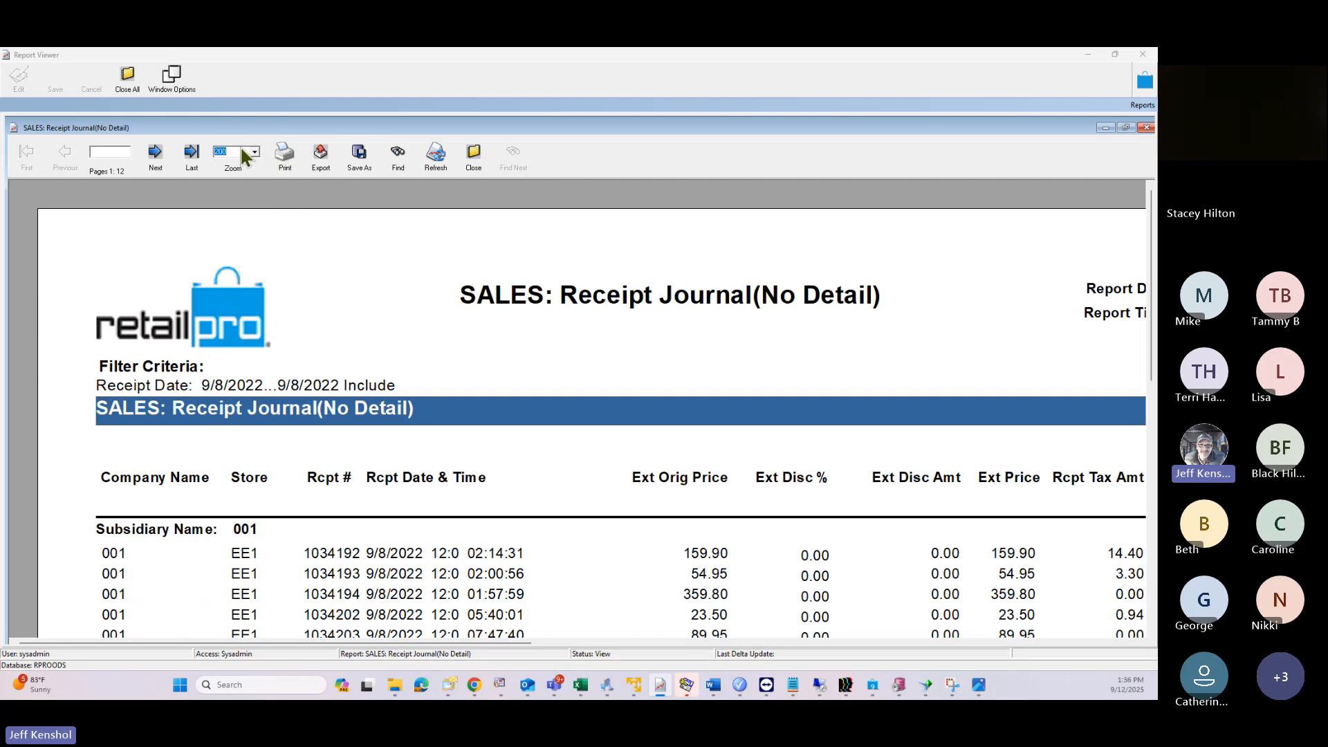
{"action": "type", "text": "100"}
{"action": "key", "text": "Return"}
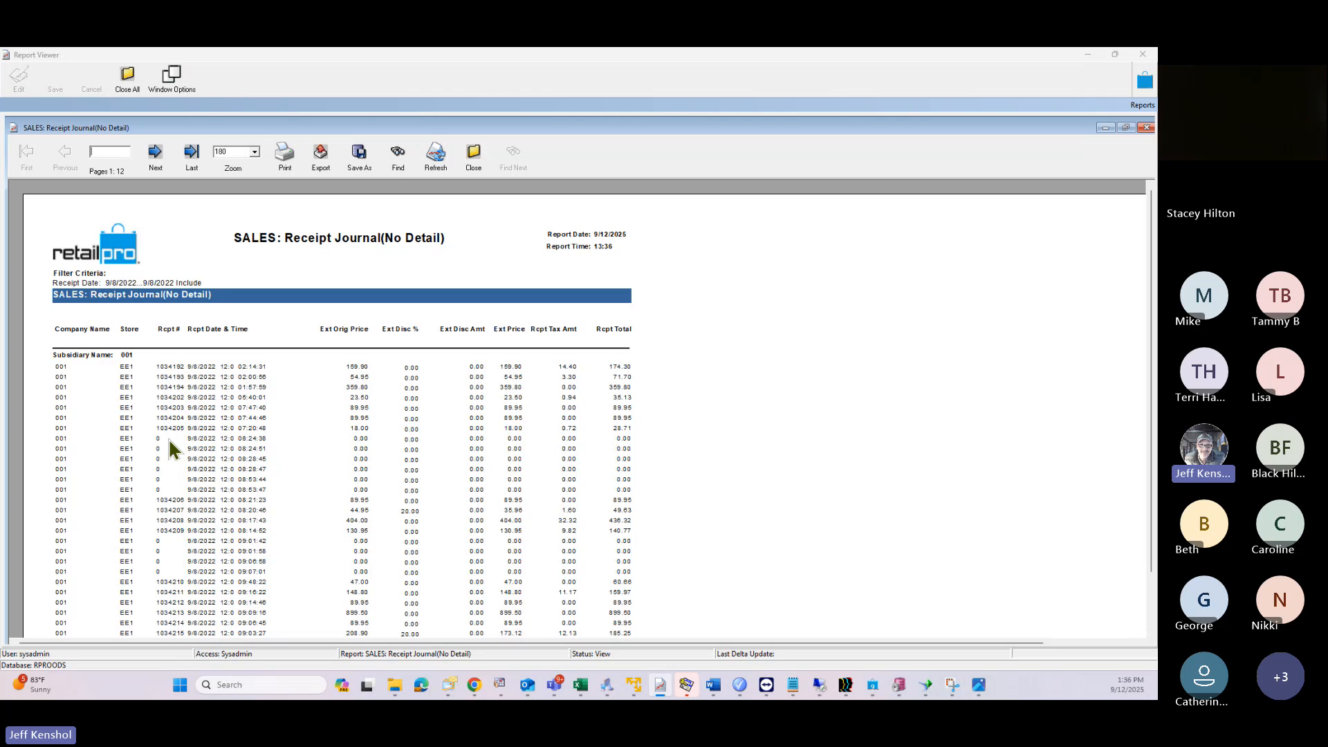
Step: Close the SALES: Receipt Journal(No Detail) report and bring up its filter criteria for another run
{"action": "left_click", "coordinate": [474, 155]}
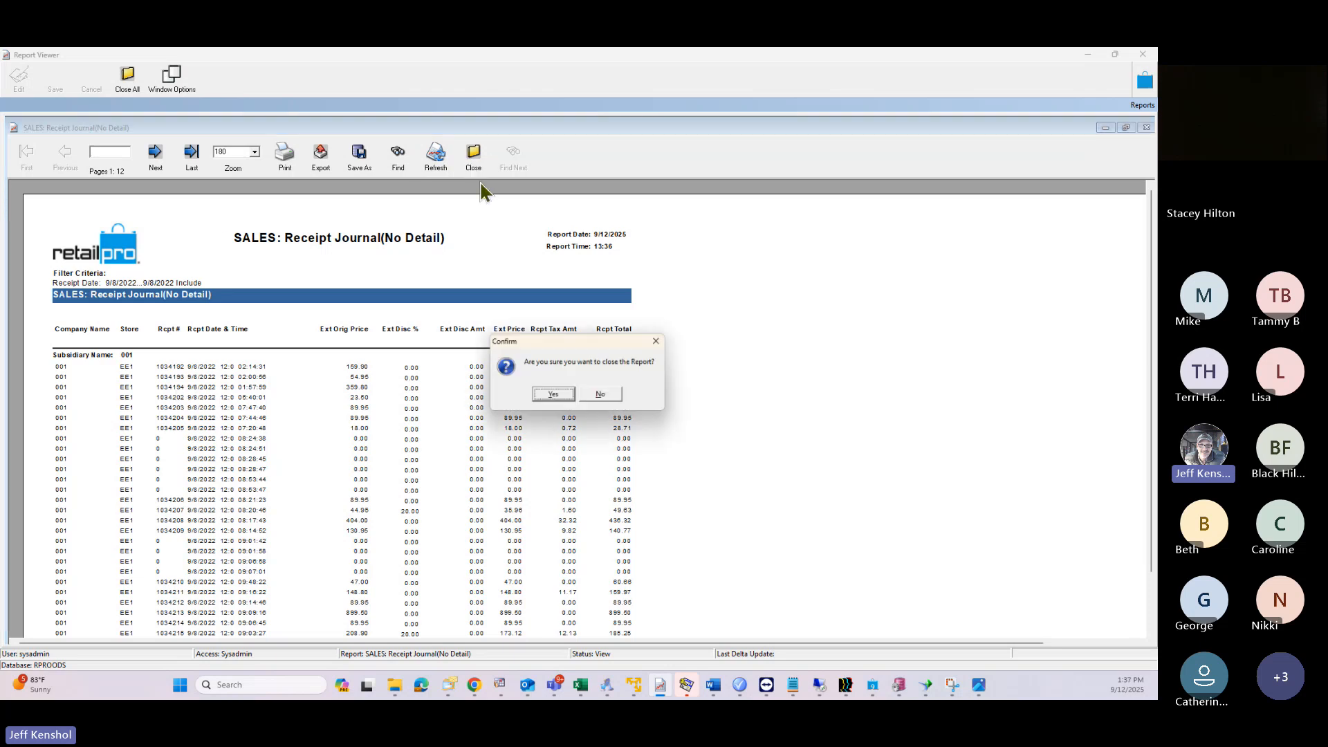
{"action": "left_click", "coordinate": [557, 397]}
{"action": "left_click", "coordinate": [1132, 189]}
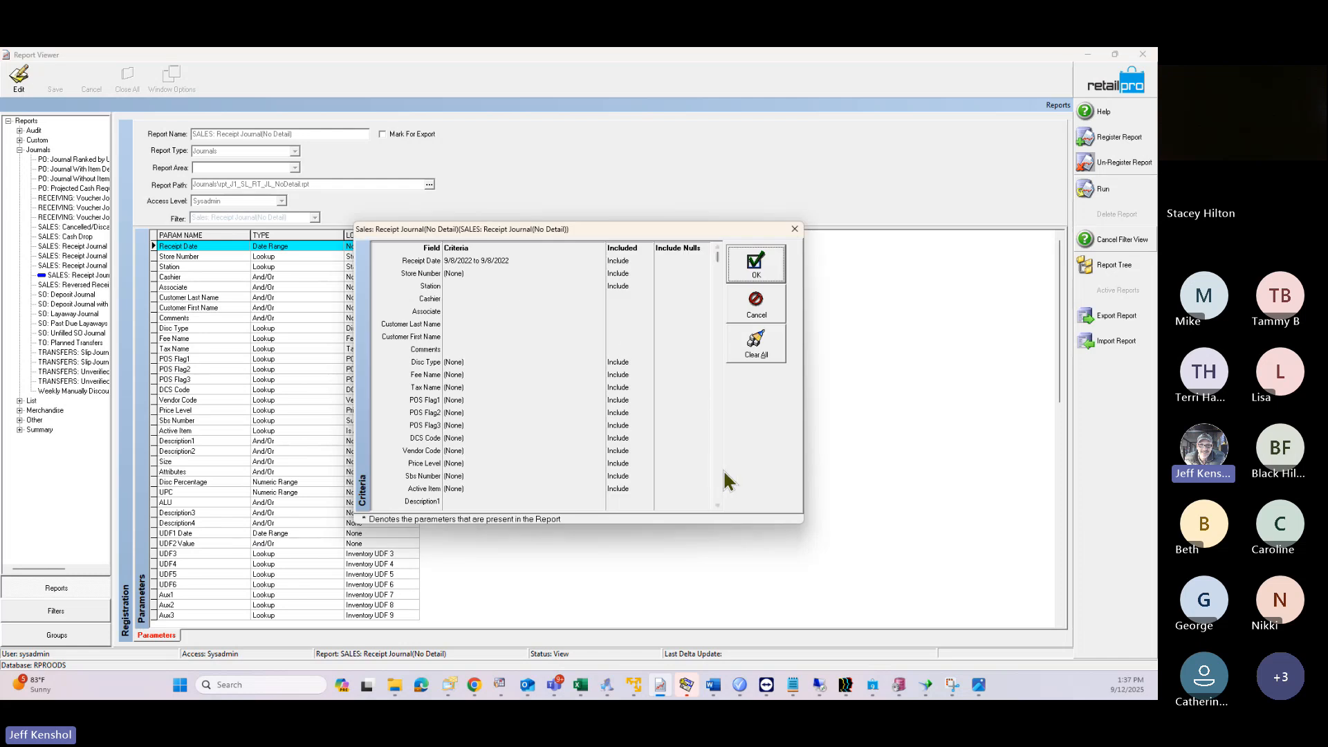
Step: Limit the Receipt Type criterion of the no-detail receipt journal to Regular and Return receipts
{"action": "scroll", "coordinate": [720, 484], "scroll_direction": "down", "scroll_amount": 10}
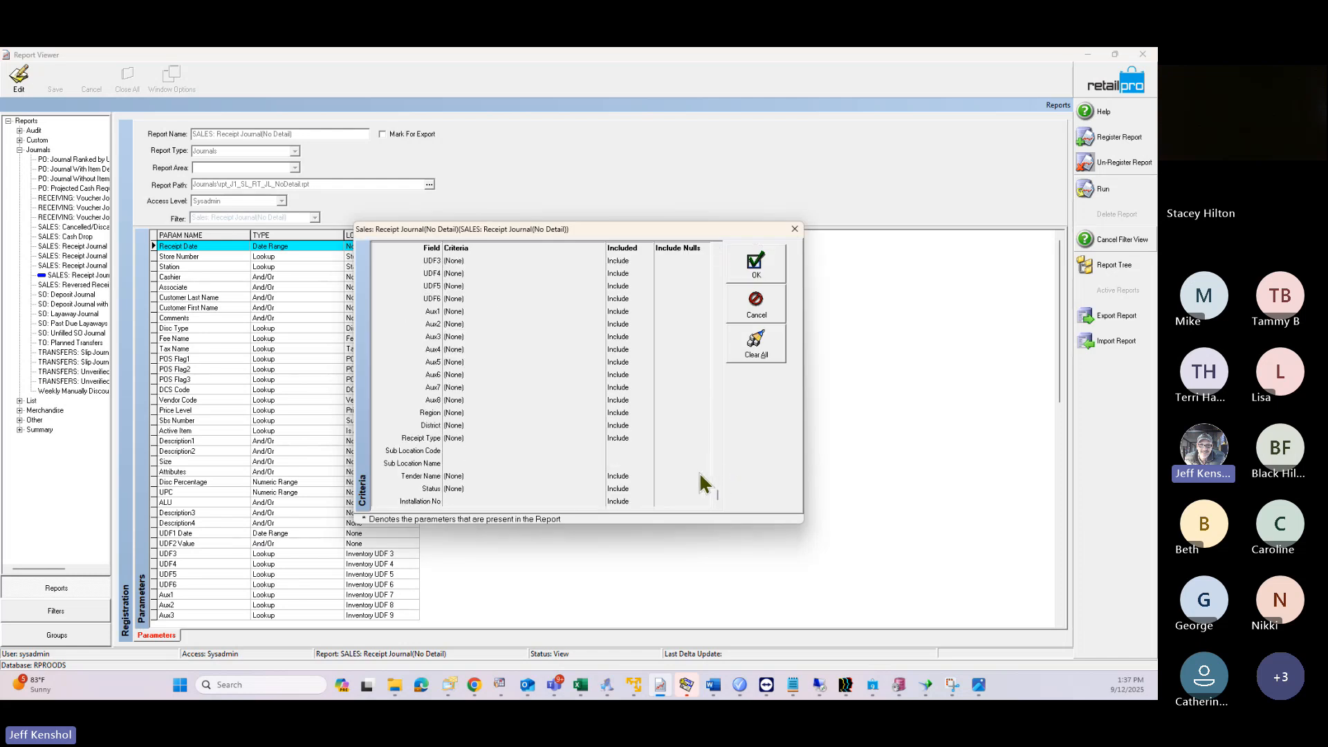
{"action": "left_click", "coordinate": [460, 437]}
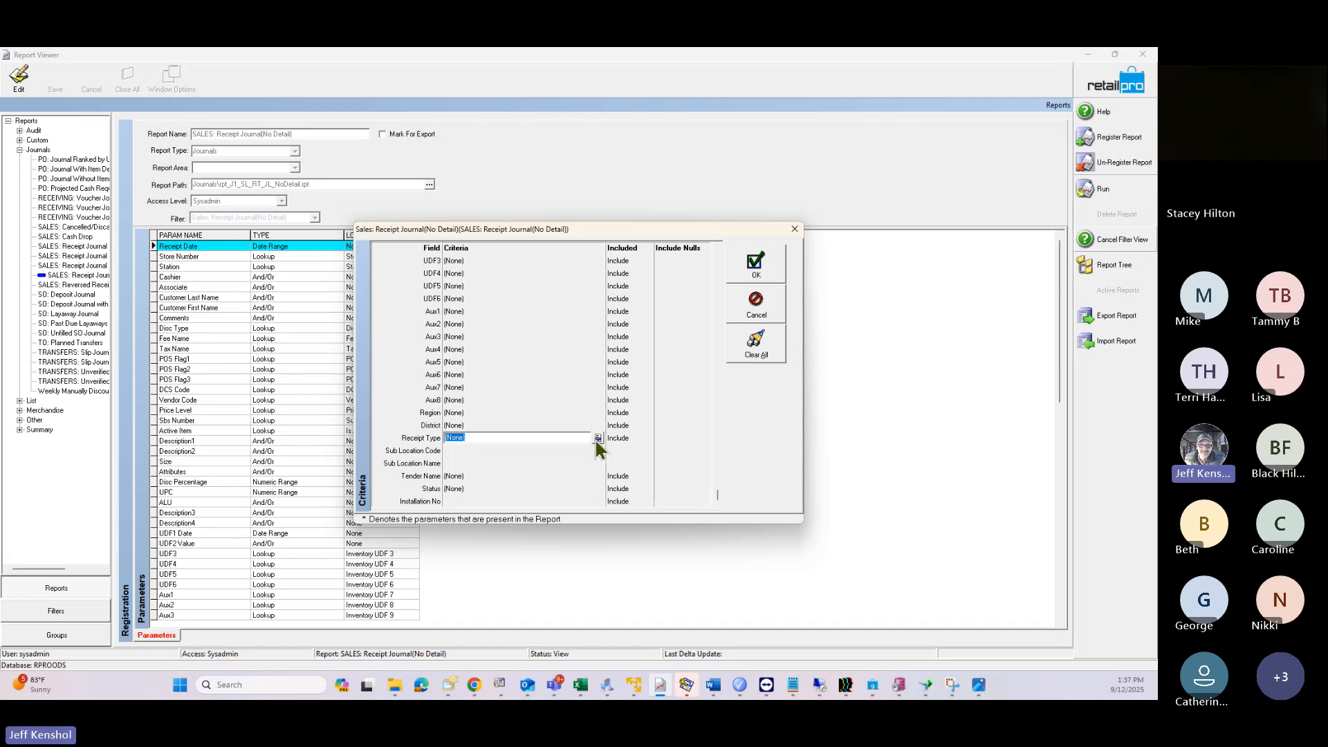
{"action": "left_click", "coordinate": [596, 438]}
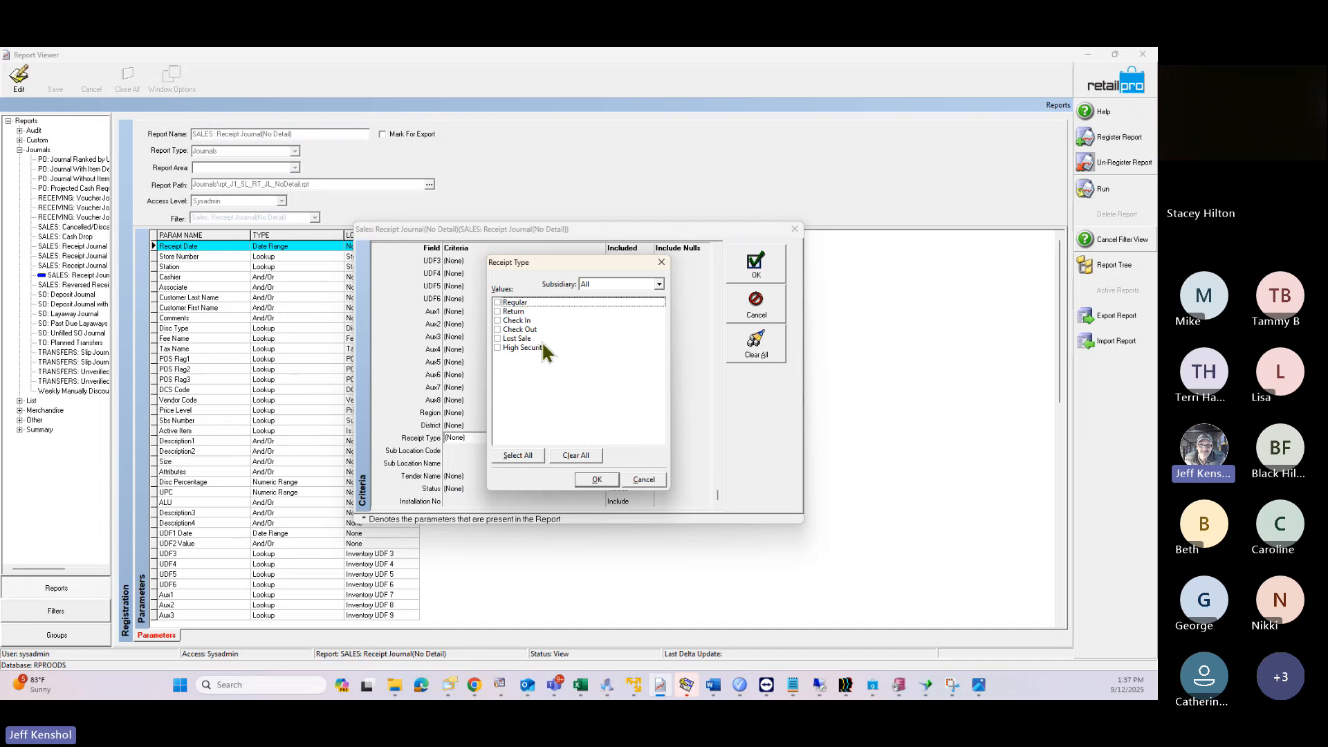
{"action": "left_click", "coordinate": [497, 302]}
{"action": "left_click", "coordinate": [497, 312]}
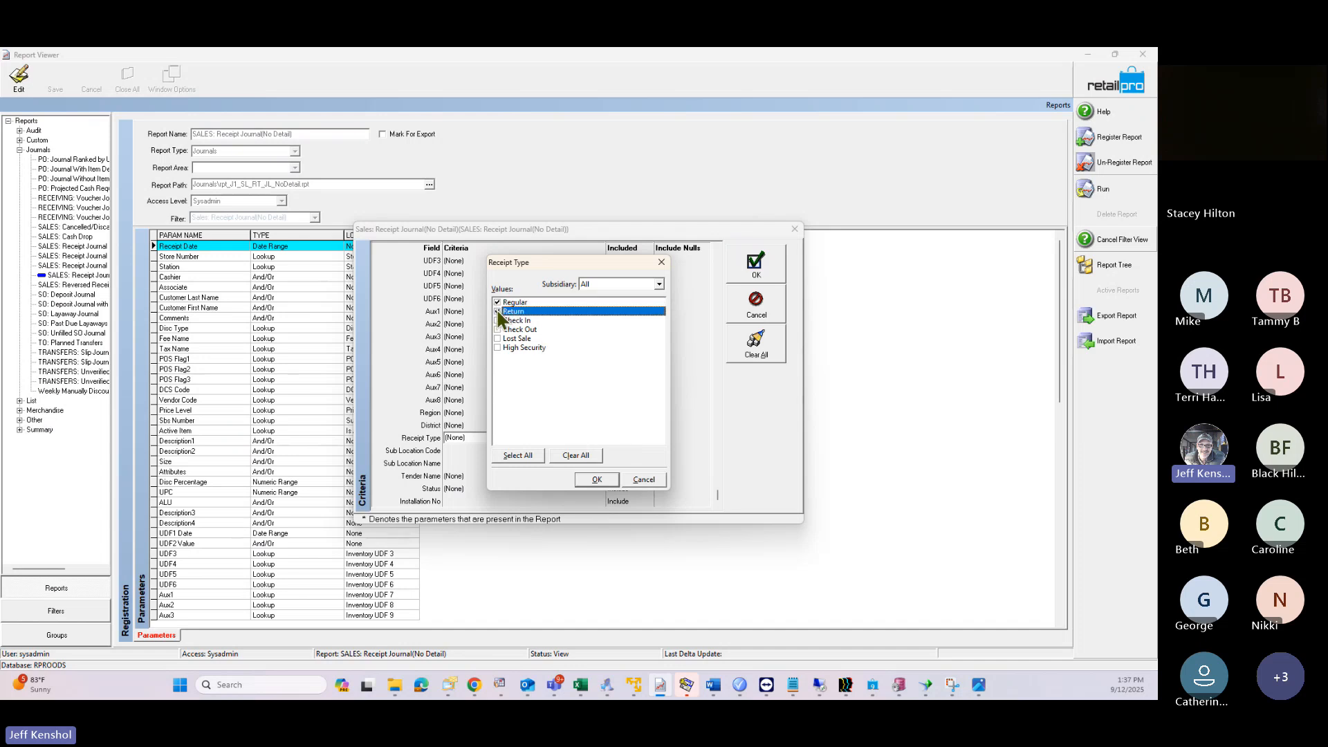
{"action": "left_click", "coordinate": [512, 348]}
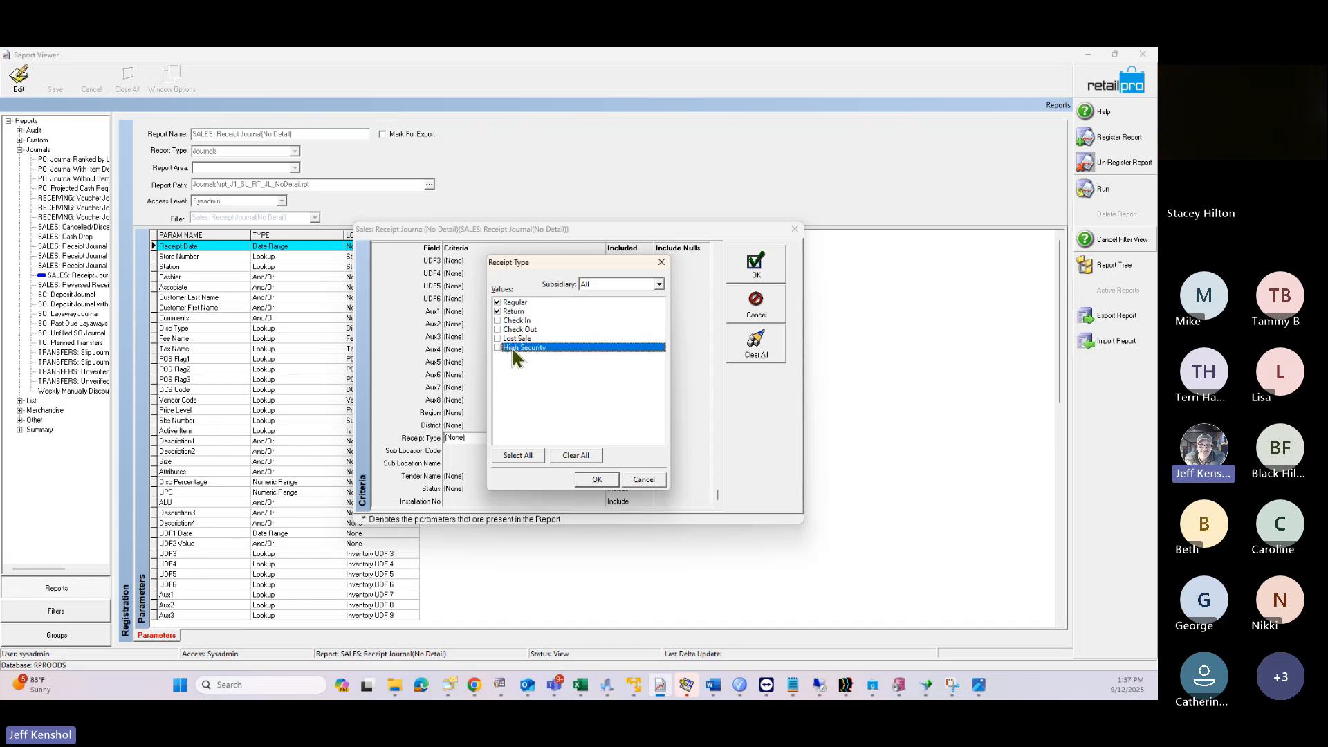
{"action": "left_click", "coordinate": [516, 322]}
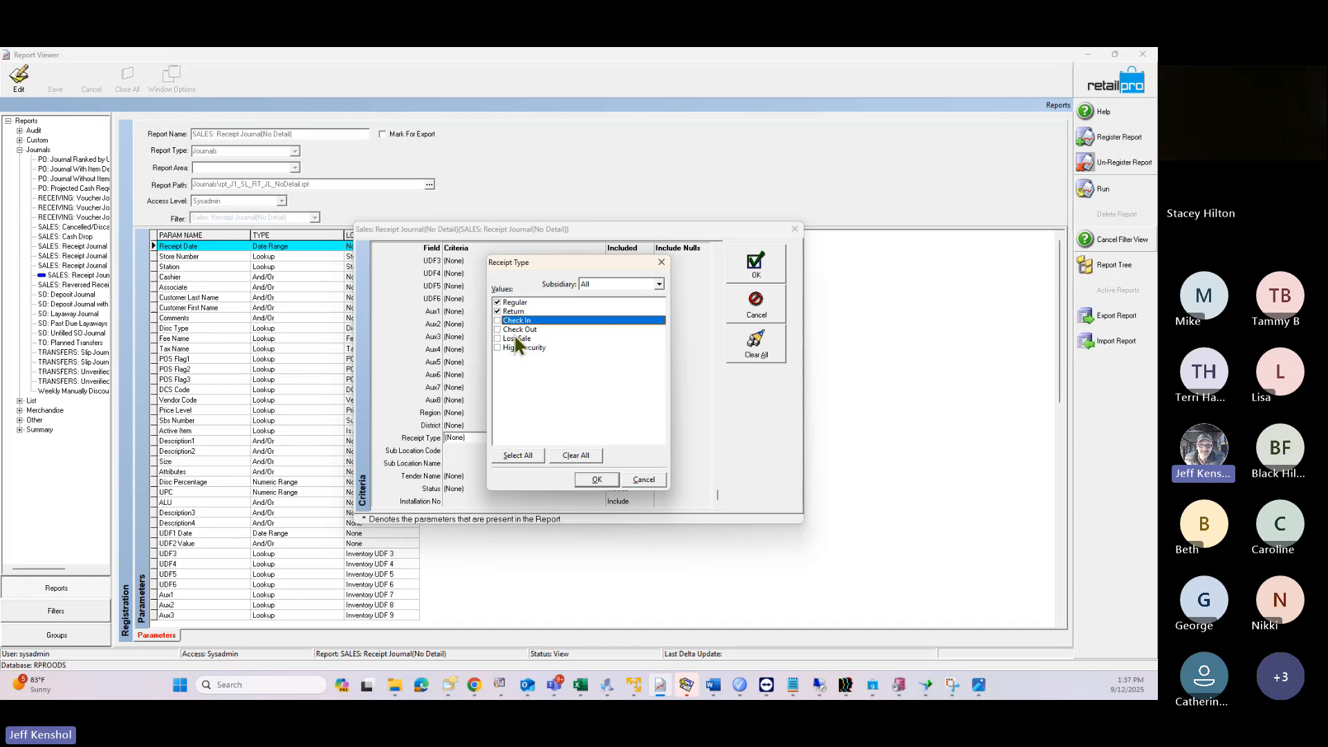
{"action": "left_click", "coordinate": [595, 480]}
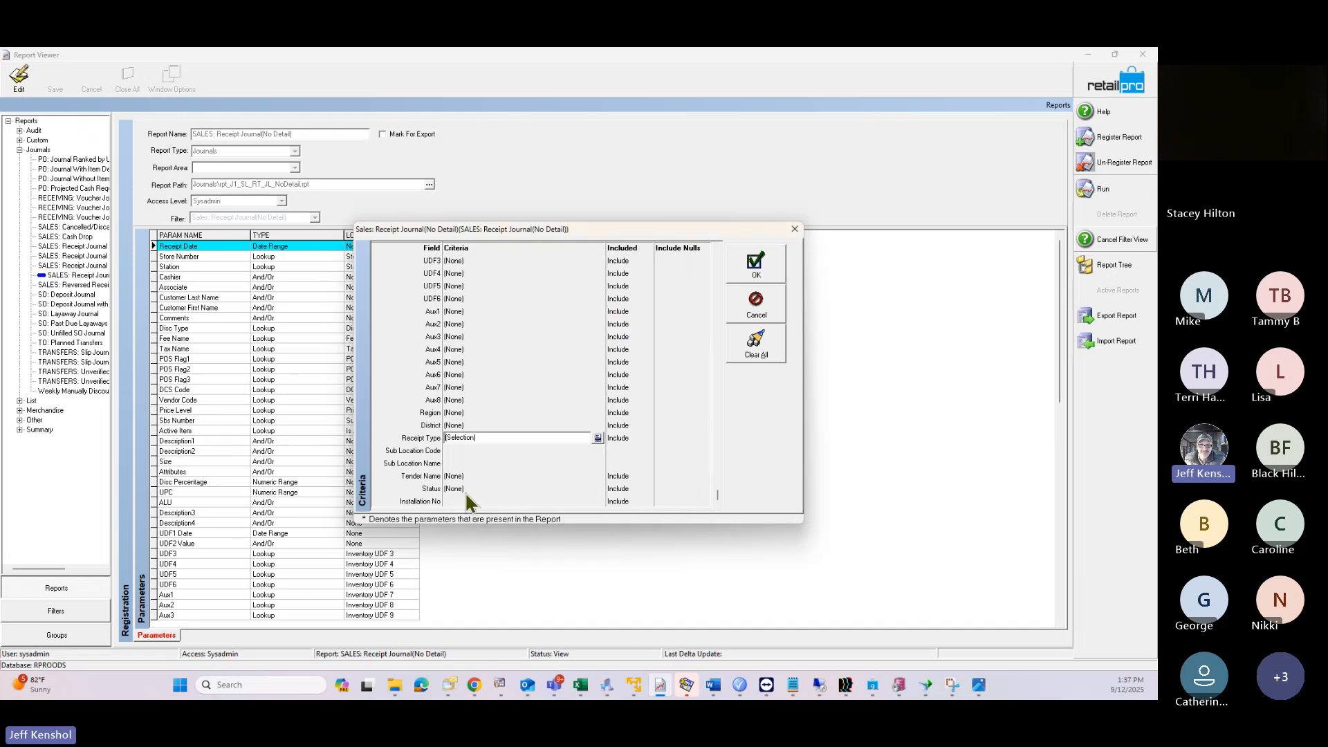
Step: Limit the Status criterion of the no-detail receipt journal to Normal
{"action": "left_click", "coordinate": [467, 487]}
{"action": "left_click", "coordinate": [597, 488]}
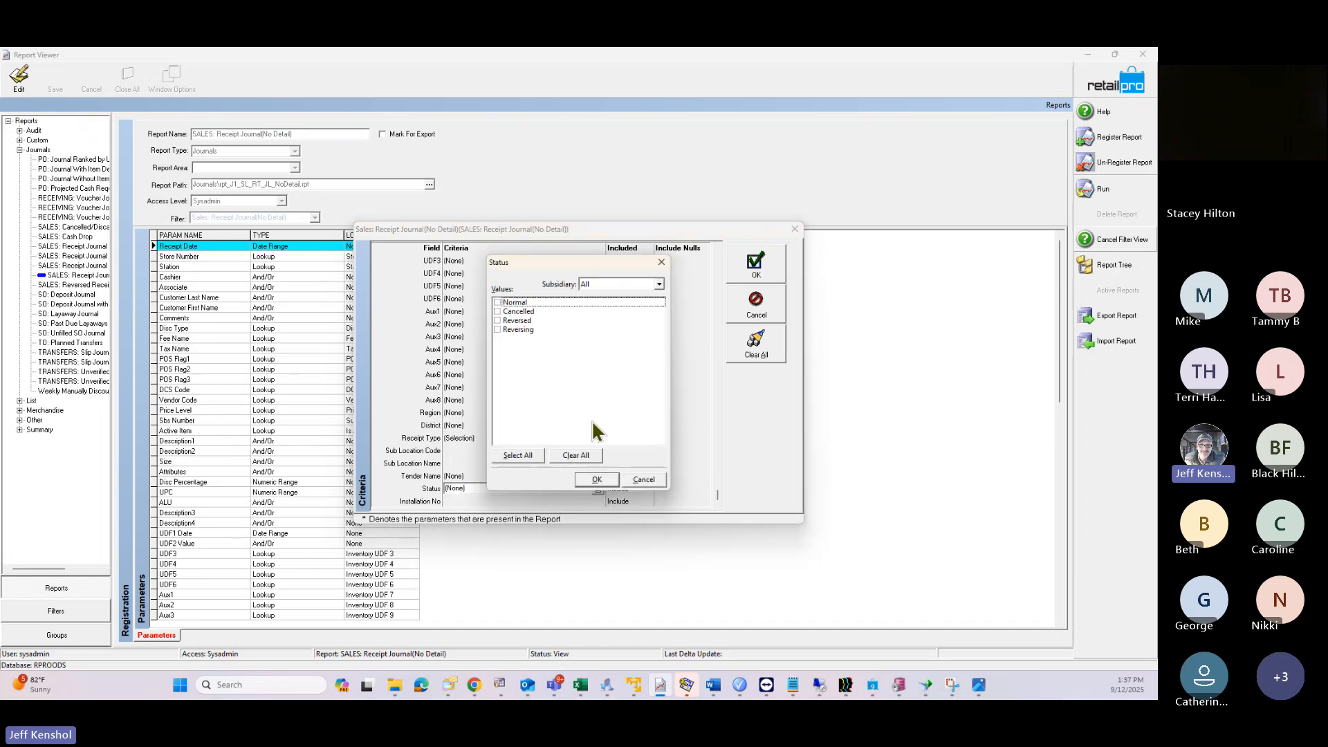
{"action": "left_click", "coordinate": [500, 305]}
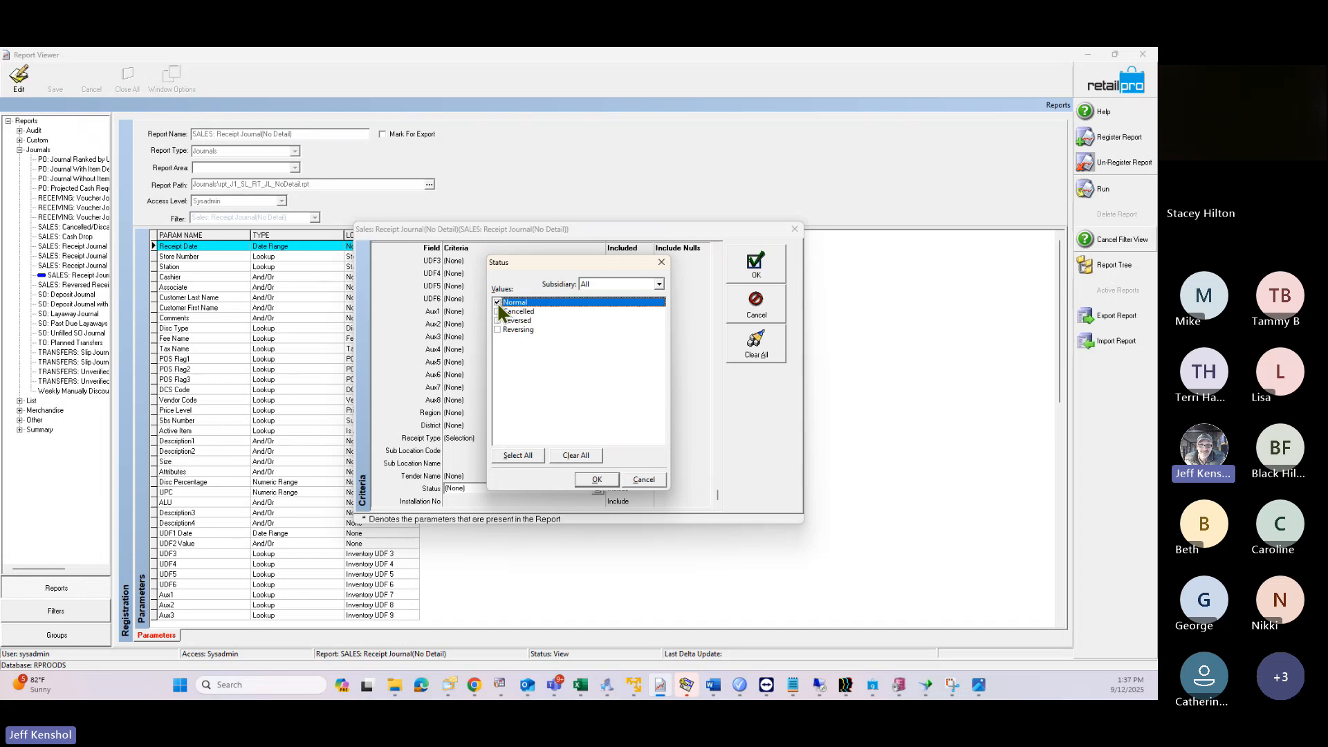
{"action": "left_click", "coordinate": [523, 322]}
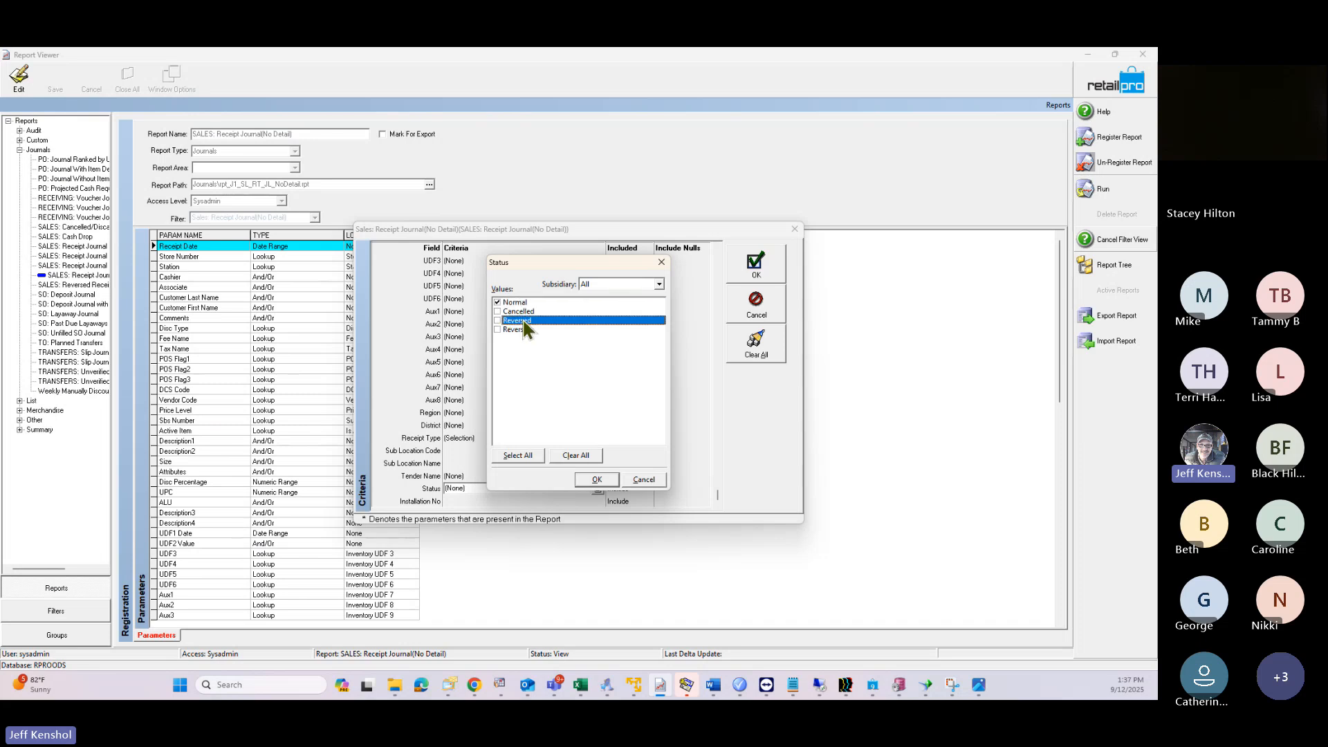
{"action": "left_click", "coordinate": [525, 329]}
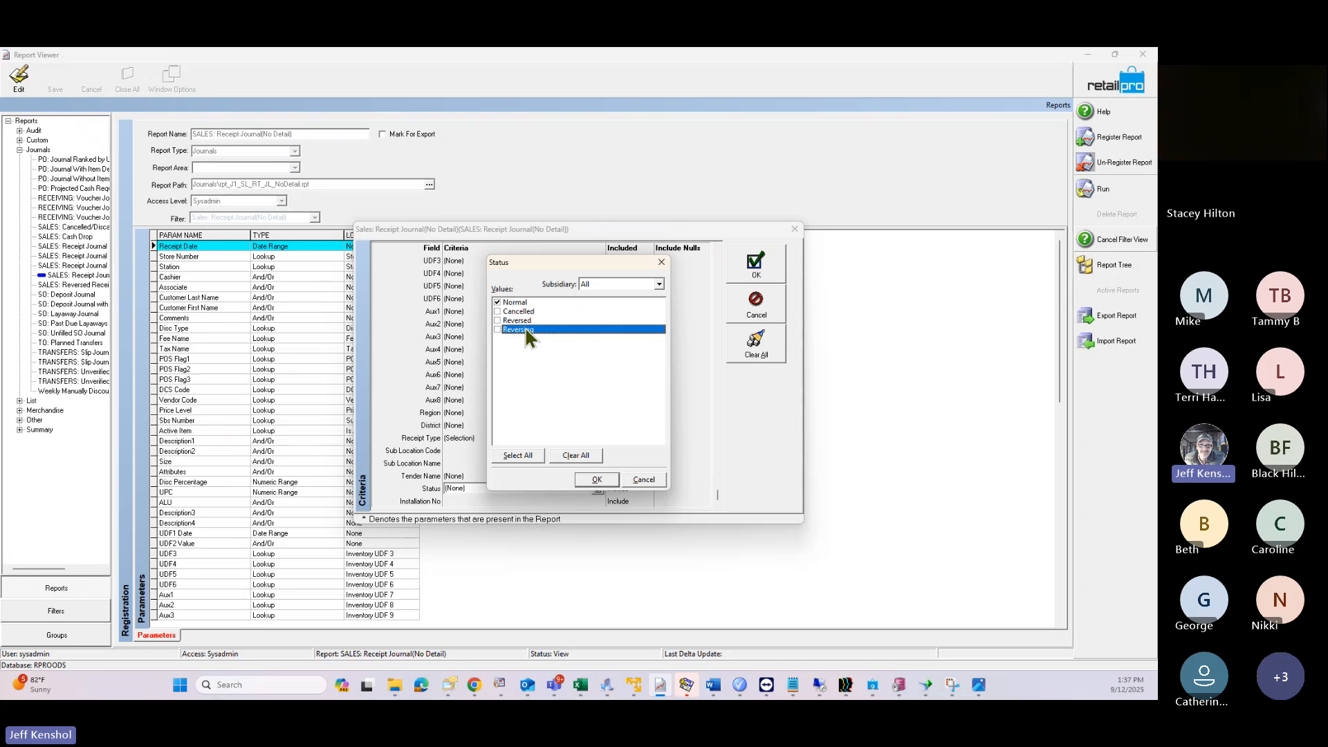
{"action": "left_click", "coordinate": [515, 304]}
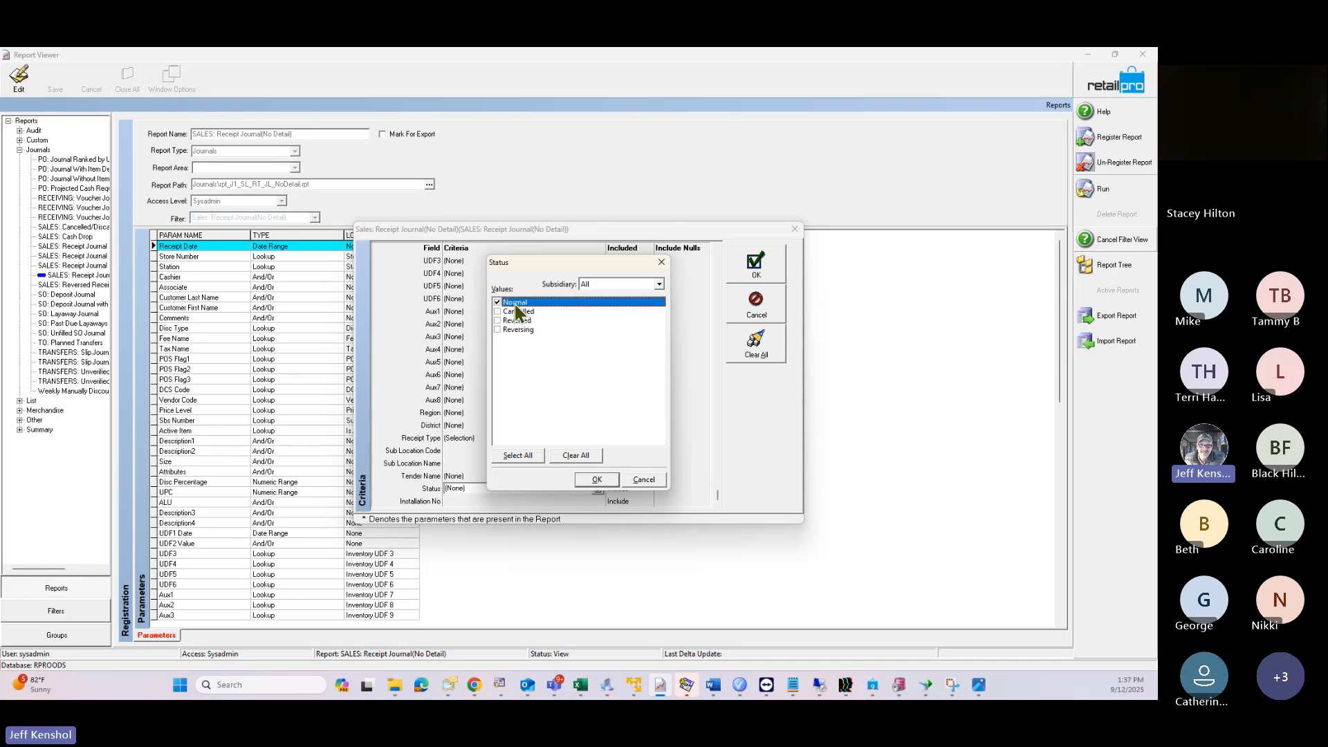
{"action": "left_click", "coordinate": [589, 480]}
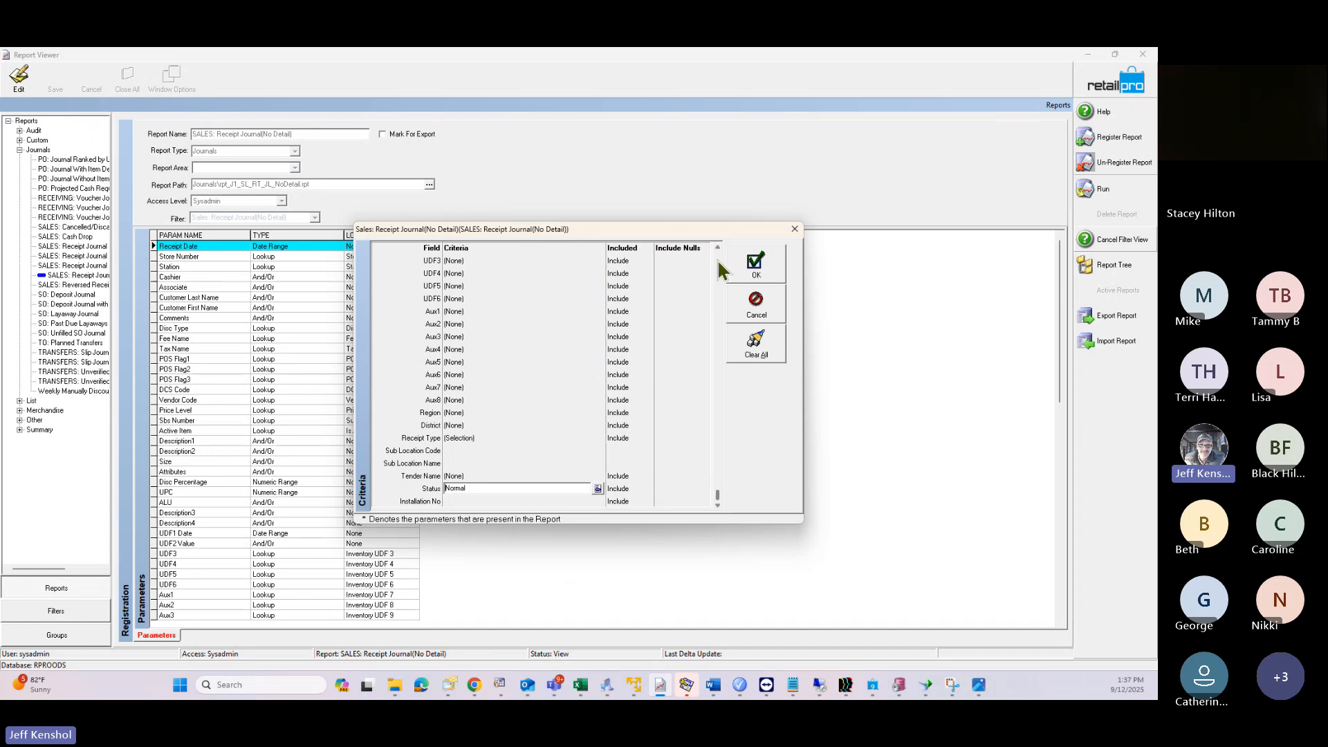
Step: Run the no-detail receipt journal with the receipt type and status filters, review its first page, and close the report
{"action": "scroll", "coordinate": [717, 259], "scroll_direction": "up", "scroll_amount": 10}
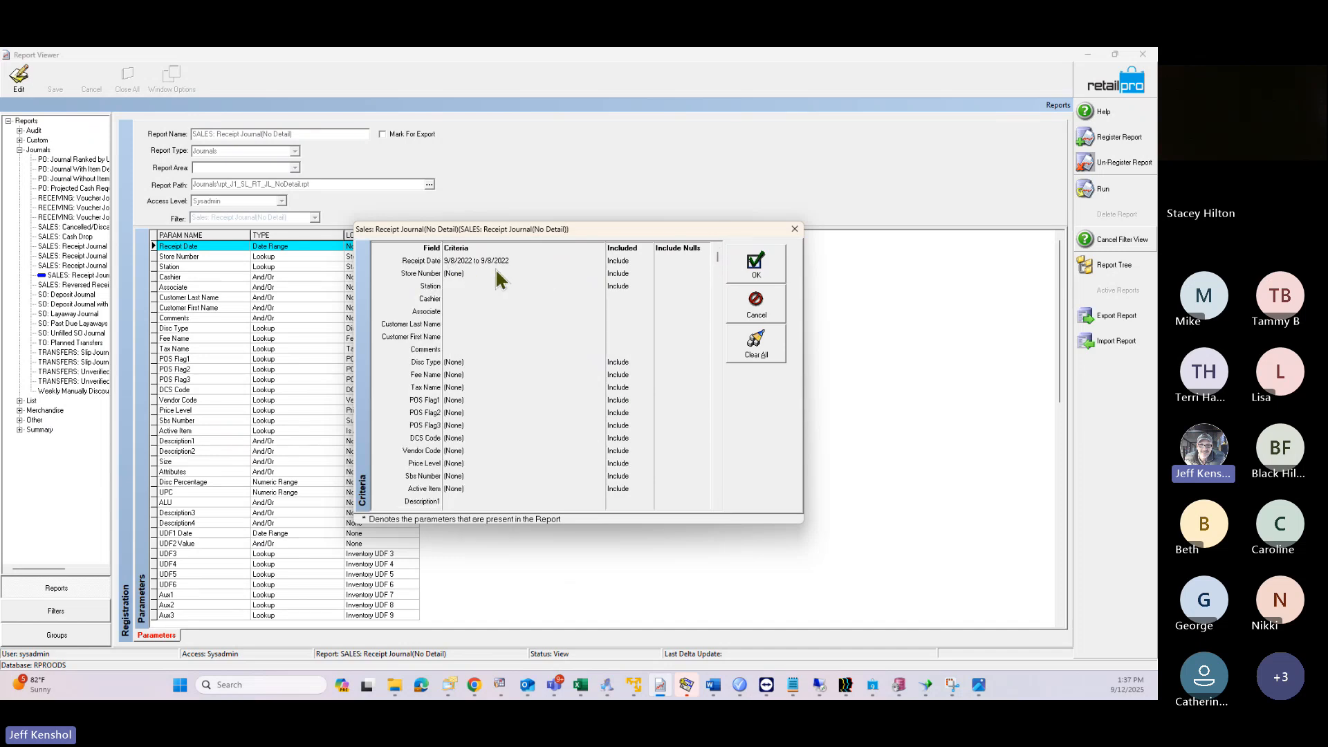
{"action": "left_click", "coordinate": [757, 270]}
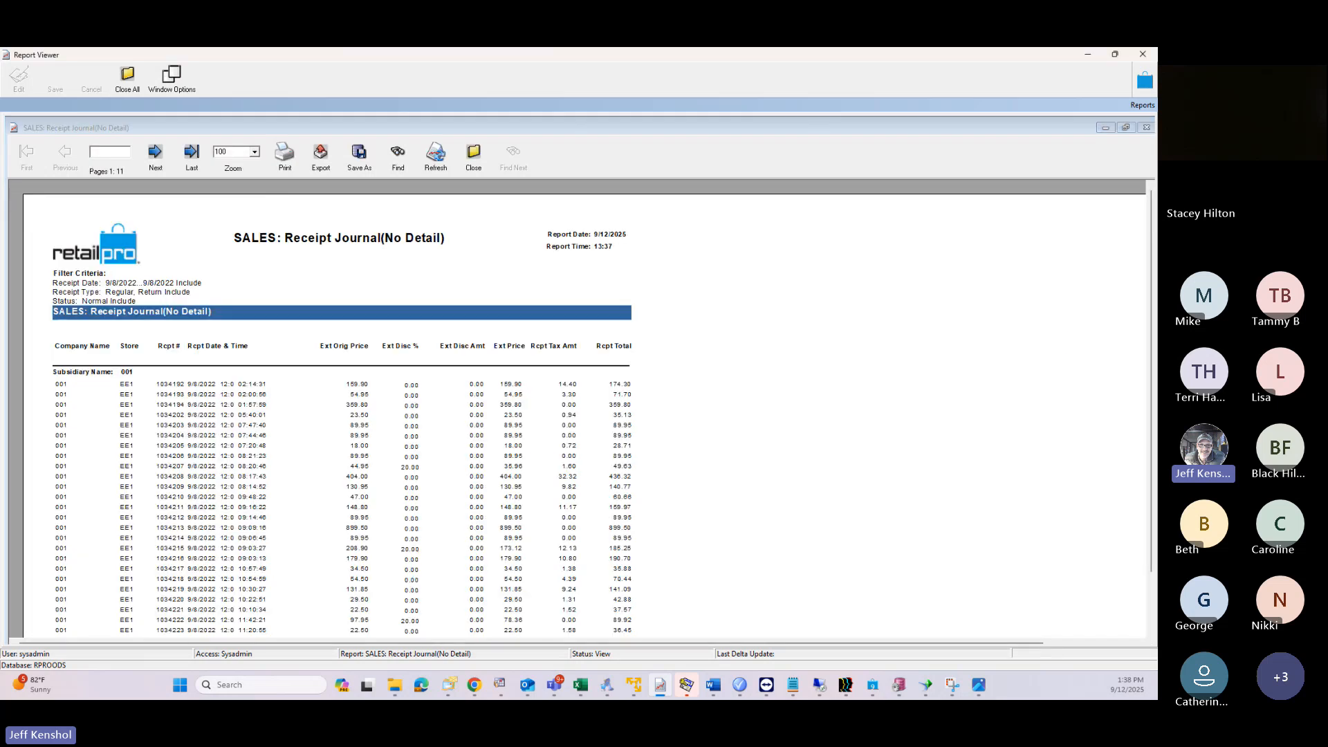
{"action": "mouse_move", "coordinate": [1151, 322]}
{"action": "left_mouse_down"}
{"action": "mouse_move", "coordinate": [1143, 367]}
{"action": "mouse_move", "coordinate": [1136, 318]}
{"action": "left_mouse_up"}
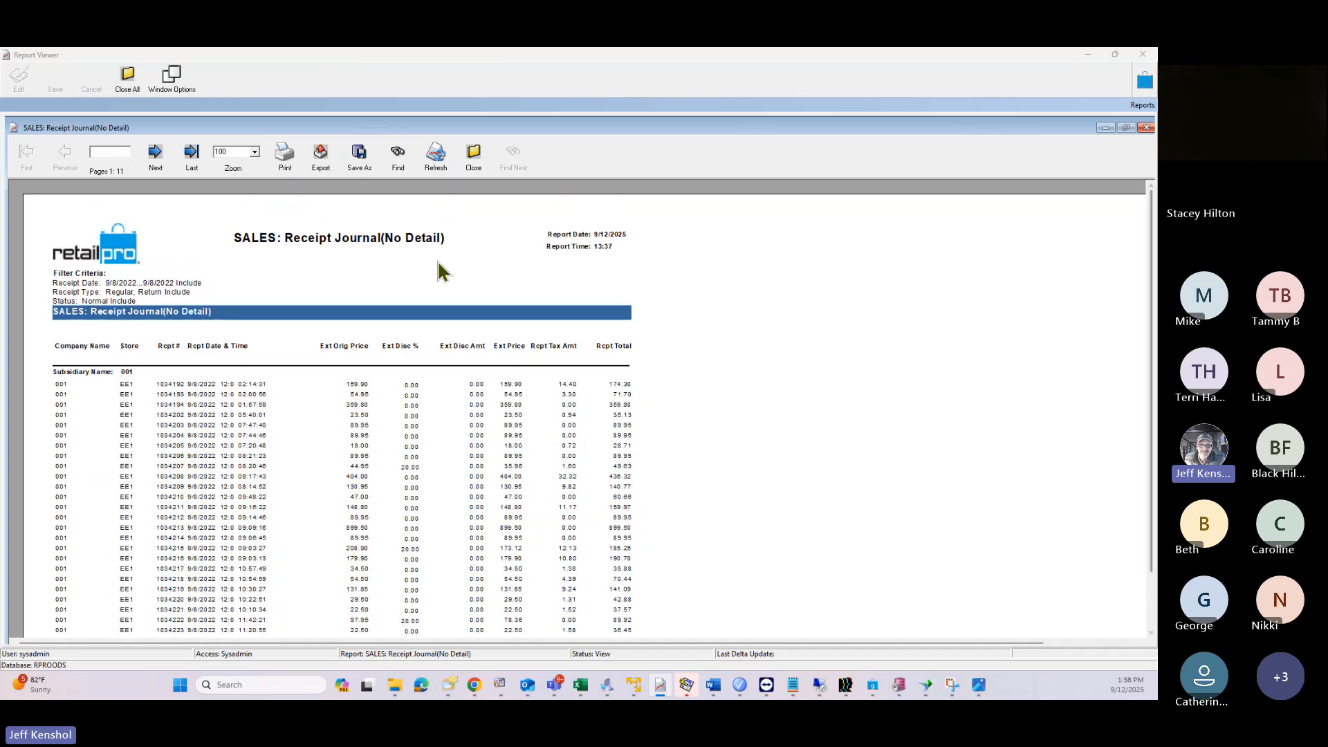
{"action": "left_click", "coordinate": [475, 157]}
{"action": "left_click", "coordinate": [547, 390]}
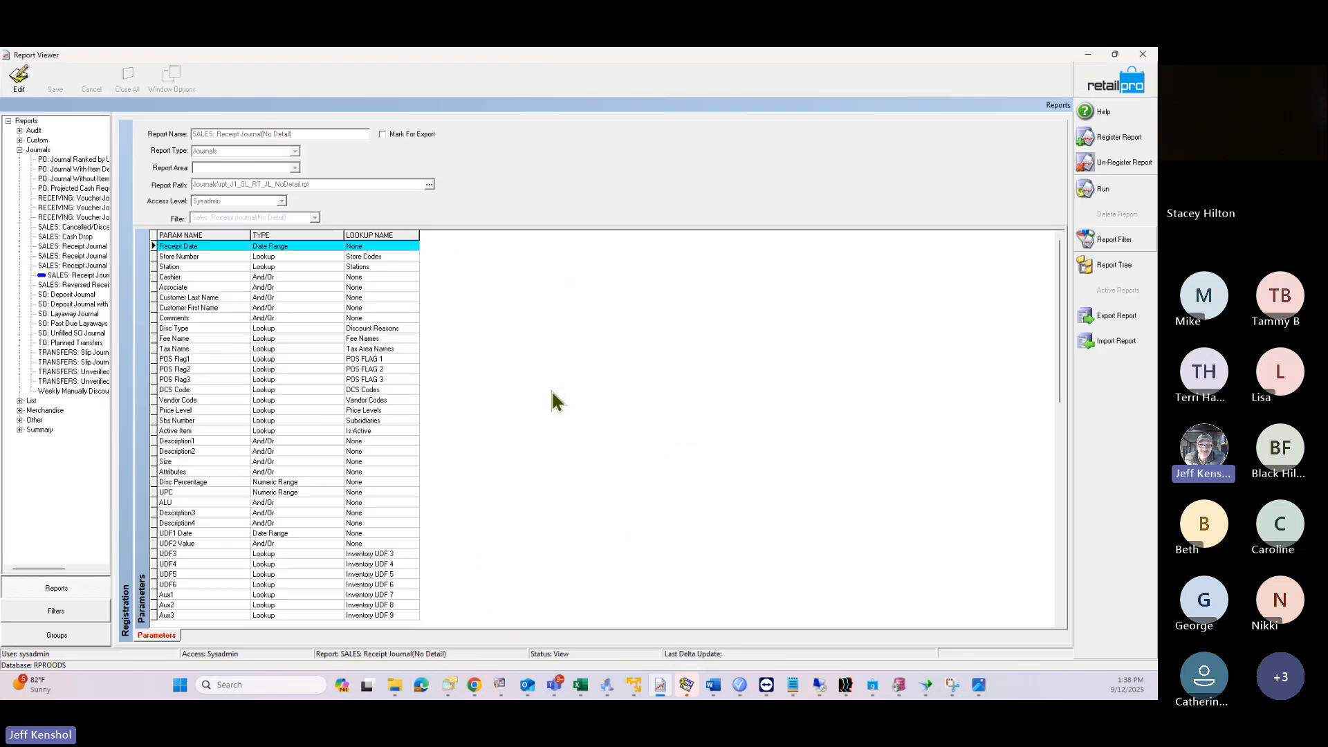
Step: Collapse the Journals category, expand the List category, and widen the report tree to show the full report names
{"action": "left_click", "coordinate": [19, 148]}
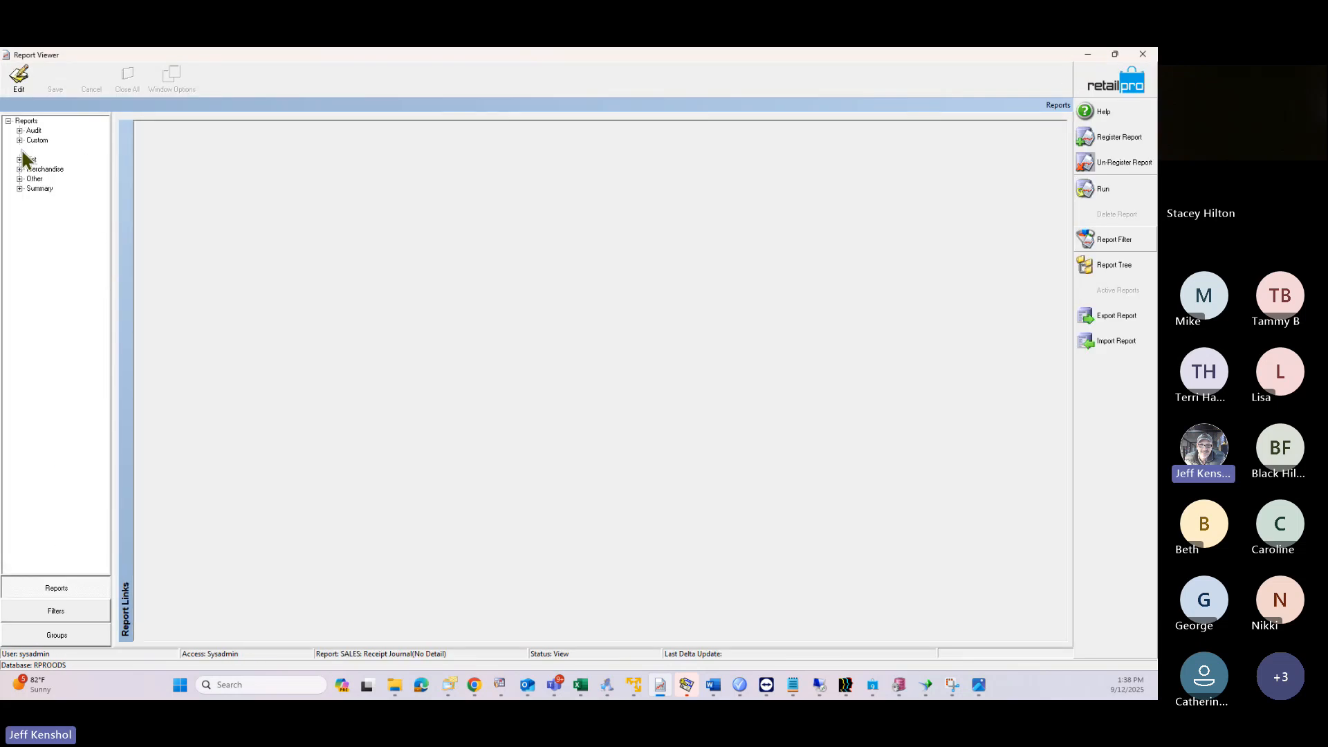
{"action": "left_click", "coordinate": [19, 160]}
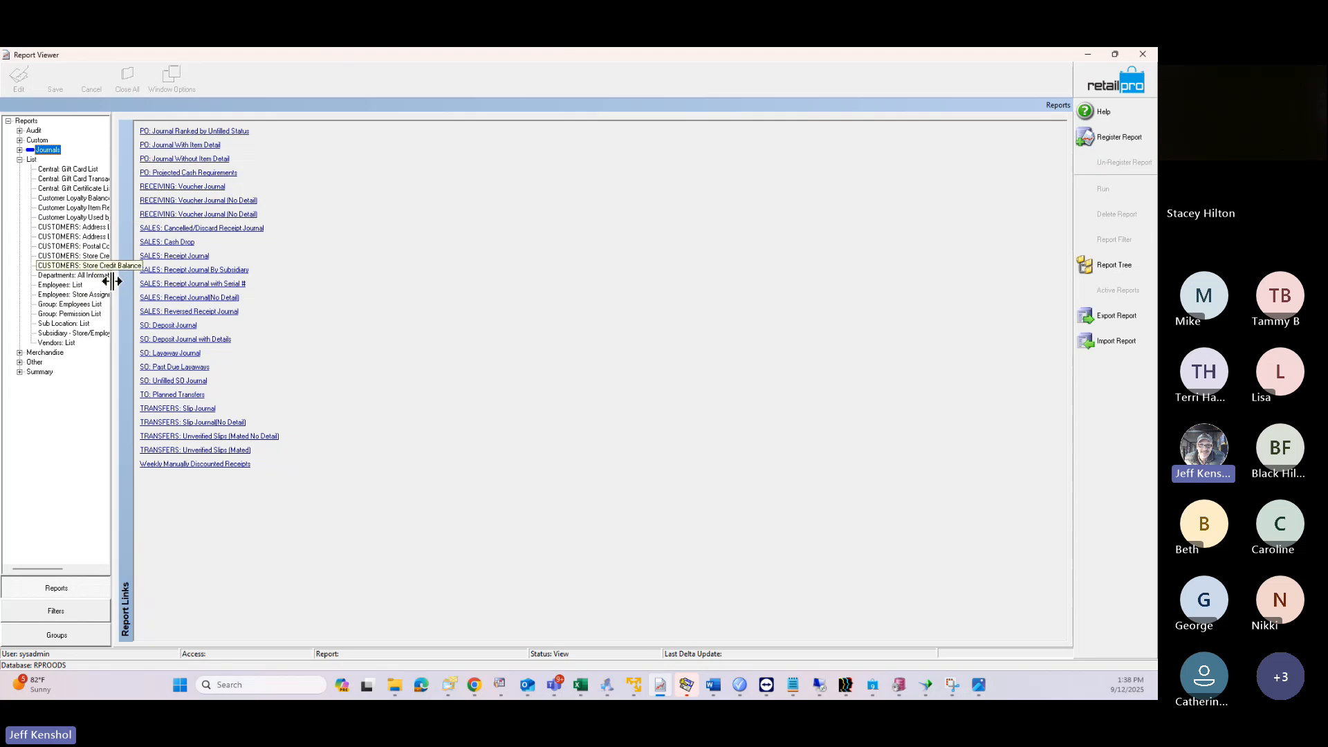
{"action": "left_click_drag", "start_coordinate": [112, 281], "coordinate": [213, 270]}
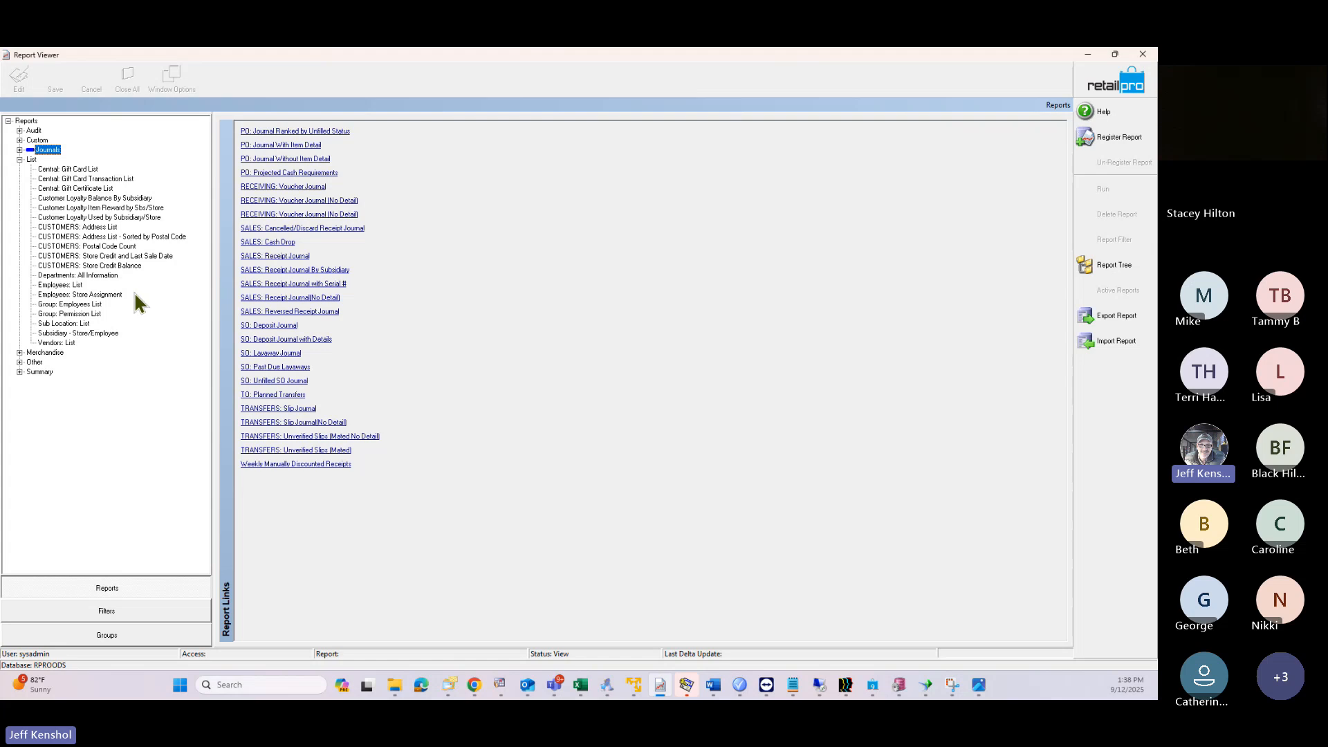
Step: Run the Departments: All Information report without filter criteria, updating its disk file from the database, and close it
{"action": "left_click", "coordinate": [62, 276]}
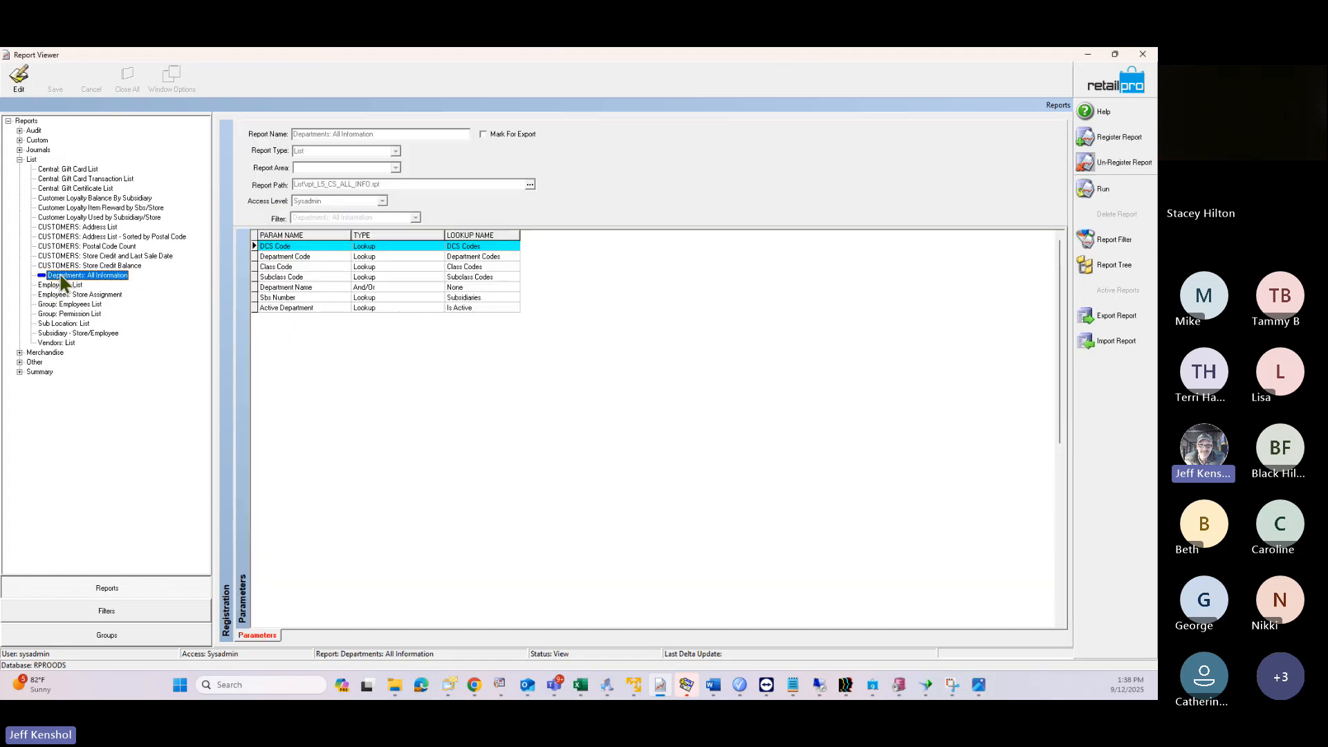
{"action": "left_click", "coordinate": [1107, 240]}
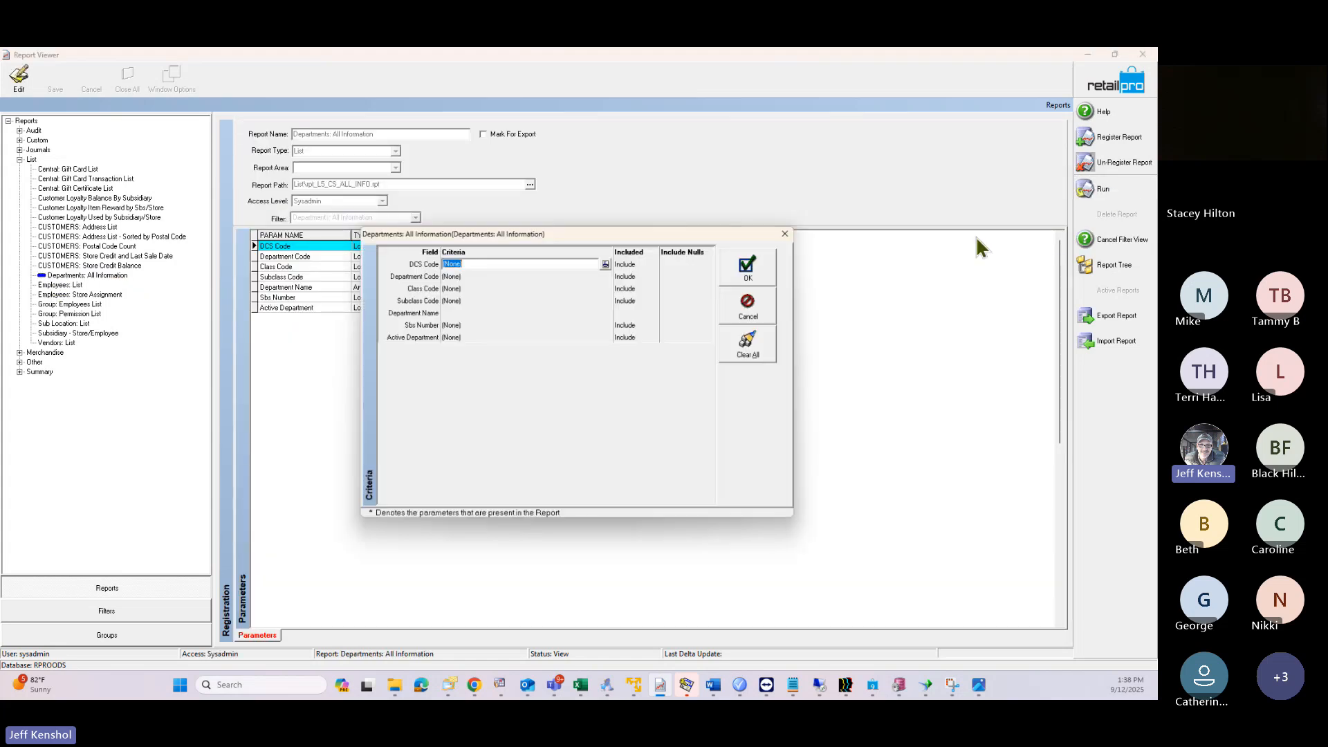
{"action": "left_click", "coordinate": [753, 276]}
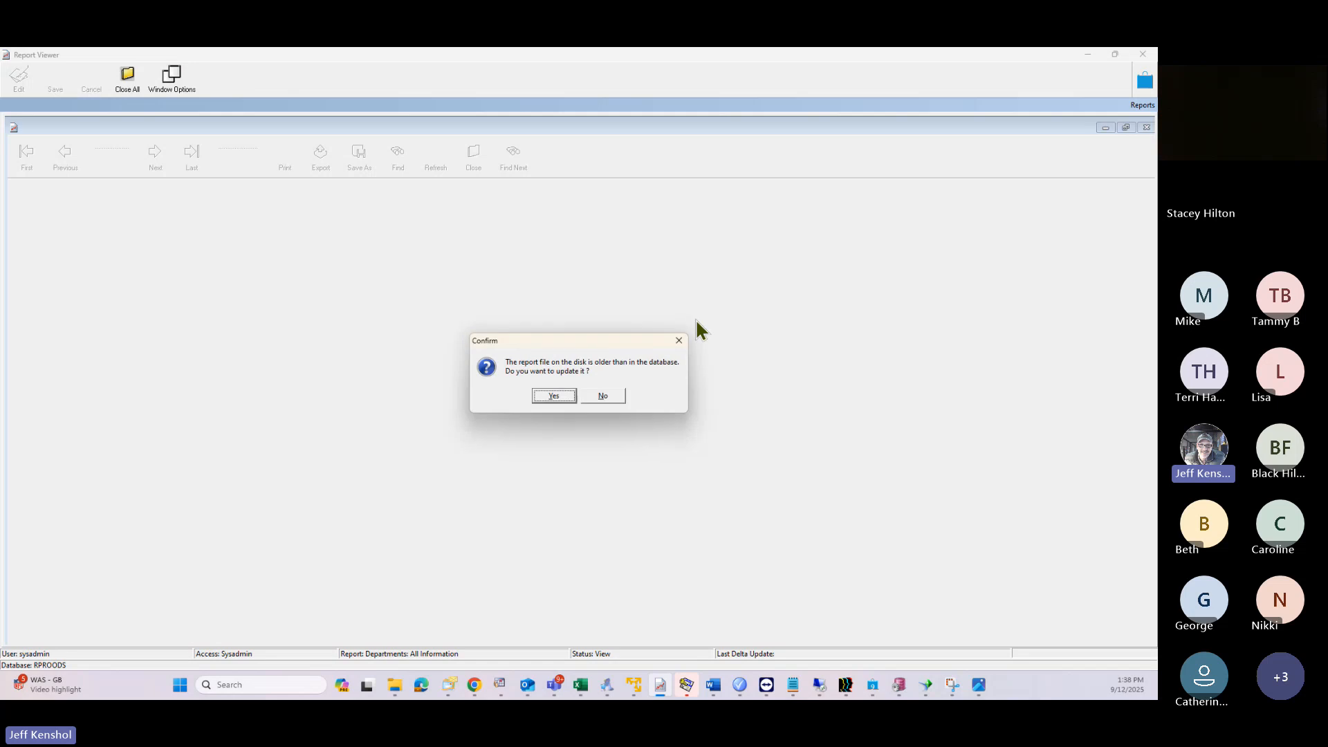
{"action": "left_click", "coordinate": [553, 396]}
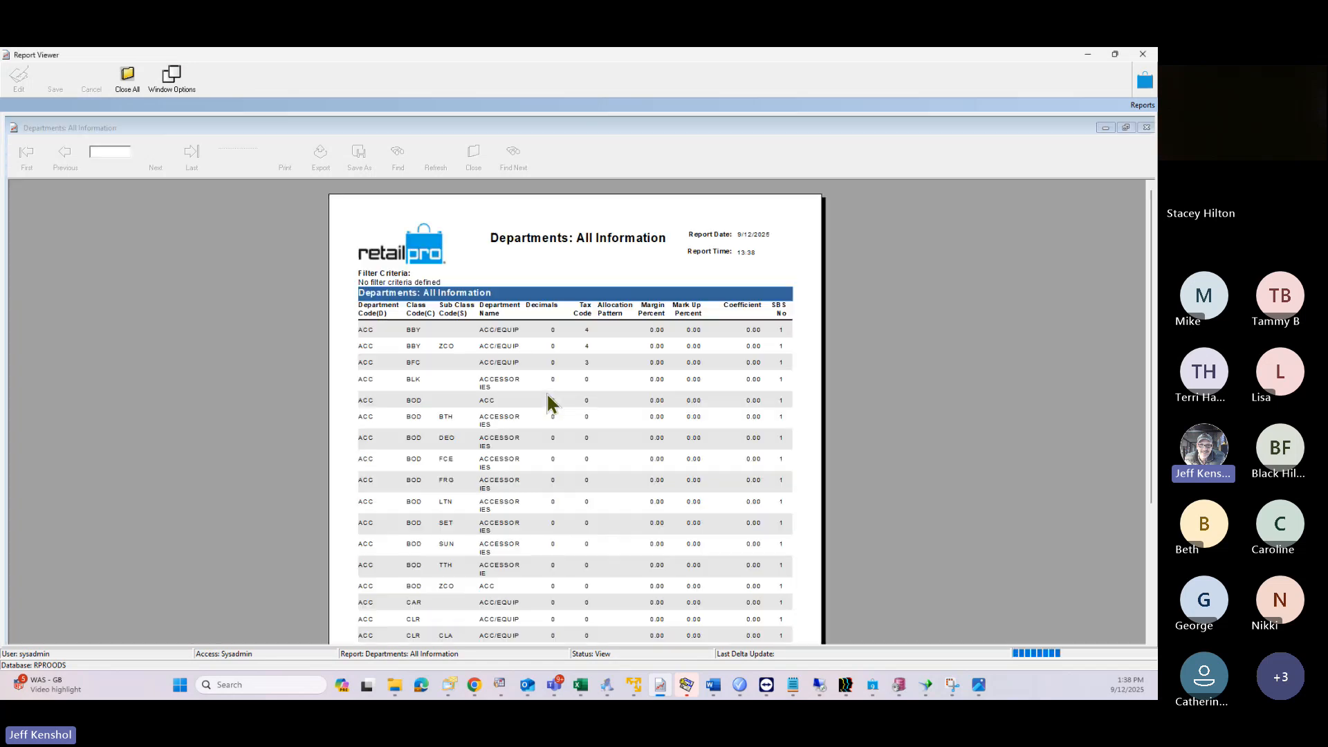
{"action": "left_click", "coordinate": [477, 161]}
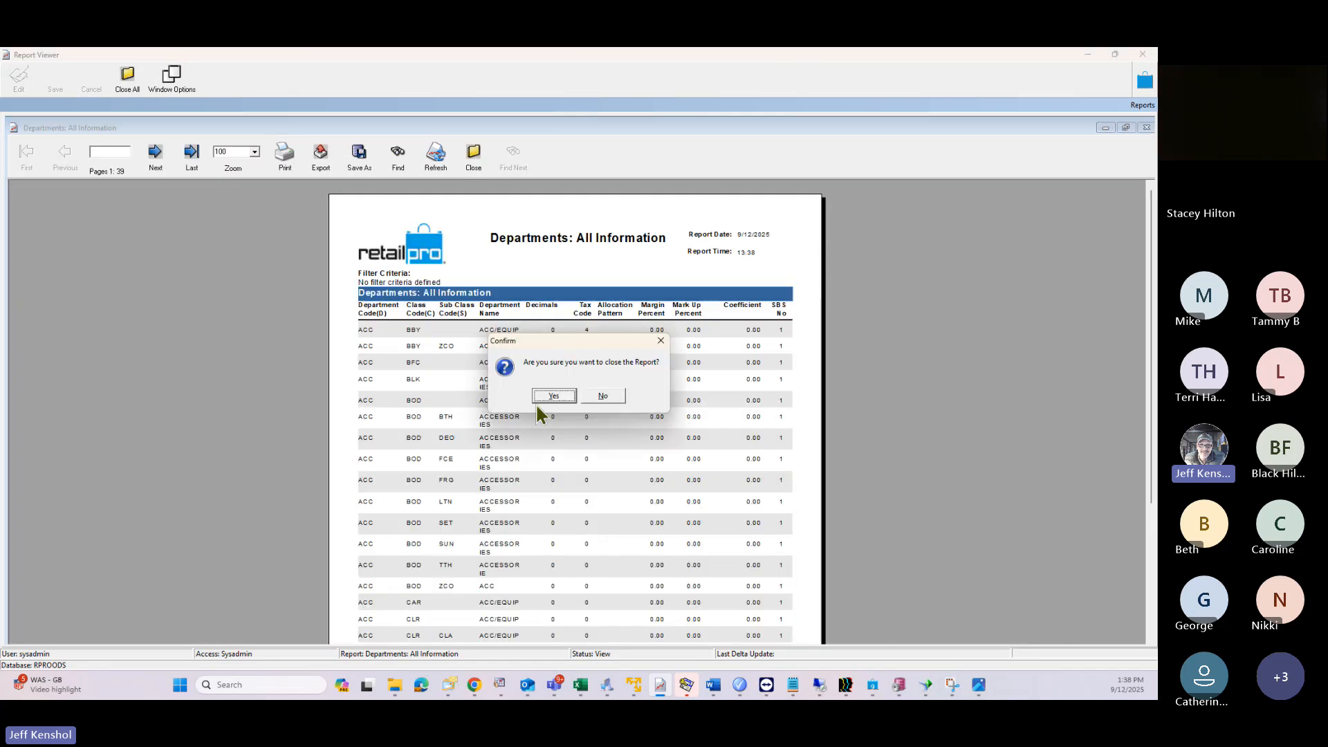
{"action": "left_click", "coordinate": [547, 398]}
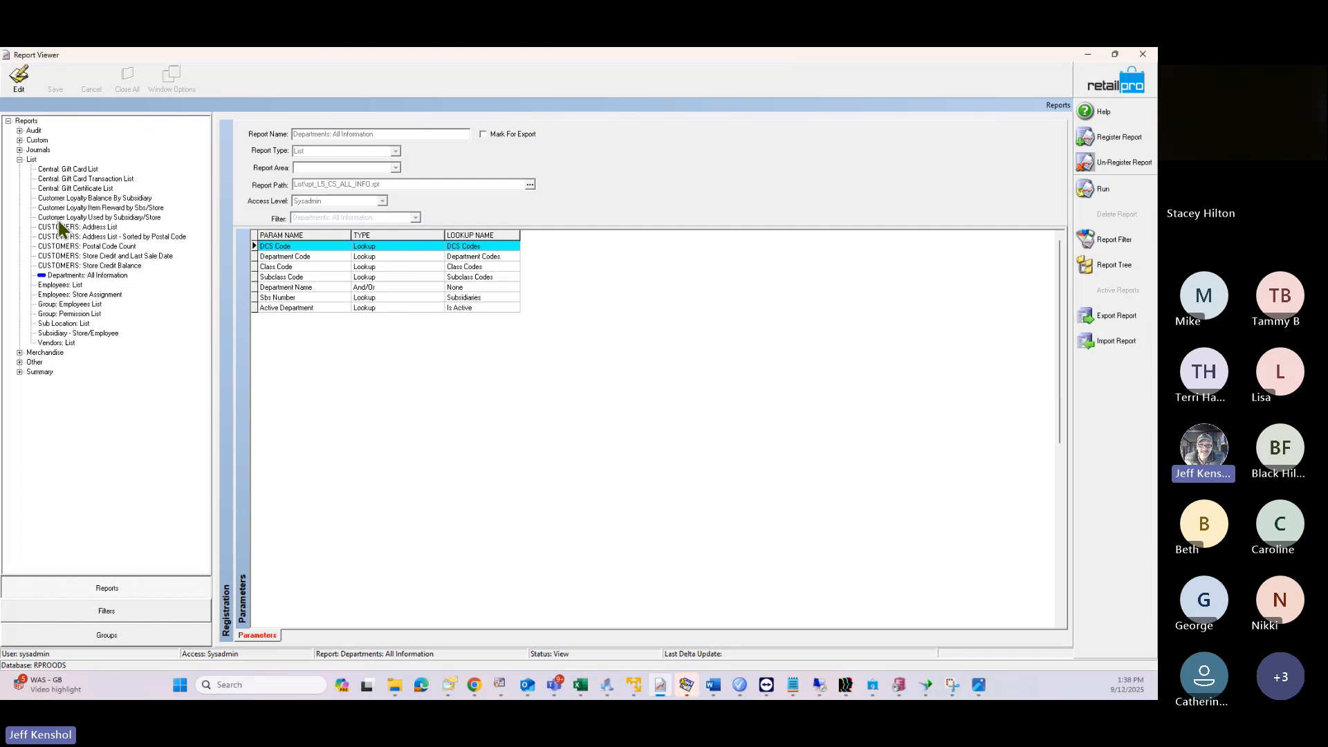
Step: Run the Central: Gift Card List report without filter criteria, review the gift card balances, and close it
{"action": "left_click", "coordinate": [74, 170]}
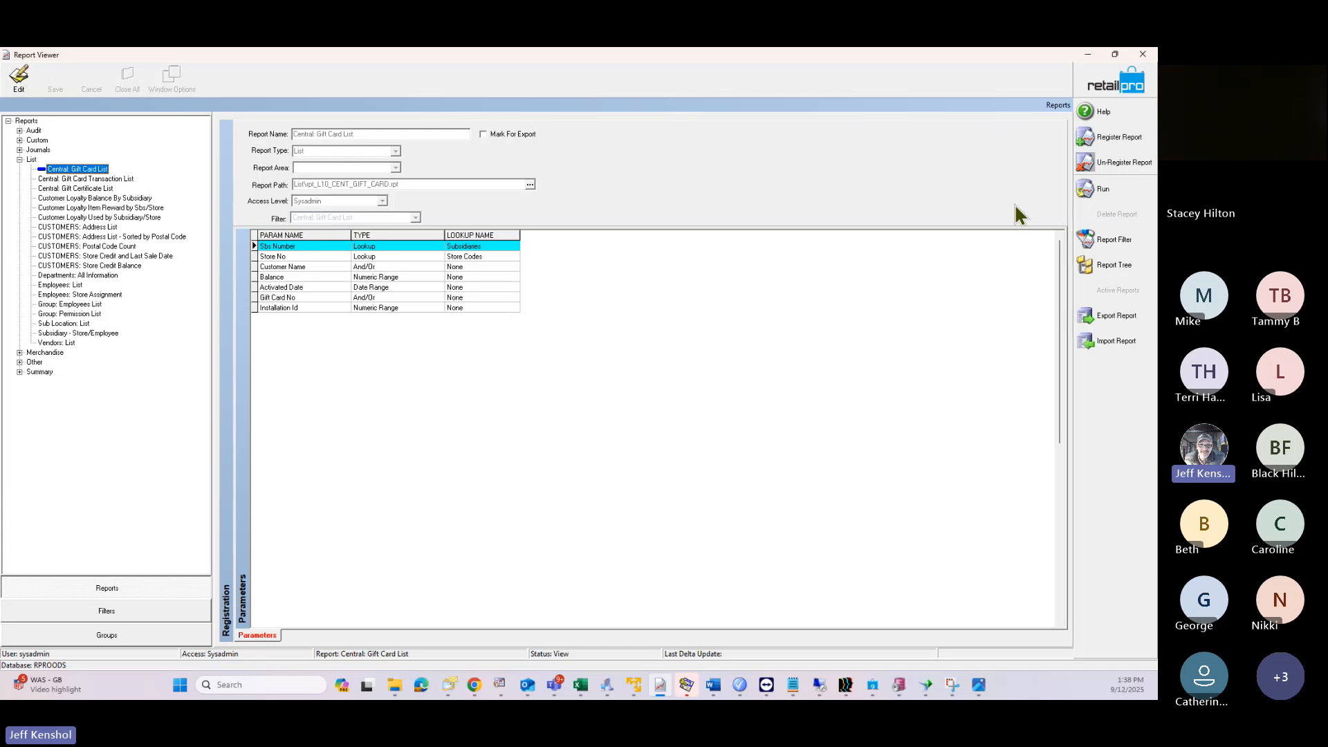
{"action": "left_click", "coordinate": [1105, 191]}
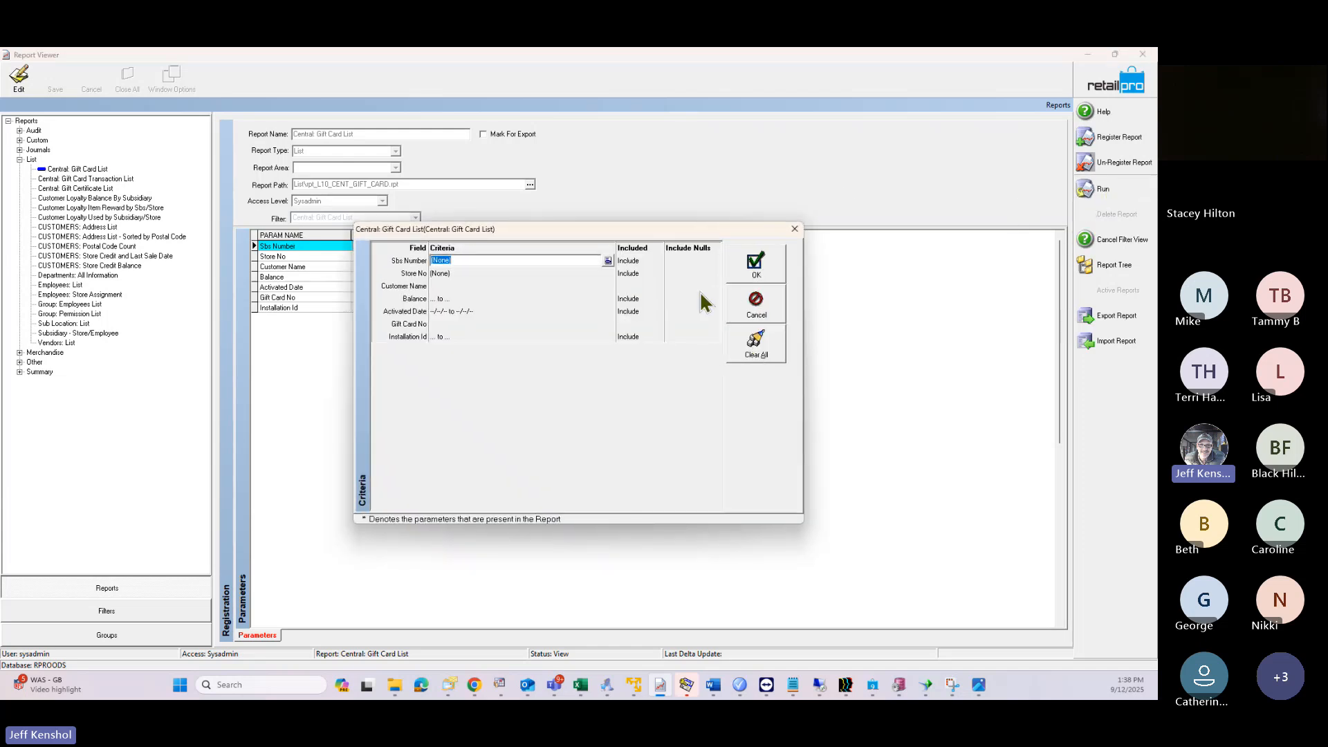
{"action": "left_click", "coordinate": [755, 270]}
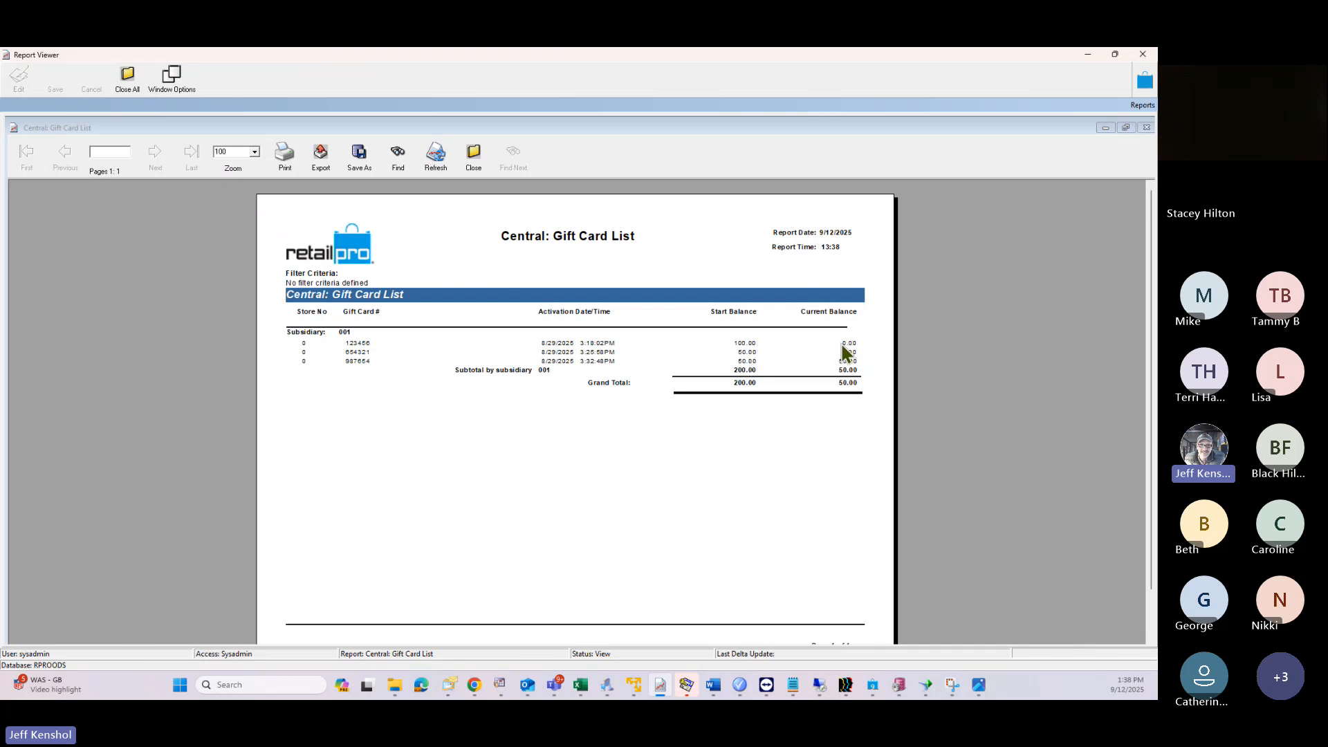
{"action": "left_click", "coordinate": [473, 154]}
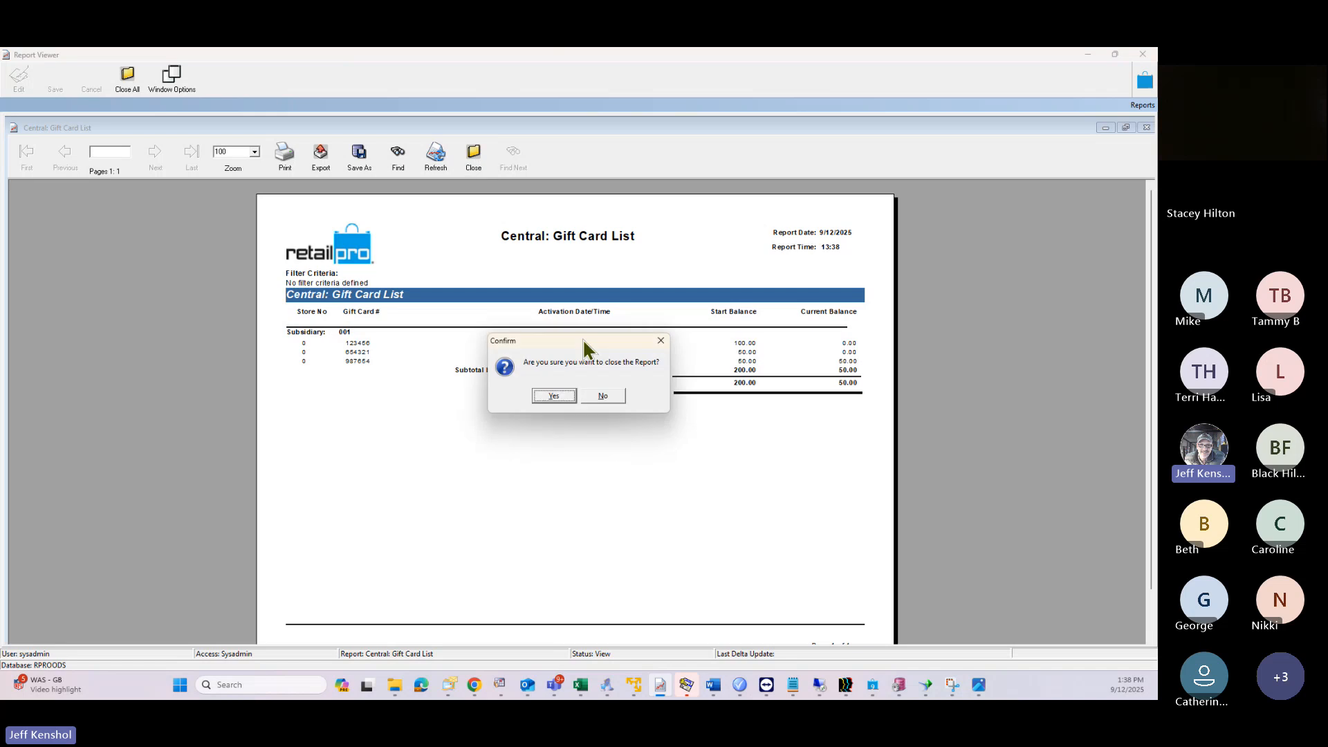
{"action": "left_click", "coordinate": [555, 396]}
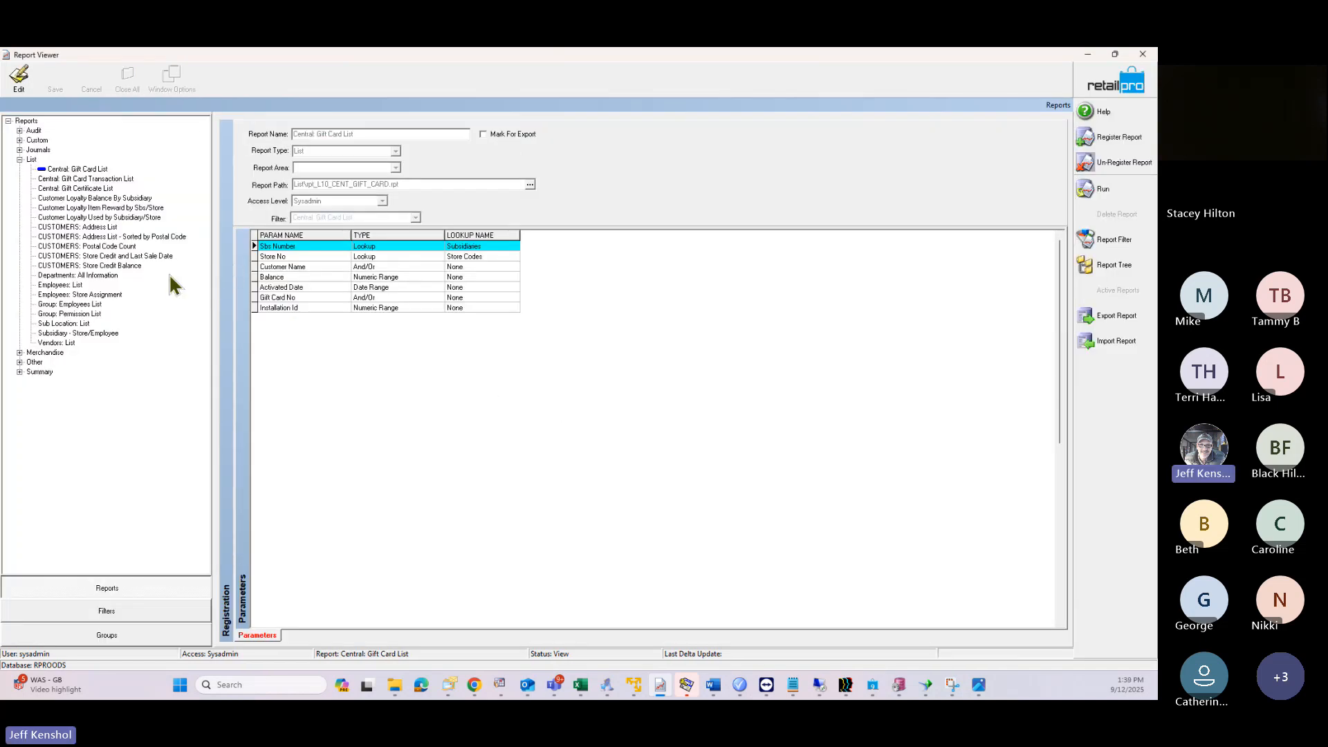
Step: View the parameters of the CUSTOMERS: Address List report, and collapse the List category
{"action": "left_click", "coordinate": [61, 231]}
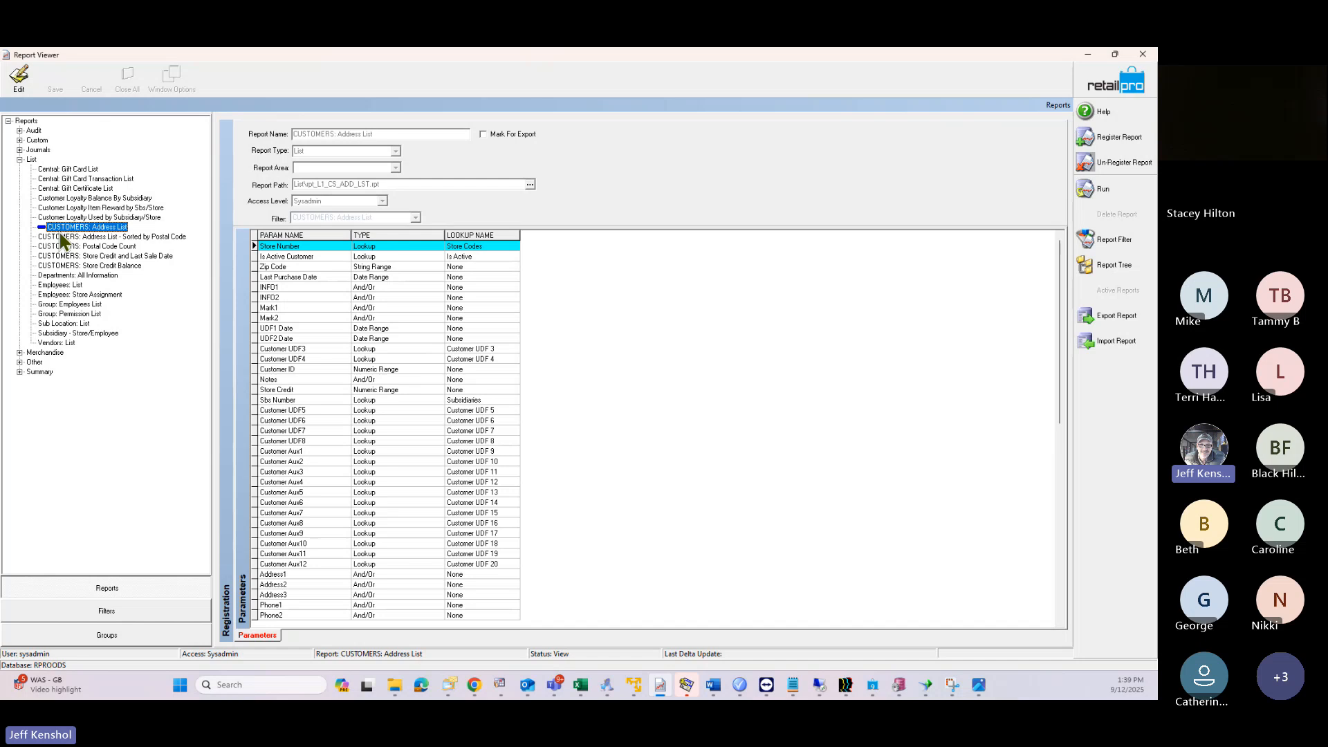
{"action": "left_click", "coordinate": [19, 160]}
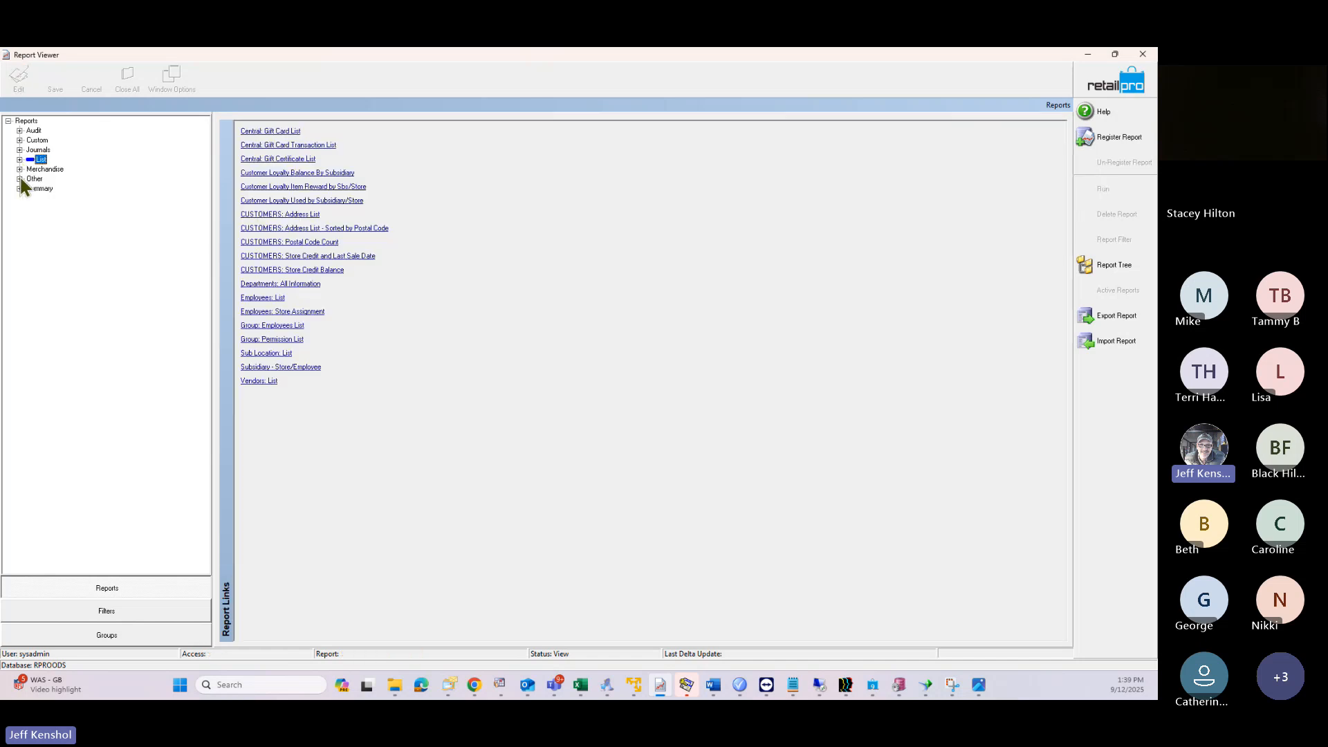
Step: Expand the Merchandise and List categories, and run the Vendors: List report without filter criteria
{"action": "left_click", "coordinate": [20, 169]}
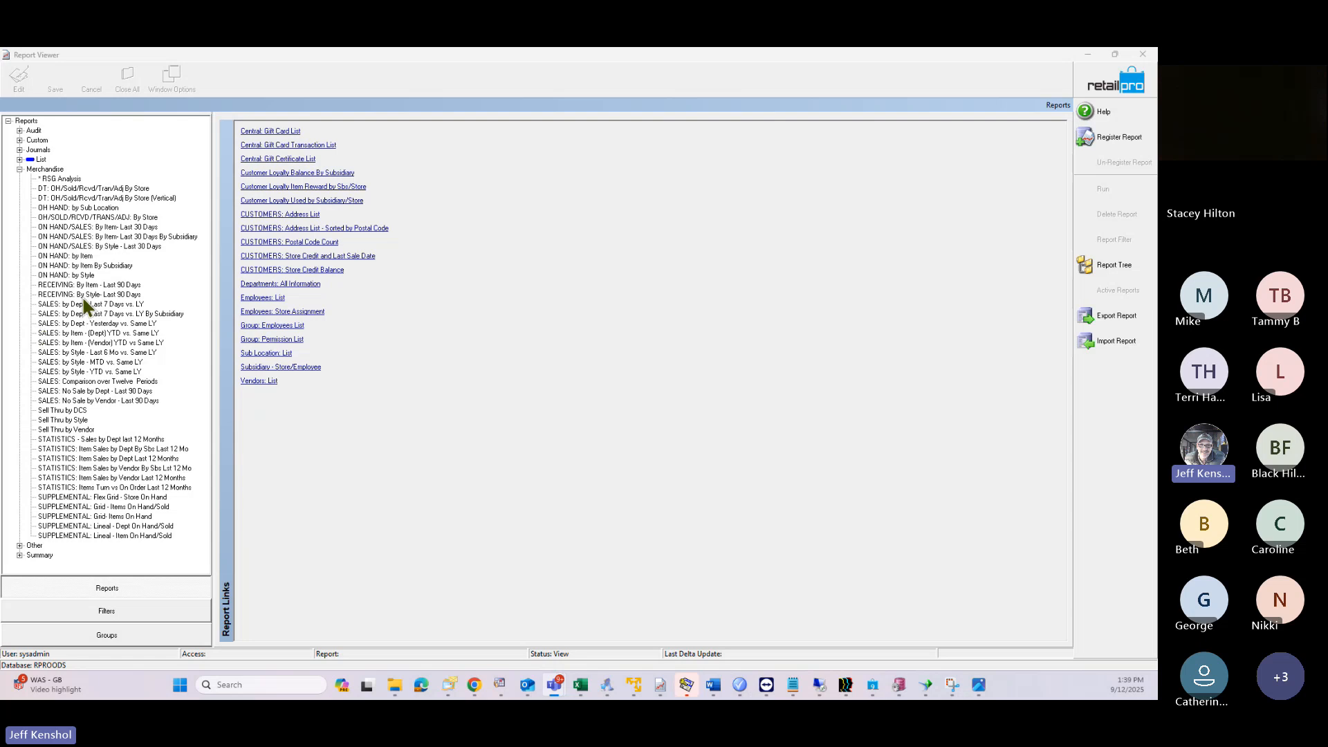
{"action": "double_click", "coordinate": [36, 160]}
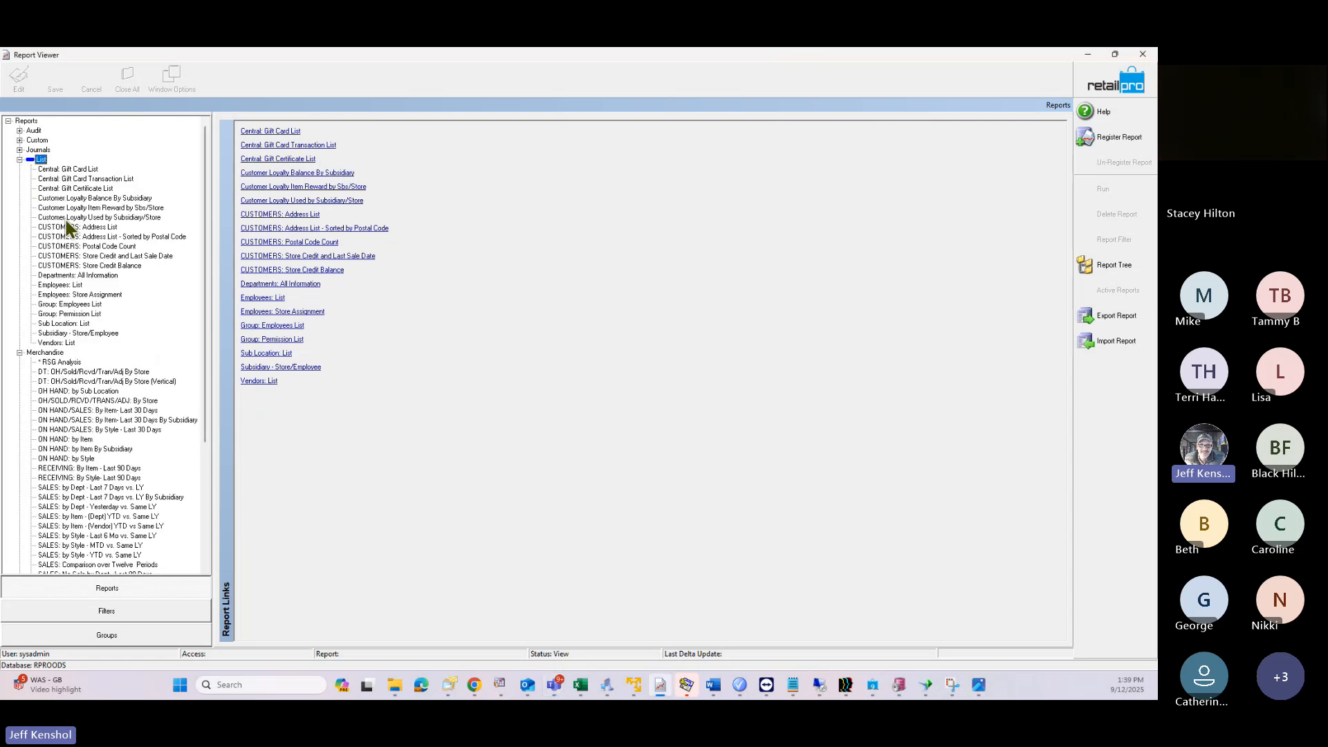
{"action": "left_click", "coordinate": [61, 343]}
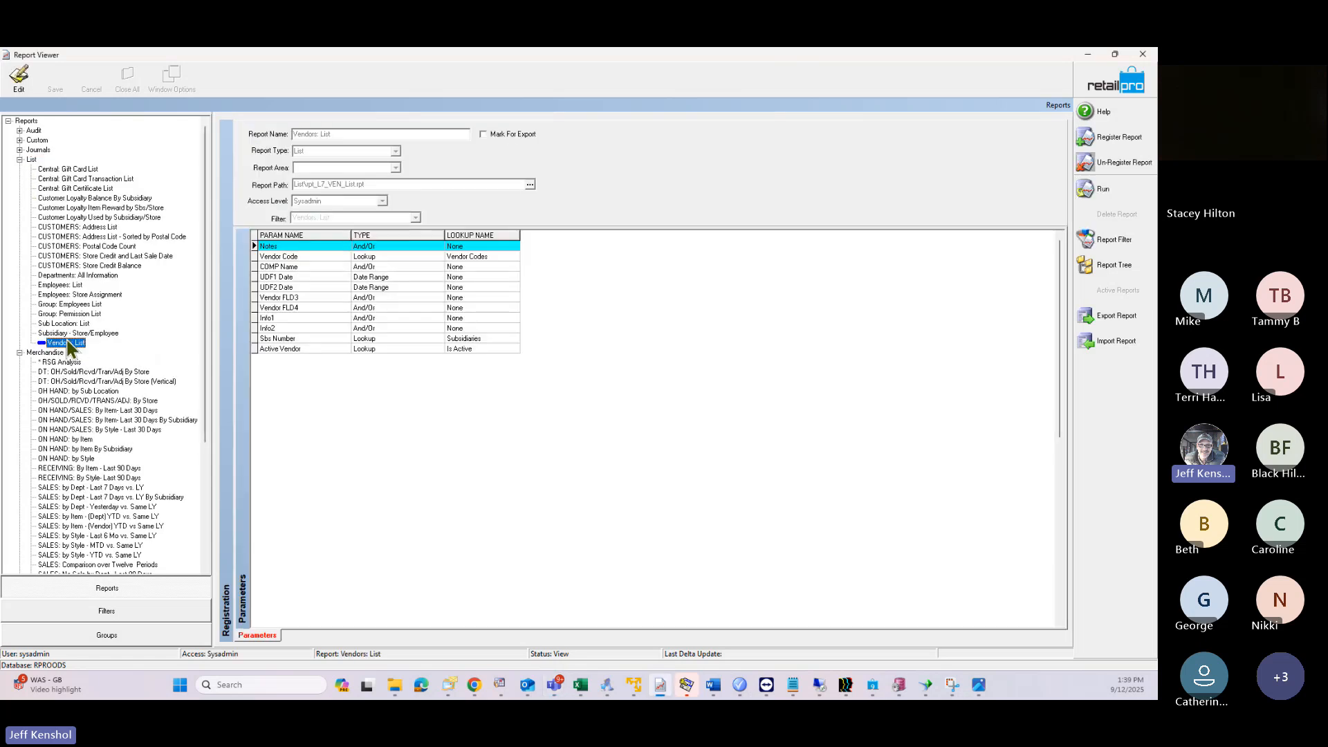
{"action": "left_click", "coordinate": [1103, 192]}
{"action": "left_click", "coordinate": [767, 265]}
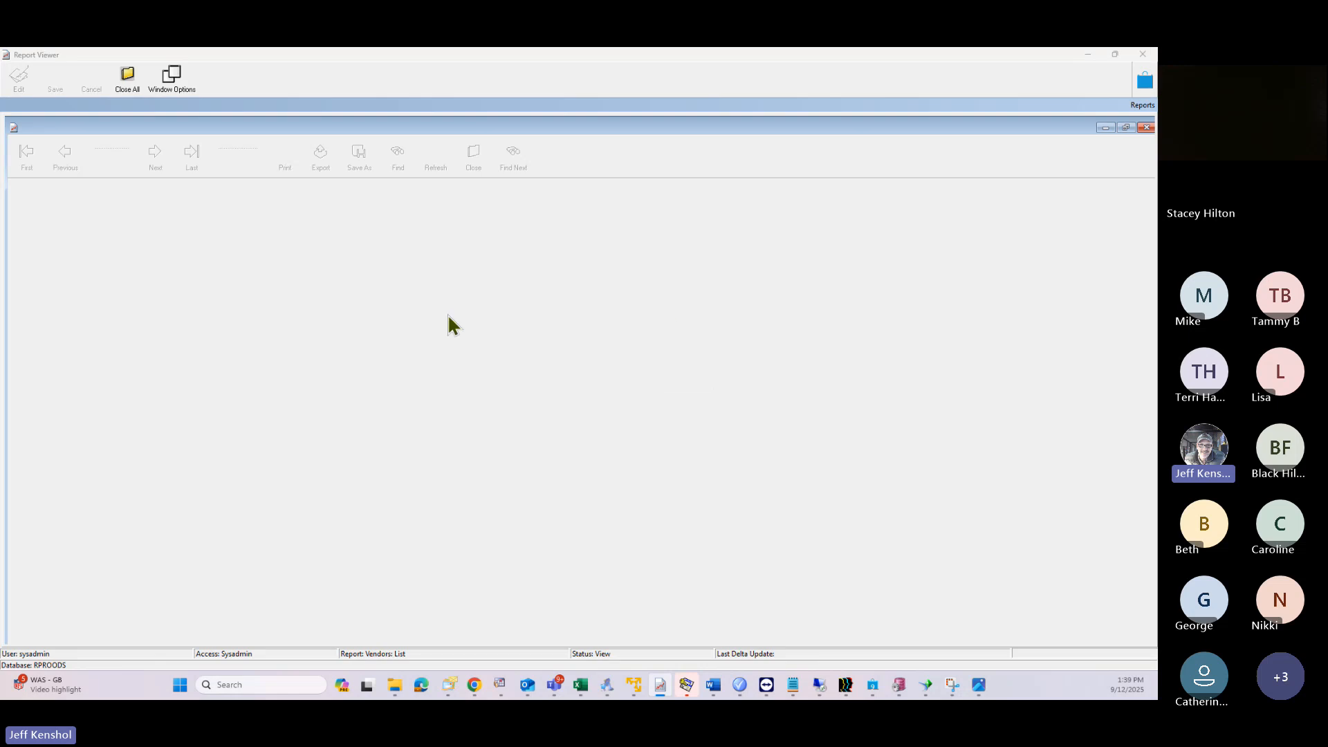
{"action": "left_click", "coordinate": [550, 395]}
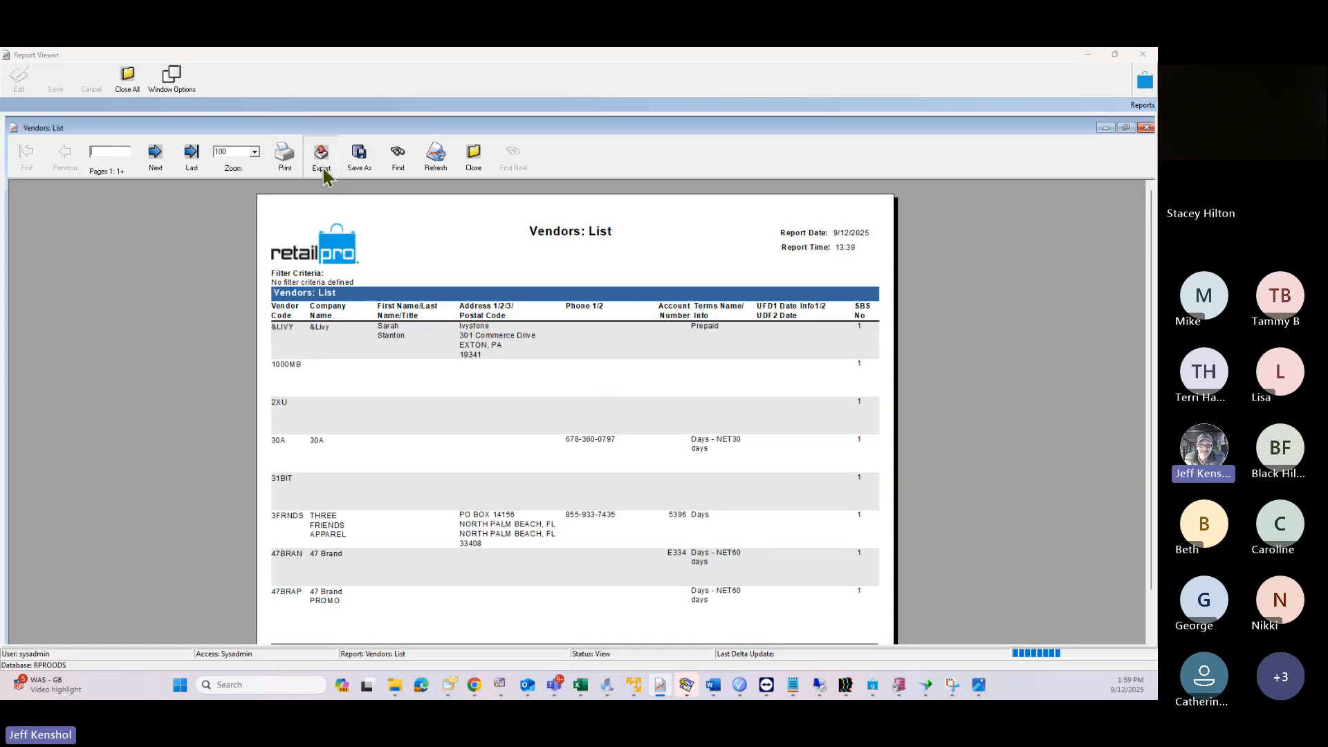
Step: Export all pages of the Vendors: List report in Excel (Text Only) format
{"action": "left_click", "coordinate": [322, 166]}
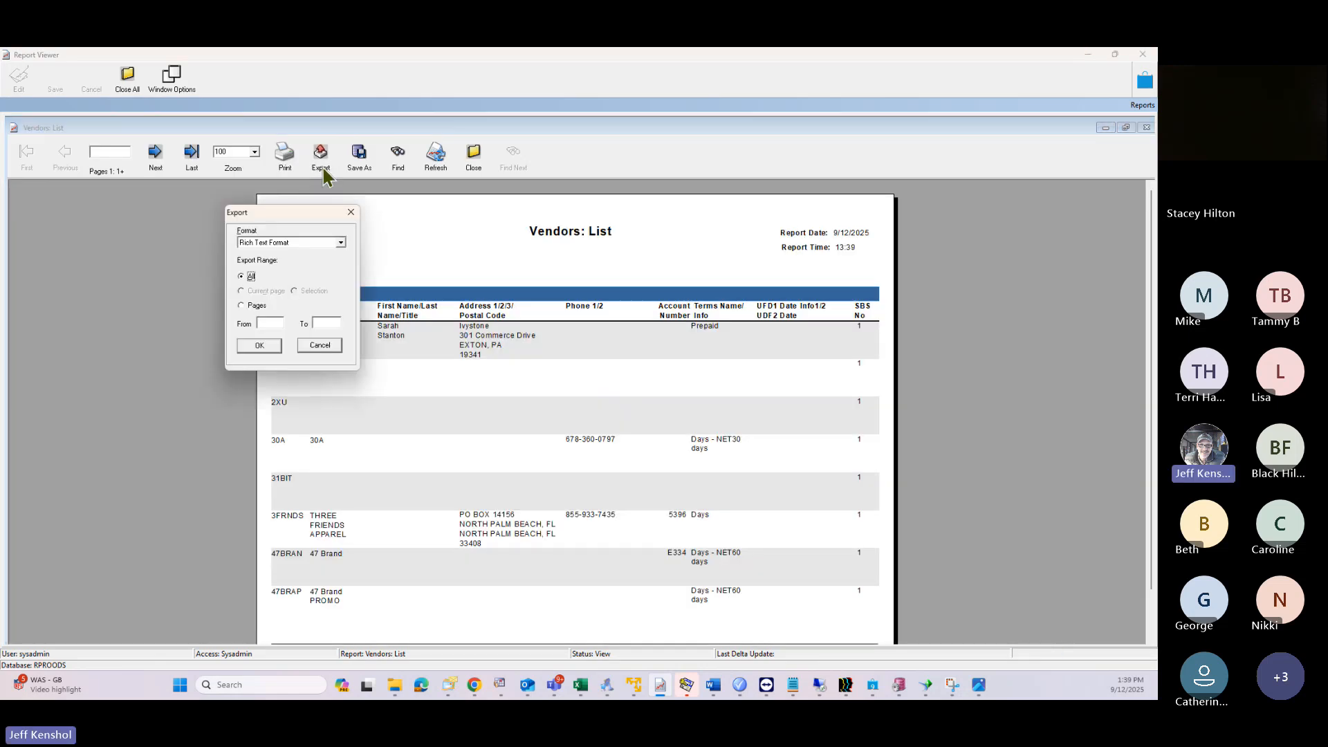
{"action": "left_click", "coordinate": [340, 243]}
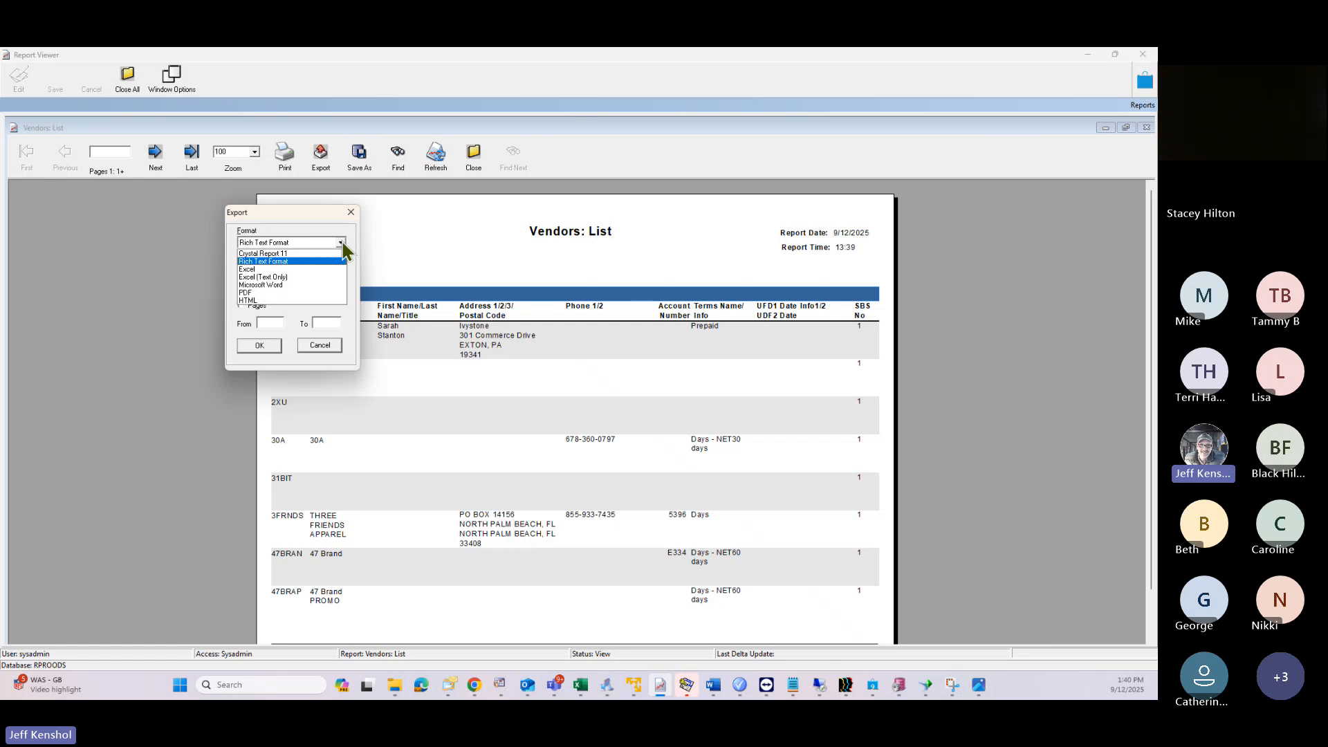
{"action": "left_click", "coordinate": [283, 278]}
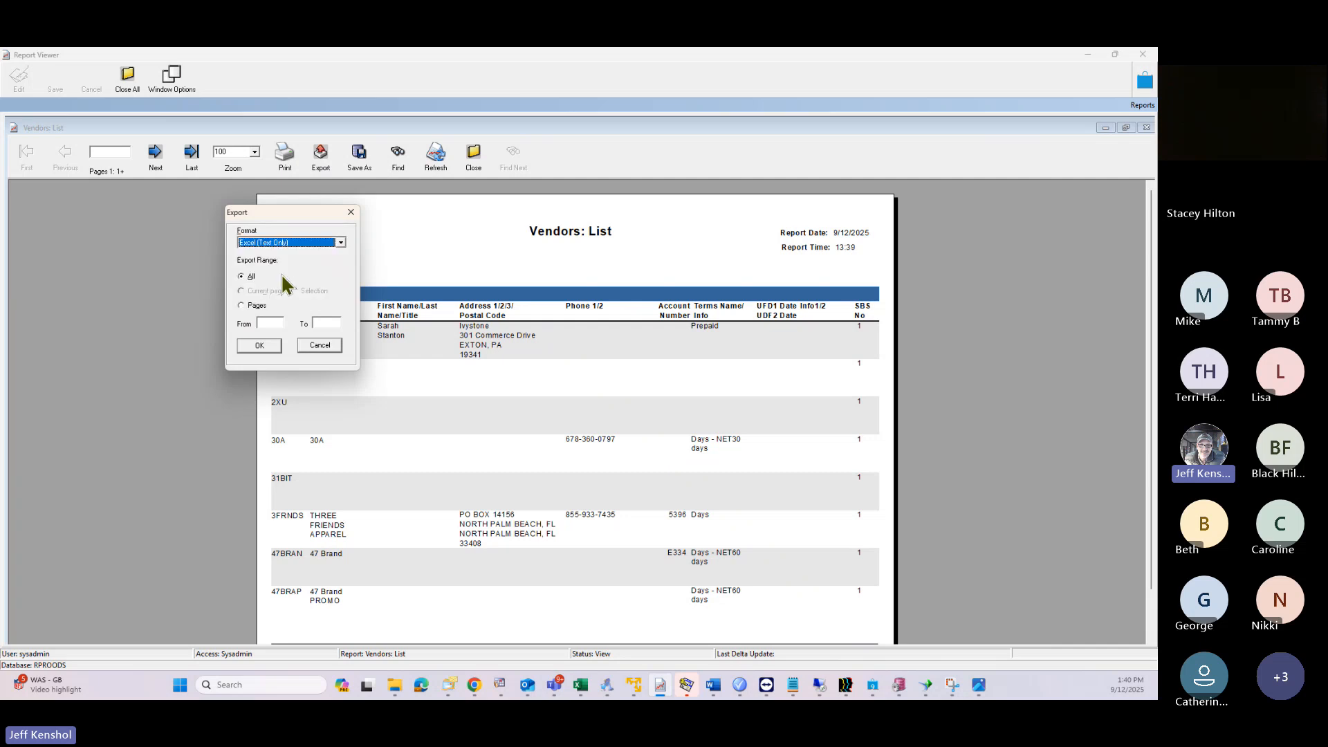
{"action": "left_click", "coordinate": [340, 242]}
{"action": "left_click", "coordinate": [341, 243]}
{"action": "left_click", "coordinate": [262, 345]}
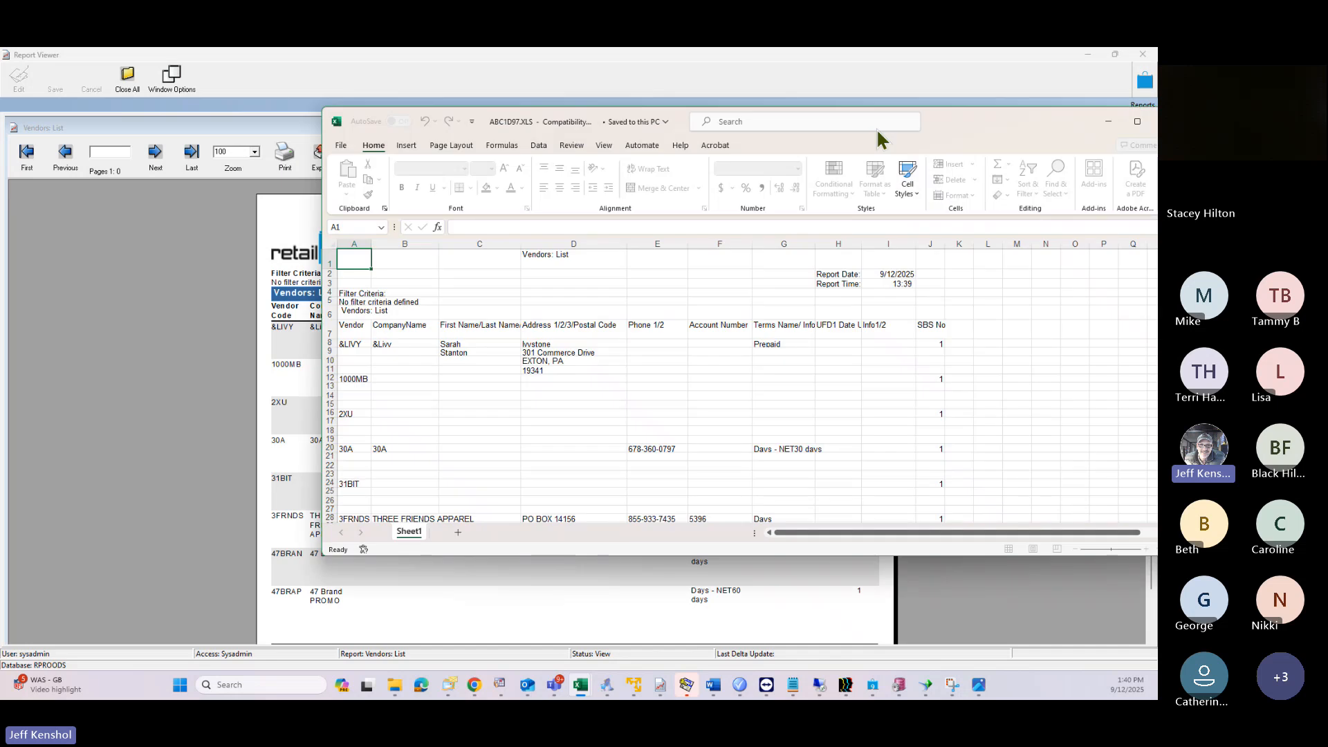
Step: Examine how the vendor records and their address lines are laid out in the exported worksheet
{"action": "left_click_drag", "start_coordinate": [877, 129], "coordinate": [683, 139]}
{"action": "scroll", "coordinate": [635, 310], "scroll_direction": "down", "scroll_amount": 5}
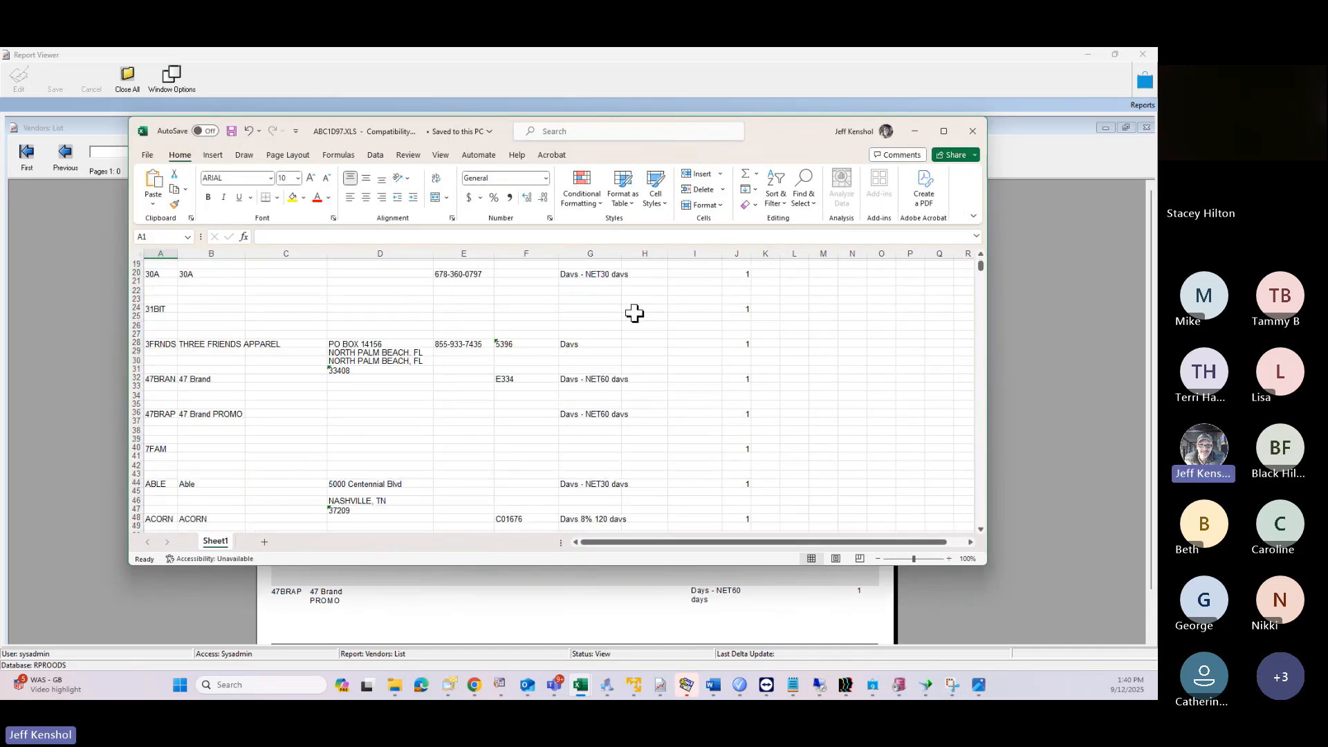
{"action": "scroll", "coordinate": [631, 308], "scroll_direction": "up", "scroll_amount": 7}
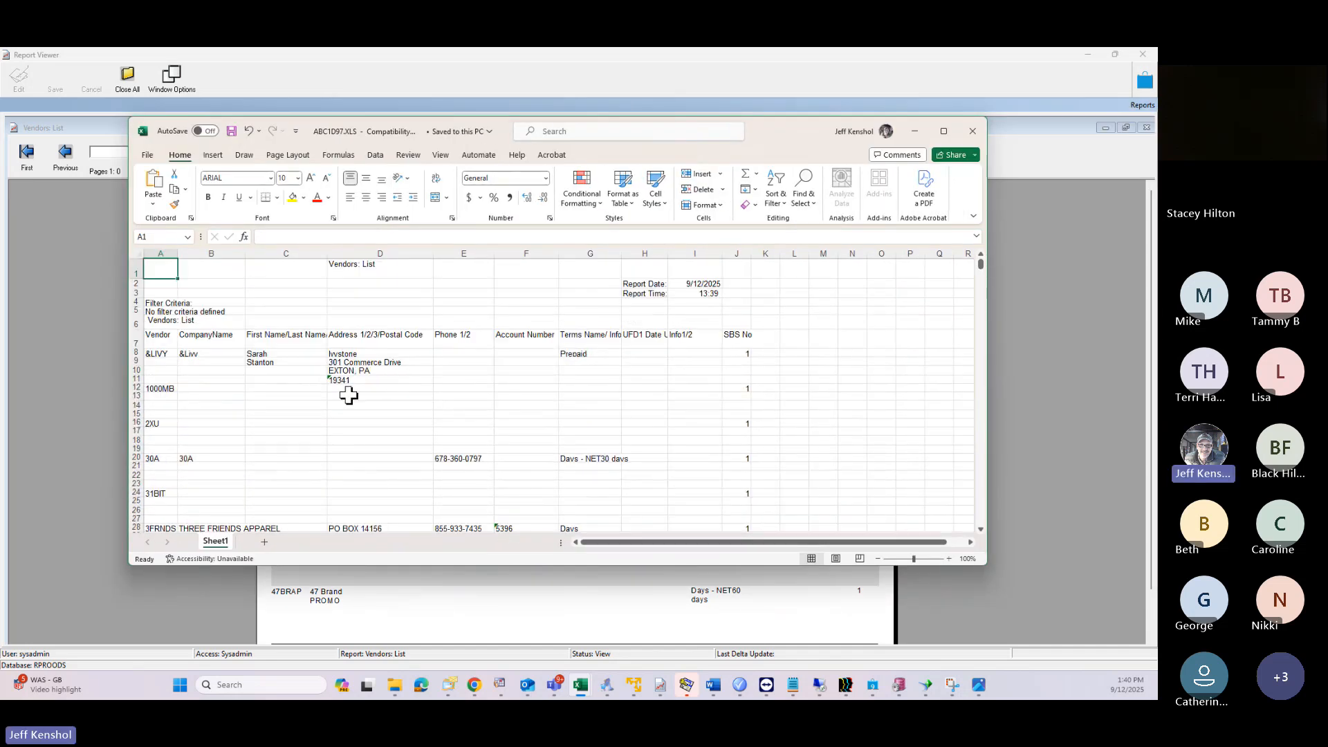
{"action": "scroll", "coordinate": [465, 396], "scroll_direction": "down", "scroll_amount": 5}
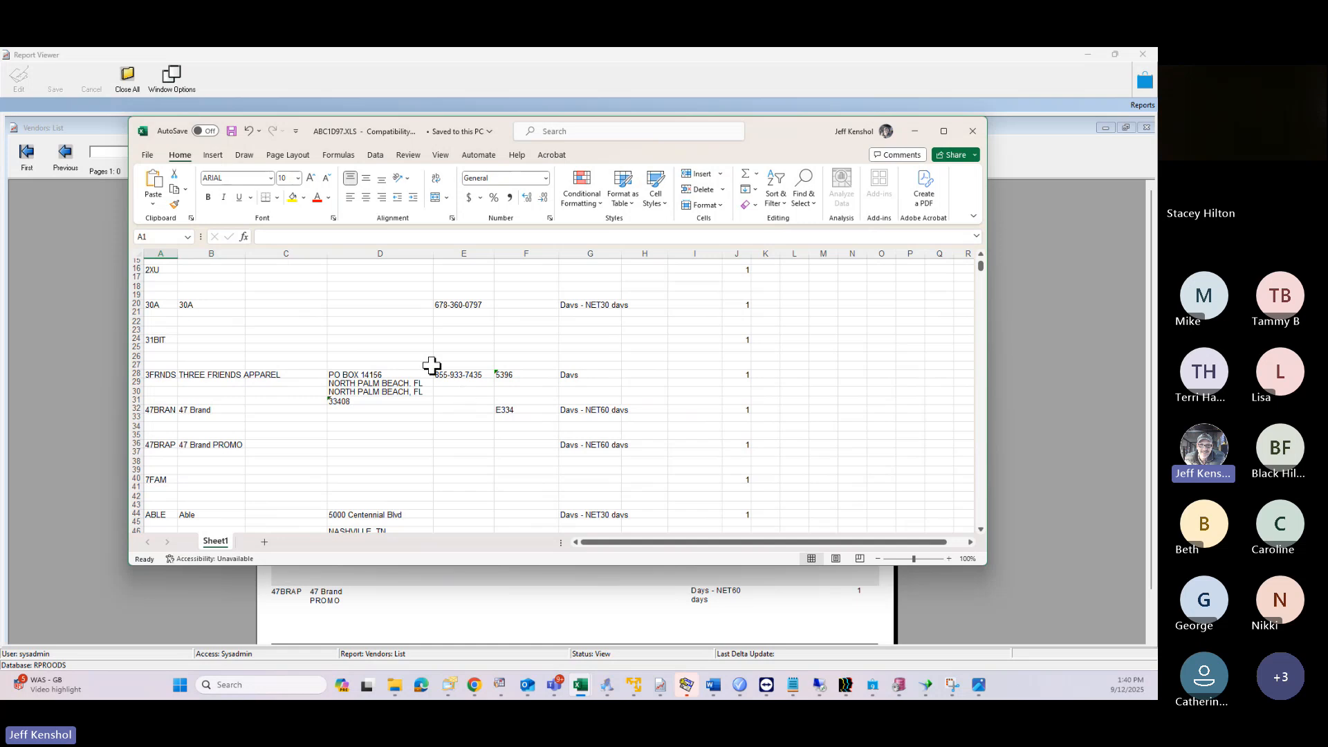
{"action": "left_click", "coordinate": [373, 377]}
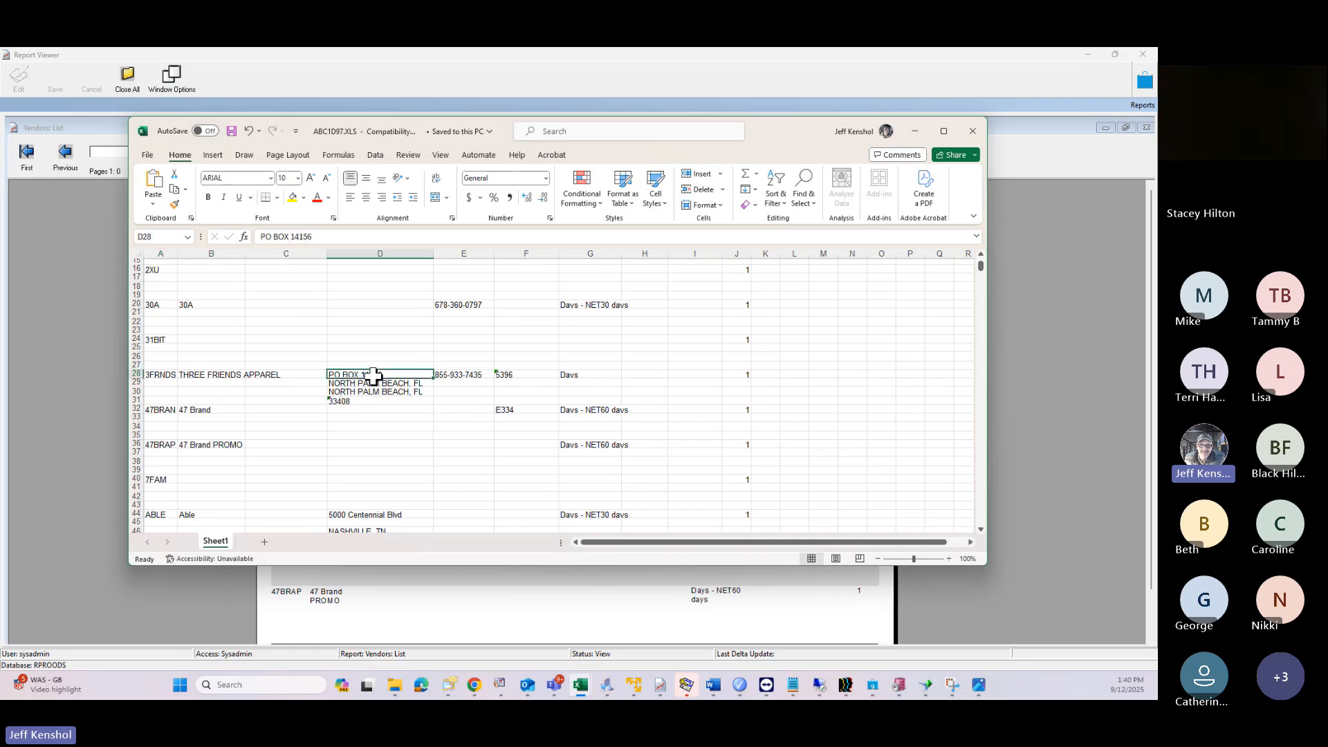
{"action": "left_click", "coordinate": [374, 384]}
{"action": "left_click", "coordinate": [375, 390]}
{"action": "left_click", "coordinate": [381, 375]}
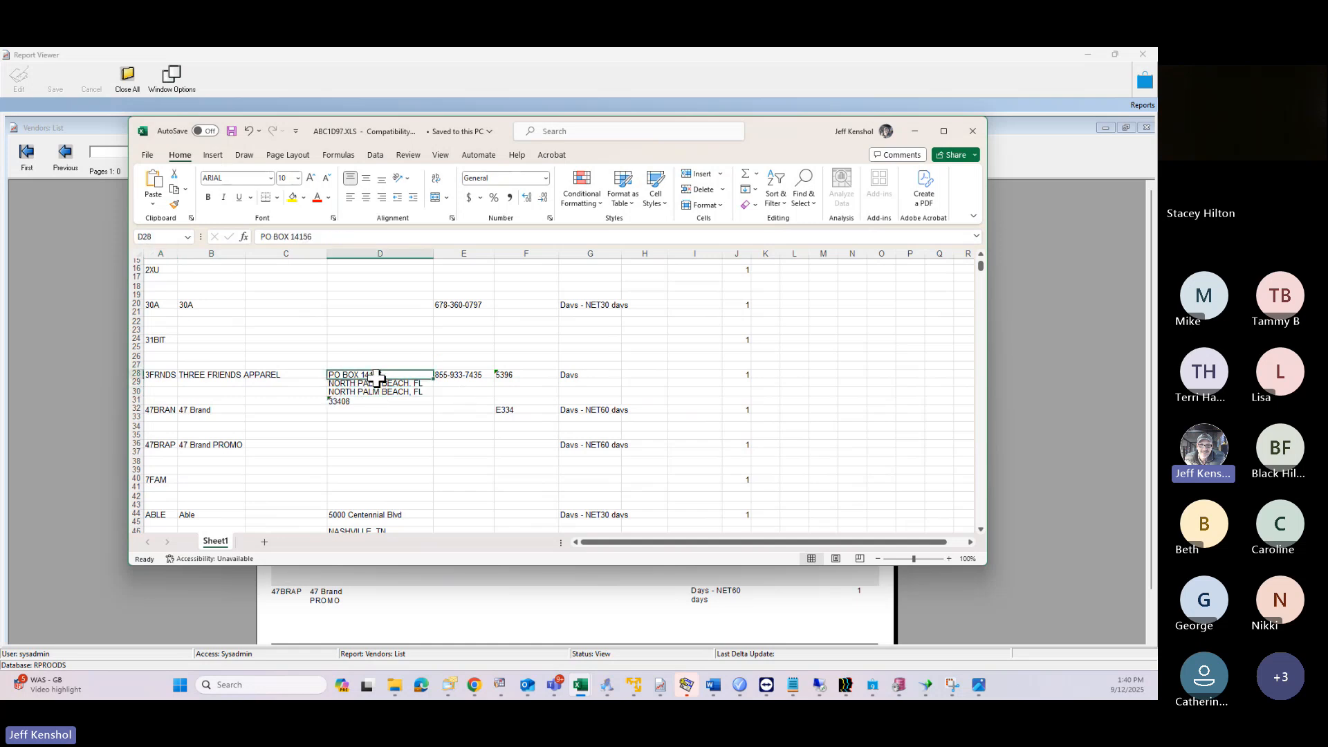
Step: Close the exported workbook and the Vendors: List report
{"action": "left_click", "coordinate": [973, 131]}
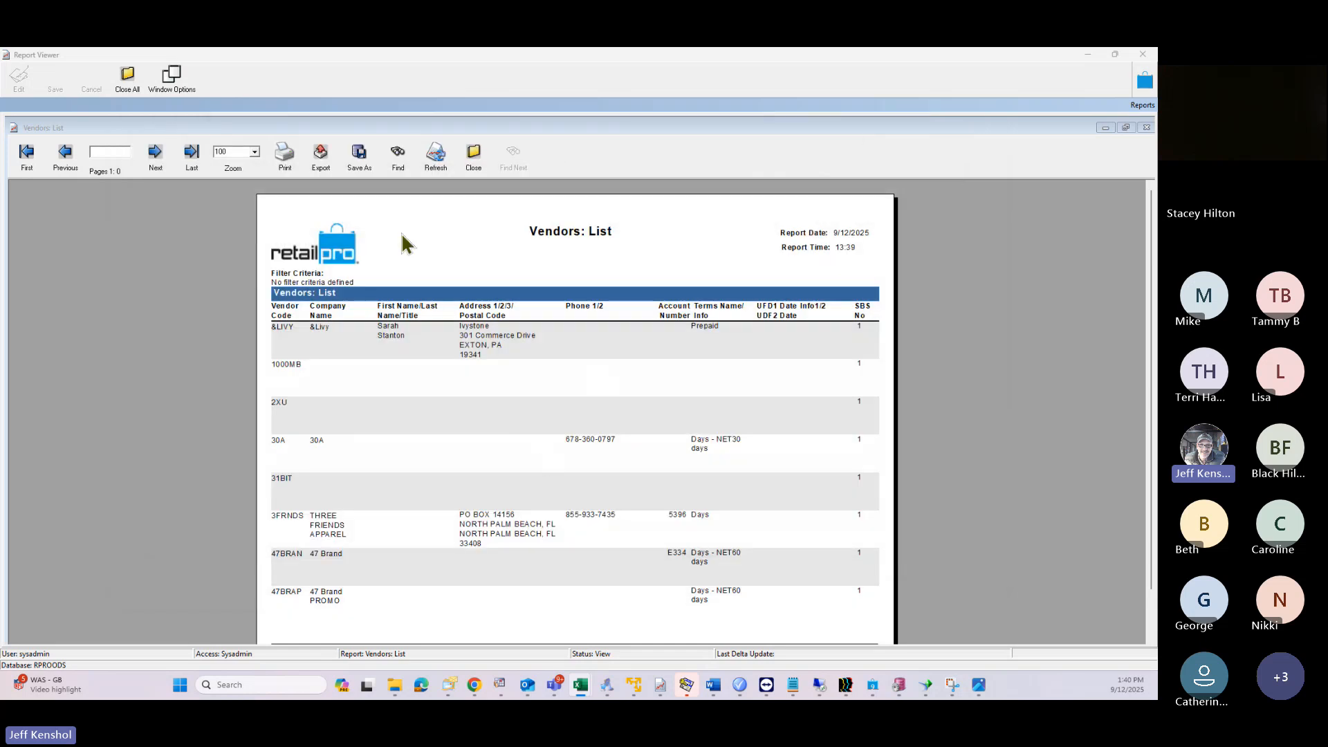
{"action": "left_click", "coordinate": [466, 170]}
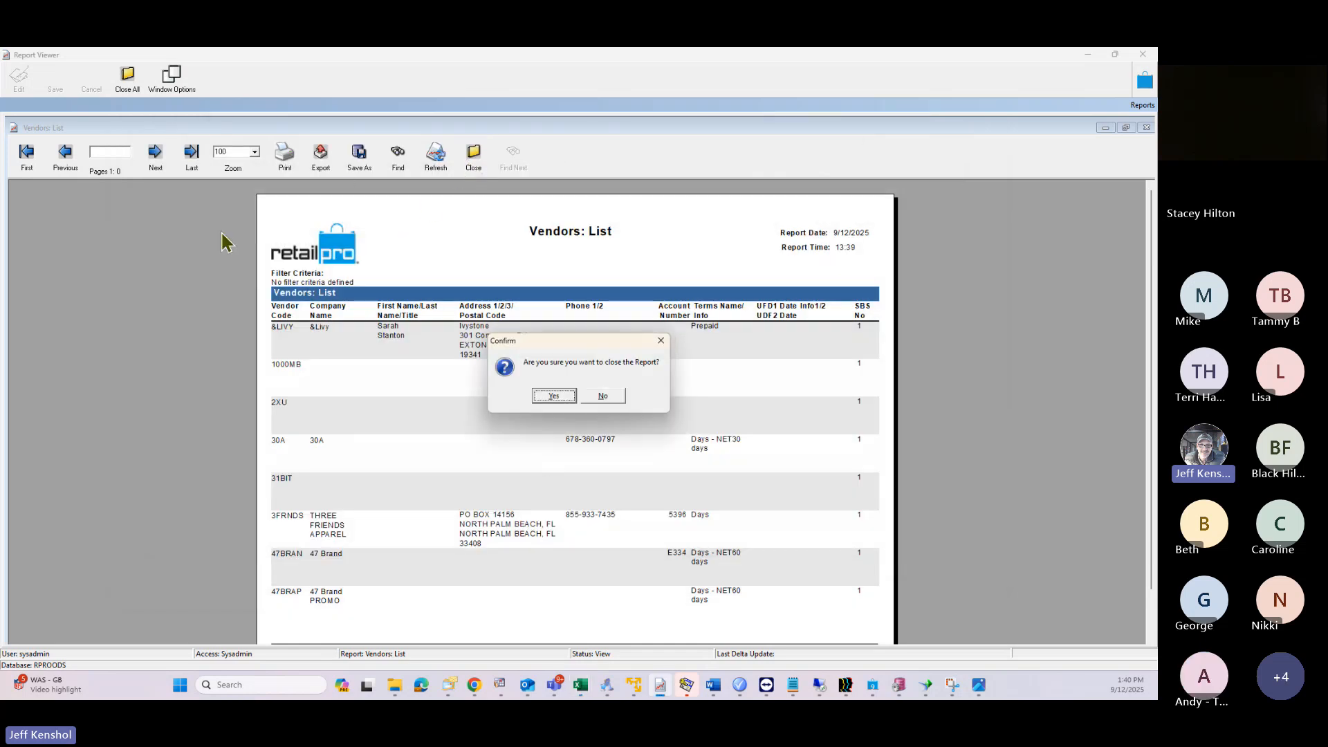
{"action": "left_click", "coordinate": [554, 394]}
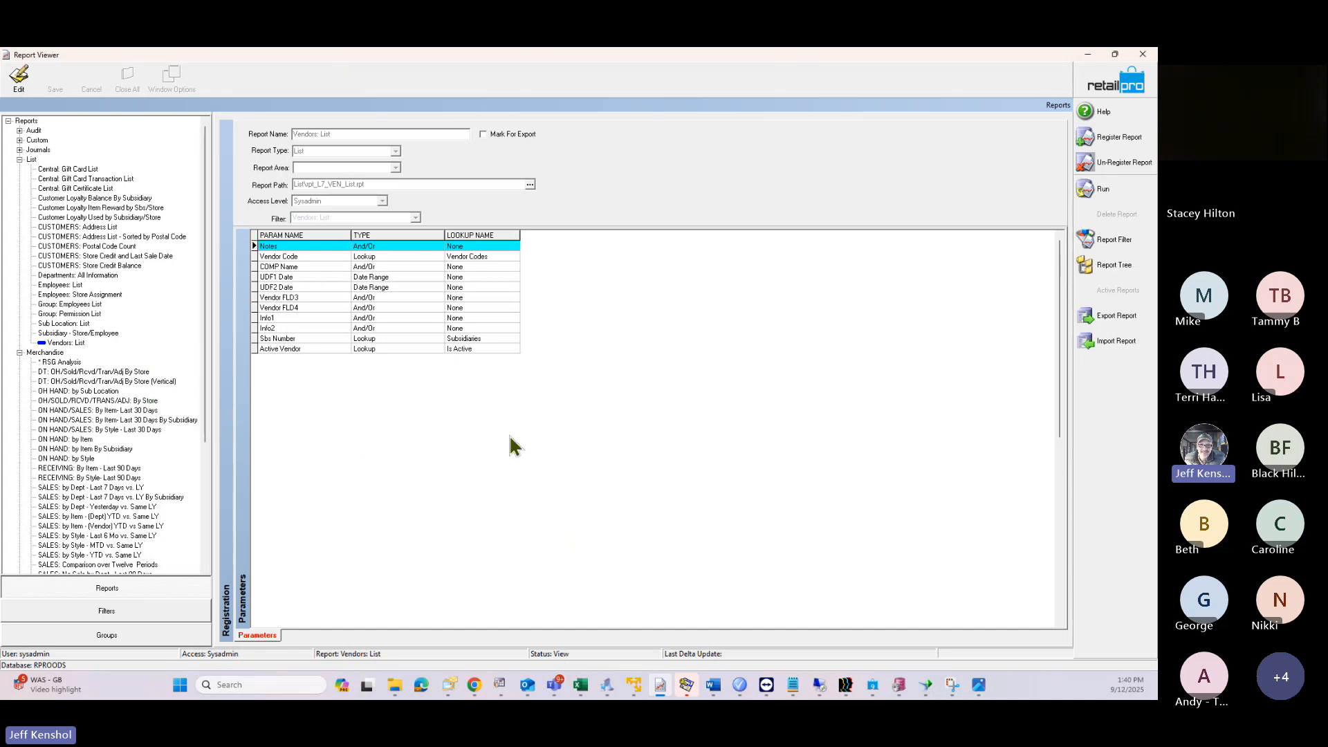
Step: Switch to the main Retail Pro window, cancel the open receipt, and open the vendor list
{"action": "left_click", "coordinate": [874, 685]}
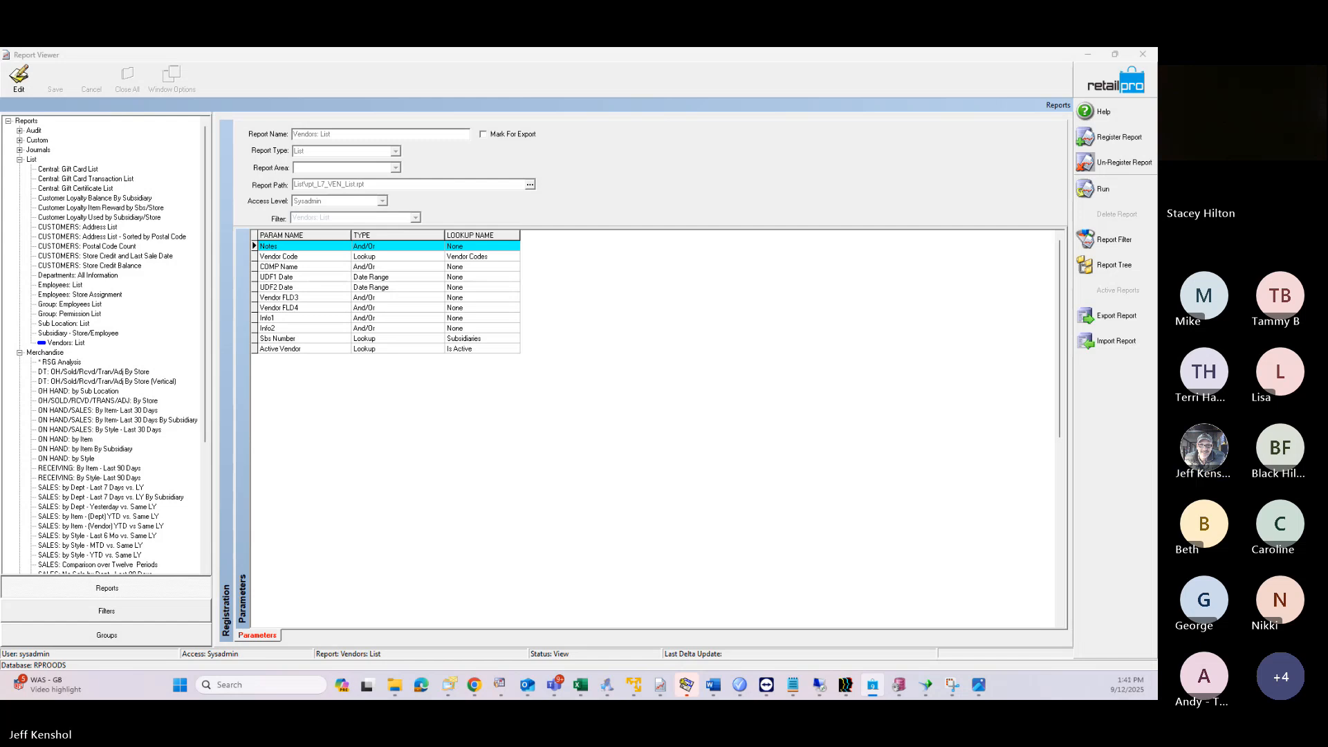
{"action": "left_click_drag", "start_coordinate": [1156, 101], "coordinate": [361, 102]}
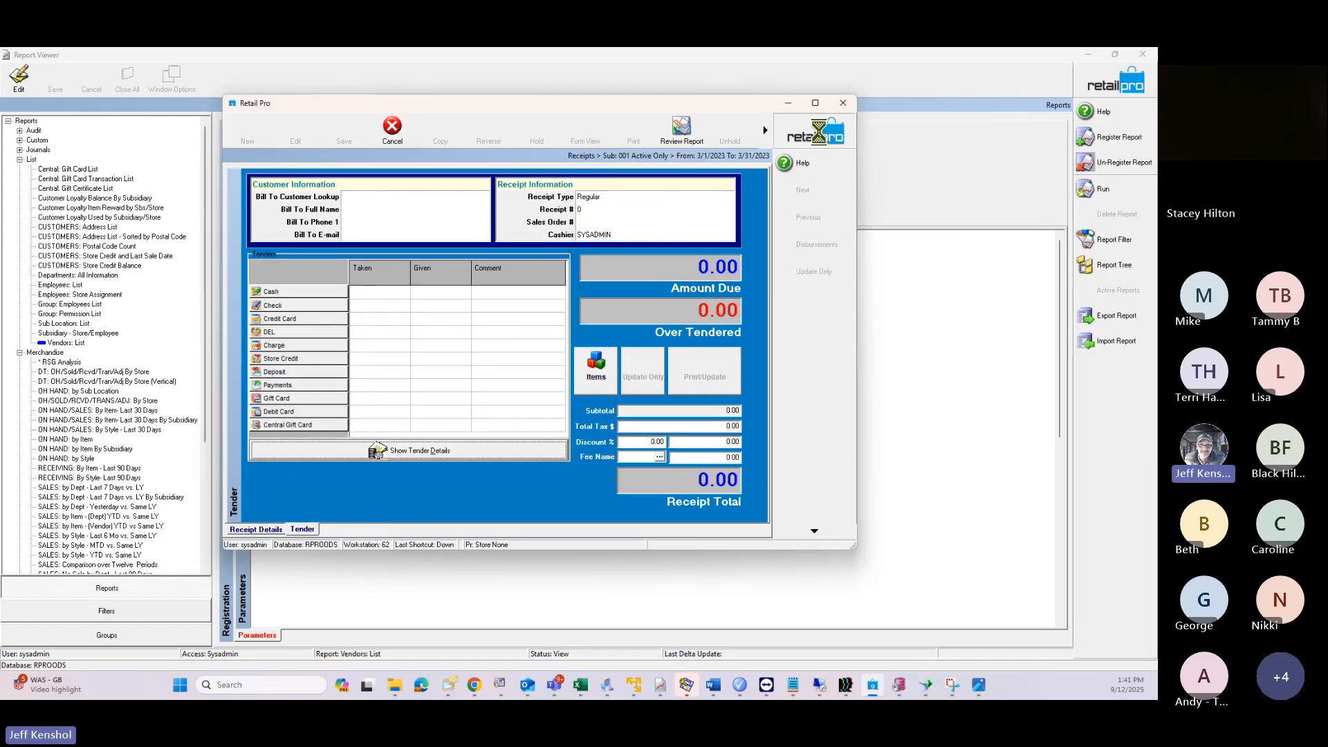
{"action": "left_click", "coordinate": [393, 129]}
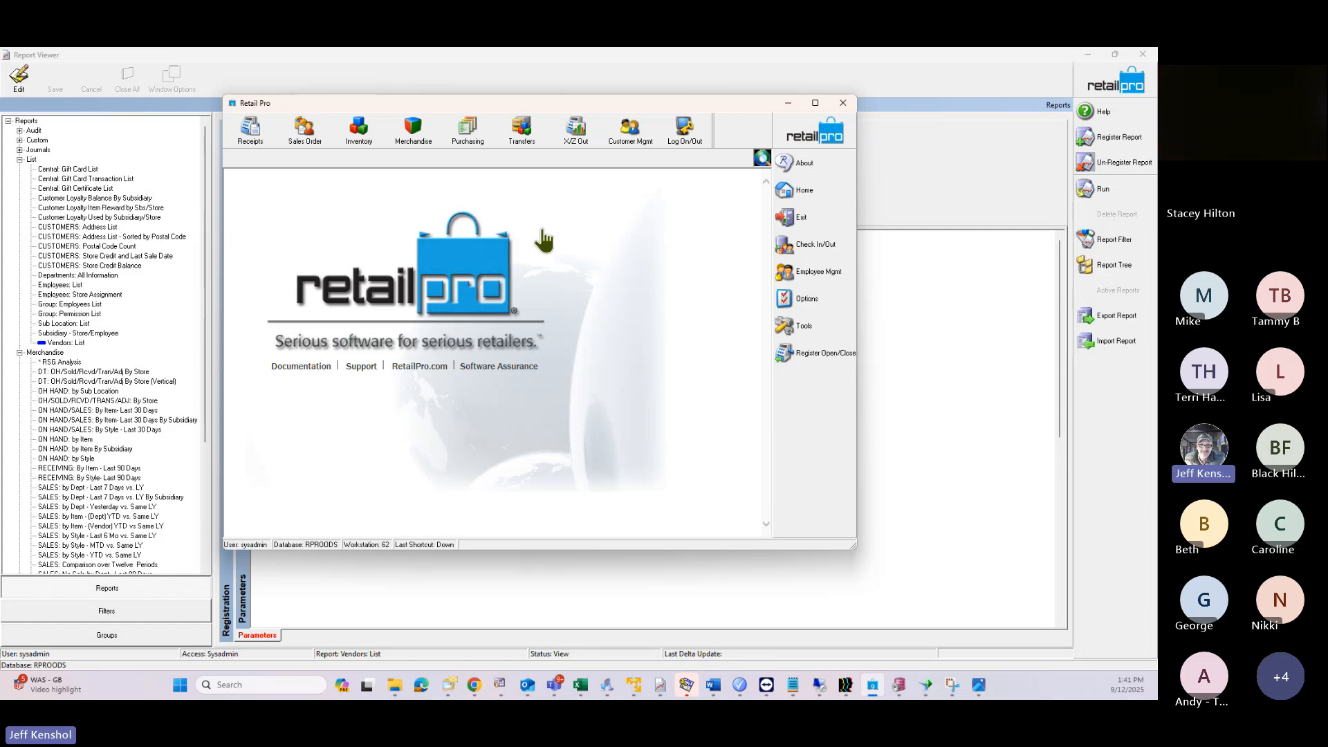
{"action": "left_click", "coordinate": [422, 135]}
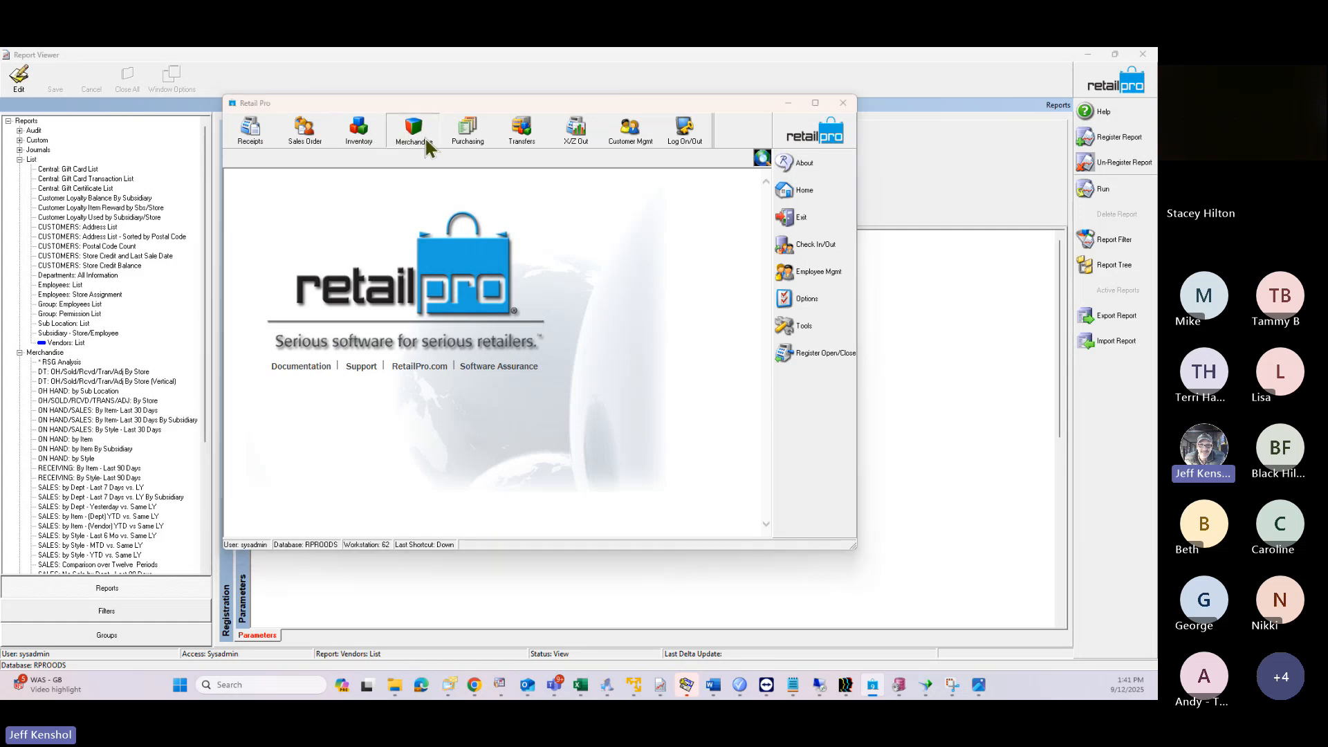
{"action": "left_click", "coordinate": [408, 162]}
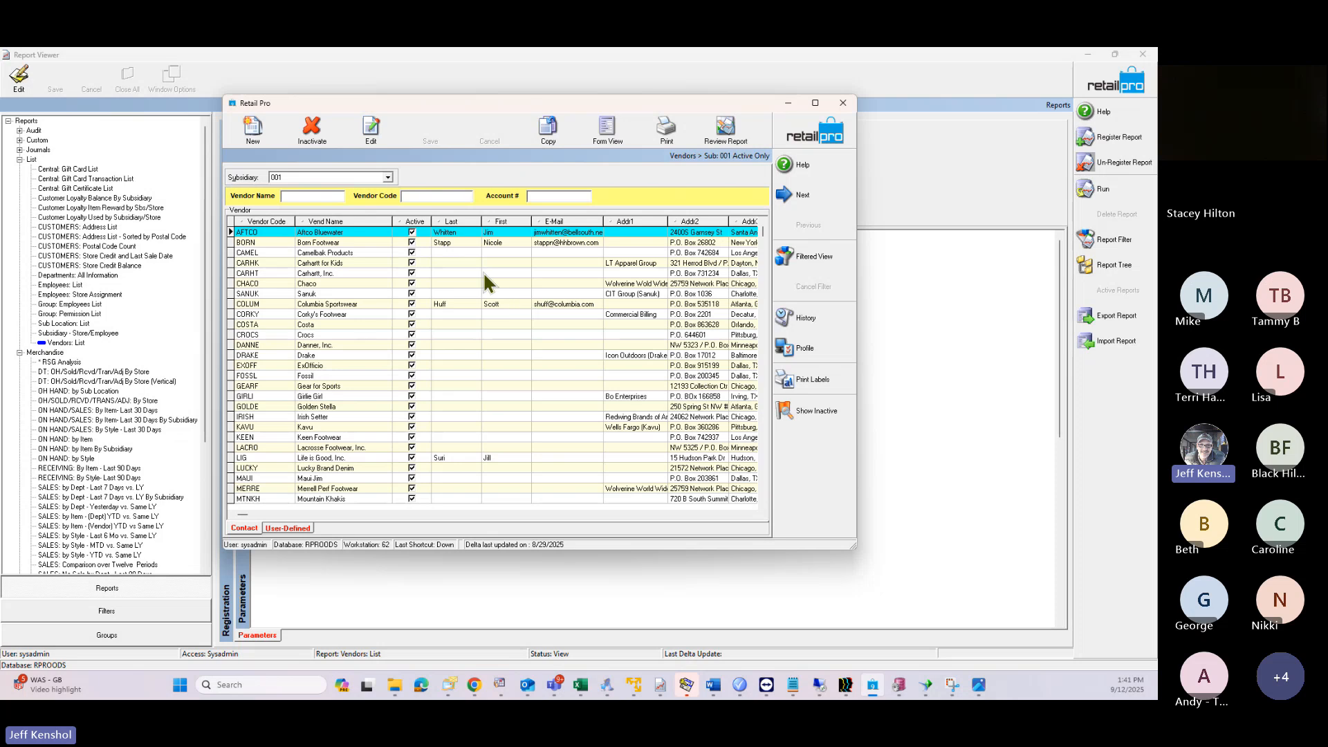
Step: Select all vendors in the grid and export them to Excel
{"action": "right_click", "coordinate": [484, 272]}
{"action": "left_click", "coordinate": [512, 279]}
{"action": "right_click", "coordinate": [516, 276]}
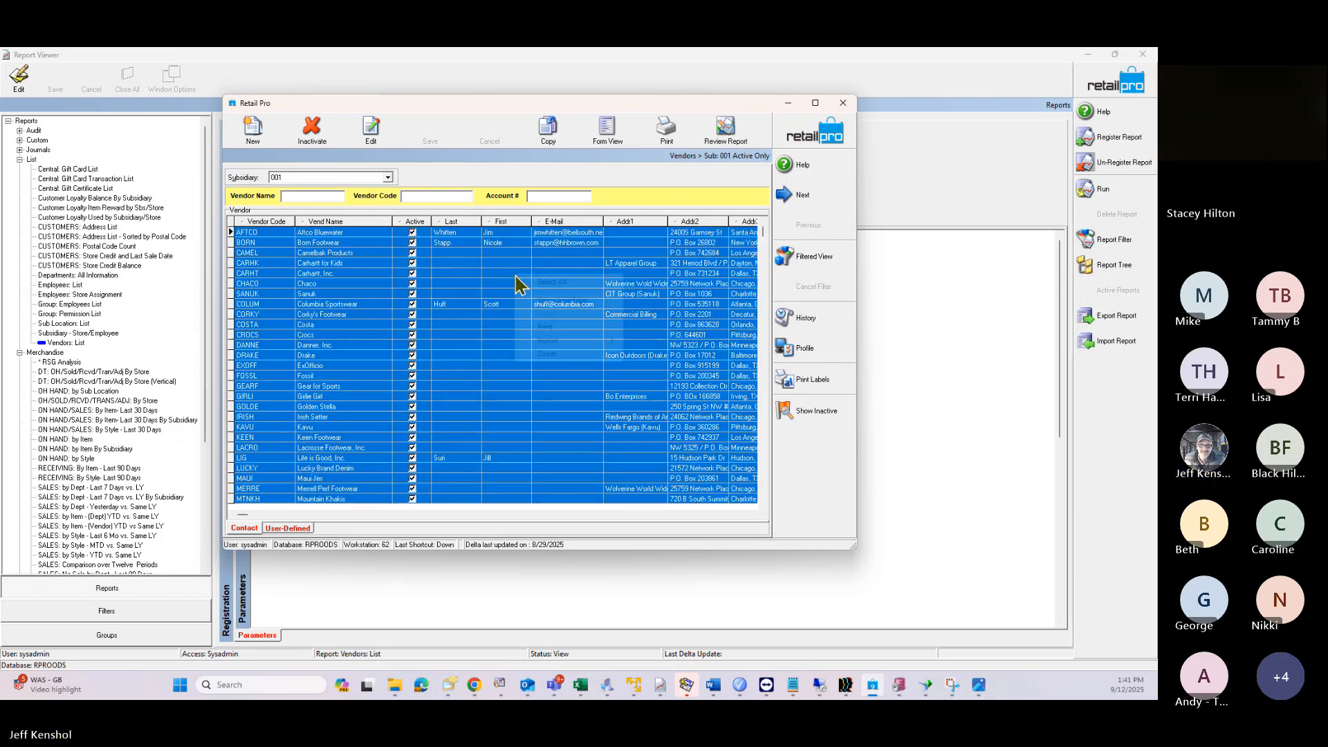
{"action": "mouse_move", "coordinate": [552, 337]}
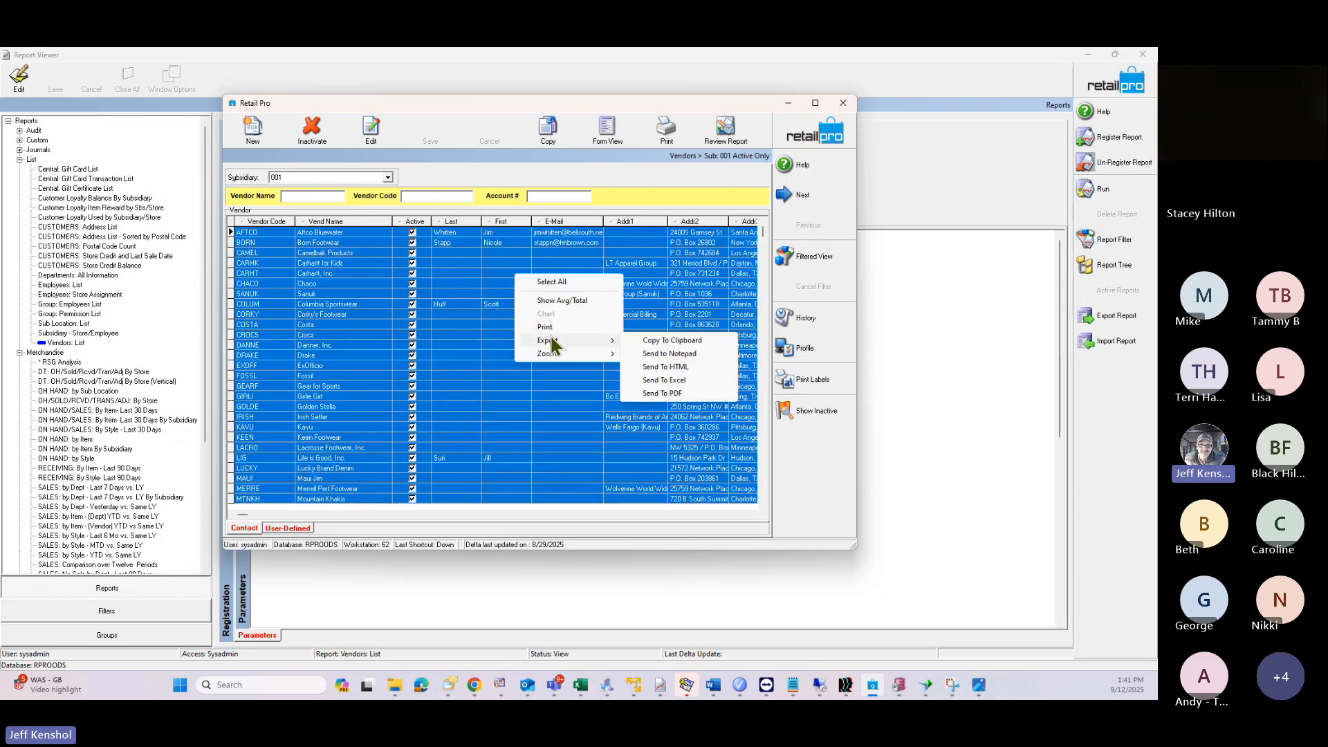
{"action": "left_click", "coordinate": [674, 390]}
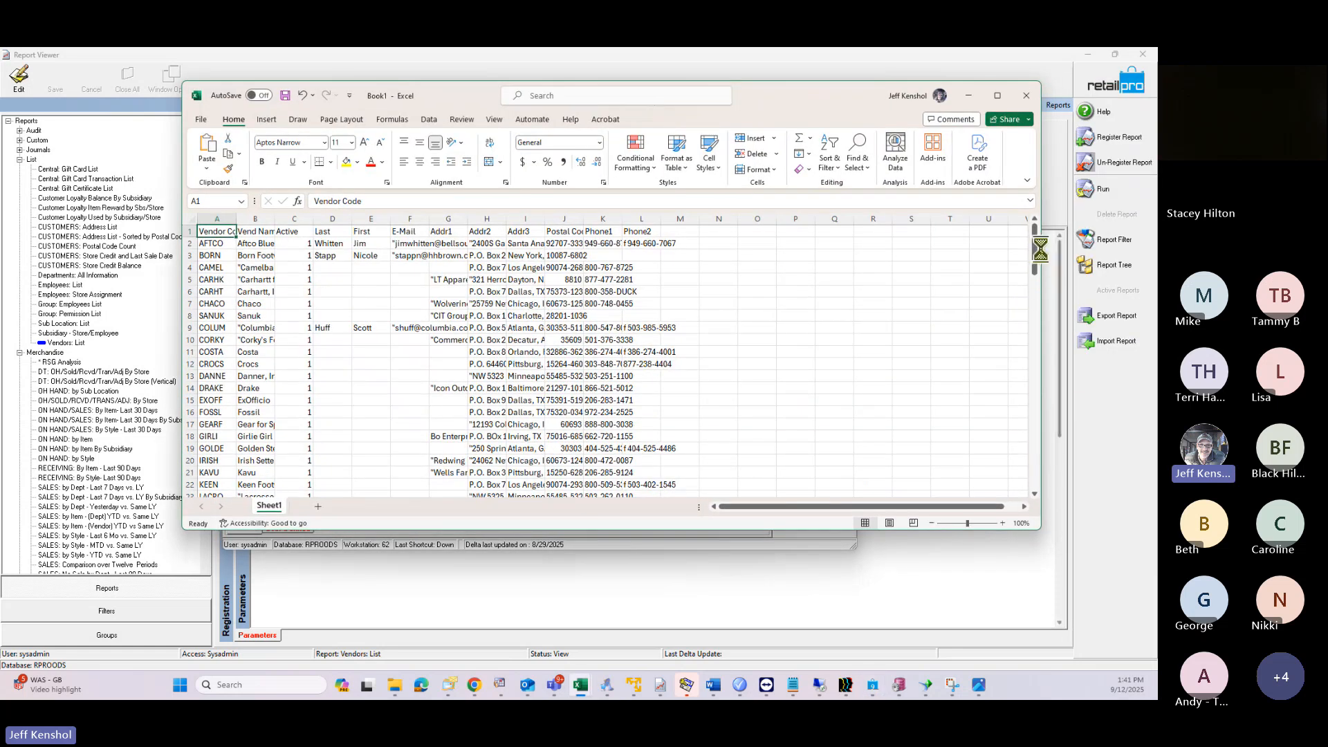
Step: Review the exported vendor rows down to the end of the sheet, and close the workbook without saving
{"action": "left_click_drag", "start_coordinate": [1036, 270], "coordinate": [1036, 370]}
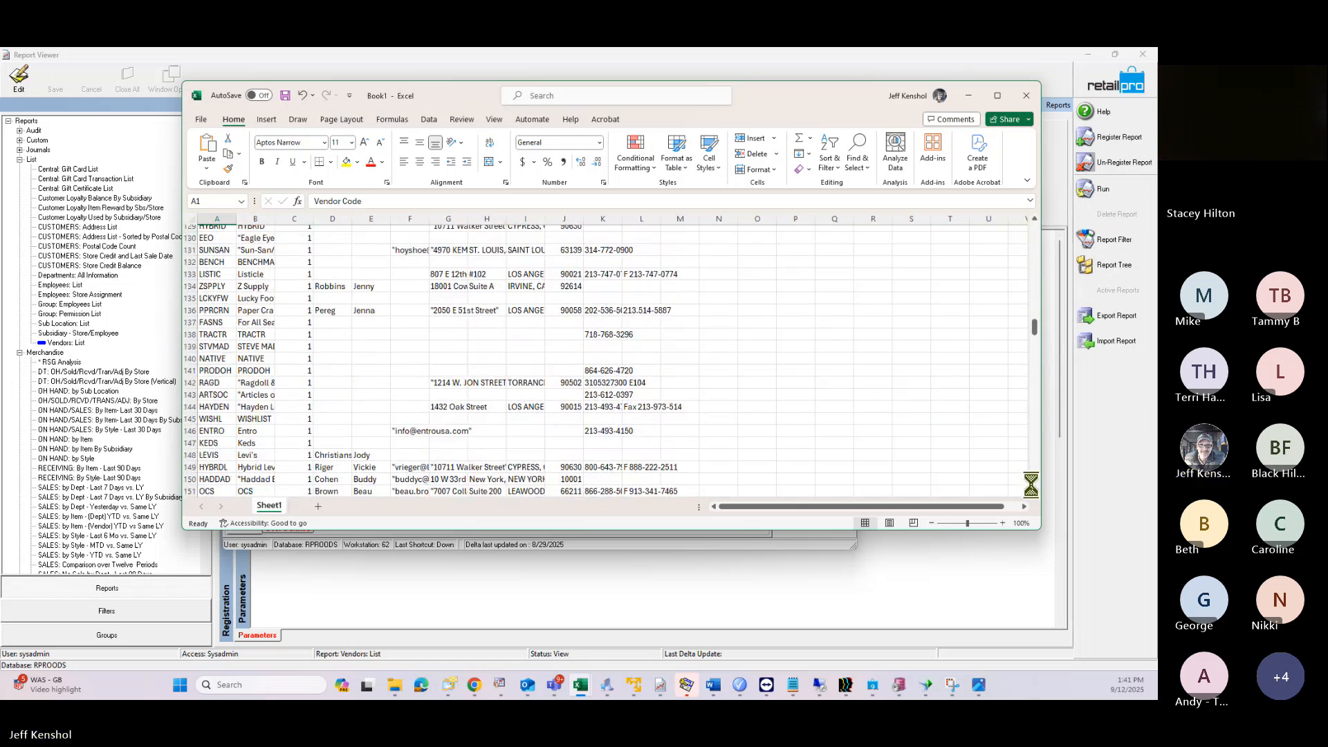
{"action": "left_click", "coordinate": [1035, 486]}
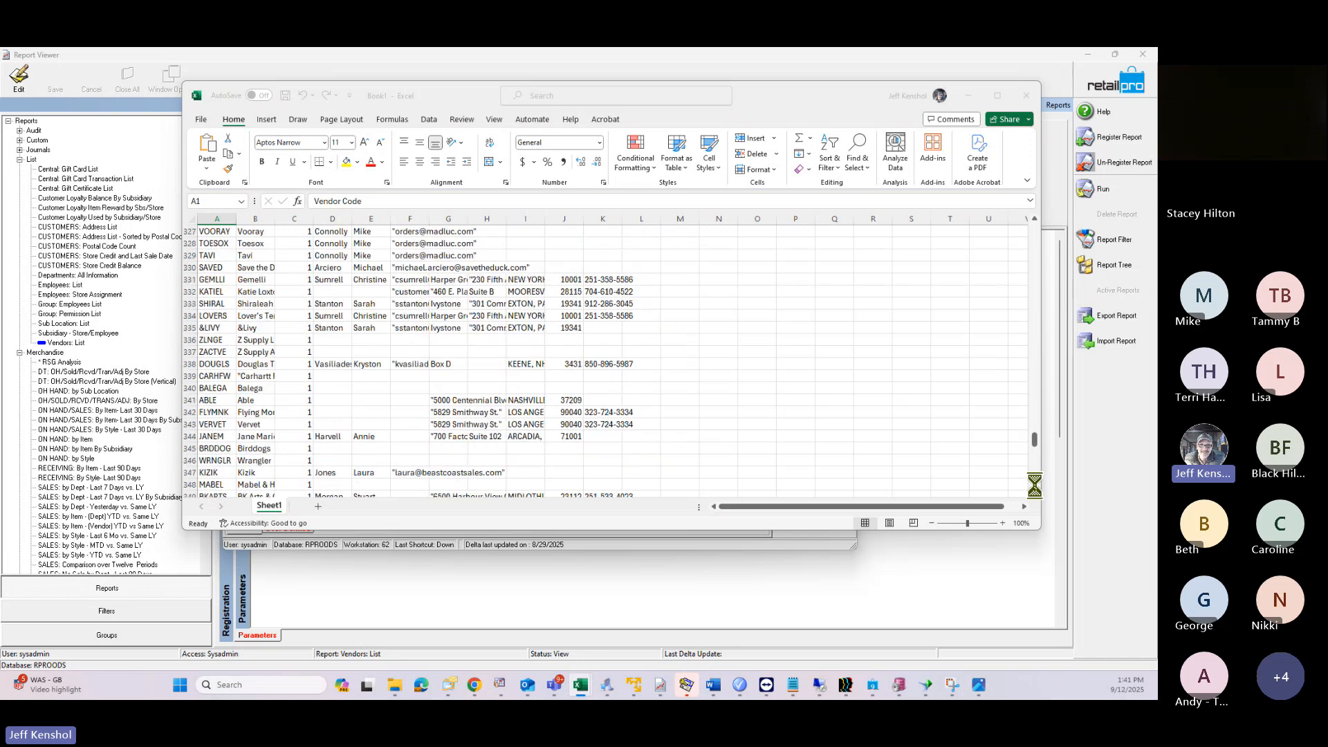
{"action": "left_click", "coordinate": [1036, 489]}
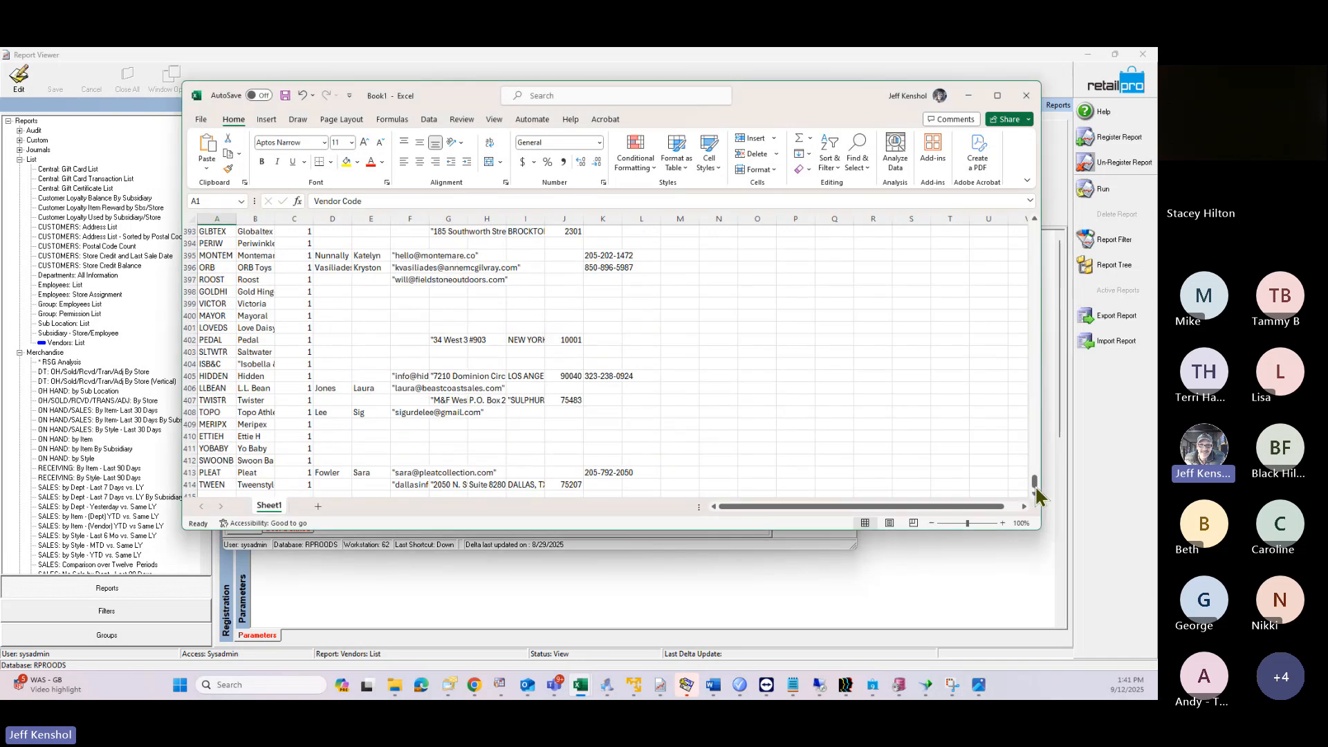
{"action": "left_click", "coordinate": [1024, 97]}
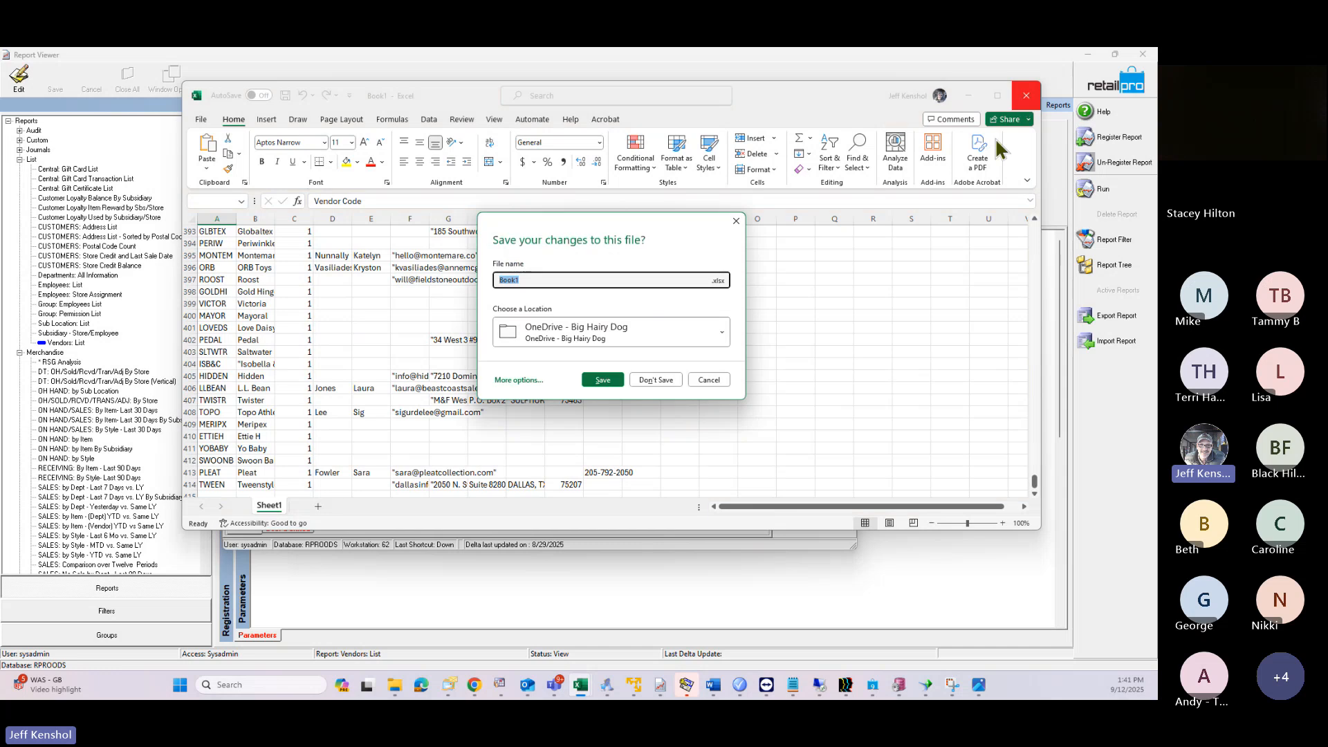
{"action": "left_click", "coordinate": [656, 380]}
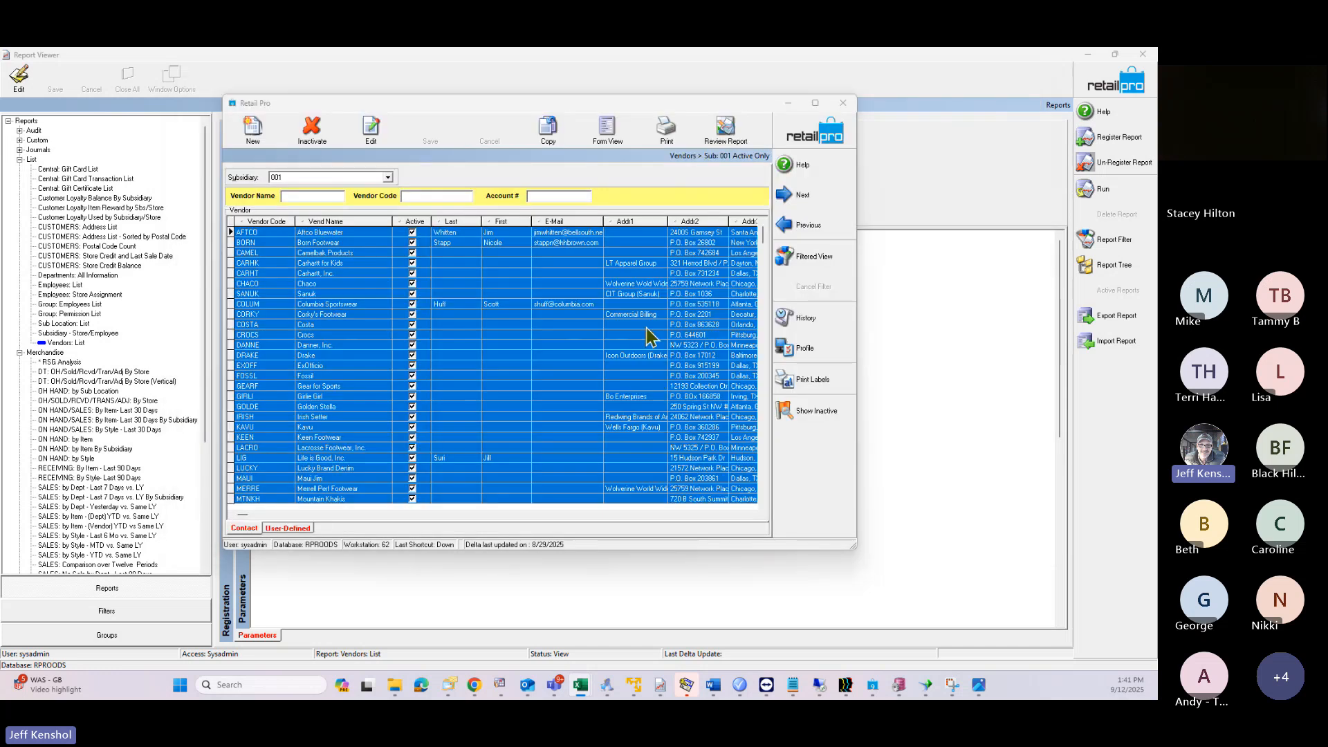
{"action": "right_click", "coordinate": [580, 220]}
{"action": "mouse_move", "coordinate": [644, 271]}
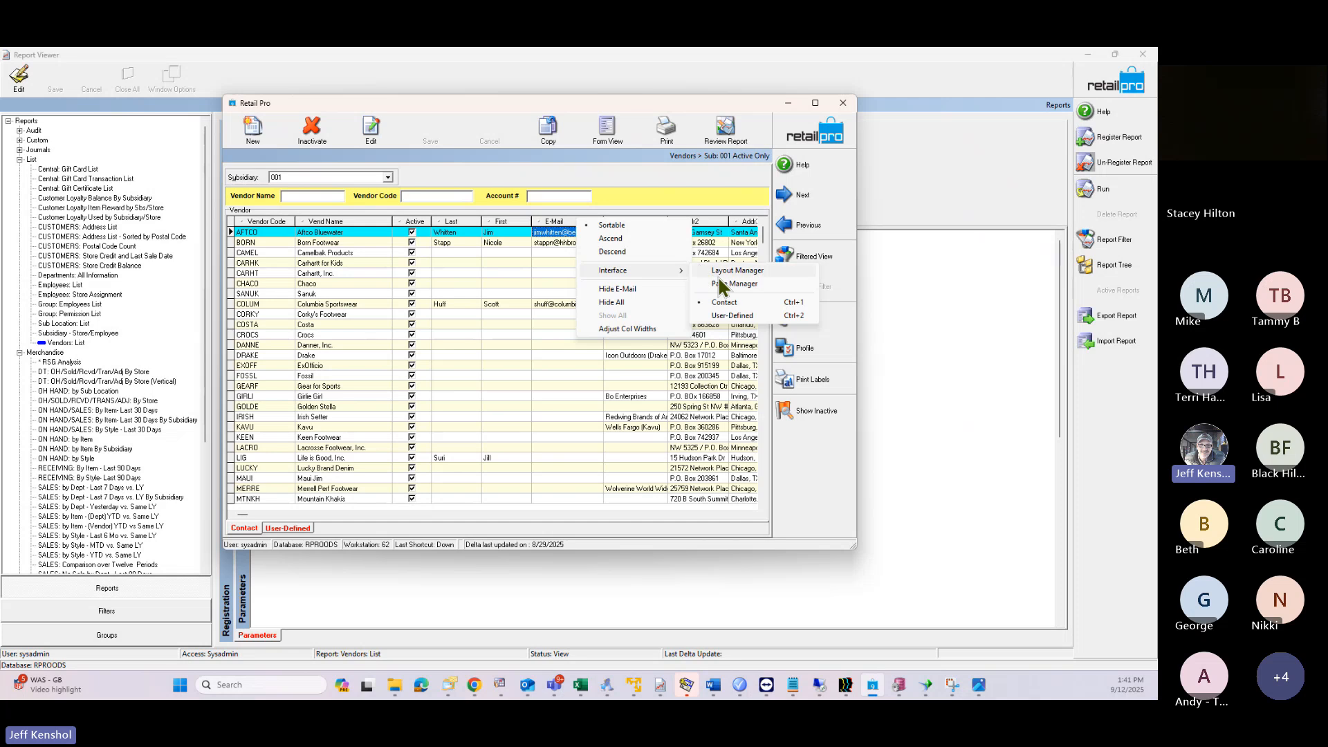
{"action": "left_click", "coordinate": [720, 278]}
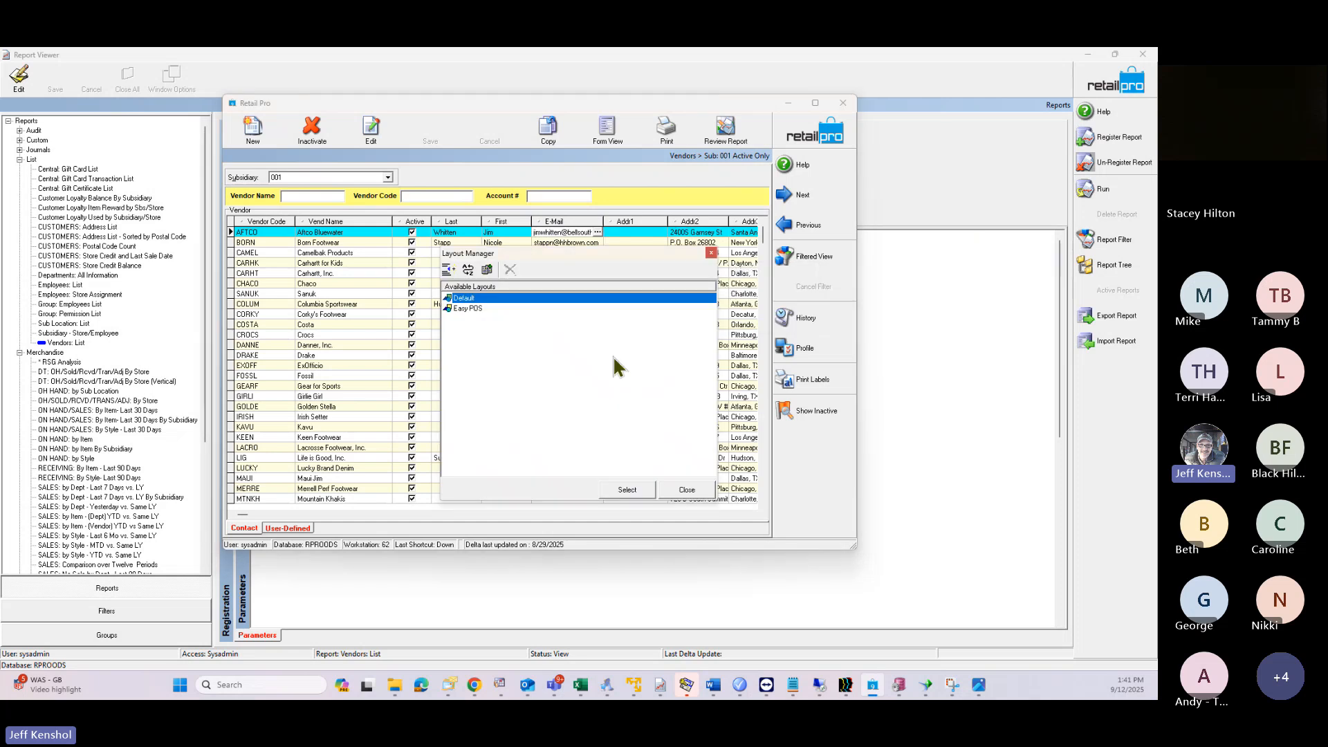
{"action": "left_click", "coordinate": [710, 253]}
Step: Add the Account # field to the vendor grid's Contact page layout in the layout designer and apply the layout
{"action": "right_click", "coordinate": [546, 220]}
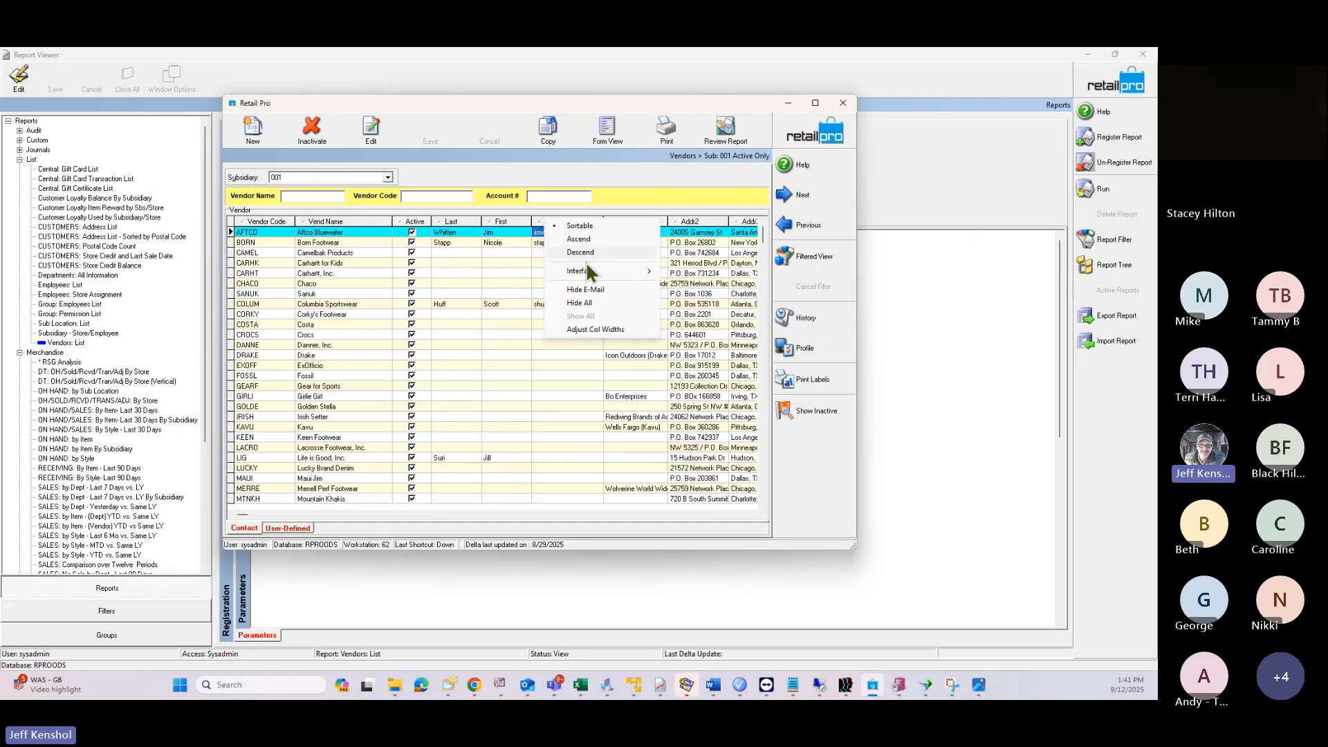
{"action": "mouse_move", "coordinate": [608, 272]}
{"action": "left_click", "coordinate": [727, 284]}
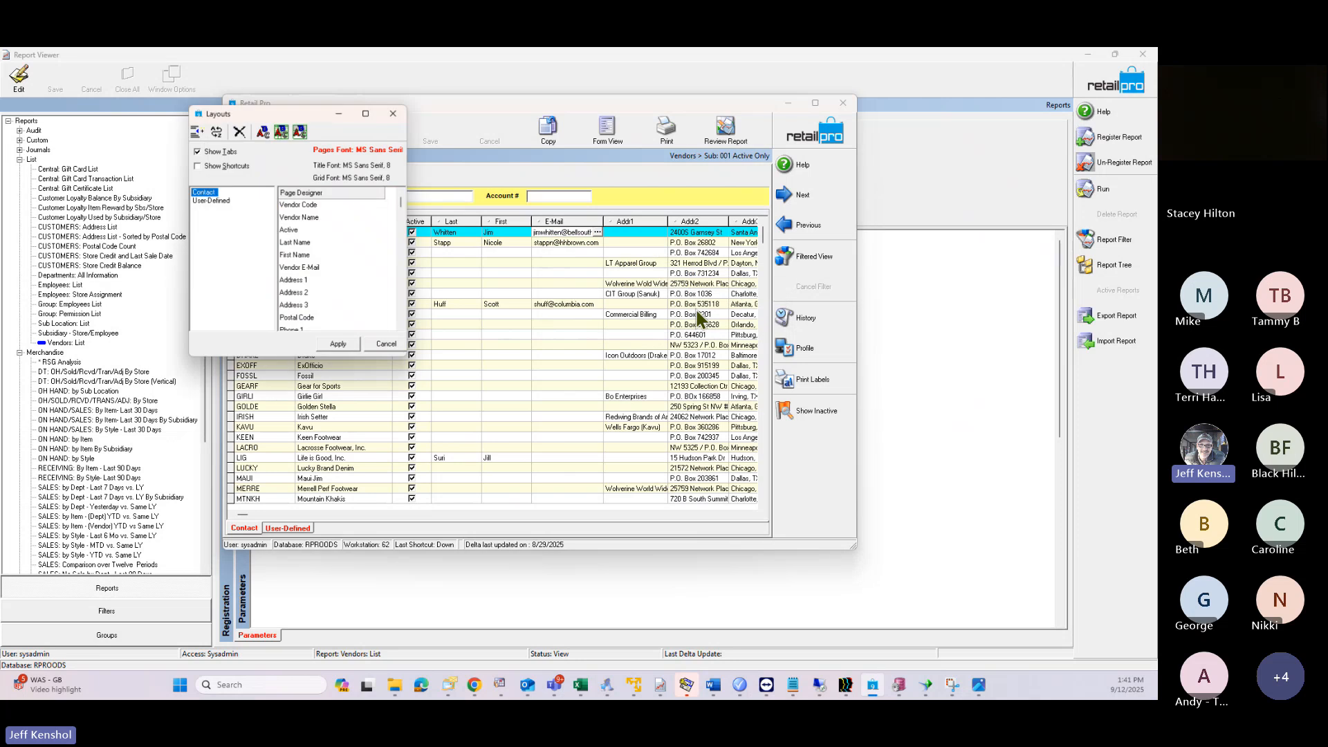
{"action": "scroll", "coordinate": [402, 319], "scroll_direction": "down", "scroll_amount": 3}
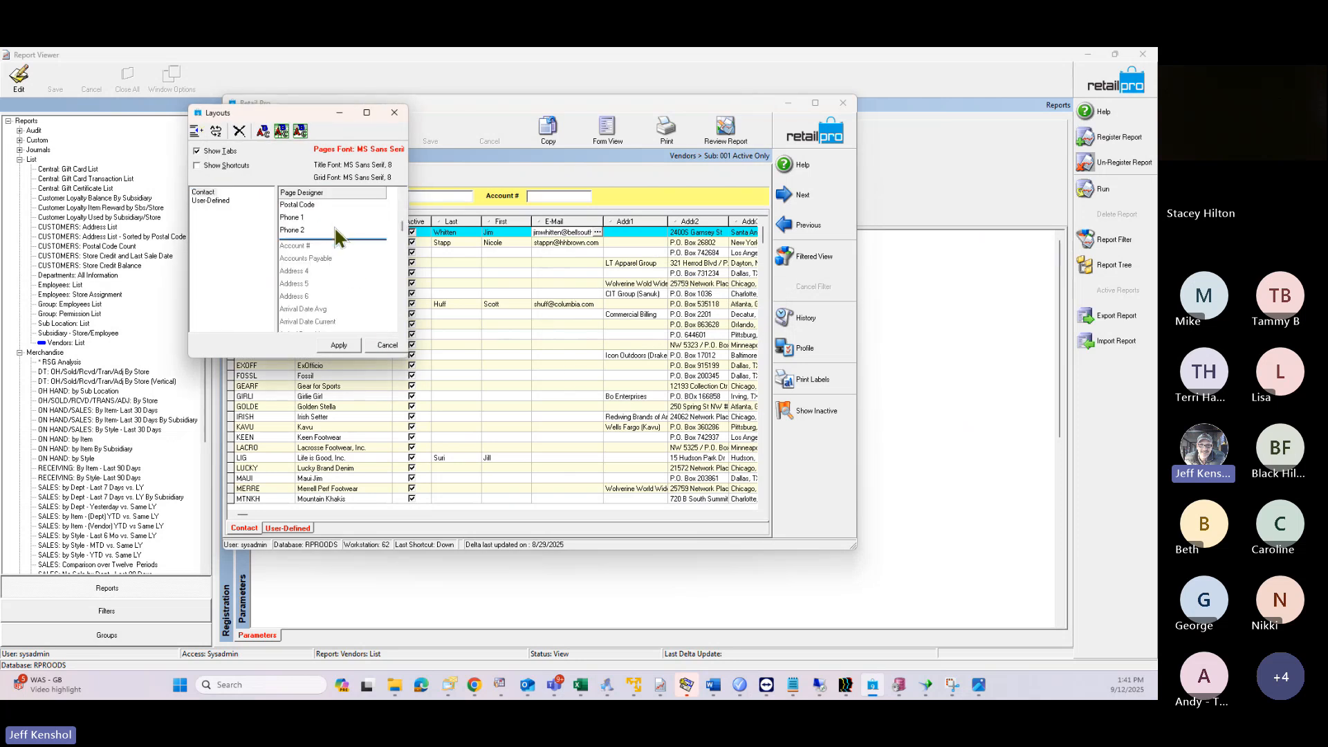
{"action": "left_click", "coordinate": [316, 245]}
{"action": "left_click", "coordinate": [338, 345]}
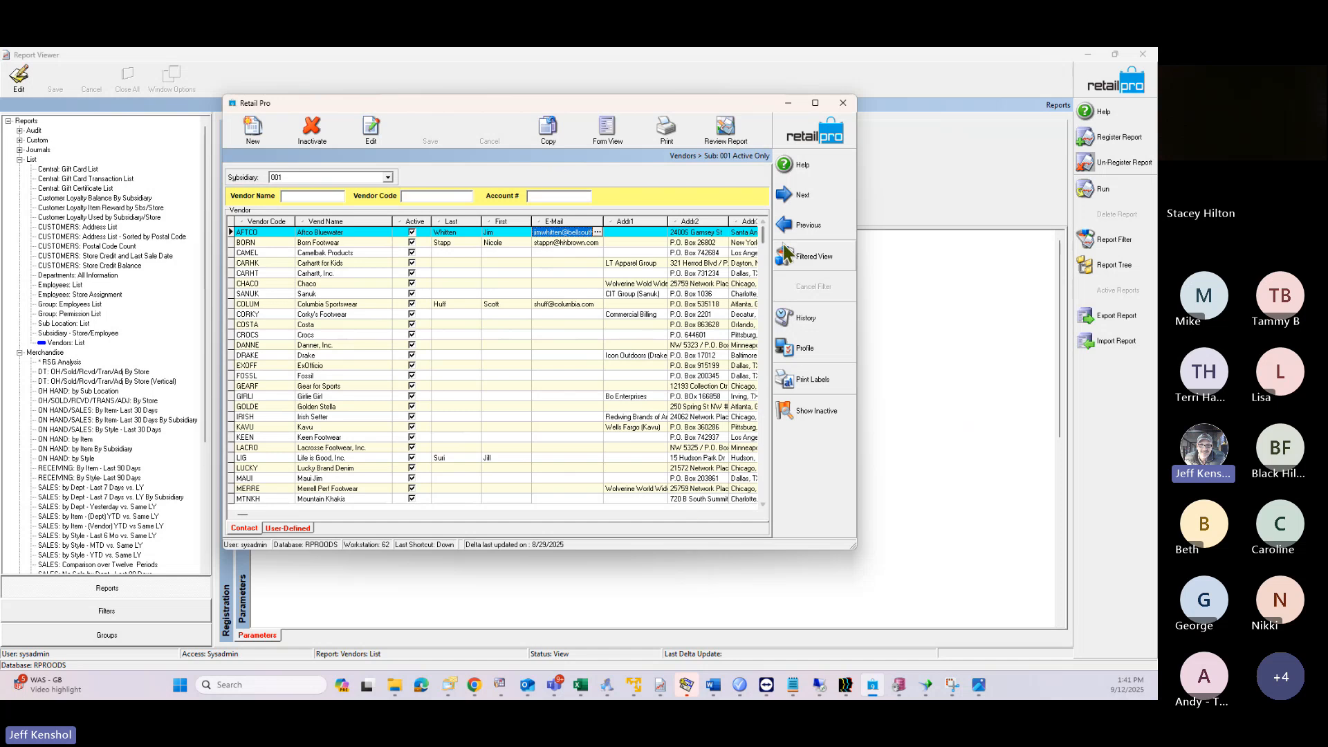
Step: Move the vendor list window out of the way and collapse the List category in the Report Viewer
{"action": "left_click_drag", "start_coordinate": [690, 105], "coordinate": [1044, 140]}
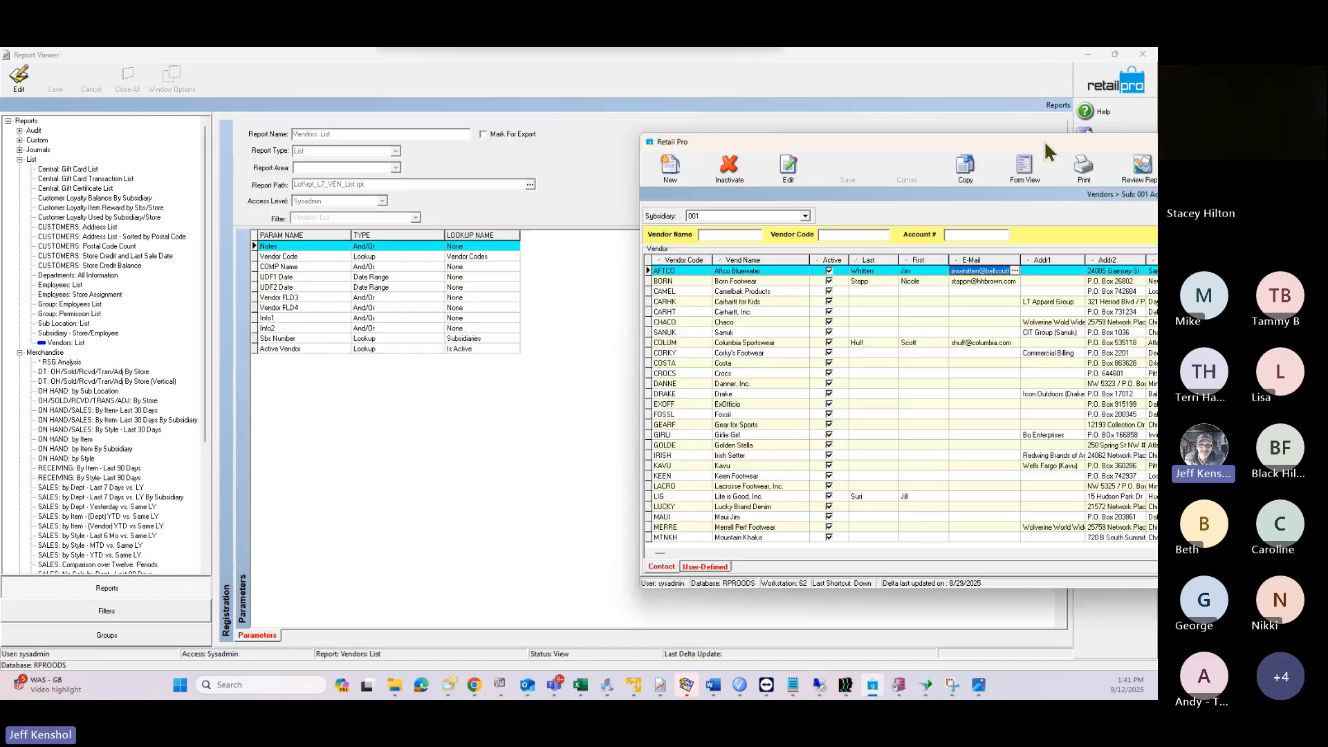
{"action": "left_click", "coordinate": [986, 163]}
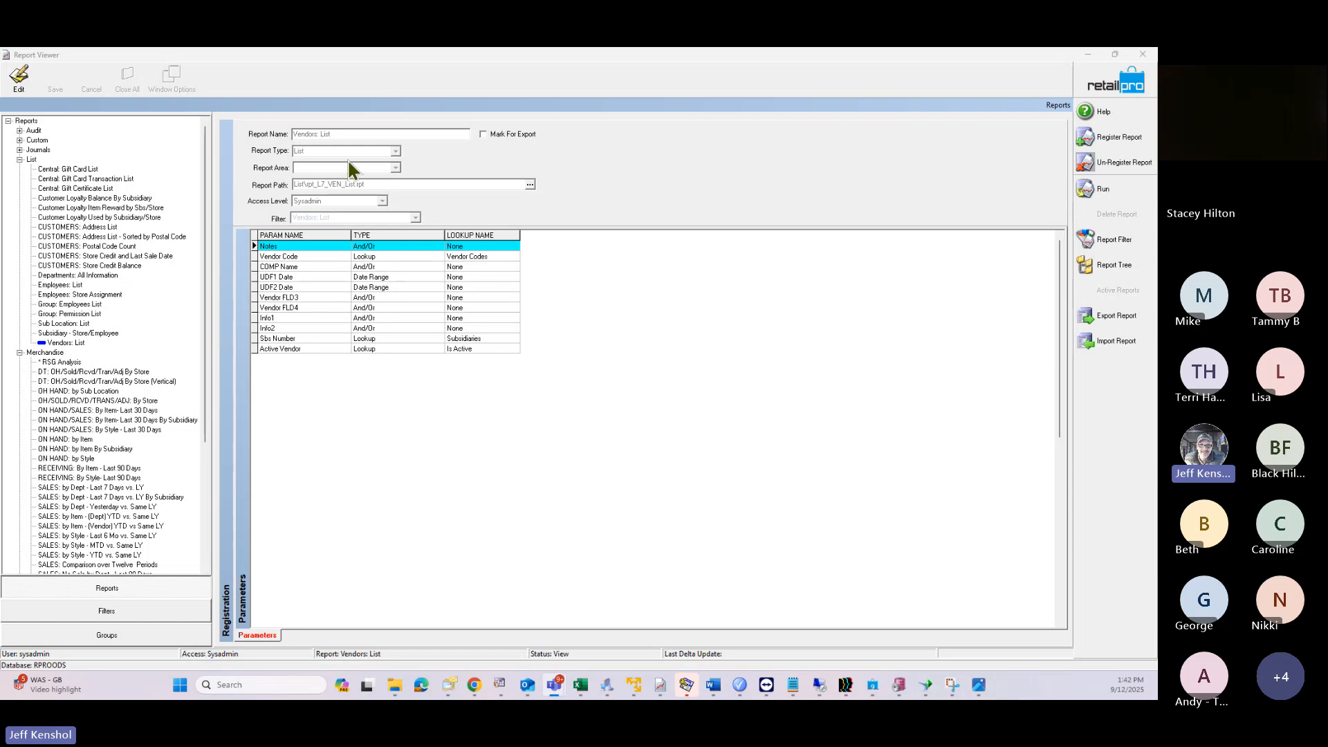
{"action": "left_click", "coordinate": [20, 159]}
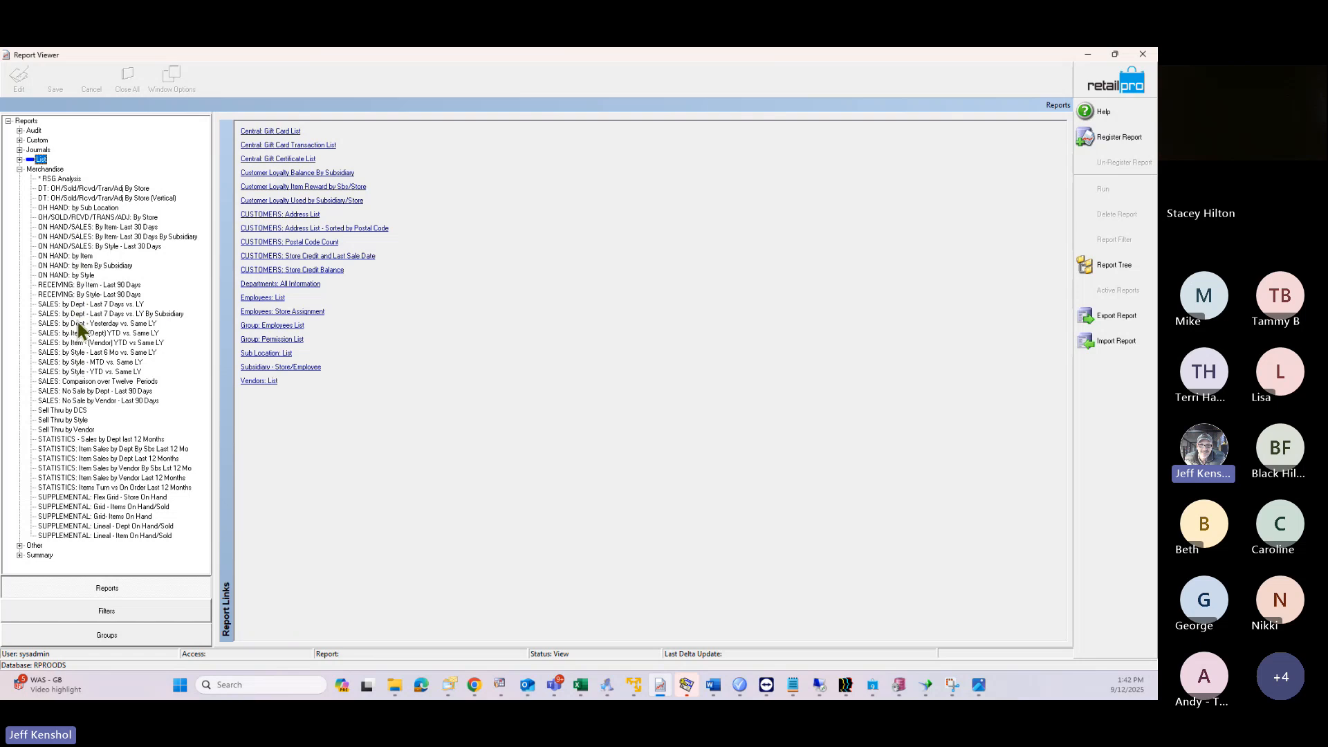
Step: Look at the parameters of the Merchandise reports for department sales by subsidiary, DT on-hand/sold by store, and on hand by sub location
{"action": "left_click", "coordinate": [81, 315]}
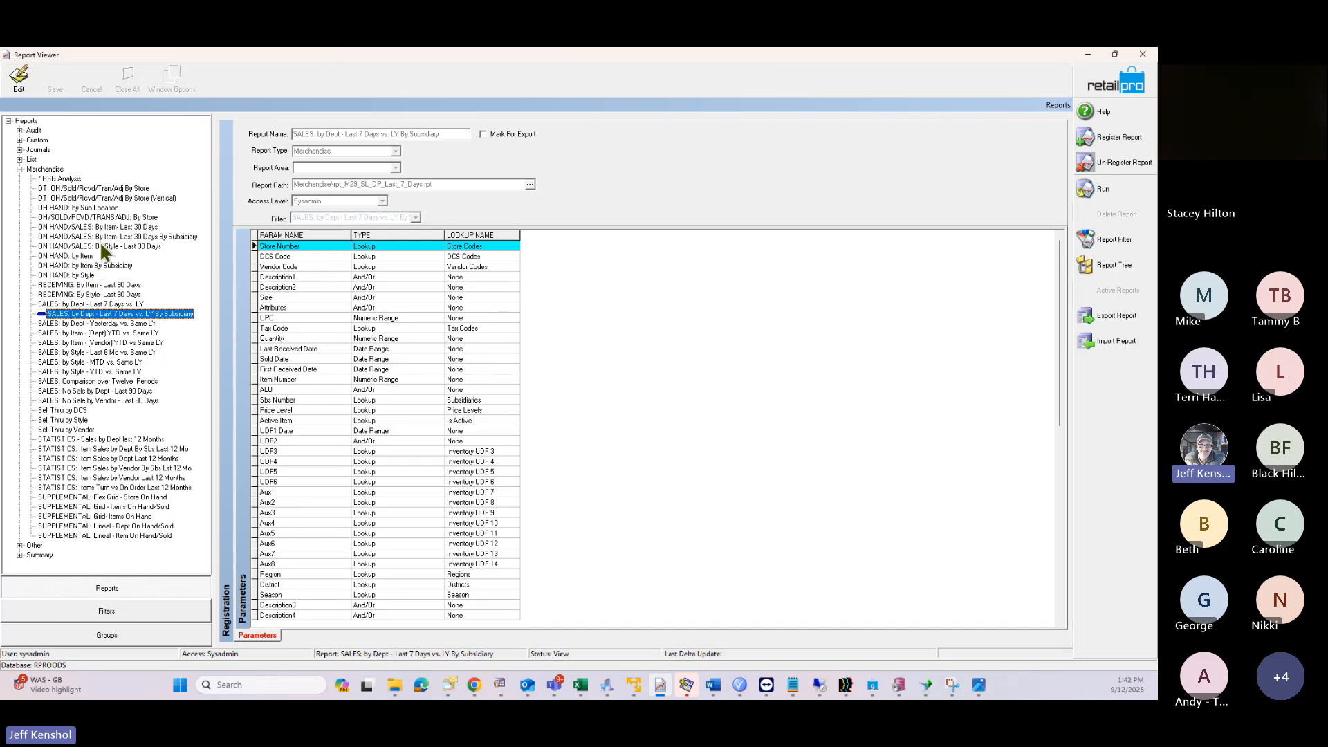
{"action": "left_click", "coordinate": [96, 190]}
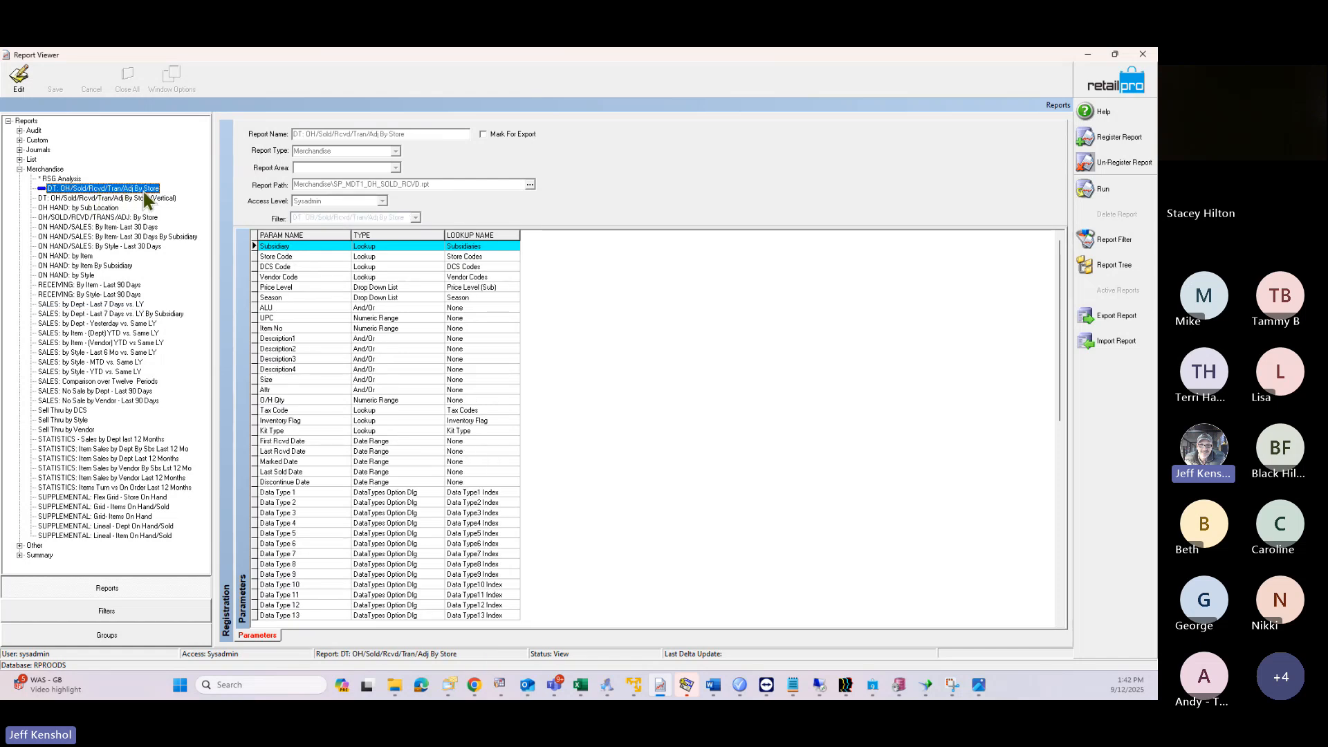
{"action": "left_click", "coordinate": [78, 208]}
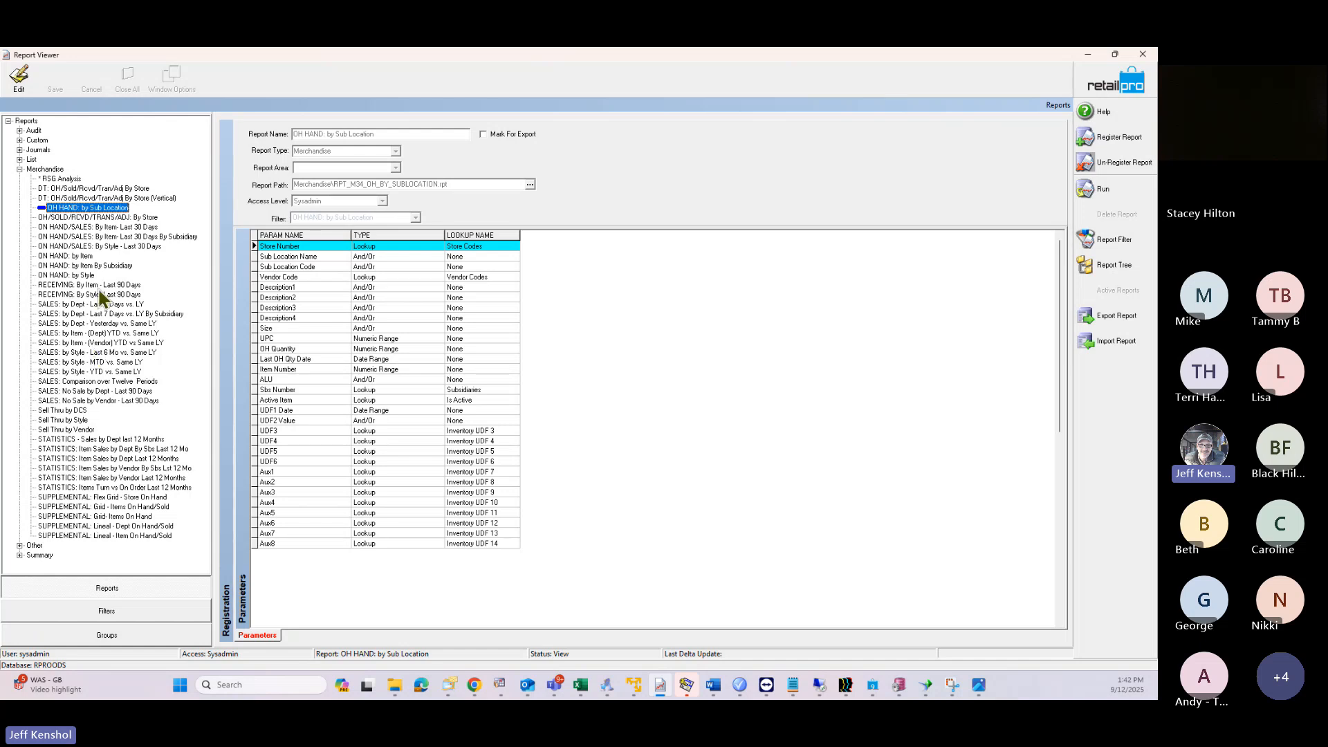
Step: Run the DT: OH/Sold/Rcvd/Tran/Adj By Store report and set its Price Level criterion to 1: Store
{"action": "left_click", "coordinate": [114, 189]}
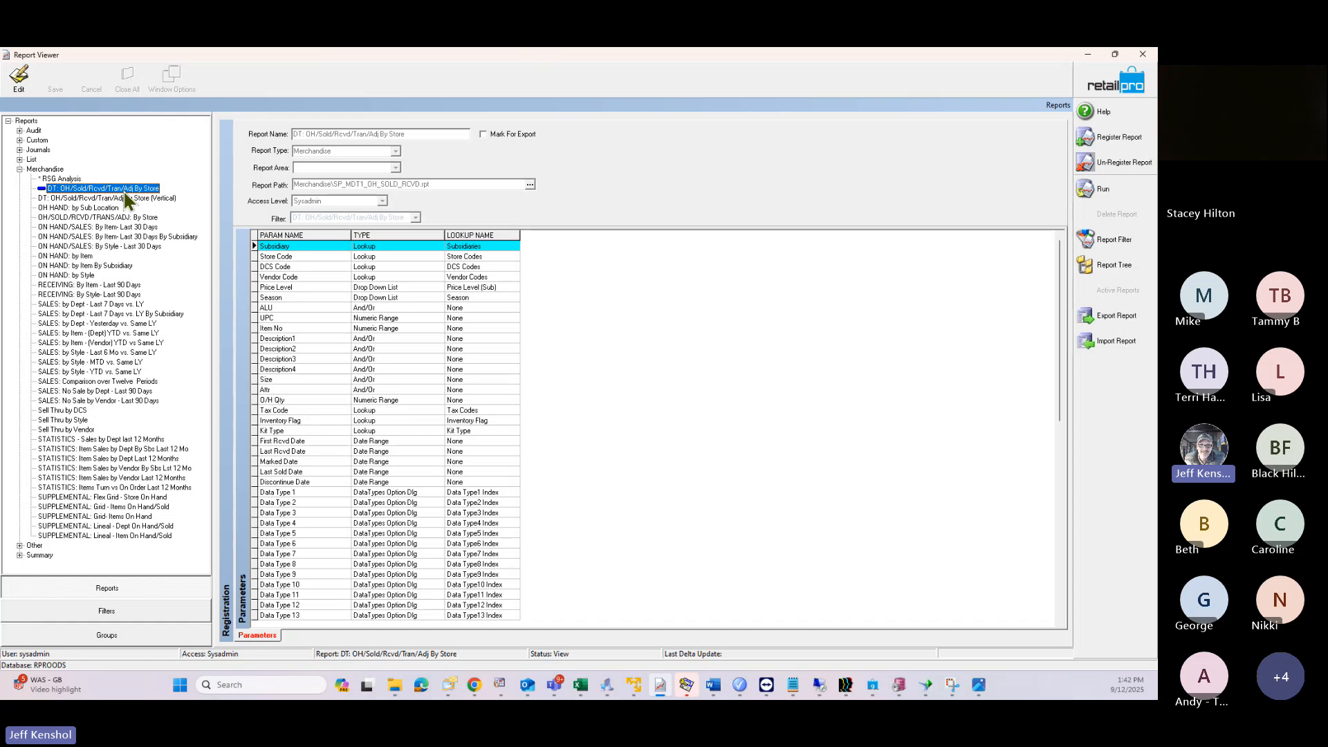
{"action": "left_click", "coordinate": [1105, 193]}
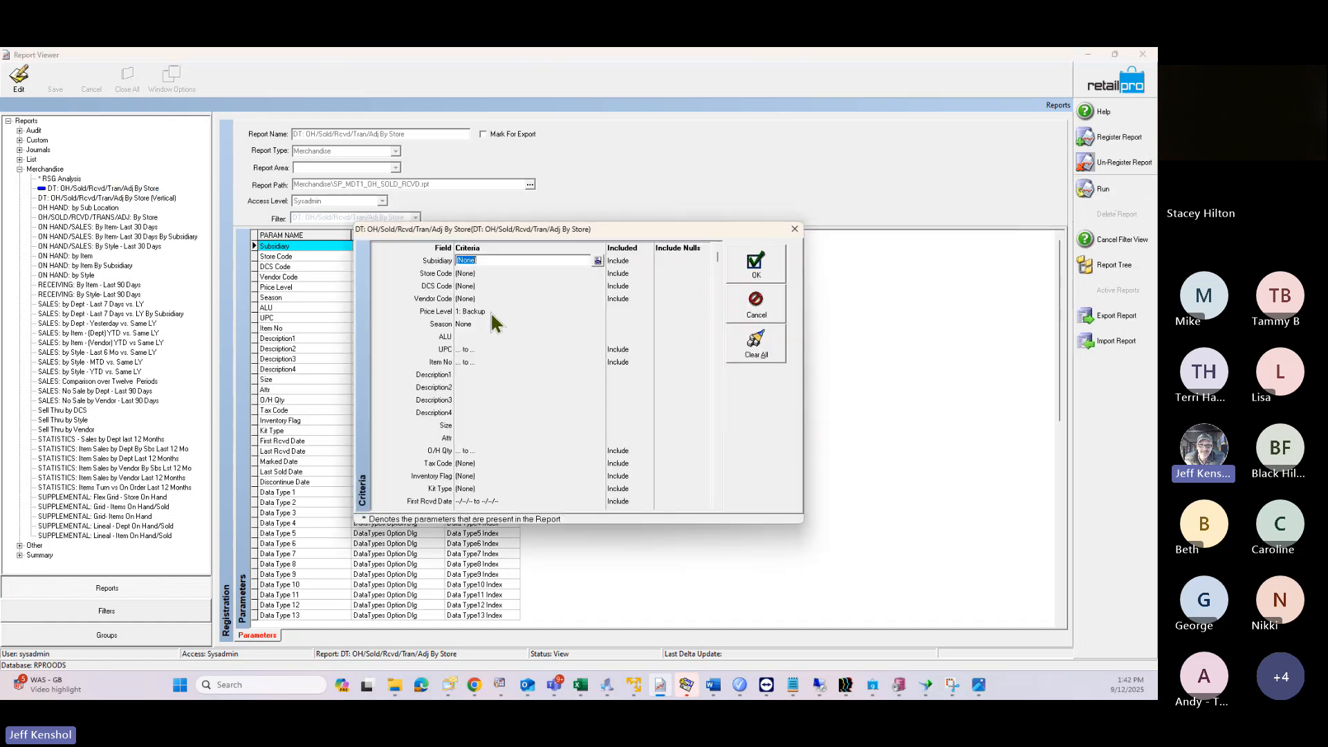
{"action": "left_click", "coordinate": [491, 312]}
{"action": "left_click", "coordinate": [596, 312]}
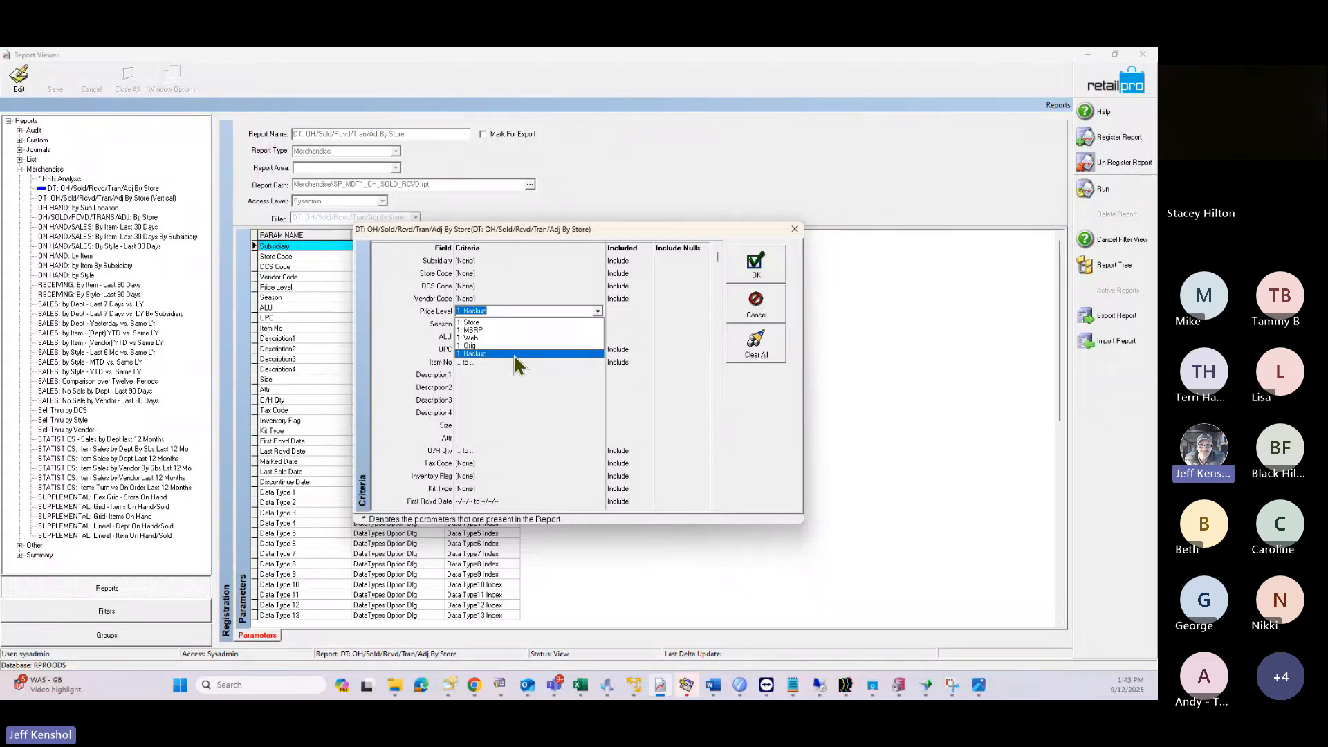
{"action": "left_click", "coordinate": [478, 323]}
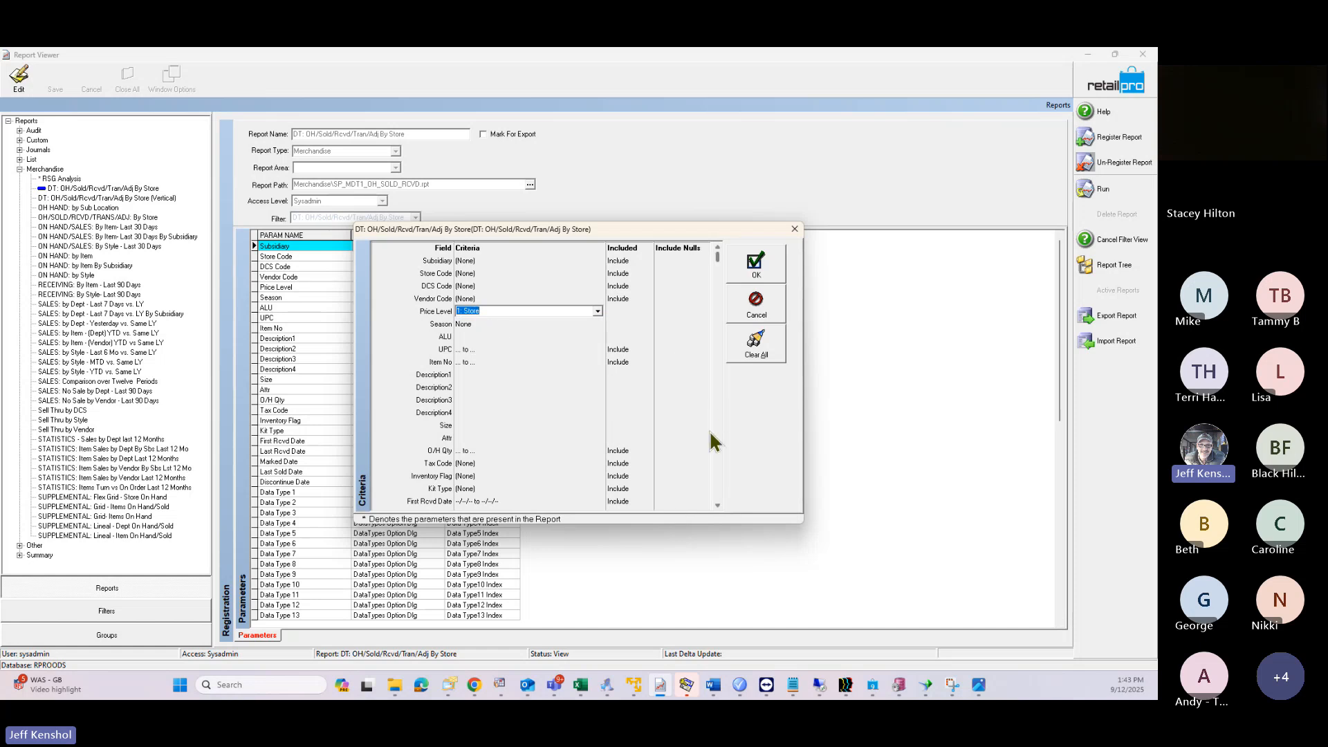
Step: Define Data Type 1 in the report criteria as On Hand with the Qty field
{"action": "left_click", "coordinate": [718, 477]}
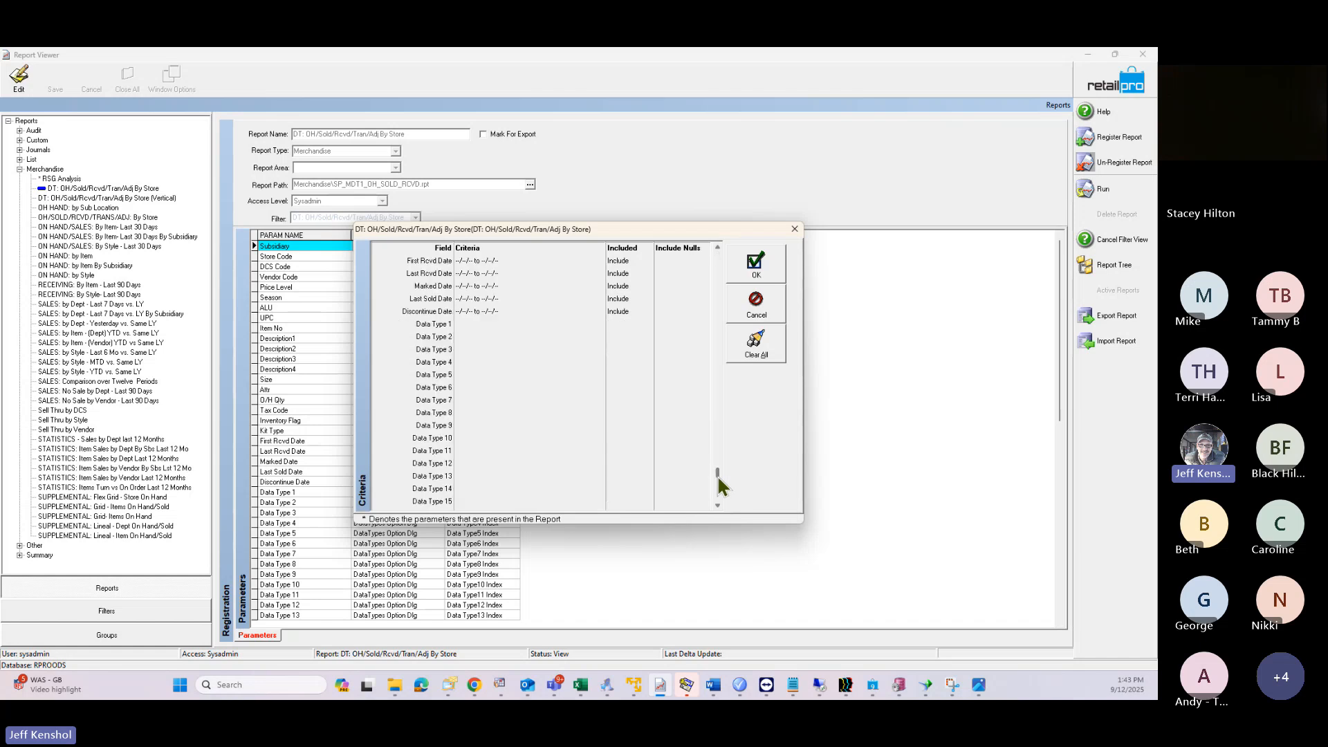
{"action": "left_click", "coordinate": [484, 324]}
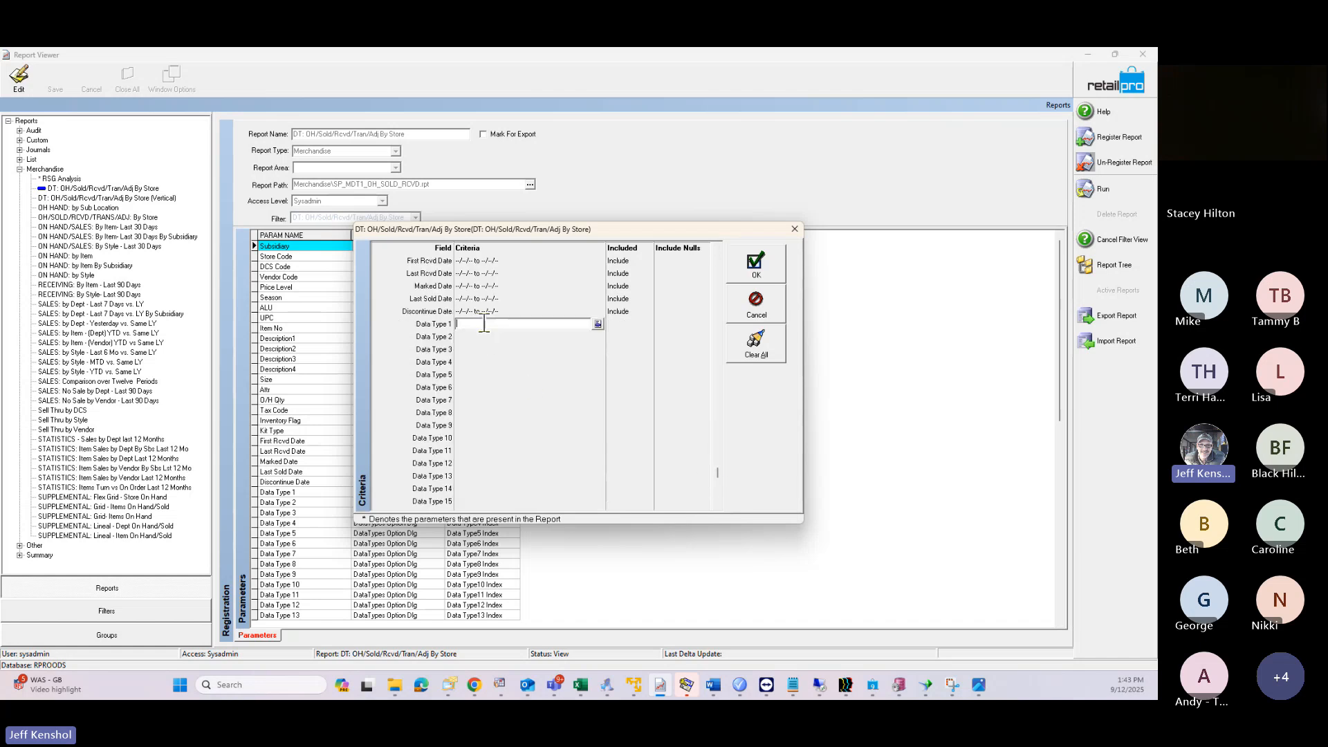
{"action": "left_click", "coordinate": [597, 323]}
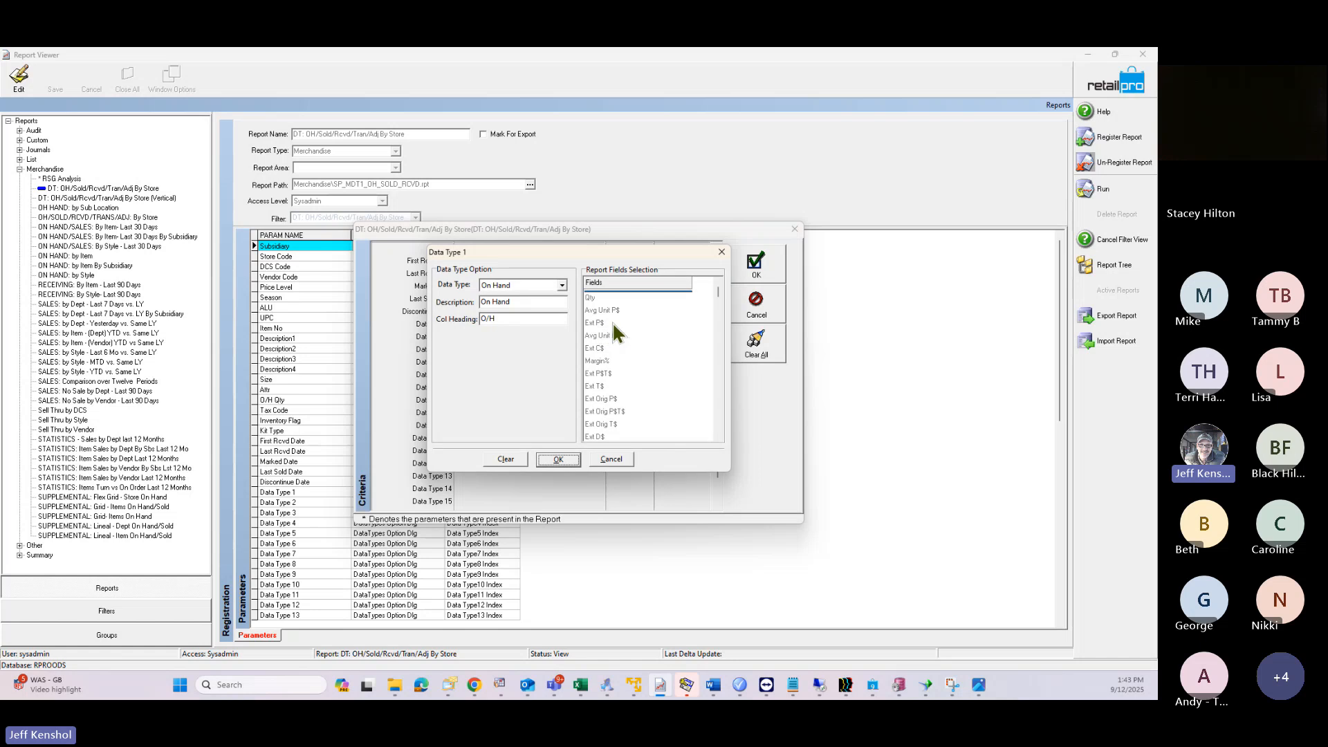
{"action": "left_click", "coordinate": [597, 298]}
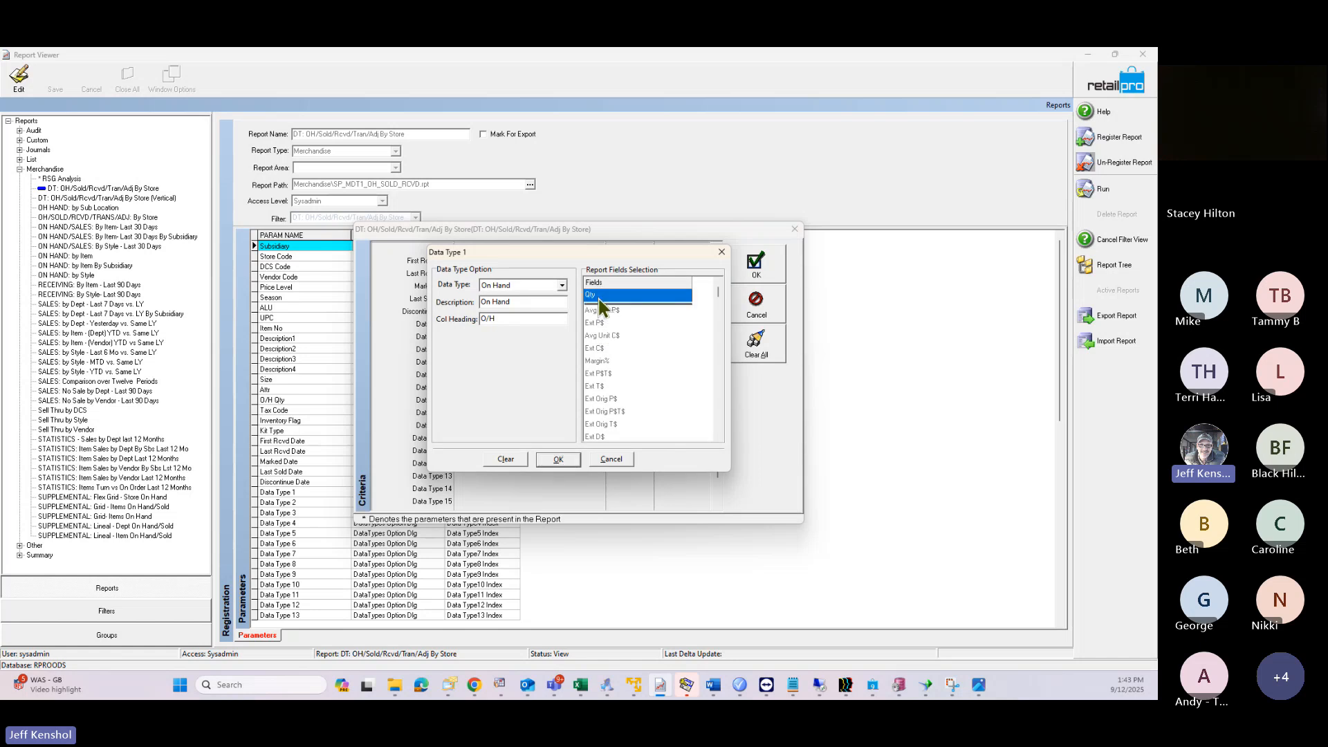
{"action": "left_click", "coordinate": [559, 458]}
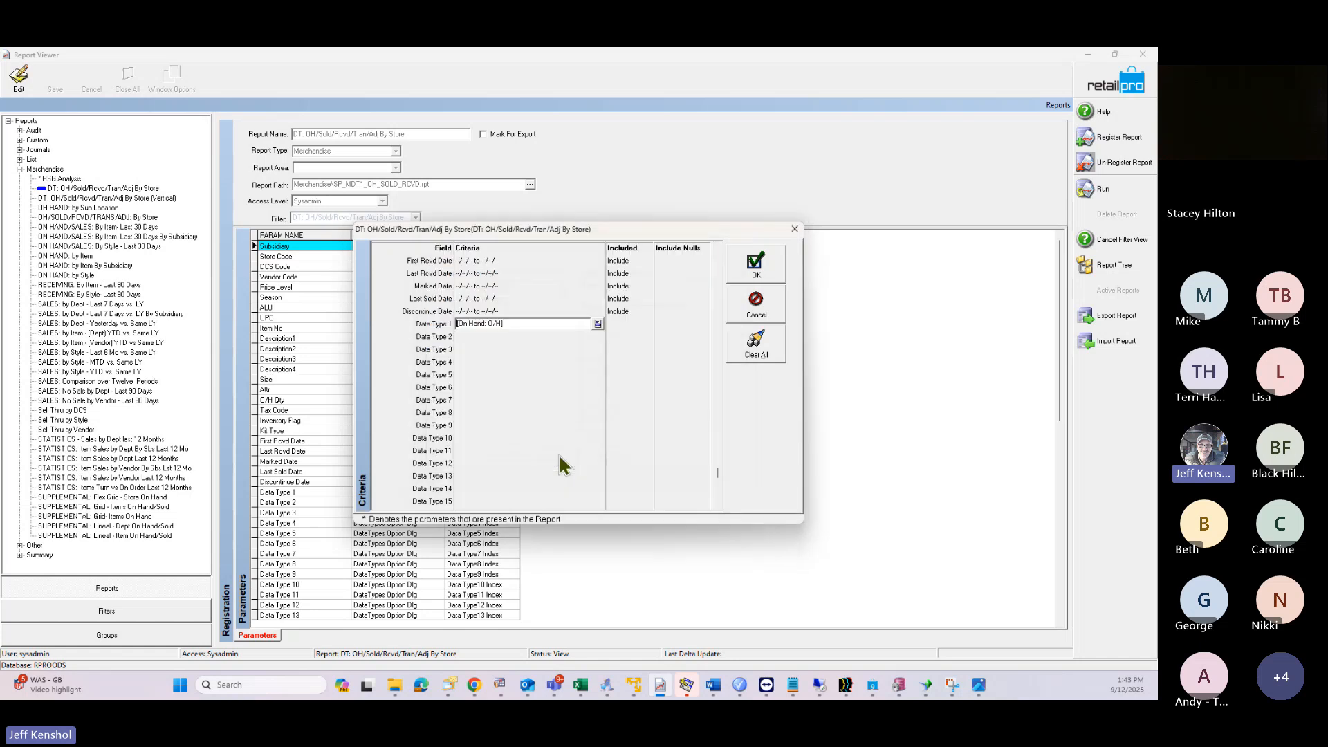
Step: Set Data Type 2 to Net Sales with the column heading SOLD
{"action": "left_click", "coordinate": [510, 337]}
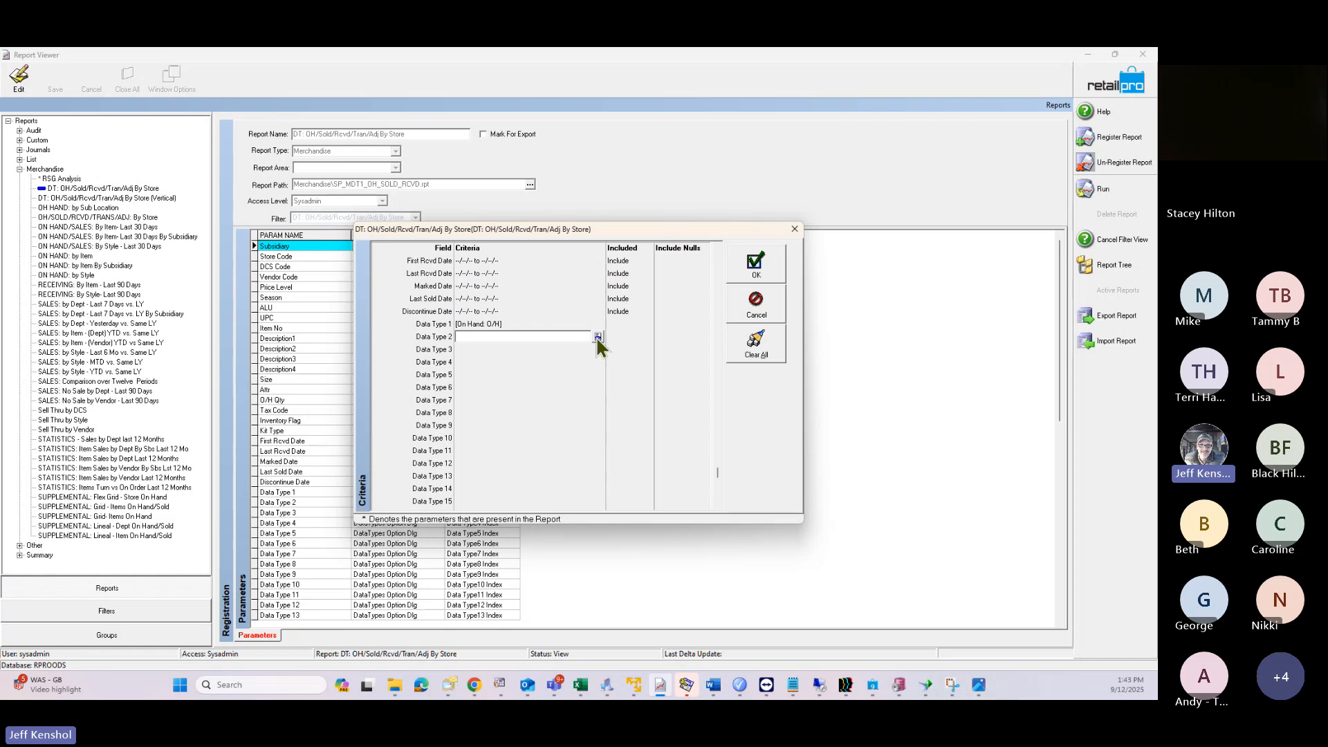
{"action": "left_click", "coordinate": [598, 336]}
{"action": "left_click", "coordinate": [520, 285]}
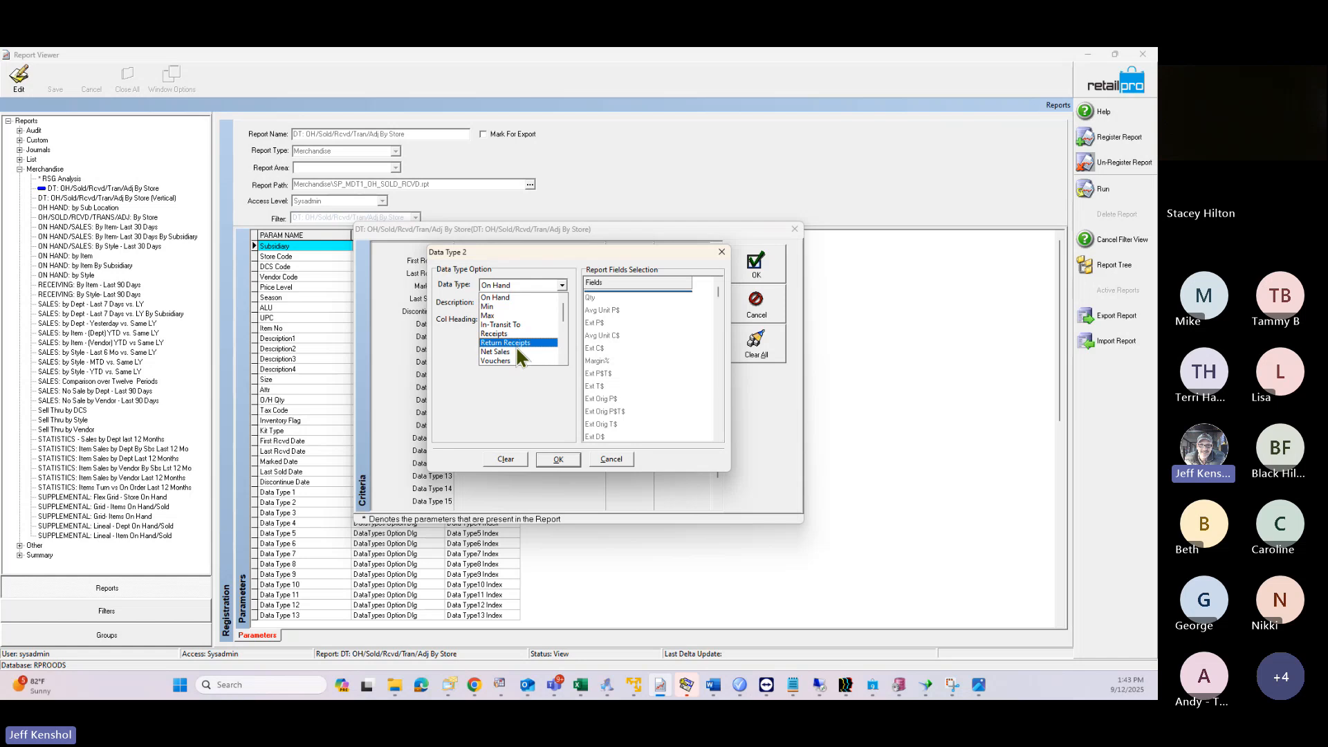
{"action": "left_click", "coordinate": [516, 348]}
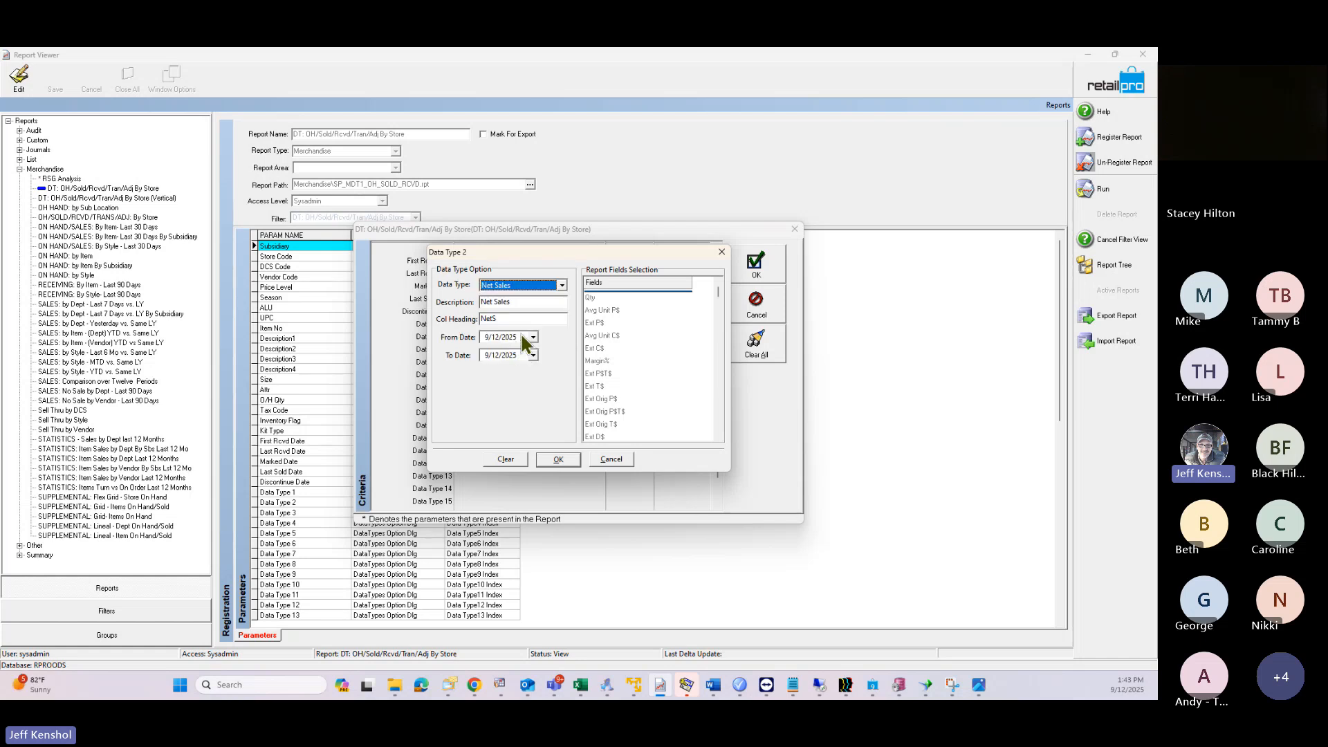
{"action": "key", "text": "Tab"}
{"action": "key", "text": "Tab"}
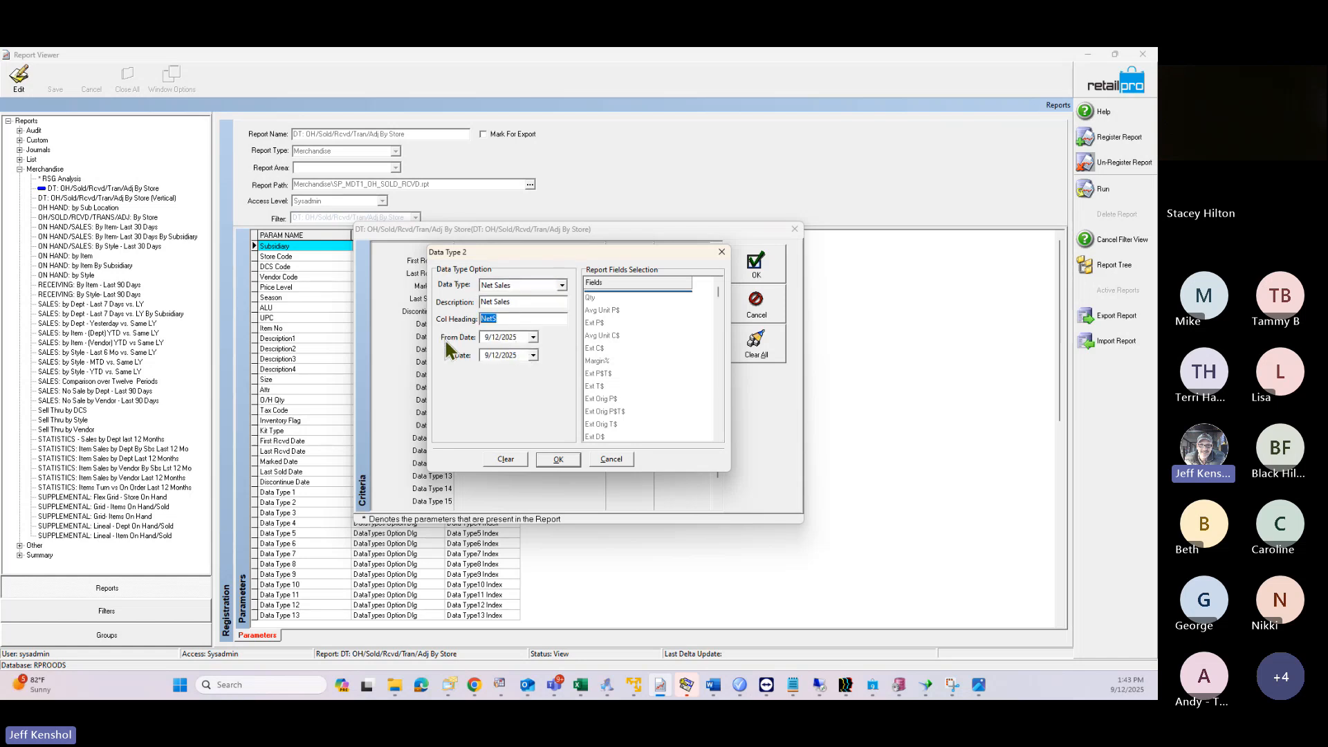
{"action": "type", "text": "SOLD"}
Step: Set the Net Sales start date to 6/3/2025, include the Qty and Ext P$ fields, and confirm Data Type 2
{"action": "left_click", "coordinate": [533, 337]}
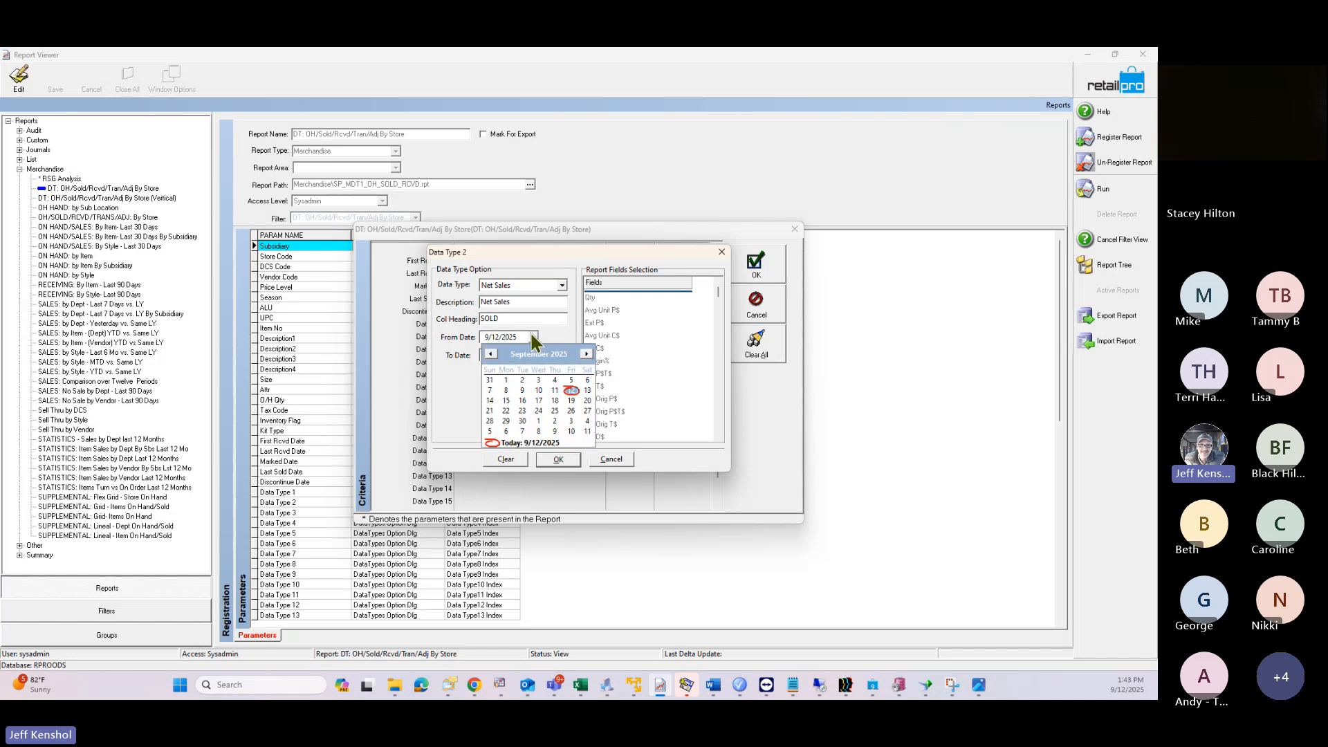
{"action": "left_click", "coordinate": [491, 354]}
{"action": "left_click", "coordinate": [490, 354]}
{"action": "left_click", "coordinate": [491, 354]}
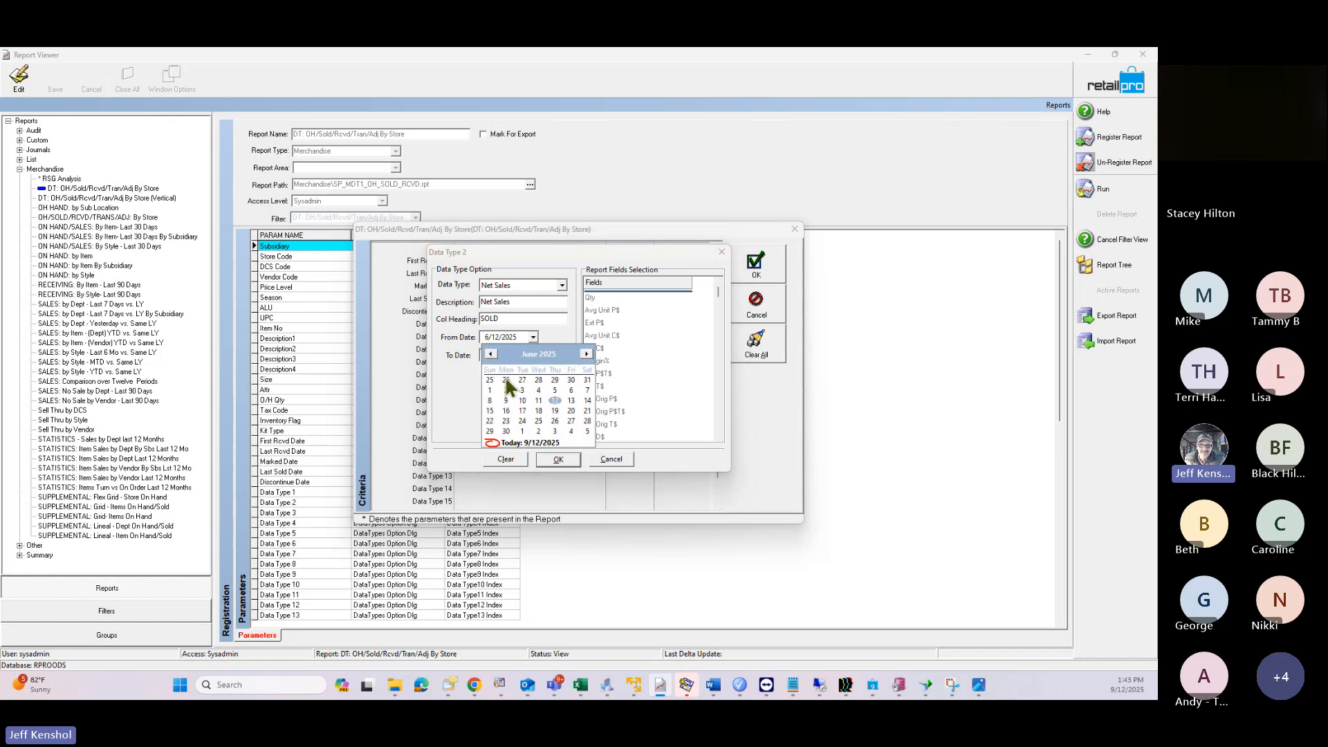
{"action": "left_click", "coordinate": [523, 391]}
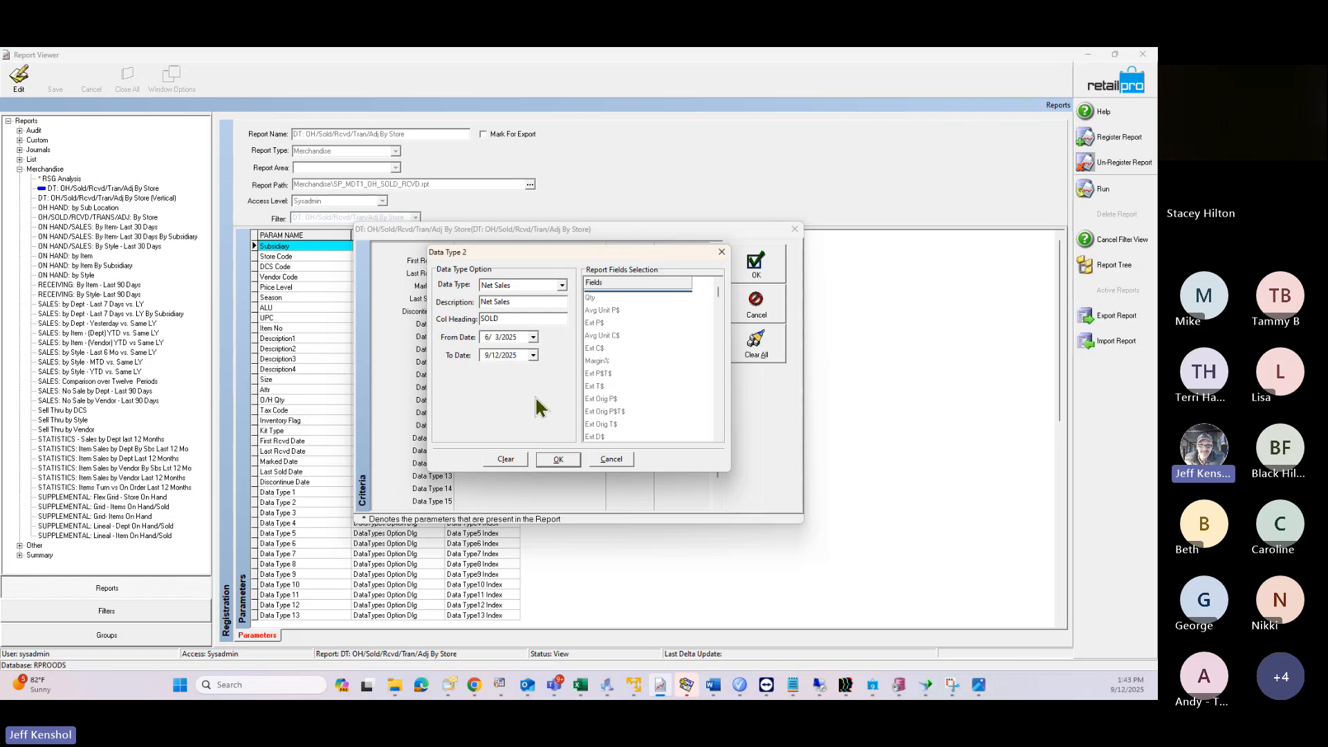
{"action": "left_click", "coordinate": [600, 299]}
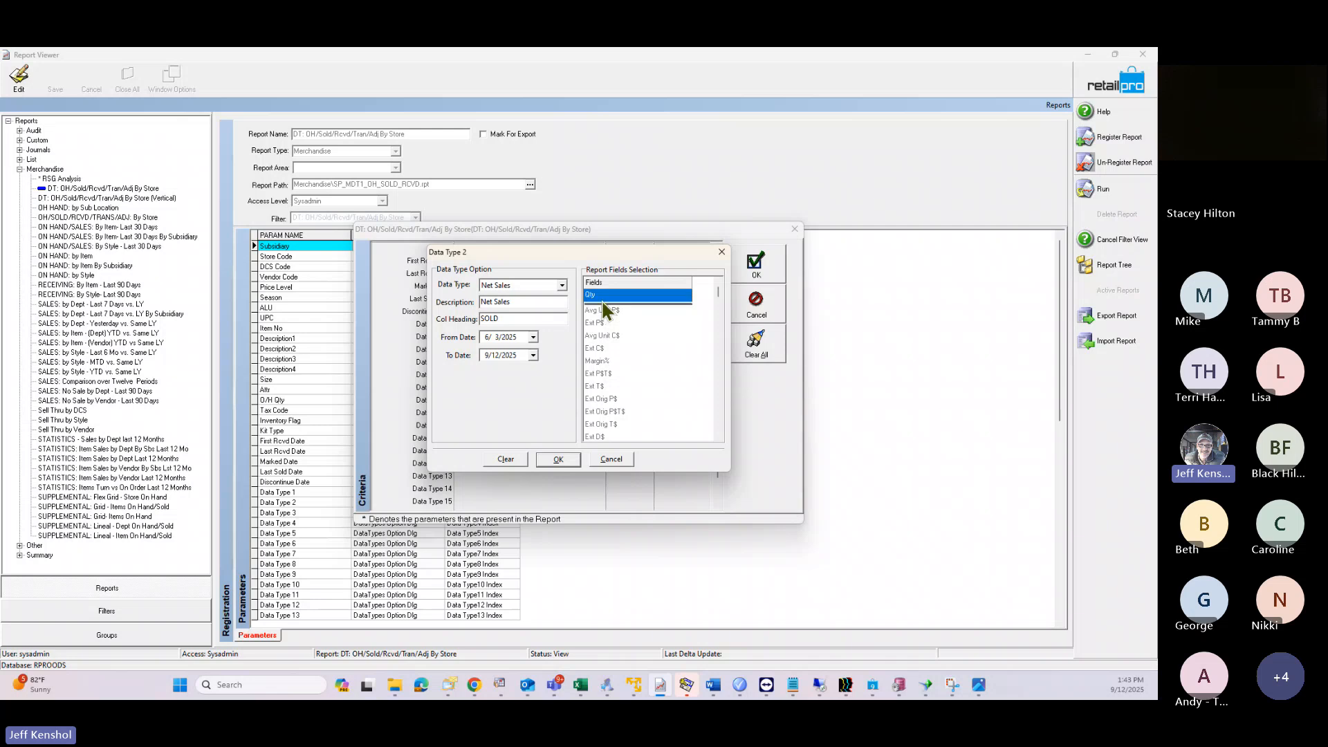
{"action": "left_click", "coordinate": [602, 320]}
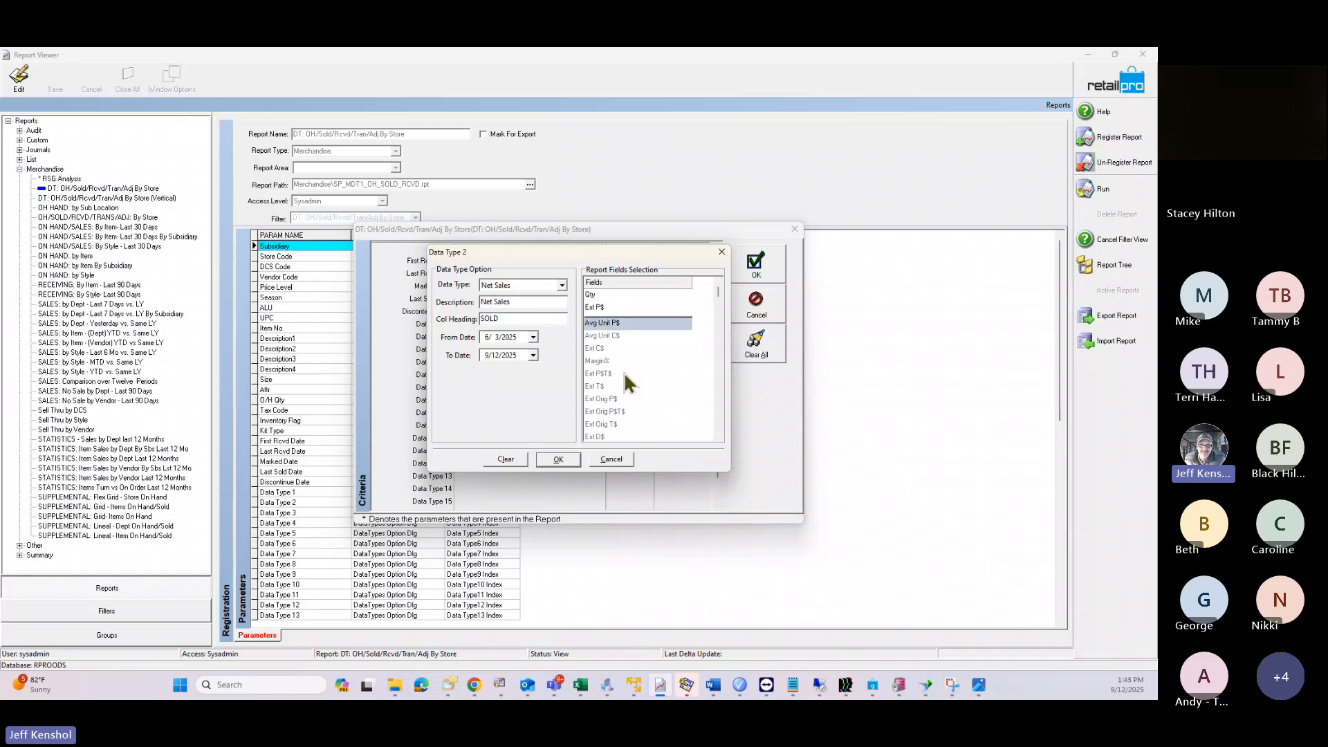
{"action": "left_click", "coordinate": [559, 460]}
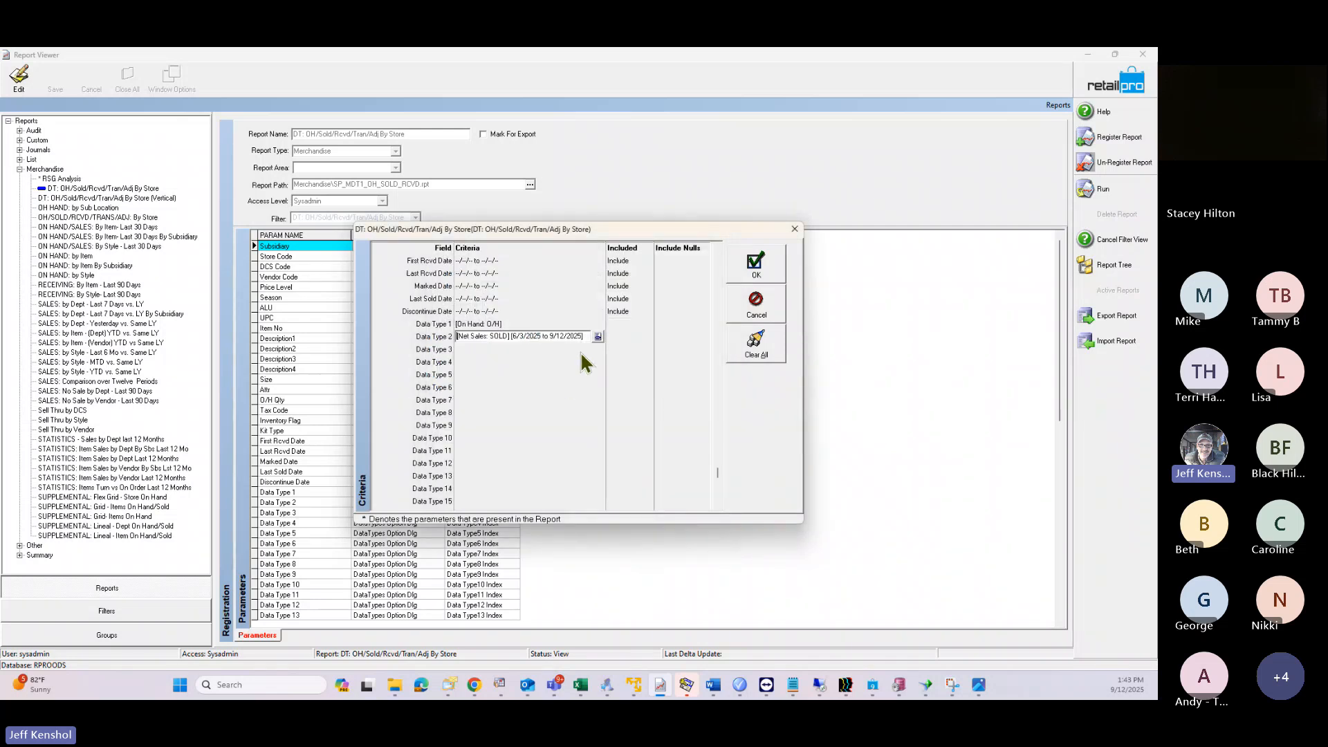
Step: Review the options available for Data Type 3, and cancel without defining it
{"action": "left_click", "coordinate": [505, 350]}
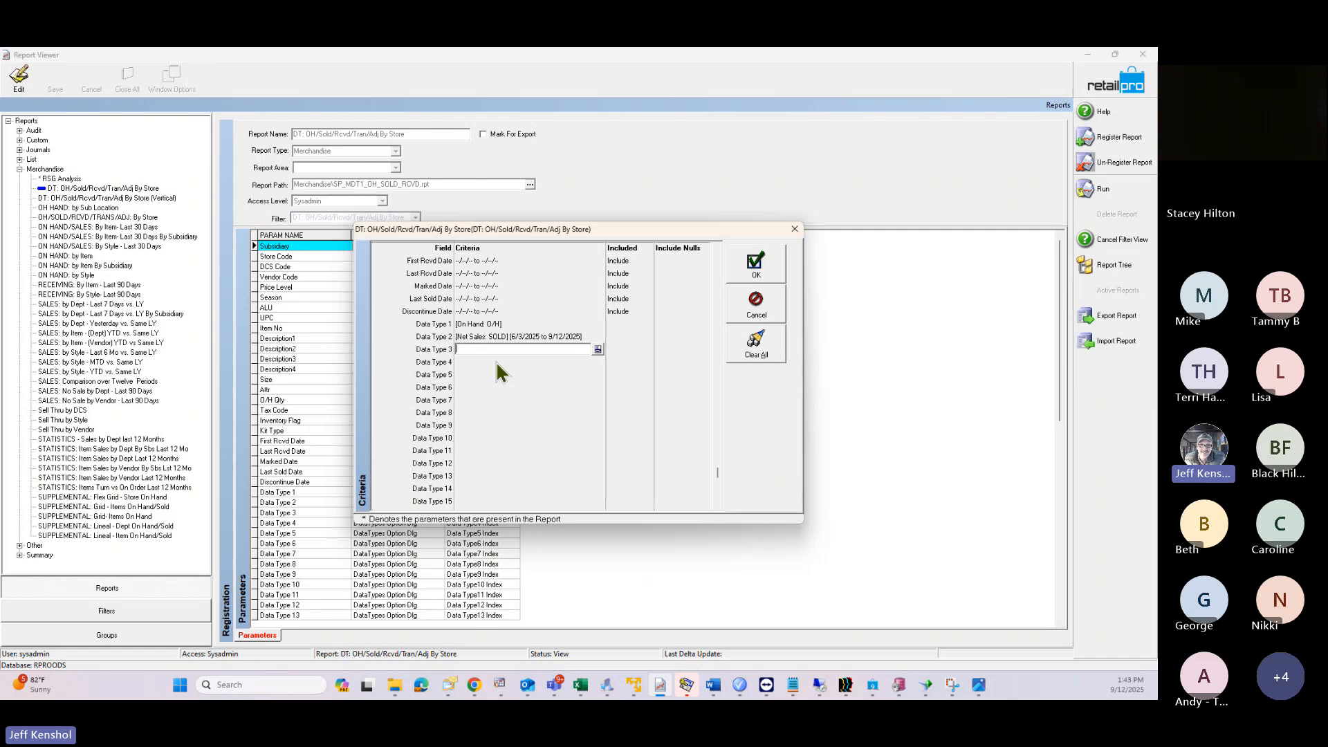
{"action": "left_click", "coordinate": [598, 349]}
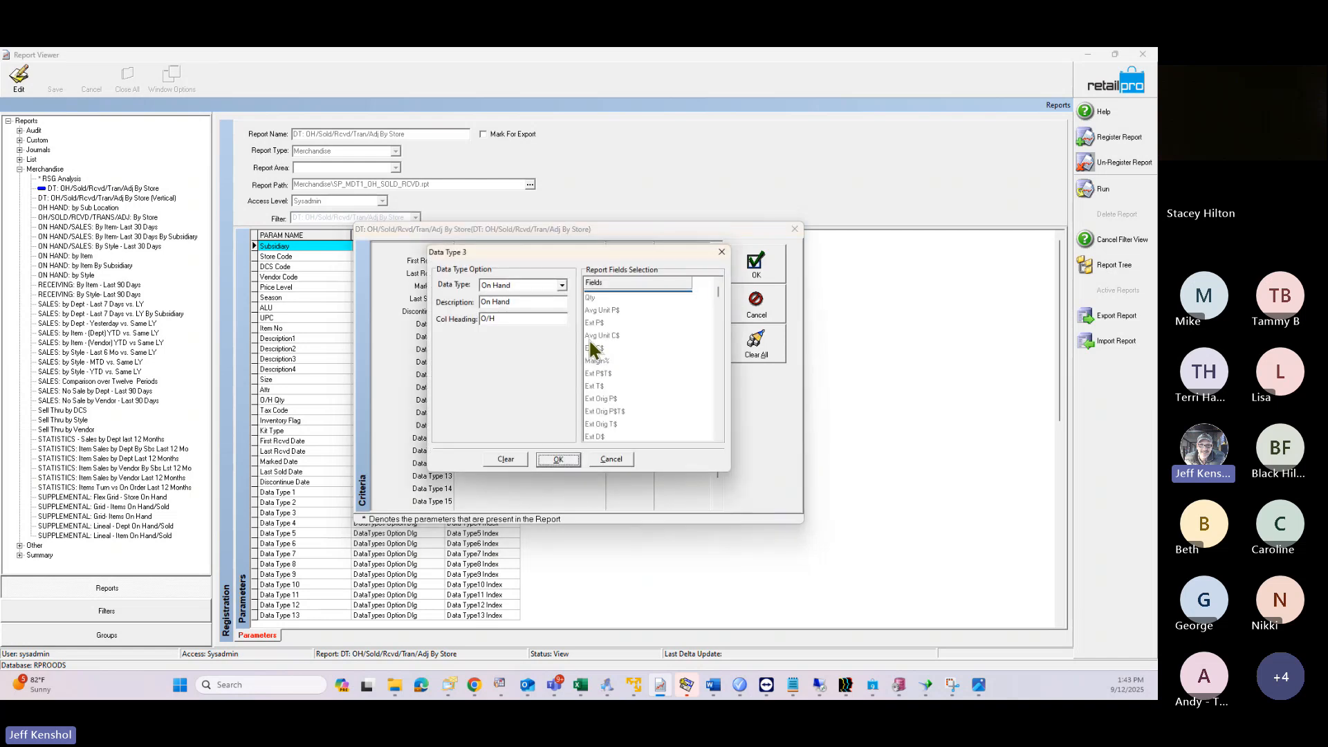
{"action": "left_click", "coordinate": [503, 287]}
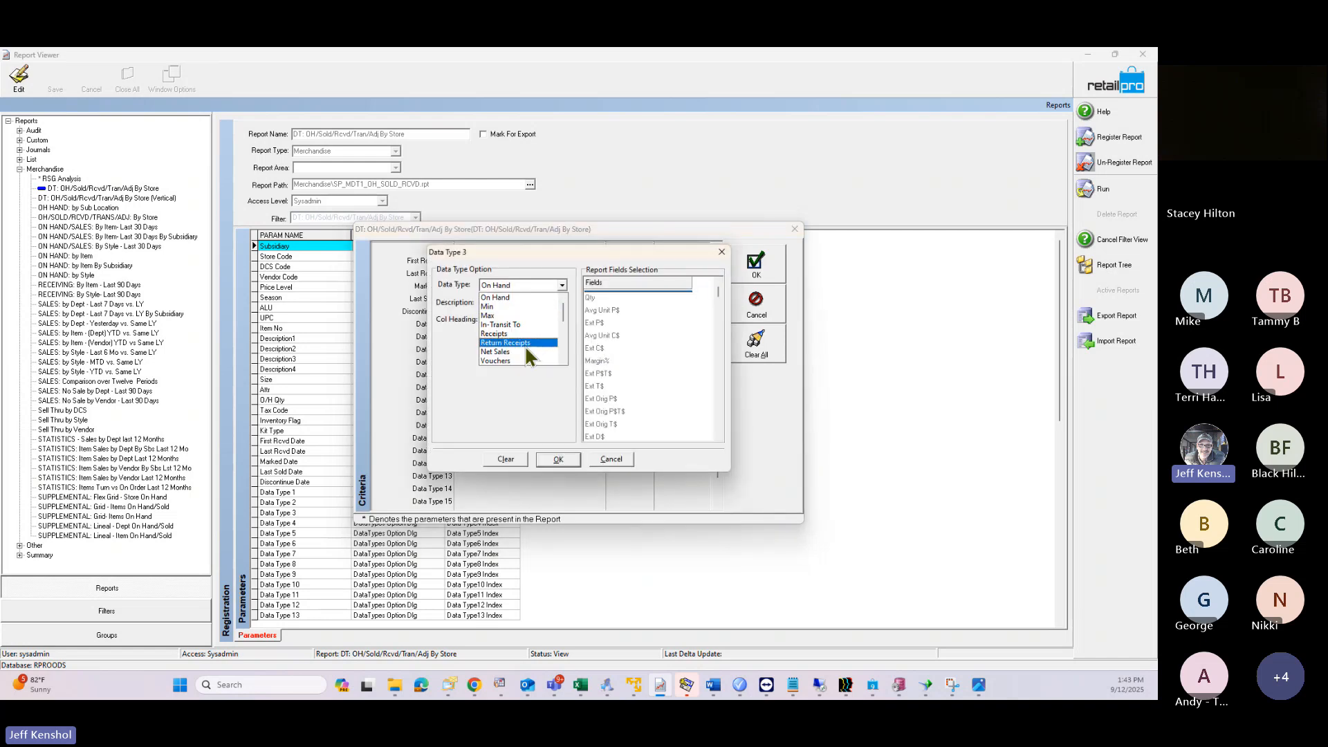
{"action": "scroll", "coordinate": [533, 339], "scroll_direction": "down", "scroll_amount": 2}
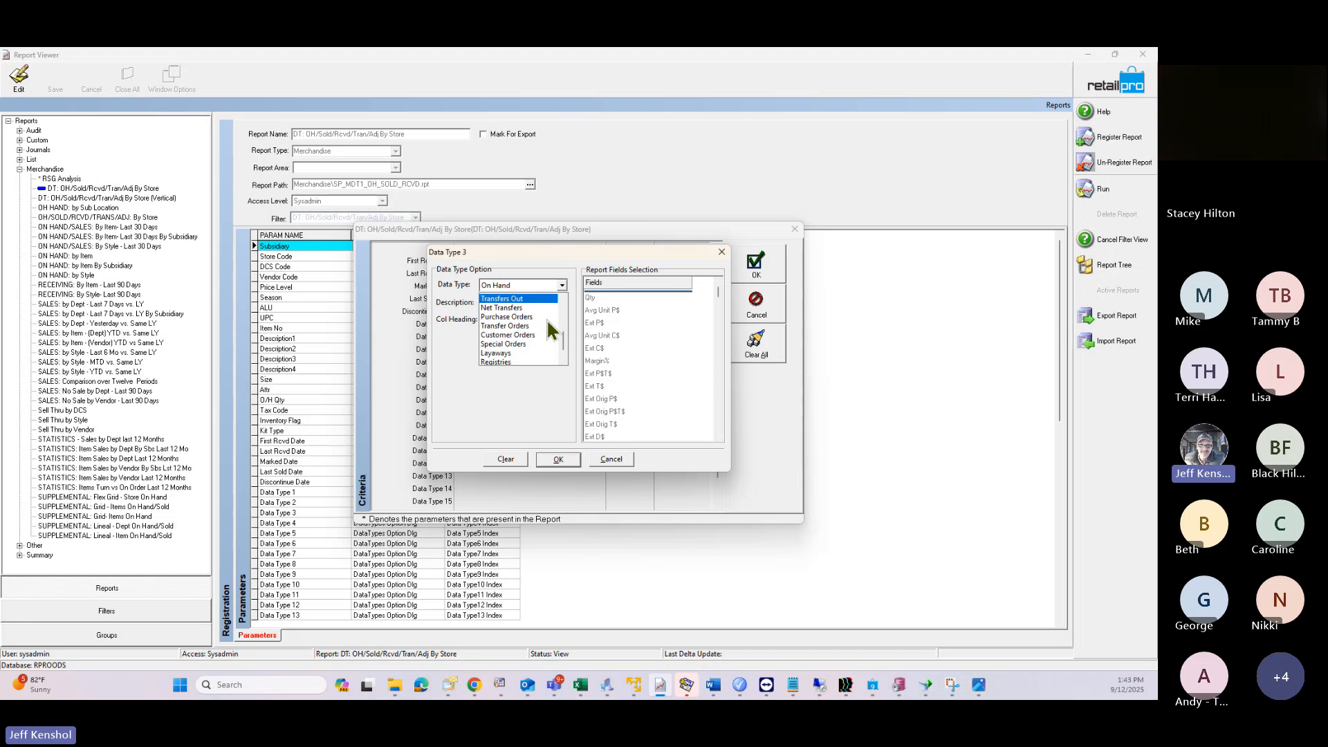
{"action": "scroll", "coordinate": [536, 335], "scroll_direction": "down", "scroll_amount": 2}
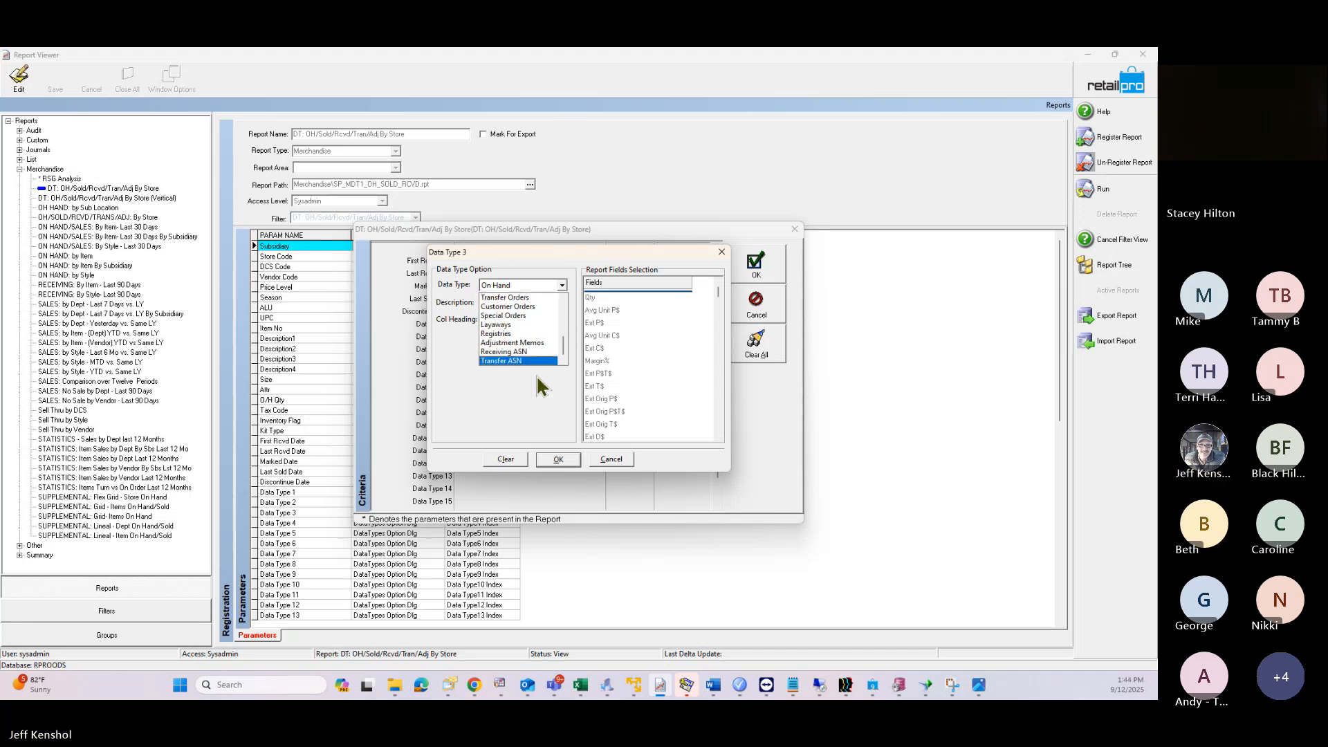
{"action": "left_click", "coordinate": [682, 478]}
{"action": "left_click", "coordinate": [620, 465]}
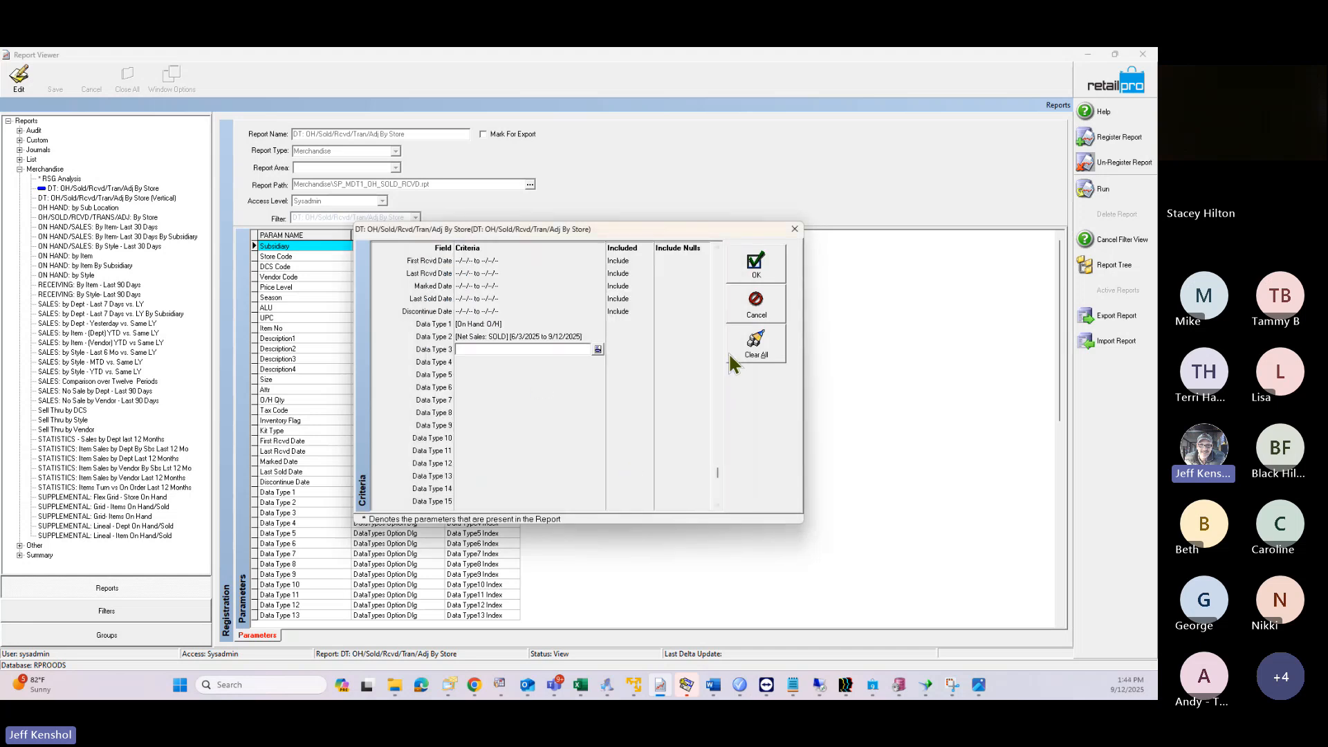
Step: Cancel the report criteria and compare the parameters of the Vertical and standard versions of DT: OH/Sold/Rcvd/Tran/Adj By Store
{"action": "left_click", "coordinate": [778, 309]}
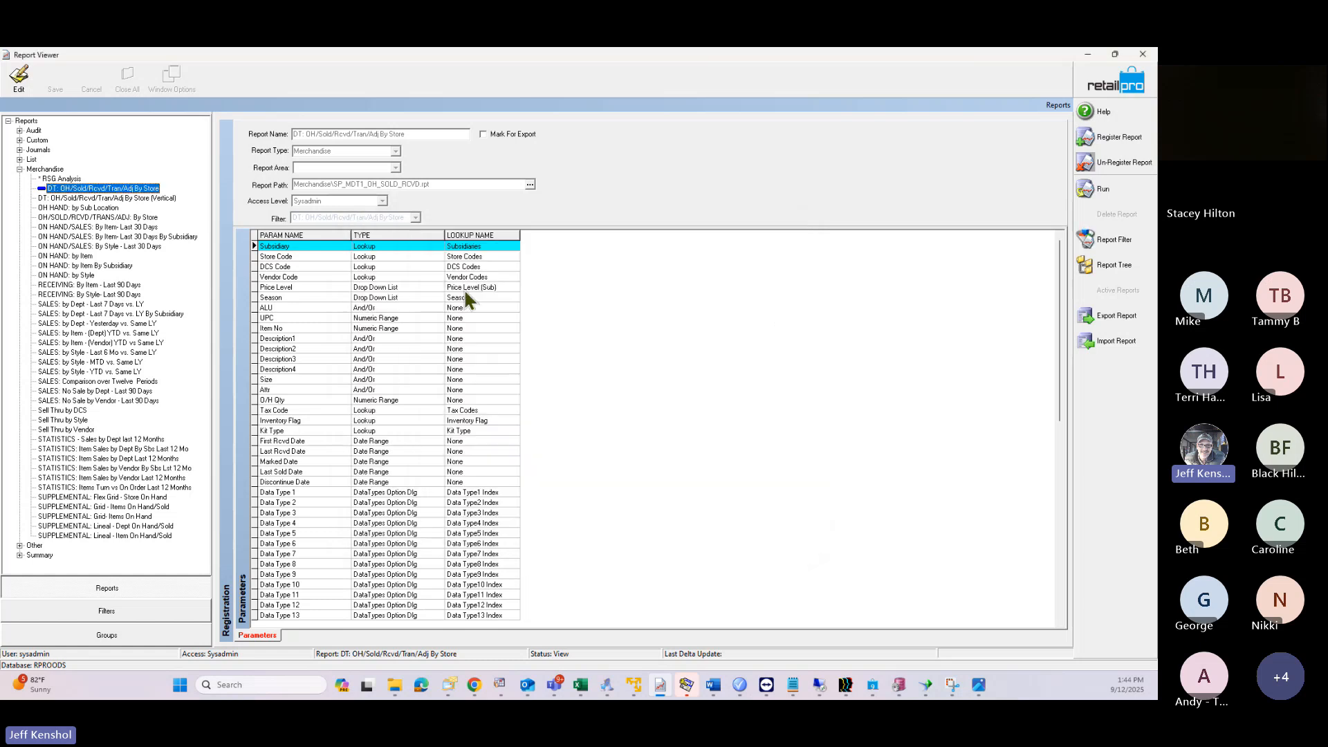
{"action": "left_click", "coordinate": [122, 198]}
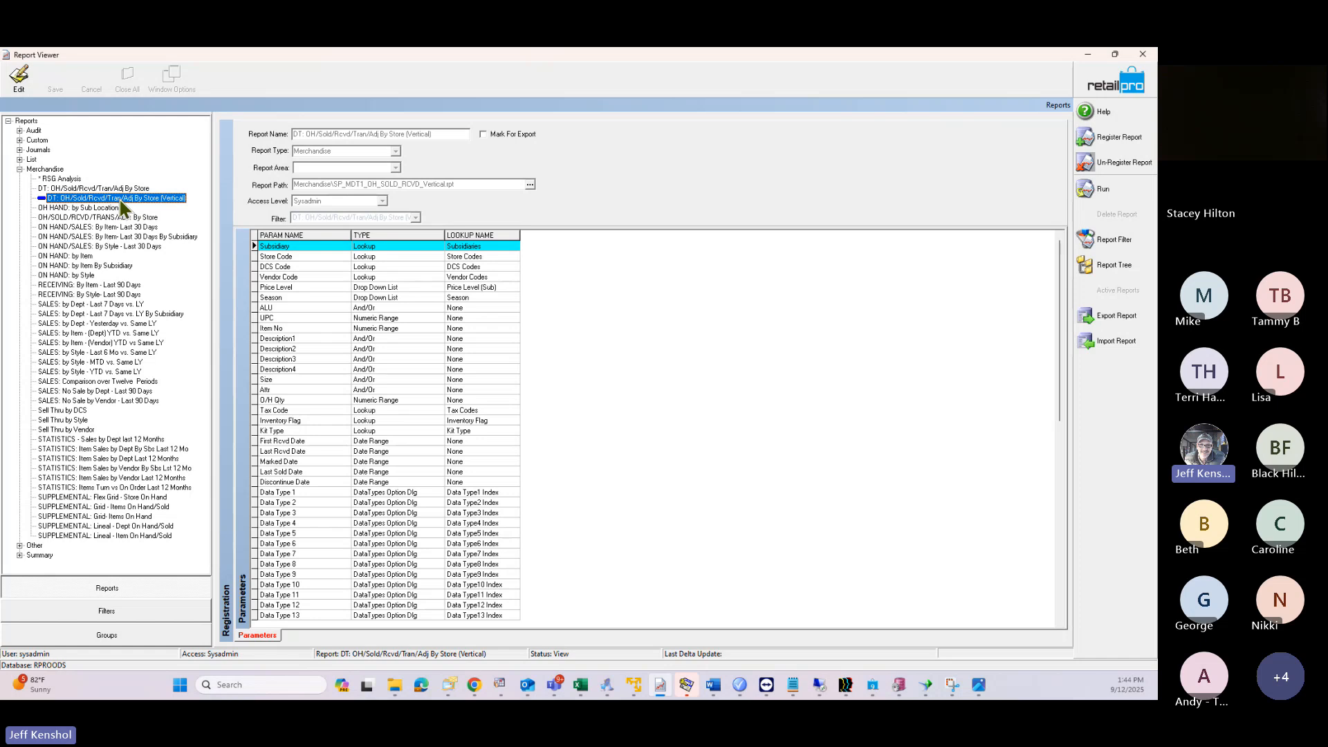
{"action": "left_click", "coordinate": [125, 189]}
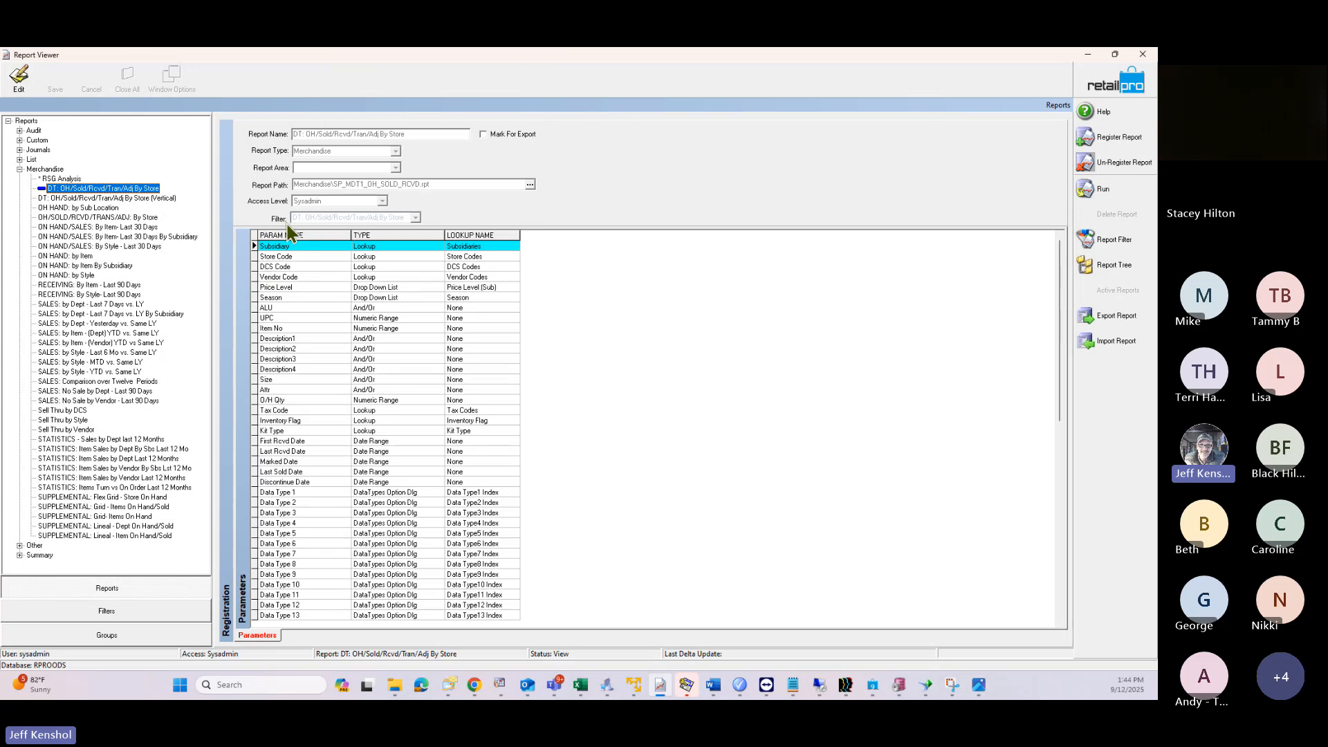
Step: View the Vendors: List report in the List category, and select INVENTORY: On Hand Summary in the Summary category
{"action": "left_click", "coordinate": [20, 158]}
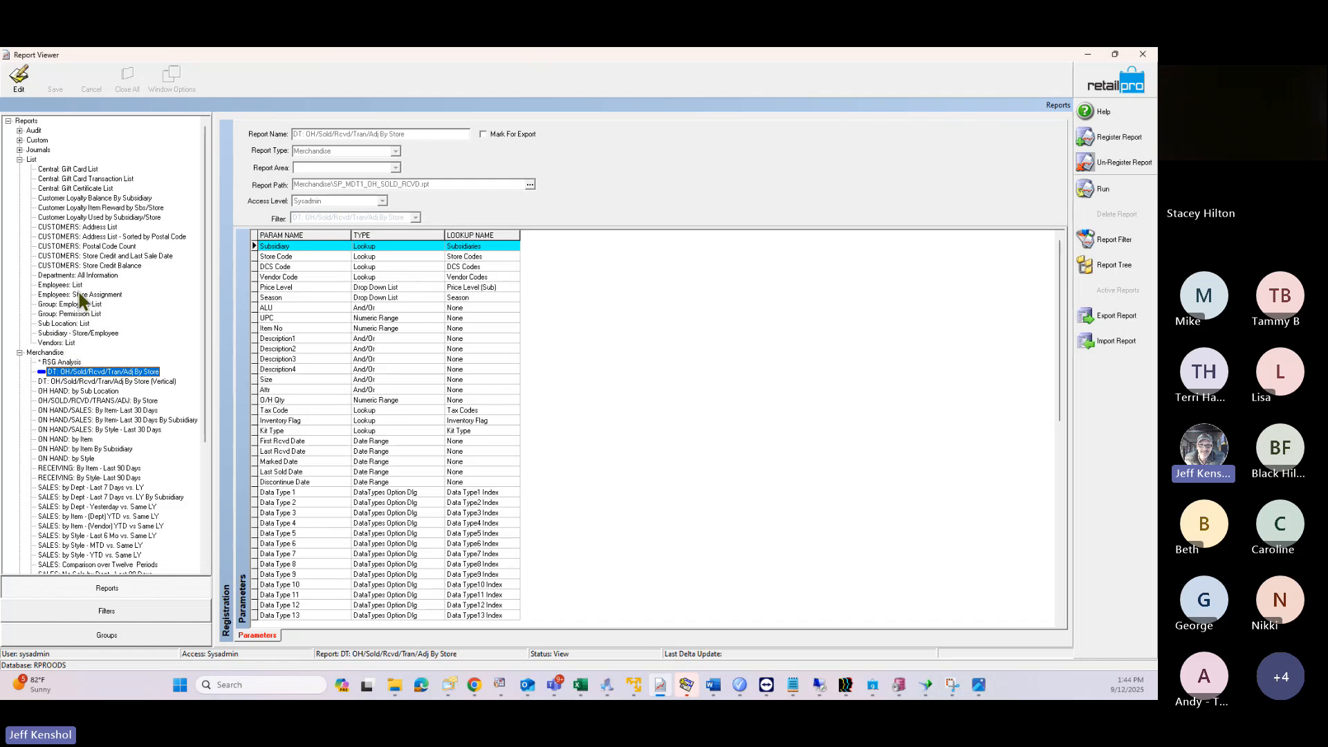
{"action": "left_click", "coordinate": [68, 342]}
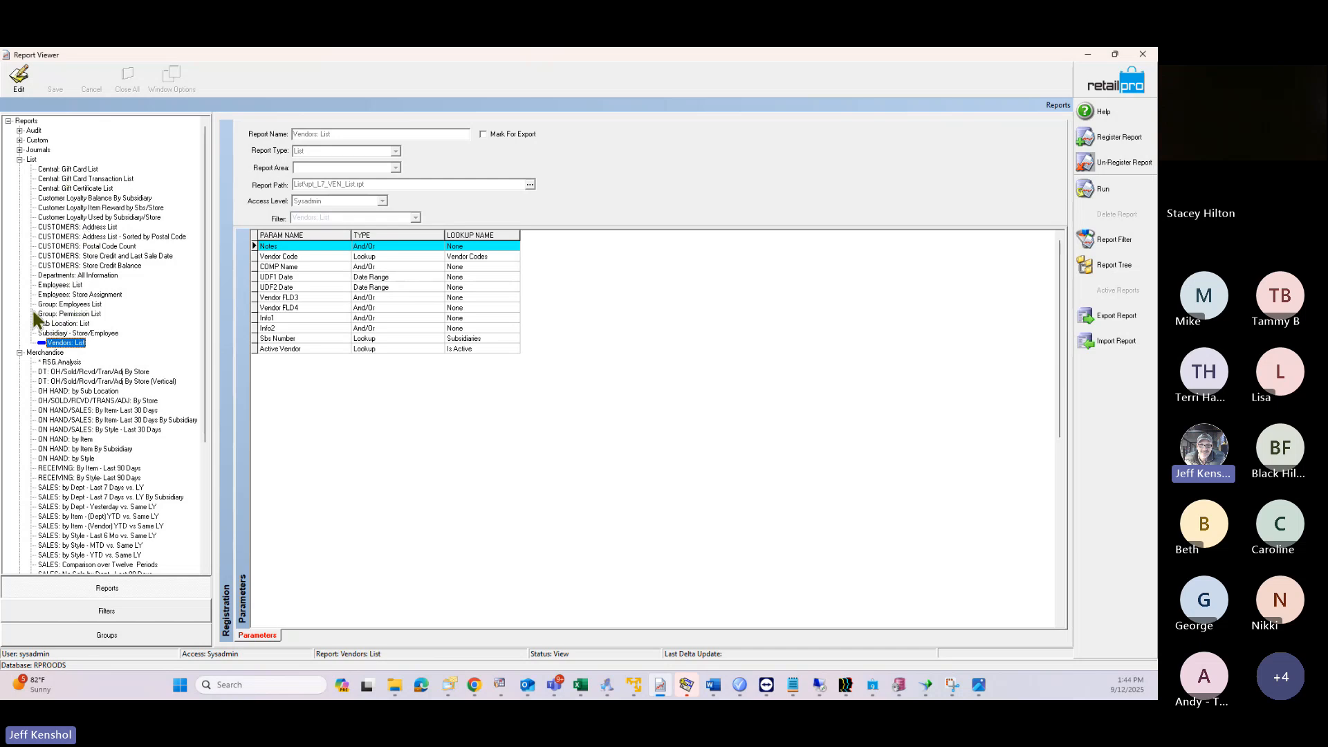
{"action": "left_click_drag", "start_coordinate": [204, 323], "coordinate": [211, 476]}
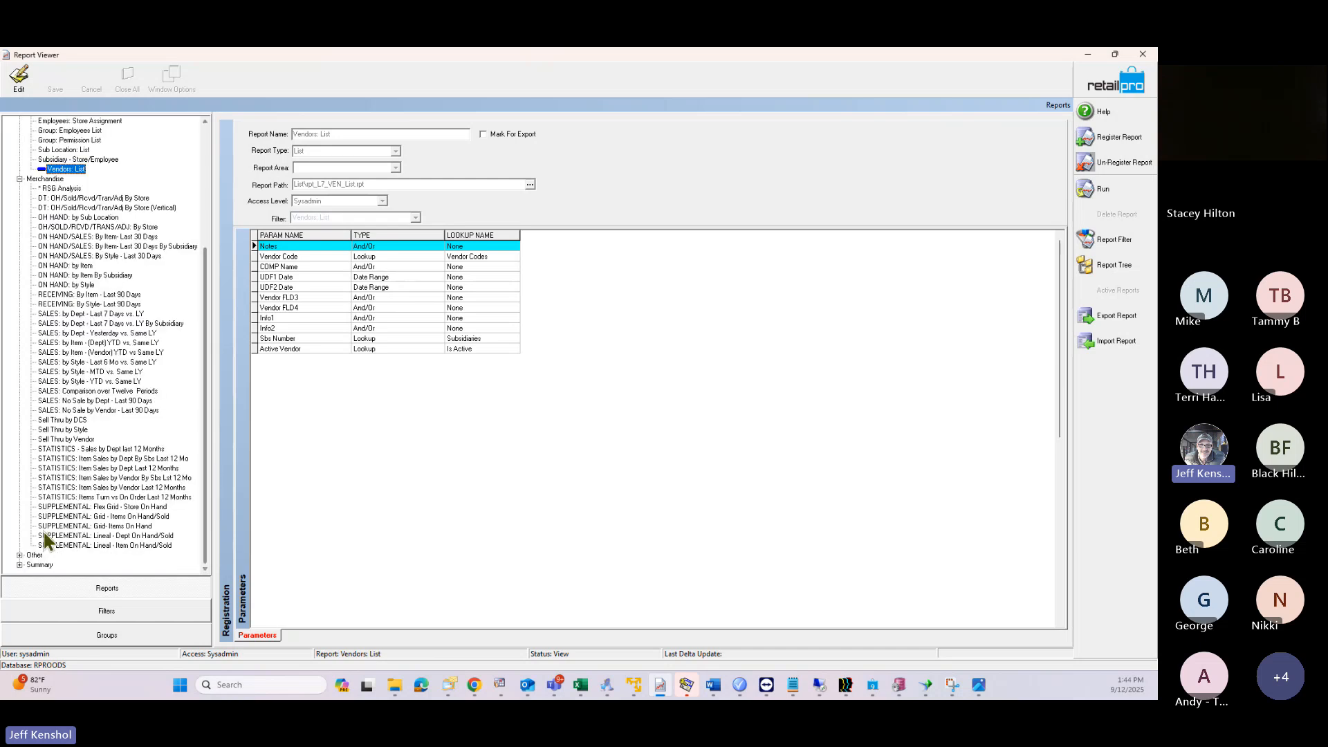
{"action": "left_click", "coordinate": [19, 565]}
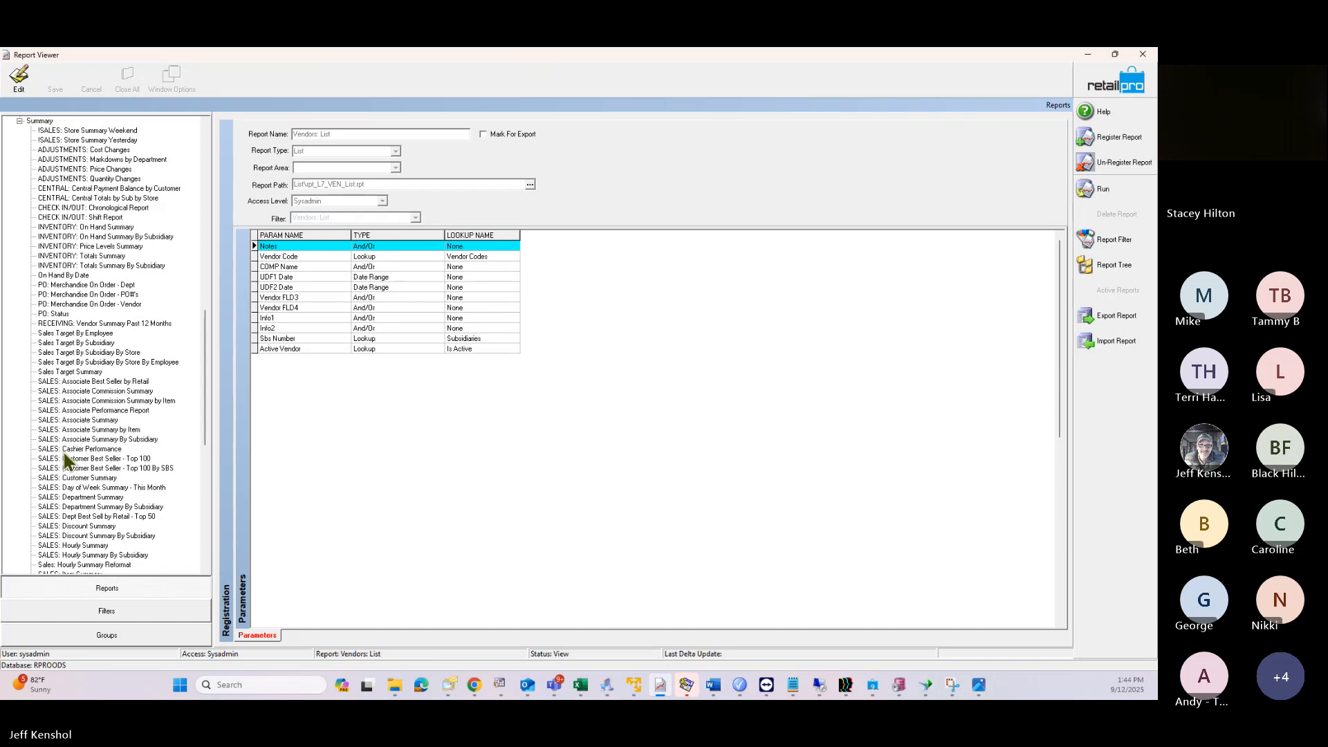
{"action": "scroll", "coordinate": [77, 460], "scroll_direction": "down", "scroll_amount": 2}
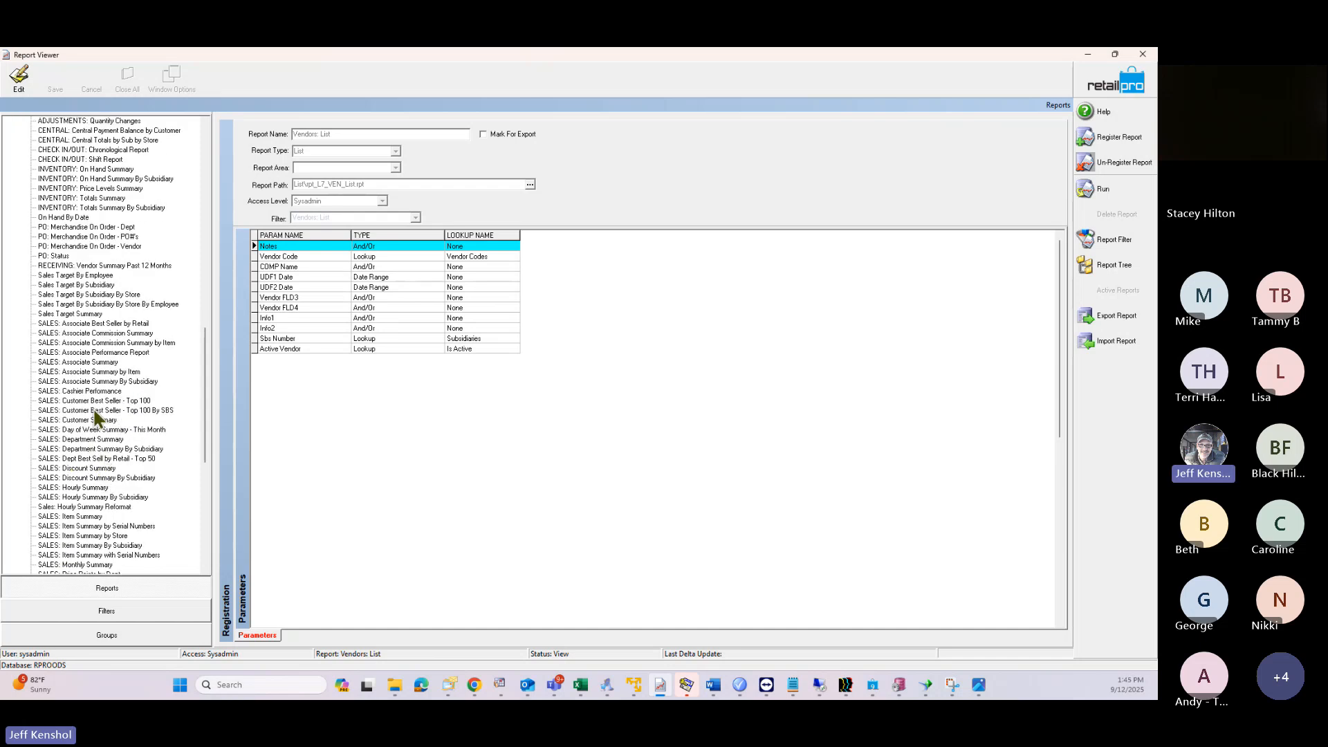
{"action": "scroll", "coordinate": [99, 415], "scroll_direction": "up", "scroll_amount": 1}
{"action": "left_click", "coordinate": [87, 198]}
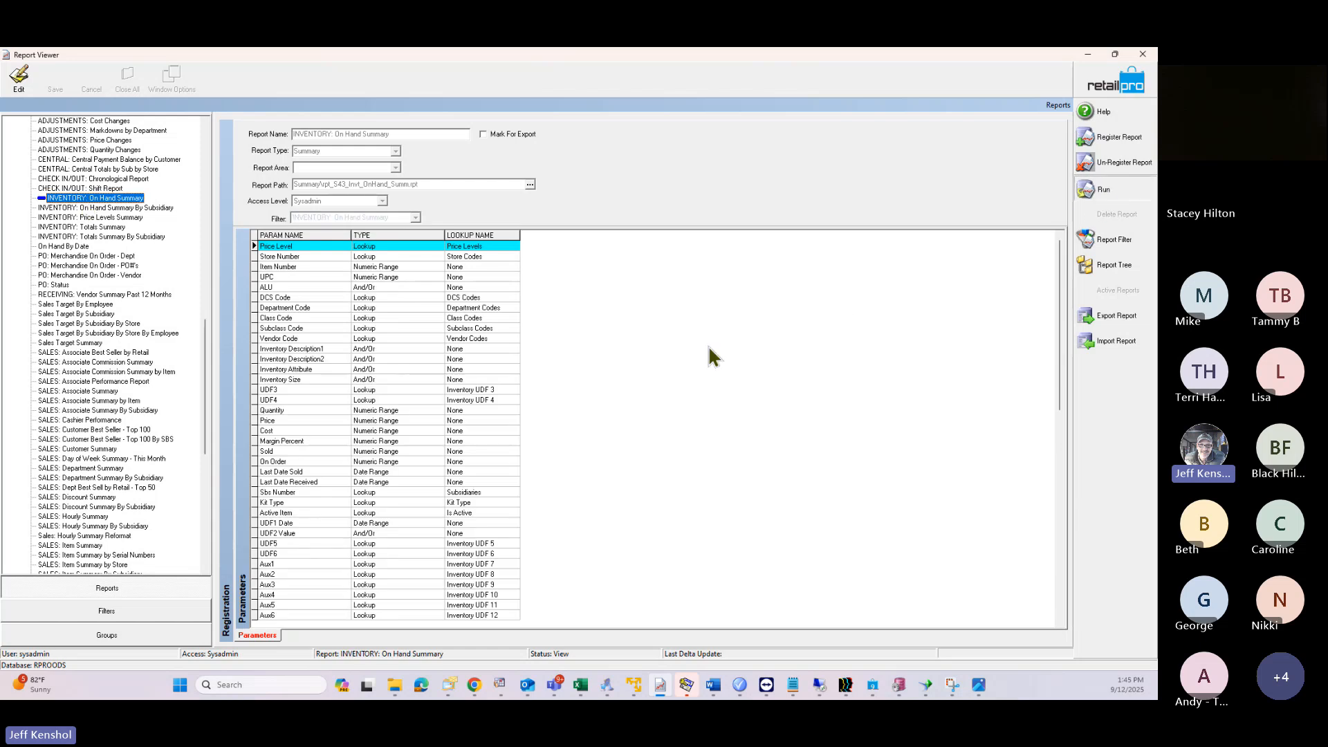
Step: Run the INVENTORY: On Hand Summary report with the Quantity criteria set to 0 to 0 and Exclude
{"action": "left_click", "coordinate": [490, 464]}
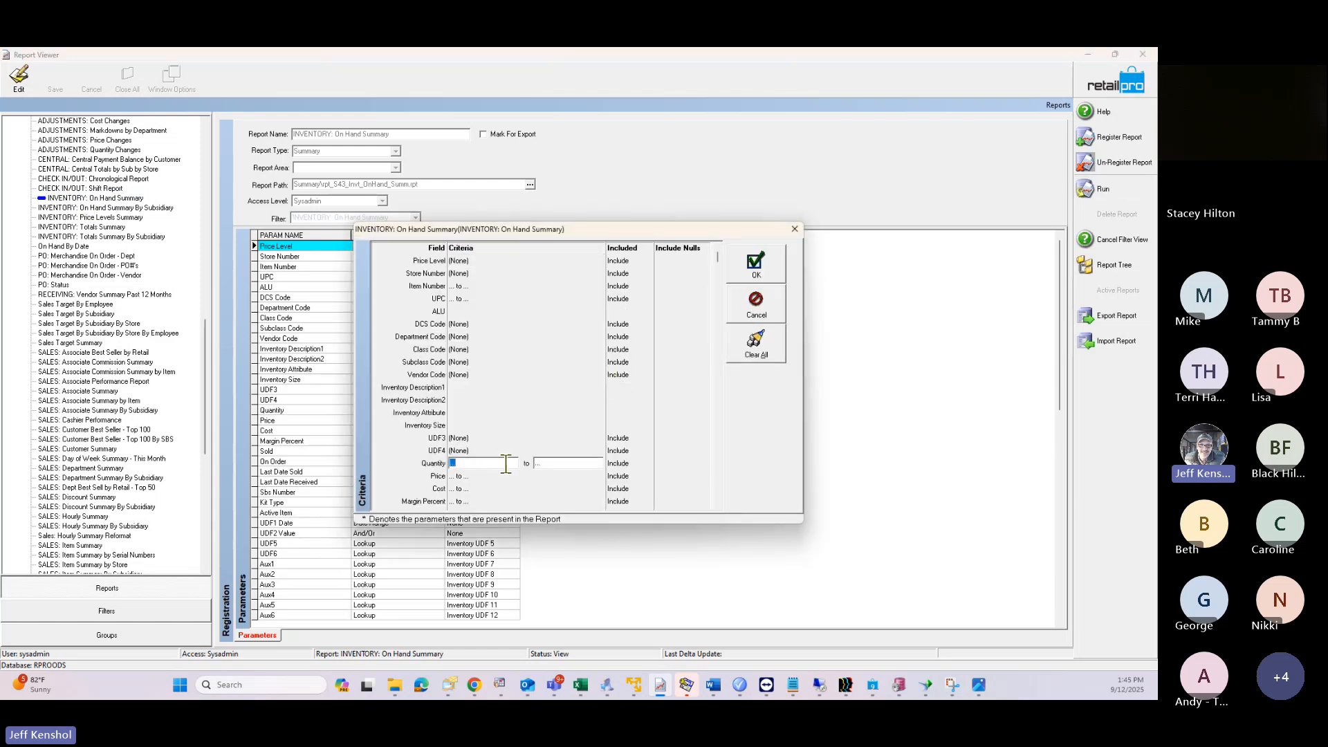
{"action": "type", "text": "0"}
{"action": "key", "text": "Tab"}
{"action": "type", "text": "0"}
{"action": "key", "text": "Tab"}
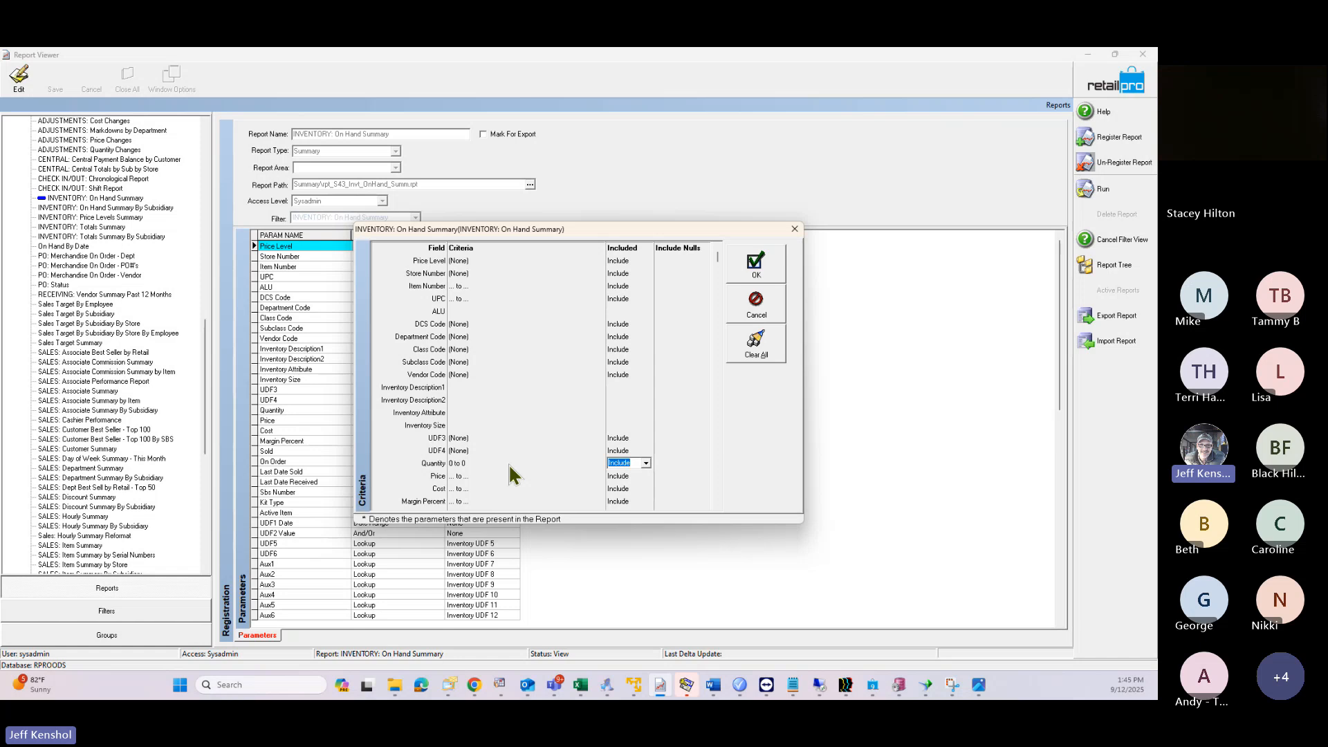
{"action": "key", "text": "e"}
{"action": "key", "text": "Return"}
{"action": "left_click", "coordinate": [756, 266]}
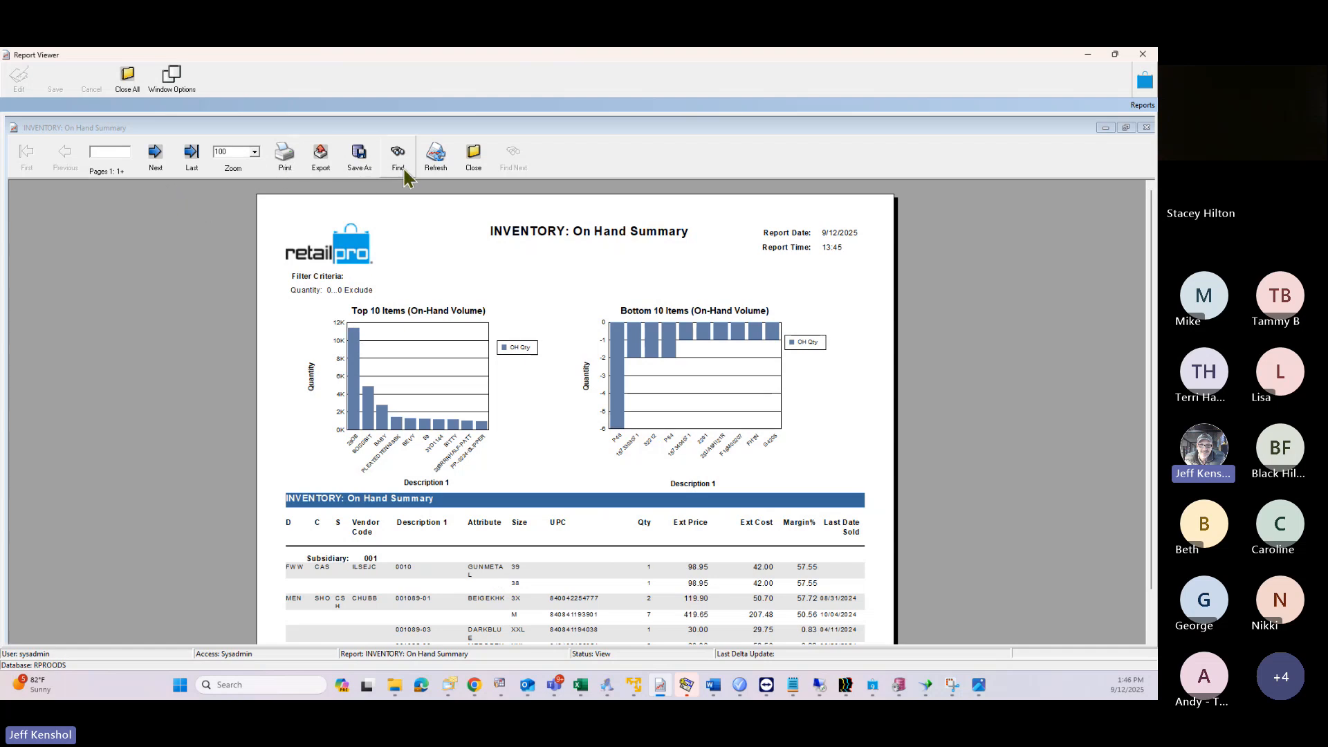
Step: Export all pages of the On Hand Summary report in Excel (Text Only) format
{"action": "left_click", "coordinate": [332, 170]}
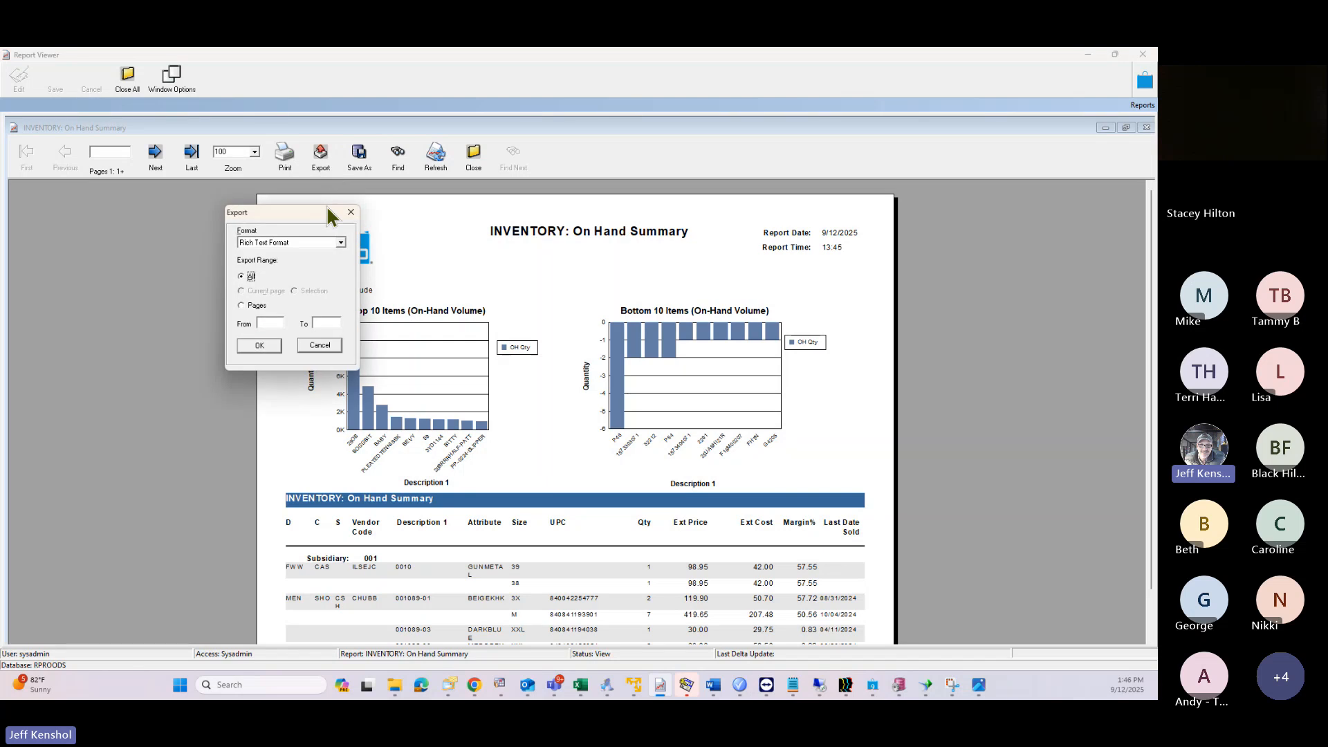
{"action": "left_click", "coordinate": [279, 242]}
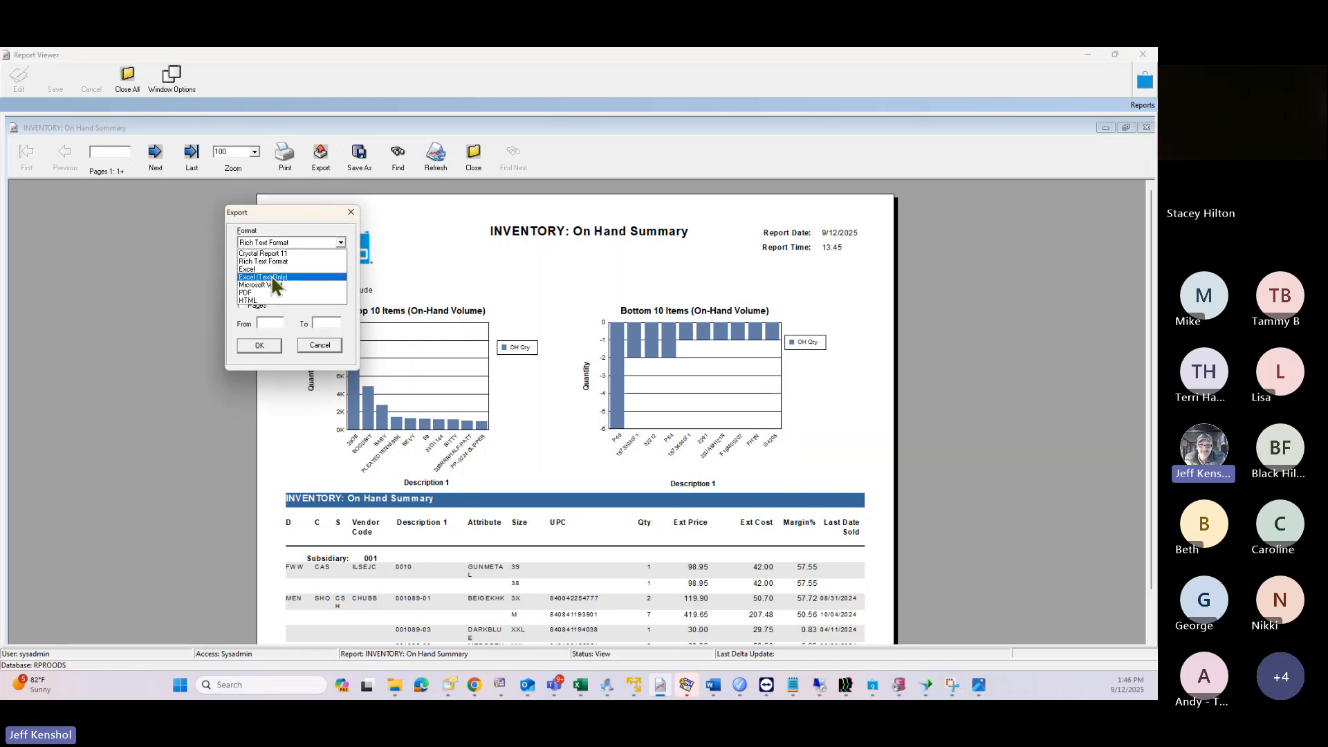
{"action": "left_click", "coordinate": [275, 277]}
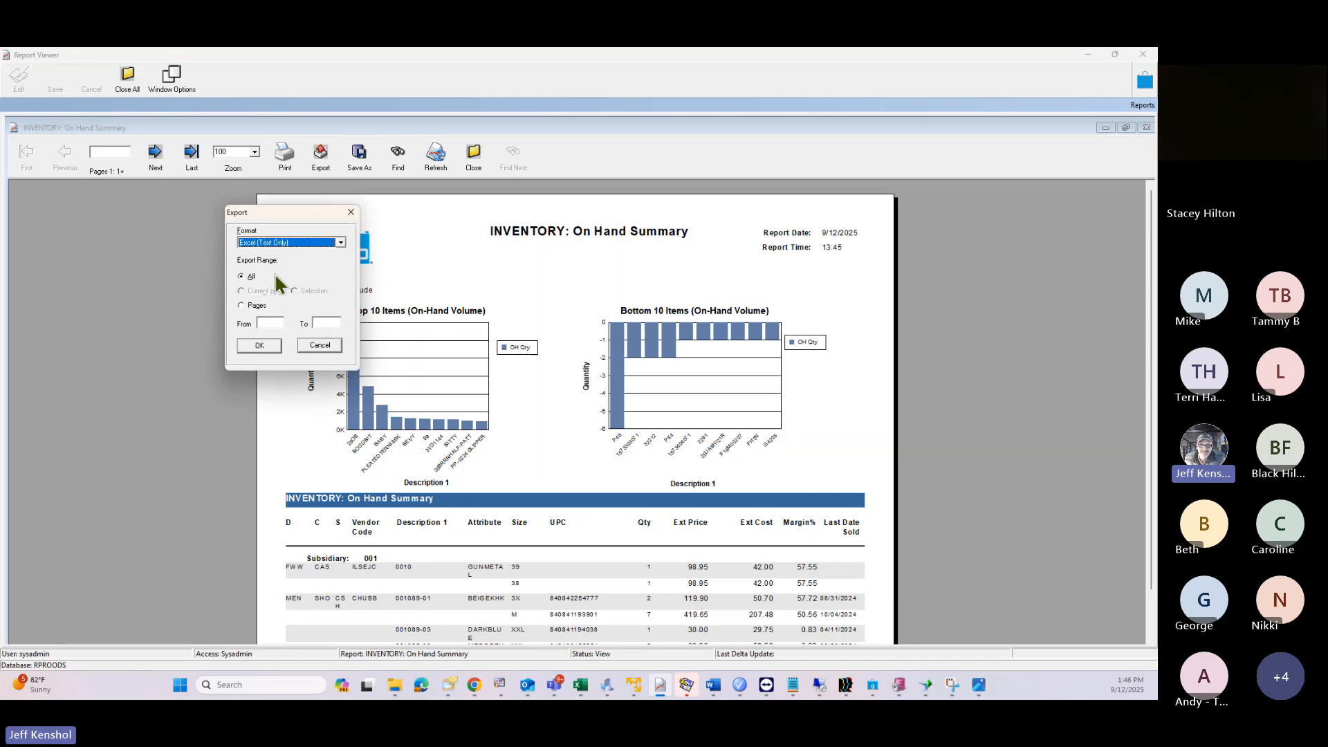
{"action": "left_click", "coordinate": [258, 346]}
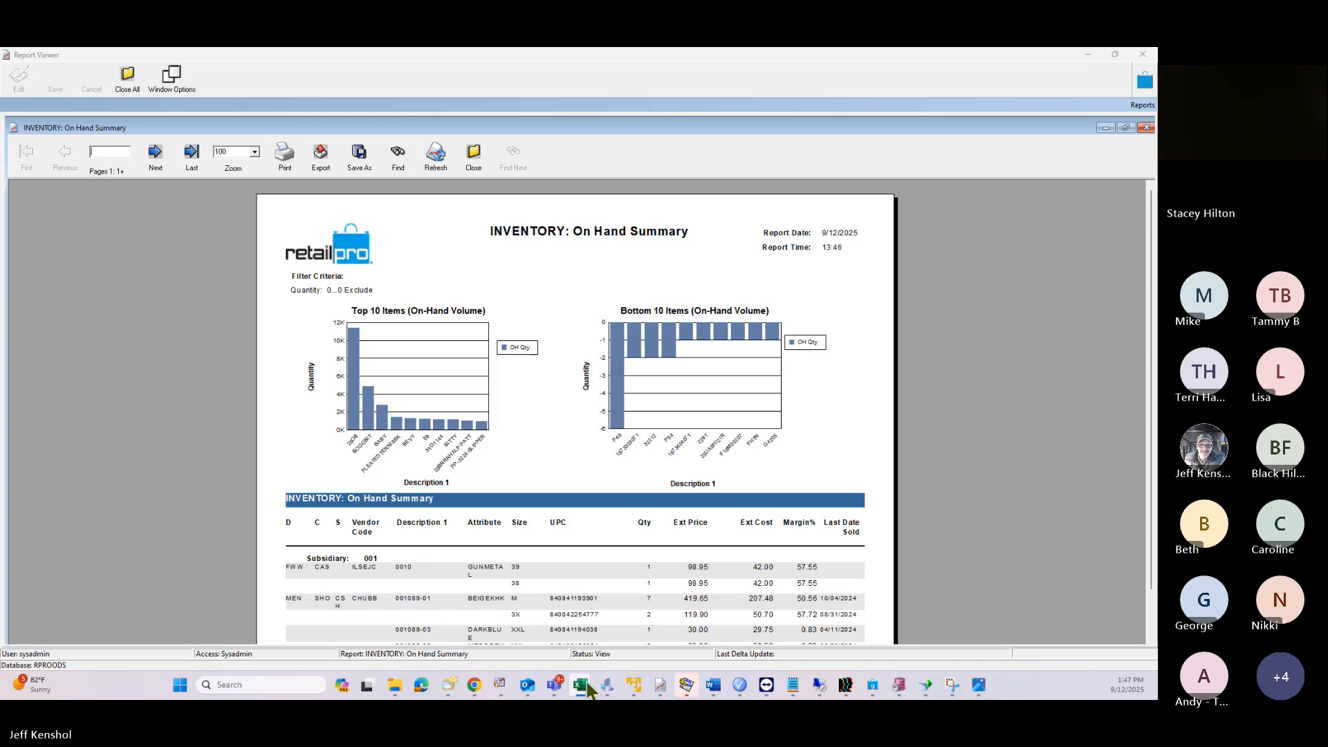
Step: Switch to the exported workbook in Excel and examine the inventory rows on Sheet1 down to the last row
{"action": "left_click", "coordinate": [581, 689]}
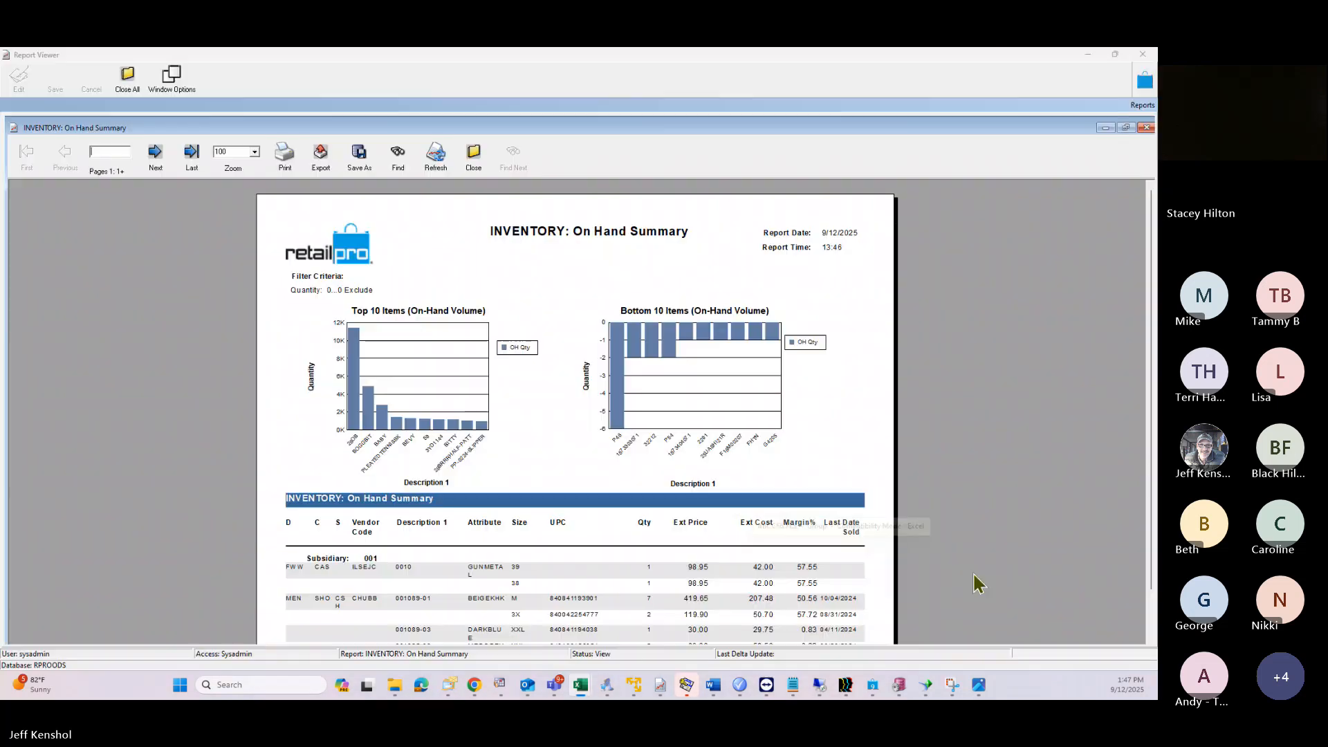
{"action": "left_click_drag", "start_coordinate": [1157, 197], "coordinate": [543, 161]}
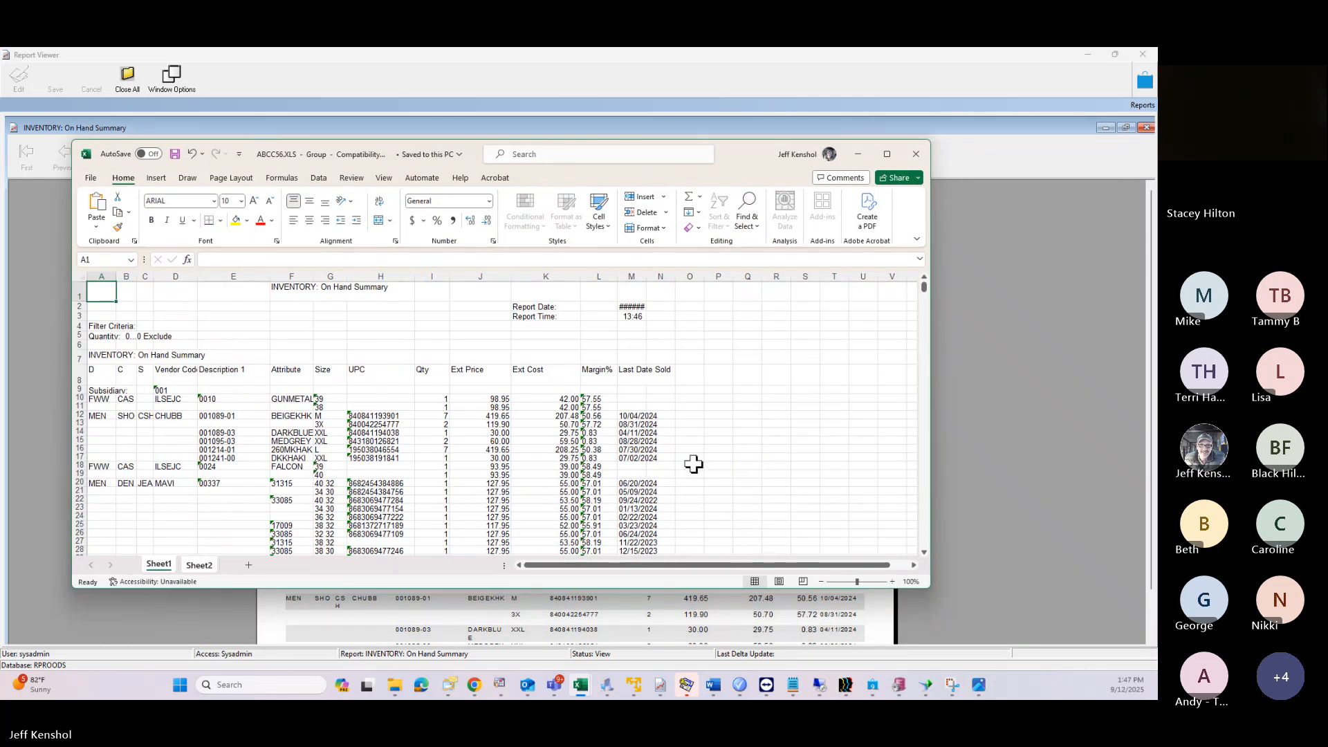
{"action": "scroll", "coordinate": [666, 466], "scroll_direction": "down", "scroll_amount": 5}
{"action": "scroll", "coordinate": [666, 465], "scroll_direction": "down", "scroll_amount": 20}
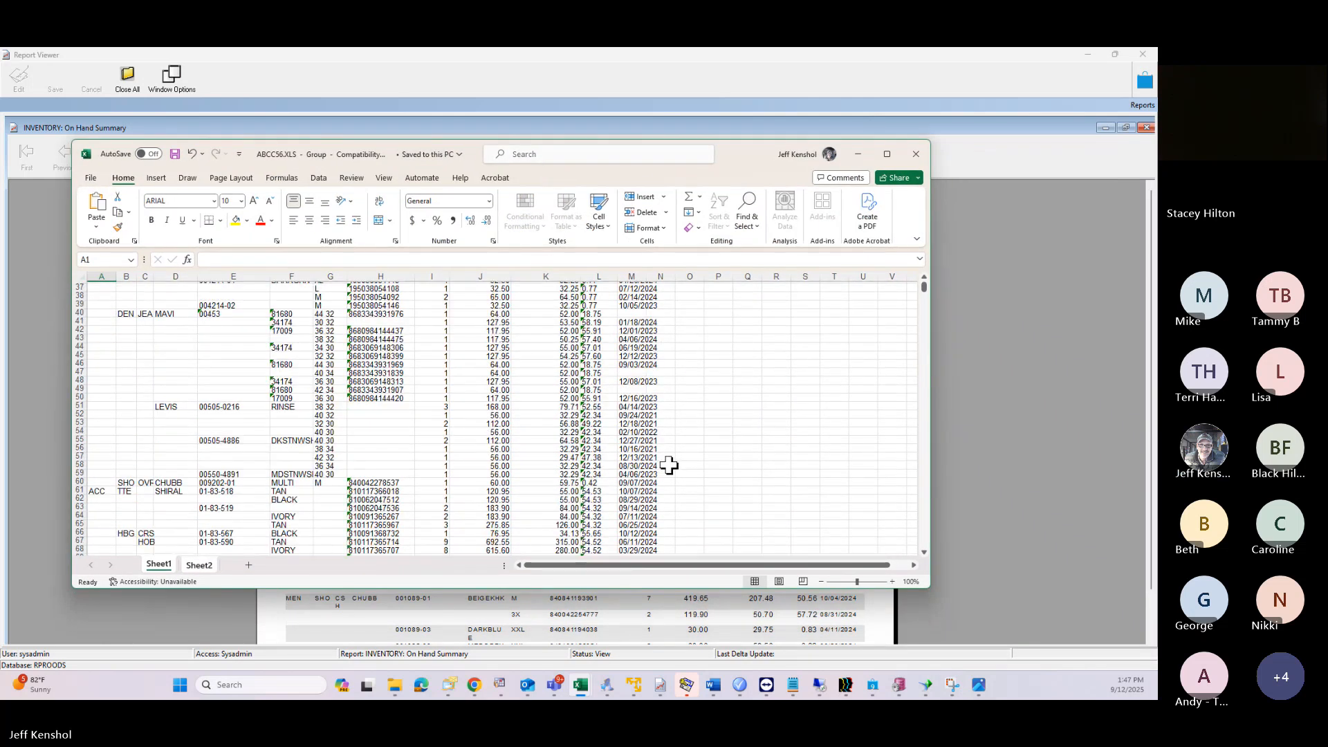
{"action": "scroll", "coordinate": [681, 460], "scroll_direction": "down", "scroll_amount": 16}
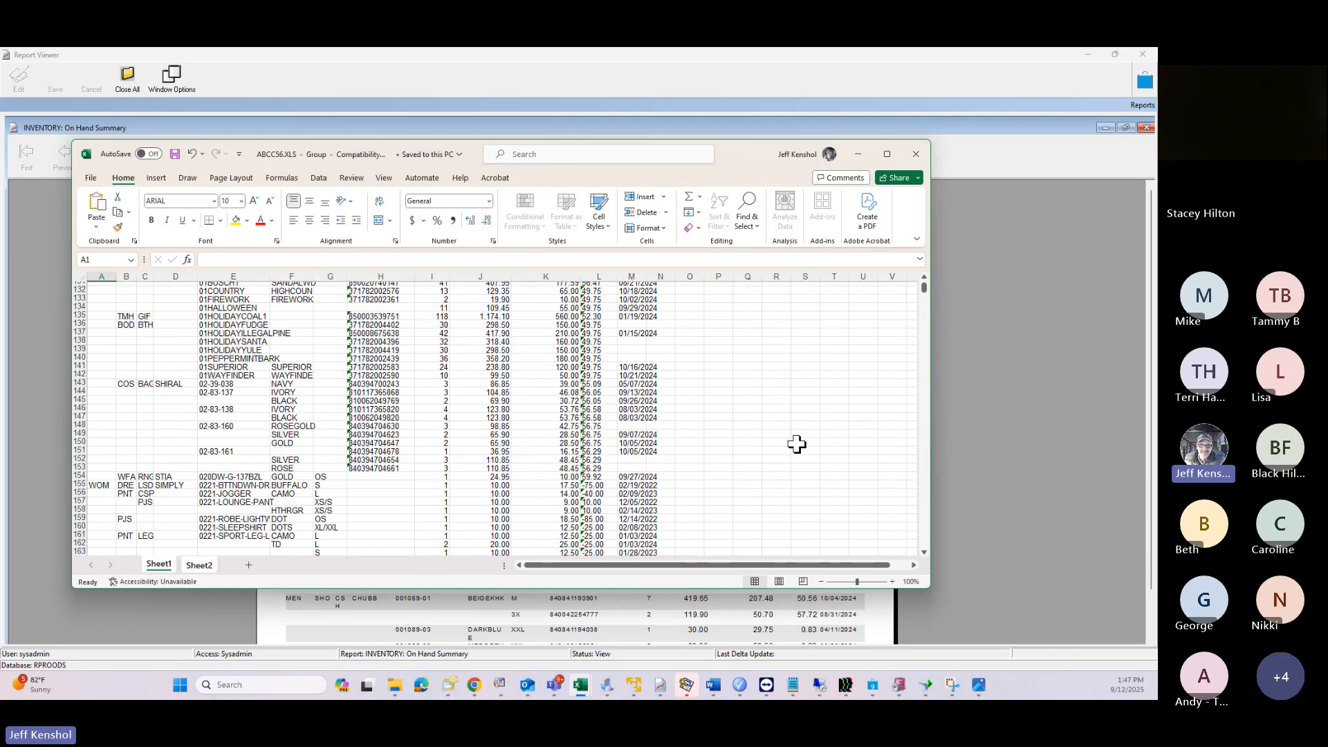
{"action": "left_click_drag", "start_coordinate": [925, 288], "coordinate": [915, 535]}
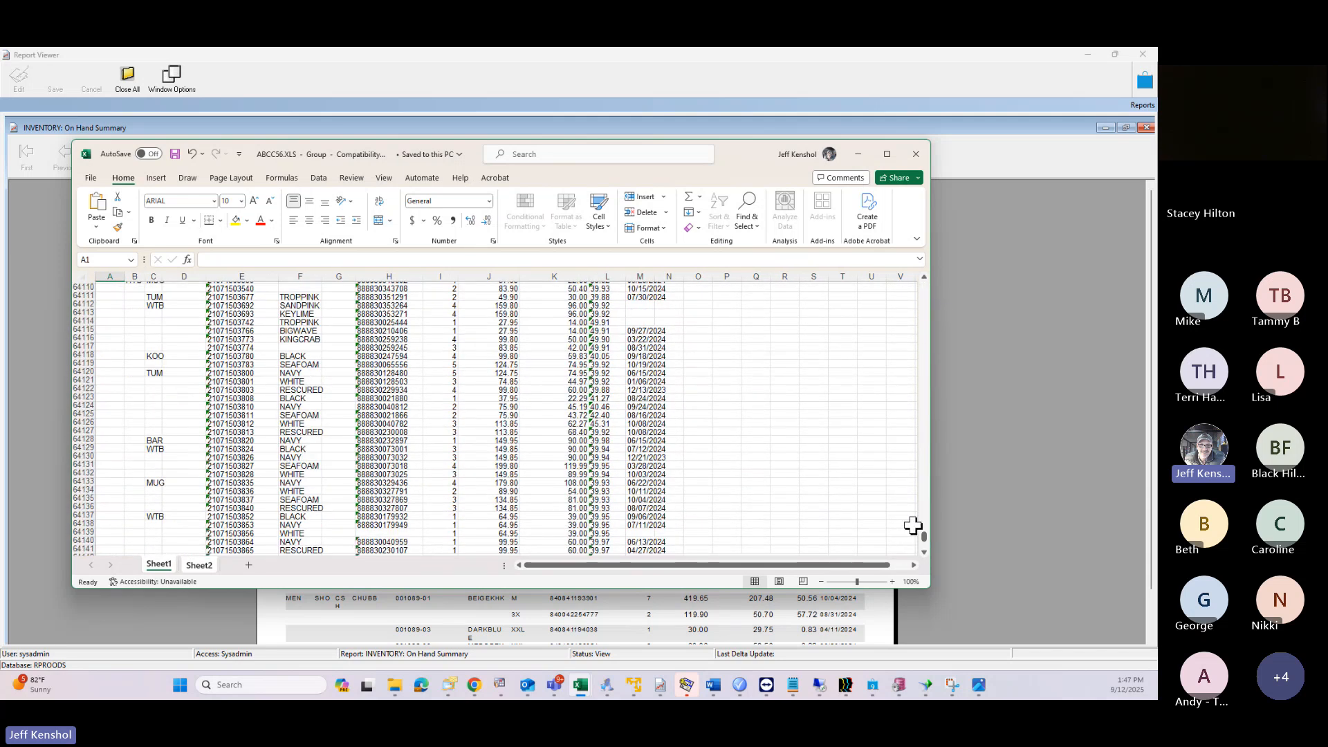
{"action": "left_click", "coordinate": [924, 552]}
{"action": "left_click", "coordinate": [923, 552]}
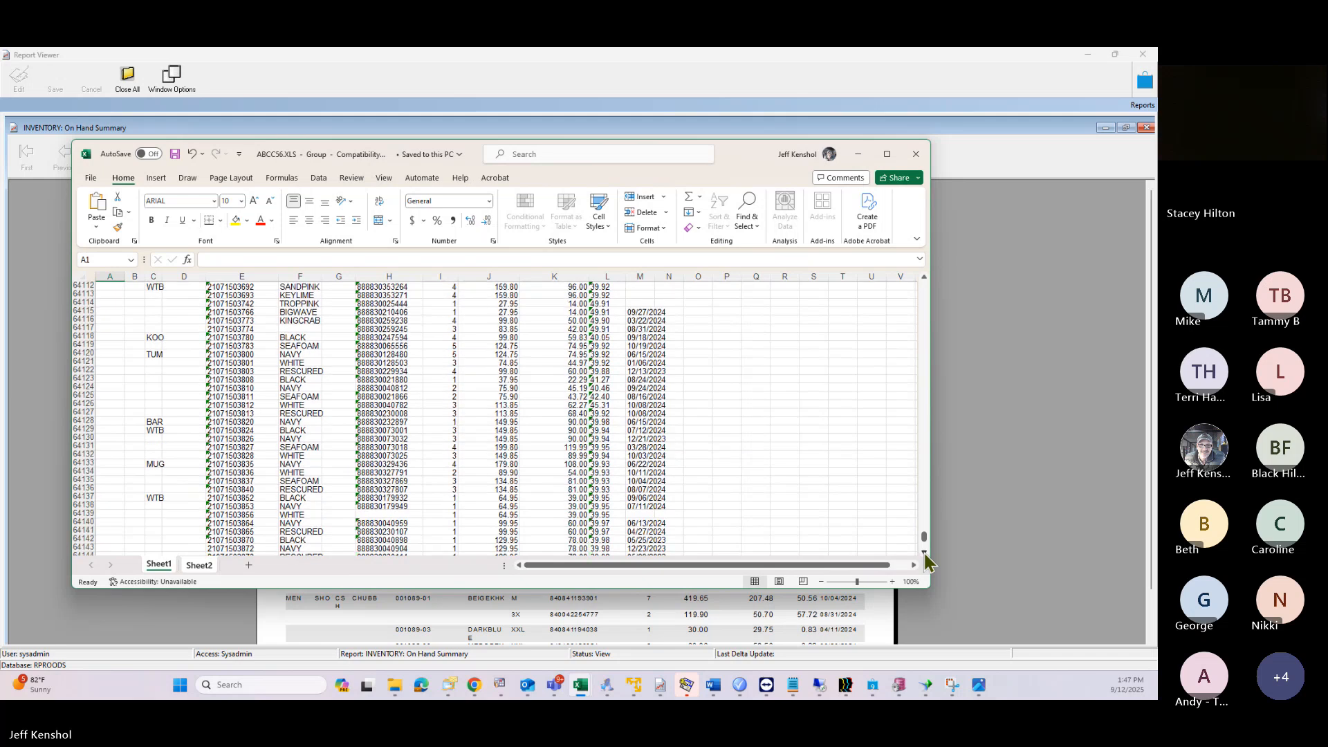
{"action": "left_click", "coordinate": [923, 552]}
{"action": "left_click", "coordinate": [924, 553]}
{"action": "left_click", "coordinate": [924, 552]}
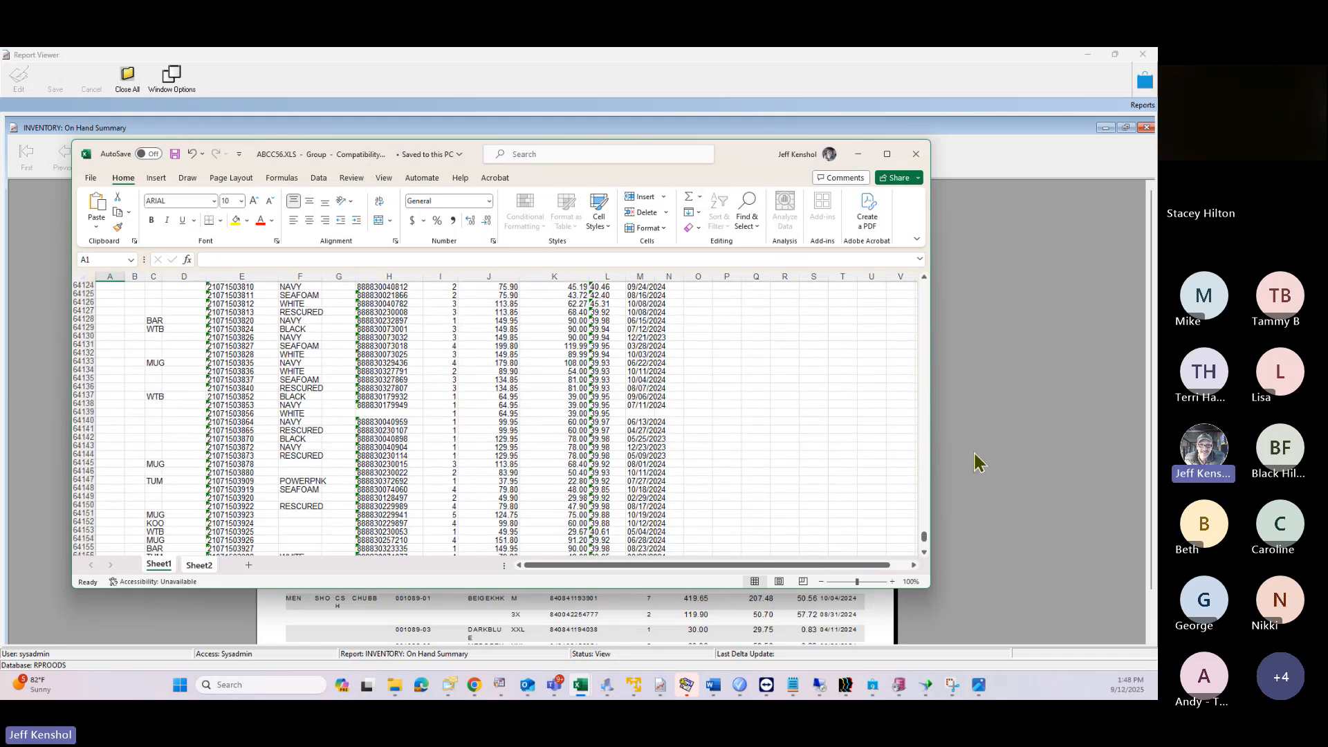
{"action": "left_click_drag", "start_coordinate": [924, 553], "coordinate": [925, 552]}
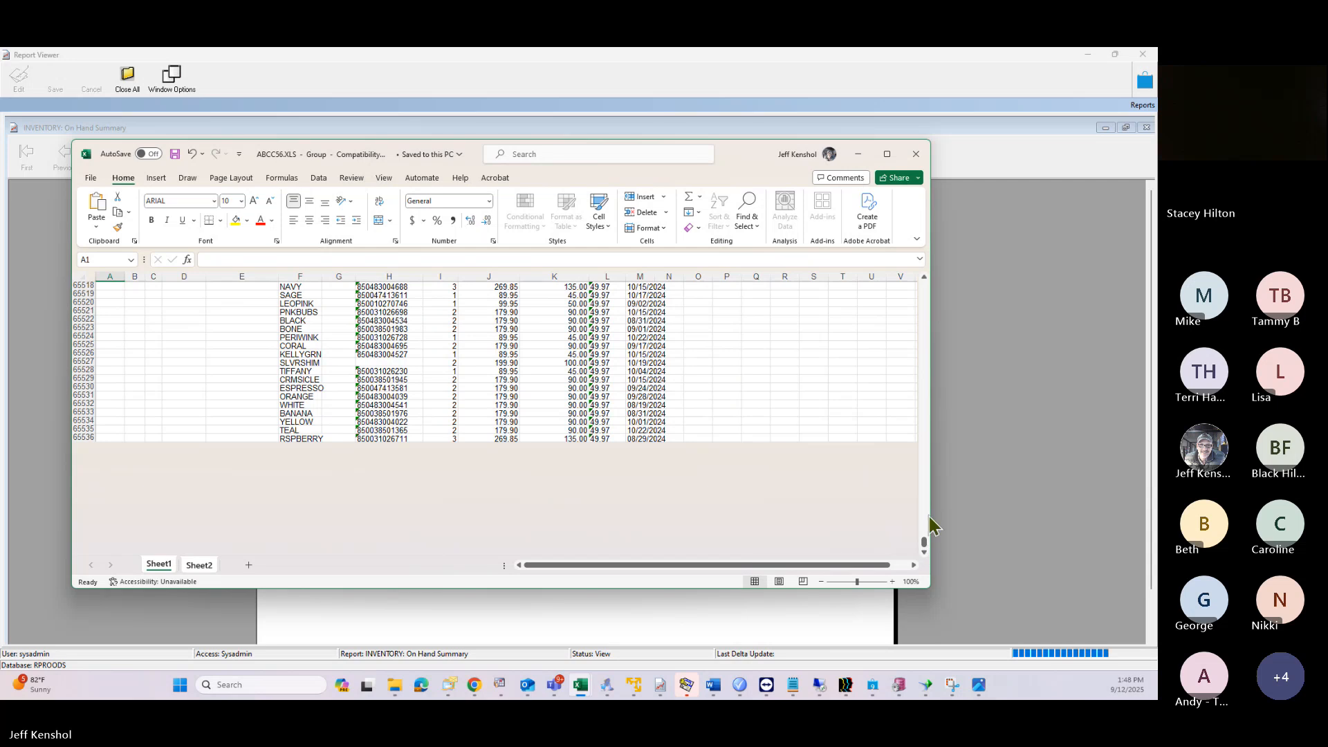
{"action": "scroll", "coordinate": [877, 387], "scroll_direction": "up", "scroll_amount": 15}
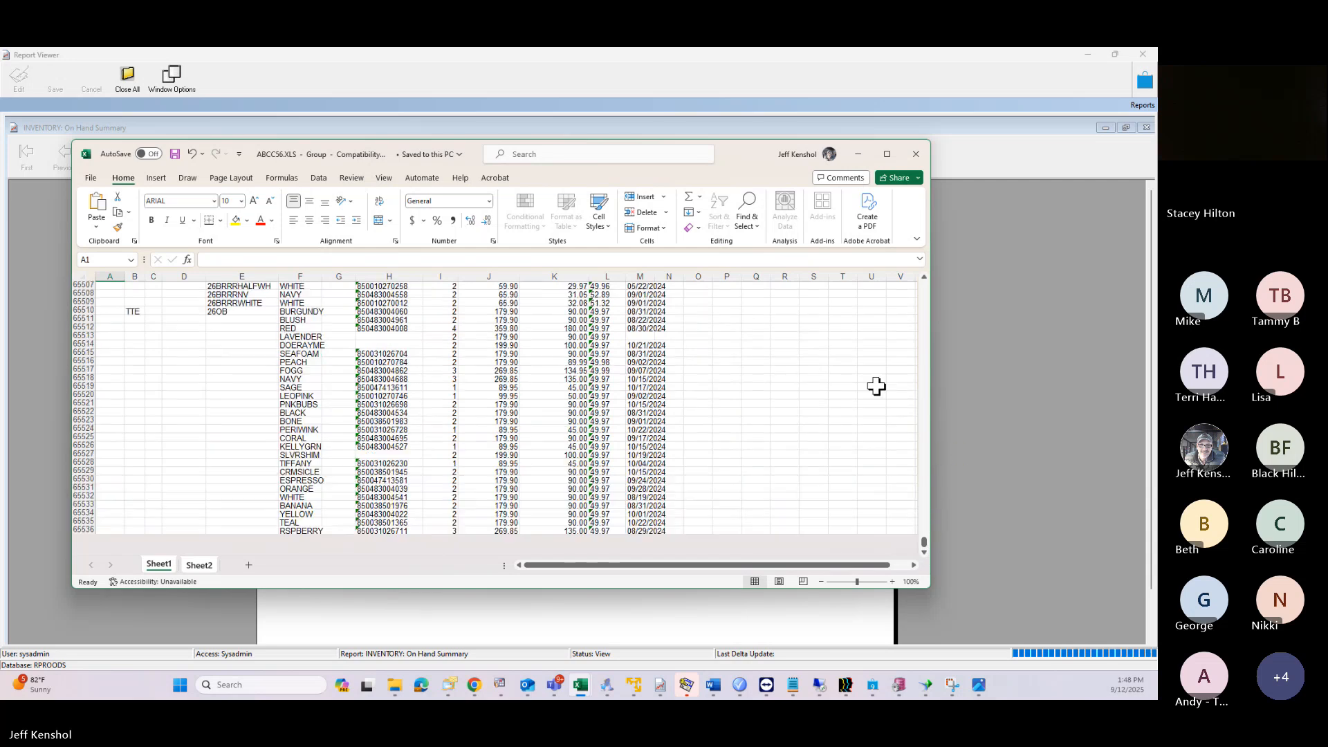
{"action": "scroll", "coordinate": [877, 386], "scroll_direction": "up", "scroll_amount": 20}
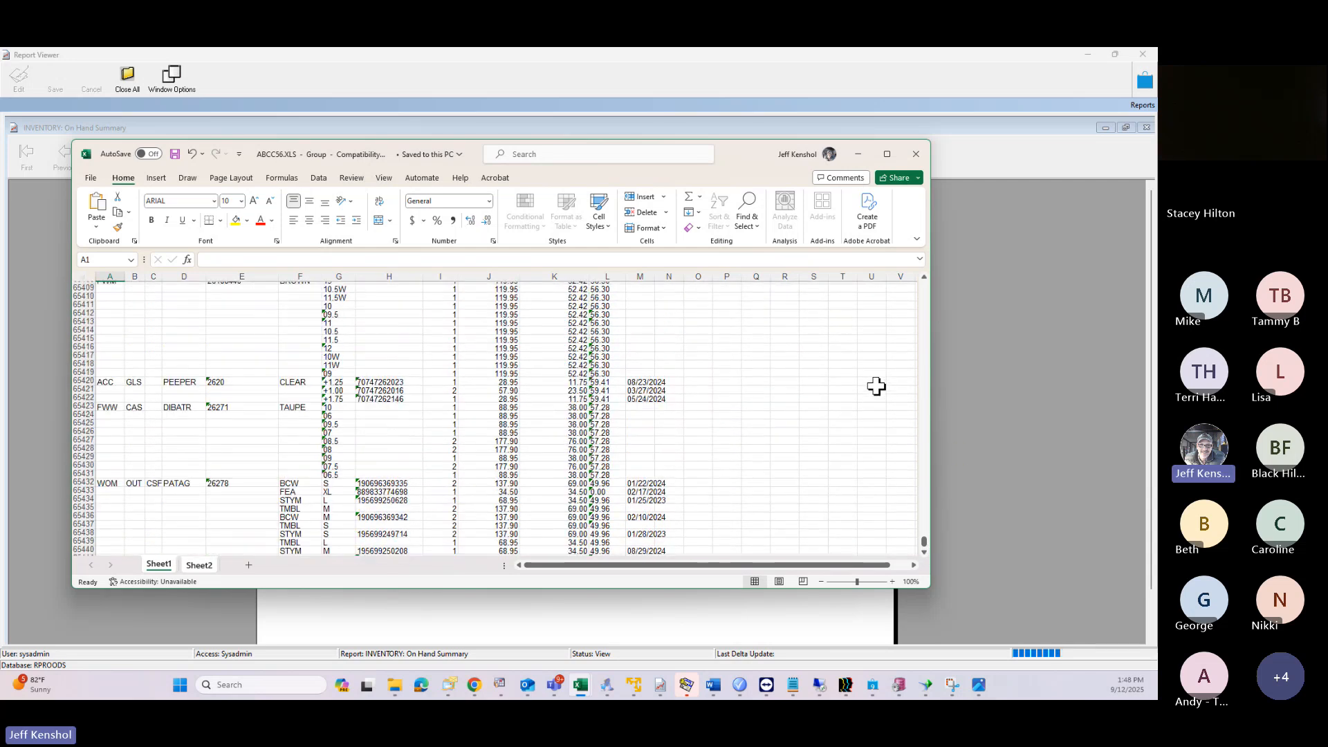
{"action": "left_click_drag", "start_coordinate": [736, 148], "coordinate": [1327, 133]}
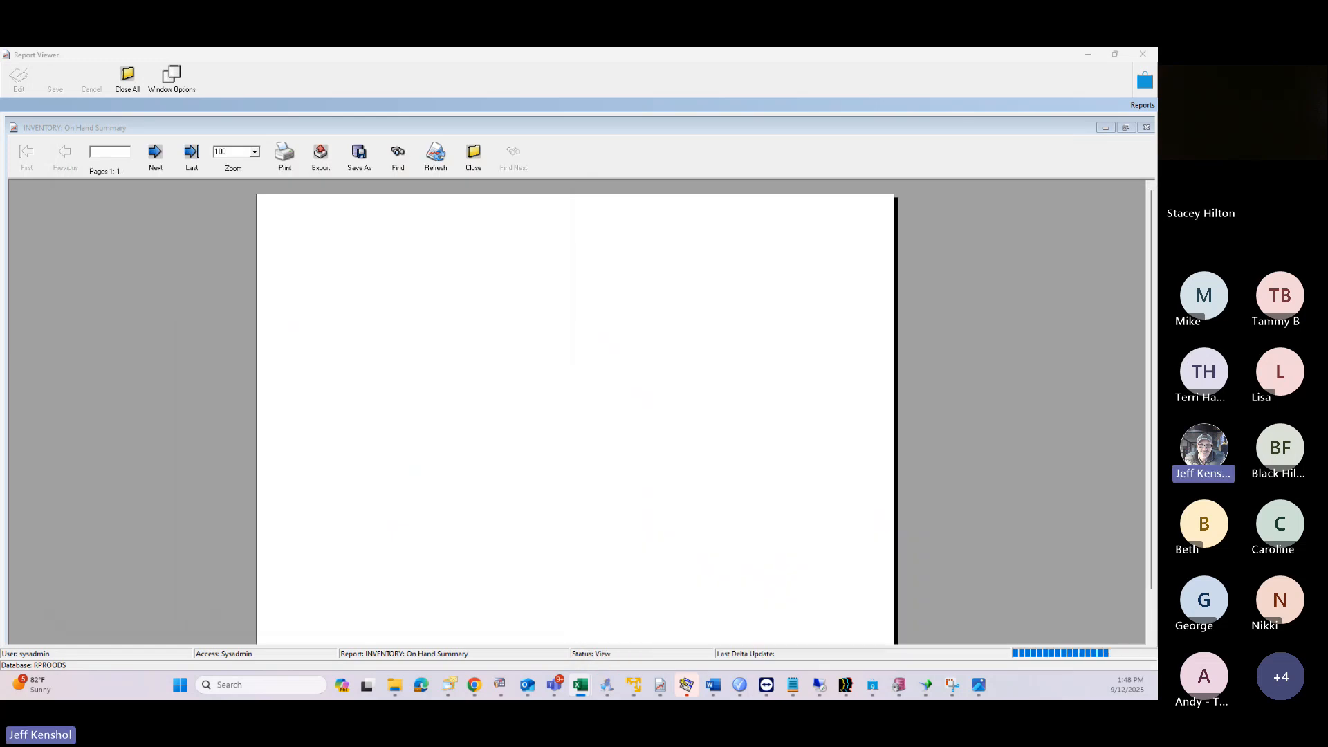
{"action": "left_click_drag", "start_coordinate": [1327, 249], "coordinate": [768, 175]}
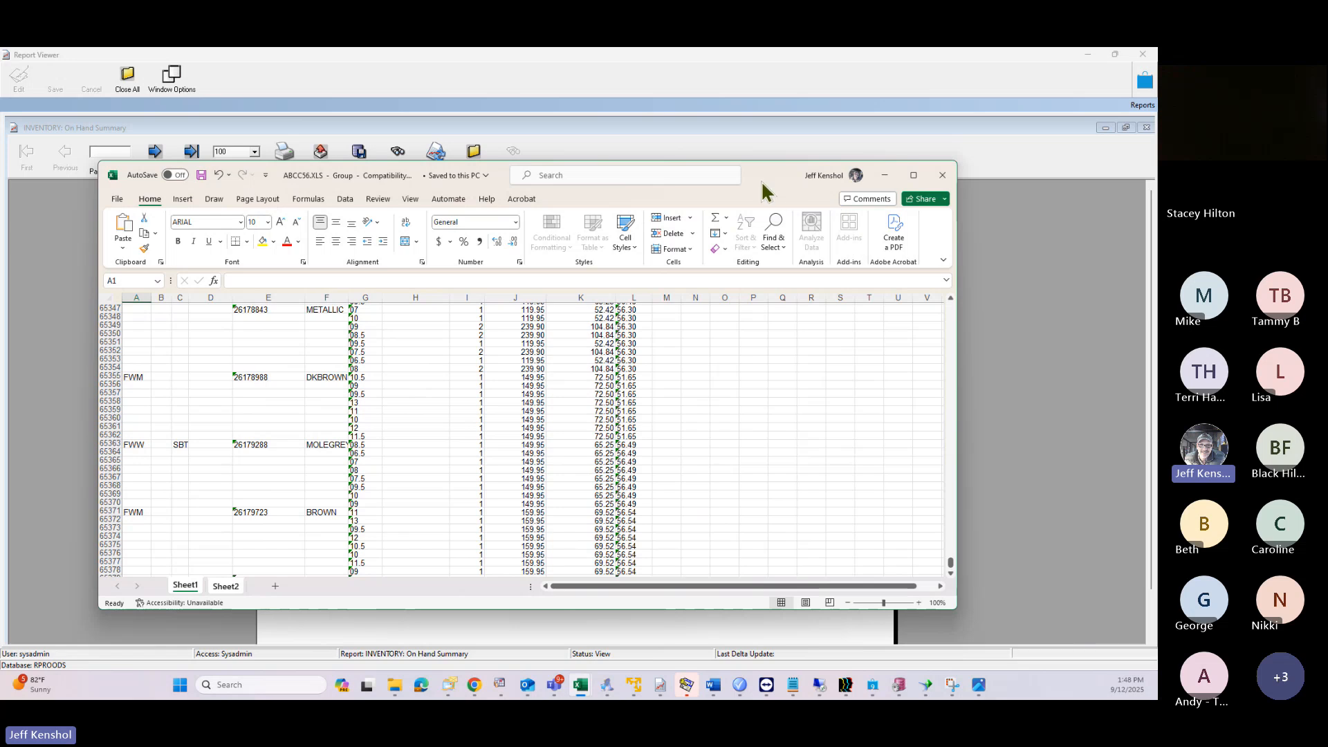
{"action": "left_click_drag", "start_coordinate": [762, 182], "coordinate": [894, 186]}
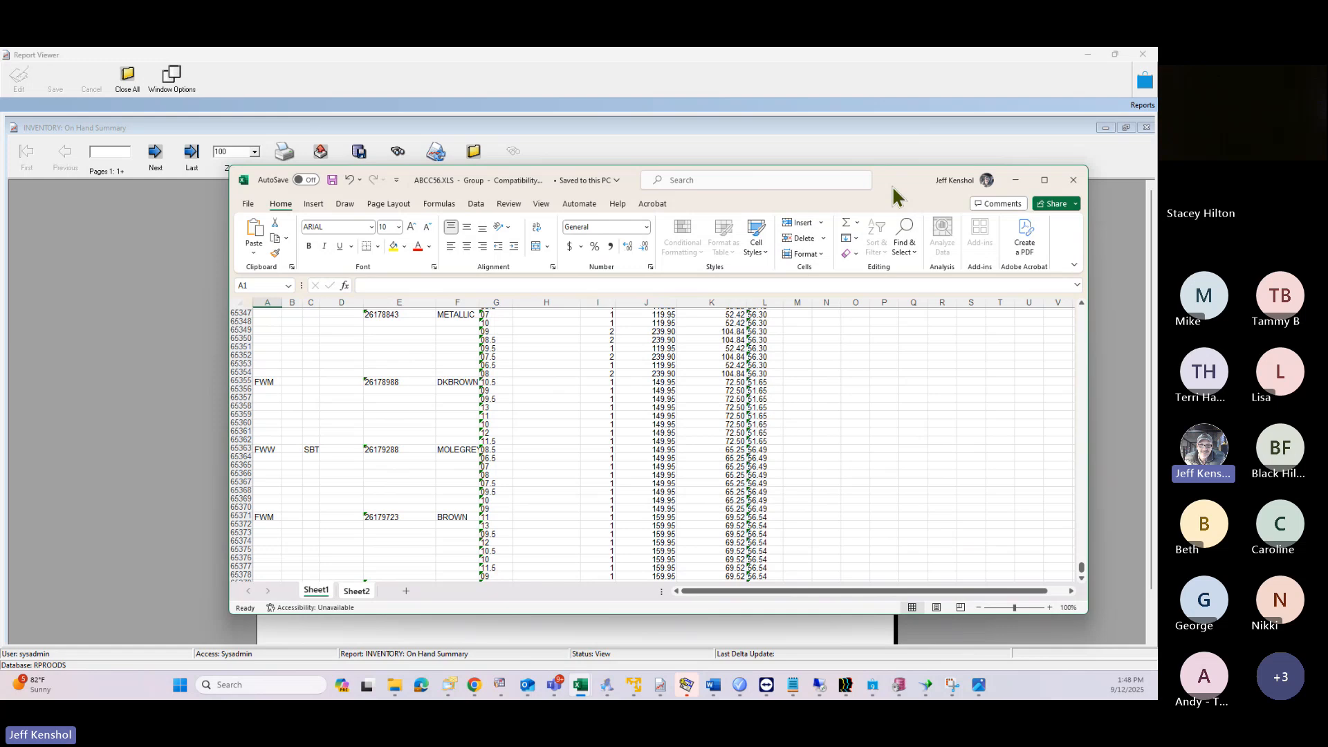
{"action": "left_click_drag", "start_coordinate": [892, 185], "coordinate": [1157, 185]}
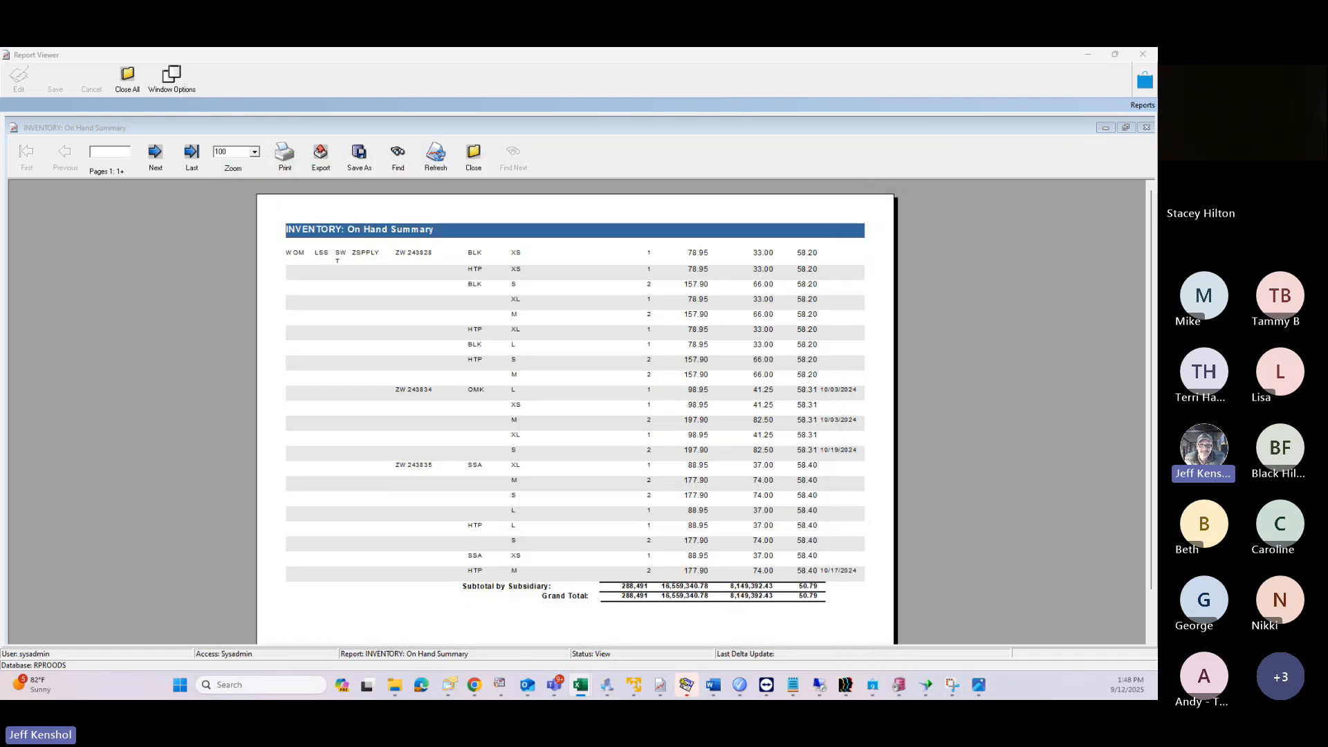
{"action": "mouse_move", "coordinate": [1157, 186]}
{"action": "left_mouse_down"}
{"action": "mouse_move", "coordinate": [1157, 197]}
{"action": "mouse_move", "coordinate": [1158, 173]}
{"action": "left_mouse_up"}
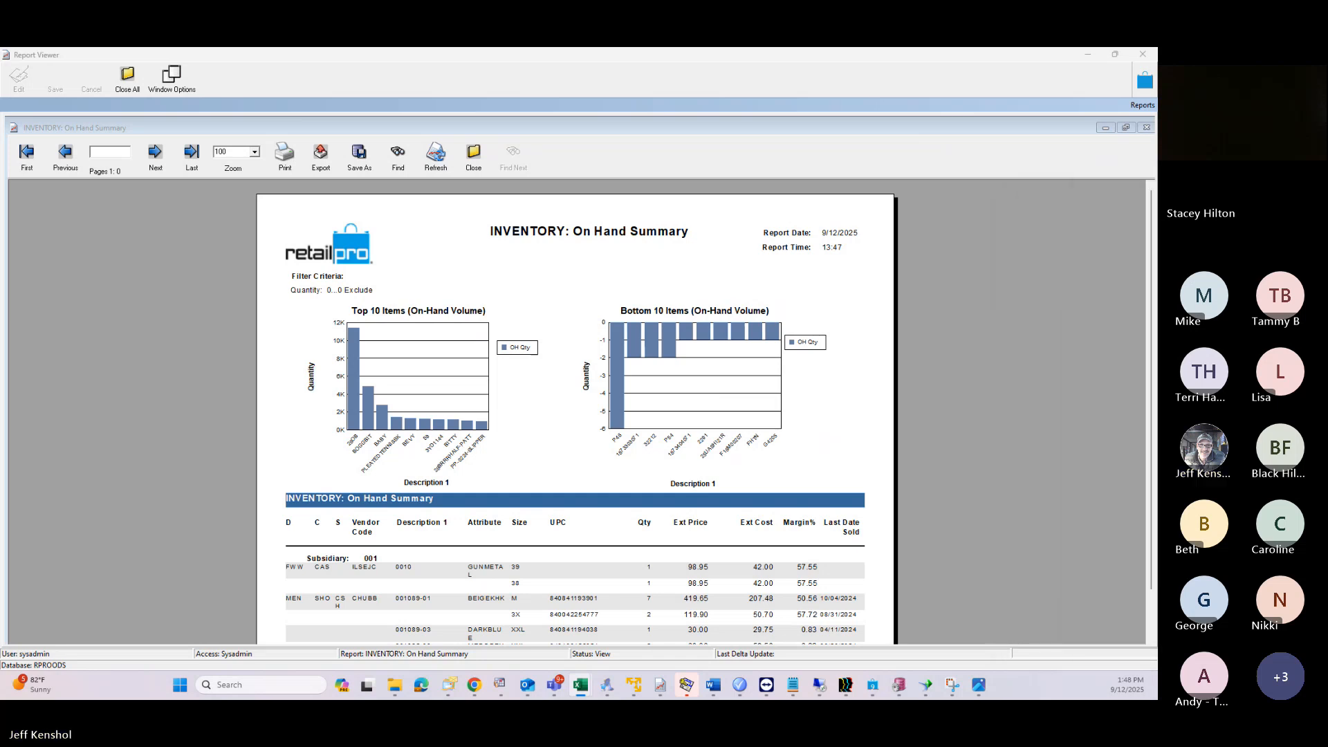
Step: Bring the workbook back into view, examine Sheet2 down to the Grand Total row, and move the workbook aside
{"action": "left_click_drag", "start_coordinate": [1157, 173], "coordinate": [771, 147]}
{"action": "scroll", "coordinate": [407, 511], "scroll_direction": "down", "scroll_amount": 6}
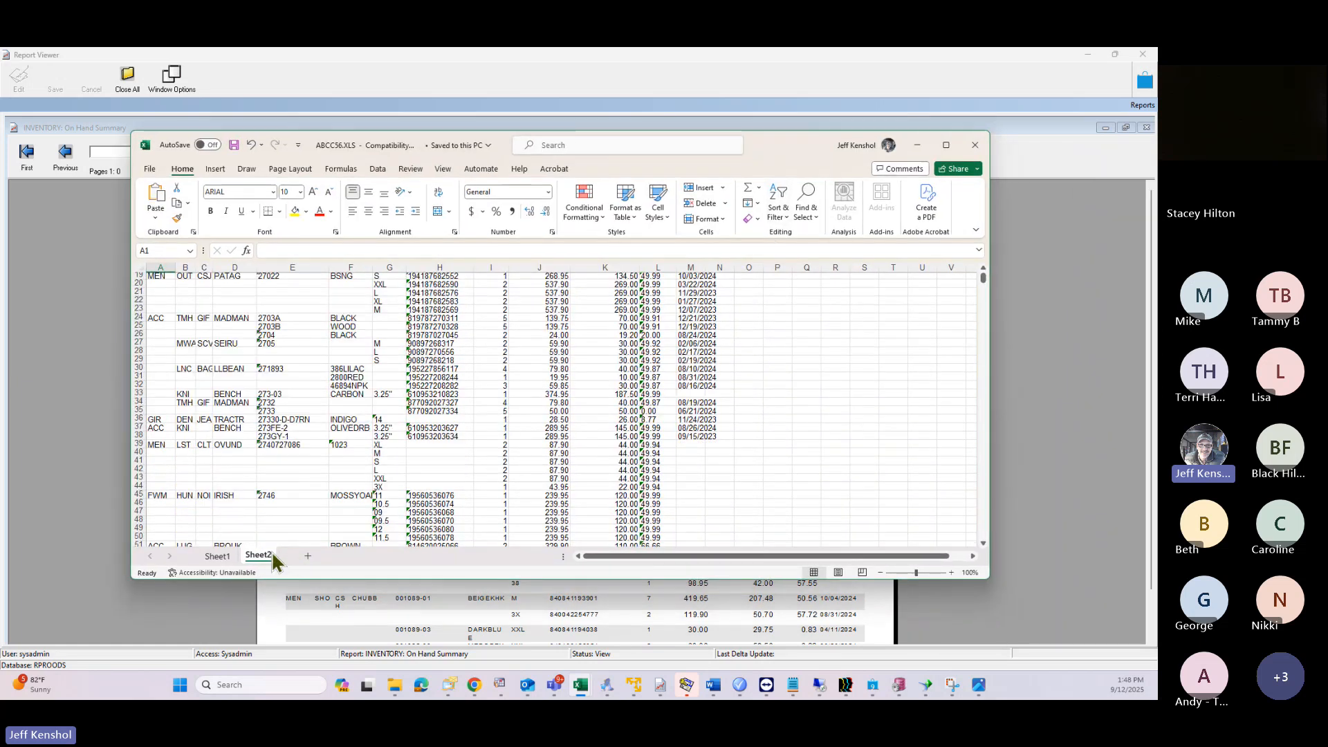
{"action": "left_click_drag", "start_coordinate": [982, 281], "coordinate": [964, 555]}
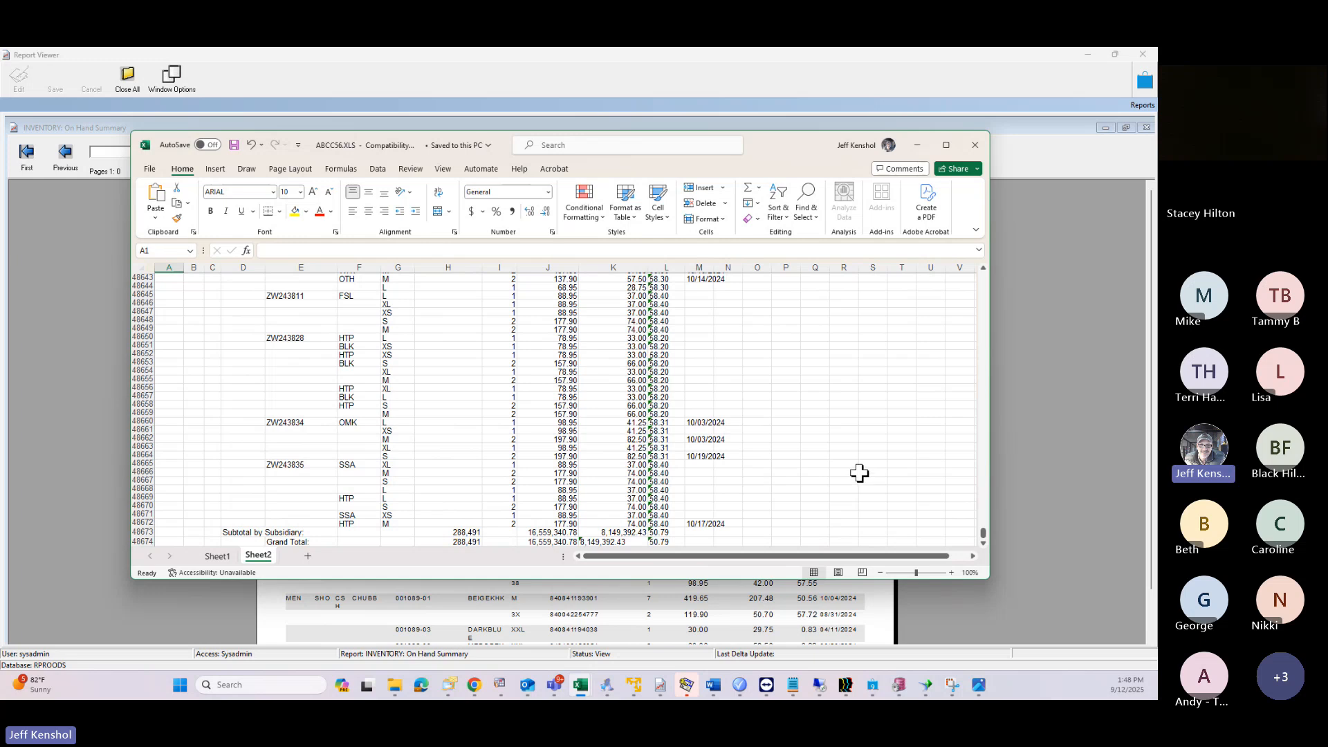
{"action": "scroll", "coordinate": [821, 473], "scroll_direction": "down", "scroll_amount": 1}
{"action": "scroll", "coordinate": [821, 473], "scroll_direction": "up", "scroll_amount": 1}
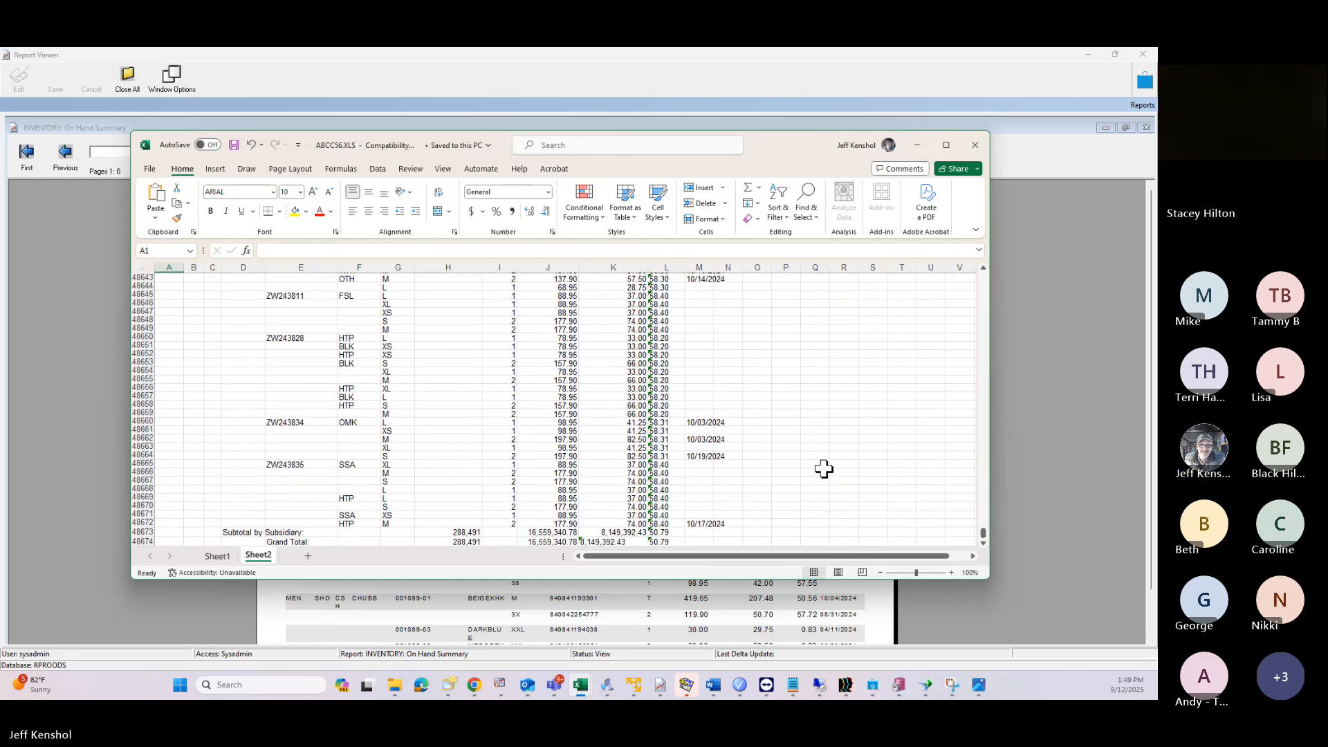
{"action": "left_click_drag", "start_coordinate": [775, 152], "coordinate": [1327, 148]}
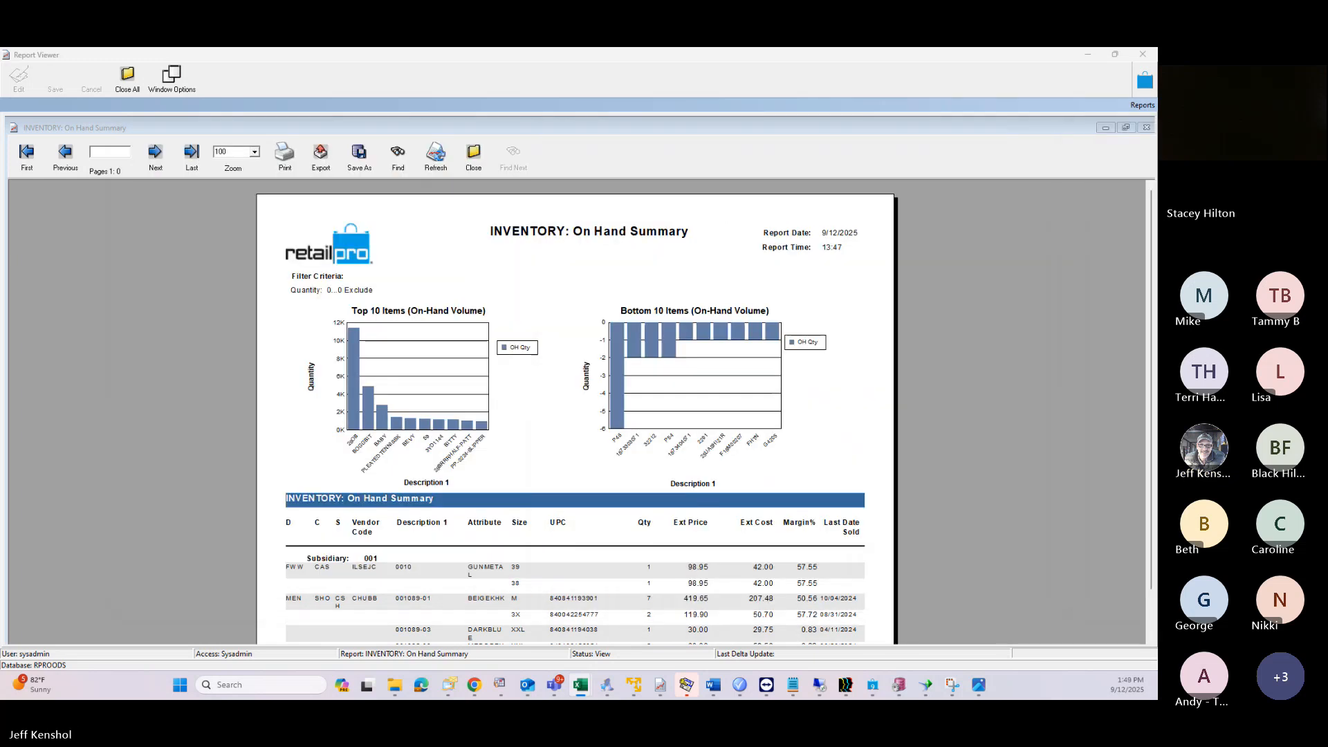
Step: Restore the On Hand Summary report to a smaller window, reposition it, and close the report
{"action": "left_click", "coordinate": [1127, 127]}
{"action": "left_click_drag", "start_coordinate": [1092, 127], "coordinate": [530, 140]}
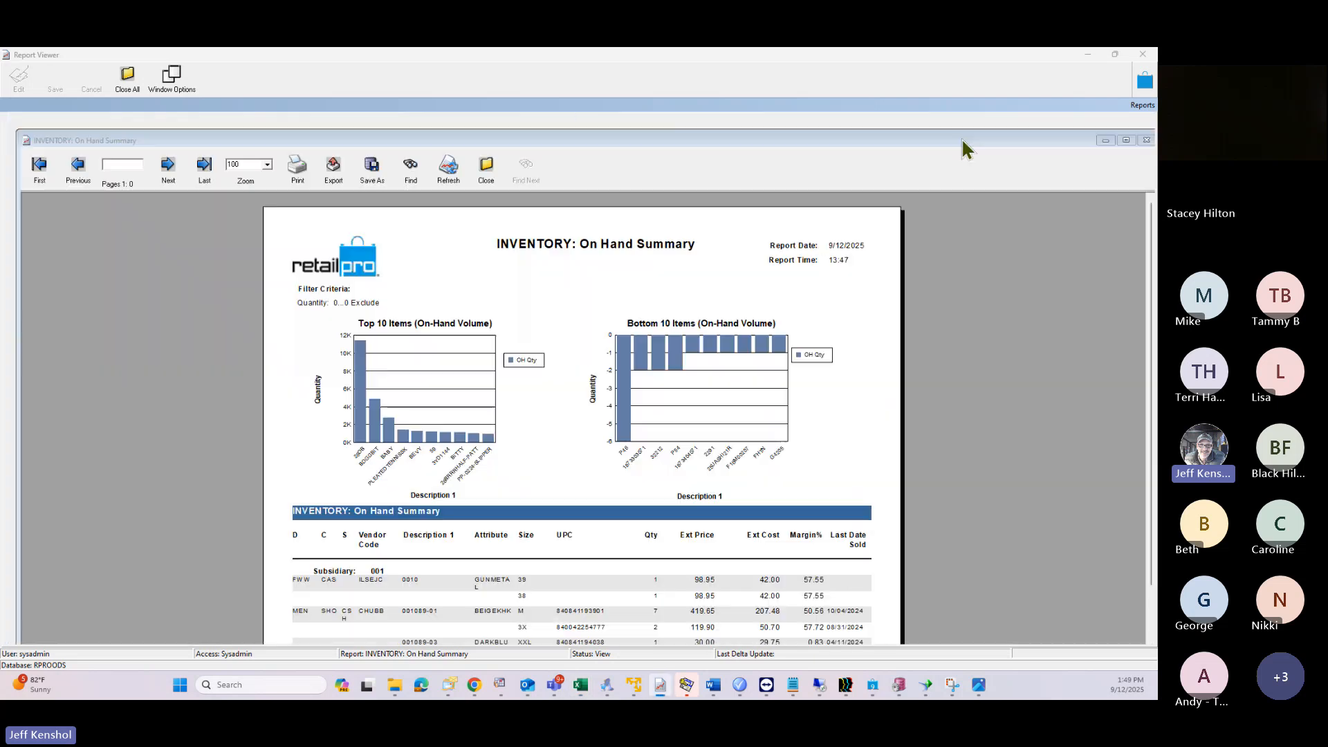
{"action": "left_click", "coordinate": [1147, 140]}
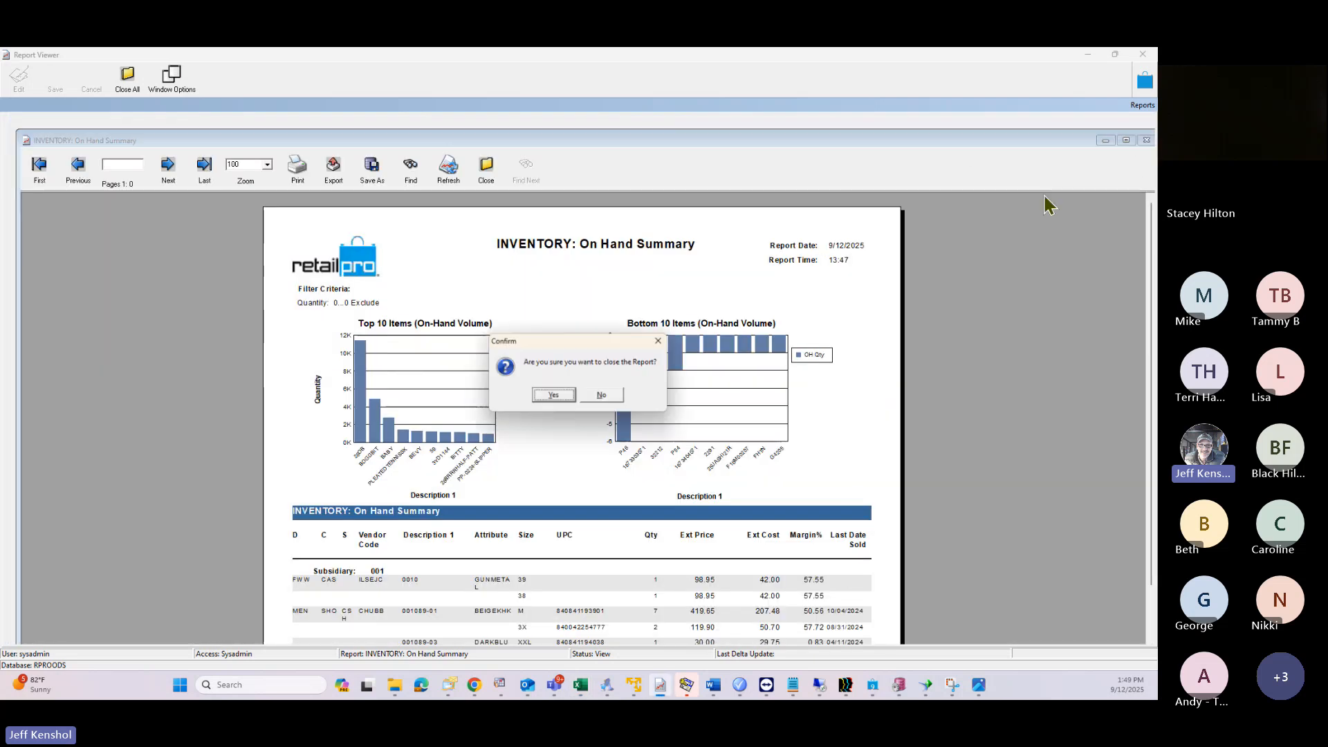
{"action": "left_click", "coordinate": [559, 397]}
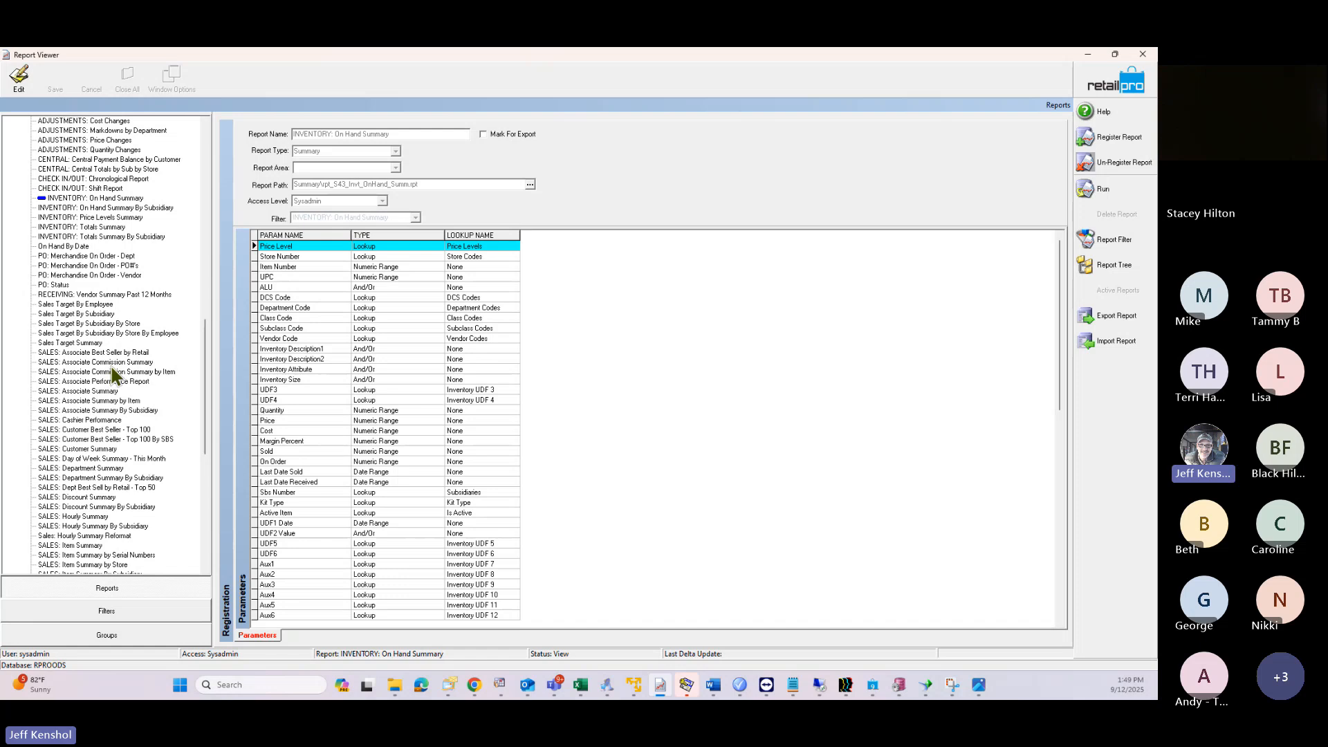
Step: Collapse and reopen the Summary category in the report tree and look through its inventory, purchase order and sales reports
{"action": "scroll", "coordinate": [114, 374], "scroll_direction": "up", "scroll_amount": 5}
{"action": "scroll", "coordinate": [65, 287], "scroll_direction": "up", "scroll_amount": 3}
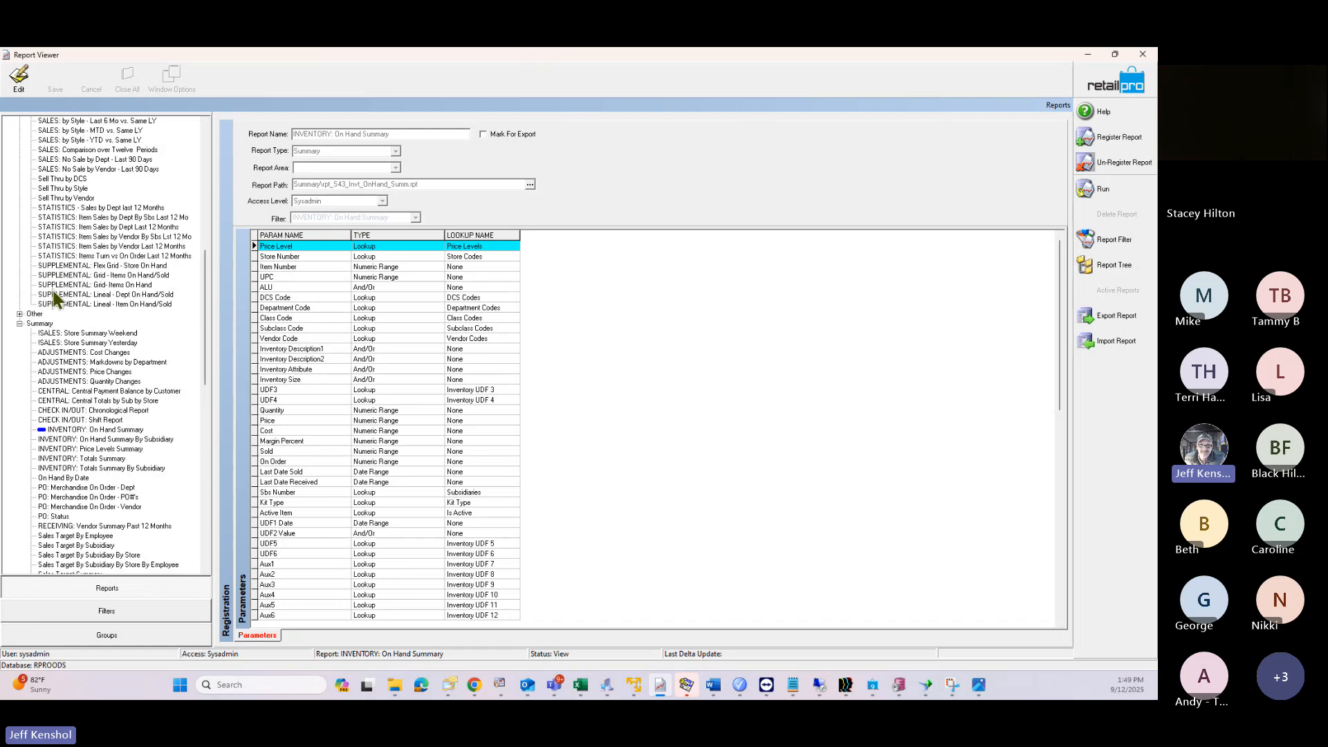
{"action": "left_click", "coordinate": [19, 323]}
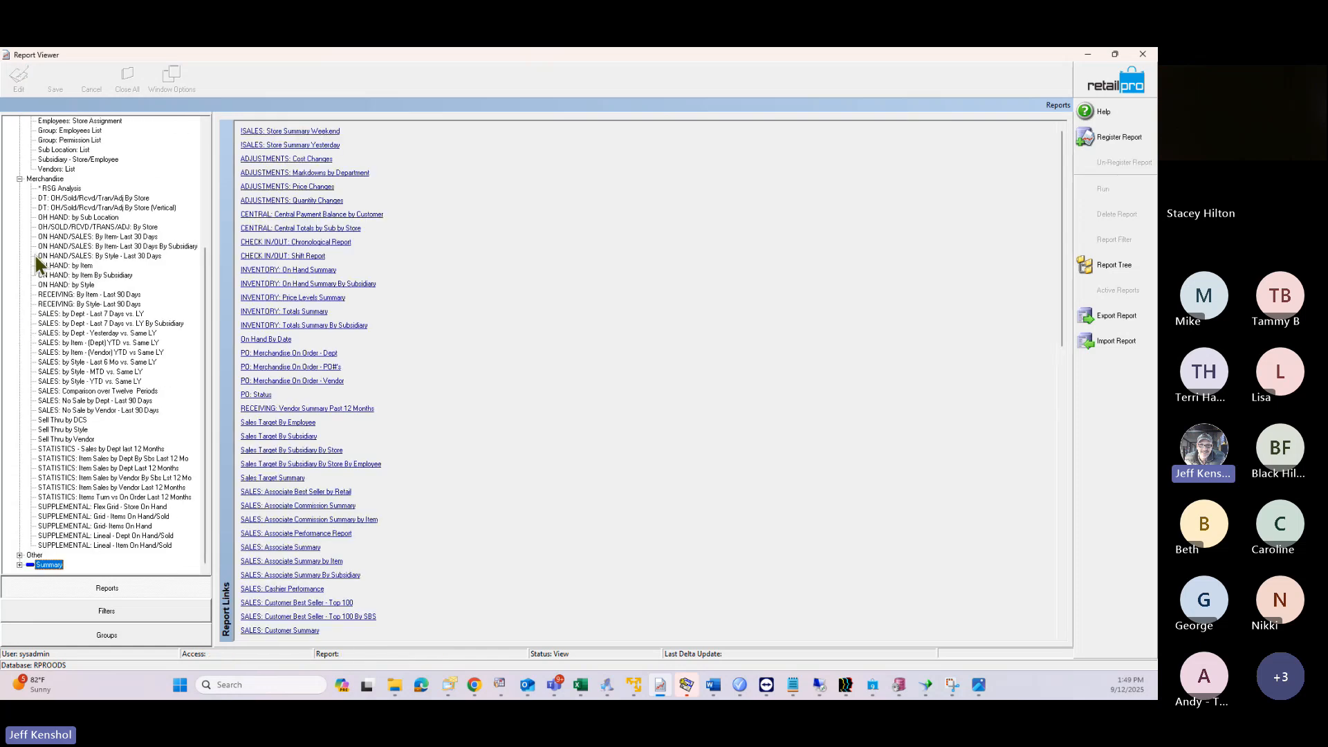
{"action": "left_click", "coordinate": [19, 564]}
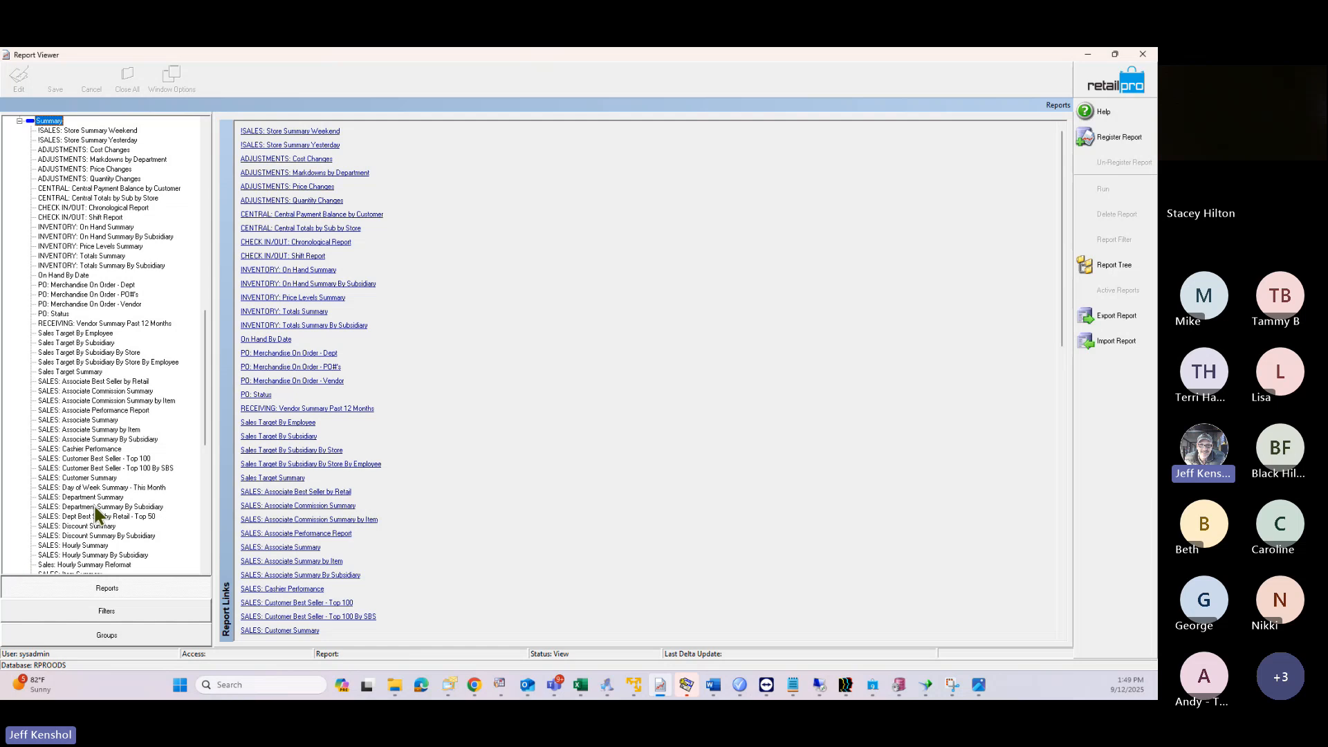
{"action": "scroll", "coordinate": [107, 450], "scroll_direction": "down", "scroll_amount": 4}
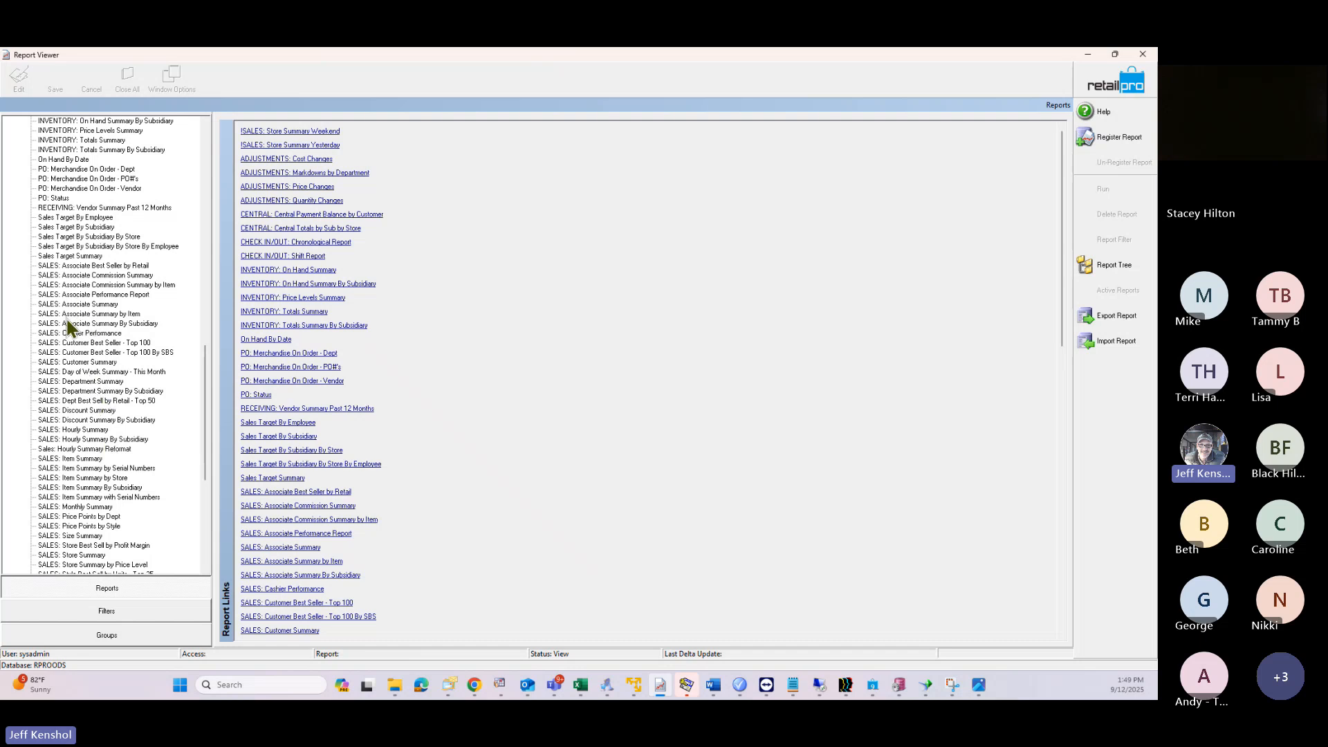
{"action": "scroll", "coordinate": [67, 325], "scroll_direction": "up", "scroll_amount": 2}
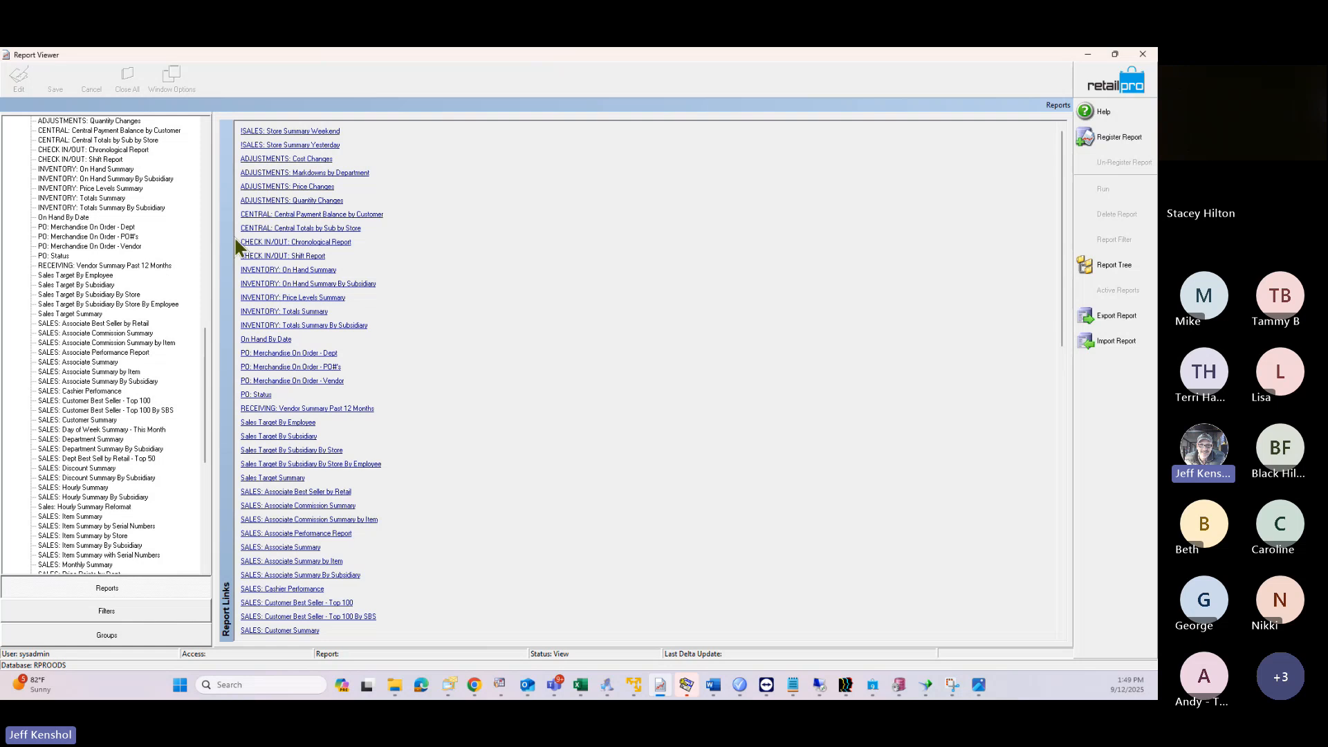
Step: Examine the parameters of Summary reports covering sales targets, receiving, associate performance and commission, and the Customer Best Seller - Top 100
{"action": "left_click", "coordinate": [53, 325]}
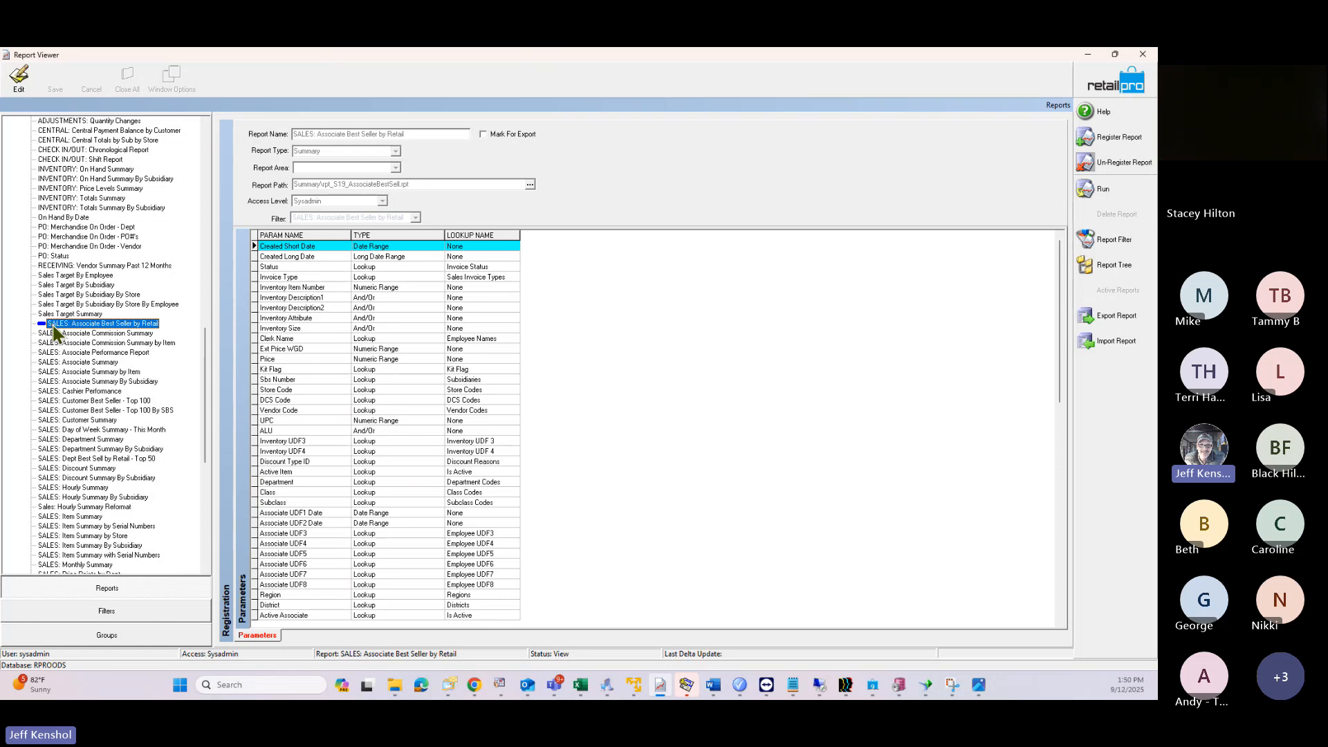
{"action": "left_click", "coordinate": [57, 199]}
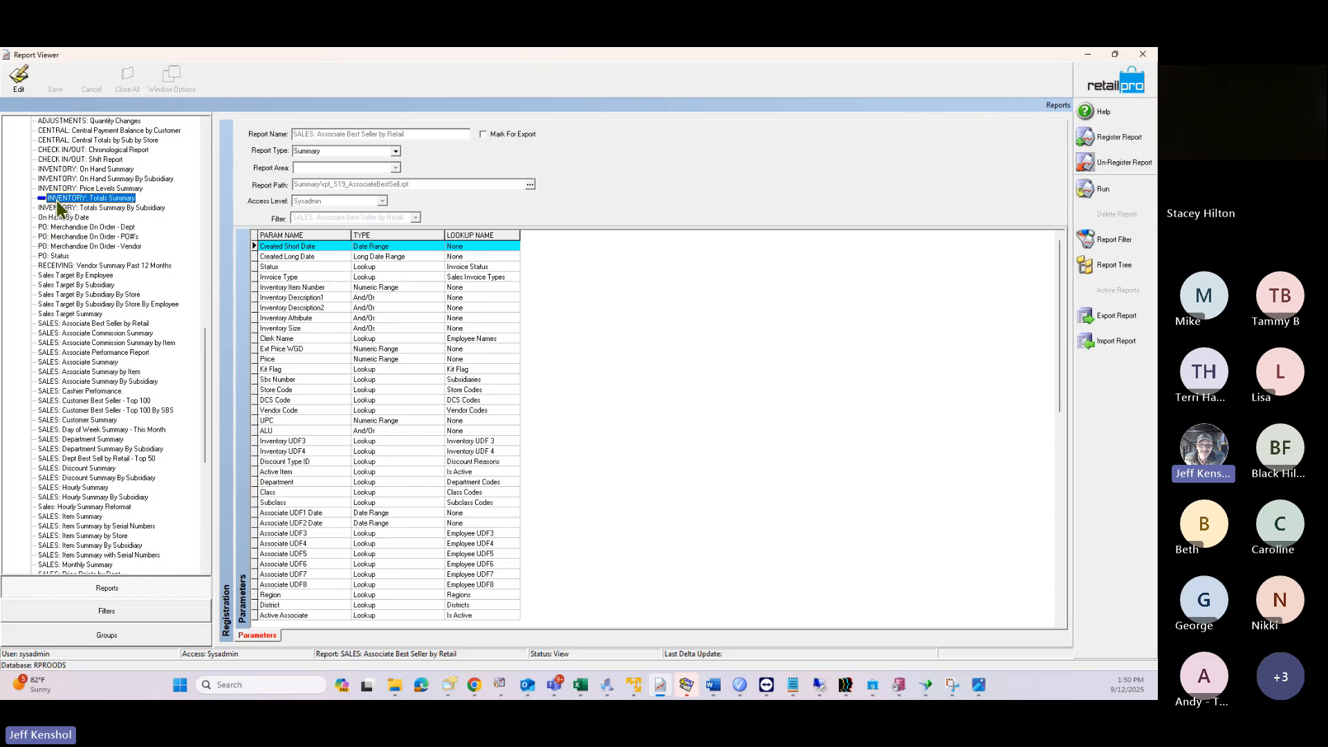
{"action": "left_click", "coordinate": [50, 237]}
{"action": "left_click", "coordinate": [48, 305]}
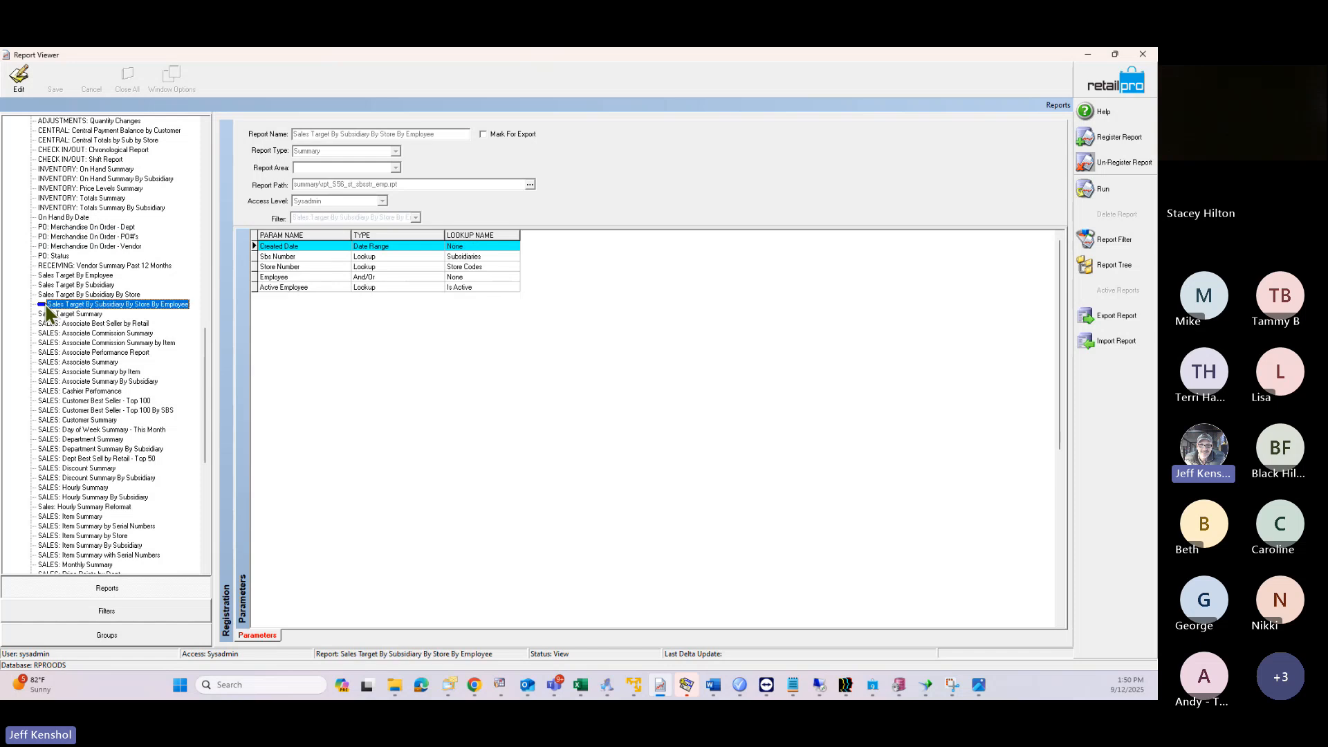
{"action": "left_click", "coordinate": [58, 269]}
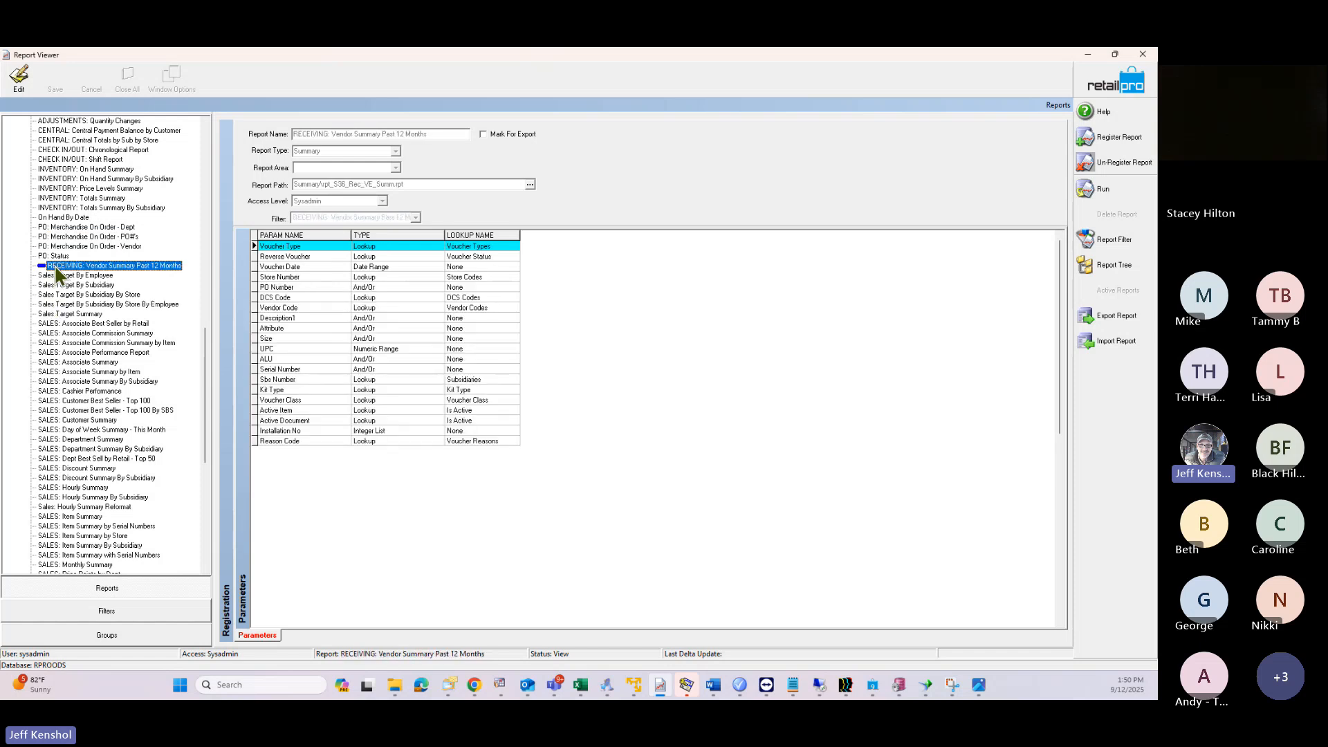
{"action": "left_click", "coordinate": [64, 353]}
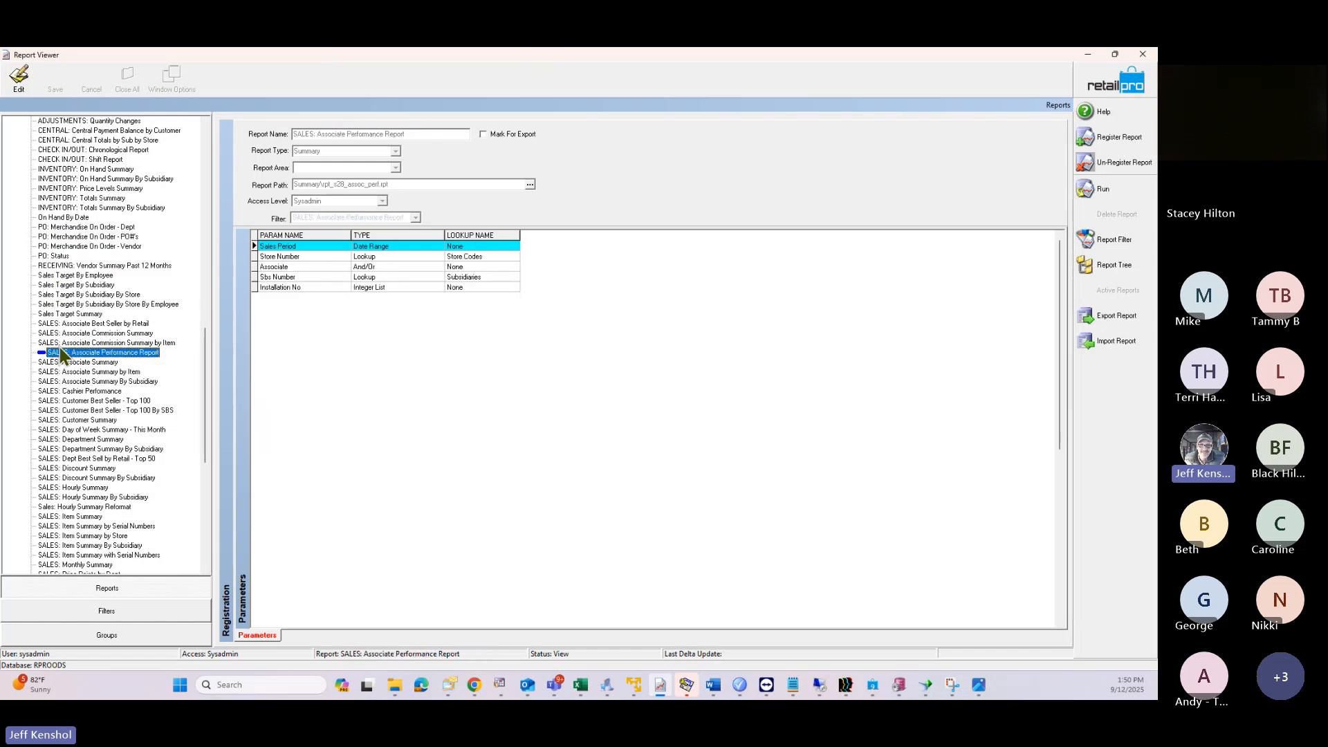
{"action": "left_click", "coordinate": [63, 344]}
{"action": "left_click", "coordinate": [72, 401]}
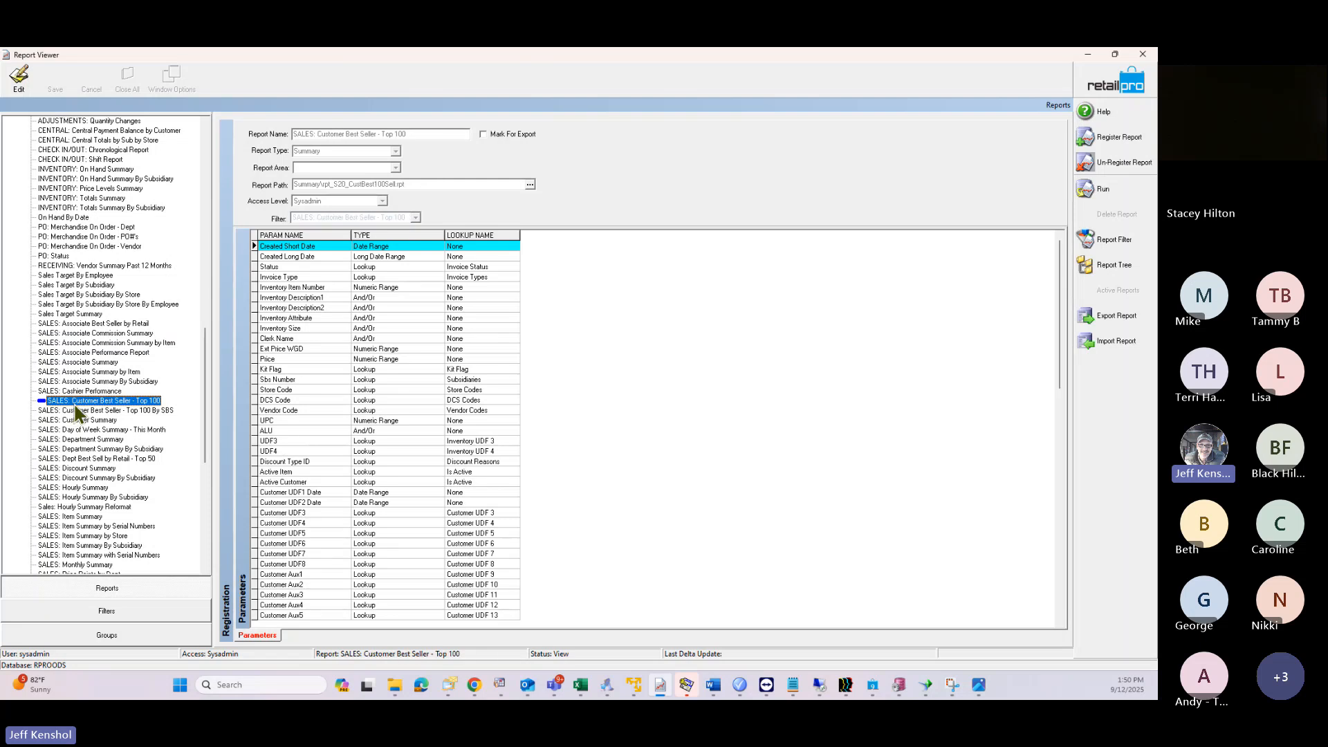
Step: Examine the parameters of the Department Summary, Item Summary by Serial Numbers and by Store, Dept Best Sell Top 50 and Customer Best Seller reports
{"action": "left_click", "coordinate": [80, 441]}
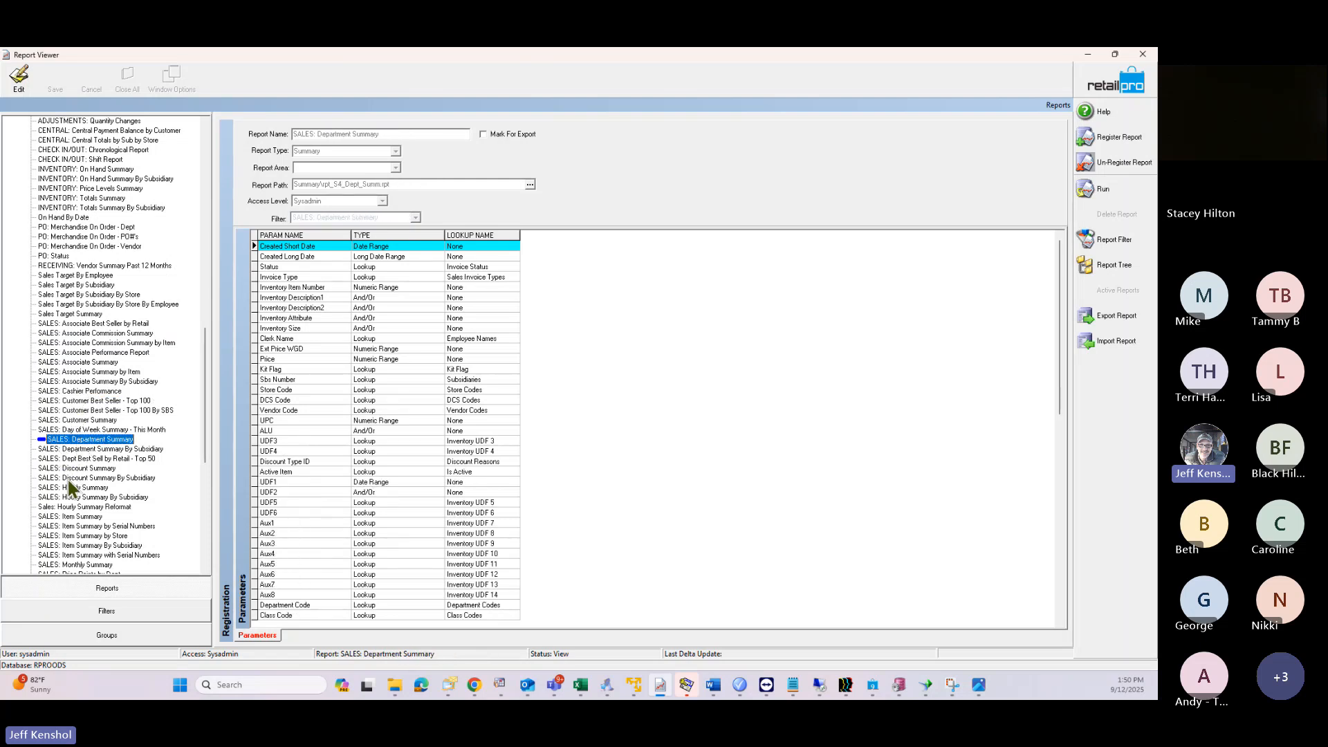
{"action": "left_click", "coordinate": [69, 527]}
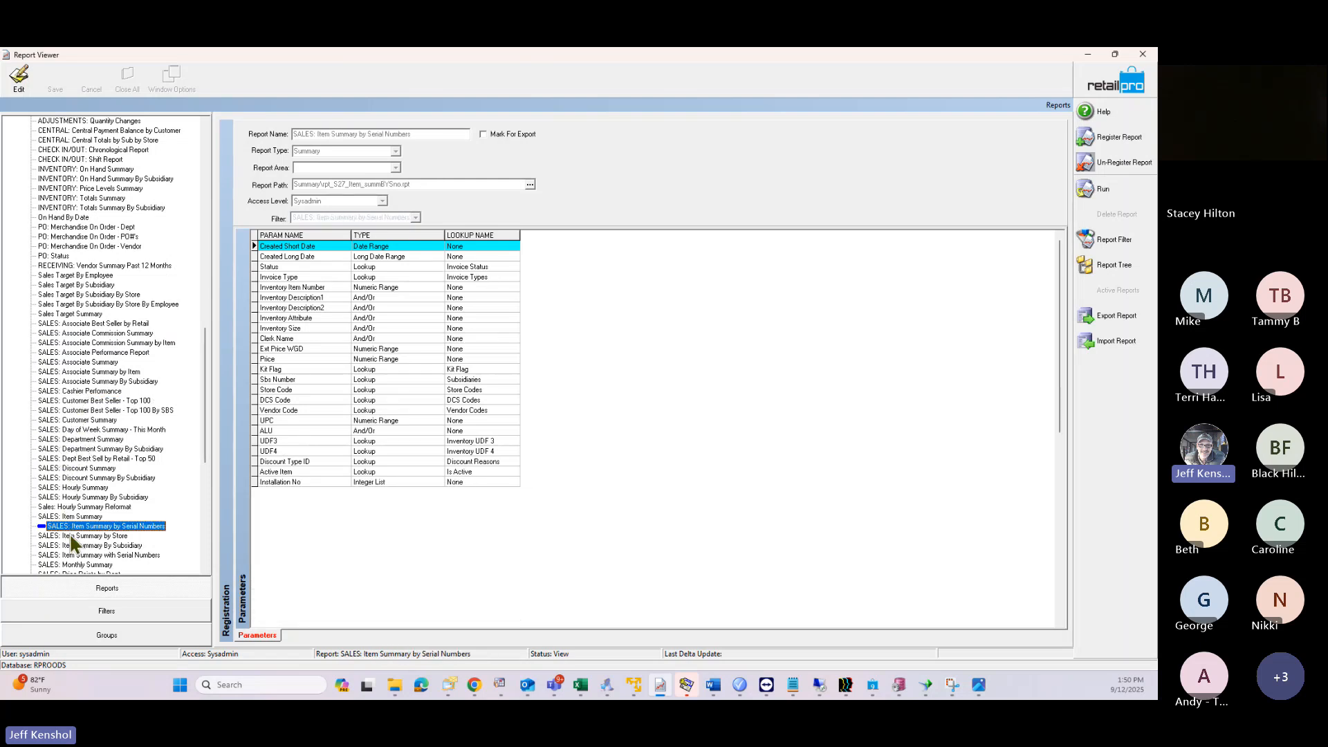
{"action": "left_click", "coordinate": [73, 536]}
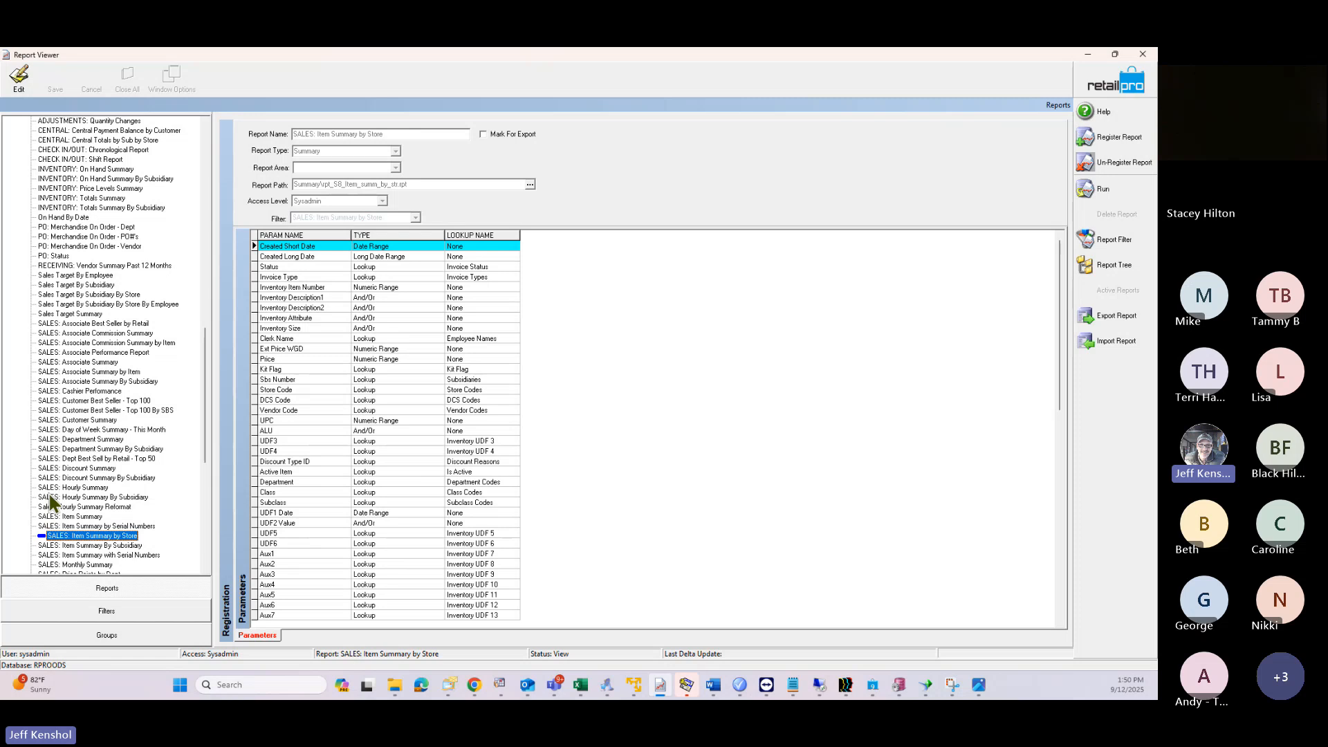
{"action": "left_click", "coordinate": [122, 460]}
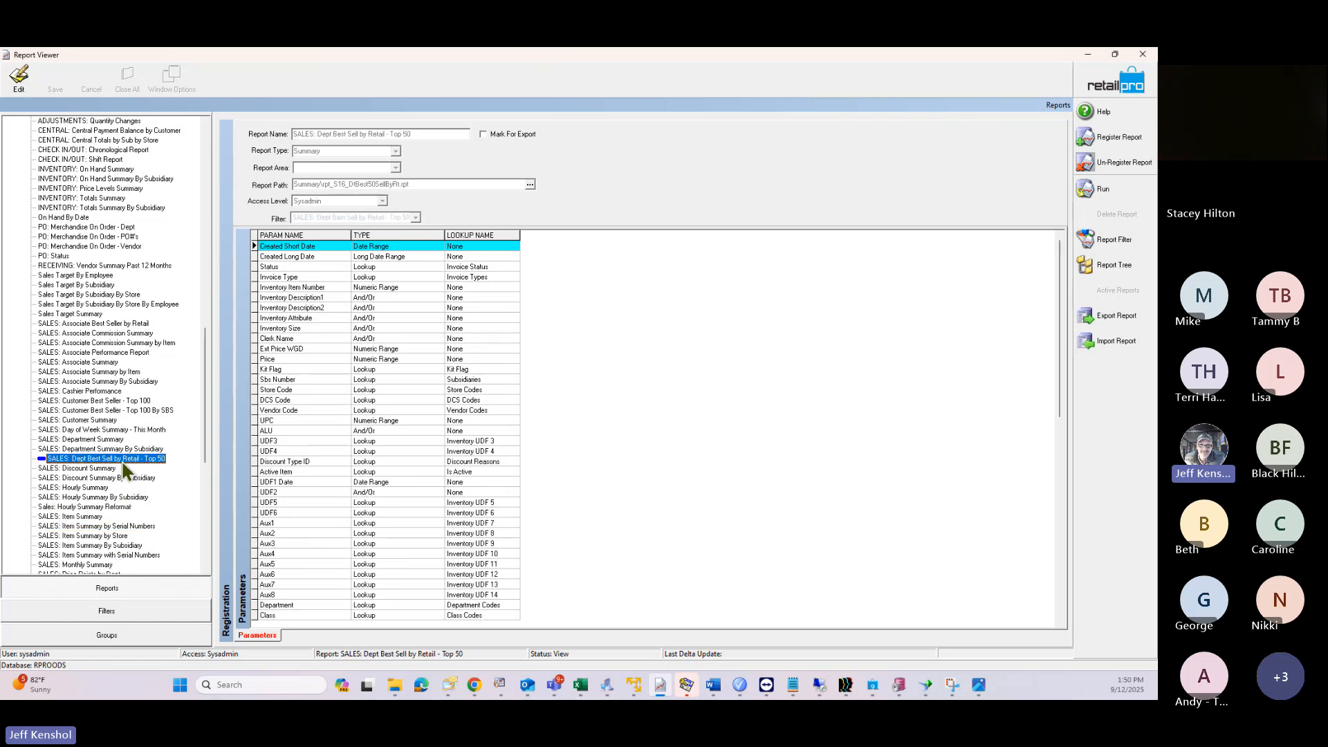
{"action": "left_click", "coordinate": [134, 401]}
{"action": "scroll", "coordinate": [125, 347], "scroll_direction": "down", "scroll_amount": 9}
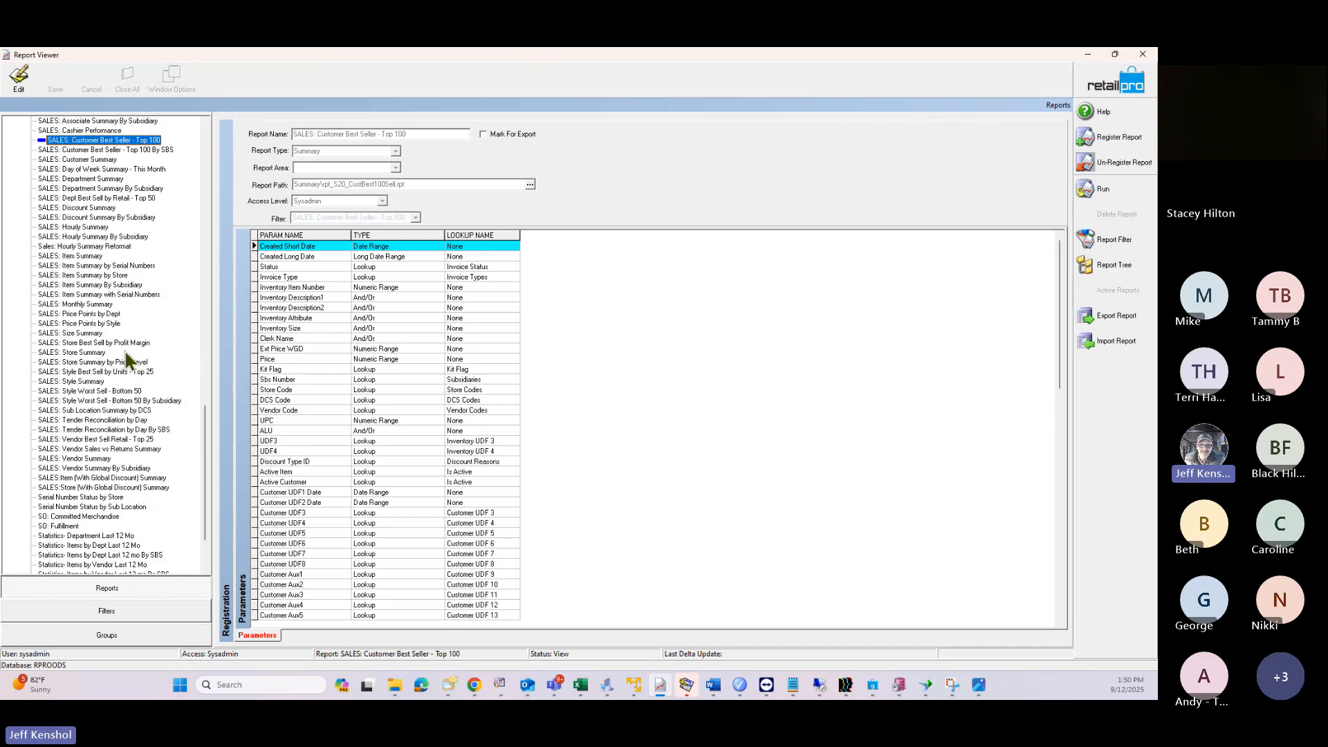
{"action": "scroll", "coordinate": [127, 358], "scroll_direction": "up", "scroll_amount": 8}
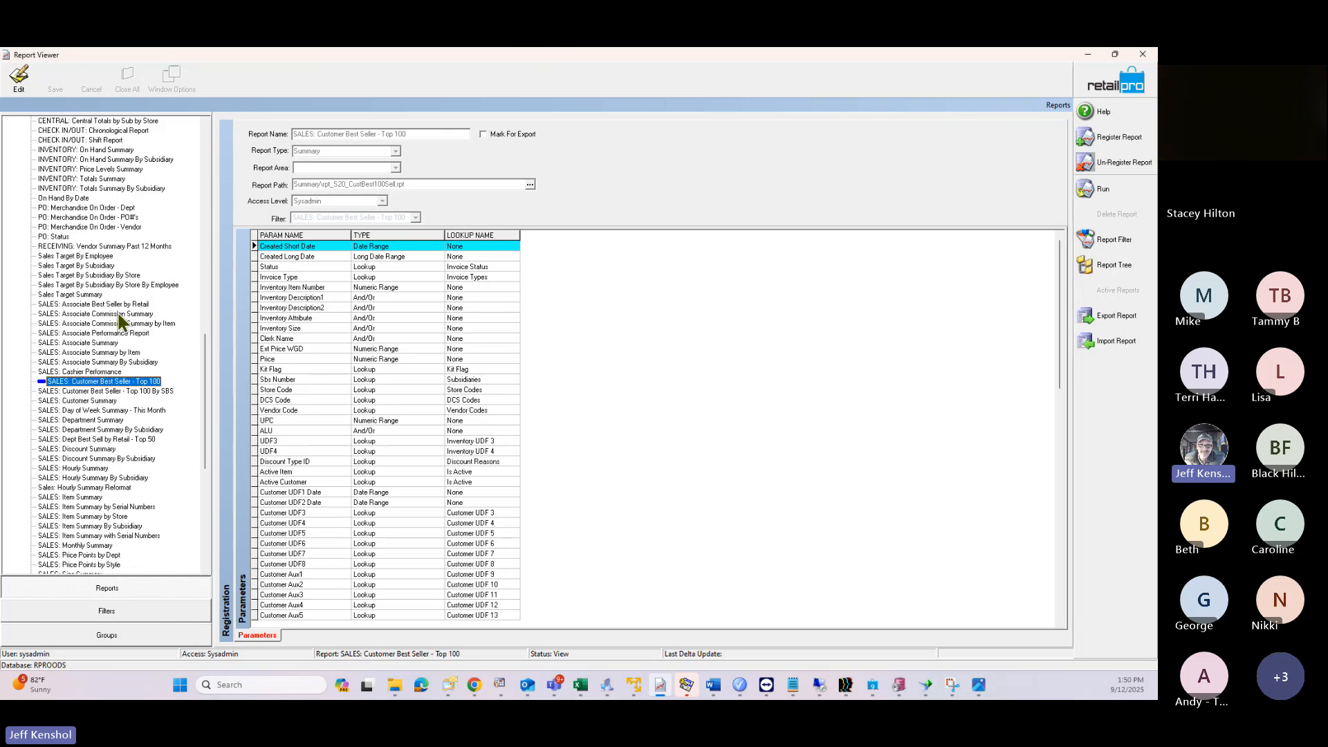
Step: Examine the parameters of the RECEIVING: Vendor Summary Past 12 Months and Summary: Receiving Merchandise reports
{"action": "left_click", "coordinate": [67, 247]}
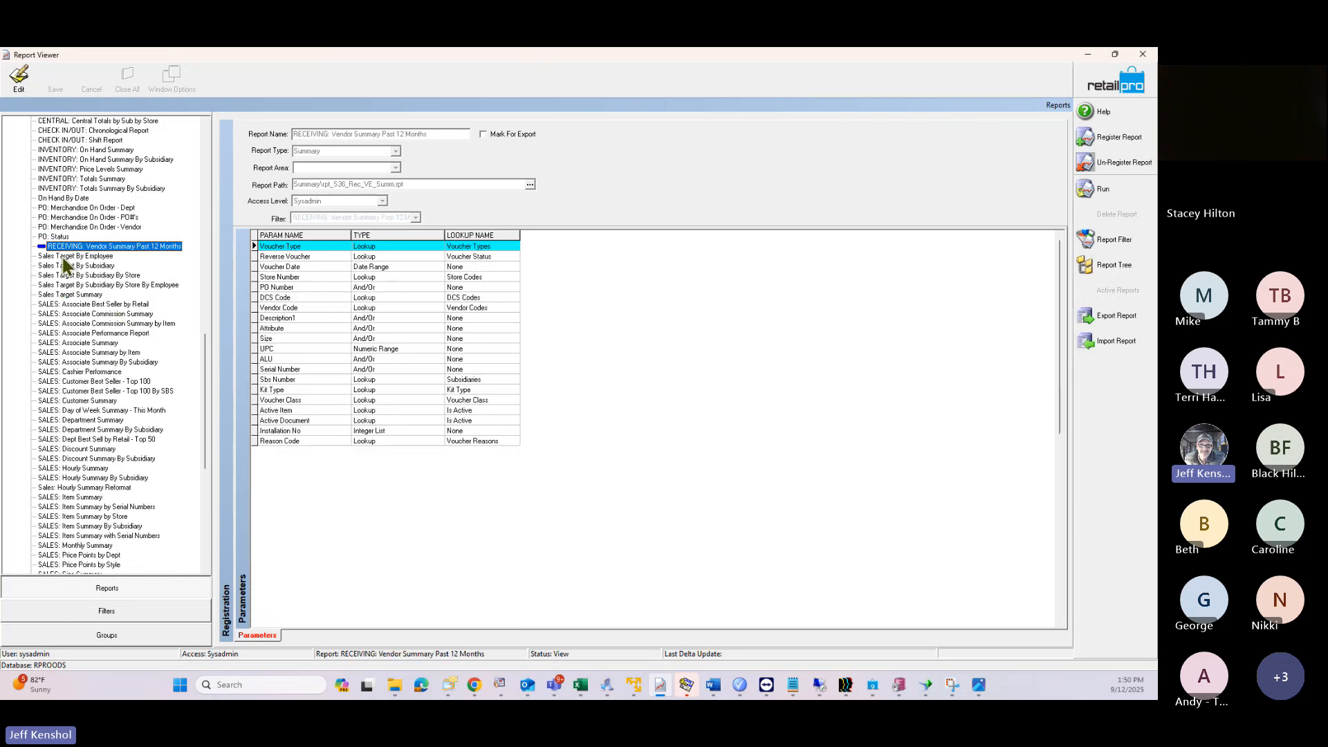
{"action": "scroll", "coordinate": [118, 280], "scroll_direction": "down", "scroll_amount": 7}
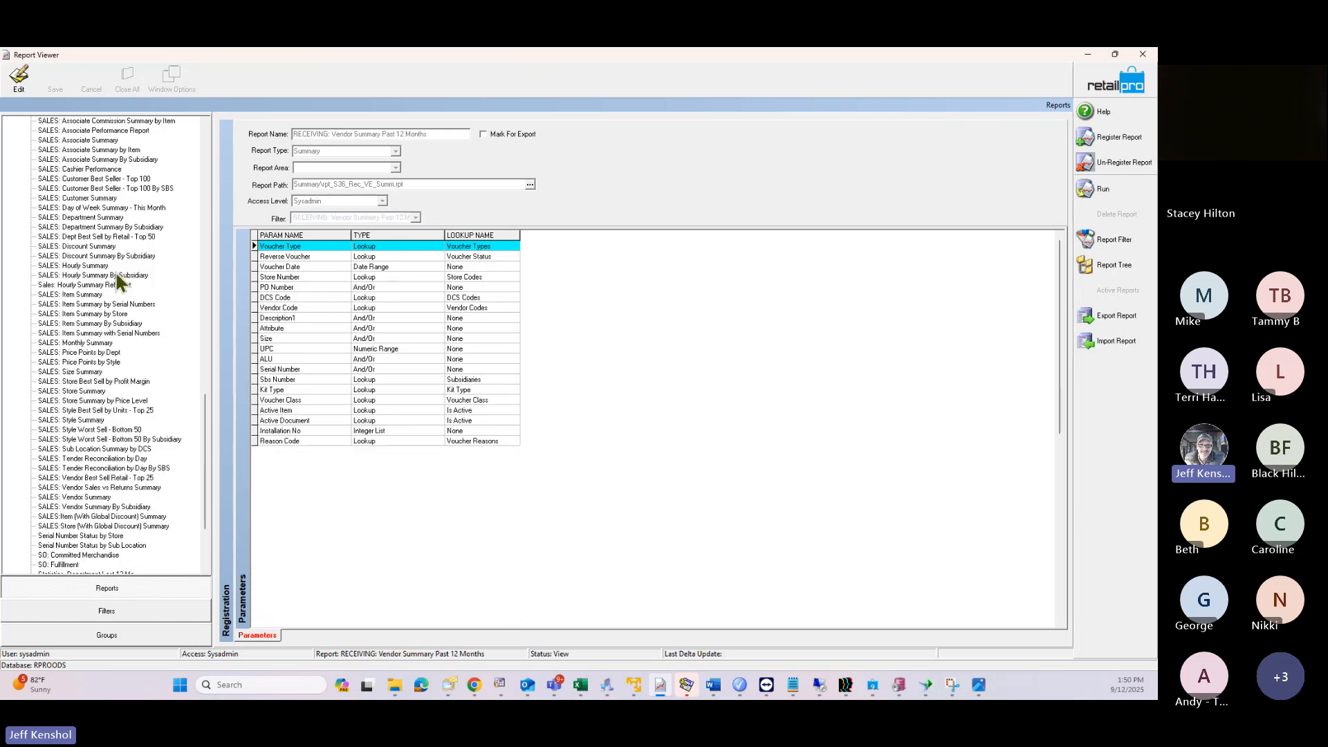
{"action": "scroll", "coordinate": [103, 339], "scroll_direction": "down", "scroll_amount": 1}
{"action": "scroll", "coordinate": [86, 530], "scroll_direction": "down", "scroll_amount": 1}
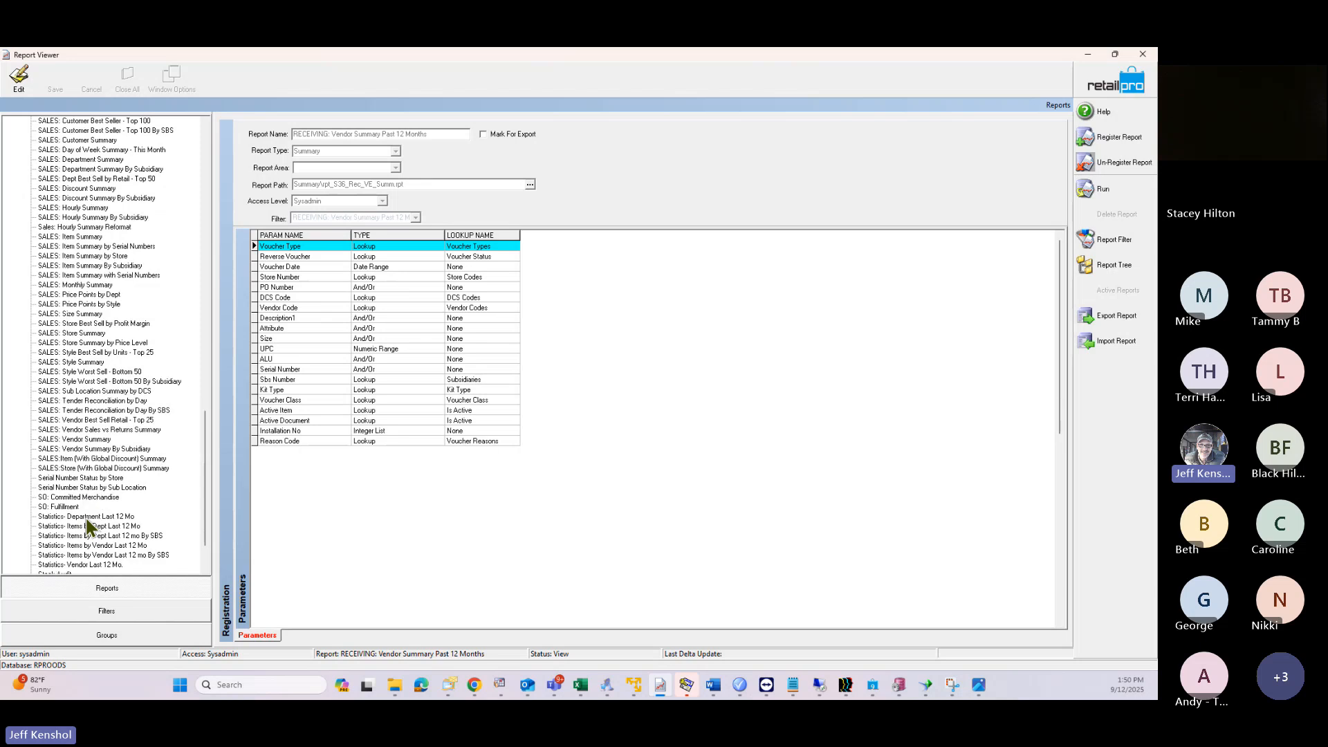
{"action": "scroll", "coordinate": [89, 530], "scroll_direction": "down", "scroll_amount": 2}
{"action": "left_click", "coordinate": [86, 526]}
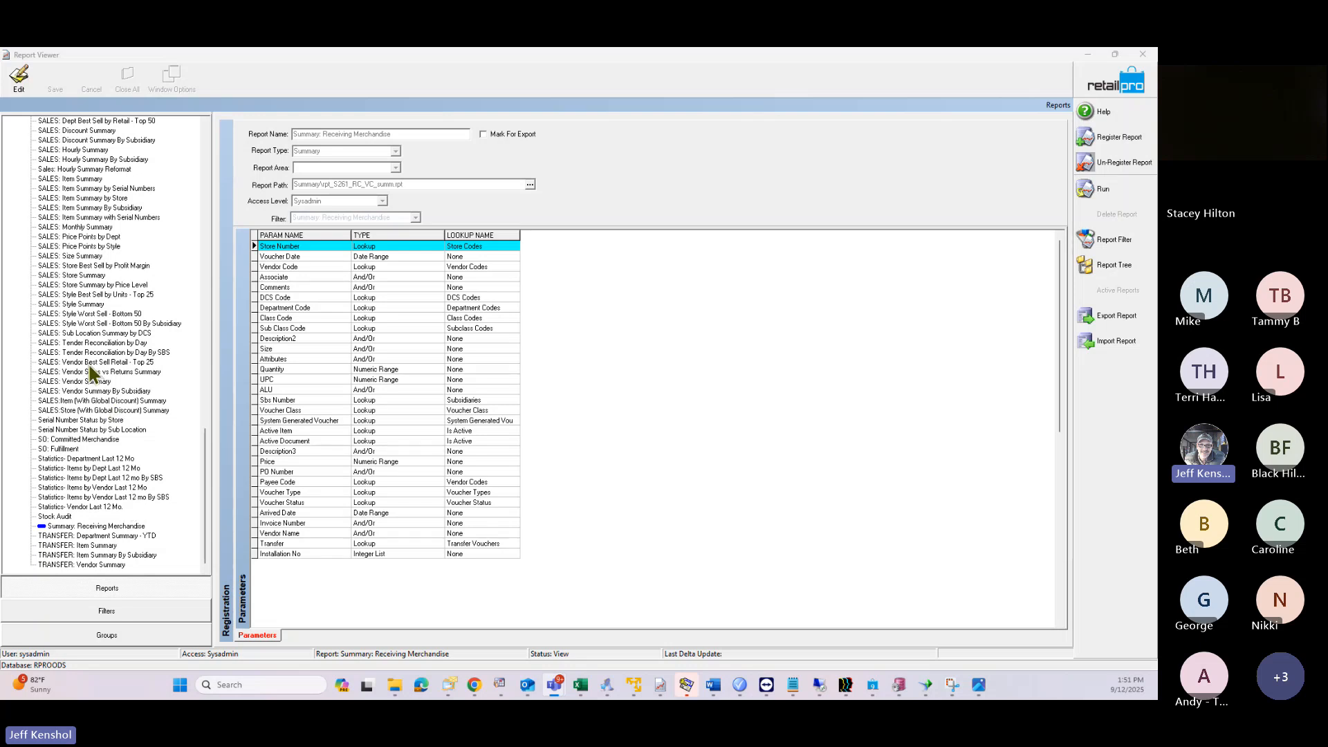
Step: Run the SALES: Department Summary report with Created Short Date set to 1 day starting 1100 days ago, updating the report file on disk
{"action": "scroll", "coordinate": [85, 308], "scroll_direction": "up", "scroll_amount": 2}
{"action": "scroll", "coordinate": [84, 308], "scroll_direction": "up", "scroll_amount": 8}
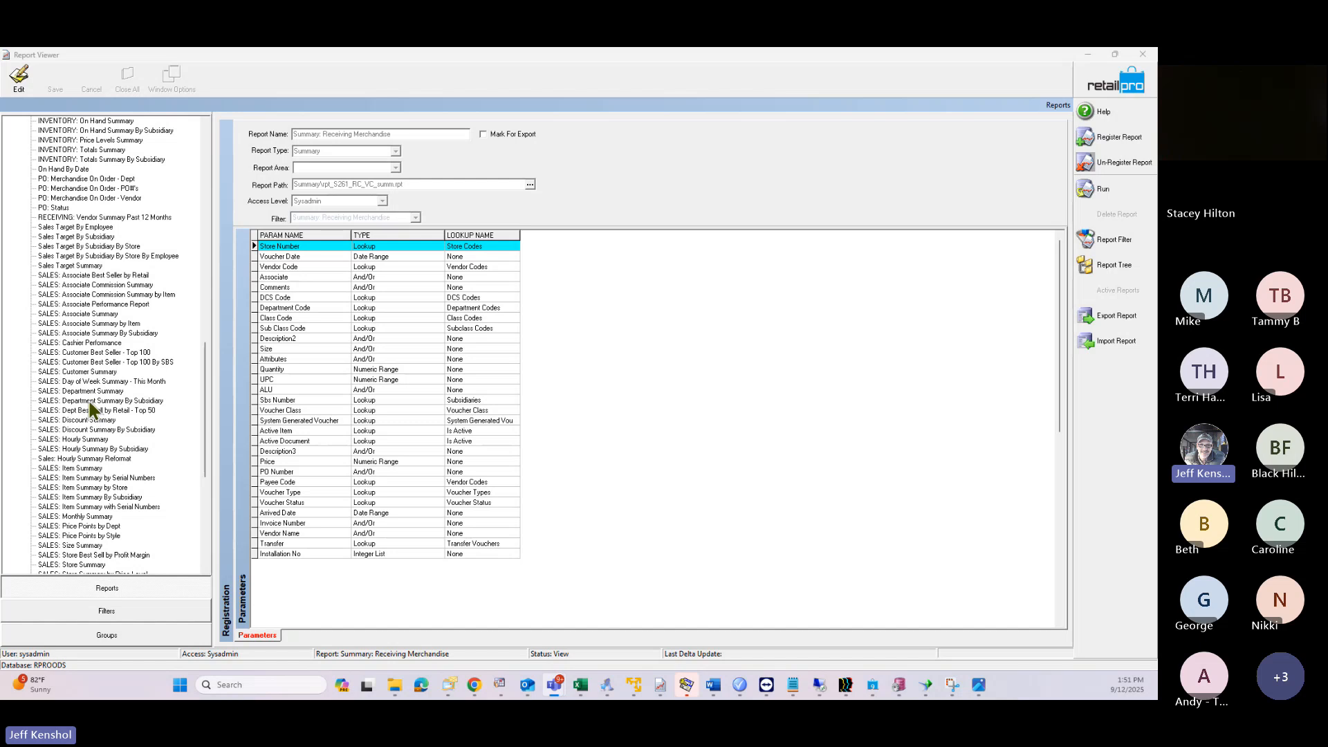
{"action": "left_click", "coordinate": [87, 391]}
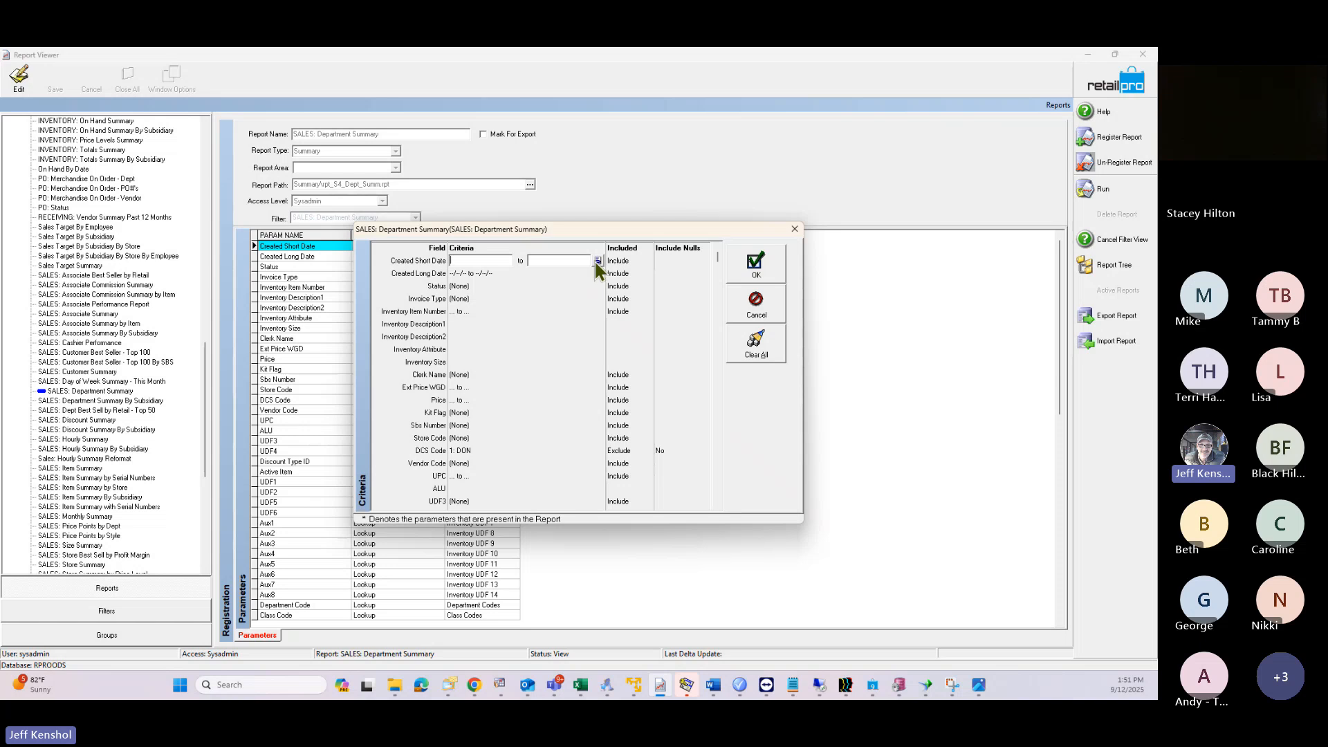
{"action": "left_click", "coordinate": [598, 260]}
{"action": "left_click", "coordinate": [516, 328]}
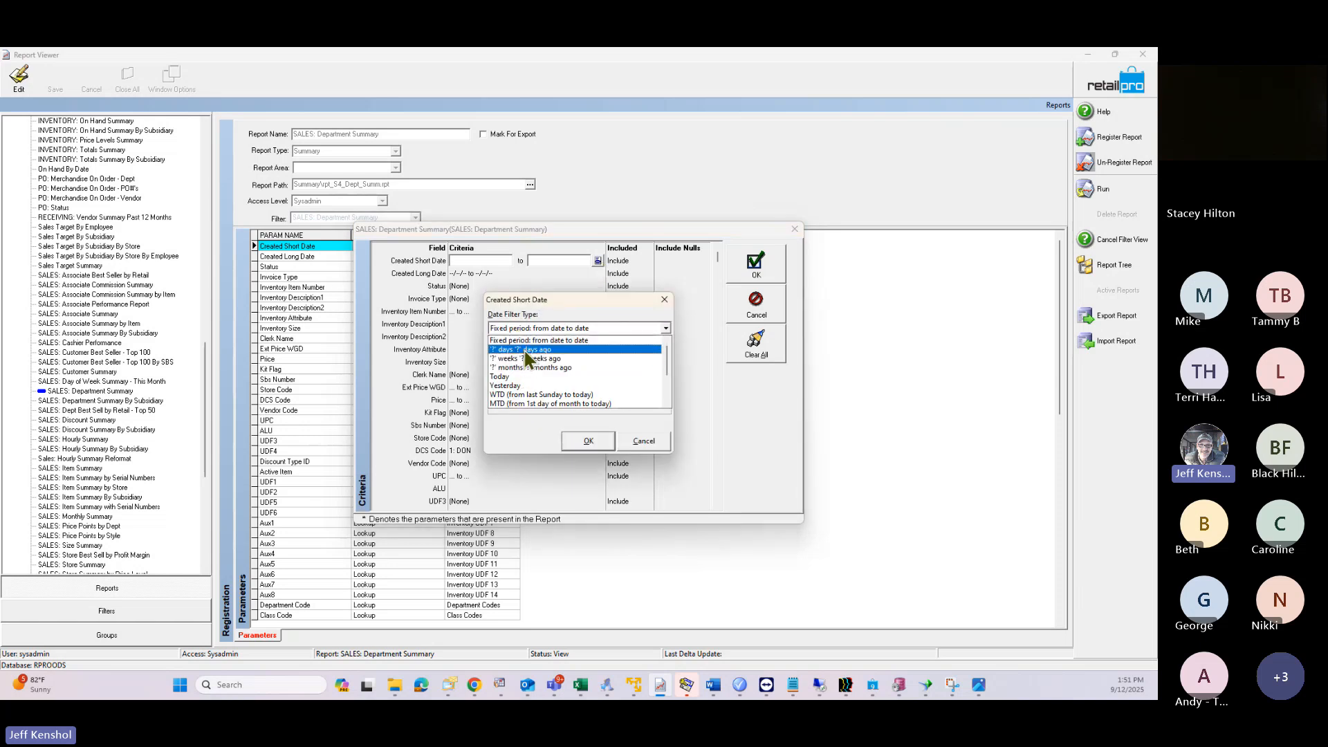
{"action": "left_click", "coordinate": [525, 351]}
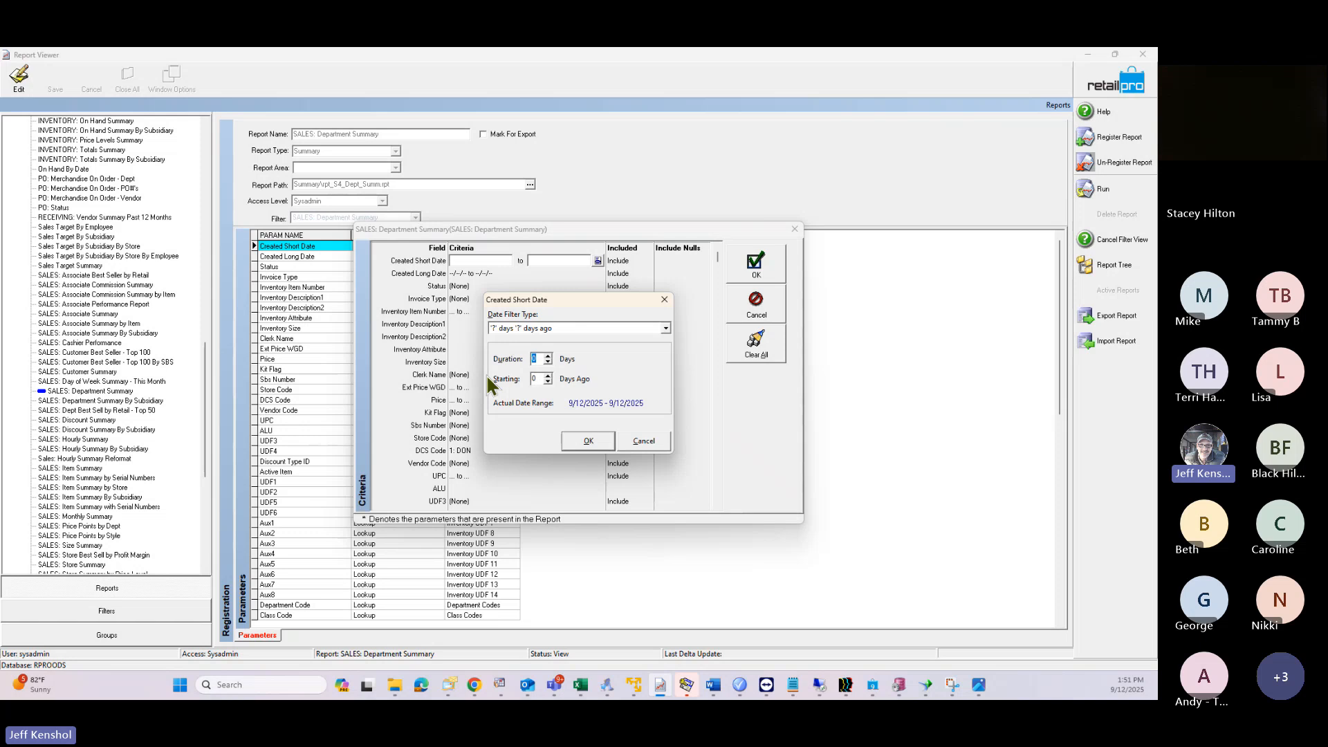
{"action": "type", "text": "1"}
{"action": "type", "text": "1100"}
{"action": "left_click", "coordinate": [586, 442]}
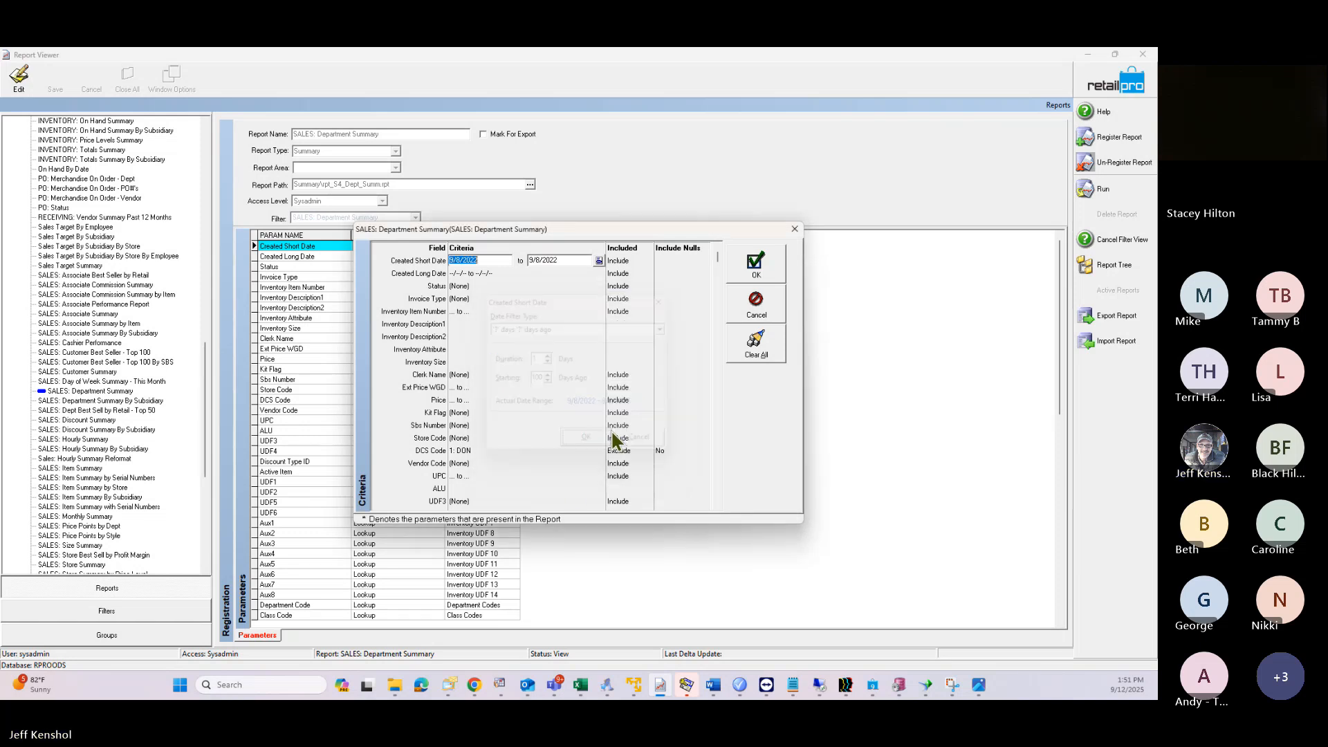
{"action": "left_click", "coordinate": [757, 266]}
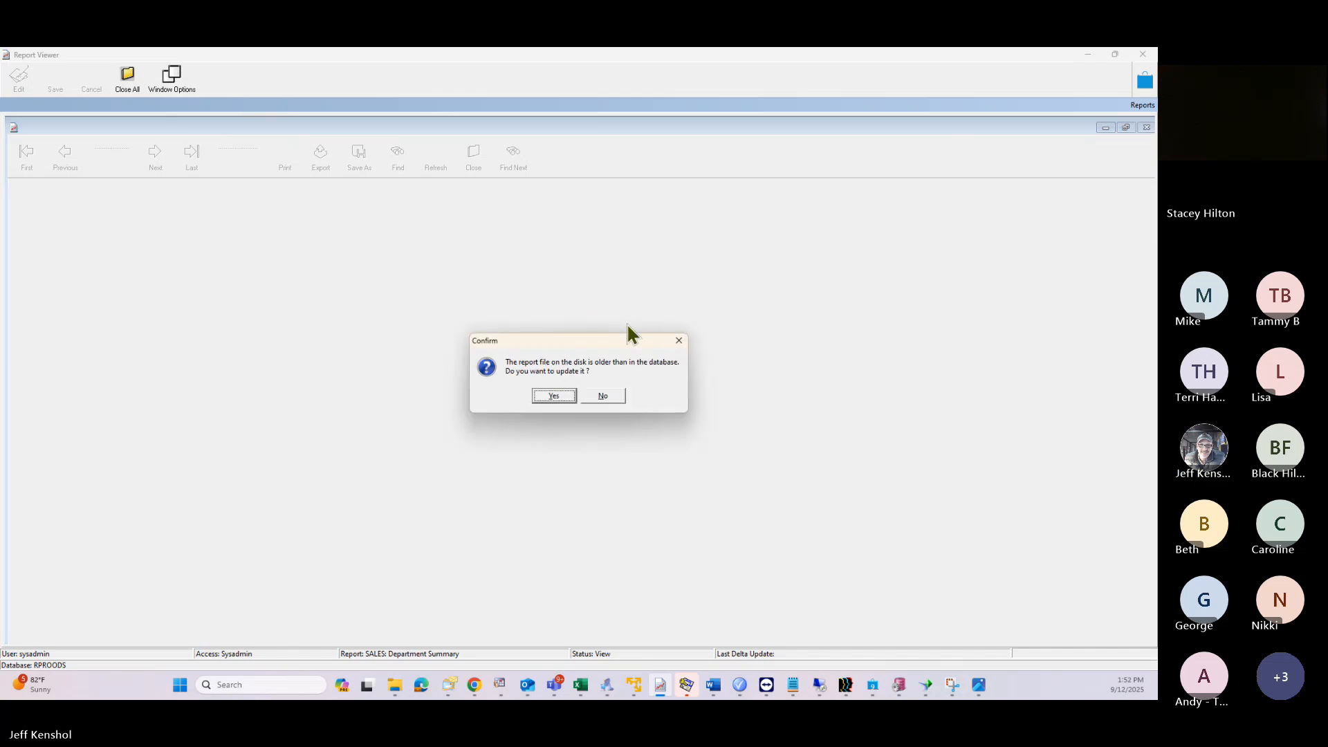
{"action": "left_click", "coordinate": [554, 395]}
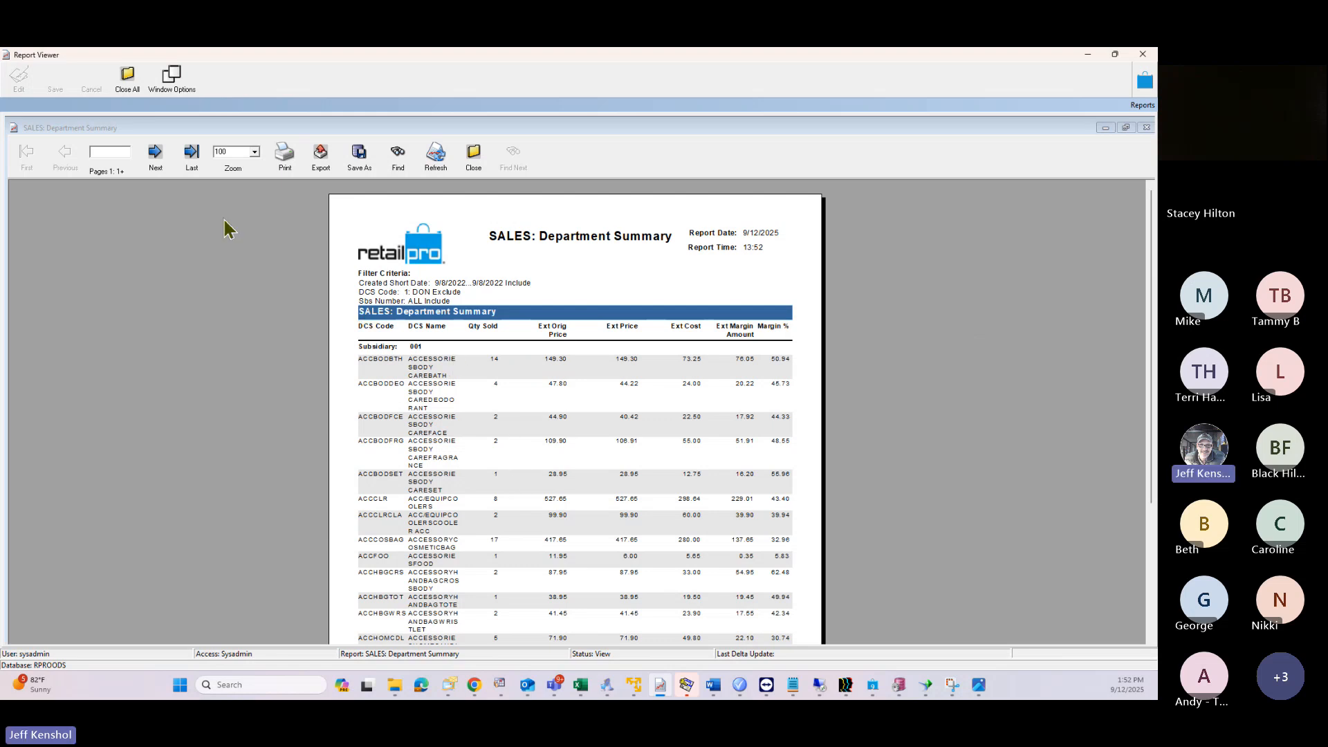
Step: Page through the SALES: Department Summary report up to page 4 and close the report
{"action": "left_click", "coordinate": [156, 160]}
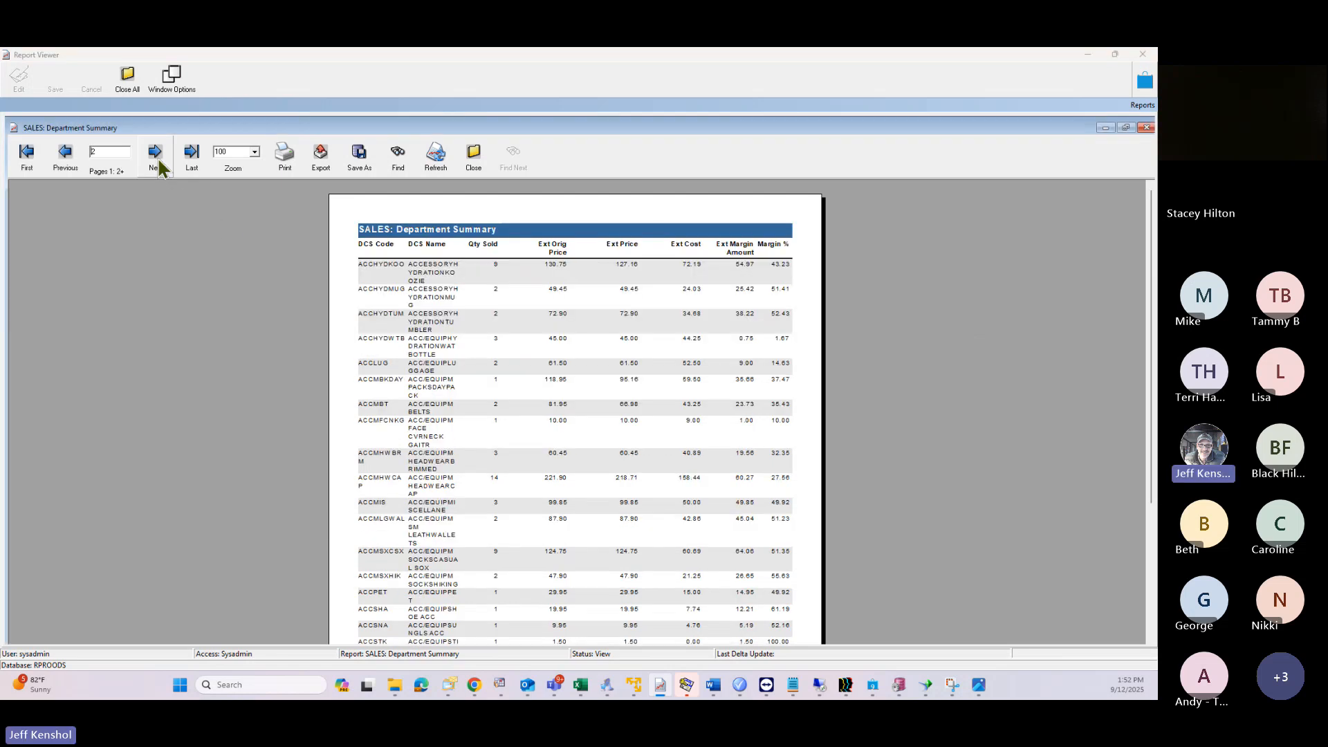
{"action": "left_click", "coordinate": [157, 163]}
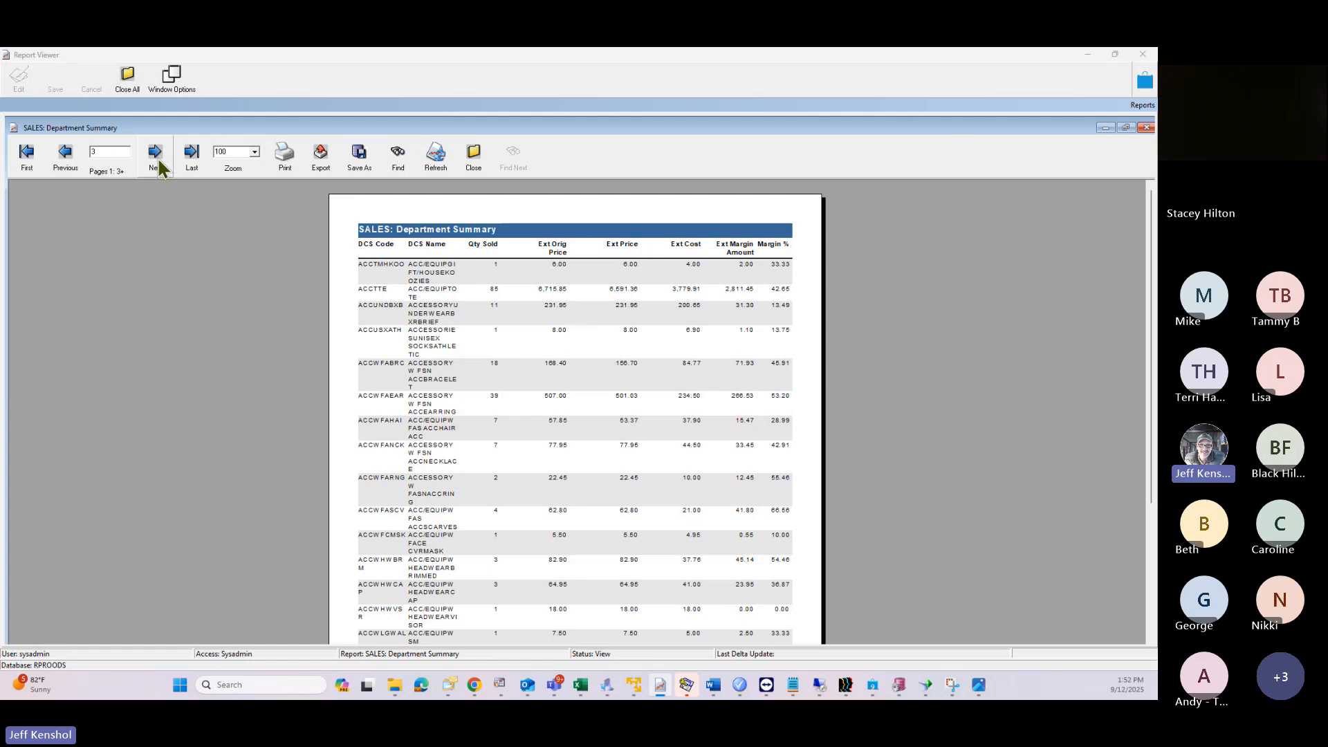
{"action": "left_click", "coordinate": [157, 161]}
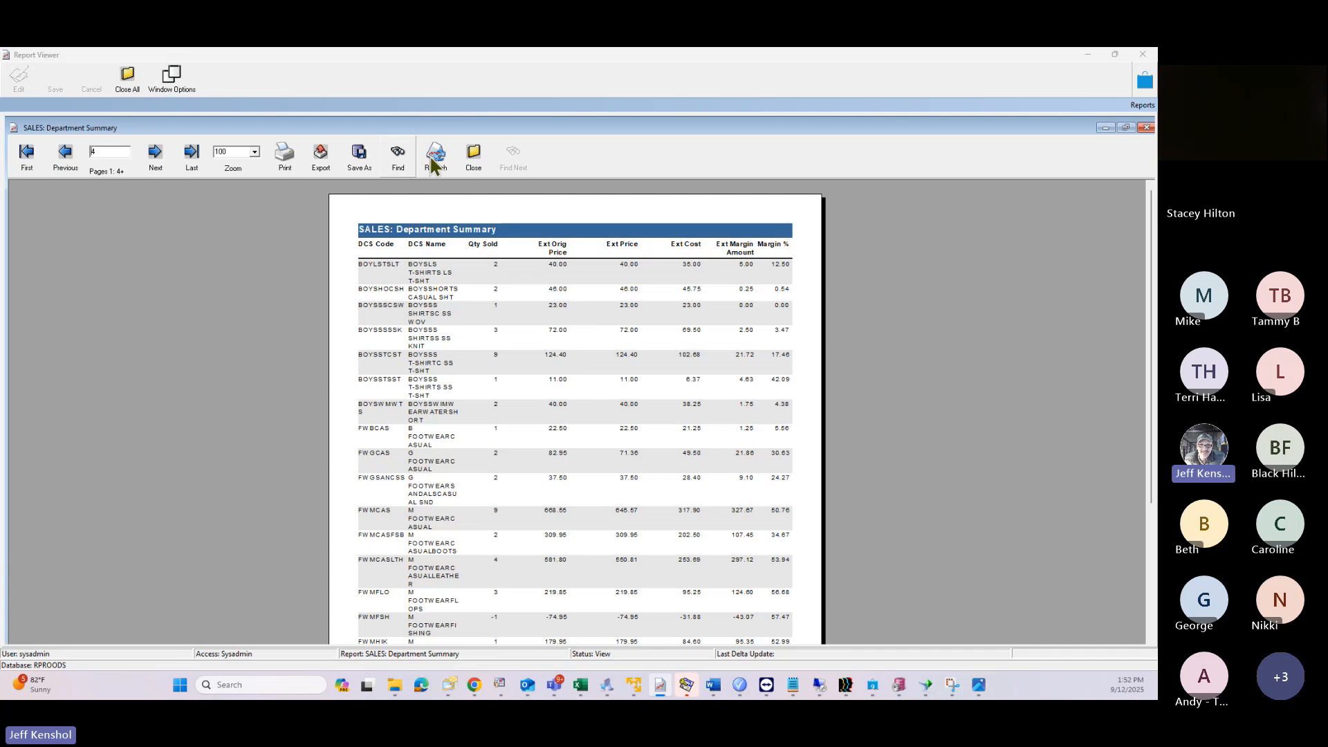
{"action": "left_click", "coordinate": [473, 155]}
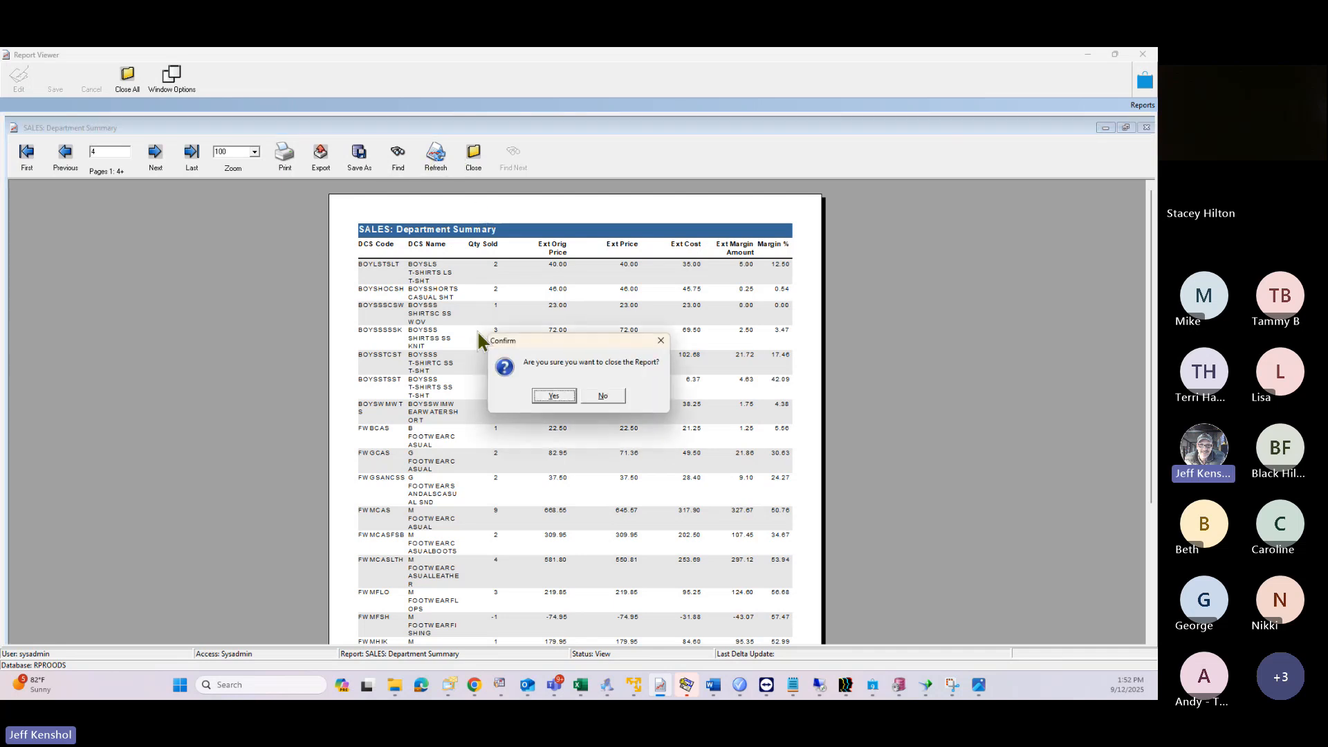
{"action": "left_click", "coordinate": [544, 398]}
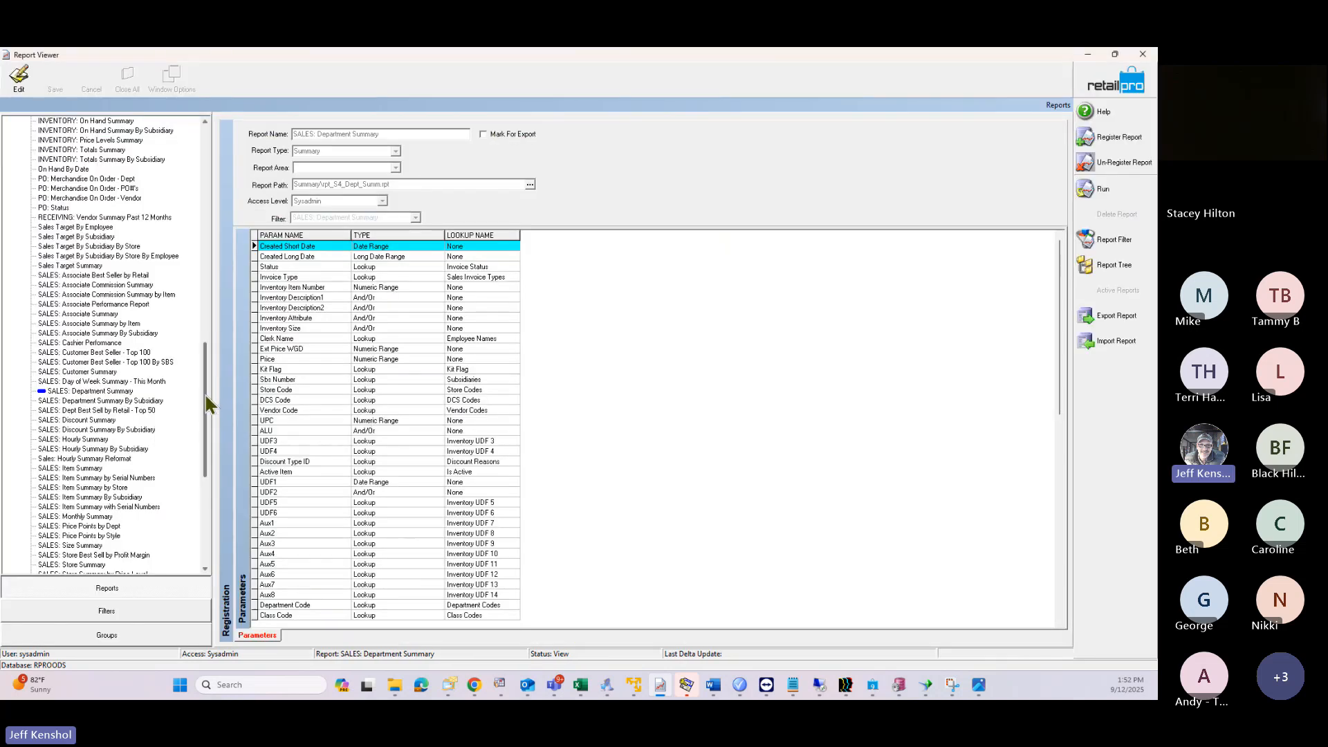
Step: Collapse the expanded Summary, Merchandise and List categories in the report tree
{"action": "left_click_drag", "start_coordinate": [206, 392], "coordinate": [212, 314]}
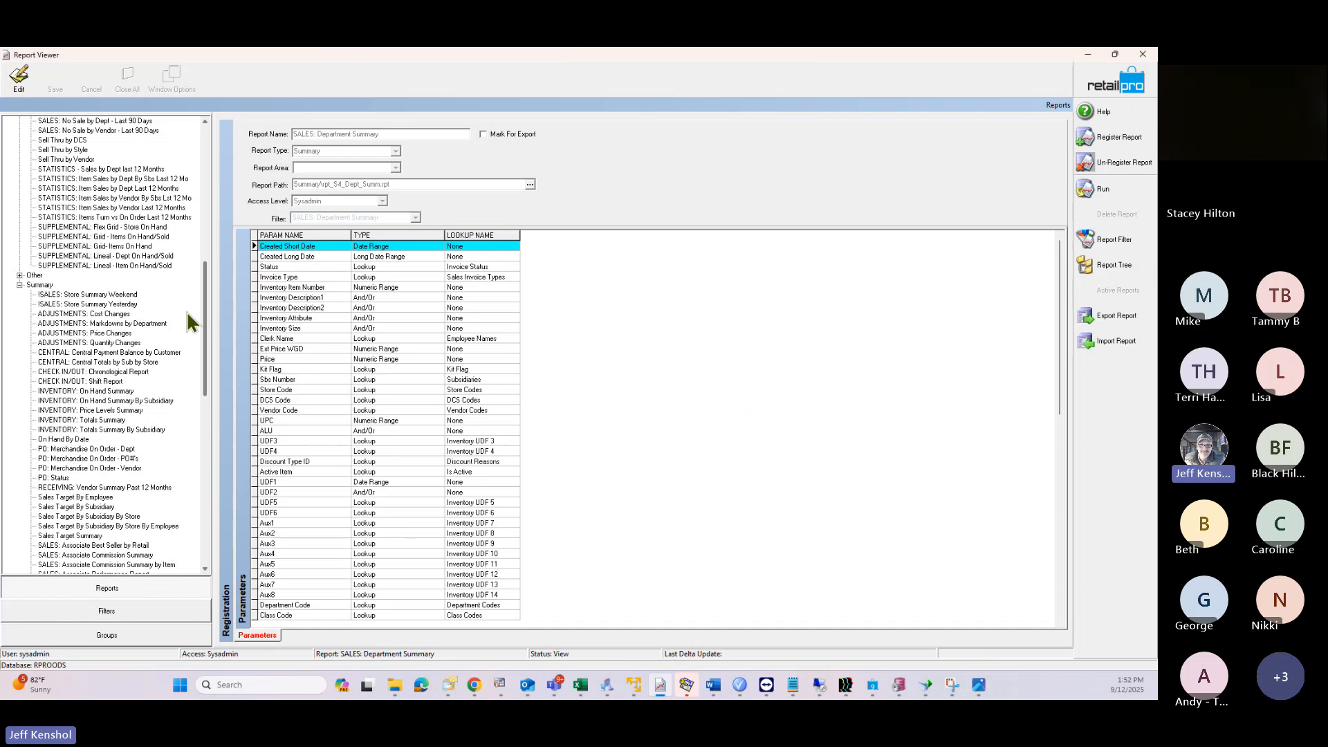
{"action": "scroll", "coordinate": [201, 301], "scroll_direction": "up", "scroll_amount": 2}
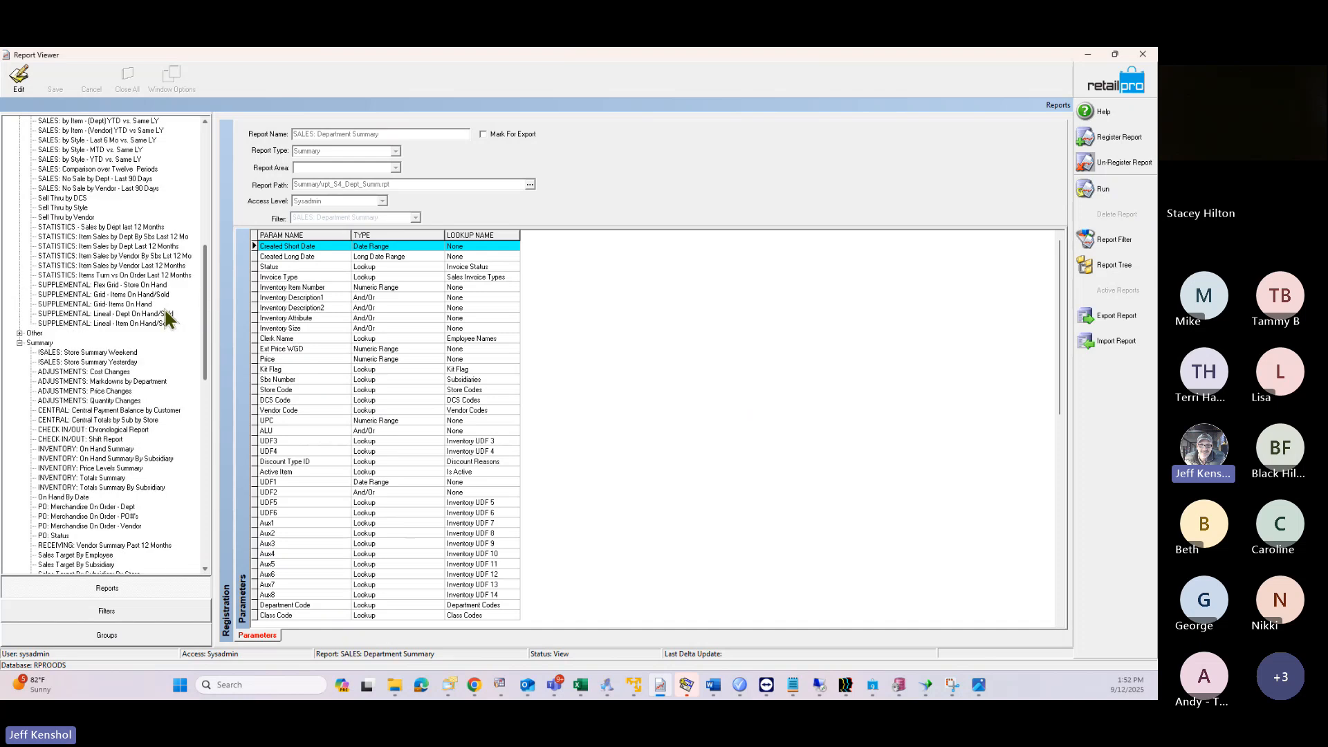
{"action": "left_click", "coordinate": [18, 343]}
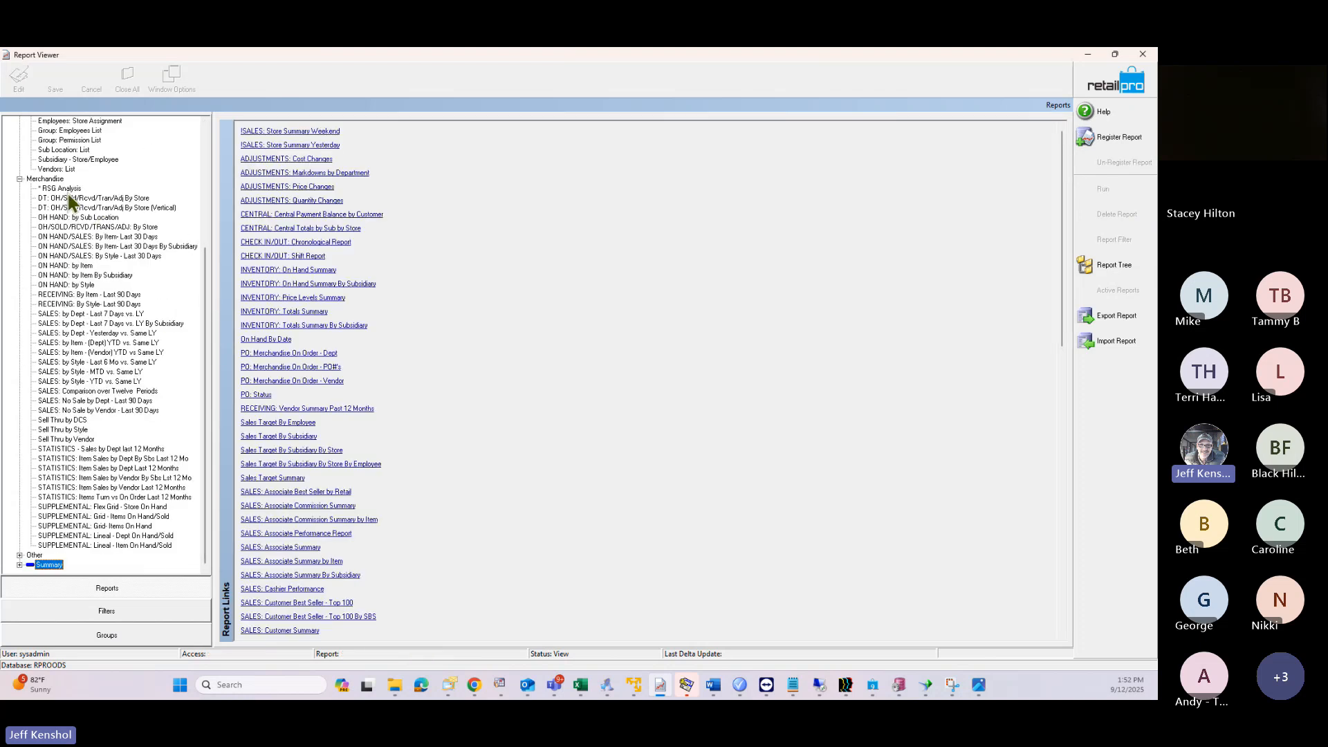
{"action": "left_click", "coordinate": [19, 179]}
{"action": "left_click", "coordinate": [19, 179]}
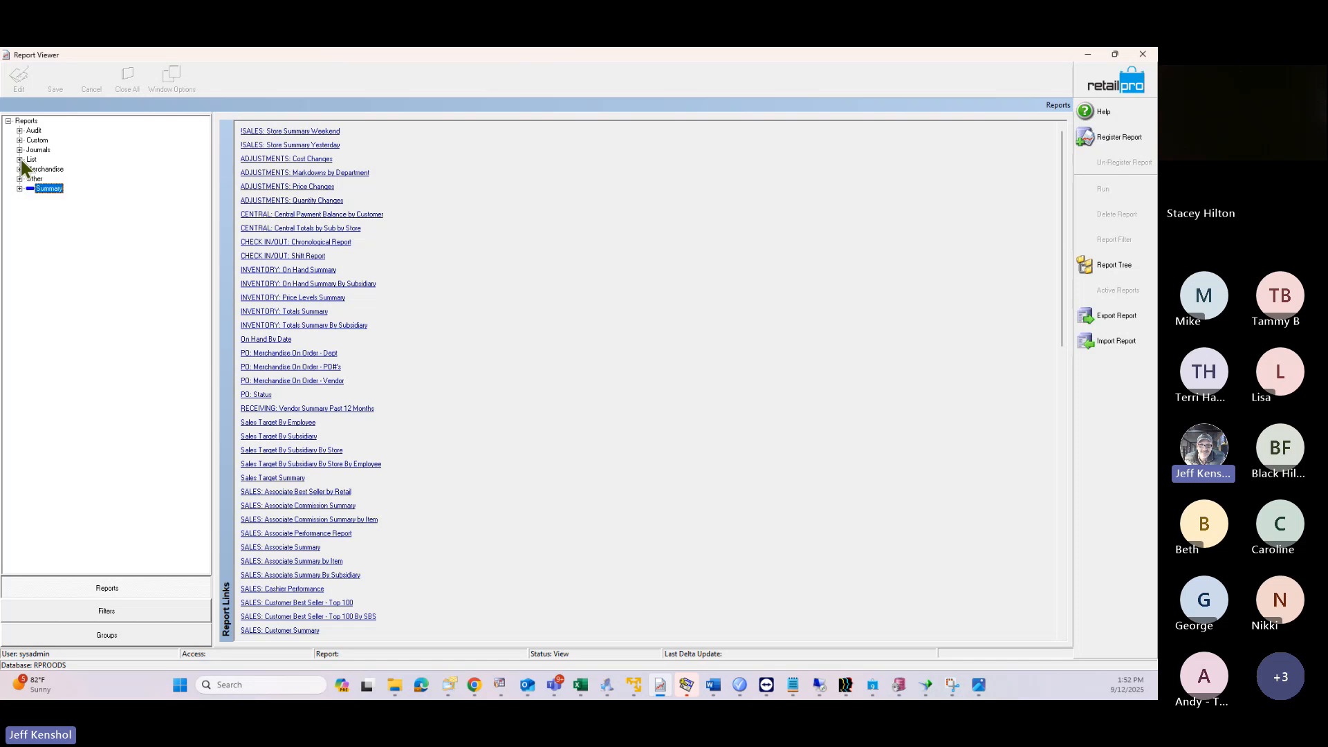
Step: Expand the Custom report category, view BHD SALES: DCS/Dept % by Store, and select BHD SALES: DCS/Dept % Sales
{"action": "left_click", "coordinate": [20, 140]}
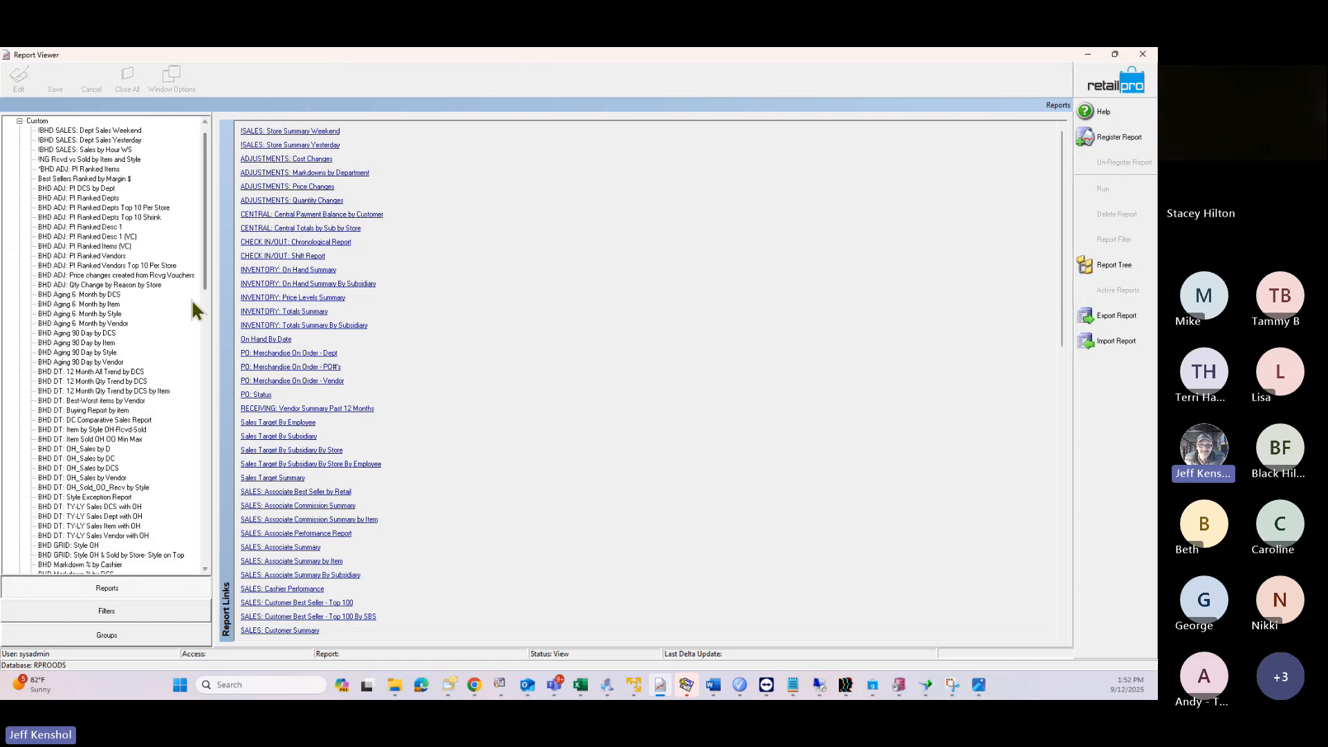
{"action": "left_click", "coordinate": [202, 484]}
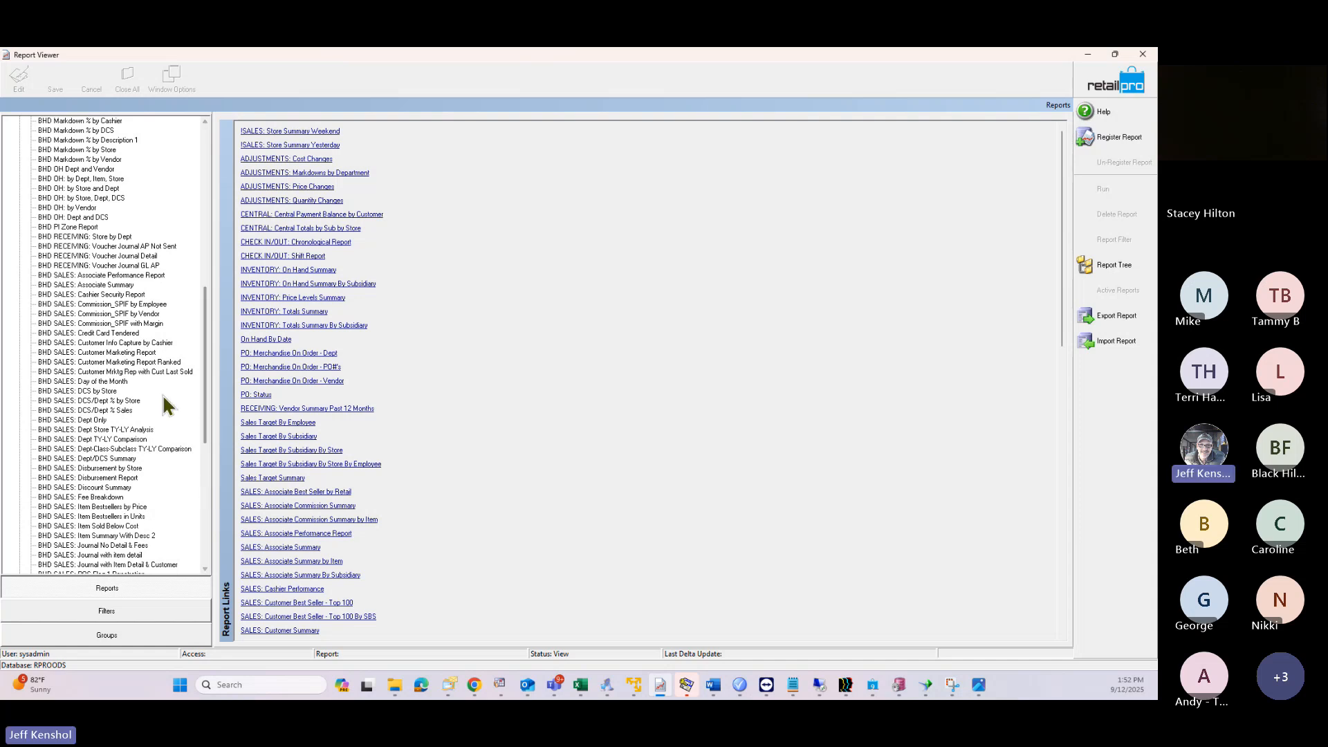
{"action": "left_click", "coordinate": [97, 401]}
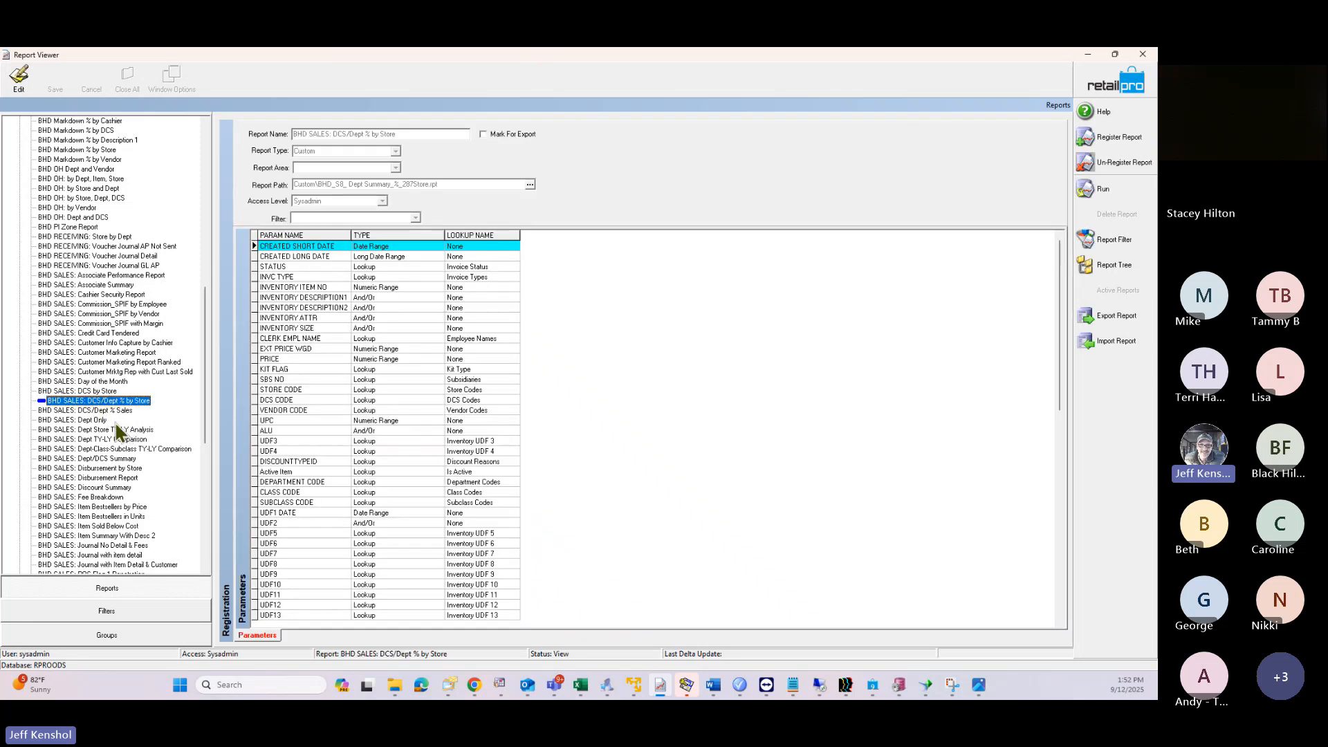
{"action": "left_click", "coordinate": [98, 413]}
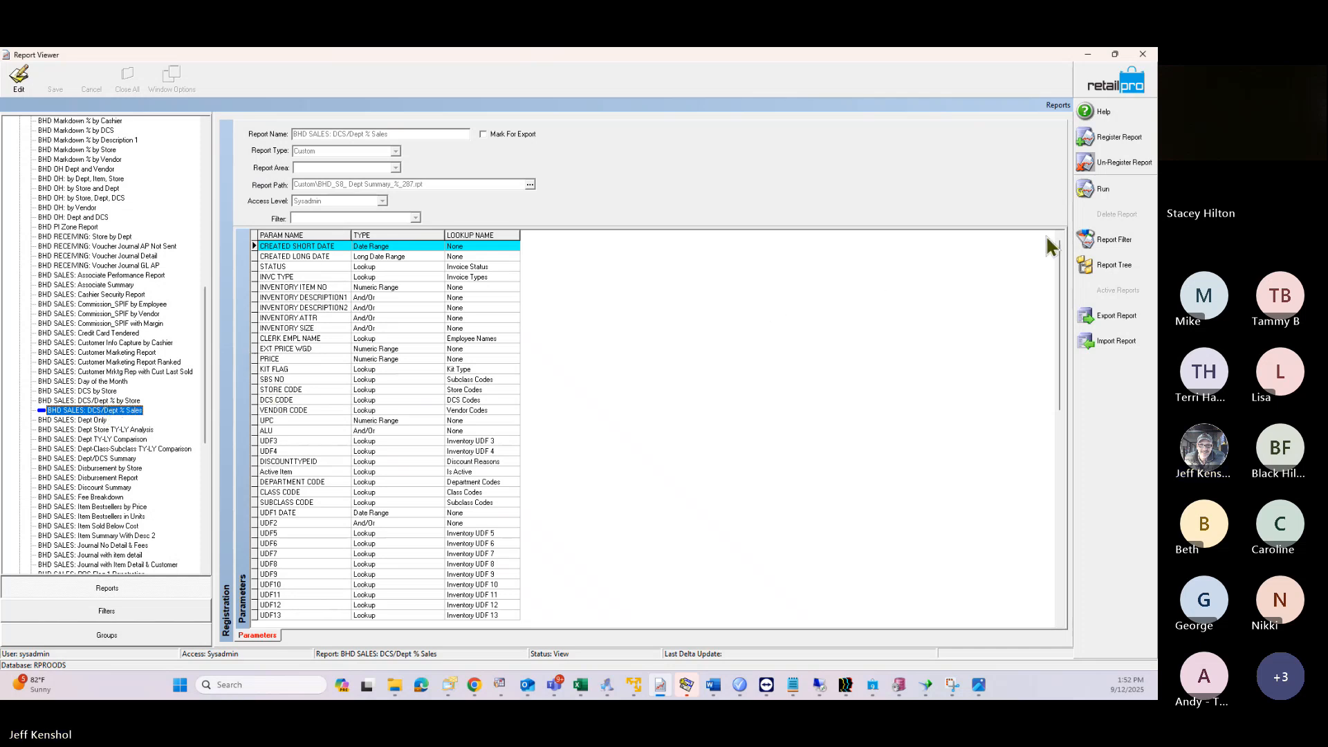
Step: Bring up the run criteria for BHD SALES: DCS/Dept % Sales and compare the Created Short Date and Created Long Date fields
{"action": "left_click", "coordinate": [1098, 188]}
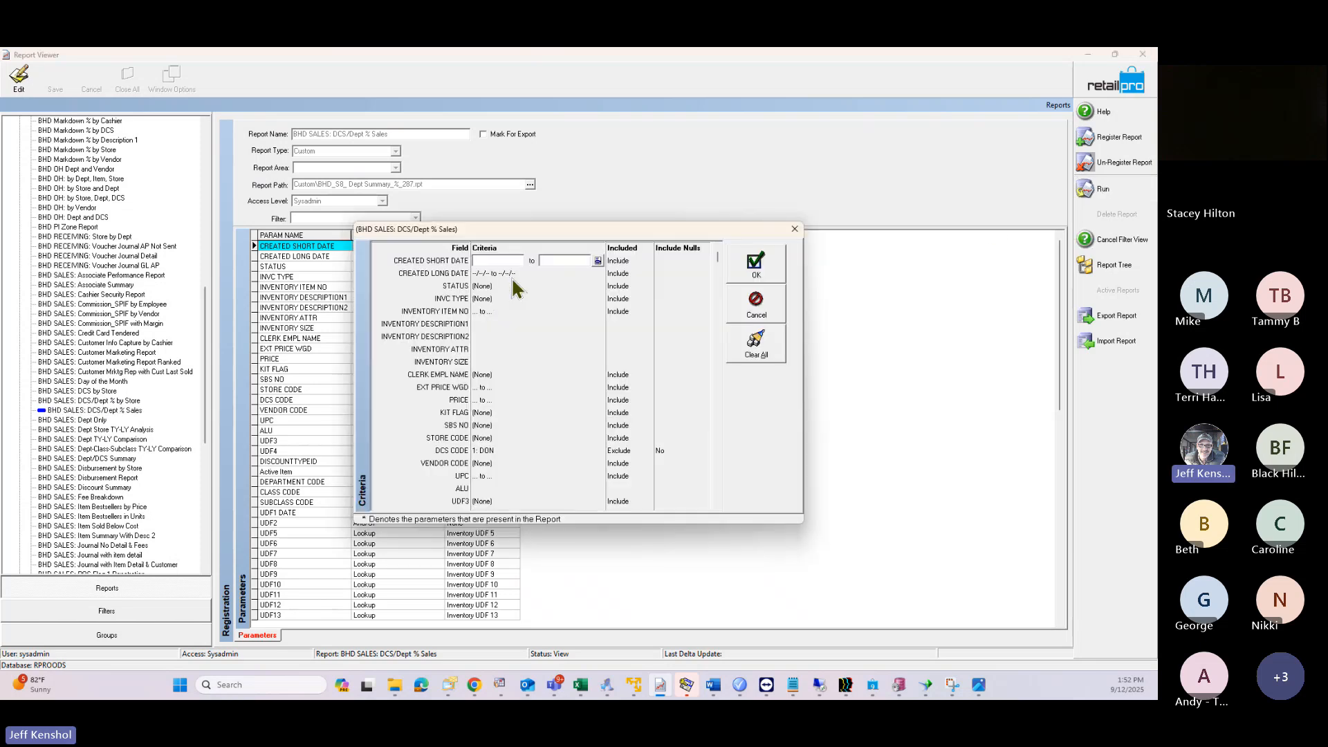
{"action": "left_click", "coordinate": [592, 272]}
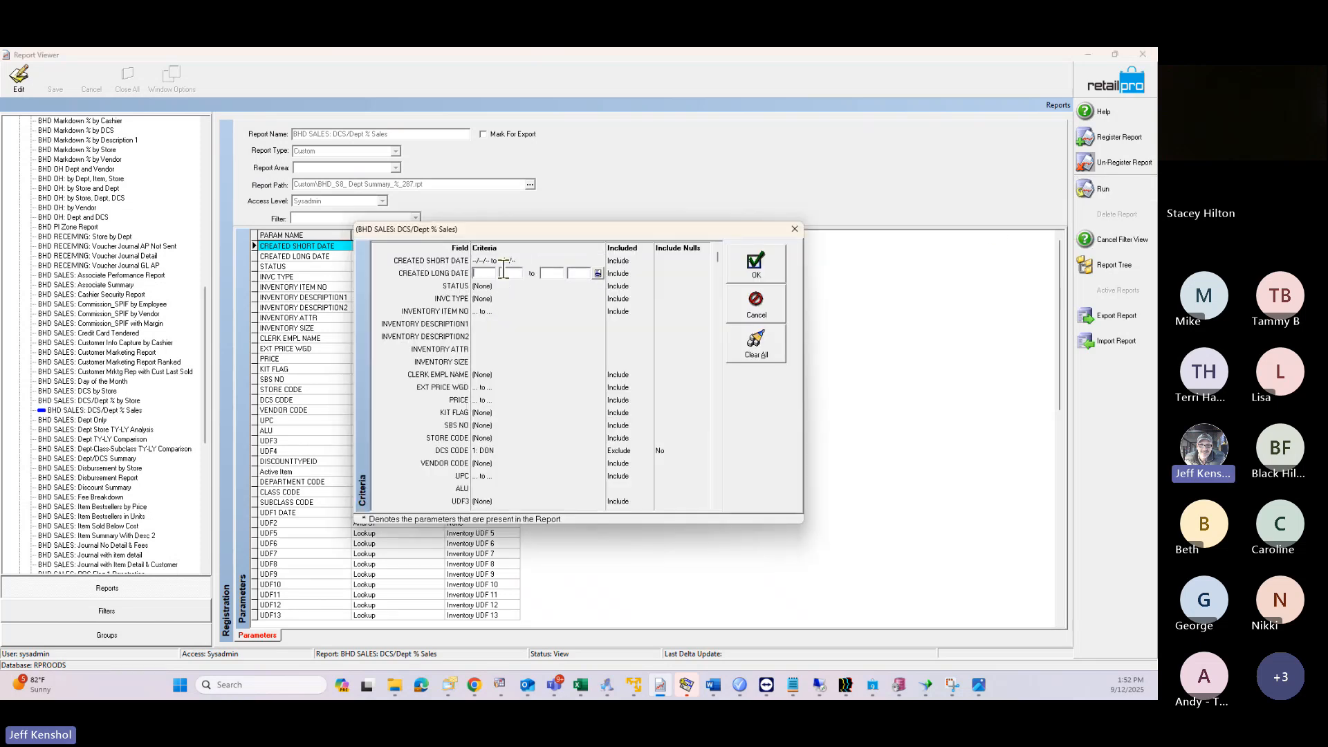
{"action": "left_click", "coordinate": [497, 262]}
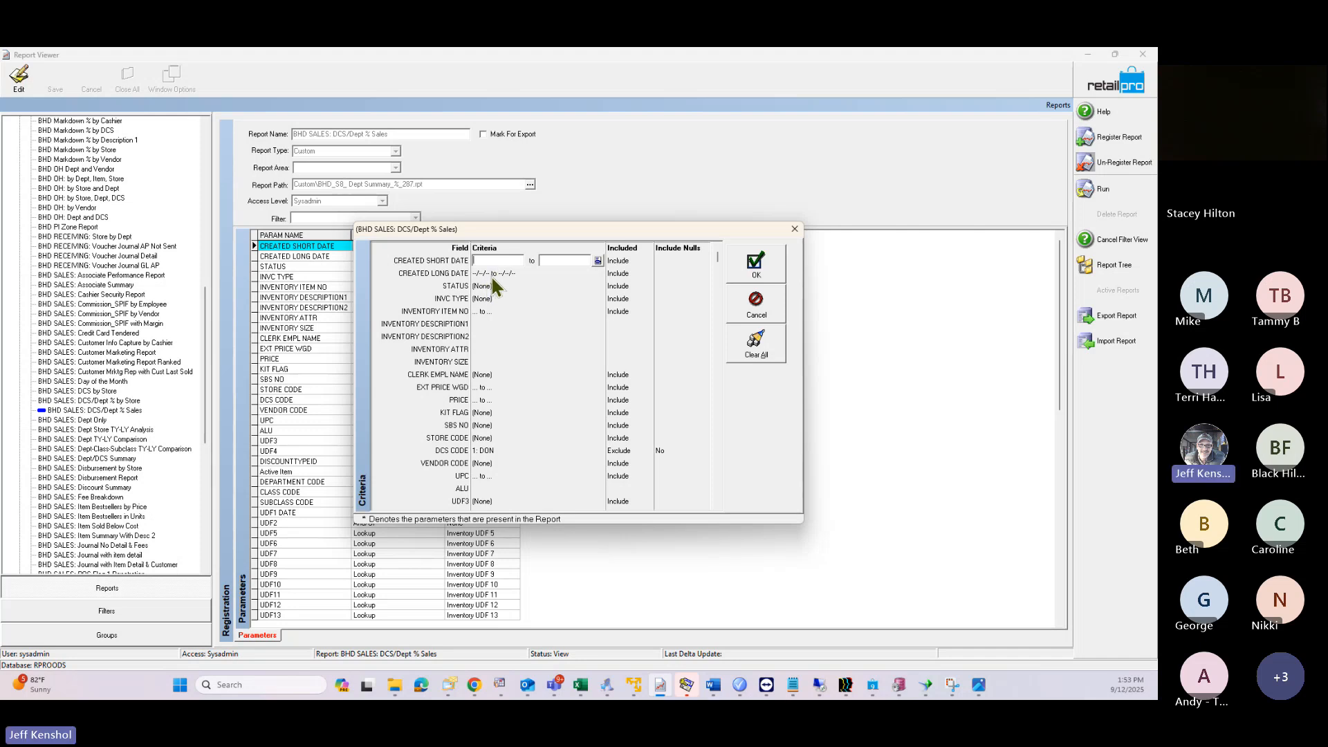
{"action": "left_click", "coordinate": [501, 273]}
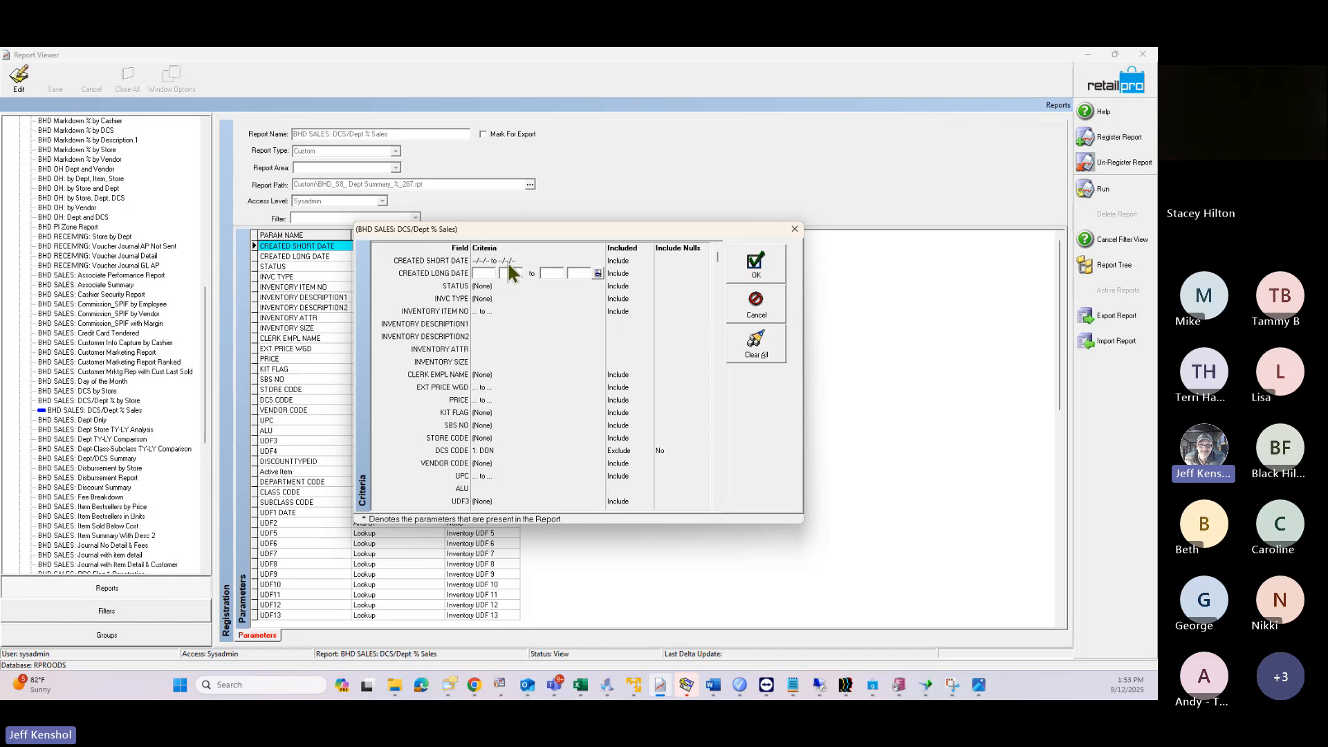
{"action": "left_click", "coordinate": [510, 261]}
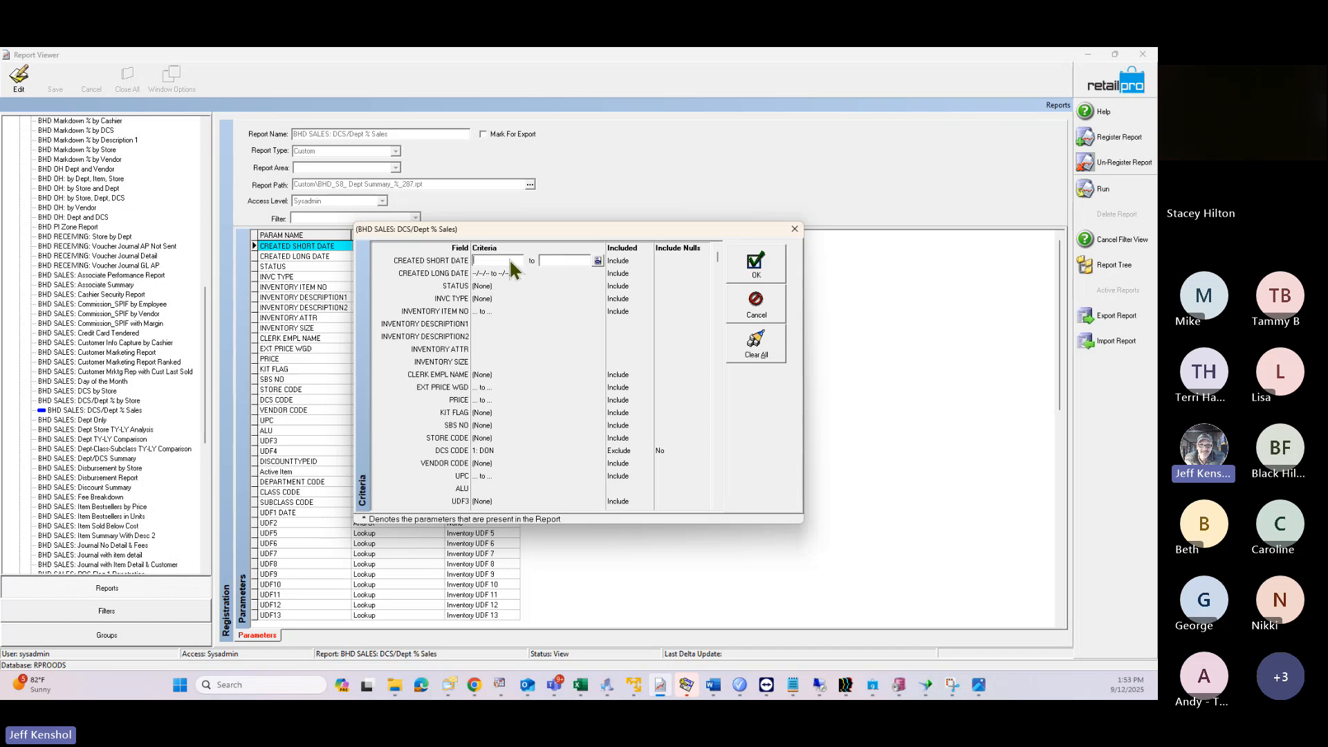
Step: Set Created Short Date to 1 day starting 1100 days ago (9/8/2022) and run the BHD SALES: DCS/Dept % Sales report
{"action": "left_click", "coordinate": [598, 261]}
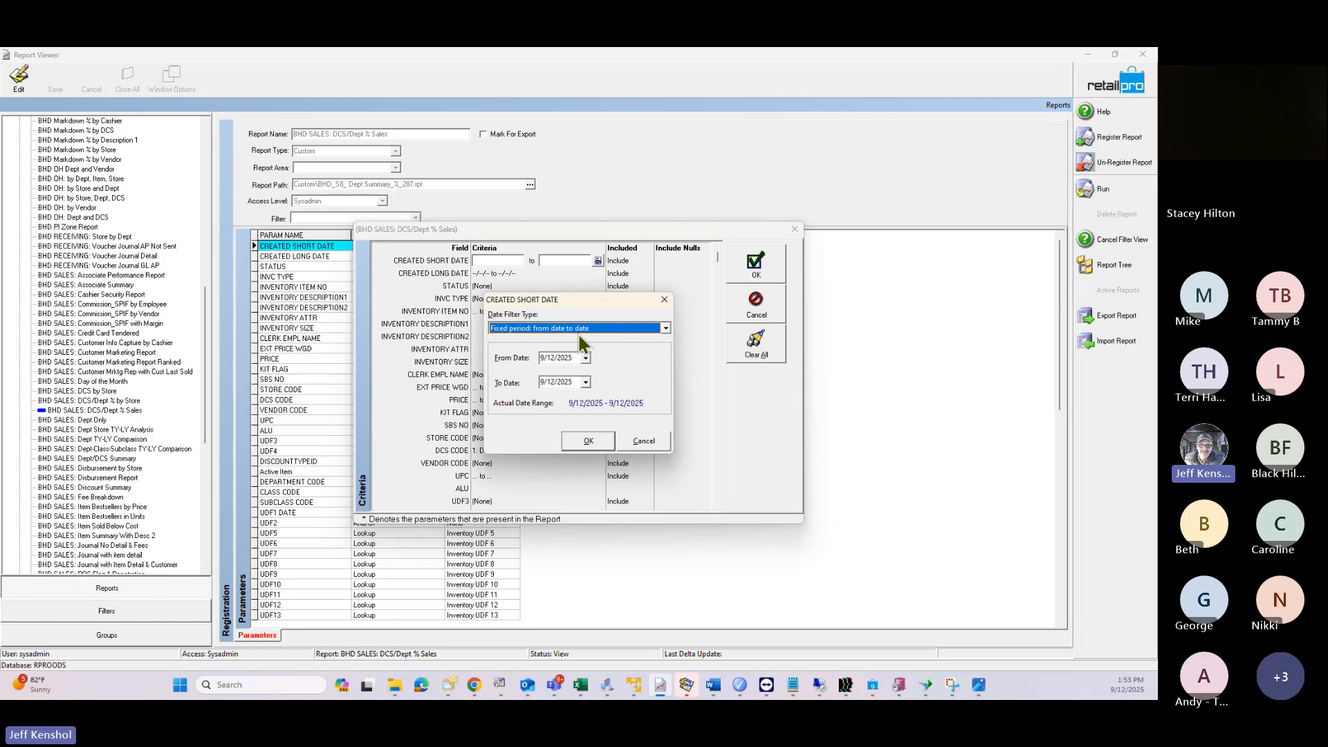
{"action": "left_click", "coordinate": [578, 332]}
{"action": "left_click", "coordinate": [554, 351]}
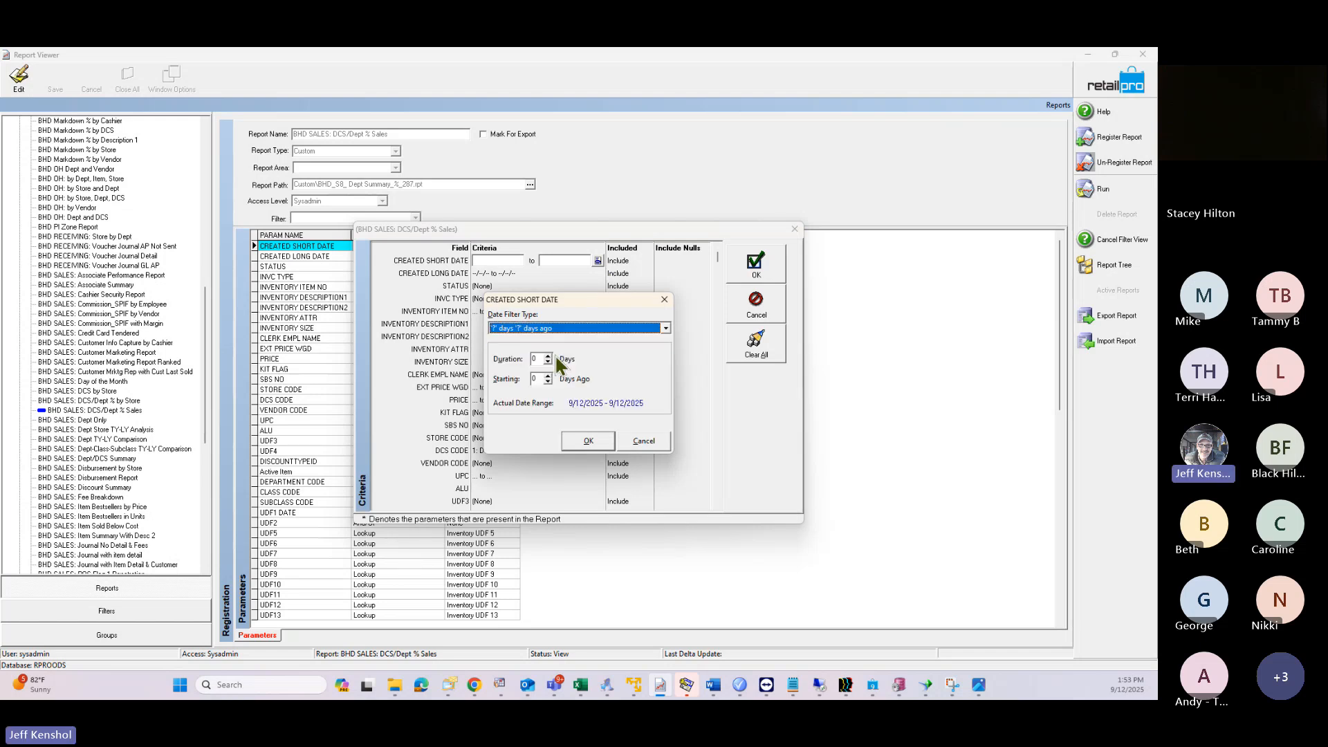
{"action": "double_click", "coordinate": [539, 358]}
{"action": "type", "text": "1"}
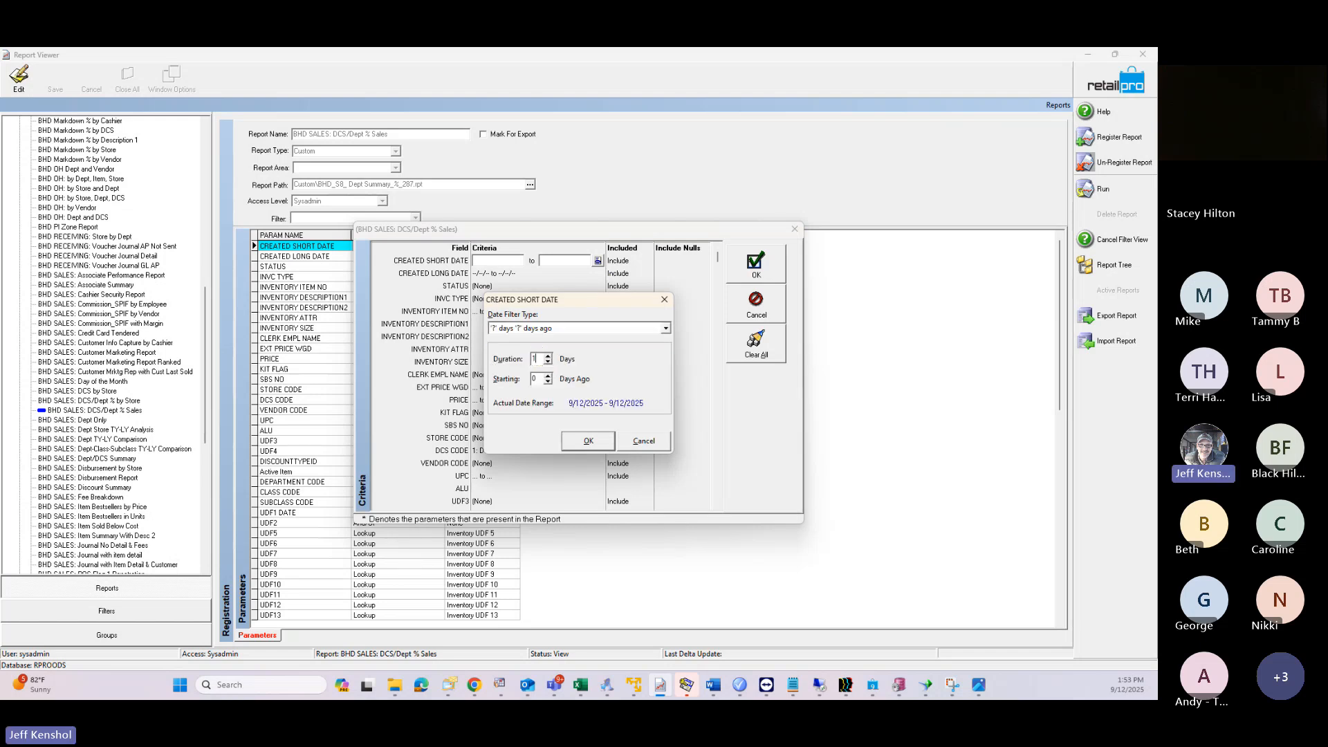
{"action": "key", "text": "Tab"}
{"action": "type", "text": "100"}
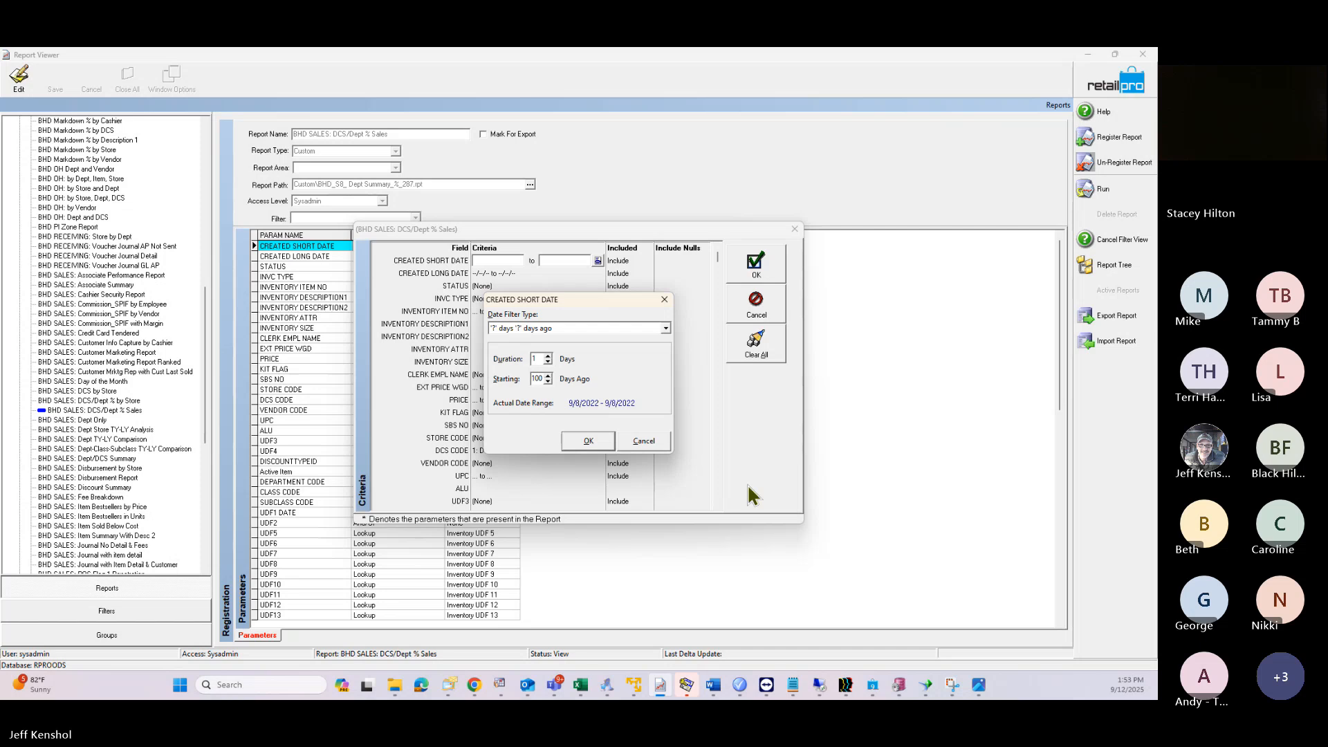
{"action": "left_click", "coordinate": [594, 440]}
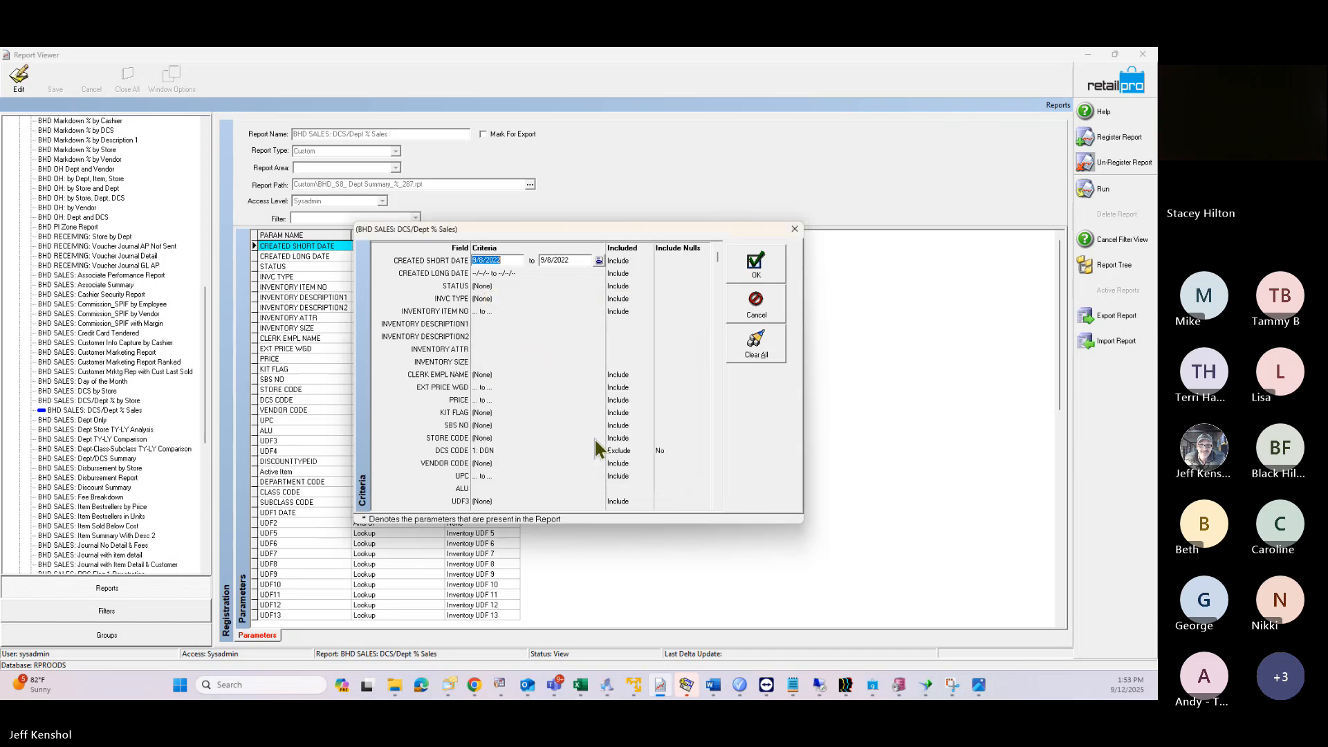
{"action": "left_click", "coordinate": [752, 270]}
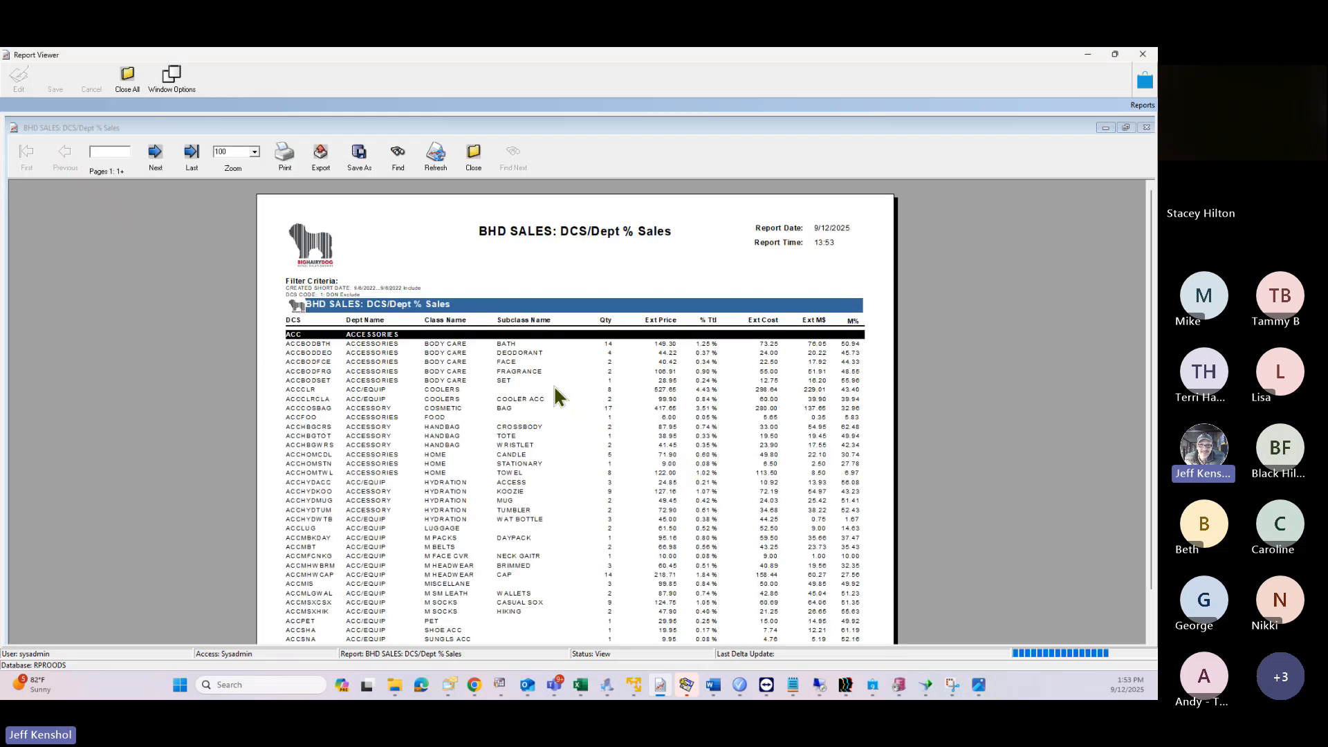
Step: Examine the department subtotals and percentages on pages 2 and 3 of the DCS/Dept % Sales report at 150% zoom, and close the report
{"action": "left_click", "coordinate": [155, 155]}
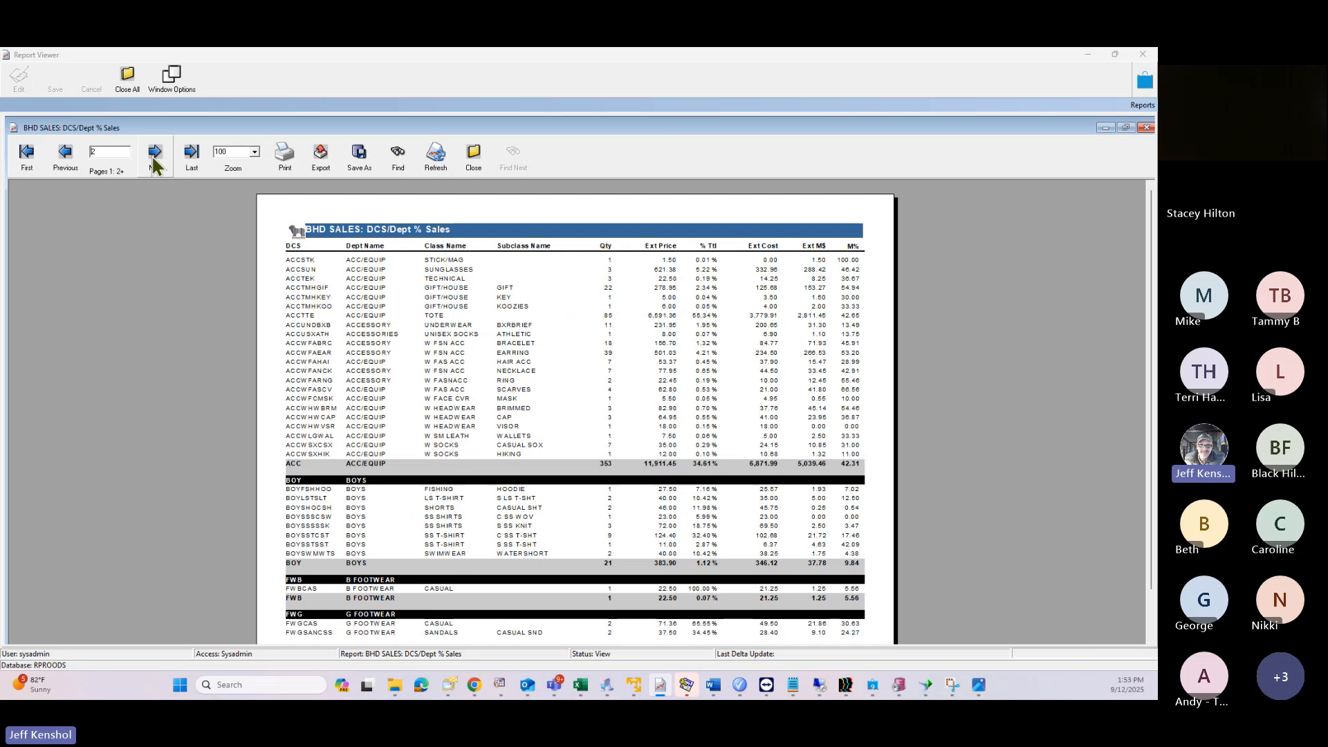
{"action": "left_click", "coordinate": [255, 152]}
{"action": "left_click", "coordinate": [239, 188]}
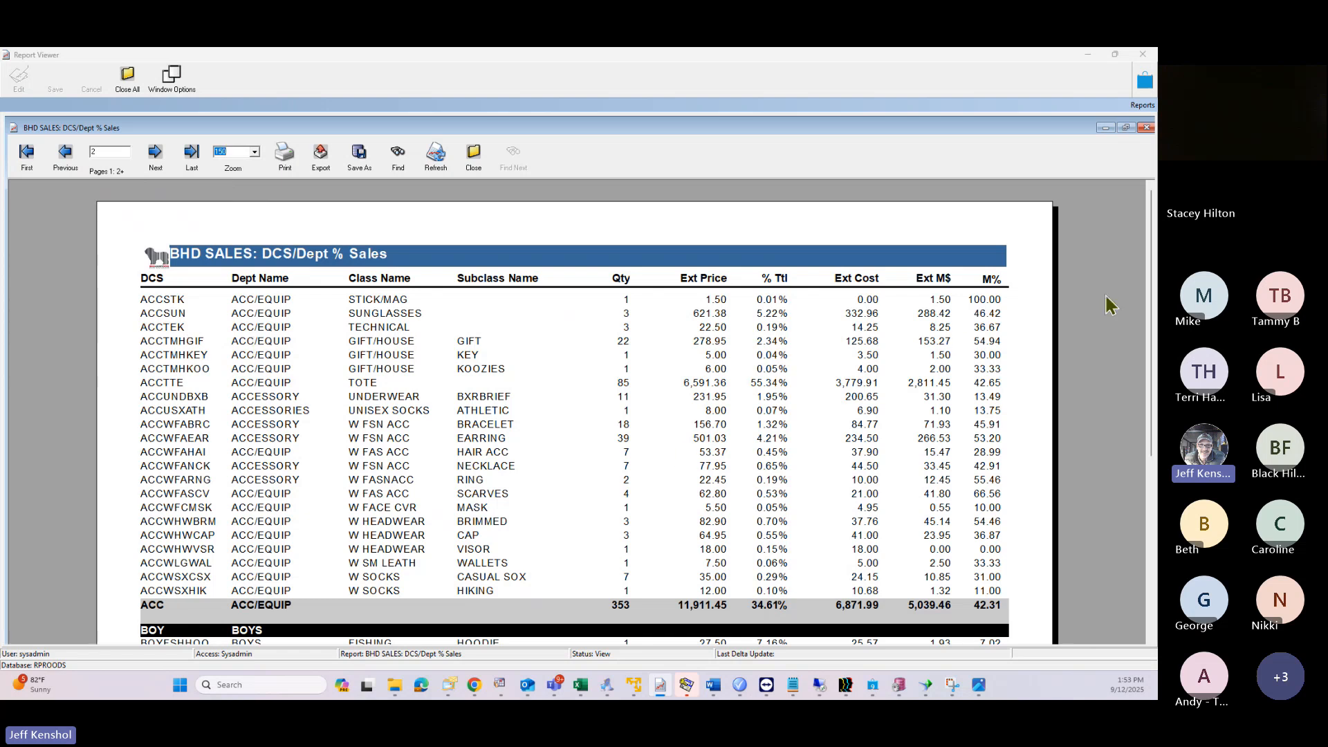
{"action": "scroll", "coordinate": [1151, 391], "scroll_direction": "down", "scroll_amount": 3}
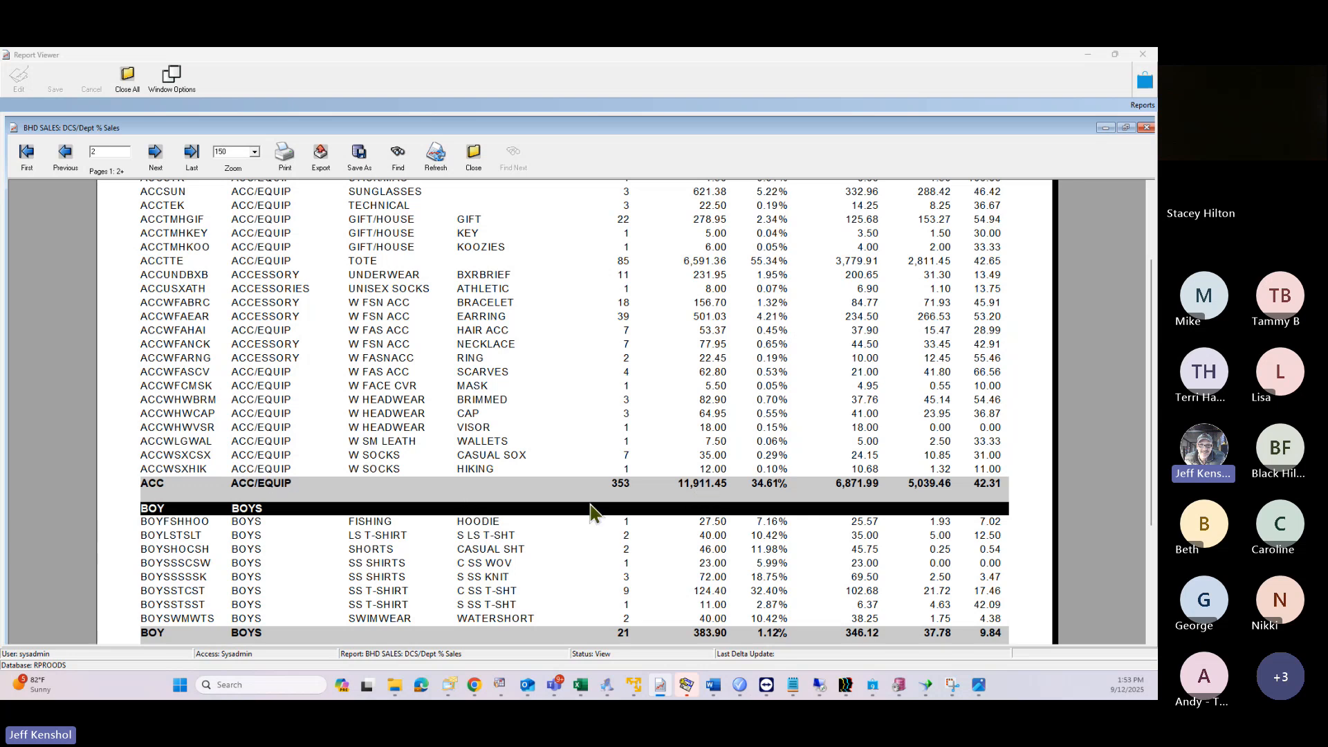
{"action": "scroll", "coordinate": [1155, 429], "scroll_direction": "up", "scroll_amount": 3}
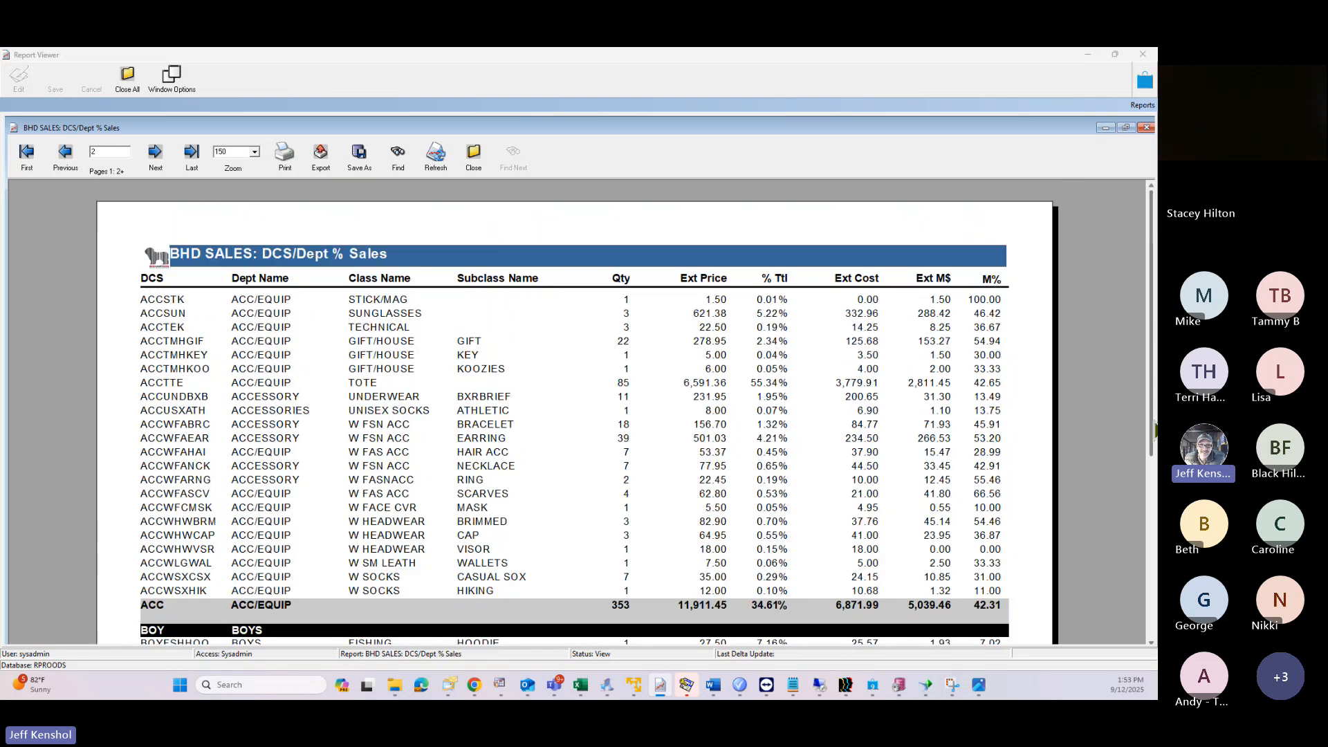
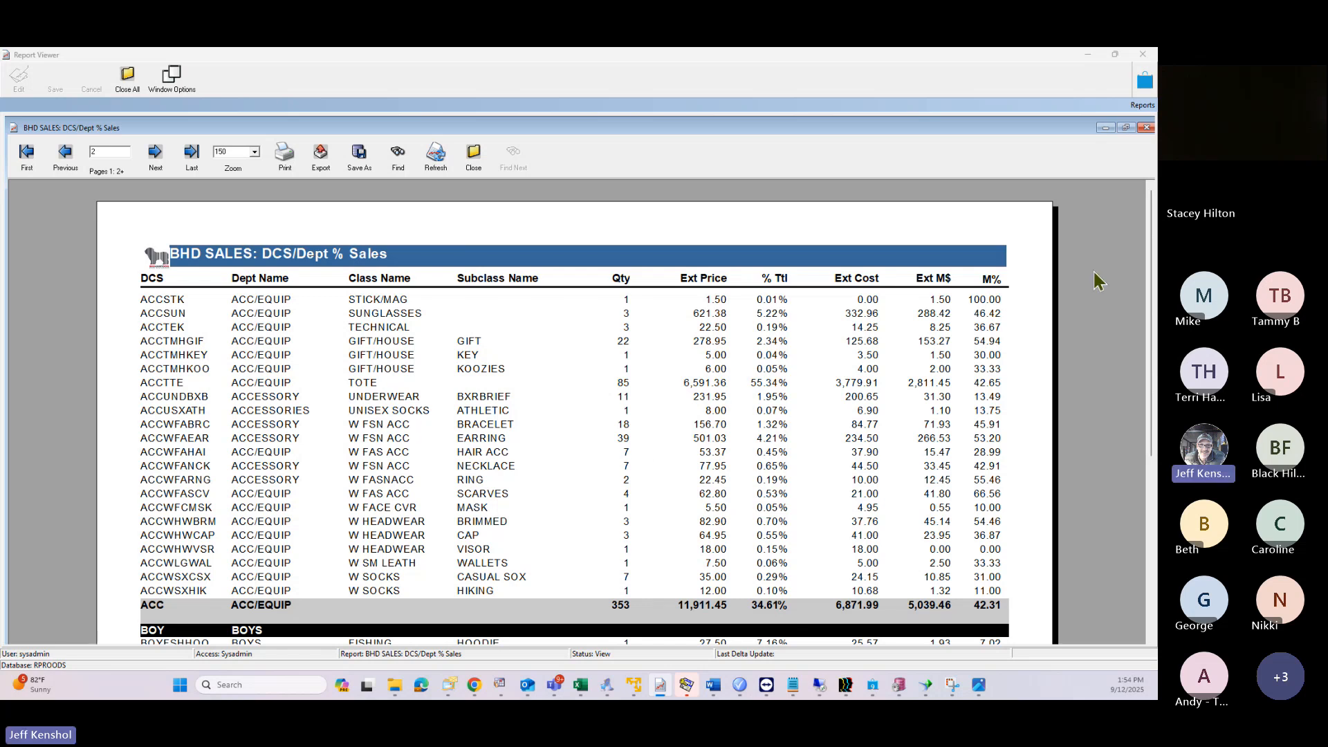
{"action": "left_click_drag", "start_coordinate": [1152, 199], "coordinate": [1105, 374]}
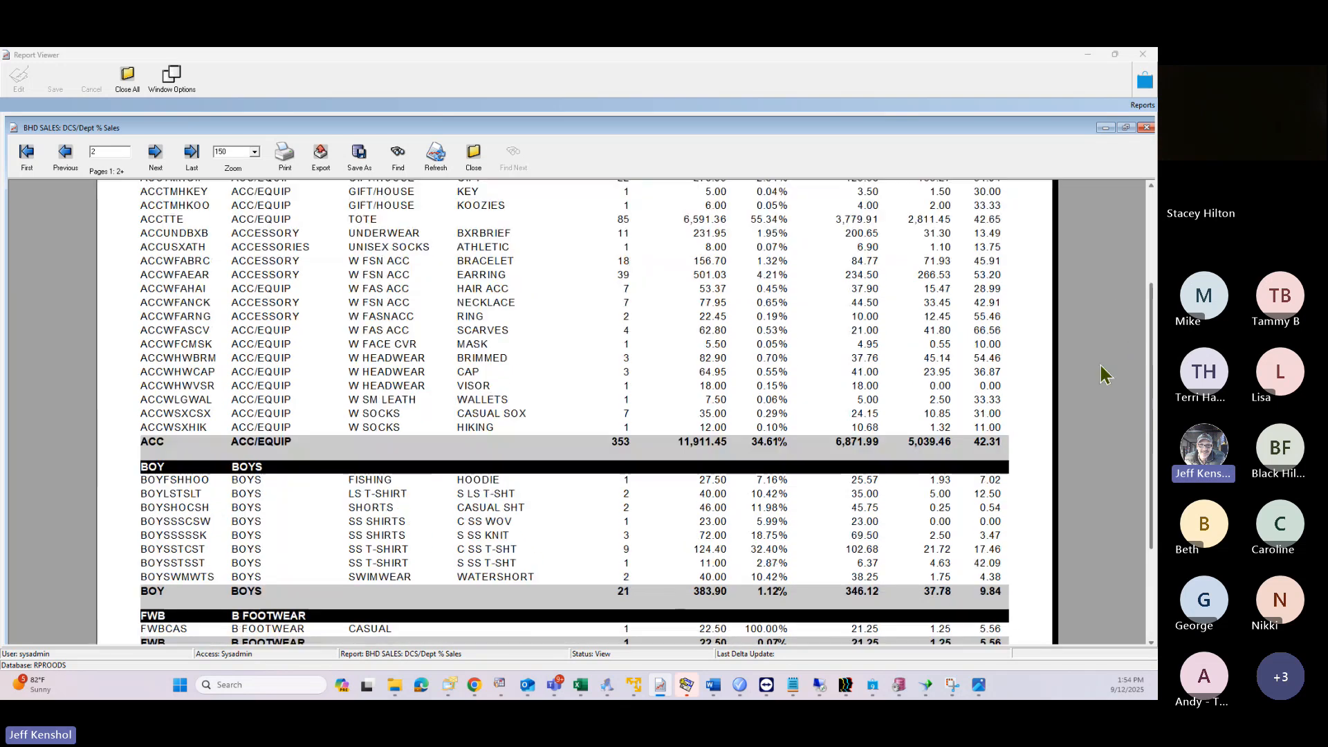
{"action": "scroll", "coordinate": [1105, 374], "scroll_direction": "up", "scroll_amount": 3}
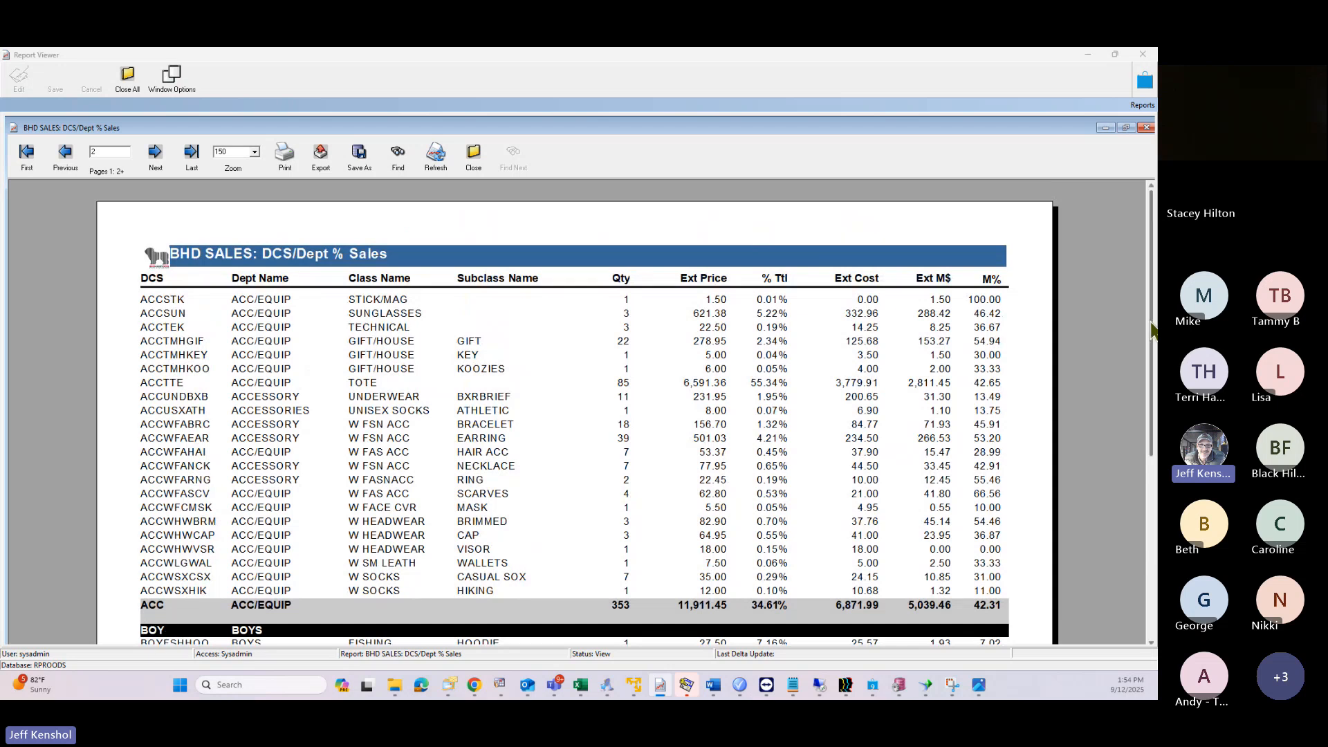
{"action": "left_click_drag", "start_coordinate": [1153, 330], "coordinate": [1145, 464]}
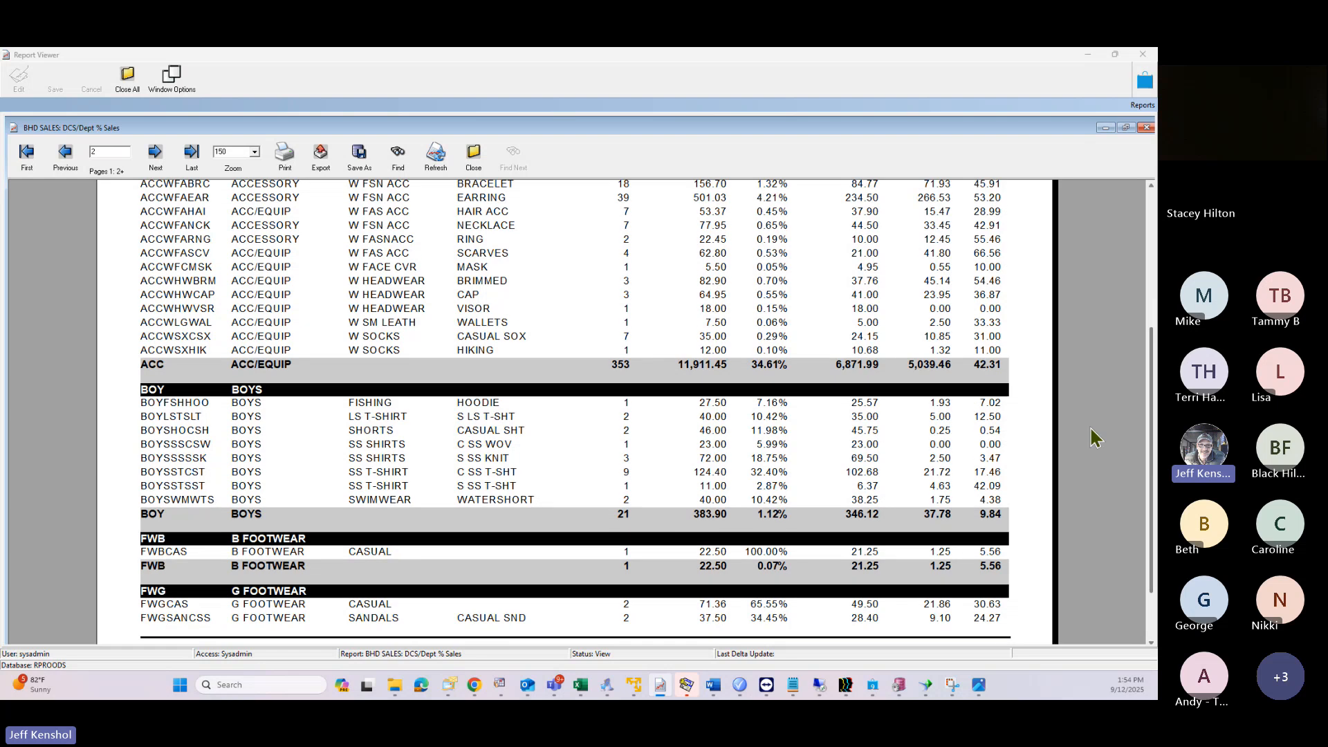
{"action": "left_click", "coordinate": [154, 160]}
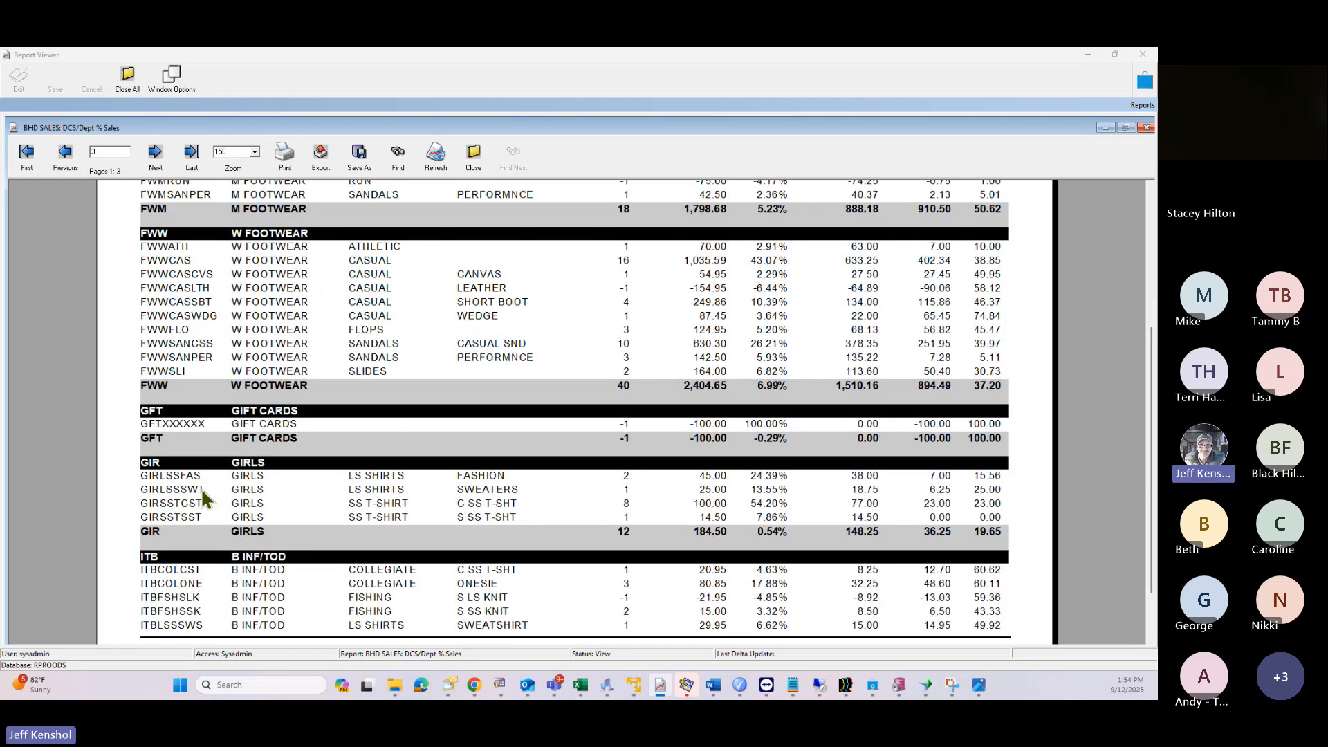
{"action": "left_click", "coordinate": [470, 160]}
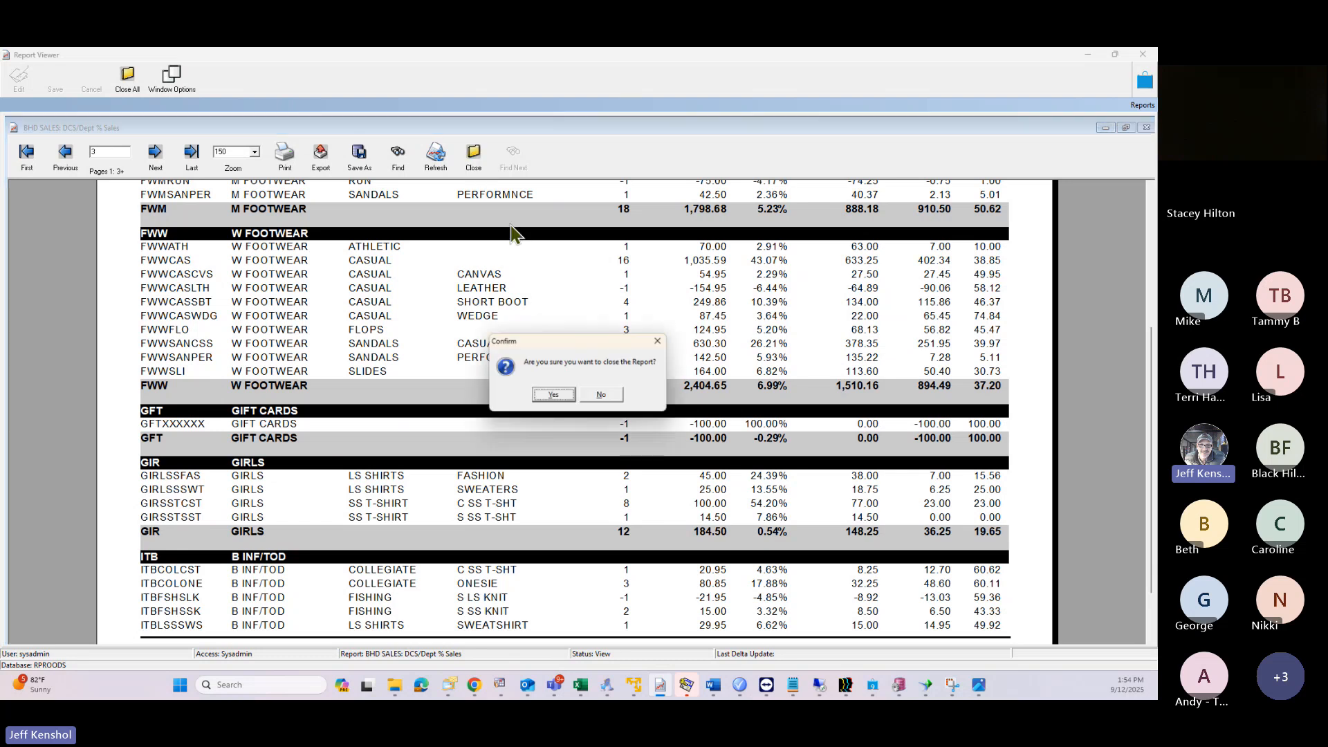
{"action": "left_click", "coordinate": [553, 397]}
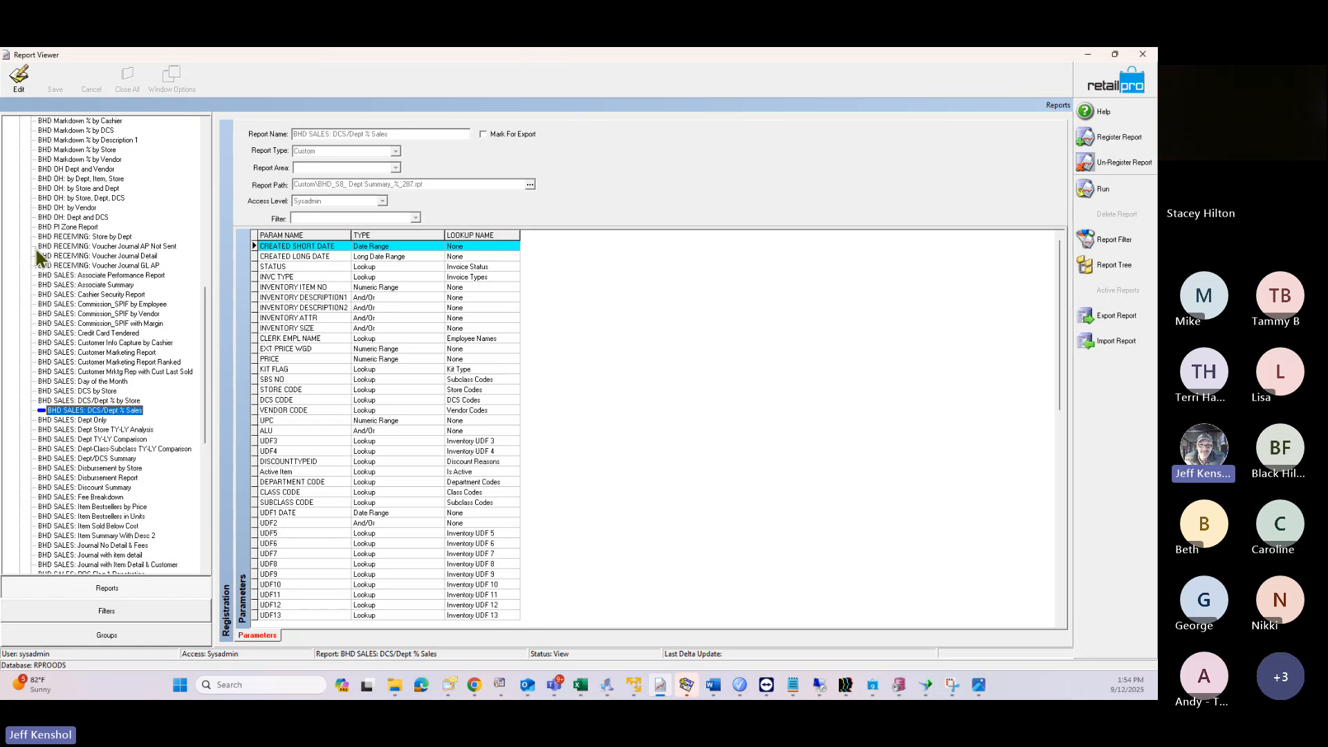
Step: Collapse the Custom category, expand Other, and look through its reports, including ARA Sales Journal No Detail and EEO Top 100 Styles
{"action": "left_click_drag", "start_coordinate": [202, 342], "coordinate": [208, 184]}
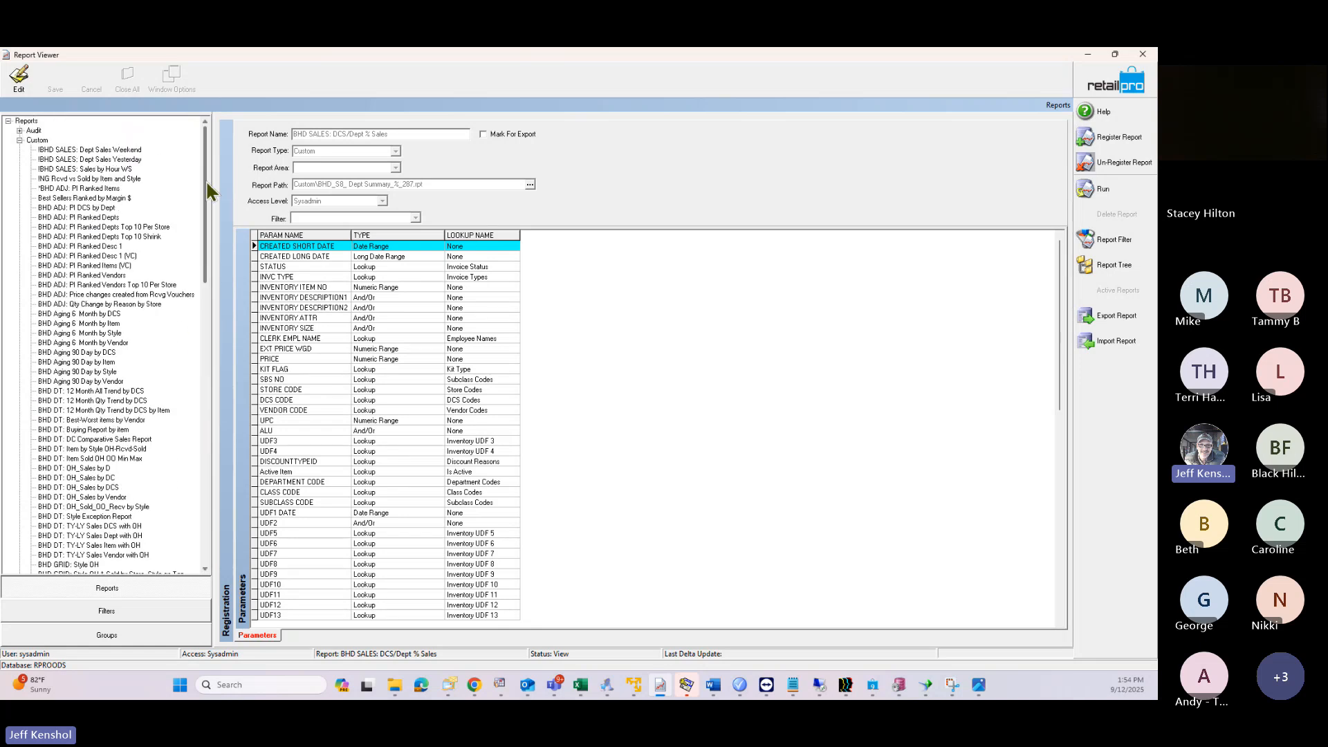
{"action": "left_click", "coordinate": [19, 139]}
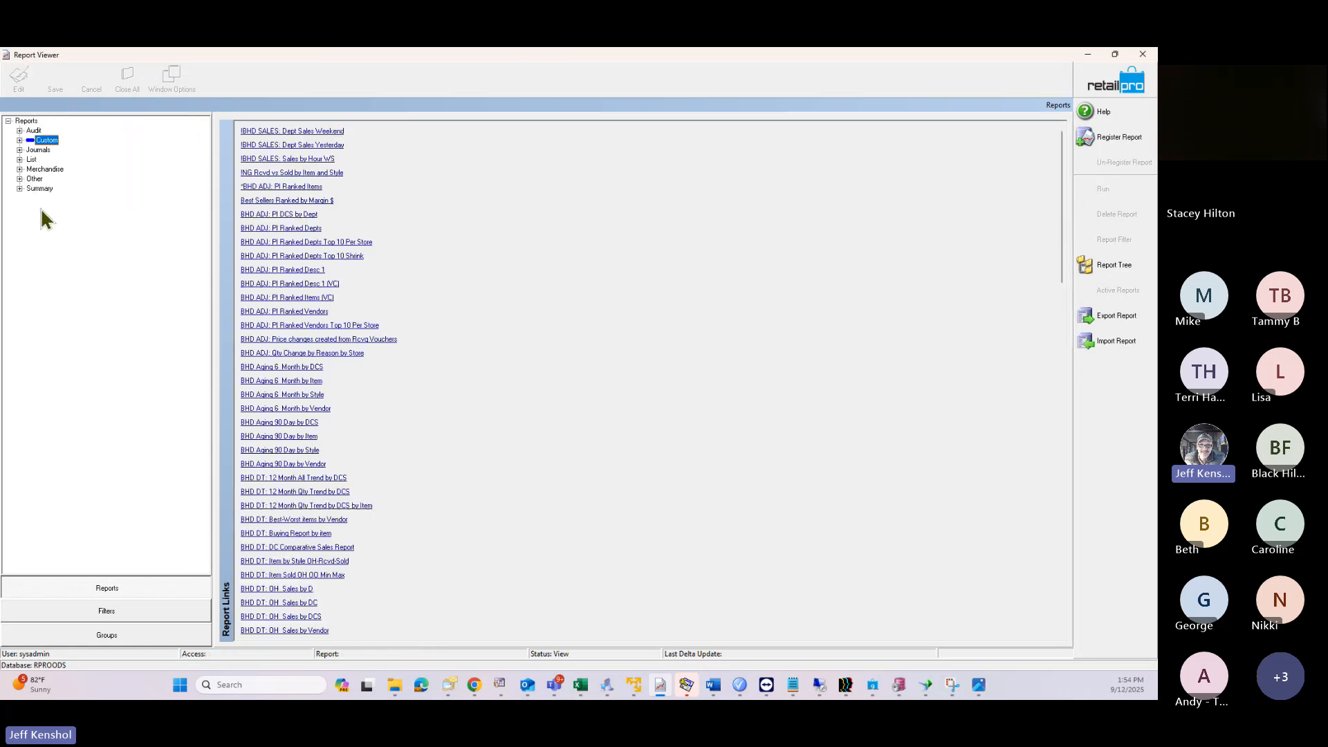
{"action": "left_click", "coordinate": [19, 178]}
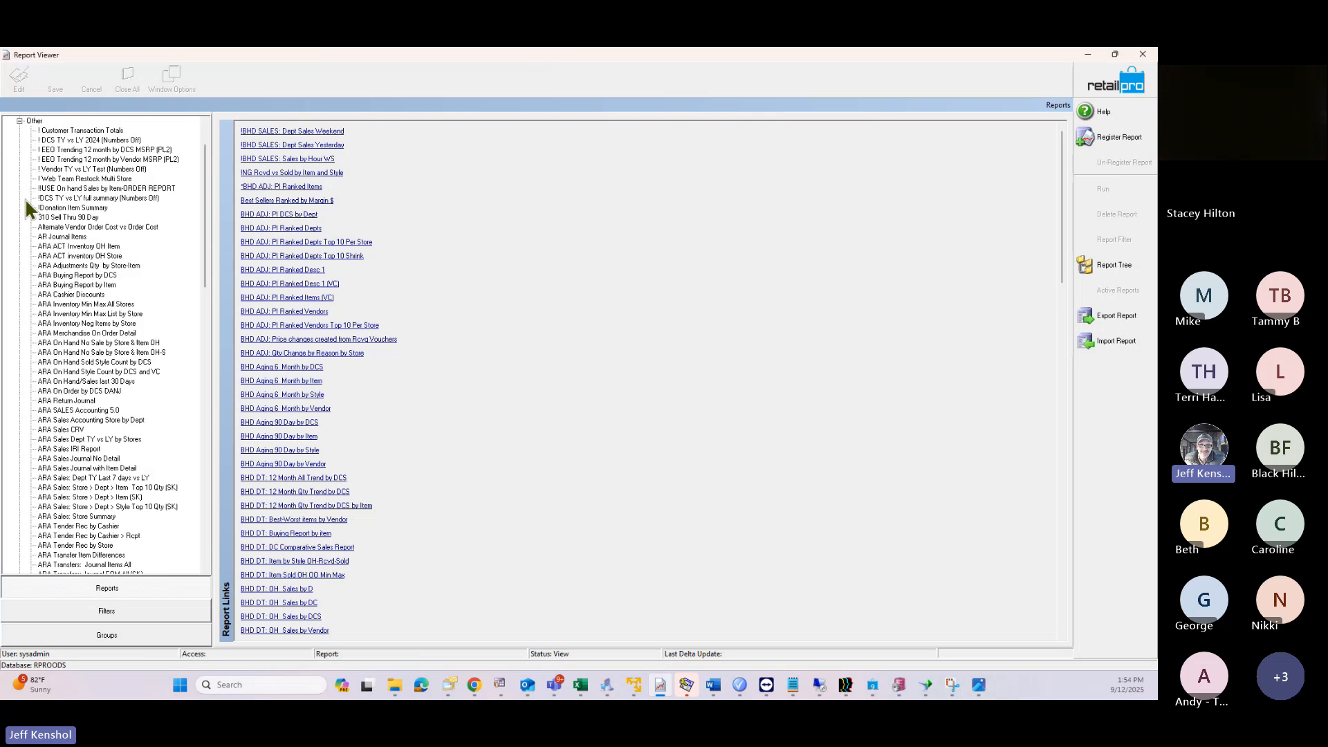
{"action": "scroll", "coordinate": [102, 341], "scroll_direction": "down", "scroll_amount": 20}
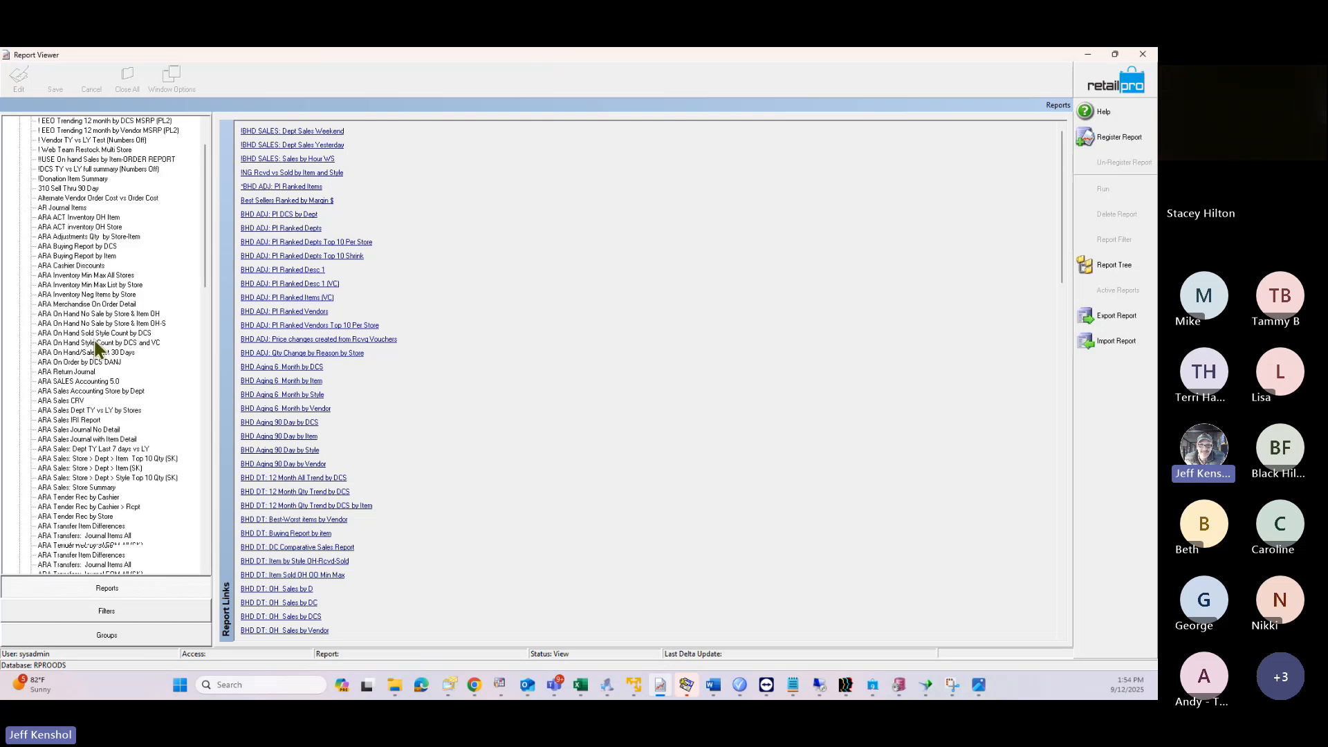
{"action": "scroll", "coordinate": [95, 362], "scroll_direction": "up", "scroll_amount": 11}
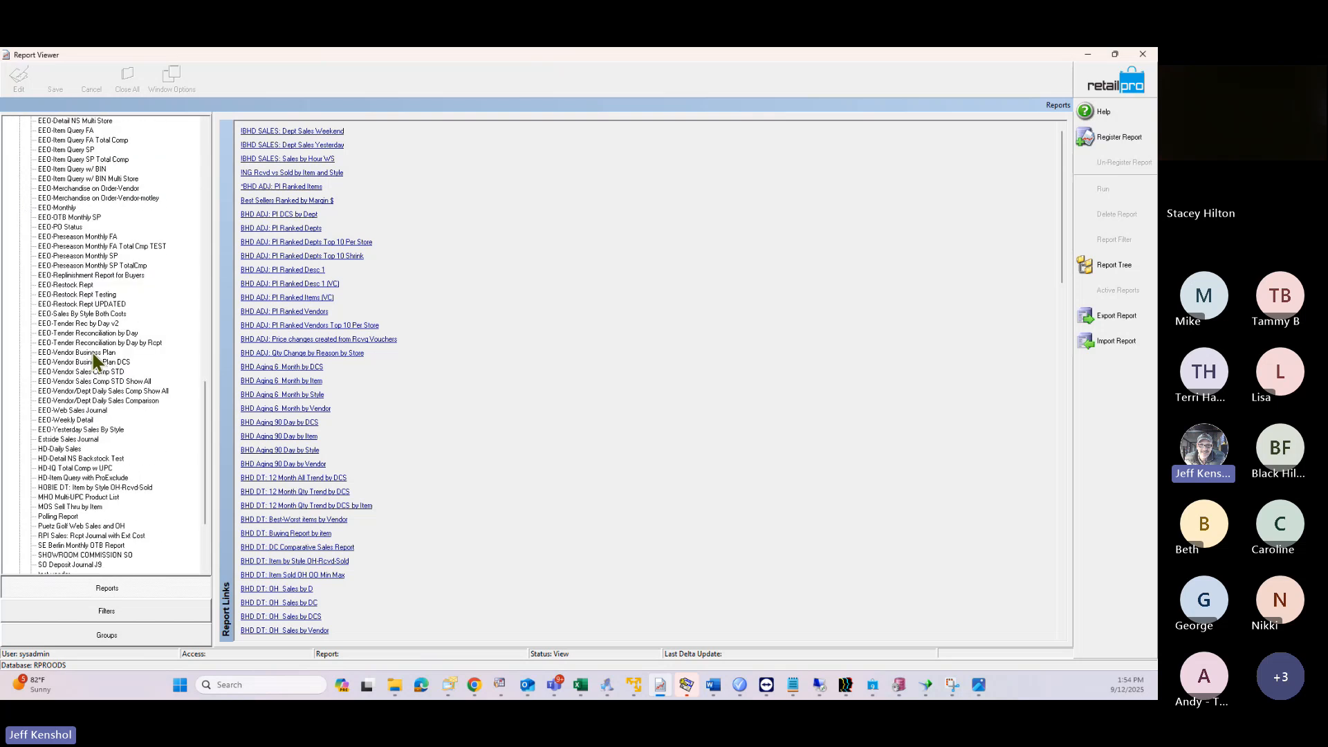
{"action": "left_click", "coordinate": [55, 237]}
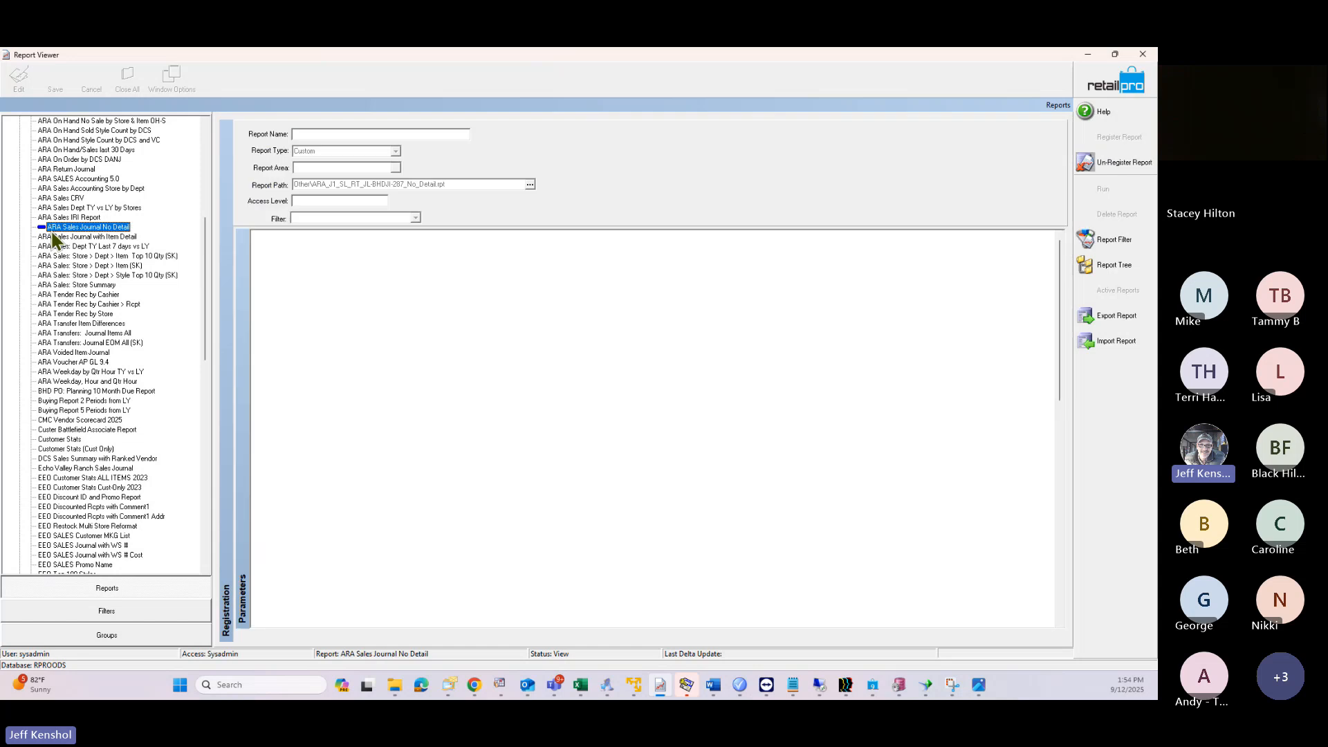
{"action": "scroll", "coordinate": [48, 415], "scroll_direction": "down", "scroll_amount": 4}
{"action": "left_click", "coordinate": [69, 458]}
{"action": "scroll", "coordinate": [70, 474], "scroll_direction": "down", "scroll_amount": 15}
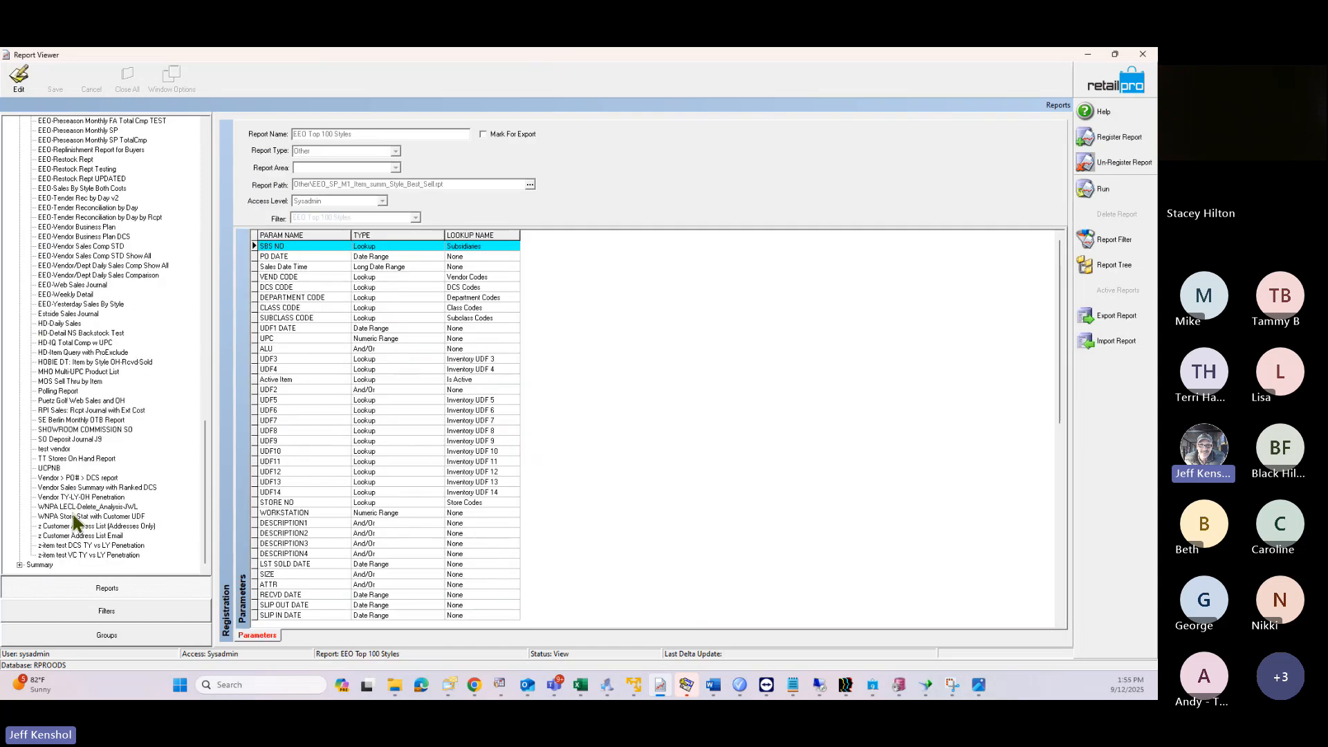
{"action": "scroll", "coordinate": [81, 500], "scroll_direction": "up", "scroll_amount": 8}
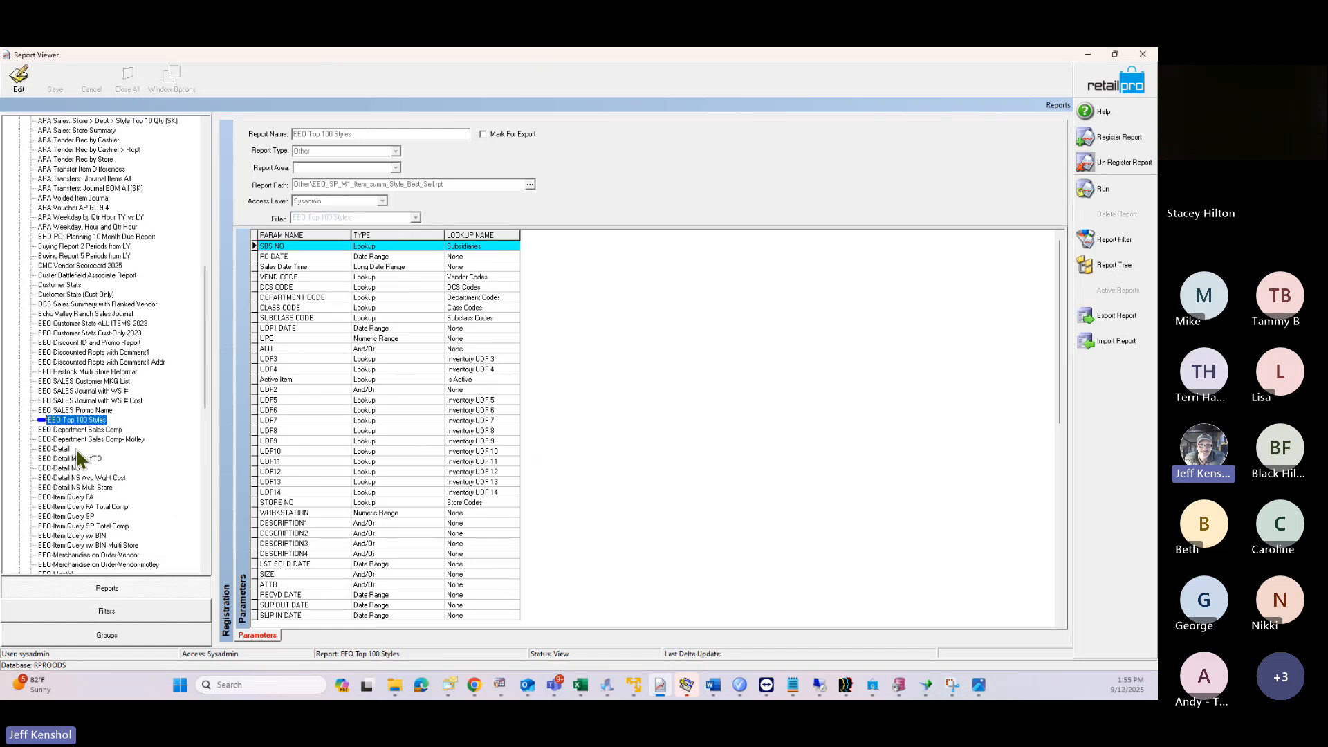
{"action": "scroll", "coordinate": [78, 457], "scroll_direction": "up", "scroll_amount": 2}
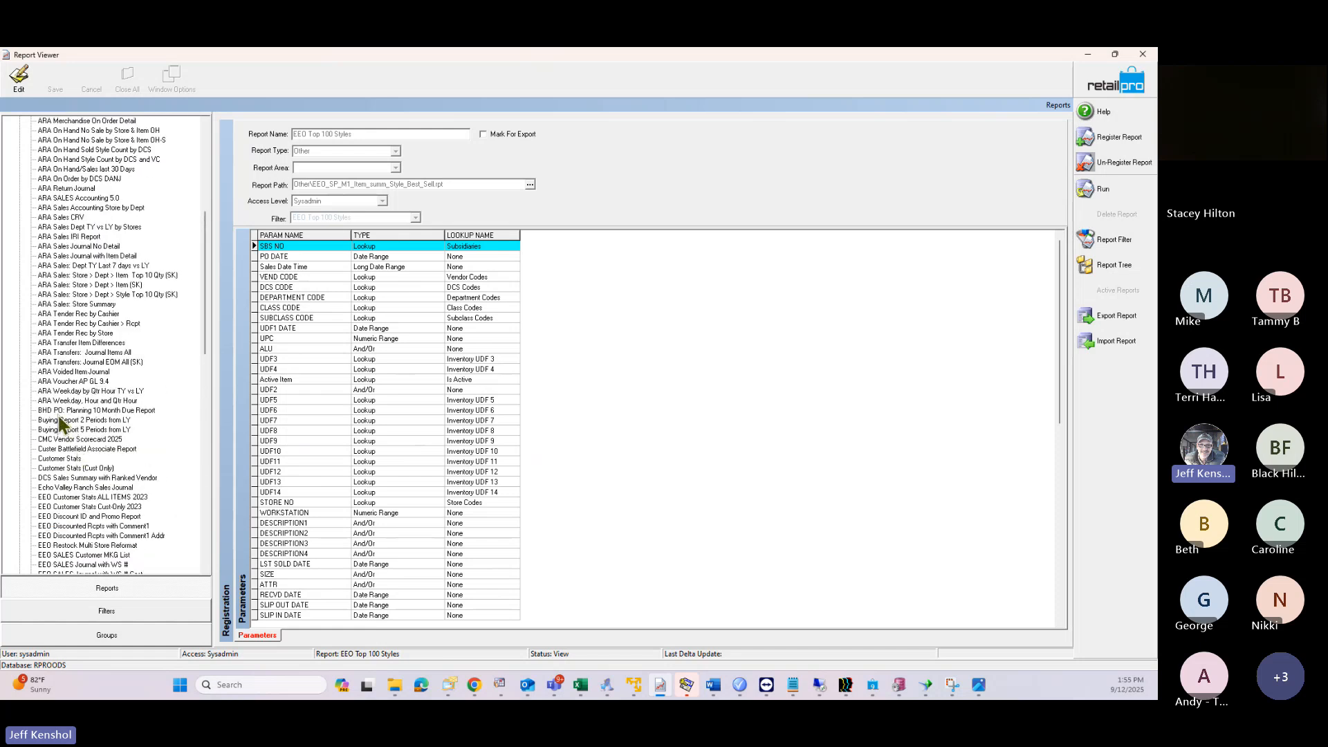
{"action": "scroll", "coordinate": [97, 403], "scroll_direction": "up", "scroll_amount": 9}
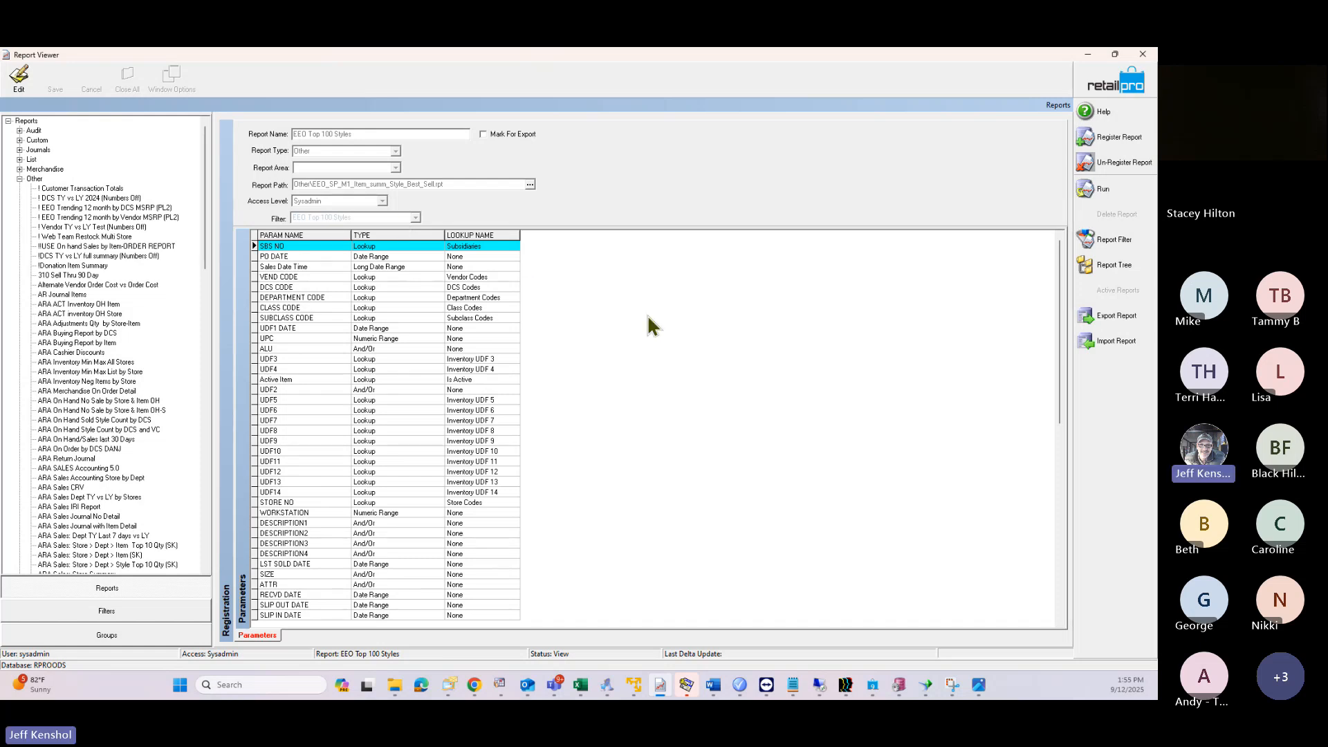
Step: Restore the Report Viewer to a smaller window, move the Report Webinar.jpg outline off this screen, and place the viewer beside File Explorer
{"action": "mouse_move", "coordinate": [660, 684]}
{"action": "mouse_move", "coordinate": [533, 689]}
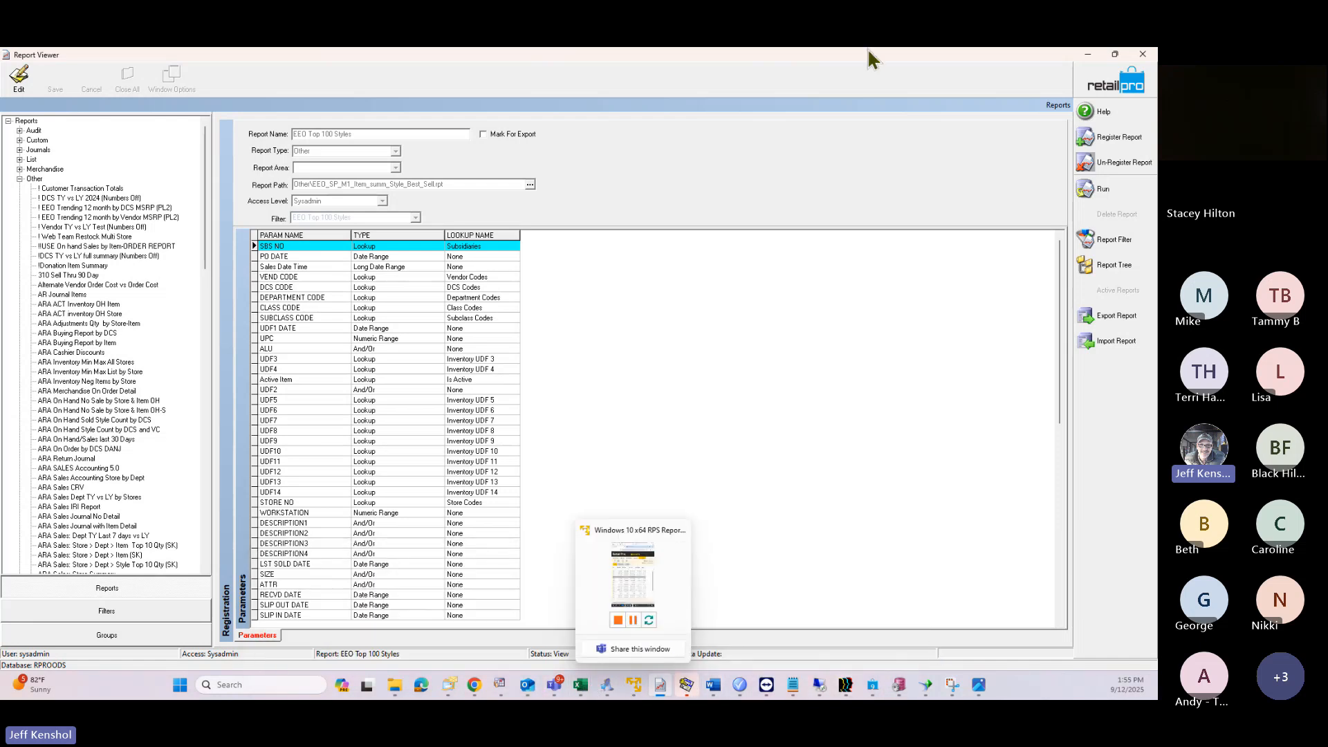
{"action": "double_click", "coordinate": [782, 60]}
{"action": "left_click", "coordinate": [339, 131]}
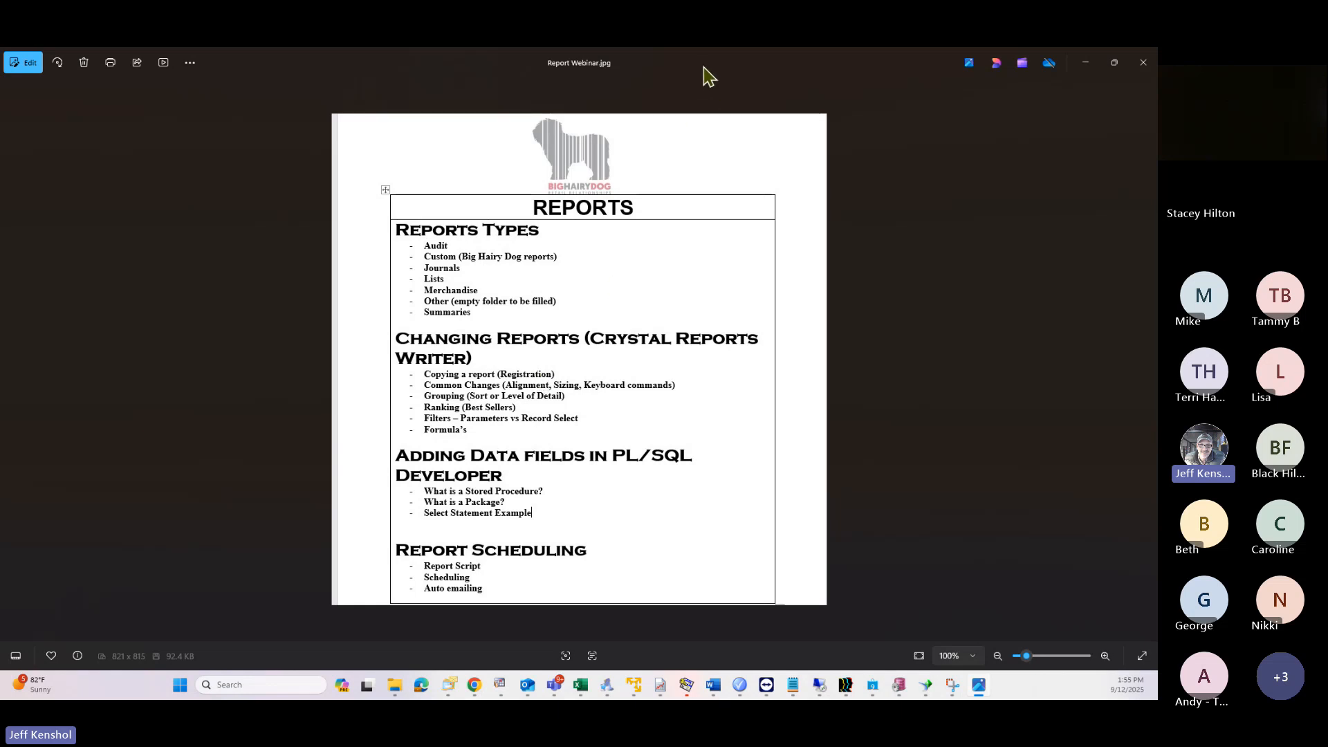
{"action": "left_click_drag", "start_coordinate": [703, 74], "coordinate": [1157, 114]}
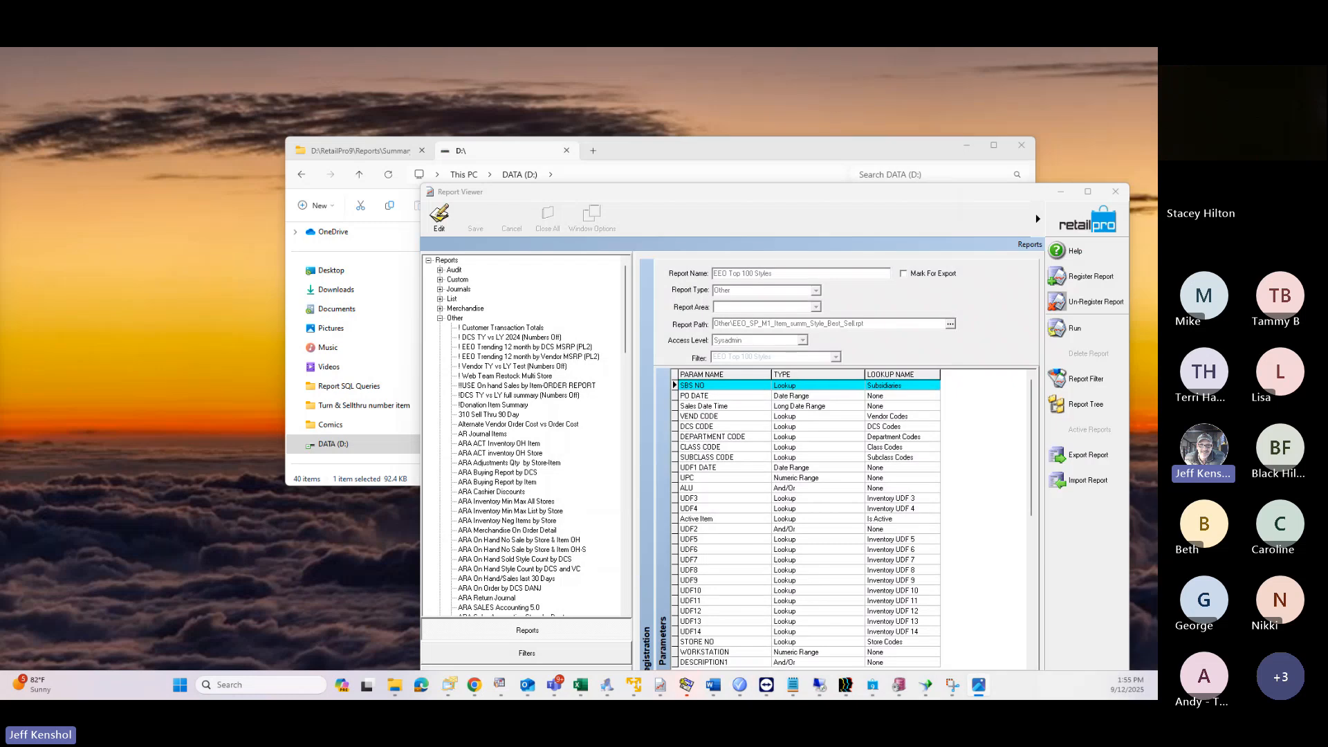
{"action": "left_click_drag", "start_coordinate": [656, 191], "coordinate": [276, 111]}
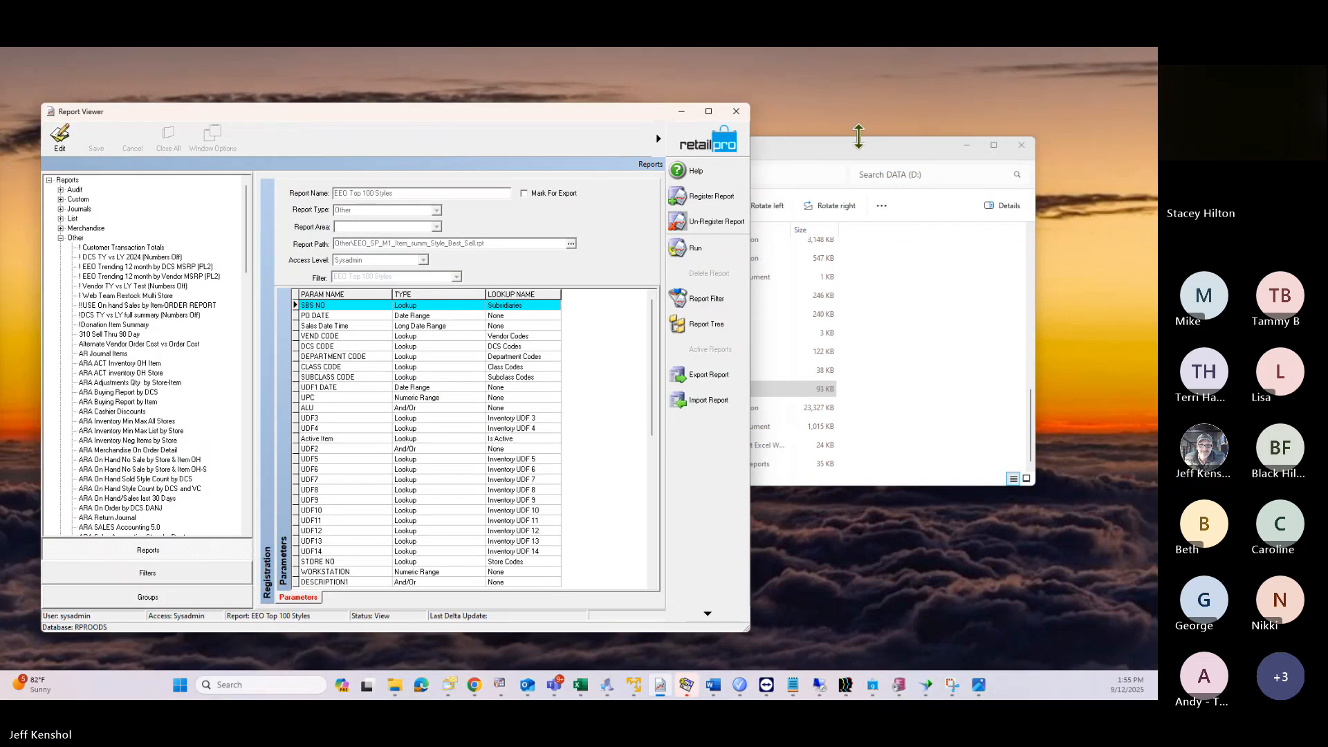
Step: Collapse the Other category, expand Summary, and select the INVENTORY: On Hand Summary report
{"action": "left_click", "coordinate": [61, 238]}
{"action": "left_click", "coordinate": [61, 248]}
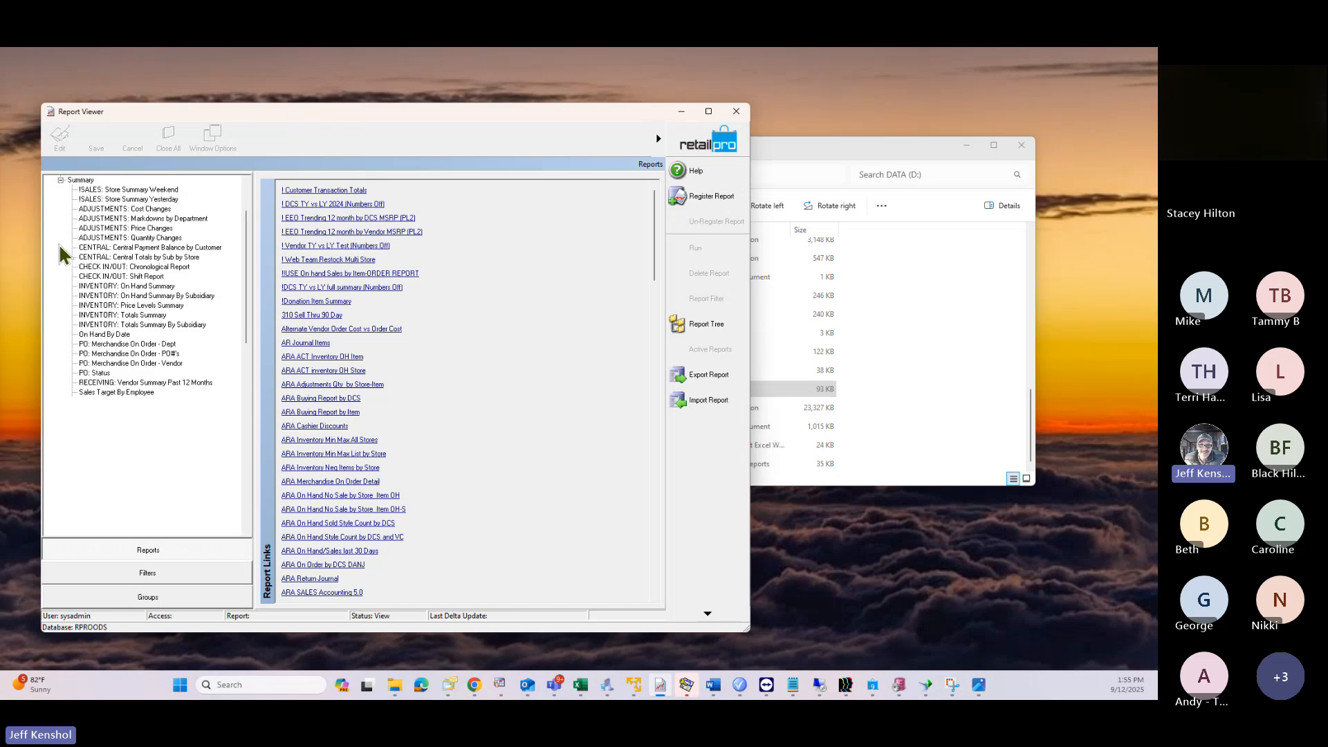
{"action": "scroll", "coordinate": [142, 374], "scroll_direction": "down", "scroll_amount": 1}
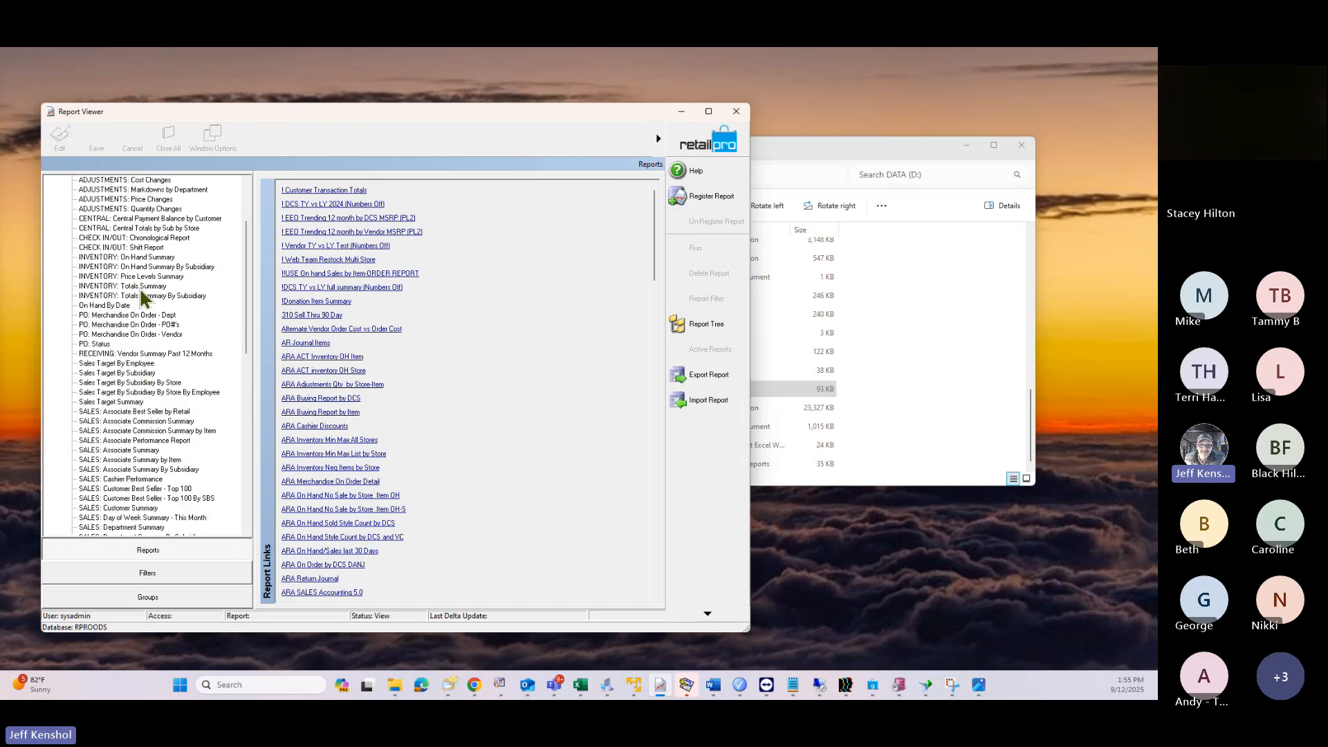
{"action": "left_click", "coordinate": [132, 257]}
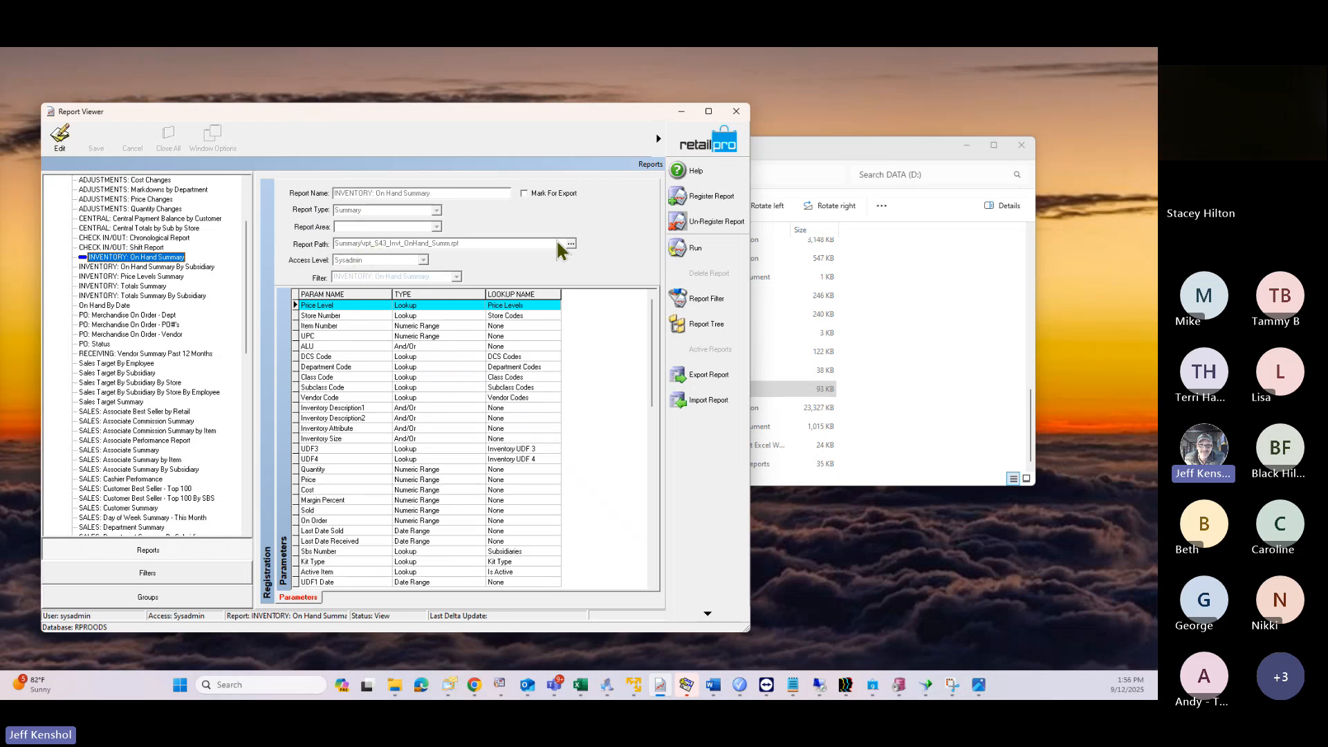
Step: Inspect the On Hand Summary's Report Path field in the Page Designer and close the designer
{"action": "right_click", "coordinate": [598, 240]}
{"action": "mouse_move", "coordinate": [643, 244]}
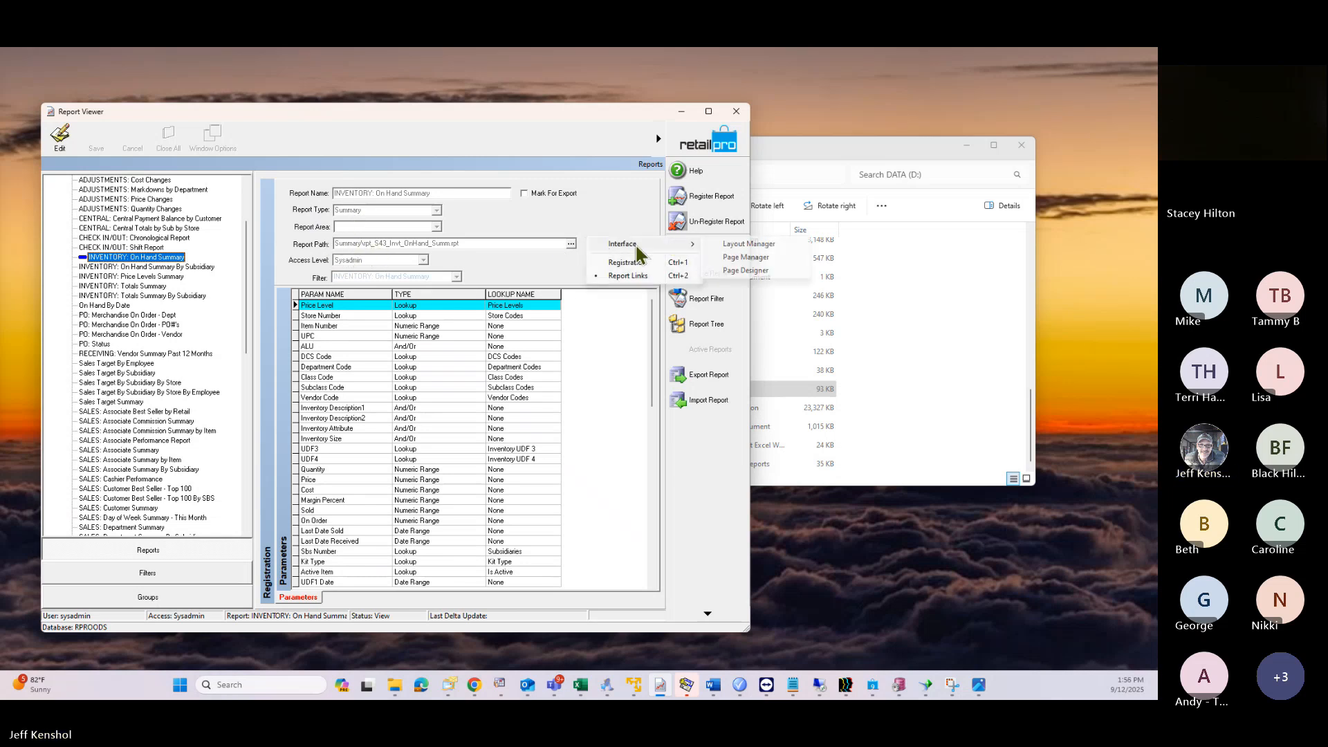
{"action": "left_click", "coordinate": [747, 270]}
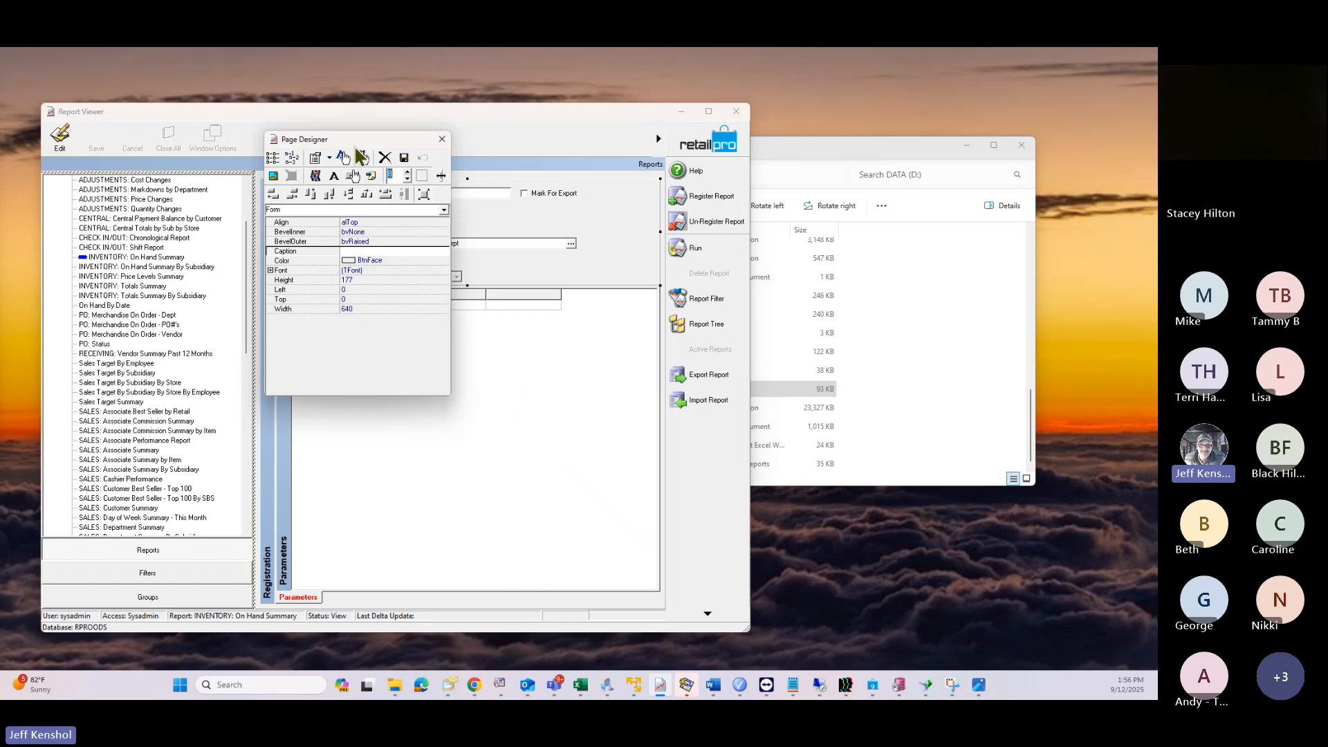
{"action": "left_click_drag", "start_coordinate": [357, 150], "coordinate": [470, 388]}
{"action": "left_click", "coordinate": [411, 241]}
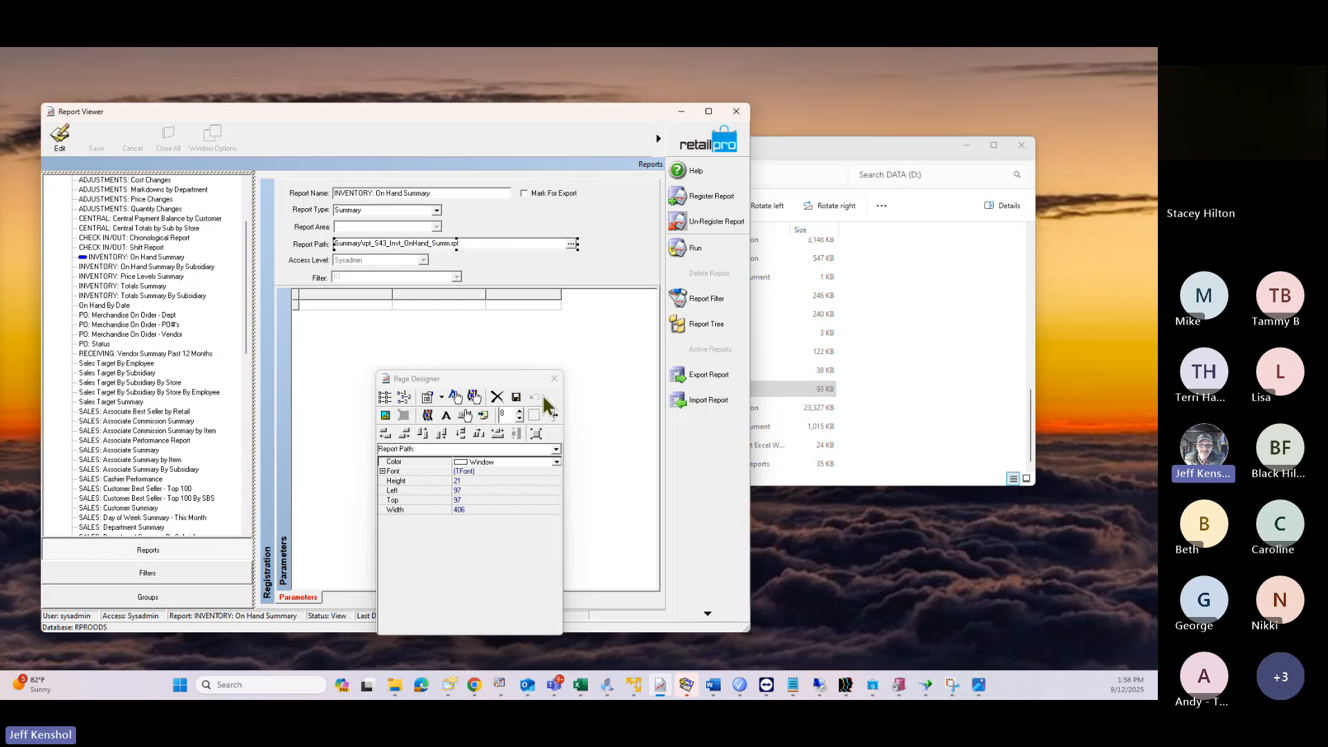
{"action": "left_click", "coordinate": [554, 379]}
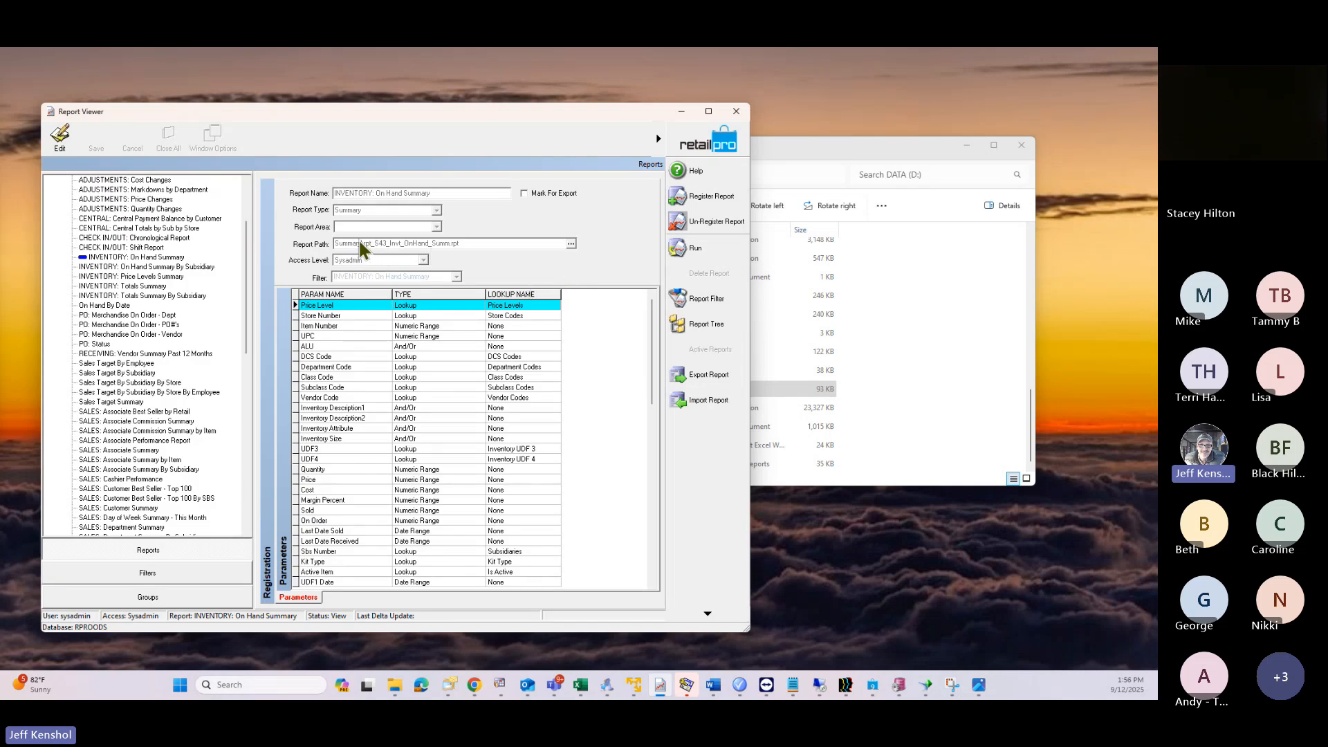
Step: Switch to File Explorer and copy rpt_S43_Invt_OnHand_Summ.rpt from RetailPro9\Reports\Summary into the Reports\Other folder
{"action": "left_click", "coordinate": [807, 148]}
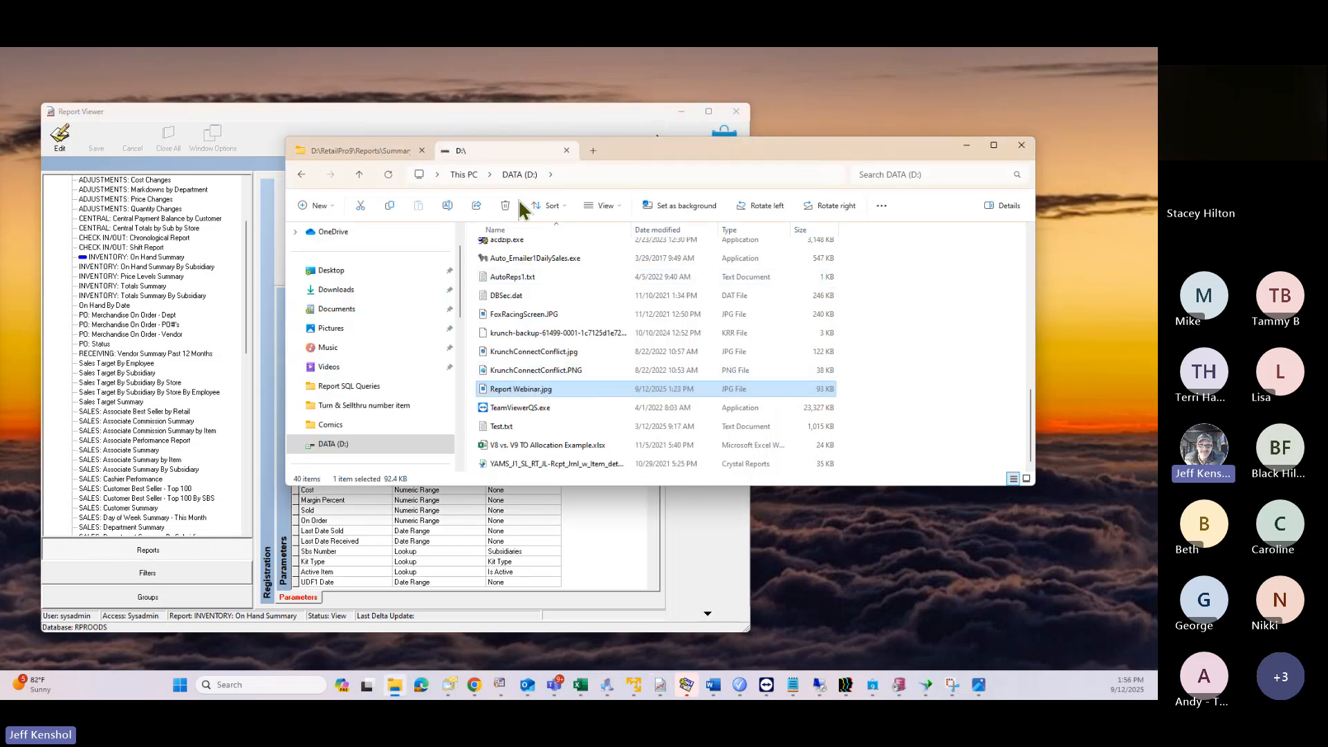
{"action": "left_click", "coordinate": [381, 149]}
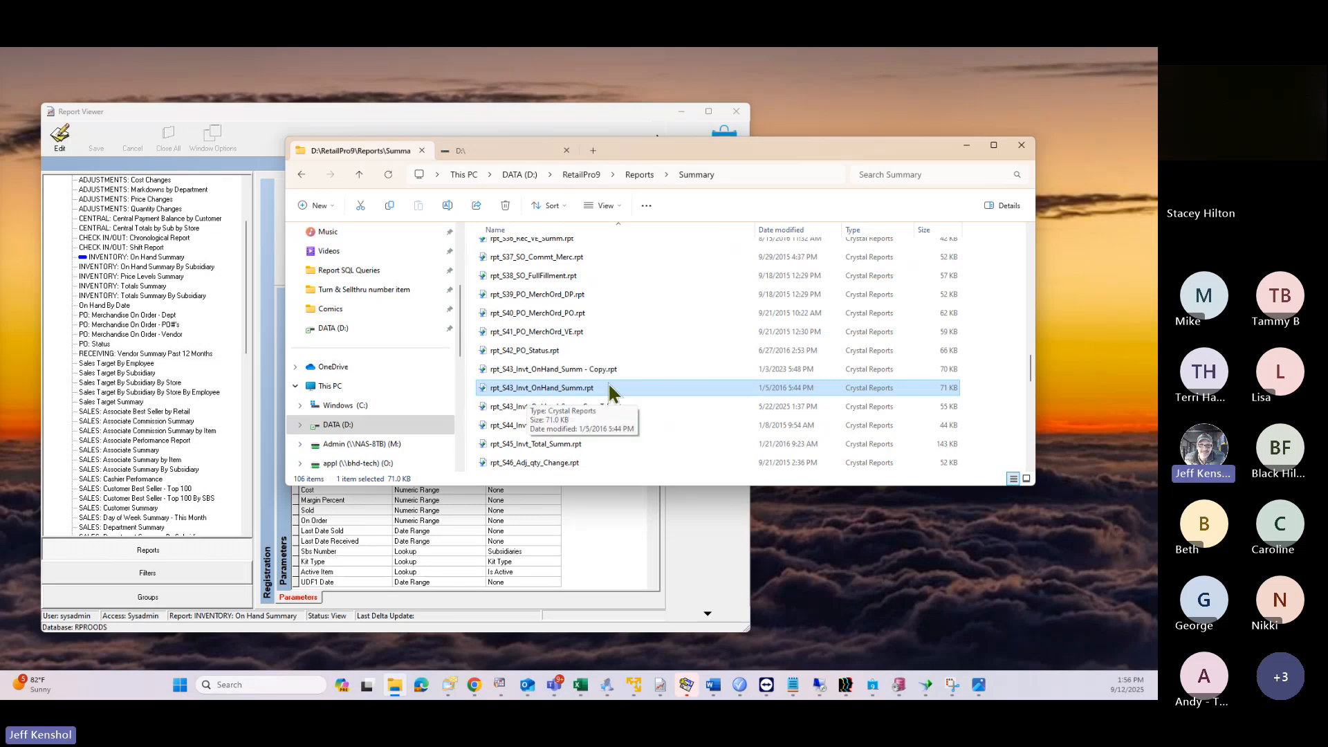
{"action": "right_click", "coordinate": [558, 387]}
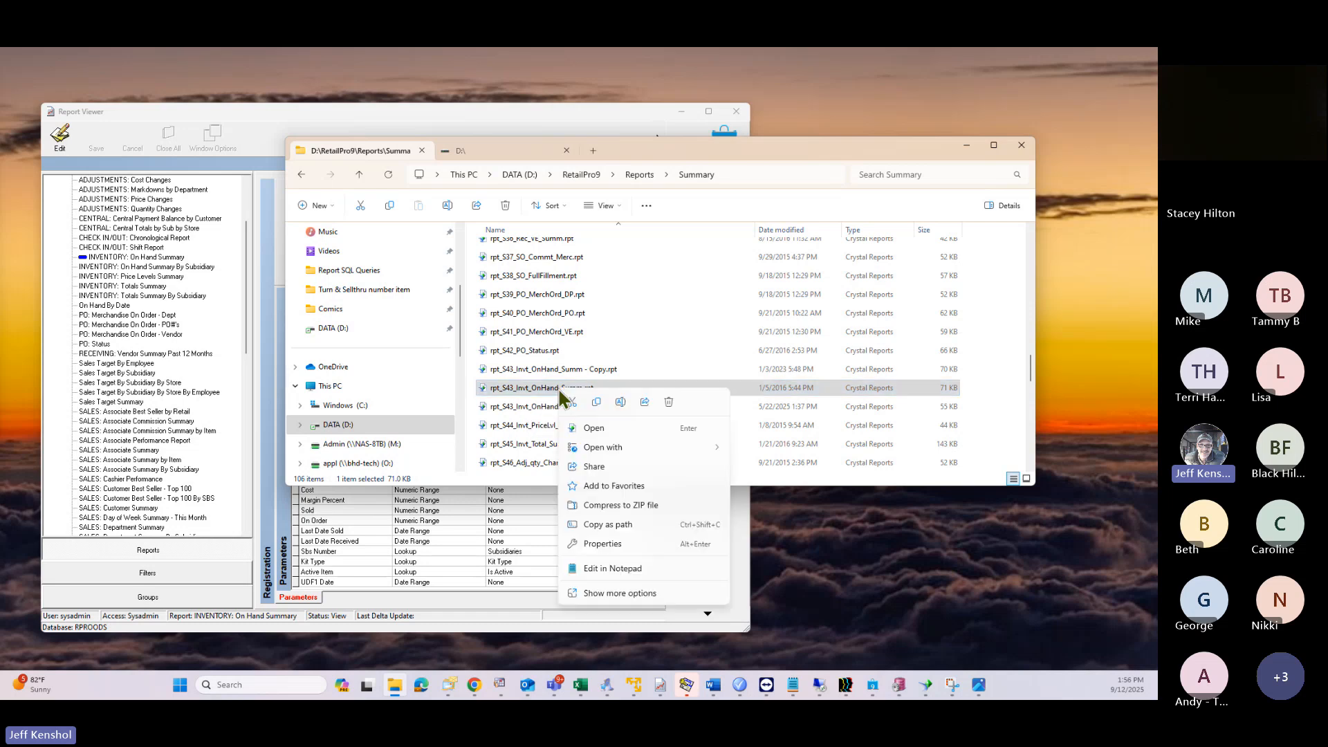
{"action": "left_click", "coordinate": [596, 401]}
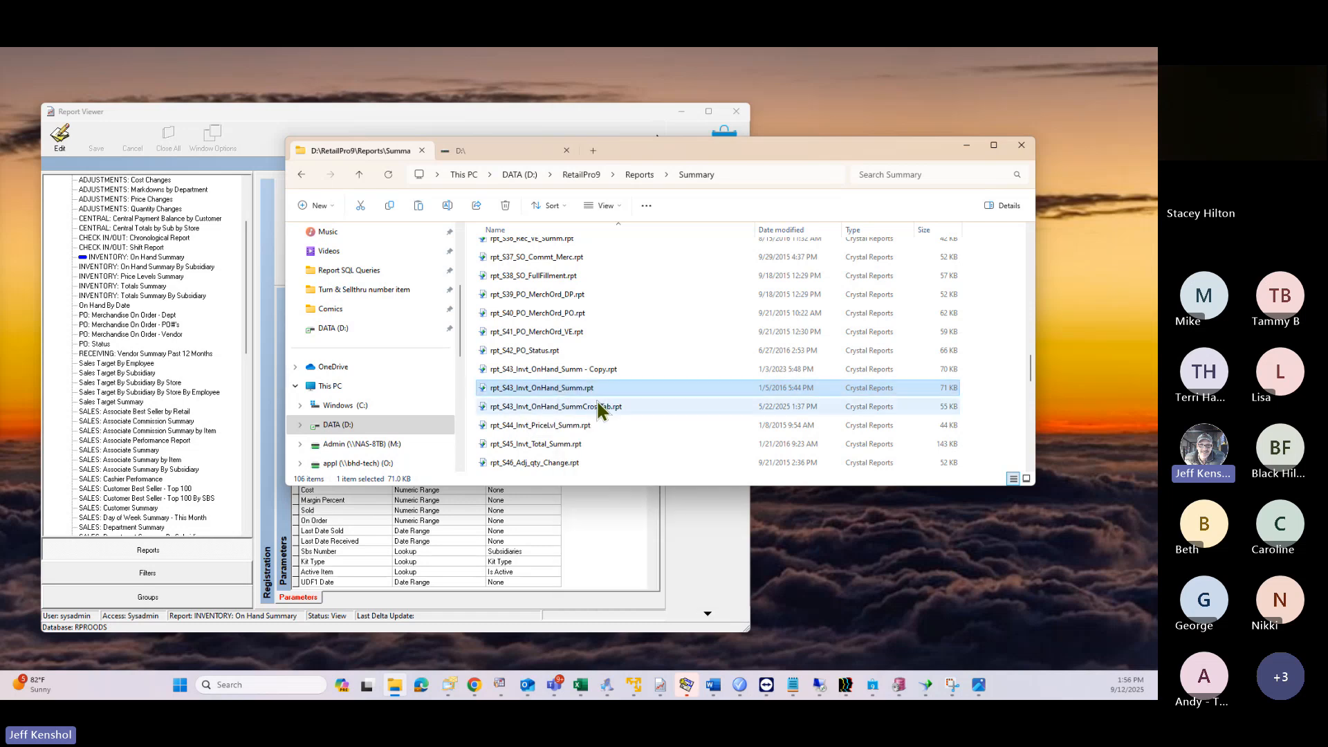
{"action": "left_click", "coordinate": [638, 174]}
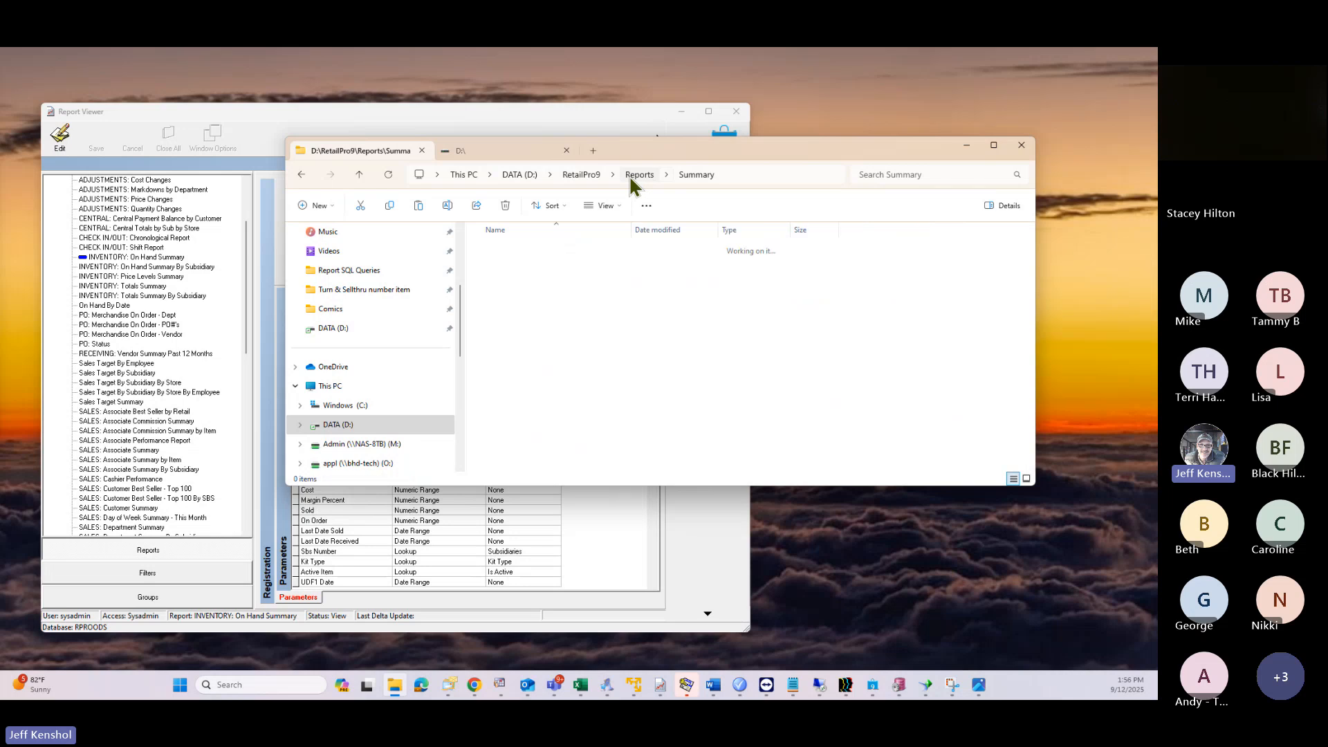
{"action": "double_click", "coordinate": [508, 362]}
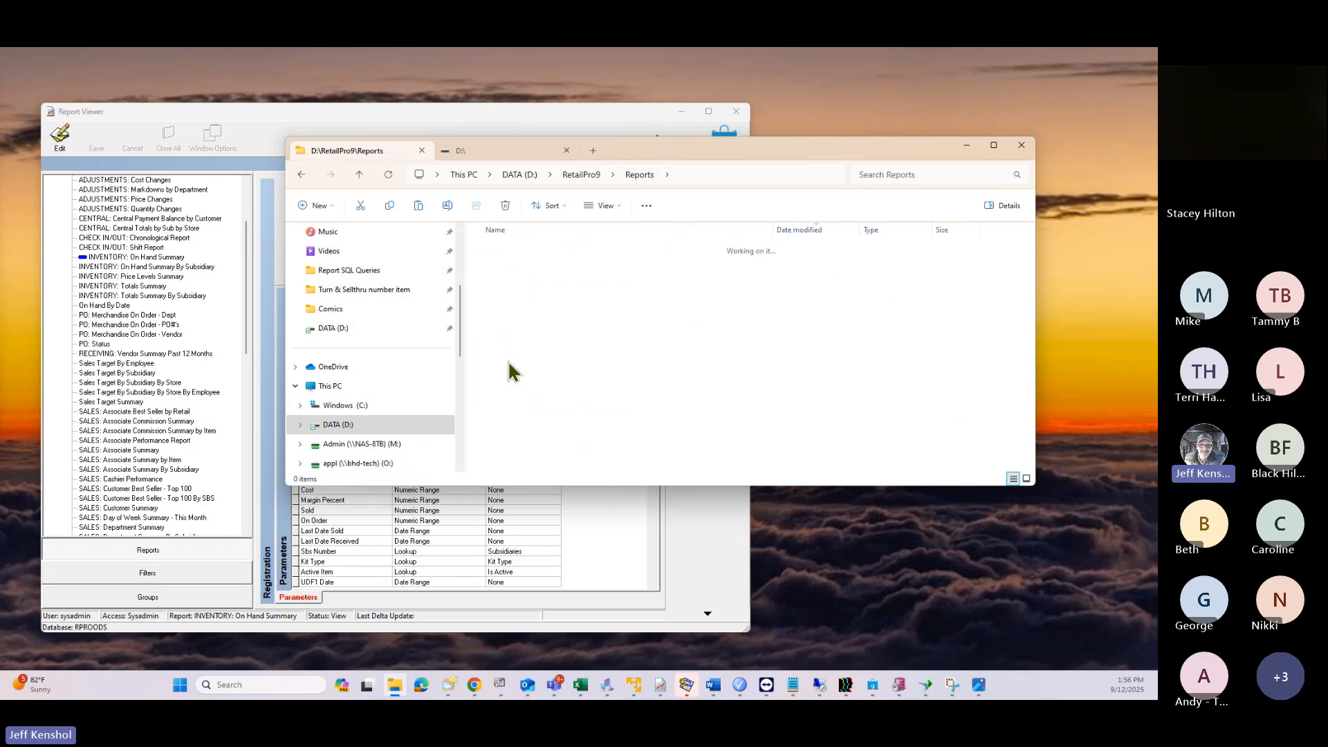
{"action": "right_click", "coordinate": [679, 404]}
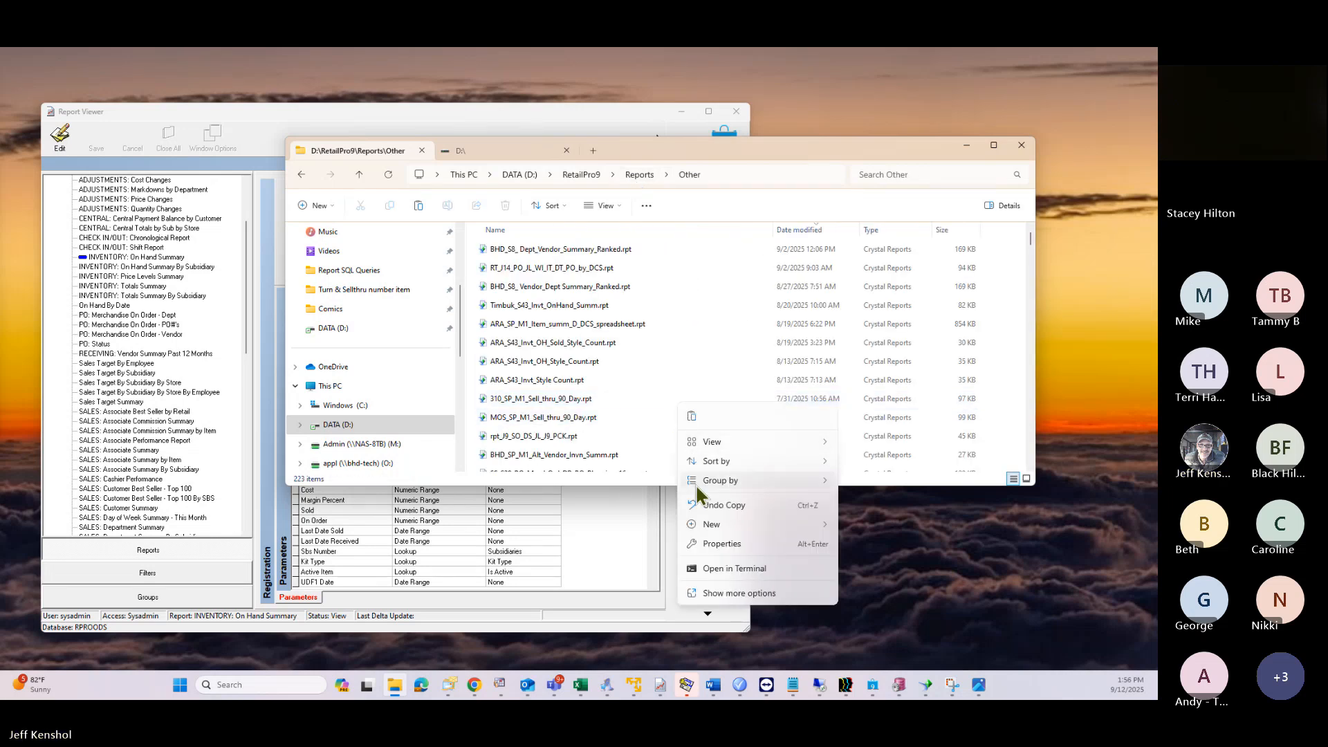
{"action": "left_click", "coordinate": [691, 416]}
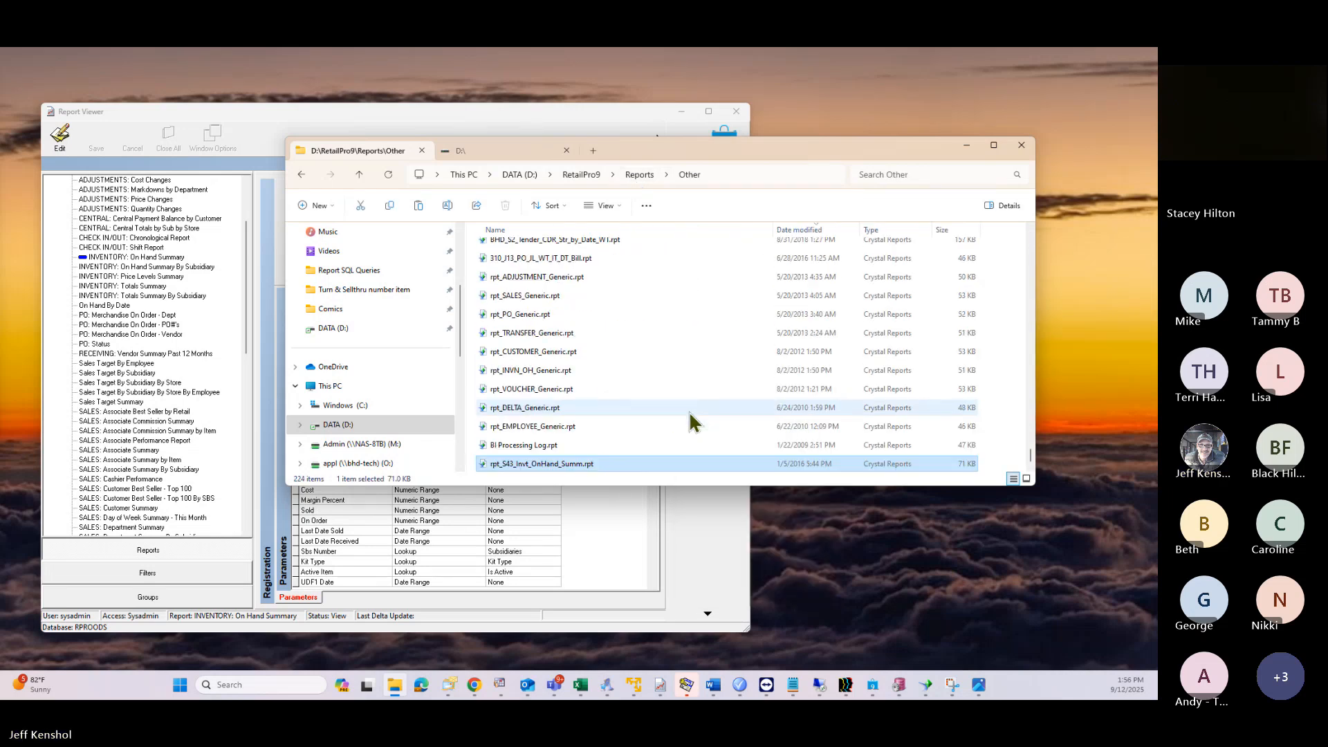
Step: Rename the copied report in the Other folder to Training_S43_Invt_OnHand_Summ.rpt
{"action": "left_click", "coordinate": [497, 464]}
{"action": "left_click", "coordinate": [500, 464]}
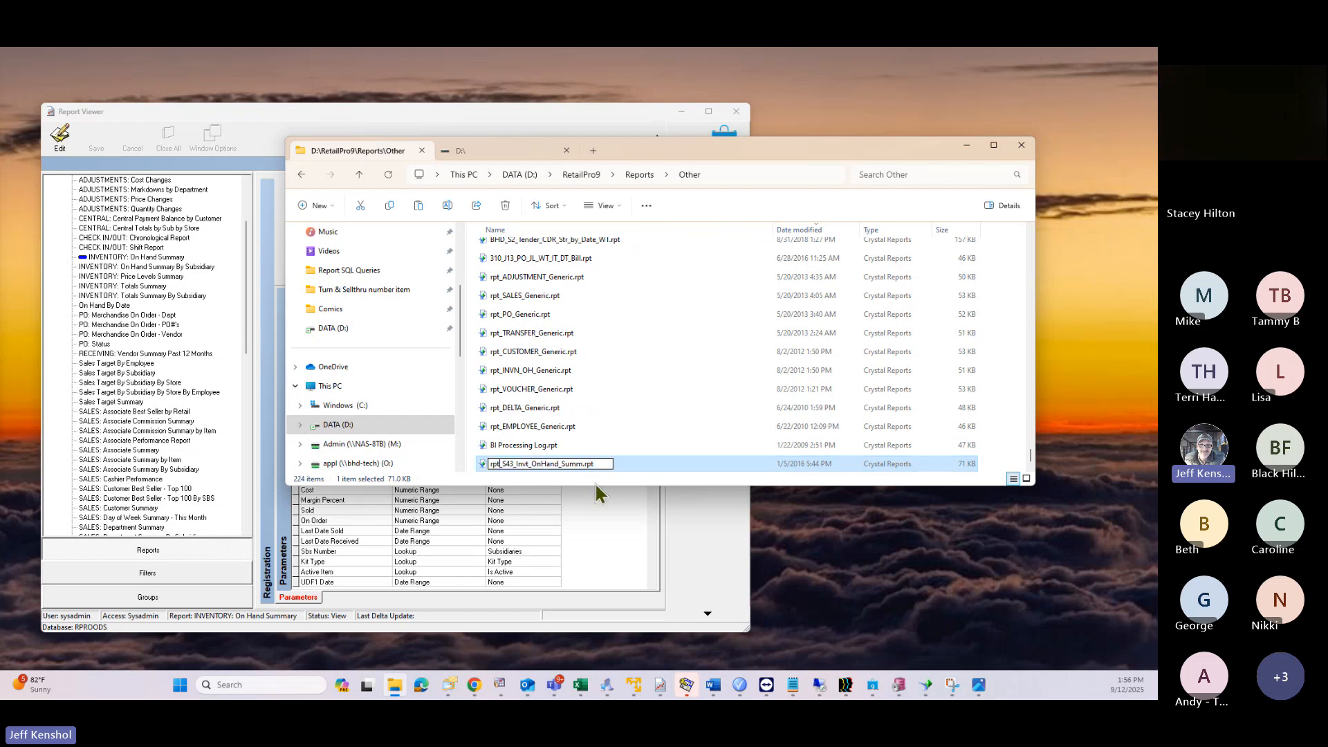
{"action": "key", "text": "BackSpace"}
{"action": "key", "text": "BackSpace"}
{"action": "key", "text": "BackSpace"}
{"action": "type", "text": "BH"}
{"action": "key", "text": "BackSpace"}
{"action": "key", "text": "BackSpace"}
{"action": "type", "text": "Train"}
{"action": "type", "text": "ing"}
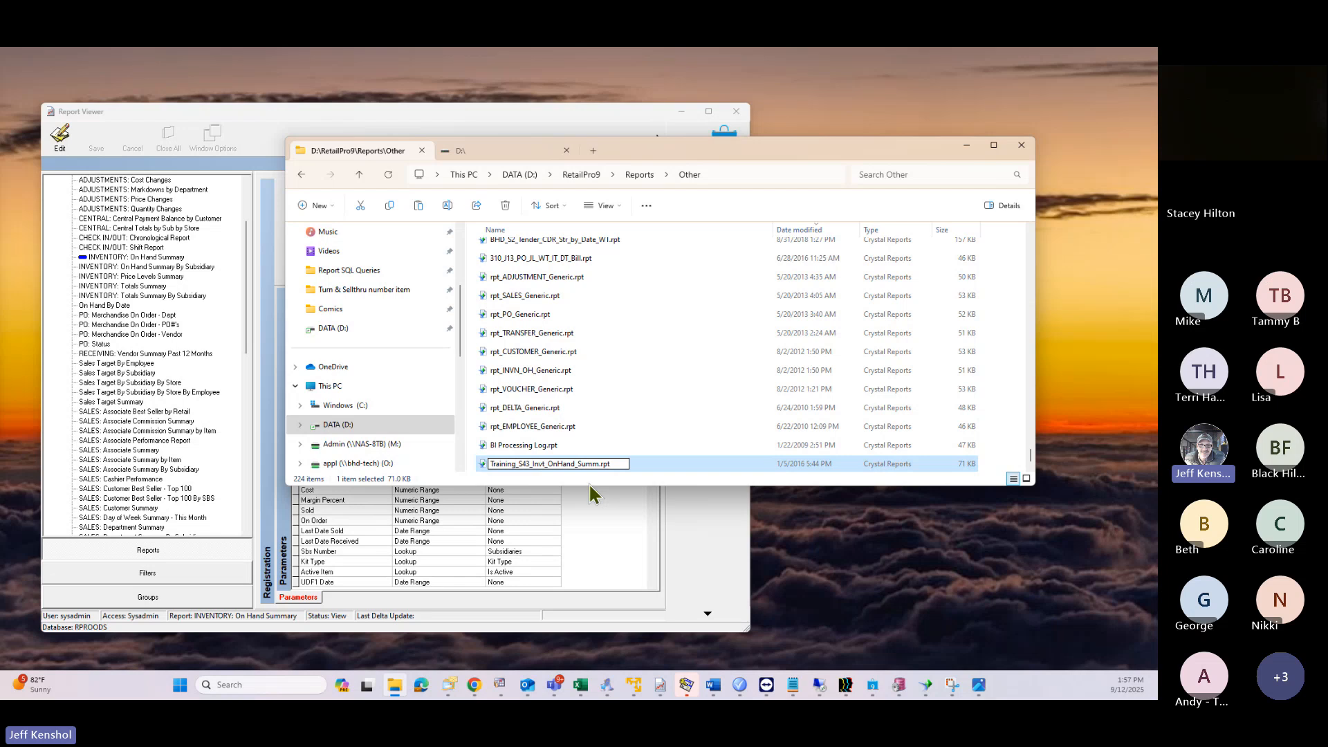
{"action": "key", "text": "Return"}
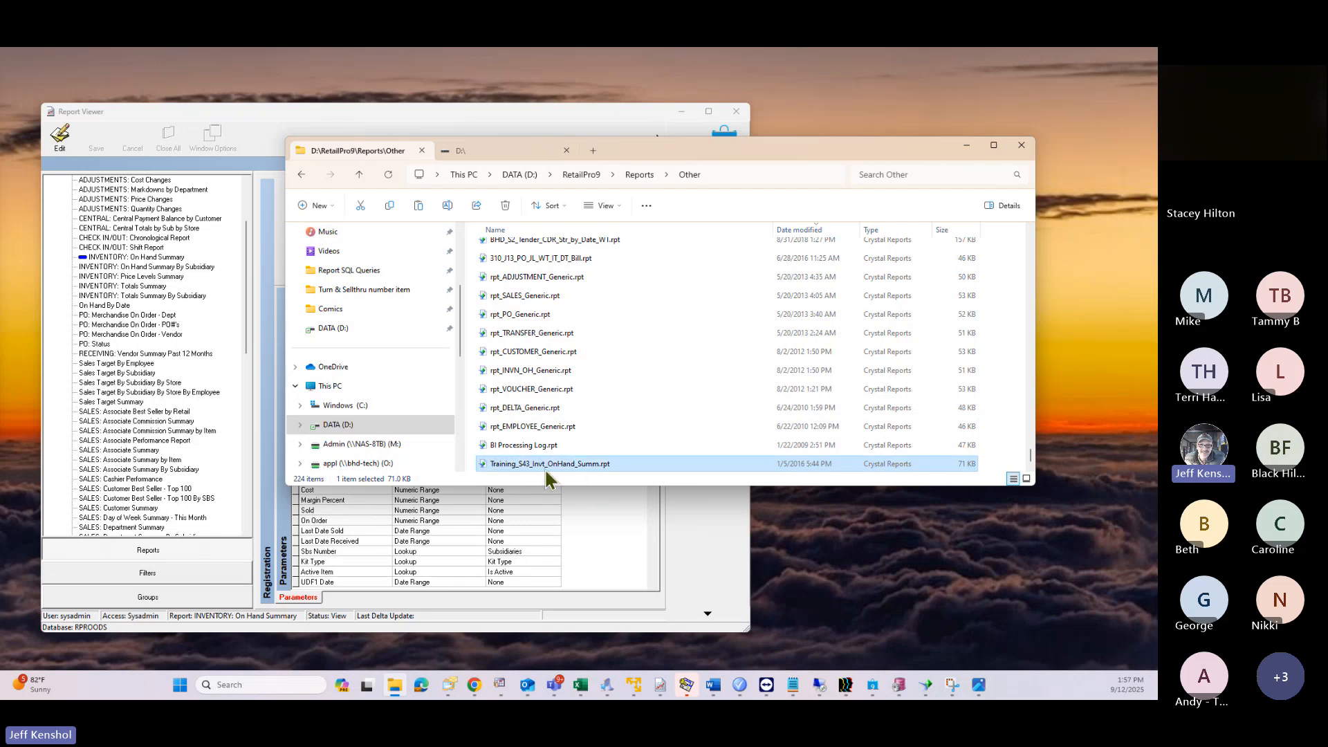
Step: Examine the parts of the Training report's file name, leave it as is, and switch back to the Report Viewer
{"action": "left_click", "coordinate": [525, 463]}
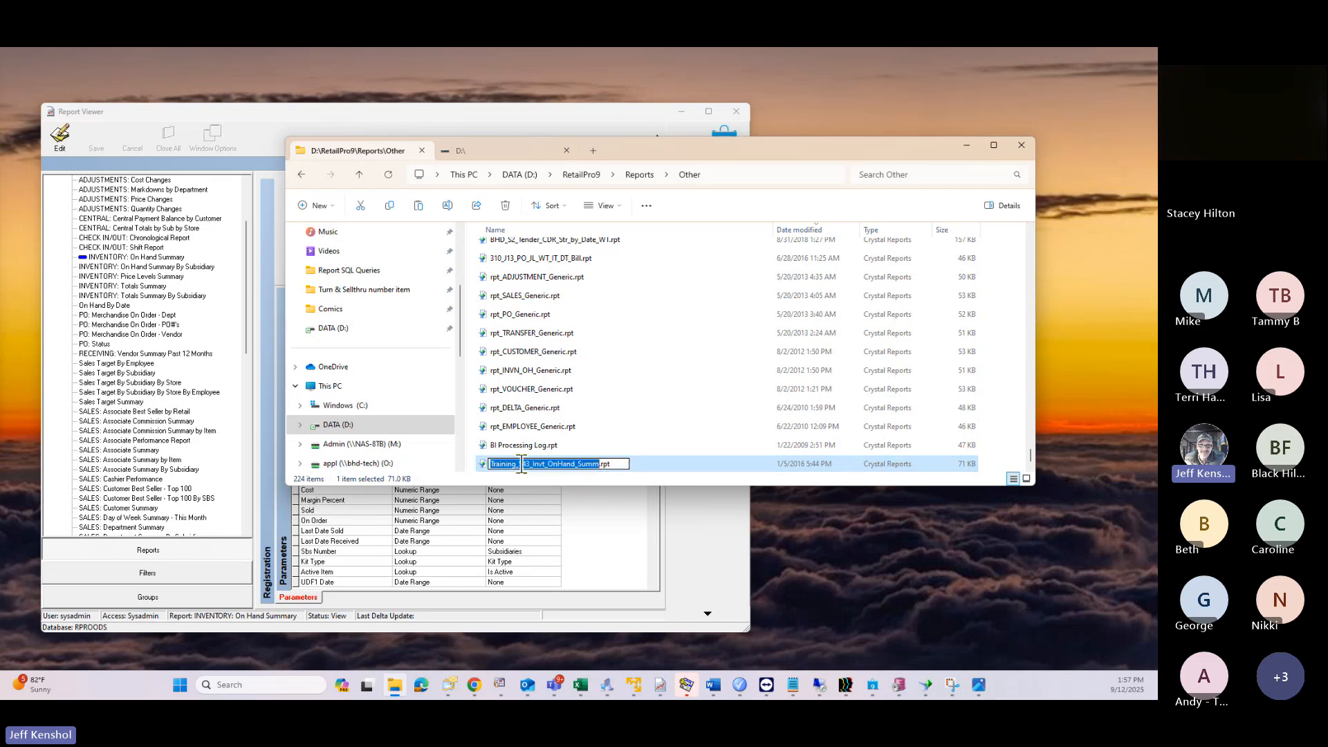
{"action": "left_click", "coordinate": [523, 465]}
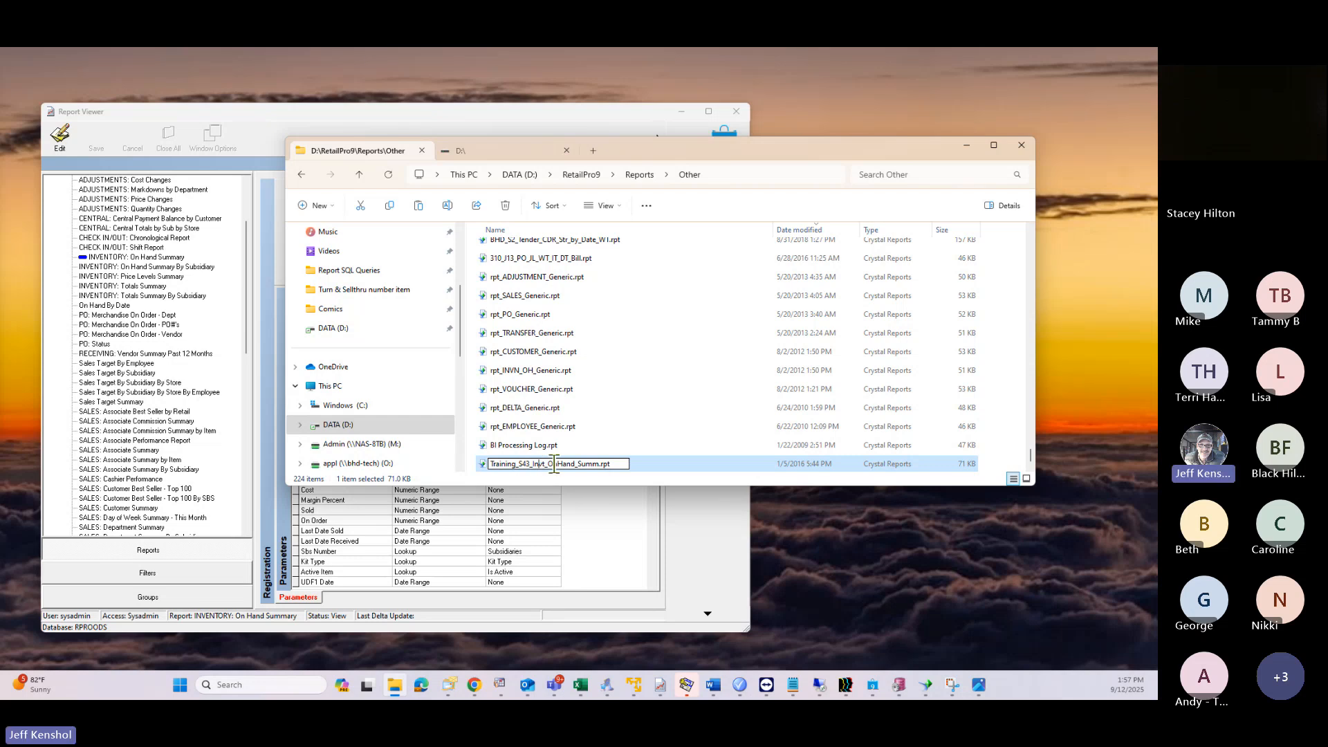
{"action": "left_click_drag", "start_coordinate": [536, 465], "coordinate": [516, 467]}
{"action": "left_click", "coordinate": [597, 464]}
{"action": "left_click", "coordinate": [654, 529]}
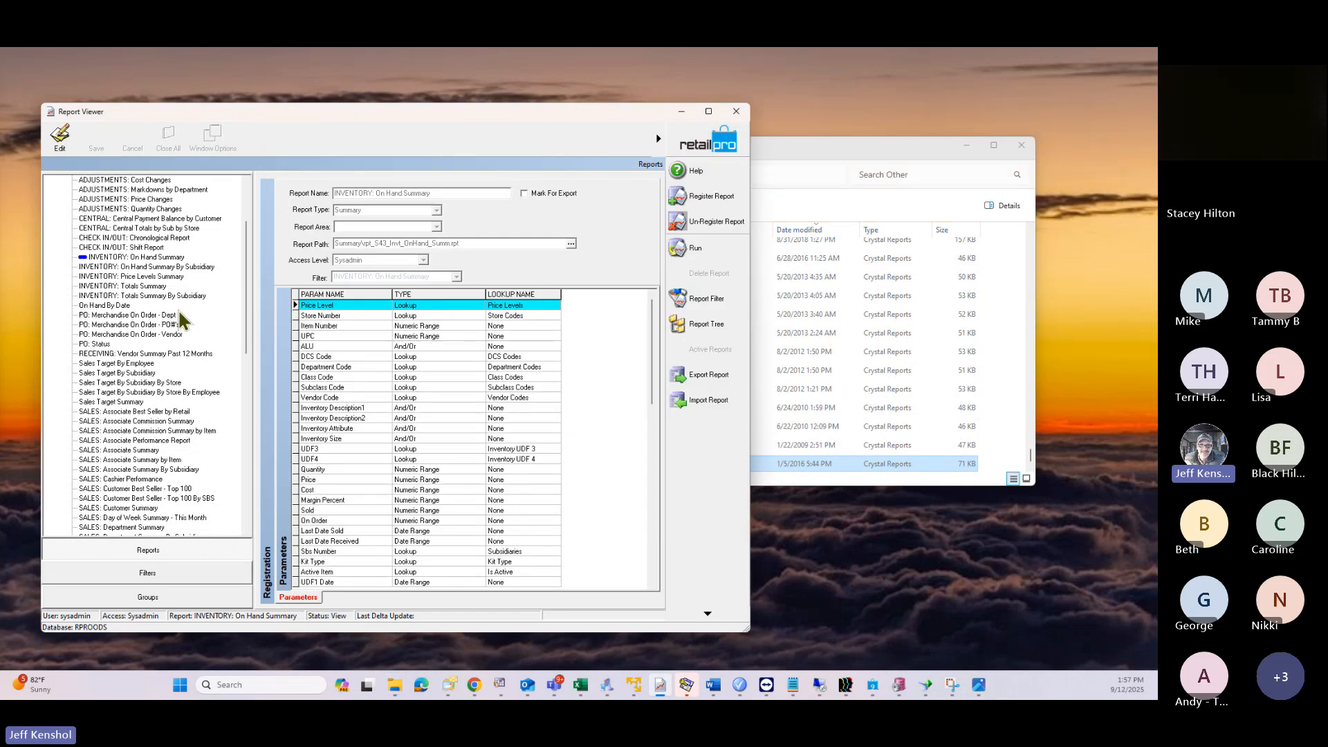
Step: Browse the Custom report category and examine the Report Path of the BHD OH: by Dept, Item, Store report
{"action": "left_click", "coordinate": [109, 258]}
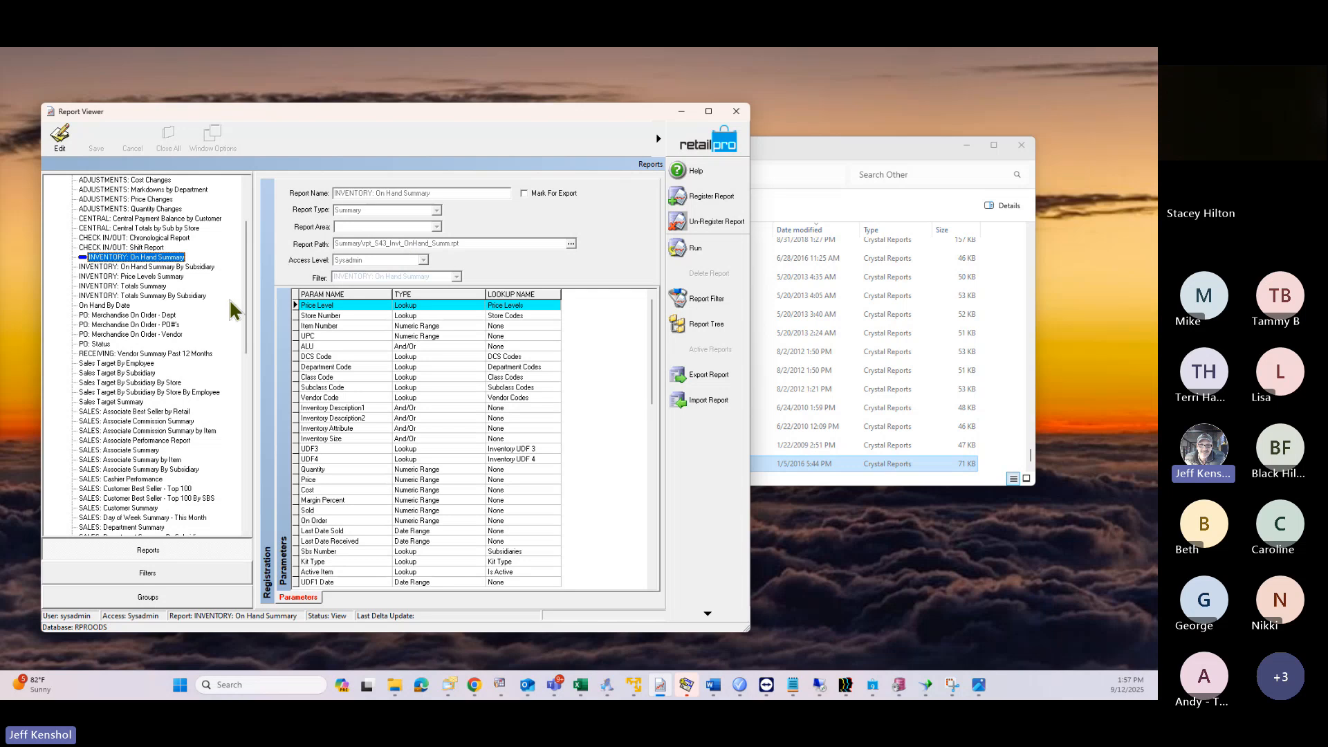
{"action": "left_click_drag", "start_coordinate": [248, 296], "coordinate": [246, 223]}
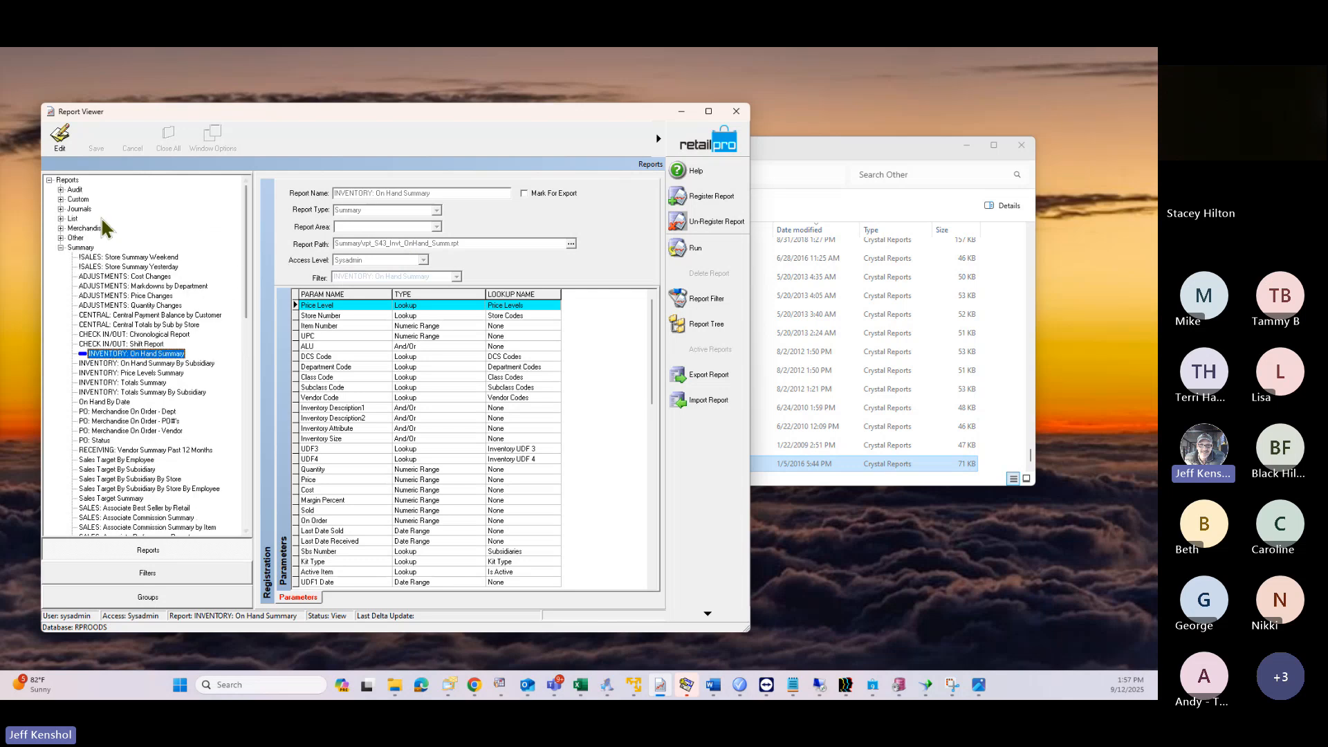
{"action": "left_click", "coordinate": [61, 200]}
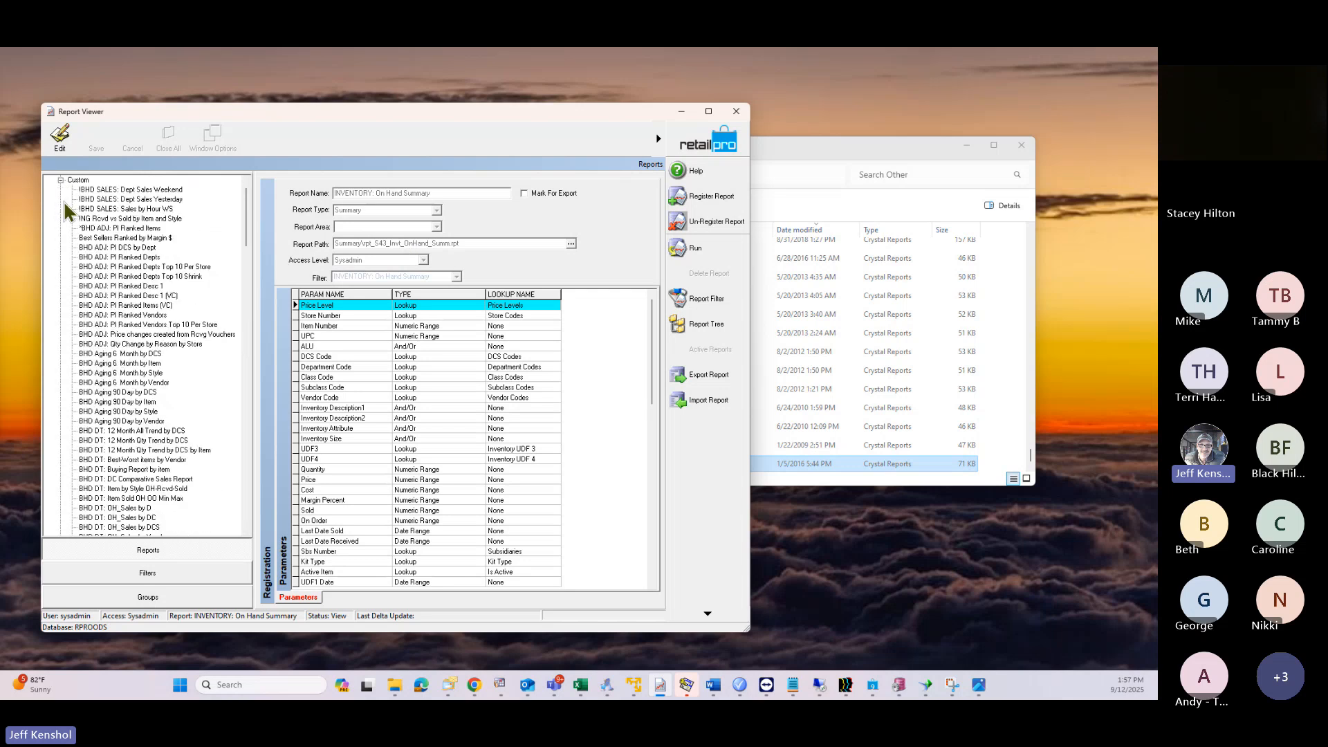
{"action": "left_click", "coordinate": [246, 531]}
{"action": "left_click", "coordinate": [247, 532]}
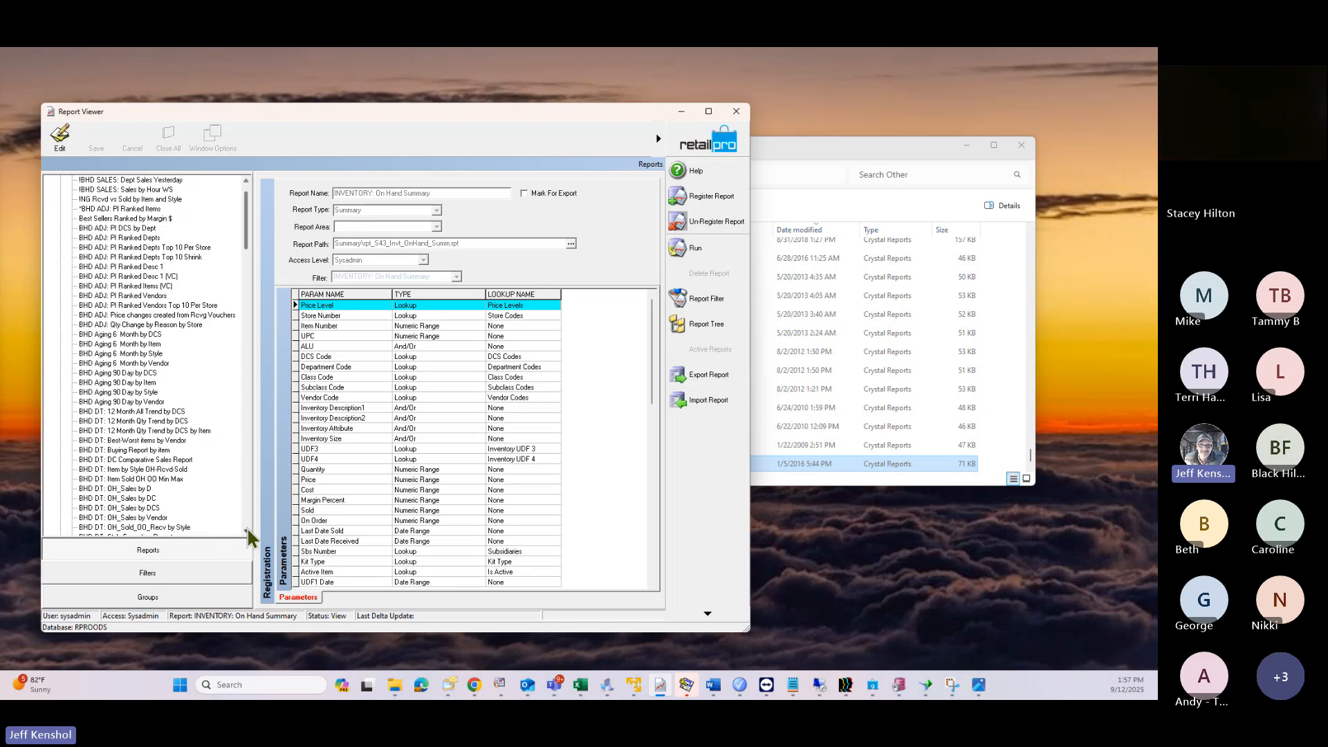
{"action": "left_click", "coordinate": [246, 531]}
{"action": "scroll", "coordinate": [248, 533], "scroll_direction": "down", "scroll_amount": 15}
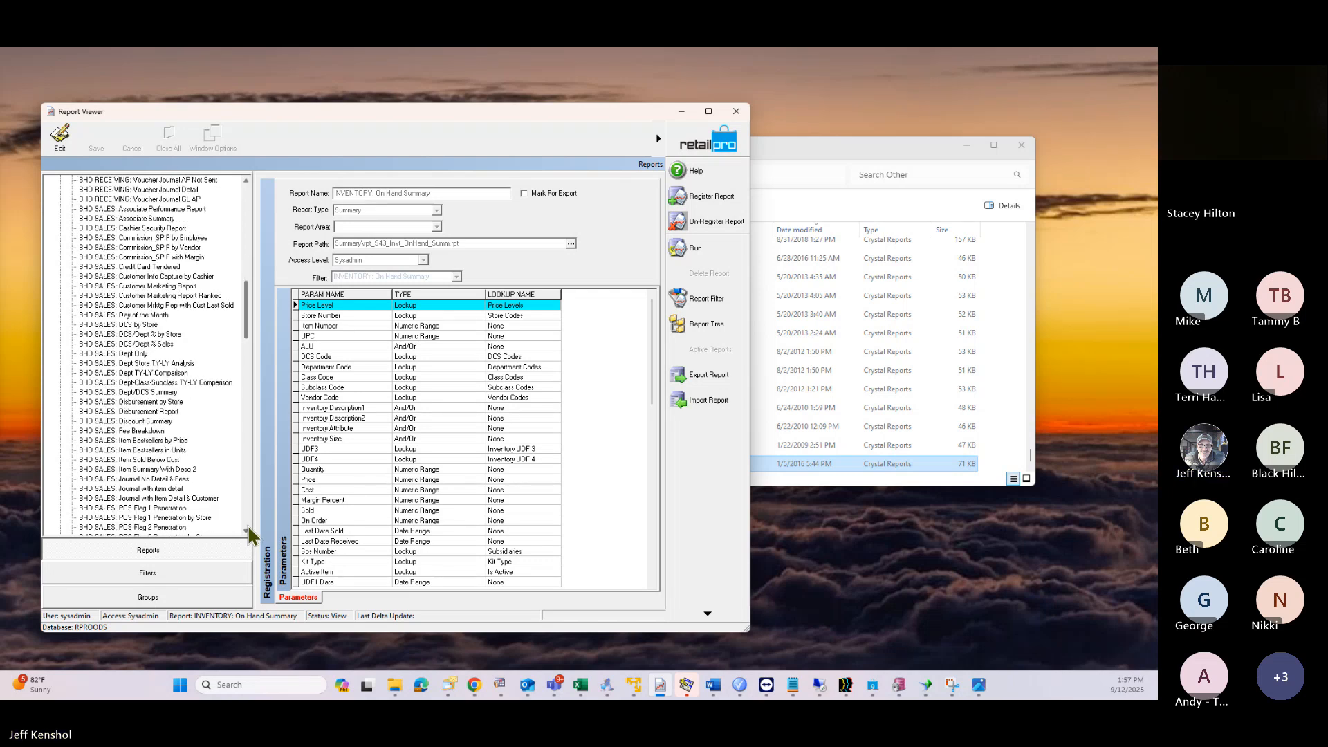
{"action": "left_click", "coordinate": [247, 222]}
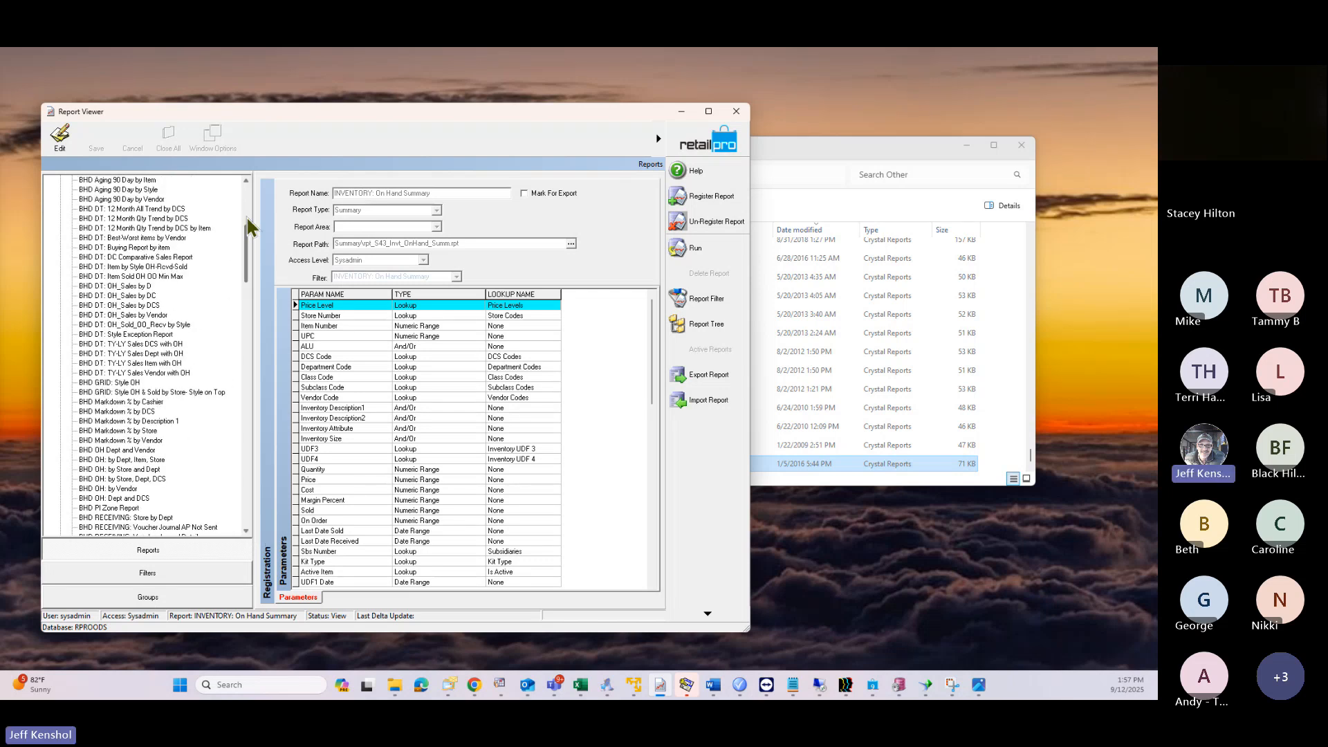
{"action": "scroll", "coordinate": [170, 349], "scroll_direction": "down", "scroll_amount": 1}
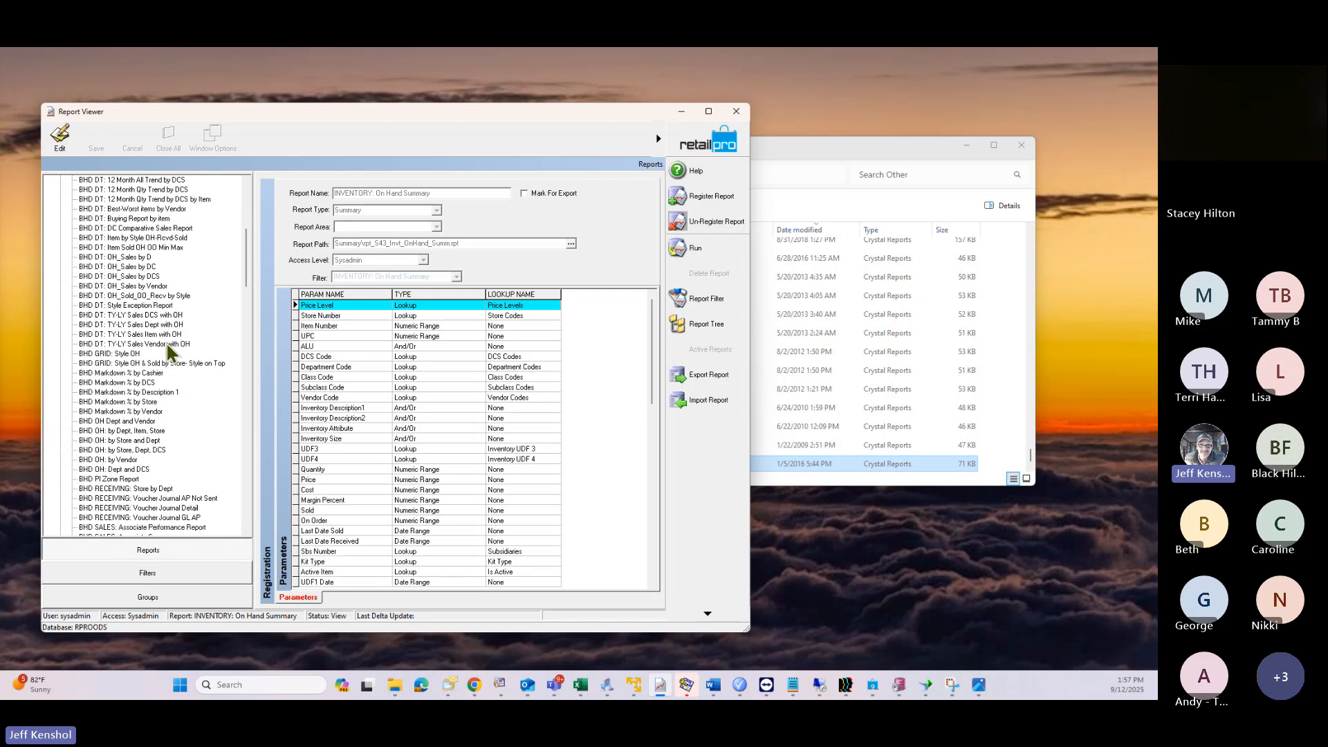
{"action": "scroll", "coordinate": [168, 349], "scroll_direction": "down", "scroll_amount": 2}
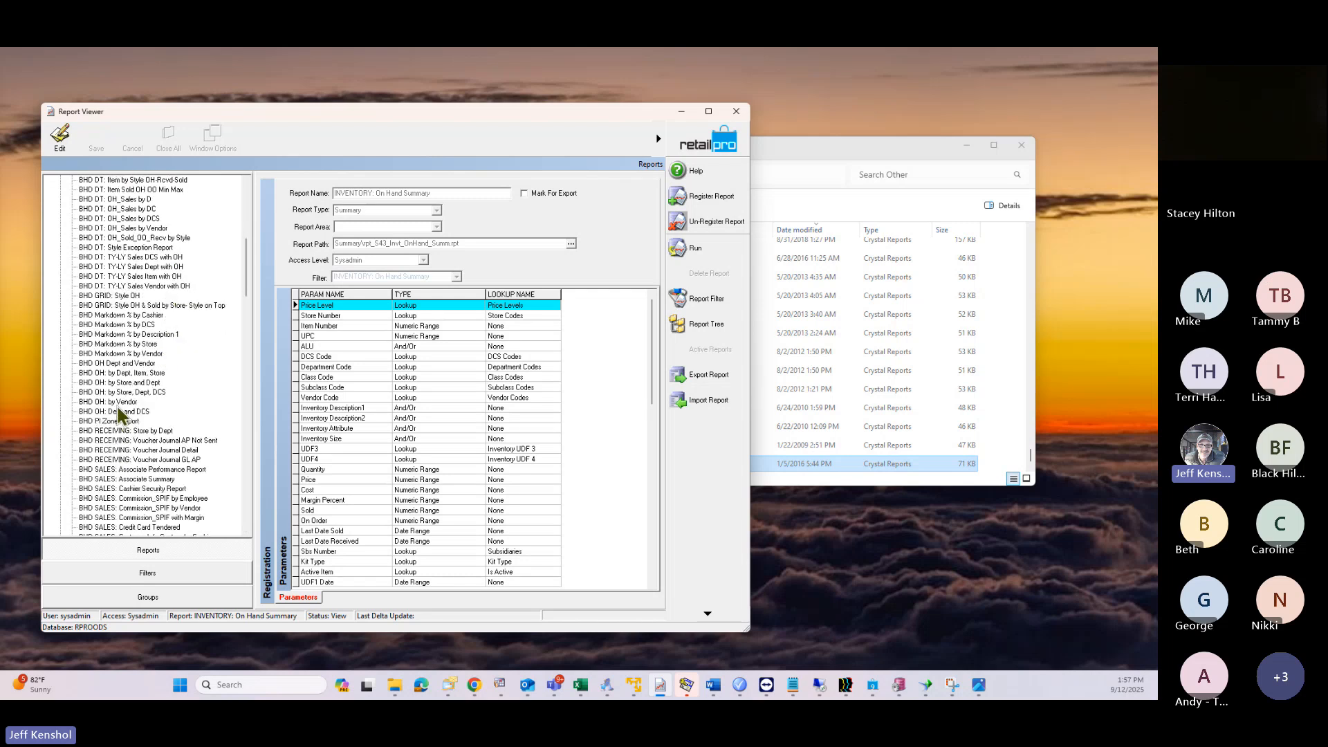
{"action": "left_click", "coordinate": [130, 374]}
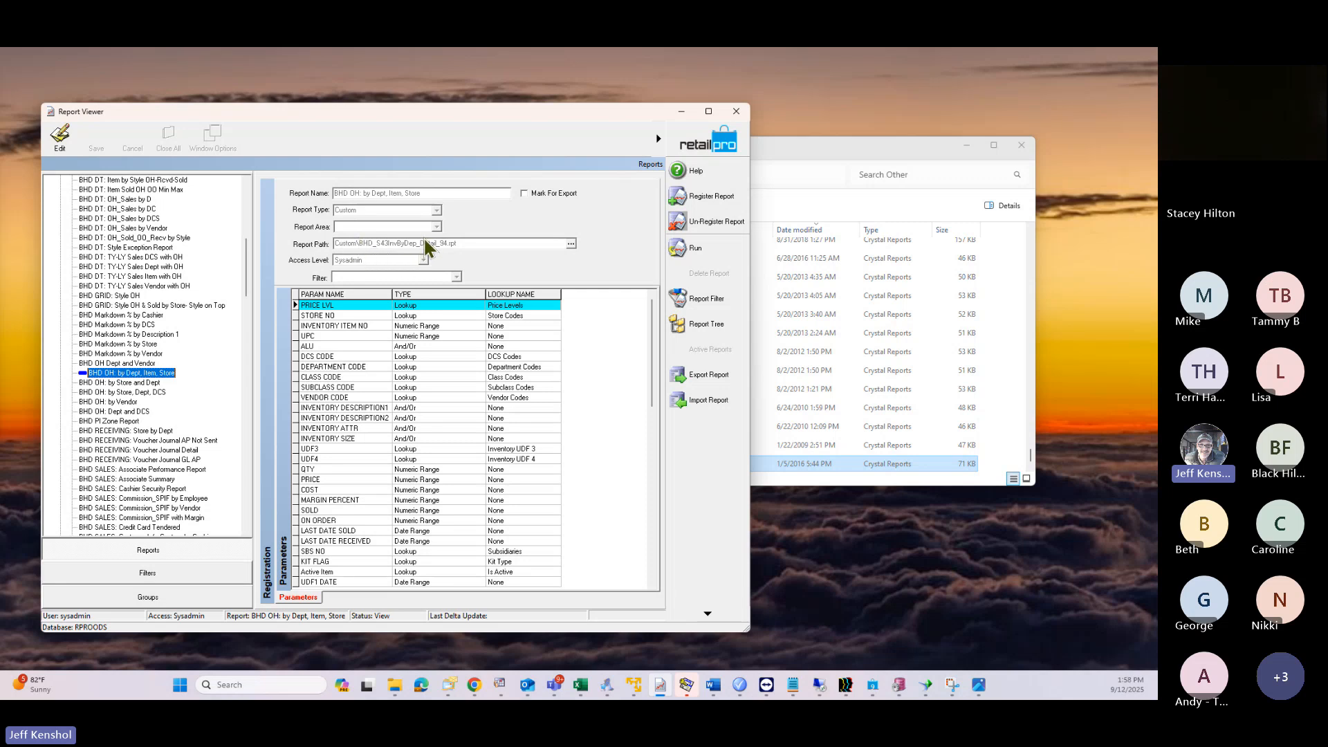
Step: Switch to File Explorer and open Training_S43_Invt_OnHand_Summ.rpt from the Other folder in a maximized SAP Crystal Reports window
{"action": "left_click", "coordinate": [681, 111]}
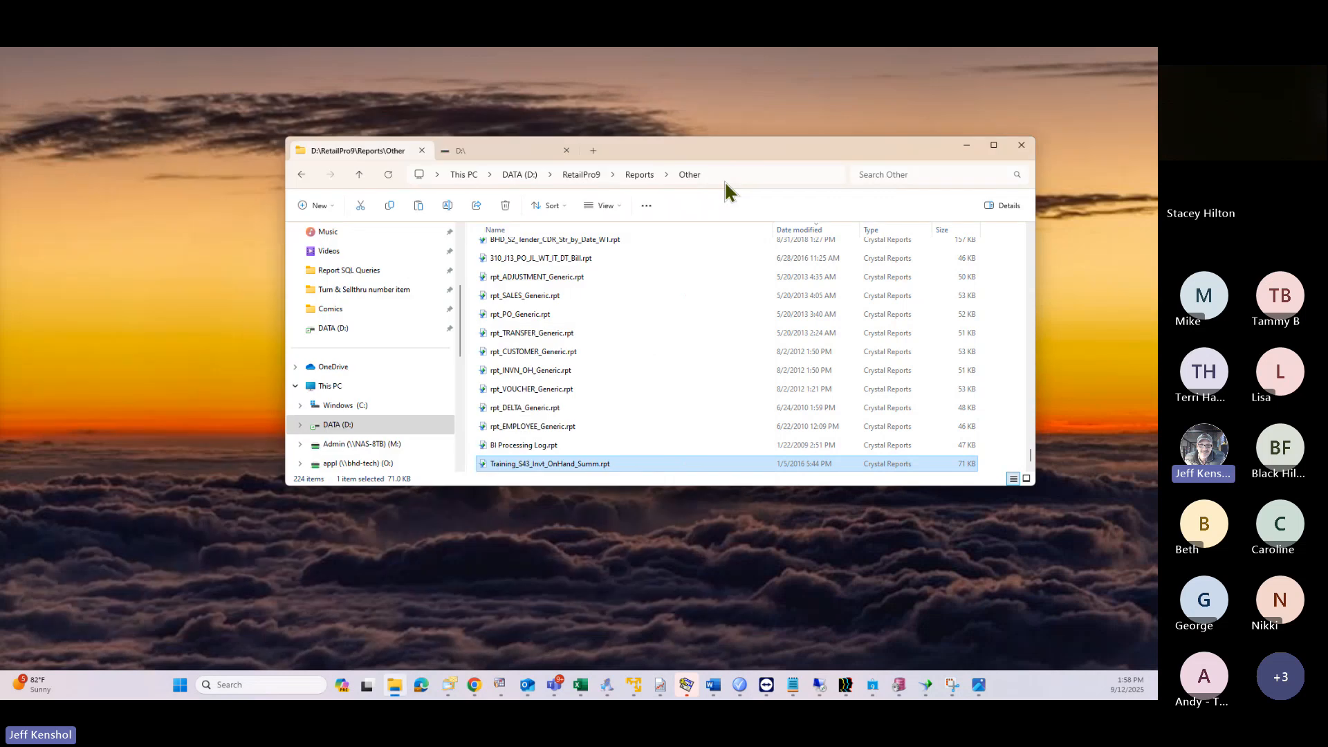
{"action": "left_click_drag", "start_coordinate": [712, 148], "coordinate": [557, 131]}
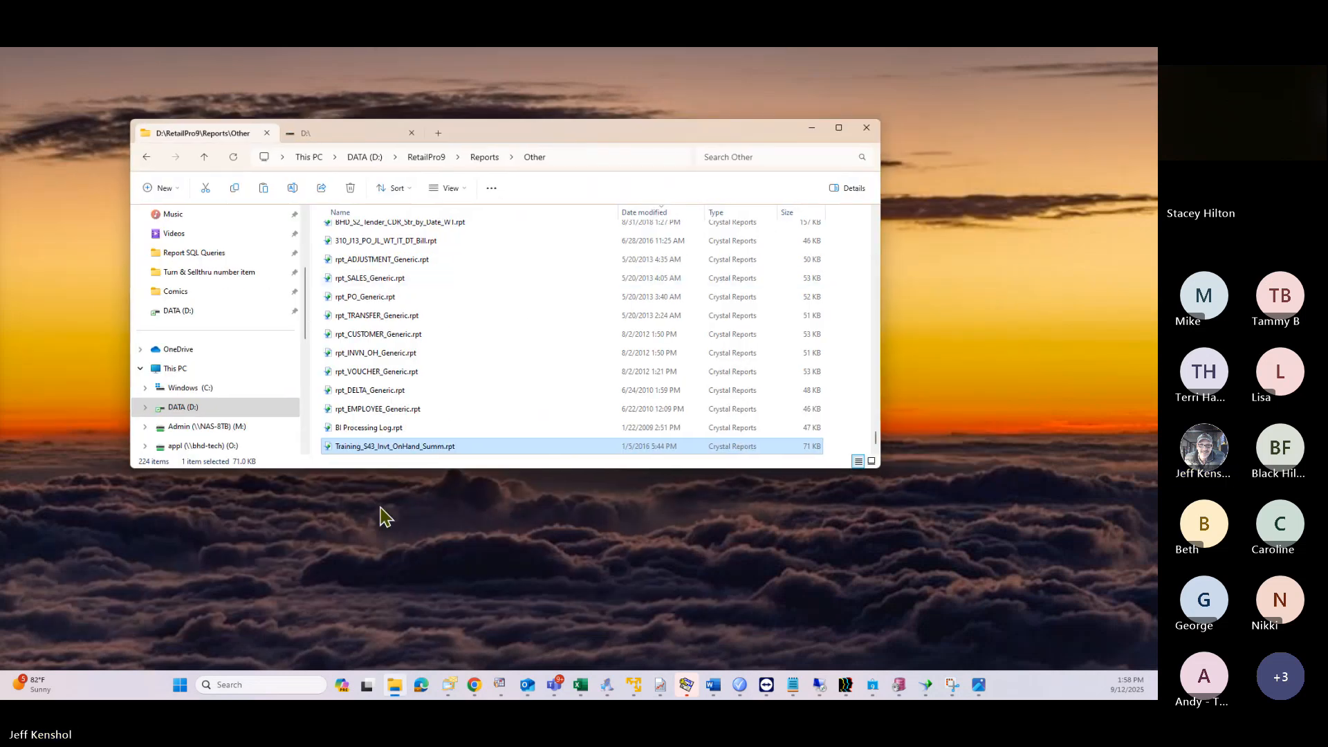
{"action": "double_click", "coordinate": [372, 449]}
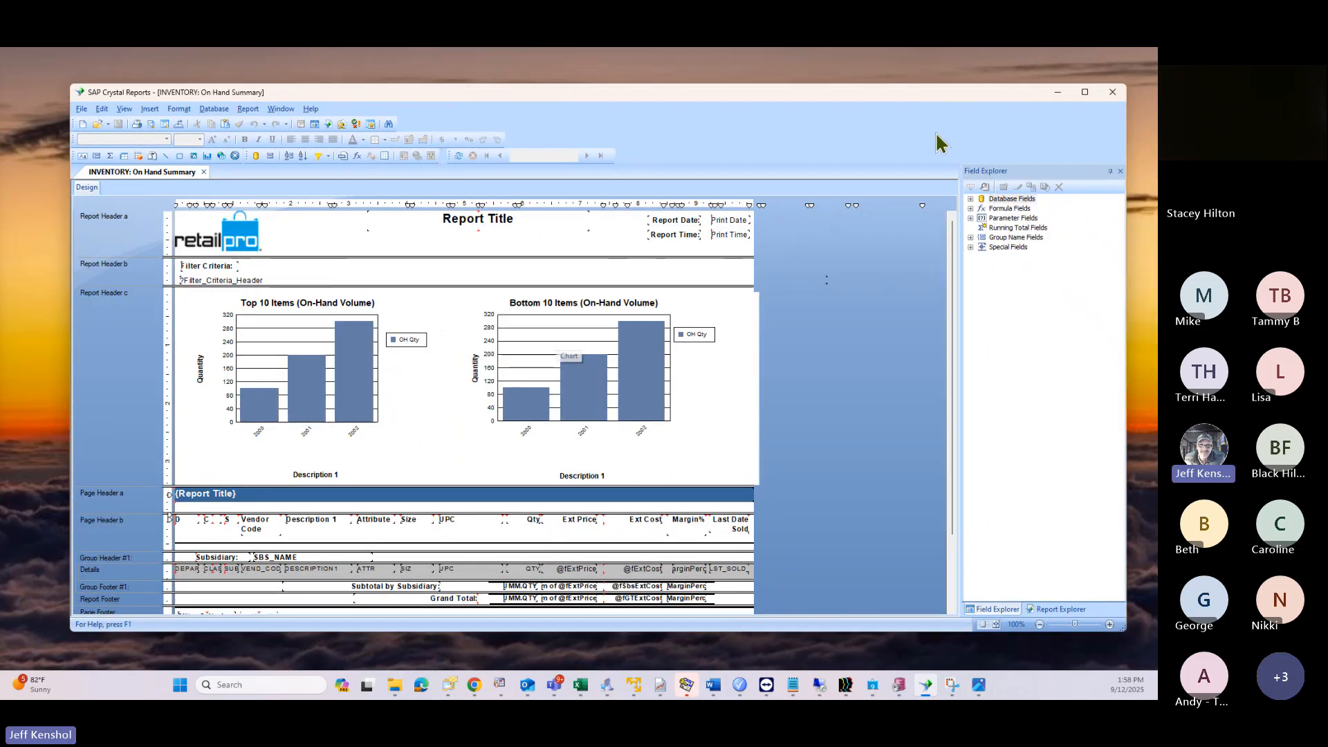
{"action": "left_click", "coordinate": [1085, 92]}
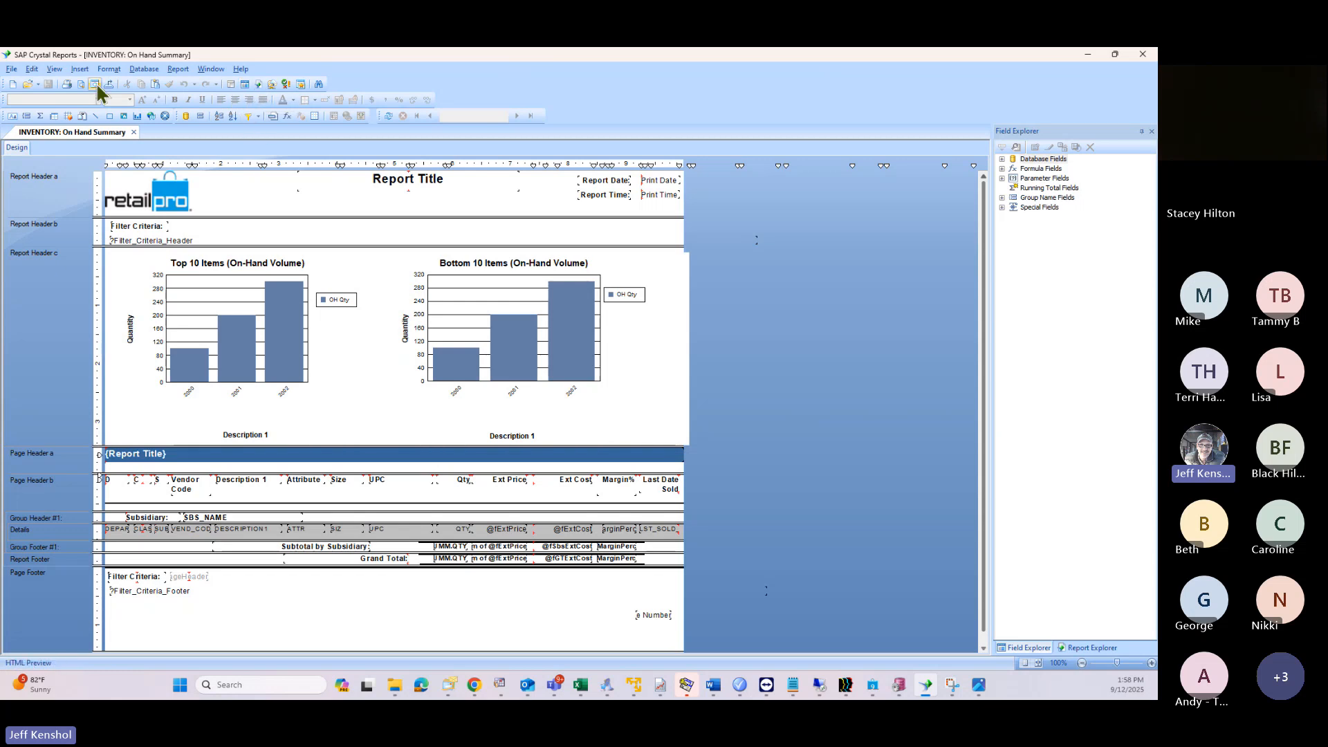
Step: View the Report Explorer, return to the Field Explorer, and review its database, formula, parameter and running total field categories
{"action": "left_click", "coordinate": [258, 84]}
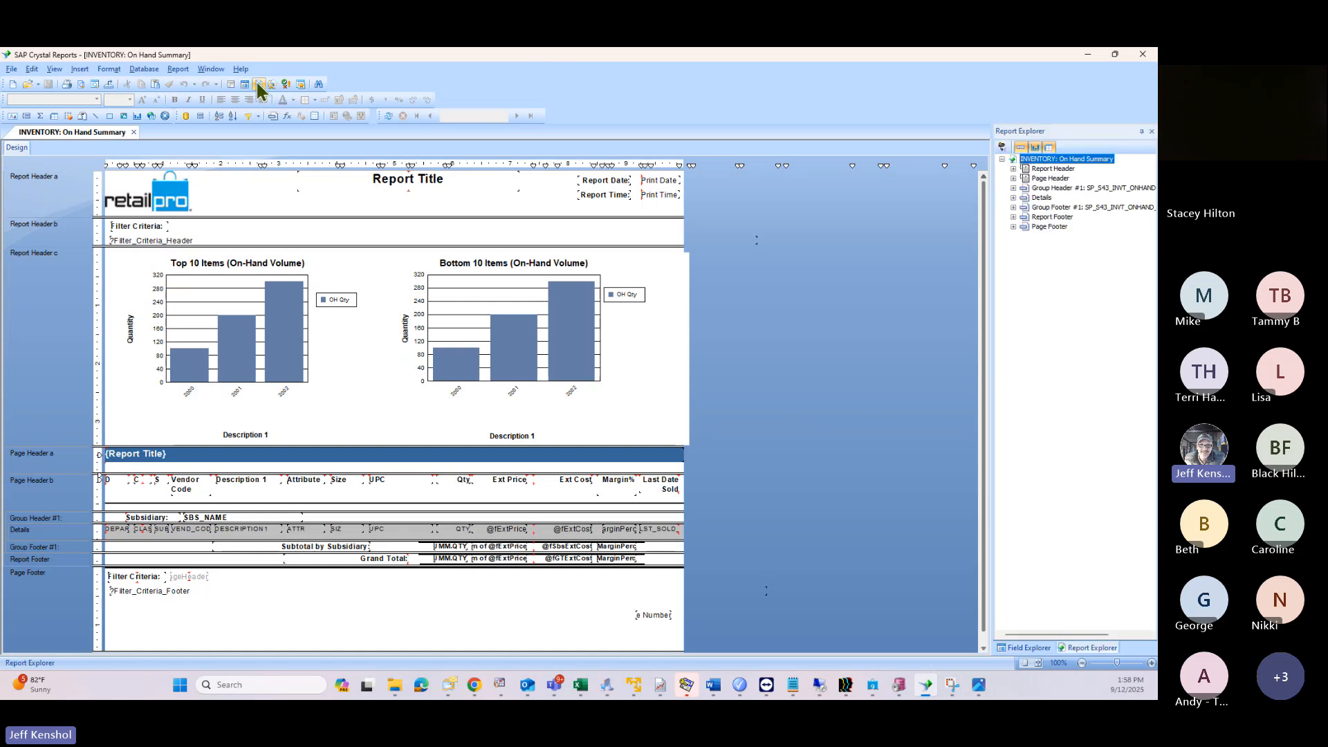
{"action": "left_click", "coordinate": [246, 85]}
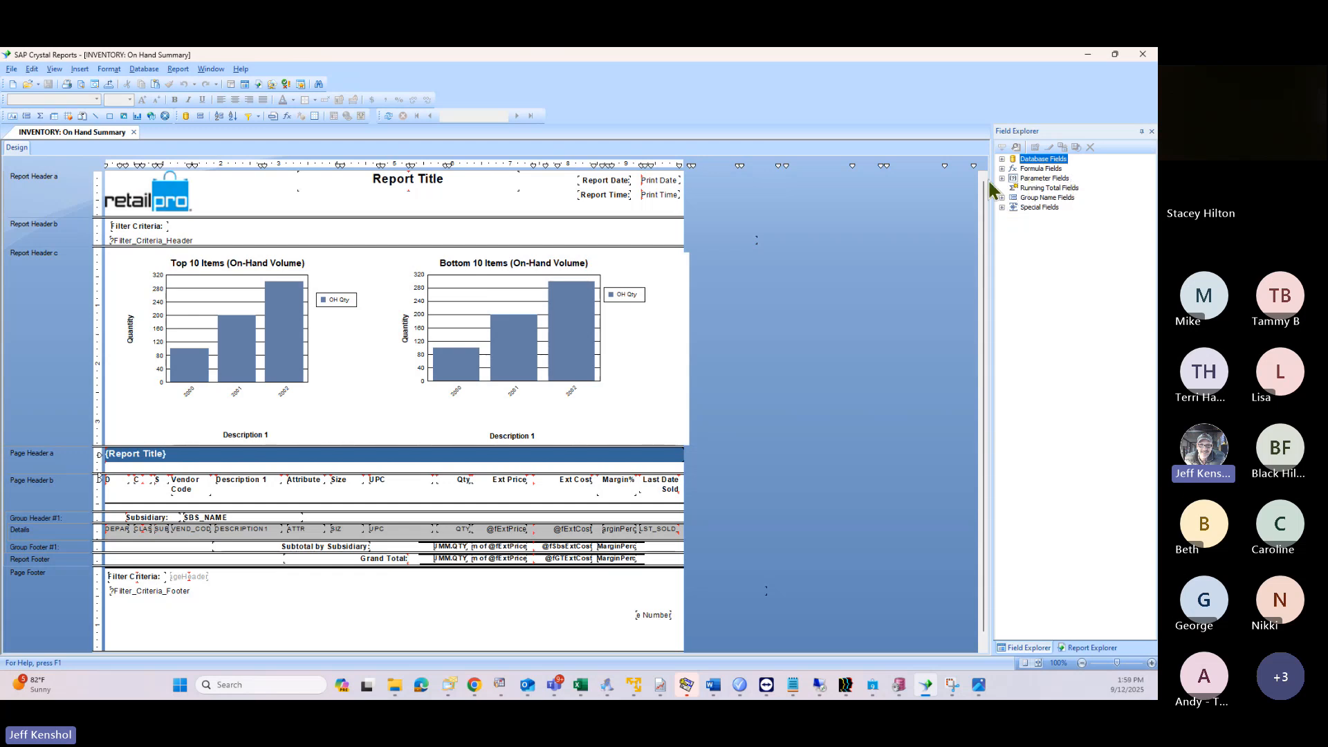
{"action": "left_click", "coordinate": [1038, 169]}
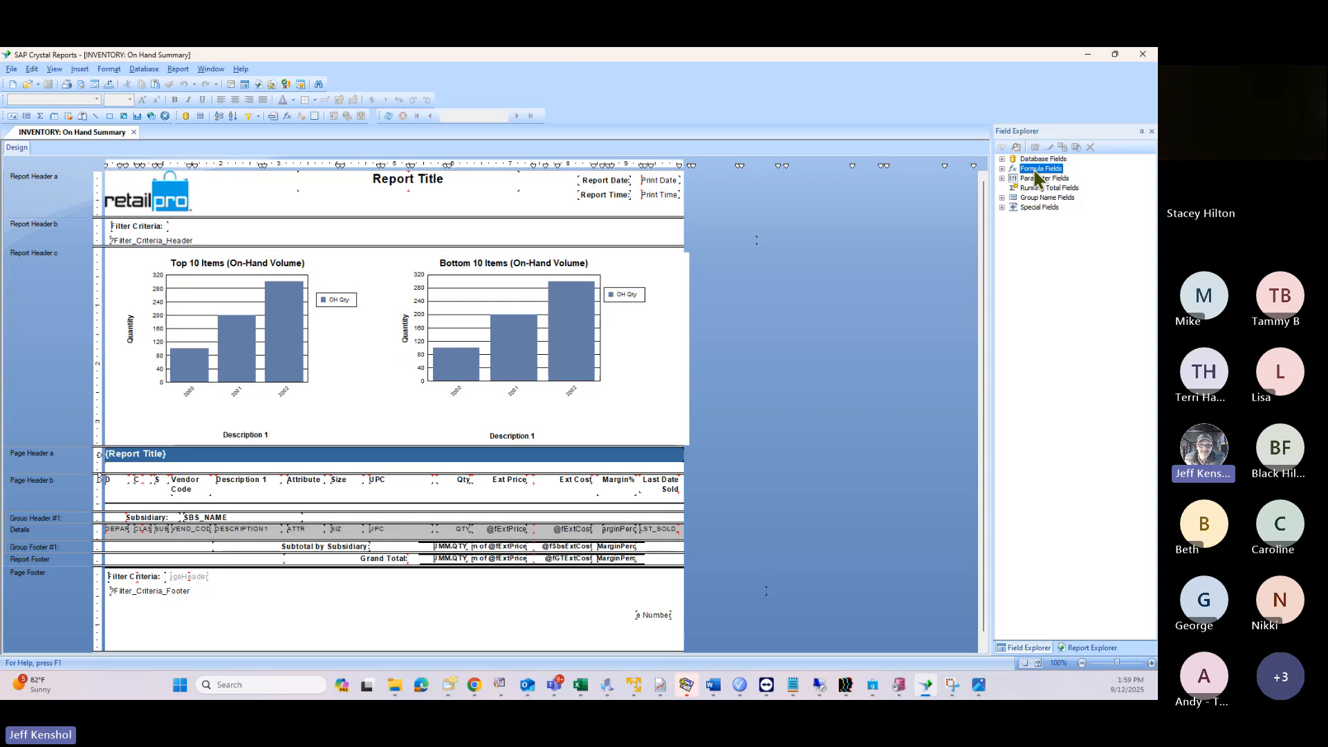
{"action": "left_click", "coordinate": [1037, 179]}
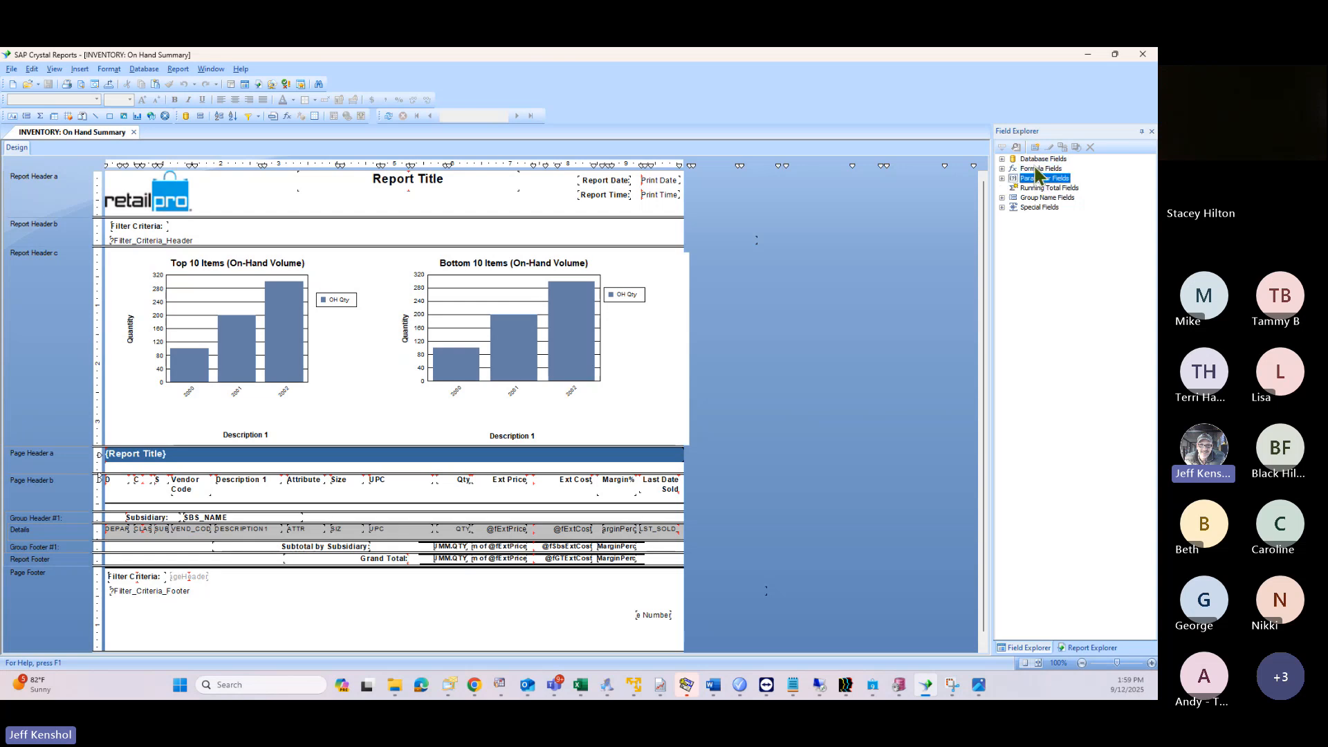
{"action": "left_click", "coordinate": [1038, 159]}
{"action": "left_click", "coordinate": [1038, 169]}
{"action": "left_click", "coordinate": [1035, 188]}
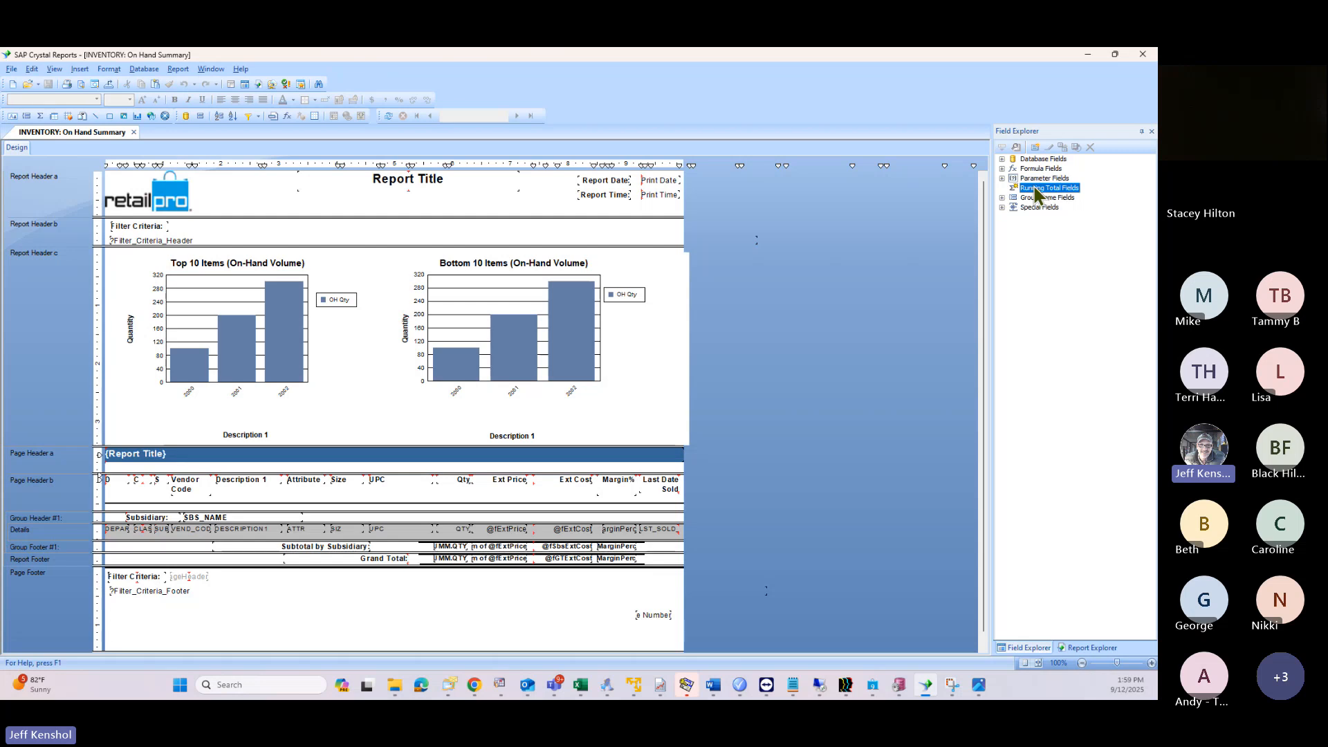
{"action": "left_click", "coordinate": [1039, 161]}
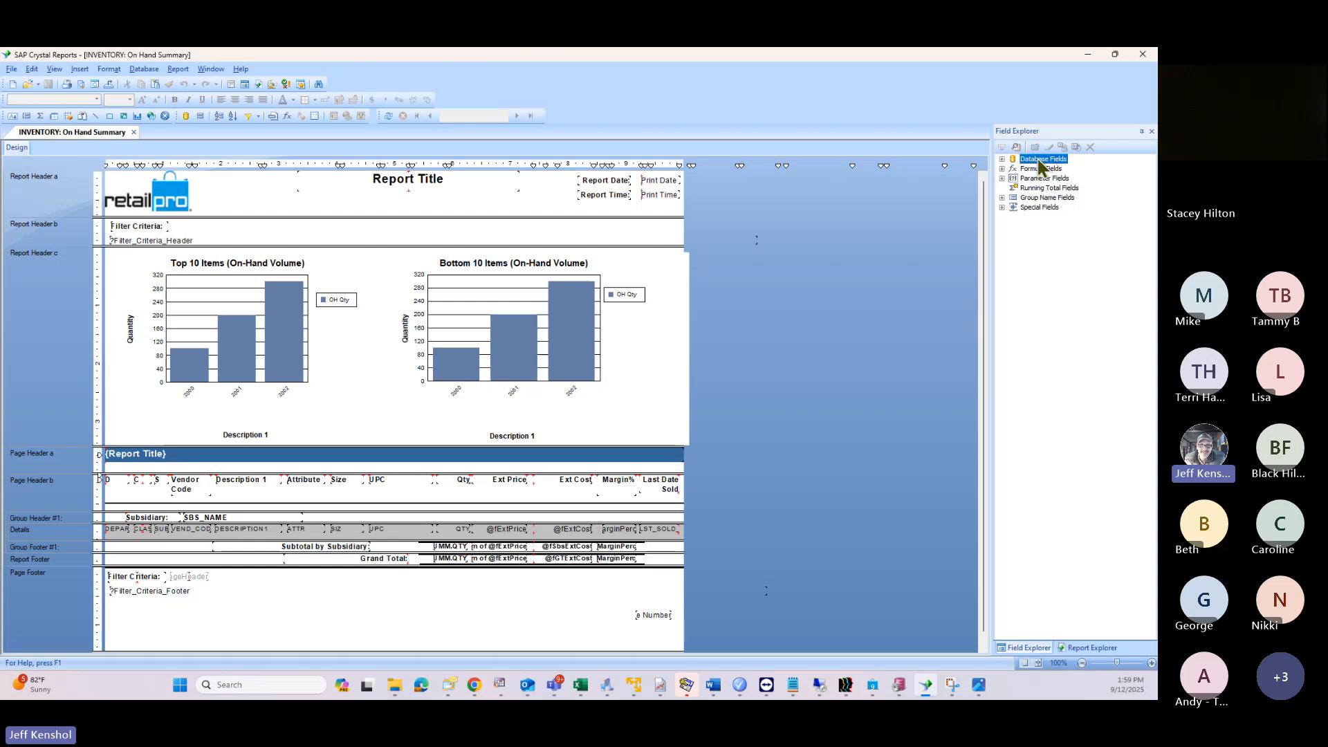
Step: Expand the database fields of SP_S43_INVT_ONHAND_SUMM and compare them with the DESCRIPTION1 field in the Details section
{"action": "left_click", "coordinate": [1002, 159]}
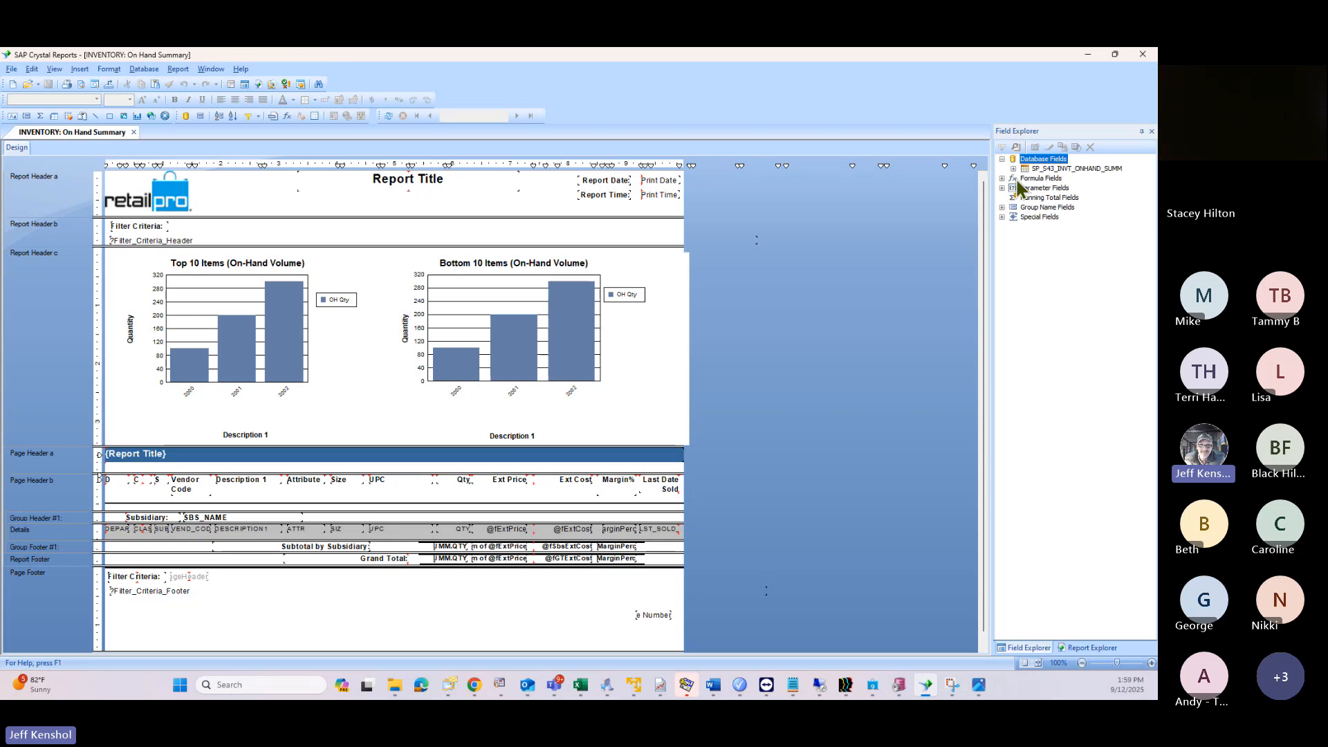
{"action": "left_click", "coordinate": [1013, 169]}
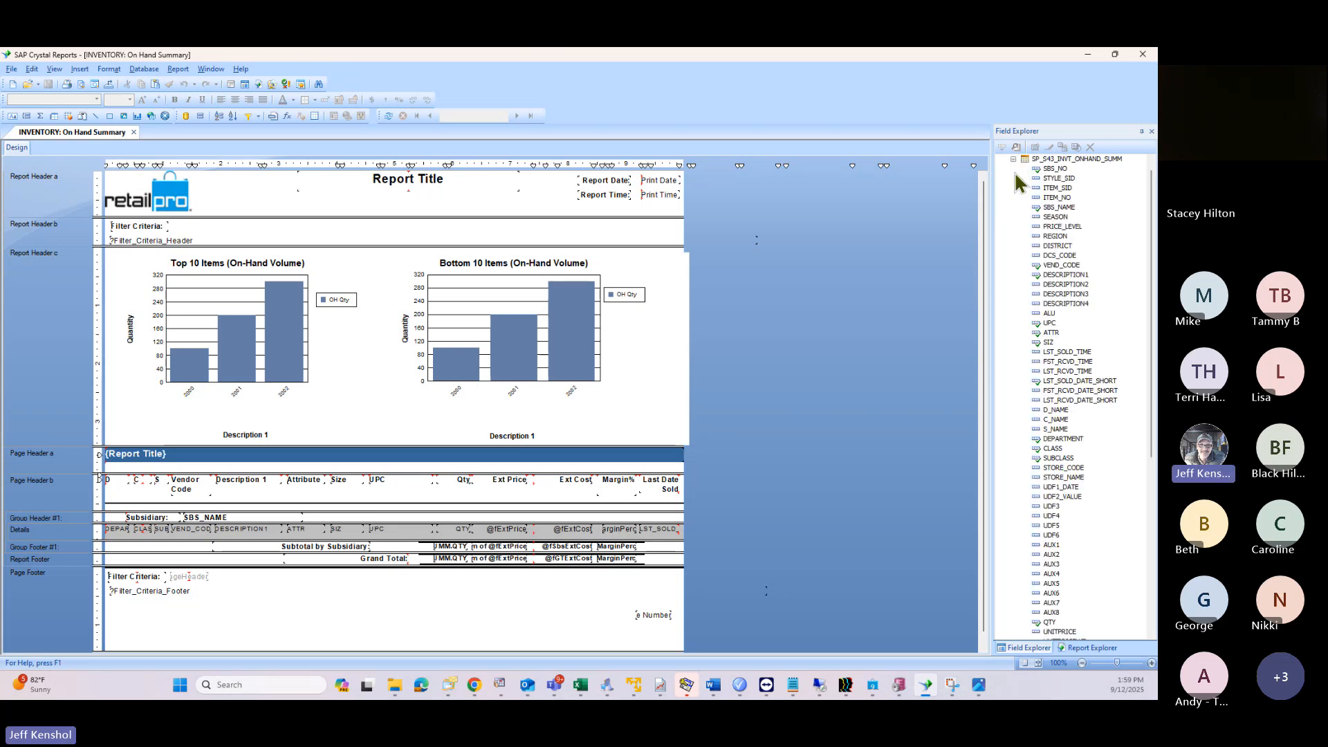
{"action": "left_click", "coordinate": [1055, 207]}
{"action": "left_click", "coordinate": [1065, 371]}
{"action": "left_click", "coordinate": [1053, 265]}
{"action": "left_click_drag", "start_coordinate": [1050, 283], "coordinate": [243, 530]}
{"action": "left_click", "coordinate": [242, 530]}
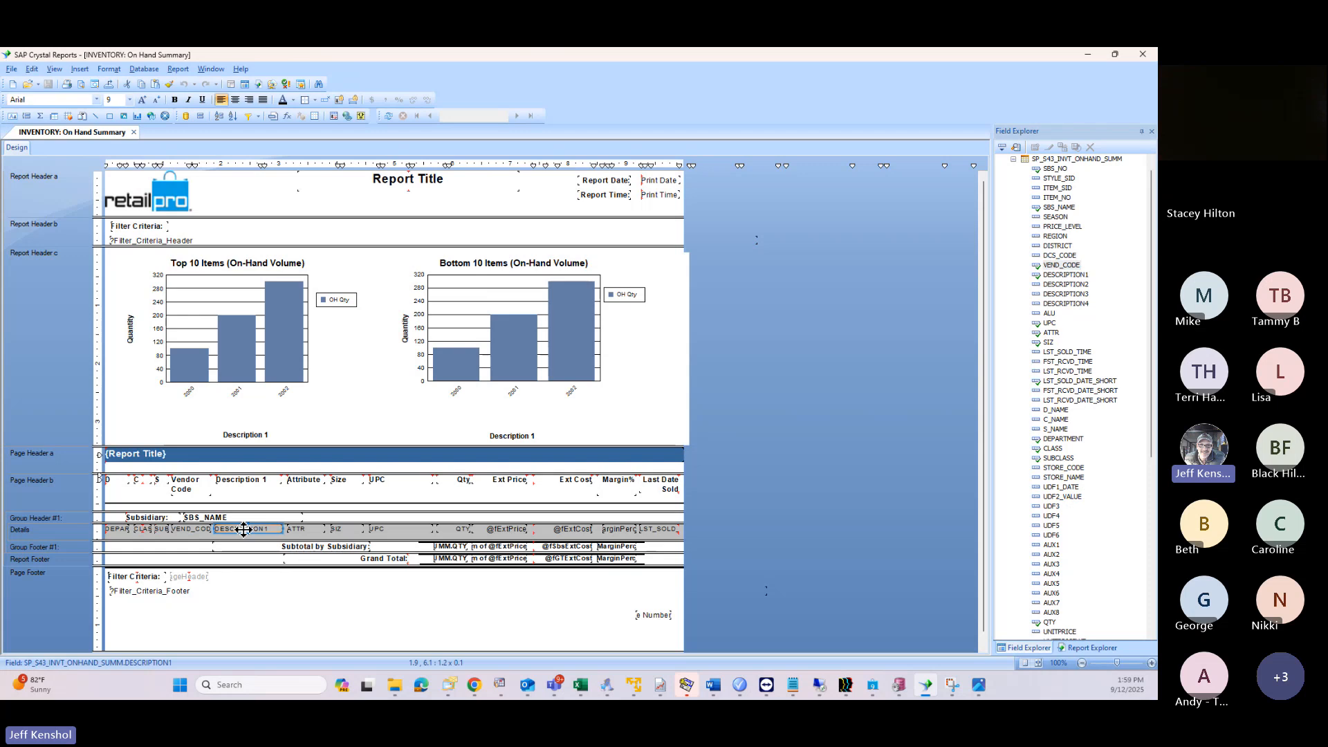
Step: Try placing the DESCRIPTION2 database field beside DESCRIPTION1 in the Details section, and delete it again
{"action": "left_click", "coordinate": [1073, 285]}
{"action": "left_click_drag", "start_coordinate": [1073, 286], "coordinate": [291, 540]}
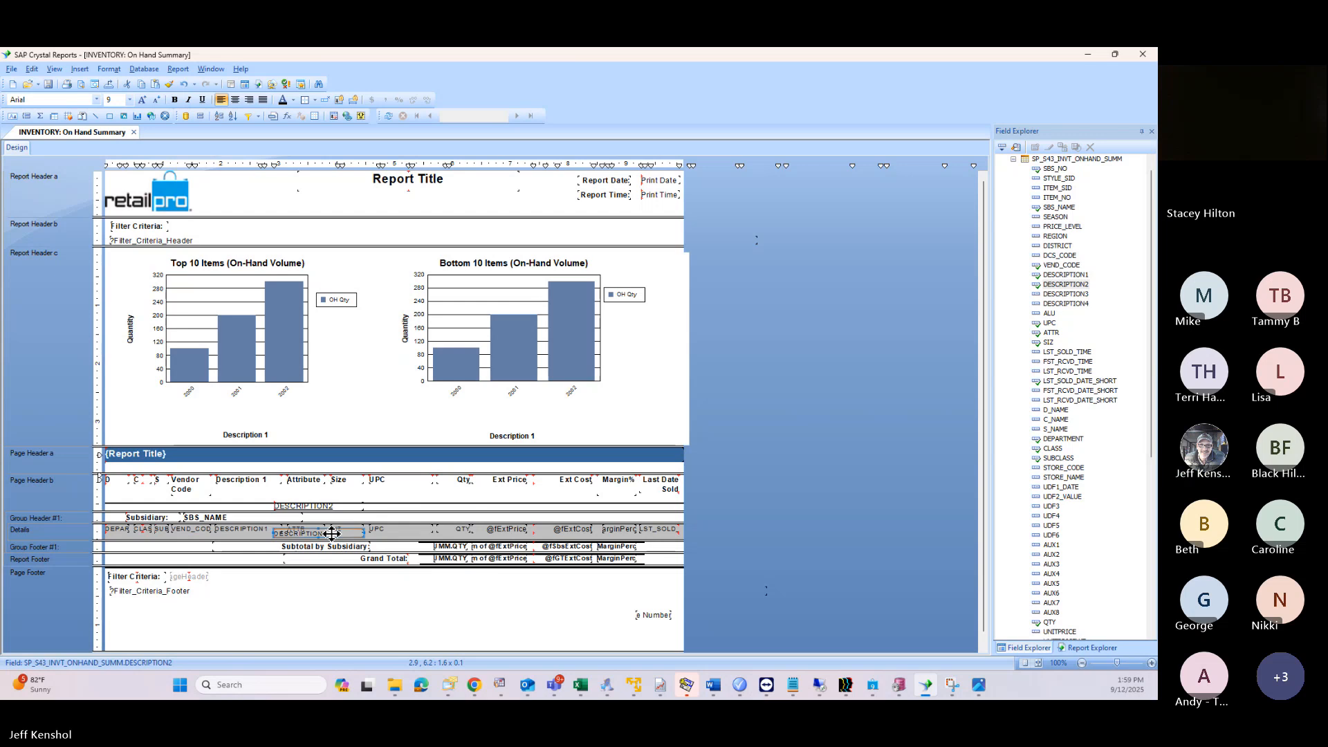
{"action": "key", "text": "Delete"}
Step: Look through the remaining SP_S43_INVT_ONHAND_SUMM database fields and the list of formula fields, leaving the database table collapsed
{"action": "left_click", "coordinate": [1046, 199]}
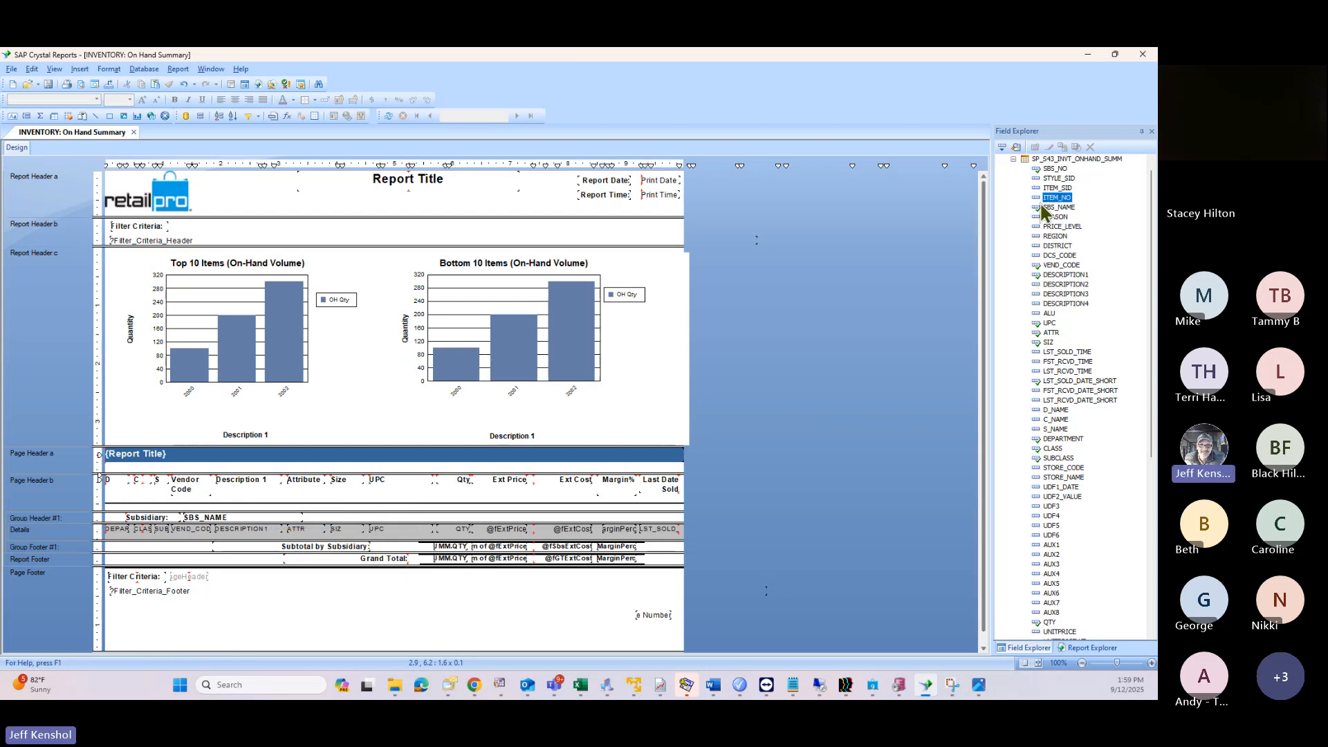
{"action": "left_click", "coordinate": [1060, 372]}
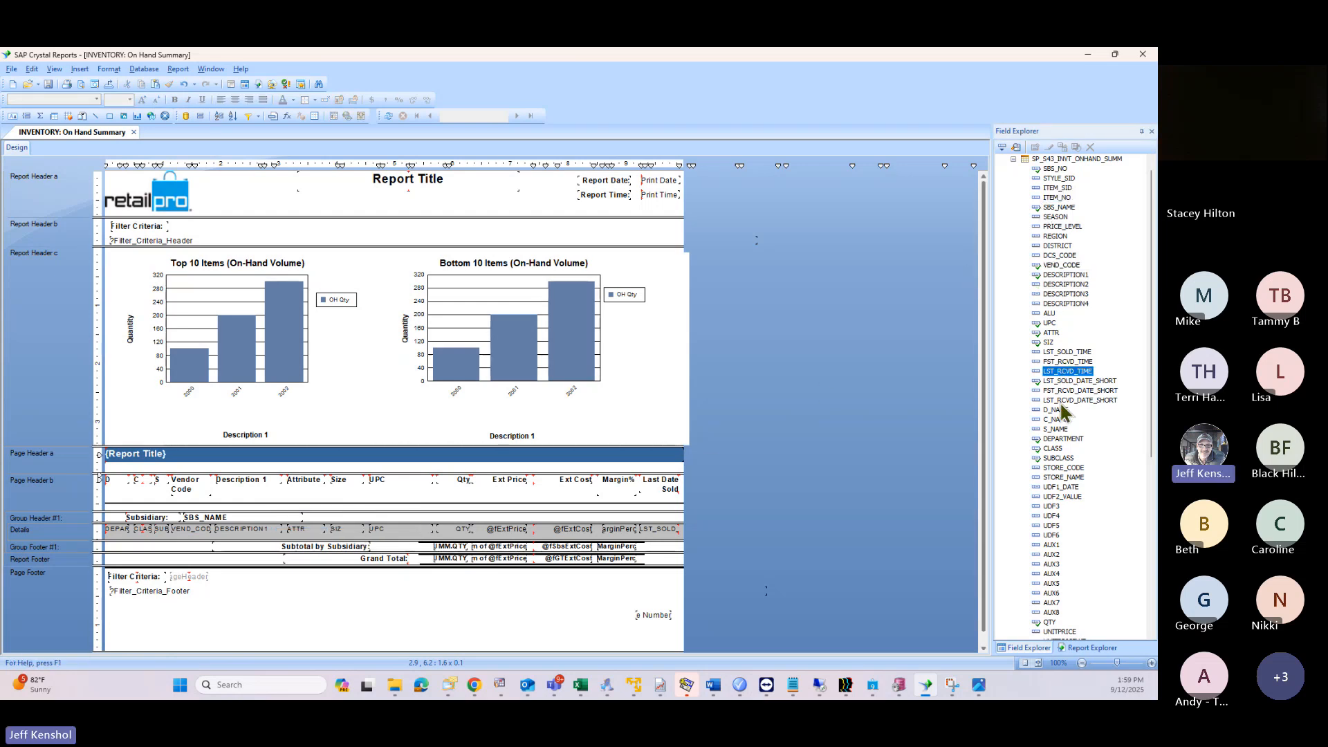
{"action": "scroll", "coordinate": [1057, 427], "scroll_direction": "down", "scroll_amount": 5}
{"action": "scroll", "coordinate": [1056, 427], "scroll_direction": "up", "scroll_amount": 5}
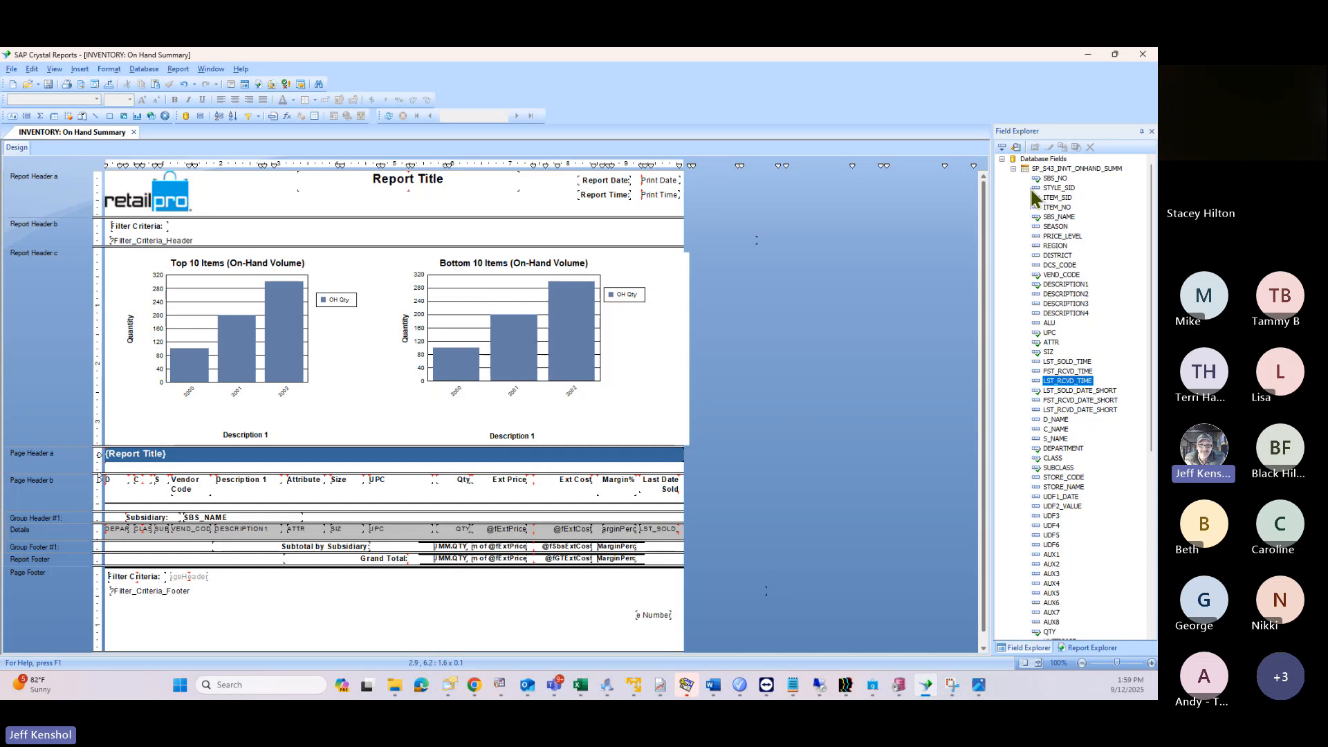
{"action": "left_click", "coordinate": [1014, 169]}
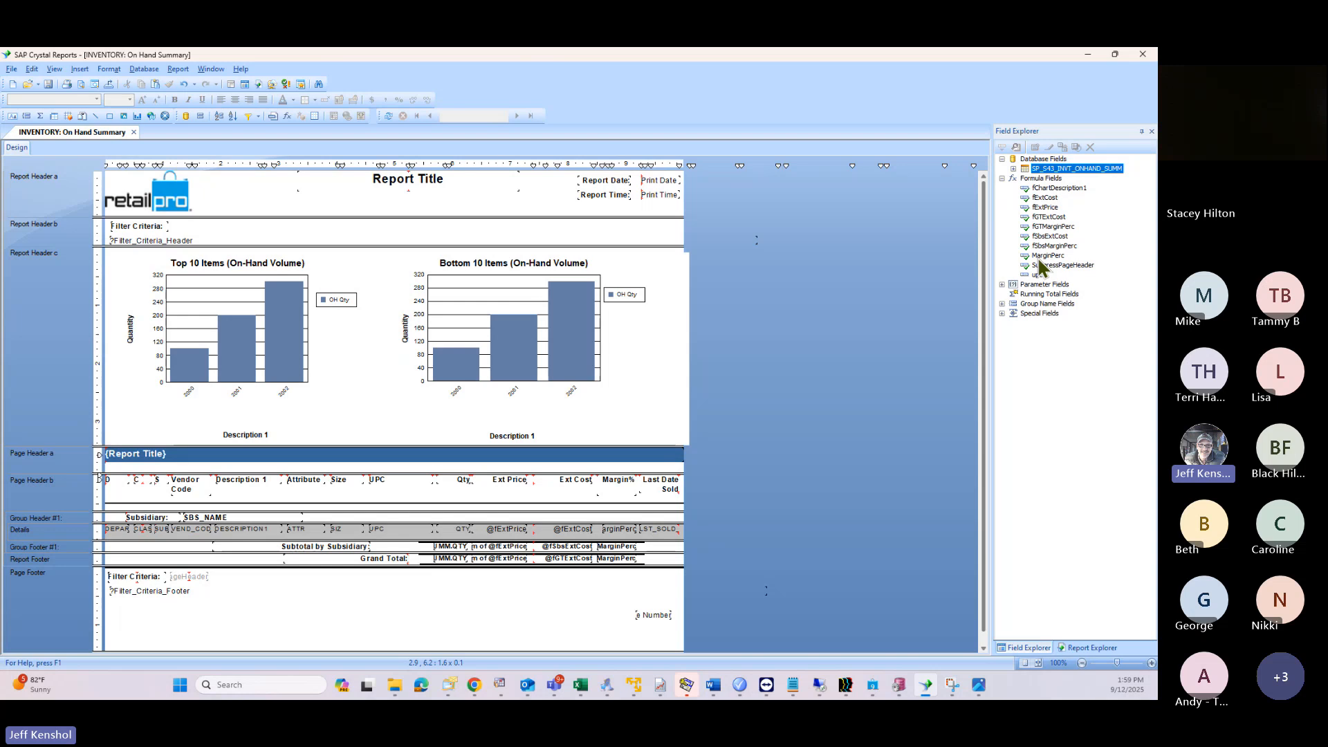
{"action": "left_click", "coordinate": [1015, 168]}
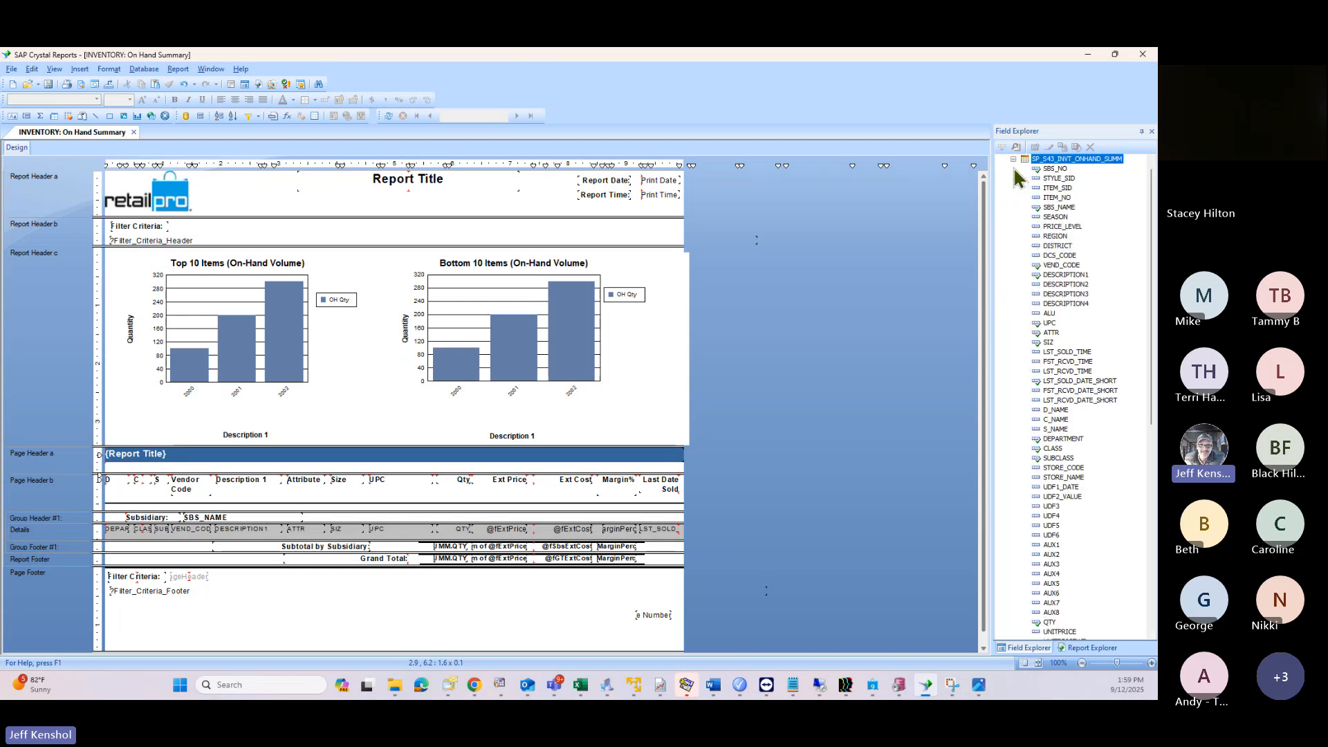
{"action": "left_click", "coordinate": [1013, 159]}
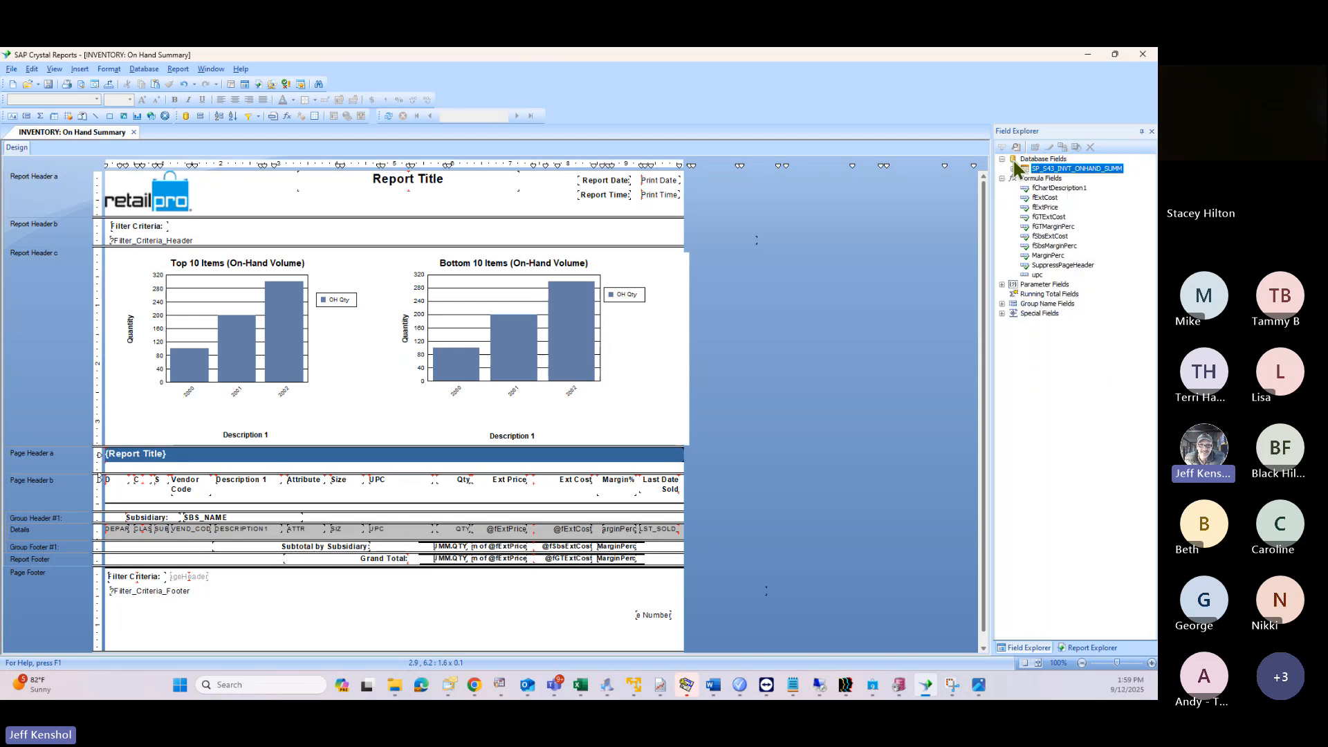
Step: Inspect the subtotal and grand total margin fields, examine the fGTMarginPerc formula in the Formula Editor, and close it
{"action": "left_click", "coordinate": [618, 547]}
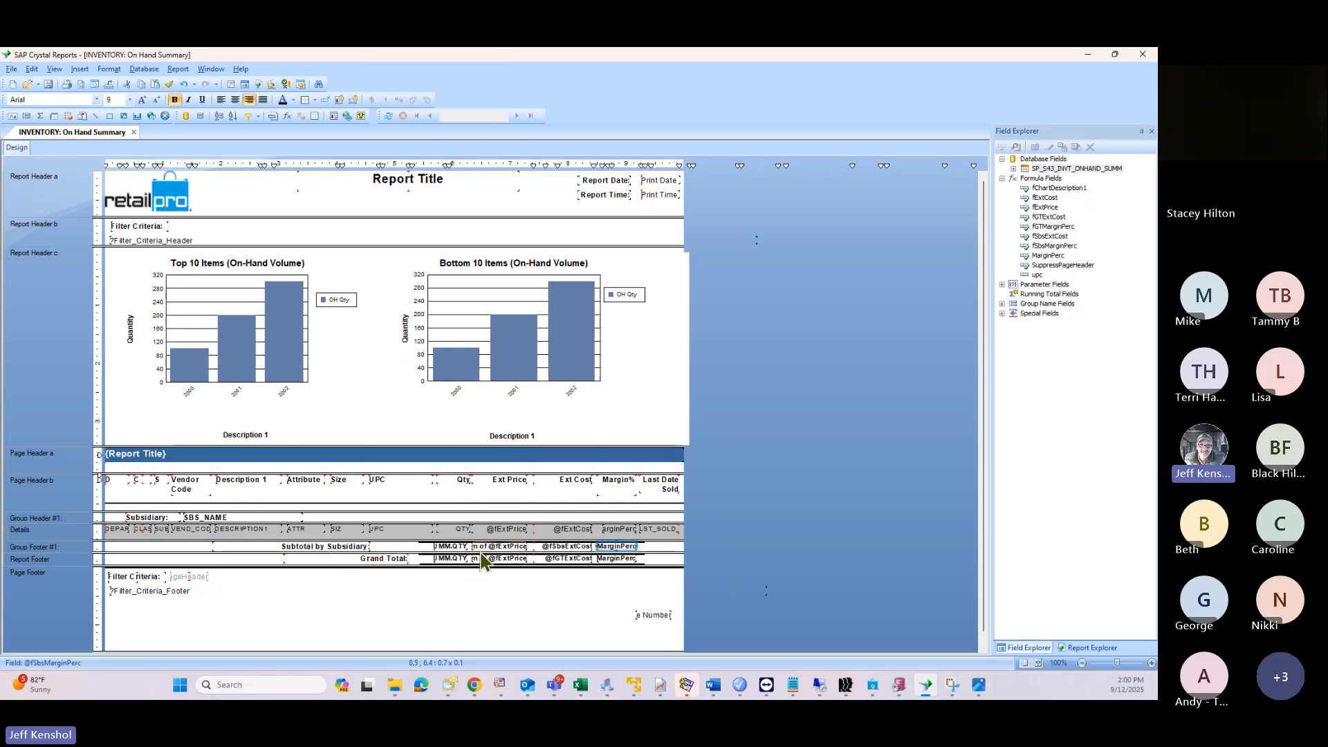
{"action": "left_click", "coordinate": [609, 558]}
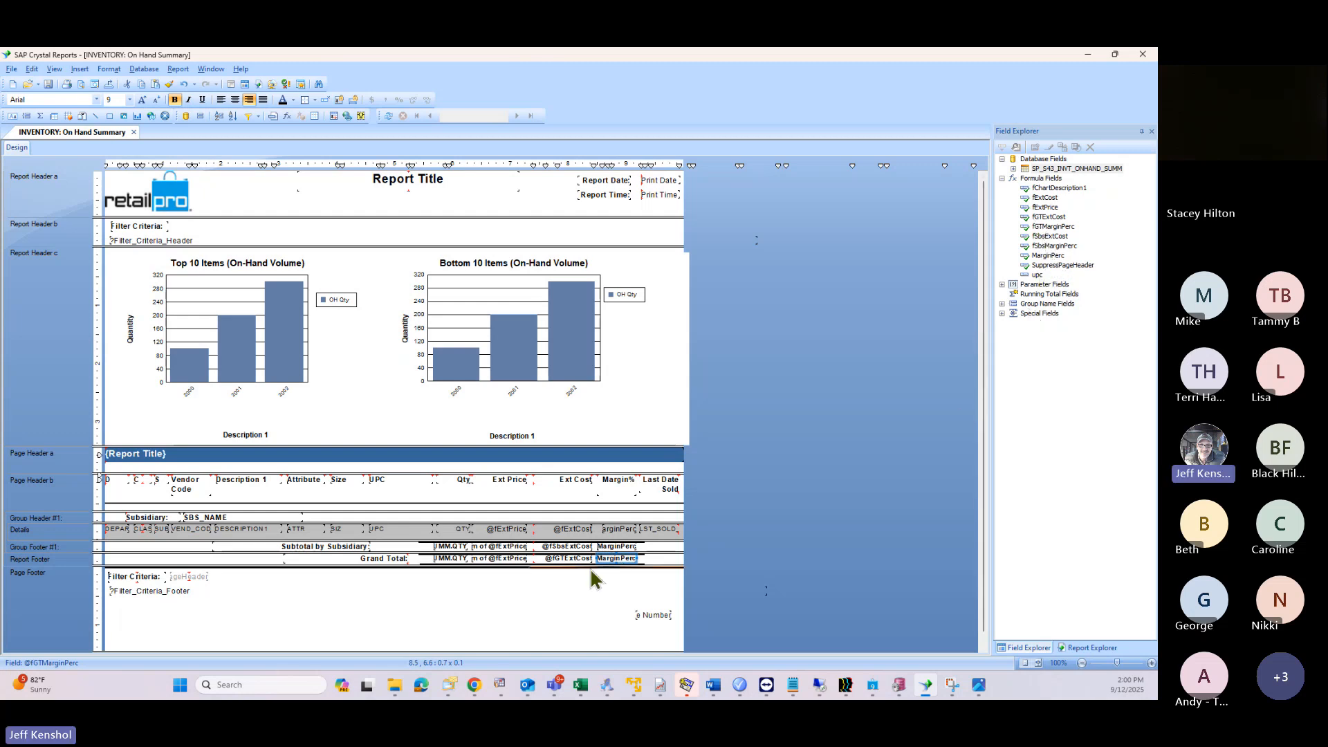
{"action": "right_click", "coordinate": [627, 561]}
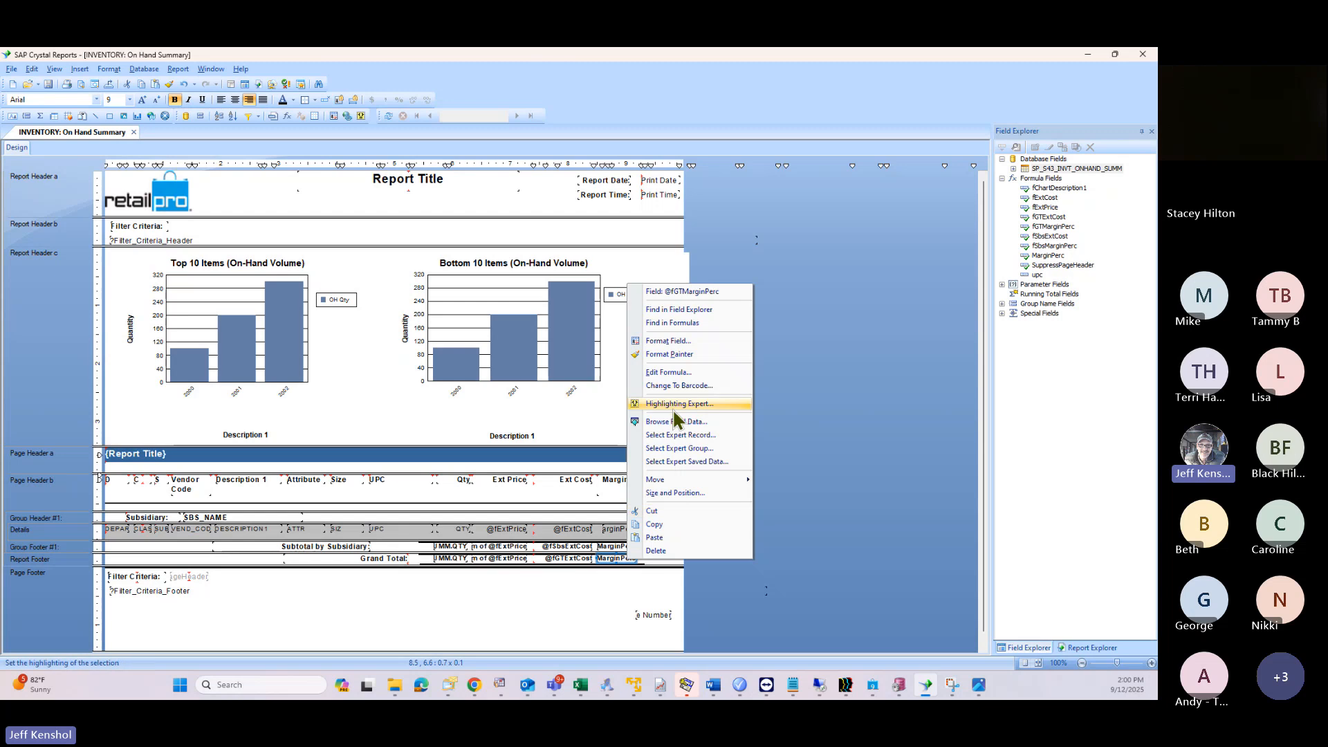
{"action": "left_click", "coordinate": [675, 374]}
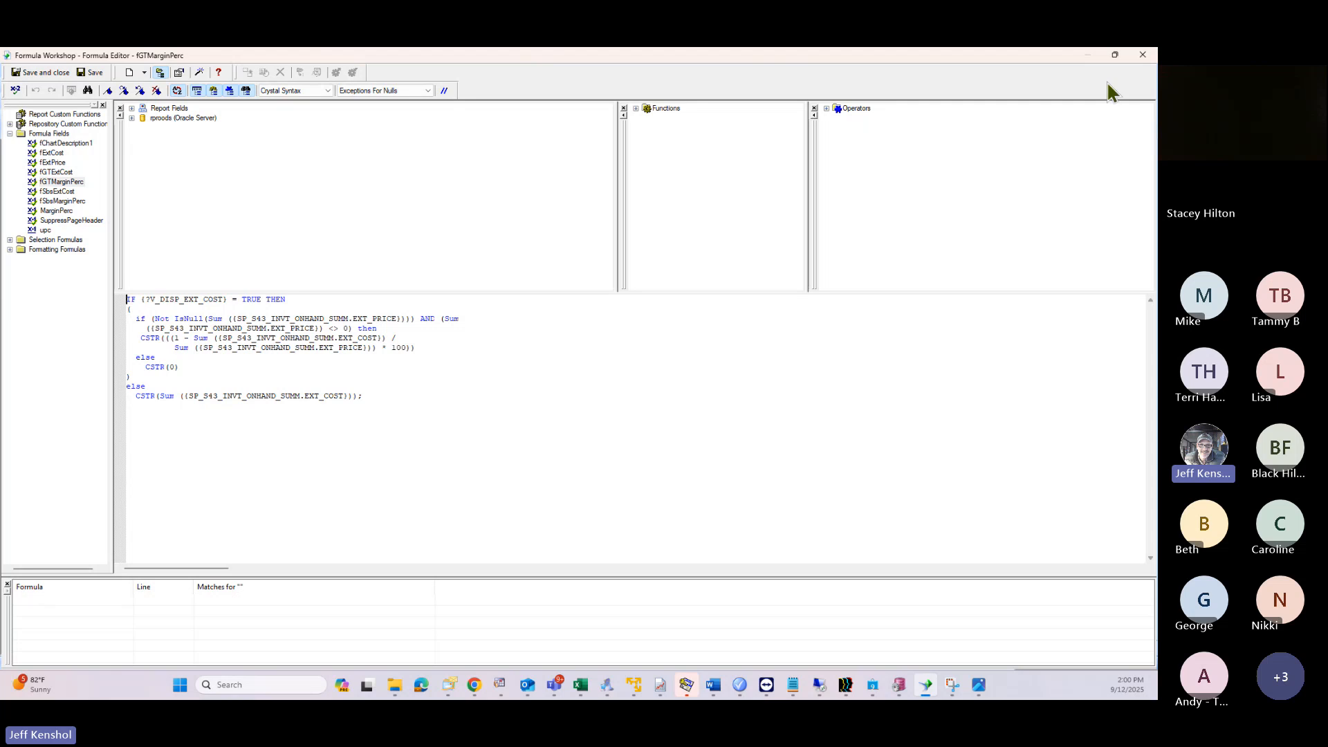
{"action": "left_click", "coordinate": [1140, 55]}
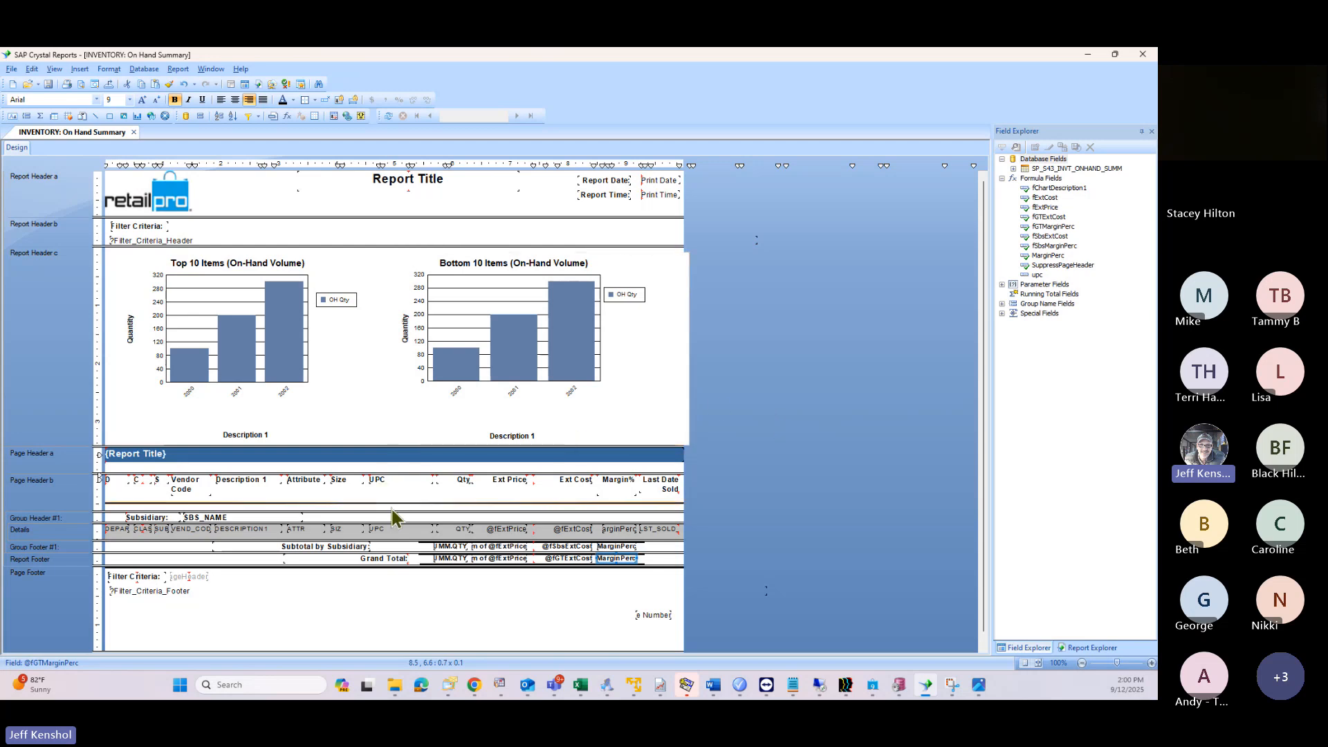
Step: Delete the UPC field from the Details section and place the DESCRIPTION2 database field there between SIZ and QTY
{"action": "left_click", "coordinate": [389, 530]}
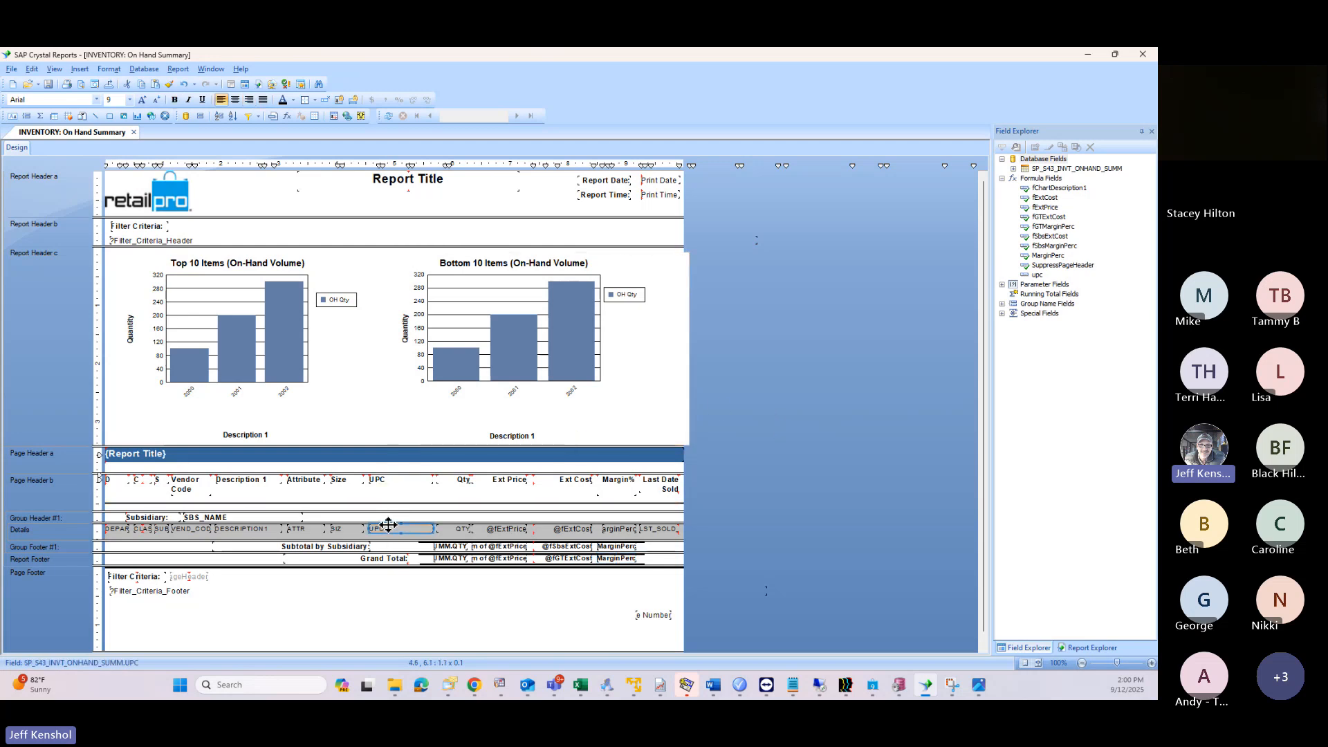
{"action": "key", "text": "Delete"}
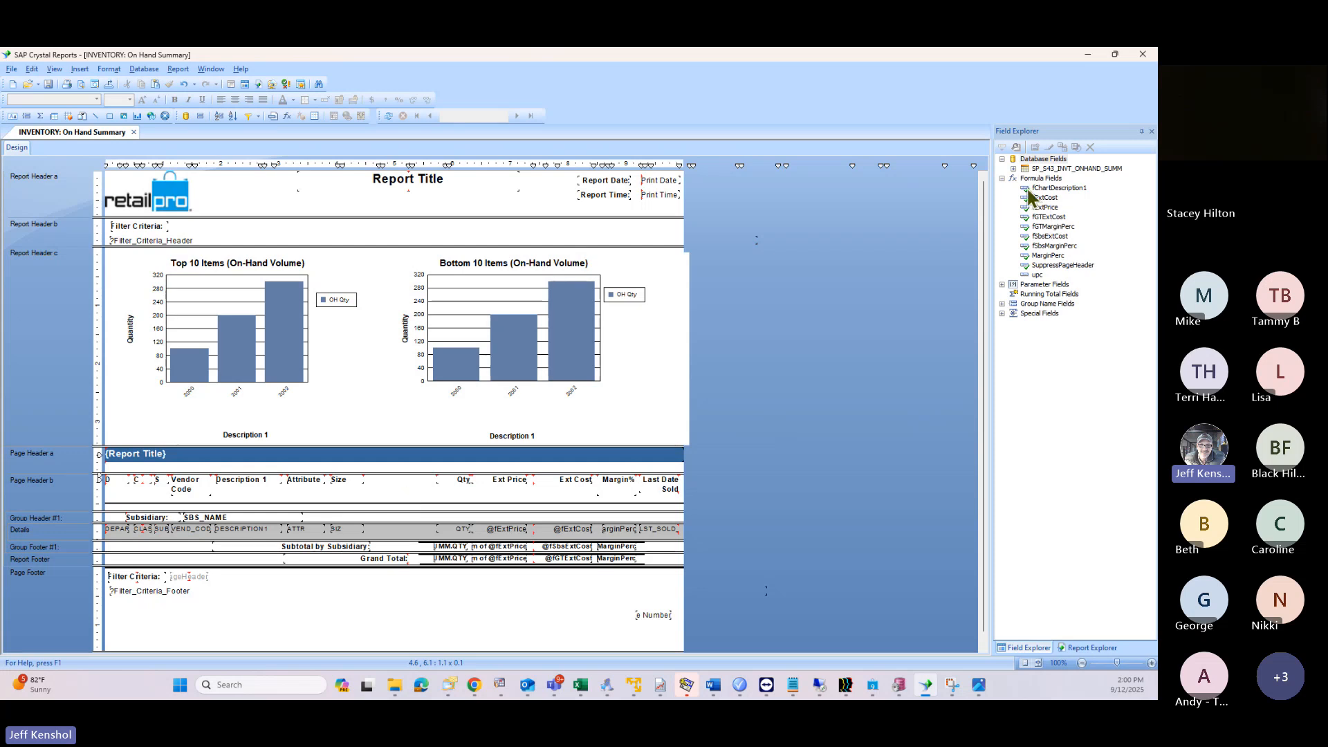
{"action": "left_click", "coordinate": [1012, 167]}
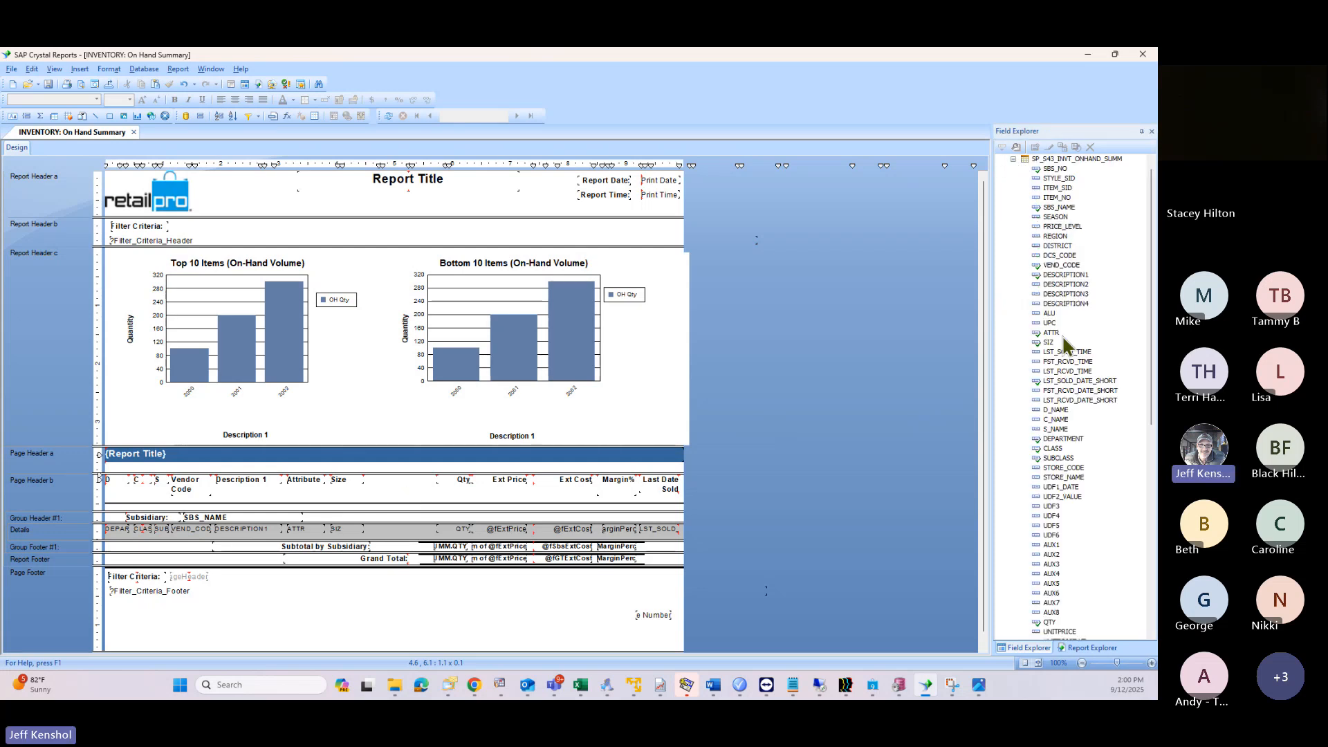
{"action": "scroll", "coordinate": [1039, 356], "scroll_direction": "up", "scroll_amount": 1}
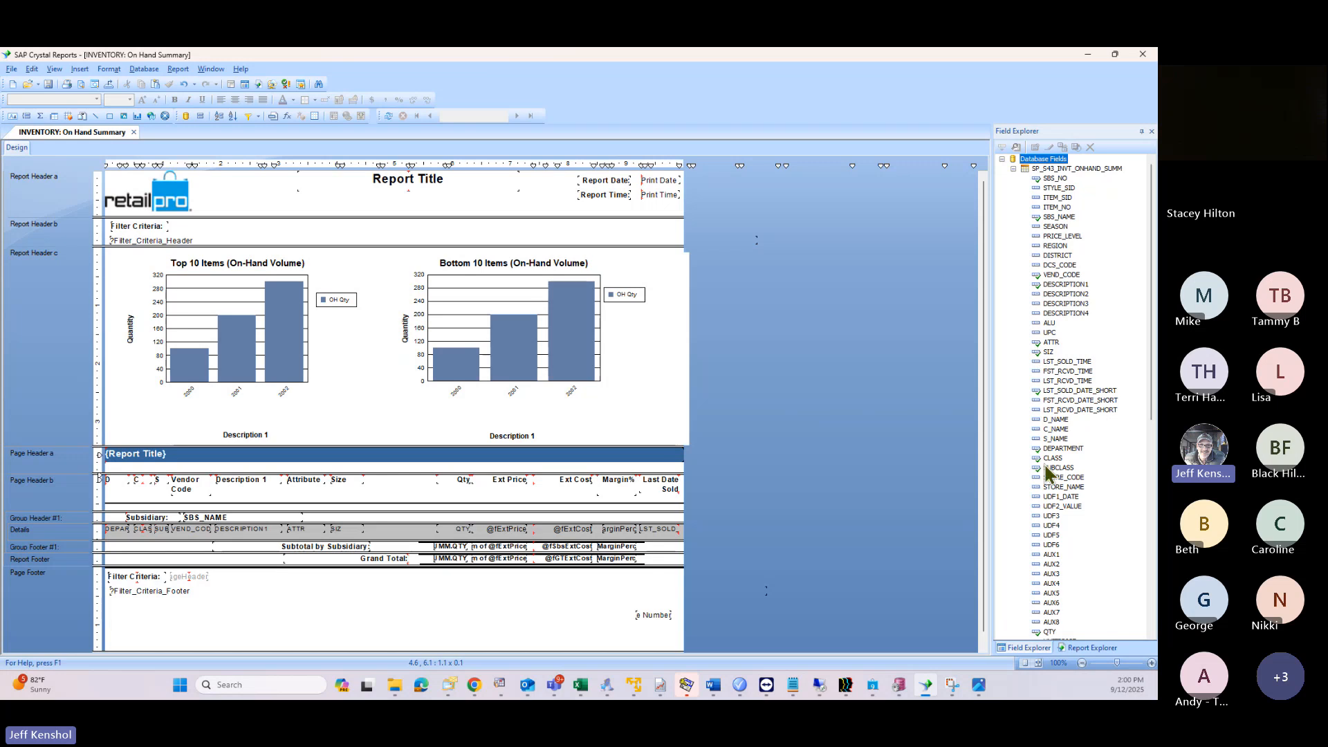
{"action": "left_click_drag", "start_coordinate": [1066, 294], "coordinate": [380, 479]}
{"action": "left_click", "coordinate": [377, 506]}
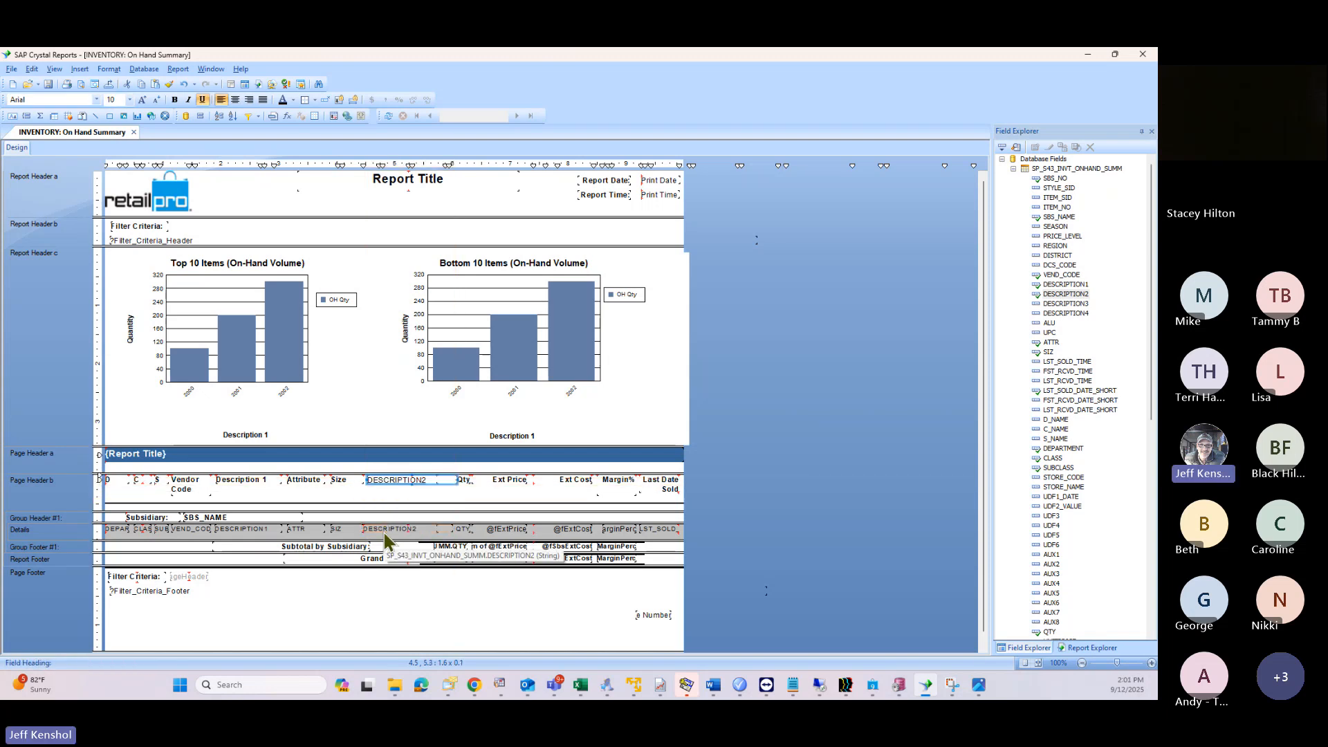
Step: Copy the Size column heading's formatting onto the DESCRIPTION2 heading in Page Header b with Format Painter
{"action": "left_click", "coordinate": [343, 480]}
{"action": "right_click", "coordinate": [346, 481]}
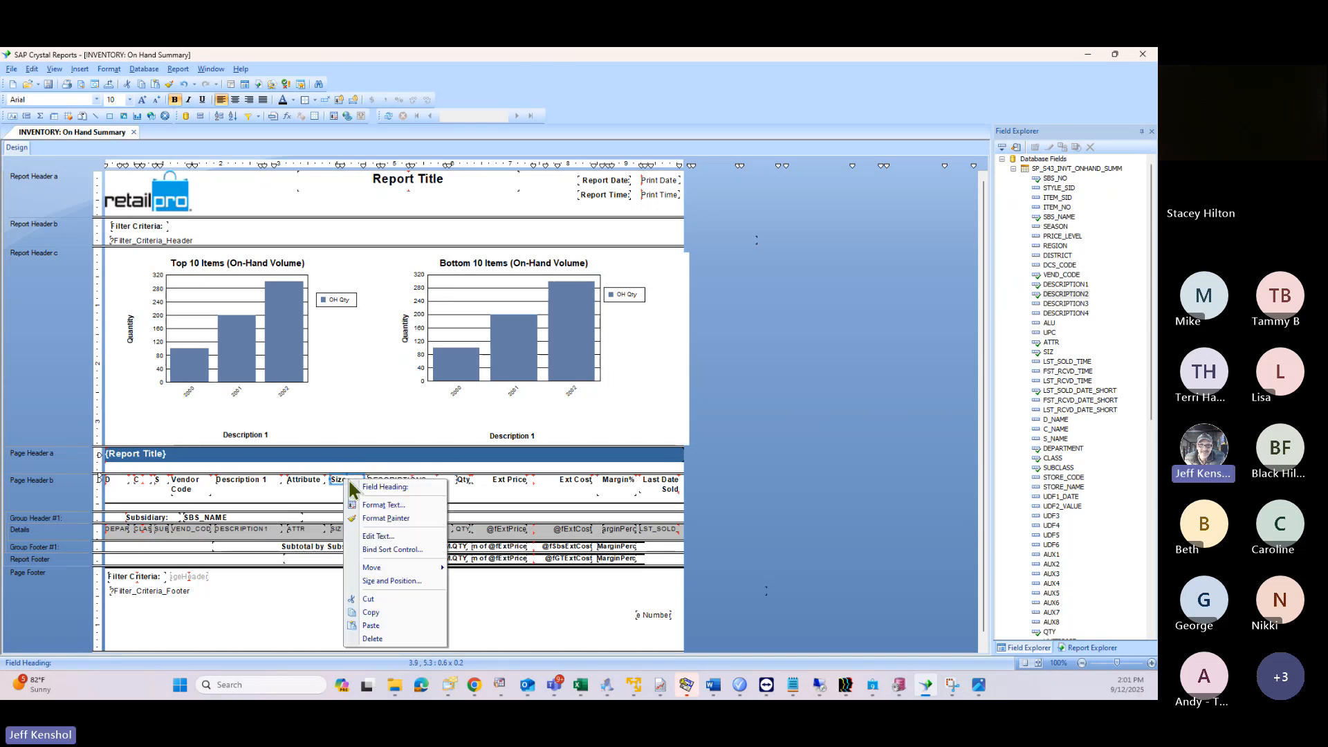
{"action": "left_click", "coordinate": [375, 518]}
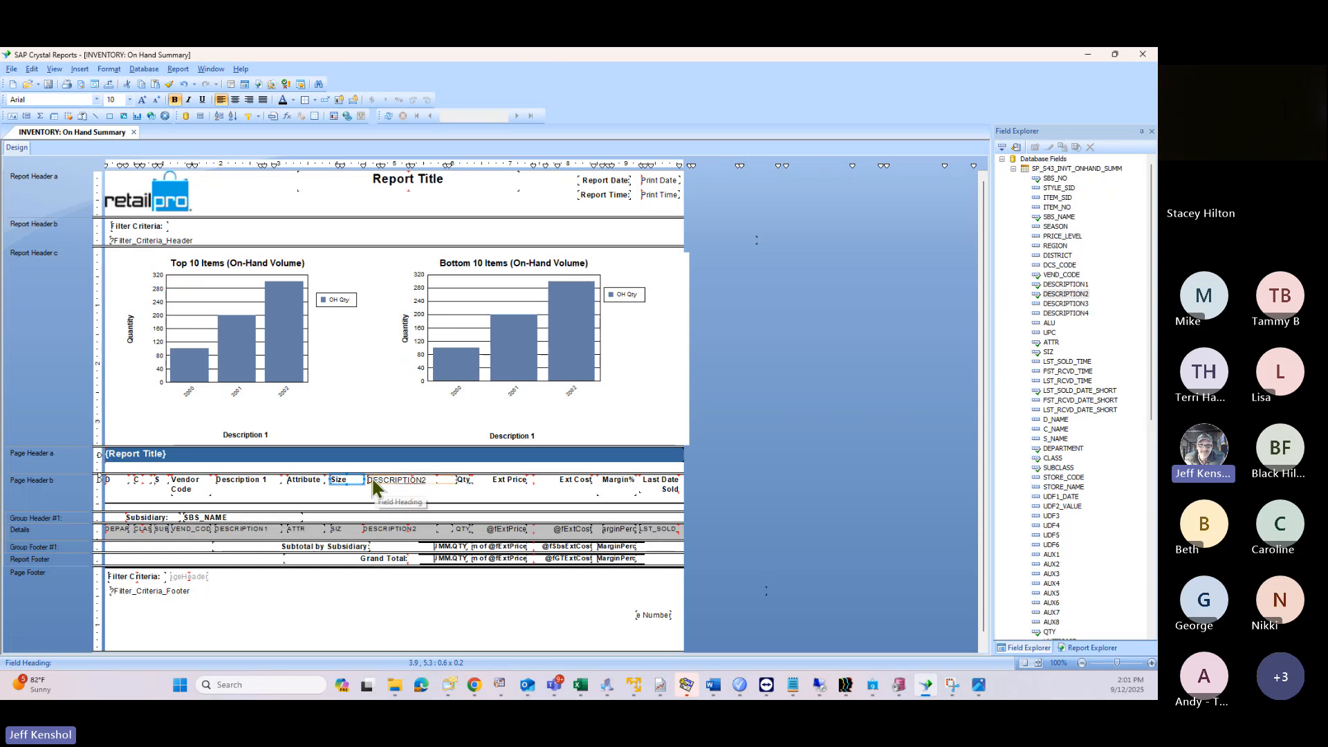
{"action": "right_click", "coordinate": [344, 478]}
{"action": "left_click", "coordinate": [378, 518]}
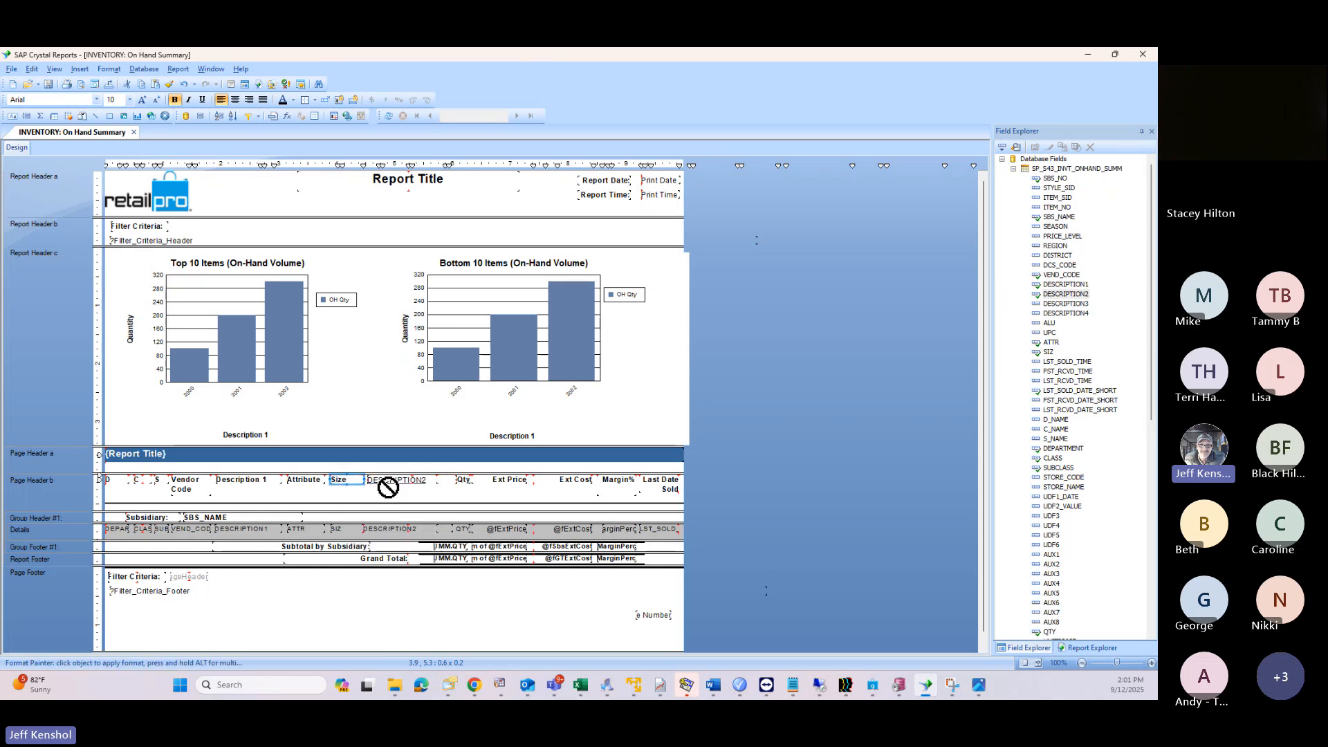
{"action": "left_click", "coordinate": [388, 480]}
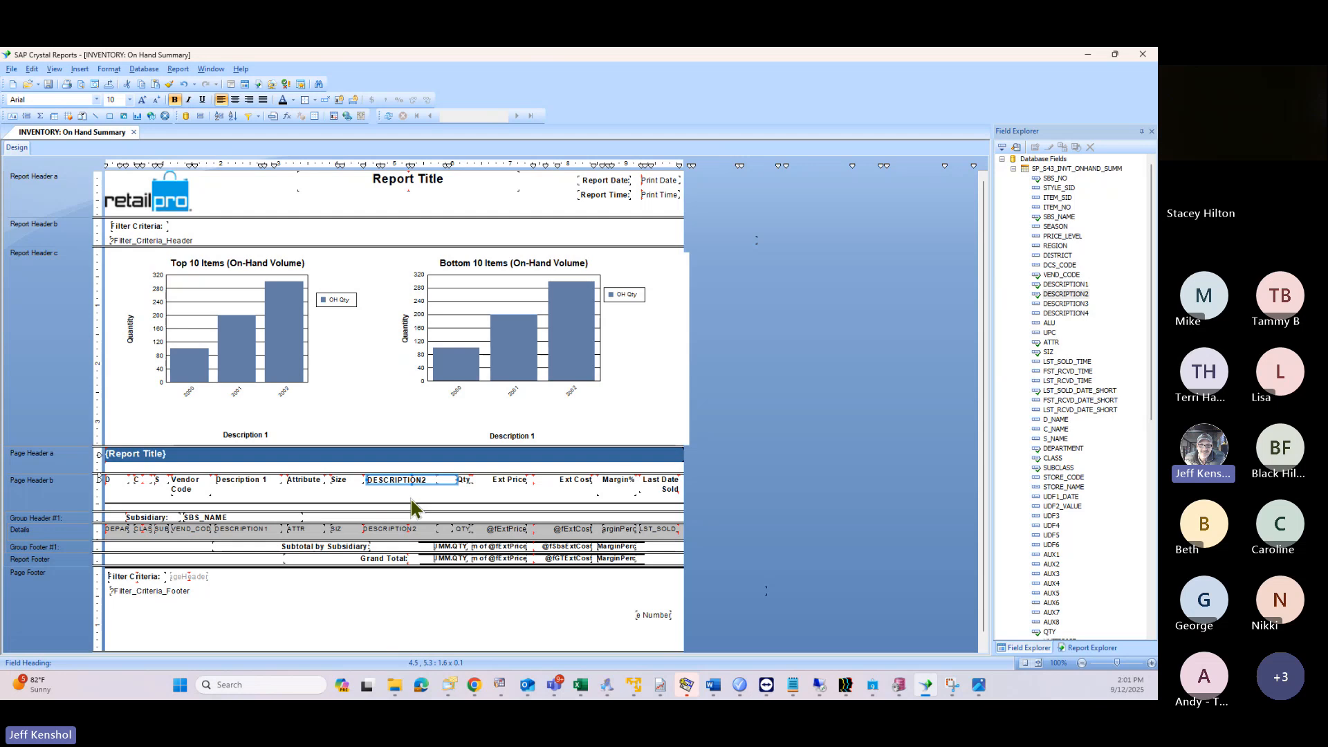
Step: Copy the SIZ field's formatting onto the DESCRIPTION2 field in the Details section with Format Painter
{"action": "right_click", "coordinate": [341, 530]}
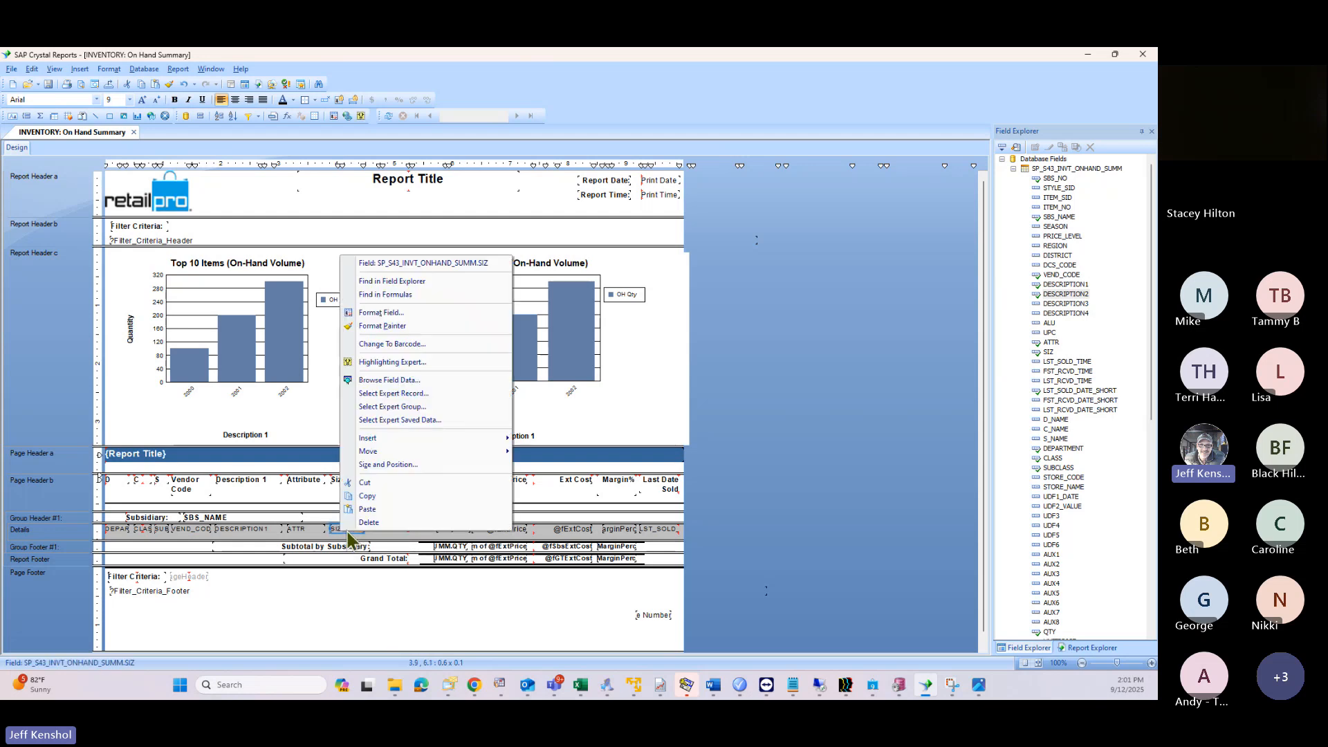
{"action": "left_click", "coordinate": [370, 326]}
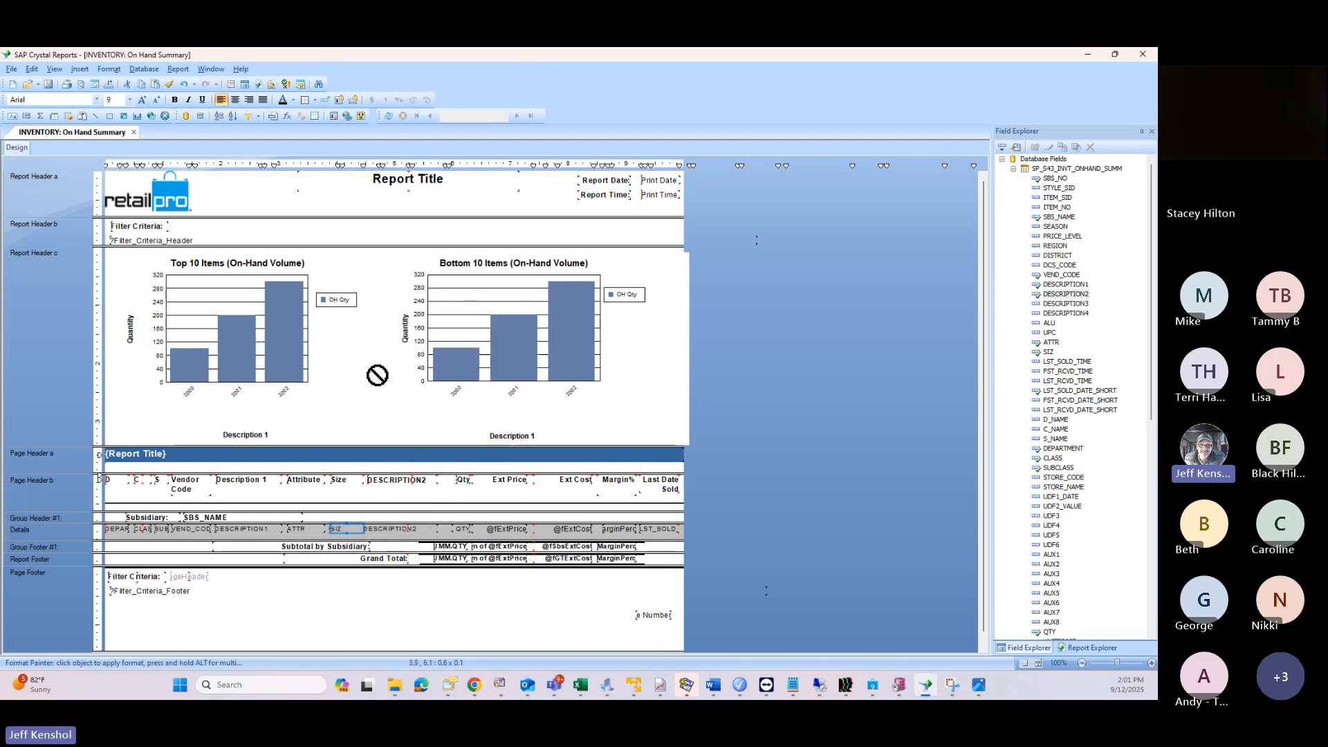
{"action": "left_click", "coordinate": [379, 530]}
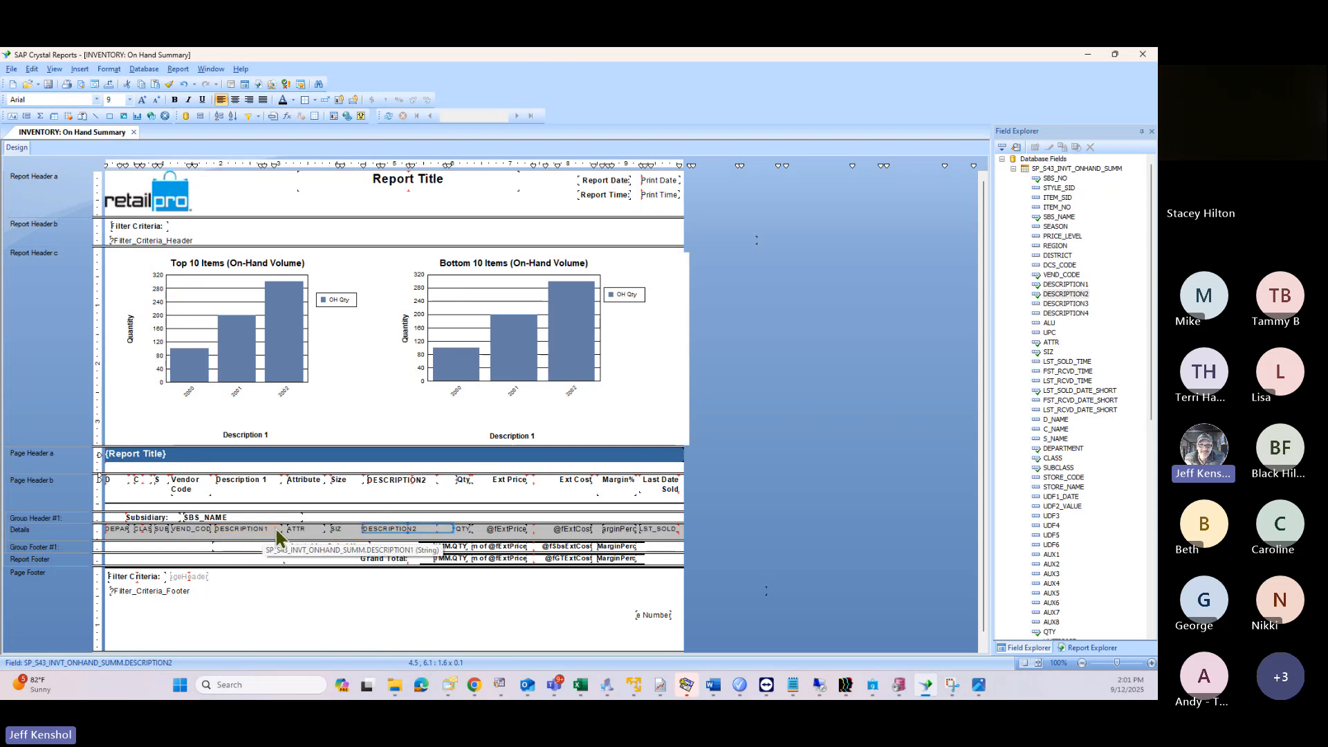
{"action": "left_click", "coordinate": [250, 528]}
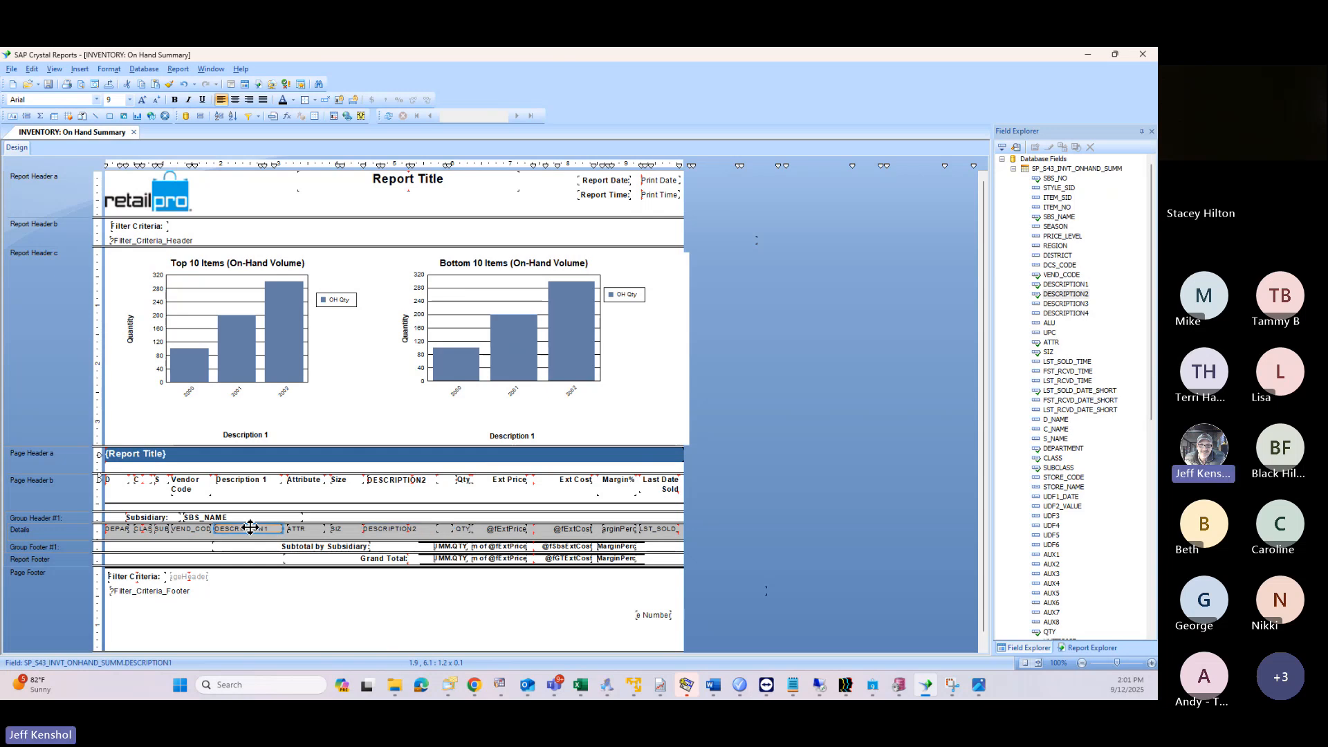
Step: Align the left edges of the DESCRIPTION2 field and its heading, and match their size
{"action": "left_click_drag", "start_coordinate": [251, 528], "coordinate": [394, 537]}
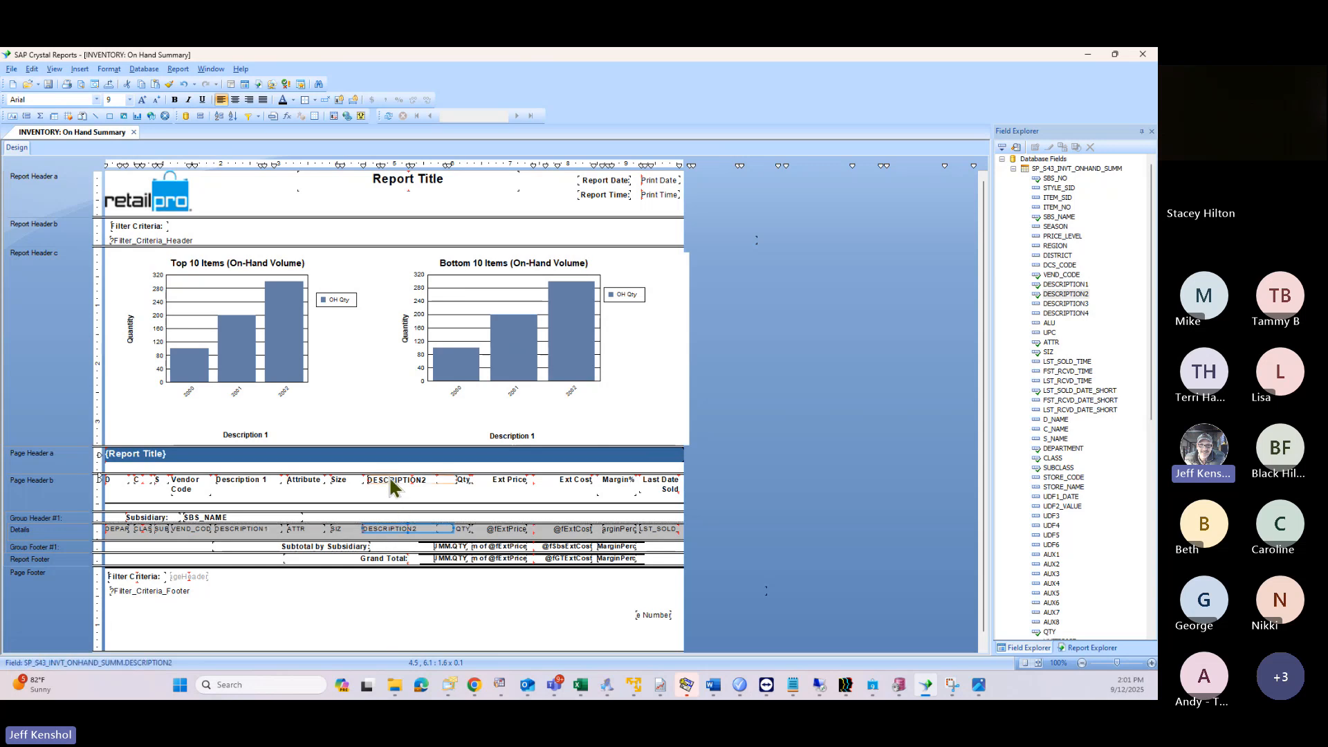
{"action": "left_click", "coordinate": [392, 484], "text": "ctrl"}
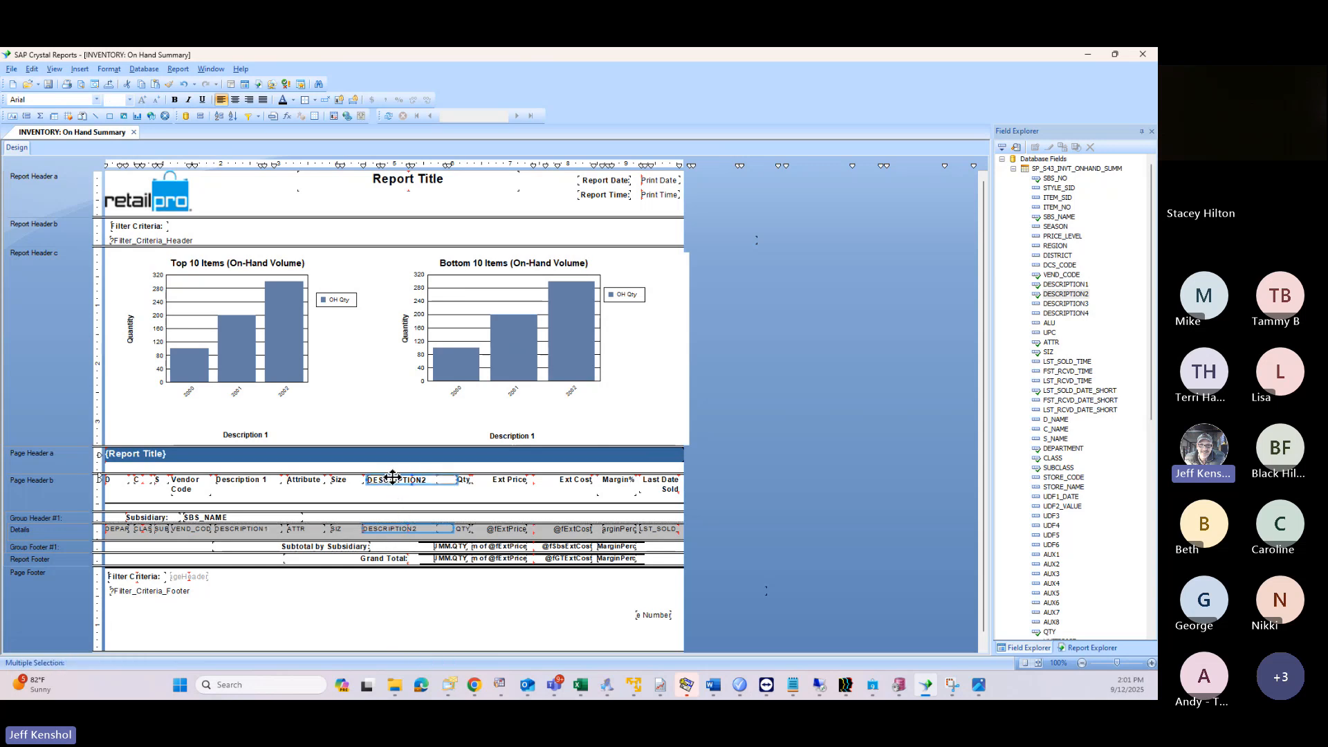
{"action": "right_click", "coordinate": [394, 528]}
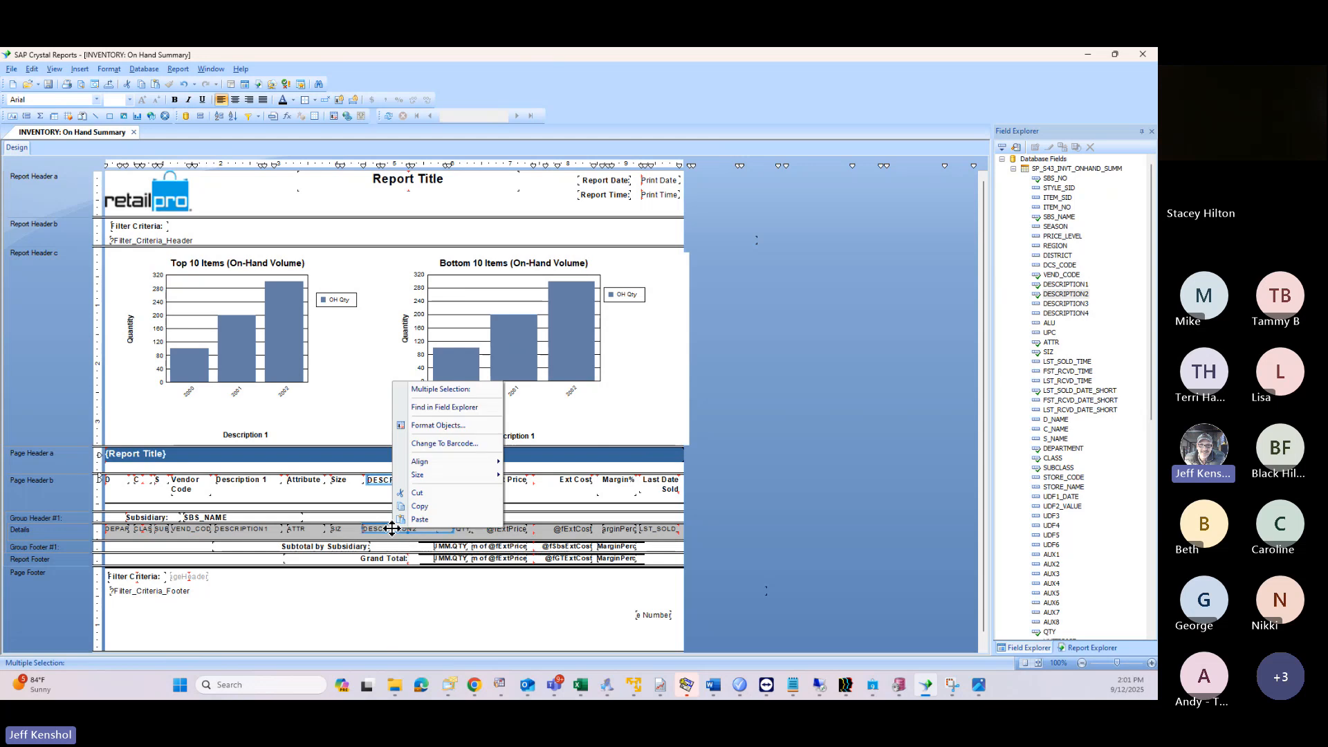
{"action": "mouse_move", "coordinate": [441, 458]}
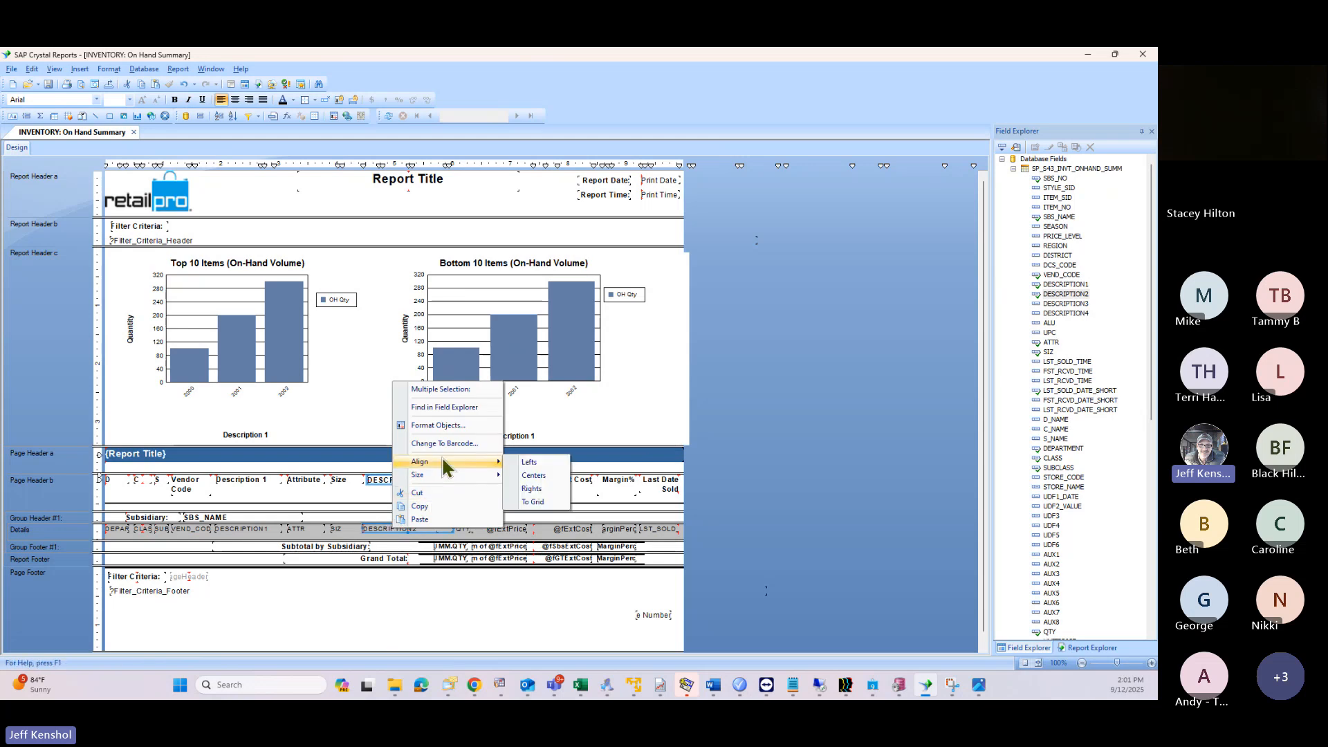
{"action": "left_click", "coordinate": [531, 455]}
{"action": "right_click", "coordinate": [376, 528]}
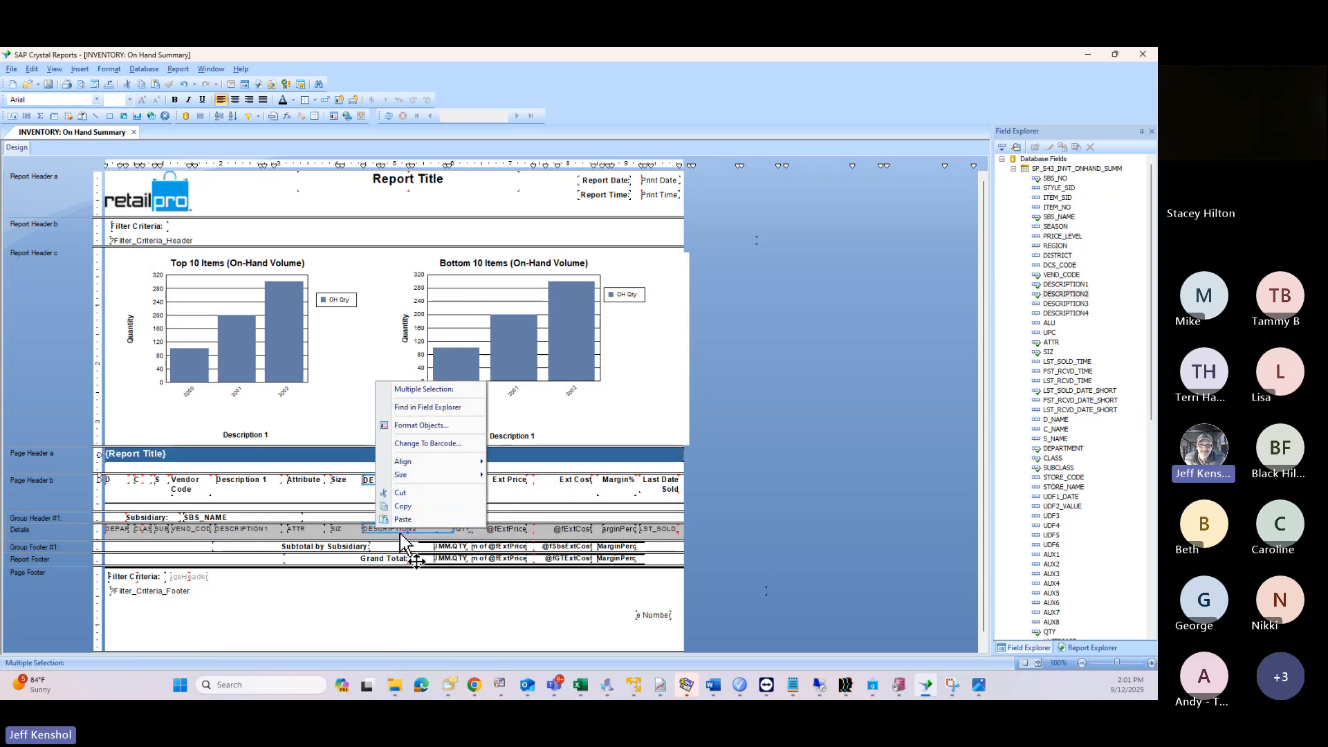
{"action": "mouse_move", "coordinate": [412, 471]}
{"action": "left_click", "coordinate": [523, 474]}
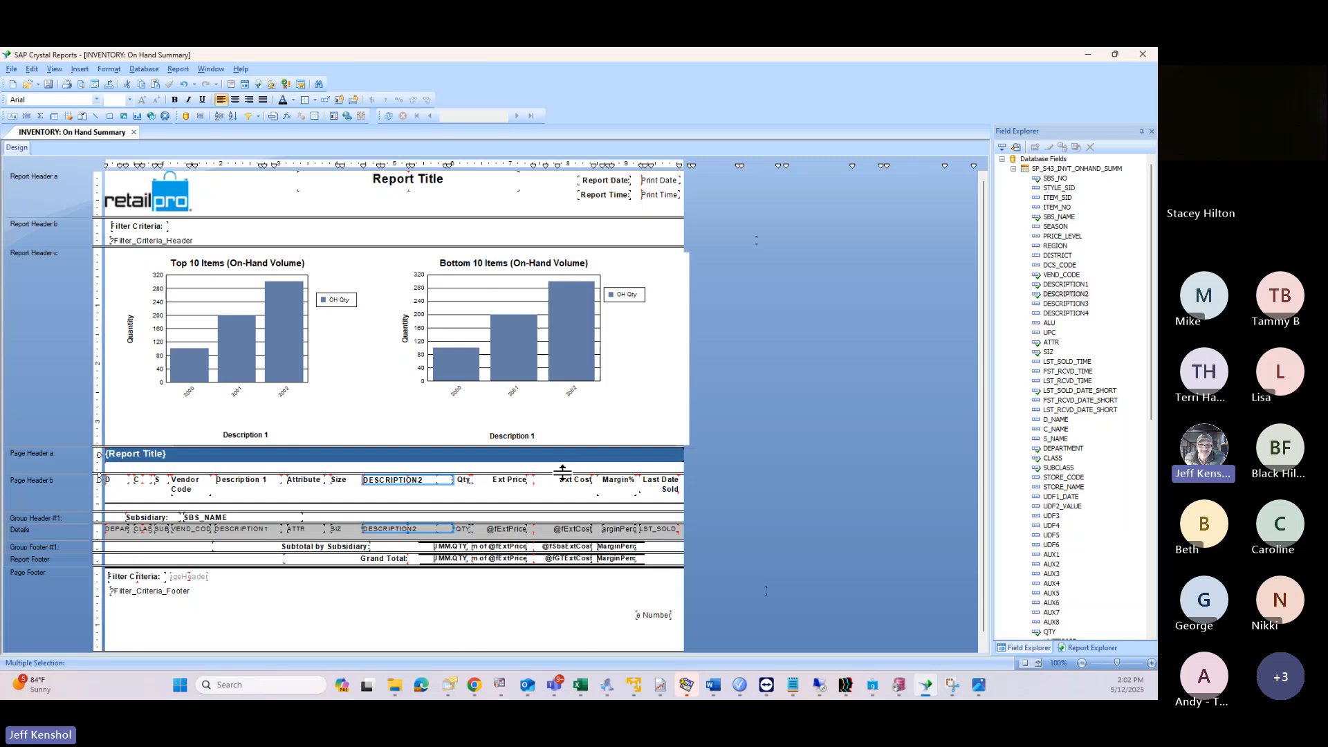
Step: Narrow the DESCRIPTION2 heading in Page Header b to a width of about 1.0
{"action": "left_click", "coordinate": [415, 504]}
{"action": "left_click", "coordinate": [416, 480]}
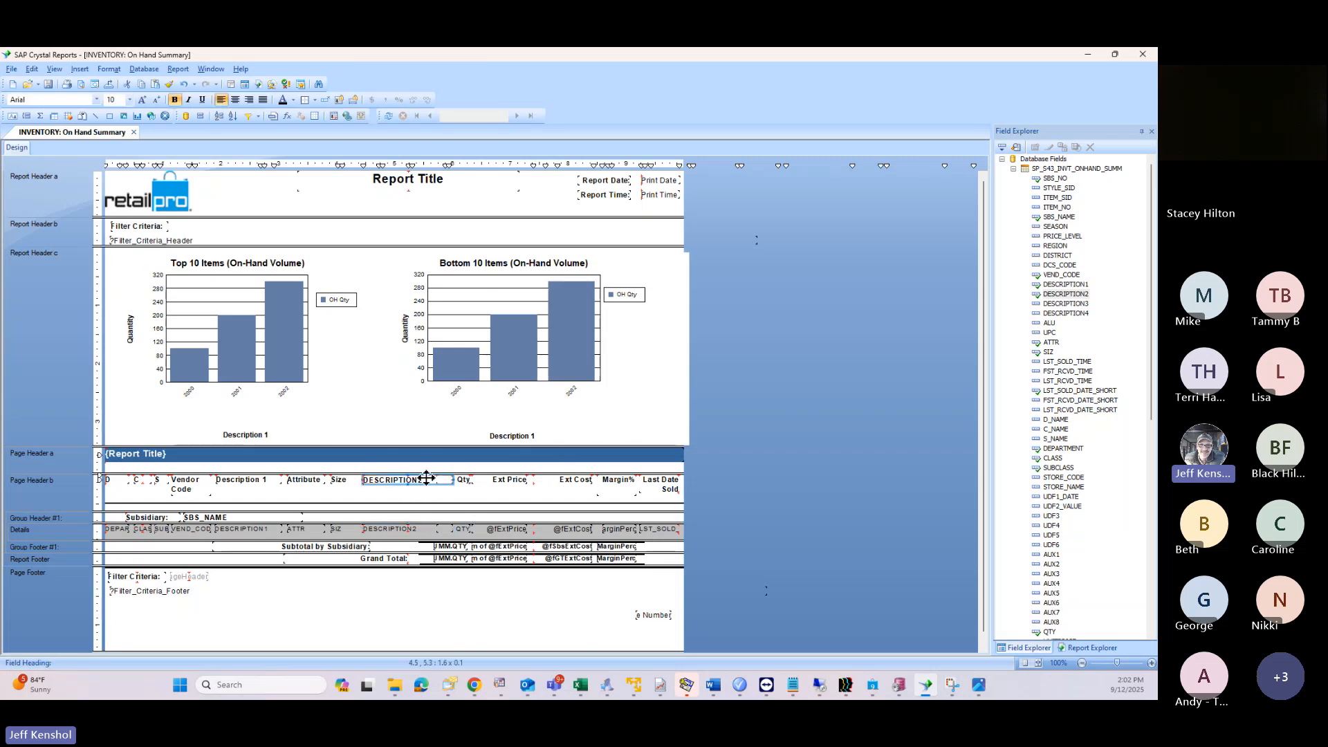
{"action": "left_click_drag", "start_coordinate": [441, 480], "coordinate": [424, 480]}
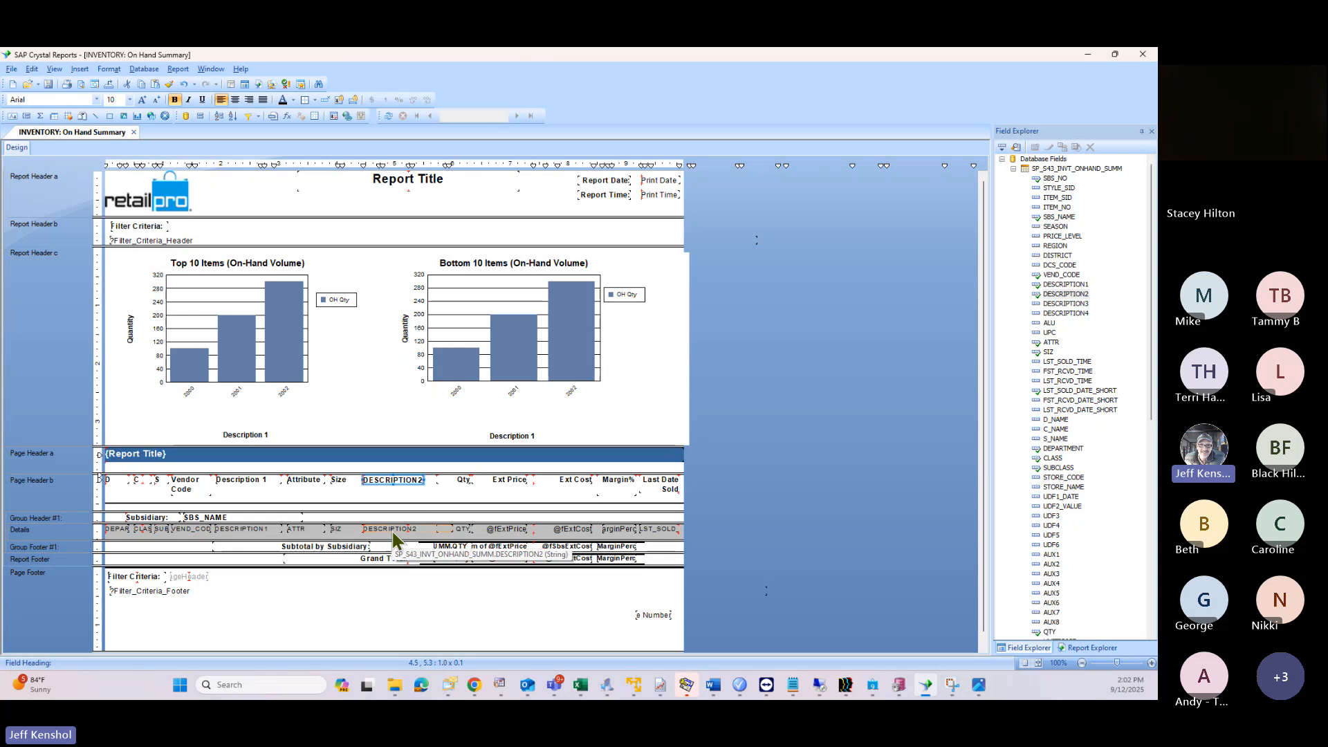
Step: Select the DESCRIPTION2 detail field together with its page heading and move both left over the Description 1 and Attribute columns
{"action": "left_click", "coordinate": [392, 530], "text": "ctrl"}
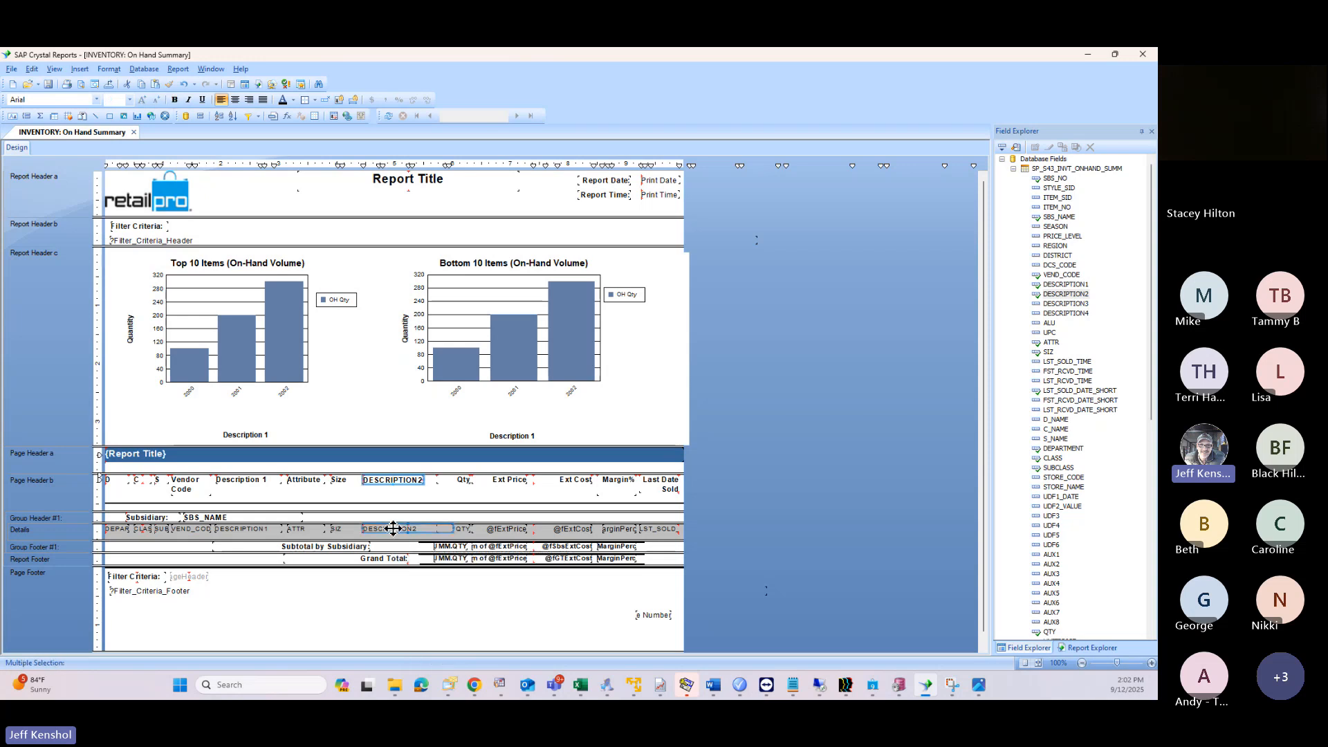
{"action": "left_click_drag", "start_coordinate": [393, 528], "coordinate": [285, 529]}
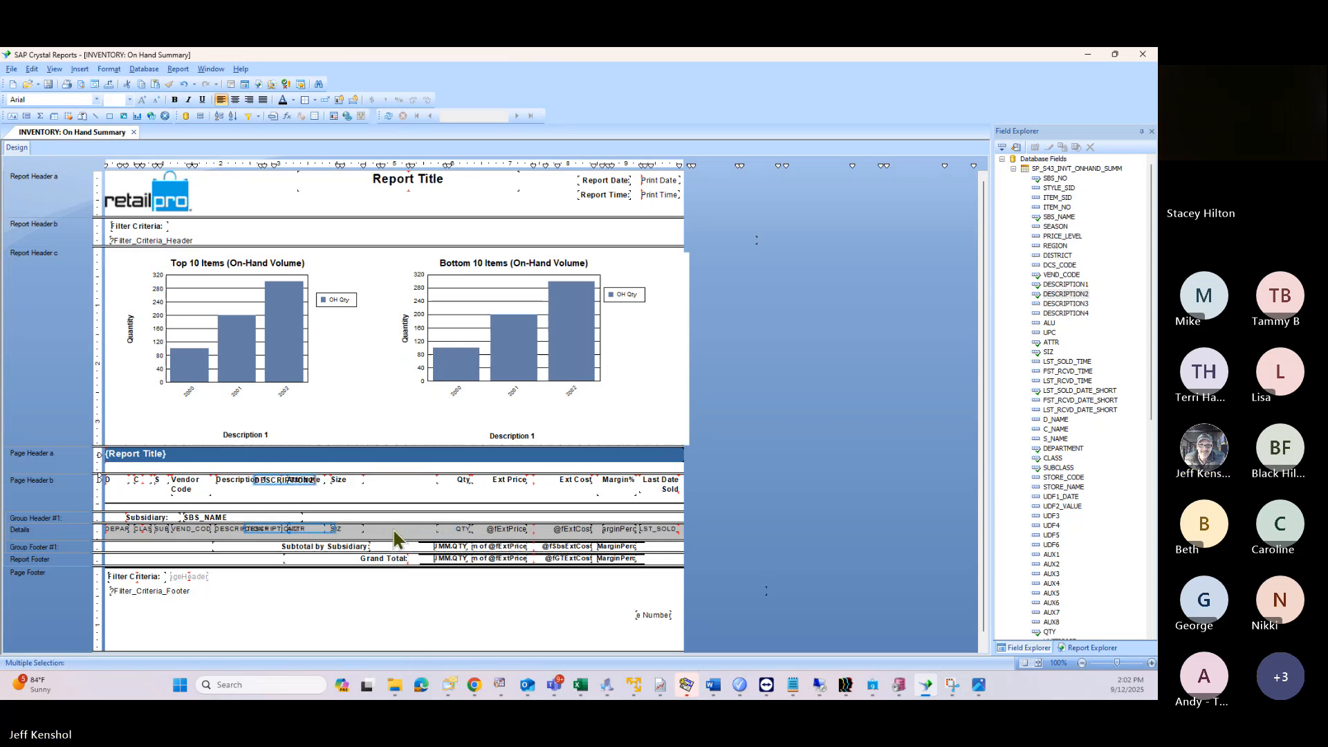
{"action": "key", "text": "Left"}
{"action": "key", "text": "Left"}
{"action": "key", "text": "Left"}
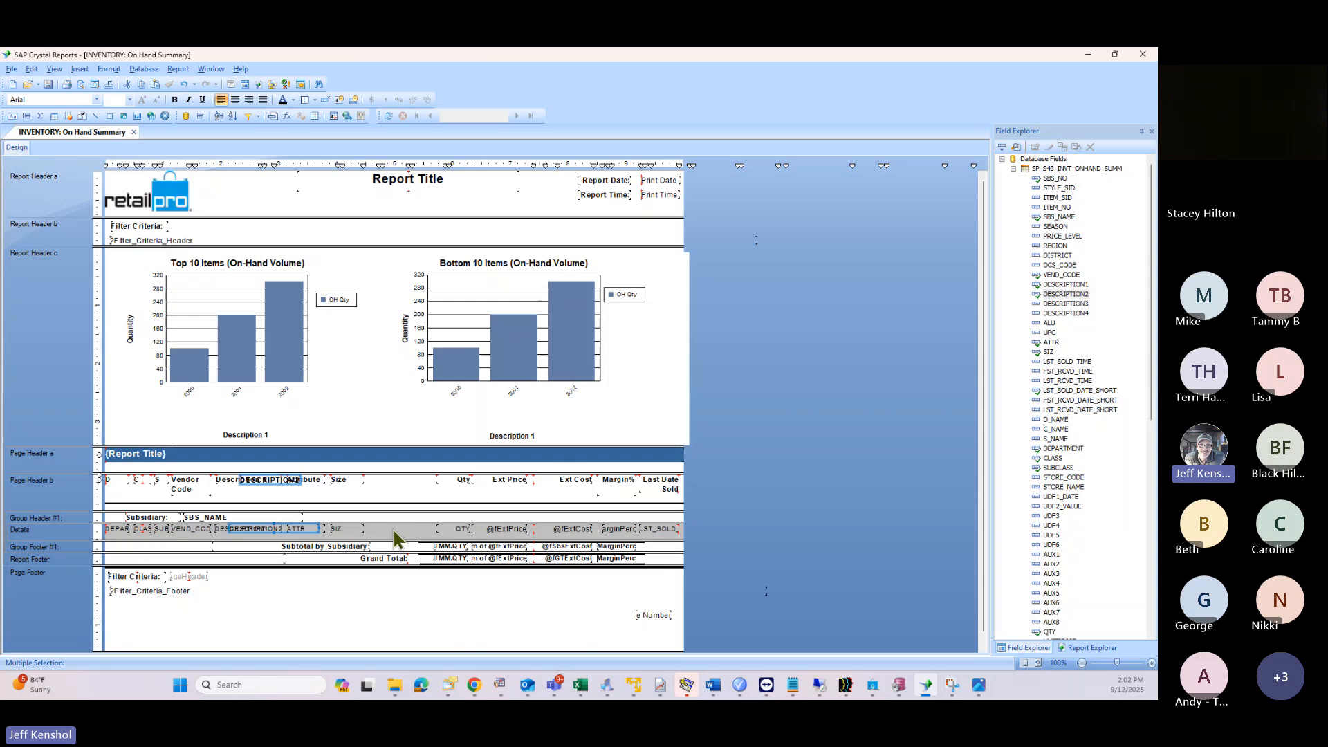
Step: Nudge the paired DESCRIPTION2 heading and detail field right and left around the Attribute column
{"action": "key", "text": "Right"}
{"action": "key", "text": "Right"}
{"action": "key", "text": "Right"}
{"action": "key", "text": "Right"}
{"action": "key", "text": "Right"}
{"action": "key", "text": "Right"}
{"action": "key", "text": "Right"}
{"action": "key", "text": "Right"}
{"action": "key", "text": "Right"}
{"action": "key", "text": "Right"}
{"action": "key", "text": "Right"}
{"action": "key", "text": "Right"}
{"action": "key", "text": "Right"}
{"action": "key", "text": "Right"}
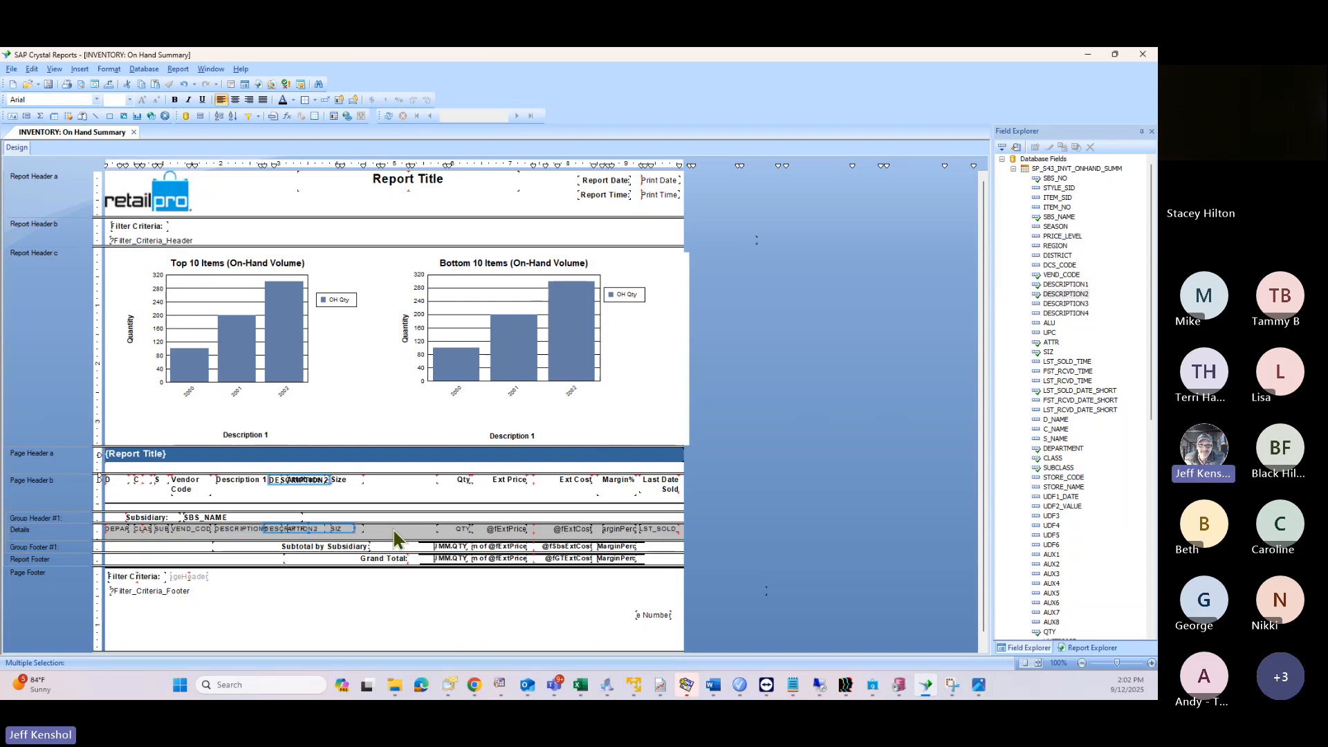
{"action": "key", "text": "Left"}
{"action": "key", "text": "Left"}
{"action": "key", "text": "Left"}
{"action": "key", "text": "Left"}
{"action": "key", "text": "Left"}
{"action": "key", "text": "Left"}
{"action": "key", "text": "Left"}
{"action": "key", "text": "Left"}
{"action": "key", "text": "Left"}
{"action": "key", "text": "Left"}
{"action": "key", "text": "Left"}
{"action": "key", "text": "Left"}
{"action": "key", "text": "Left"}
{"action": "key", "text": "Left"}
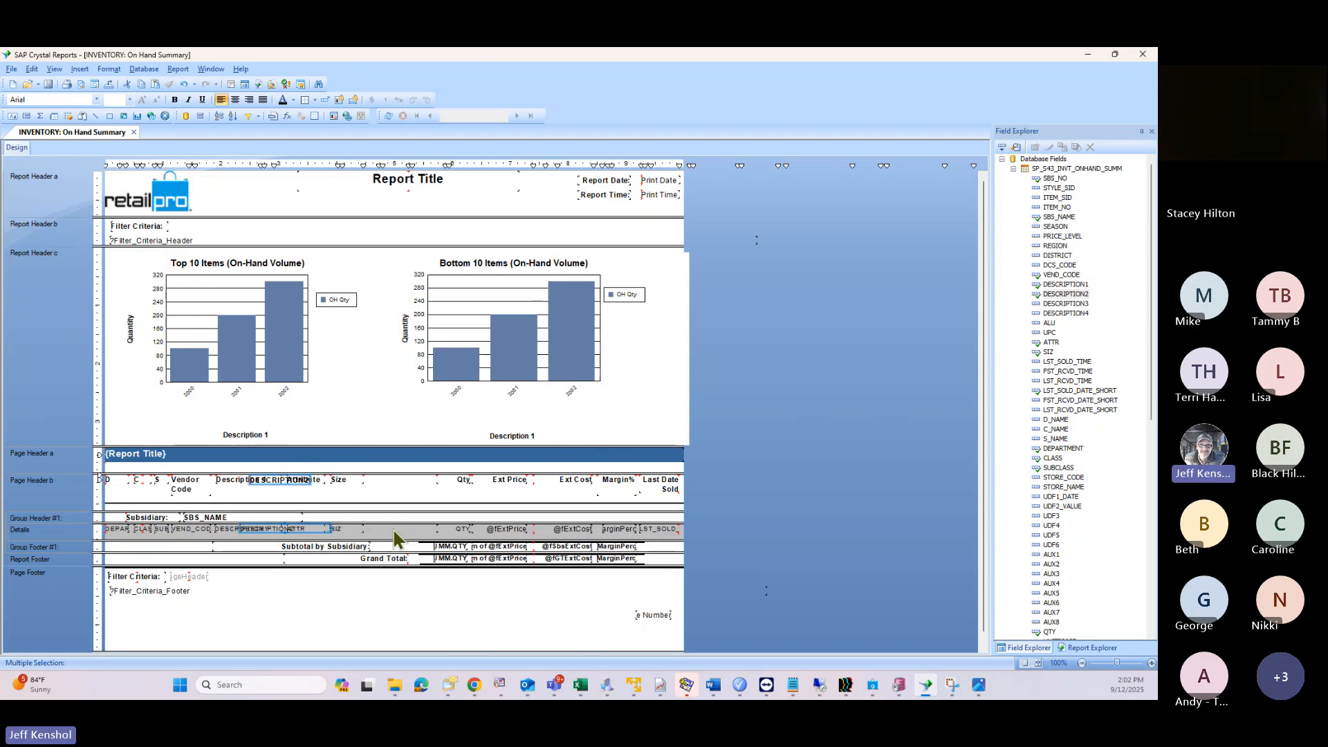
{"action": "key", "text": "Left"}
{"action": "key", "text": "Left"}
{"action": "key", "text": "Left"}
{"action": "key", "text": "Left"}
{"action": "key", "text": "Left"}
{"action": "key", "text": "Left"}
{"action": "key", "text": "Left"}
{"action": "key", "text": "Left"}
{"action": "key", "text": "Left"}
Step: Move the DESCRIPTION2 heading and detail field together into the gap between the Size and Qty columns
{"action": "key", "text": "Right"}
{"action": "key", "text": "Right"}
{"action": "key", "text": "Right"}
{"action": "key", "text": "Right"}
{"action": "key", "text": "Right"}
{"action": "key", "text": "Right"}
{"action": "key", "text": "Right"}
{"action": "key", "text": "Right"}
{"action": "key", "text": "Right"}
{"action": "key", "text": "Right"}
{"action": "key", "text": "Right"}
{"action": "key", "text": "Right"}
{"action": "key", "text": "Right"}
{"action": "key", "text": "Right"}
{"action": "key", "text": "Right"}
{"action": "key", "text": "Right"}
{"action": "key", "text": "Right"}
{"action": "key", "text": "Right"}
{"action": "key", "text": "Right"}
{"action": "key", "text": "Right"}
{"action": "key", "text": "Right"}
{"action": "key", "text": "Right"}
{"action": "key", "text": "Right"}
{"action": "key", "text": "Right"}
{"action": "key", "text": "Right"}
{"action": "key", "text": "Right"}
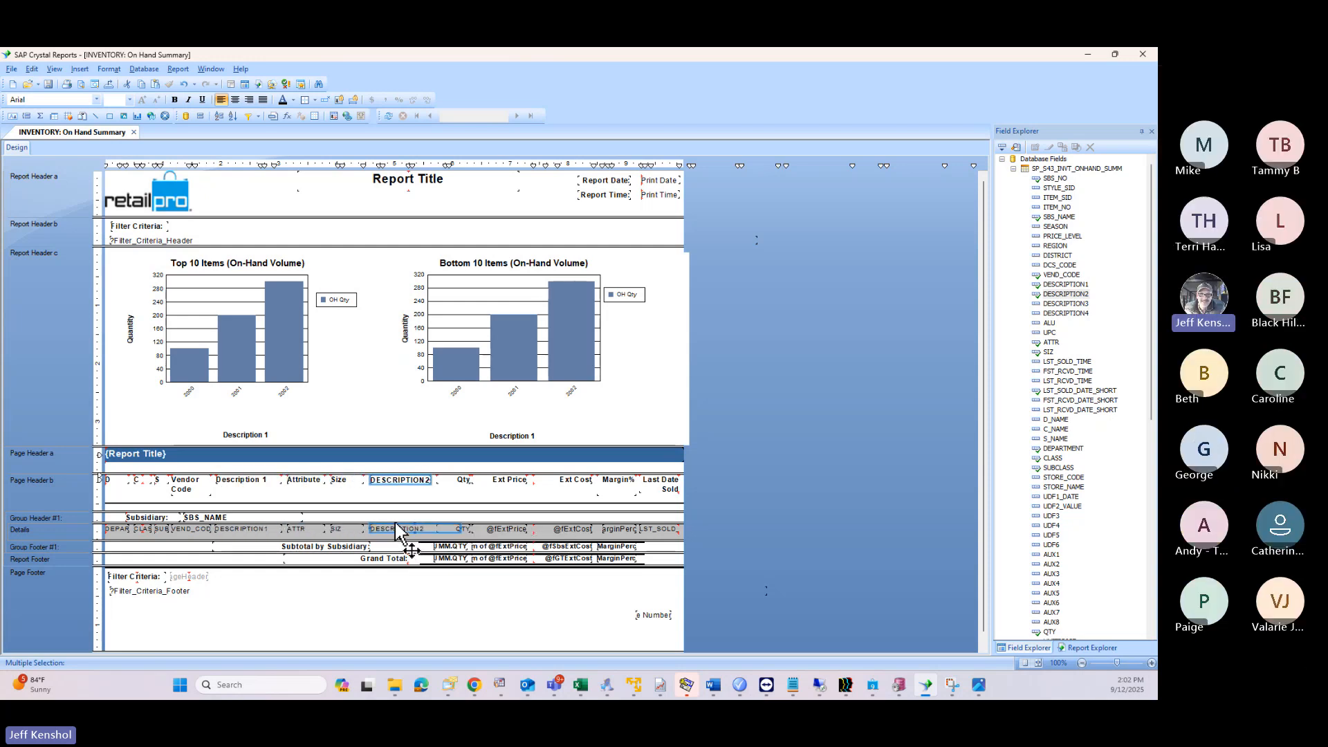
Step: Align the left edges of the DESCRIPTION2 detail field and its page heading
{"action": "right_click", "coordinate": [400, 484]}
{"action": "left_click", "coordinate": [518, 545]}
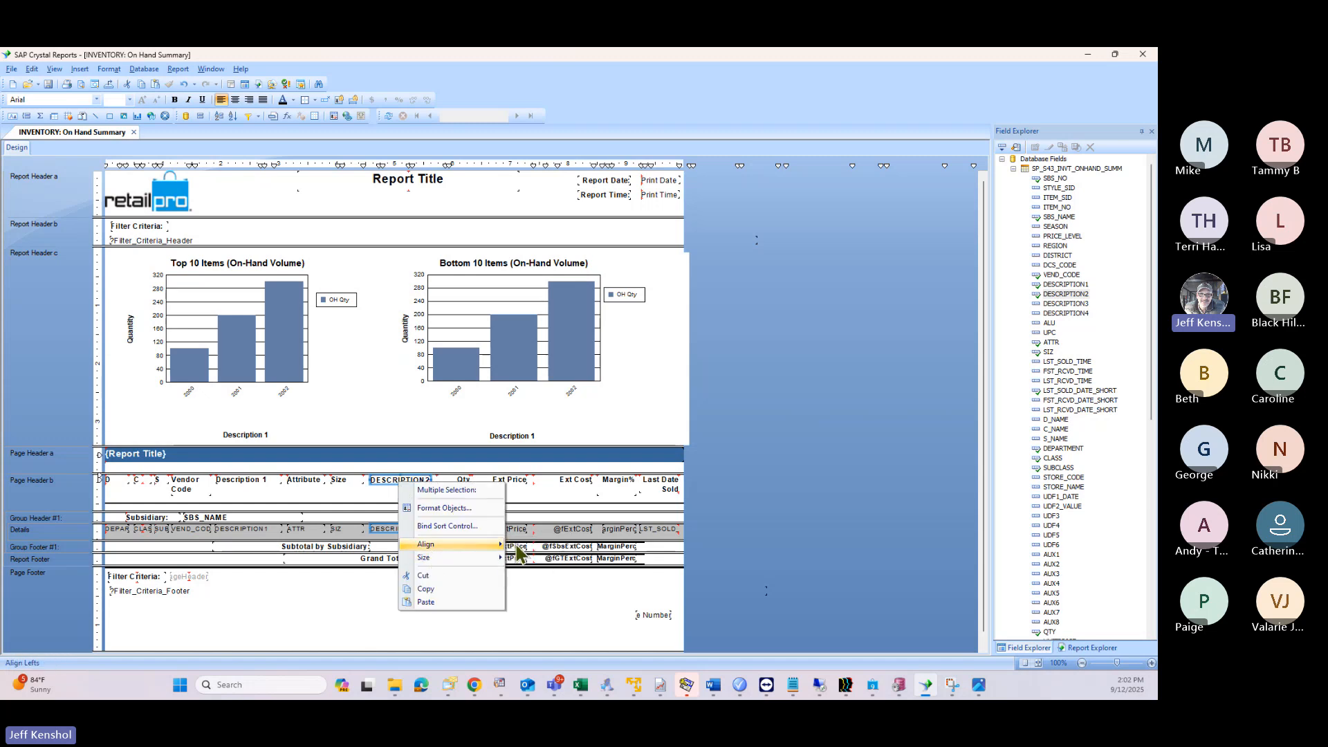
{"action": "right_click", "coordinate": [398, 479]}
{"action": "mouse_move", "coordinate": [426, 546]}
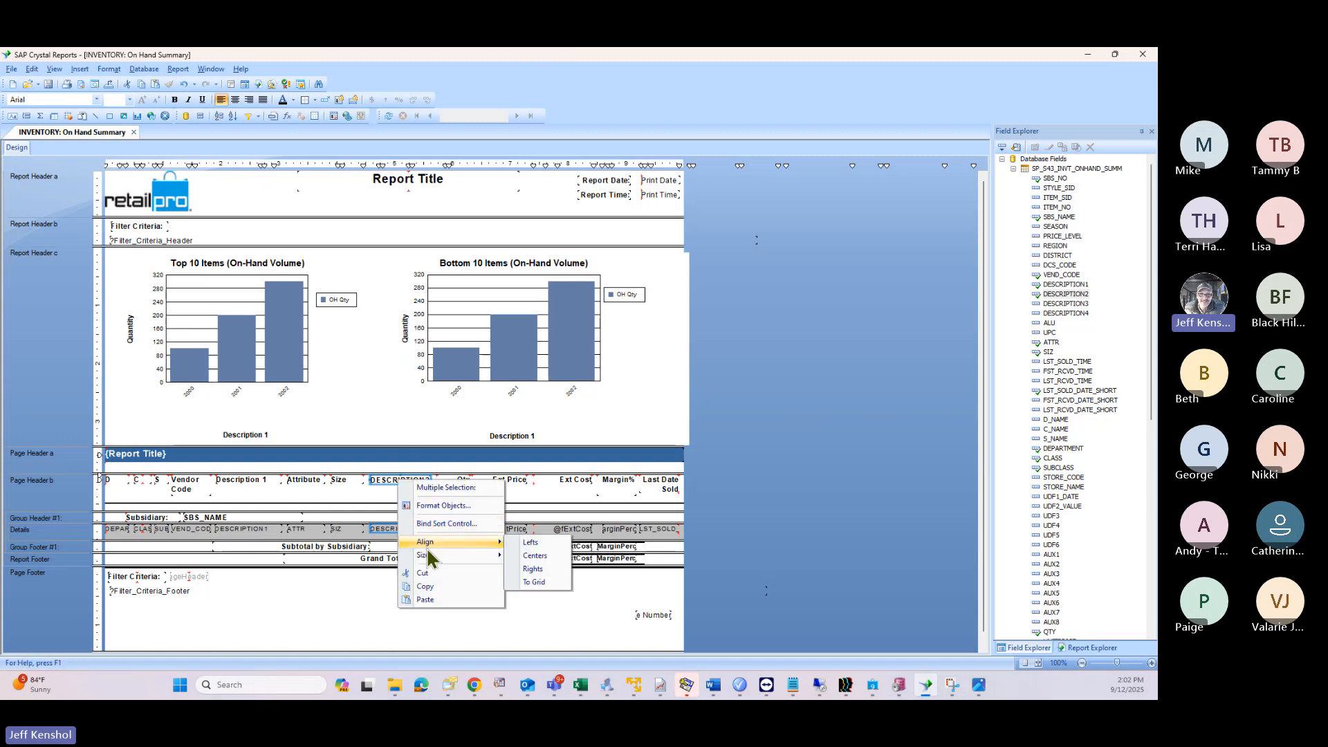
{"action": "left_click", "coordinate": [549, 546]}
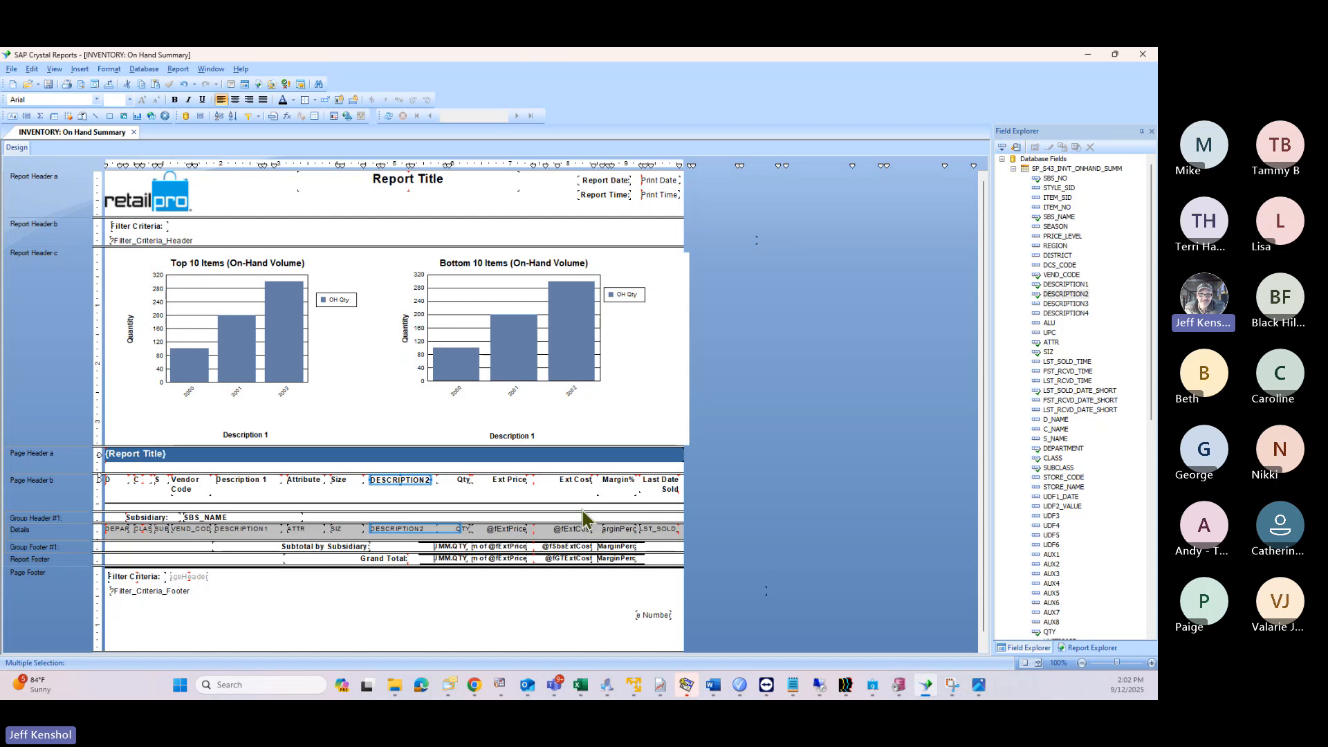
Step: Make the DESCRIPTION2 detail field the same width as its page heading
{"action": "right_click", "coordinate": [386, 482]}
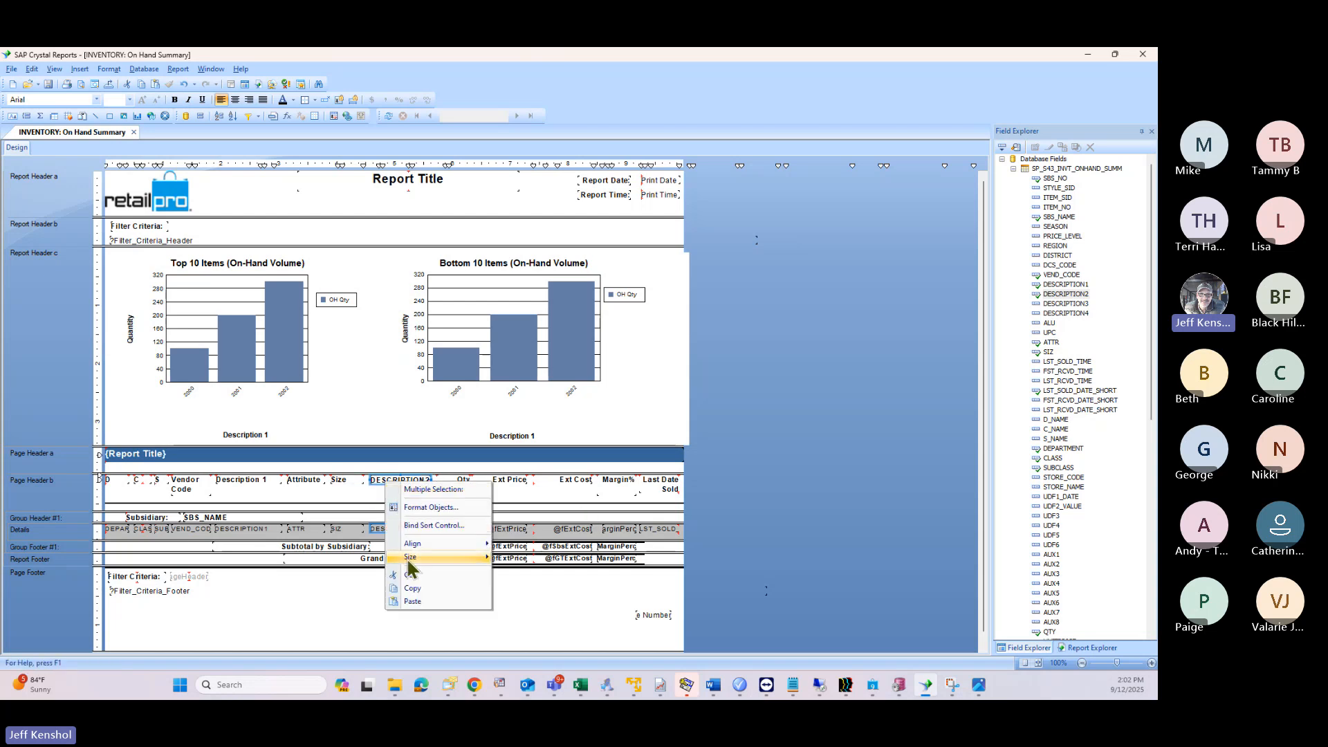
{"action": "mouse_move", "coordinate": [415, 557]}
{"action": "left_click", "coordinate": [527, 553]}
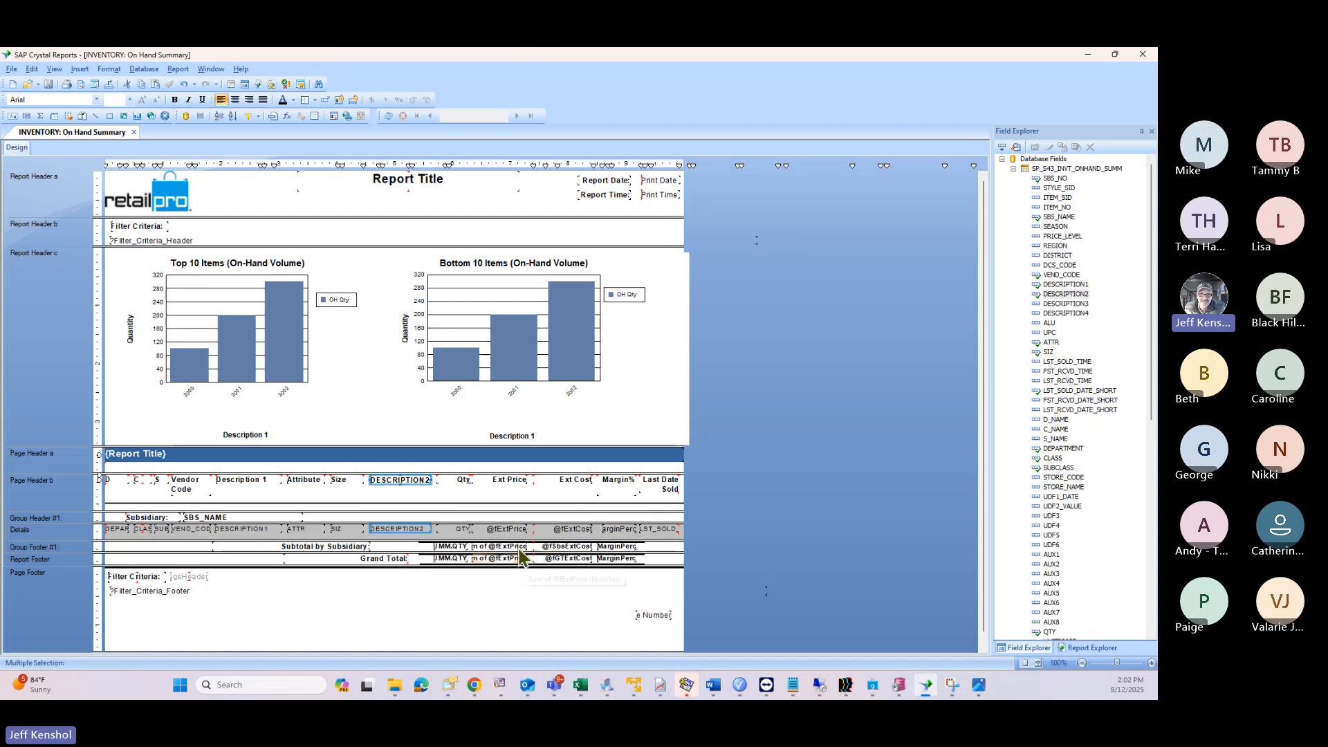
Step: Shift the matched DESCRIPTION2 heading and field left across the Attribute column and back beside Size
{"action": "key", "text": "Left"}
{"action": "key", "text": "Left"}
{"action": "key", "text": "Left"}
{"action": "key", "text": "Left"}
{"action": "key", "text": "Left"}
{"action": "key", "text": "Left"}
{"action": "key", "text": "Left"}
{"action": "key", "text": "Left"}
{"action": "key", "text": "Left"}
{"action": "key", "text": "Left"}
{"action": "key", "text": "Left"}
{"action": "key", "text": "Left"}
{"action": "key", "text": "Left"}
{"action": "key", "text": "Left"}
{"action": "key", "text": "Left"}
{"action": "key", "text": "Left"}
{"action": "key", "text": "Left"}
{"action": "key", "text": "Left"}
{"action": "key", "text": "Left"}
{"action": "key", "text": "Left"}
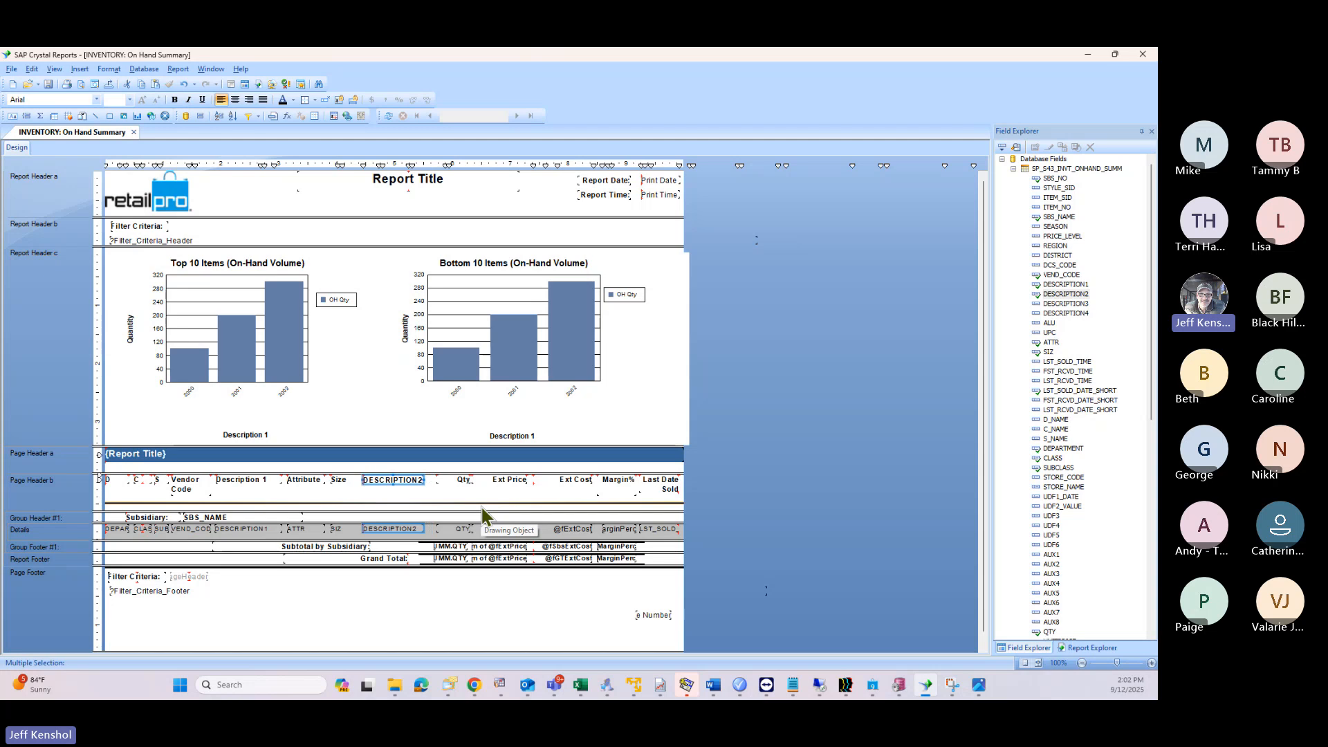
{"action": "key", "text": "Right"}
{"action": "key", "text": "Right"}
{"action": "key", "text": "Right"}
{"action": "key", "text": "Right"}
{"action": "key", "text": "Right"}
{"action": "key", "text": "Right"}
{"action": "key", "text": "Right"}
{"action": "key", "text": "Right"}
{"action": "key", "text": "Right"}
{"action": "key", "text": "Right"}
{"action": "key", "text": "Right"}
{"action": "key", "text": "Right"}
{"action": "key", "text": "Right"}
{"action": "key", "text": "Right"}
{"action": "key", "text": "Right"}
{"action": "key", "text": "Right"}
{"action": "key", "text": "Right"}
{"action": "key", "text": "Right"}
{"action": "key", "text": "Right"}
{"action": "key", "text": "Right"}
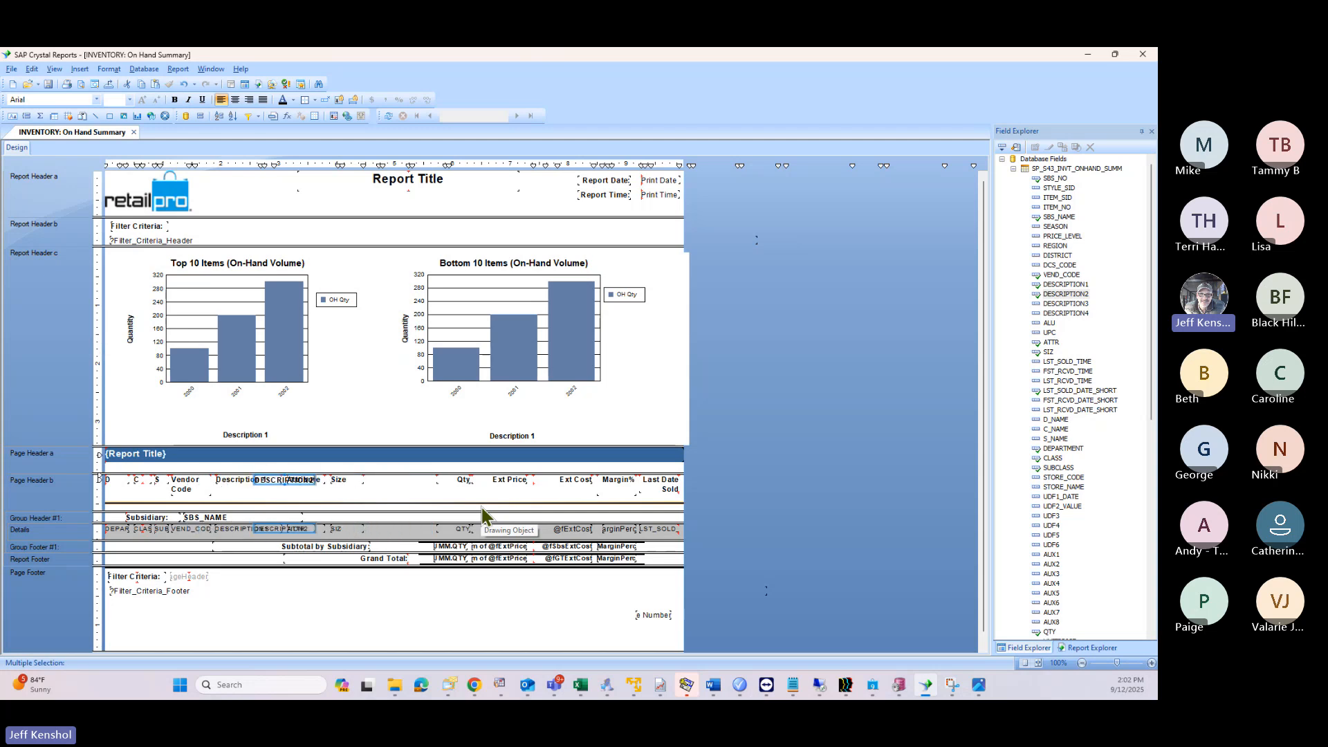
{"action": "key", "text": "Left"}
{"action": "key", "text": "Left"}
{"action": "key", "text": "Left"}
{"action": "key", "text": "Left"}
{"action": "key", "text": "Left"}
{"action": "key", "text": "Left"}
{"action": "key", "text": "Left"}
{"action": "key", "text": "Left"}
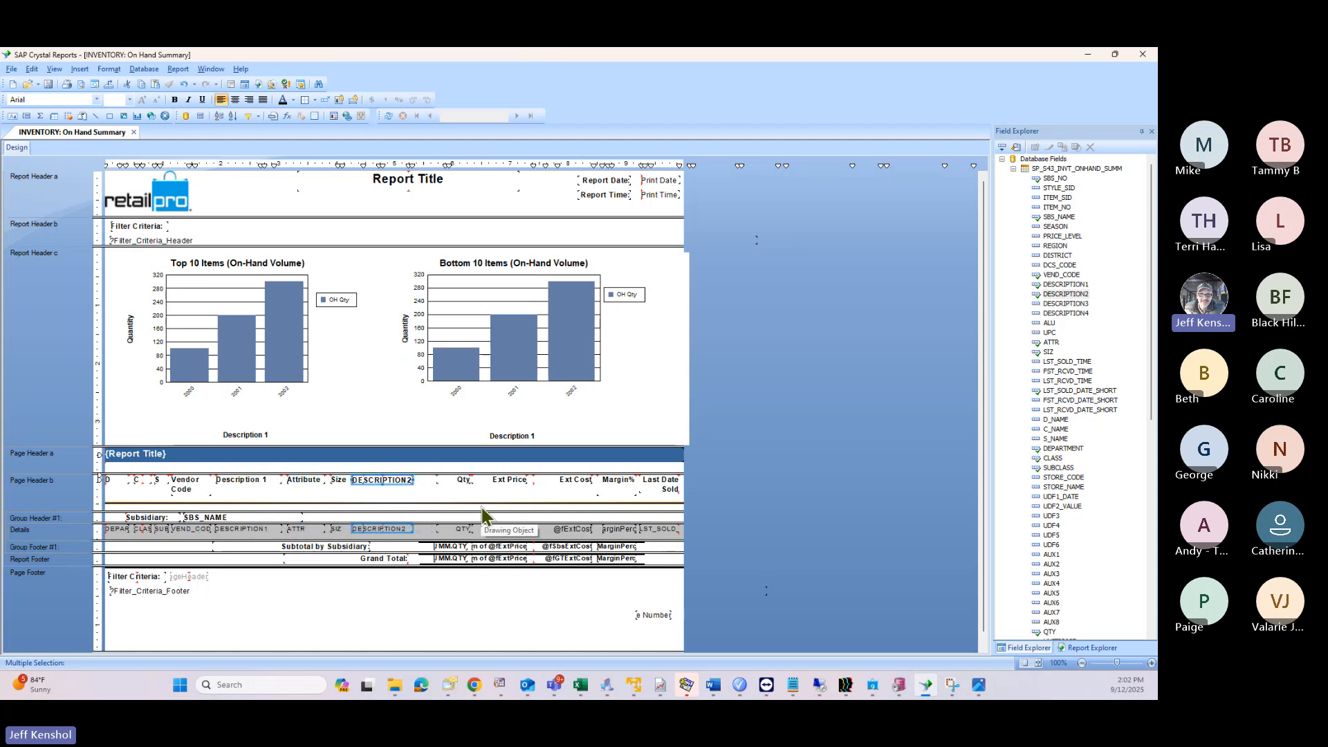
Step: Nudge the DESCRIPTION2 heading and field right up to the Qty column and back toward the middle of the gap
{"action": "key", "text": "Right"}
{"action": "key", "text": "Right"}
{"action": "key", "text": "Right"}
{"action": "key", "text": "Right"}
{"action": "key", "text": "Right"}
{"action": "key", "text": "Right"}
{"action": "key", "text": "Right"}
{"action": "key", "text": "Right"}
{"action": "key", "text": "Right"}
{"action": "key", "text": "Right"}
{"action": "key", "text": "Right"}
{"action": "key", "text": "Right"}
{"action": "key", "text": "Right"}
{"action": "key", "text": "Left"}
{"action": "key", "text": "Left"}
{"action": "key", "text": "Left"}
{"action": "key", "text": "Left"}
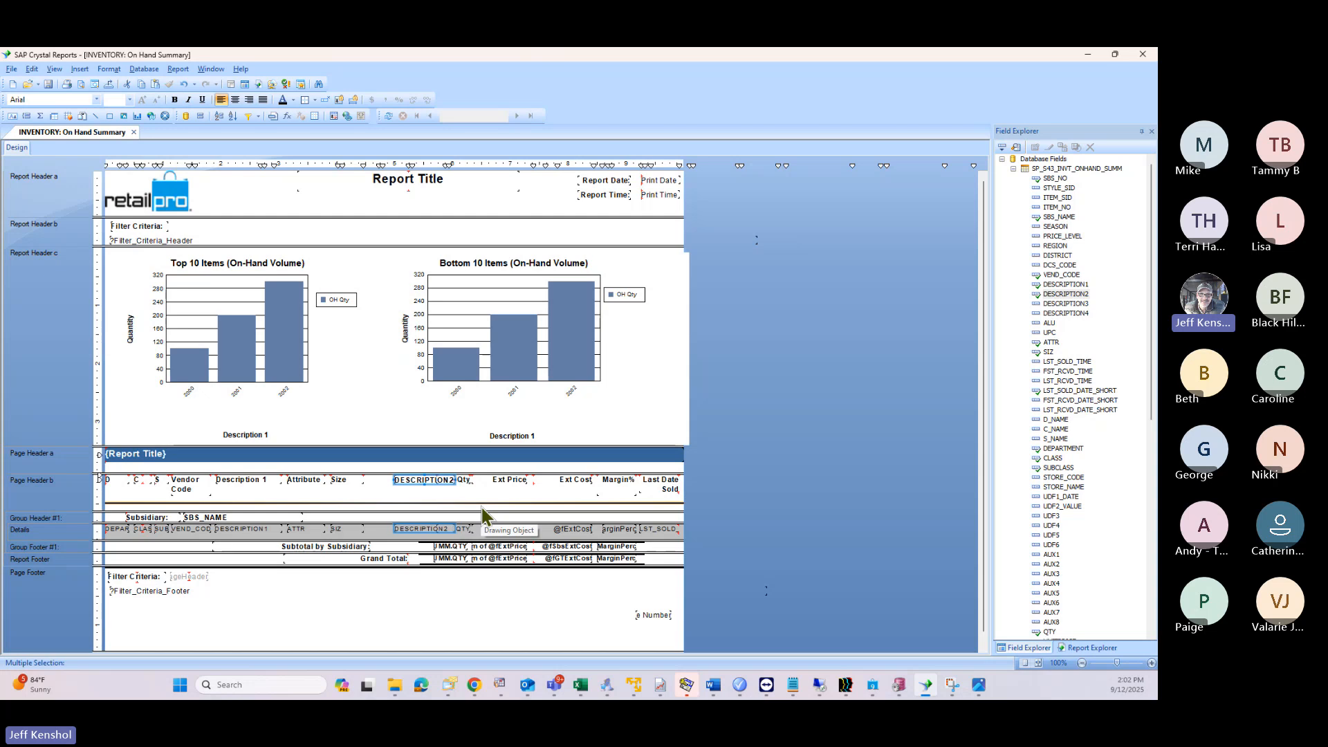
{"action": "key", "text": "Left"}
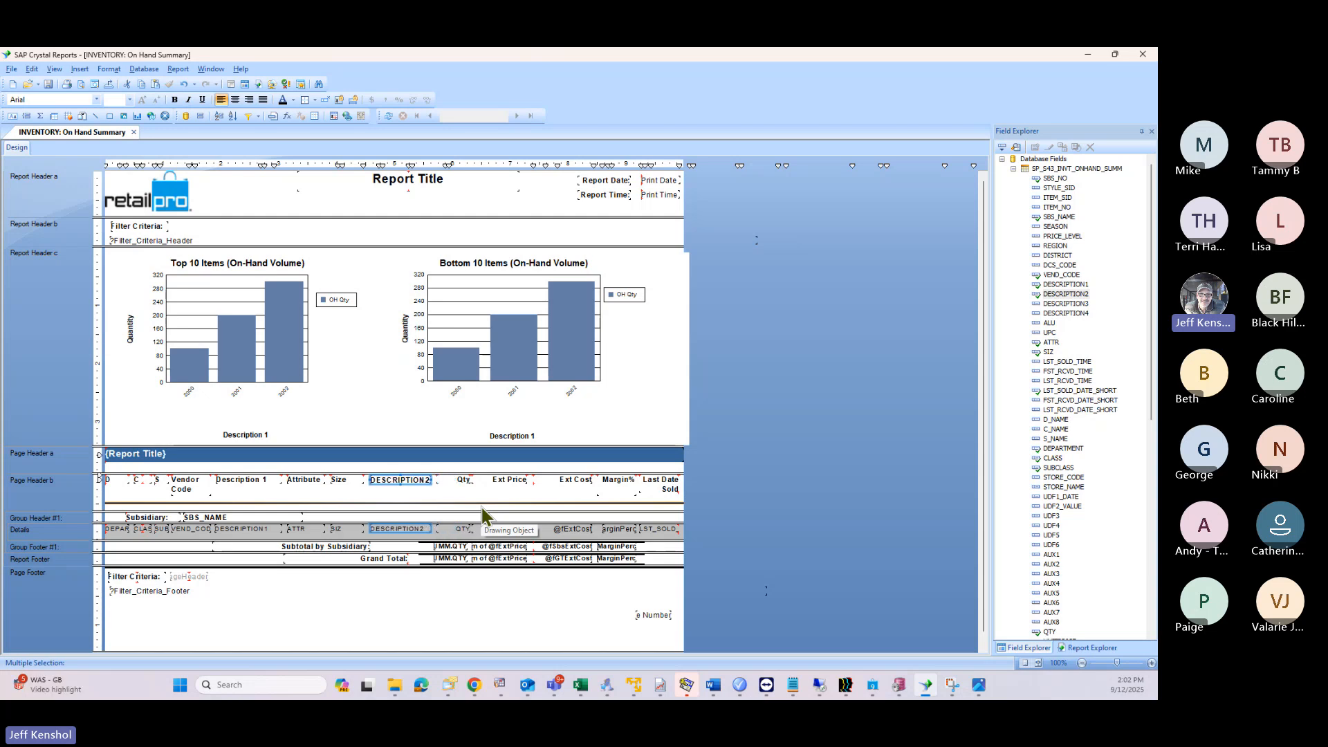
Step: Nudge the DESCRIPTION2 heading and field left until they sit directly beside the Size column
{"action": "key", "text": "Right"}
{"action": "key", "text": "Right"}
{"action": "key", "text": "Right"}
{"action": "key", "text": "Right"}
{"action": "key", "text": "Left"}
{"action": "key", "text": "Left"}
{"action": "key", "text": "Left"}
{"action": "key", "text": "Left"}
{"action": "key", "text": "Left"}
{"action": "key", "text": "Left"}
{"action": "key", "text": "Left"}
{"action": "key", "text": "Left"}
{"action": "key", "text": "Left"}
{"action": "key", "text": "Left"}
{"action": "key", "text": "Left"}
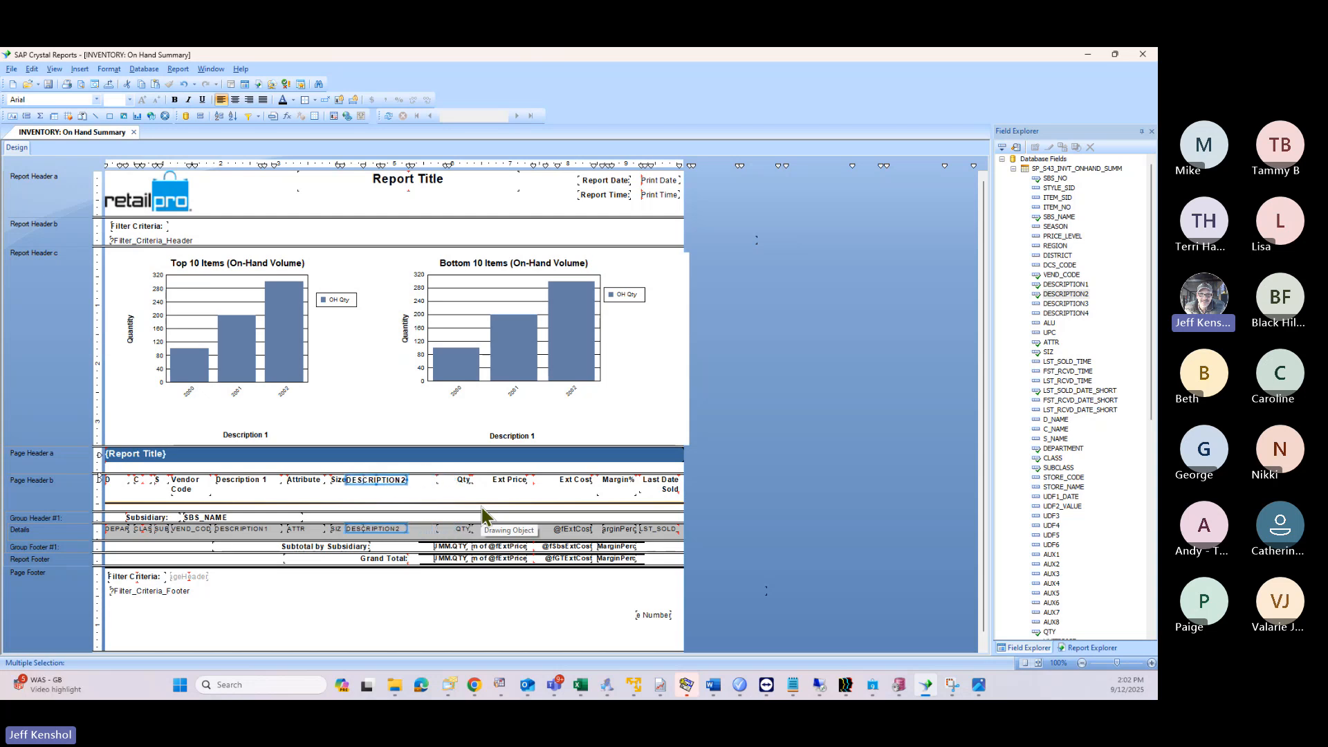
Step: Nudge the DESCRIPTION2 heading and detail field right, to roughly midway between the Size and Qty columns
{"action": "key", "text": "Right"}
{"action": "key", "text": "Right"}
{"action": "key", "text": "Right"}
{"action": "key", "text": "Right"}
{"action": "key", "text": "Right"}
{"action": "key", "text": "Right"}
{"action": "key", "text": "Right"}
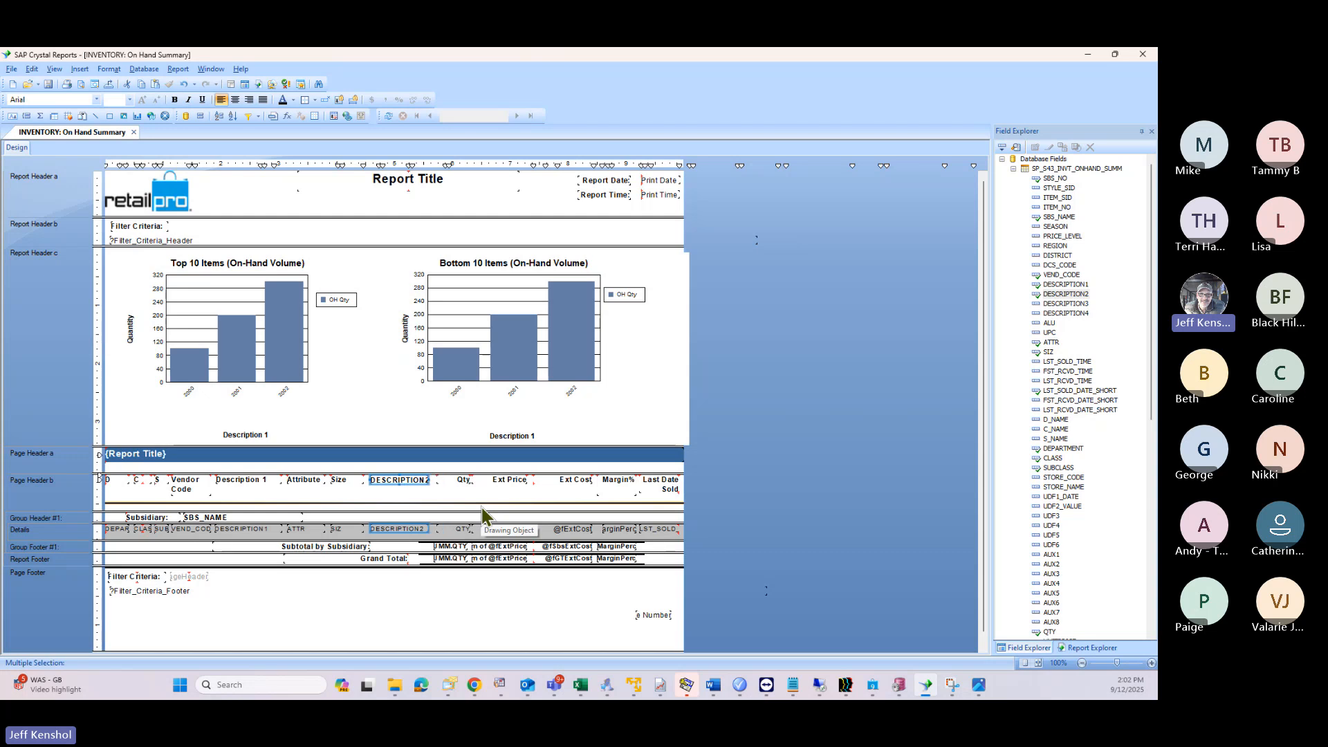
Step: Narrow the DESCRIPTION2 heading and detail field slightly and shift them left across Size, over the Description 1 and Attribute columns
{"action": "key", "text": "shift+Right"}
{"action": "key", "text": "Left"}
{"action": "key", "text": "Left"}
{"action": "key", "text": "Left"}
{"action": "key", "text": "Left"}
{"action": "key", "text": "Left"}
{"action": "key", "text": "Left"}
{"action": "key", "text": "Left"}
{"action": "key", "text": "Left"}
{"action": "key", "text": "Left"}
{"action": "key", "text": "Left"}
{"action": "key", "text": "Left"}
{"action": "key", "text": "Left"}
{"action": "key", "text": "Left"}
{"action": "key", "text": "Left"}
{"action": "key", "text": "Left"}
{"action": "key", "text": "Left"}
{"action": "key", "text": "Left"}
{"action": "key", "text": "Left"}
{"action": "key", "text": "Left"}
{"action": "key", "text": "Left"}
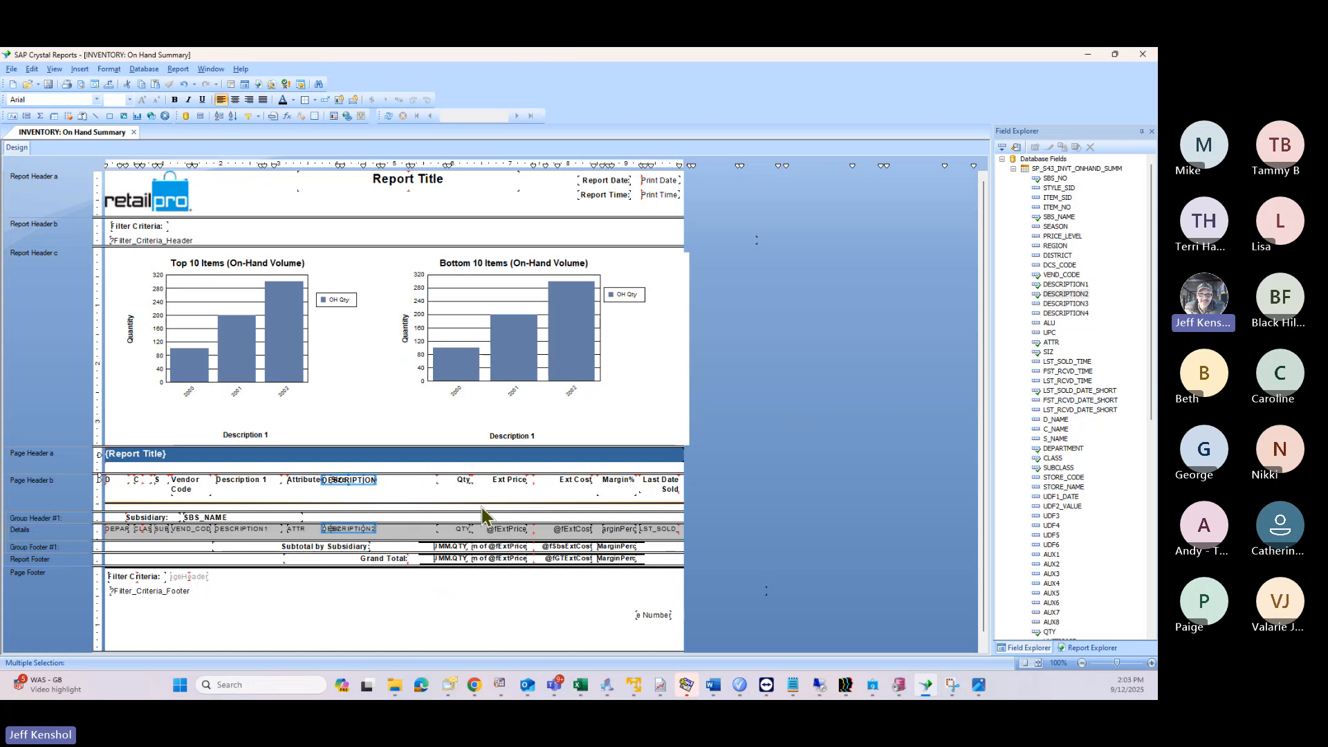
{"action": "key", "text": "Left"}
{"action": "key", "text": "Left"}
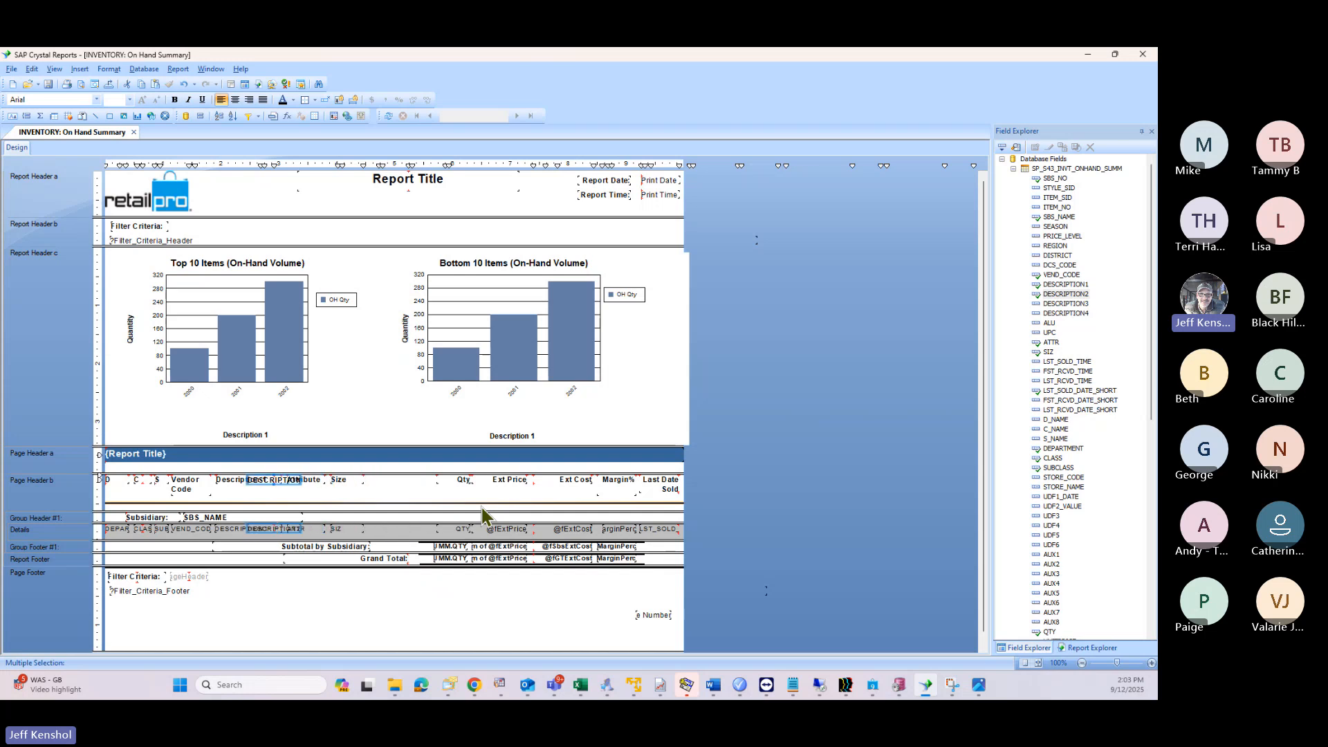
Step: Shift the Attribute and Size headings with their ATTR and SIZ detail fields right together, until Size sits just before the Qty column
{"action": "left_click", "coordinate": [346, 482]}
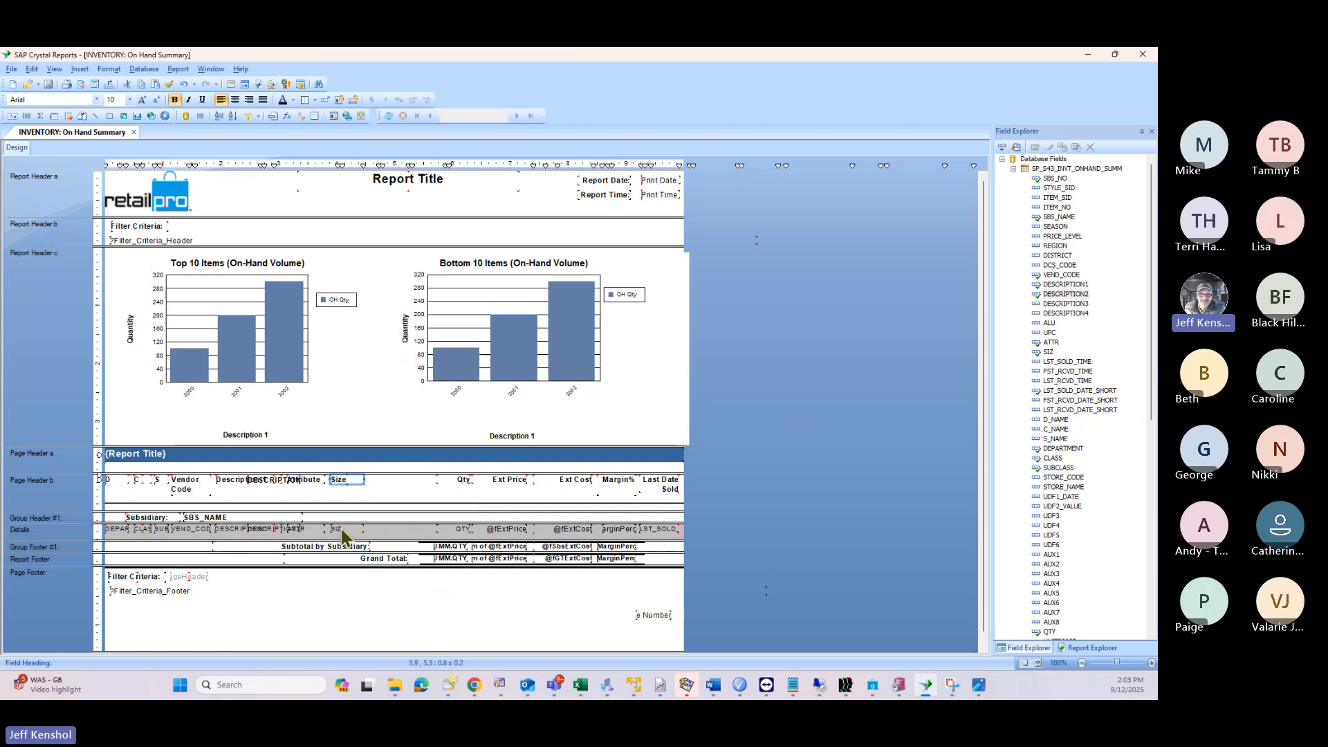
{"action": "left_click", "coordinate": [342, 531], "text": "ctrl"}
{"action": "left_click", "coordinate": [304, 530], "text": "ctrl"}
{"action": "left_click", "coordinate": [311, 478], "text": "ctrl"}
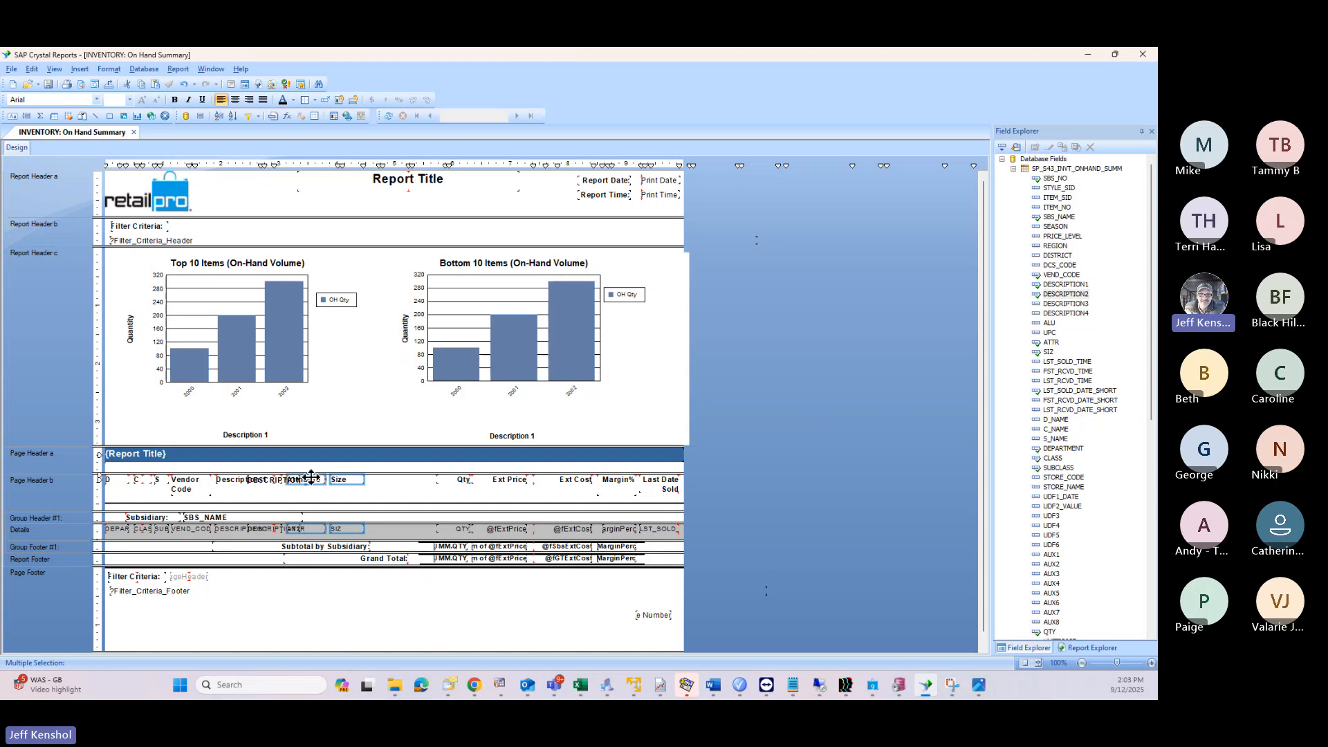
{"action": "key", "text": "Right"}
{"action": "key", "text": "Right"}
{"action": "key", "text": "Right"}
{"action": "key", "text": "Right"}
{"action": "key", "text": "Right"}
{"action": "key", "text": "Right"}
{"action": "key", "text": "Right"}
{"action": "key", "text": "Right"}
{"action": "key", "text": "Right"}
{"action": "key", "text": "Right"}
{"action": "key", "text": "Right"}
{"action": "key", "text": "Right"}
{"action": "key", "text": "Right"}
{"action": "key", "text": "Right"}
{"action": "key", "text": "Right"}
{"action": "key", "text": "Right"}
{"action": "key", "text": "Right"}
{"action": "key", "text": "Right"}
{"action": "key", "text": "Right"}
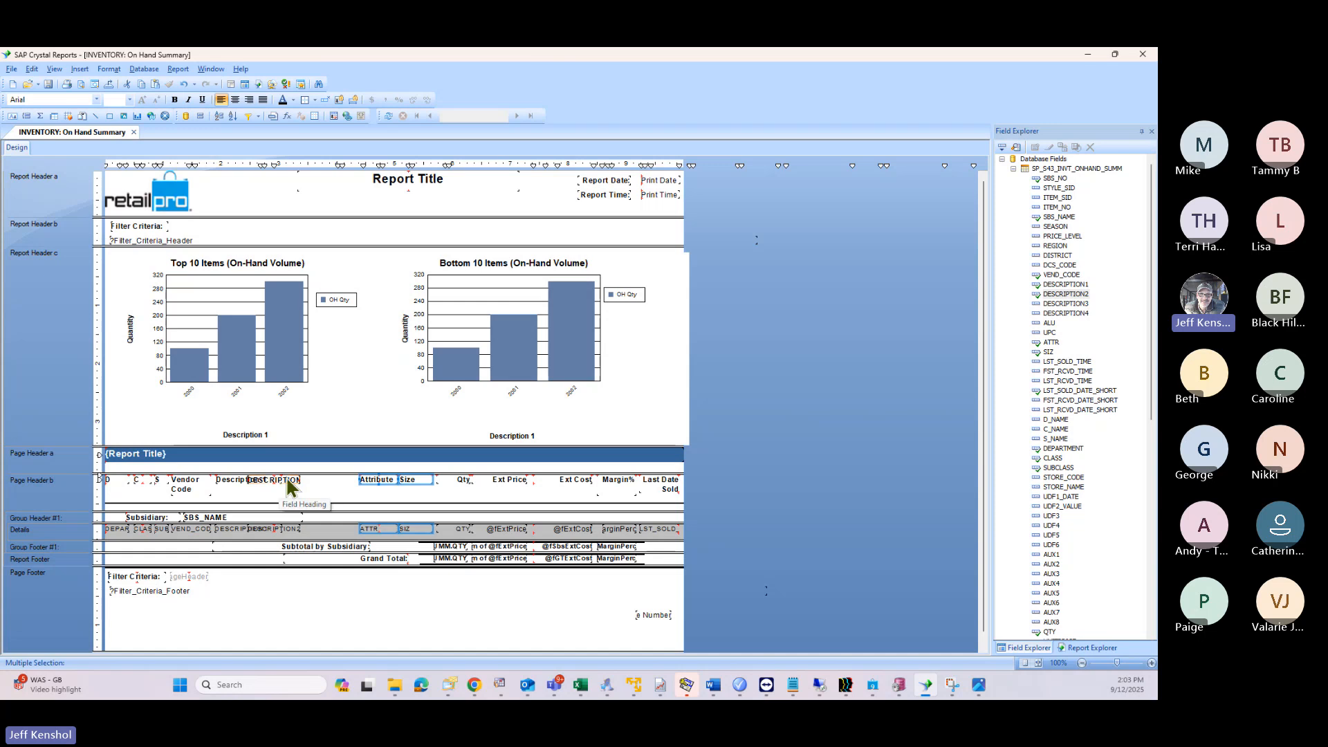
Step: Move the DESCRIPTION2 heading and detail field together into the gap directly before the Attribute column
{"action": "left_click", "coordinate": [288, 482]}
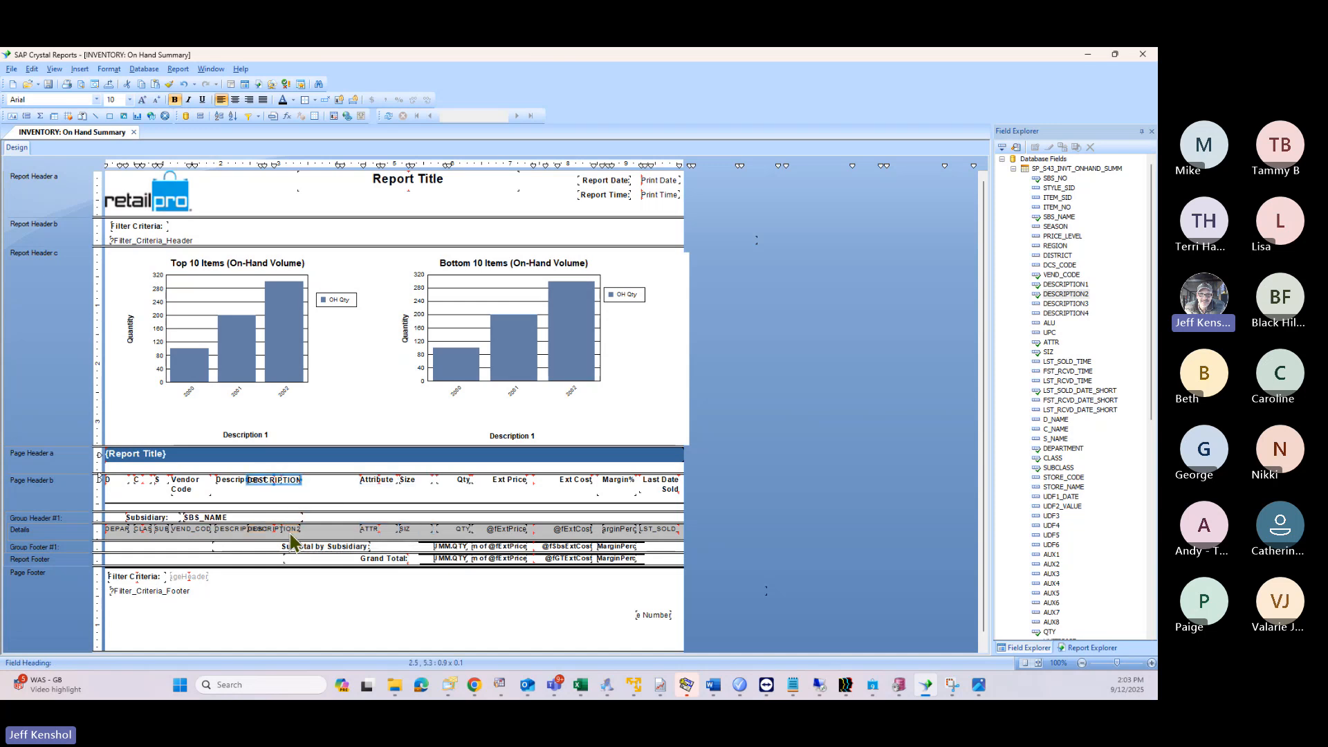
{"action": "left_click", "coordinate": [290, 527], "text": "ctrl"}
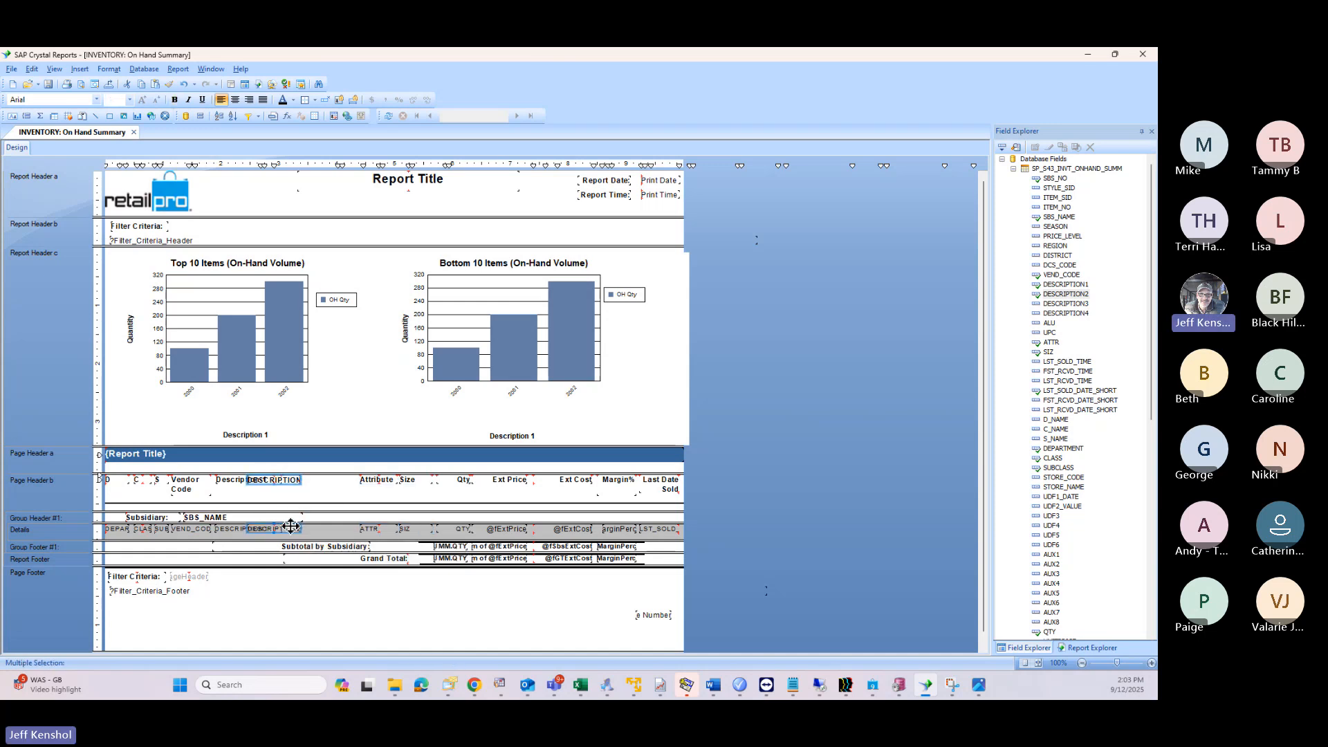
{"action": "left_click_drag", "start_coordinate": [291, 527], "coordinate": [346, 528]}
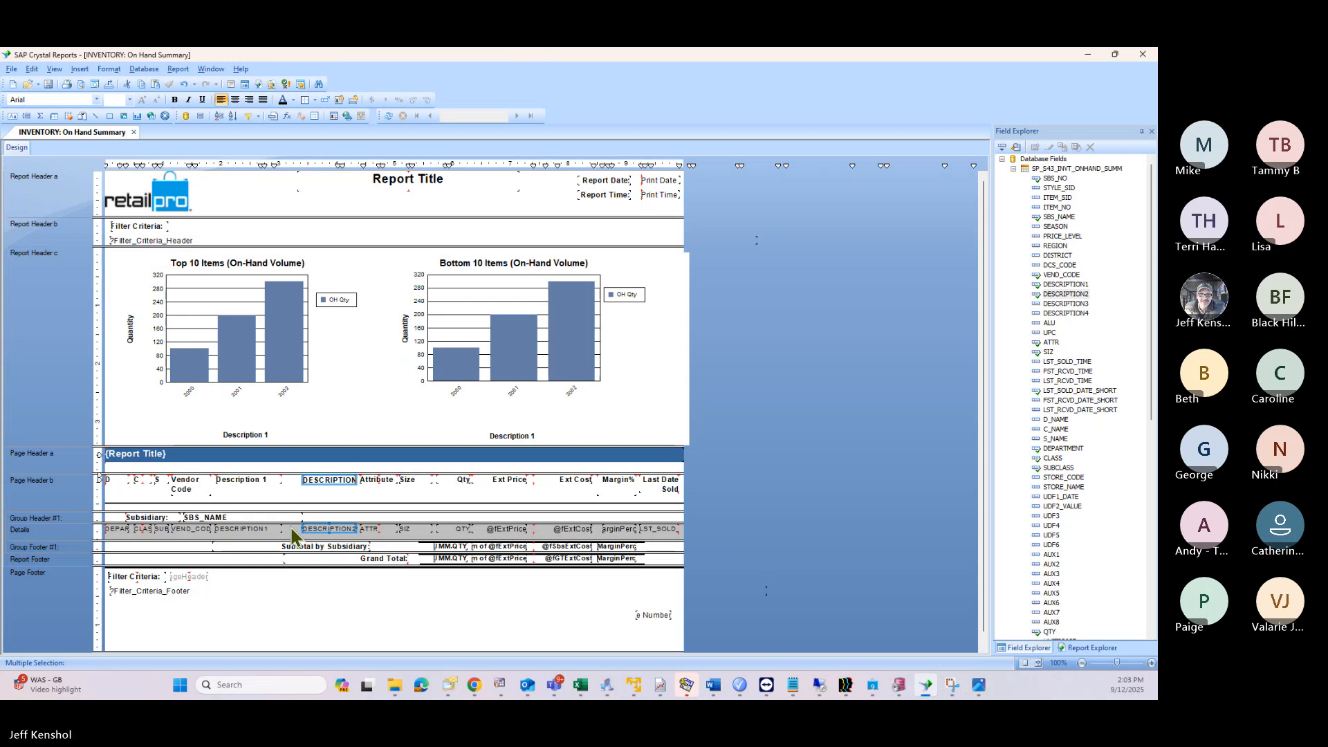
Step: Shift the Description 1 heading and its DESCRIPTION1 detail field right until they sit directly beside the DESCRIPTION2 column
{"action": "left_click", "coordinate": [246, 483]}
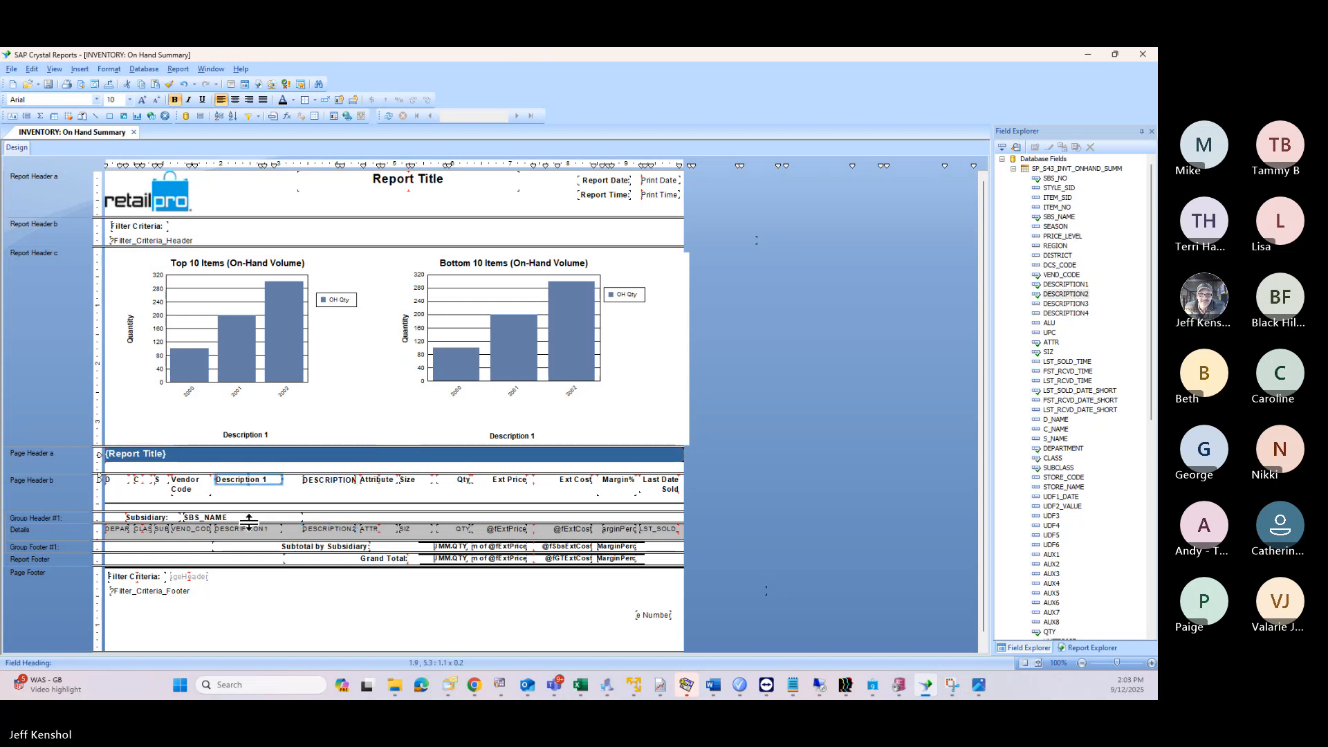
{"action": "left_click", "coordinate": [250, 529], "text": "ctrl"}
{"action": "key", "text": "Right"}
{"action": "key", "text": "Right"}
{"action": "key", "text": "Right"}
{"action": "key", "text": "Right"}
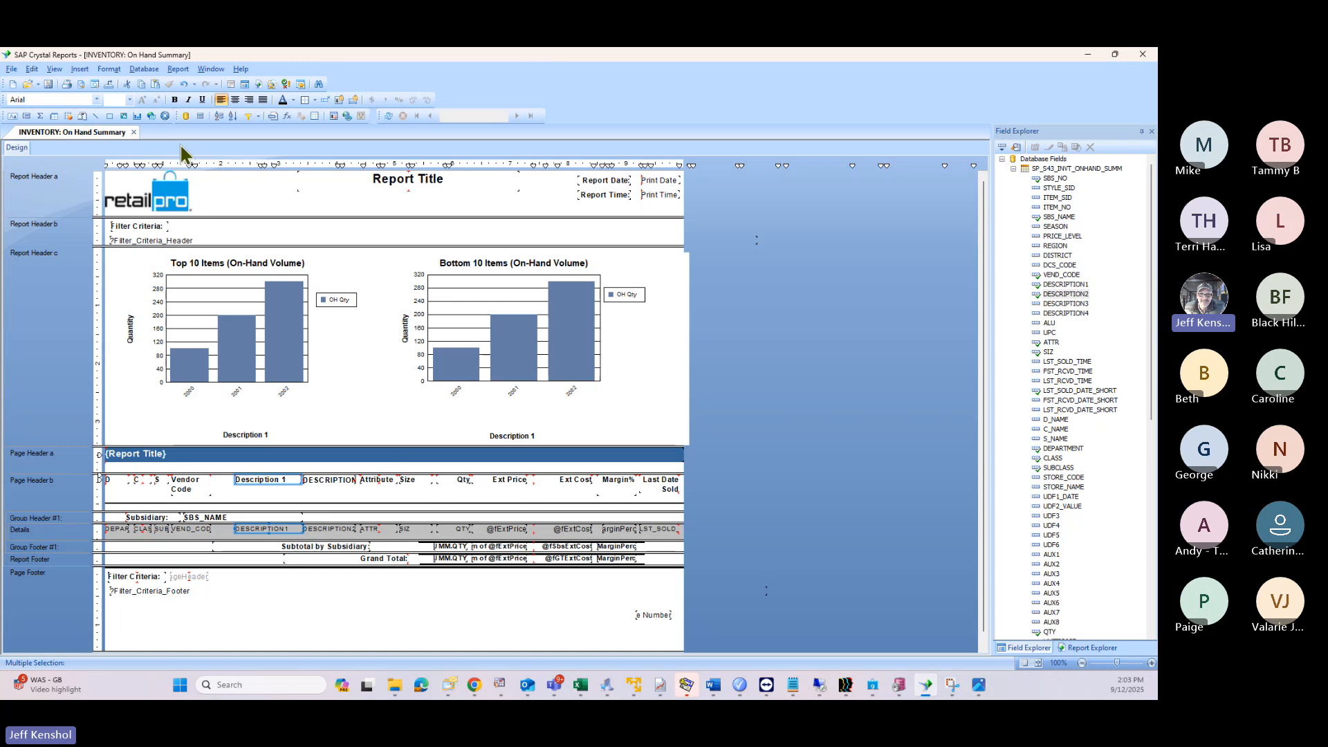
Step: Delete the Top 10 Items and Bottom 10 Items charts and collapse the emptied Report Header c section
{"action": "left_click", "coordinate": [136, 277]}
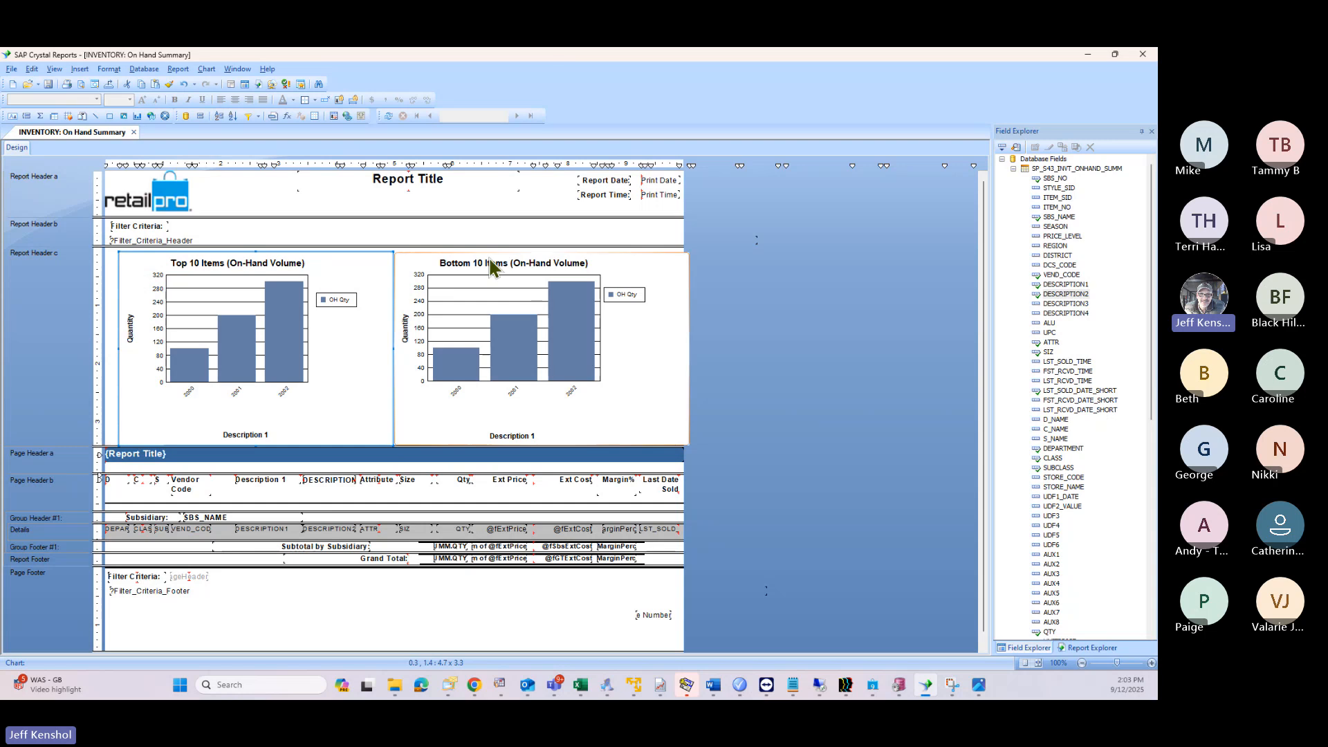
{"action": "left_click", "coordinate": [407, 267]}
{"action": "left_click", "coordinate": [136, 269]}
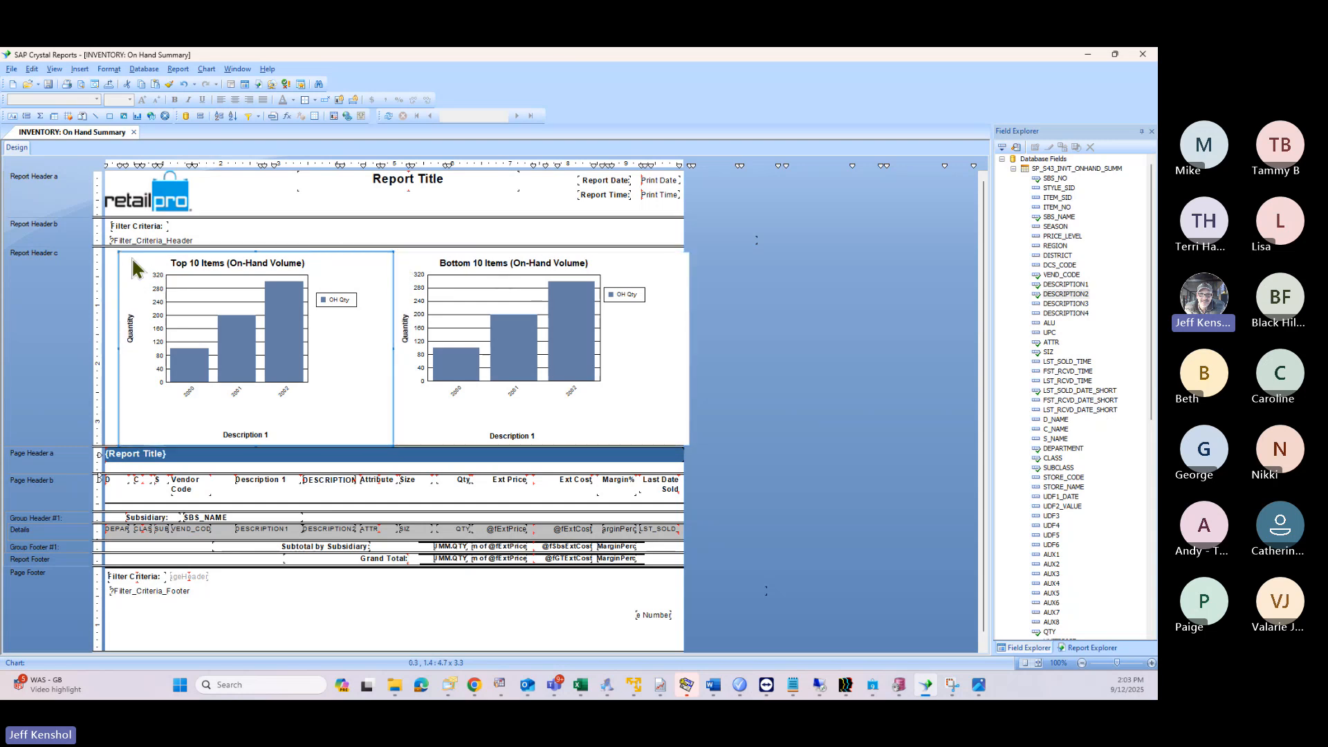
{"action": "key", "text": "Delete"}
{"action": "left_click", "coordinate": [400, 272]}
{"action": "key", "text": "Delete"}
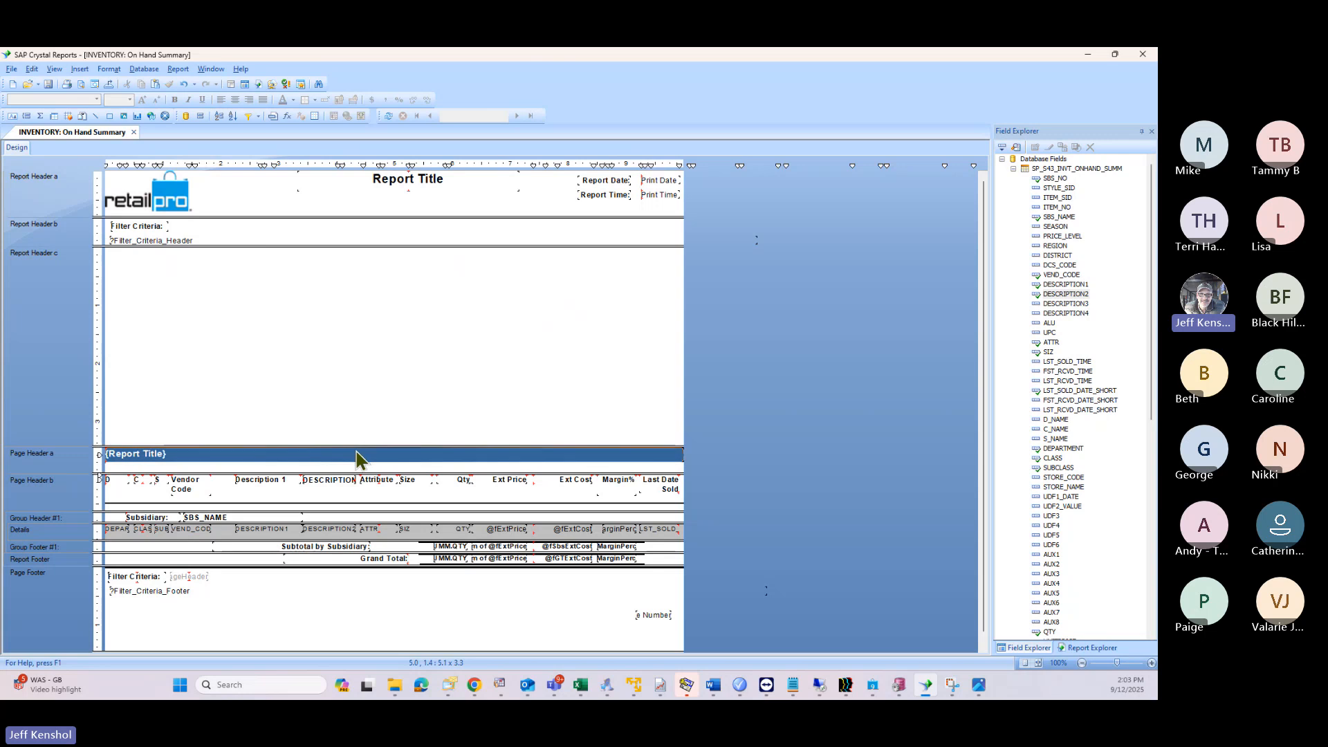
{"action": "left_click_drag", "start_coordinate": [355, 443], "coordinate": [355, 248]}
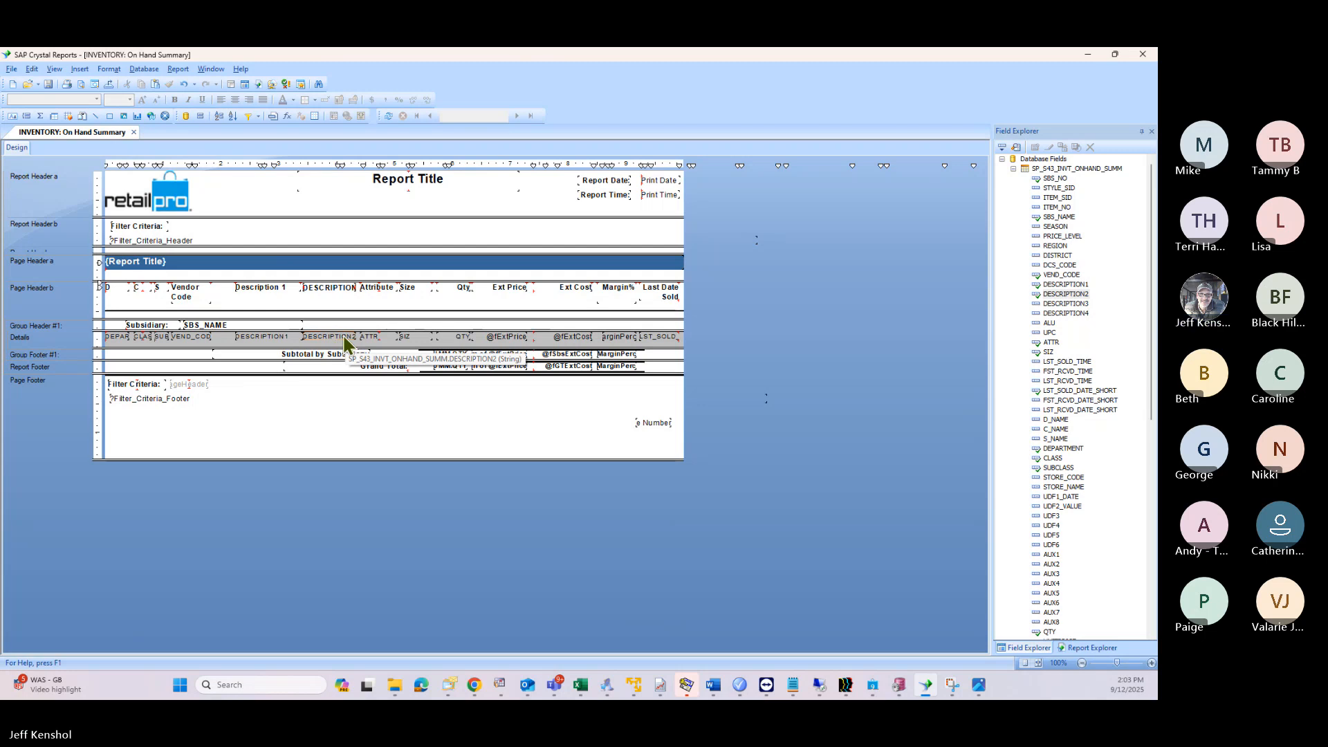
Step: Check which fields the report is grouped by and which fields its records are sorted by
{"action": "left_click", "coordinate": [199, 115]}
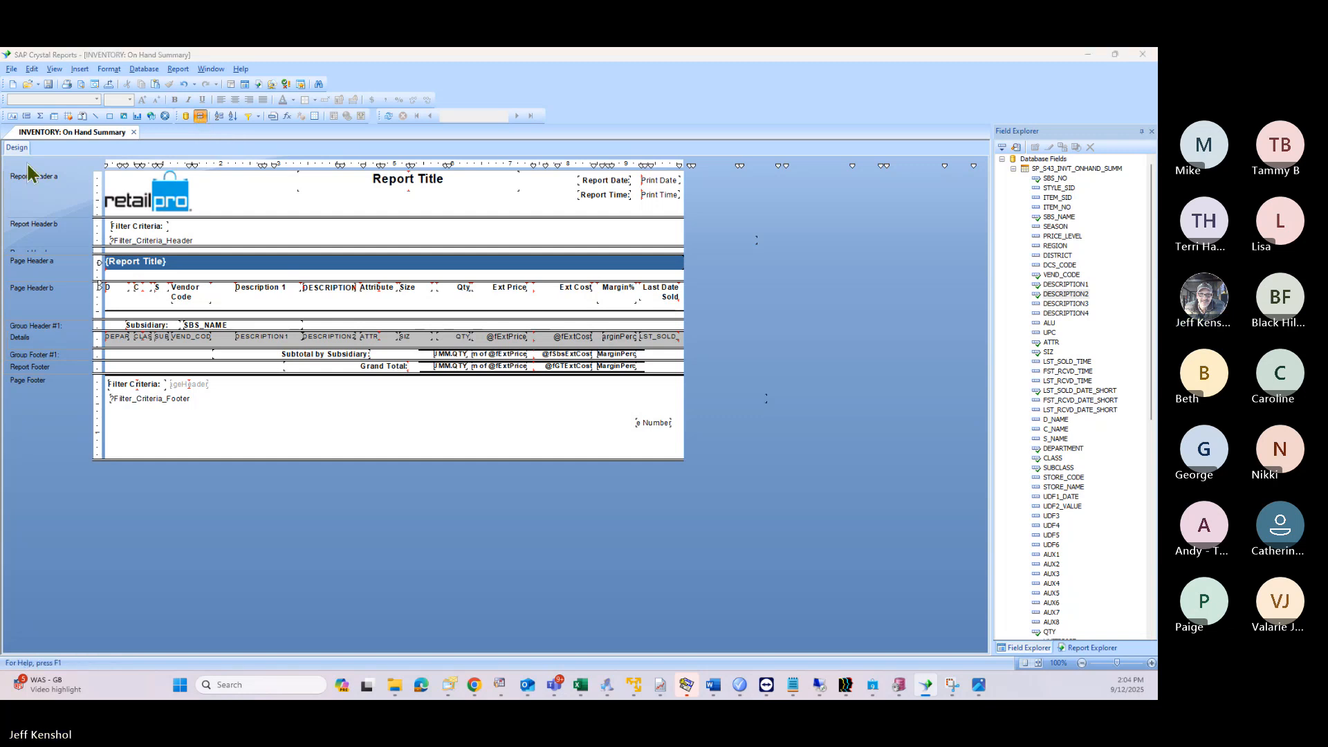
{"action": "left_click_drag", "start_coordinate": [97, 187], "coordinate": [337, 311]}
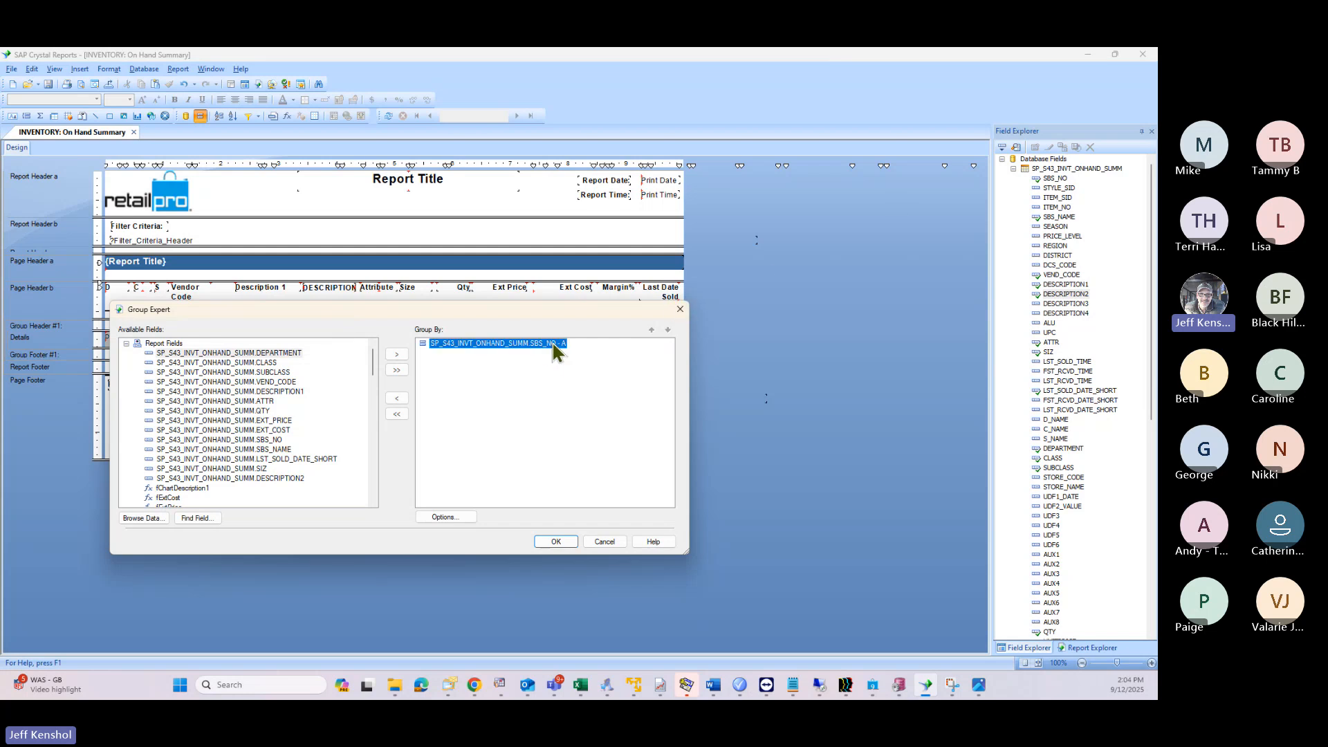
{"action": "left_click", "coordinate": [680, 310]}
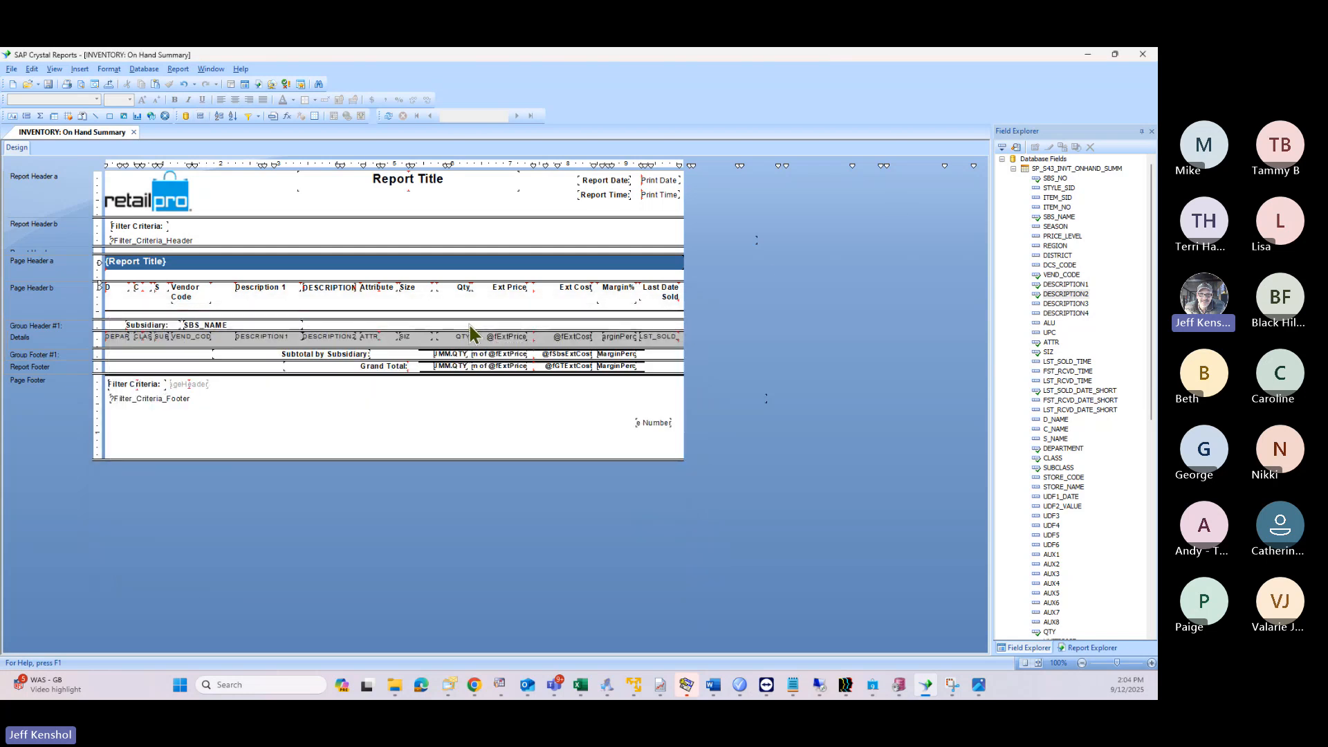
{"action": "left_click", "coordinate": [233, 116]}
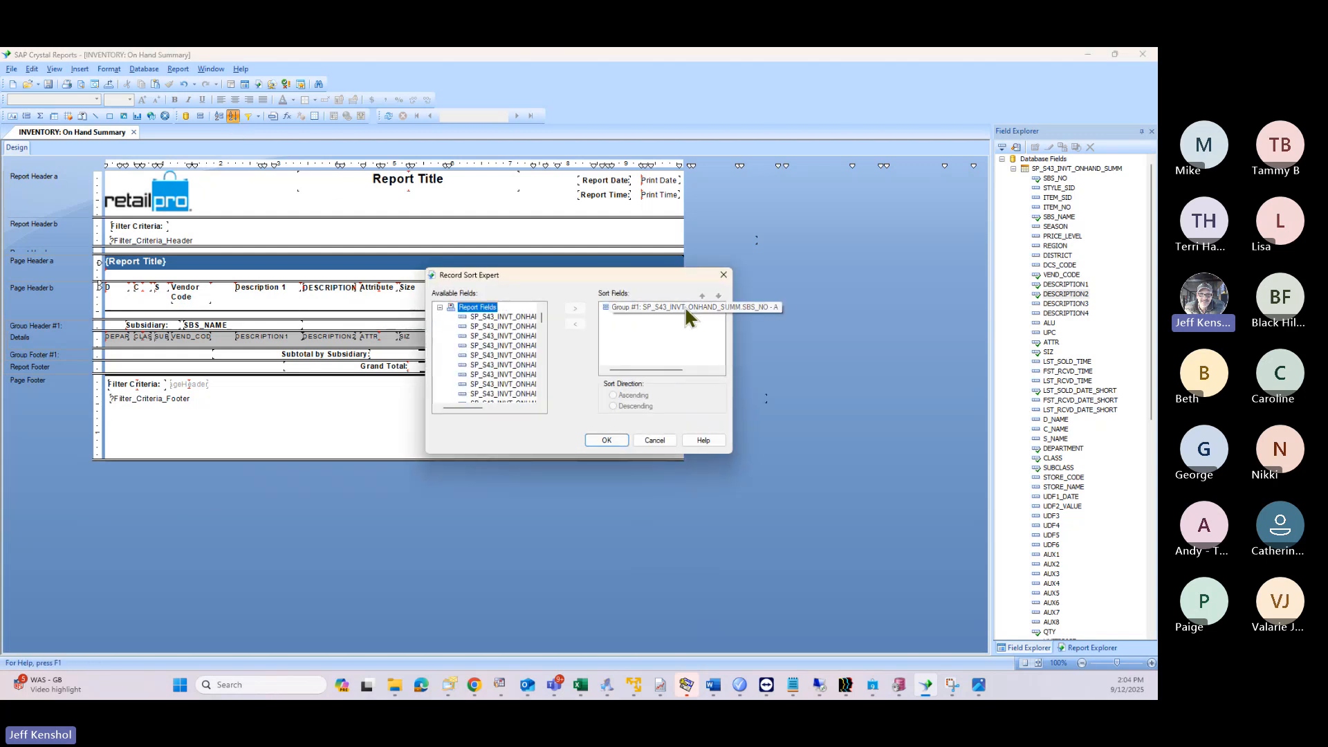
{"action": "left_click", "coordinate": [723, 276]}
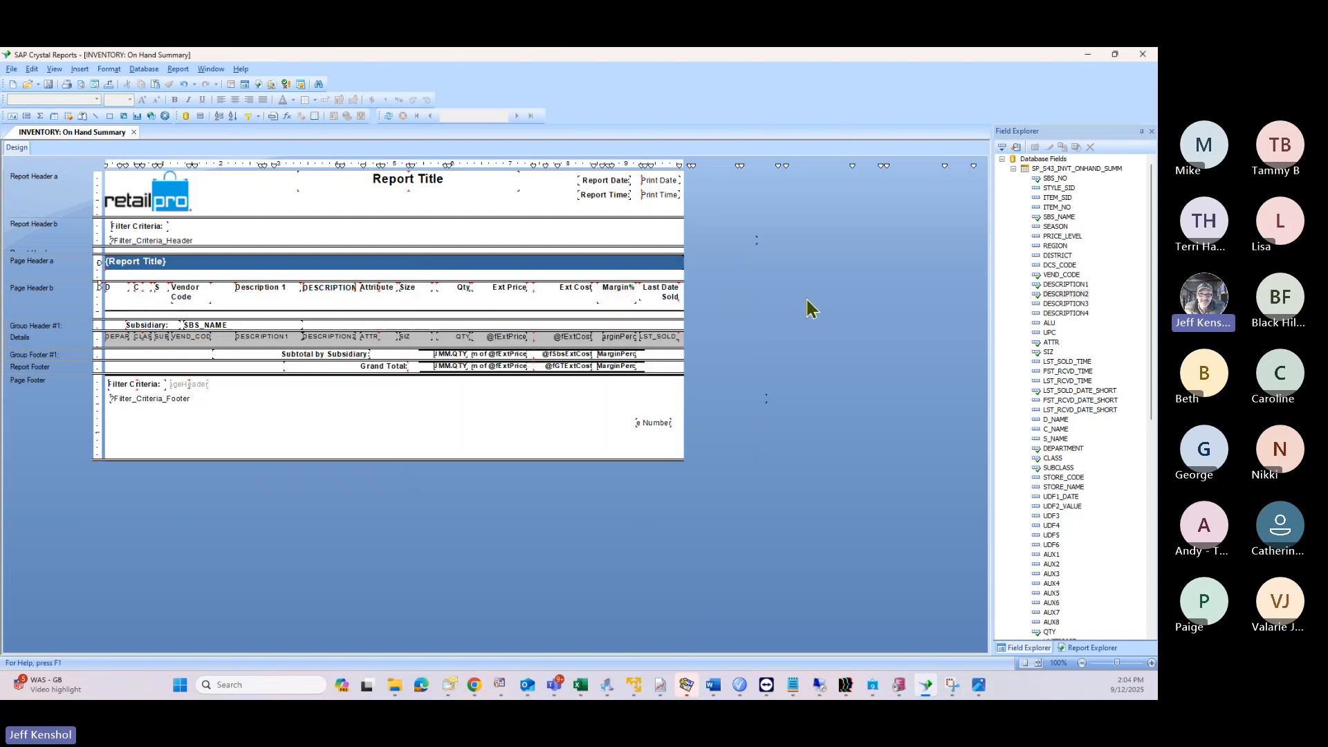
Step: Narrow the ?Filter_Criteria_Header field in Report Header b to a width of about 9.8 so it fits within the page
{"action": "left_click", "coordinate": [648, 240]}
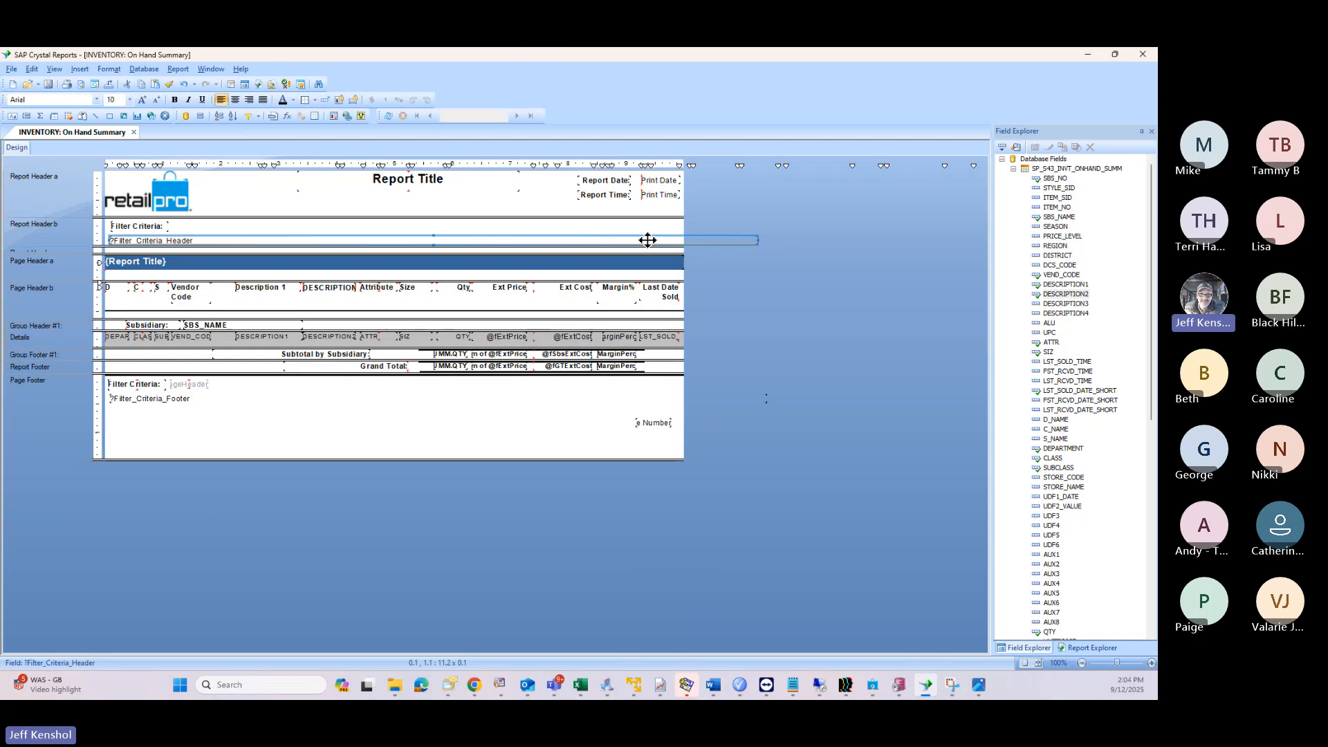
{"action": "key", "text": "shift+Left"}
{"action": "key", "text": "shift+Left"}
{"action": "key", "text": "shift+Left"}
{"action": "key", "text": "shift+Left"}
{"action": "key", "text": "shift+Left"}
{"action": "key", "text": "shift+Left"}
{"action": "key", "text": "shift+Left"}
{"action": "key", "text": "shift+Left"}
{"action": "key", "text": "shift+Left"}
{"action": "key", "text": "shift+Left"}
{"action": "key", "text": "shift+Left"}
{"action": "key", "text": "shift+Left"}
{"action": "key", "text": "shift+Left"}
{"action": "key", "text": "shift+Left"}
{"action": "key", "text": "shift+Left"}
{"action": "key", "text": "shift+Left"}
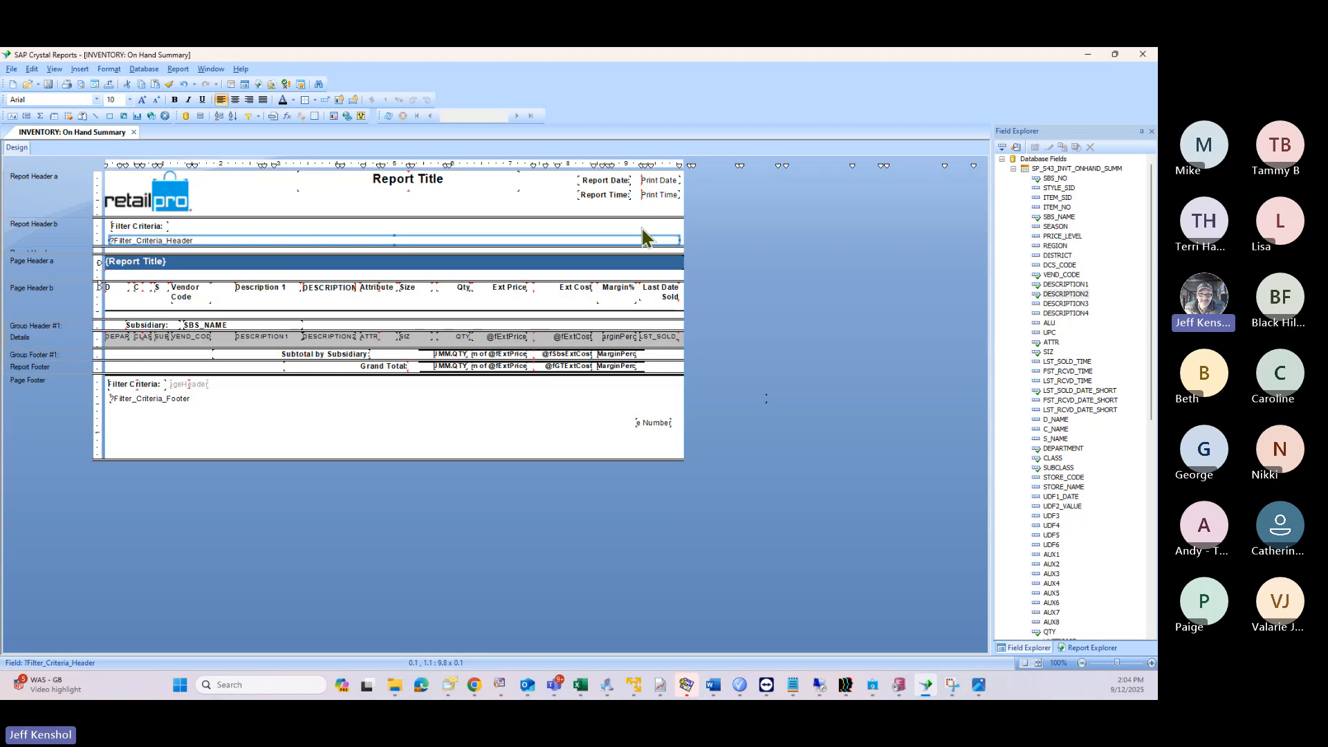
Step: Sort the records ascending by DEPARTMENT, CLASS, SUBCLASS, VEND_CODE, DESCRIPTION1 and ATTR within the existing subsidiary group
{"action": "left_click", "coordinate": [232, 118]}
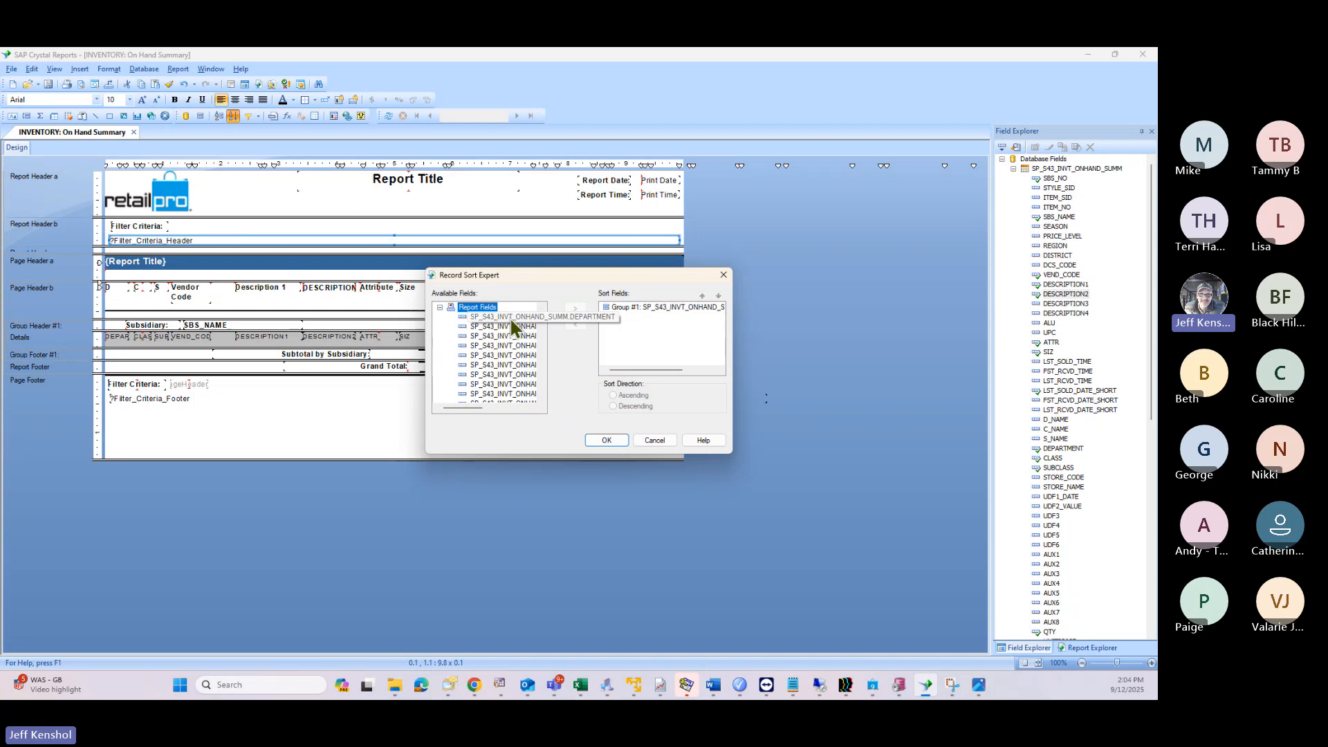
{"action": "double_click", "coordinate": [511, 318]}
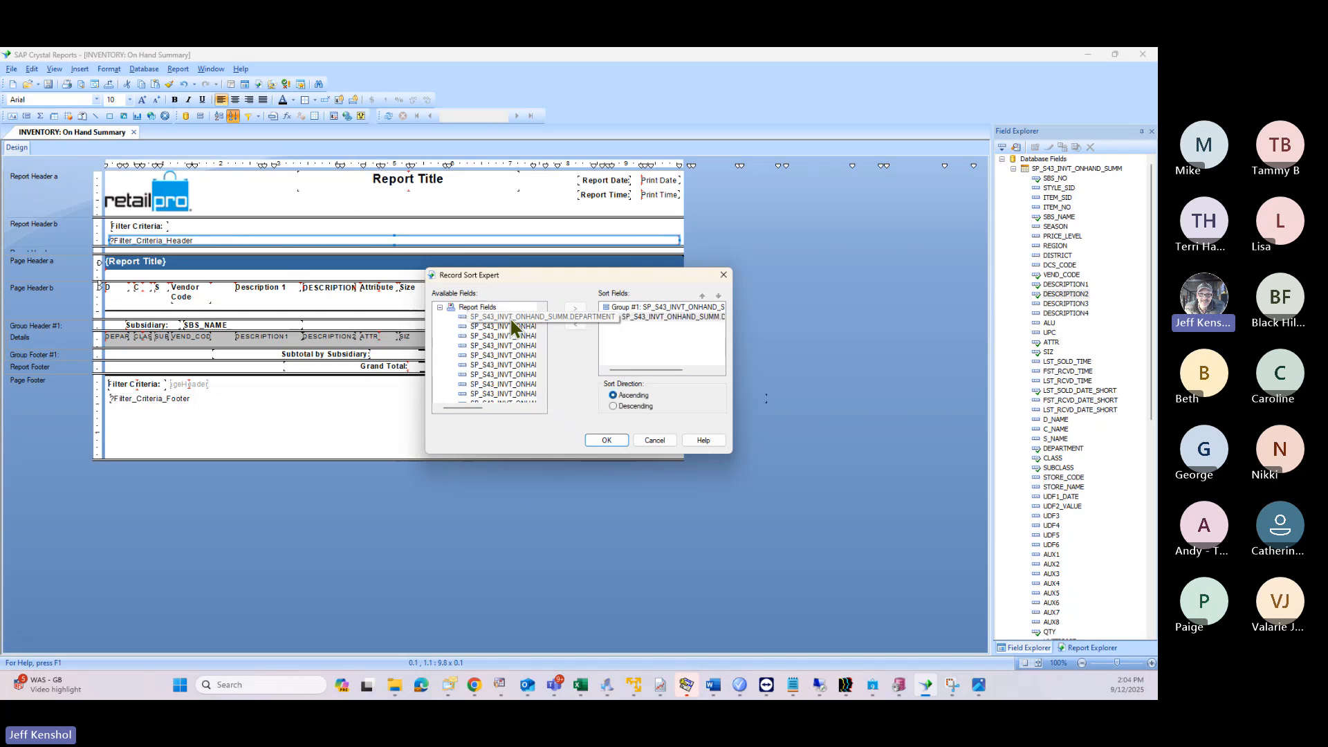
{"action": "double_click", "coordinate": [510, 326]}
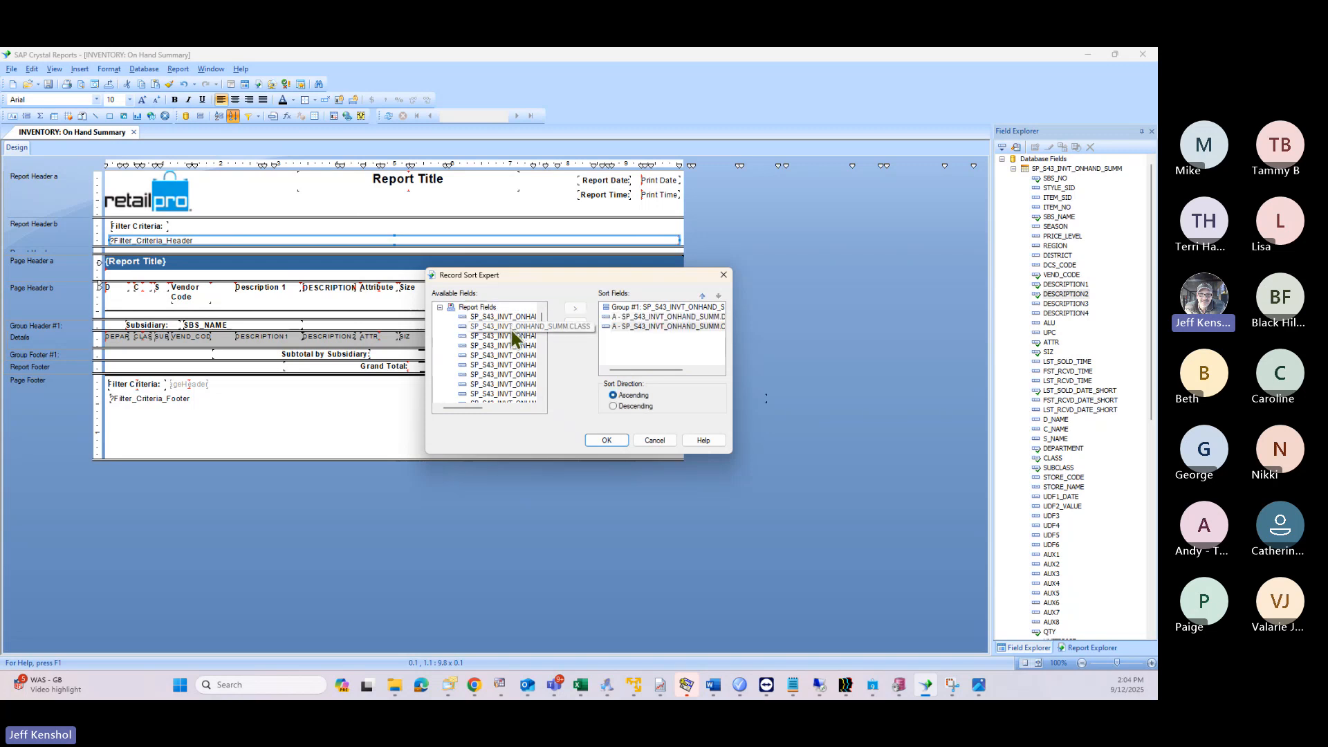
{"action": "double_click", "coordinate": [510, 335]}
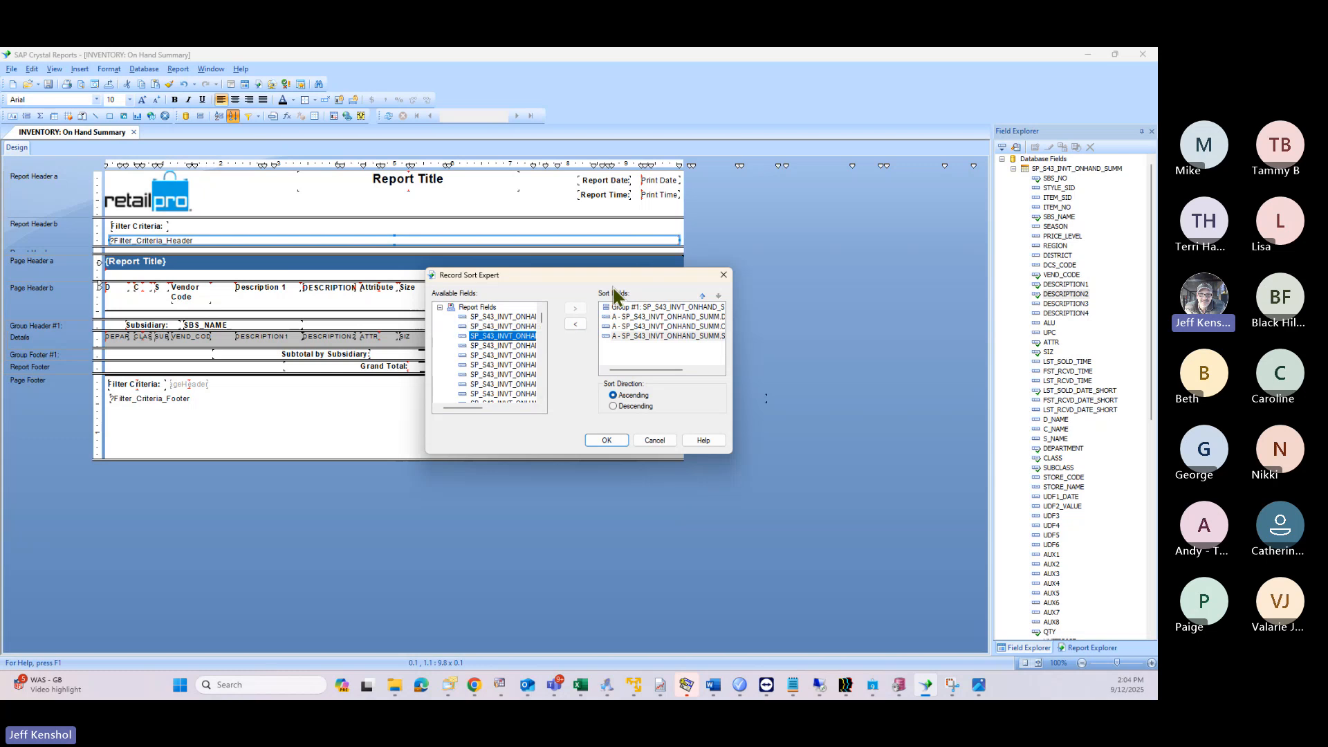
{"action": "double_click", "coordinate": [513, 344]}
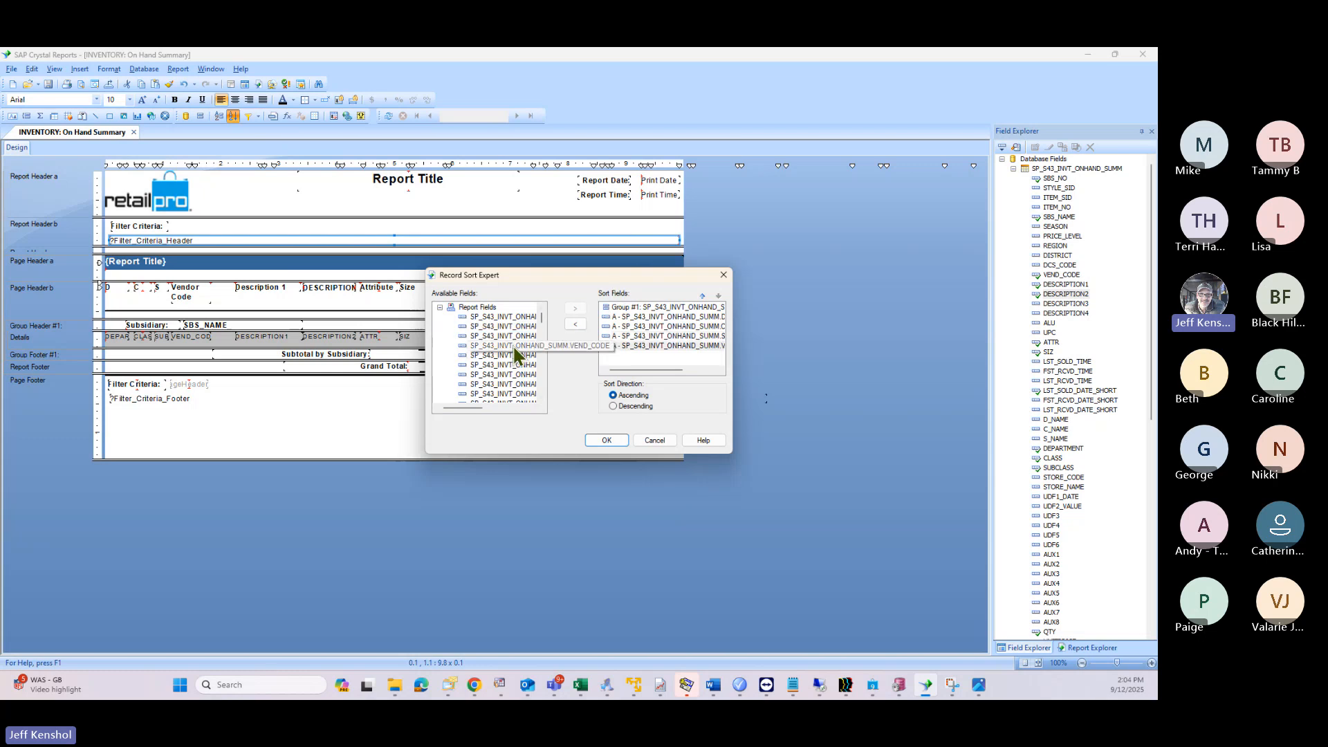
{"action": "double_click", "coordinate": [514, 355]}
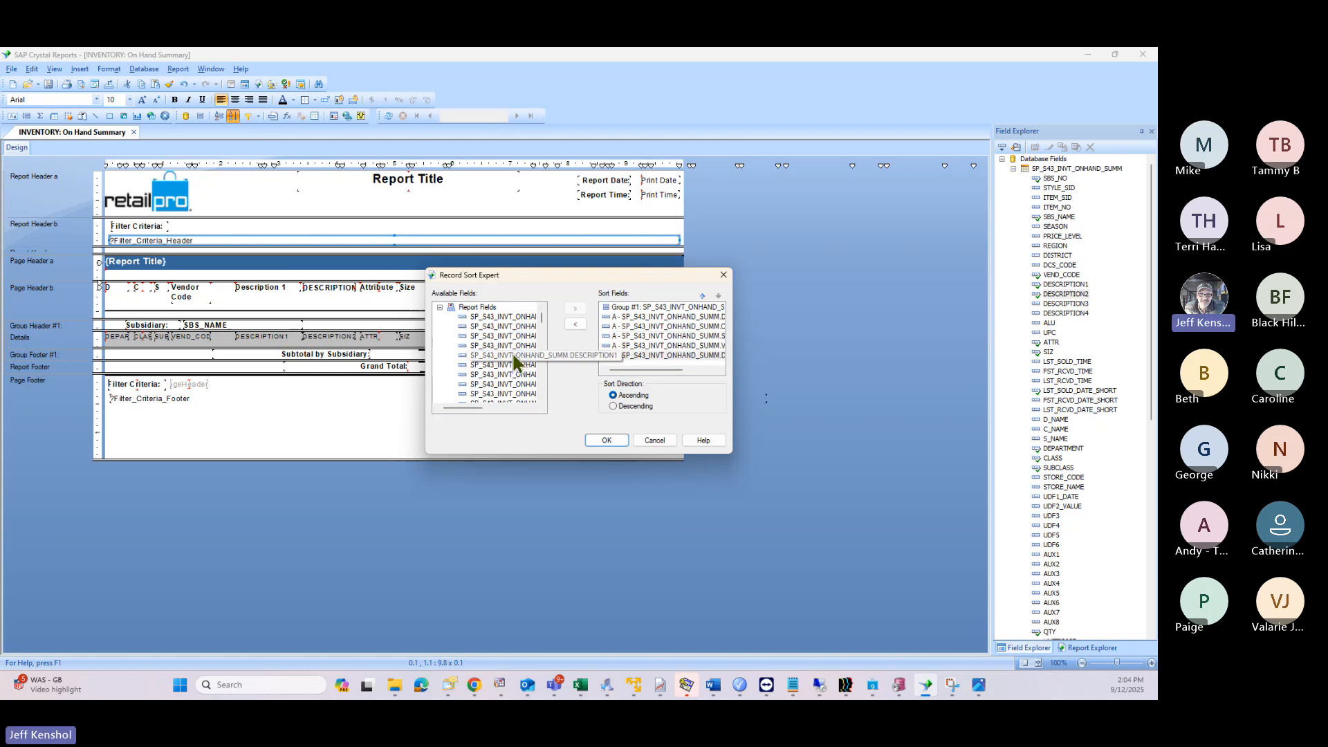
{"action": "left_click", "coordinate": [513, 368]}
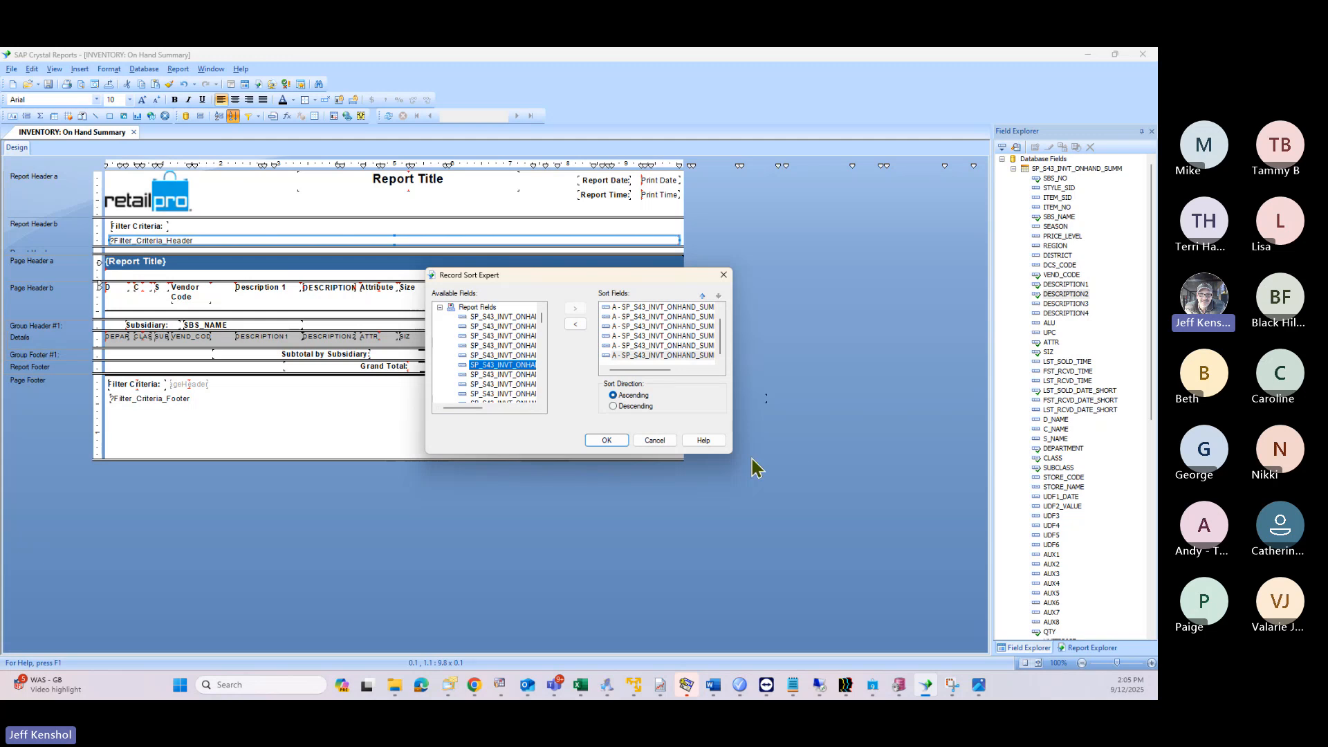
{"action": "scroll", "coordinate": [541, 393], "scroll_direction": "down", "scroll_amount": 2}
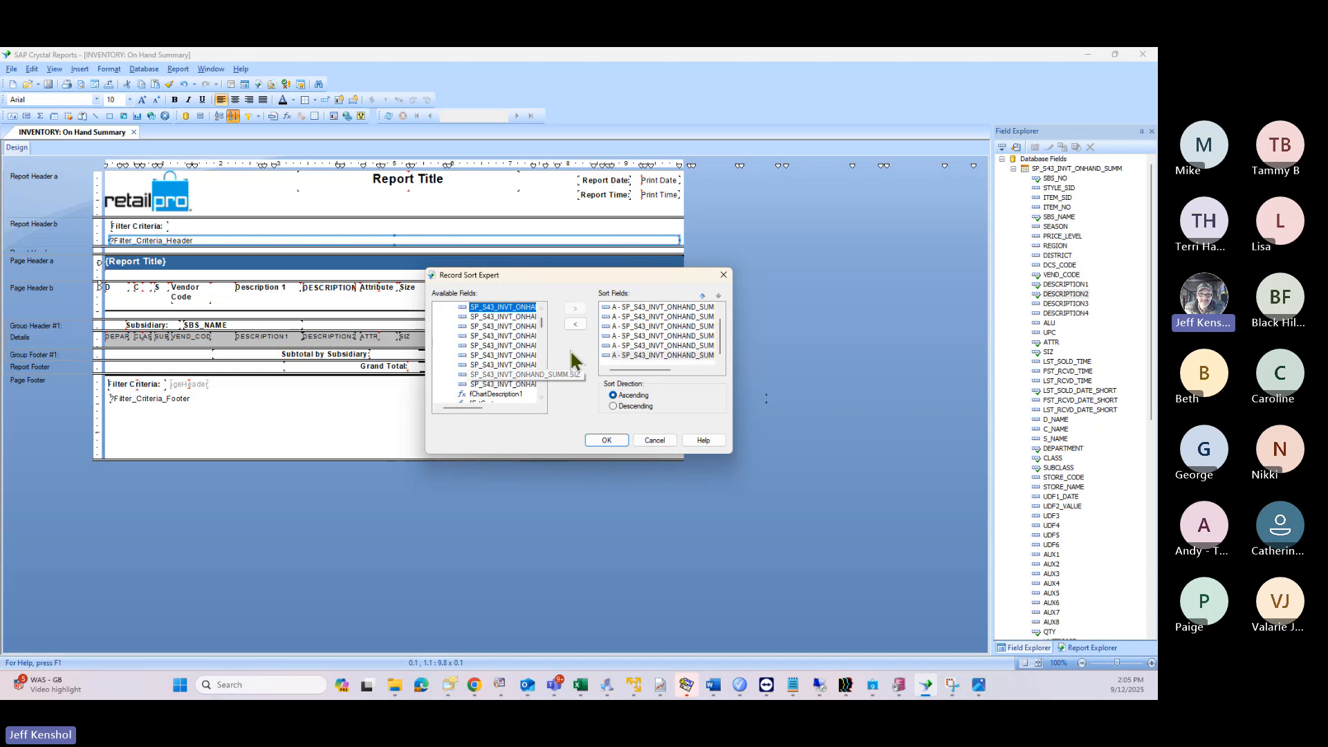
{"action": "left_click", "coordinate": [618, 441]}
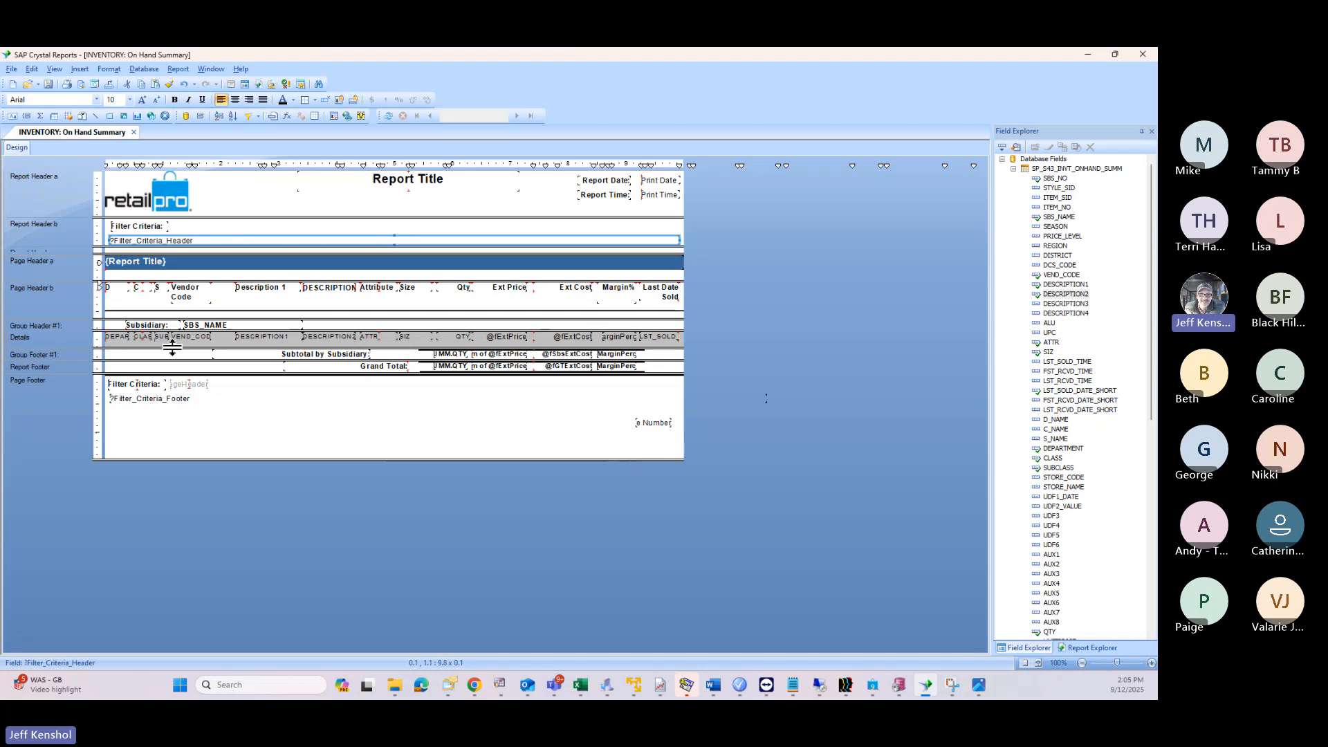
Step: Add a DEPARTMENT group and two nested CLASS groups beneath the existing SBS_NO group in the Group Expert
{"action": "left_click", "coordinate": [115, 336]}
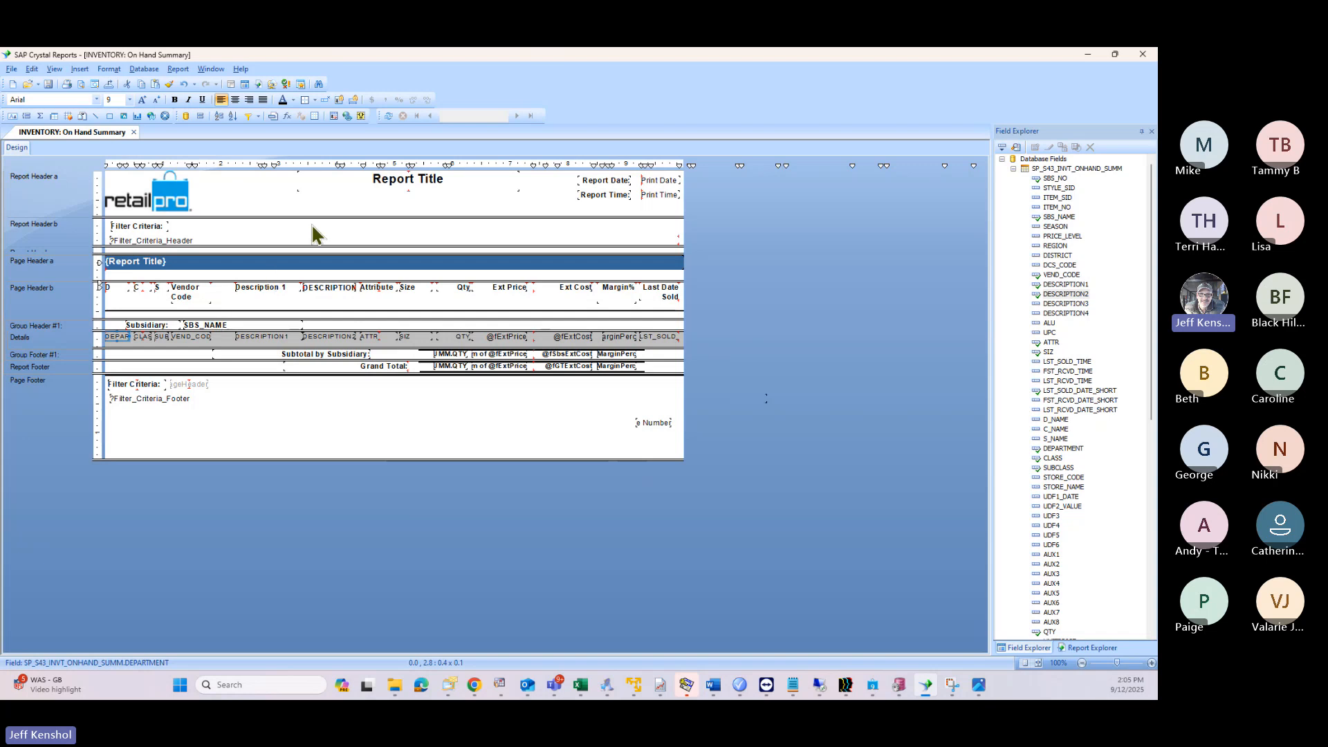
{"action": "left_click", "coordinate": [201, 117]}
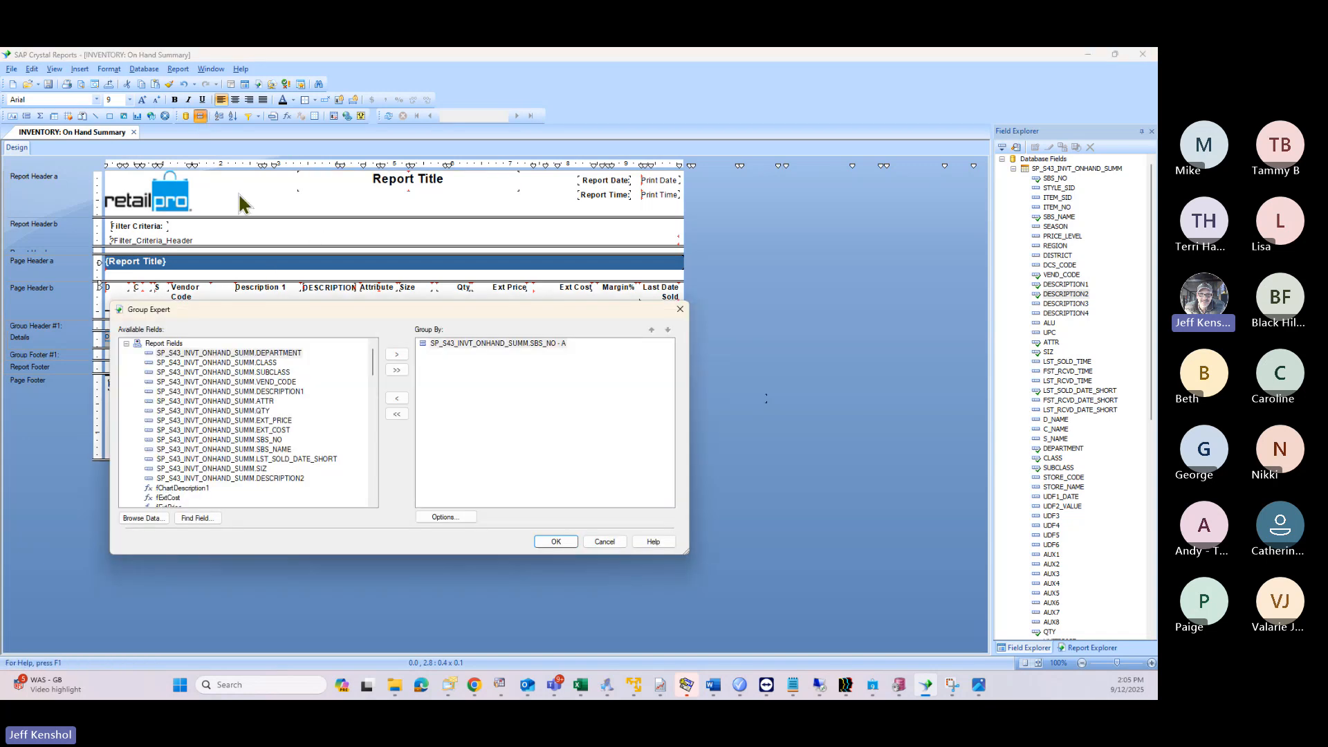
{"action": "left_click", "coordinate": [281, 354]}
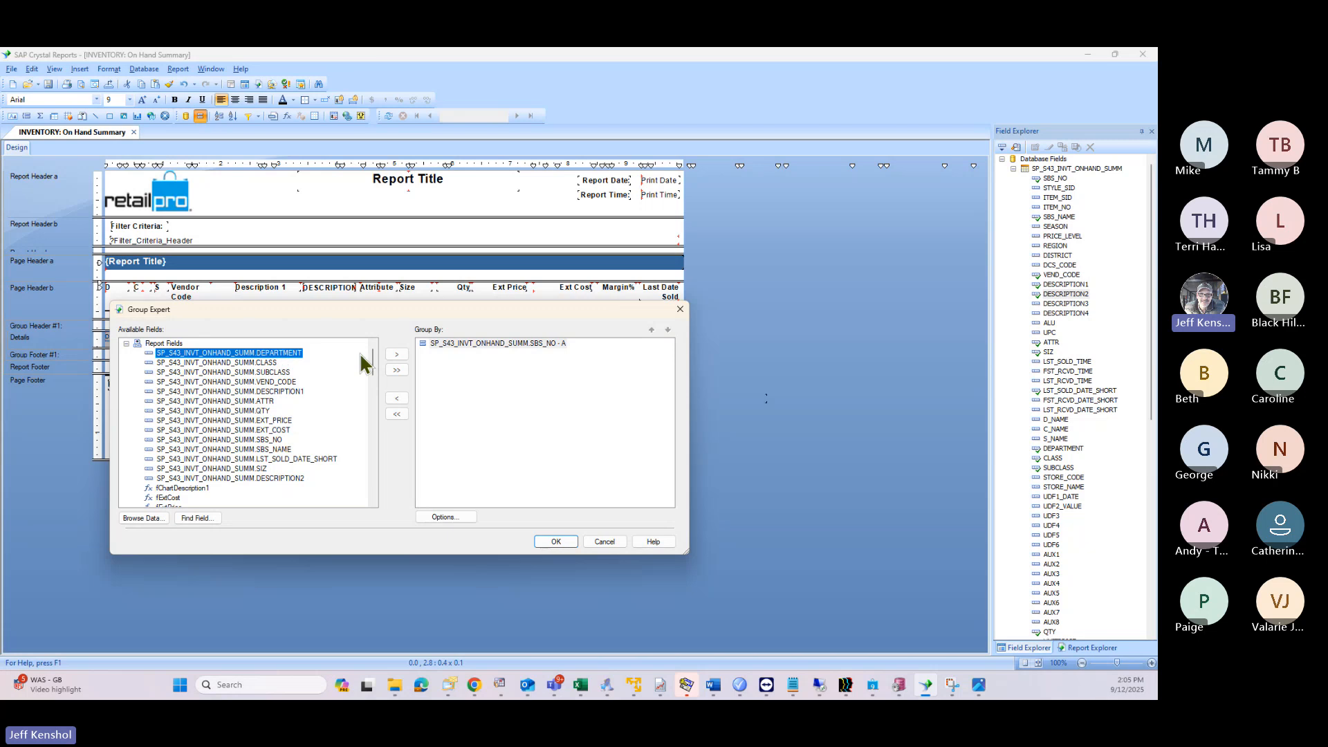
{"action": "left_click", "coordinate": [396, 354]}
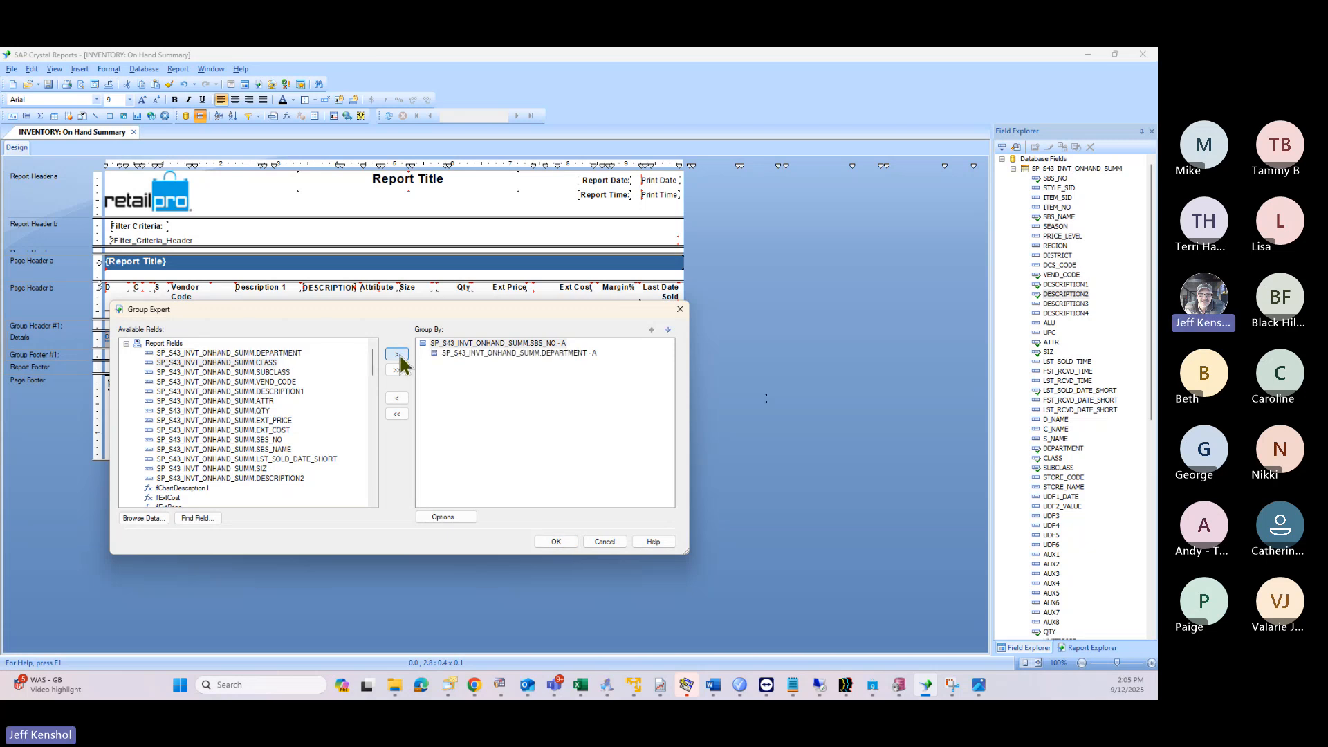
{"action": "left_click", "coordinate": [257, 364]}
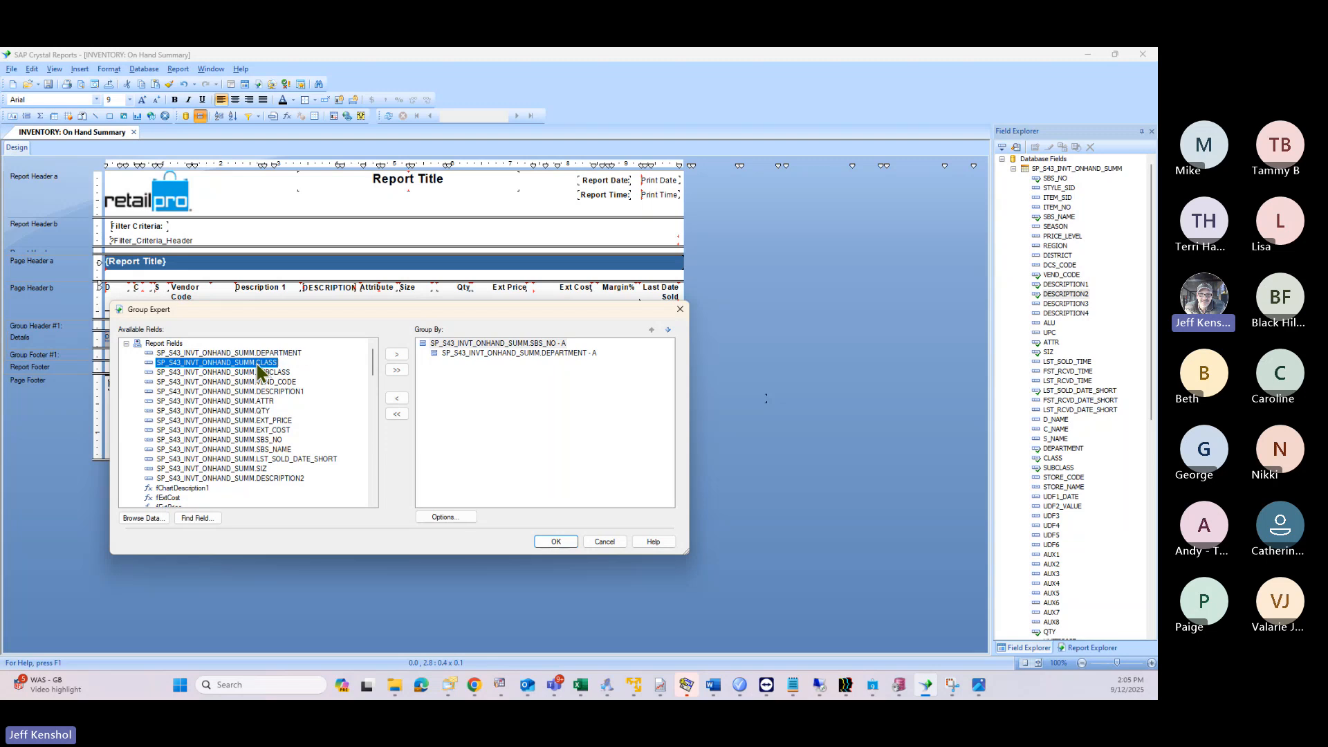
{"action": "left_click", "coordinate": [396, 354]}
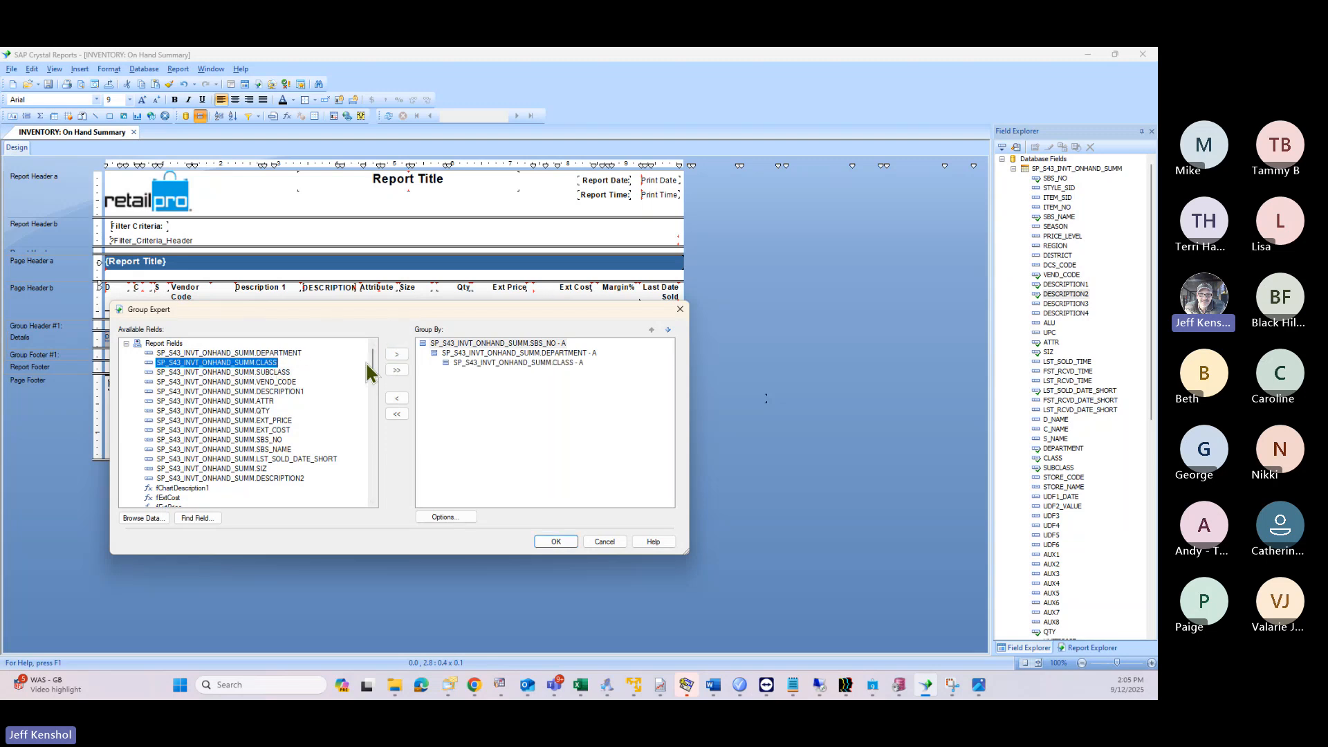
{"action": "left_click", "coordinate": [396, 354]}
Step: Add nested groups on VEND_CODE, DESCRIPTION1 and ATTR beneath the CLASS groups and apply the grouping to the report
{"action": "left_click", "coordinate": [289, 383]}
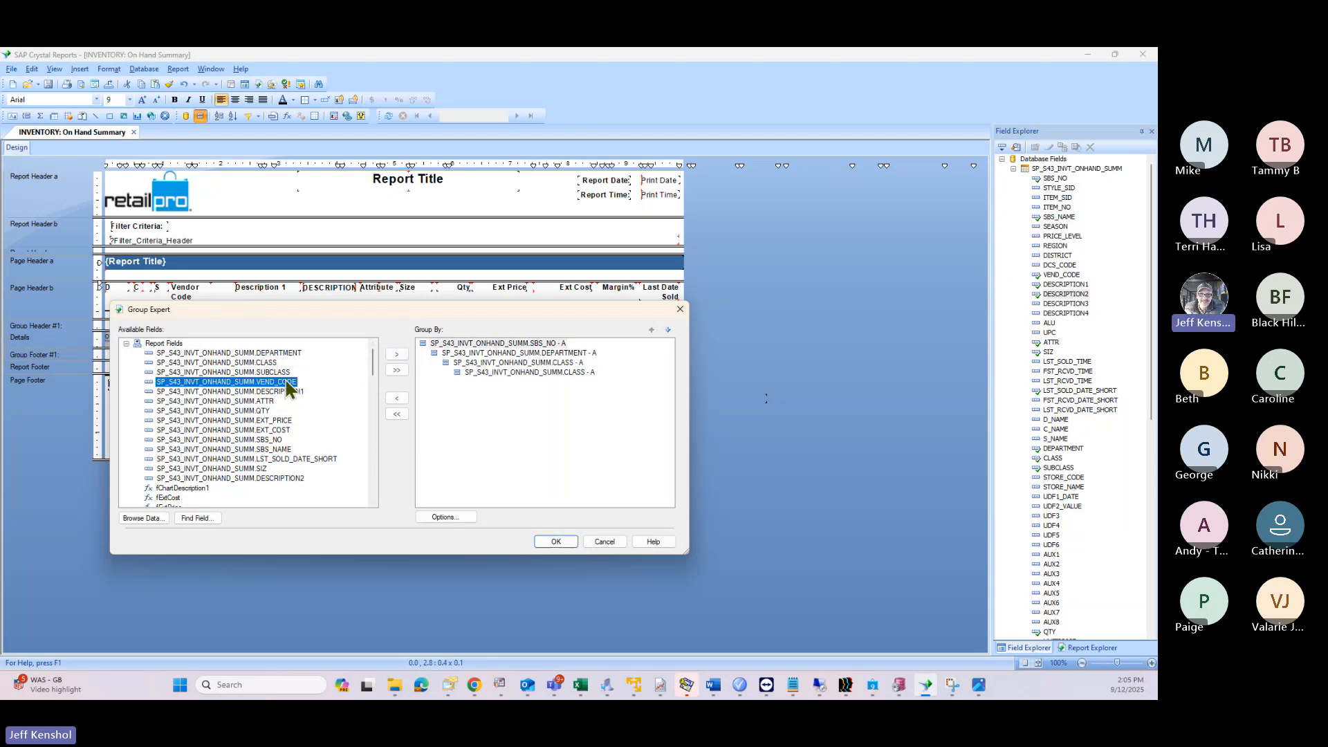
{"action": "left_click", "coordinate": [396, 354]}
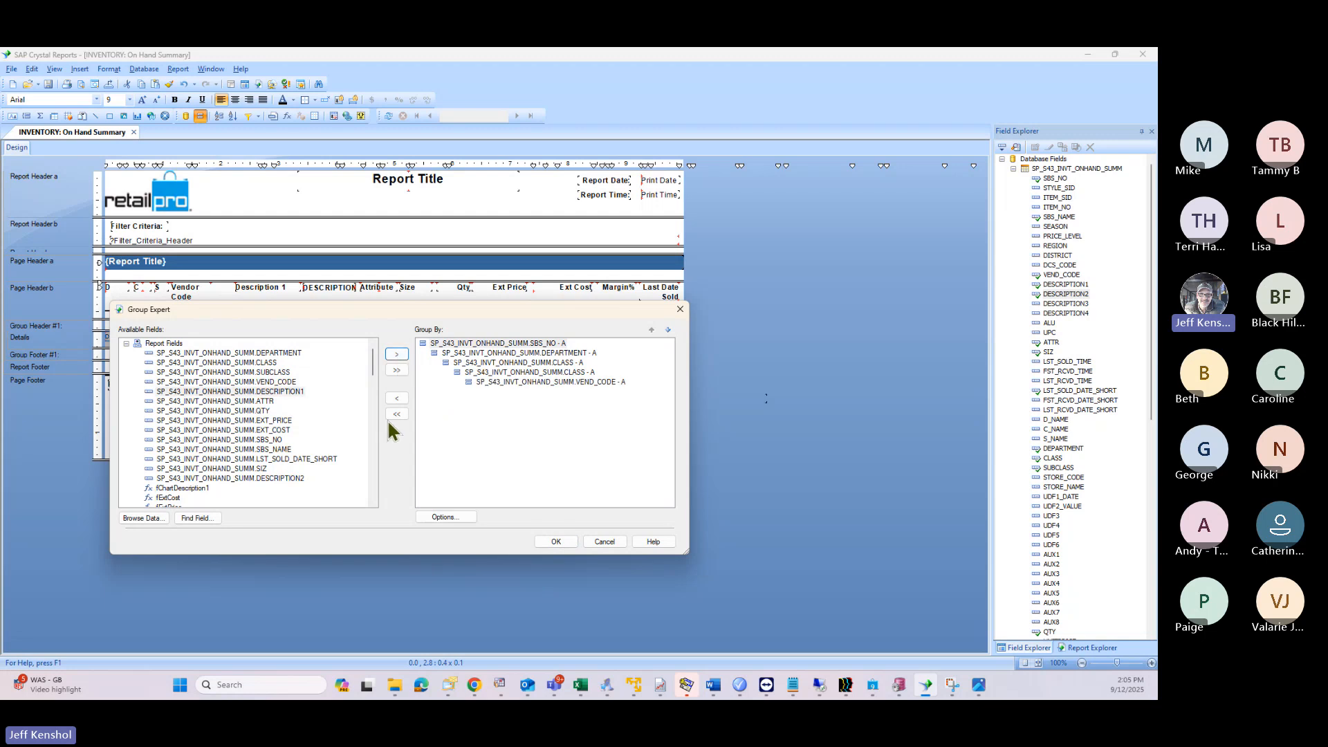
{"action": "left_click", "coordinate": [294, 391]}
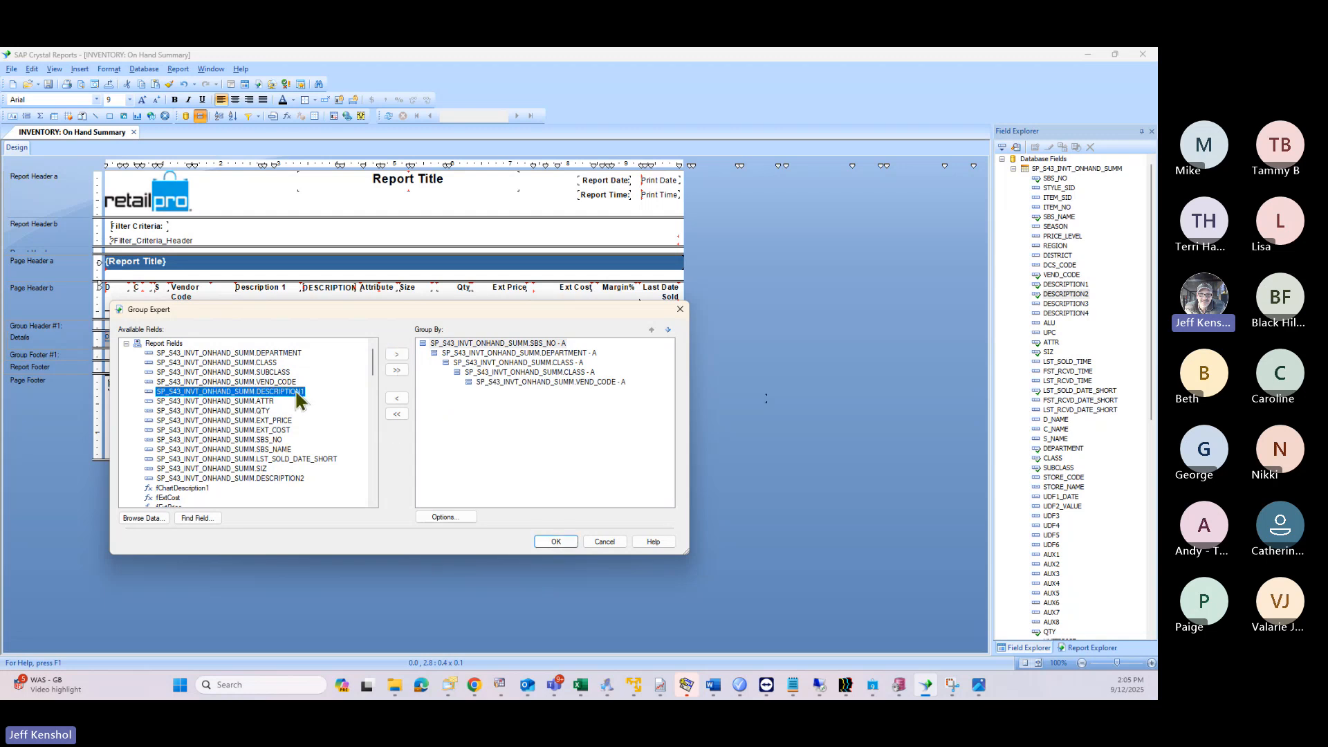
{"action": "left_click", "coordinate": [396, 354]}
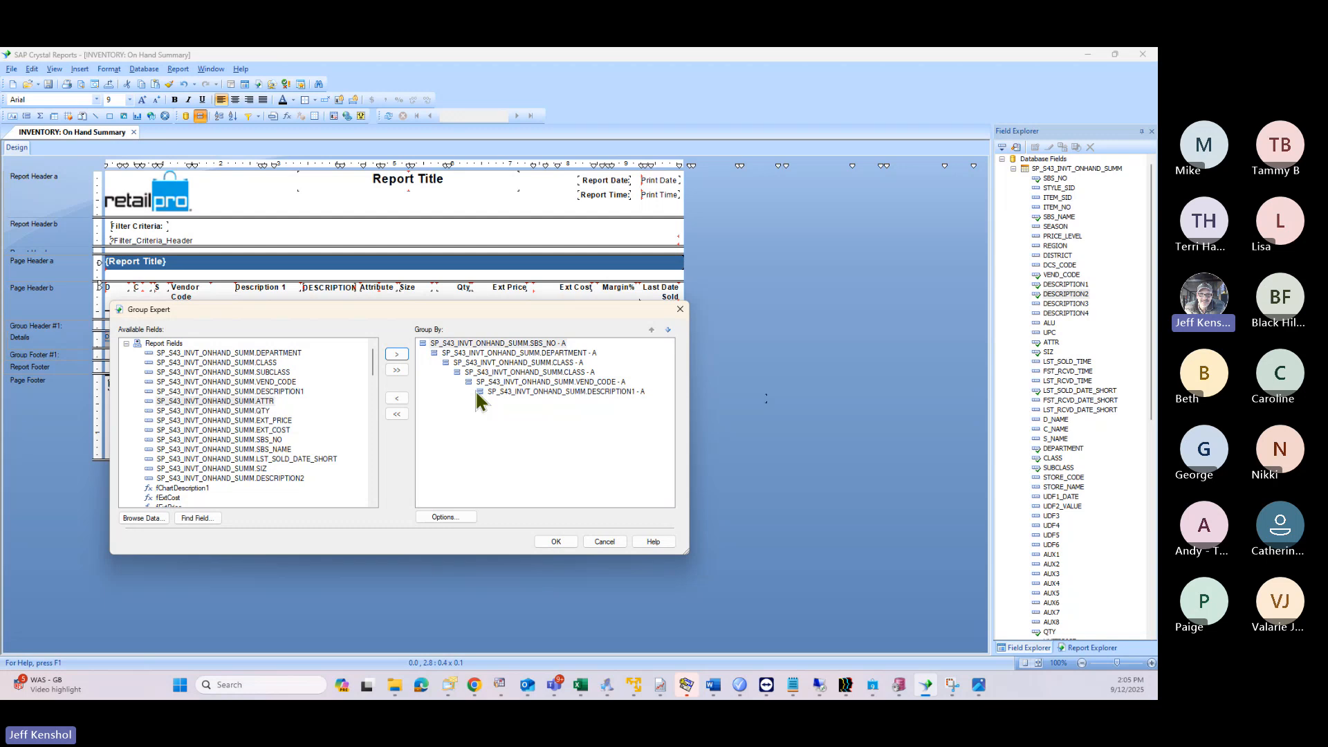
{"action": "left_click", "coordinate": [214, 402]}
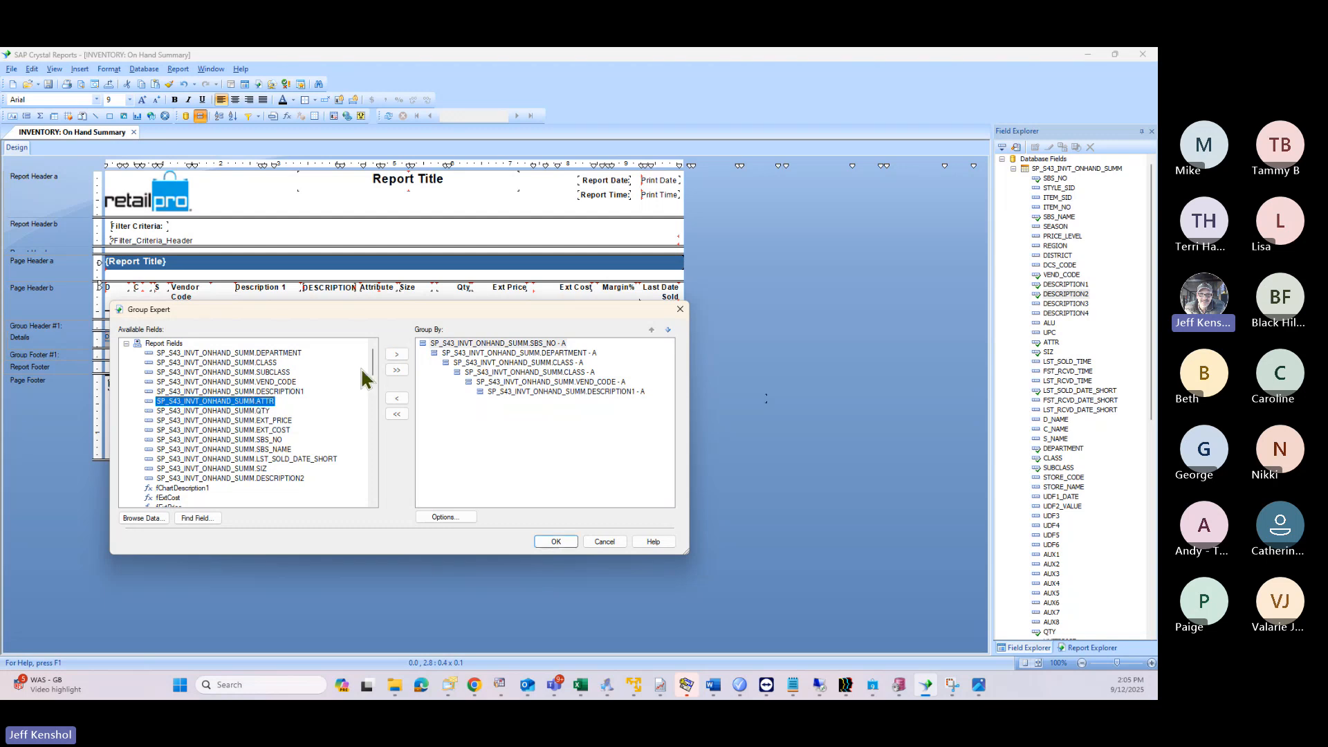
{"action": "left_click", "coordinate": [397, 354]}
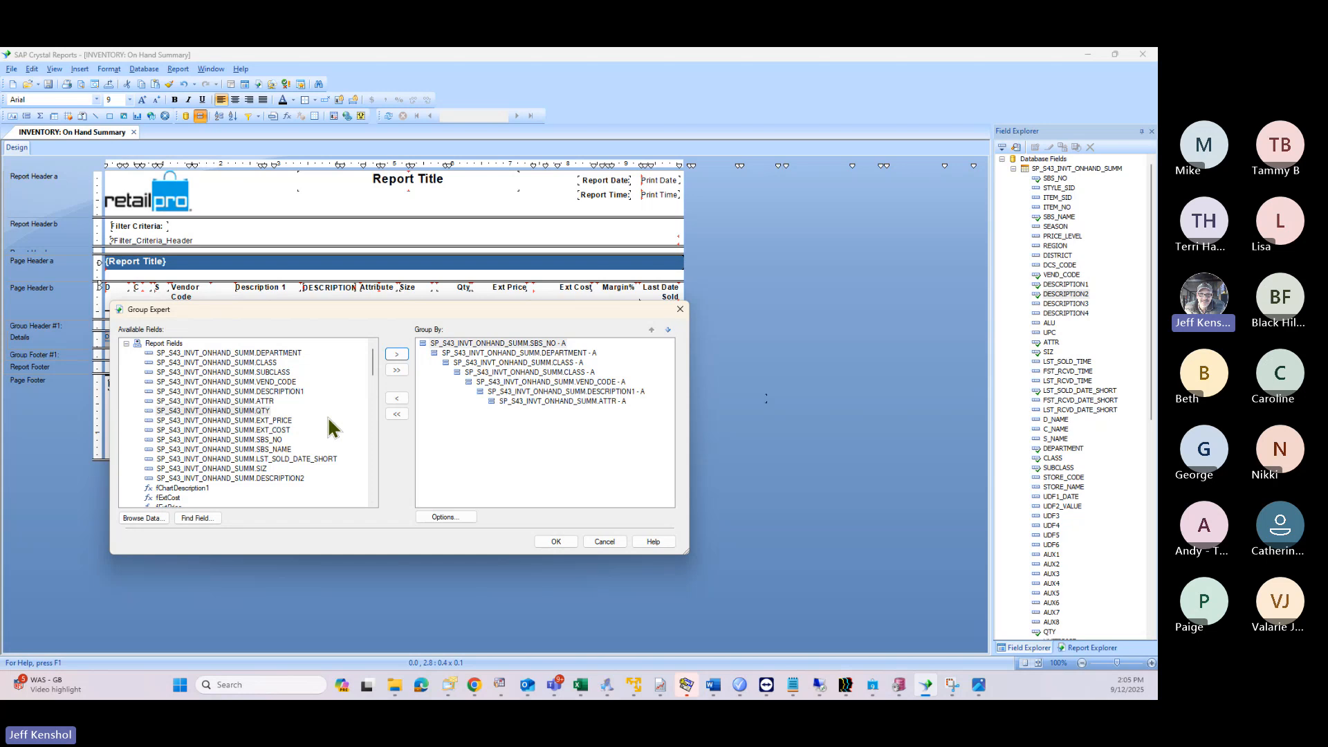
{"action": "left_click", "coordinate": [554, 542]}
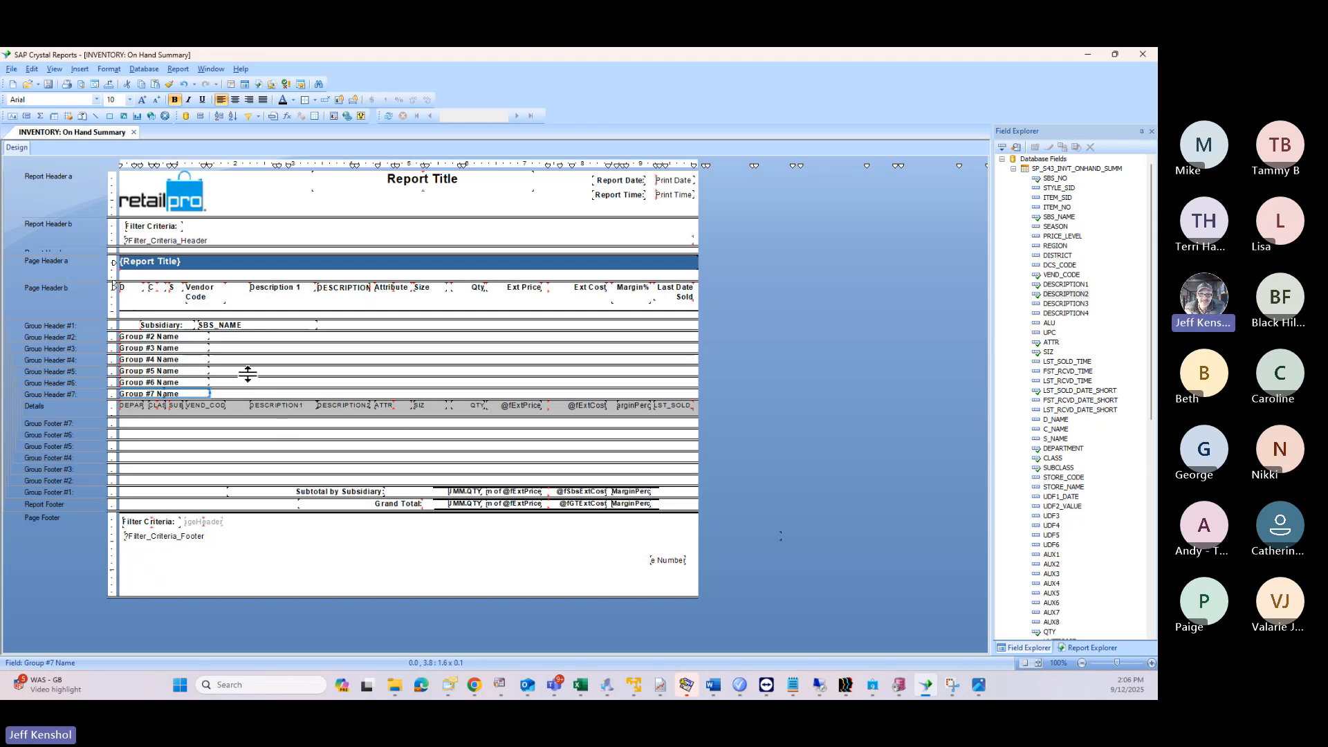
Step: Suppress the group header sections #7, #6, #5, #4 and #3 without drill-down, leaving out the department header
{"action": "left_click", "coordinate": [164, 338]}
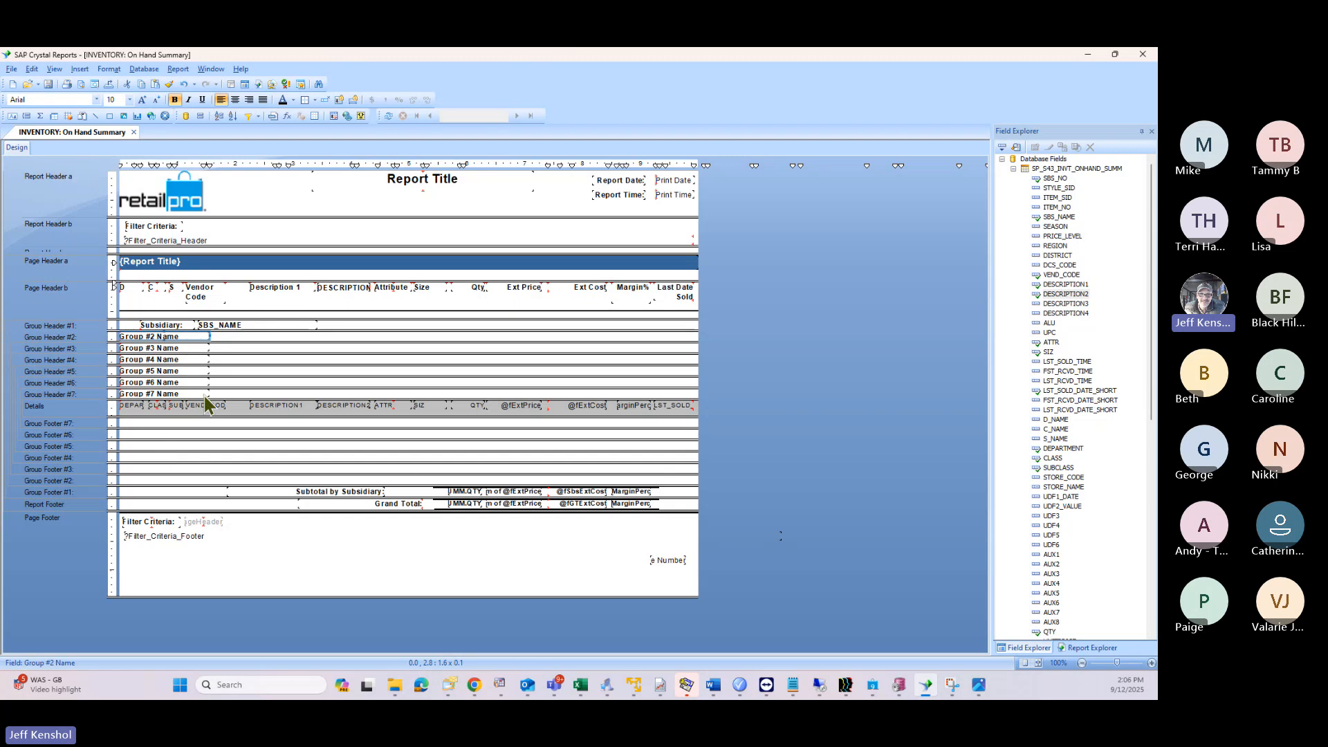
{"action": "right_click", "coordinate": [104, 396]}
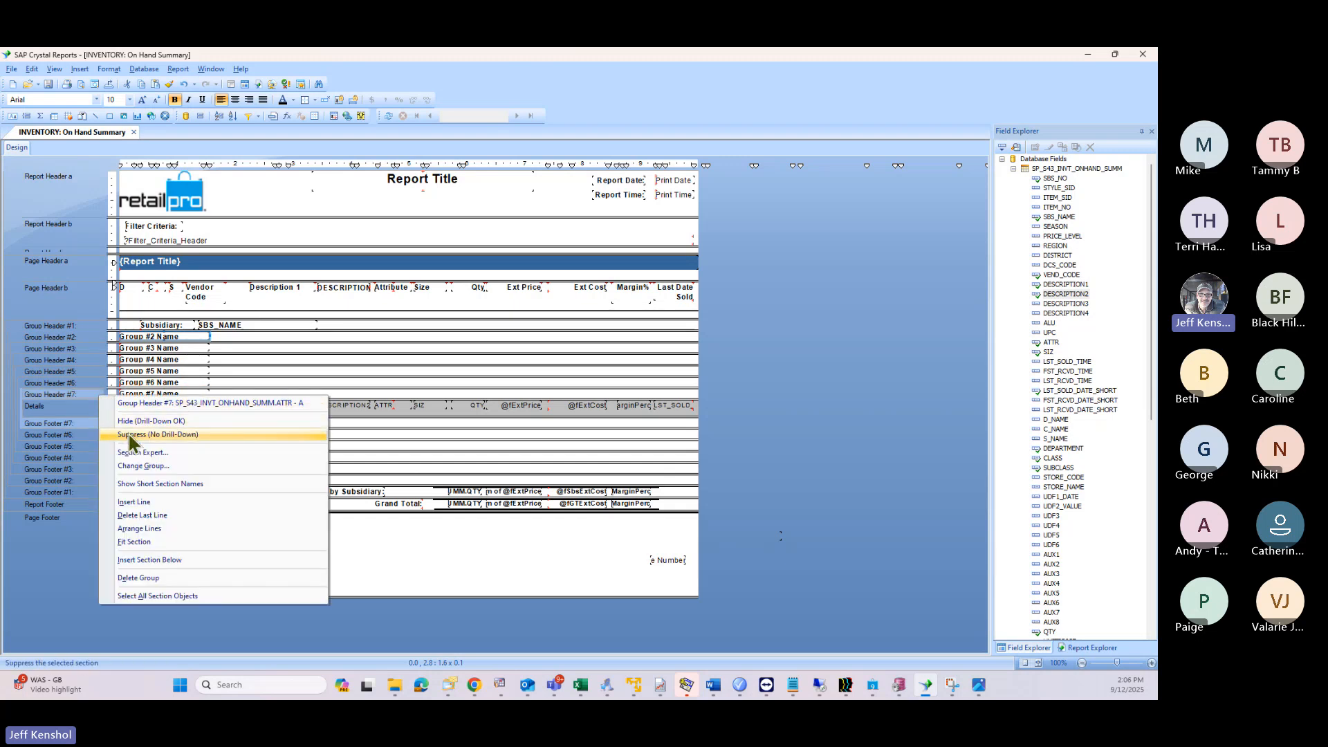
{"action": "left_click", "coordinate": [114, 436]}
{"action": "right_click", "coordinate": [100, 385]}
{"action": "left_click", "coordinate": [117, 425]}
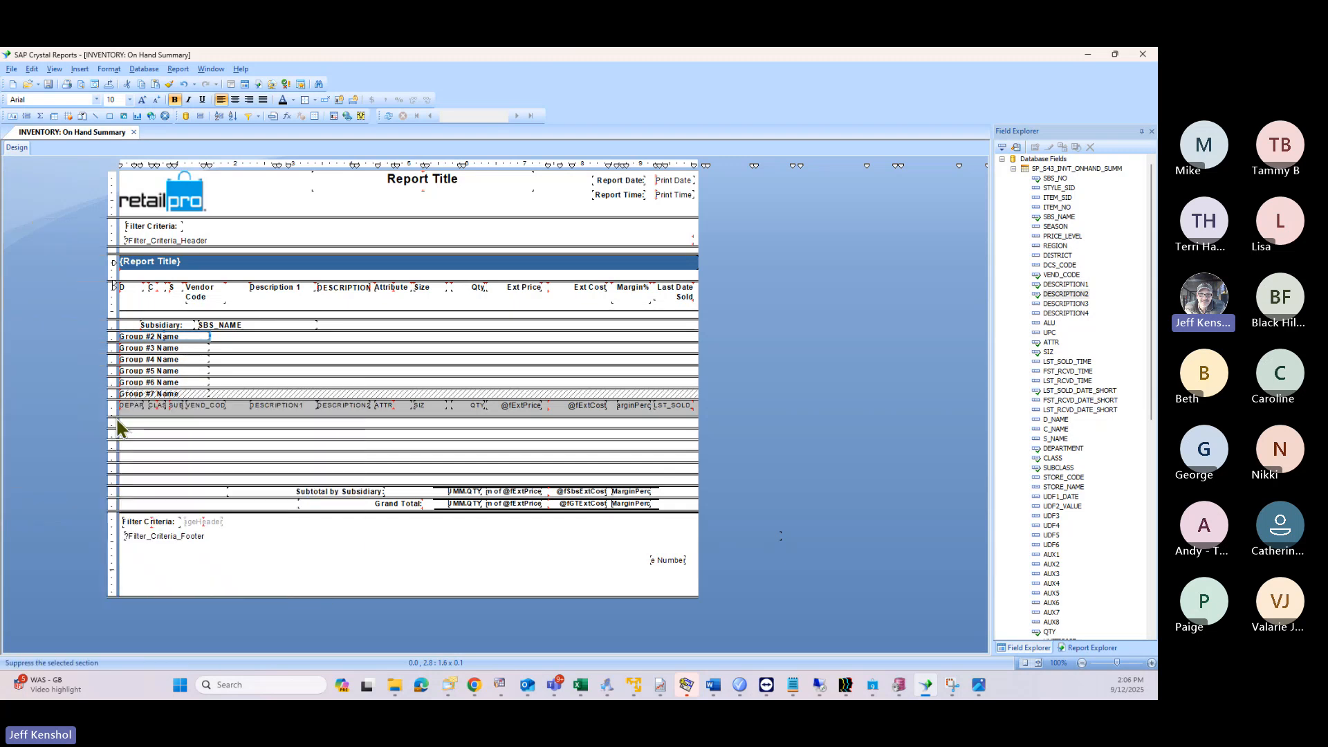
{"action": "right_click", "coordinate": [103, 372]}
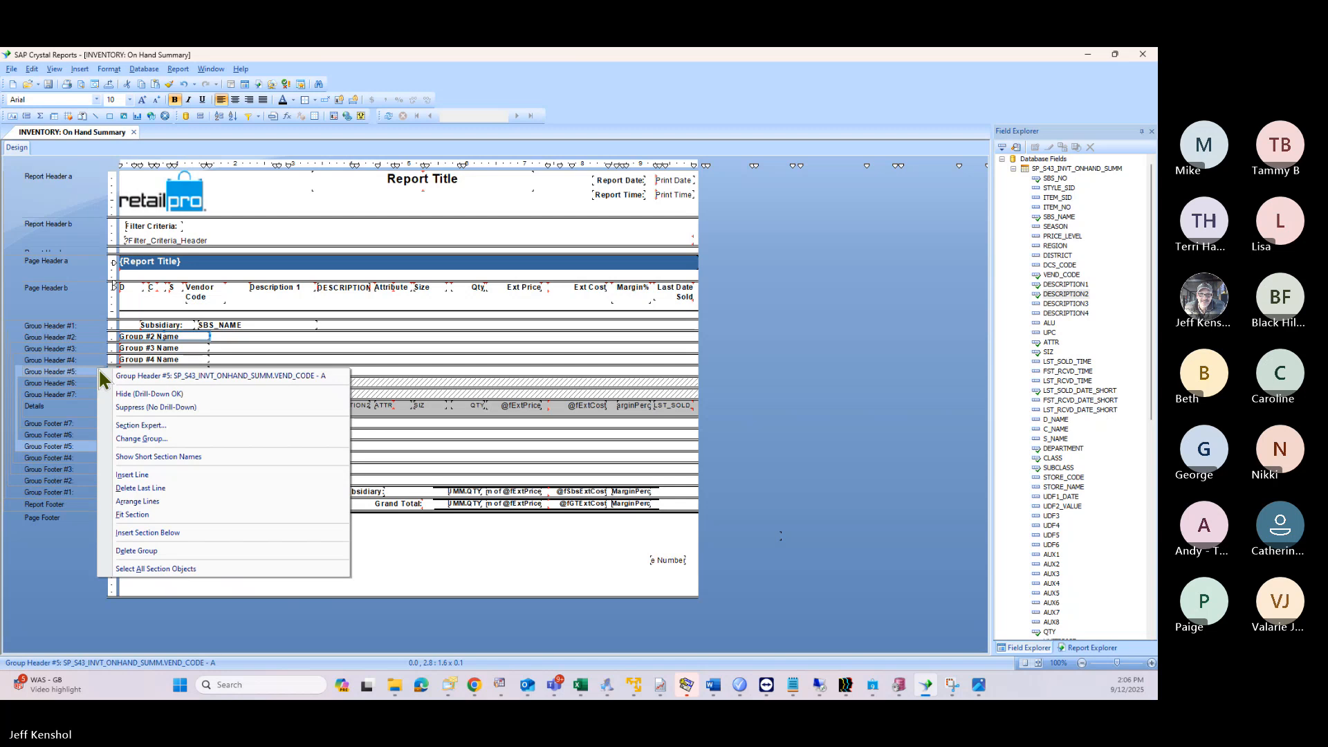
{"action": "left_click", "coordinate": [127, 415]}
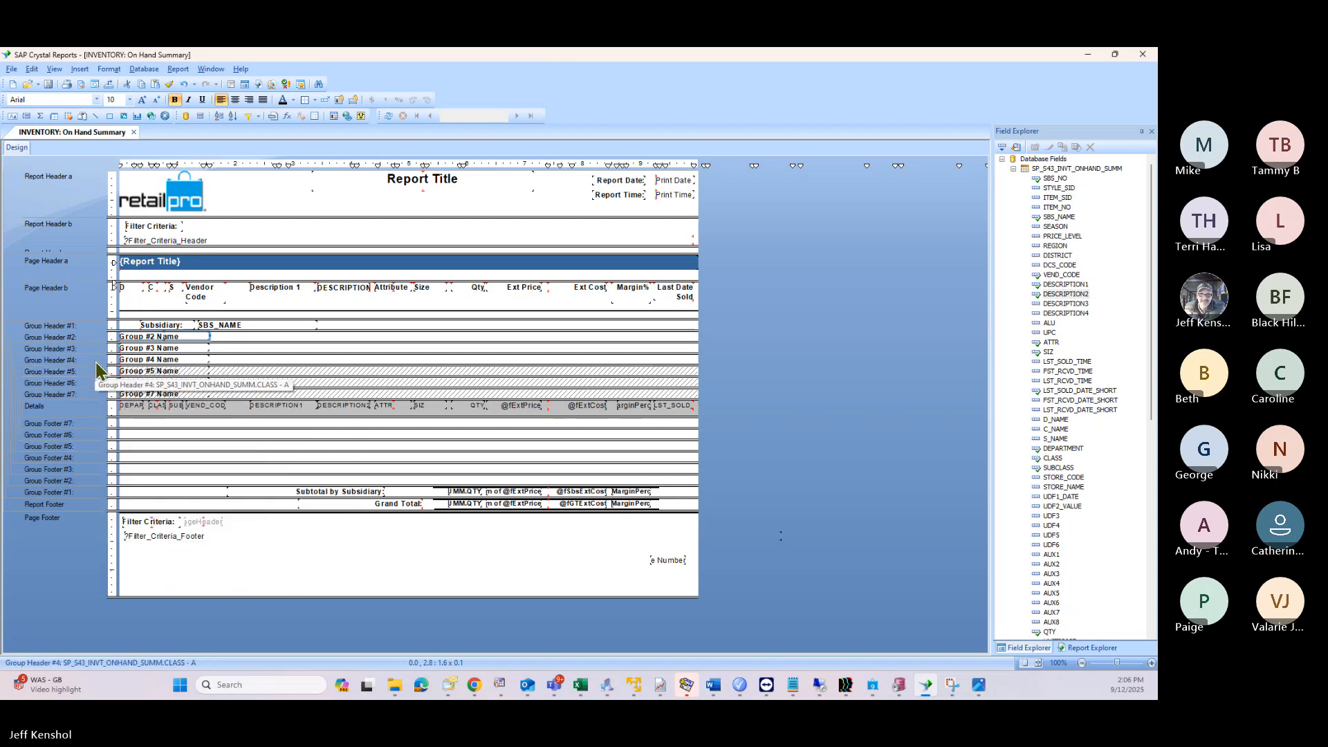
{"action": "right_click", "coordinate": [97, 361]}
{"action": "left_click", "coordinate": [112, 400]}
{"action": "right_click", "coordinate": [102, 349]}
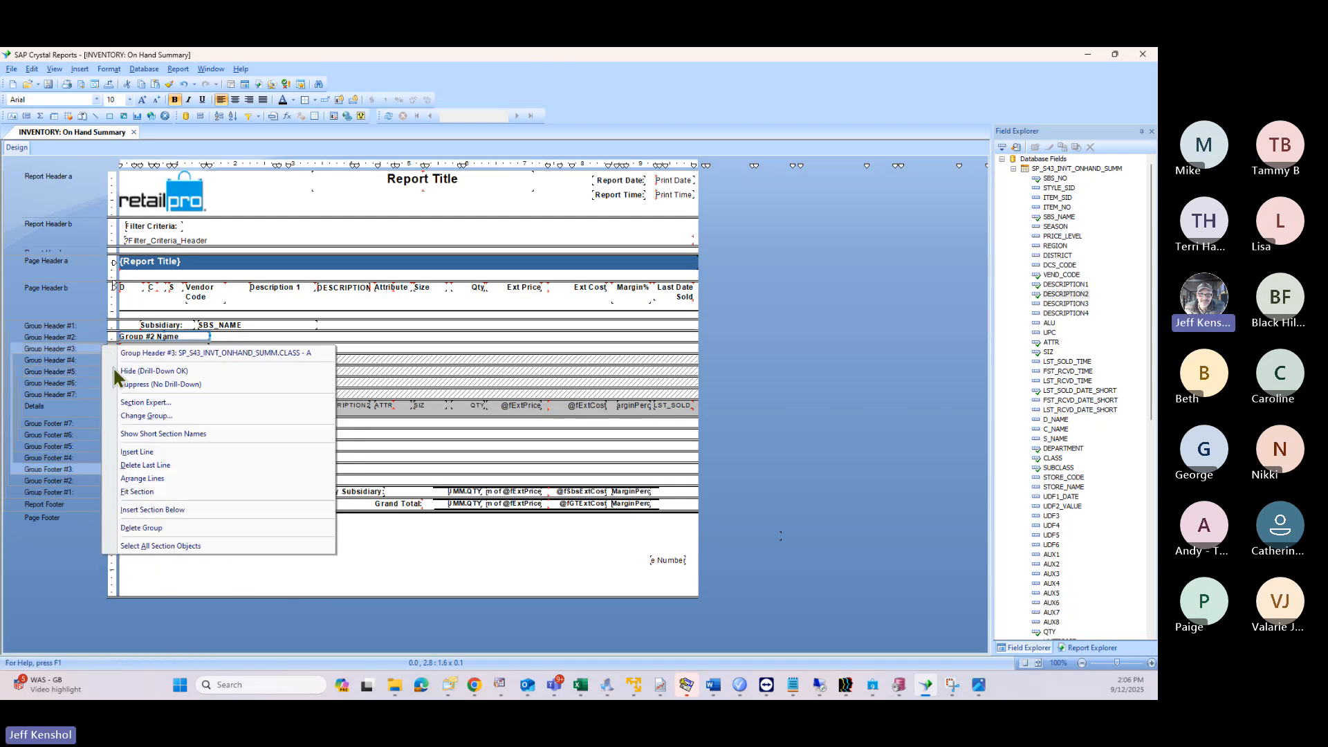
{"action": "left_click", "coordinate": [123, 385]}
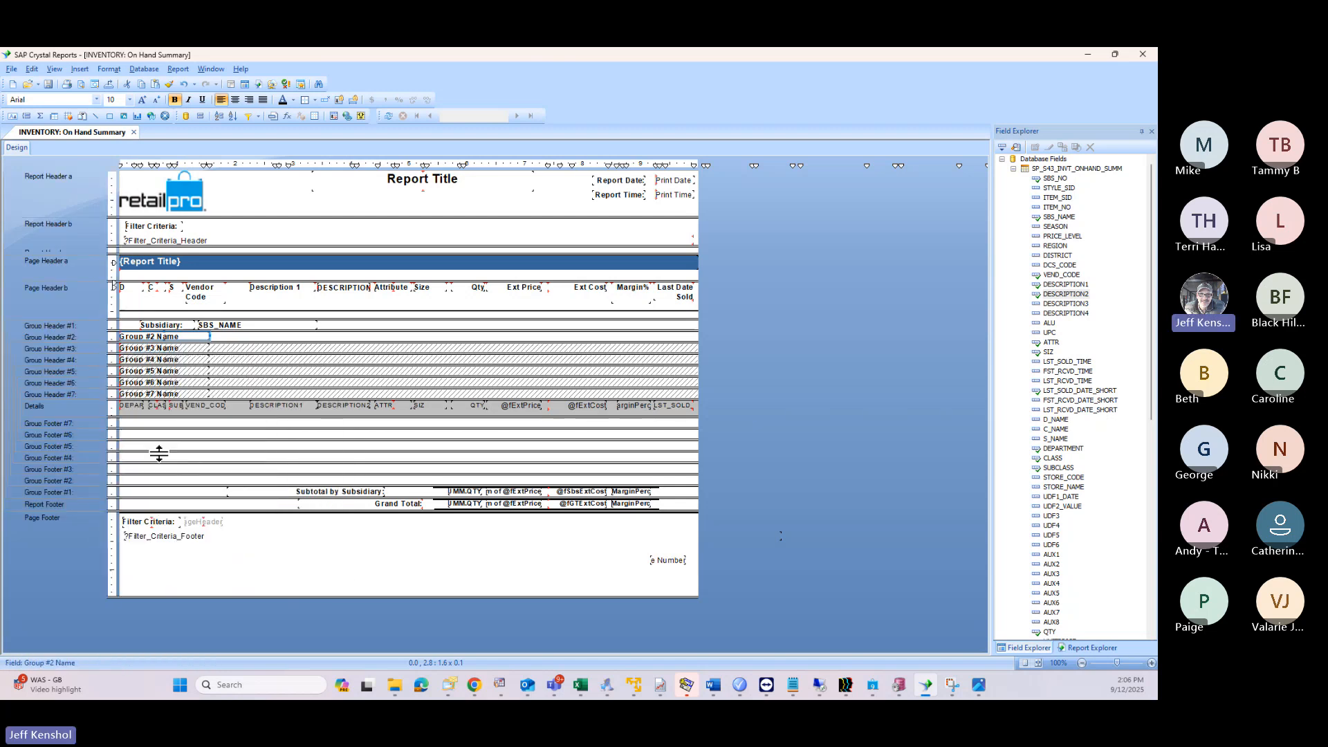
Step: Suppress the group footer sections #7, #6, #5, #4 and #3 without drill-down
{"action": "right_click", "coordinate": [100, 425]}
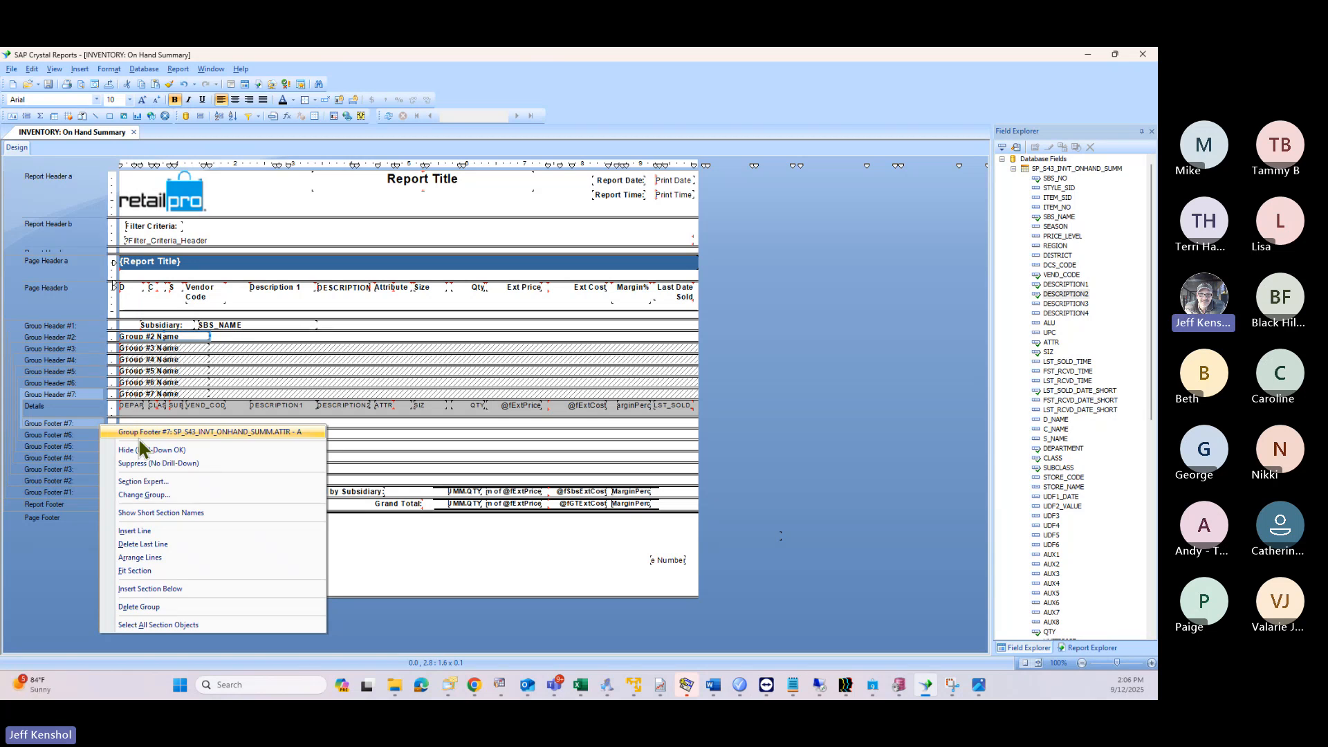
{"action": "left_click", "coordinate": [159, 409]}
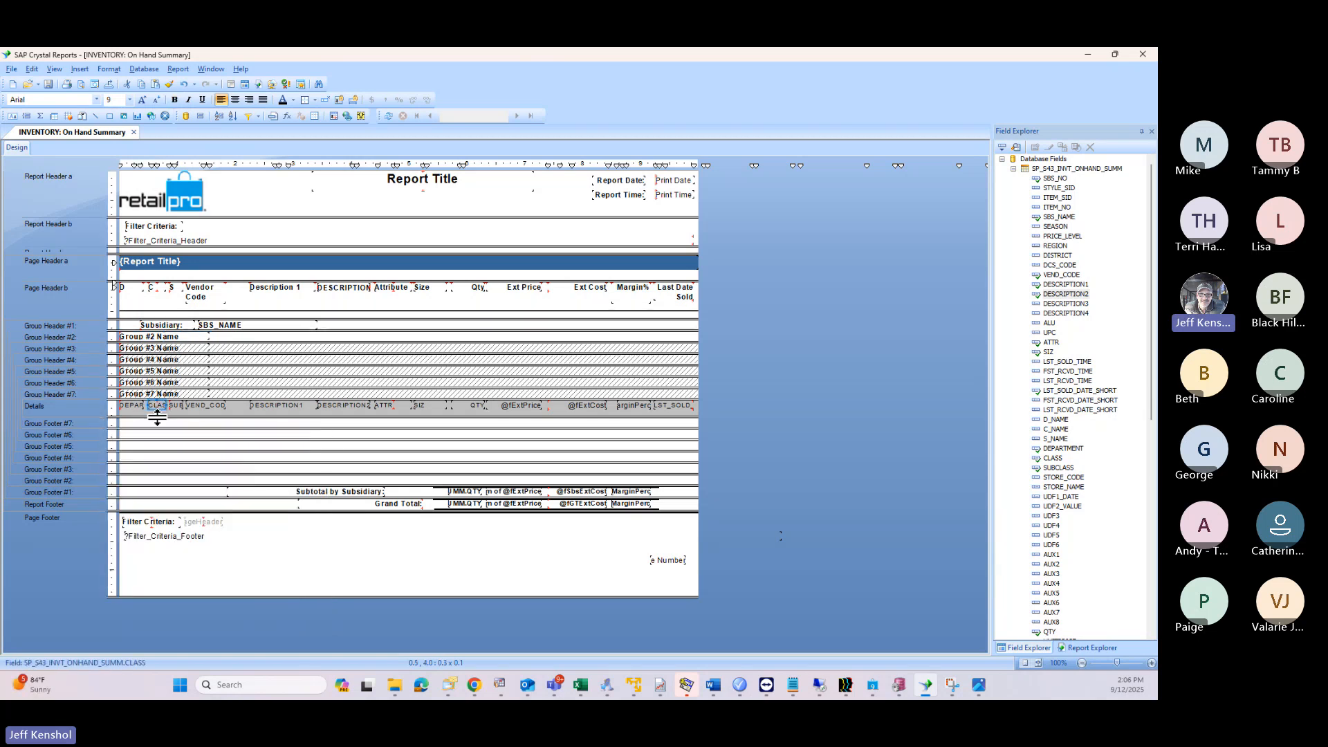
{"action": "right_click", "coordinate": [88, 423]}
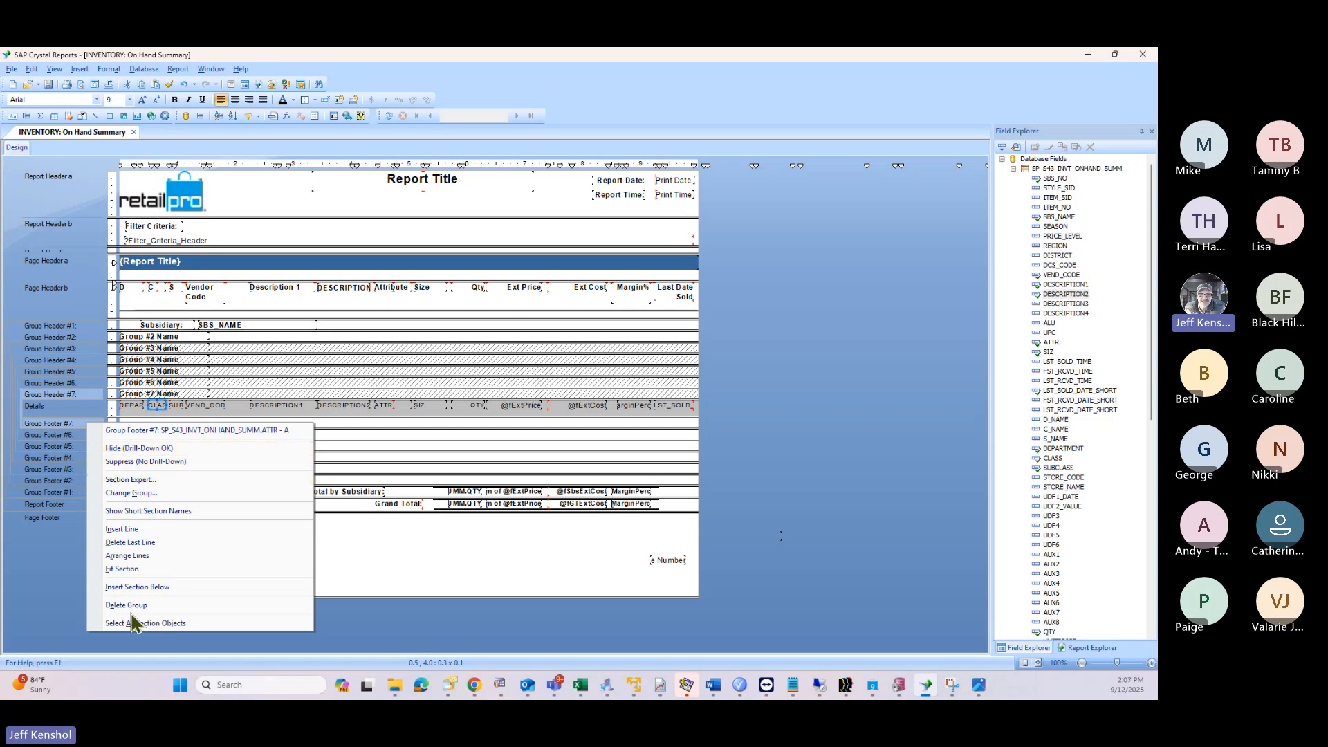
{"action": "left_click", "coordinate": [135, 464]}
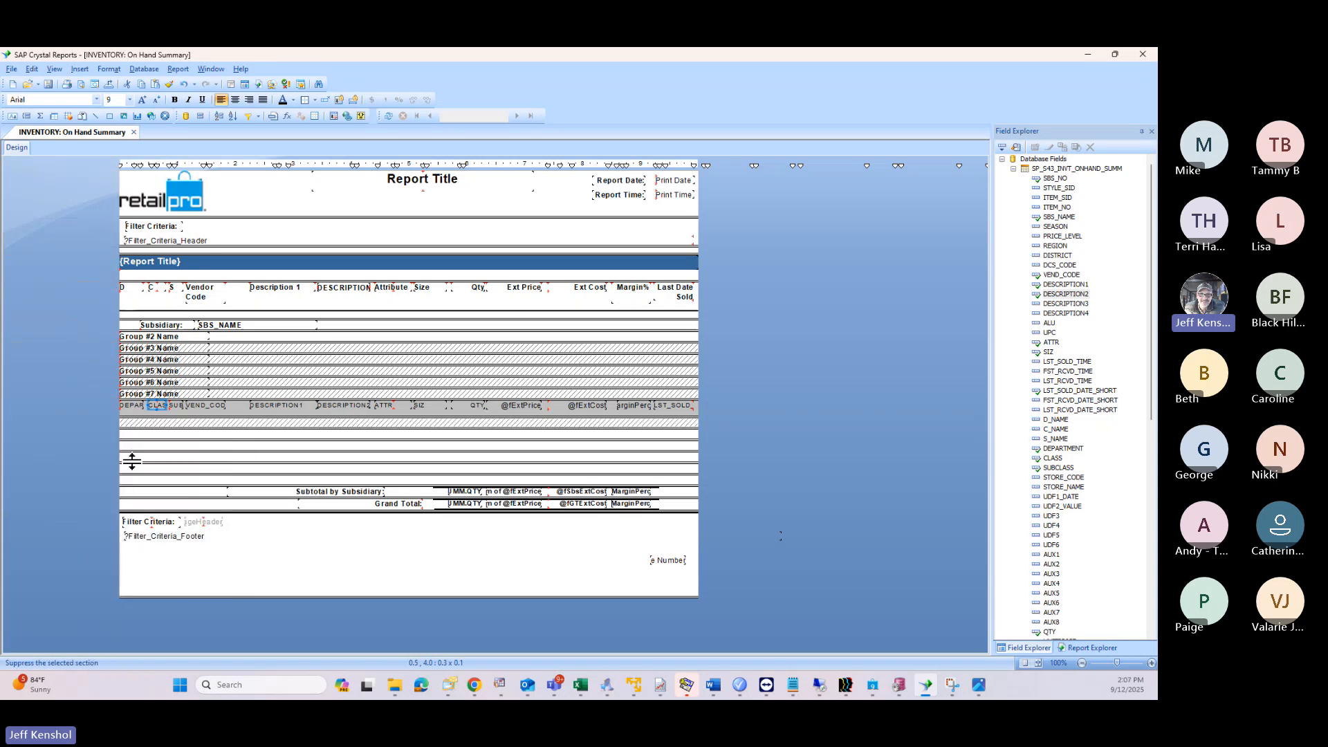
{"action": "right_click", "coordinate": [79, 435]}
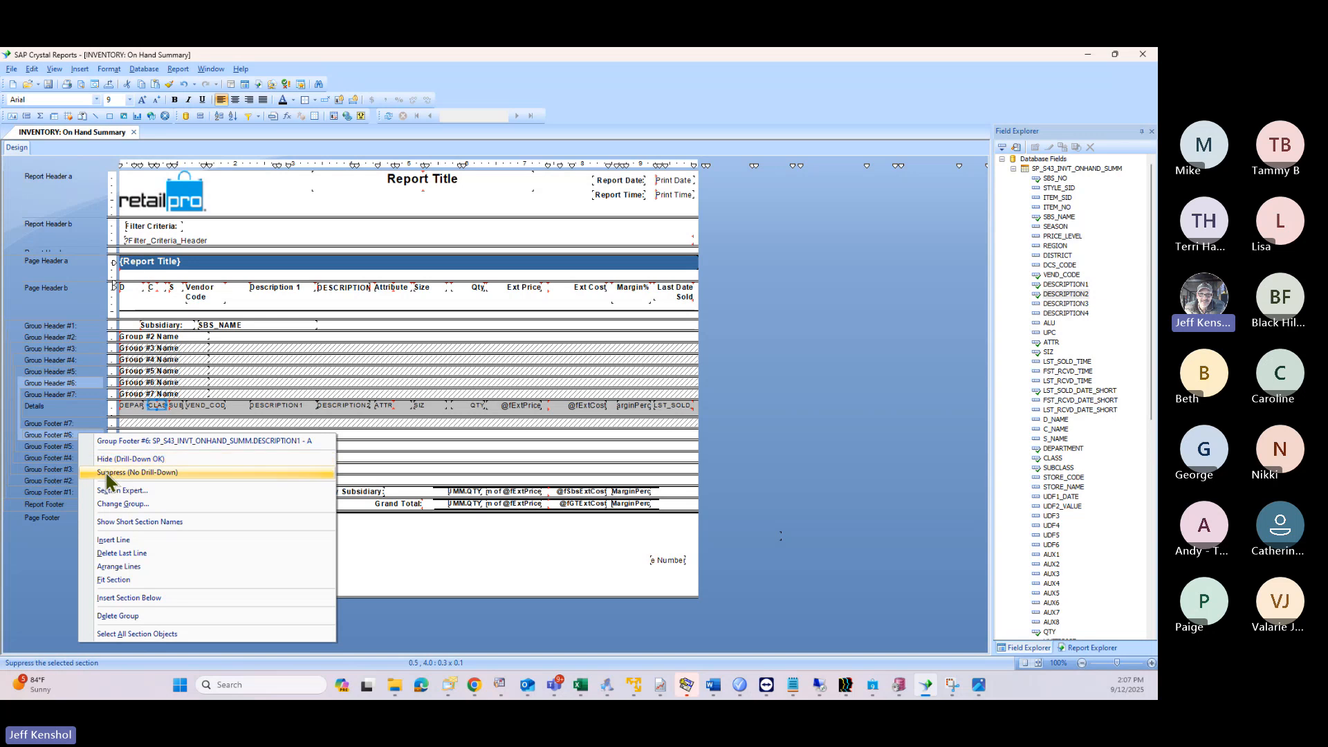
{"action": "left_click", "coordinate": [110, 473]}
{"action": "right_click", "coordinate": [102, 446]}
{"action": "left_click", "coordinate": [117, 484]}
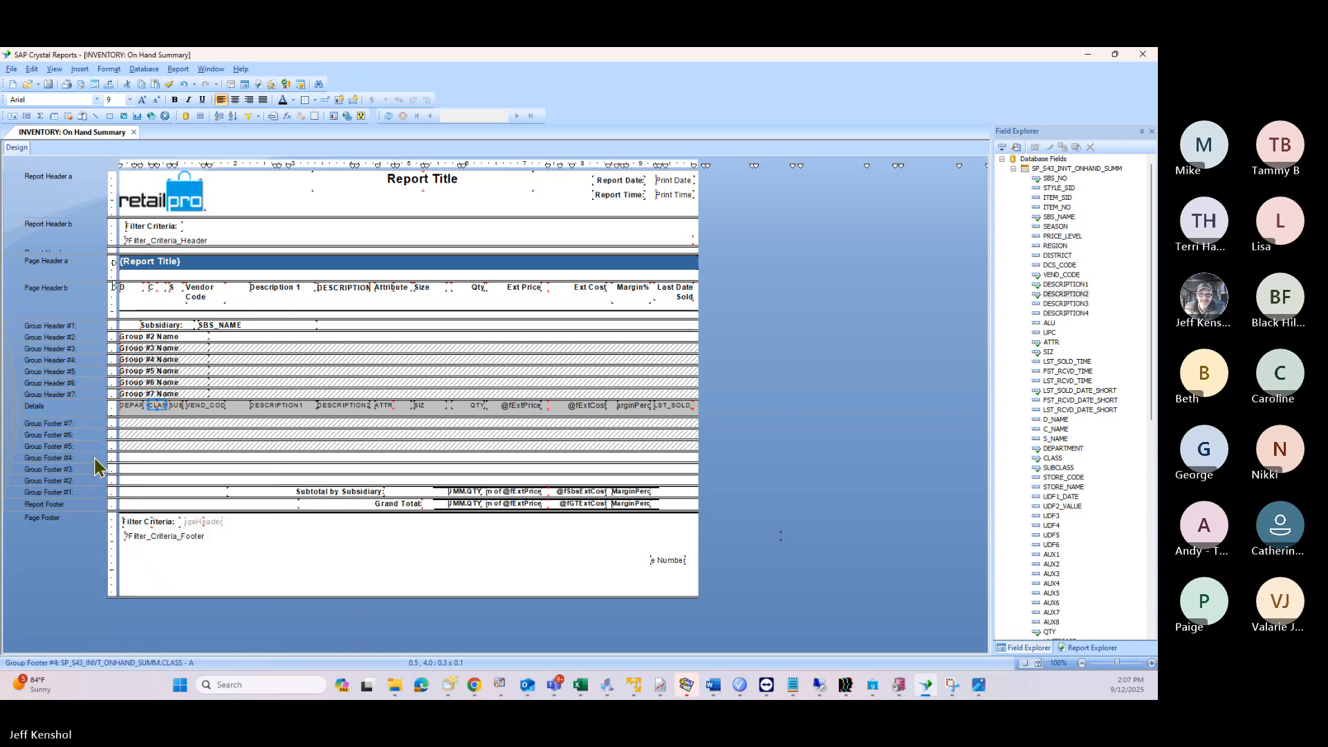
{"action": "right_click", "coordinate": [102, 458]}
{"action": "left_click", "coordinate": [111, 490]}
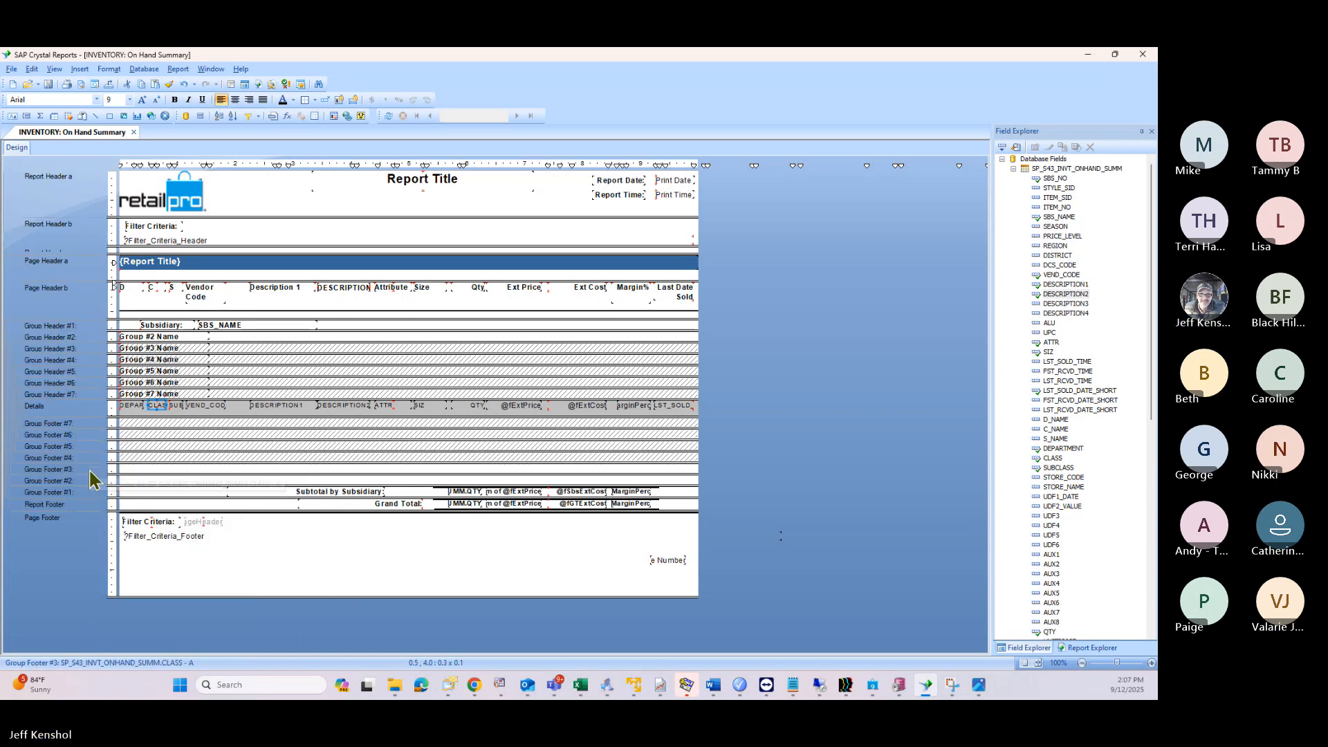
{"action": "right_click", "coordinate": [93, 470]}
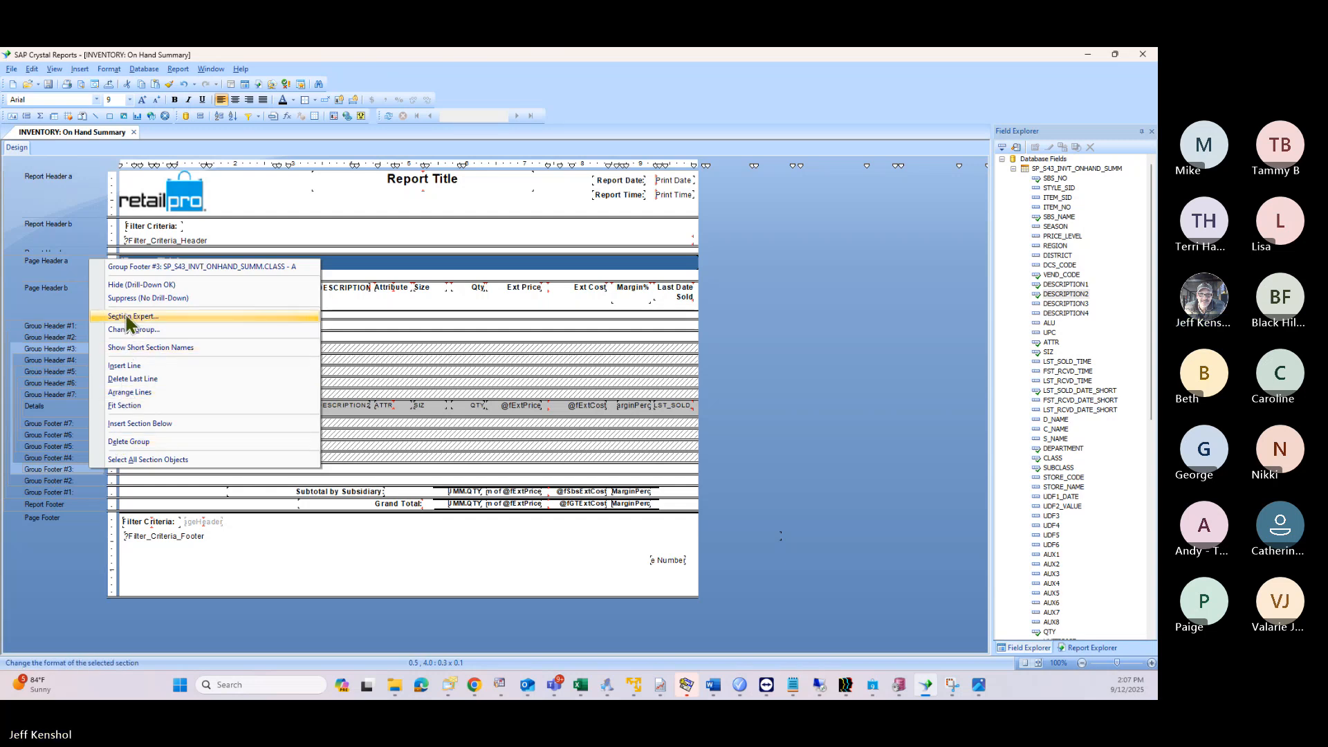
{"action": "left_click", "coordinate": [139, 298]}
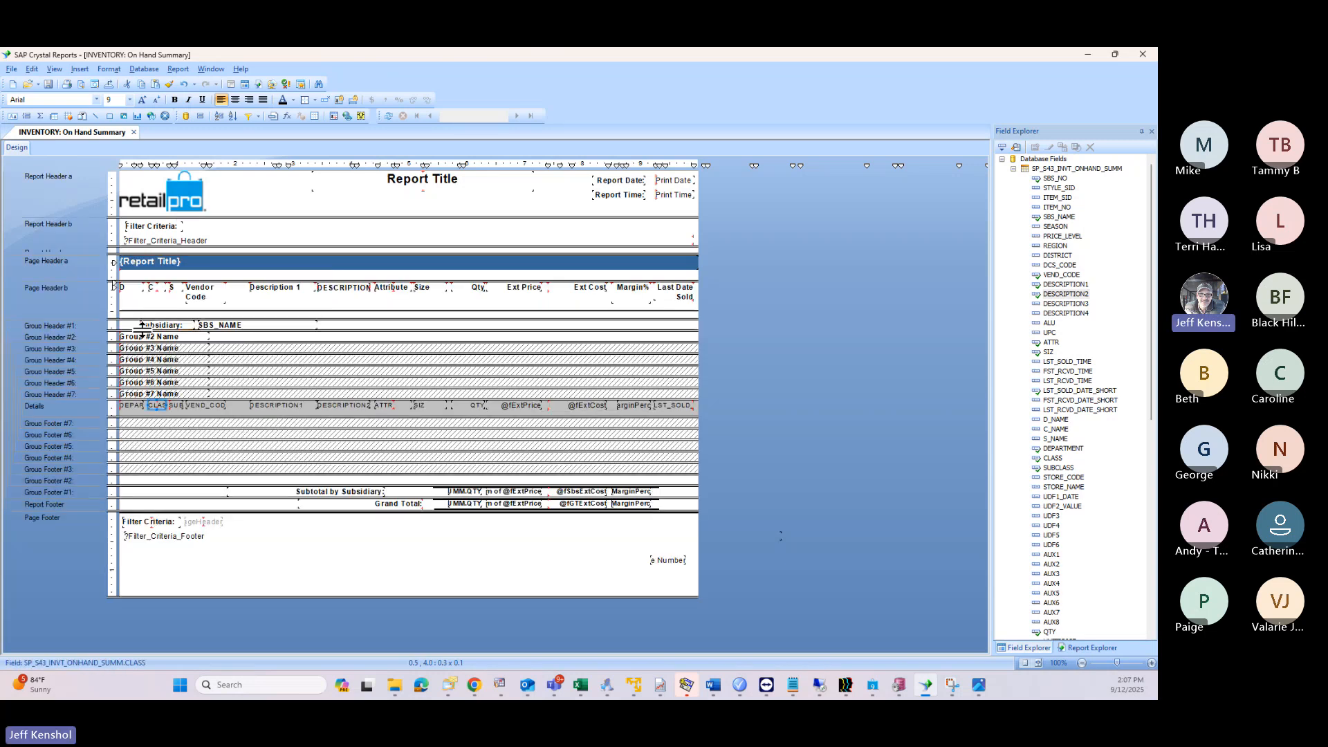
Step: Suppress the subsidiary group's footer and header sections (Group #1, SBS_NO) without drill-down
{"action": "left_click", "coordinate": [366, 493]}
{"action": "right_click", "coordinate": [82, 492]}
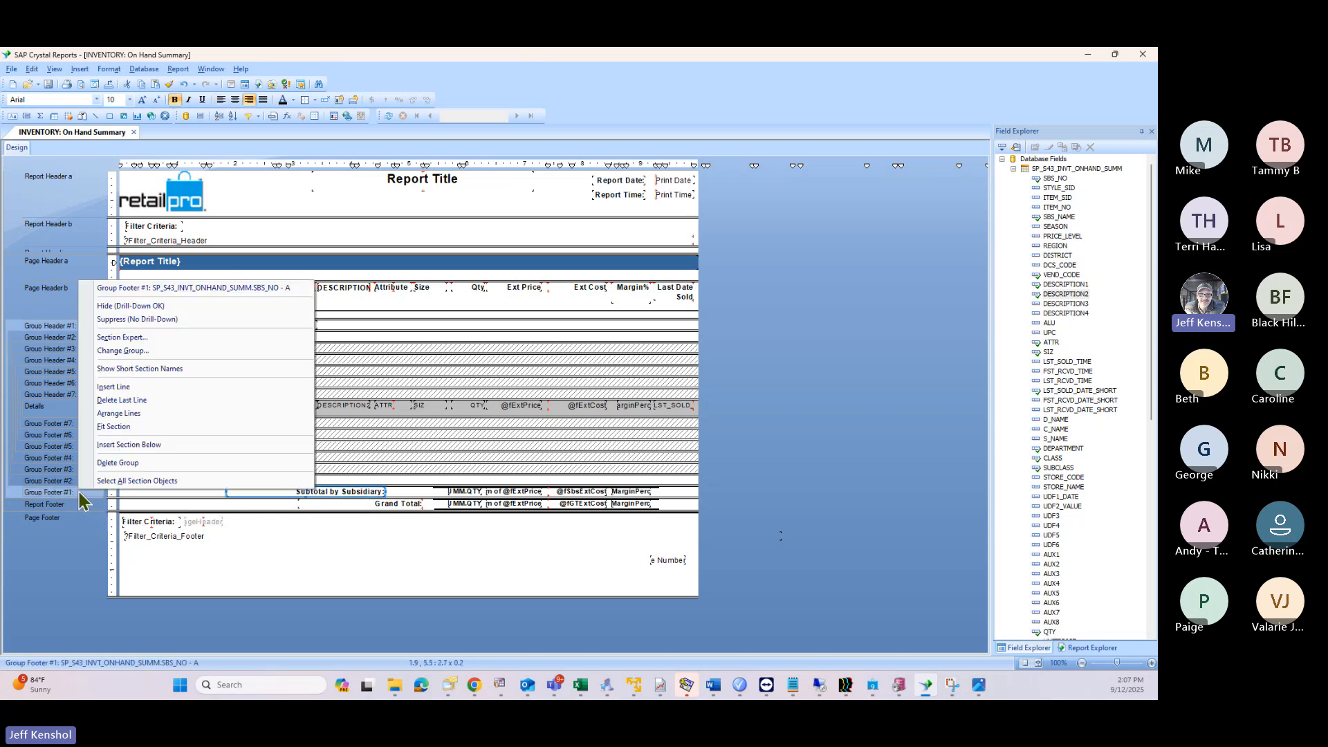
{"action": "left_click", "coordinate": [119, 319]}
{"action": "right_click", "coordinate": [102, 326]}
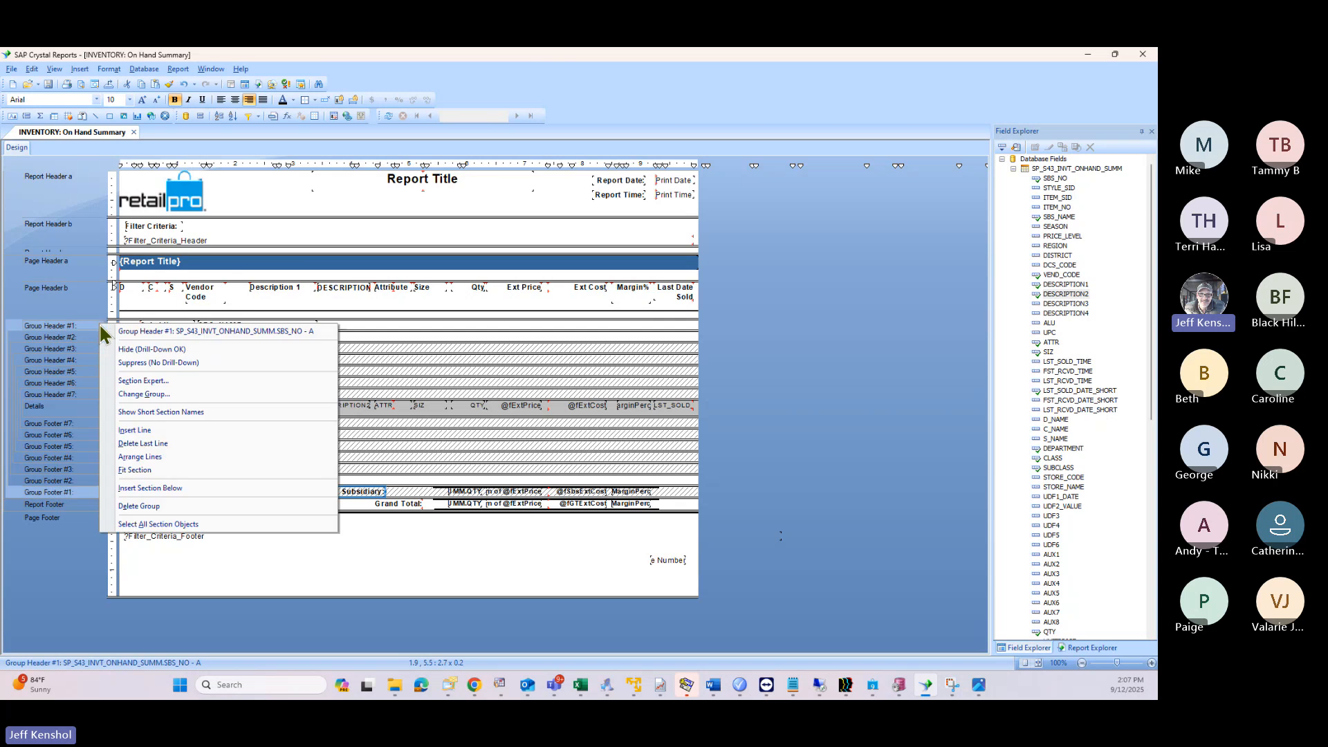
{"action": "left_click", "coordinate": [146, 364]}
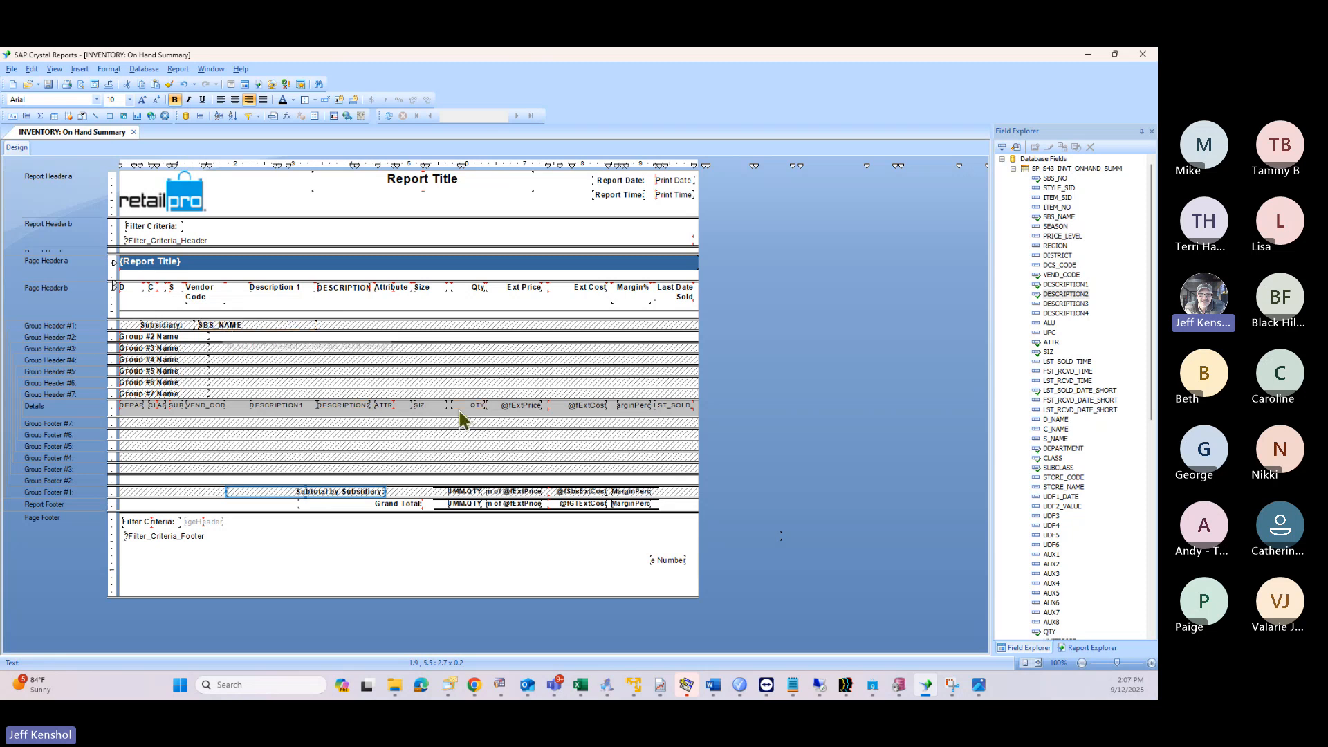
Step: Insert a Sum summary of the QTY detail field at the DEPARTMENT group level (Group #2)
{"action": "left_click", "coordinate": [477, 406]}
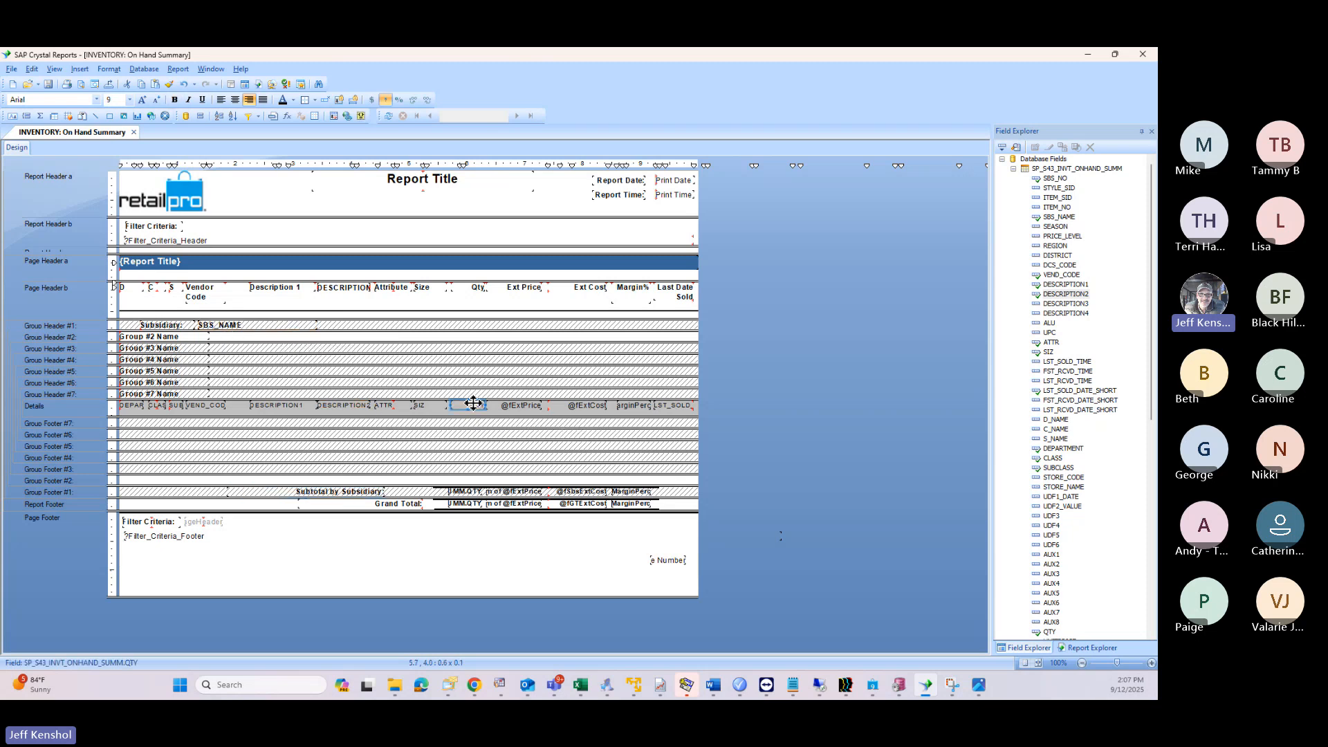
{"action": "right_click", "coordinate": [474, 403]}
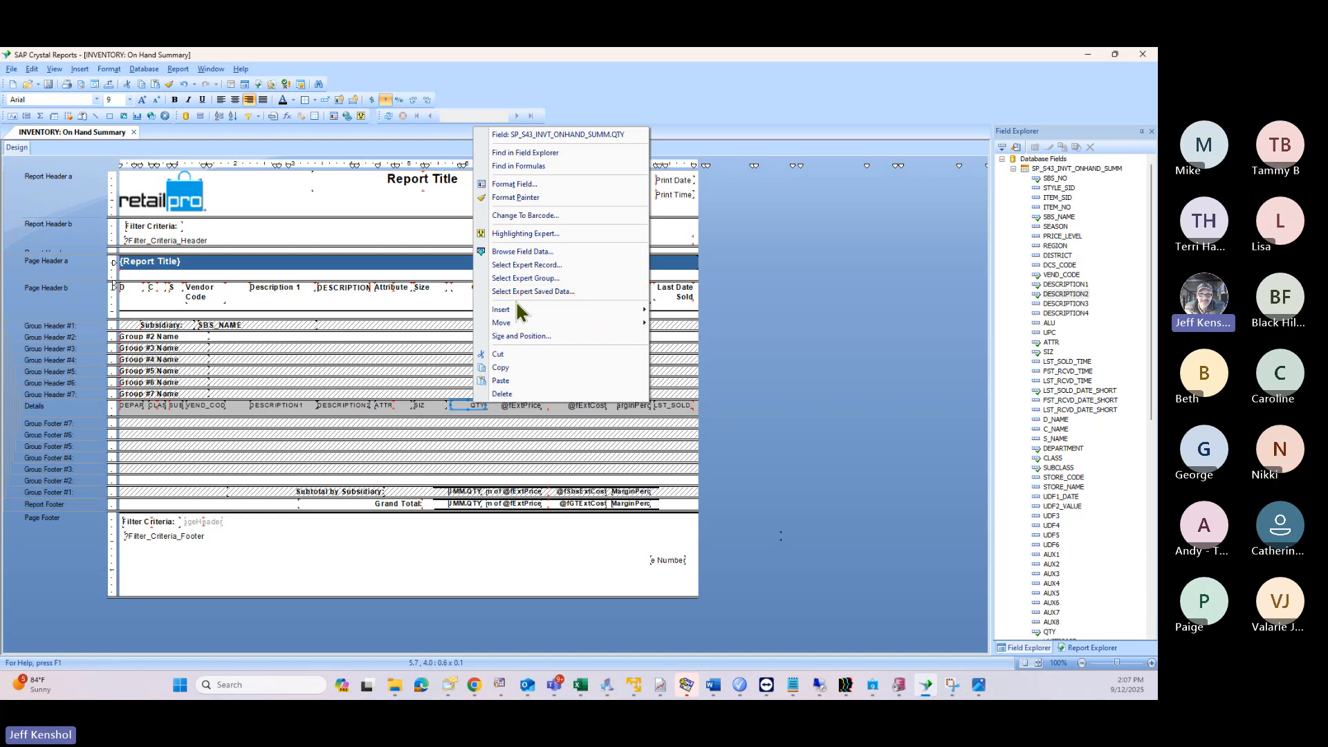
{"action": "mouse_move", "coordinate": [509, 311]}
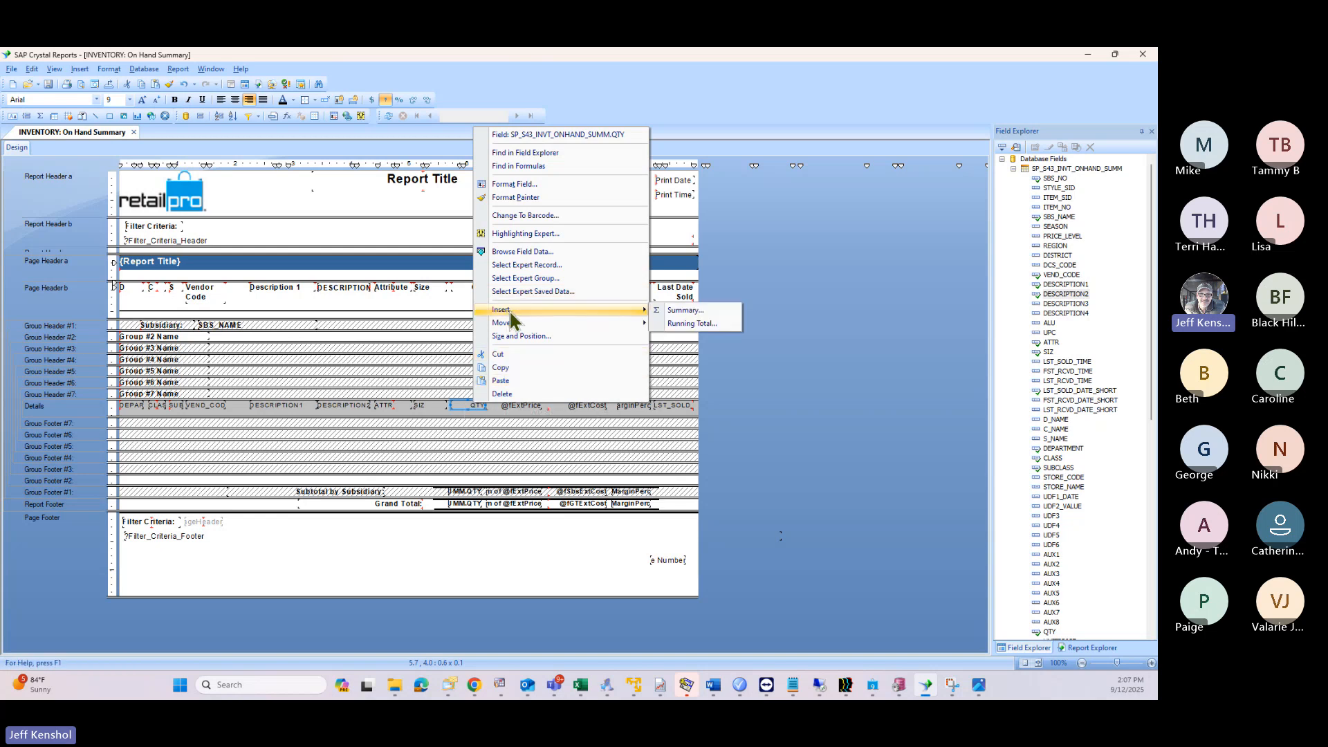
{"action": "left_click", "coordinate": [681, 311]}
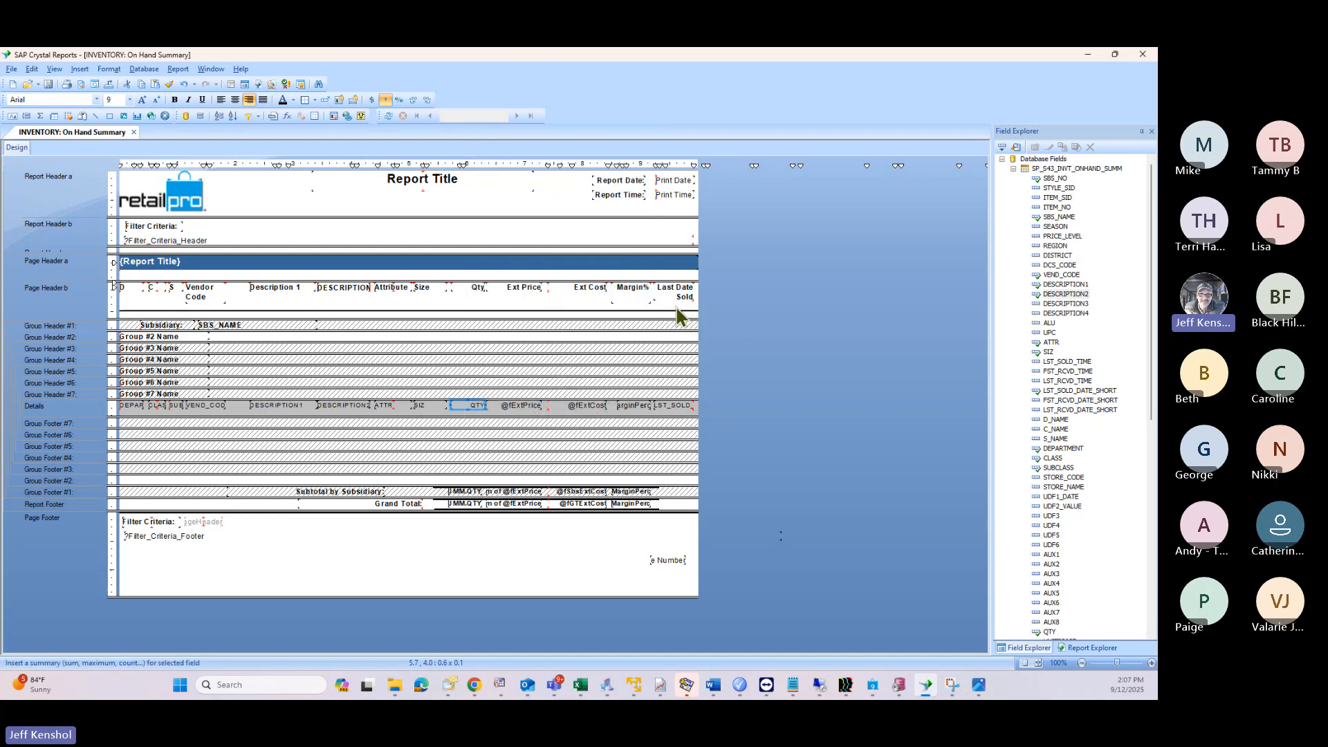
{"action": "left_click", "coordinate": [540, 351]}
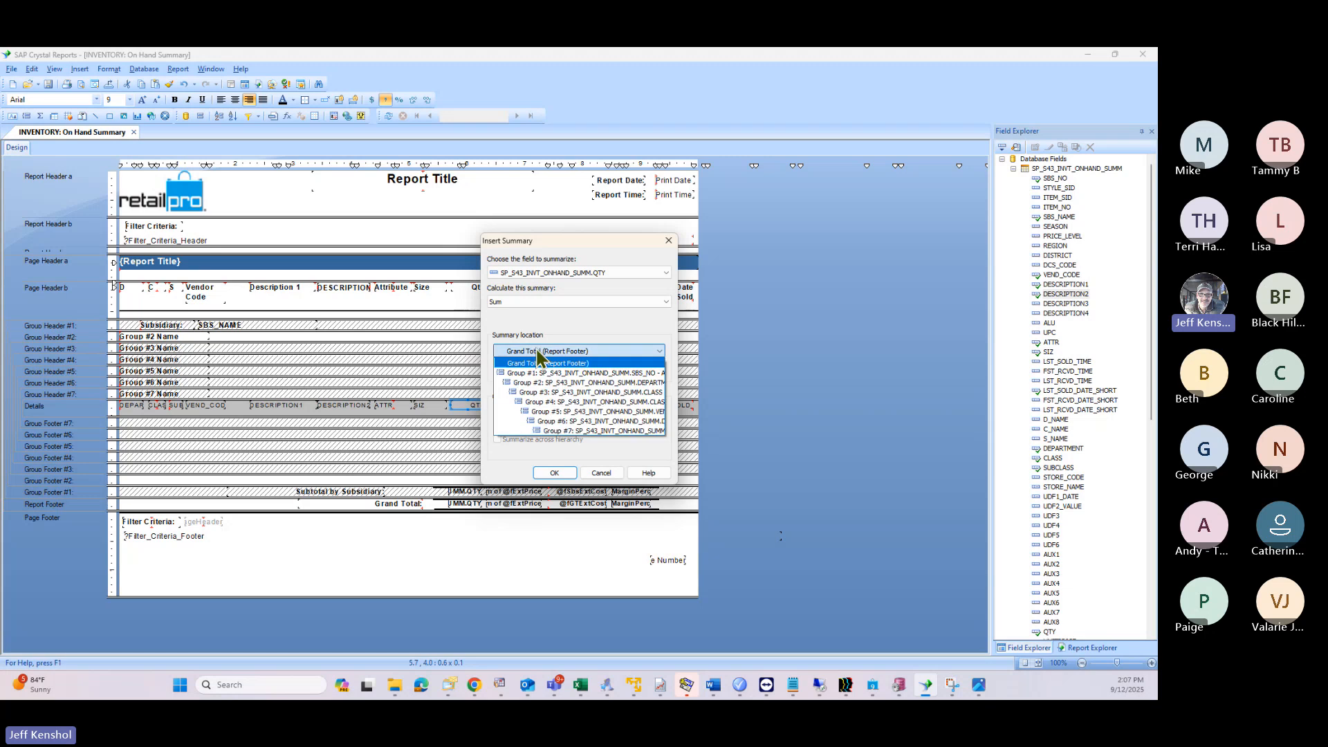
{"action": "left_click", "coordinate": [538, 382]}
{"action": "left_click", "coordinate": [554, 472]}
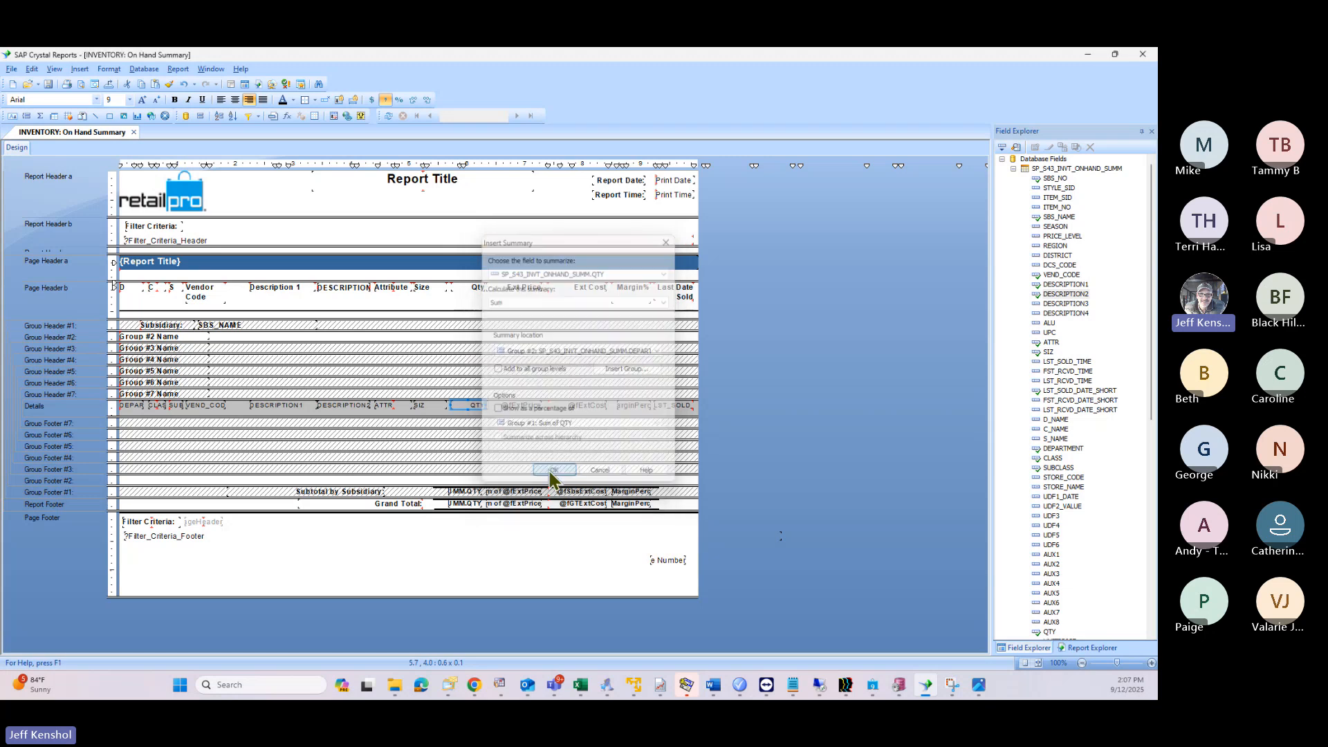
{"action": "left_click", "coordinate": [526, 406]}
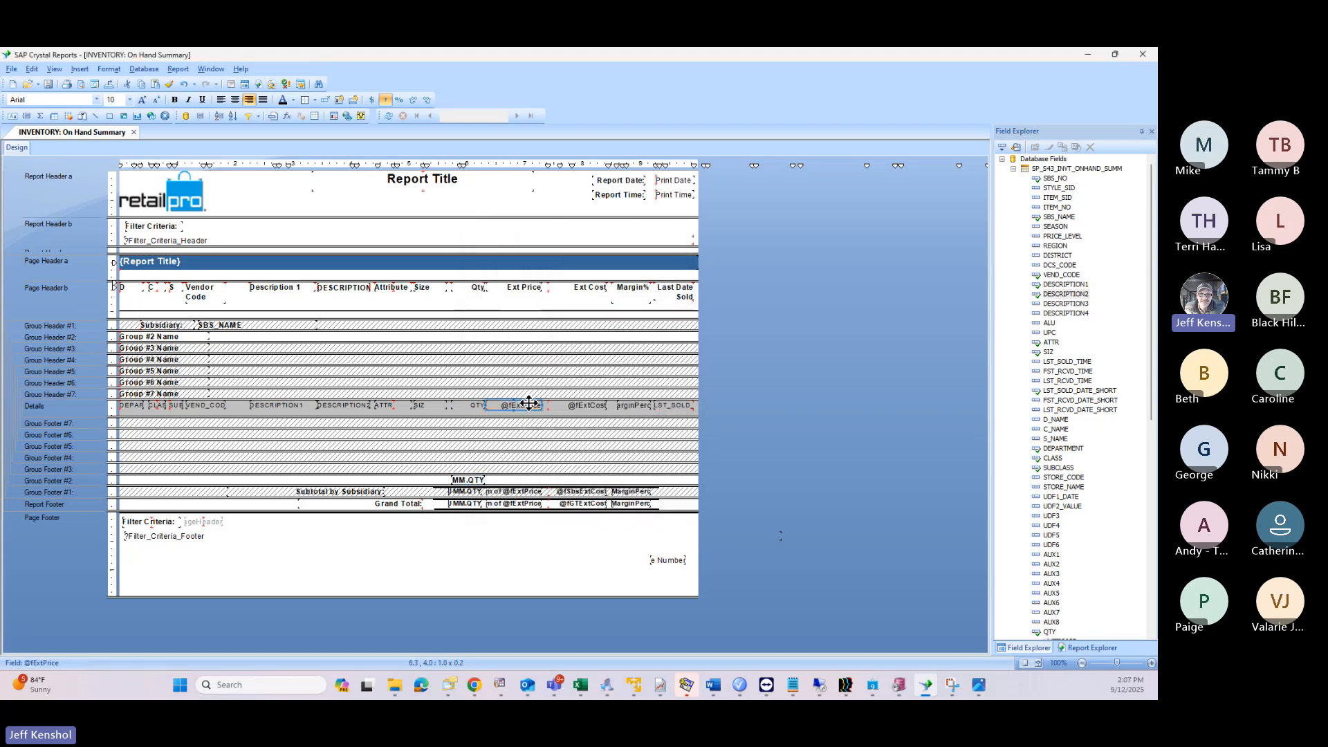
{"action": "right_click", "coordinate": [542, 407]}
{"action": "mouse_move", "coordinate": [571, 313]}
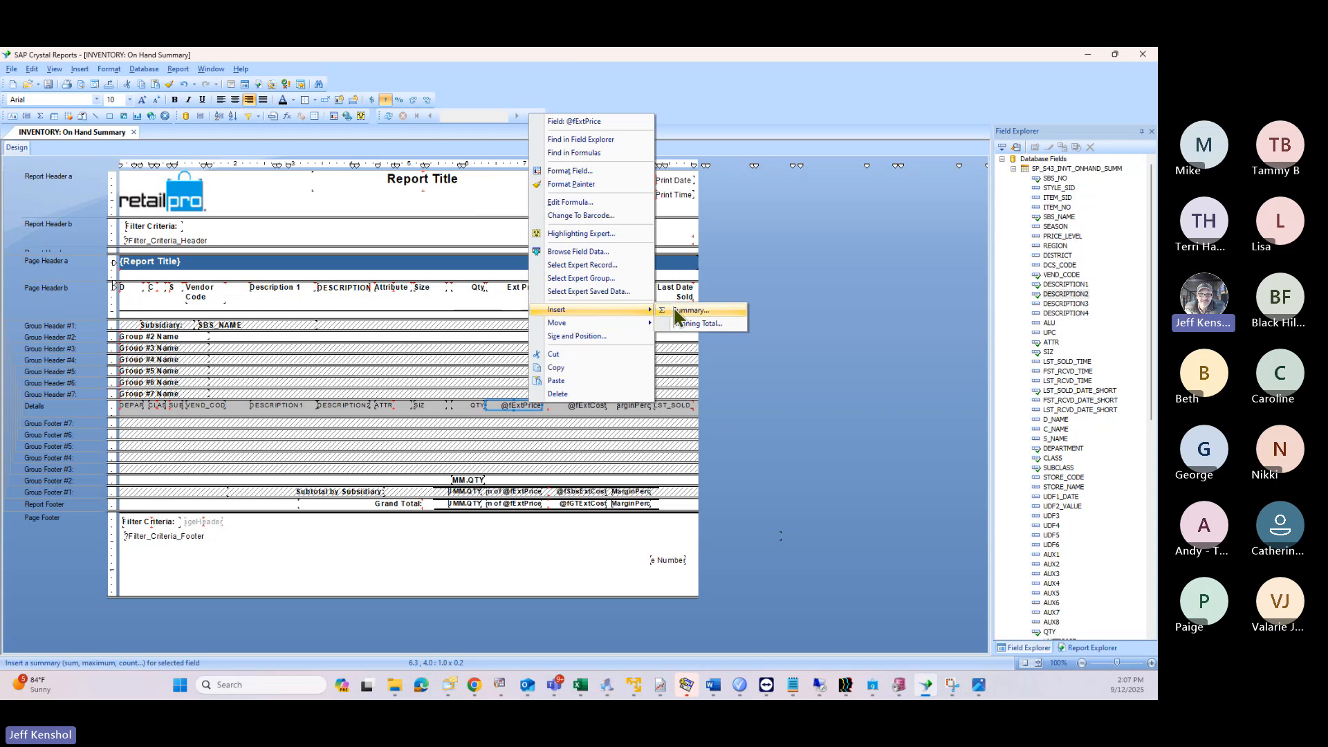
{"action": "left_click", "coordinate": [678, 311]}
{"action": "left_click", "coordinate": [523, 351]}
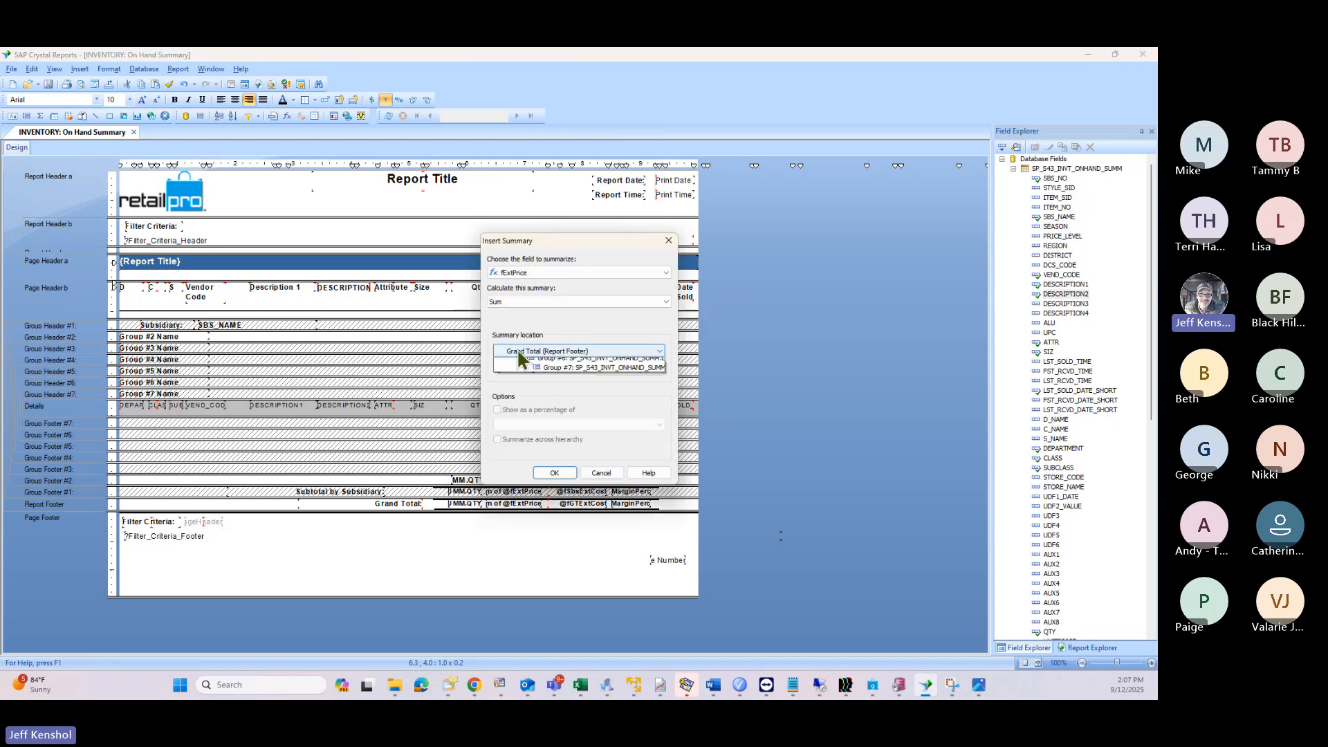
{"action": "left_click", "coordinate": [547, 383]}
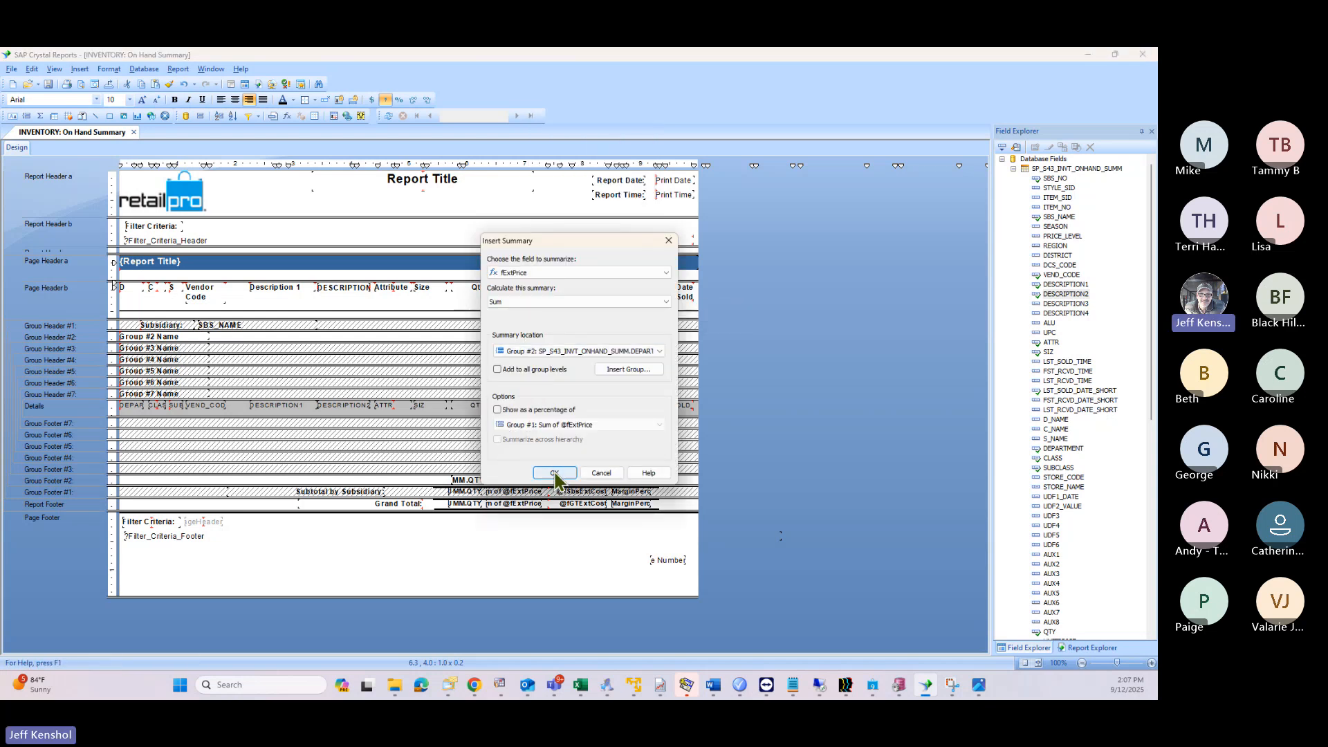
{"action": "left_click", "coordinate": [554, 473]}
{"action": "left_click", "coordinate": [593, 407]}
{"action": "right_click", "coordinate": [593, 407]}
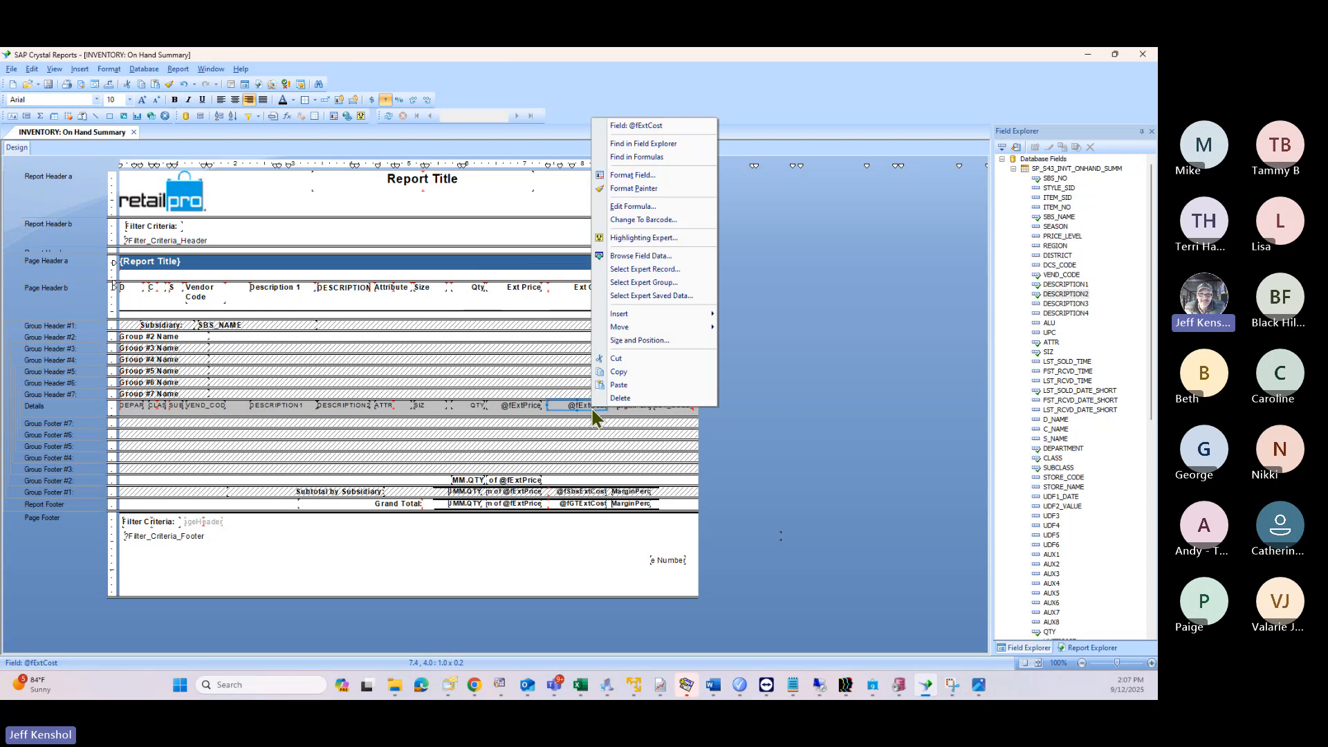
{"action": "mouse_move", "coordinate": [633, 312]}
{"action": "left_click", "coordinate": [743, 315]}
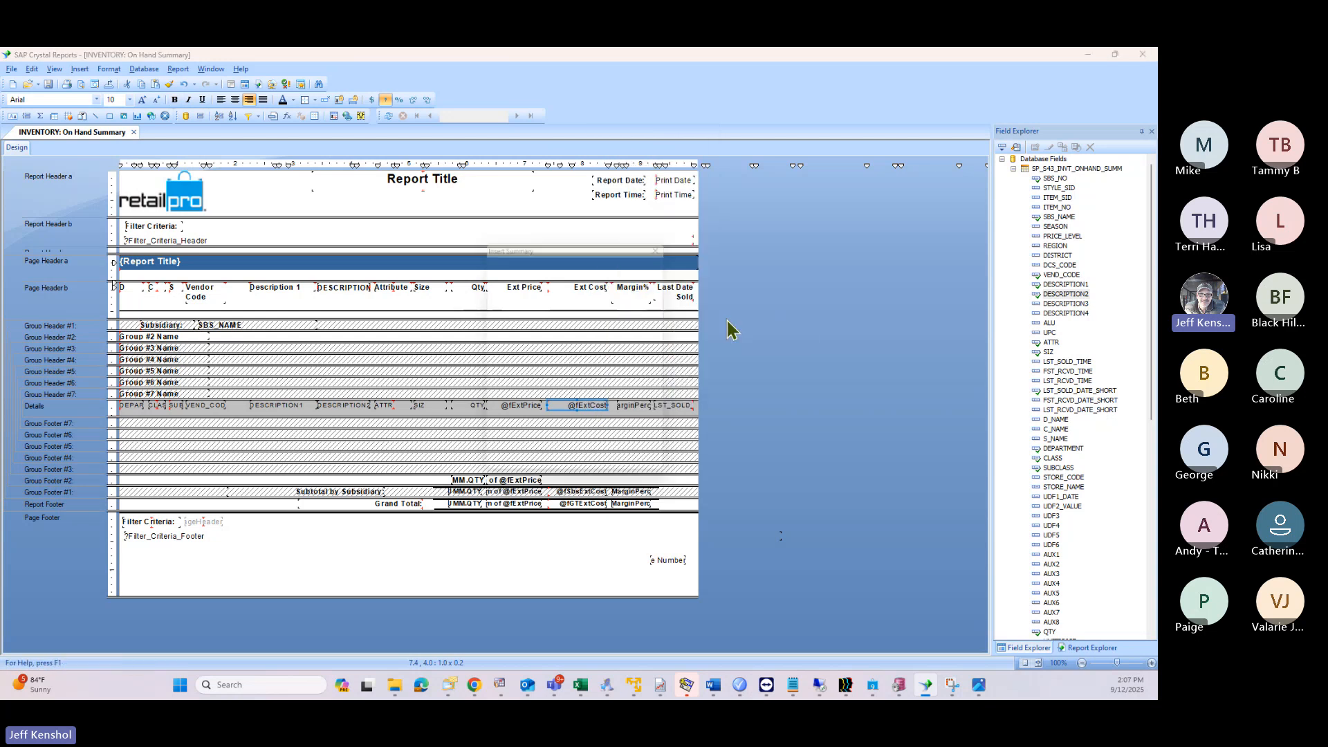
{"action": "left_click", "coordinate": [534, 351]}
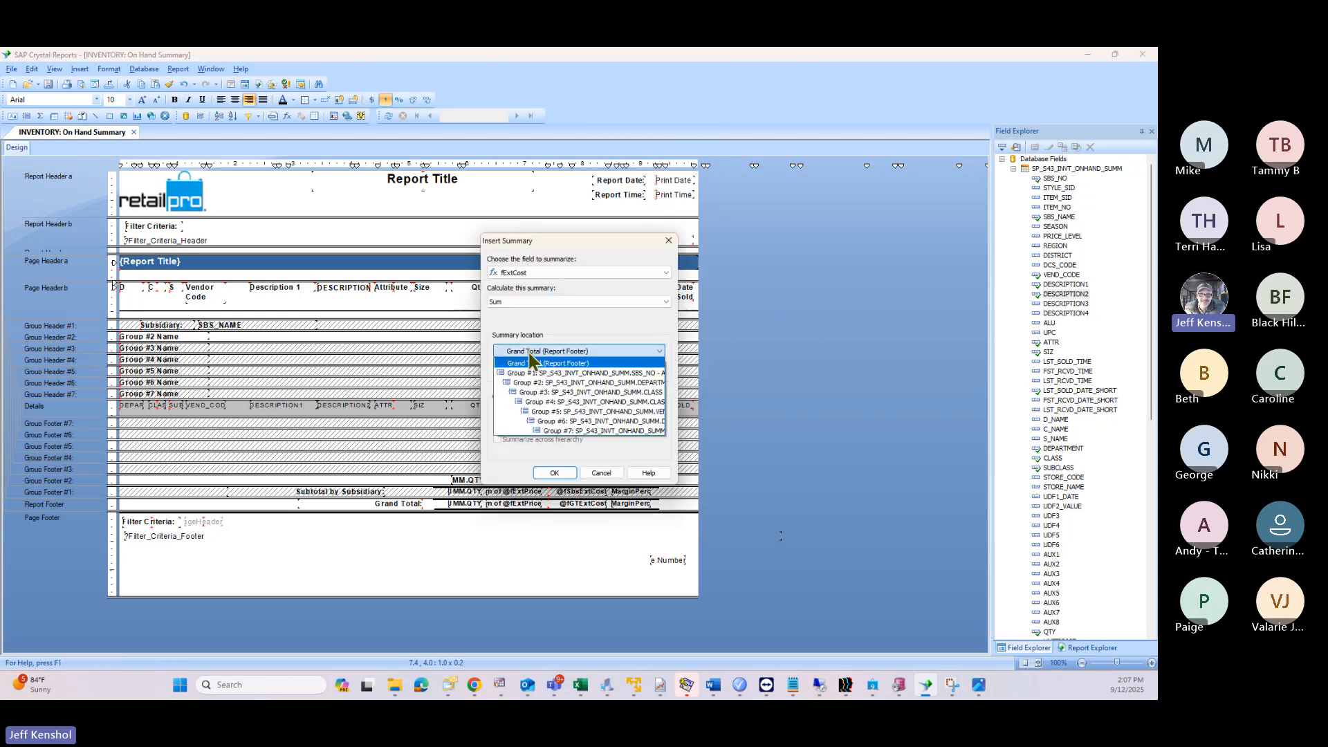
{"action": "left_click", "coordinate": [532, 383]}
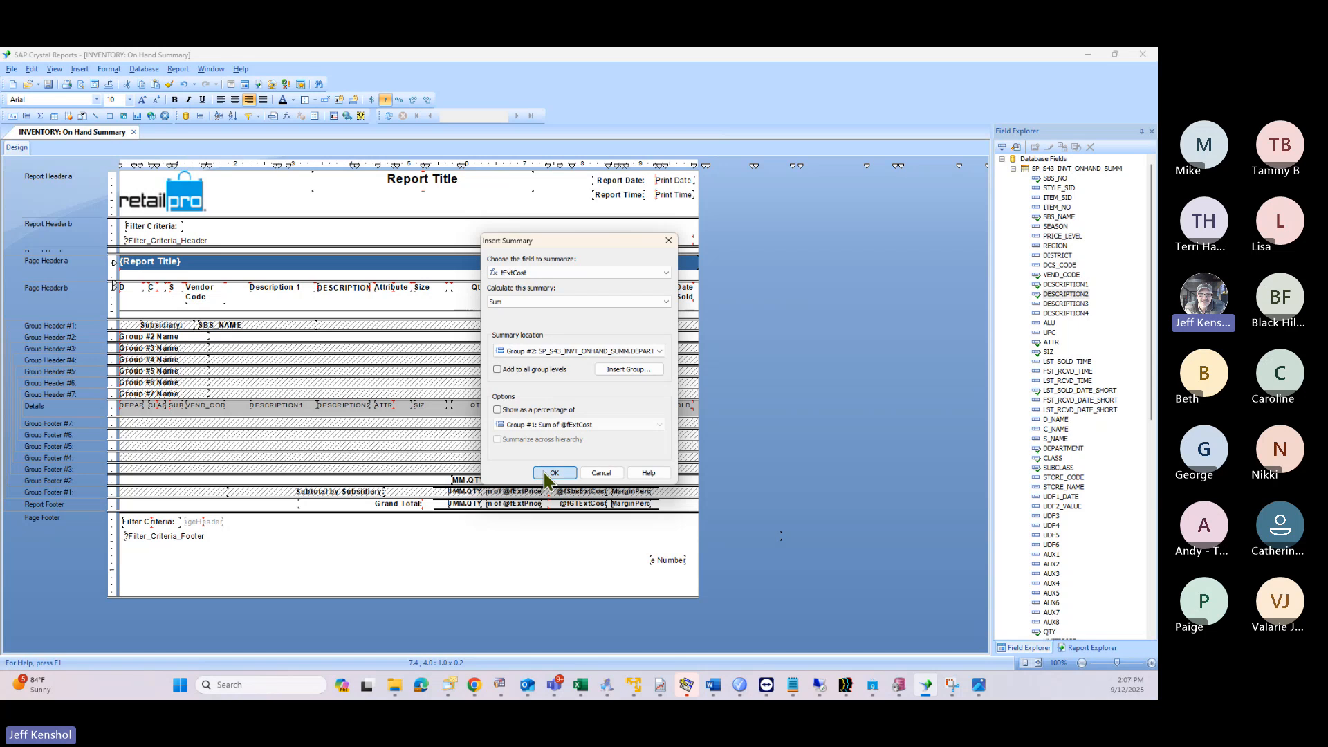
{"action": "left_click", "coordinate": [551, 473]}
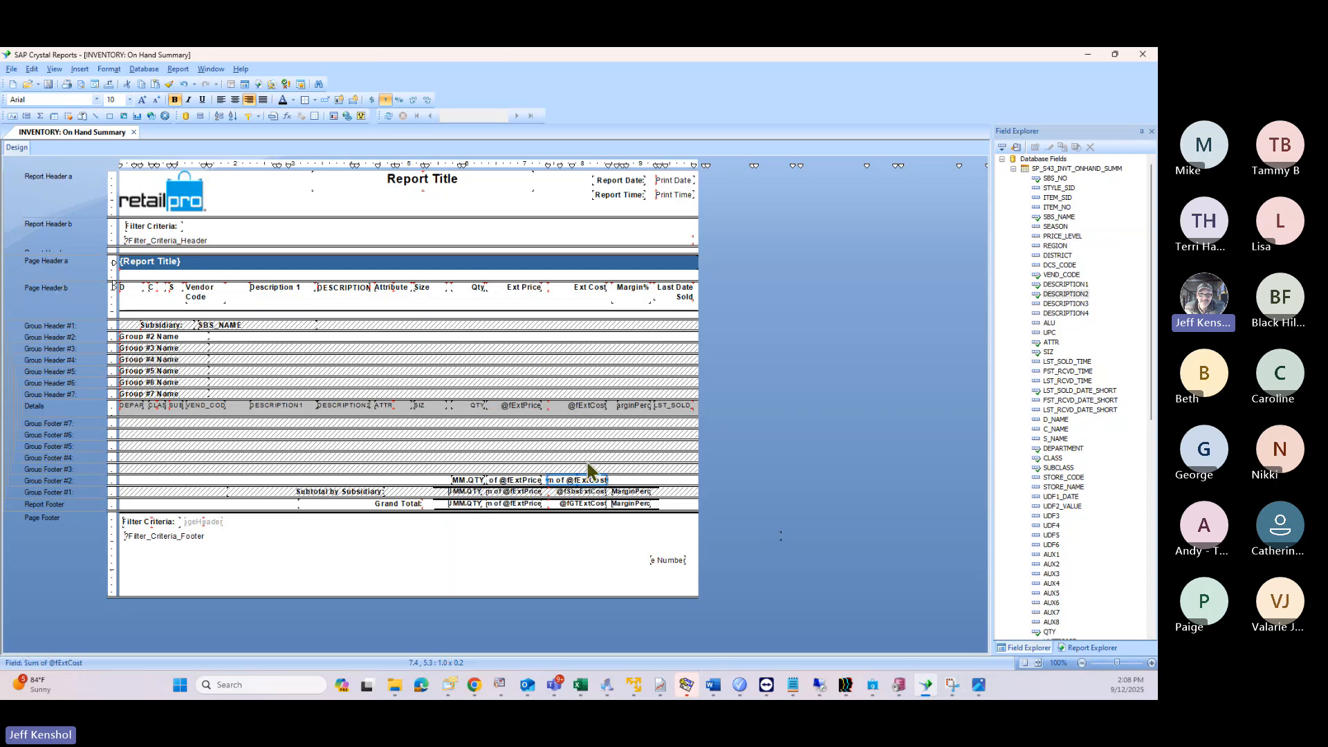
{"action": "left_click", "coordinate": [637, 482]}
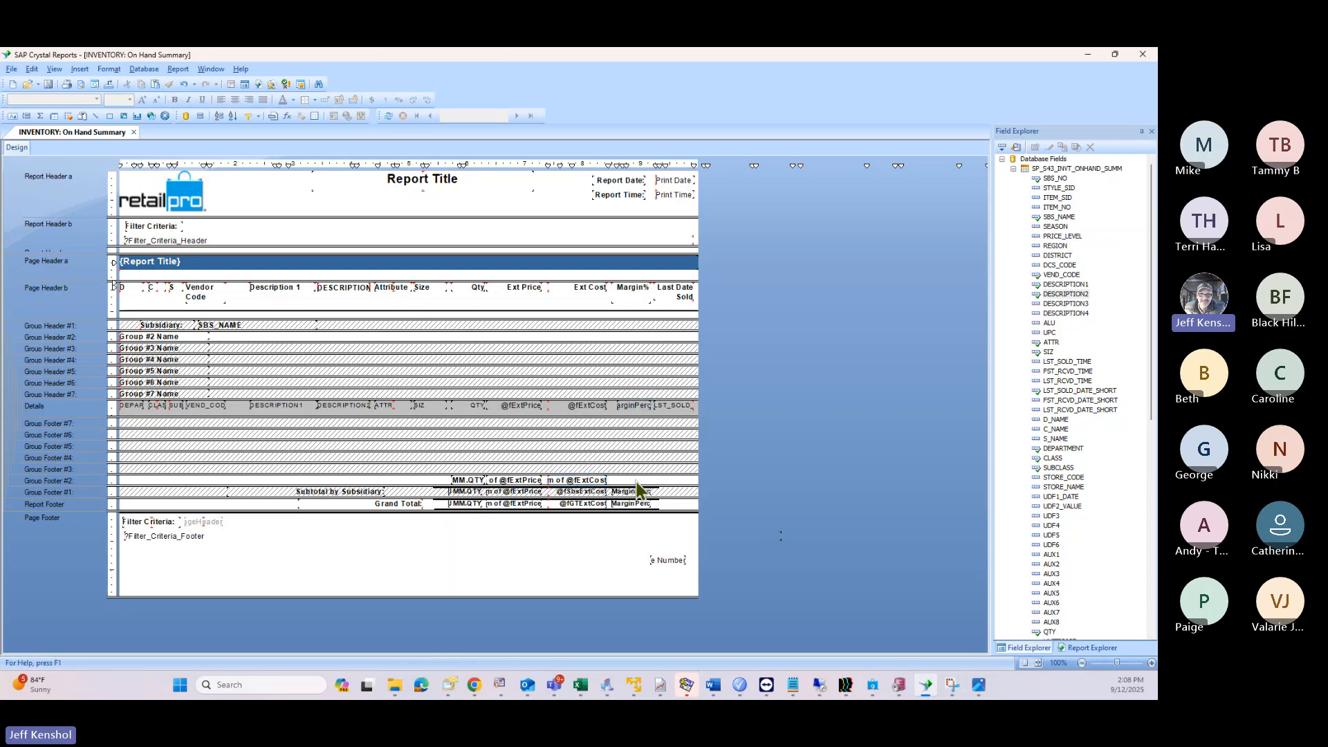
Step: Copy the DEPARTMENT field from the Details section and place the copy at the start of Group Footer #2
{"action": "right_click", "coordinate": [132, 406]}
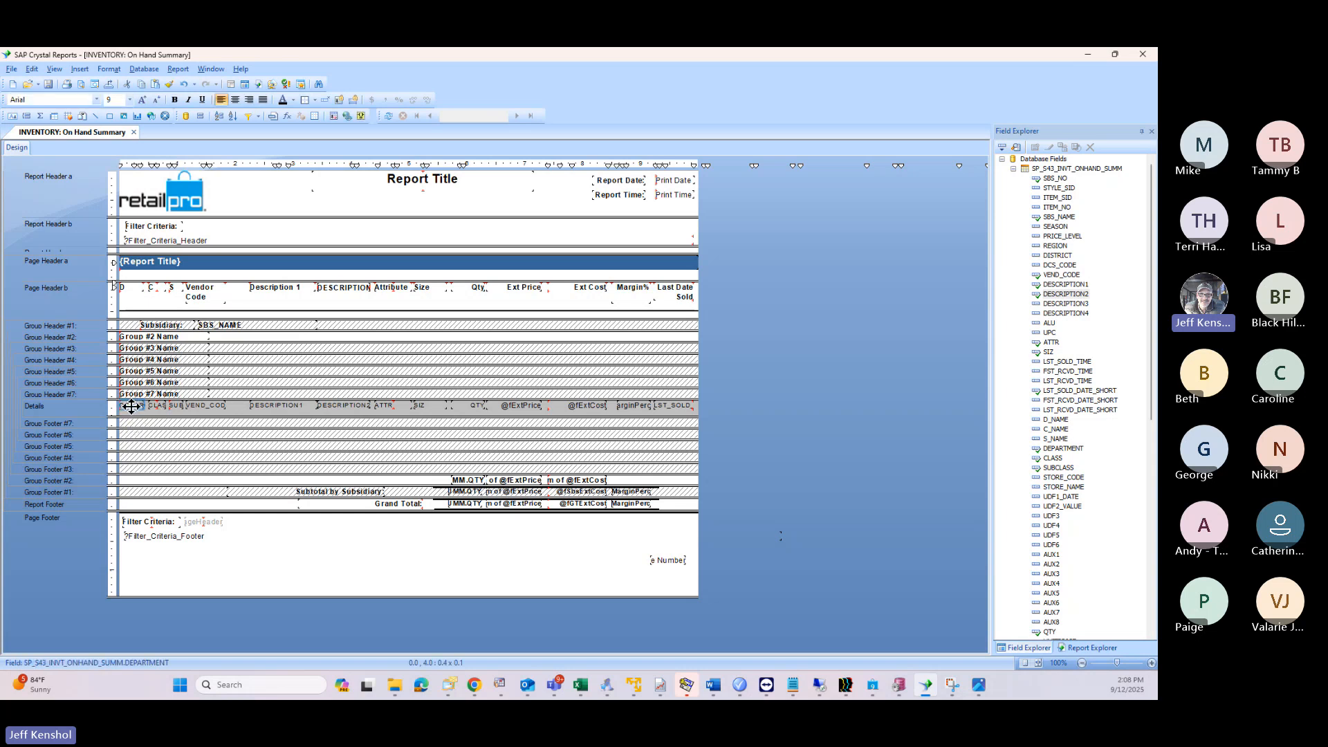
{"action": "left_click", "coordinate": [163, 371]}
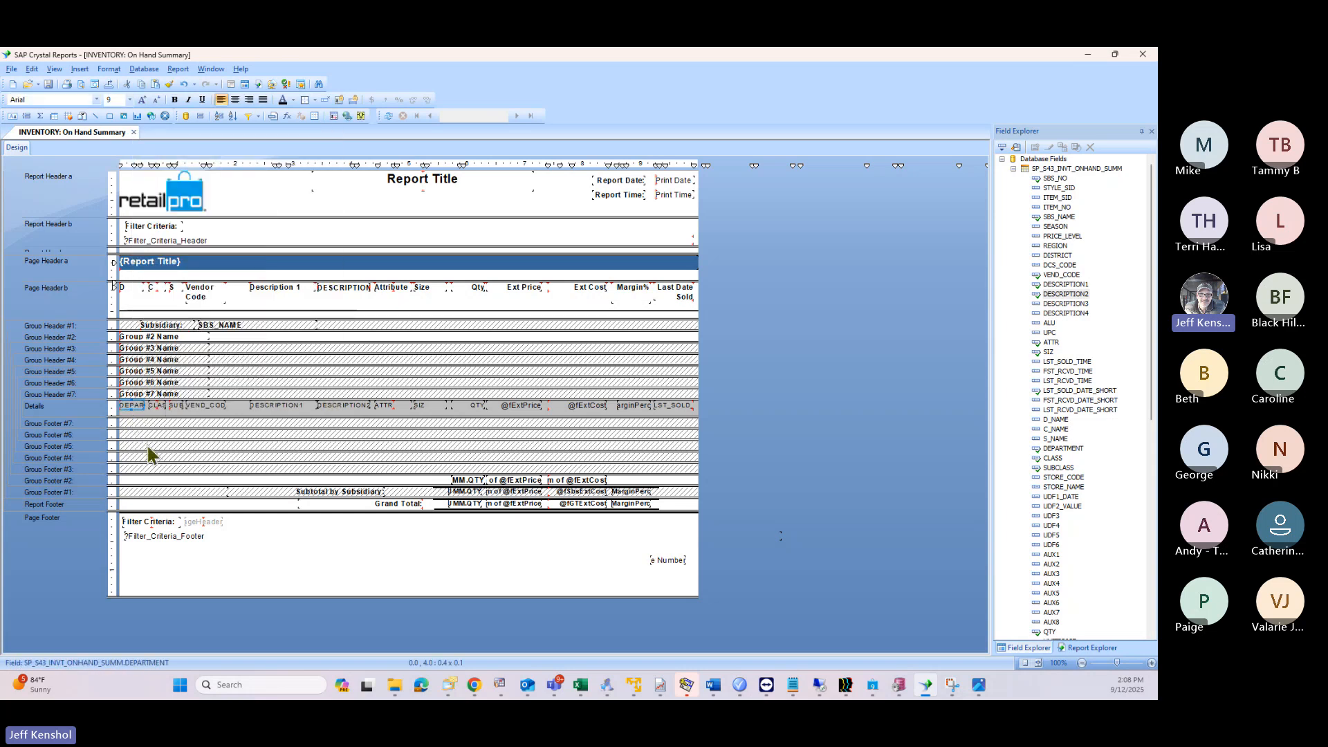
{"action": "left_click", "coordinate": [133, 482]}
{"action": "right_click", "coordinate": [134, 482]}
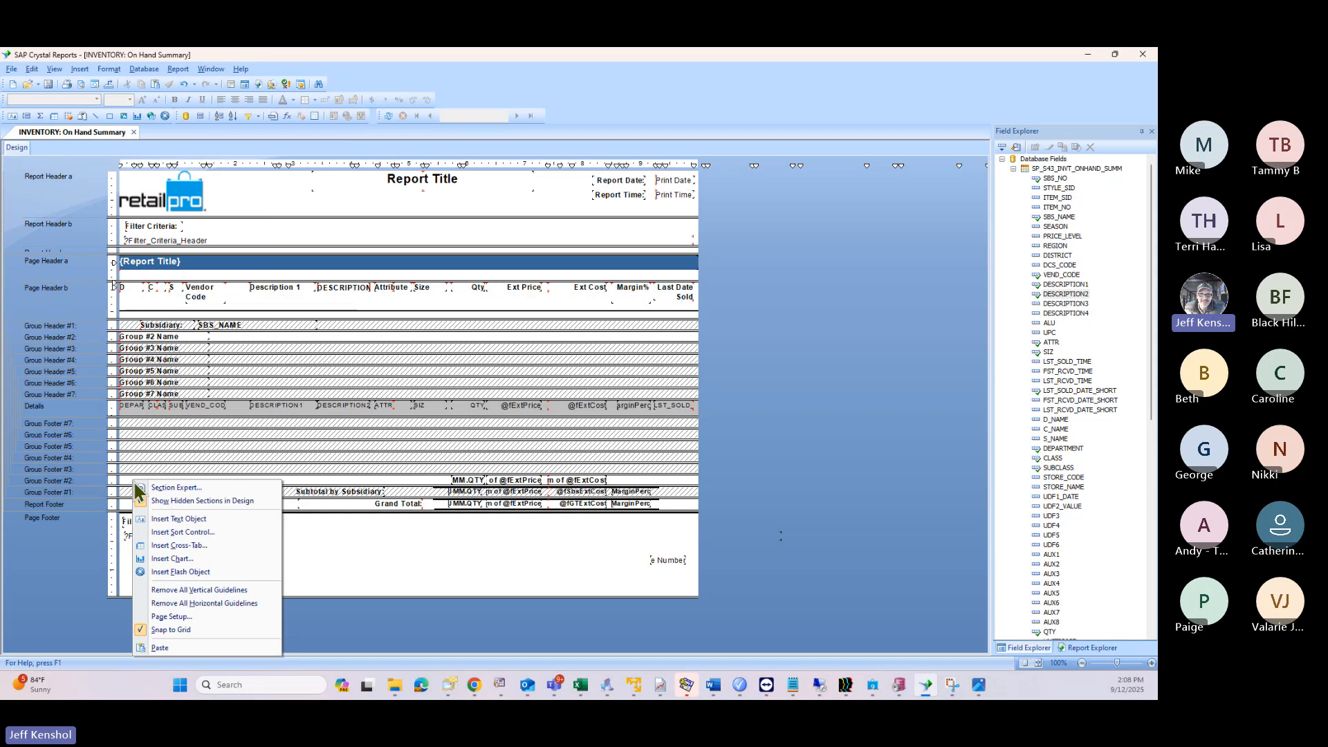
{"action": "left_click", "coordinate": [150, 646]}
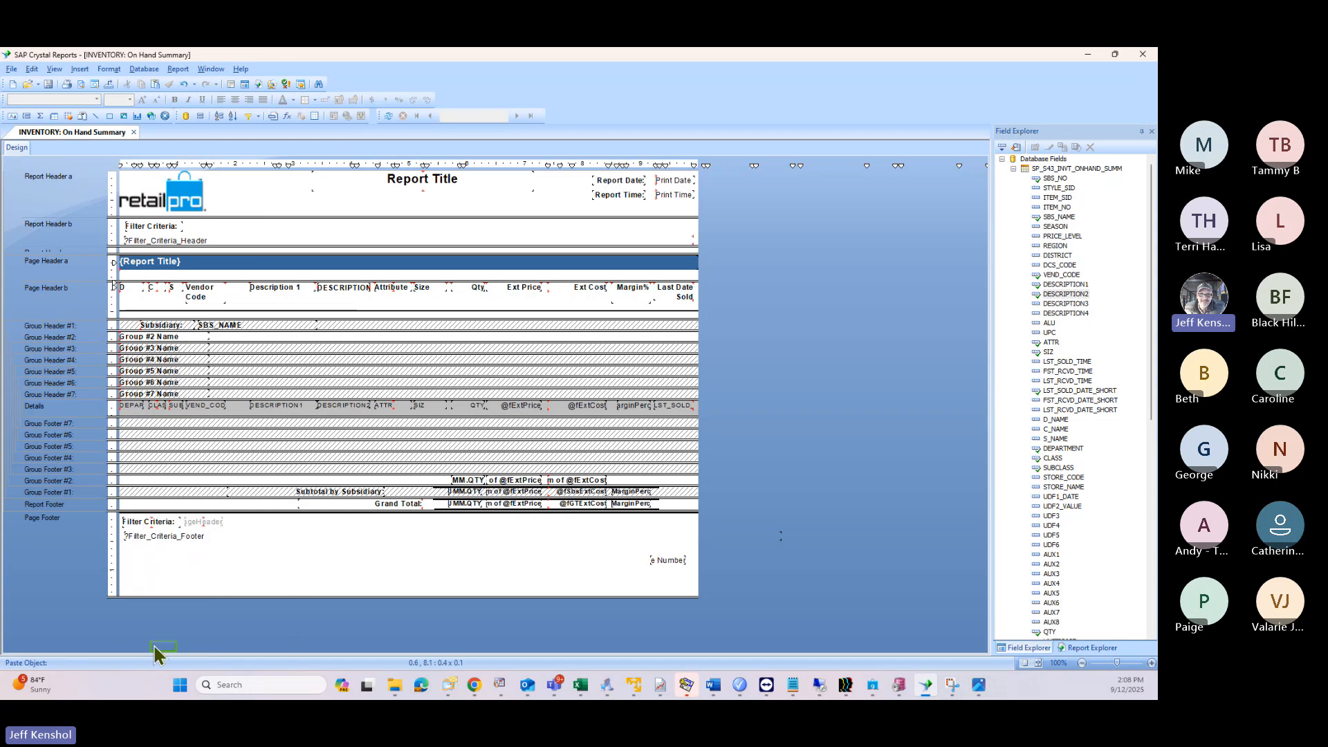
{"action": "left_click", "coordinate": [127, 488]}
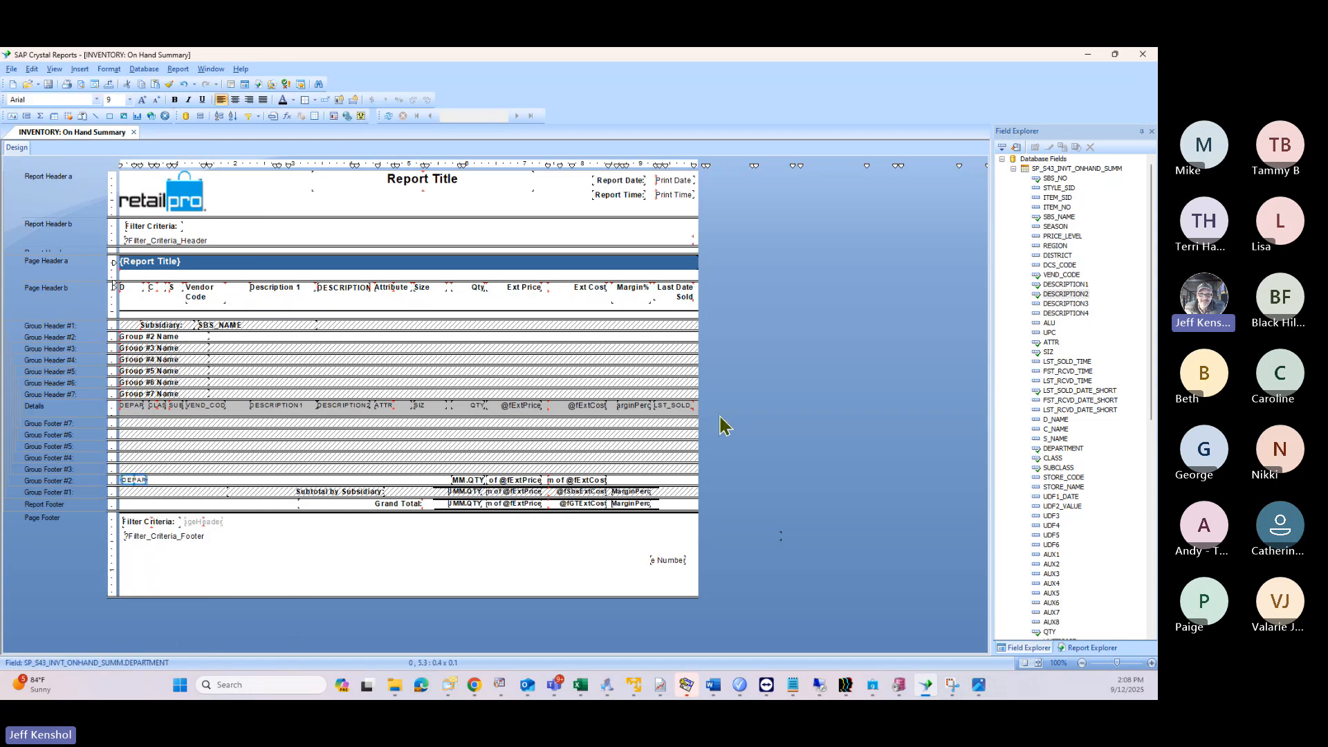
Step: Create a new formula field named Mrg%Dept and open it for editing
{"action": "left_click", "coordinate": [1014, 168]}
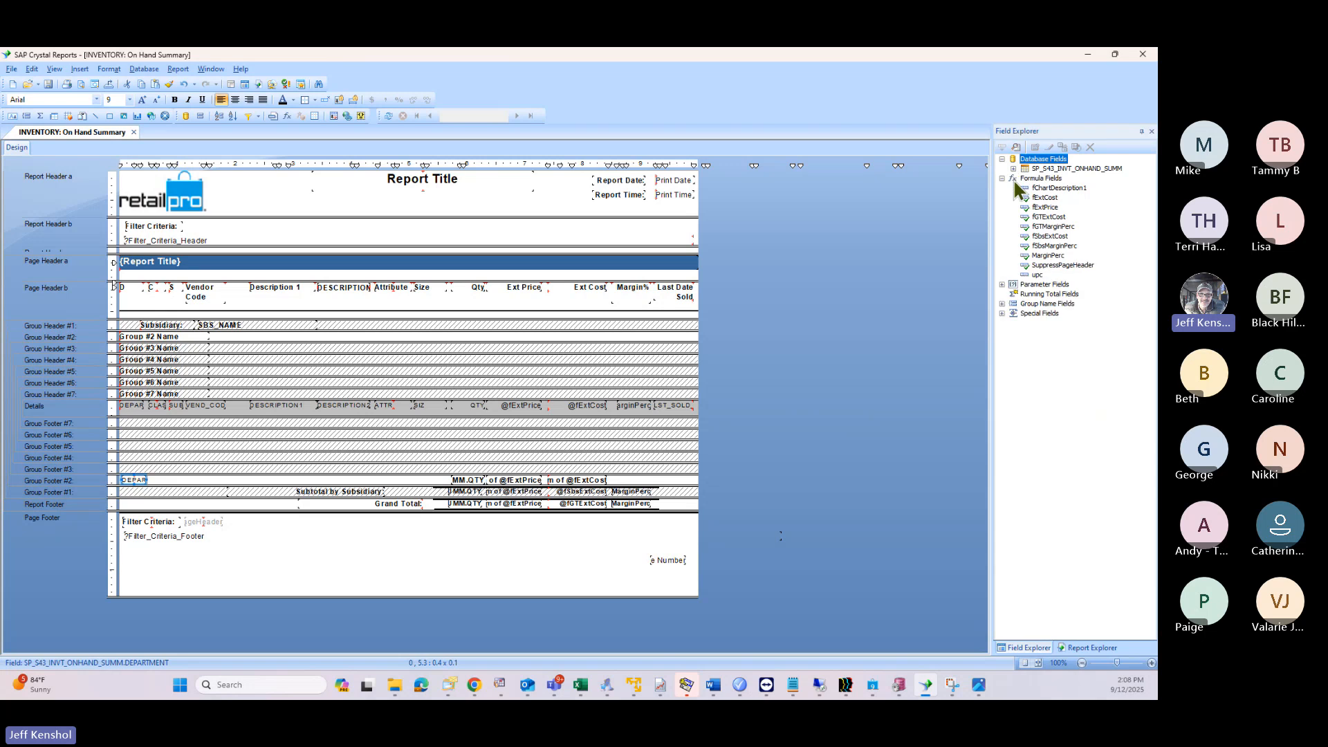
{"action": "left_click", "coordinate": [1051, 227]}
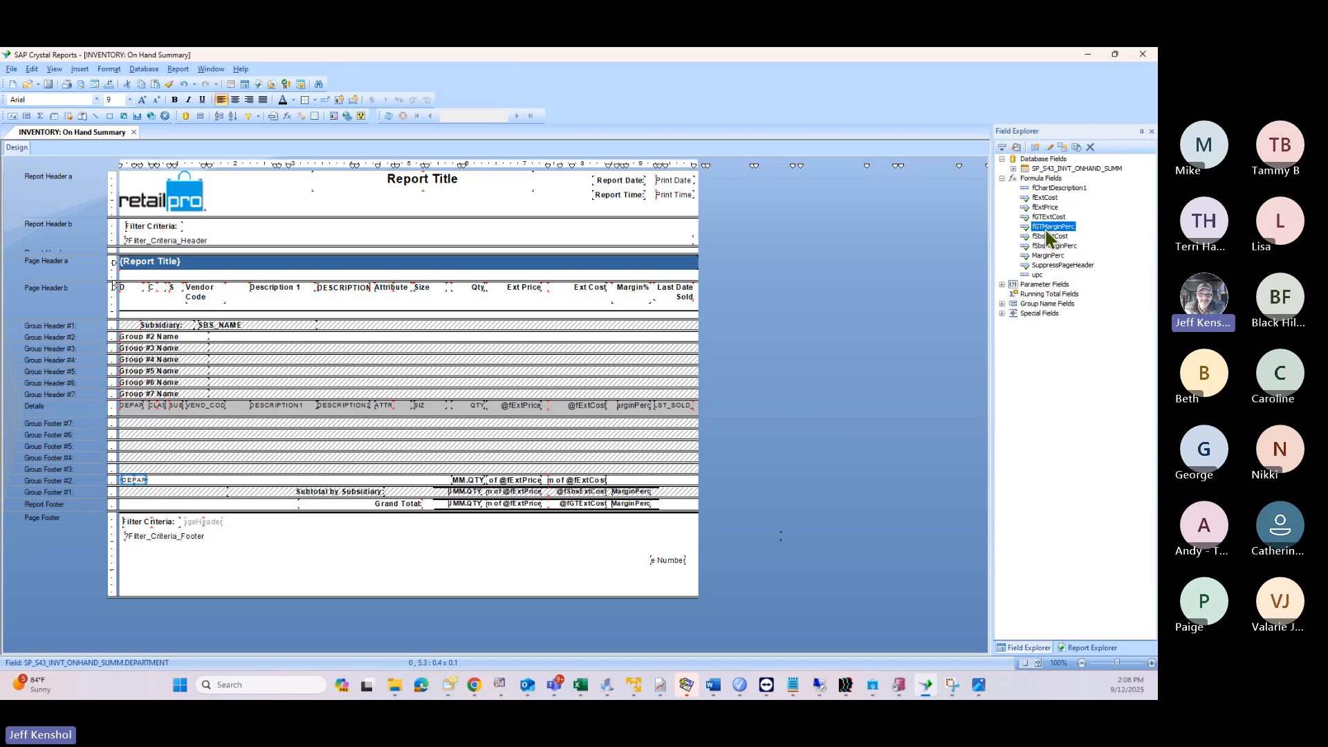
{"action": "right_click", "coordinate": [1046, 226]}
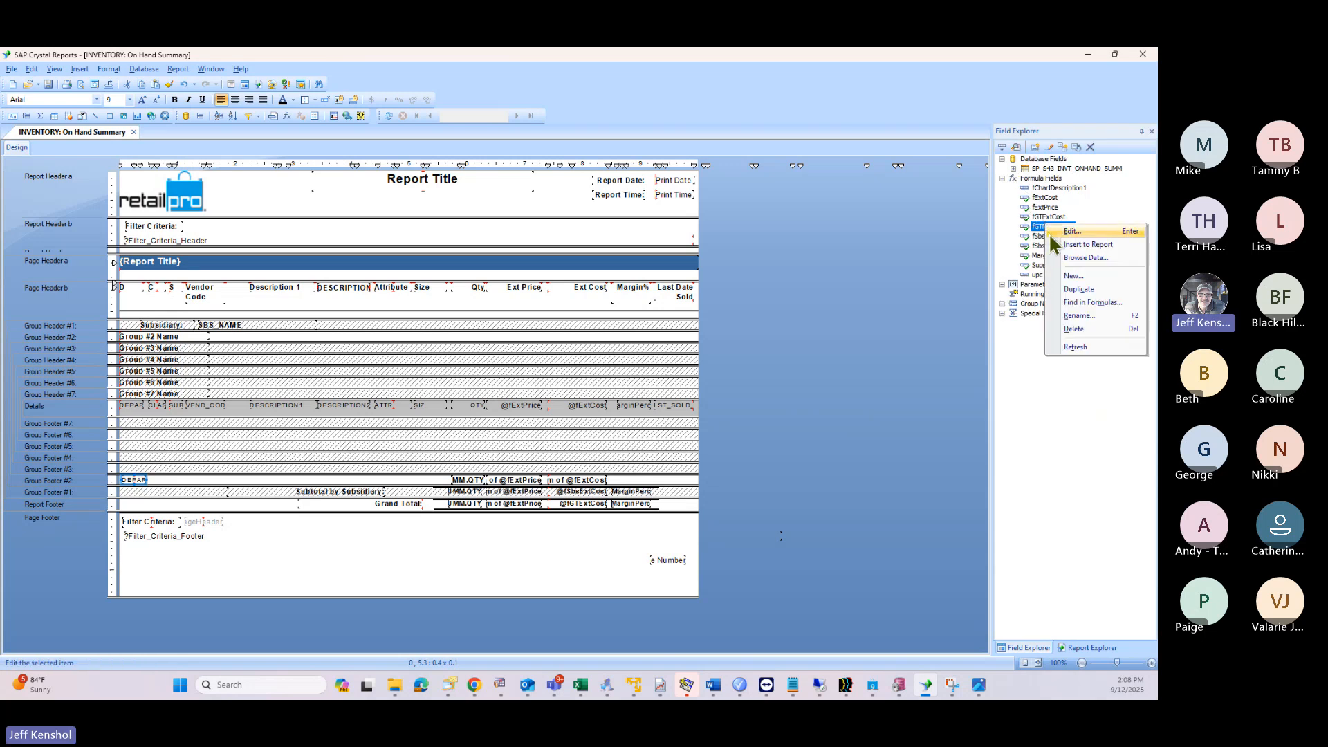
{"action": "left_click", "coordinate": [1072, 278]}
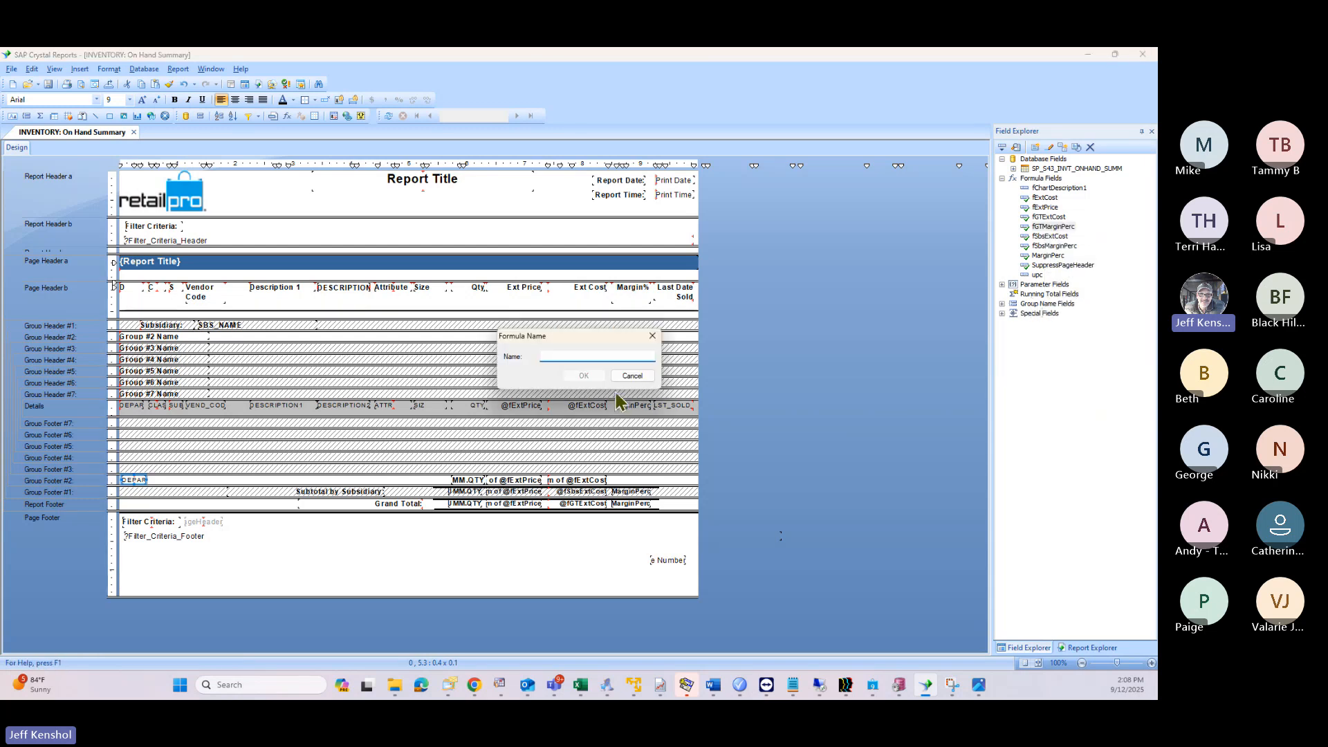
{"action": "type", "text": "Mrg%"}
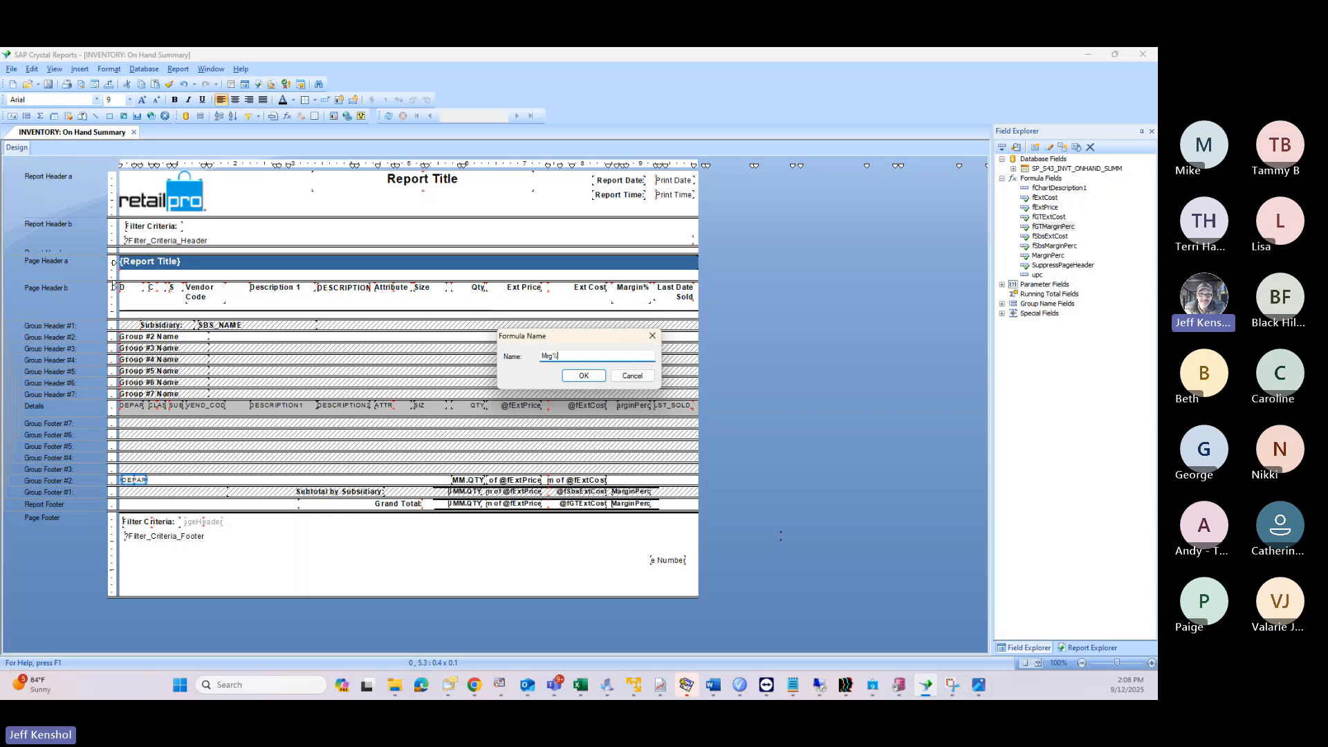
{"action": "type", "text": "Dept"}
{"action": "left_click", "coordinate": [584, 376]}
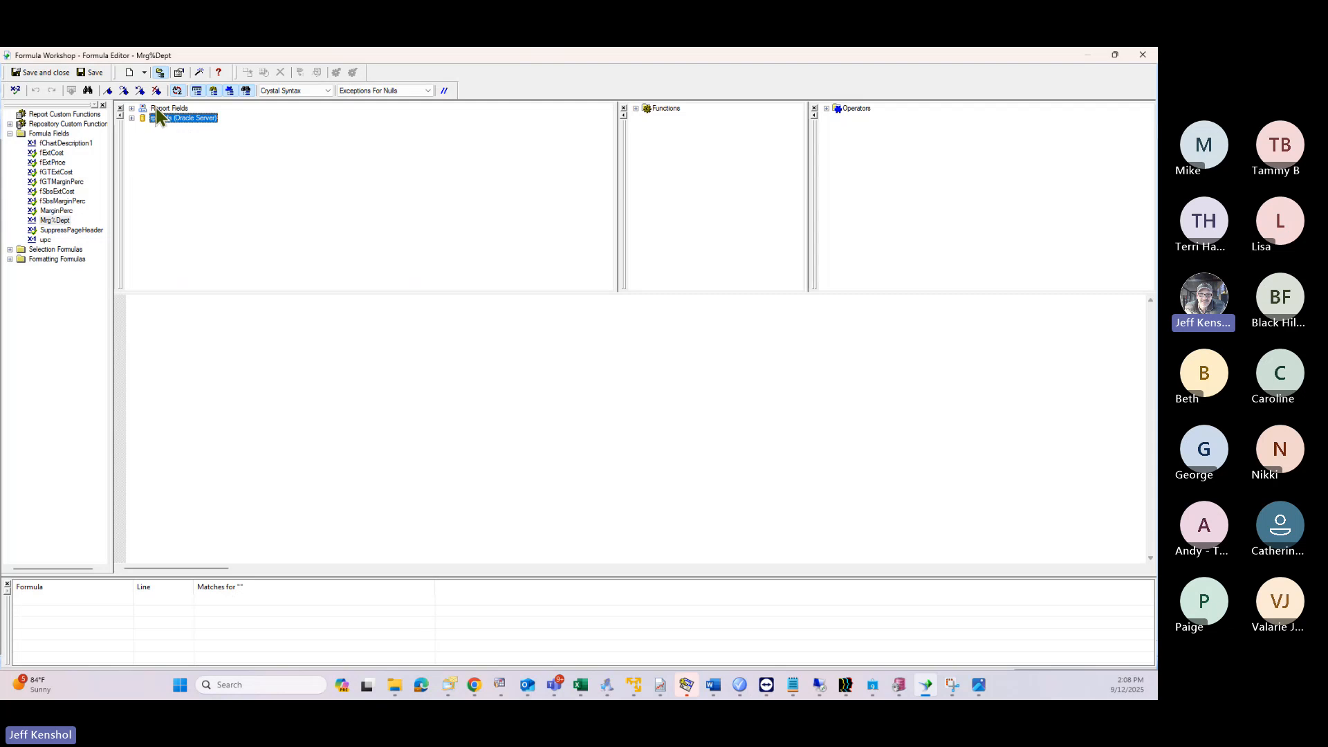
{"action": "left_click", "coordinate": [159, 111]}
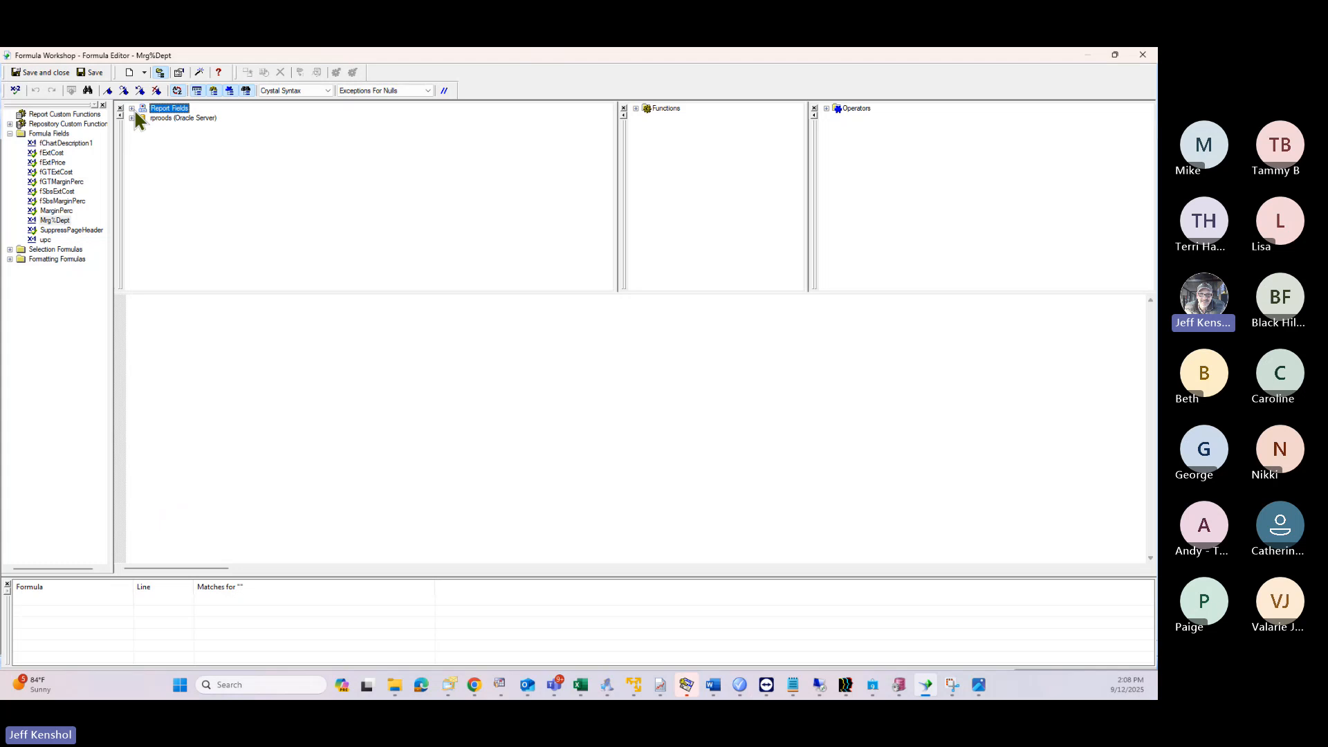
{"action": "left_click", "coordinate": [131, 109]}
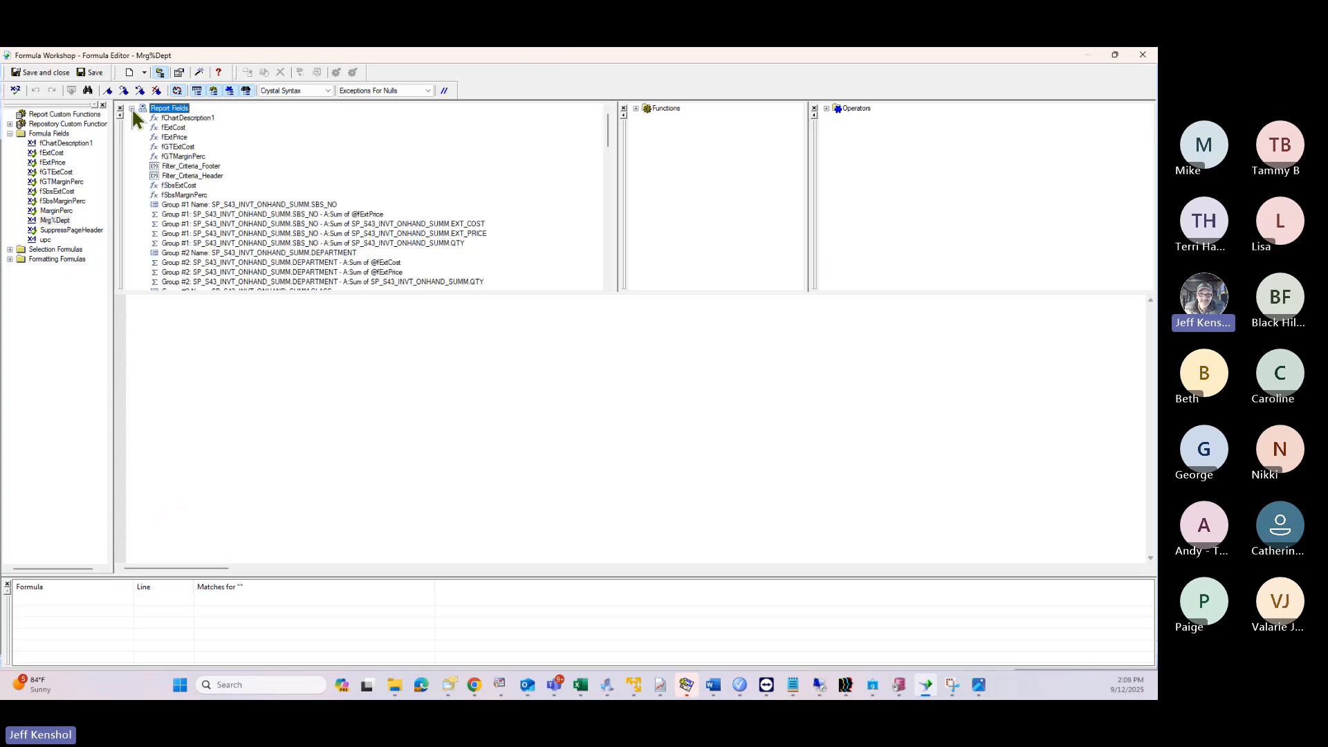
{"action": "left_click", "coordinate": [200, 205]}
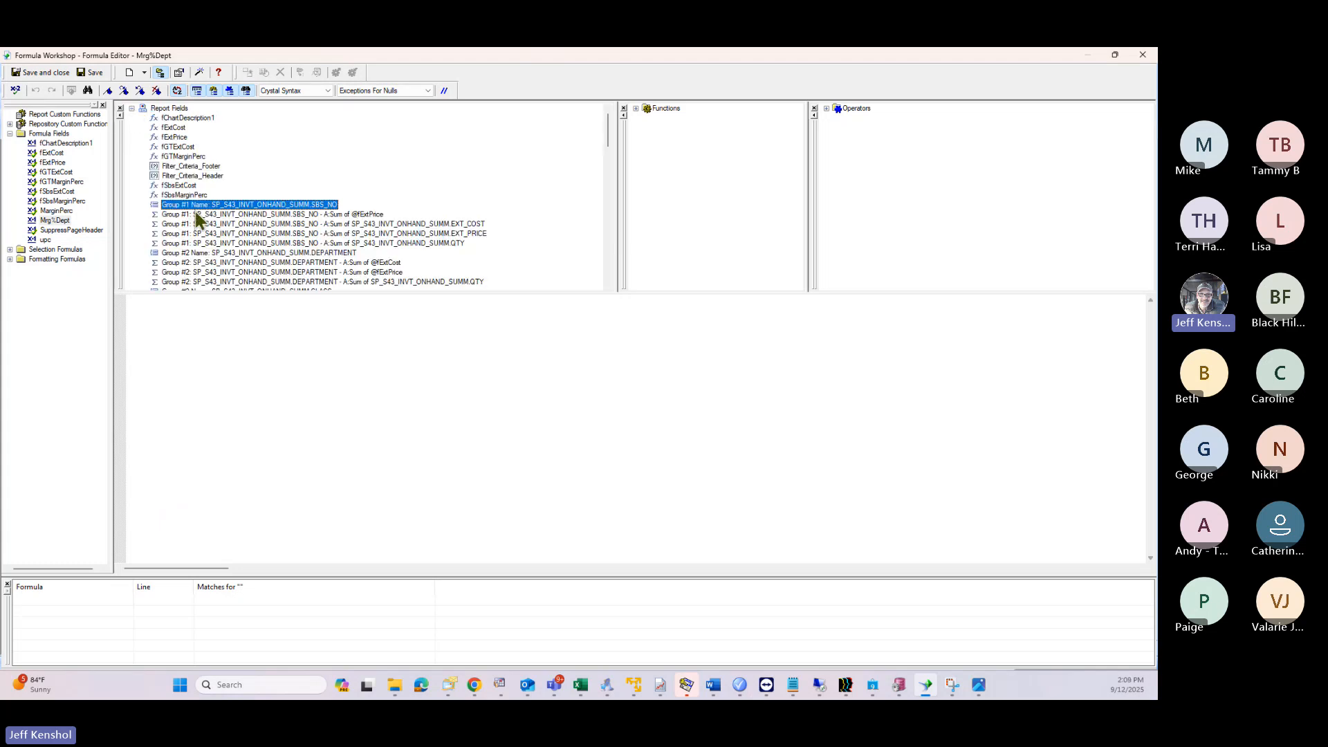
{"action": "left_click", "coordinate": [206, 272]}
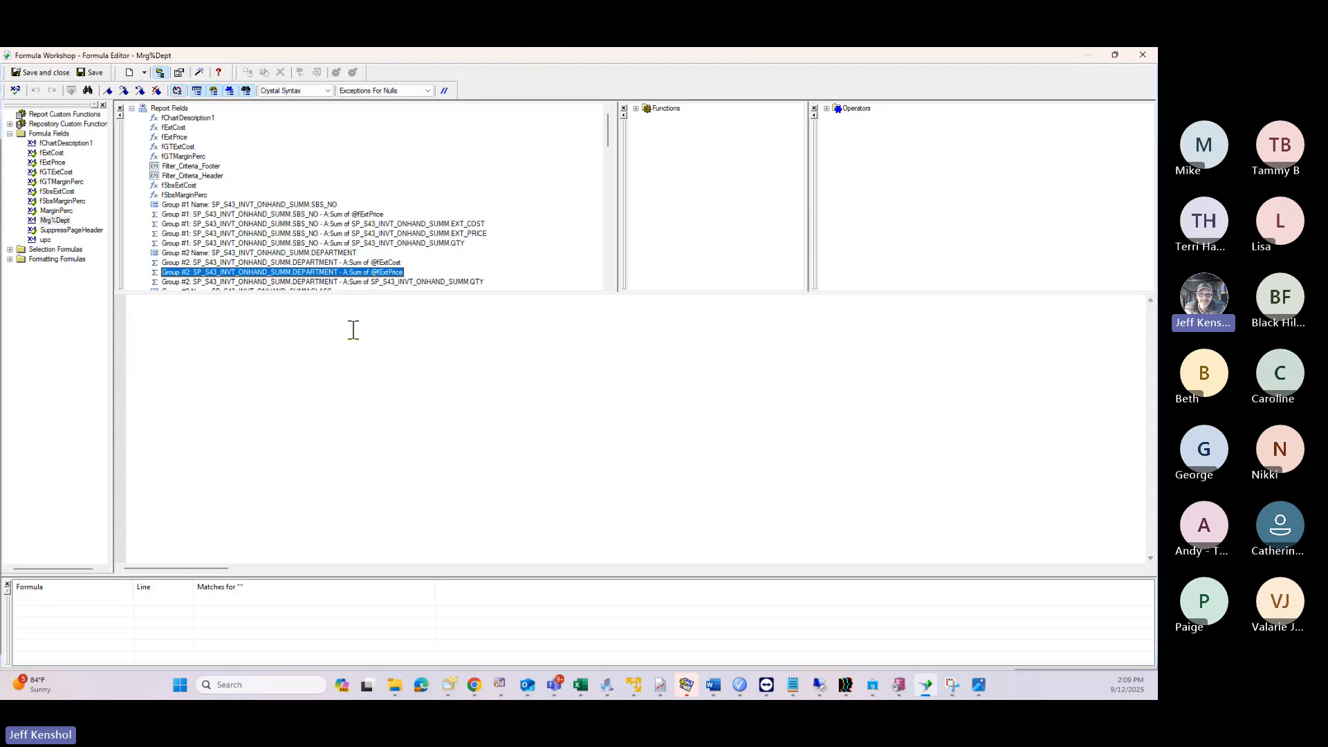
{"action": "left_click", "coordinate": [316, 382]}
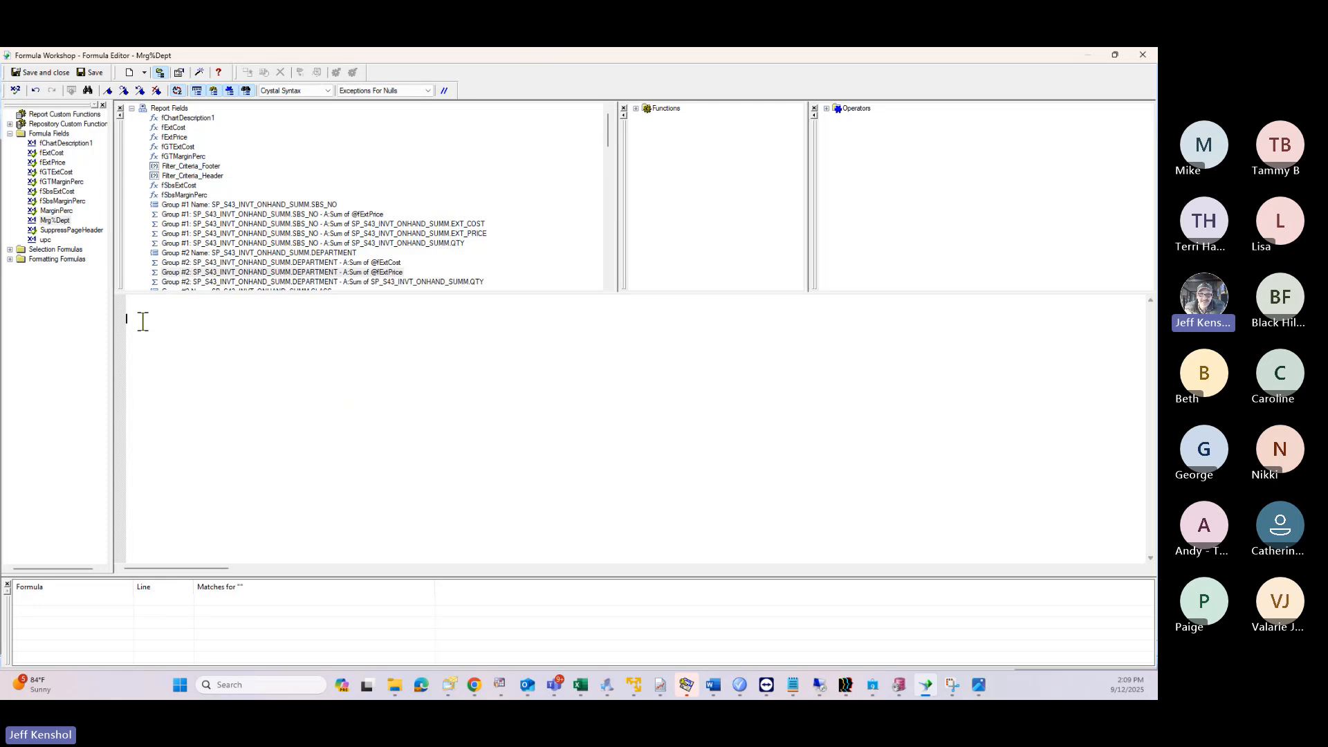
{"action": "type", "text": "("}
{"action": "double_click", "coordinate": [351, 272]}
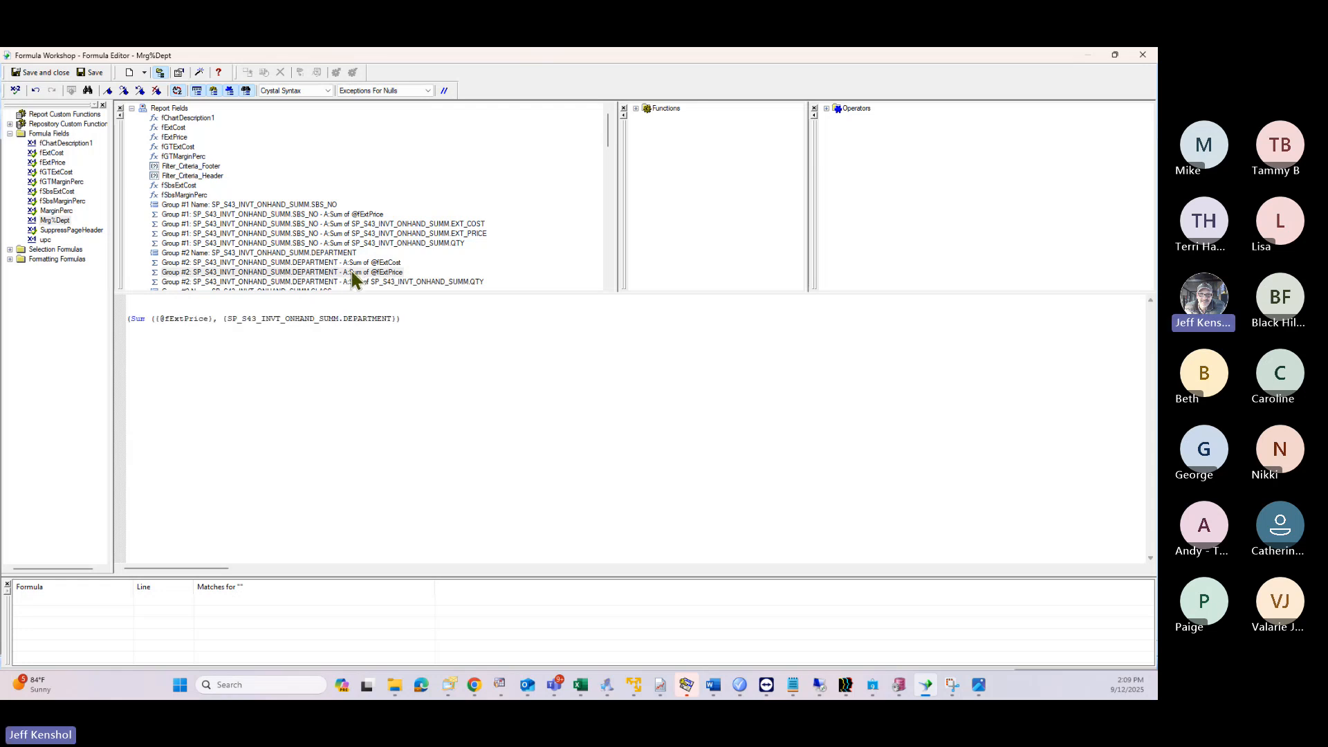
{"action": "type", "text": "-"}
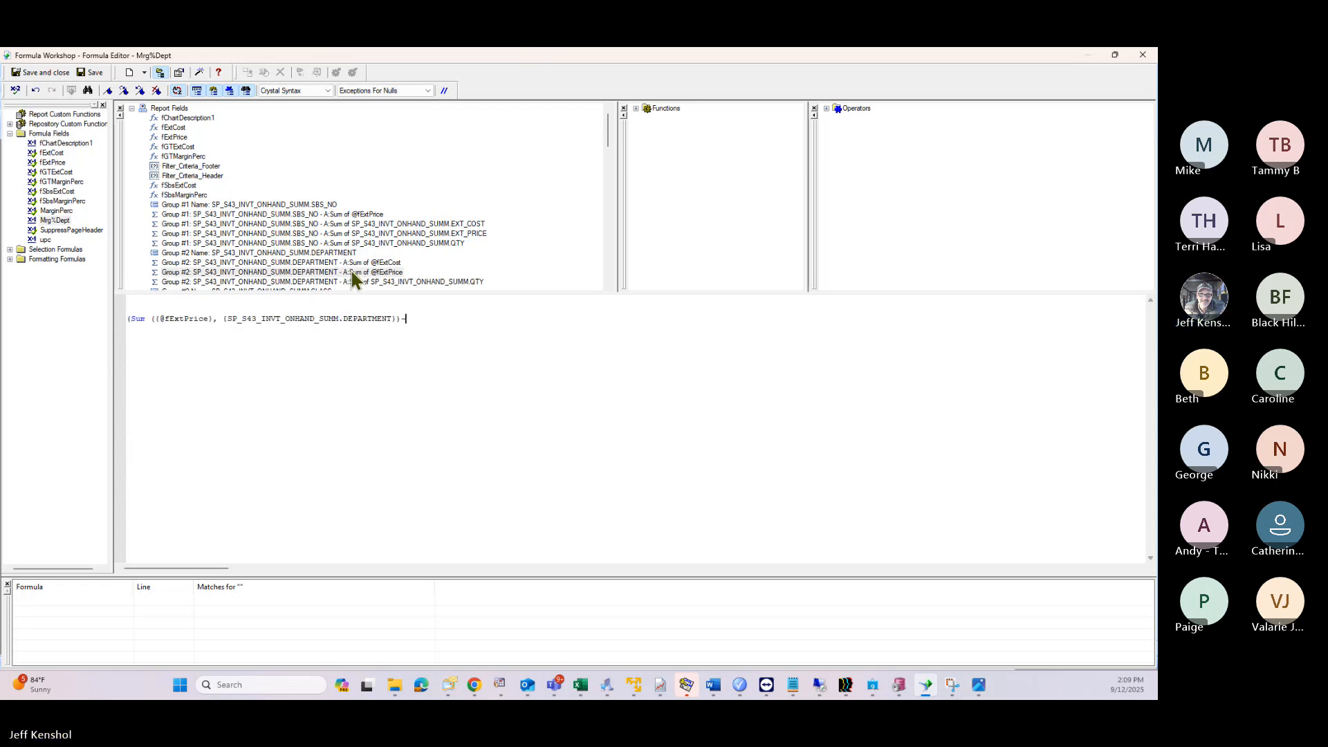
{"action": "double_click", "coordinate": [368, 263]}
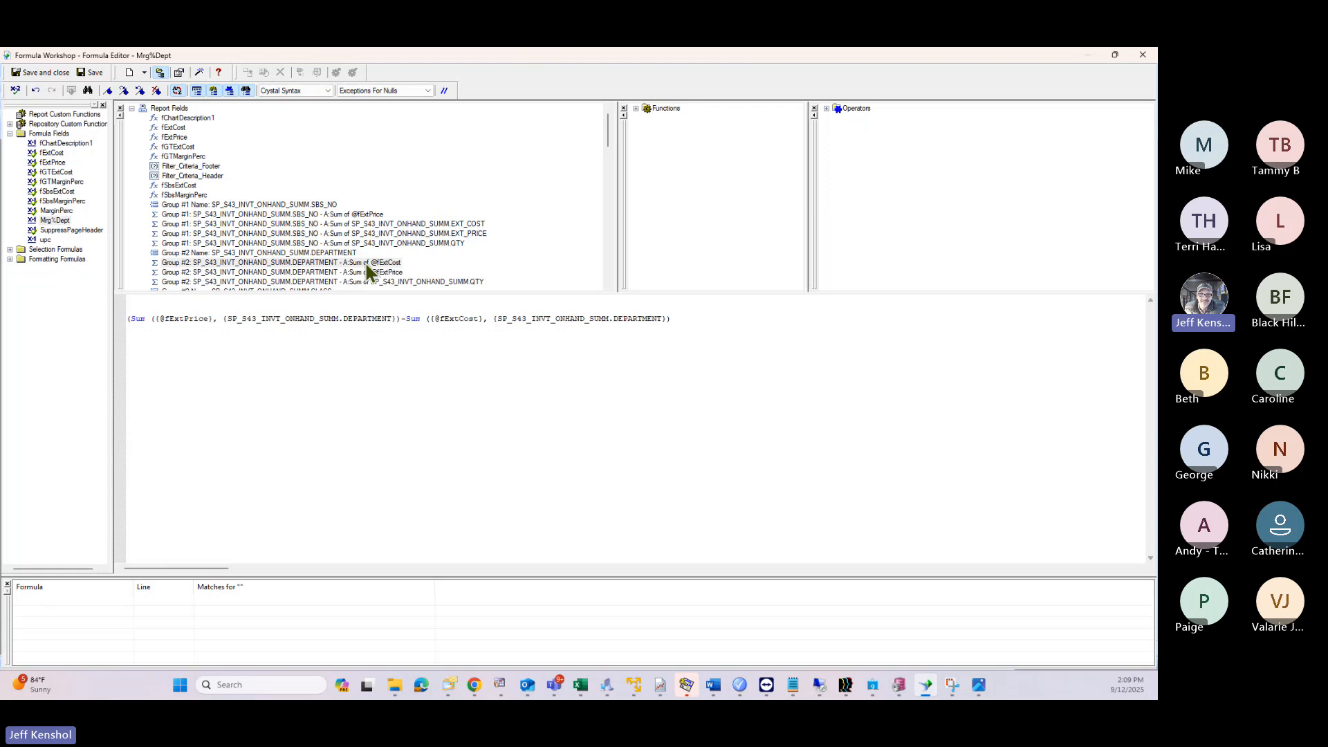
{"action": "type", "text": ")"}
{"action": "left_click", "coordinate": [127, 319]}
{"action": "type", "text": "("}
{"action": "left_click", "coordinate": [697, 322]}
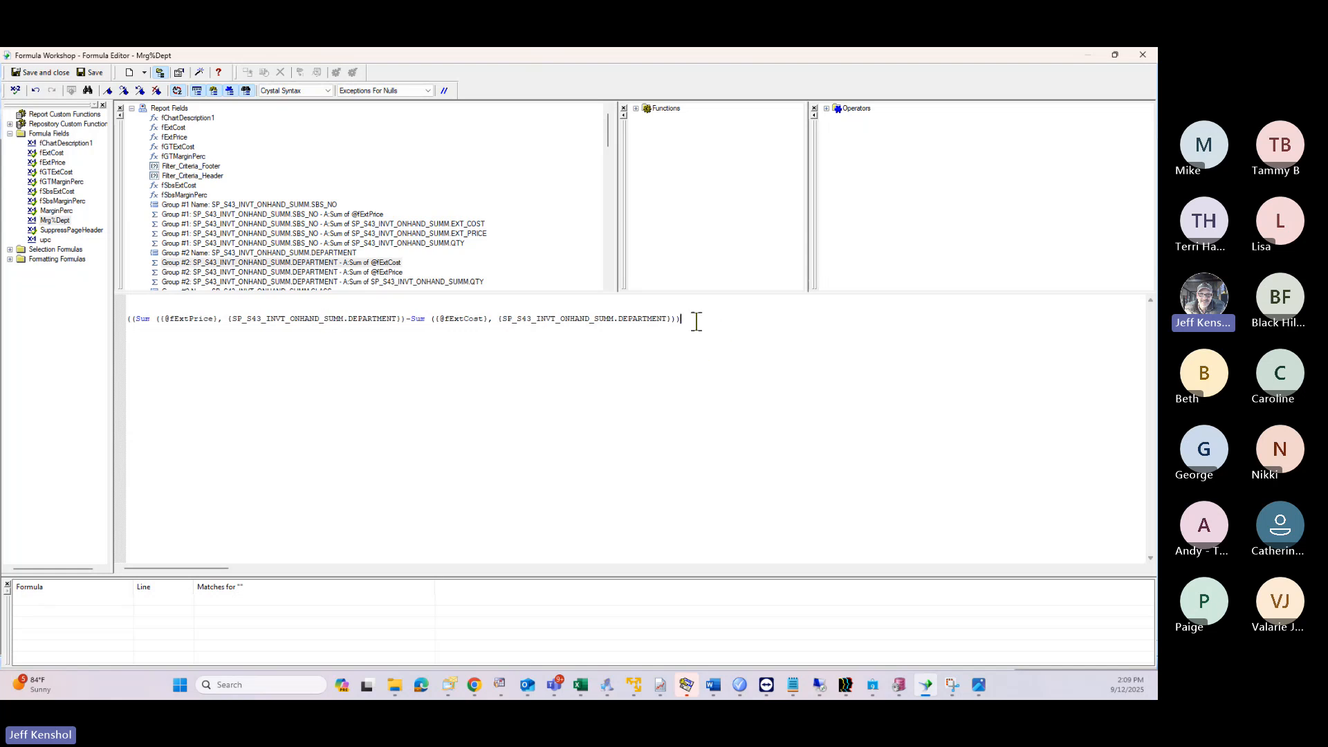
{"action": "type", "text": "/"}
{"action": "left_click", "coordinate": [377, 273]}
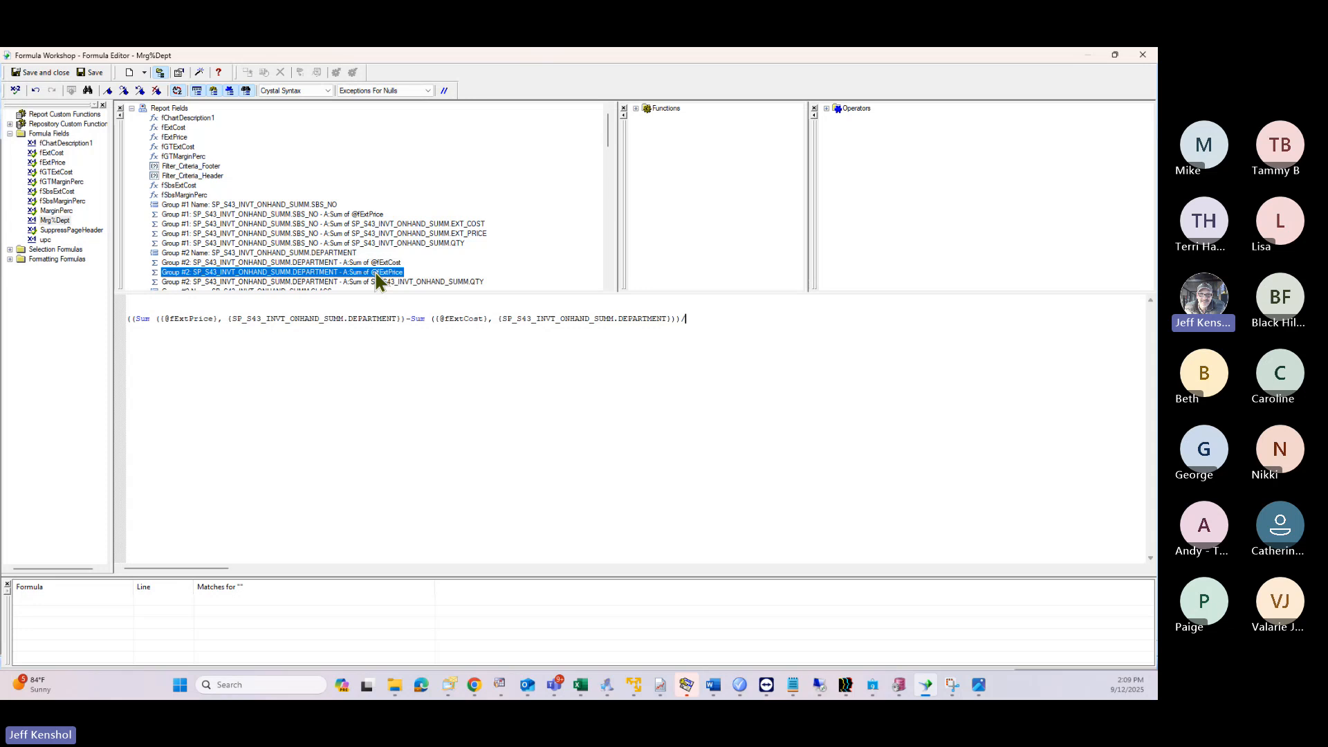
{"action": "double_click", "coordinate": [377, 273]}
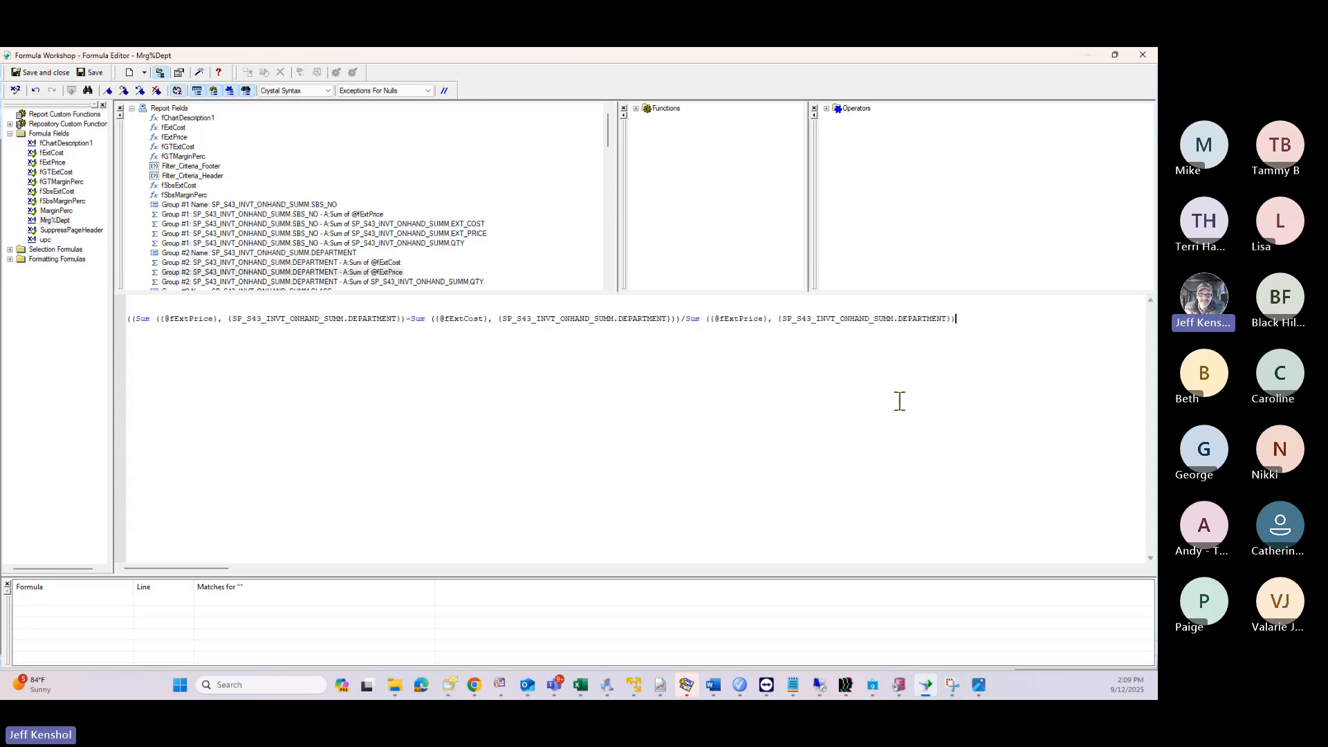
{"action": "type", "text": ")"}
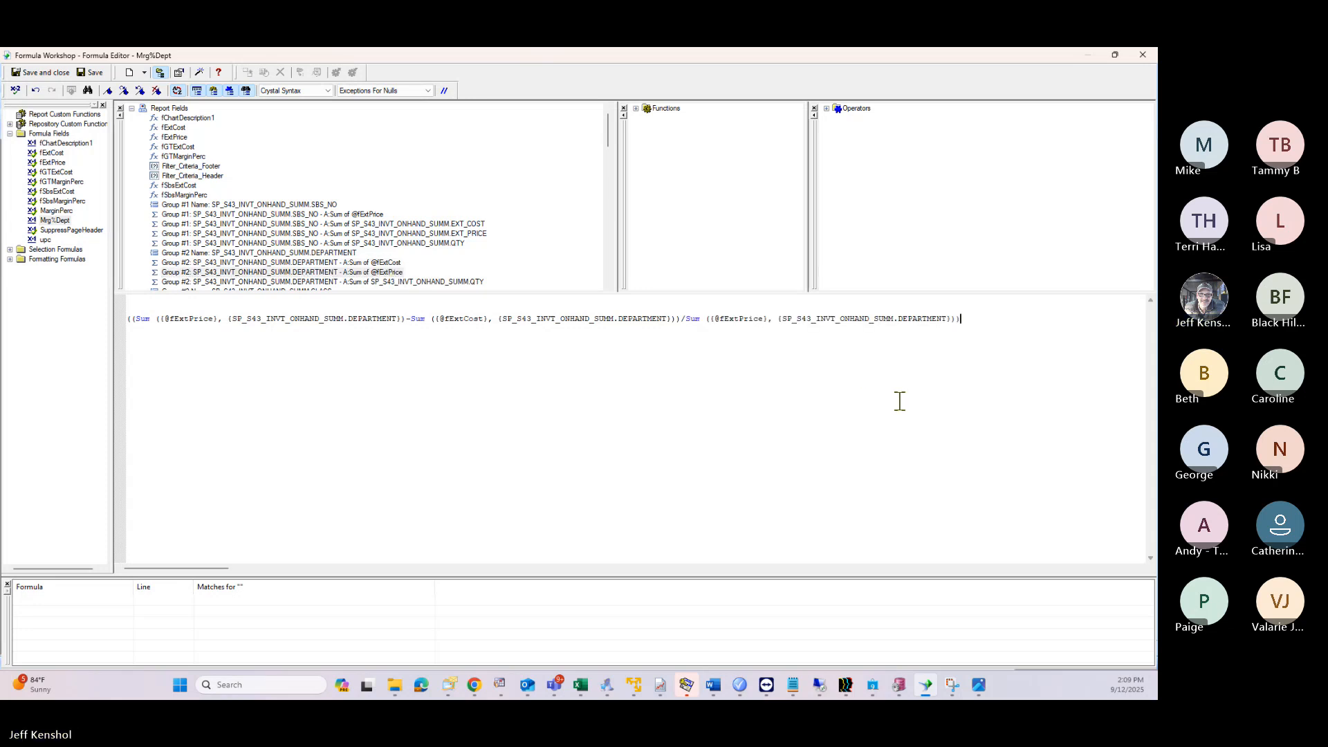
{"action": "left_click", "coordinate": [17, 91]}
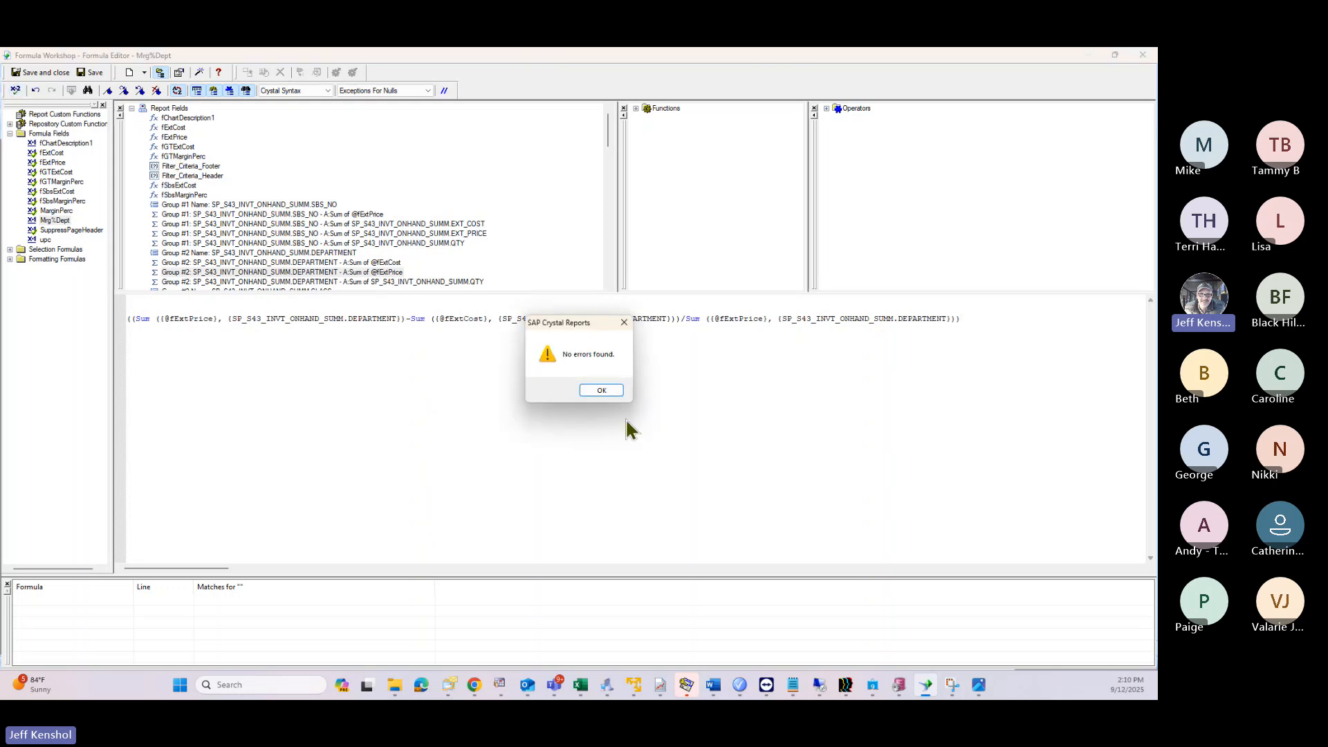
{"action": "left_click", "coordinate": [602, 390]}
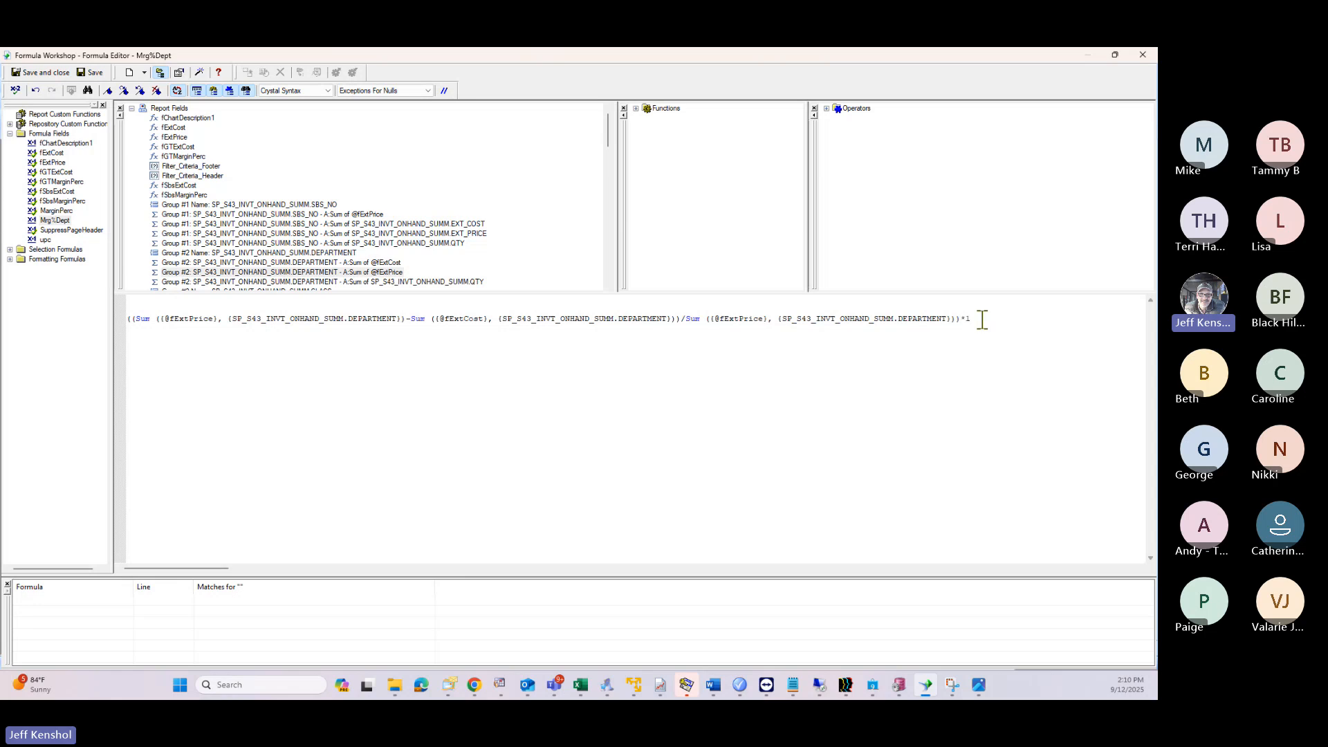
{"action": "type", "text": "00"}
{"action": "type", "text": "if("}
{"action": "type", "text": "not isnu"}
{"action": "type", "text": "ll("}
{"action": "double_click", "coordinate": [329, 272]}
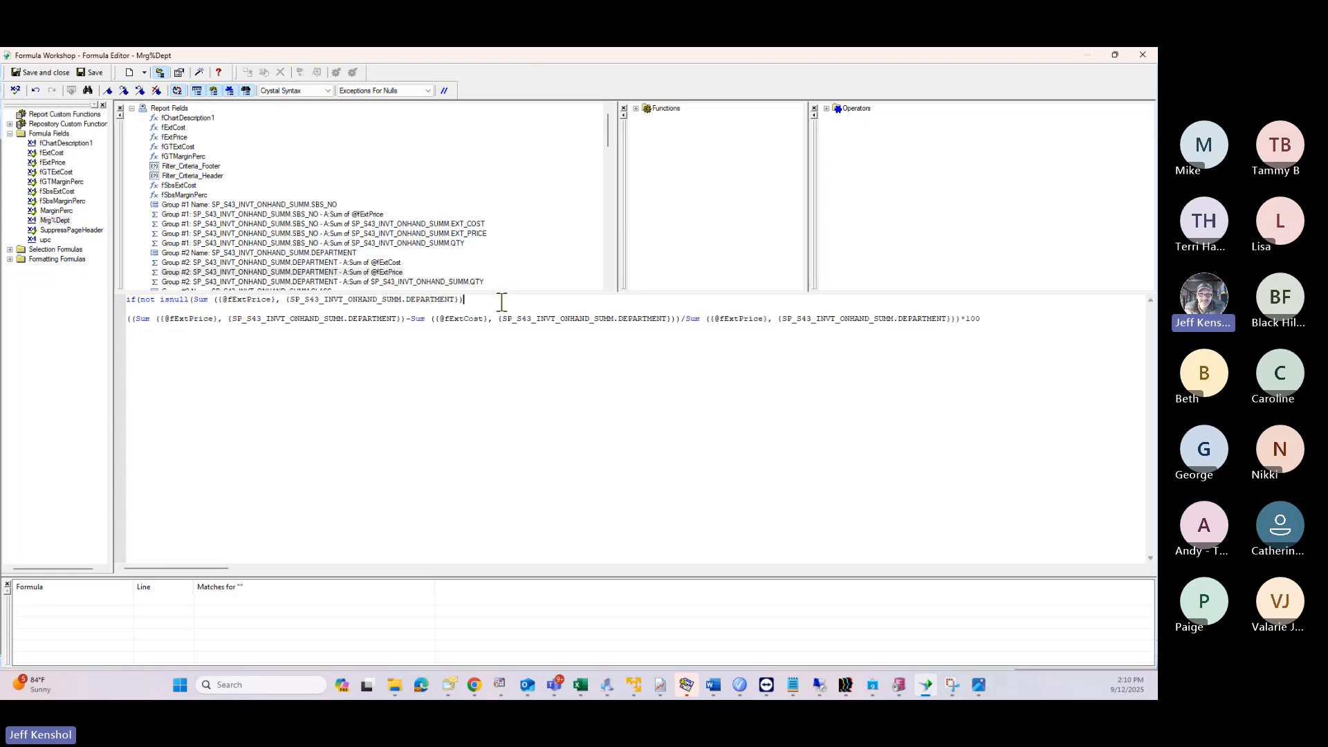
{"action": "type", "text": ")) and ("}
{"action": "double_click", "coordinate": [367, 272]}
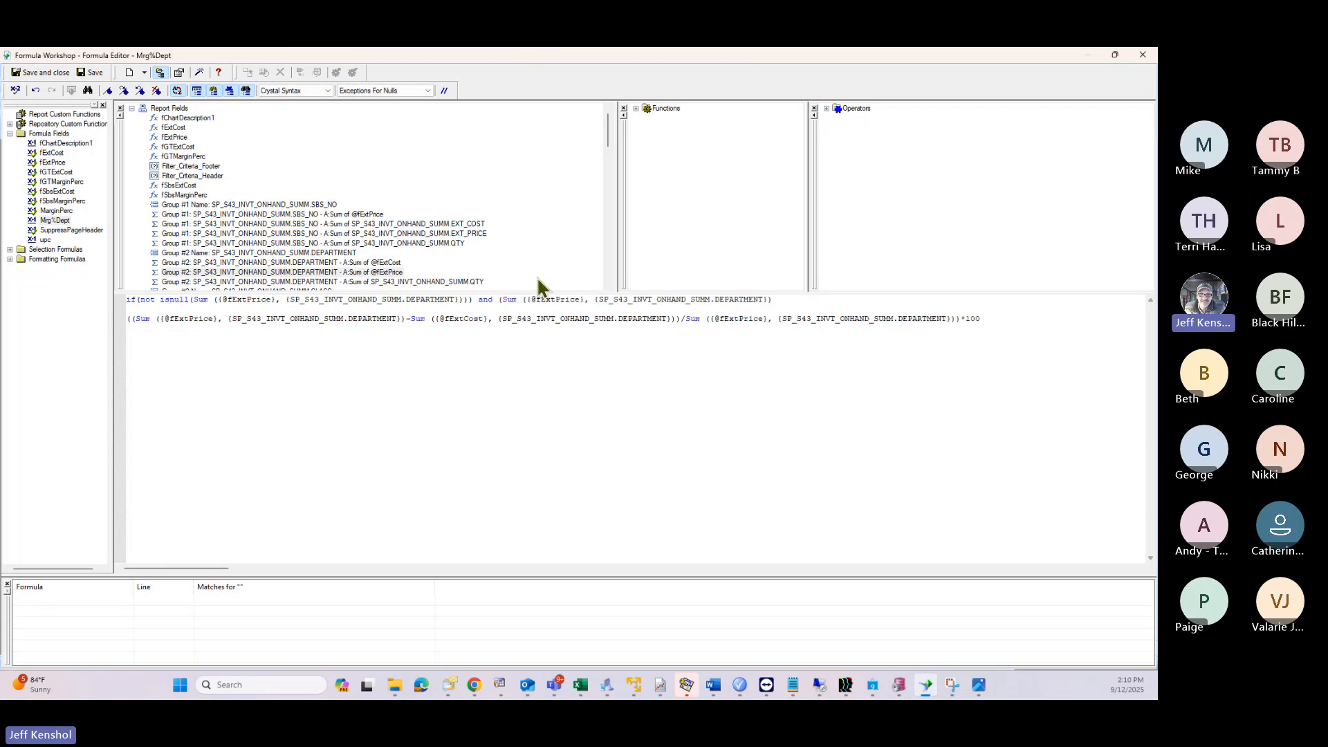
{"action": "type", "text": "<>0) then"}
{"action": "left_click", "coordinate": [1024, 325]}
{"action": "key", "text": "Return"}
{"action": "type", "text": "Else 0"}
Step: Check and save the Mrg%Dept formula, and place it in Group Footer #2 under the Margin% column
{"action": "left_click", "coordinate": [15, 90]}
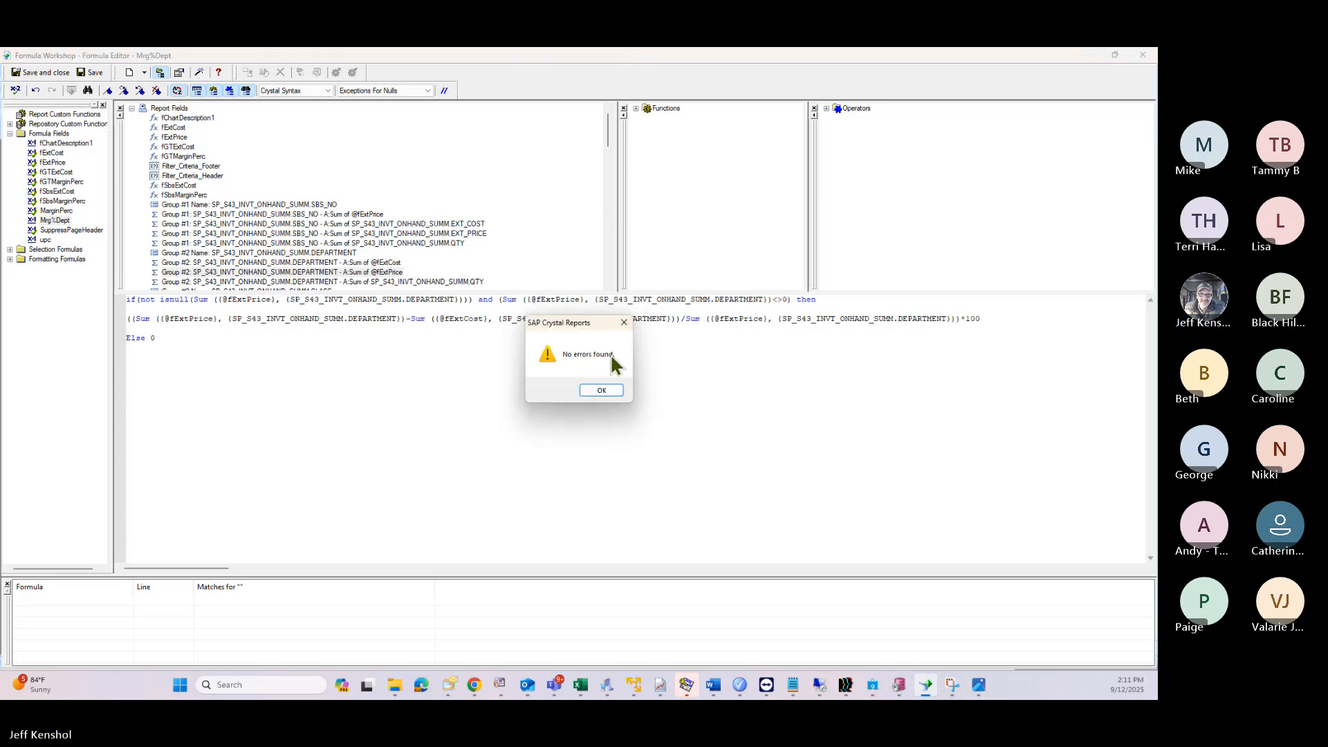
{"action": "left_click", "coordinate": [602, 391]}
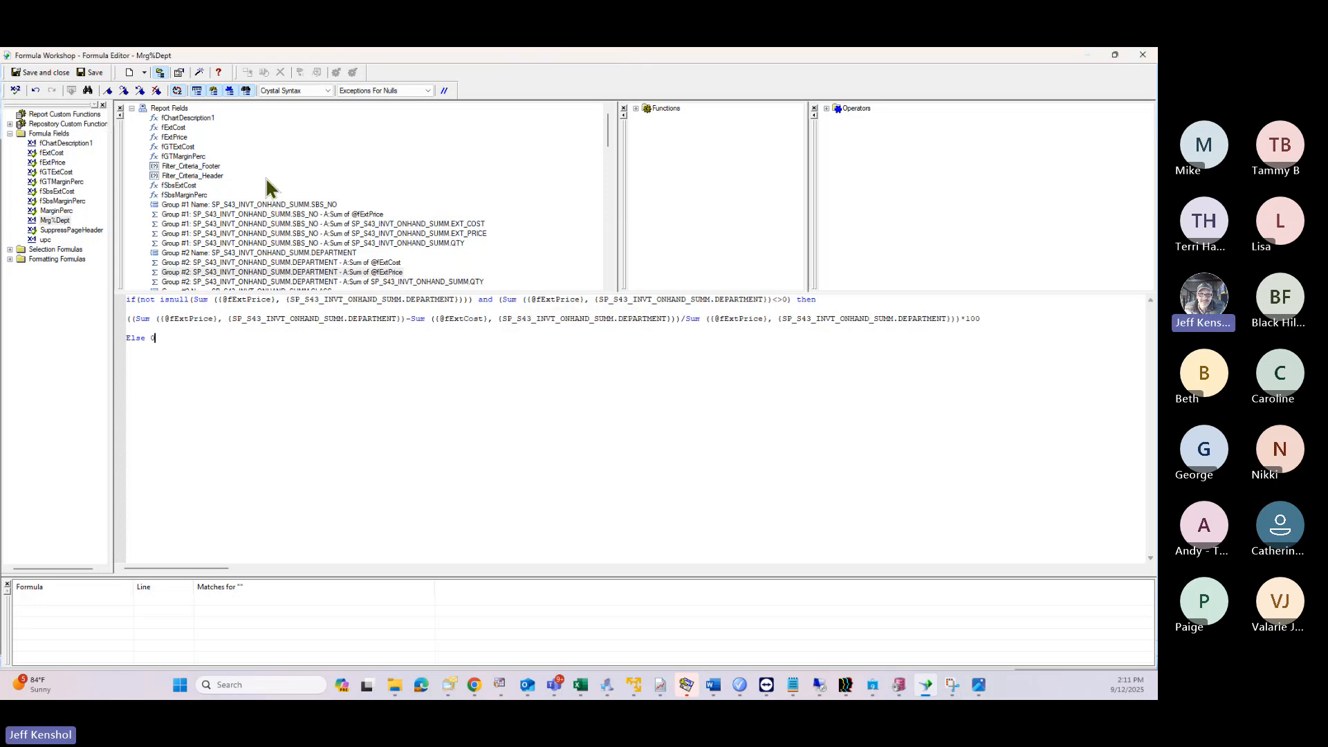
{"action": "left_click", "coordinate": [42, 72]}
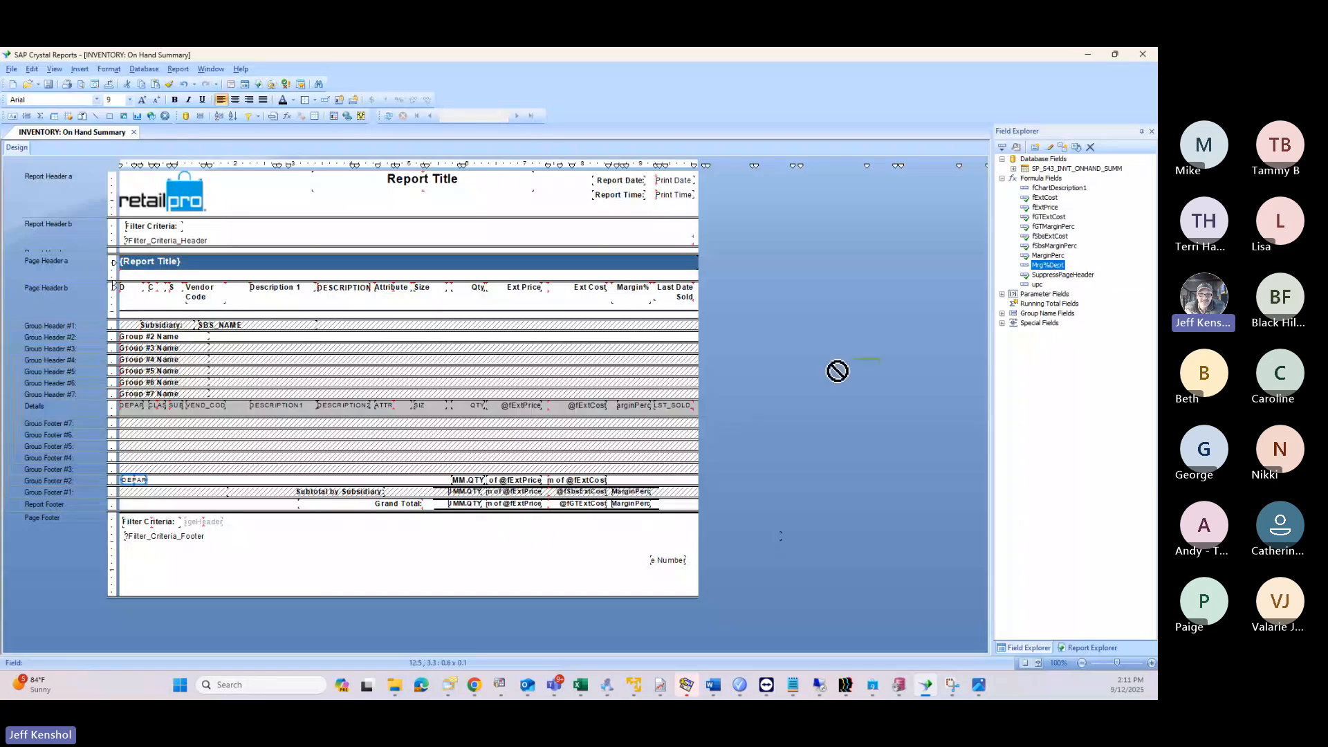
{"action": "left_click_drag", "start_coordinate": [613, 477], "coordinate": [616, 479]}
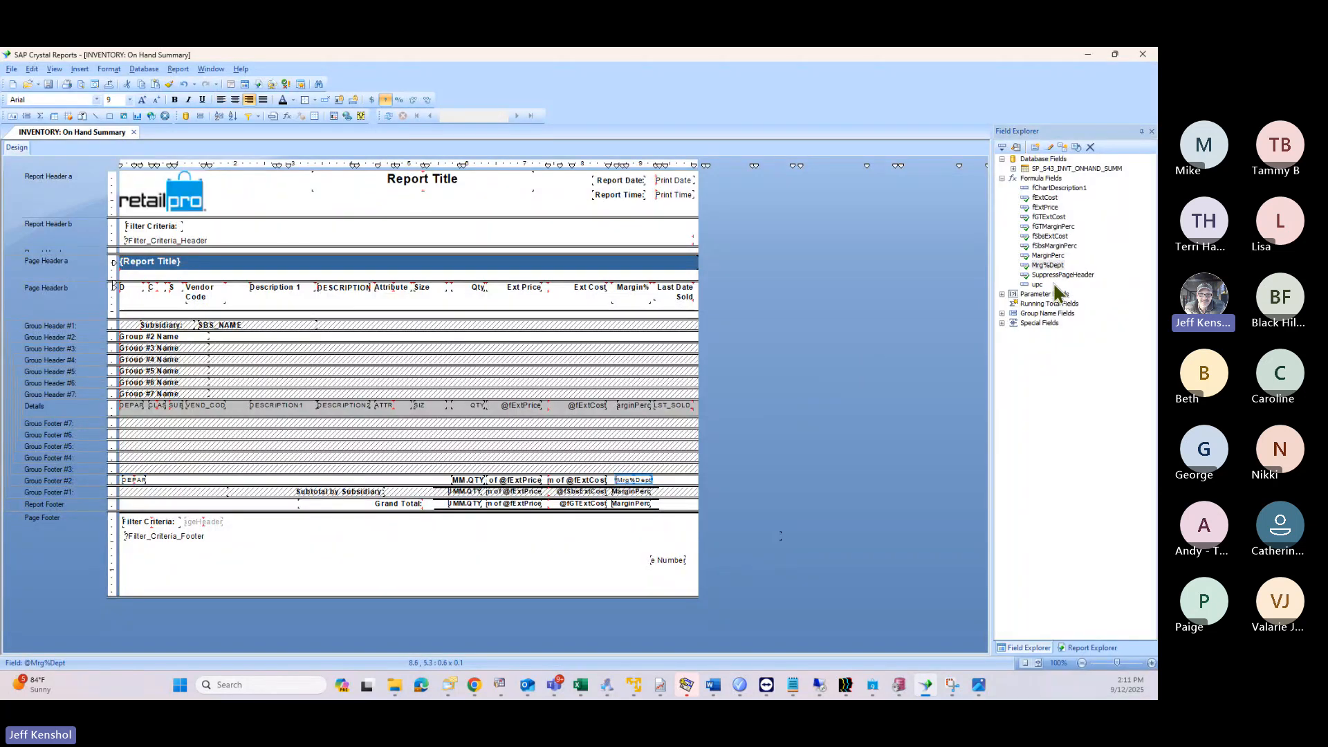
Step: Examine how the existing MarginPerc and fGTMarginPerc formulas handle null prices and calculate margin, and close the formula editor
{"action": "left_click", "coordinate": [1057, 257]}
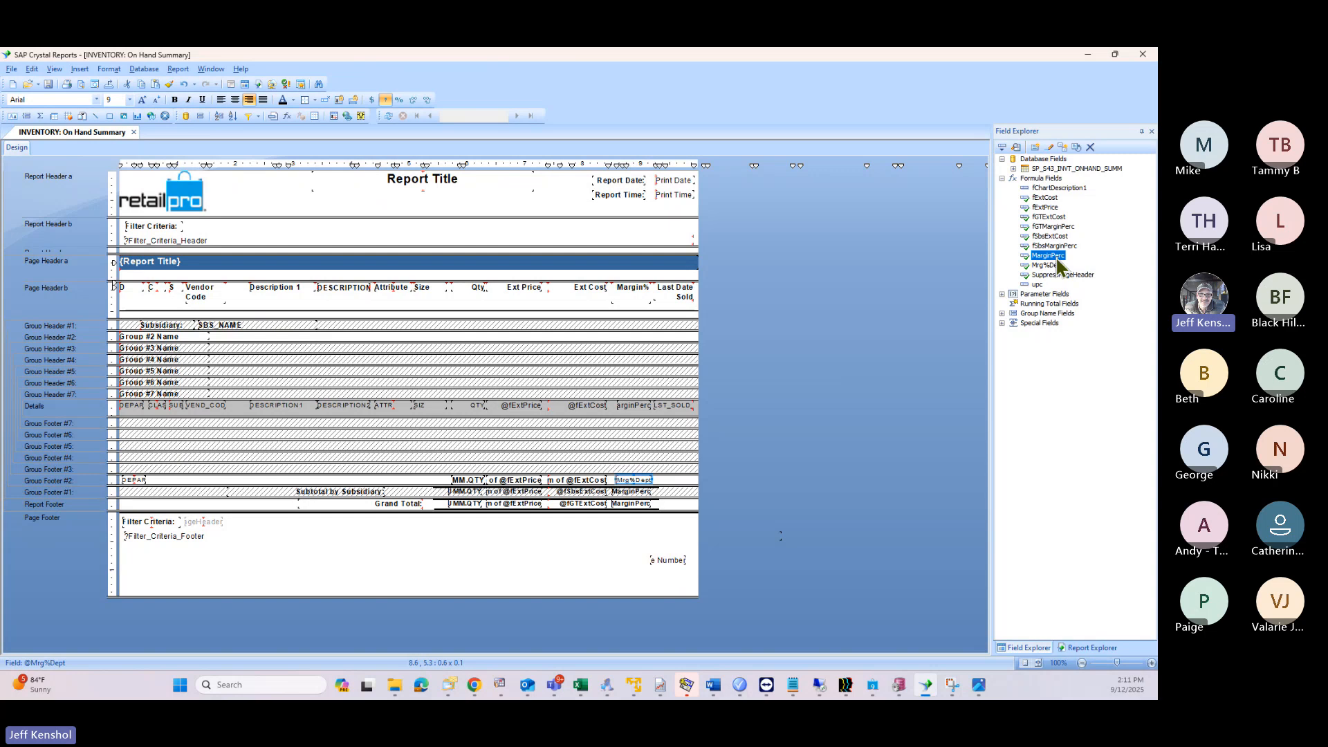
{"action": "double_click", "coordinate": [1057, 257]}
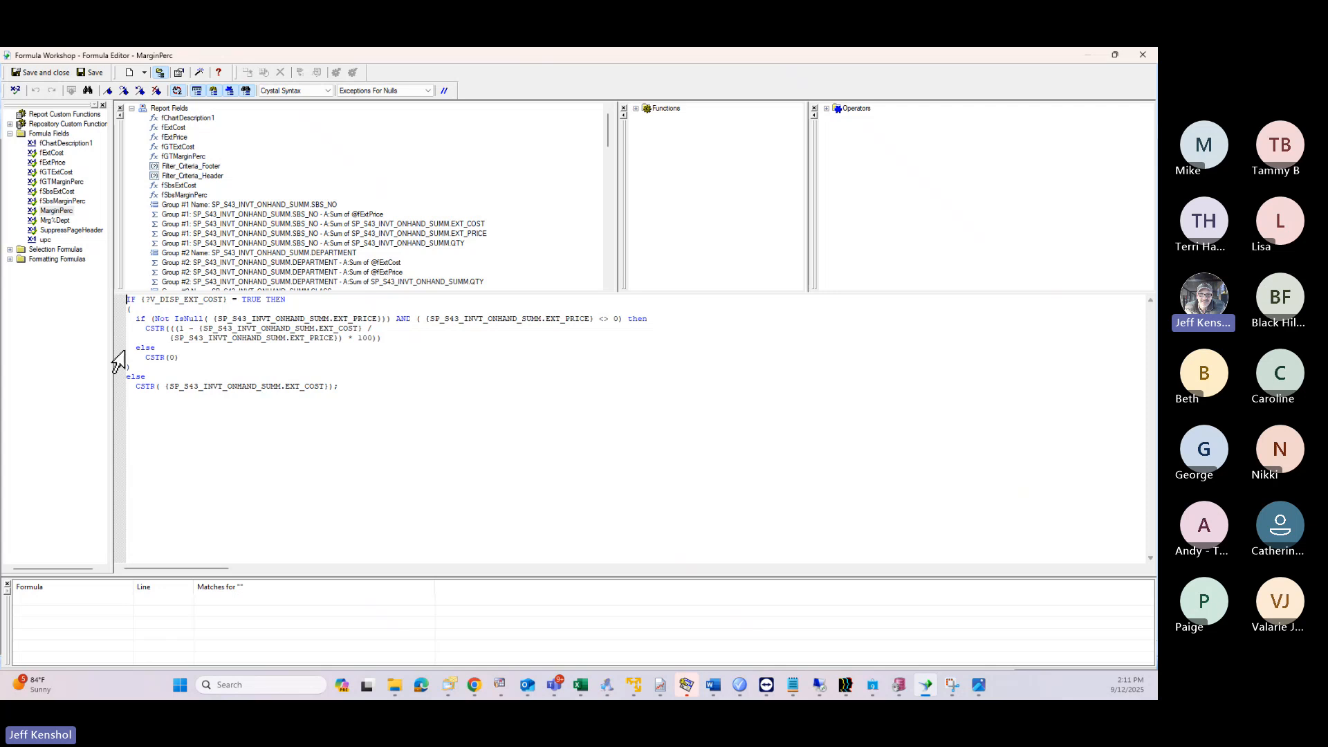
{"action": "left_click_drag", "start_coordinate": [138, 319], "coordinate": [205, 319]}
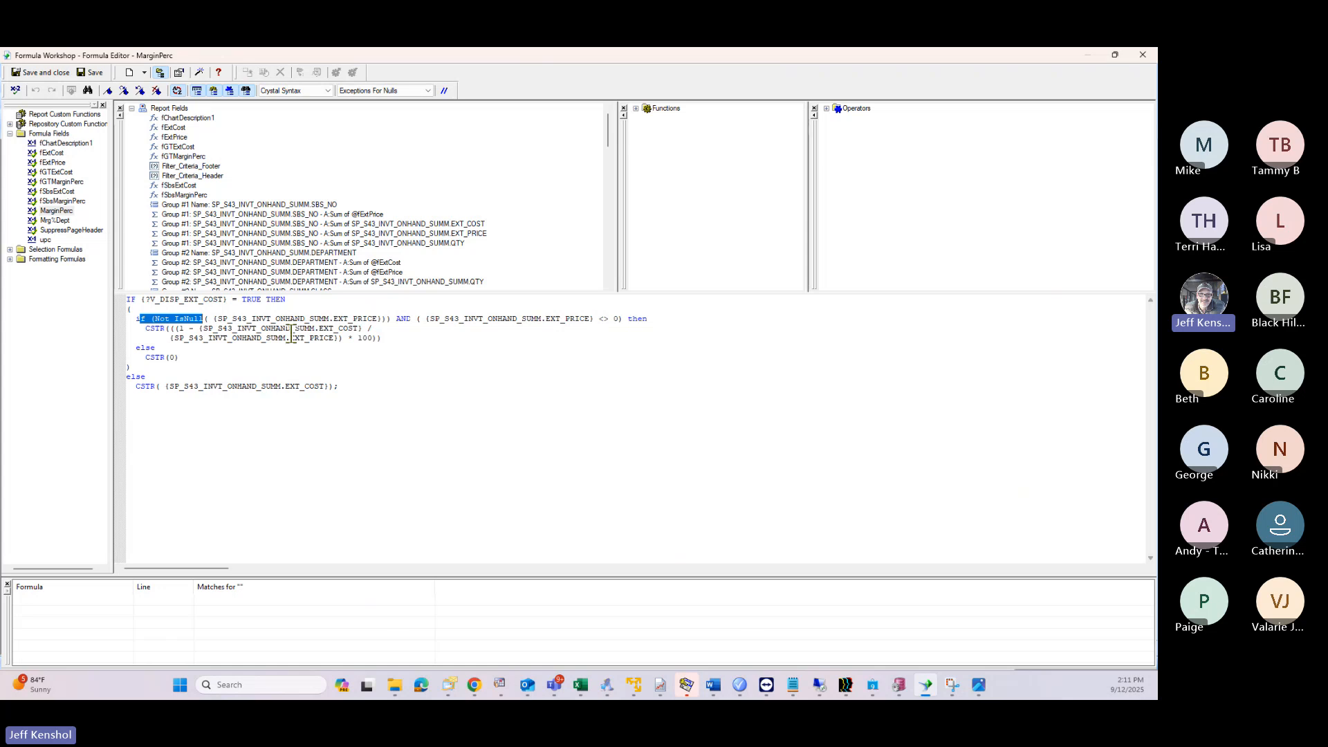
{"action": "left_click", "coordinate": [198, 331]}
{"action": "left_click_drag", "start_coordinate": [358, 330], "coordinate": [168, 331]}
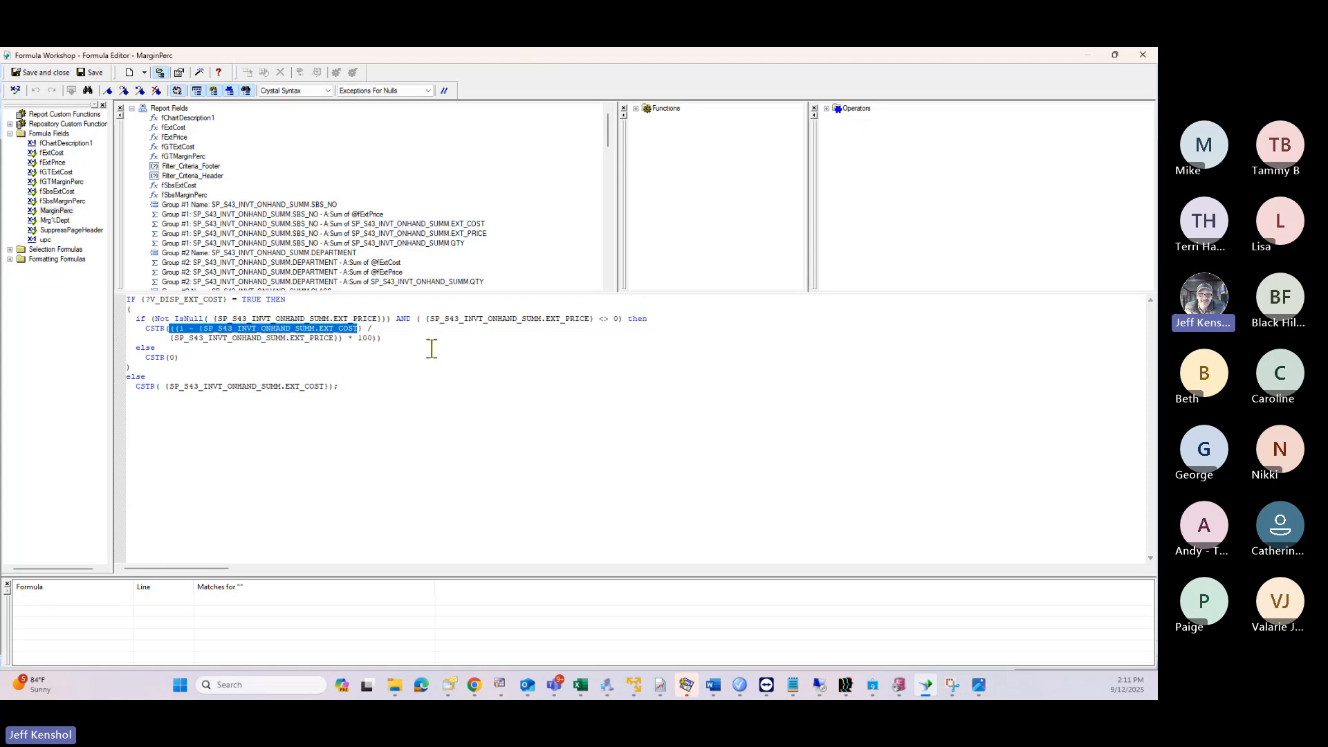
{"action": "left_click", "coordinate": [457, 336]}
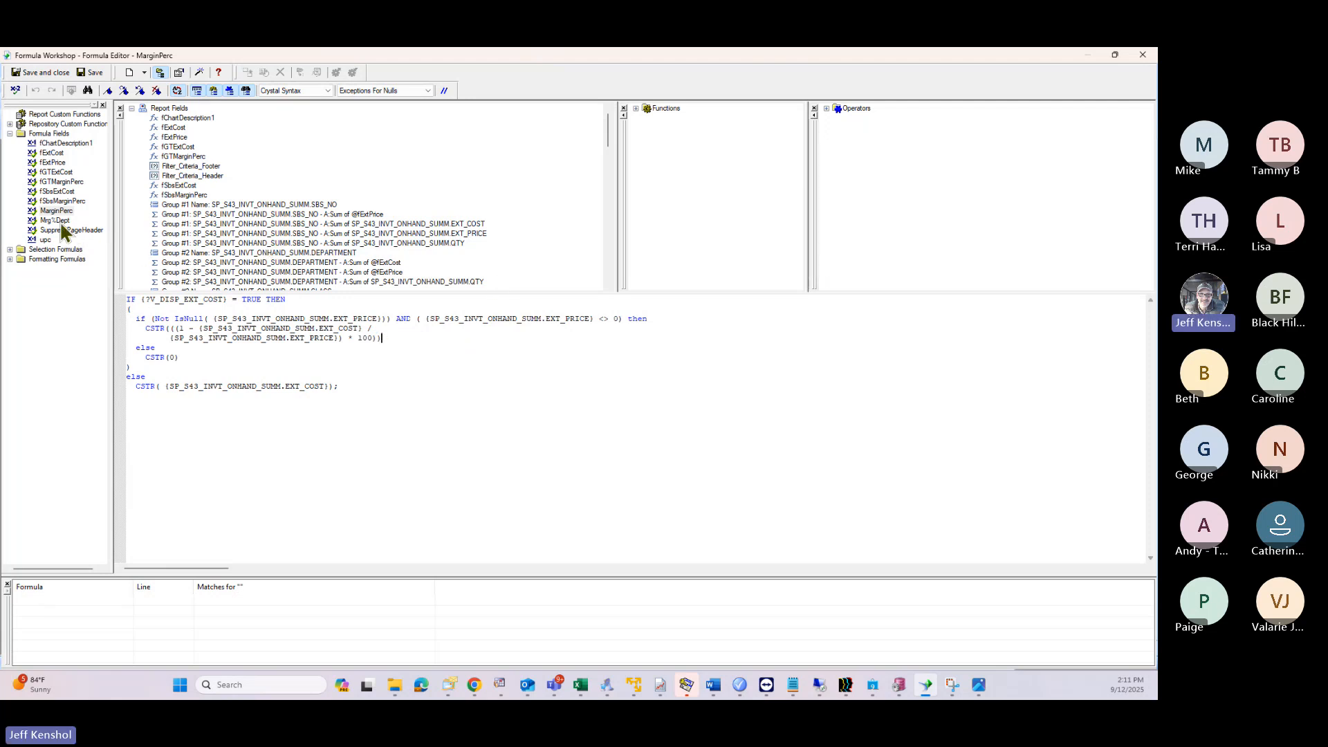
{"action": "left_click", "coordinate": [60, 182]}
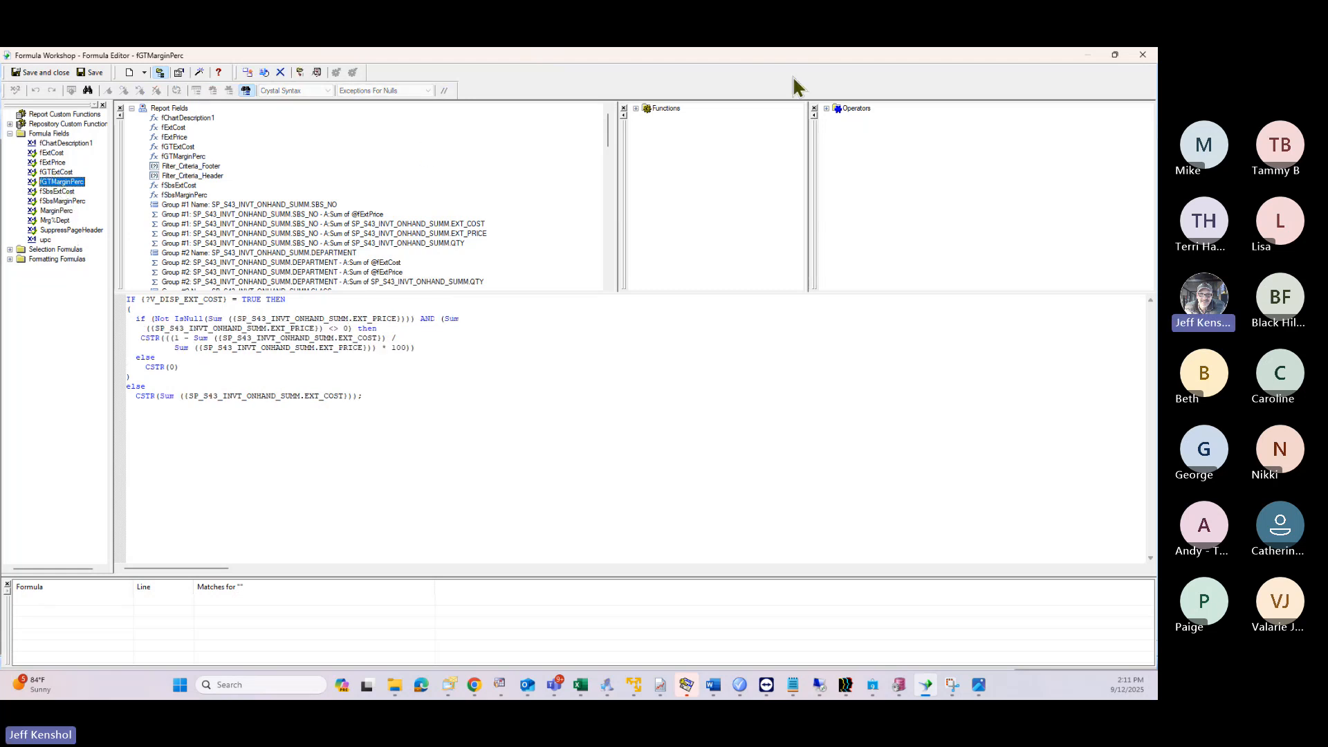
{"action": "left_click", "coordinate": [1143, 54]}
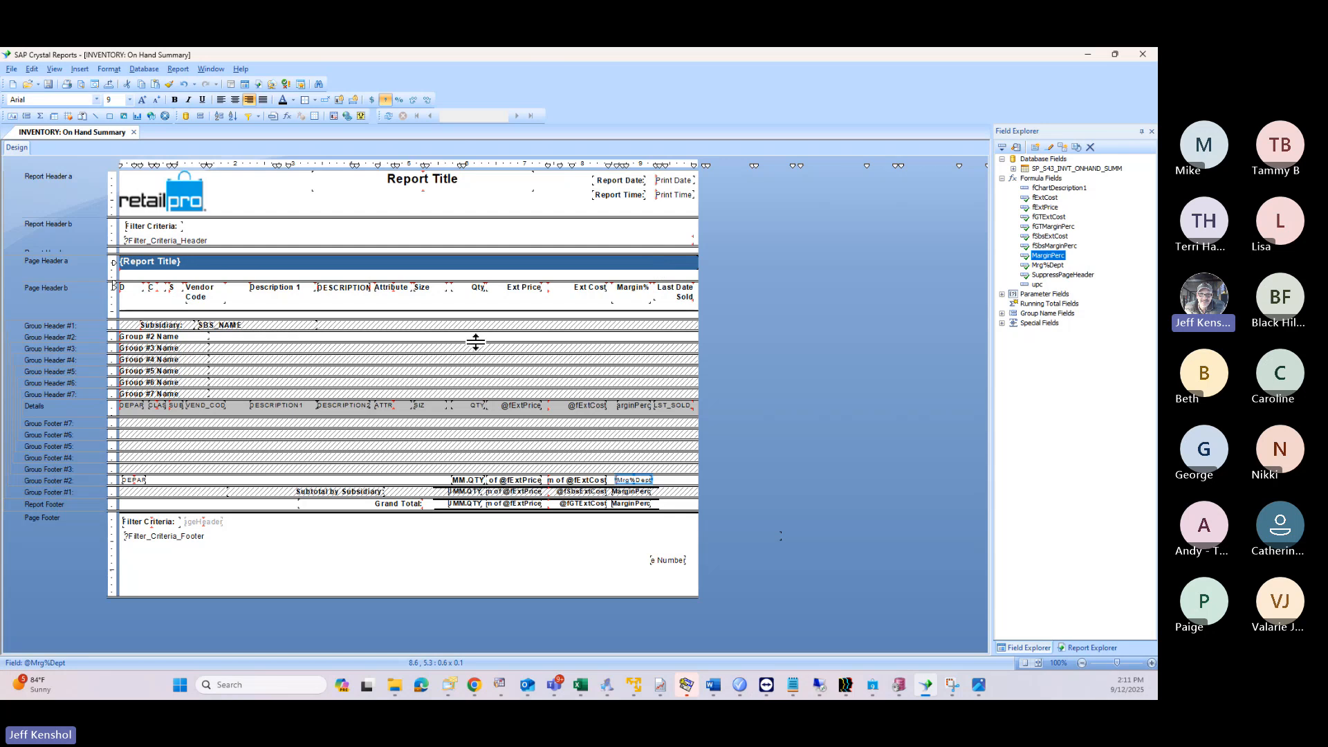
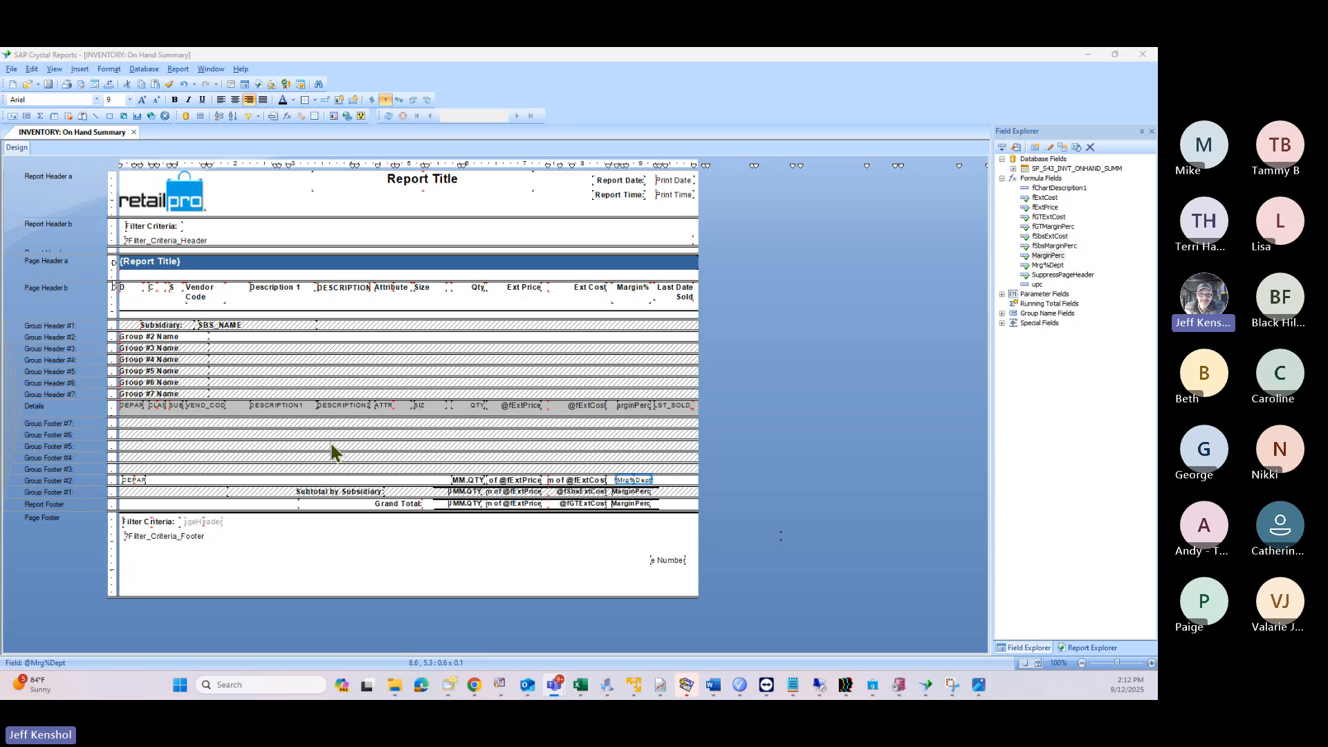
Step: Suppress the Group Header #2 section for DEPARTMENT without drill-down
{"action": "left_click", "coordinate": [95, 341]}
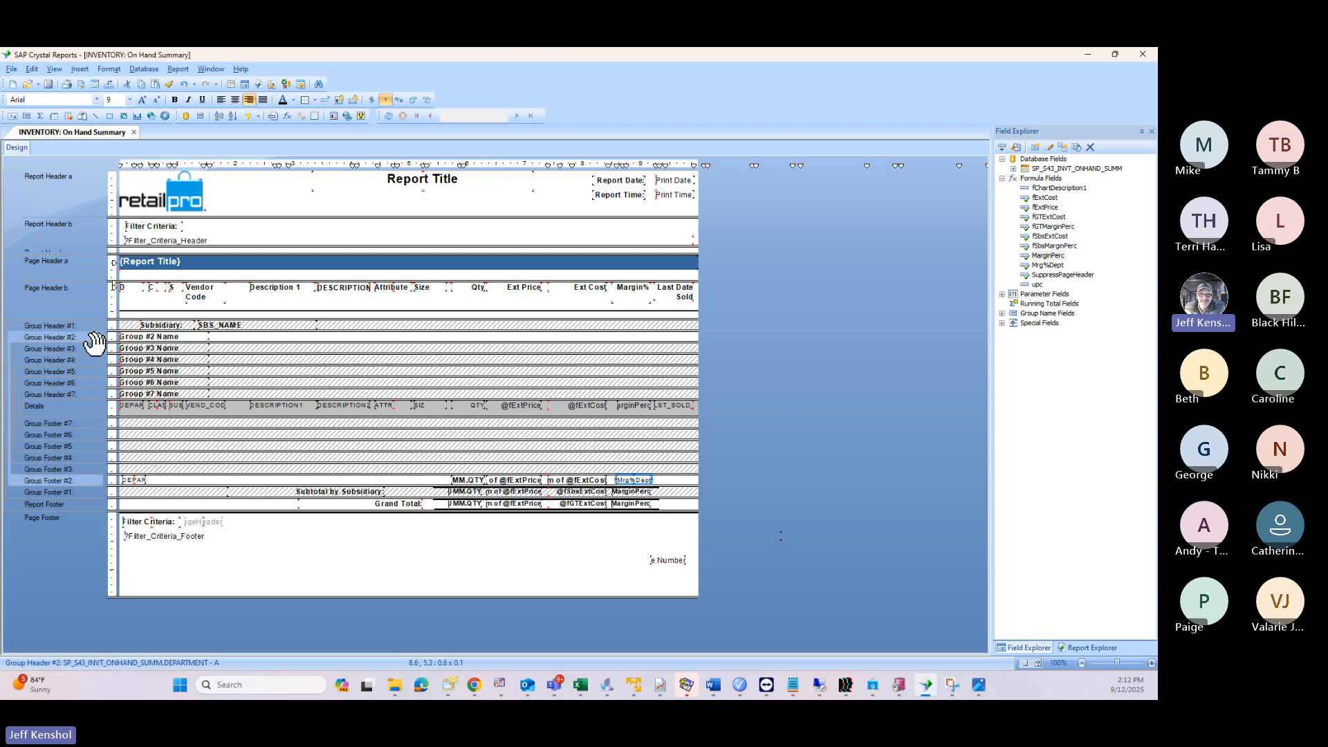
{"action": "right_click", "coordinate": [88, 340]}
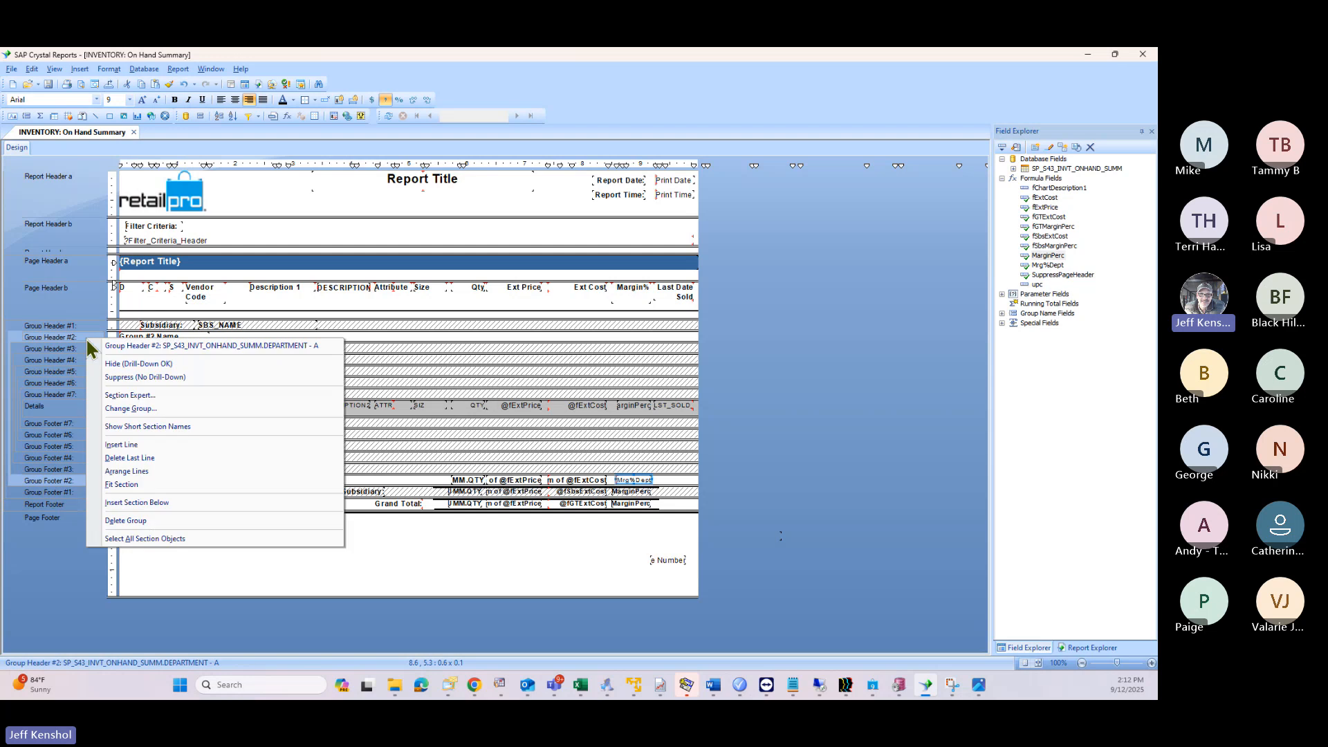
{"action": "left_click", "coordinate": [124, 378]}
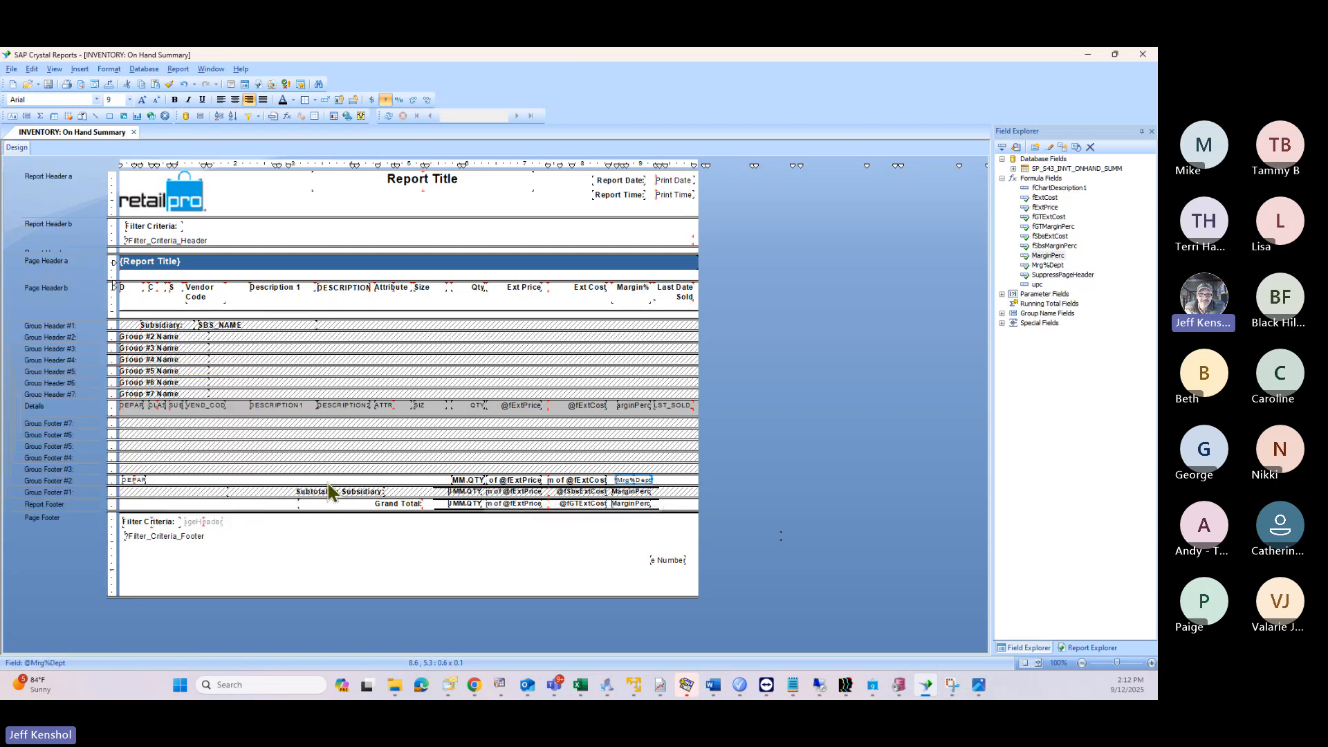
Step: Increase the height of Group Footer #2 to leave blank space below the department totals, and save the report
{"action": "left_click", "coordinate": [229, 504]}
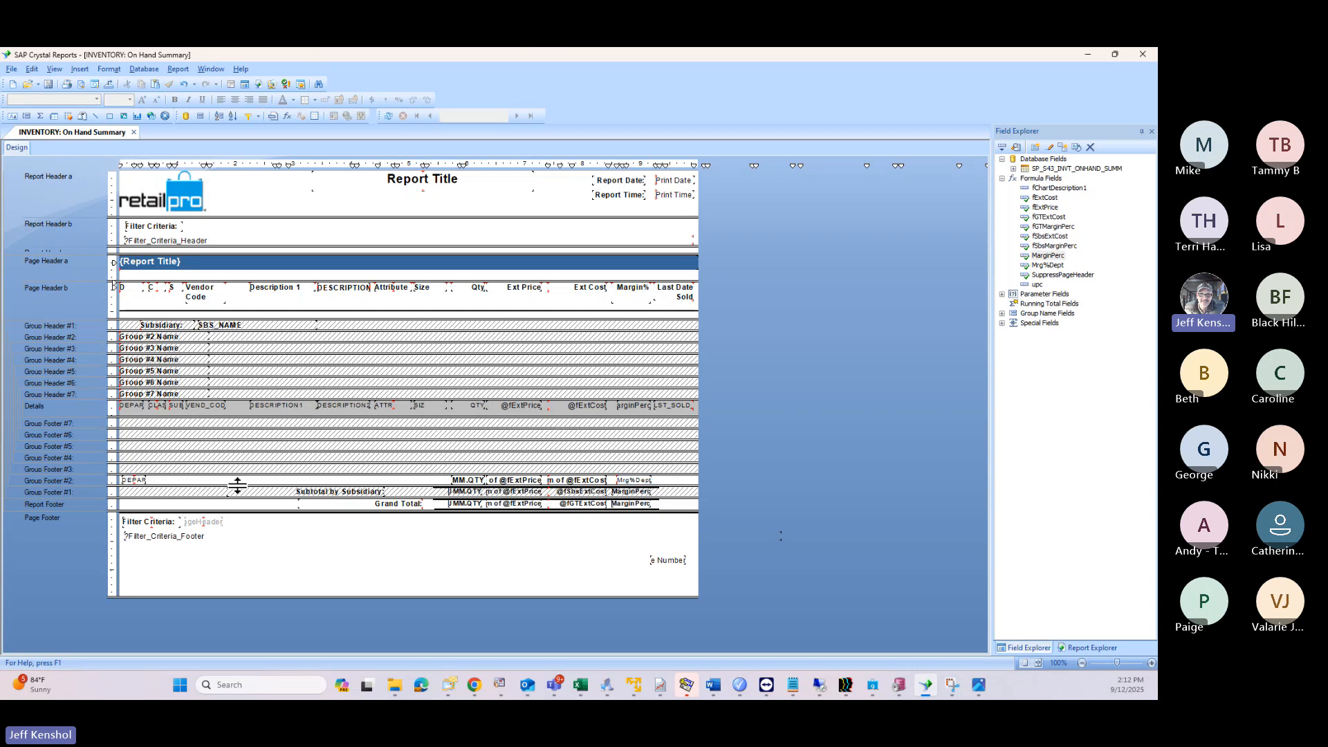
{"action": "left_click_drag", "start_coordinate": [237, 486], "coordinate": [239, 516]}
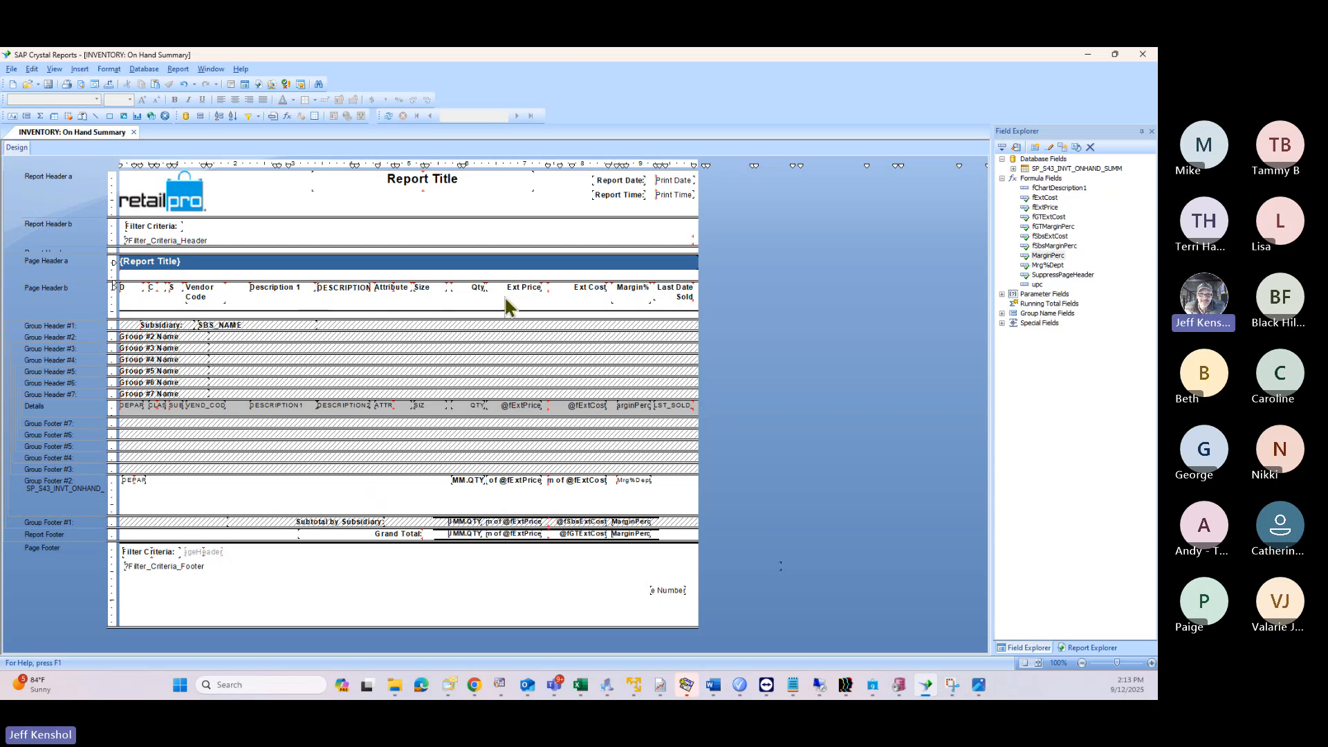
{"action": "left_click", "coordinate": [48, 83]}
{"action": "left_click", "coordinate": [618, 418]}
{"action": "left_click", "coordinate": [80, 85]}
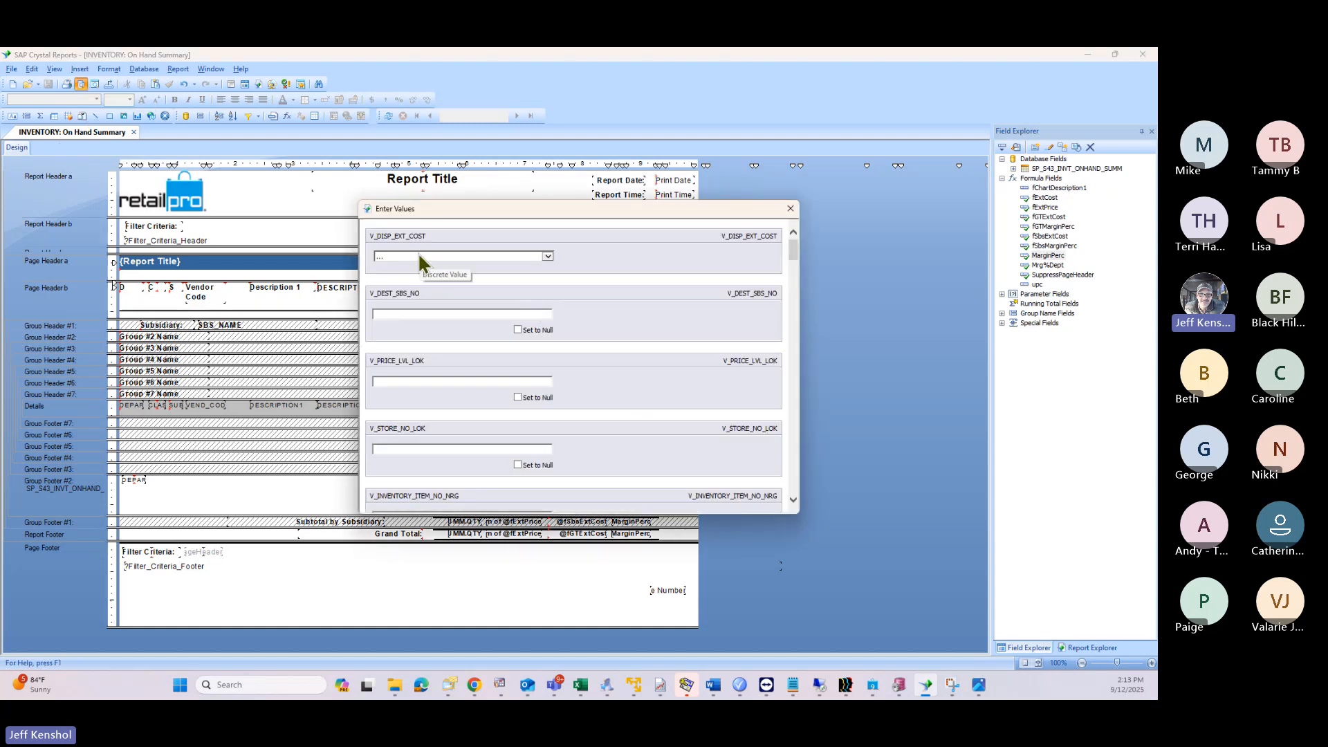
{"action": "left_click_drag", "start_coordinate": [491, 209], "coordinate": [363, 197]}
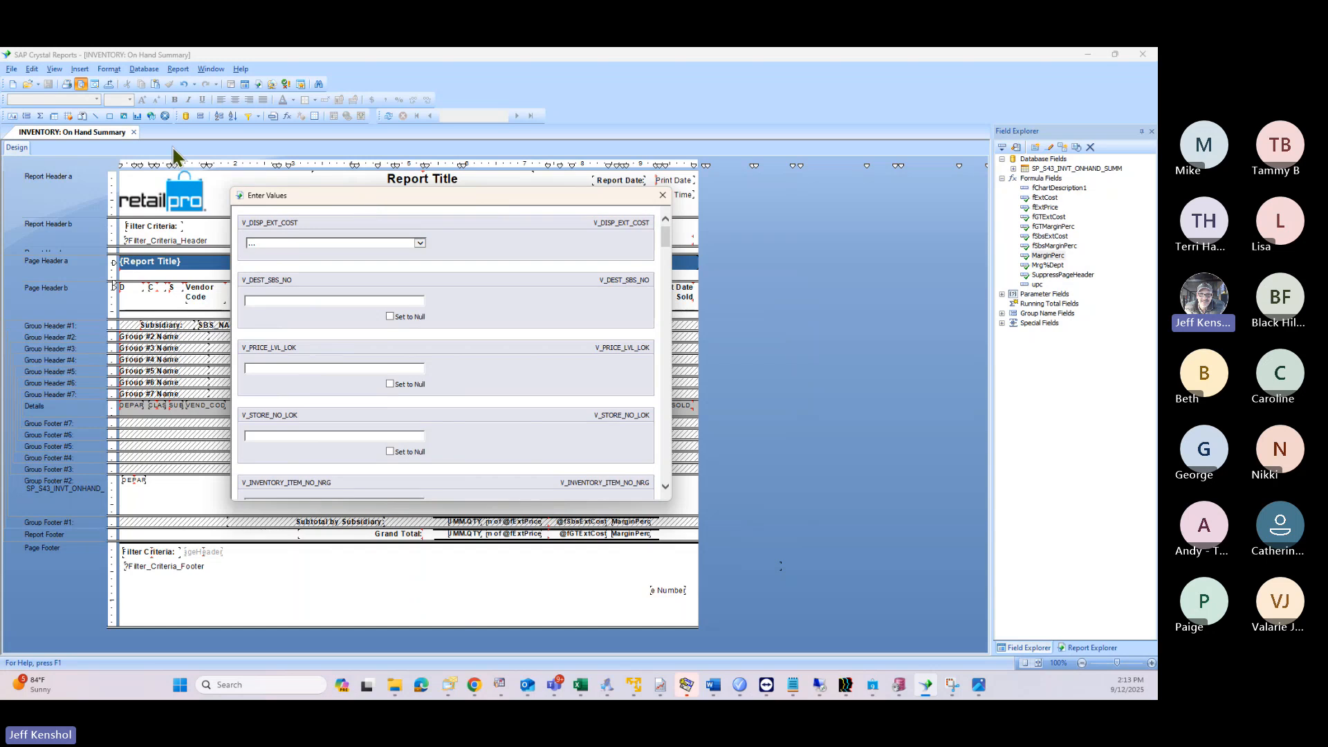
{"action": "left_click", "coordinate": [663, 195]}
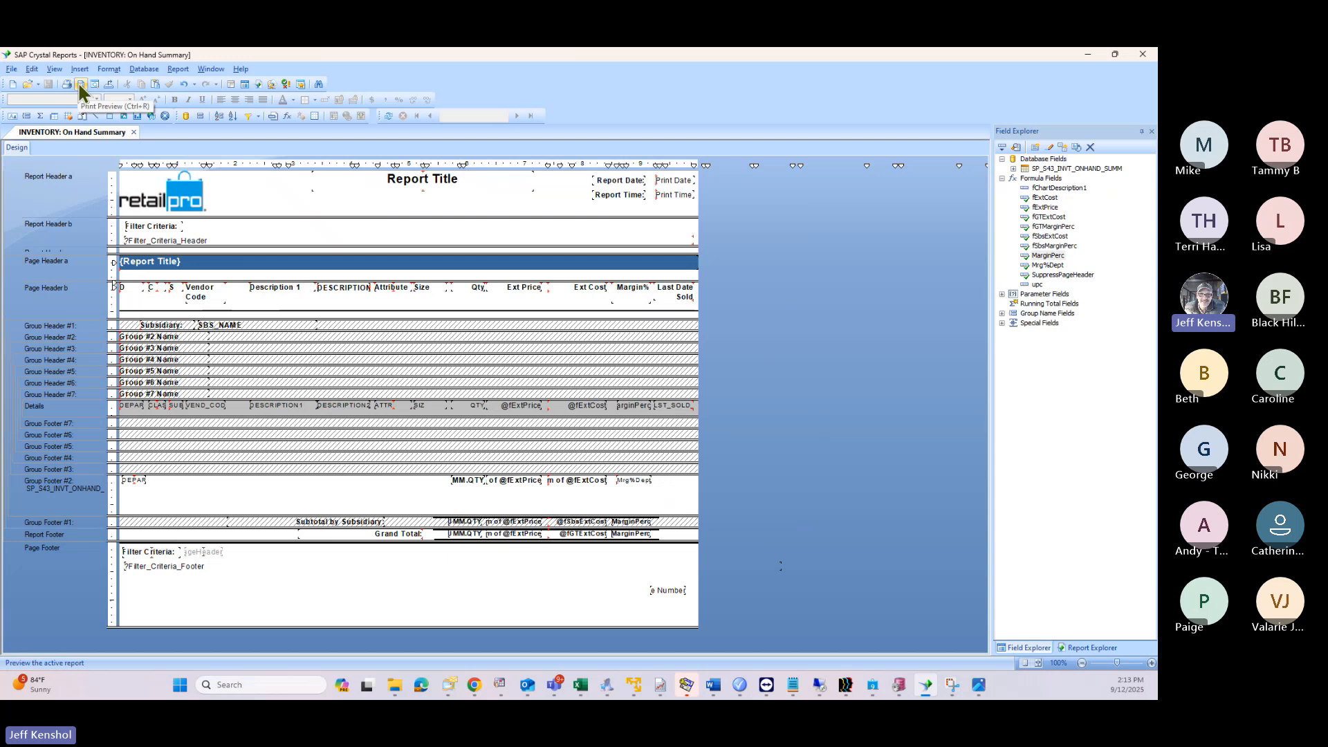
Step: Start previewing the report and set V_DISP_EXT_COST to True and V_DEST_SBS_NO to 1
{"action": "left_click", "coordinate": [81, 85]}
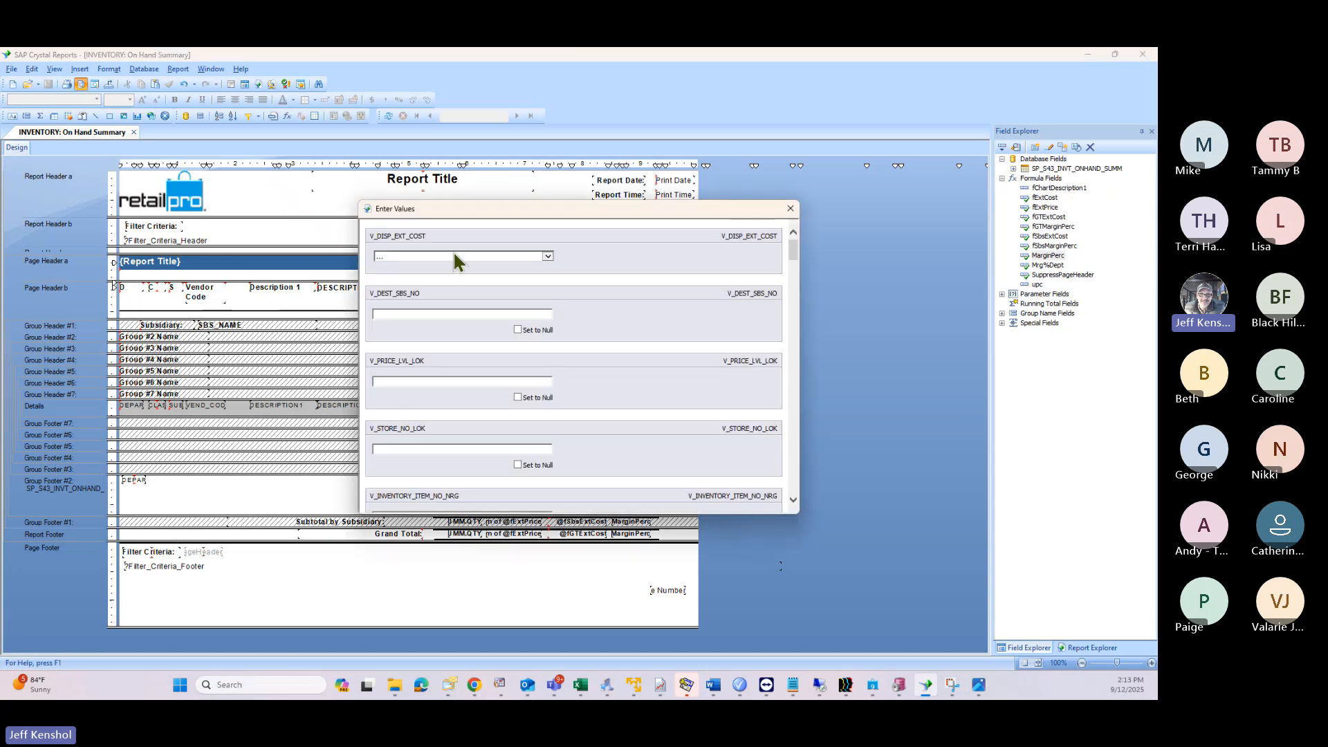
{"action": "left_click", "coordinate": [455, 256]}
{"action": "left_click", "coordinate": [424, 272]}
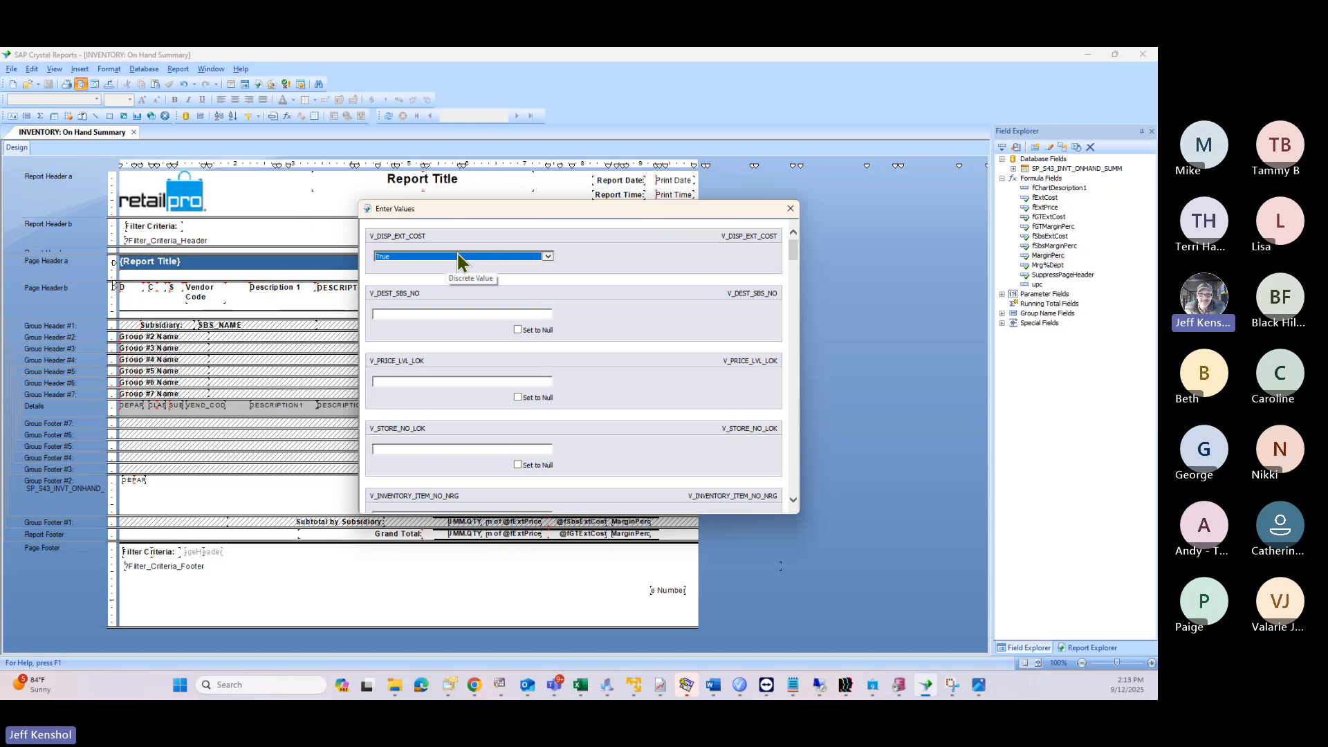
{"action": "left_click", "coordinate": [420, 315]}
{"action": "type", "text": "1"}
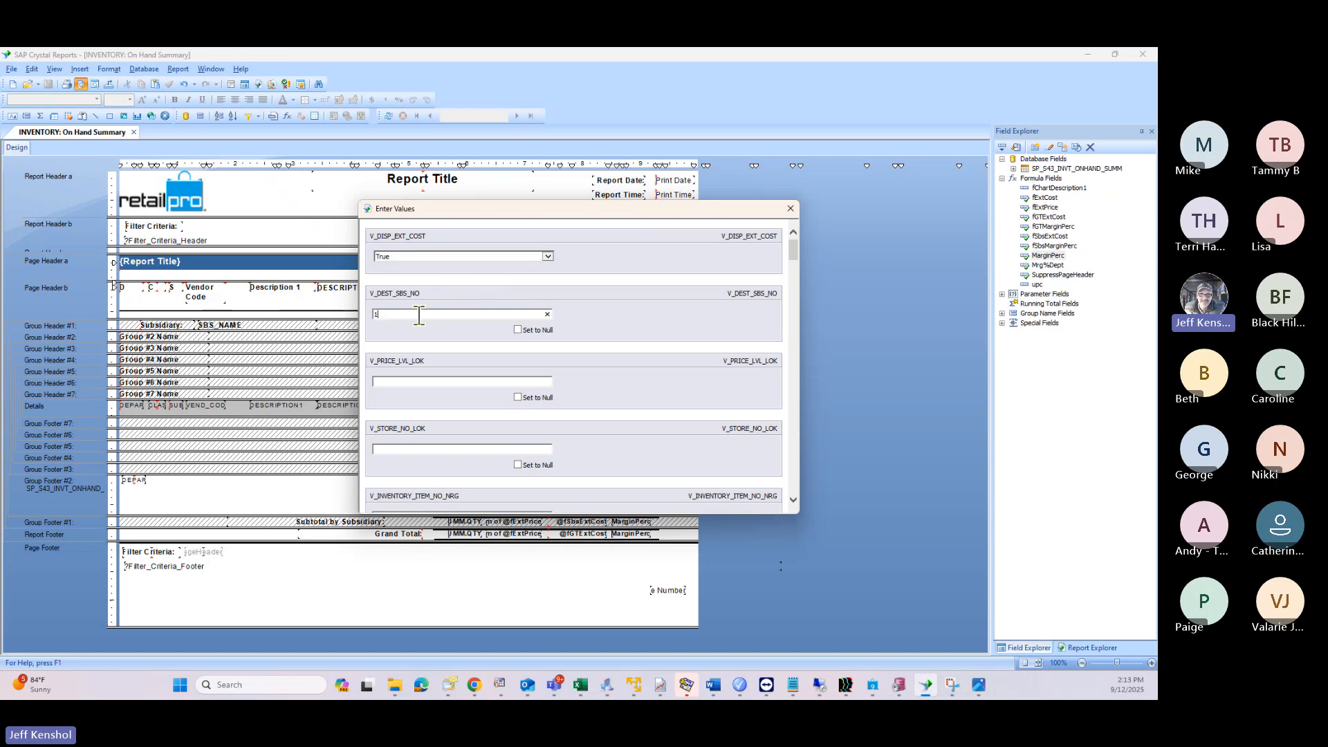
{"action": "left_click", "coordinate": [397, 258]}
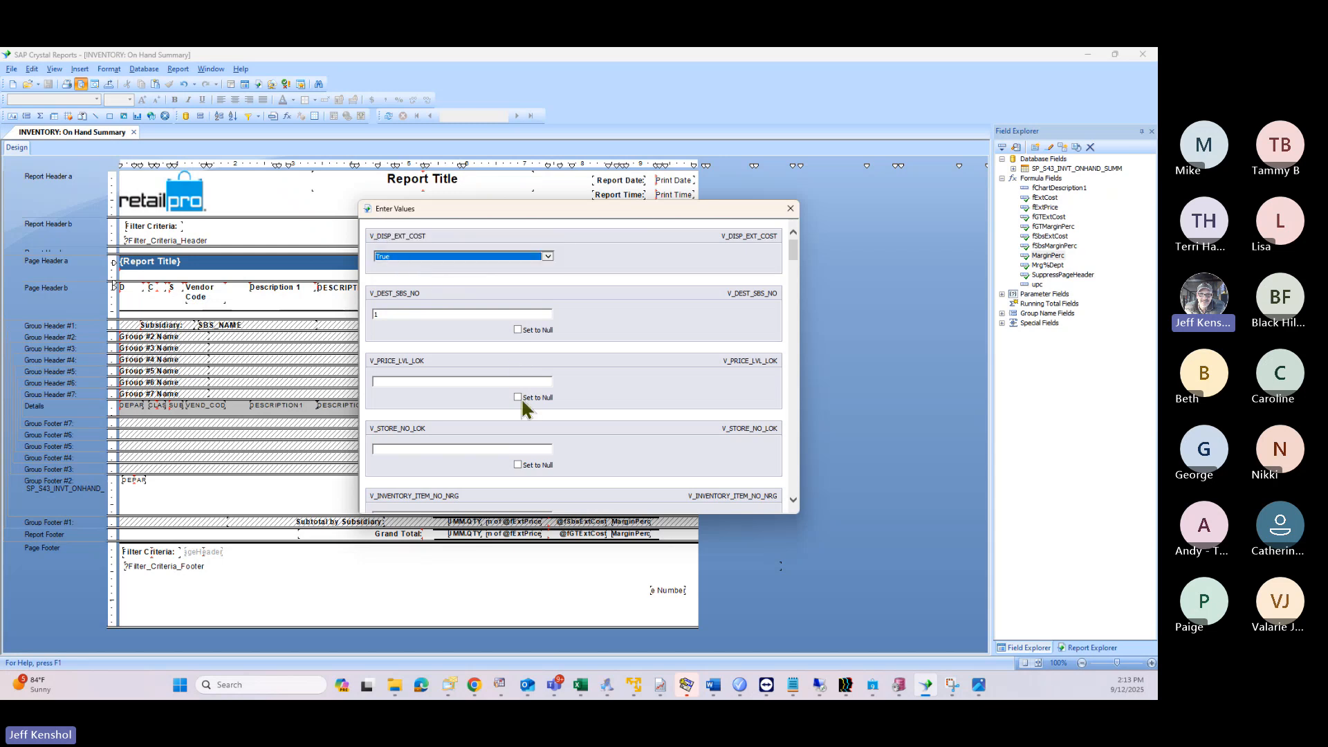
Step: Set the V_EMPL_ID parameter to 1, leave the remaining parameters blank, and submit the values for the preview
{"action": "scroll", "coordinate": [584, 400], "scroll_direction": "down", "scroll_amount": 10}
{"action": "scroll", "coordinate": [583, 399], "scroll_direction": "down", "scroll_amount": 10}
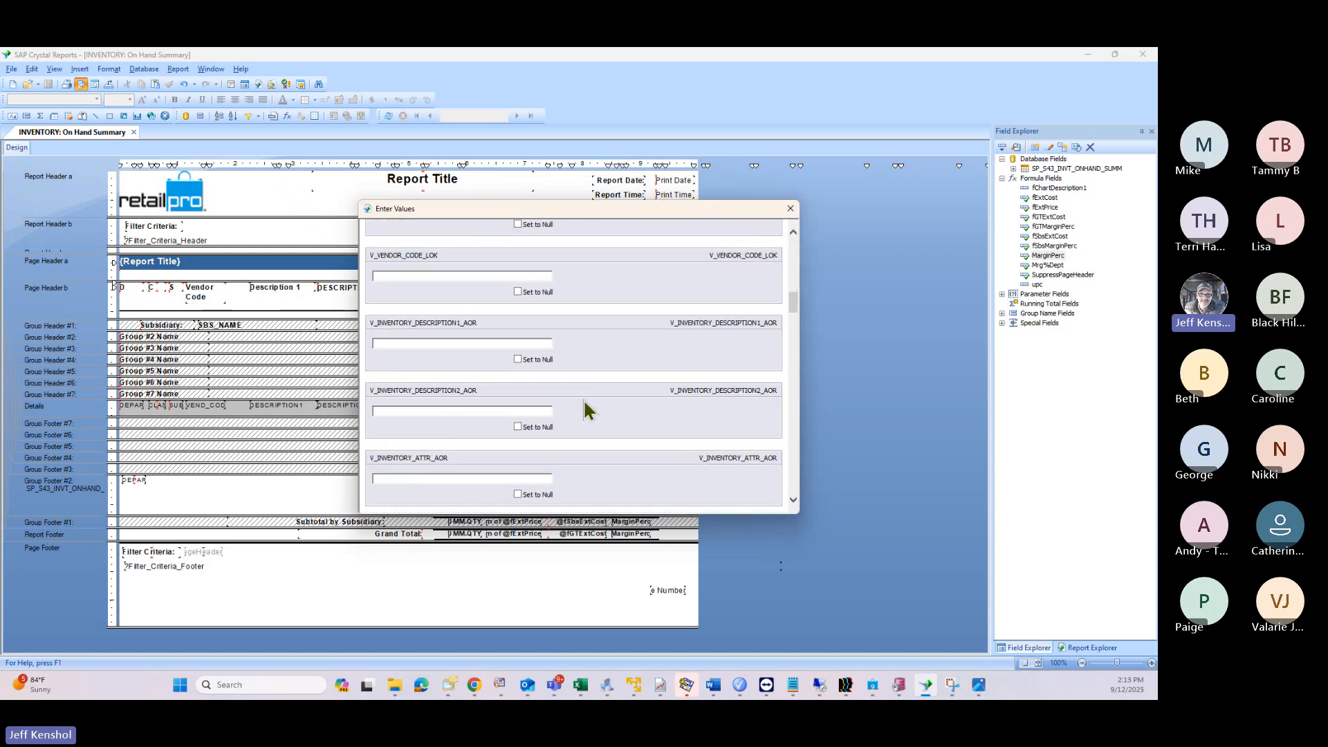
{"action": "scroll", "coordinate": [584, 408], "scroll_direction": "down", "scroll_amount": 10}
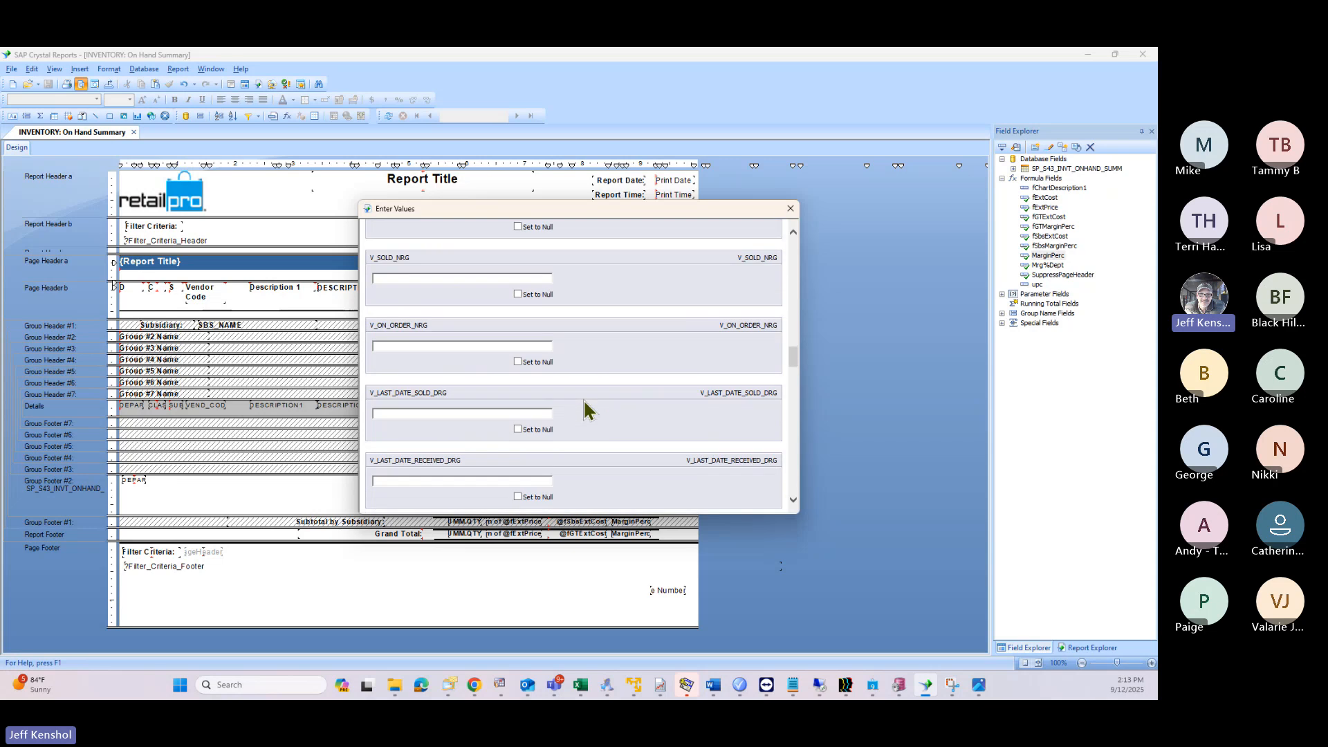
{"action": "scroll", "coordinate": [720, 426], "scroll_direction": "down", "scroll_amount": 6}
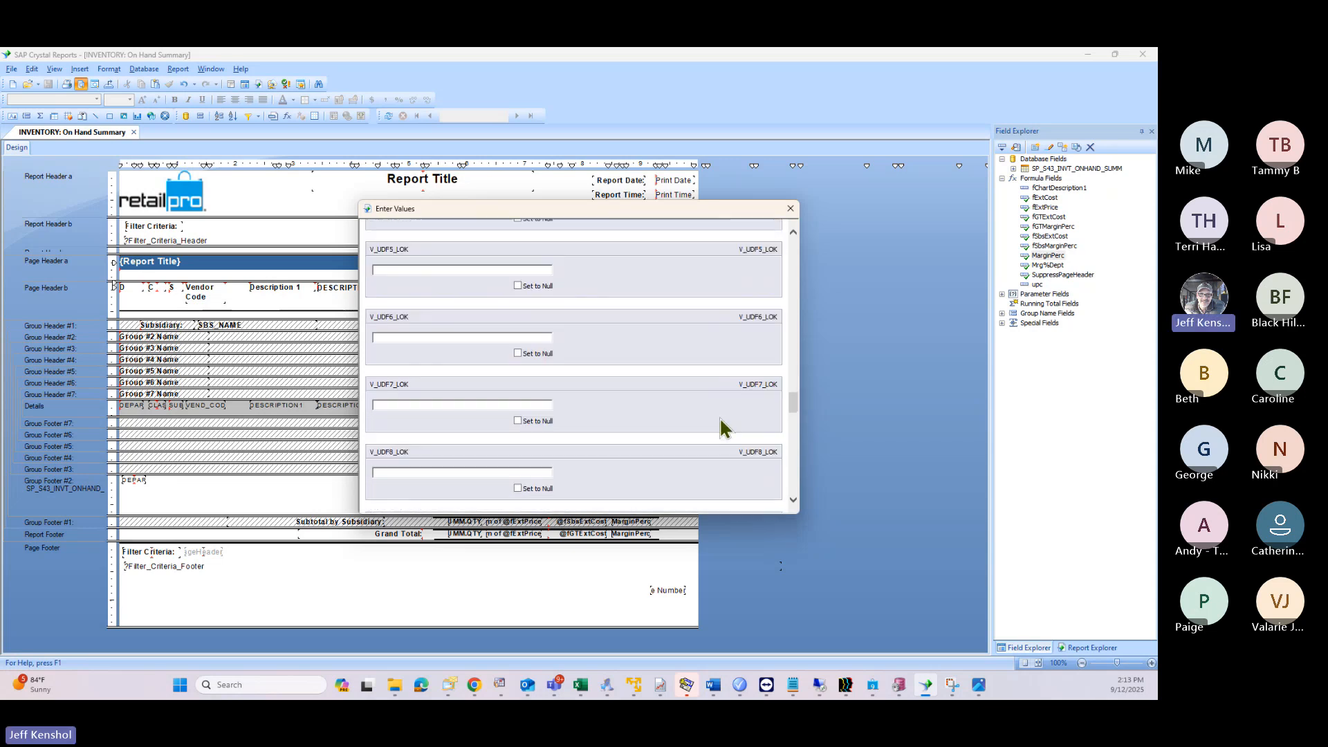
{"action": "left_click_drag", "start_coordinate": [795, 450], "coordinate": [800, 500]}
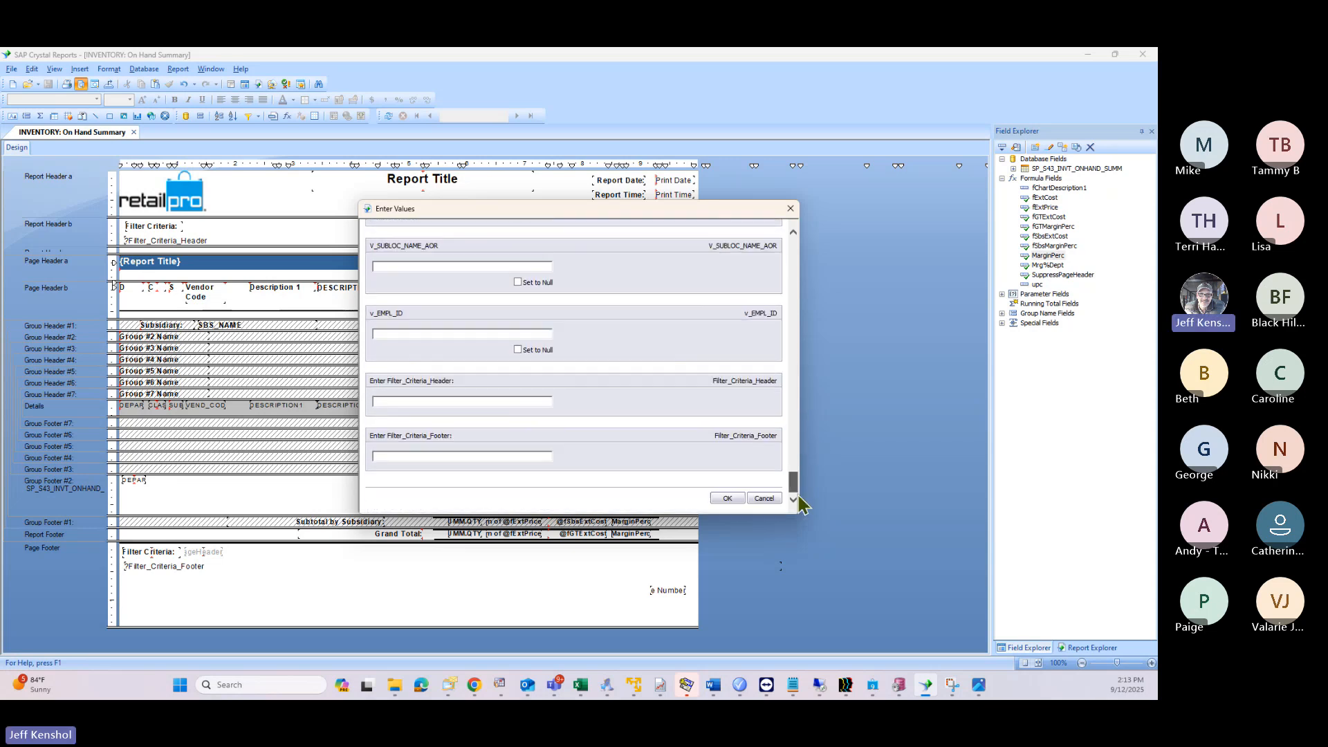
{"action": "left_click", "coordinate": [727, 498]}
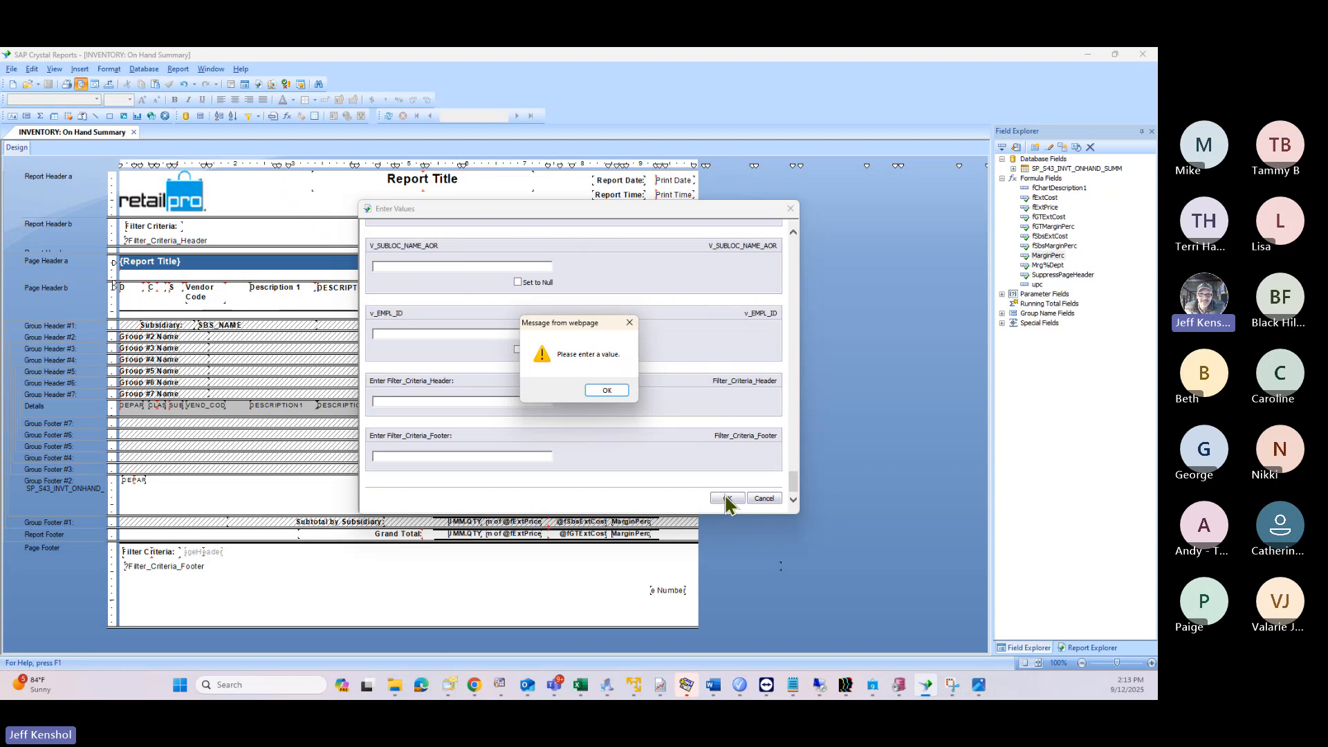
{"action": "left_click", "coordinate": [606, 390]}
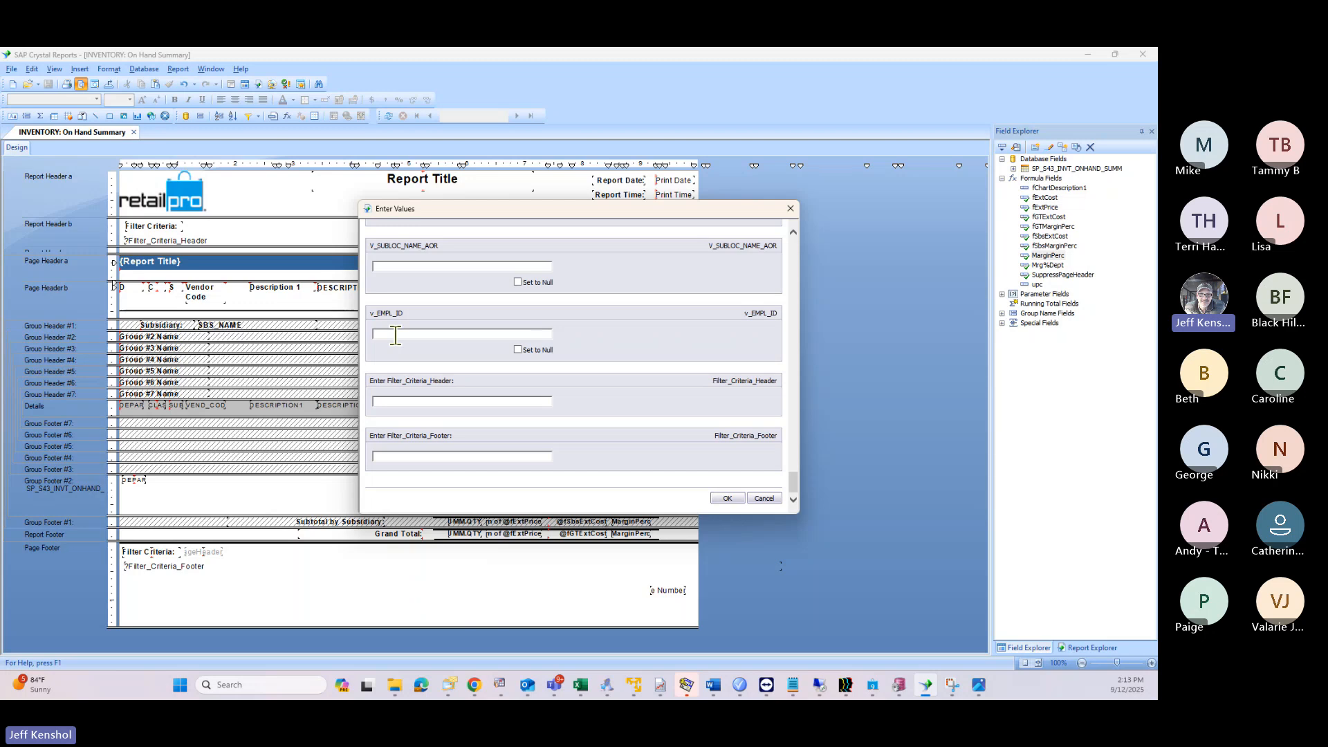
{"action": "type", "text": "1"}
{"action": "left_click", "coordinate": [725, 498]}
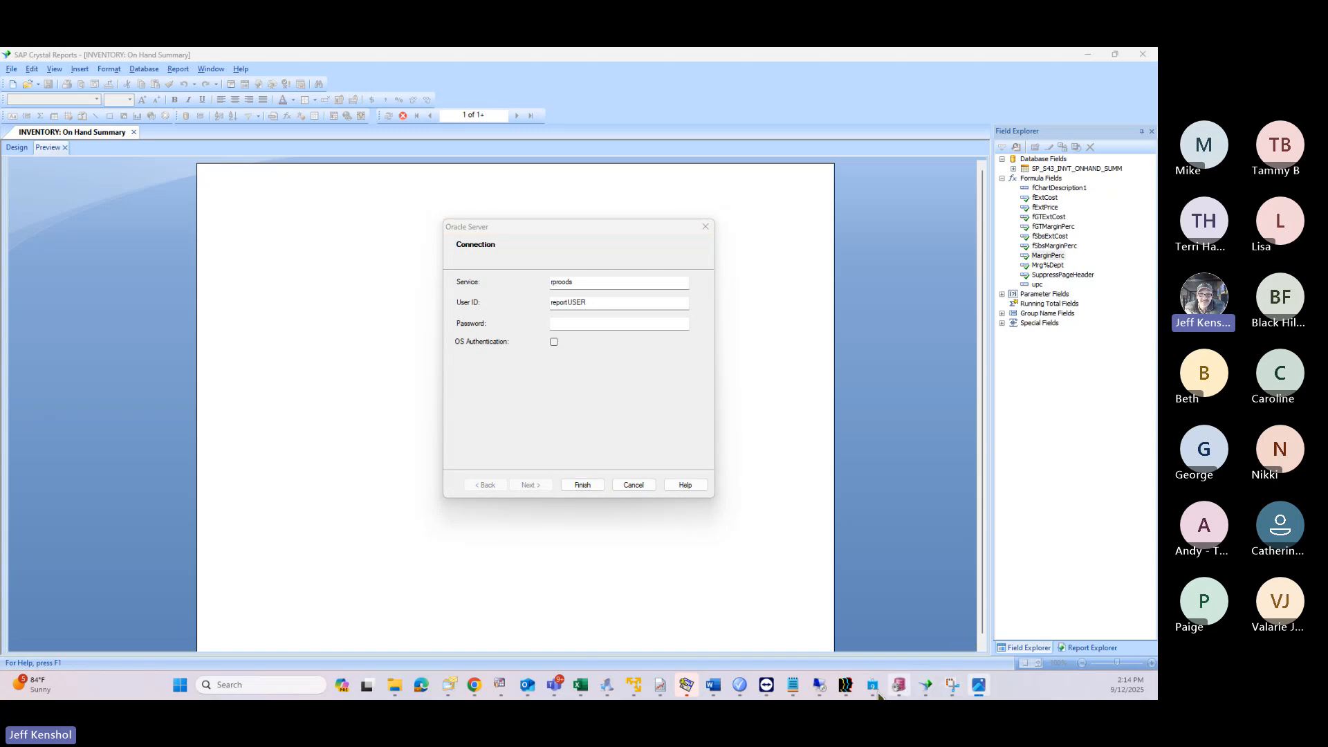
Step: Look up the database login in the Notepad note, enter the Oracle Server connection password and finish connecting
{"action": "mouse_move", "coordinate": [793, 685]}
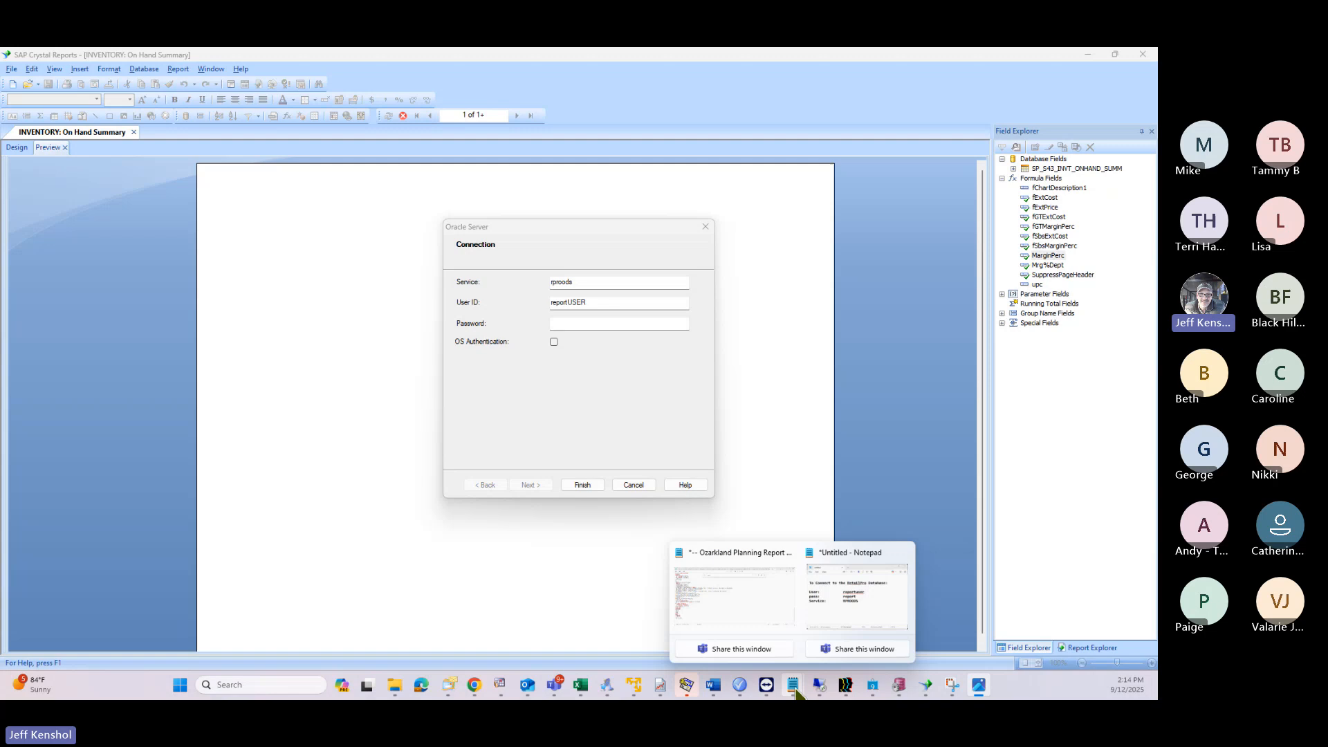
{"action": "left_click", "coordinate": [844, 626]}
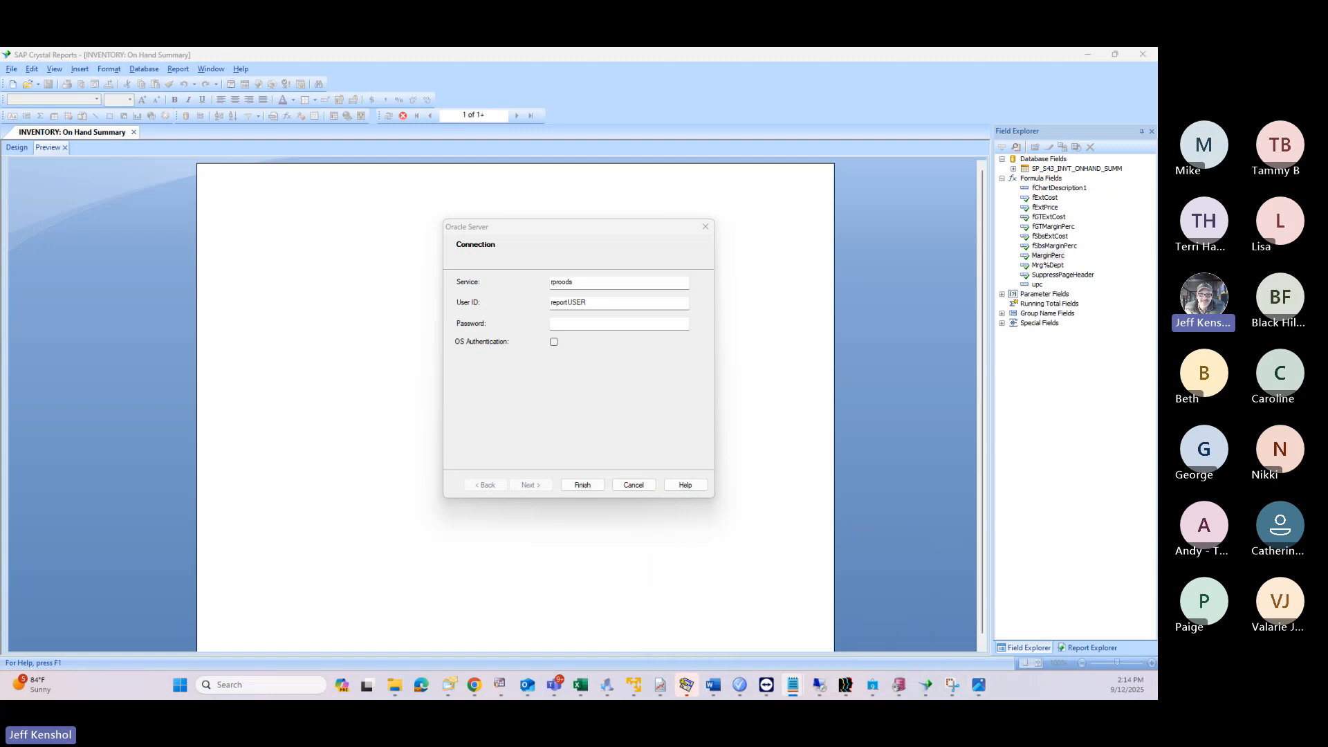
{"action": "left_click_drag", "start_coordinate": [1135, 309], "coordinate": [306, 156]}
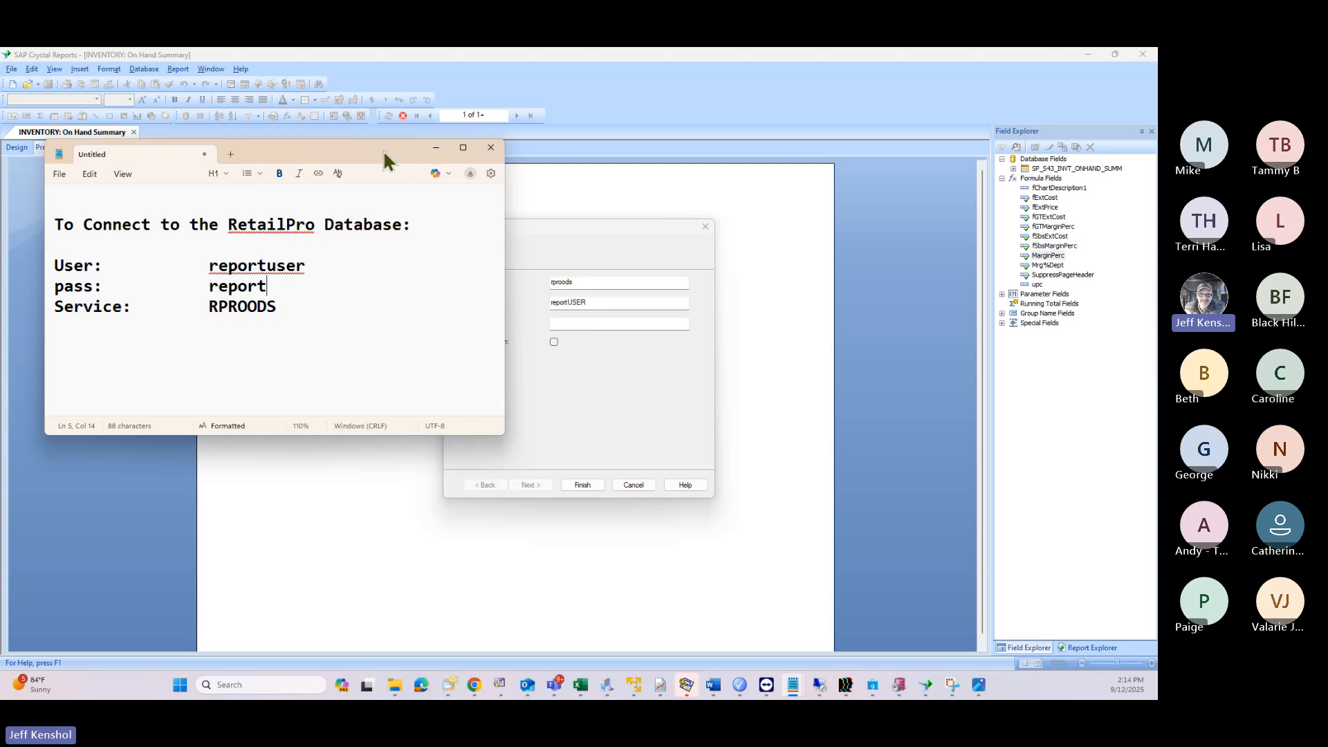
{"action": "left_click_drag", "start_coordinate": [384, 153], "coordinate": [333, 175]}
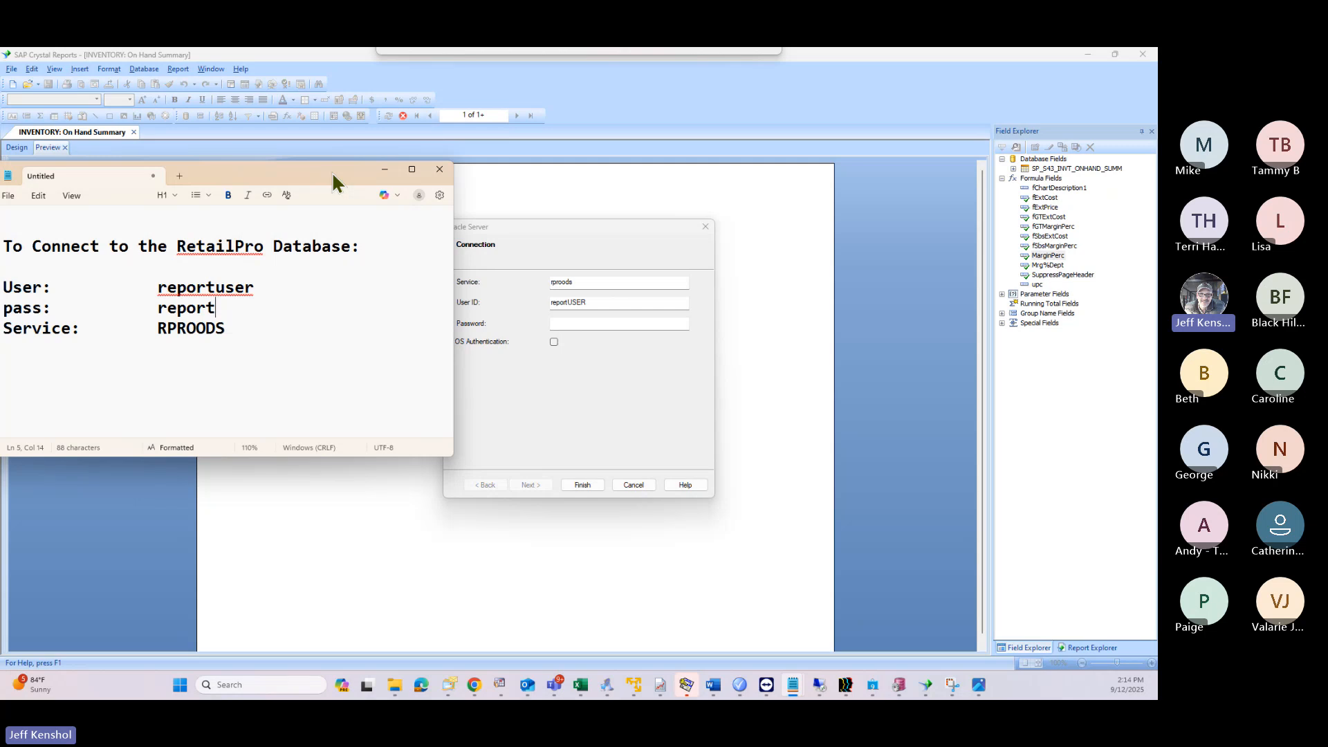
{"action": "left_click", "coordinate": [574, 328]}
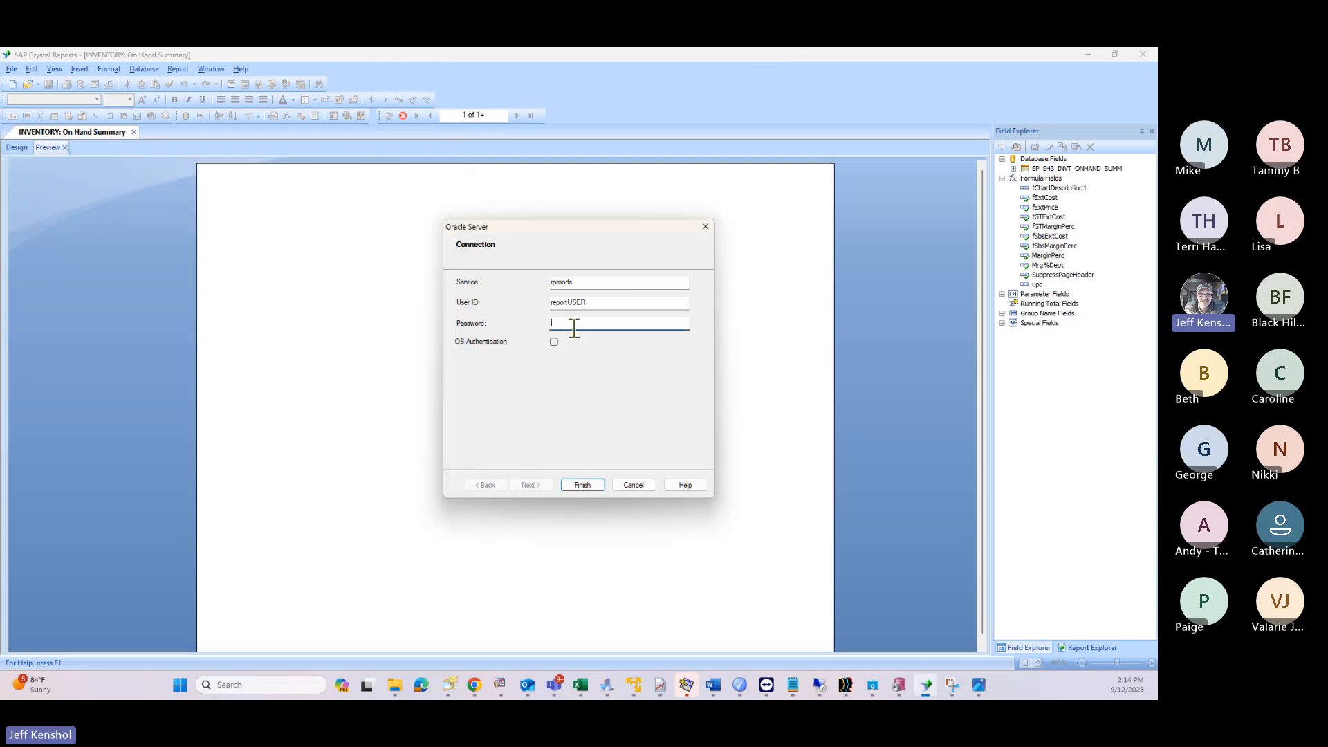
{"action": "type", "text": "••••••"}
{"action": "left_click", "coordinate": [588, 487]}
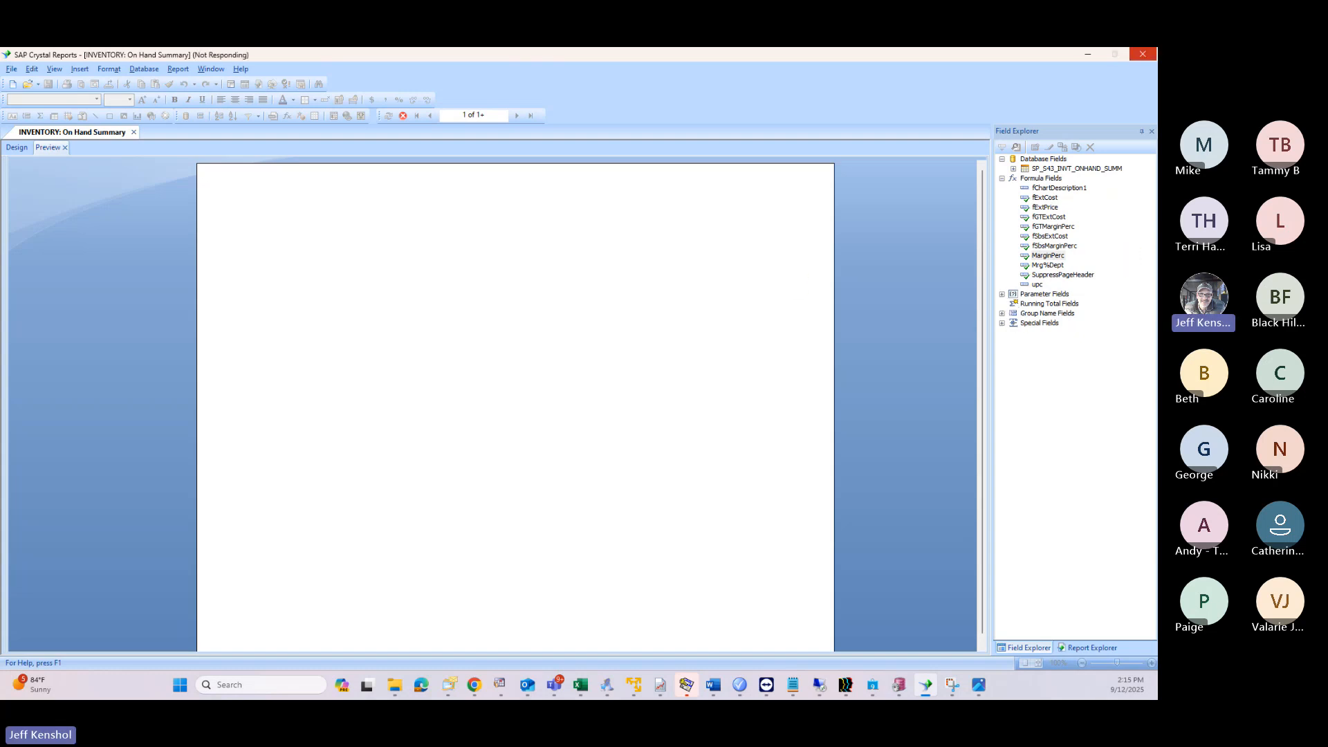
Step: Switch to File Explorer and look through the report files in D:\RetailPro9\Reports\Other
{"action": "key", "text": "alt+Tab"}
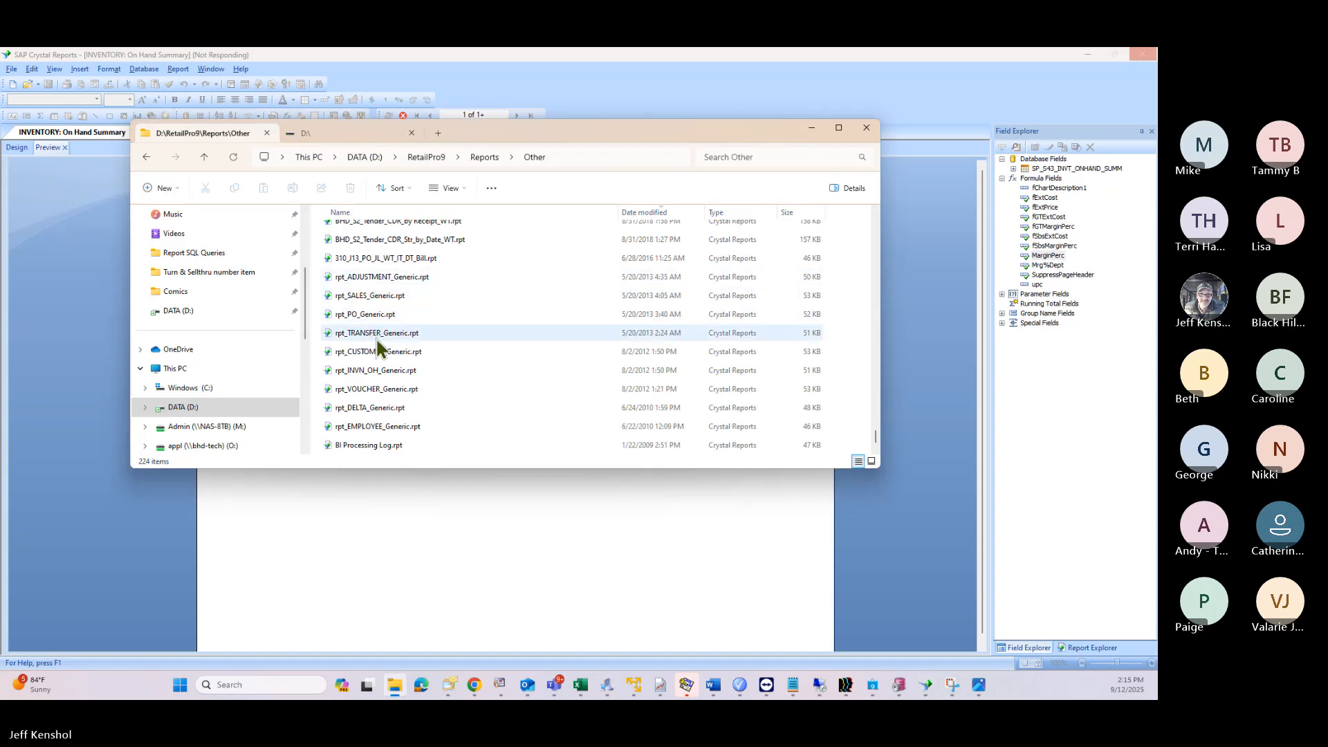
{"action": "scroll", "coordinate": [380, 346], "scroll_direction": "up", "scroll_amount": 3}
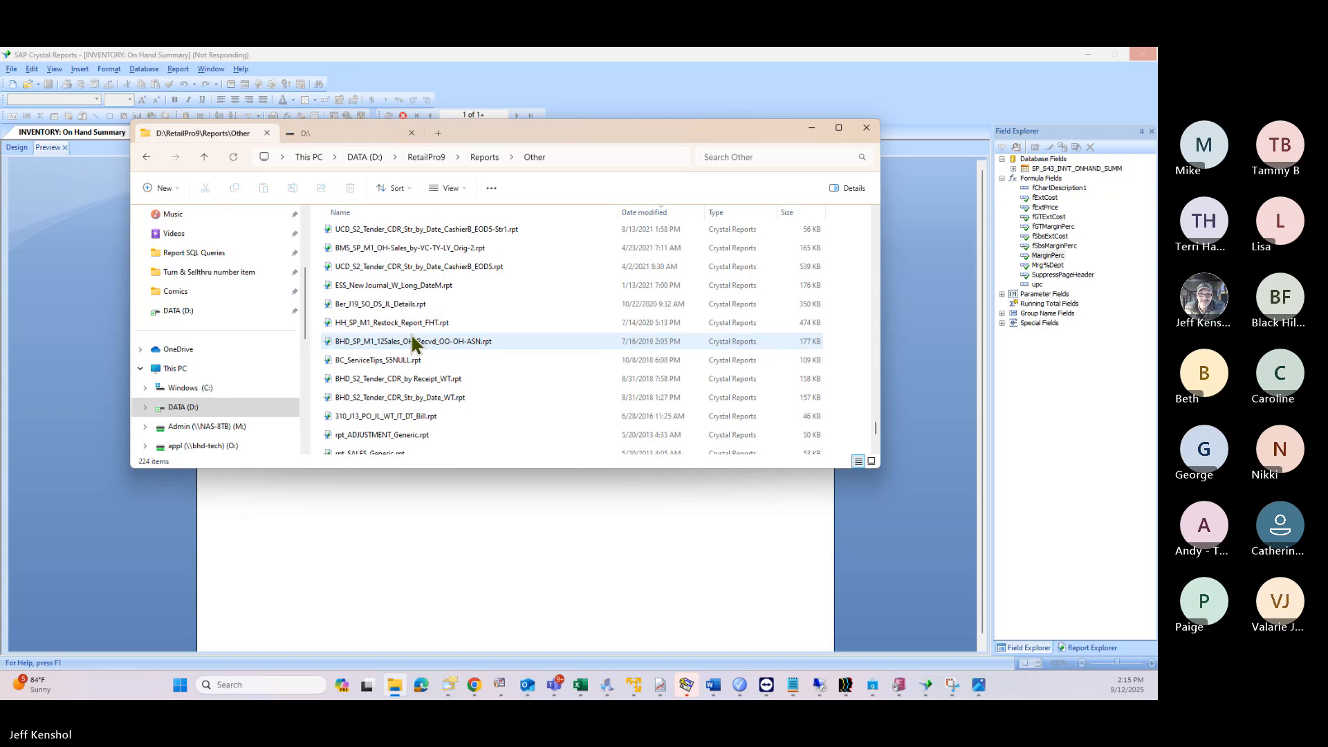
{"action": "left_click", "coordinate": [416, 326]}
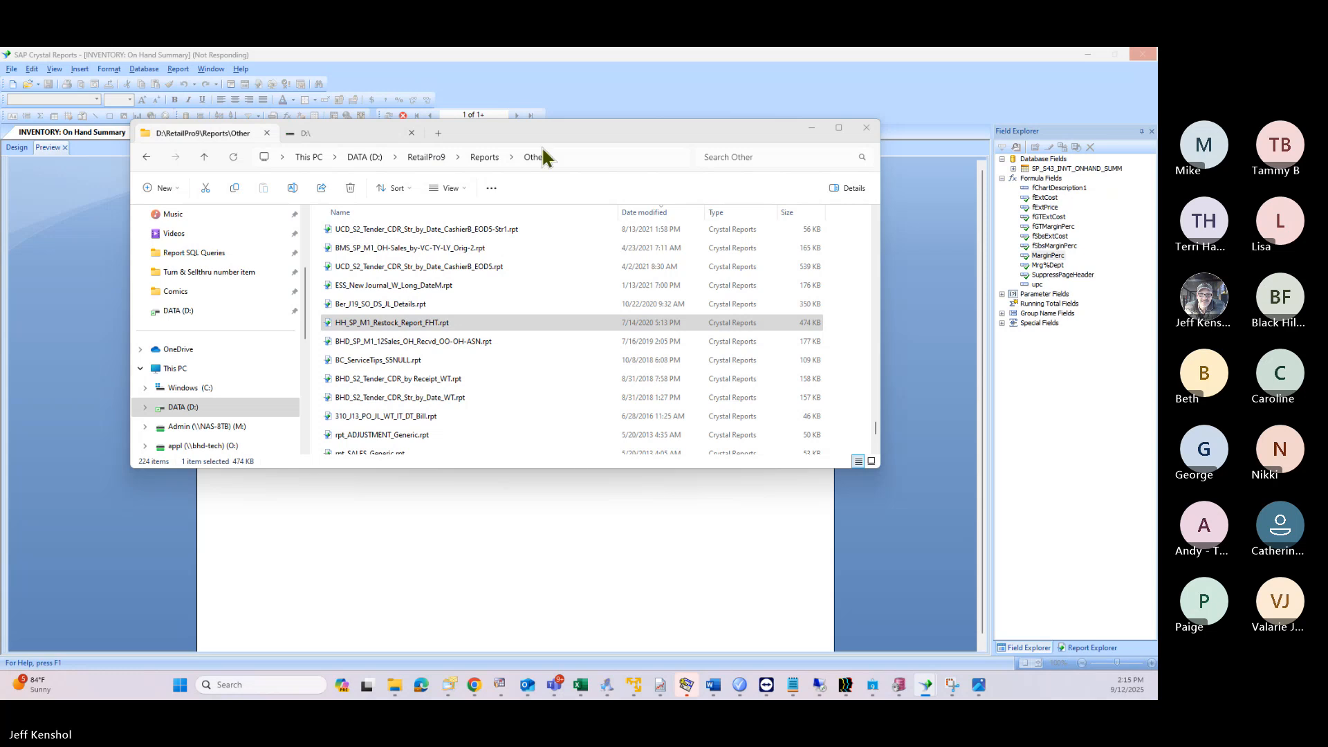
{"action": "left_click_drag", "start_coordinate": [558, 136], "coordinate": [1158, 147]}
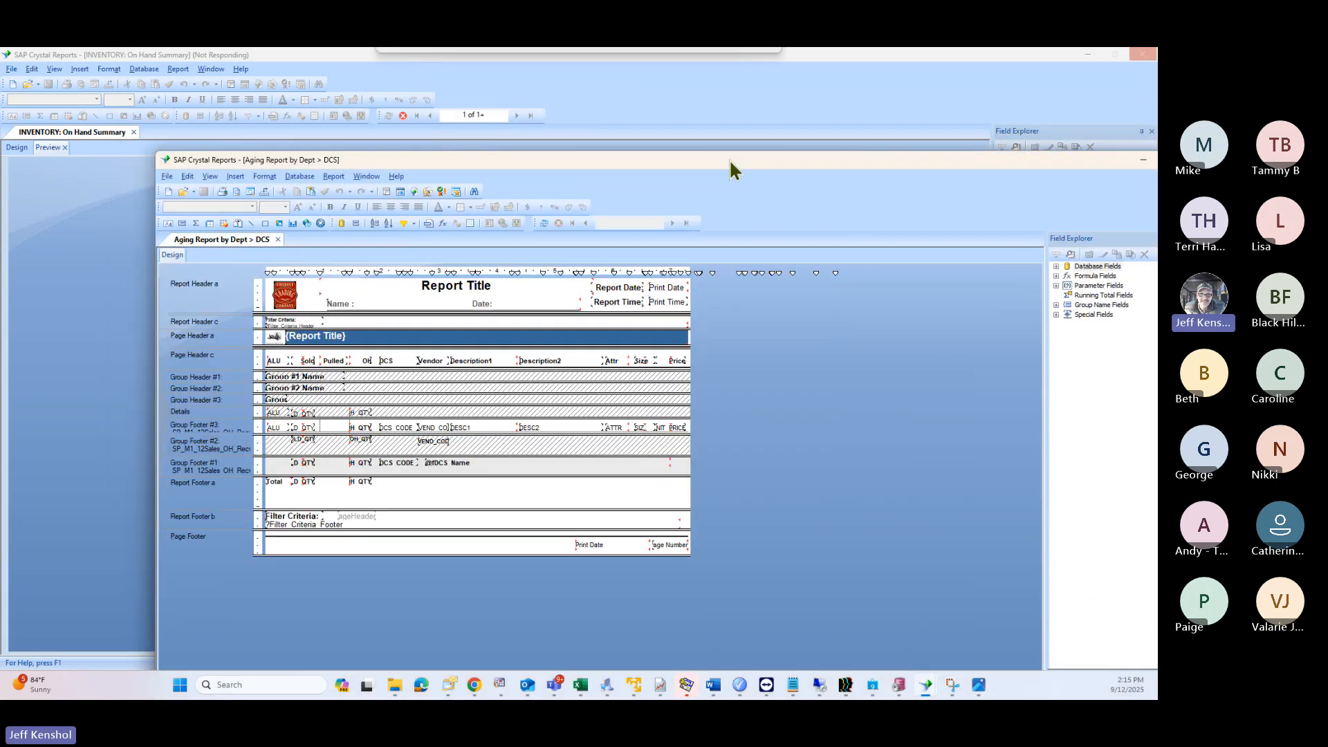
Step: Switch to the Aging Report by Dept > DCS and examine its list of parameter fields
{"action": "left_click_drag", "start_coordinate": [729, 157], "coordinate": [625, 107]}
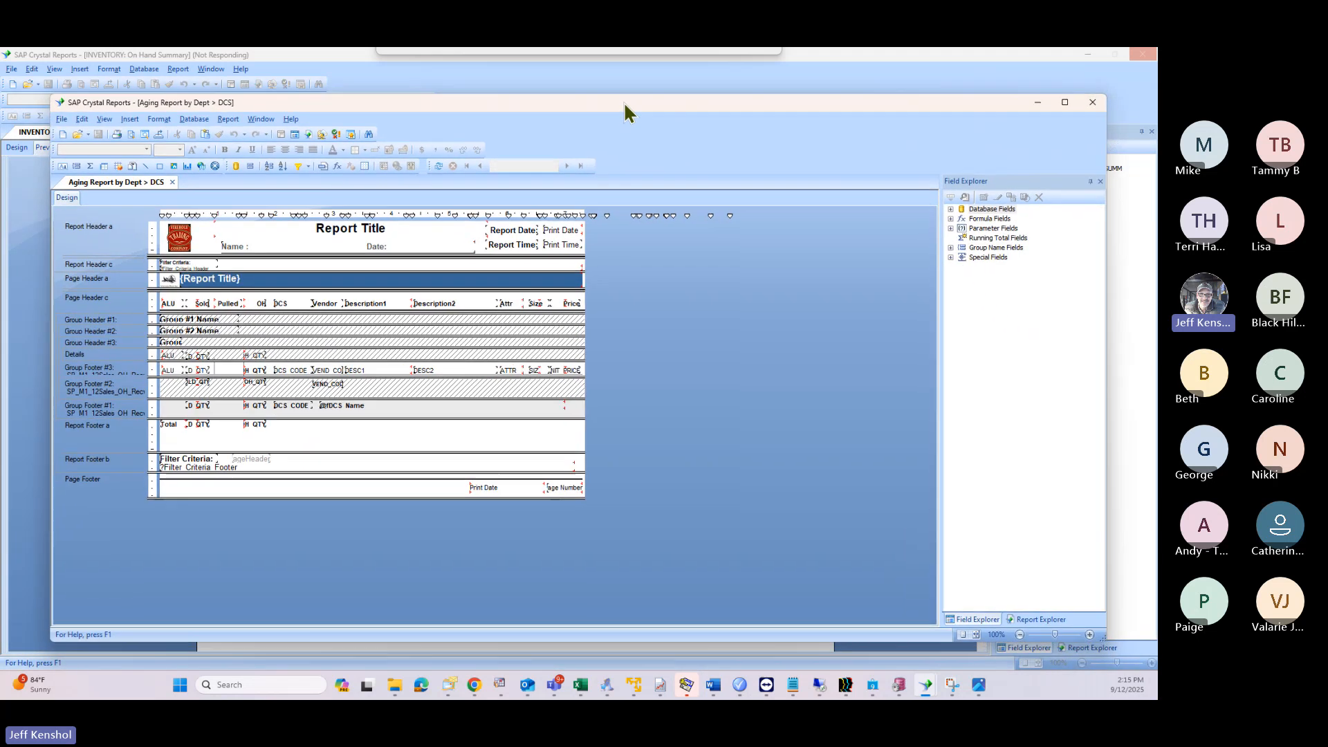
{"action": "left_click", "coordinate": [951, 228]}
{"action": "left_click", "coordinate": [1015, 346]}
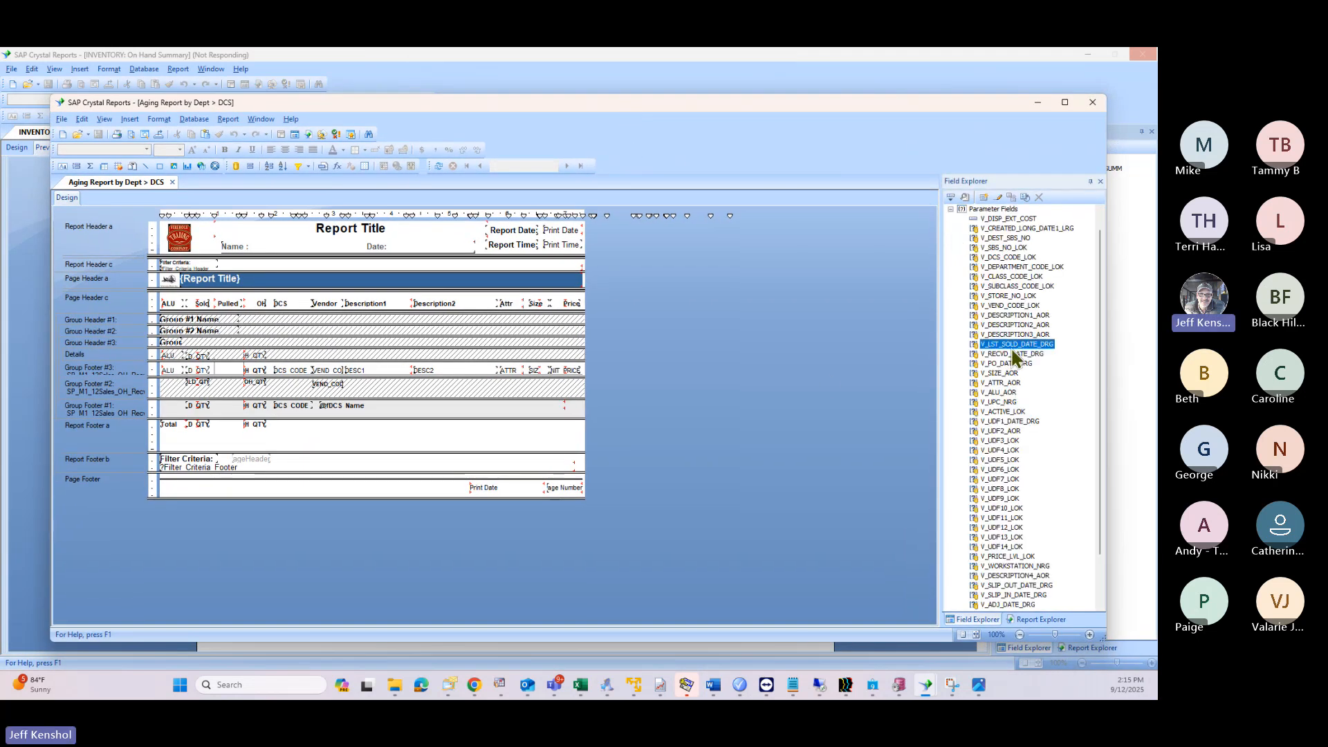
{"action": "scroll", "coordinate": [1003, 460], "scroll_direction": "down", "scroll_amount": 2}
{"action": "scroll", "coordinate": [1007, 467], "scroll_direction": "up", "scroll_amount": 3}
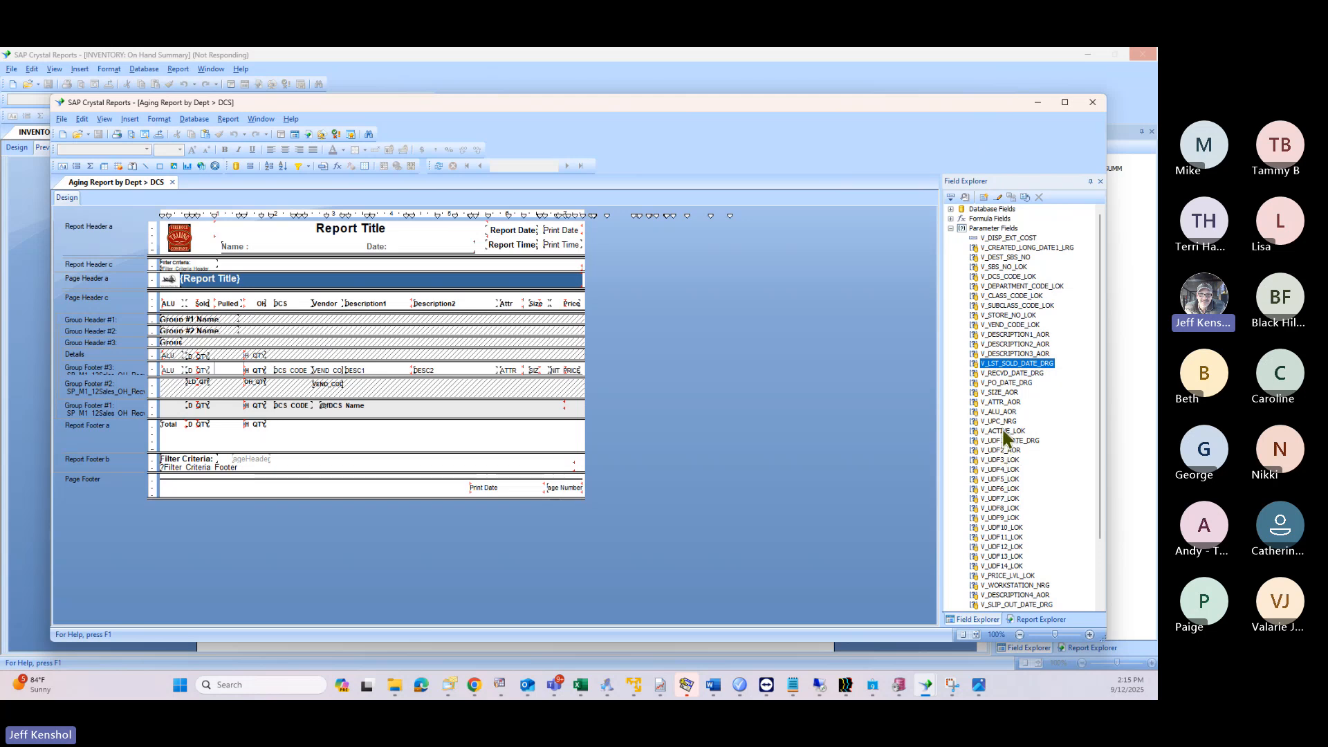
Step: Review the order of the Aging Report's parameters and close the order list without changing it
{"action": "left_click", "coordinate": [989, 228]}
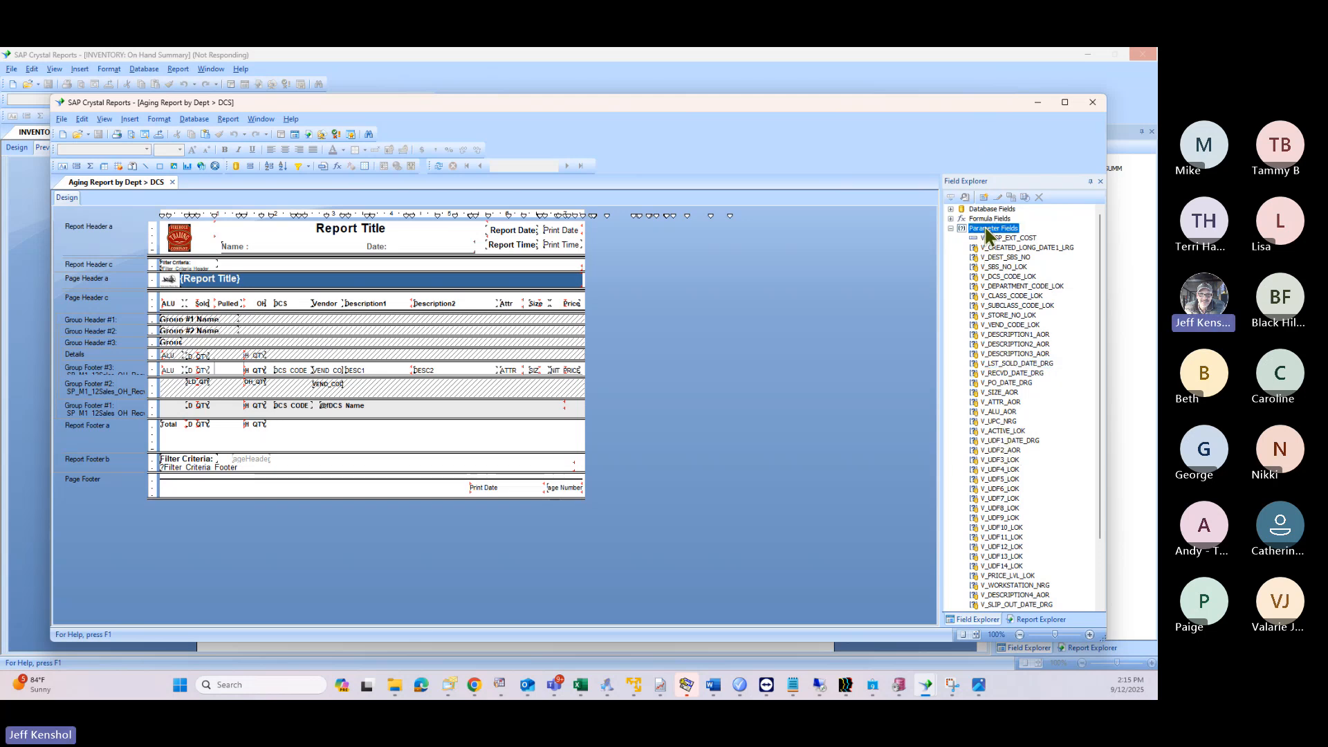
{"action": "right_click", "coordinate": [988, 231]}
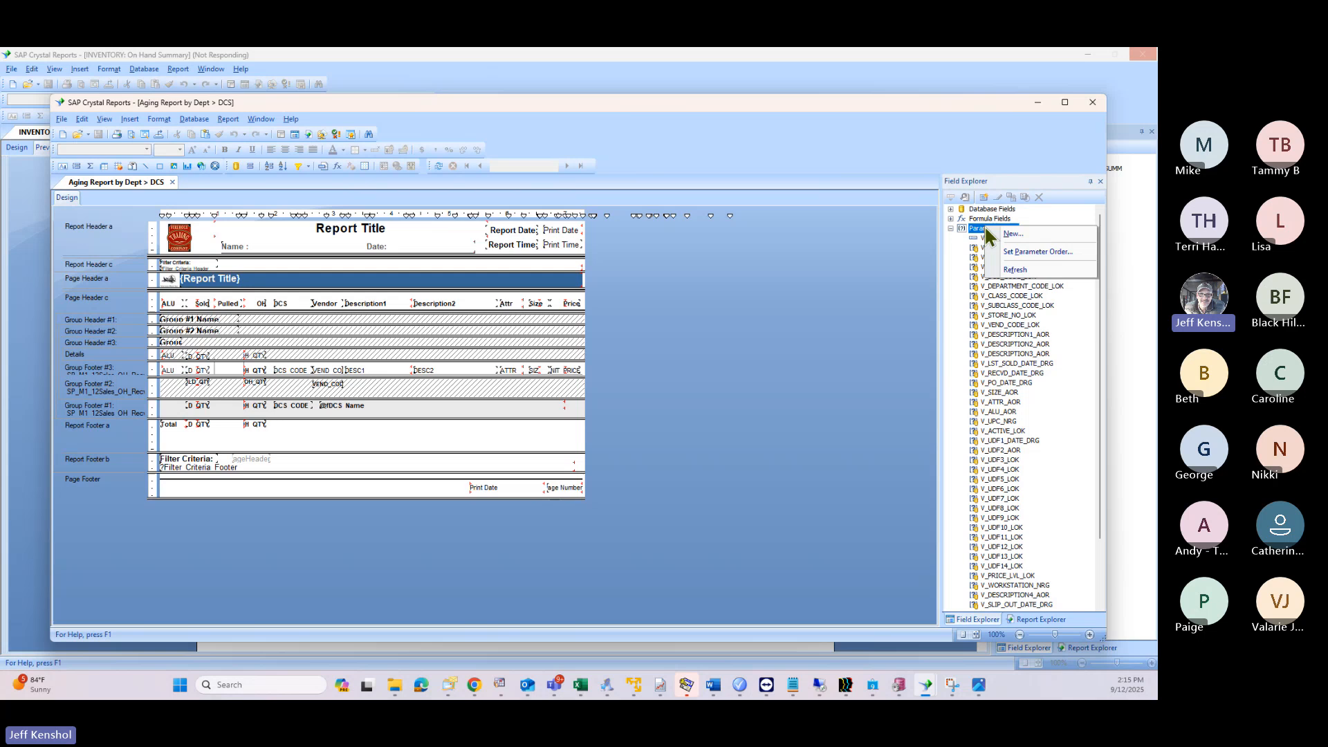
{"action": "left_click", "coordinate": [1016, 251]}
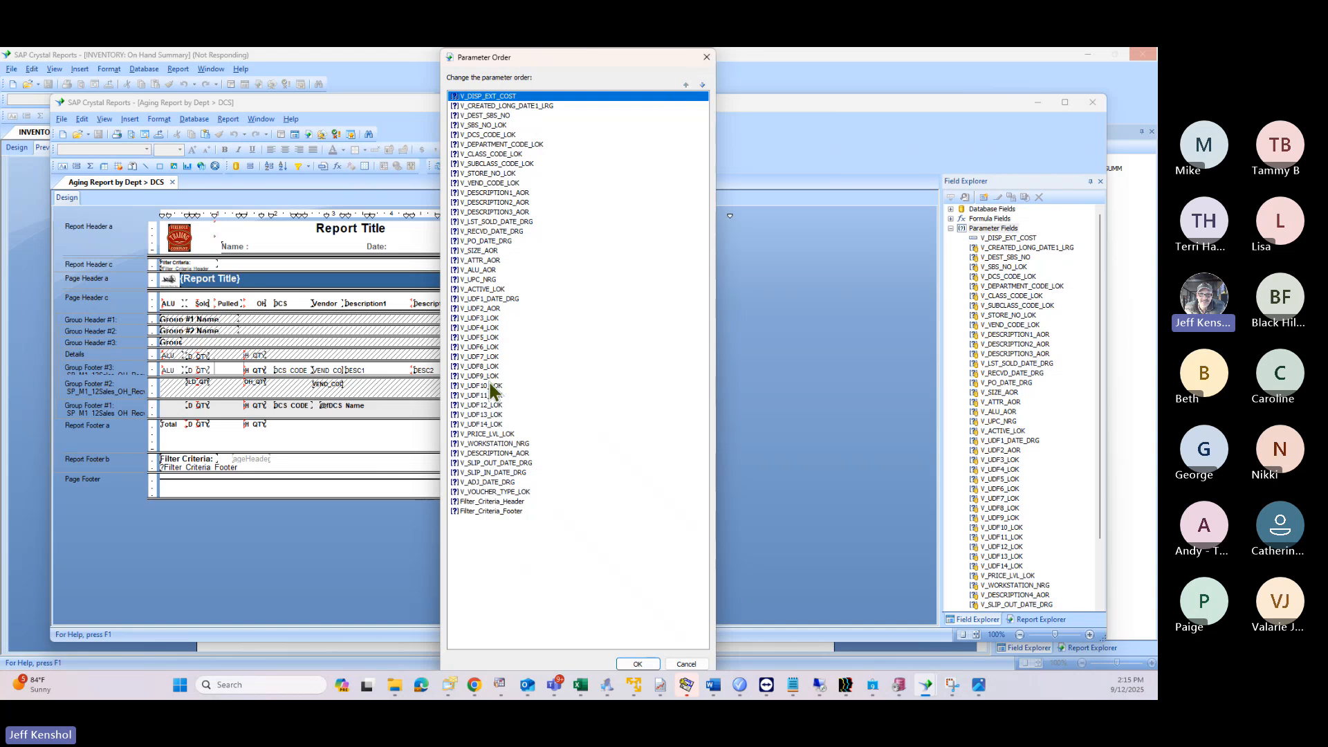
{"action": "left_click", "coordinate": [705, 57]}
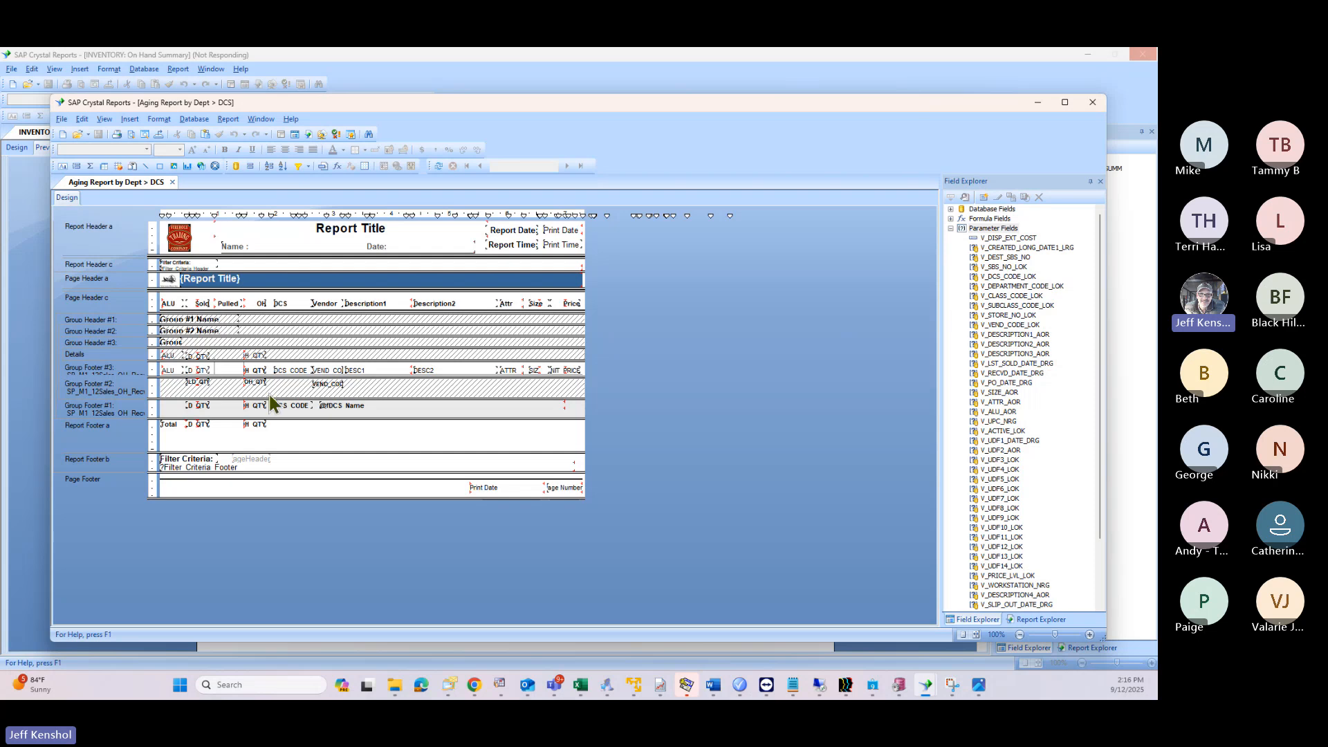
Step: Add a record selection condition to the Aging Report requiring SP_M1_12Sales_OH_Recvd_OO.S1_SOLD_QTY to be not equal to 0
{"action": "left_click", "coordinate": [200, 372]}
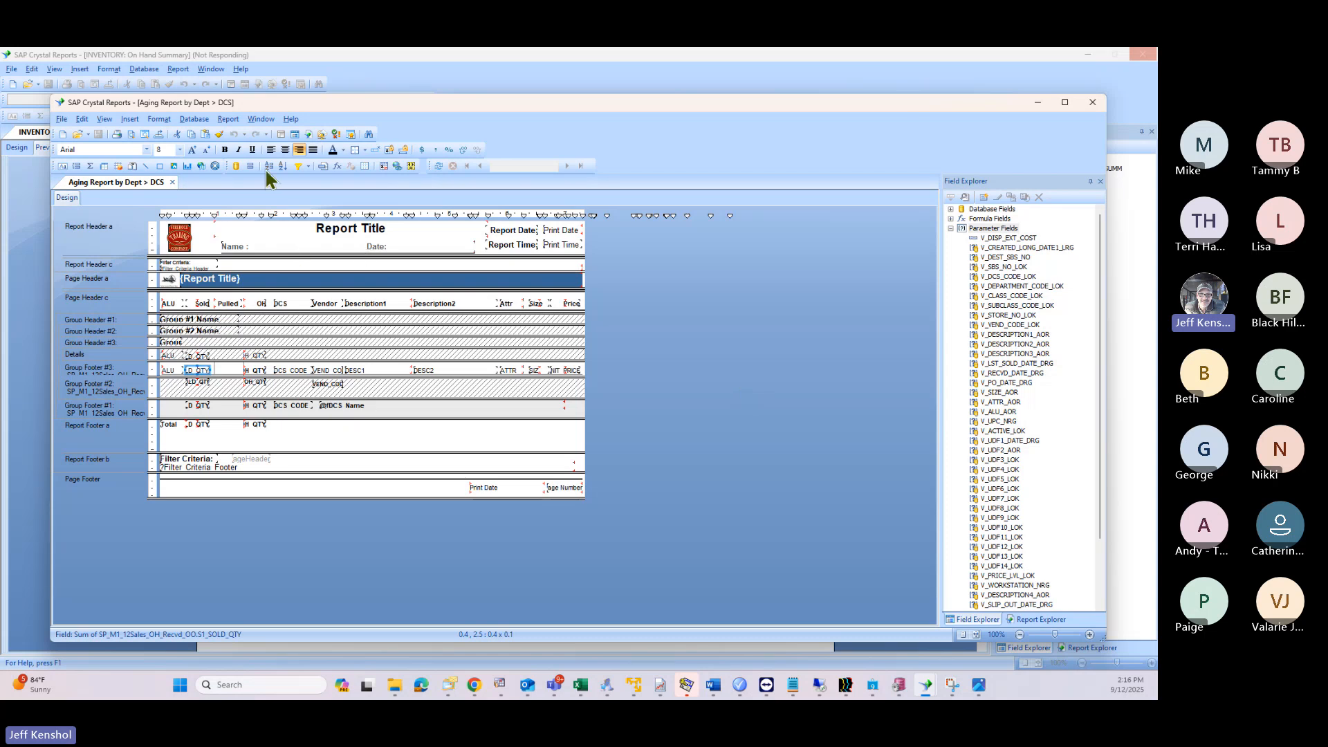
{"action": "left_click", "coordinate": [230, 120]}
{"action": "mouse_move", "coordinate": [238, 135]}
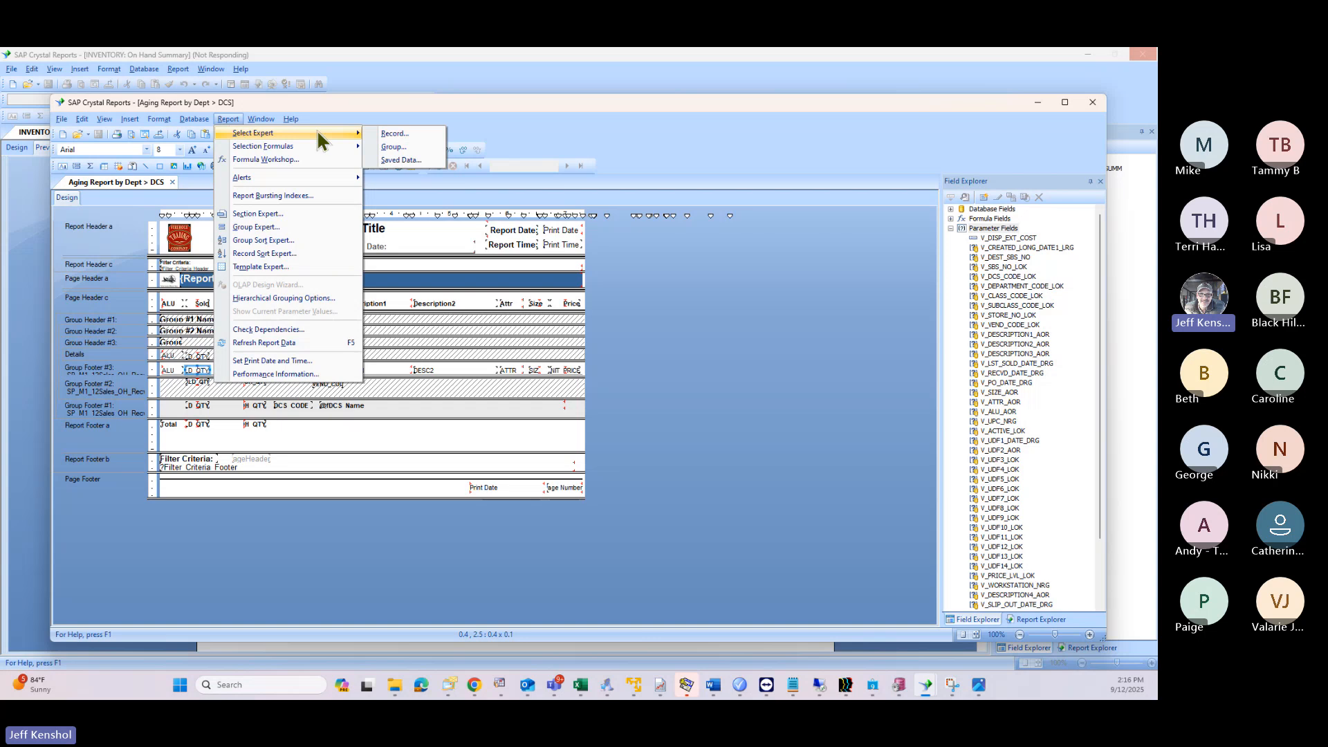
{"action": "left_click", "coordinate": [417, 132]}
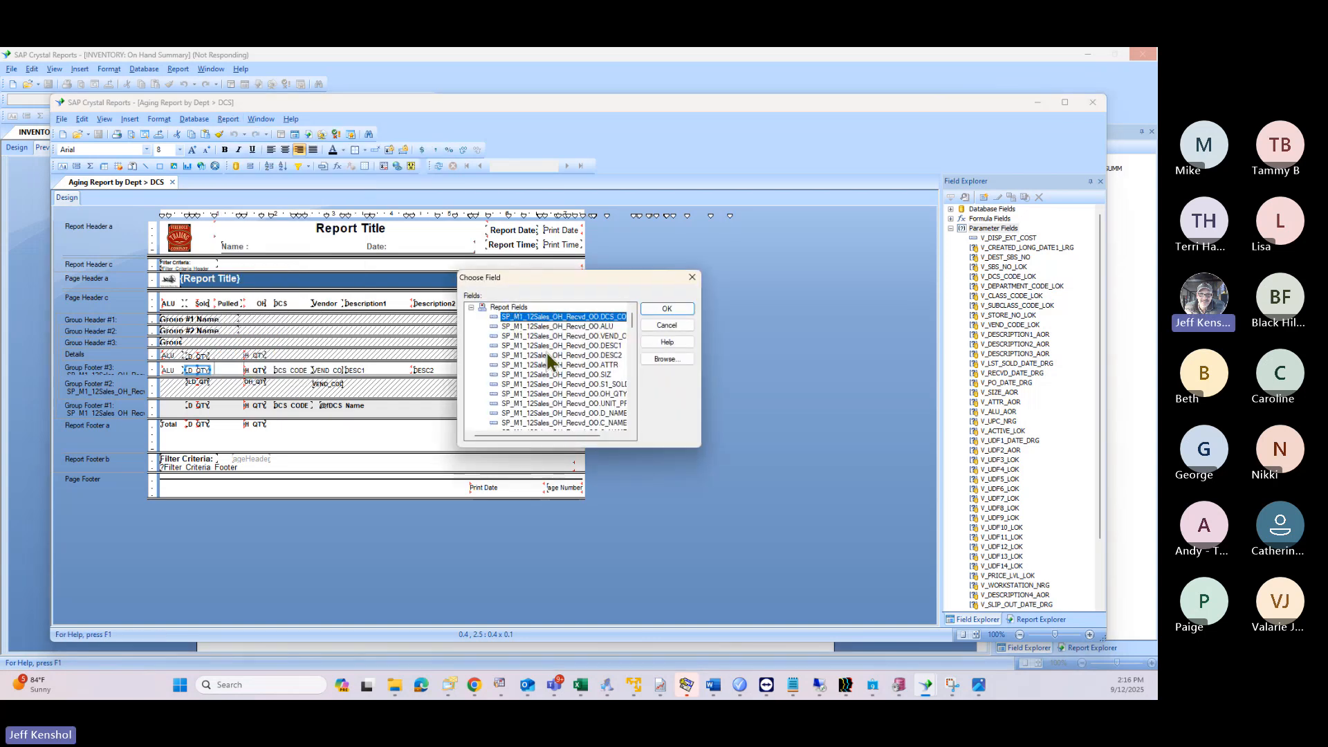
{"action": "left_click", "coordinate": [663, 305]}
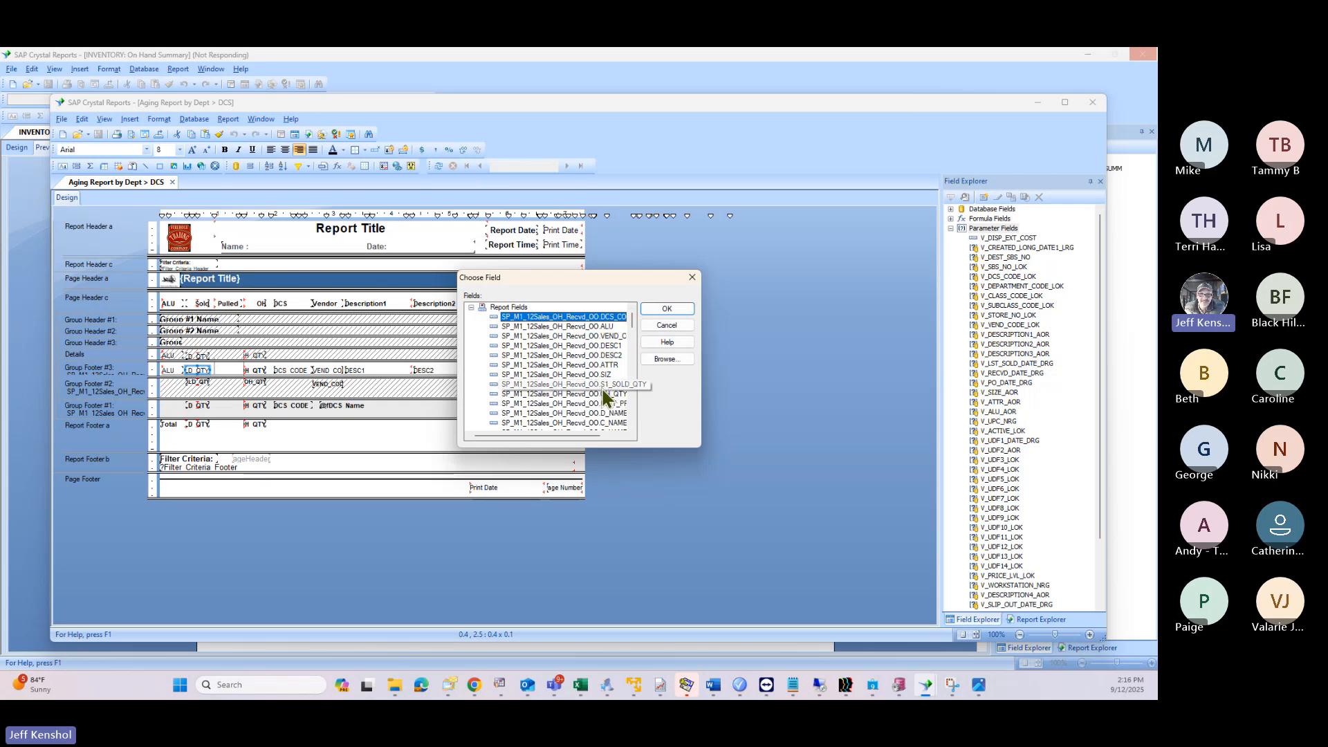
{"action": "left_click", "coordinate": [604, 391]}
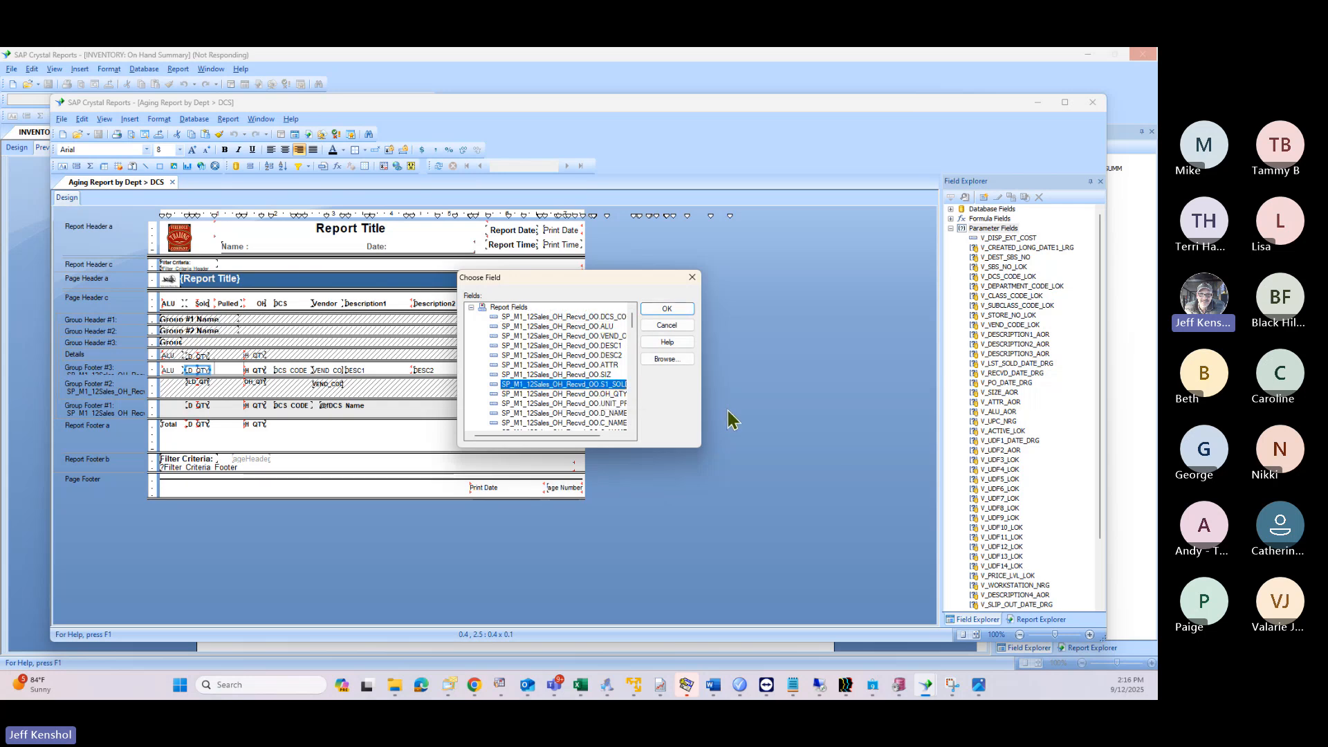
{"action": "left_click", "coordinate": [668, 313]}
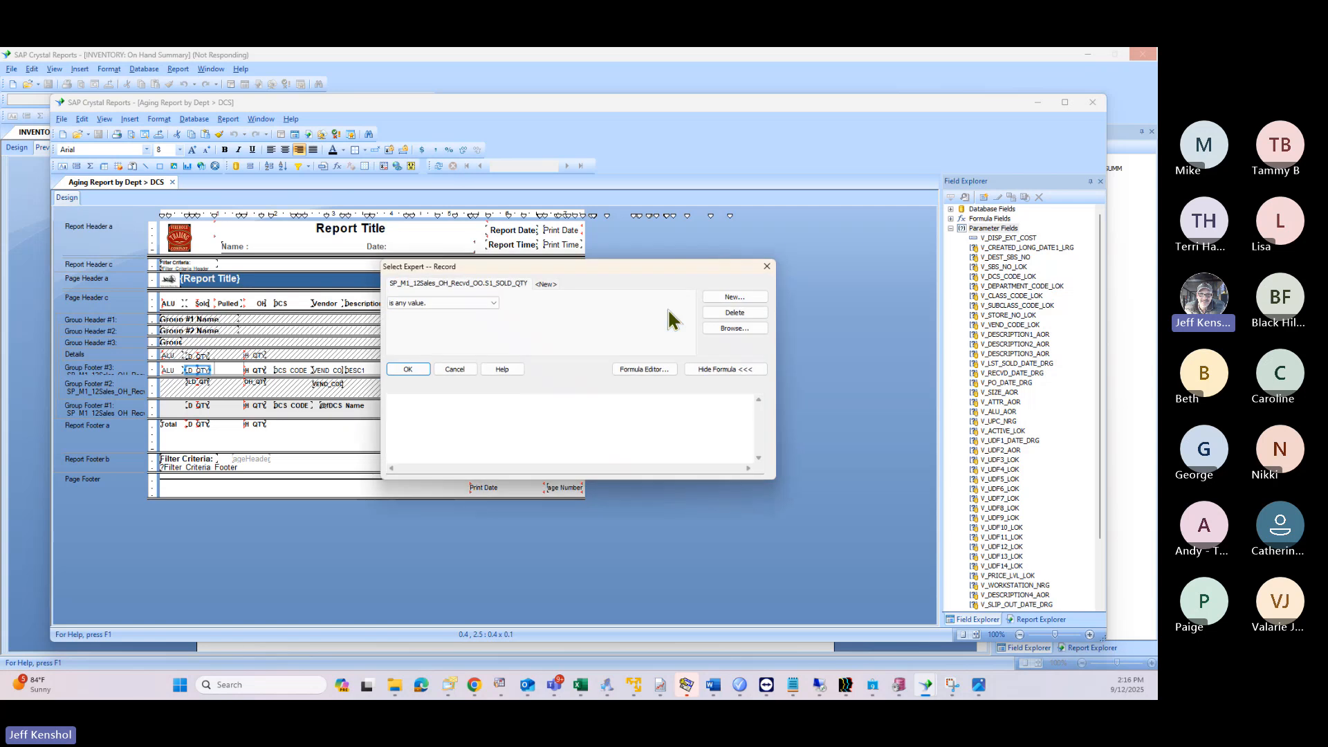
{"action": "left_click", "coordinate": [435, 308]}
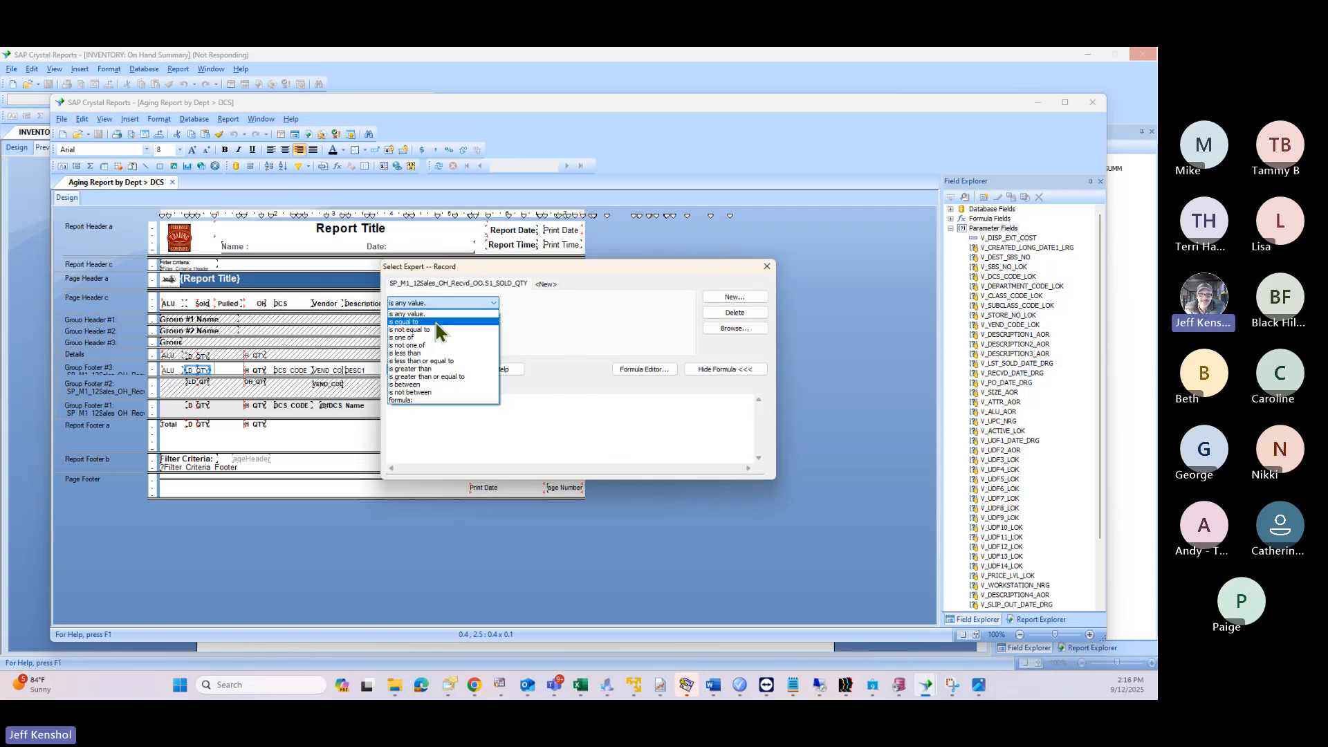
{"action": "left_click", "coordinate": [435, 330]}
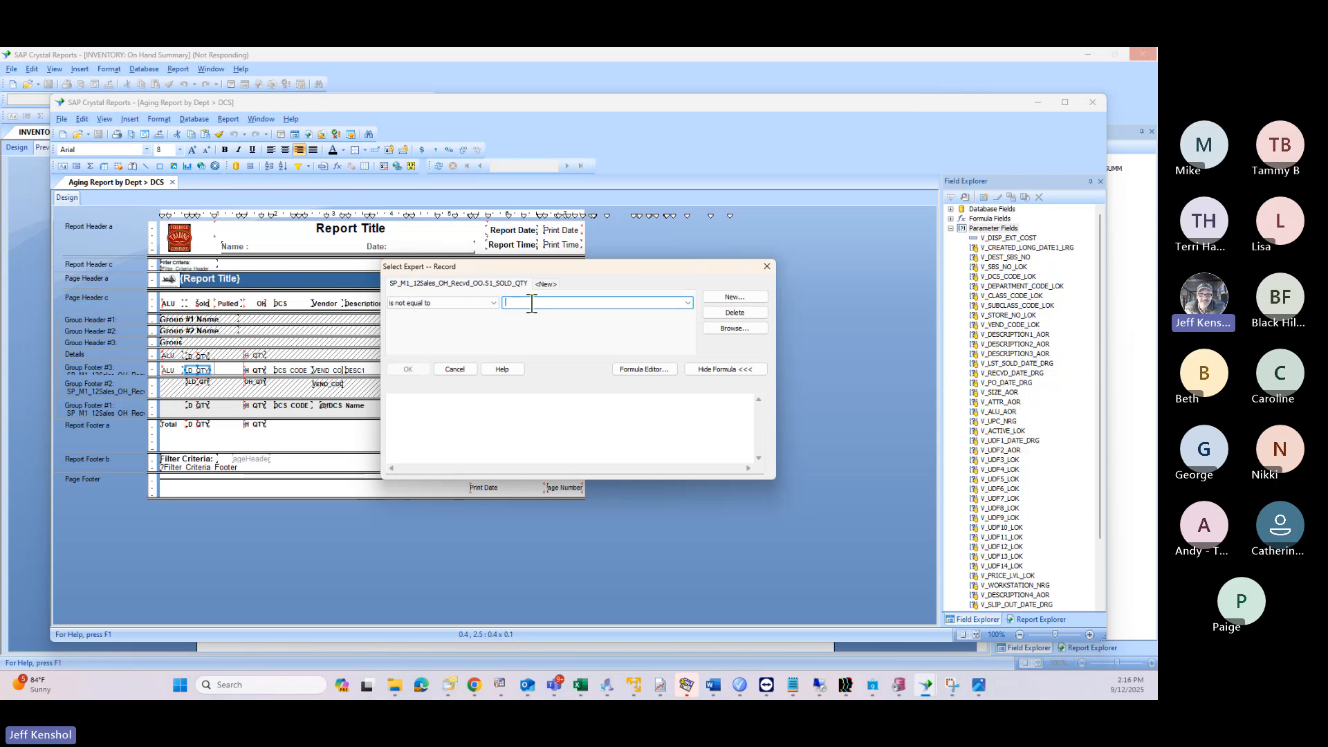
{"action": "left_click", "coordinate": [532, 303]}
{"action": "type", "text": "0"}
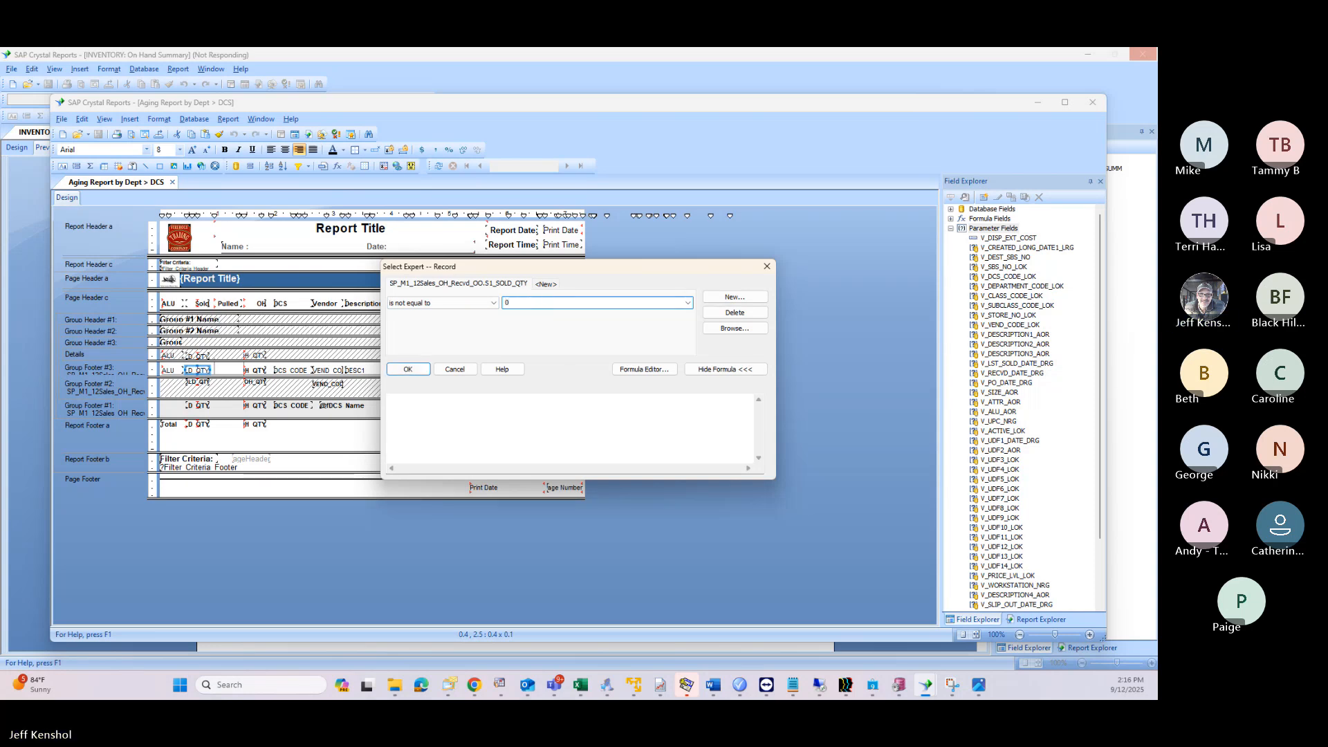
{"action": "left_click", "coordinate": [408, 369]}
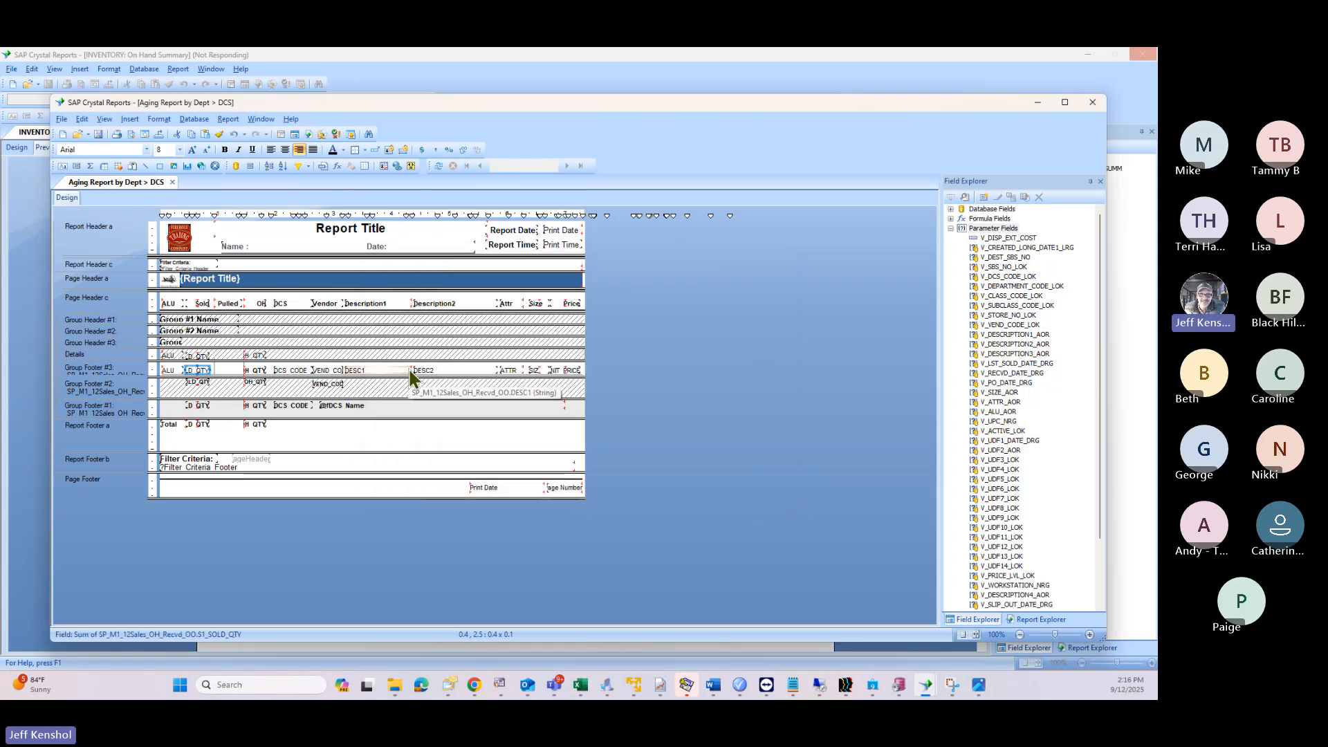
Step: In the Formula Editor, extend the record selection formula with and {SP_M1_12Sales_OH_Recvd_OO.OH_QTY} <> 0, taking the field from the rproods table
{"action": "left_click", "coordinate": [228, 119]}
{"action": "mouse_move", "coordinate": [252, 136]}
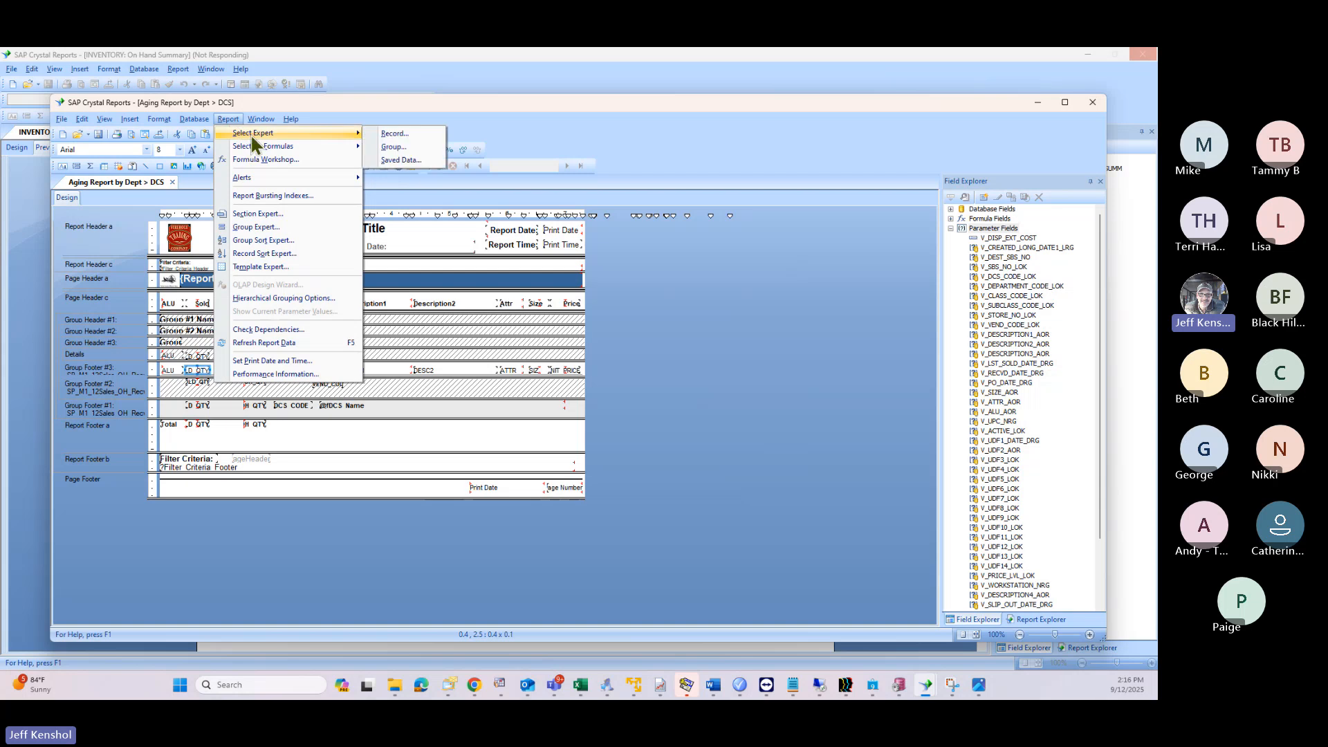
{"action": "left_click", "coordinate": [405, 131]}
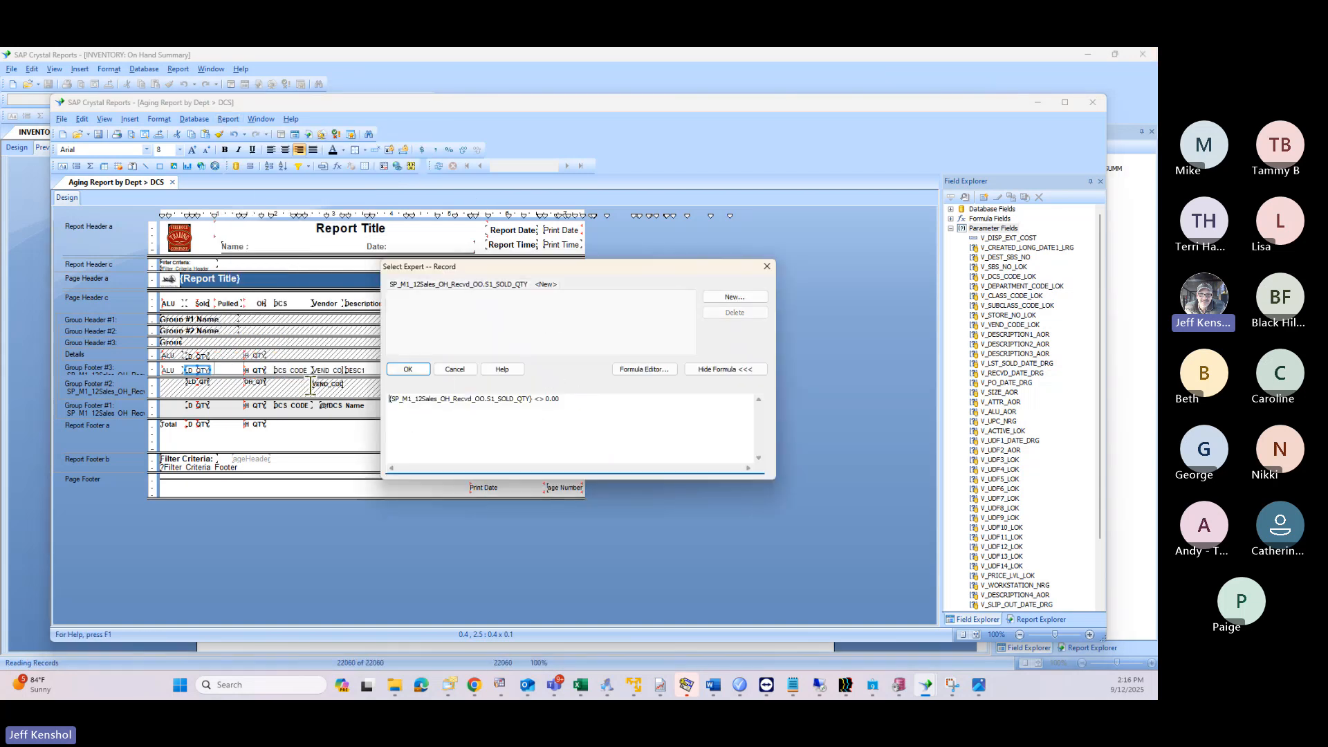
{"action": "left_click_drag", "start_coordinate": [389, 399], "coordinate": [602, 388]}
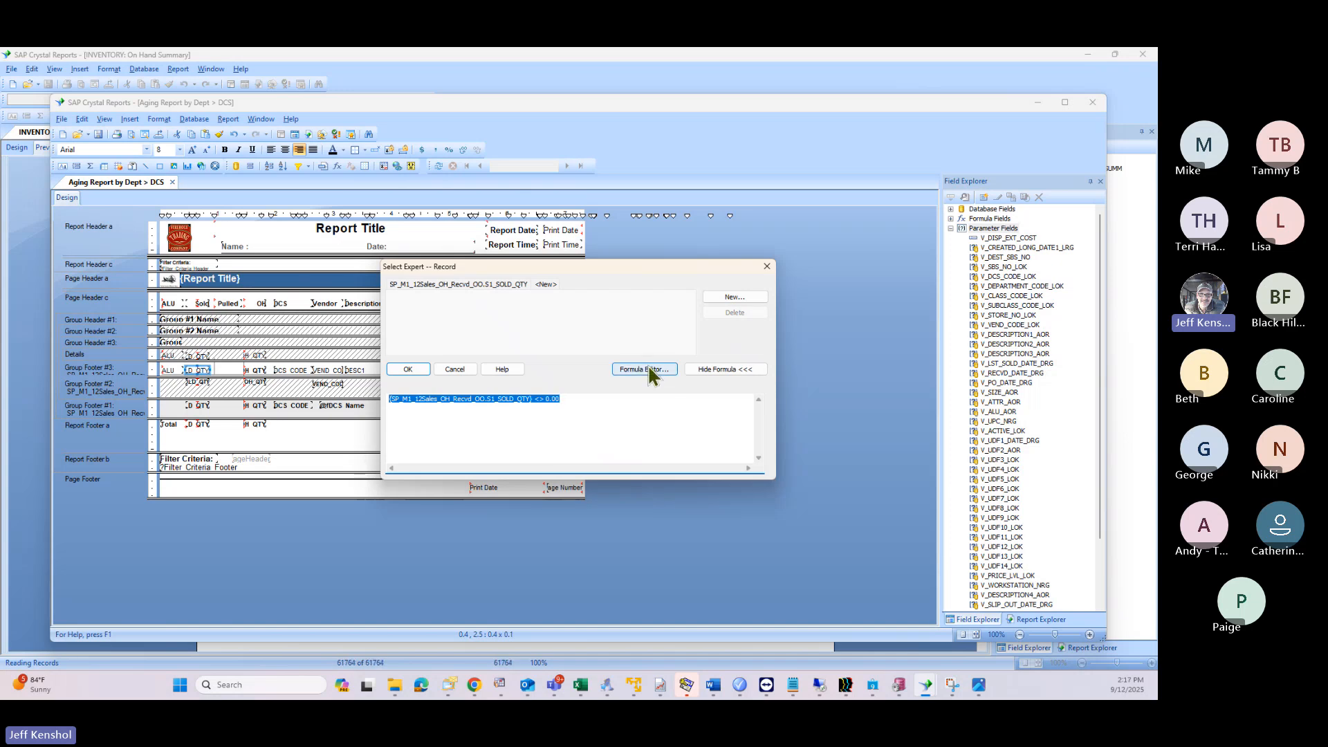
{"action": "left_click", "coordinate": [649, 369]}
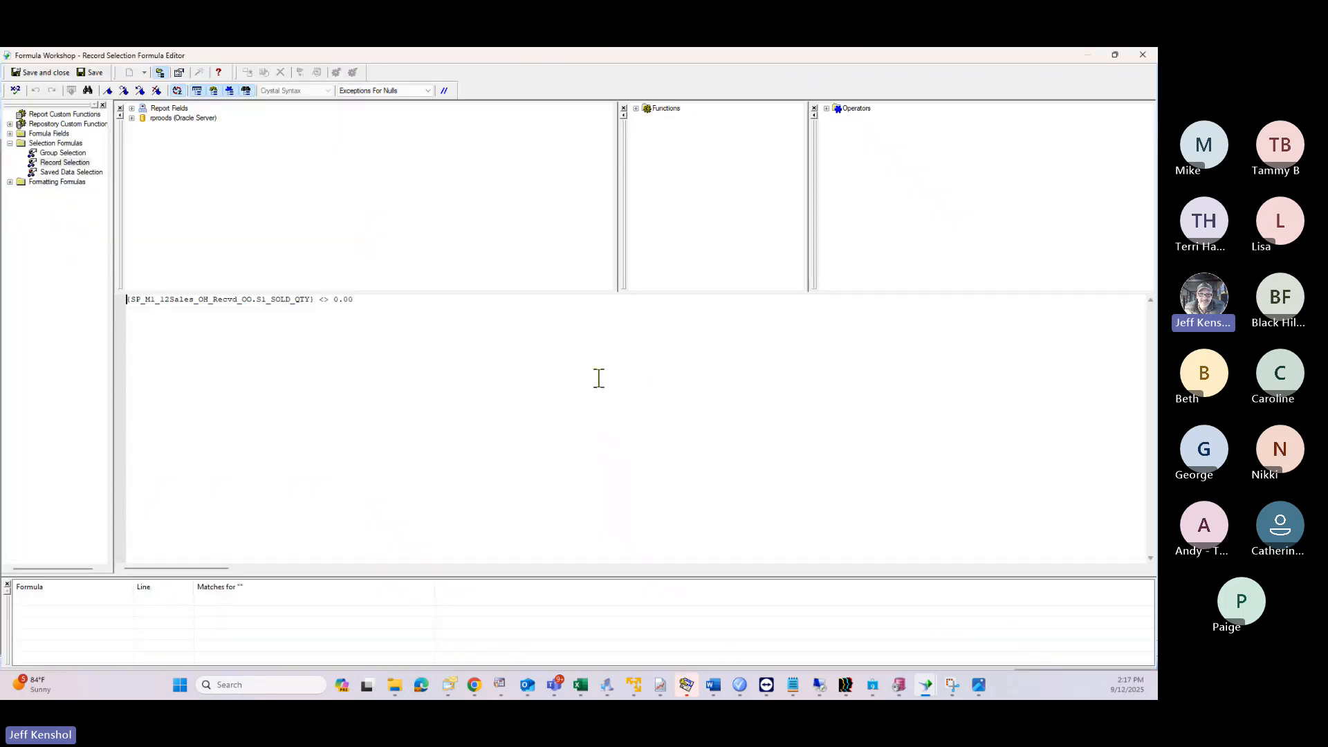
{"action": "left_click", "coordinate": [383, 303]}
{"action": "left_click", "coordinate": [131, 116]}
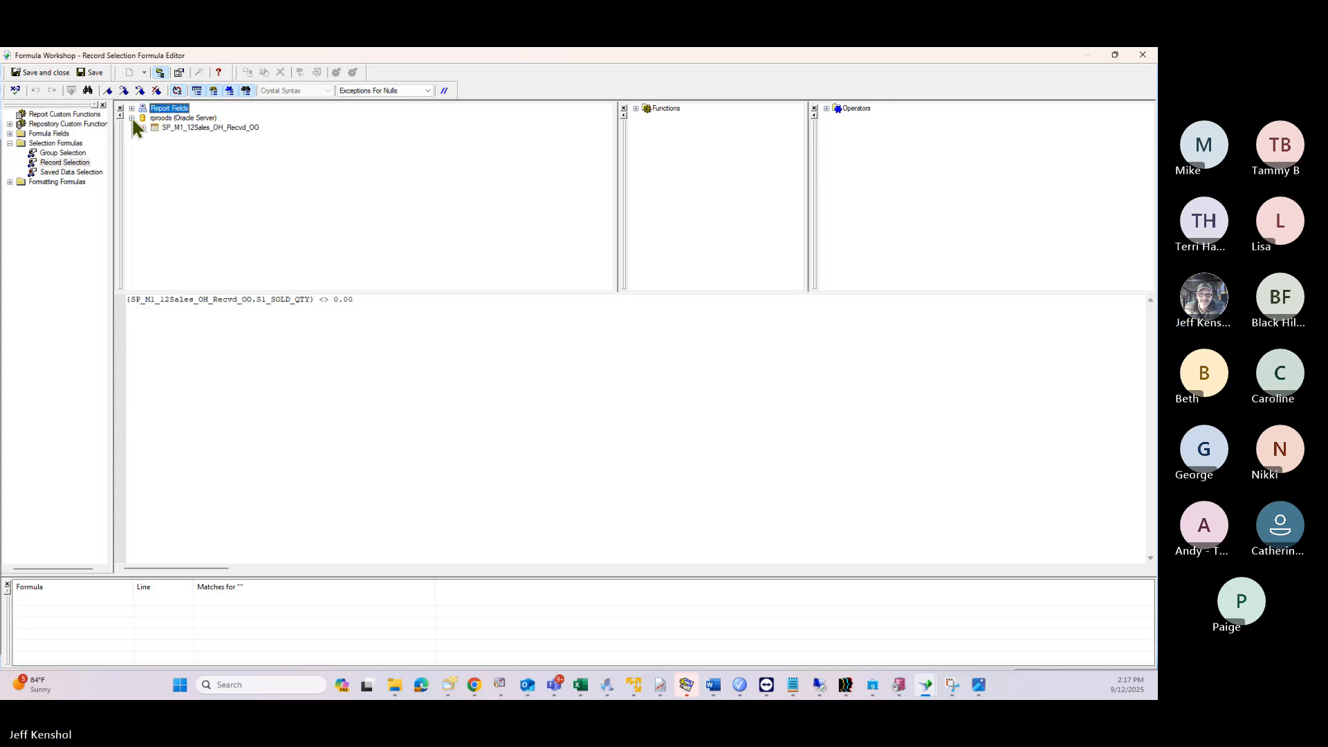
{"action": "left_click", "coordinate": [140, 128]}
{"action": "scroll", "coordinate": [207, 221], "scroll_direction": "down", "scroll_amount": 5}
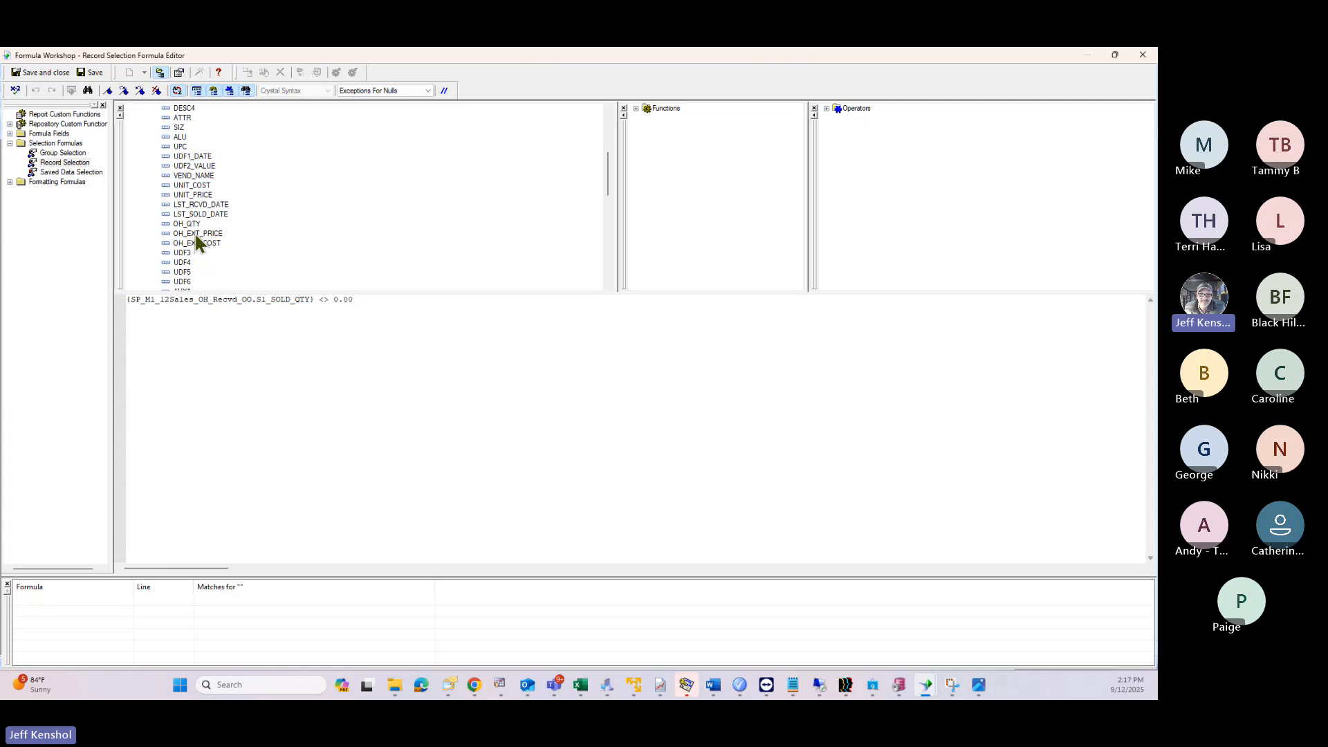
{"action": "left_click", "coordinate": [192, 225]}
{"action": "left_click", "coordinate": [371, 299]}
{"action": "double_click", "coordinate": [185, 226]}
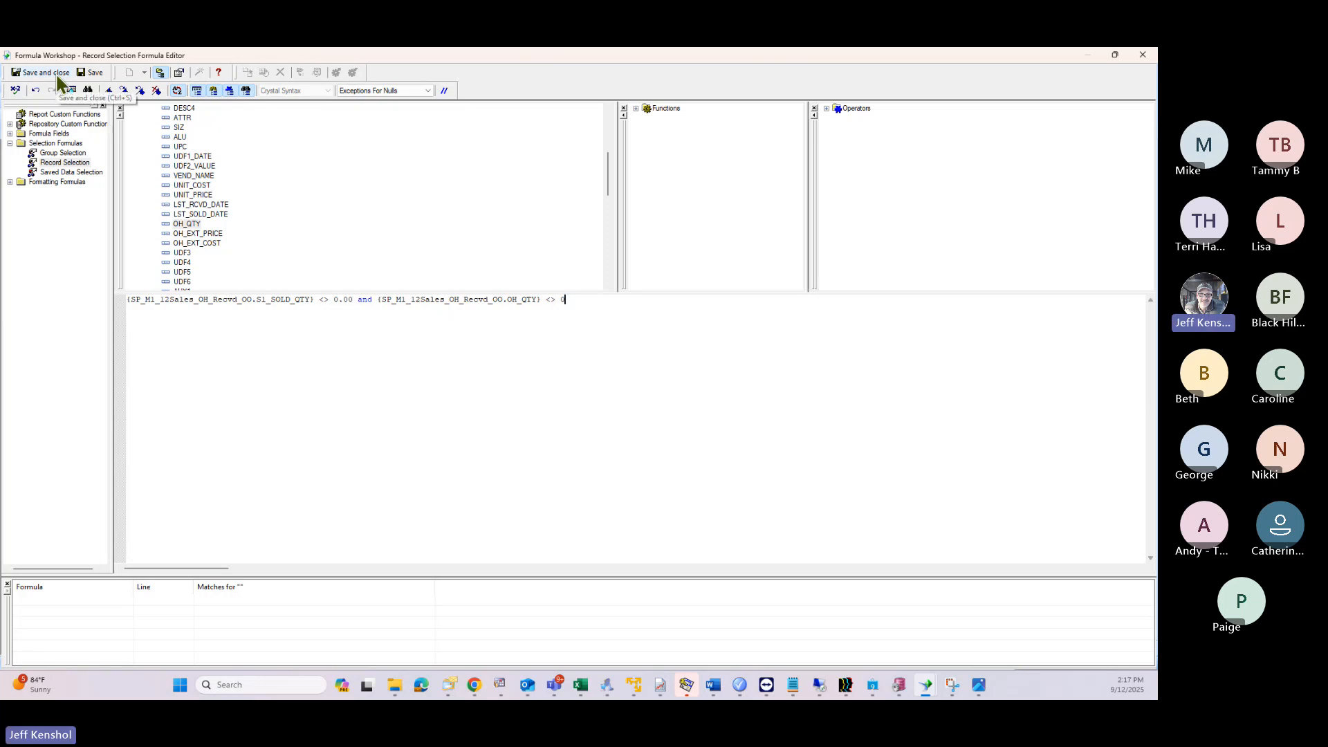
Step: Check the record selection formula for errors, save it and accept the selection
{"action": "left_click", "coordinate": [15, 91]}
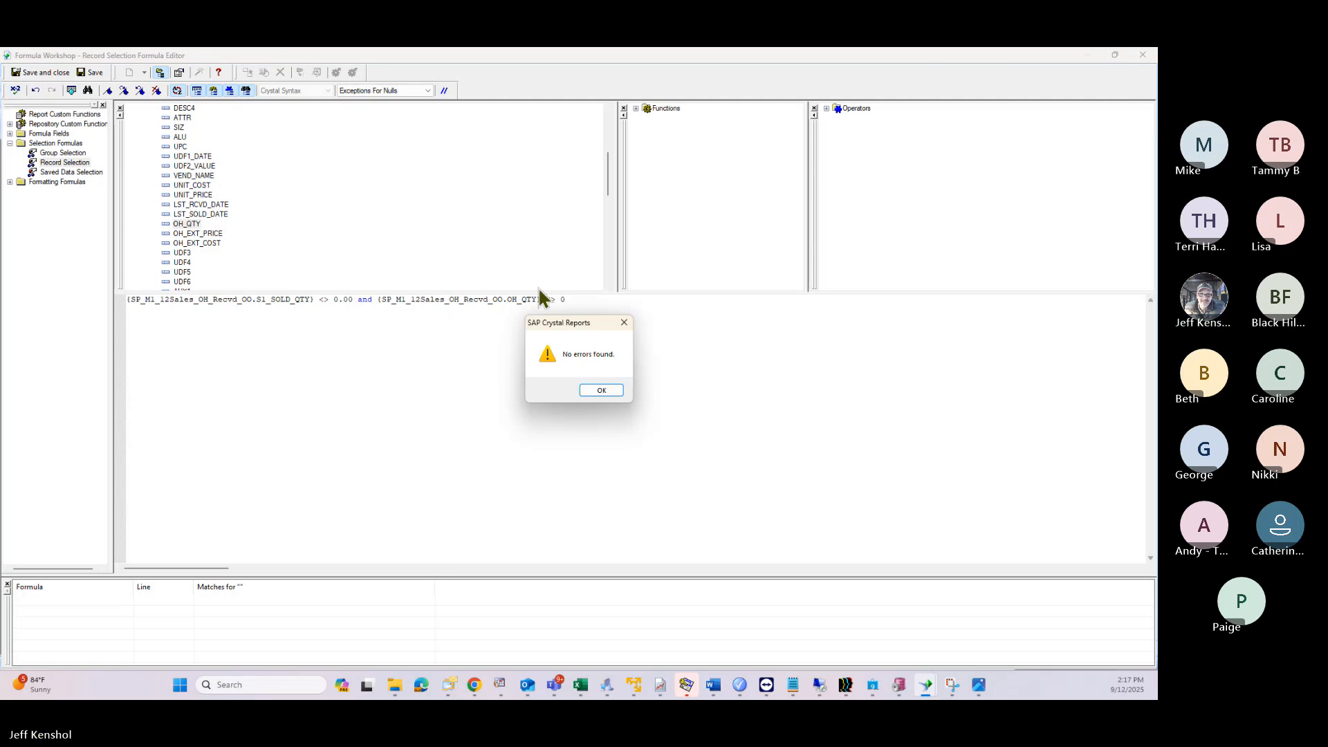
{"action": "left_click", "coordinate": [602, 390]}
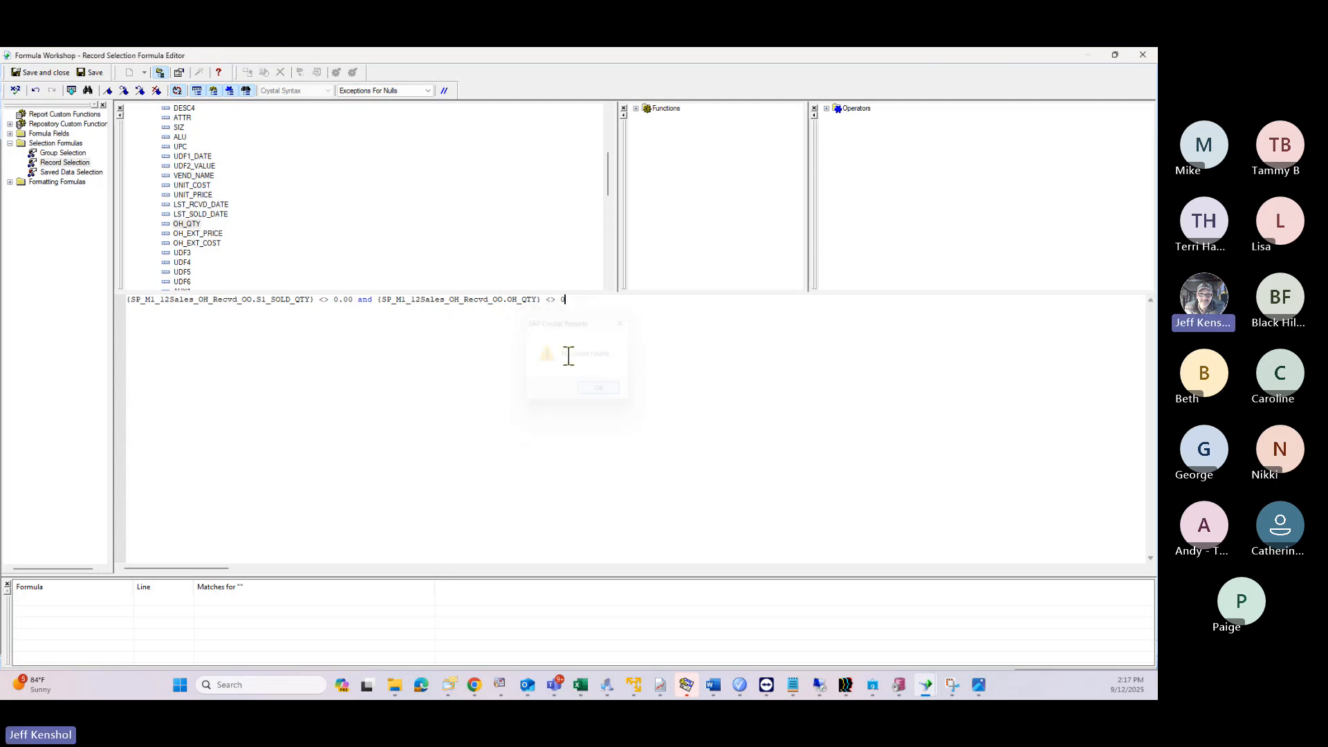
{"action": "left_click", "coordinate": [39, 72]}
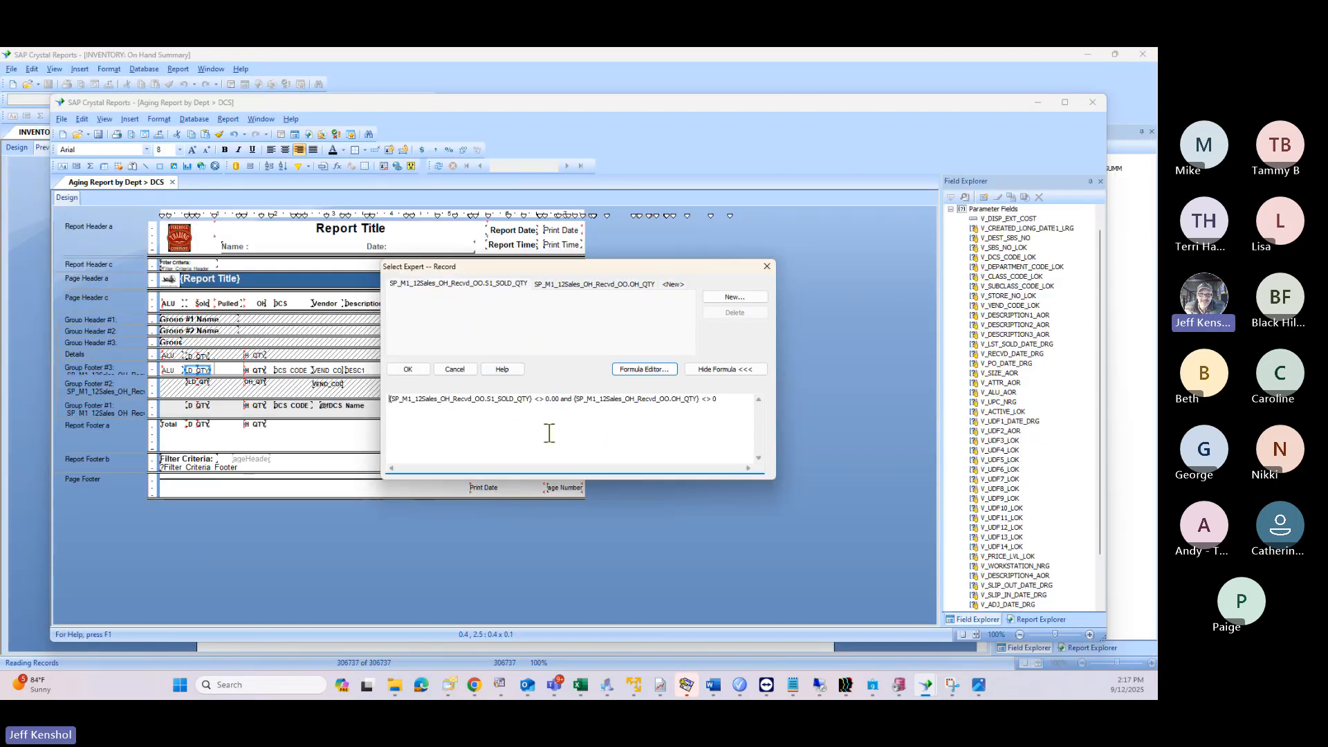
{"action": "left_click", "coordinate": [412, 370]}
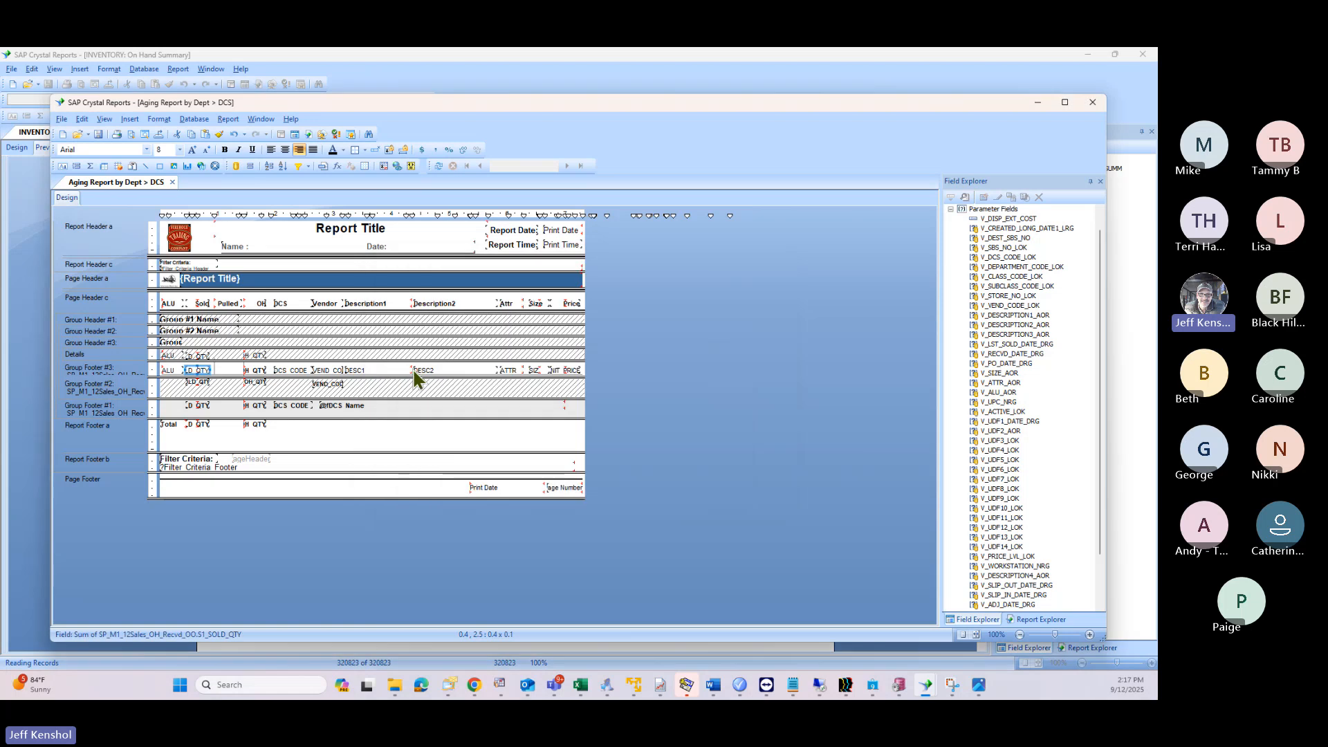
Step: Review the OH_QTY and S1_SOLD_QTY conditions in the record Select Expert and close it without changes
{"action": "left_click", "coordinate": [229, 122]}
{"action": "mouse_move", "coordinate": [254, 134]}
{"action": "left_click", "coordinate": [383, 134]}
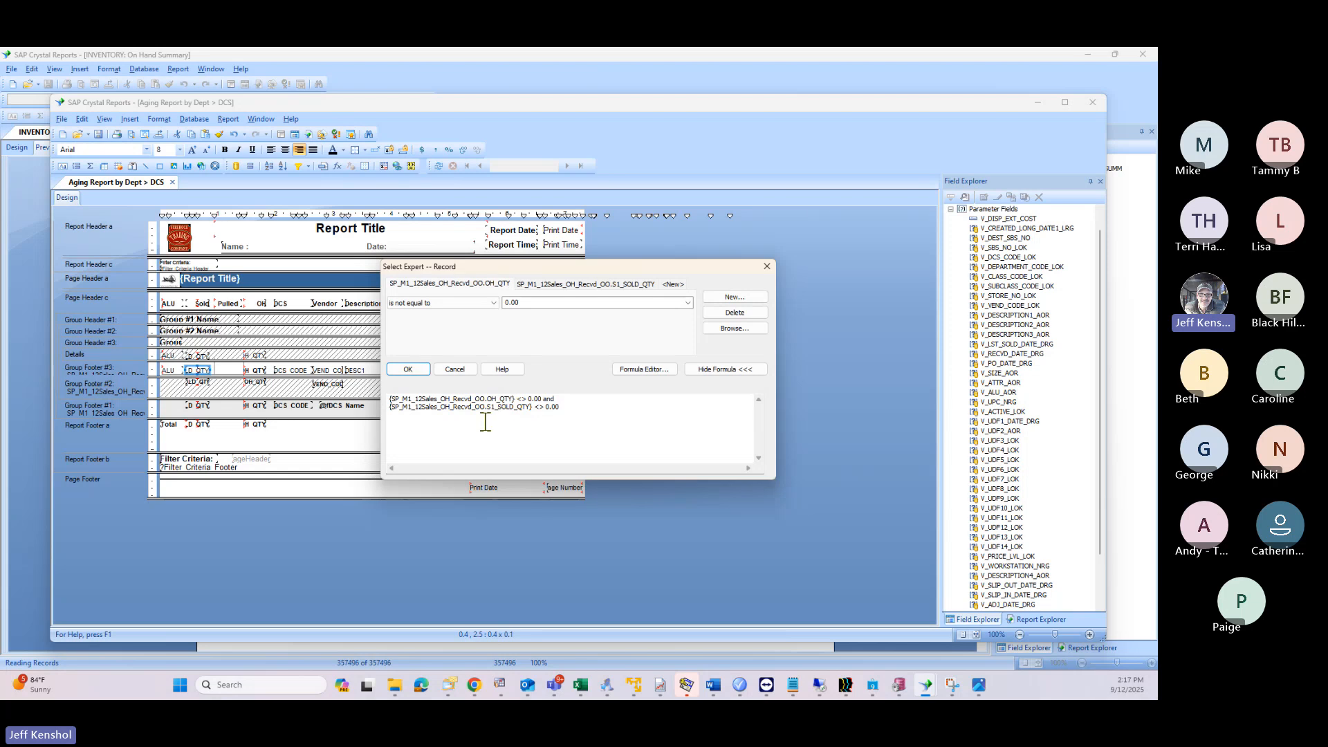
{"action": "left_click", "coordinate": [554, 284]}
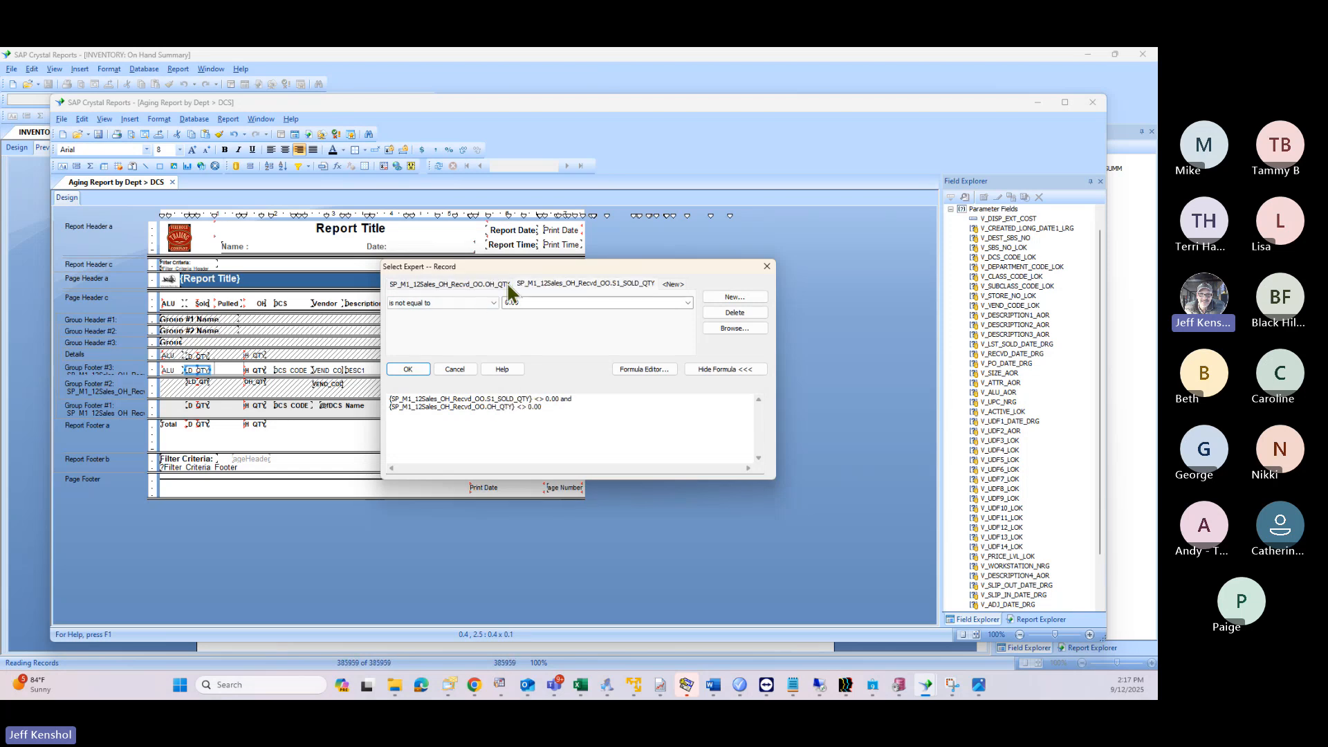
{"action": "left_click", "coordinate": [478, 283]}
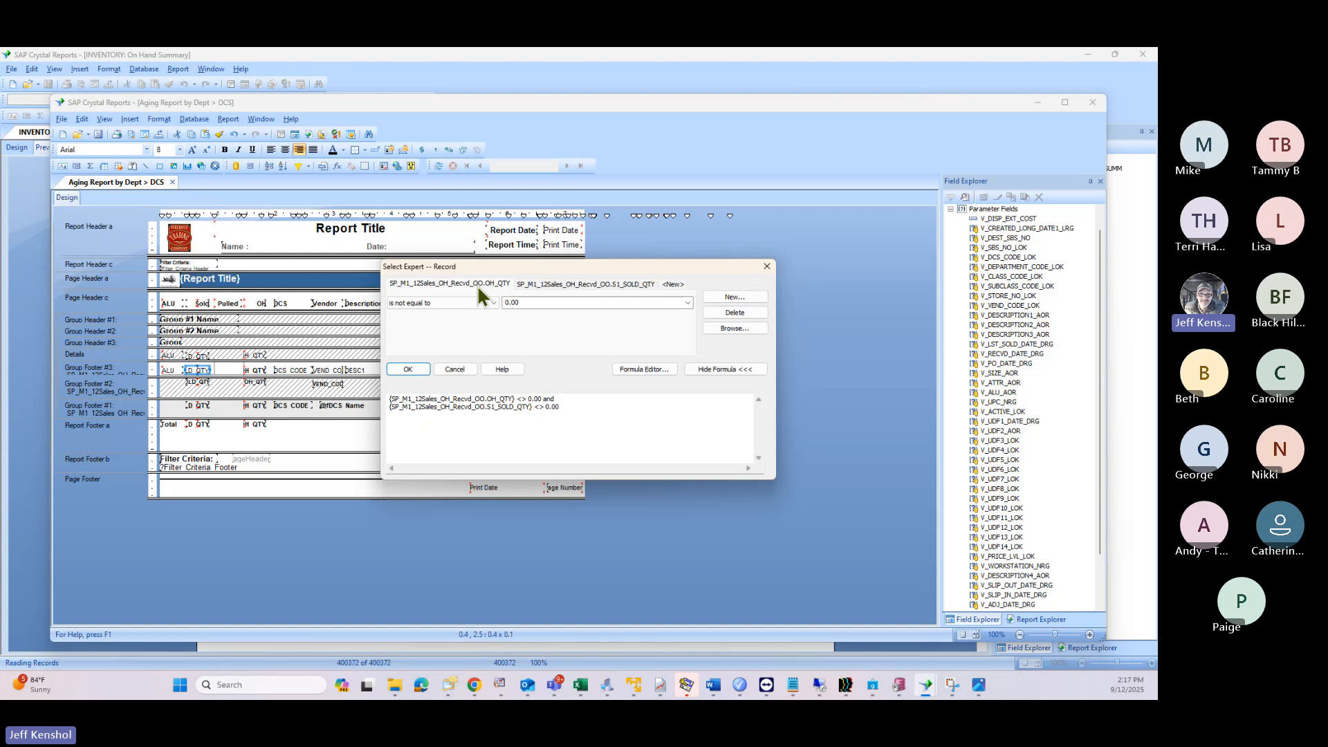
{"action": "left_click", "coordinate": [550, 280]}
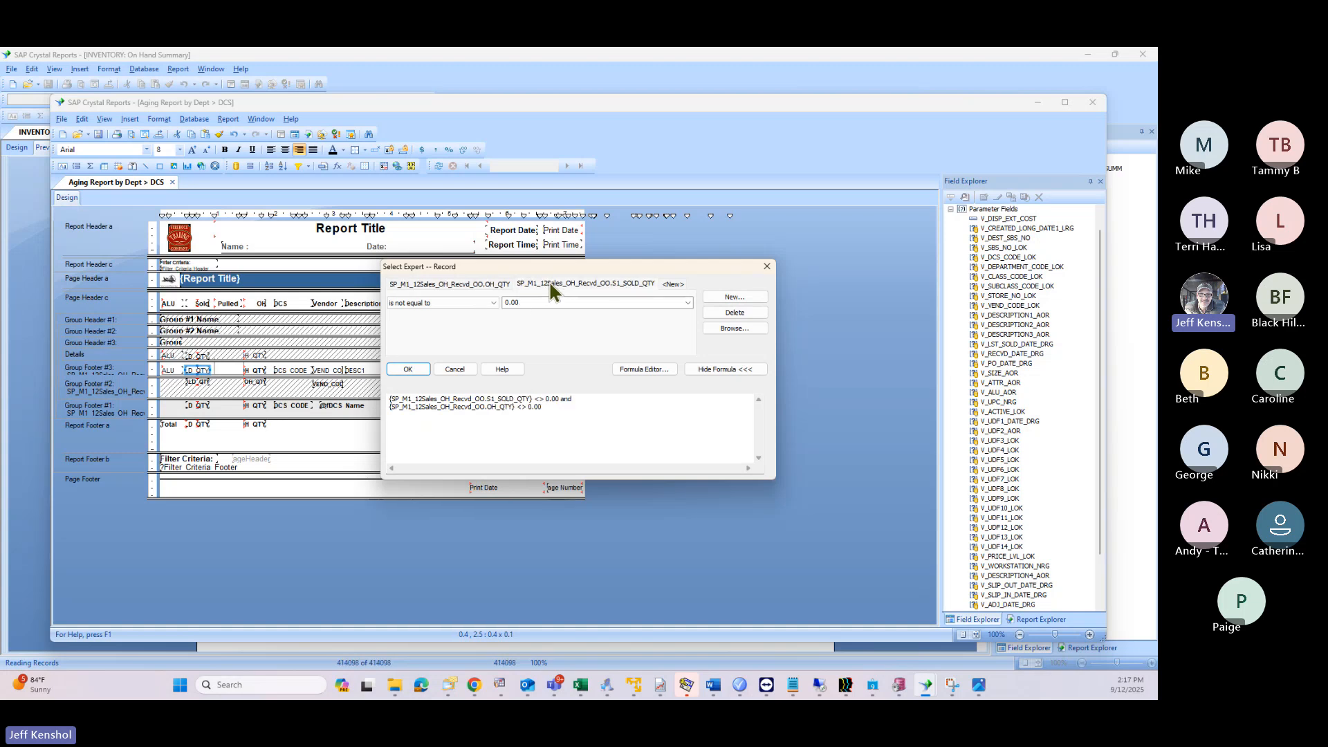
{"action": "left_click", "coordinate": [478, 283]}
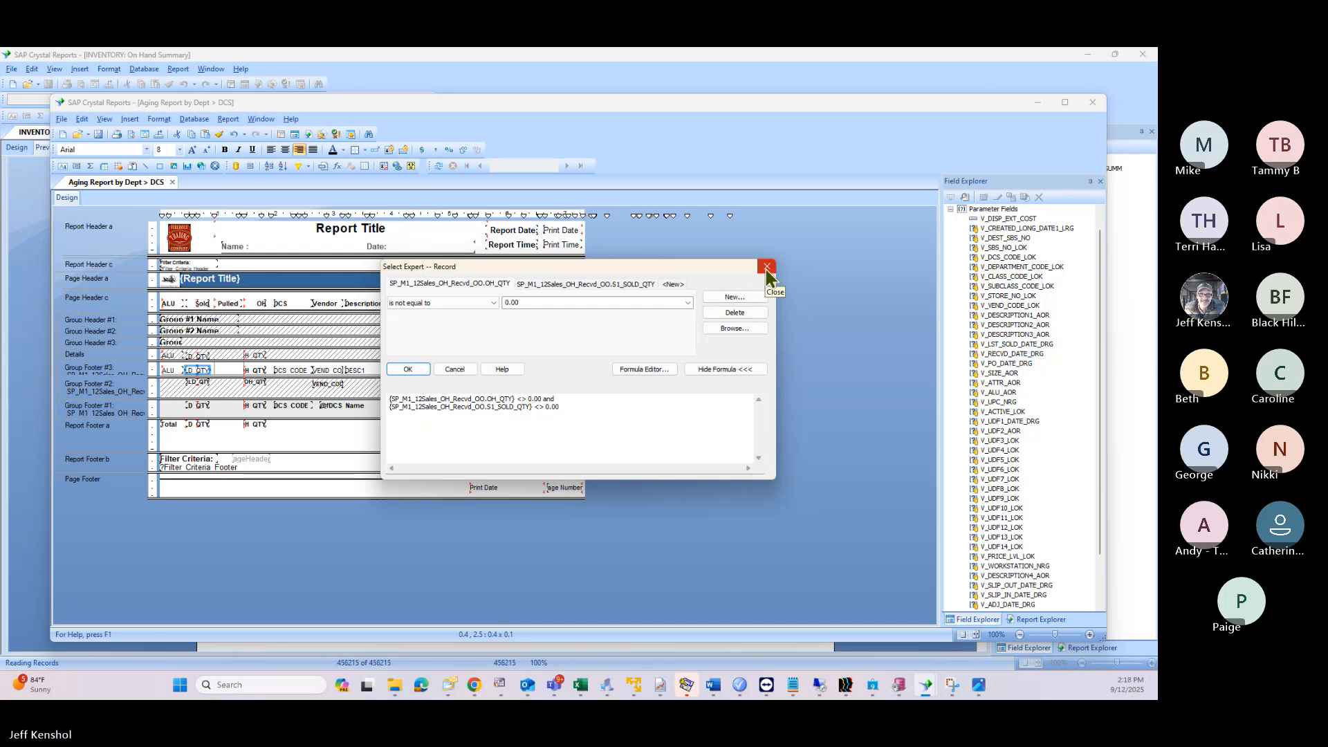
{"action": "left_click", "coordinate": [767, 268]}
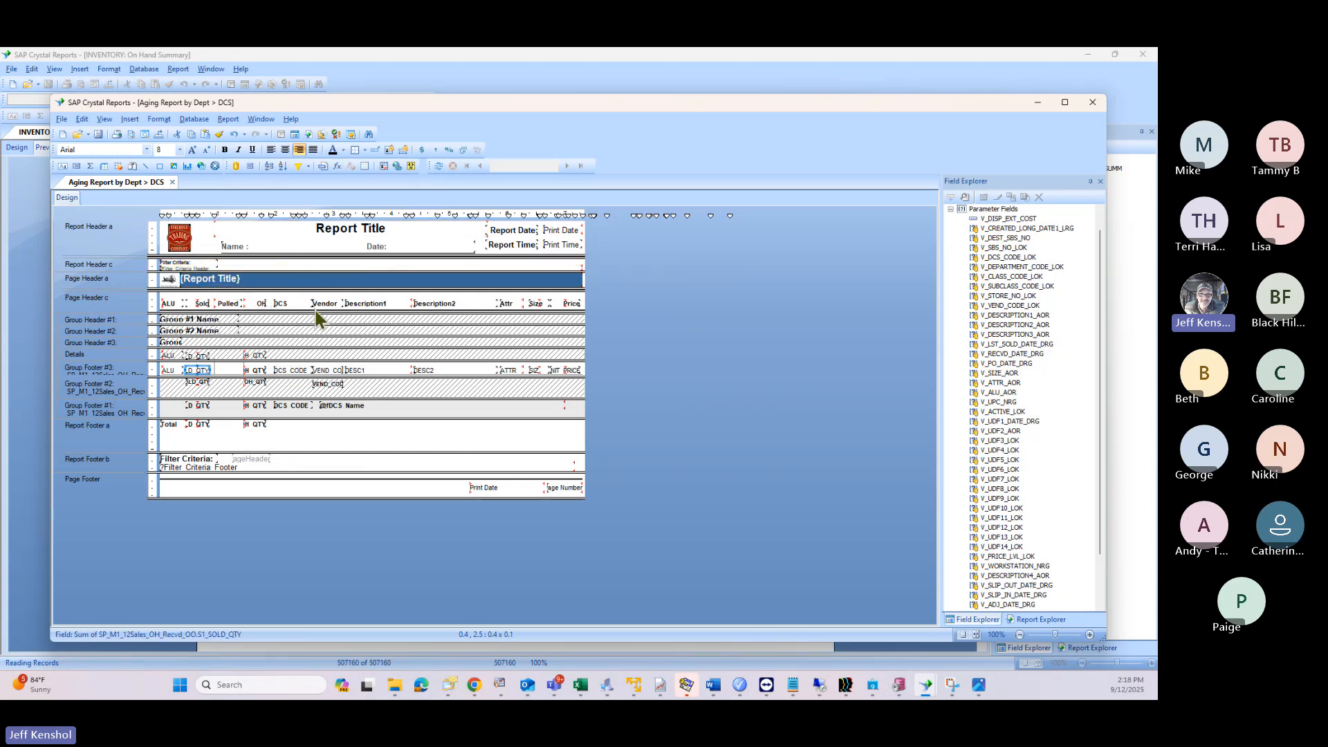
Step: Append "Sold <> 0 and OH Qty >< 0" to the Filter Criteria text in Report Header c and widen its text object to about 3.0
{"action": "left_click", "coordinate": [1083, 634]}
{"action": "double_click", "coordinate": [211, 283]}
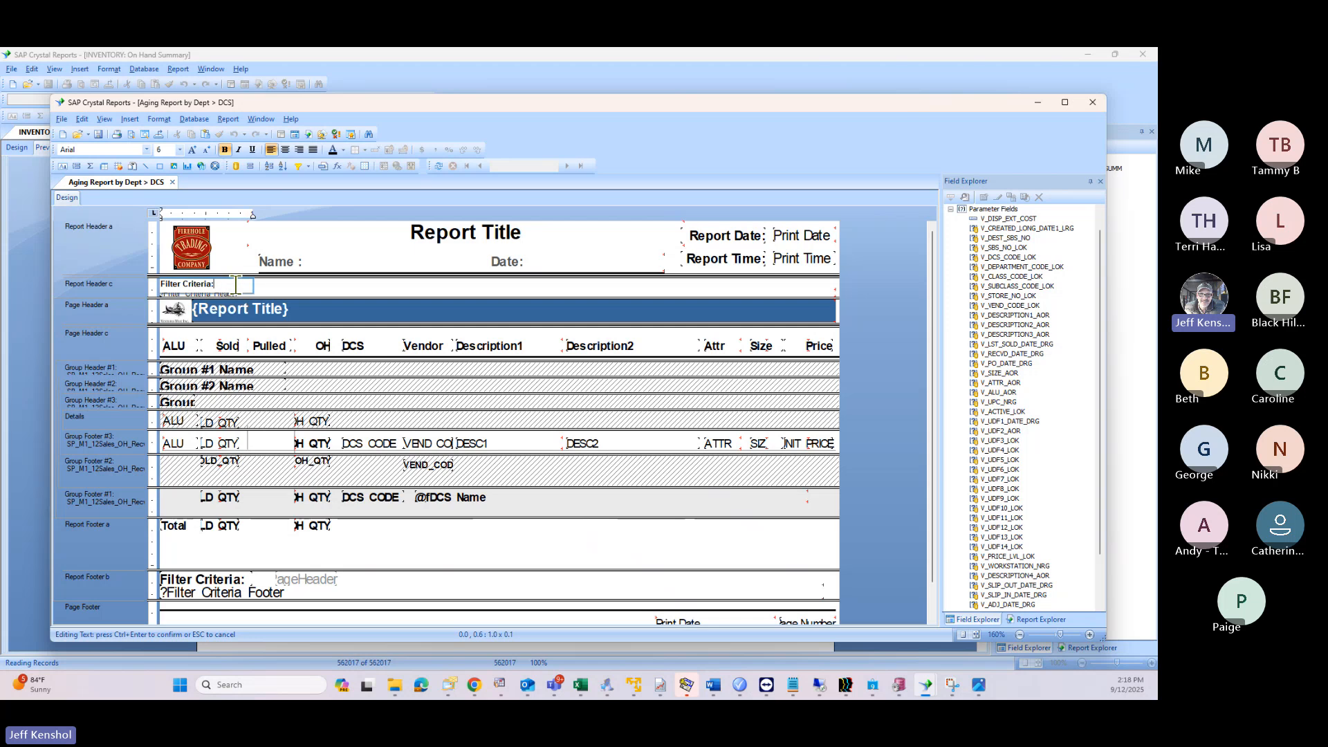
{"action": "type", "text": "Sold <>"}
{"action": "key", "text": "ctrl+a"}
{"action": "type", "text": "and OH Qt"}
{"action": "key", "text": "Escape"}
{"action": "left_click", "coordinate": [243, 296]}
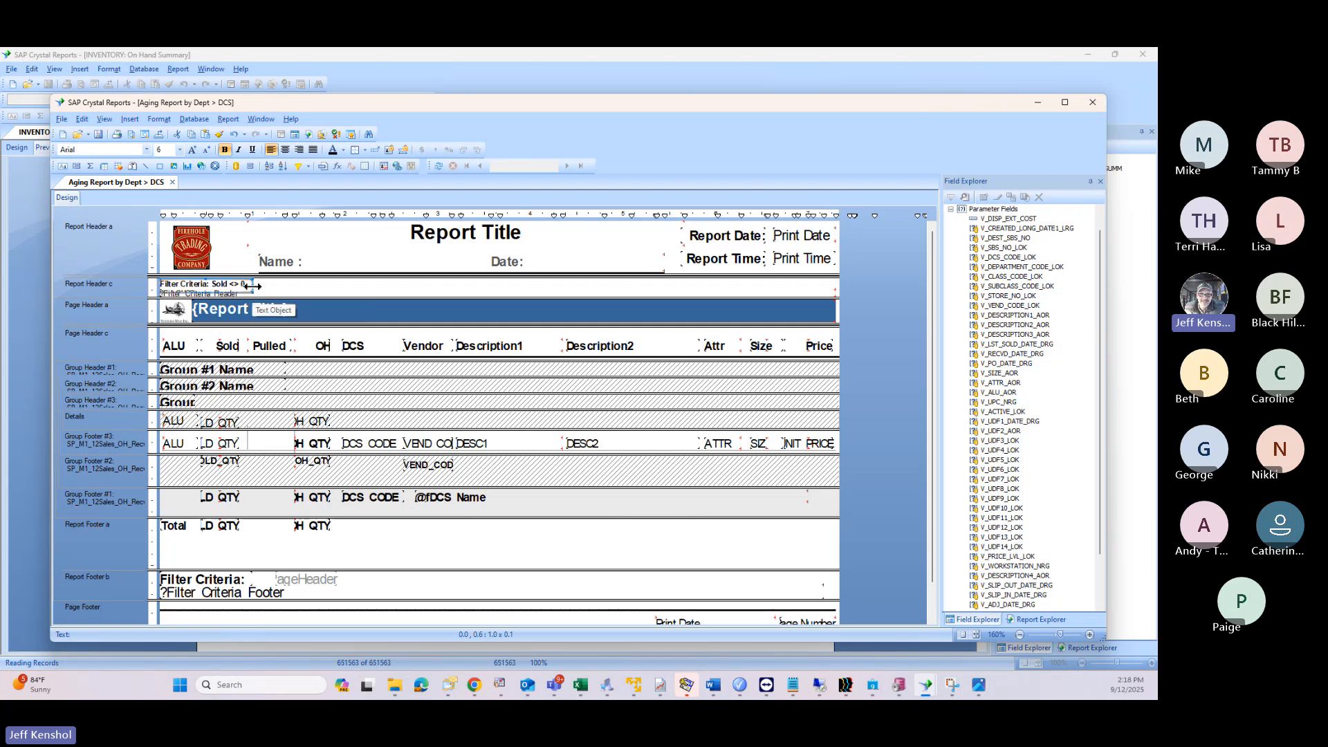
{"action": "left_click_drag", "start_coordinate": [254, 289], "coordinate": [440, 288]}
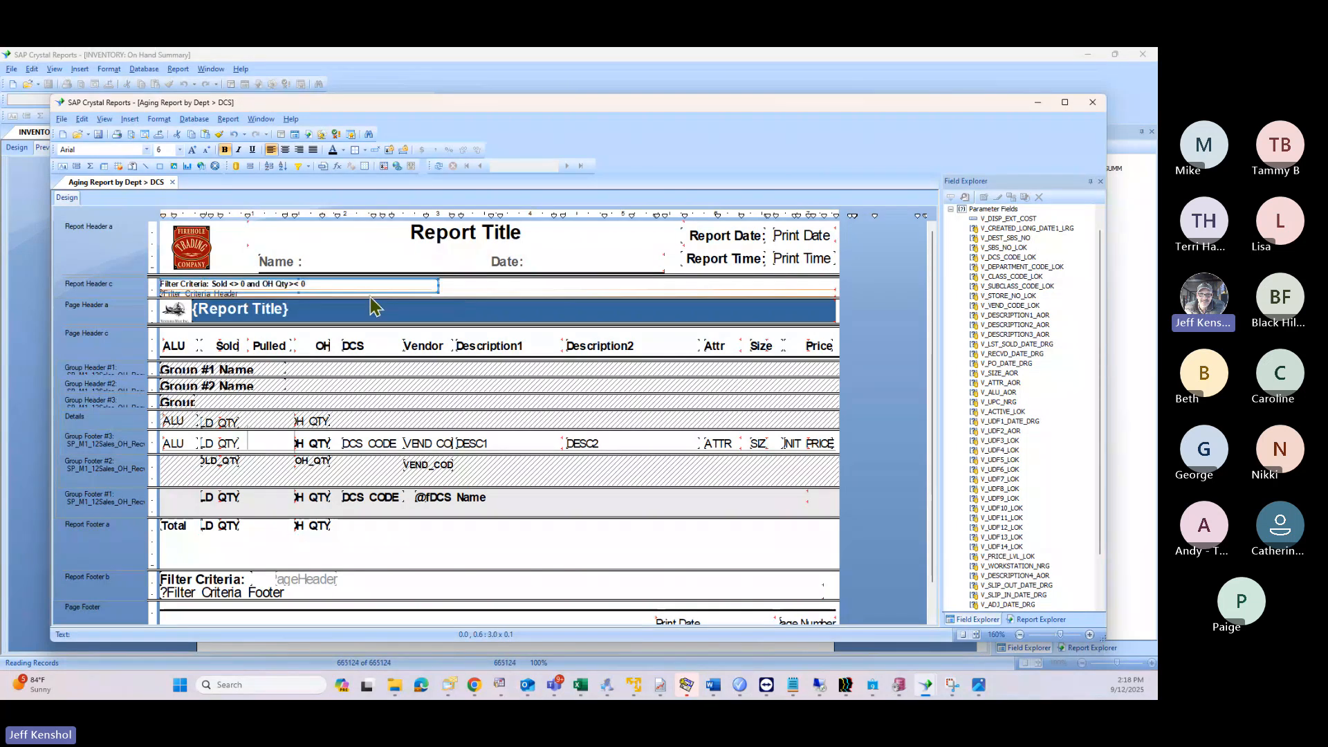
Step: Correct the second operator in the Report Header c filter text so it reads "OH Qty <> 0"
{"action": "double_click", "coordinate": [313, 286]}
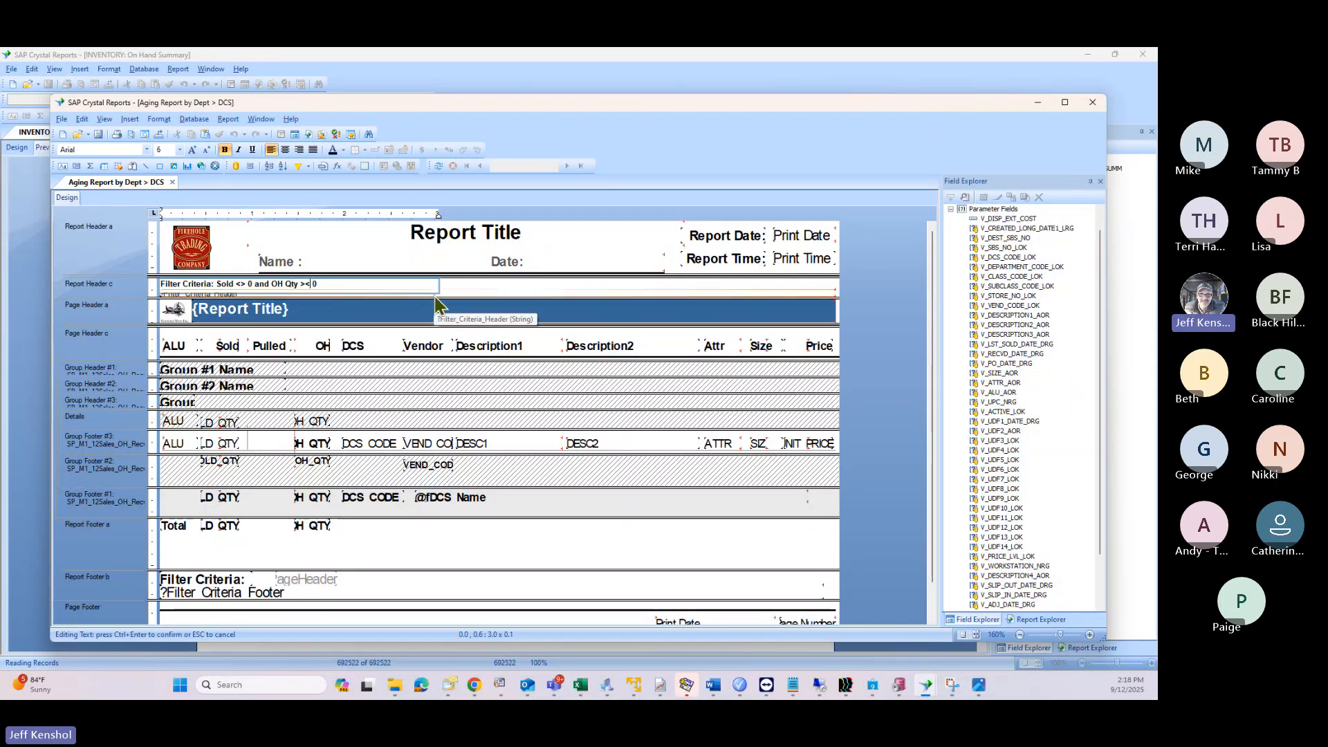
{"action": "key", "text": "BackSpace"}
{"action": "key", "text": "BackSpace"}
{"action": "type", "text": "<>"}
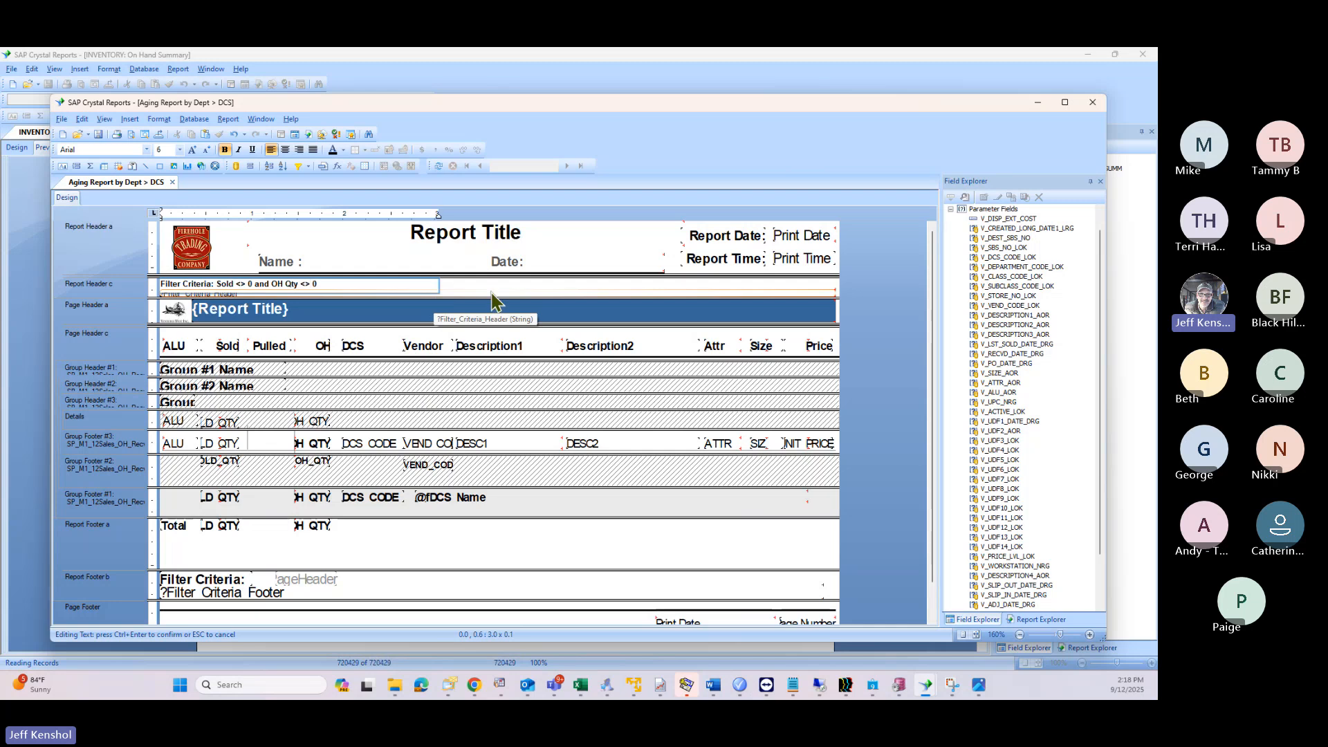
{"action": "left_click", "coordinate": [505, 296]}
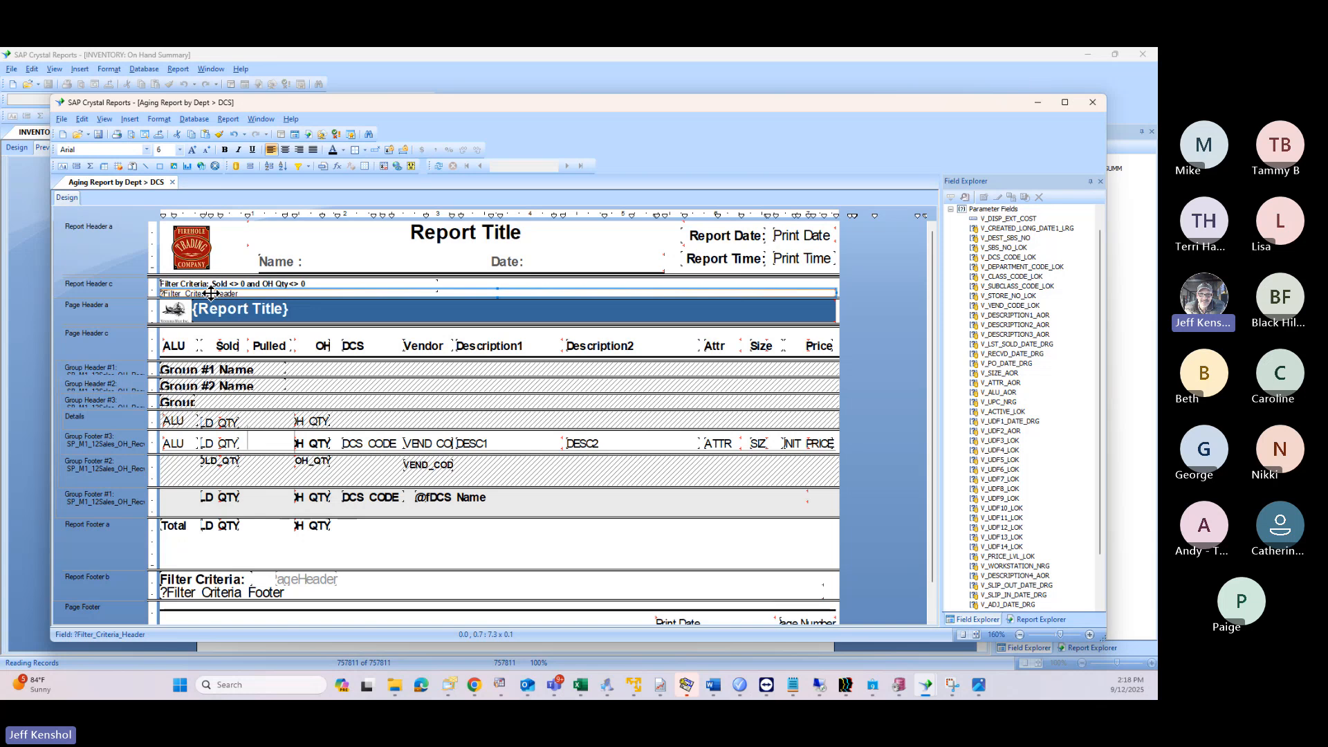
{"action": "left_click", "coordinate": [289, 282]}
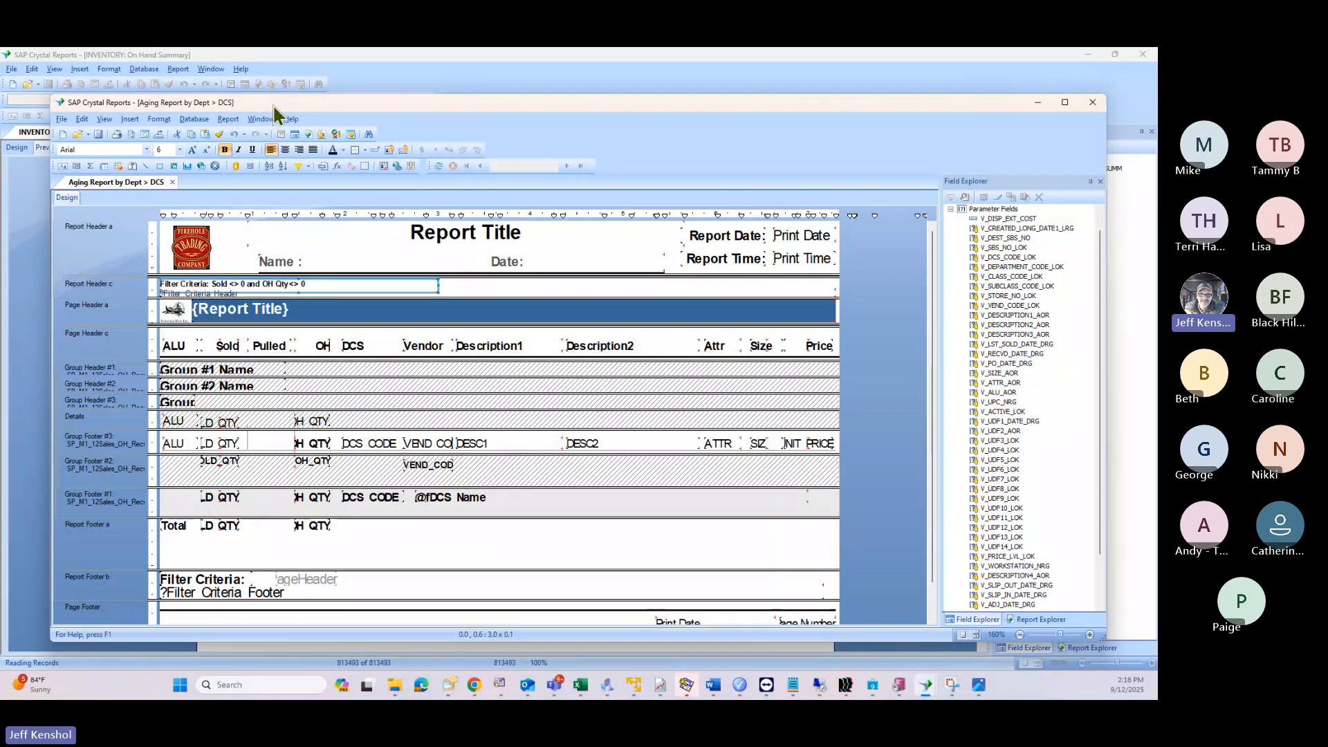
{"action": "mouse_move", "coordinate": [273, 104]}
{"action": "left_mouse_down"}
{"action": "mouse_move", "coordinate": [1099, 170]}
{"action": "mouse_move", "coordinate": [1207, 225]}
{"action": "mouse_move", "coordinate": [934, 155]}
{"action": "mouse_move", "coordinate": [296, 102]}
{"action": "left_mouse_up"}
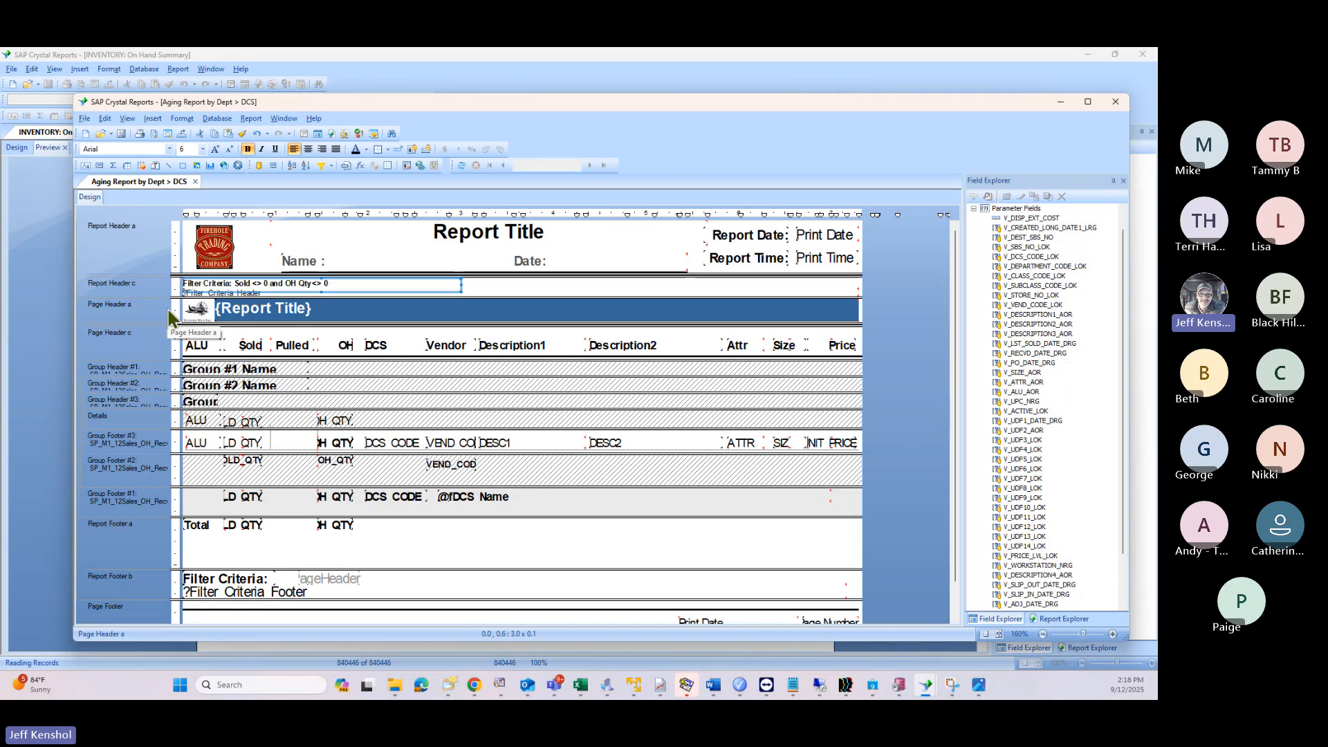
Step: Bring the Report Webinar.jpg outline into view, check its report topics, and move it back out of the way
{"action": "left_click_drag", "start_coordinate": [1157, 89], "coordinate": [336, 82]}
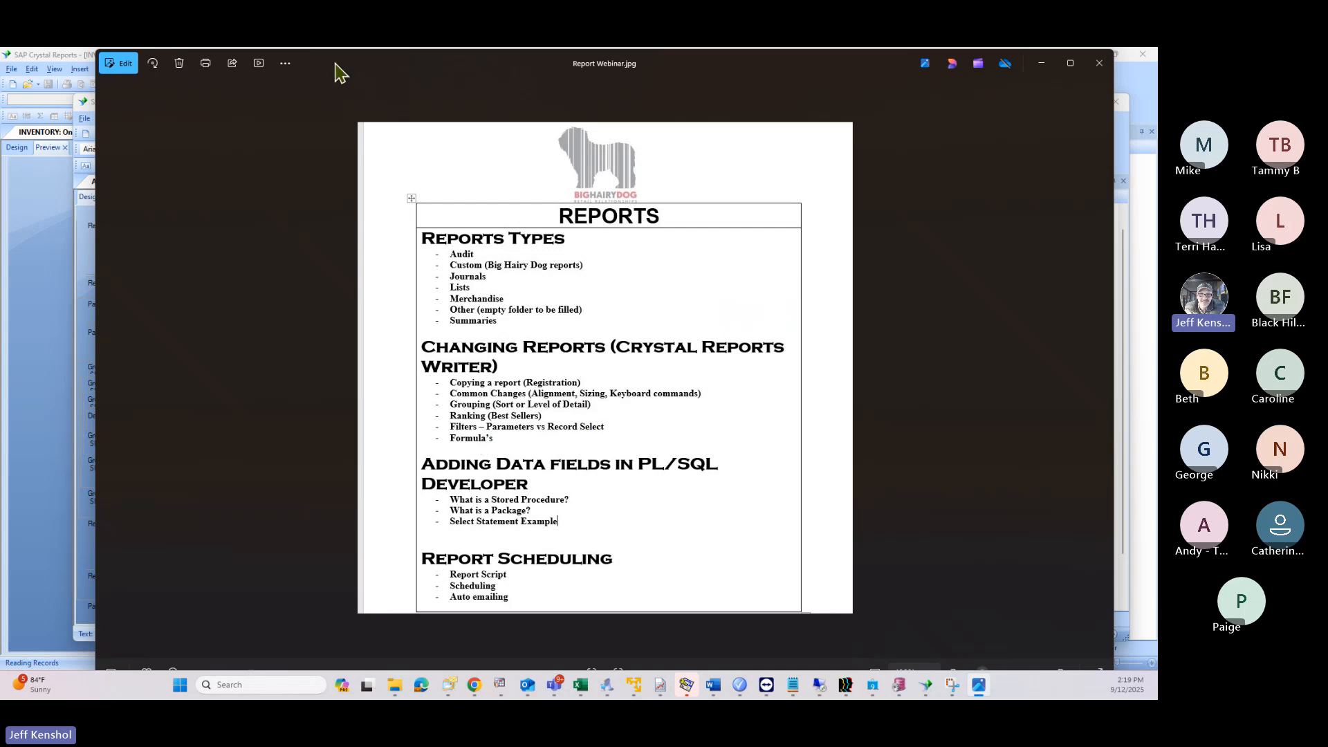
{"action": "left_click_drag", "start_coordinate": [334, 74], "coordinate": [1158, 103]}
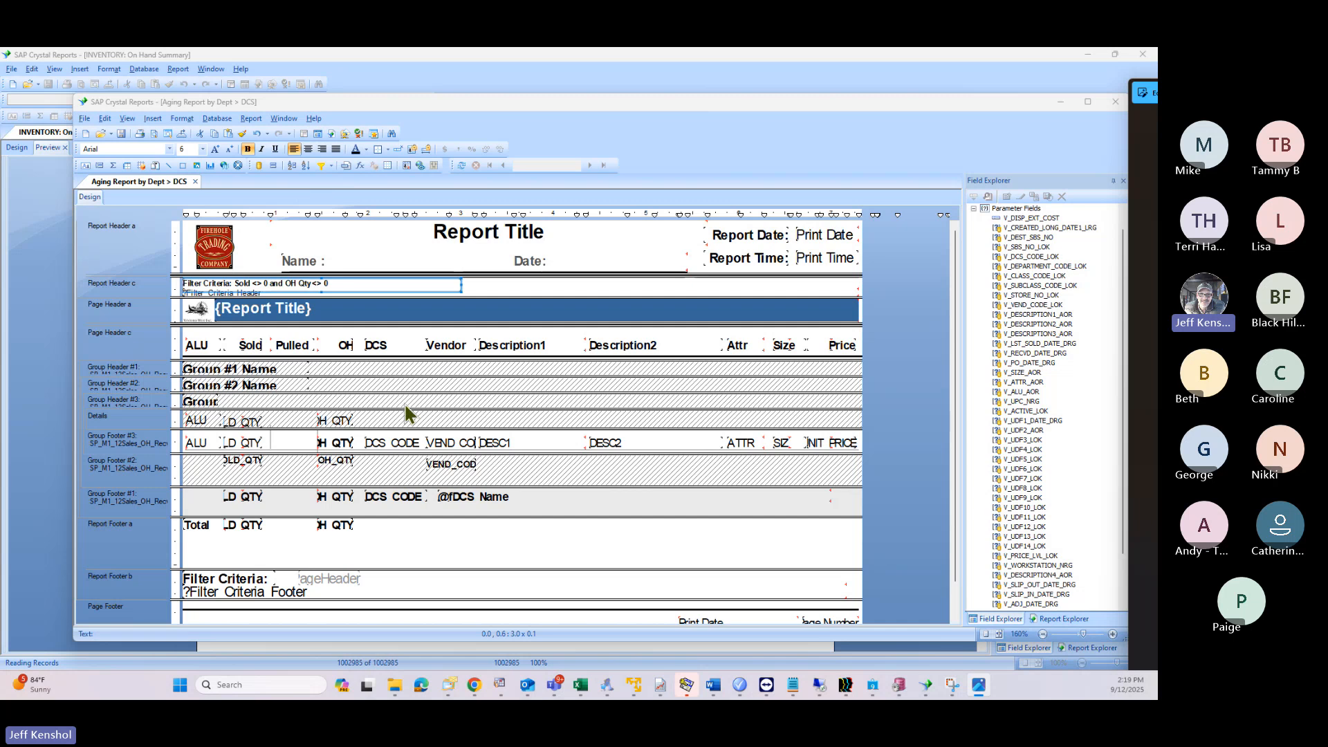
Step: In the Aging Report's Group Sort Expert, set the ALU group to Top N based on the sum of S1_SOLD_QTY
{"action": "left_click", "coordinate": [332, 446]}
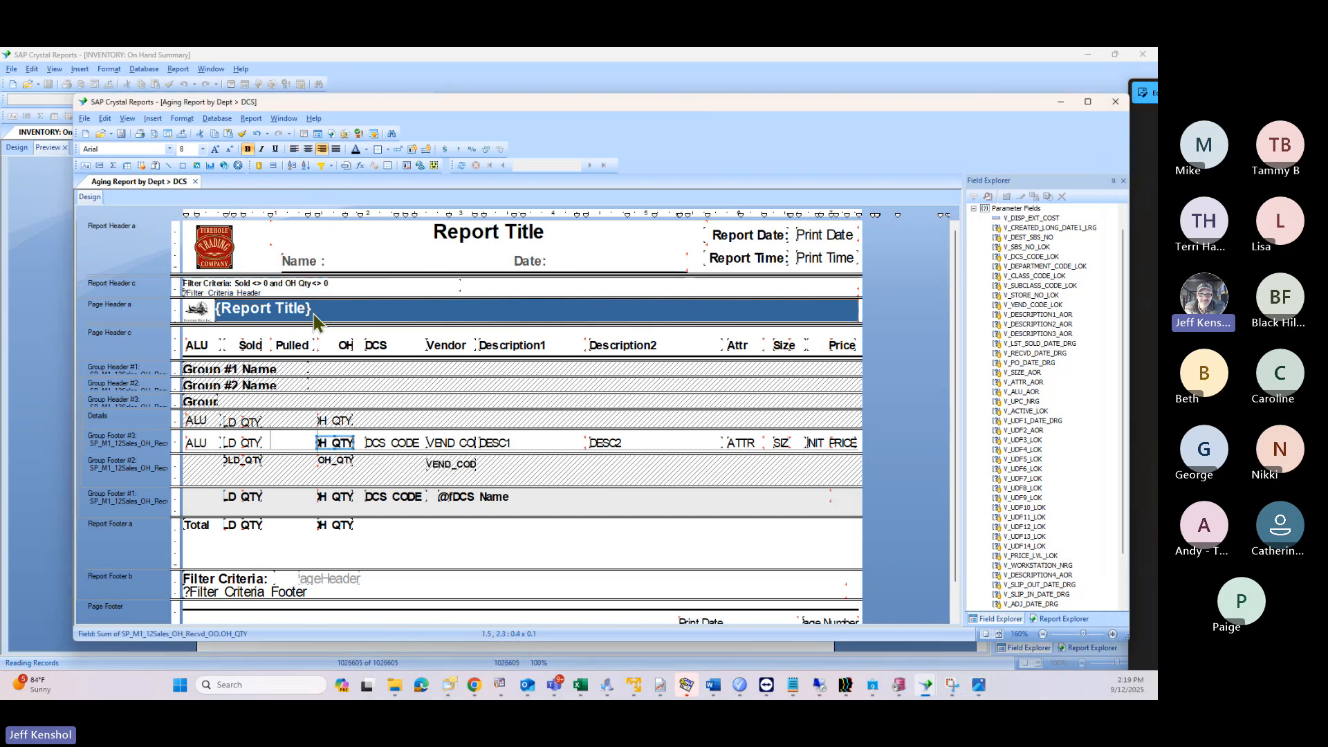
{"action": "left_click", "coordinate": [246, 444]}
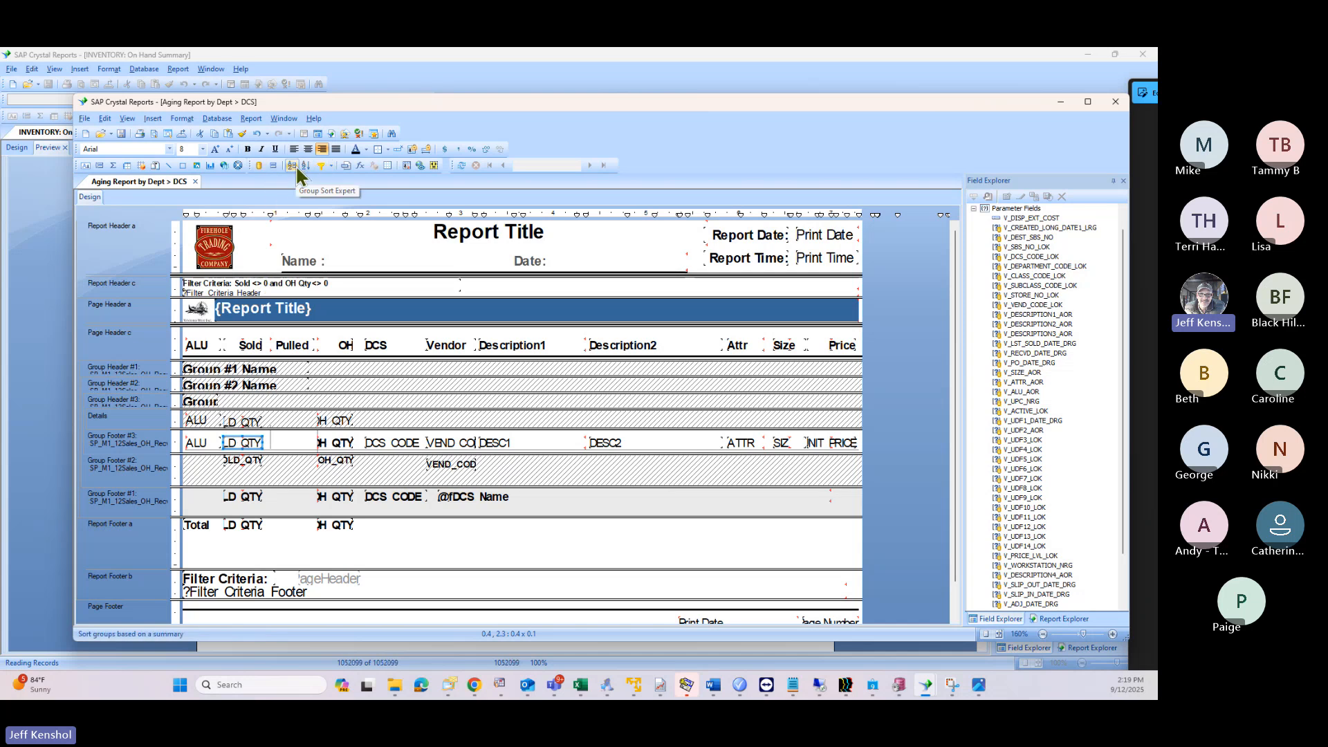
{"action": "left_click", "coordinate": [294, 173]}
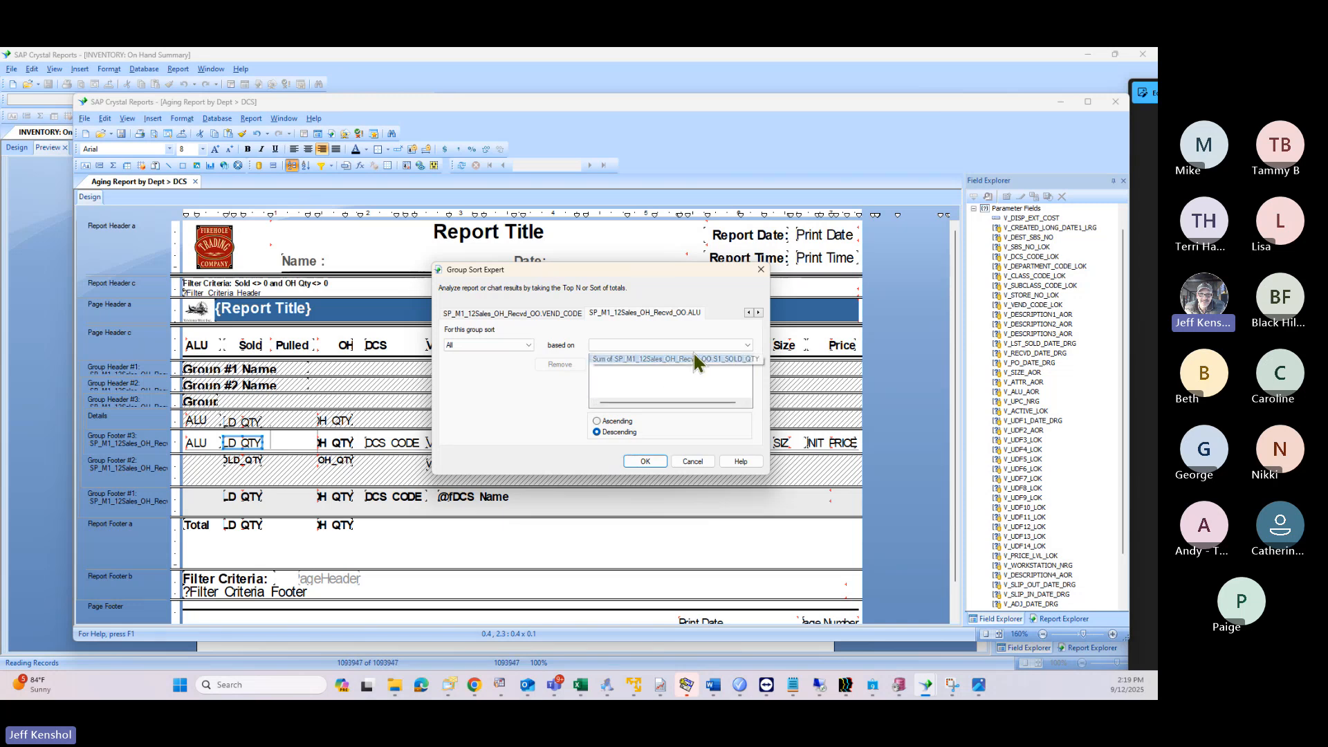
{"action": "left_click", "coordinate": [524, 346]}
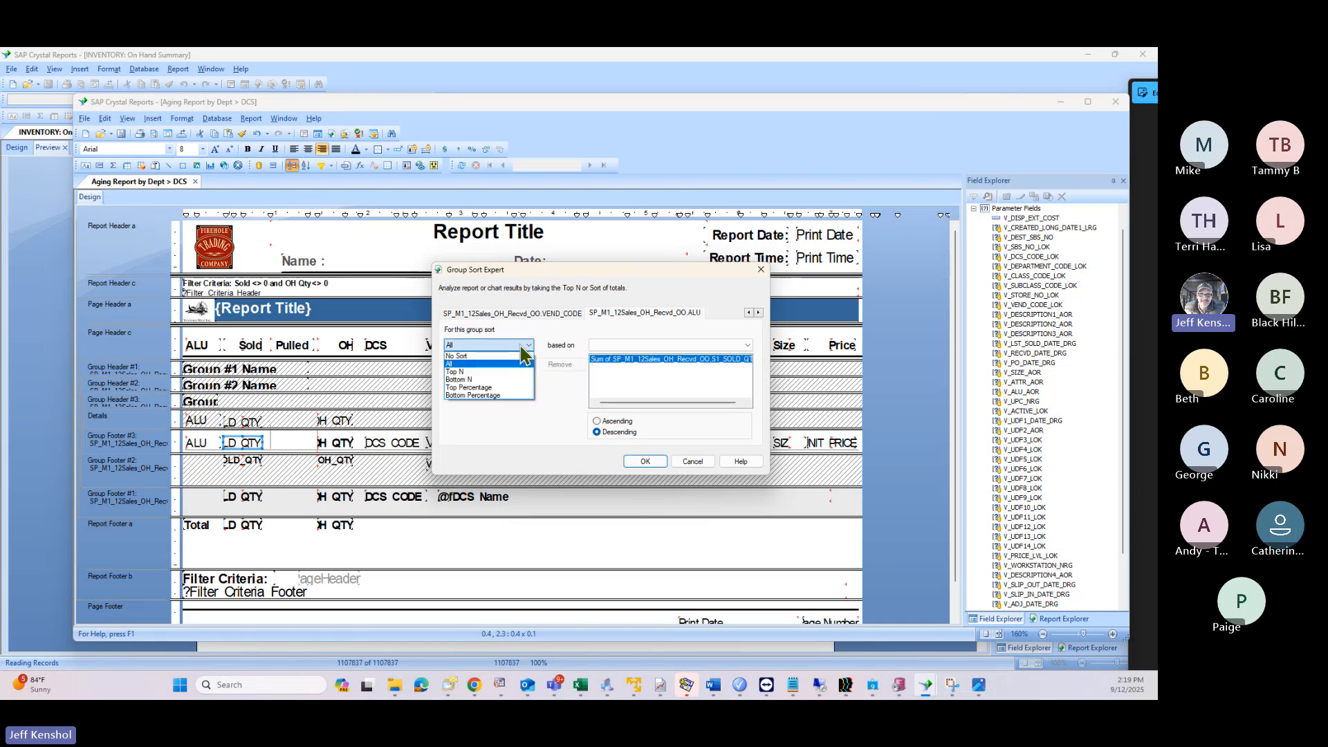
{"action": "left_click", "coordinate": [488, 372]}
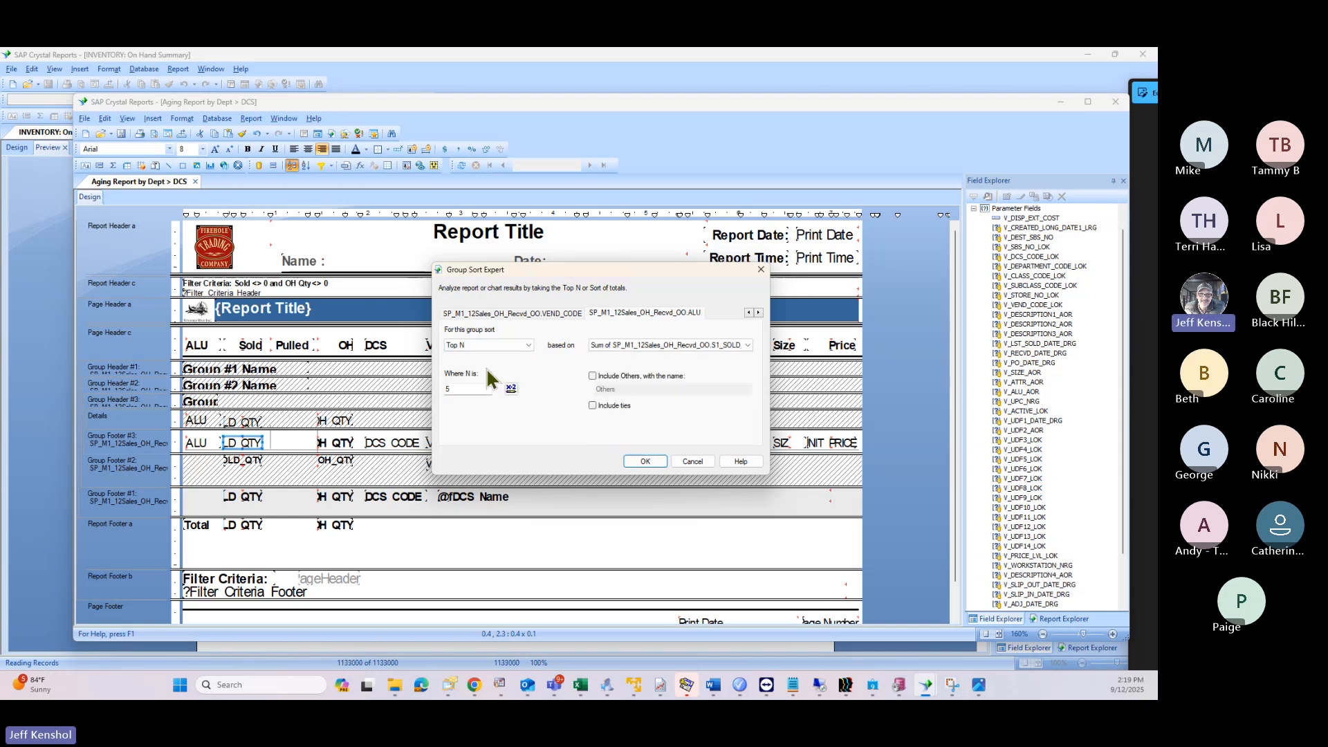
Step: Set N to 100 for the ALU group's Top N sort
{"action": "double_click", "coordinate": [463, 388]}
{"action": "type", "text": "100"}
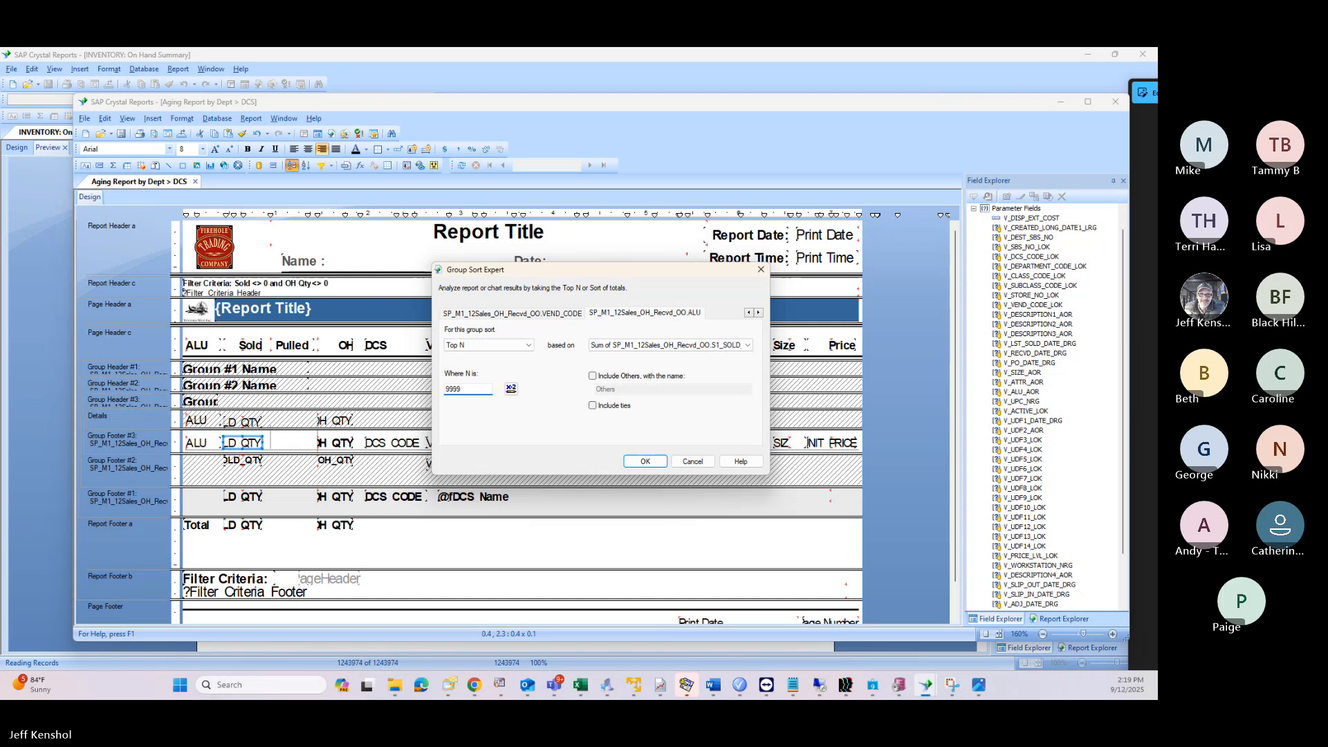
{"action": "key", "text": "BackSpace"}
{"action": "key", "text": "BackSpace"}
{"action": "key", "text": "BackSpace"}
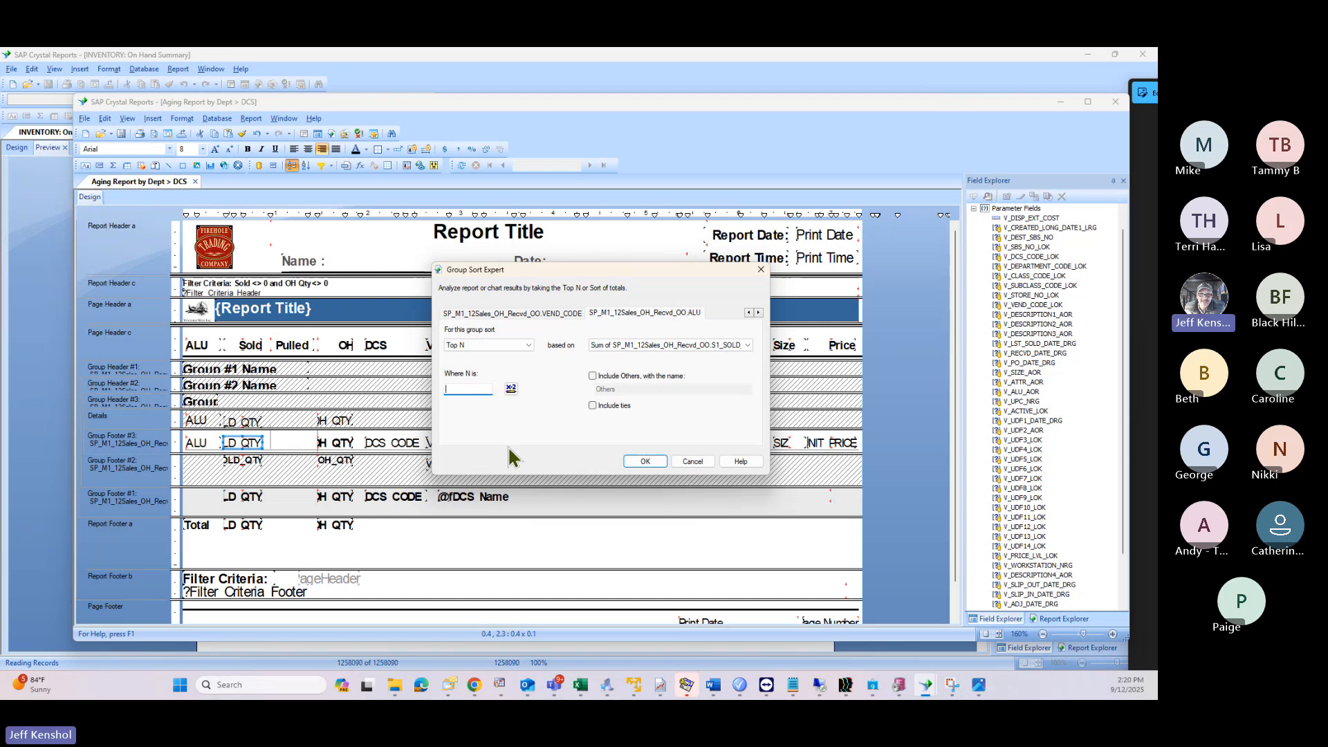
{"action": "type", "text": "100"}
Step: Try the Include Others option, review the available group sort types, and cancel the Group Sort Expert
{"action": "left_click", "coordinate": [593, 377]}
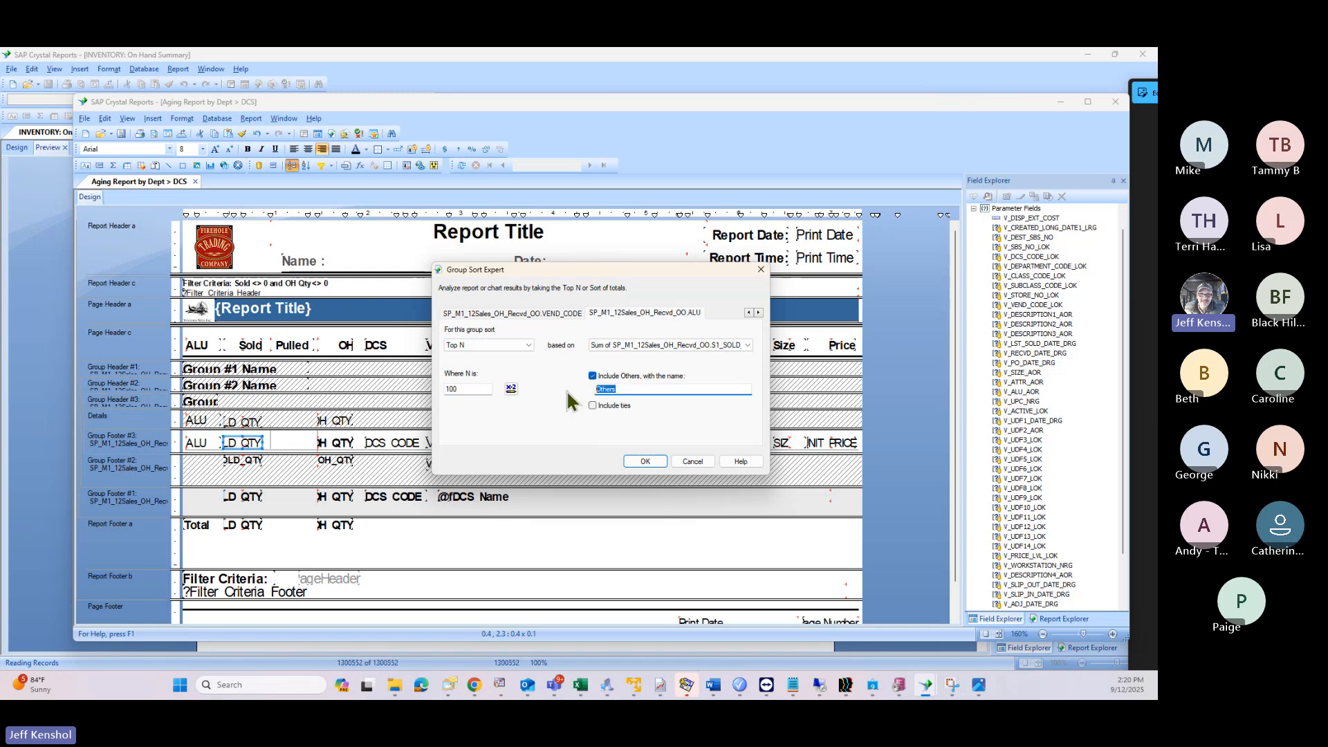
{"action": "left_click", "coordinate": [594, 377]}
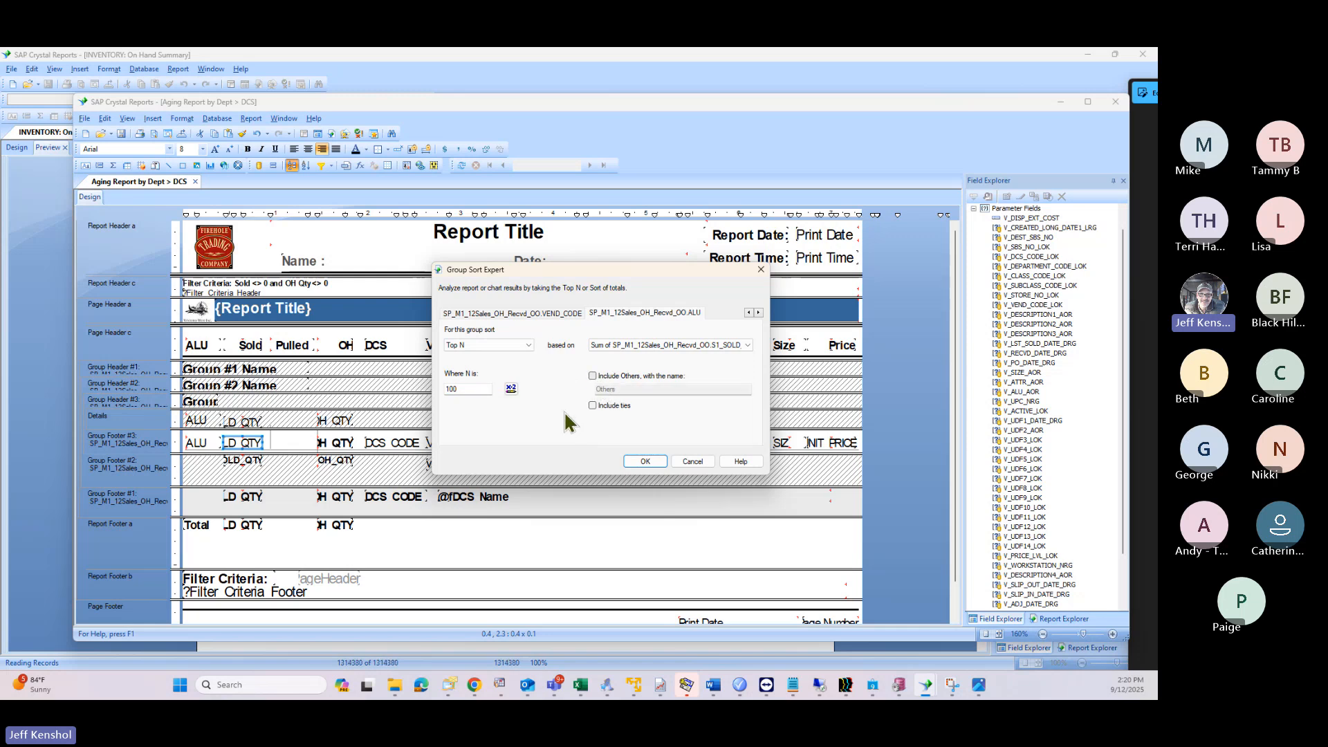
{"action": "left_click_drag", "start_coordinate": [476, 389], "coordinate": [447, 389]}
{"action": "left_click", "coordinate": [488, 345]}
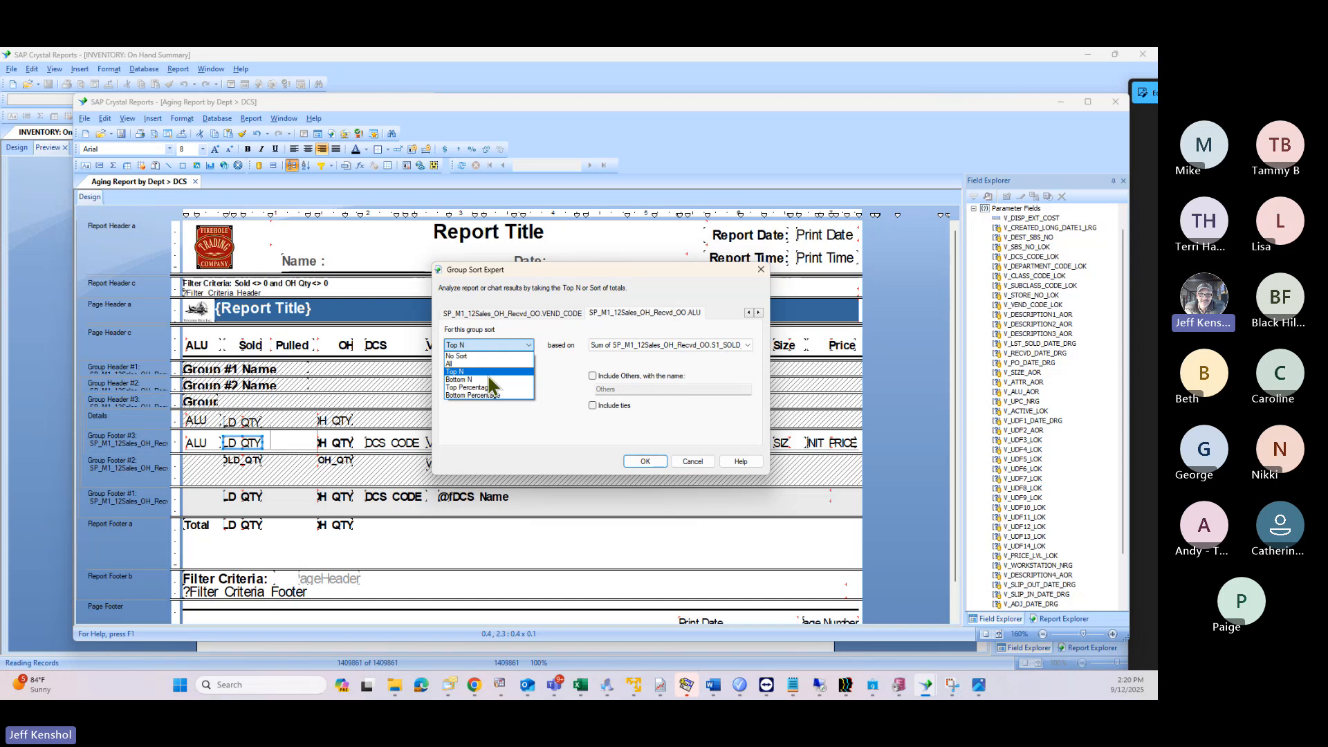
{"action": "left_click", "coordinate": [488, 373]}
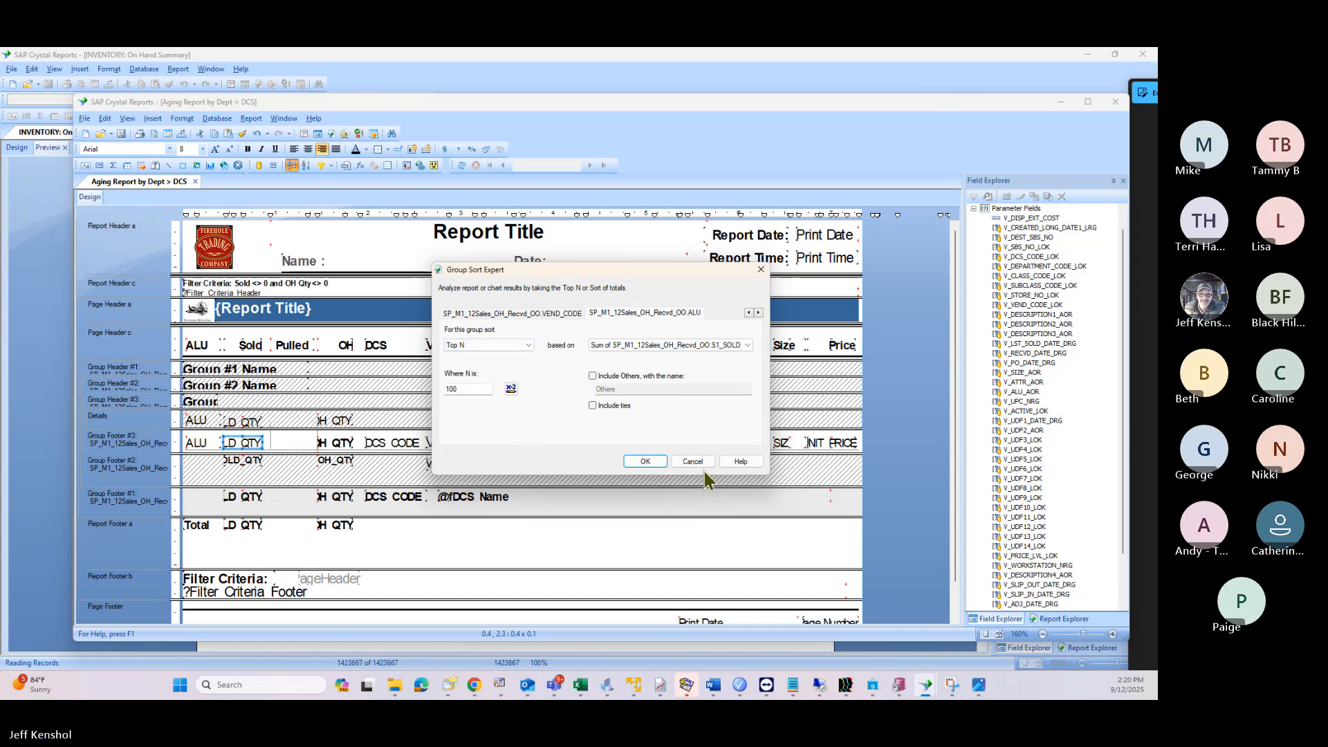
{"action": "left_click", "coordinate": [703, 463]}
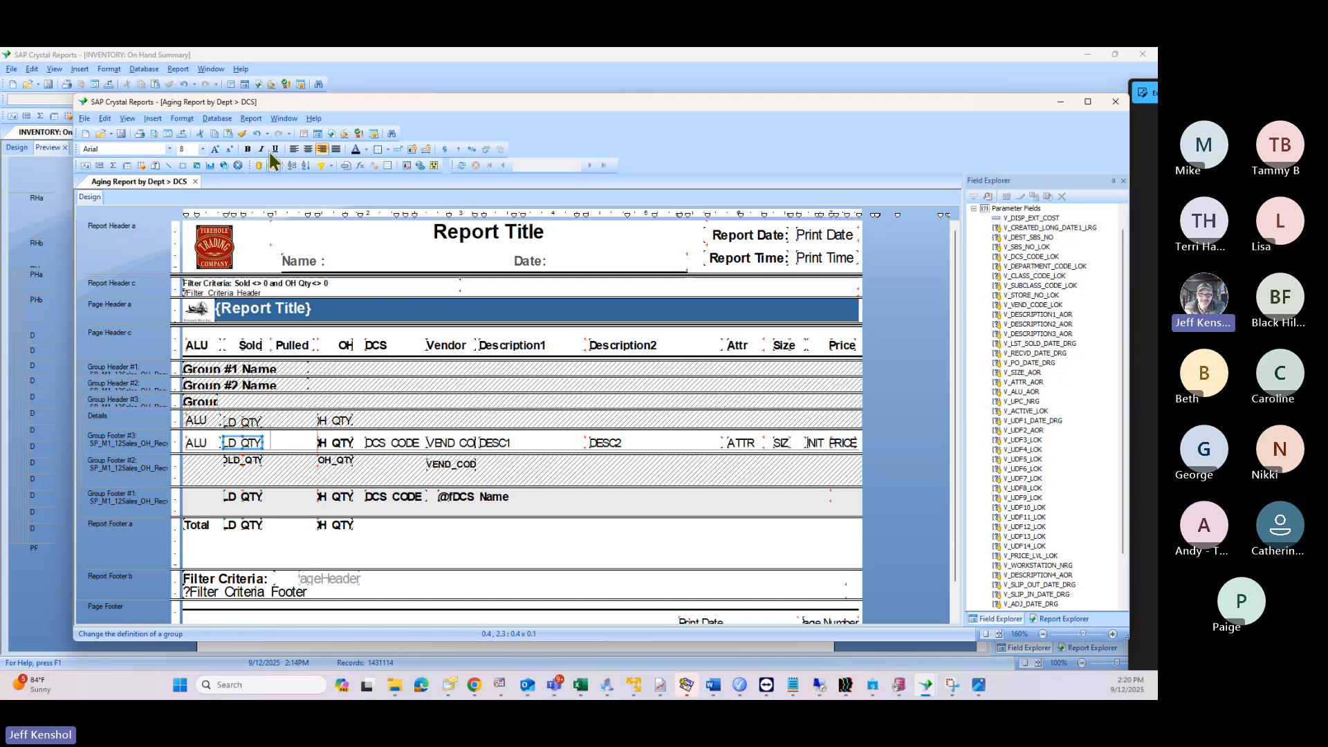
Step: Move the Aging Report window aside and examine the class column in the On Hand Summary preview's detail rows
{"action": "left_click_drag", "start_coordinate": [289, 102], "coordinate": [1157, 139]}
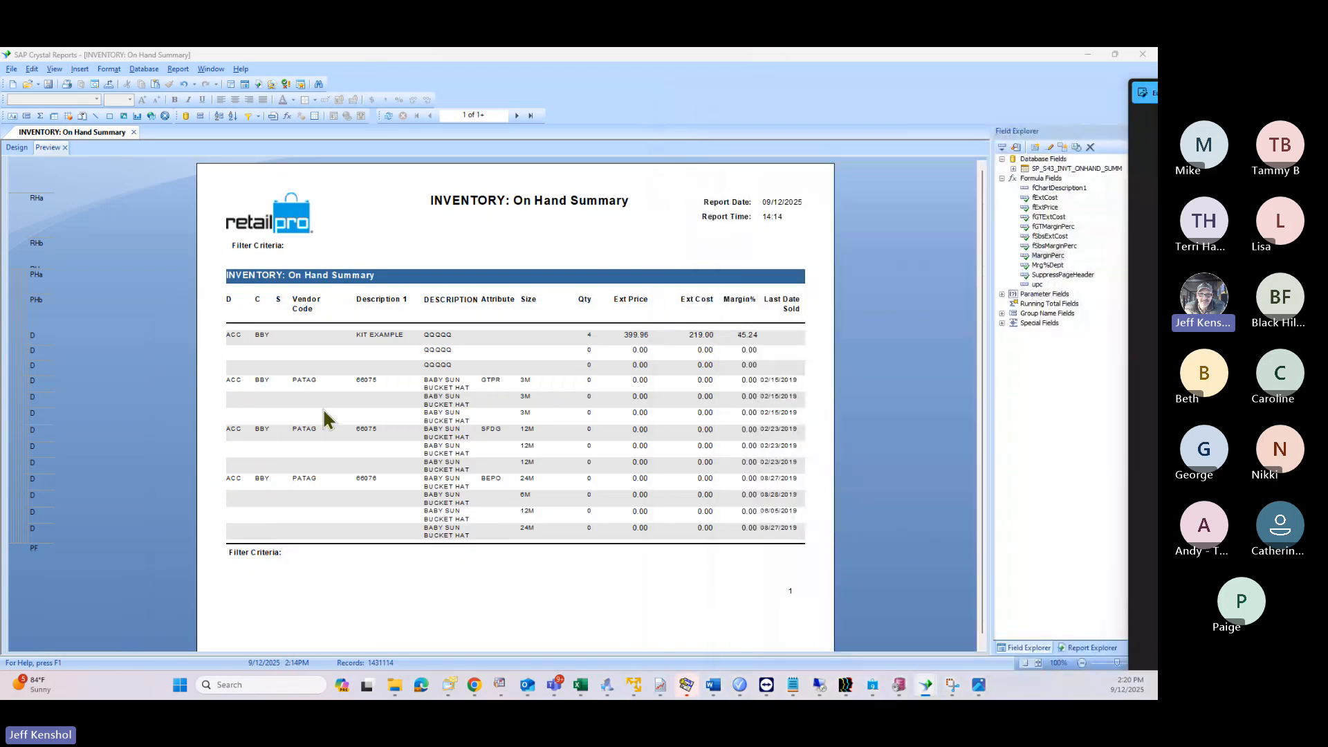
{"action": "left_click", "coordinate": [427, 418]}
{"action": "left_click", "coordinate": [44, 149]}
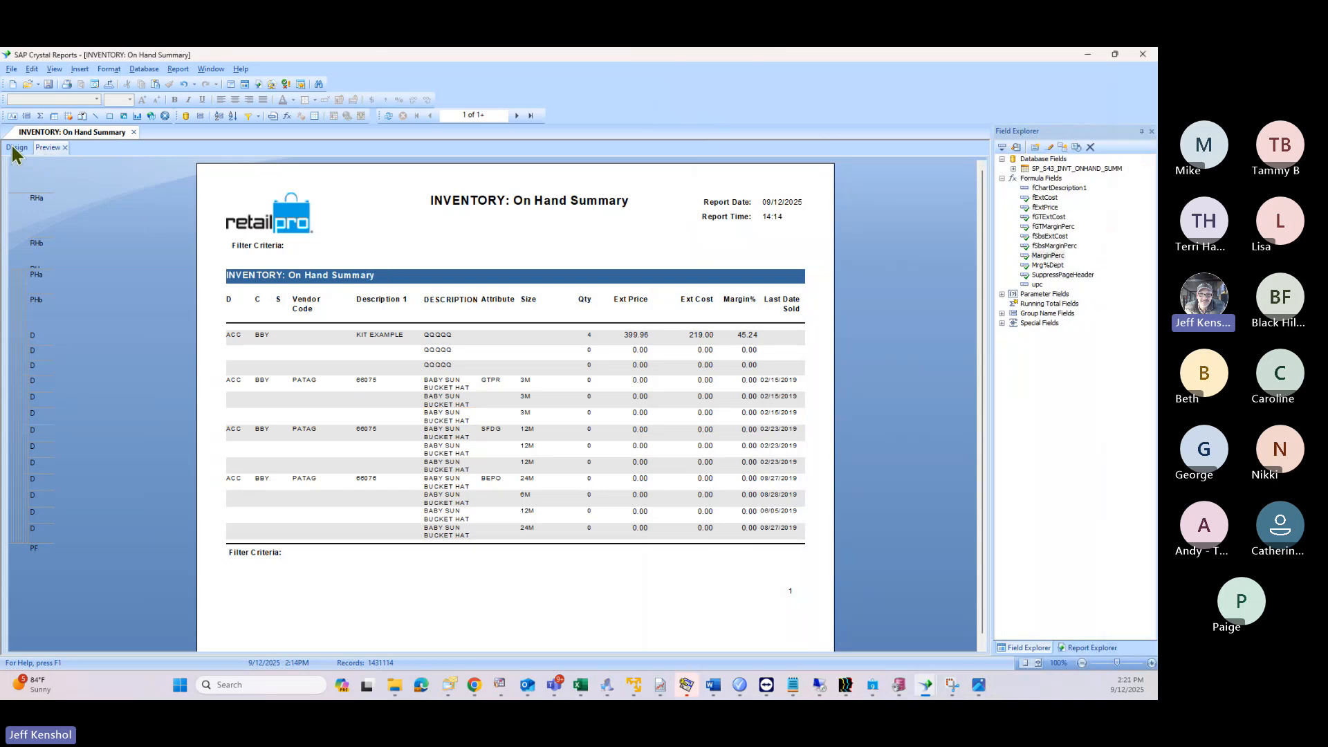
{"action": "left_click", "coordinate": [18, 148]}
{"action": "left_click", "coordinate": [40, 146]}
{"action": "left_click", "coordinate": [23, 145]}
{"action": "left_click", "coordinate": [46, 148]}
{"action": "left_click", "coordinate": [263, 335]}
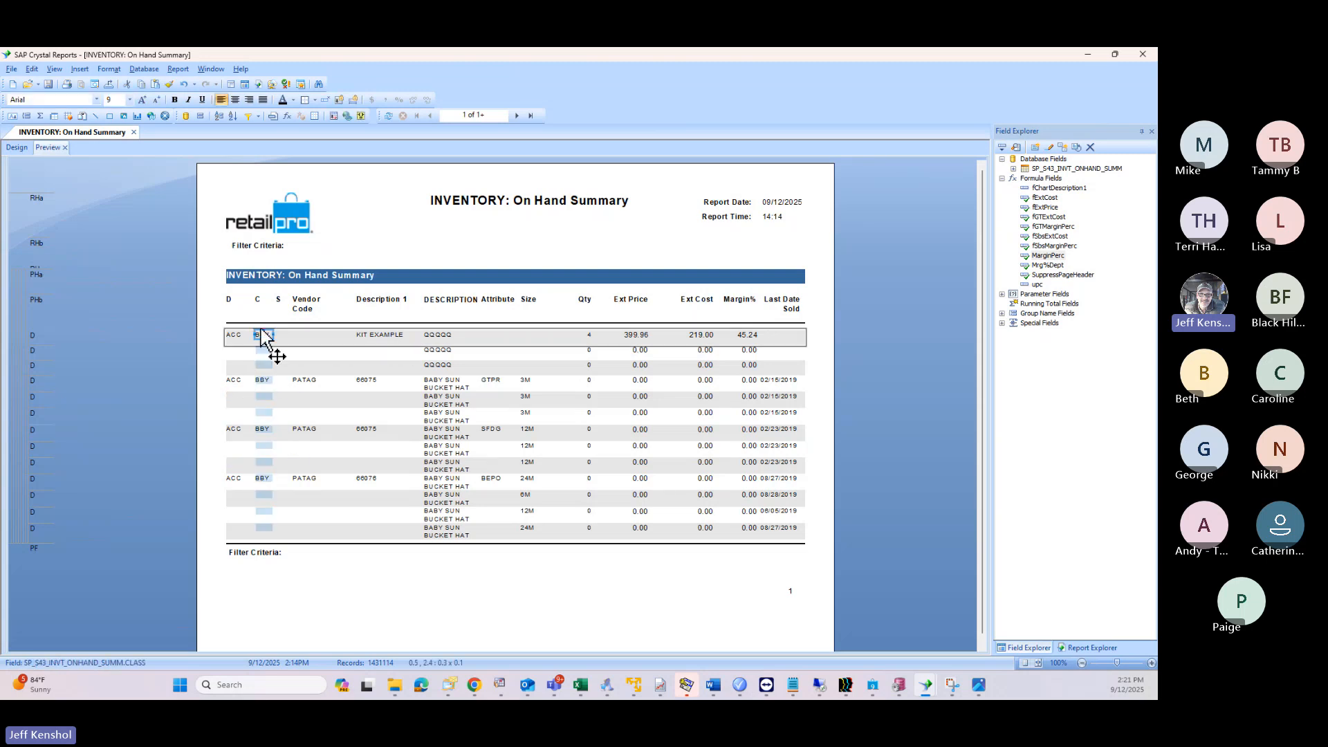
{"action": "left_click", "coordinate": [266, 349]}
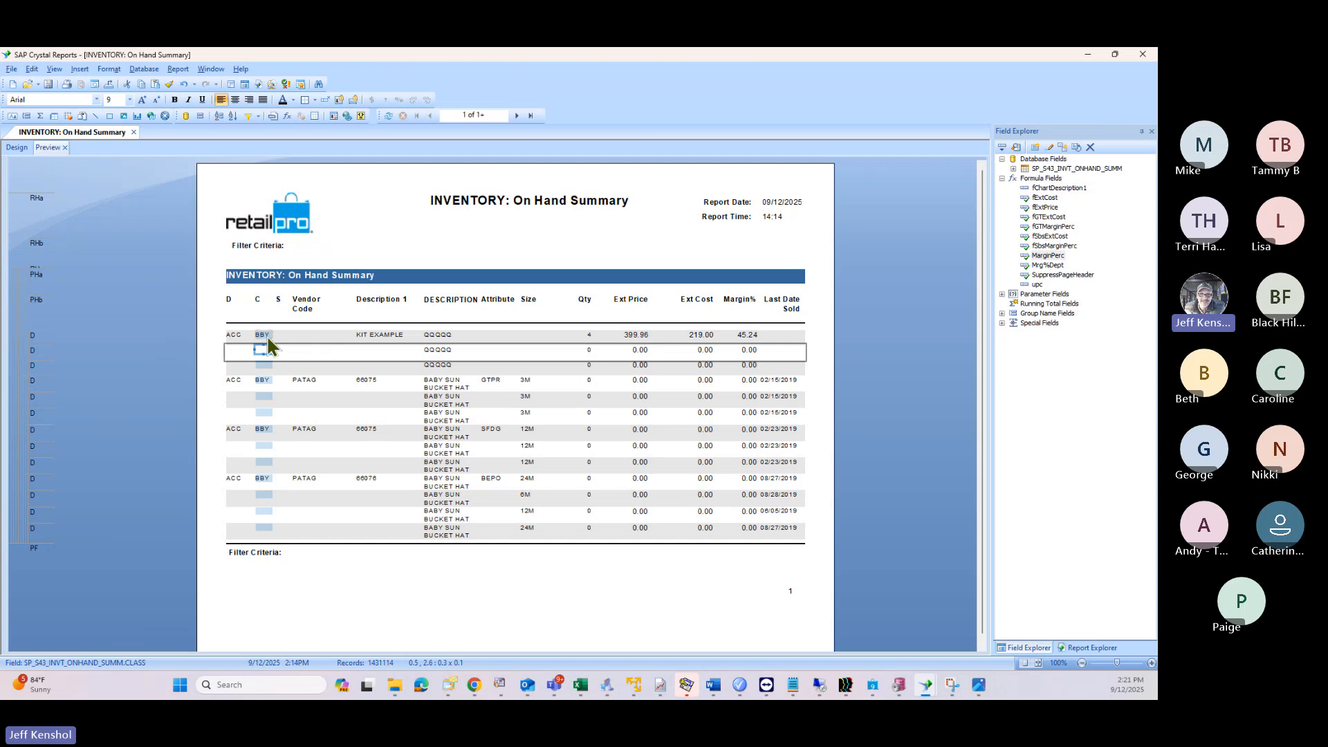
{"action": "left_click", "coordinate": [267, 335]}
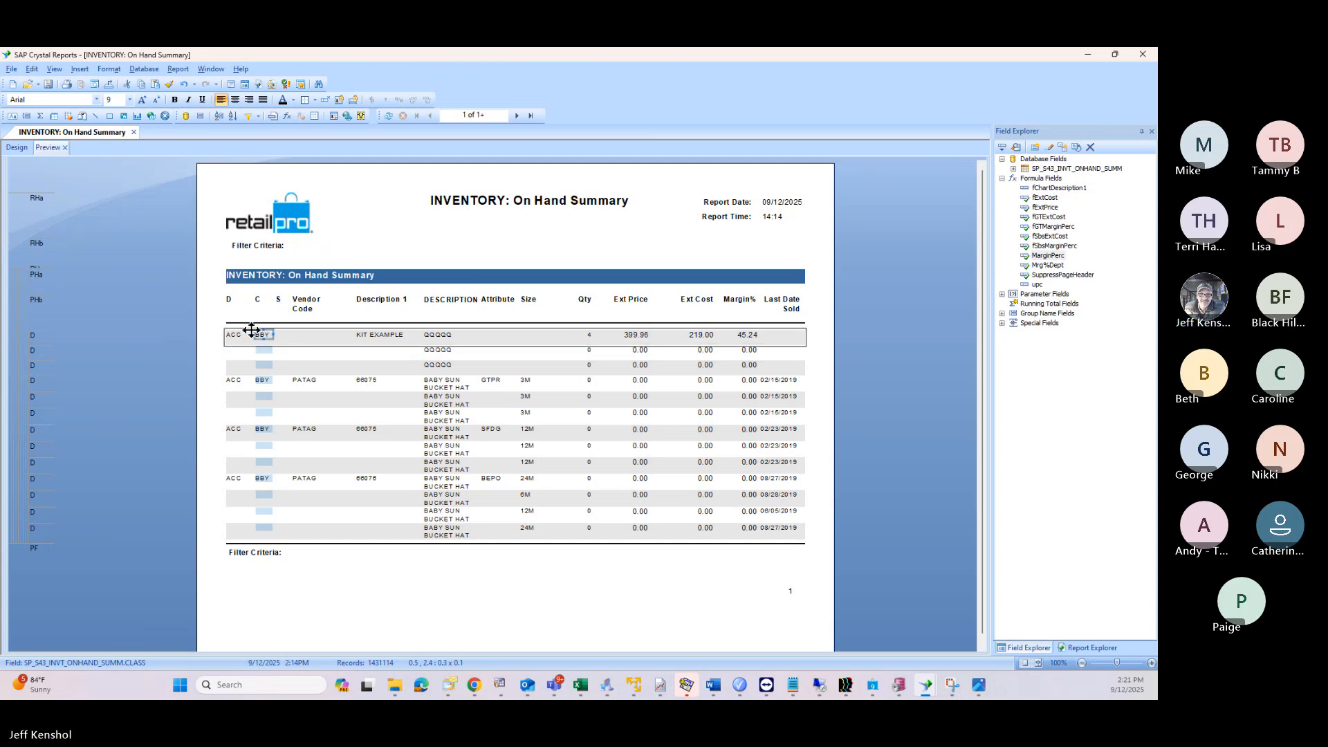
Step: Turn off Suppress If Duplicated and Can Grow for the Details department, class, subclass and vendor code fields, and preview the report
{"action": "left_click", "coordinate": [17, 147]}
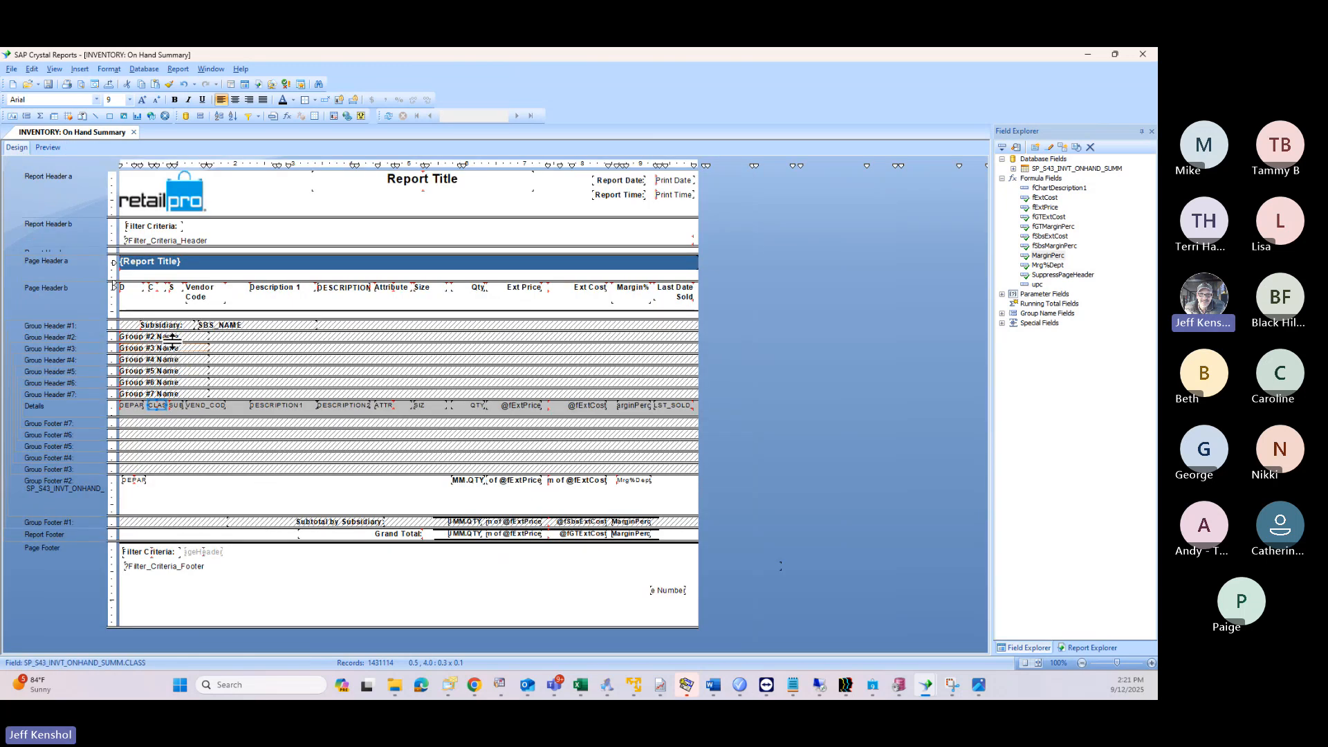
{"action": "left_click", "coordinate": [132, 405]}
{"action": "left_click", "coordinate": [151, 406], "text": "ctrl"}
{"action": "left_click", "coordinate": [174, 405], "text": "ctrl"}
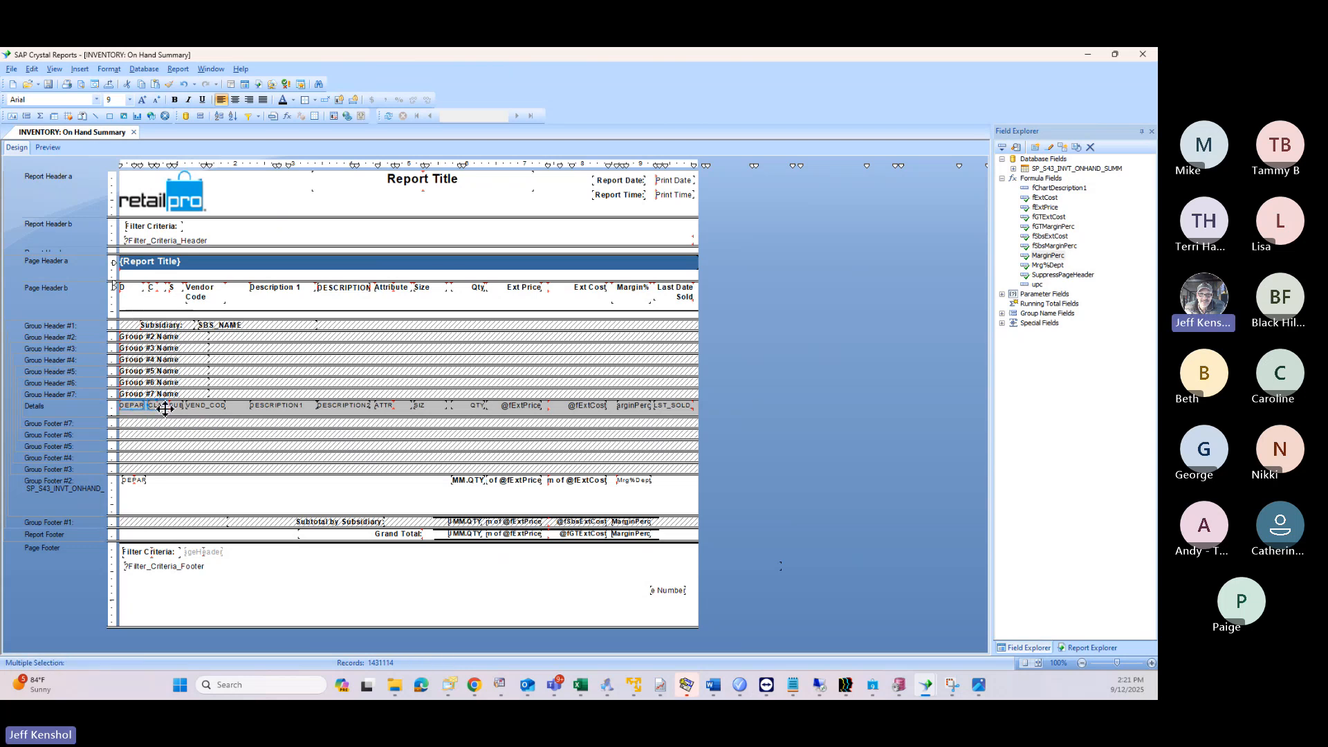
{"action": "left_click", "coordinate": [202, 407], "text": "ctrl"}
{"action": "right_click", "coordinate": [221, 409]}
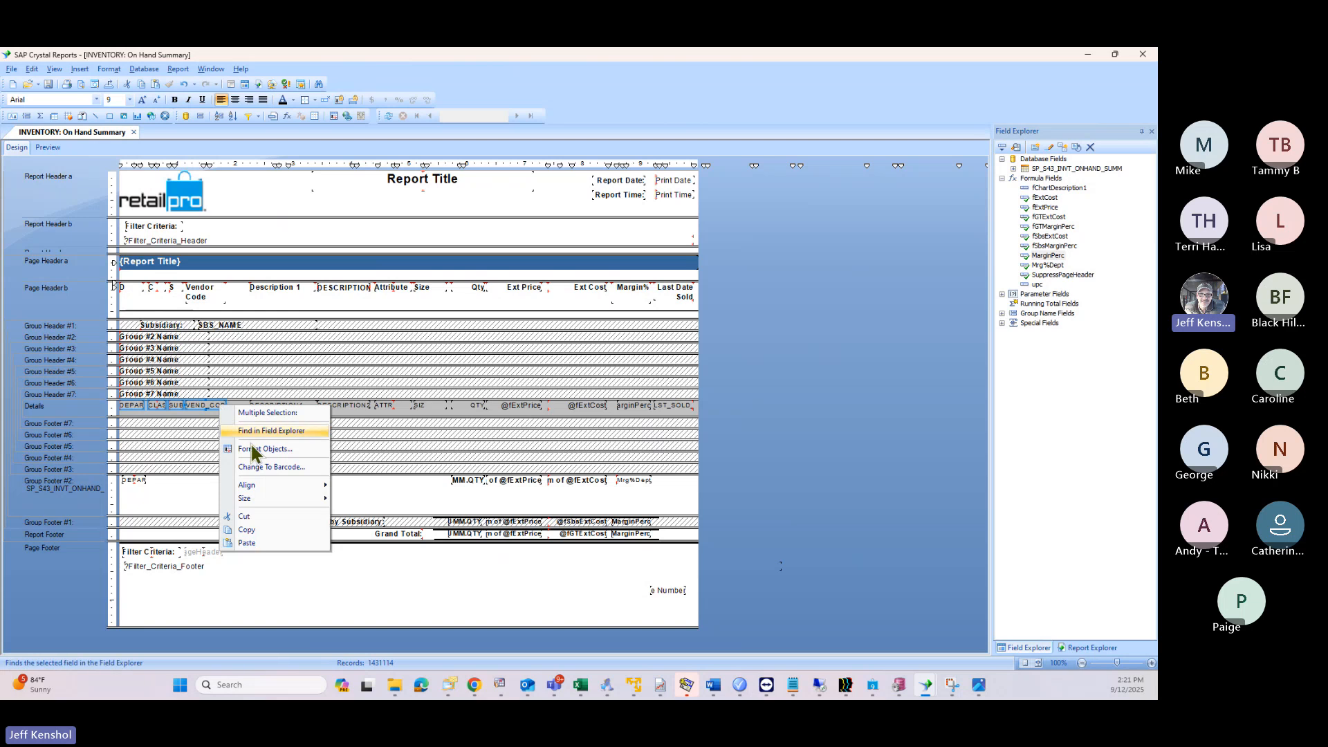
{"action": "left_click", "coordinate": [279, 450]}
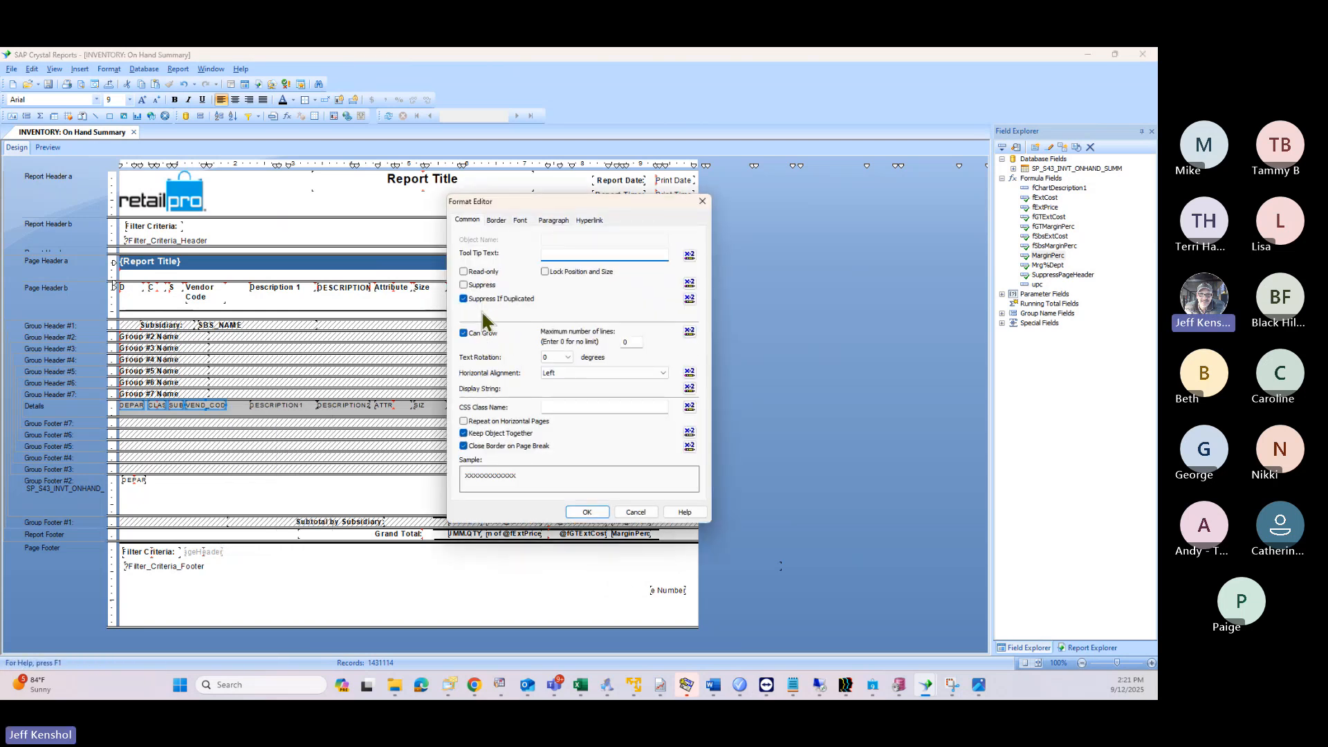
{"action": "left_click", "coordinate": [483, 300]}
{"action": "left_click", "coordinate": [474, 334]}
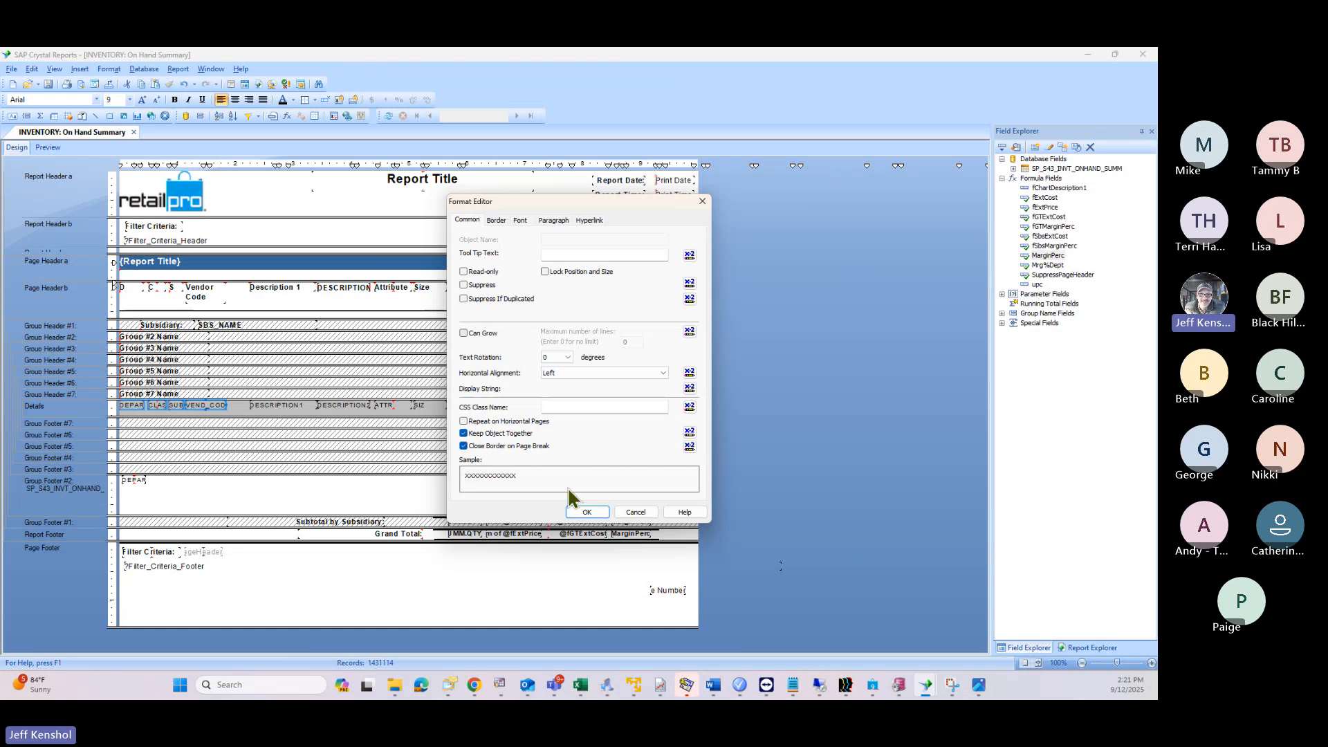
{"action": "left_click", "coordinate": [587, 512]}
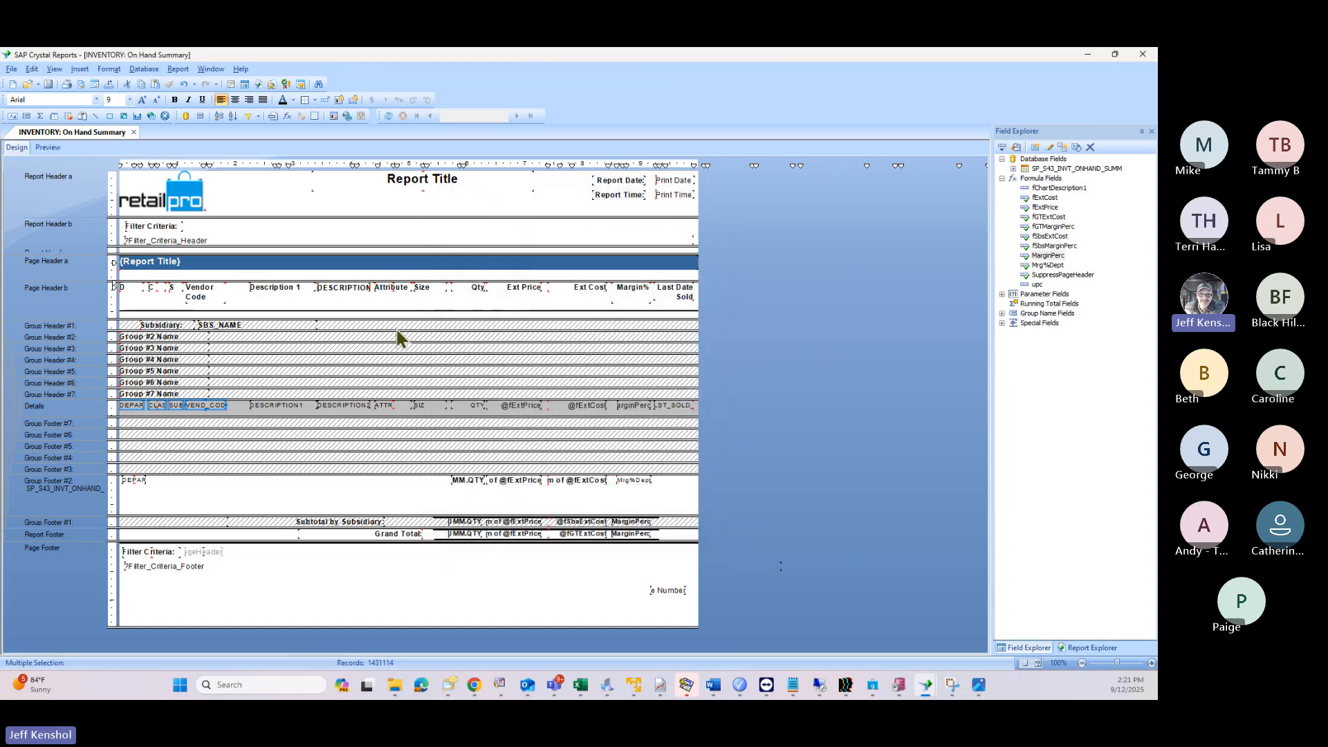
{"action": "left_click", "coordinate": [46, 147]}
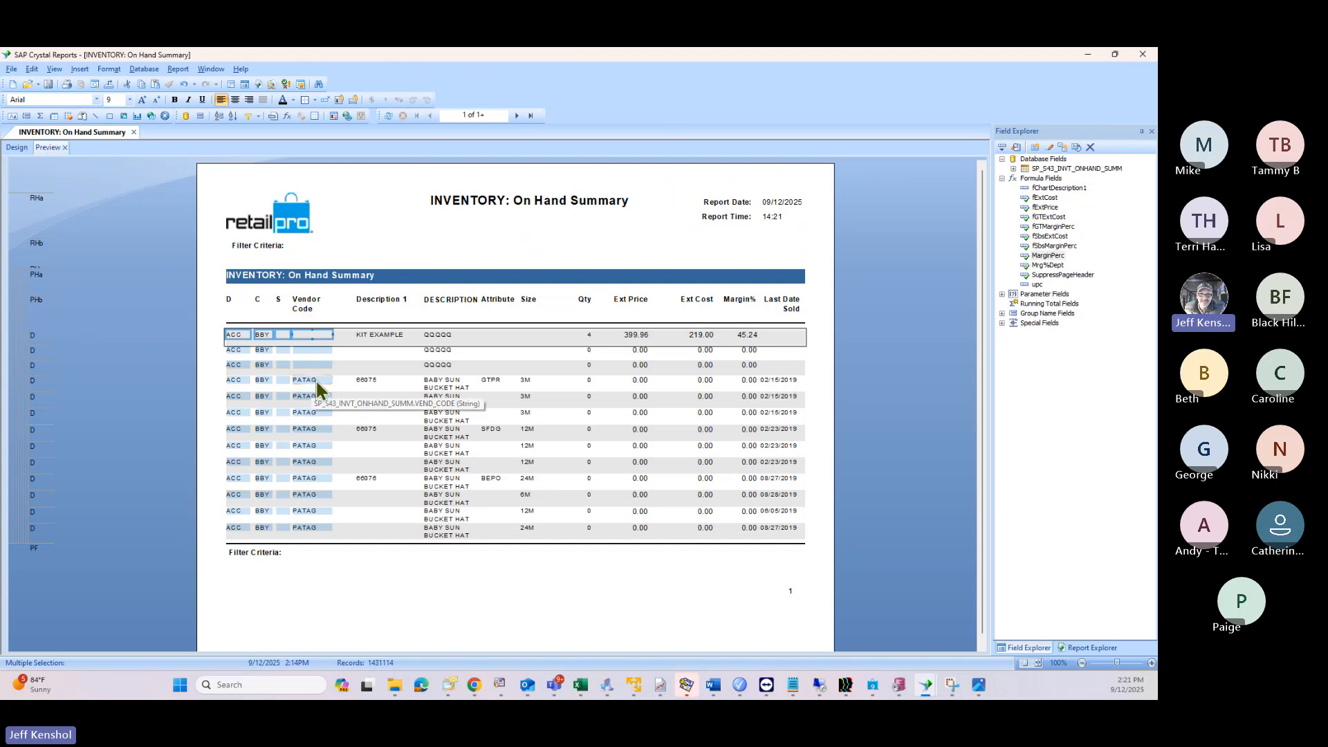
Step: Turn off Can Grow for the DESCRIPTION2 field in the detail rows
{"action": "left_click", "coordinate": [435, 391]}
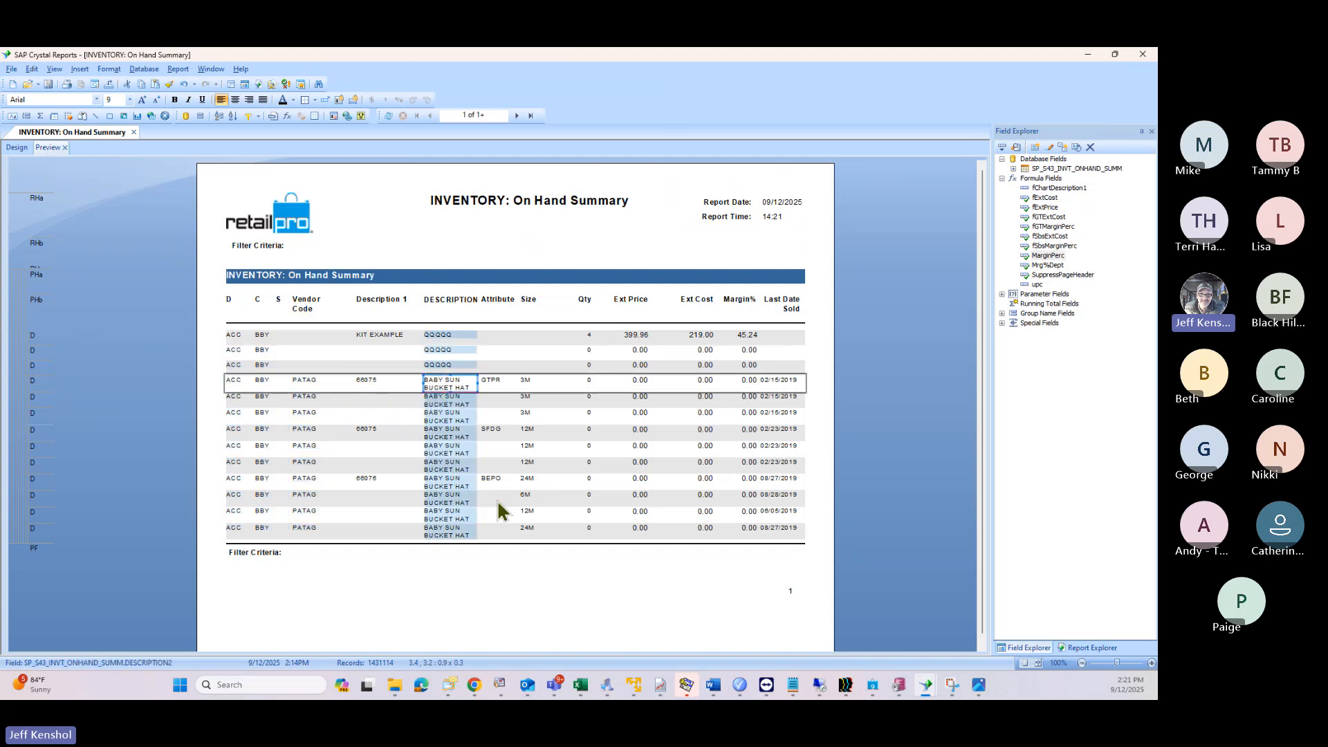
{"action": "right_click", "coordinate": [446, 384]}
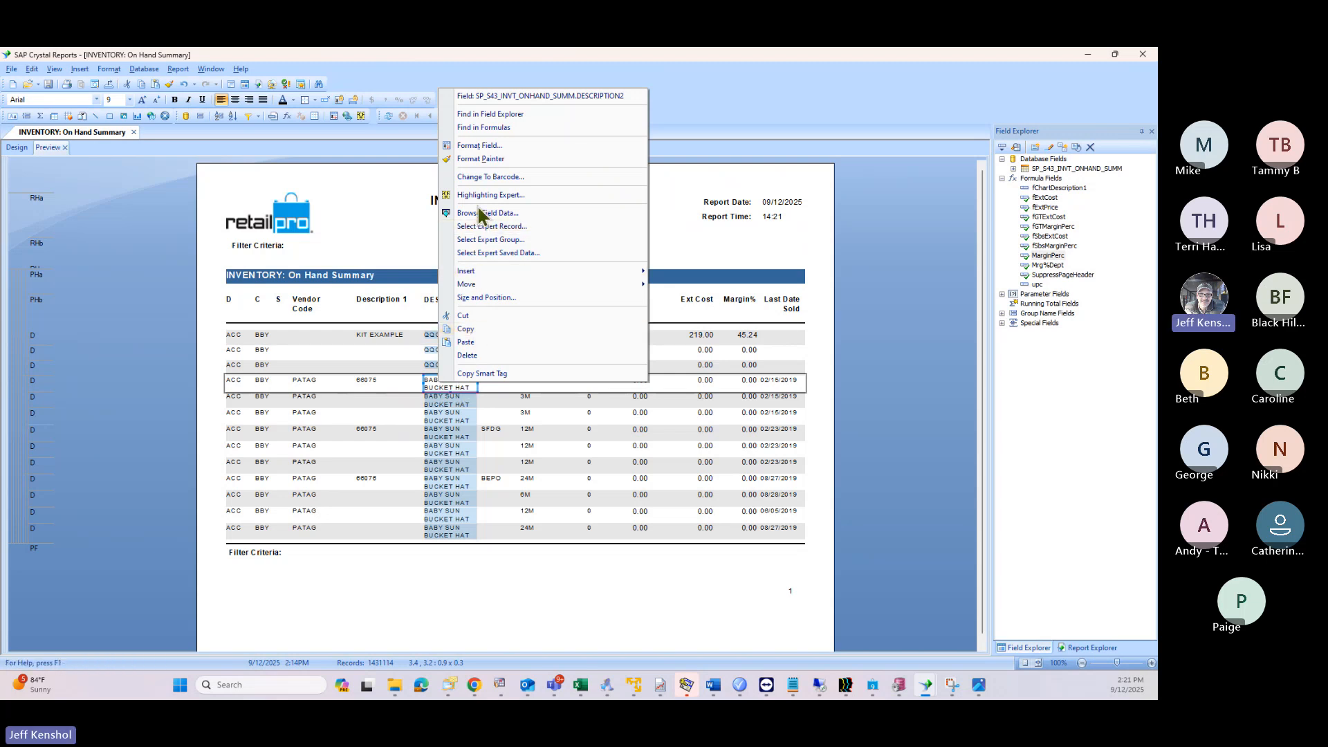
{"action": "left_click", "coordinate": [472, 146]}
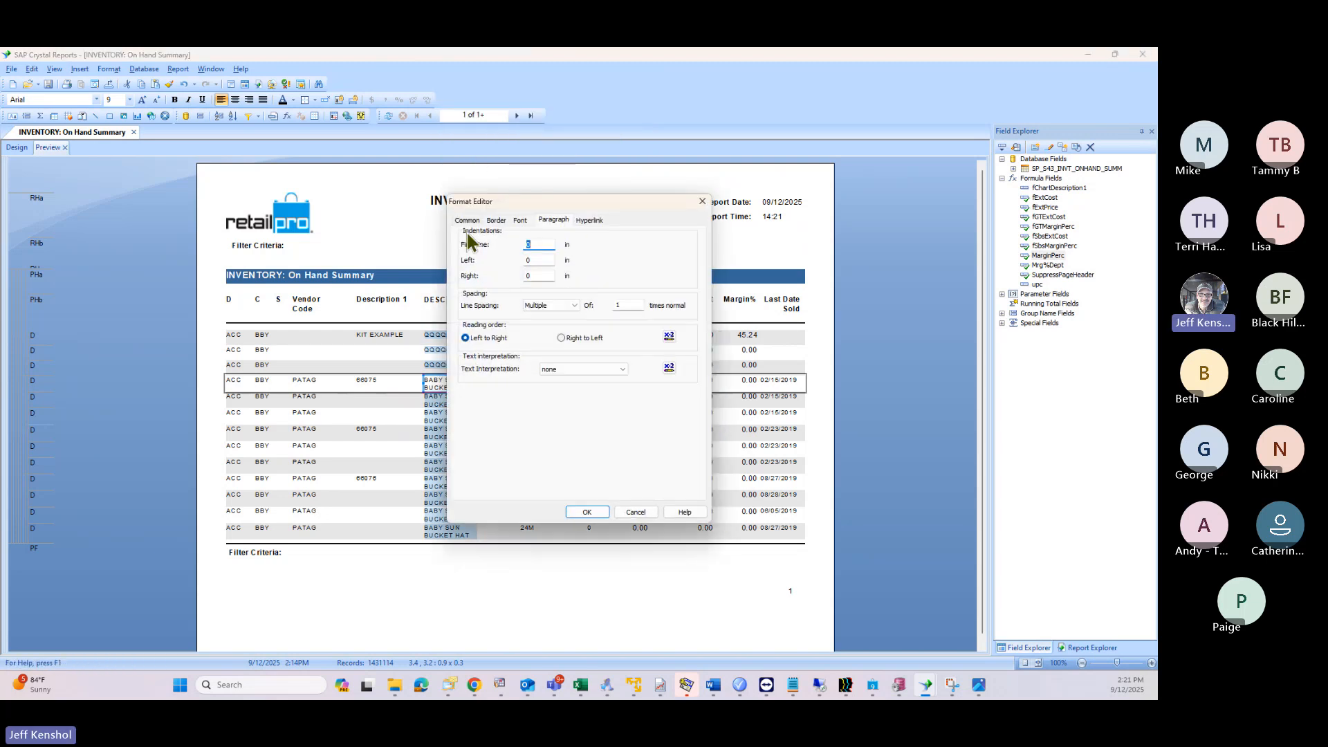
{"action": "left_click", "coordinate": [468, 220]}
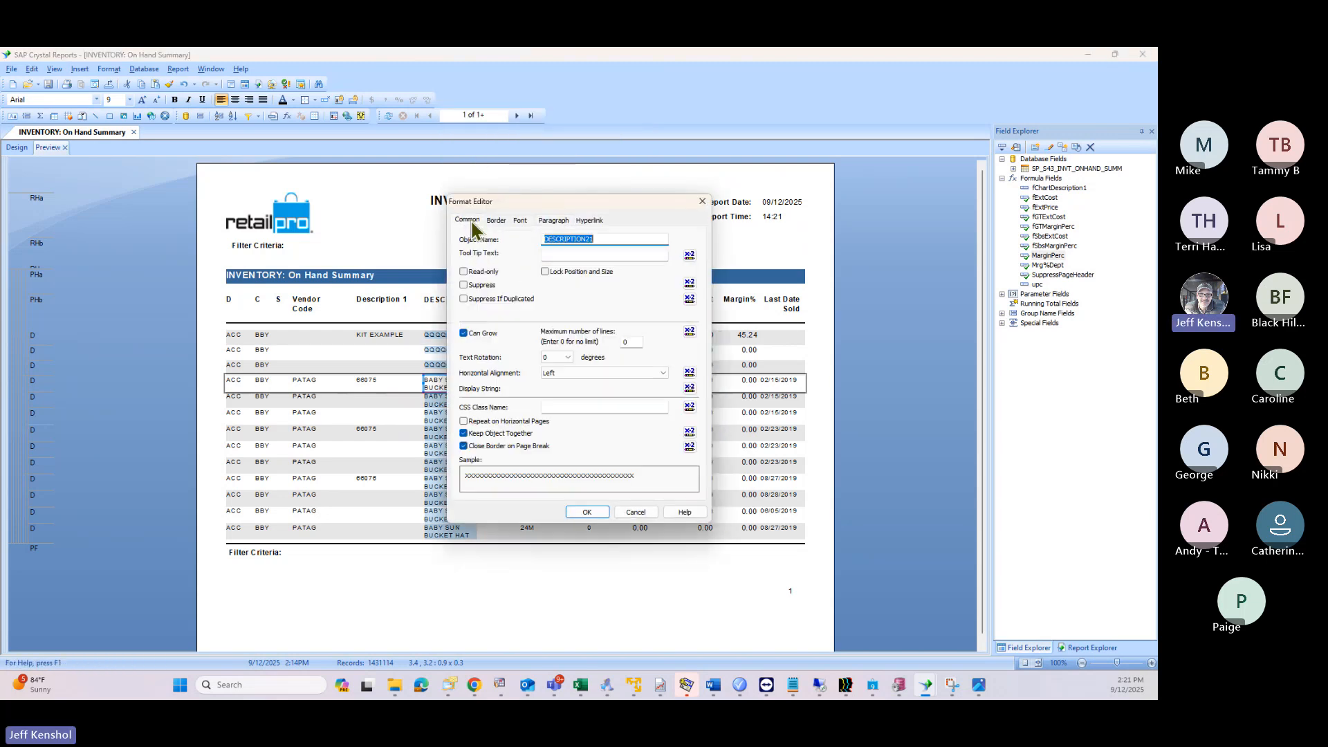
{"action": "left_click", "coordinate": [463, 334]}
{"action": "left_click", "coordinate": [584, 513]}
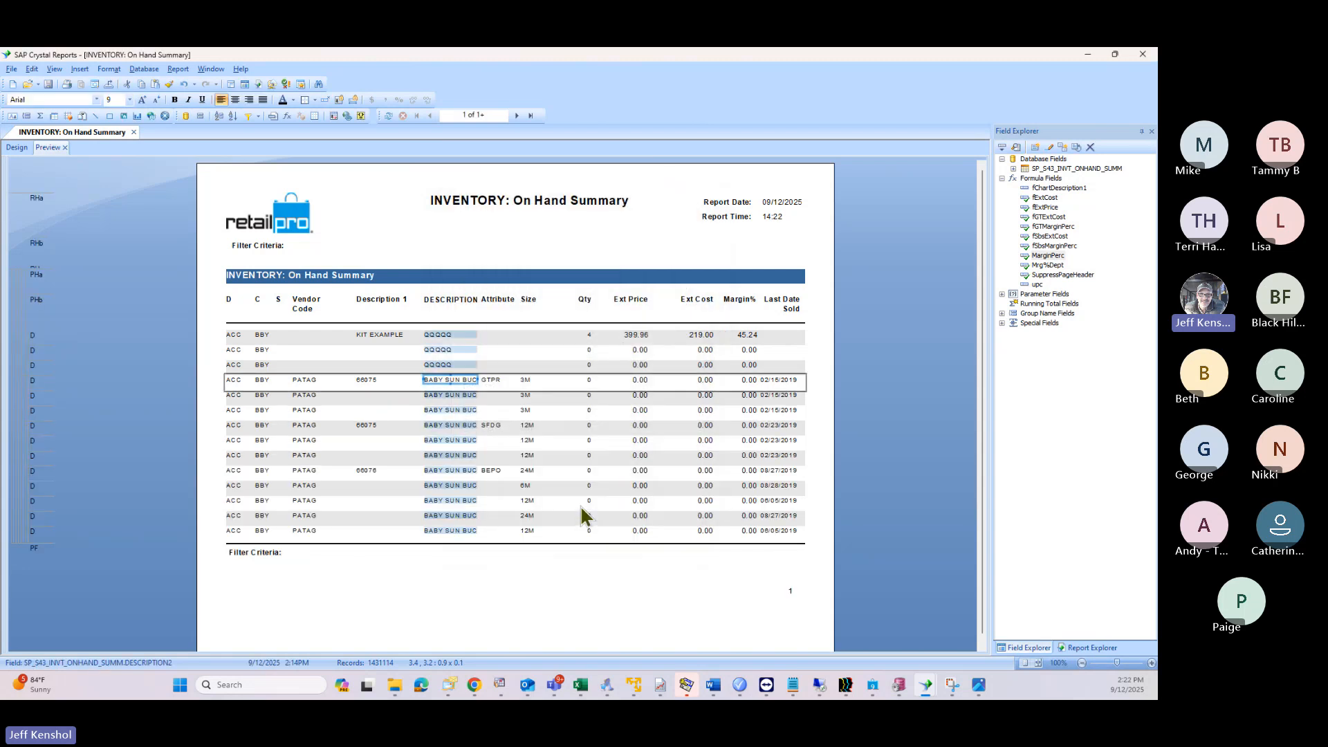
Step: Reduce the Details section's height to fit closely around its fields and preview the tighter row spacing
{"action": "left_click", "coordinate": [23, 148]}
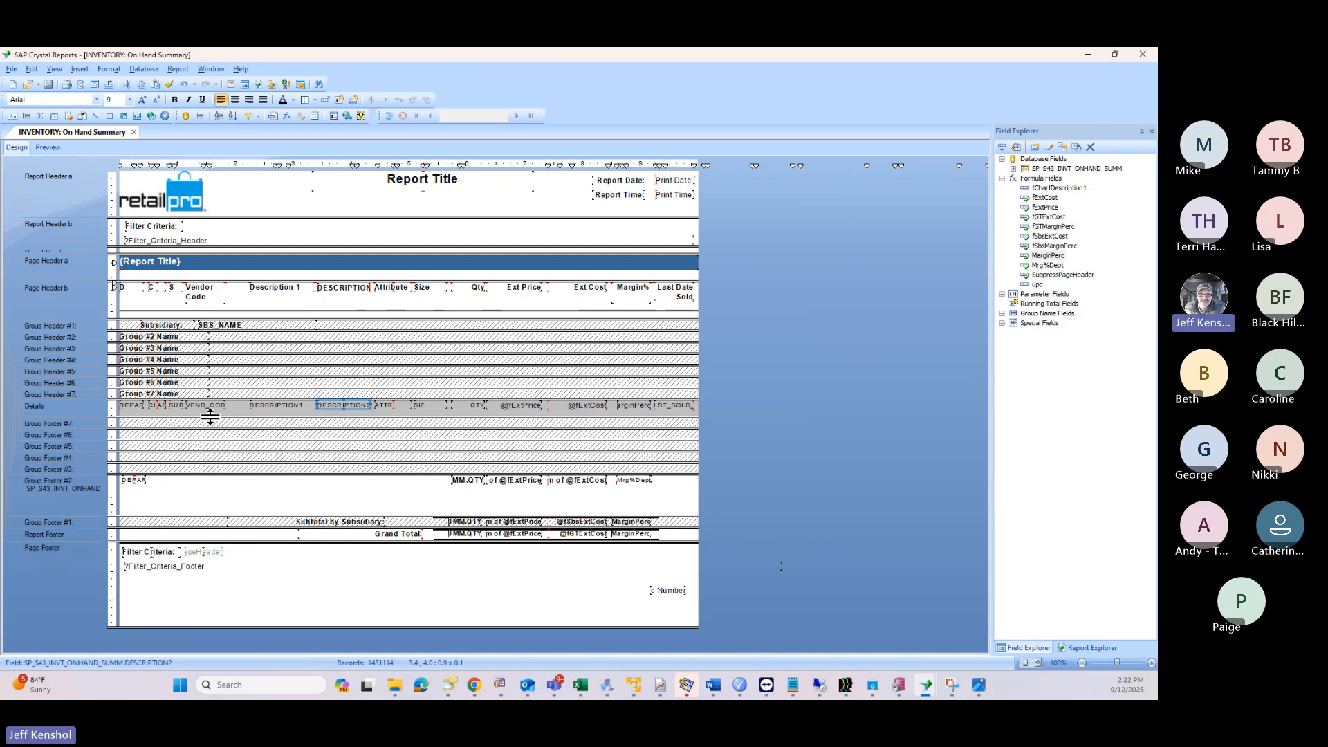
{"action": "left_click_drag", "start_coordinate": [210, 418], "coordinate": [210, 408]}
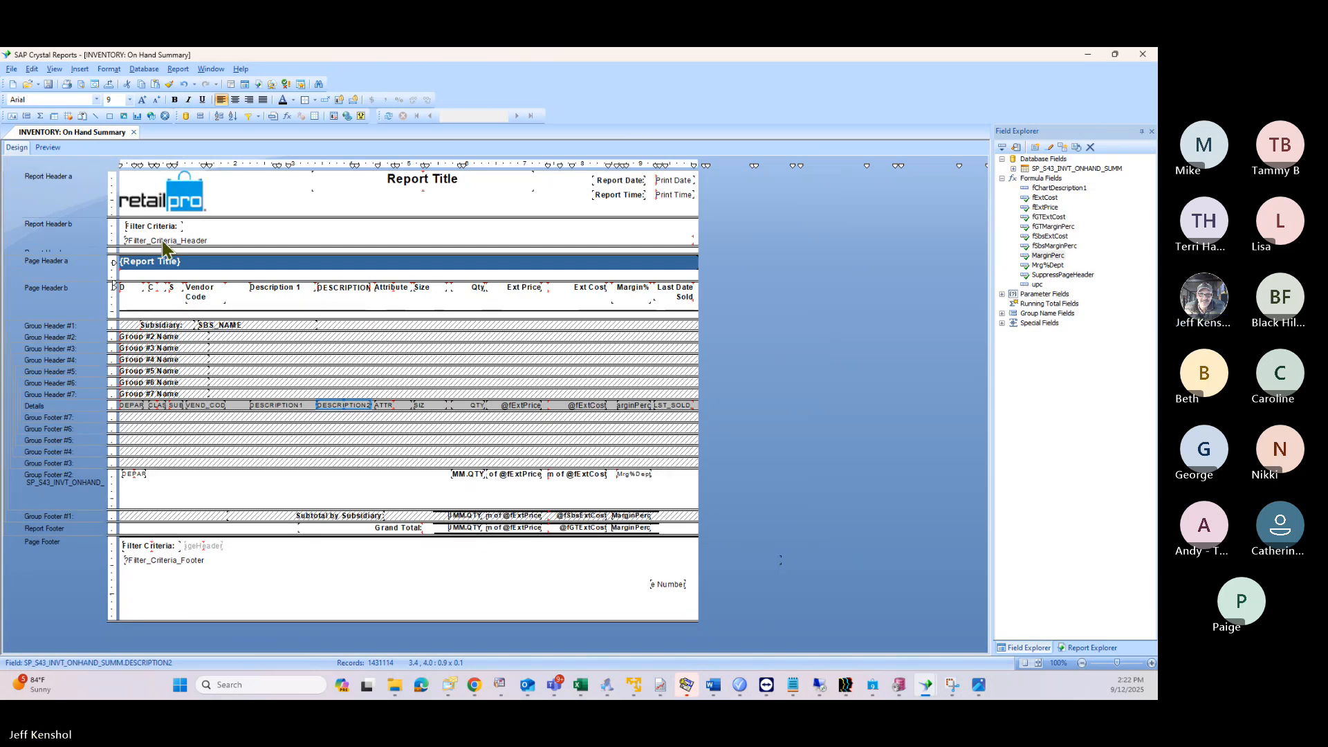
{"action": "left_click", "coordinate": [49, 148]}
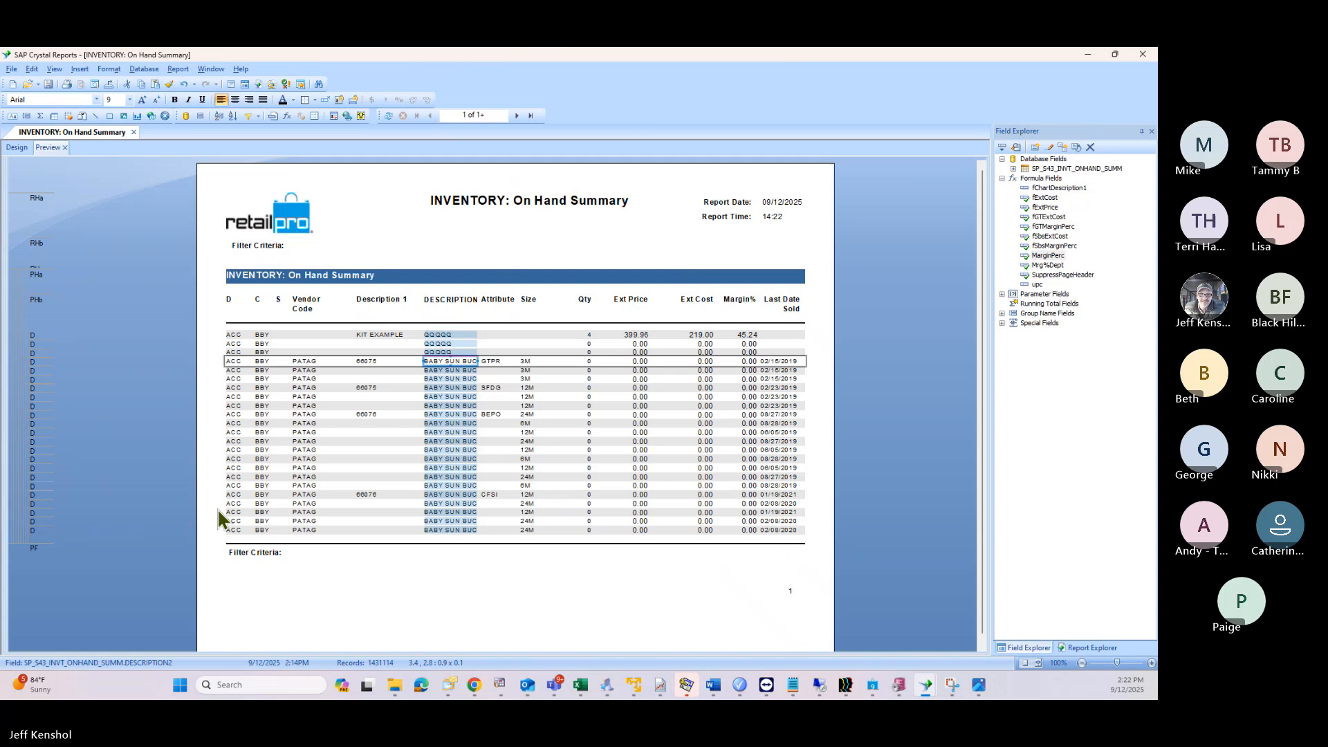
{"action": "left_click", "coordinate": [329, 618]}
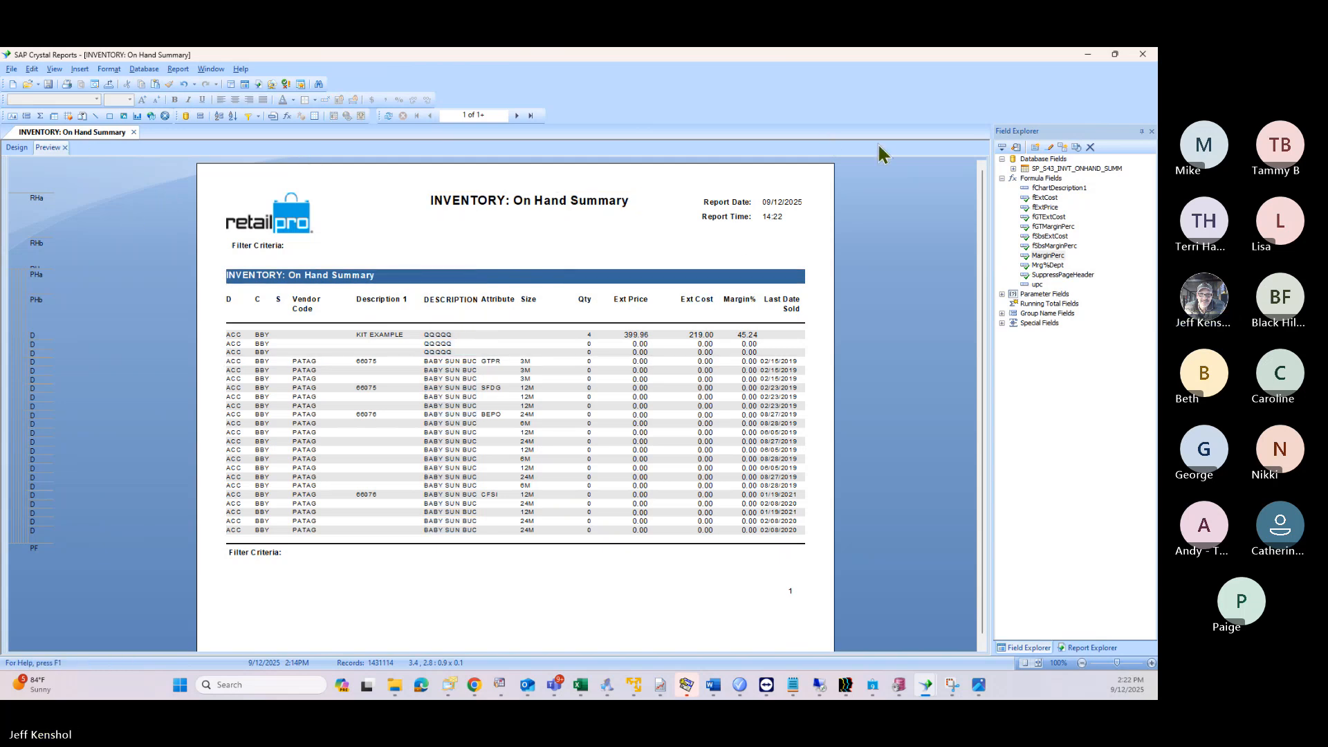
Step: Page forward through the On Hand Summary preview to examine the detail rows, and go to the report's last page
{"action": "double_click", "coordinate": [516, 116]}
{"action": "left_click", "coordinate": [516, 116]}
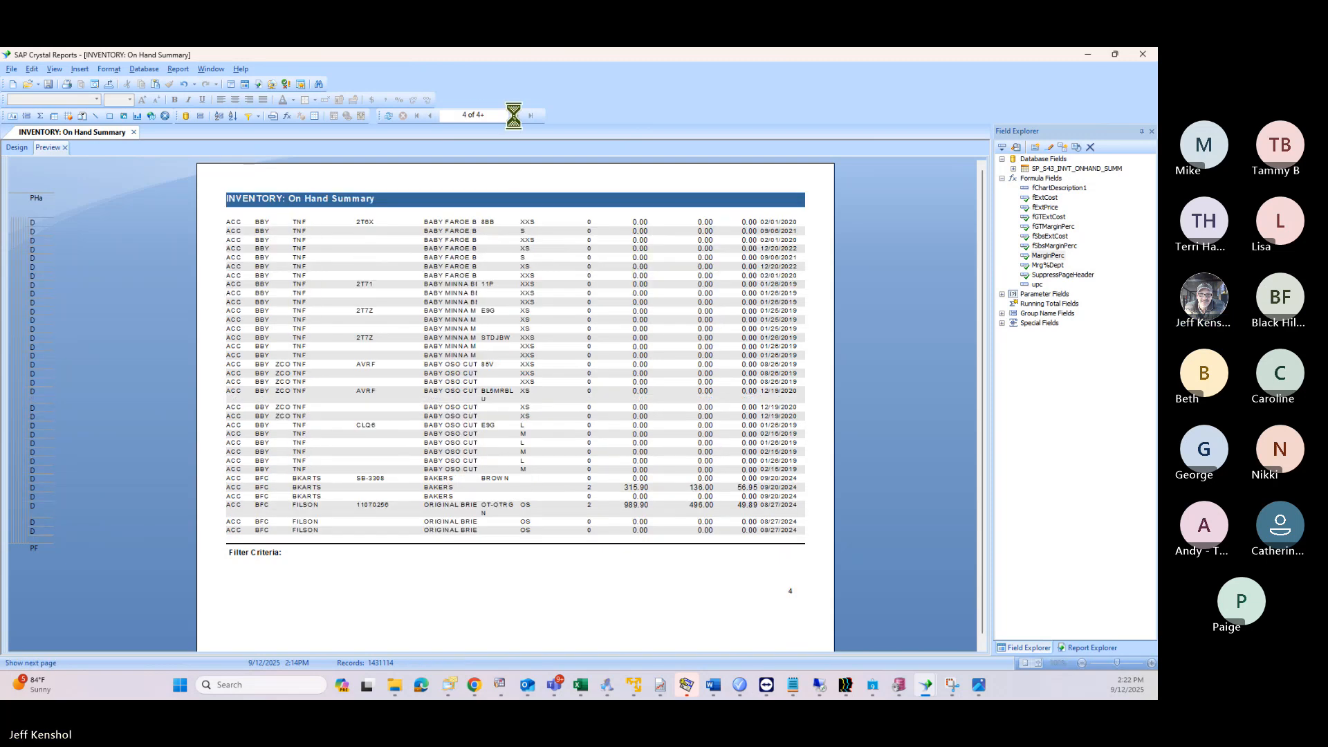
{"action": "left_click", "coordinate": [515, 116]}
{"action": "left_click", "coordinate": [516, 117]}
{"action": "left_click", "coordinate": [516, 116]}
{"action": "left_click", "coordinate": [515, 117]}
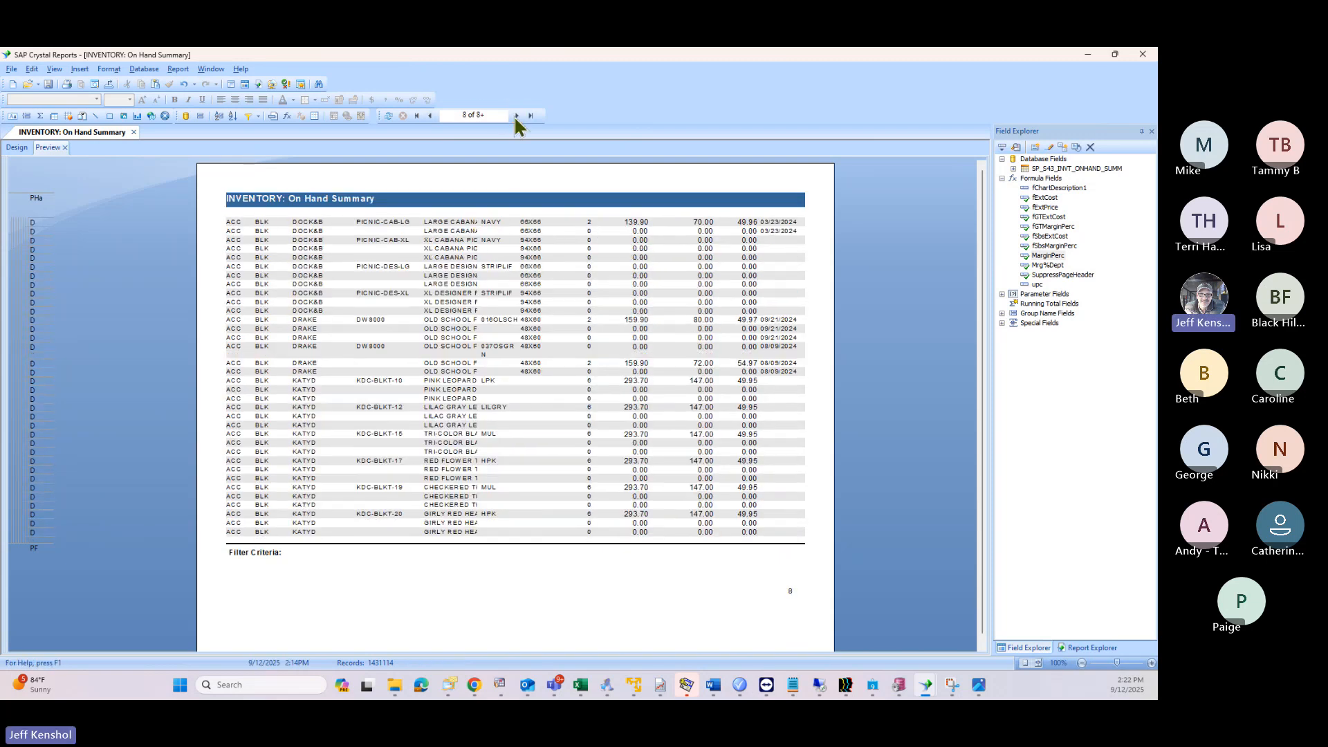
{"action": "left_click", "coordinate": [516, 116]}
{"action": "left_click", "coordinate": [516, 116]}
{"action": "double_click", "coordinate": [515, 116]}
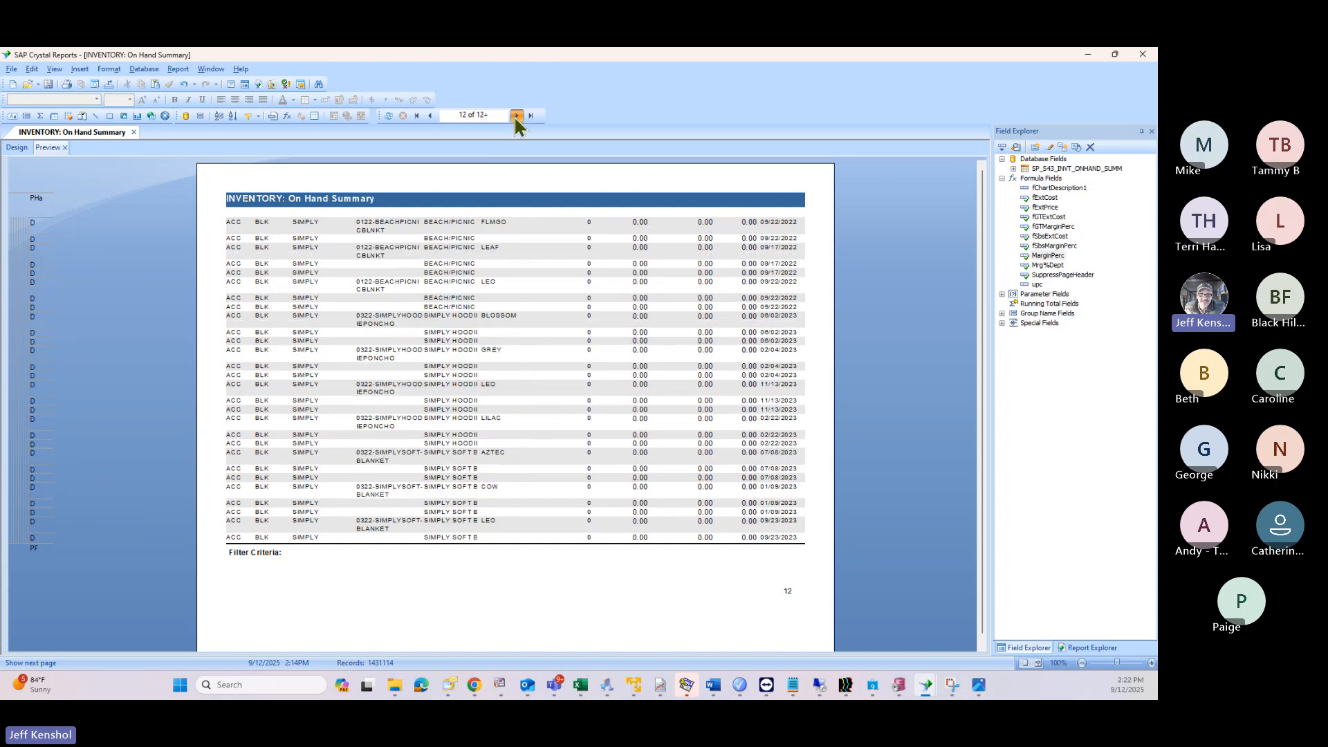
{"action": "double_click", "coordinate": [516, 116]}
{"action": "double_click", "coordinate": [516, 116]}
{"action": "double_click", "coordinate": [515, 116]}
{"action": "left_click", "coordinate": [515, 116]}
{"action": "double_click", "coordinate": [515, 117]}
{"action": "left_click", "coordinate": [515, 116]}
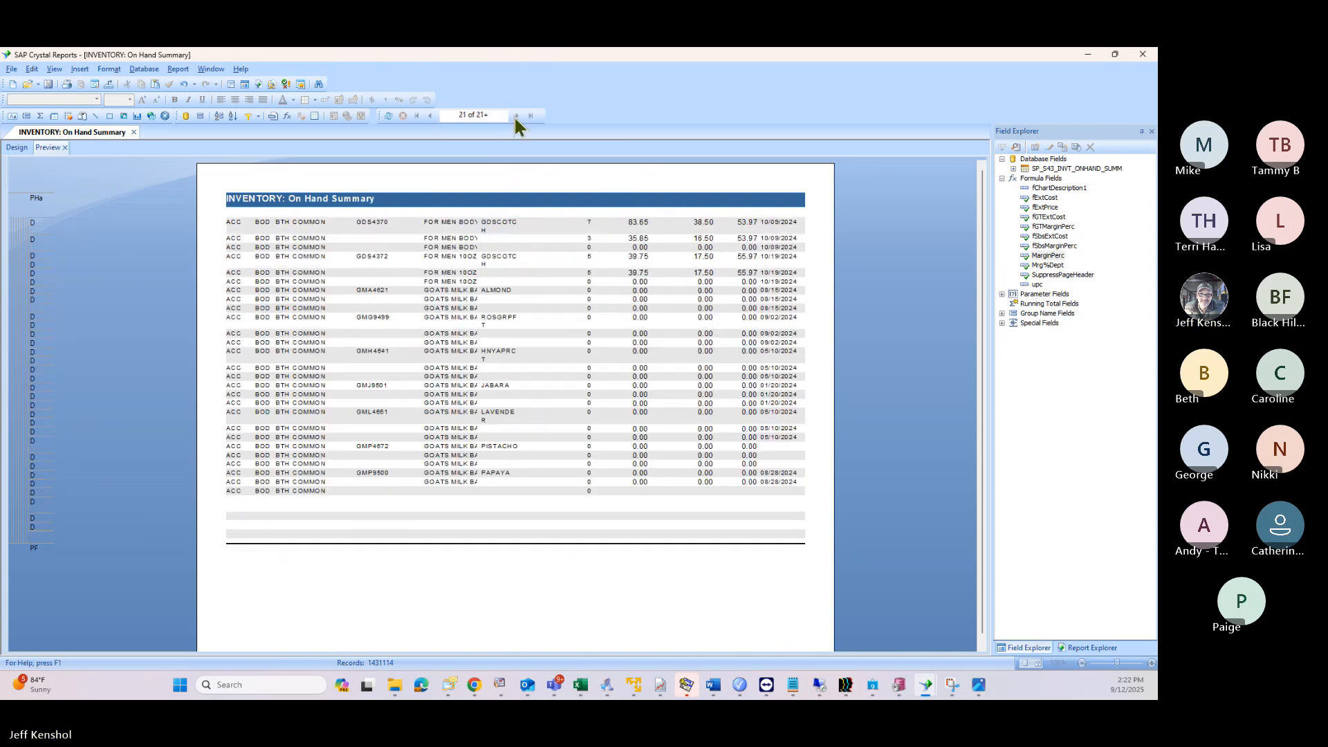
{"action": "double_click", "coordinate": [516, 116]}
{"action": "double_click", "coordinate": [516, 116]}
{"action": "double_click", "coordinate": [515, 117]}
{"action": "double_click", "coordinate": [516, 117]}
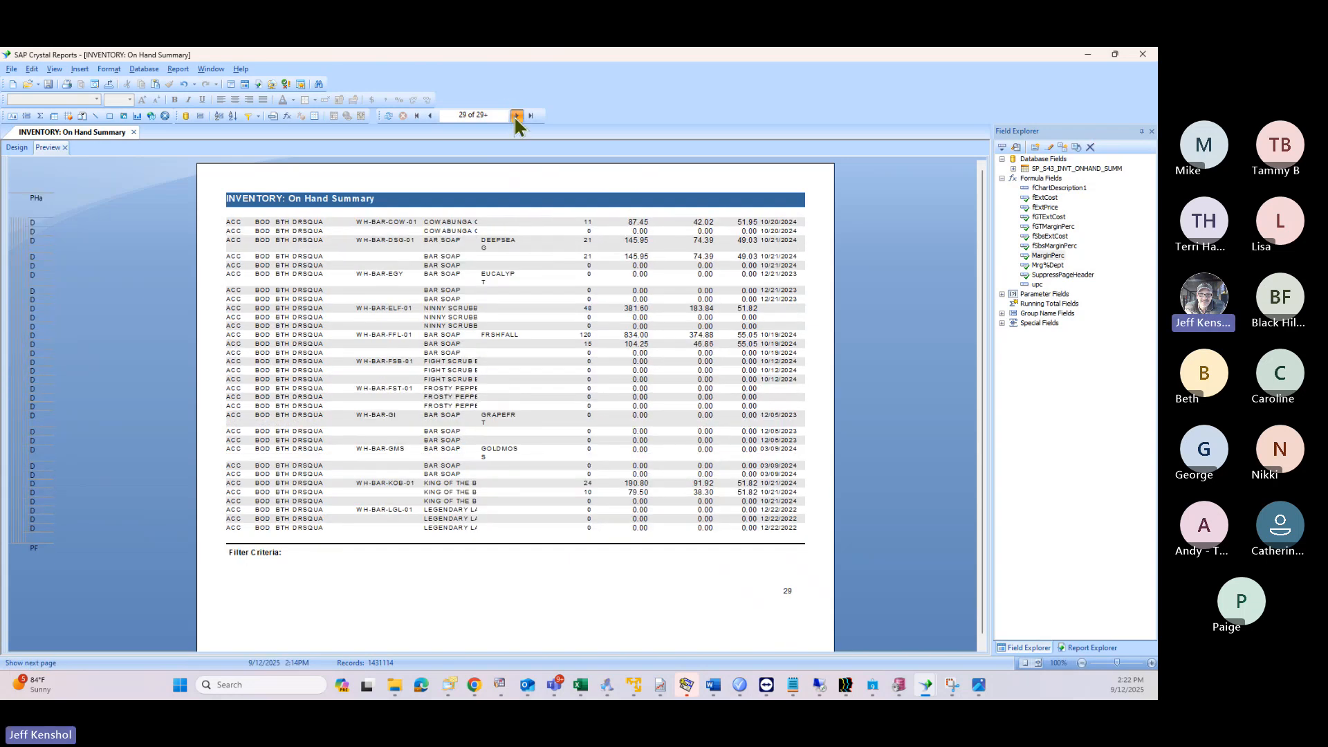
{"action": "double_click", "coordinate": [516, 116]}
{"action": "double_click", "coordinate": [515, 116]}
{"action": "left_click", "coordinate": [516, 117]}
{"action": "double_click", "coordinate": [515, 116]}
{"action": "double_click", "coordinate": [515, 116]}
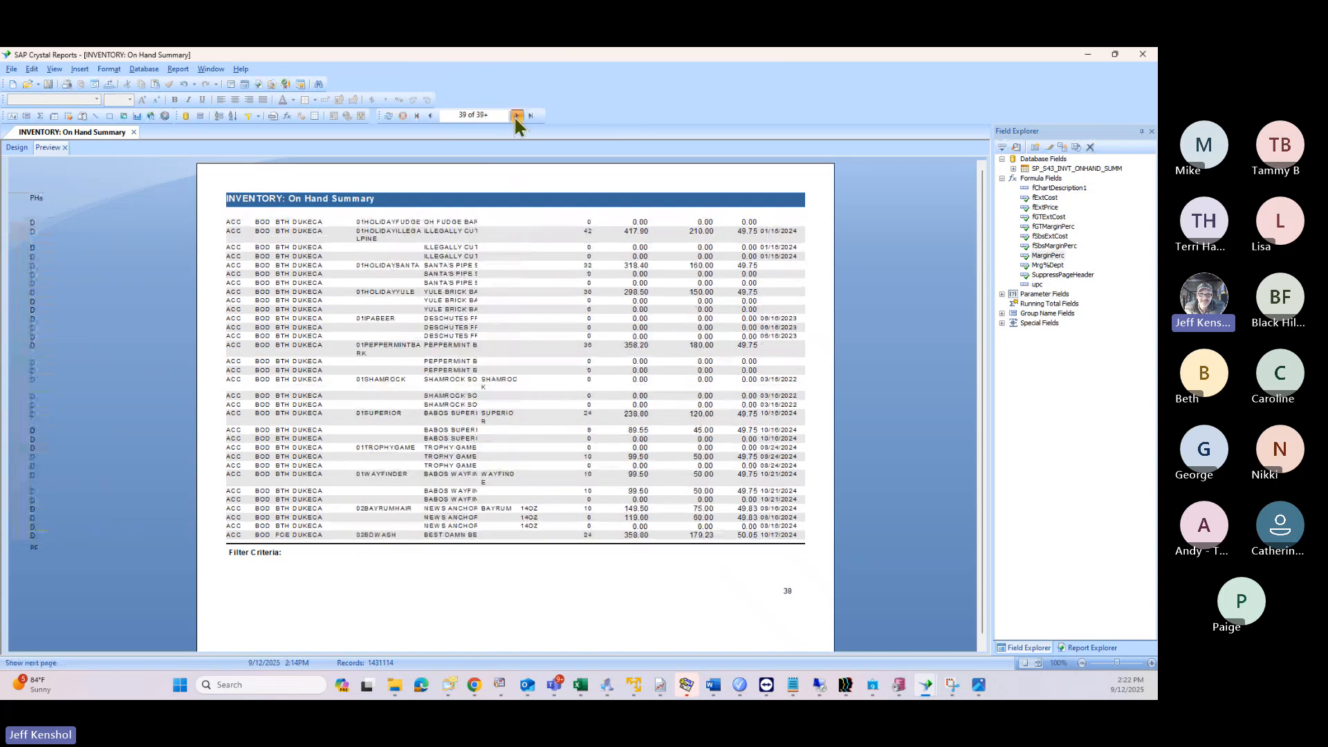
{"action": "double_click", "coordinate": [516, 116]}
{"action": "double_click", "coordinate": [515, 116]}
{"action": "double_click", "coordinate": [516, 116]}
{"action": "left_click", "coordinate": [515, 117]}
{"action": "double_click", "coordinate": [515, 116]}
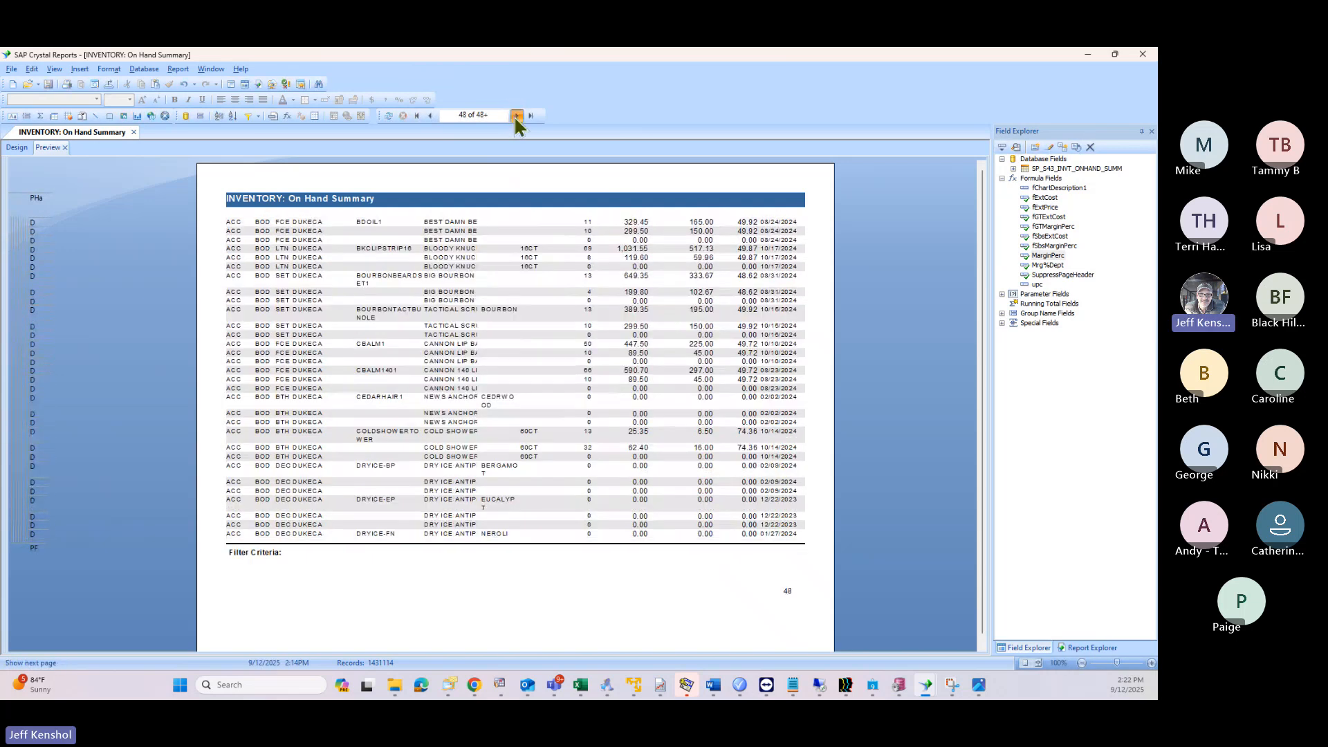
{"action": "double_click", "coordinate": [516, 116]}
{"action": "double_click", "coordinate": [515, 116]}
{"action": "double_click", "coordinate": [515, 116]}
{"action": "double_click", "coordinate": [515, 116]}
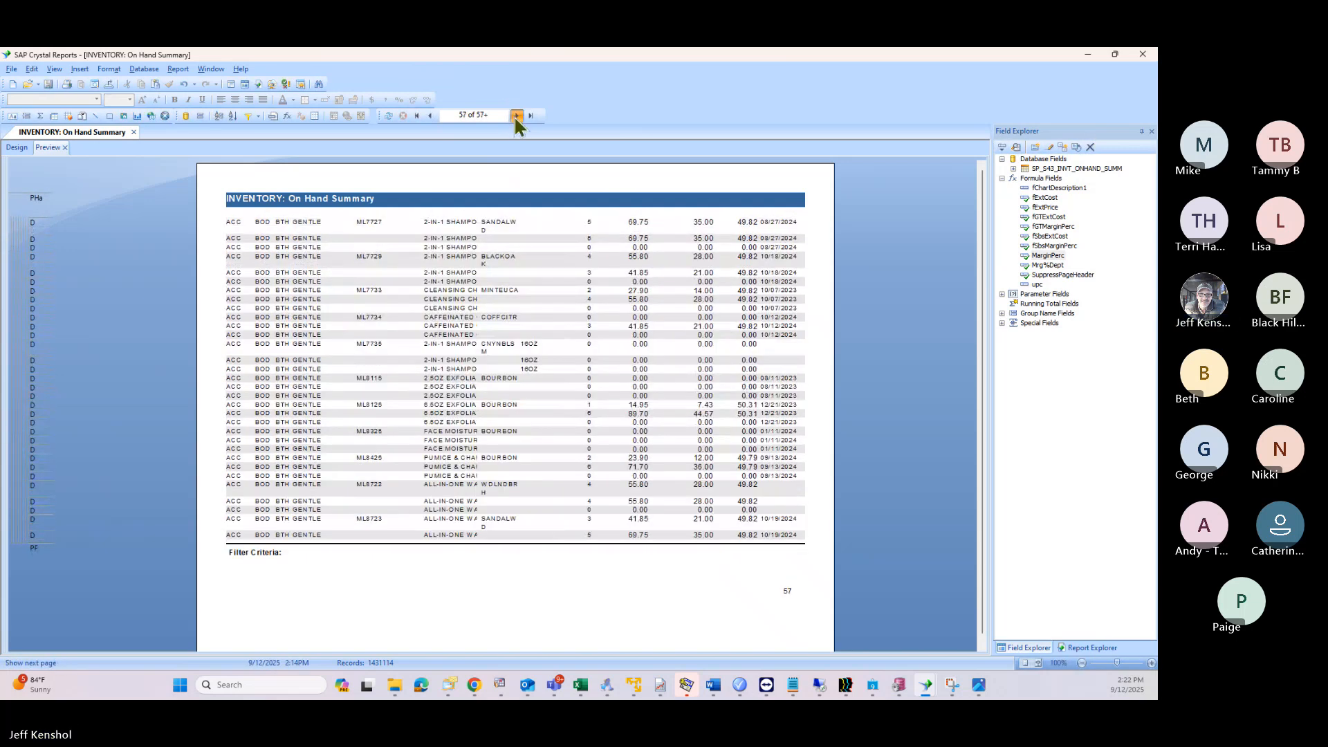
{"action": "double_click", "coordinate": [515, 116]}
{"action": "double_click", "coordinate": [516, 116]}
{"action": "double_click", "coordinate": [515, 116]}
{"action": "left_click", "coordinate": [515, 116]}
{"action": "double_click", "coordinate": [517, 115]}
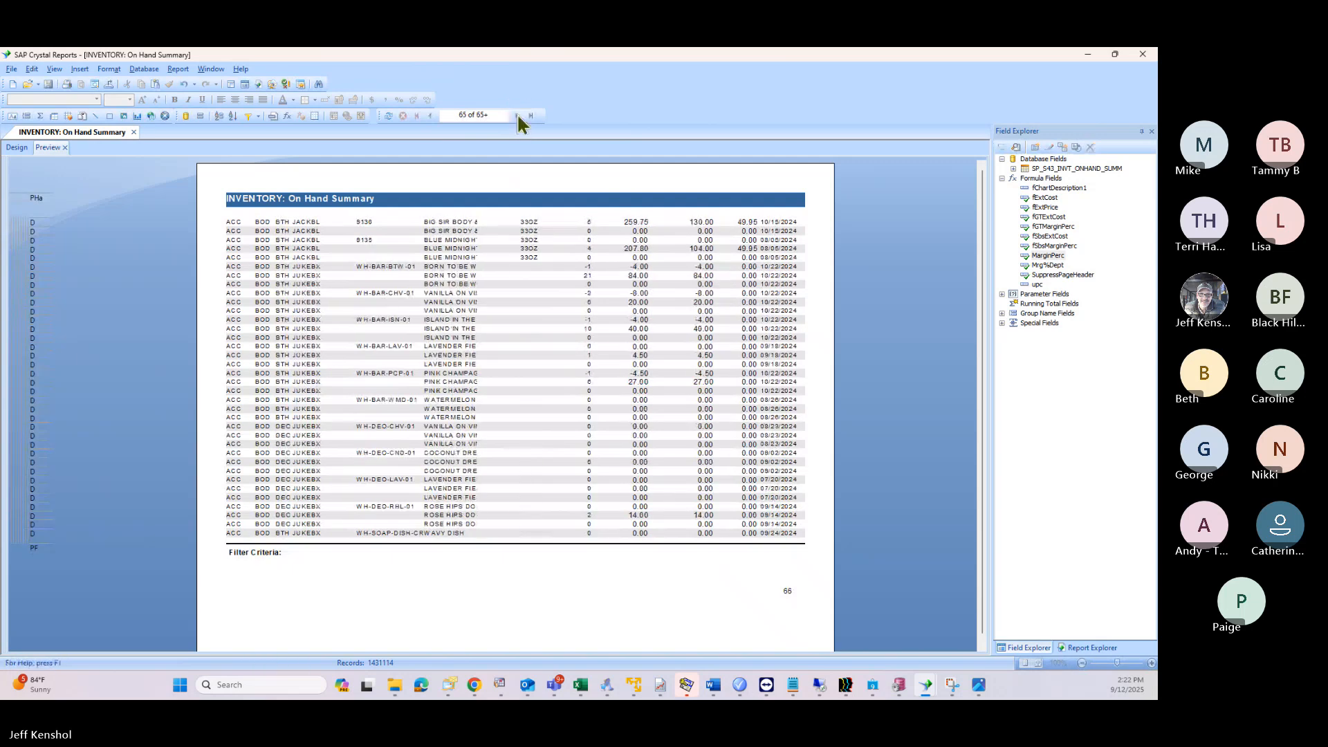
{"action": "double_click", "coordinate": [517, 115]}
{"action": "double_click", "coordinate": [518, 115]}
{"action": "double_click", "coordinate": [519, 115]}
{"action": "left_click", "coordinate": [519, 115]}
{"action": "double_click", "coordinate": [519, 115]}
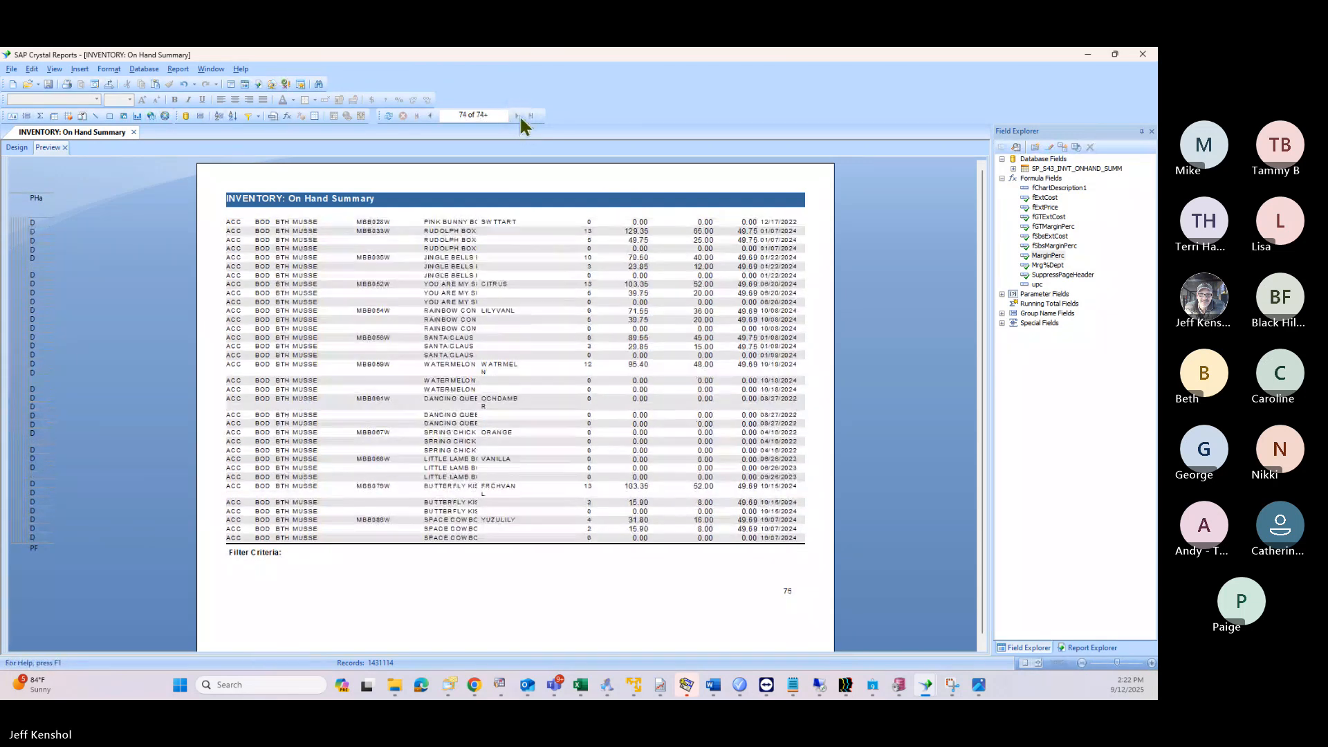
{"action": "double_click", "coordinate": [520, 115]}
{"action": "double_click", "coordinate": [517, 113]}
{"action": "left_click", "coordinate": [518, 116]}
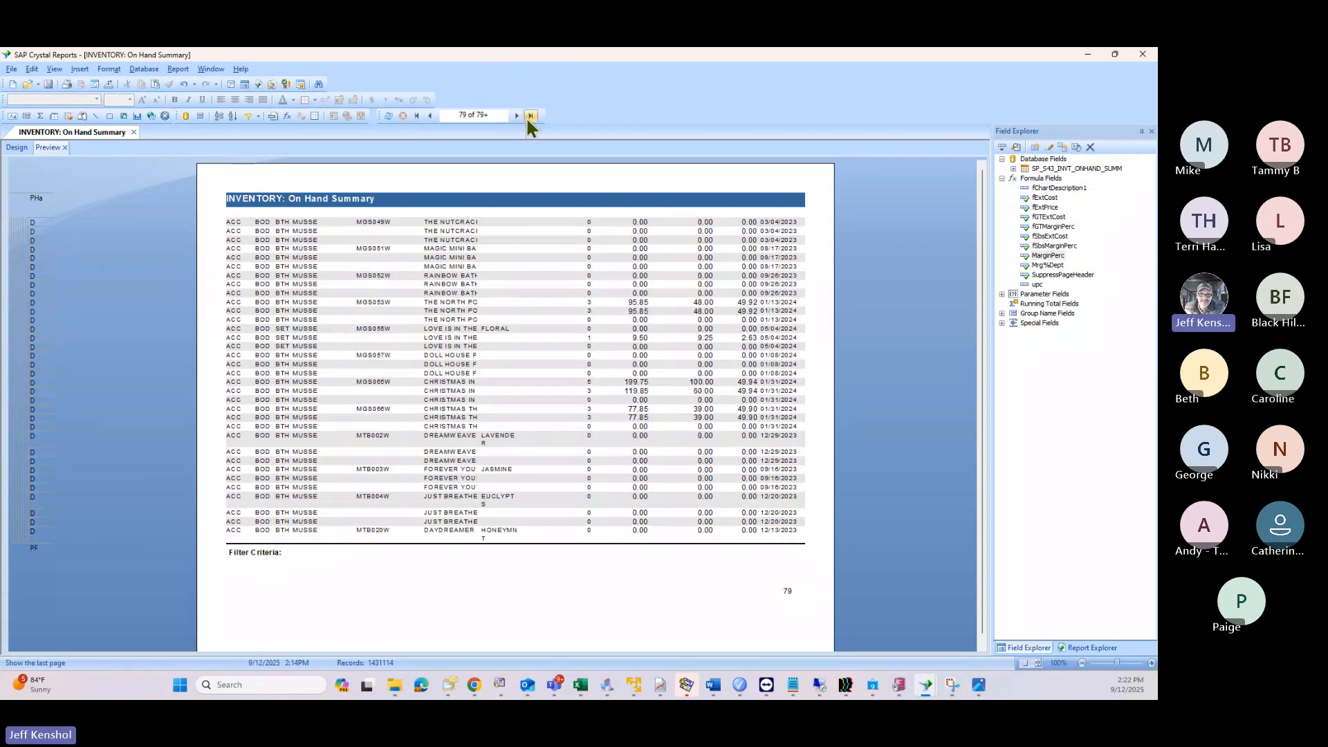
{"action": "left_click", "coordinate": [529, 115]}
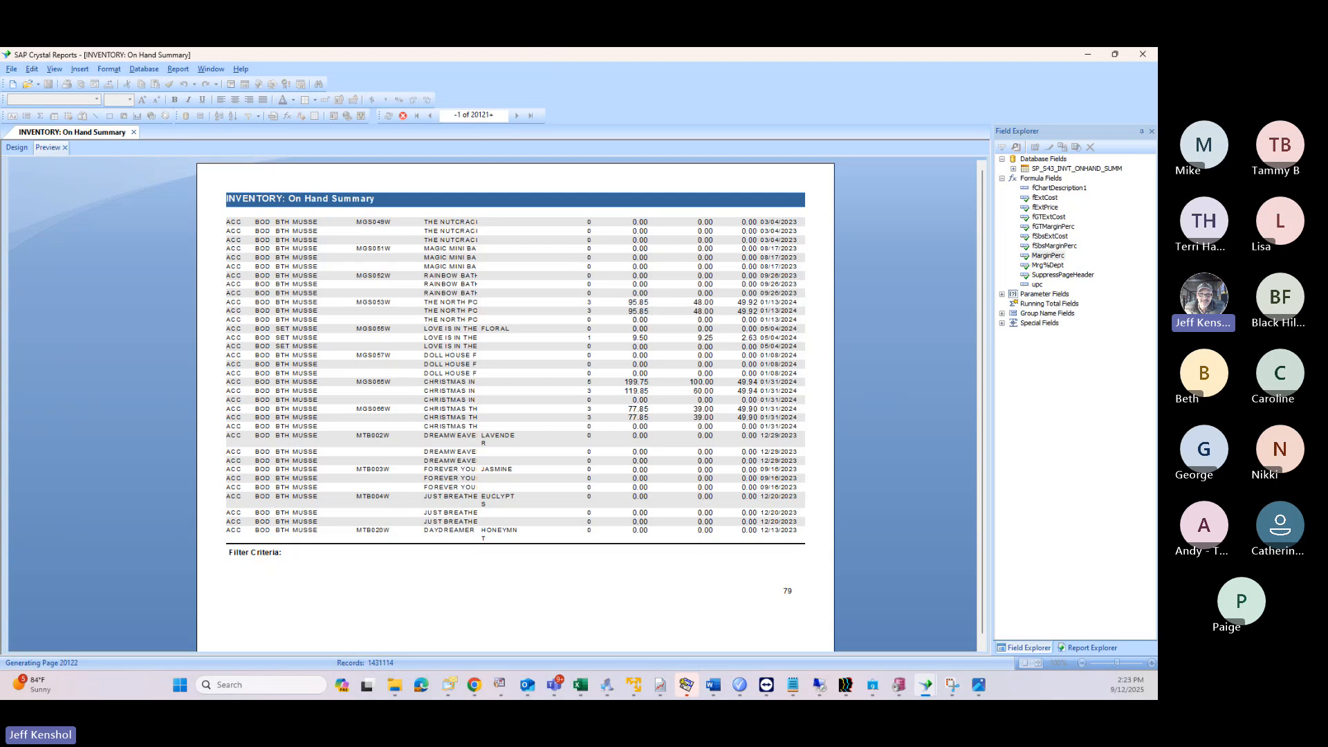
Step: Bring the Aging Report window into view and list the database fields of its SP_M1_12Sales_OH_Recvd_OO procedure
{"action": "key", "text": "alt+Tab"}
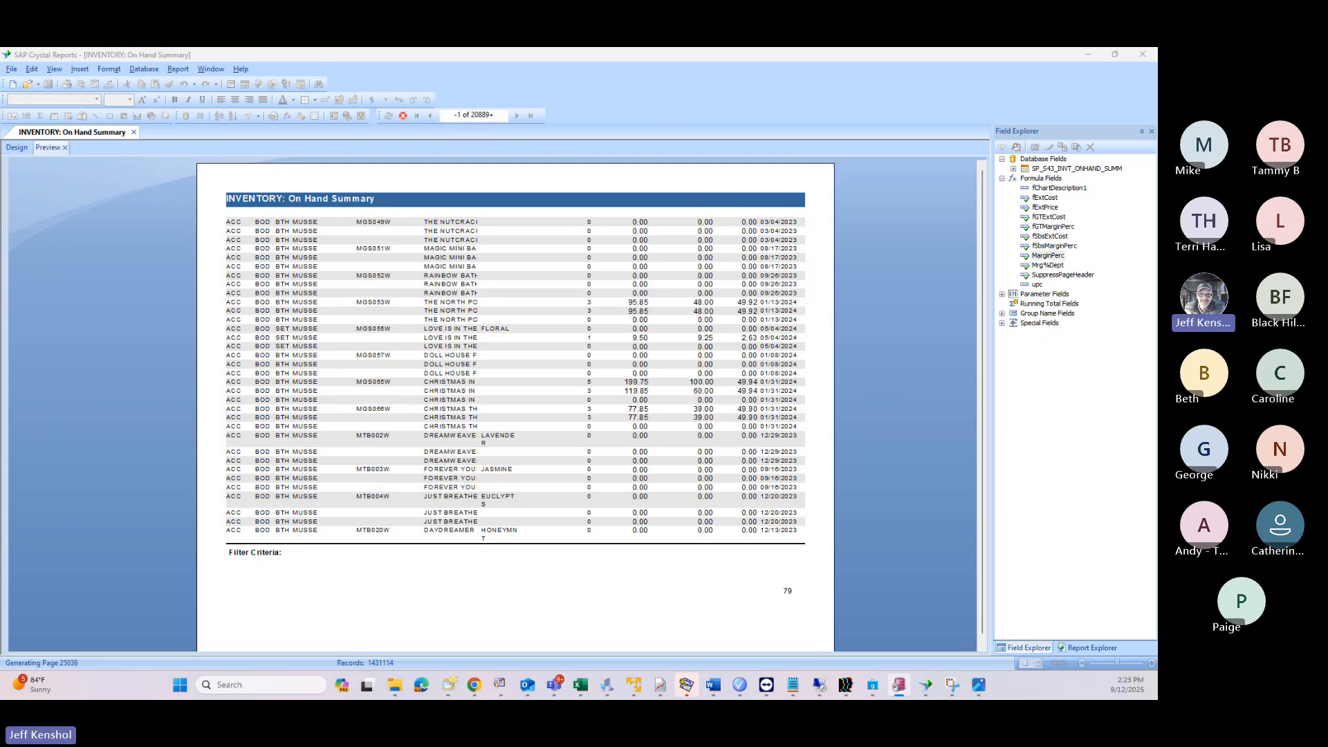
{"action": "left_click_drag", "start_coordinate": [1156, 157], "coordinate": [365, 89]}
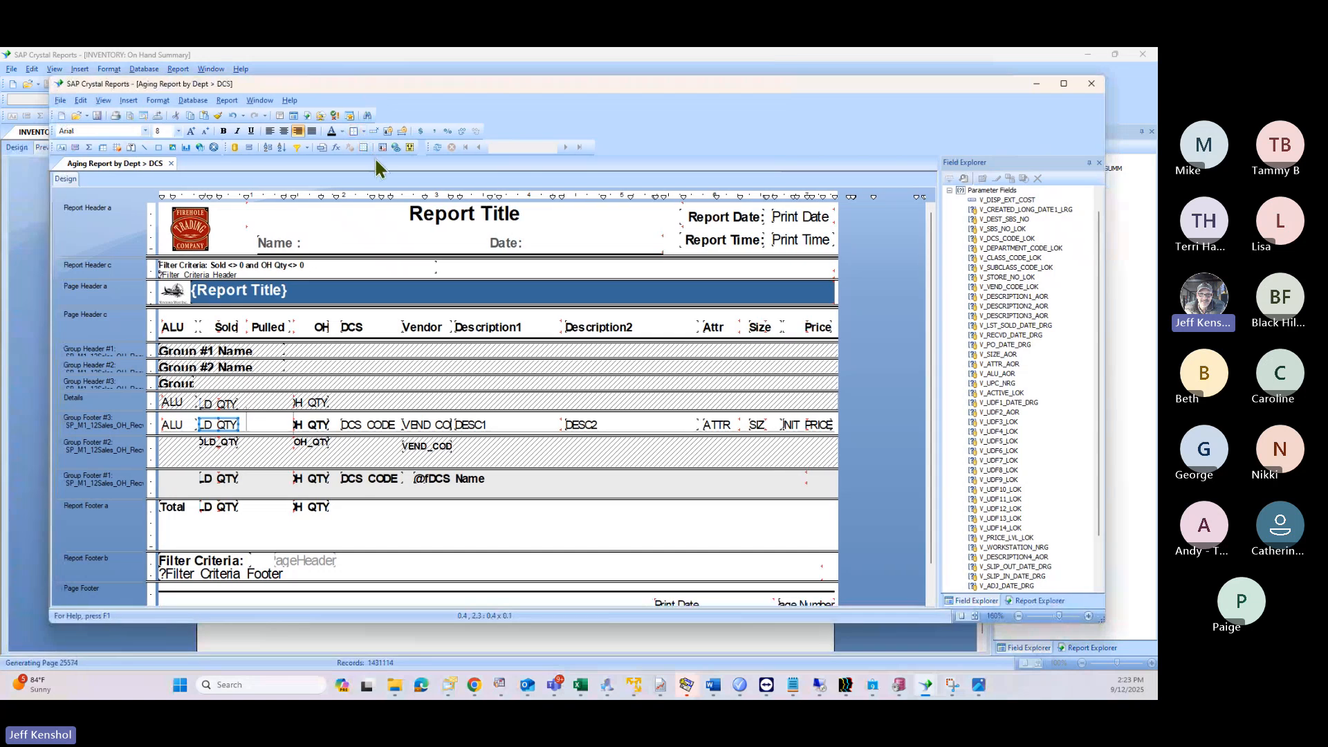
{"action": "left_click", "coordinate": [194, 101]}
{"action": "left_click", "coordinate": [194, 101]}
{"action": "left_click", "coordinate": [193, 101]}
{"action": "left_click", "coordinate": [200, 104]}
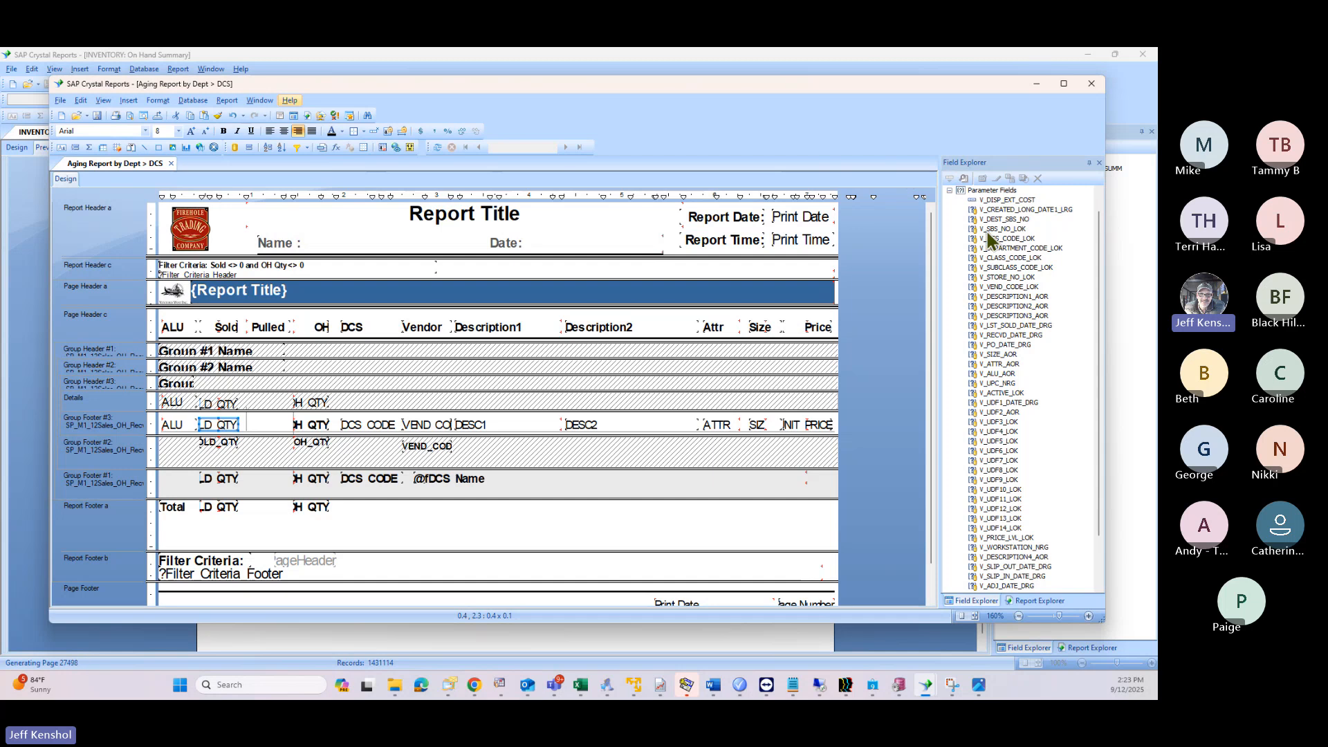
{"action": "scroll", "coordinate": [1095, 247], "scroll_direction": "up", "scroll_amount": 1}
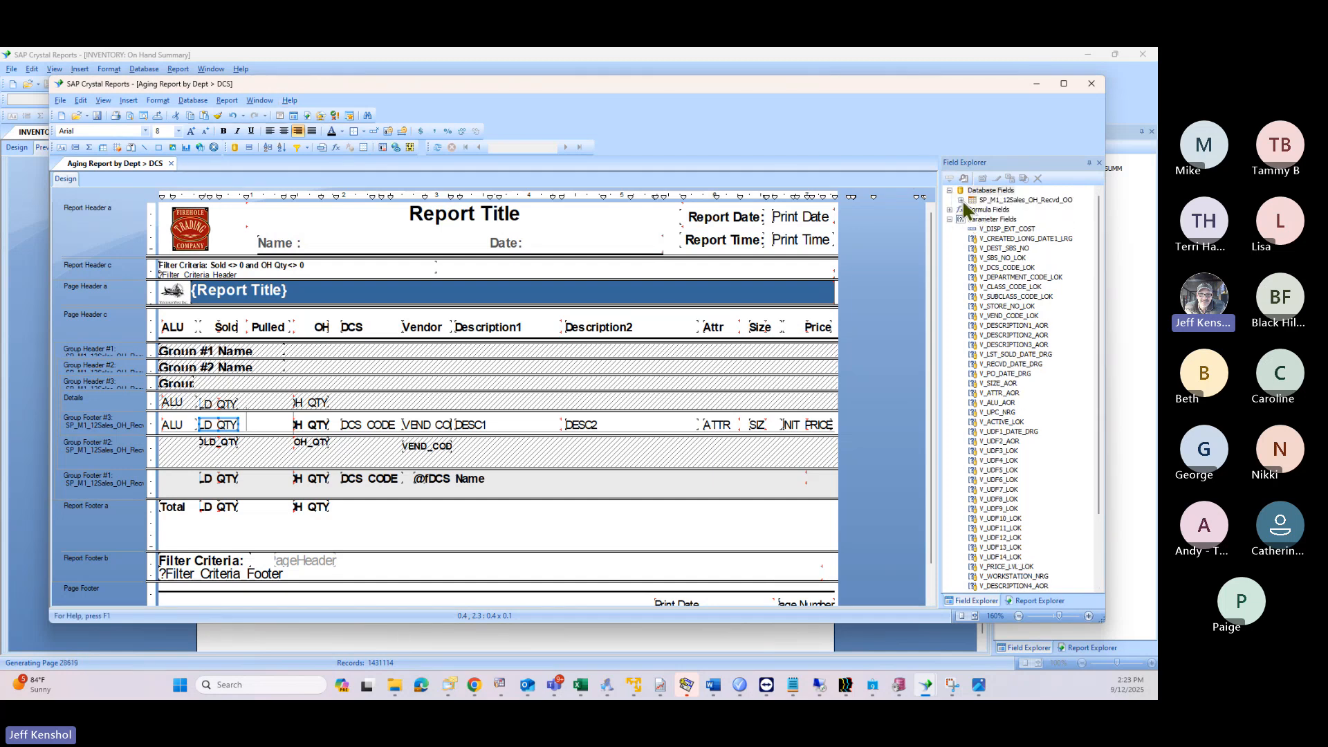
{"action": "left_click", "coordinate": [961, 200]}
{"action": "left_click", "coordinate": [1001, 325]}
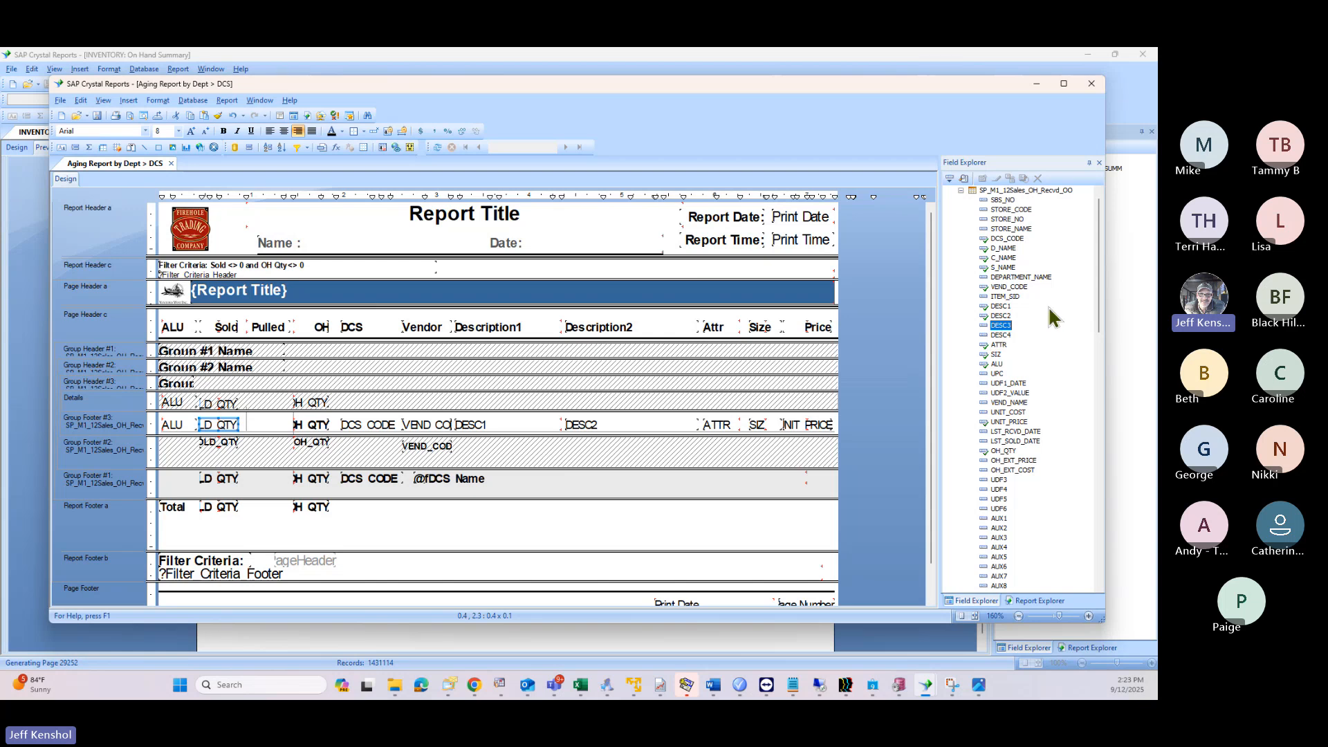
{"action": "scroll", "coordinate": [1097, 275], "scroll_direction": "up", "scroll_amount": 1}
{"action": "left_click", "coordinate": [998, 201]}
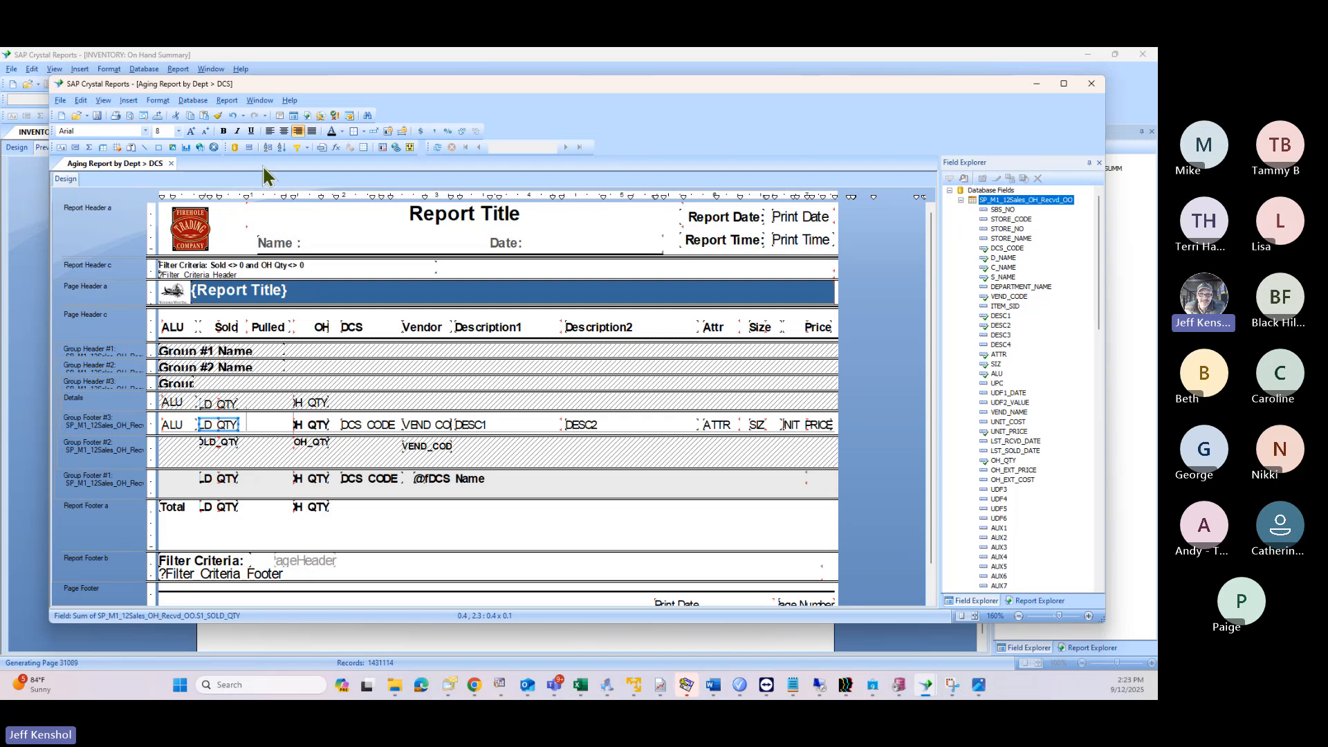
Step: Show the Aging Report's SQL query, leaving the parameter values blank and logging on to the Oracle server with the account password
{"action": "left_click", "coordinate": [195, 101]}
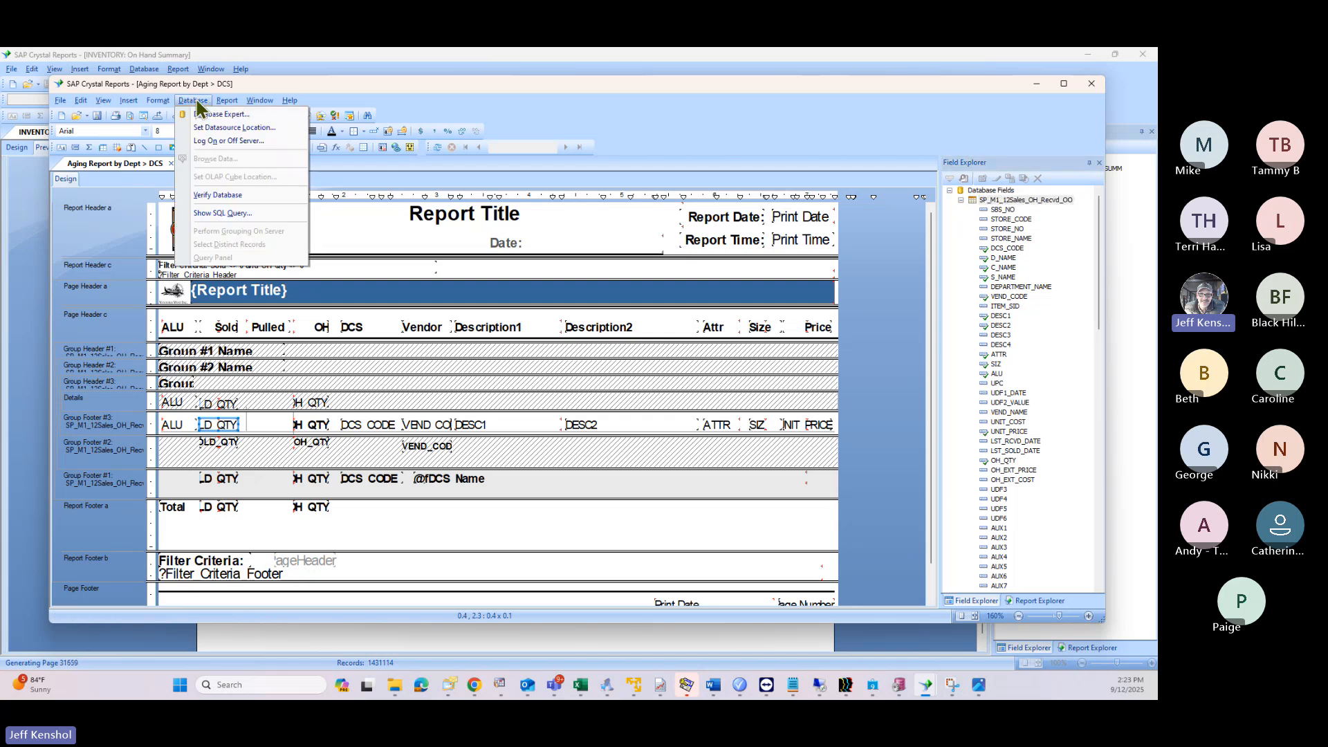
{"action": "left_click", "coordinate": [215, 215]}
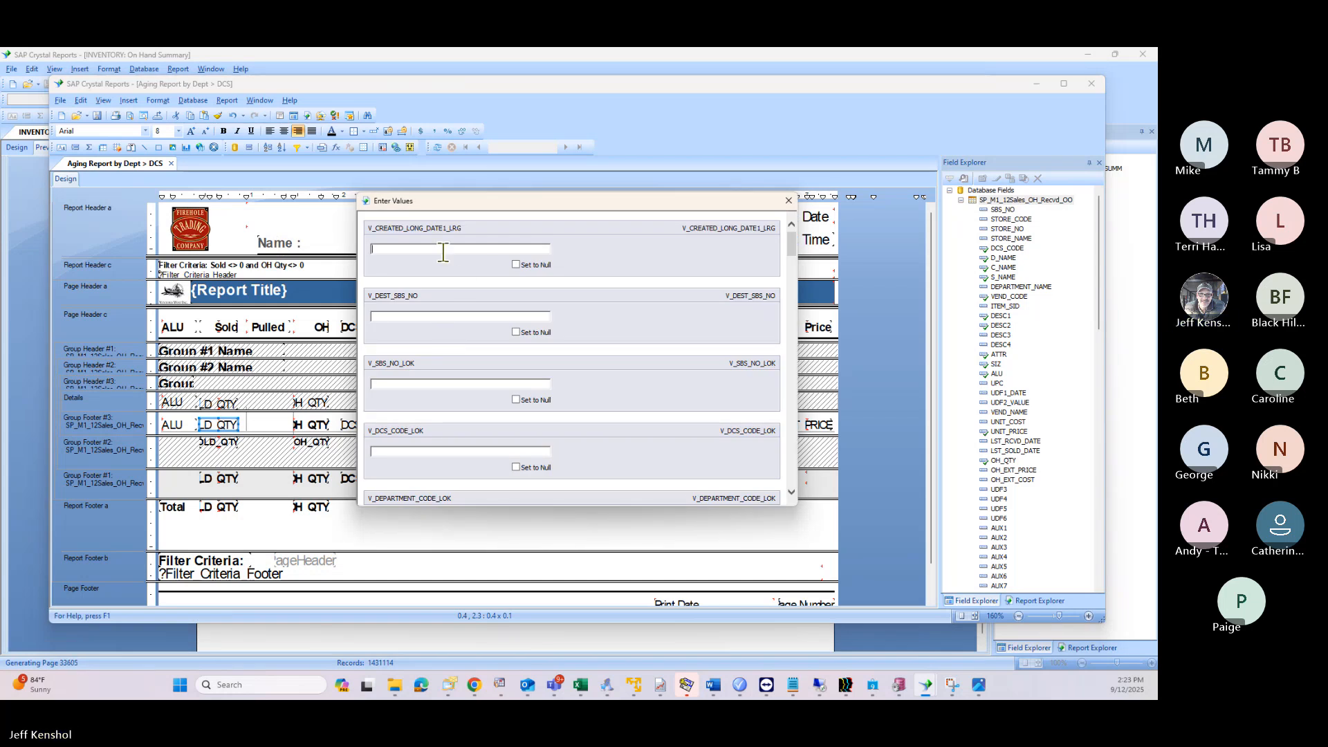
{"action": "key", "text": "Return"}
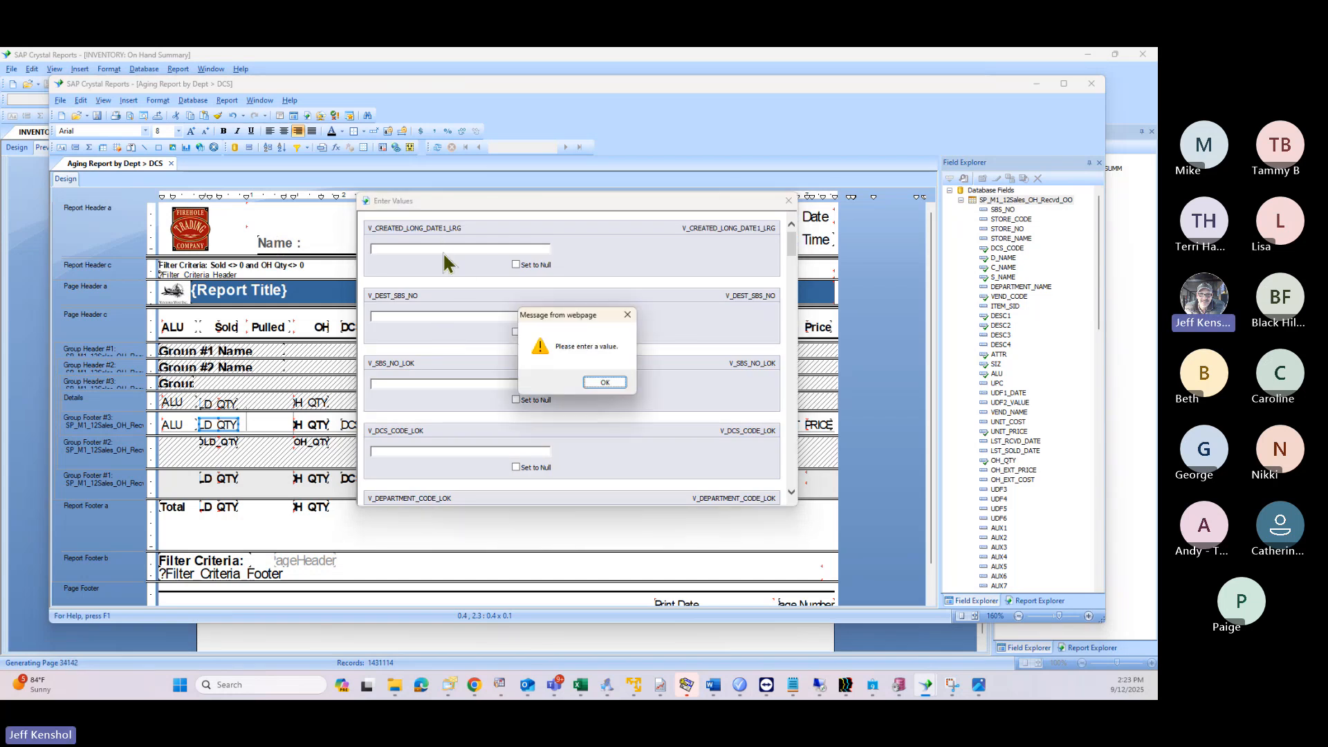
{"action": "key", "text": "Return"}
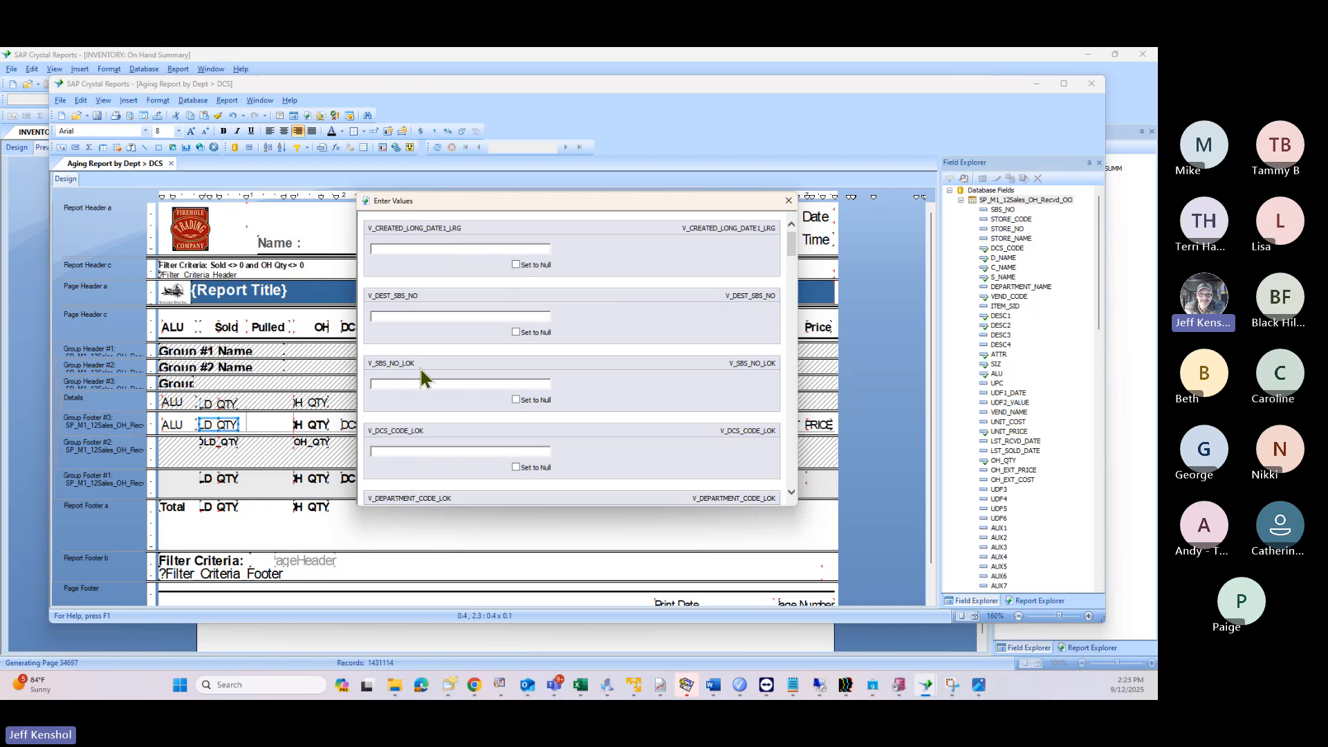
{"action": "key", "text": "Return"}
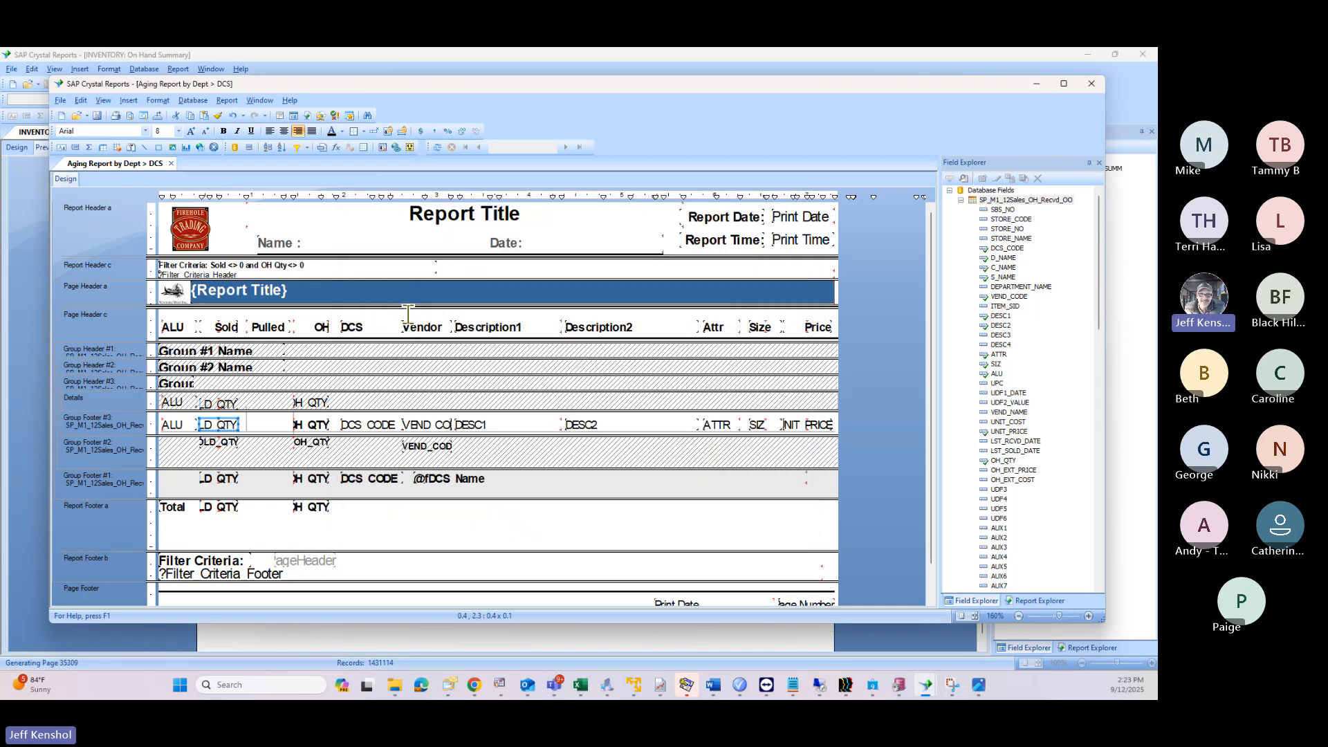
{"action": "type", "text": "***"}
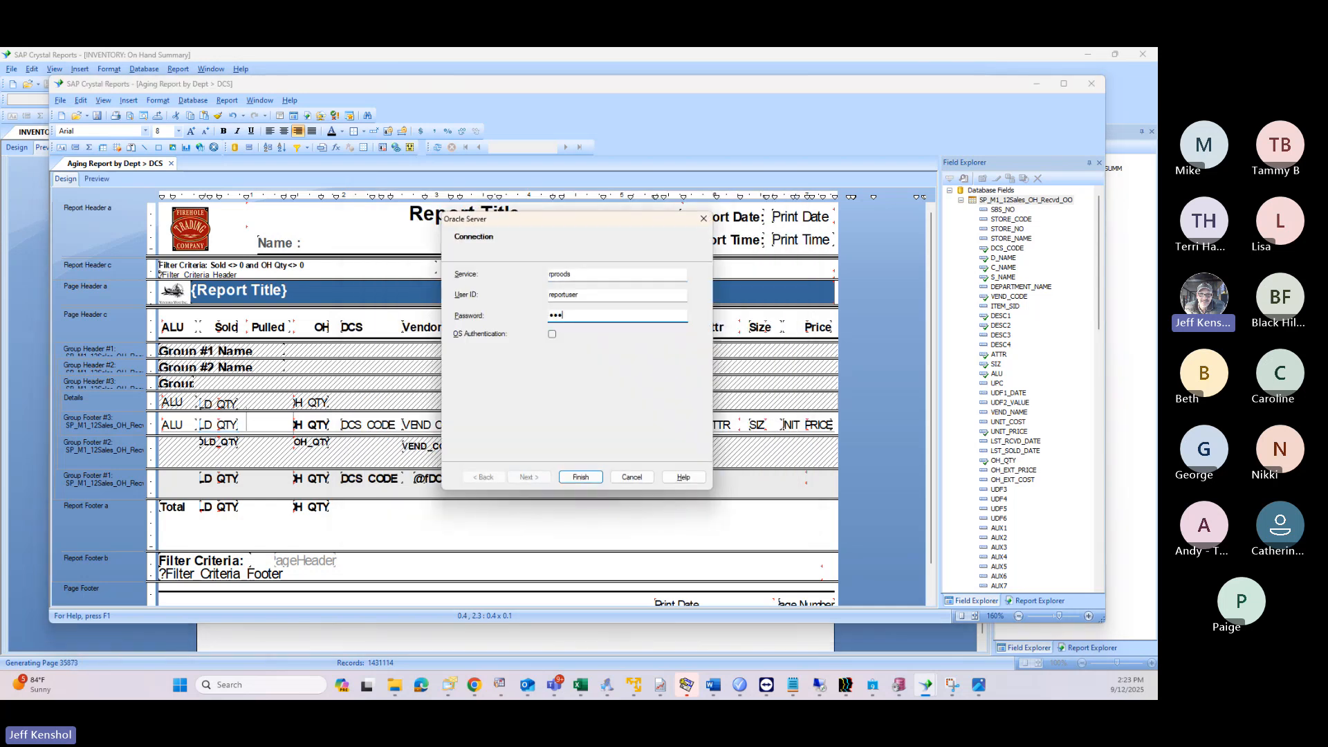
{"action": "key", "text": "Return"}
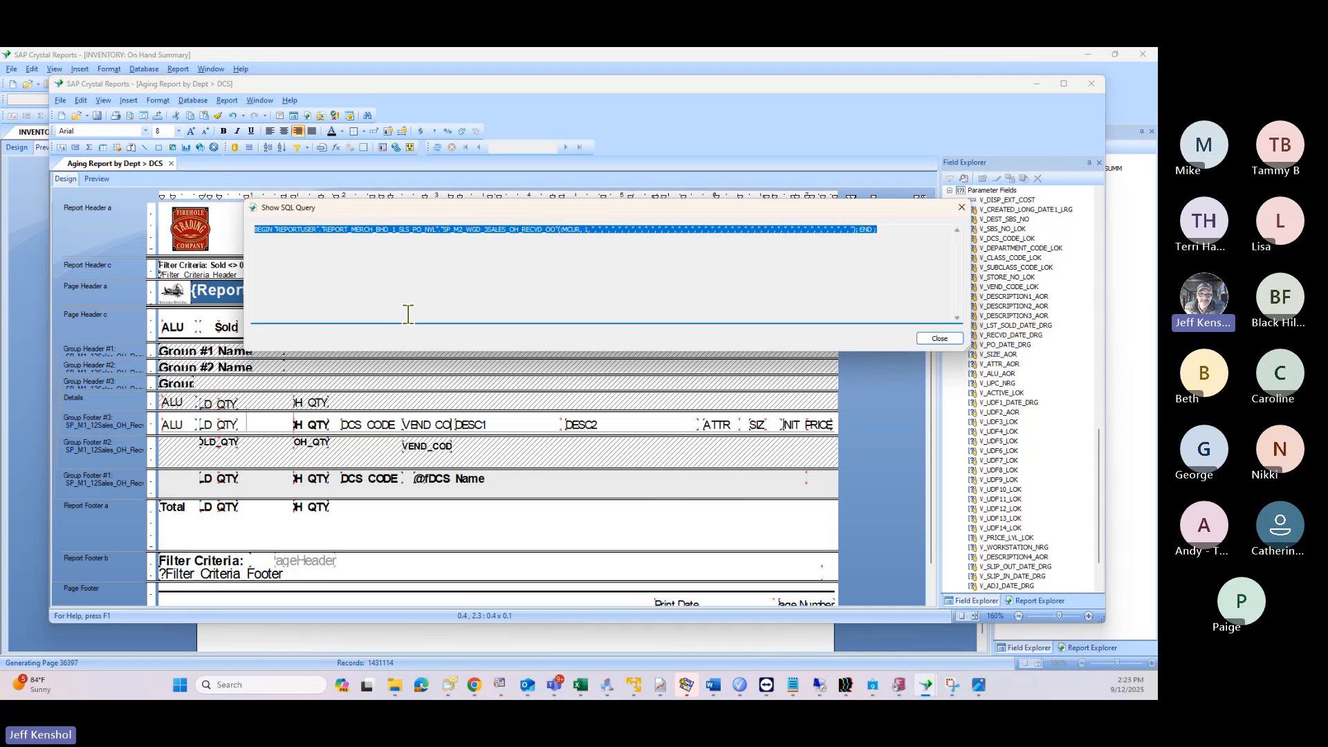
Step: Examine the package name and the stored procedure name in the Aging Report's SQL query, and close the query
{"action": "left_click_drag", "start_coordinate": [321, 229], "coordinate": [437, 229]}
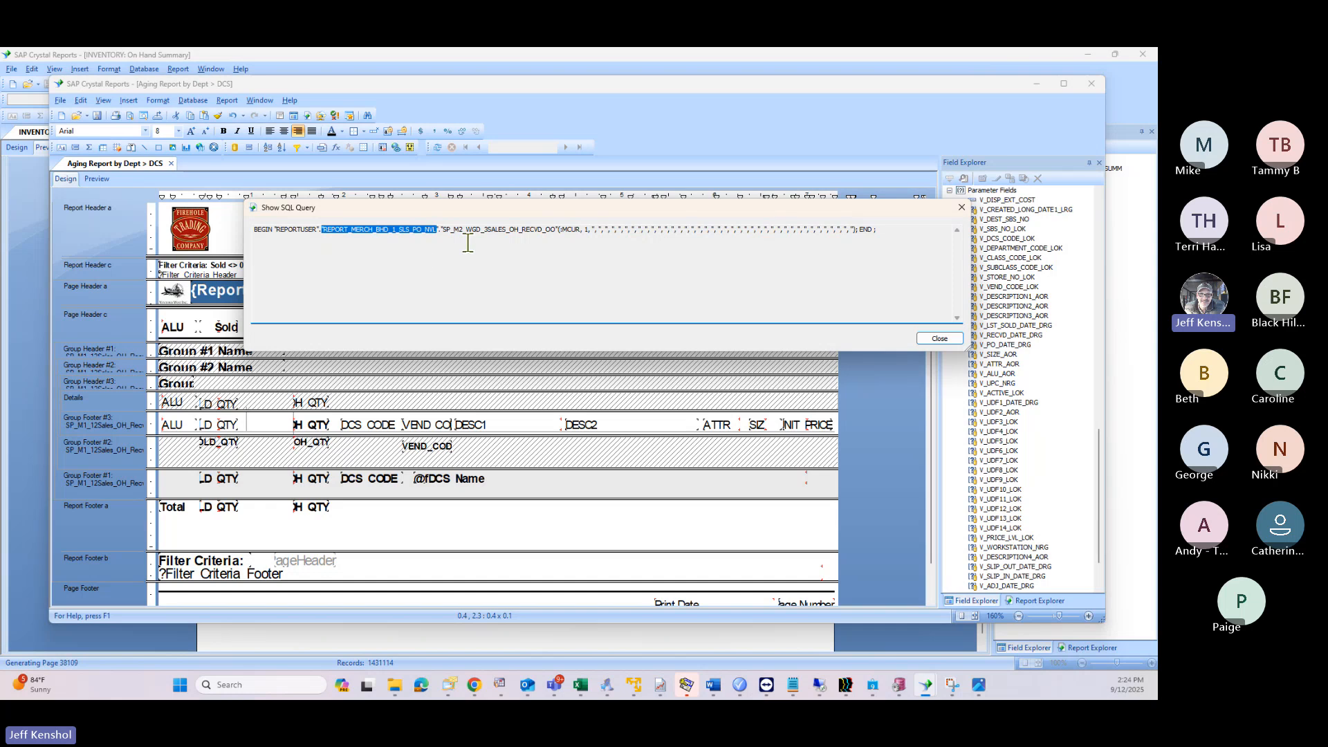
{"action": "left_click_drag", "start_coordinate": [444, 231], "coordinate": [332, 232]}
{"action": "left_click", "coordinate": [434, 229]}
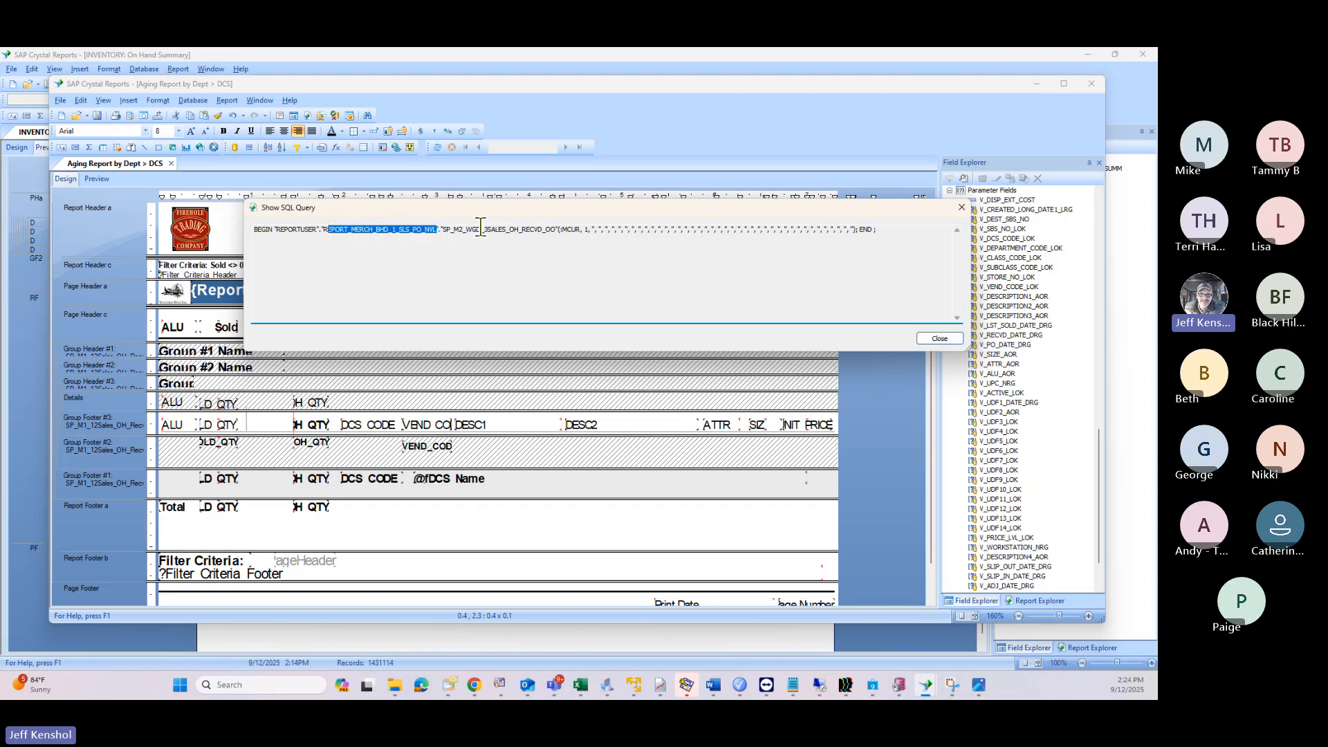
{"action": "left_click_drag", "start_coordinate": [443, 229], "coordinate": [554, 229]}
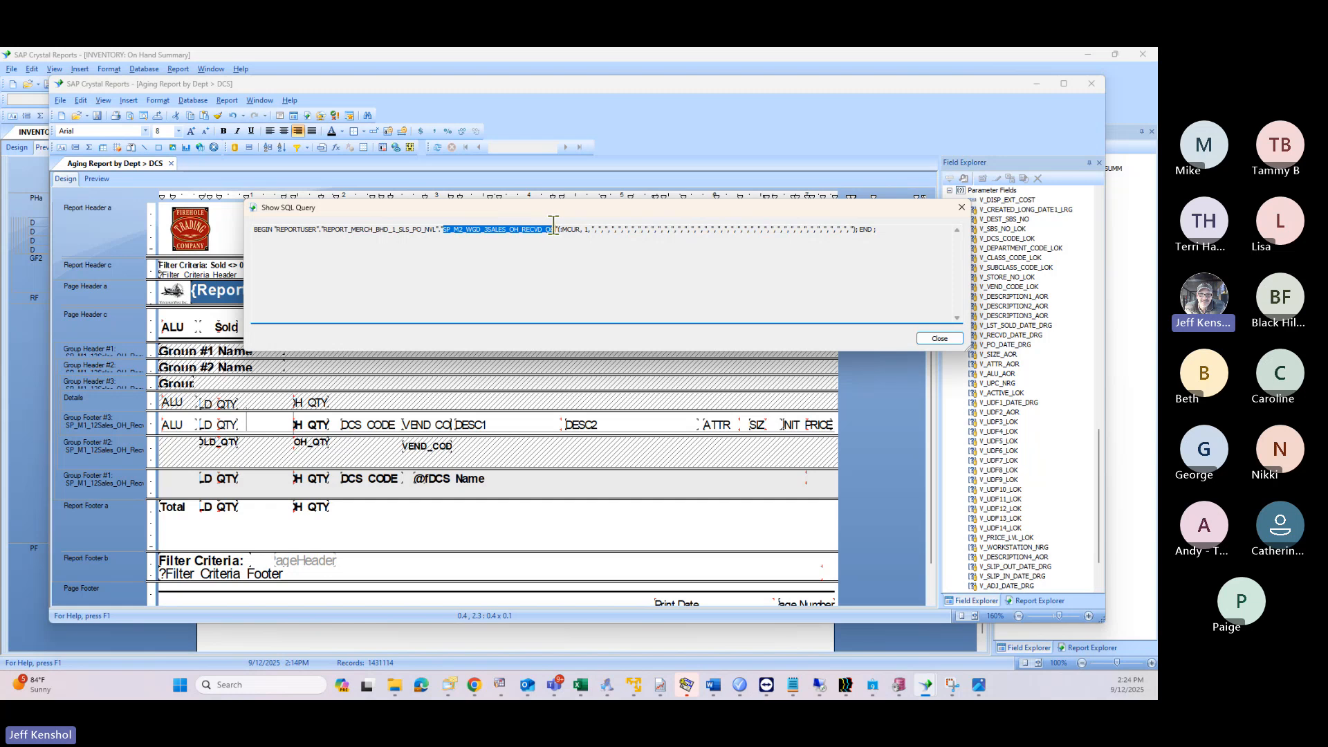
{"action": "left_click", "coordinate": [961, 208]}
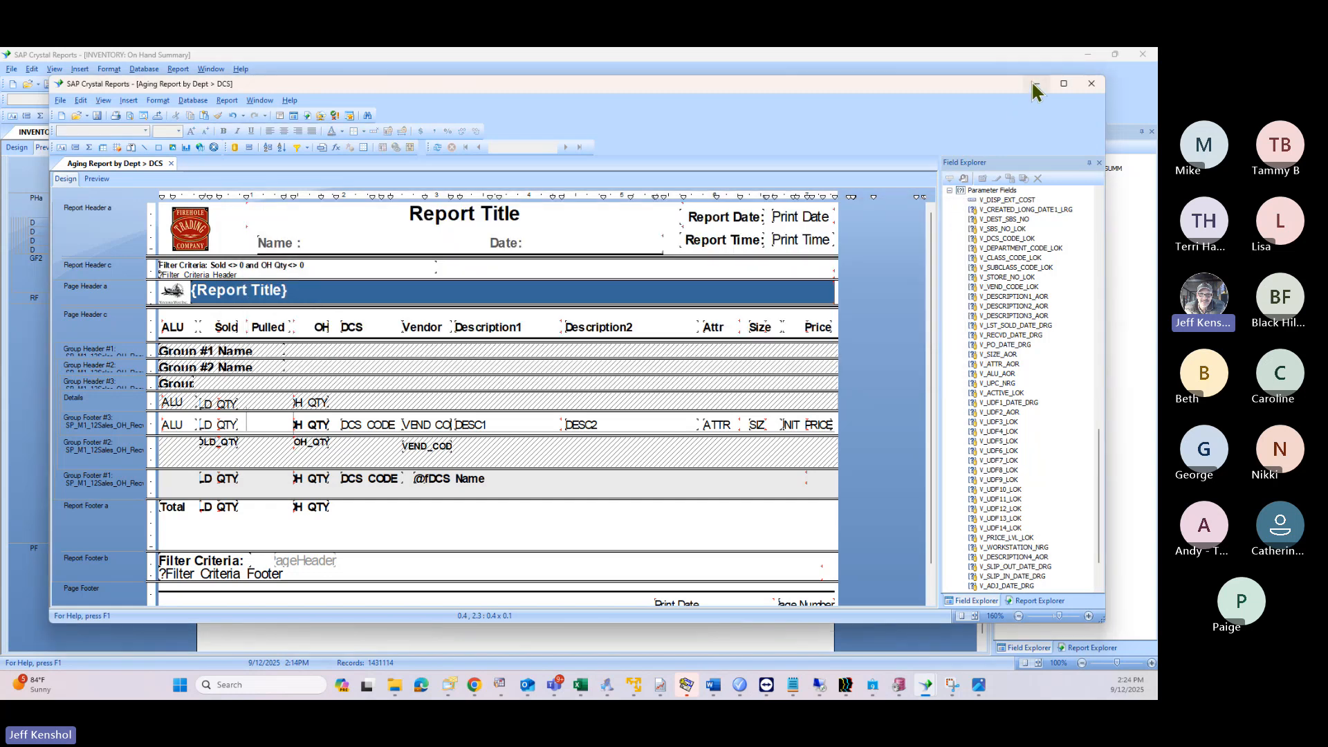
Step: Move the Aging Report window aside, page backward from the On Hand Summary's last page to examine the rows, and minimize the report window
{"action": "left_click_drag", "start_coordinate": [754, 85], "coordinate": [1158, 90]}
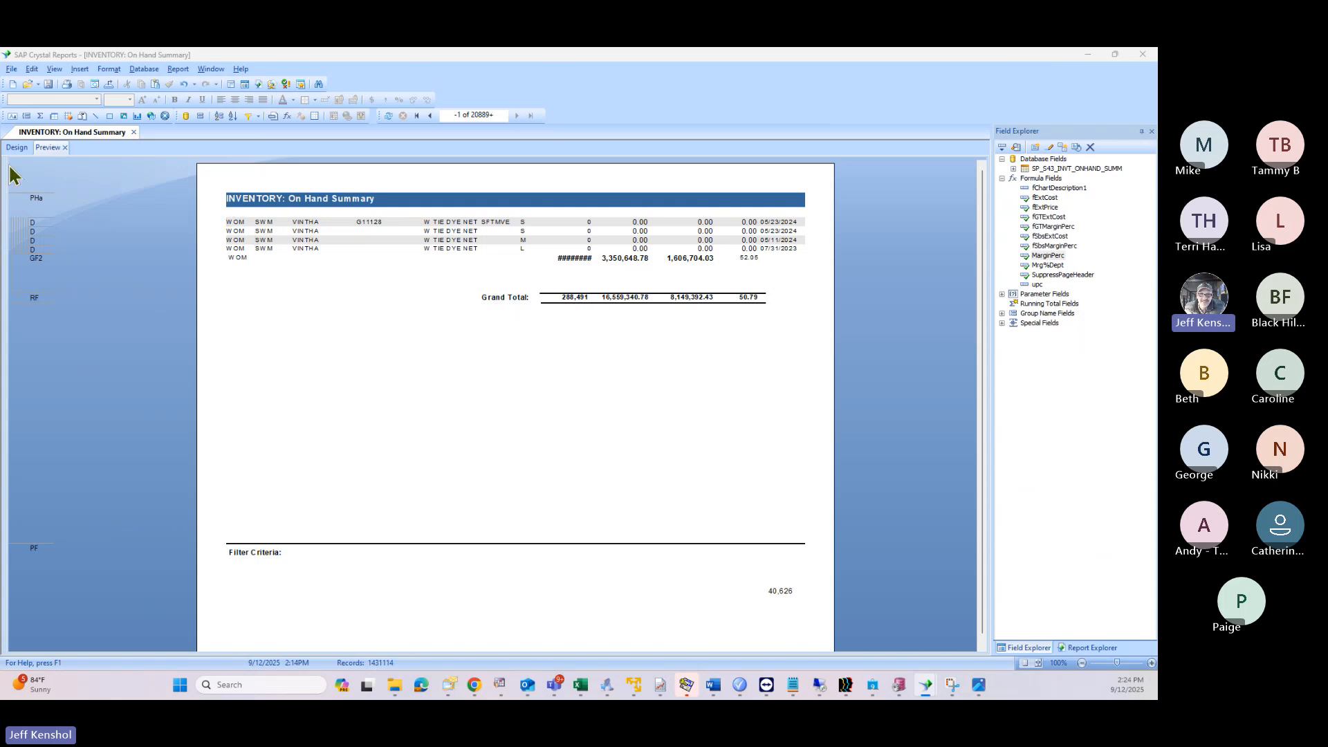
{"action": "left_click", "coordinate": [429, 115]}
{"action": "left_click", "coordinate": [429, 115]}
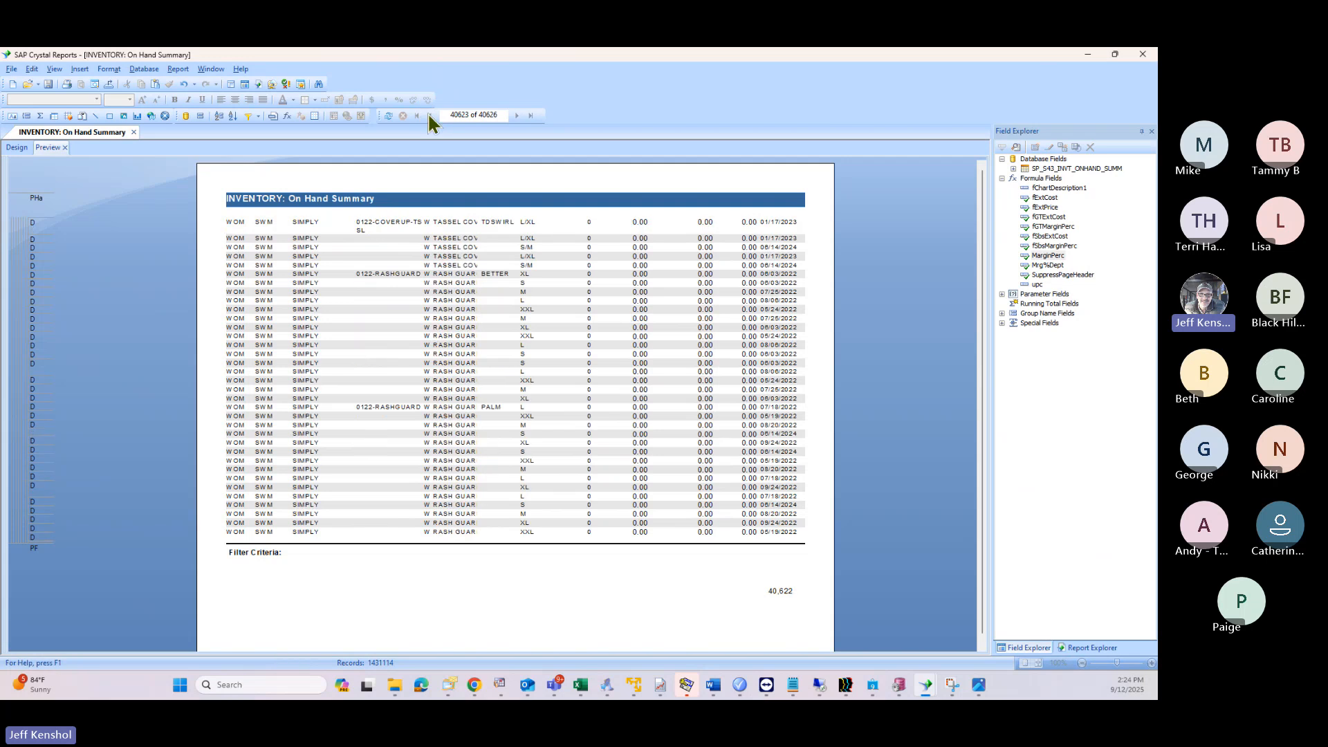
{"action": "left_click", "coordinate": [429, 115]}
{"action": "left_click", "coordinate": [429, 115]}
{"action": "left_click", "coordinate": [429, 116]}
{"action": "left_click", "coordinate": [429, 116]}
{"action": "left_click", "coordinate": [429, 116]}
{"action": "left_click", "coordinate": [429, 116]}
{"action": "left_click", "coordinate": [429, 115]}
{"action": "left_click", "coordinate": [429, 116]}
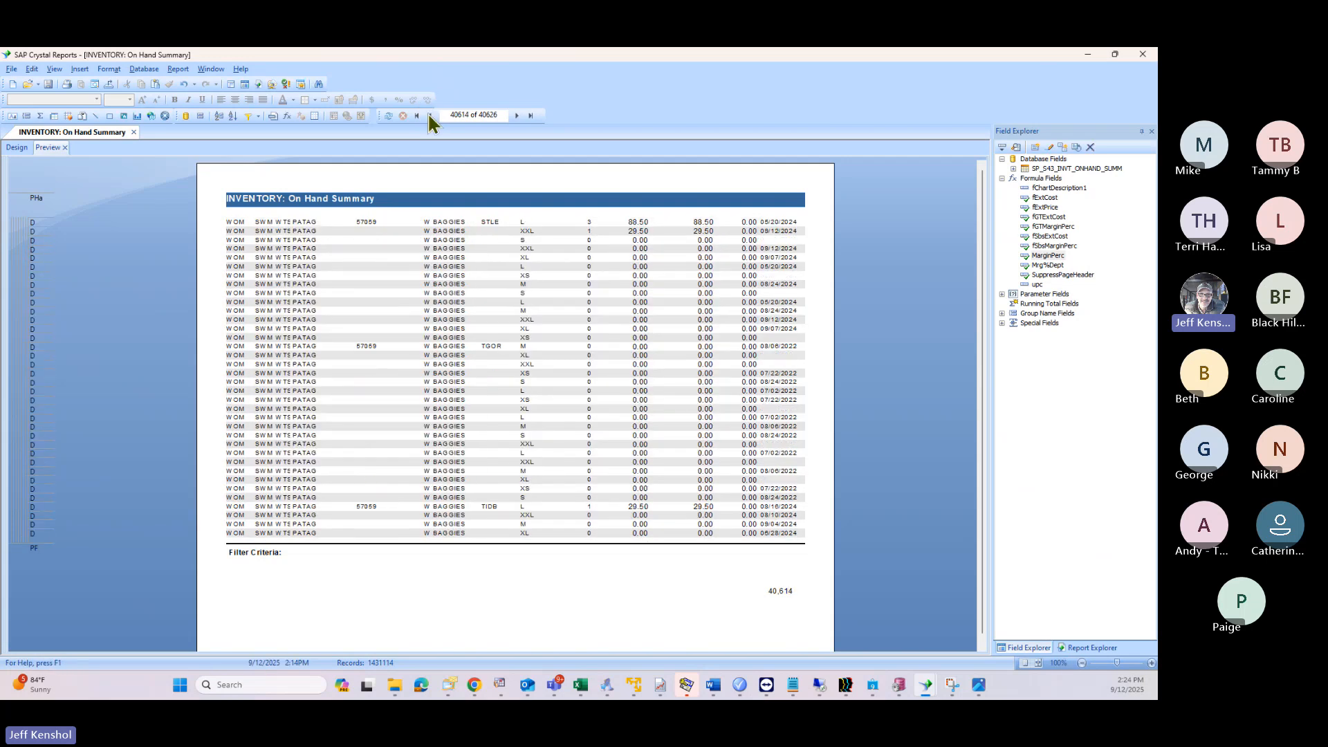
{"action": "left_click", "coordinate": [429, 115]}
{"action": "left_click", "coordinate": [429, 115]}
{"action": "left_click", "coordinate": [429, 116]}
{"action": "left_click", "coordinate": [429, 116]}
{"action": "left_click", "coordinate": [429, 115]}
{"action": "left_click", "coordinate": [428, 115]}
{"action": "left_click", "coordinate": [429, 116]}
{"action": "left_click", "coordinate": [429, 116]}
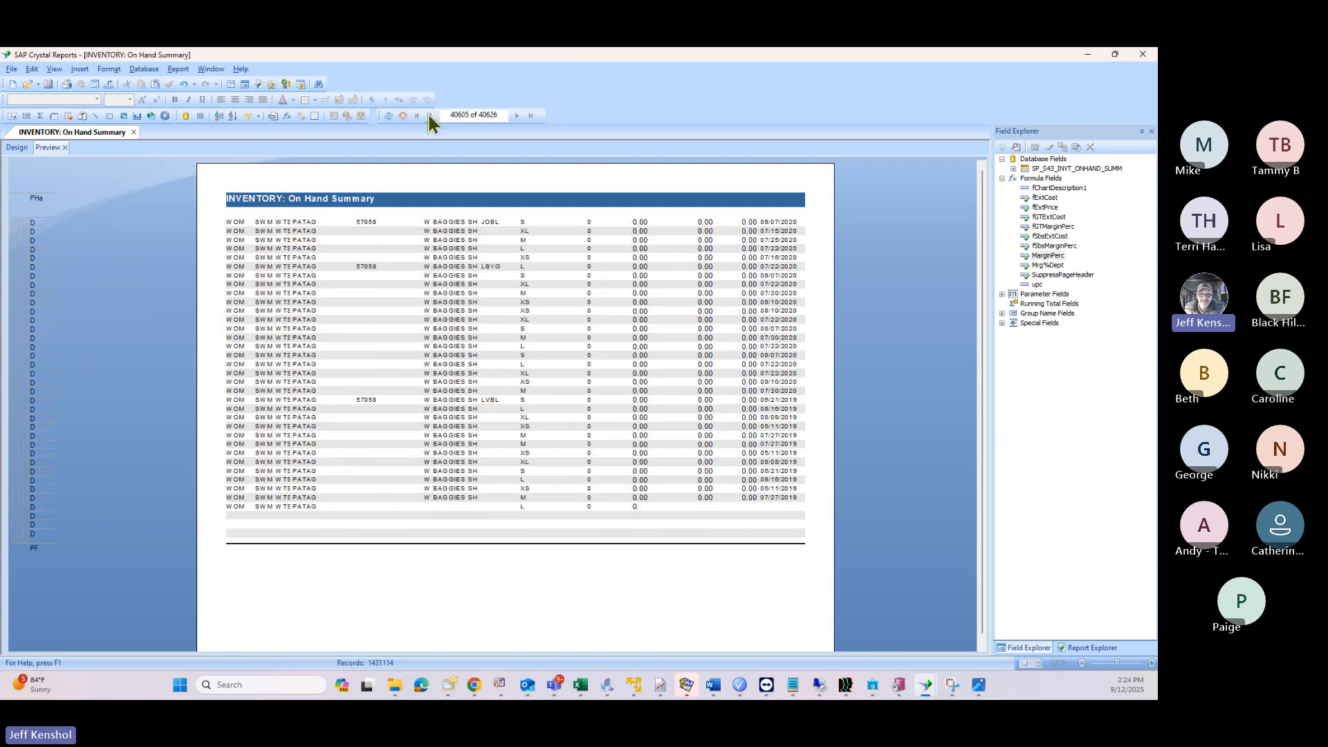
{"action": "left_click", "coordinate": [429, 116]}
{"action": "left_click", "coordinate": [429, 115]}
{"action": "left_click", "coordinate": [429, 115]}
{"action": "left_click", "coordinate": [429, 116]}
{"action": "left_click", "coordinate": [429, 116]}
{"action": "left_click", "coordinate": [429, 115]}
{"action": "left_click", "coordinate": [430, 115]}
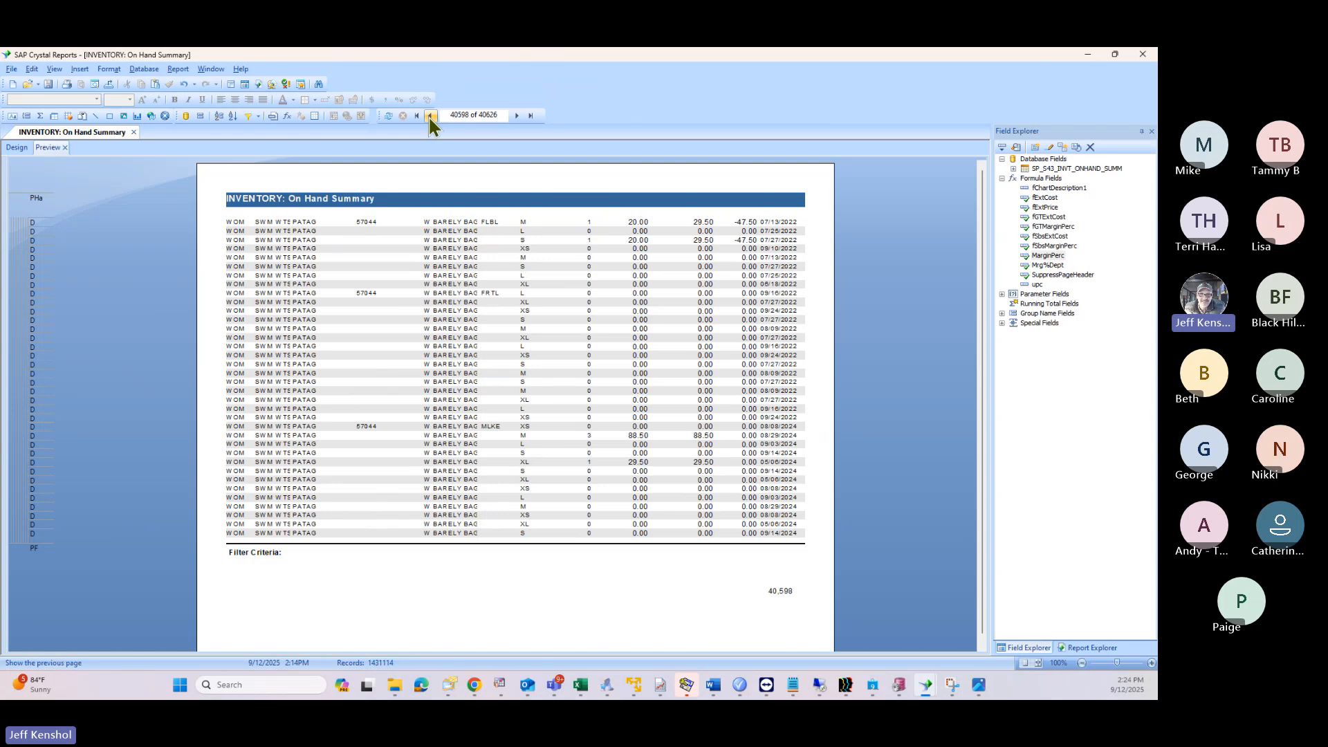
{"action": "left_click", "coordinate": [1088, 56]}
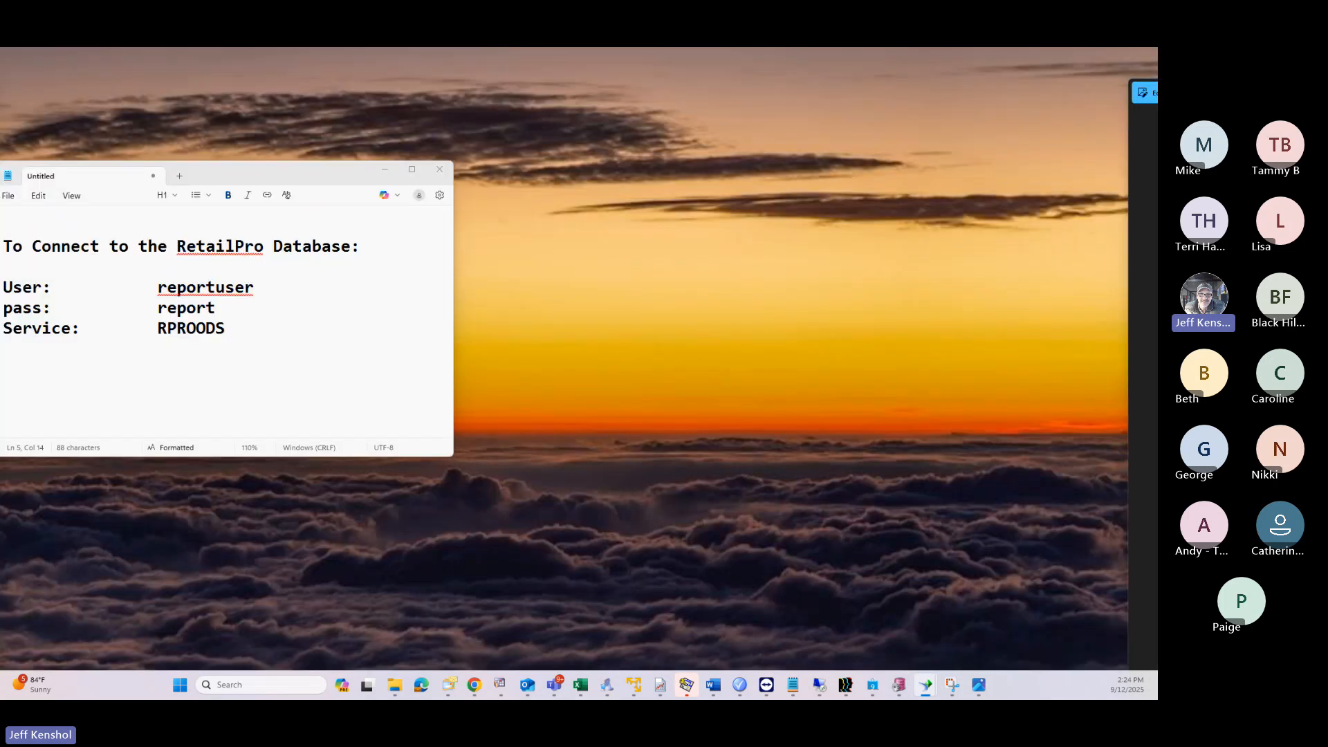
Step: Bring the PL/SQL Developer window into view and jump to the SP_S43_INVT_ONHAND_SUMM procedure in the REPORT_SUMMARY package
{"action": "left_click_drag", "start_coordinate": [0, 81], "coordinate": [213, 64]}
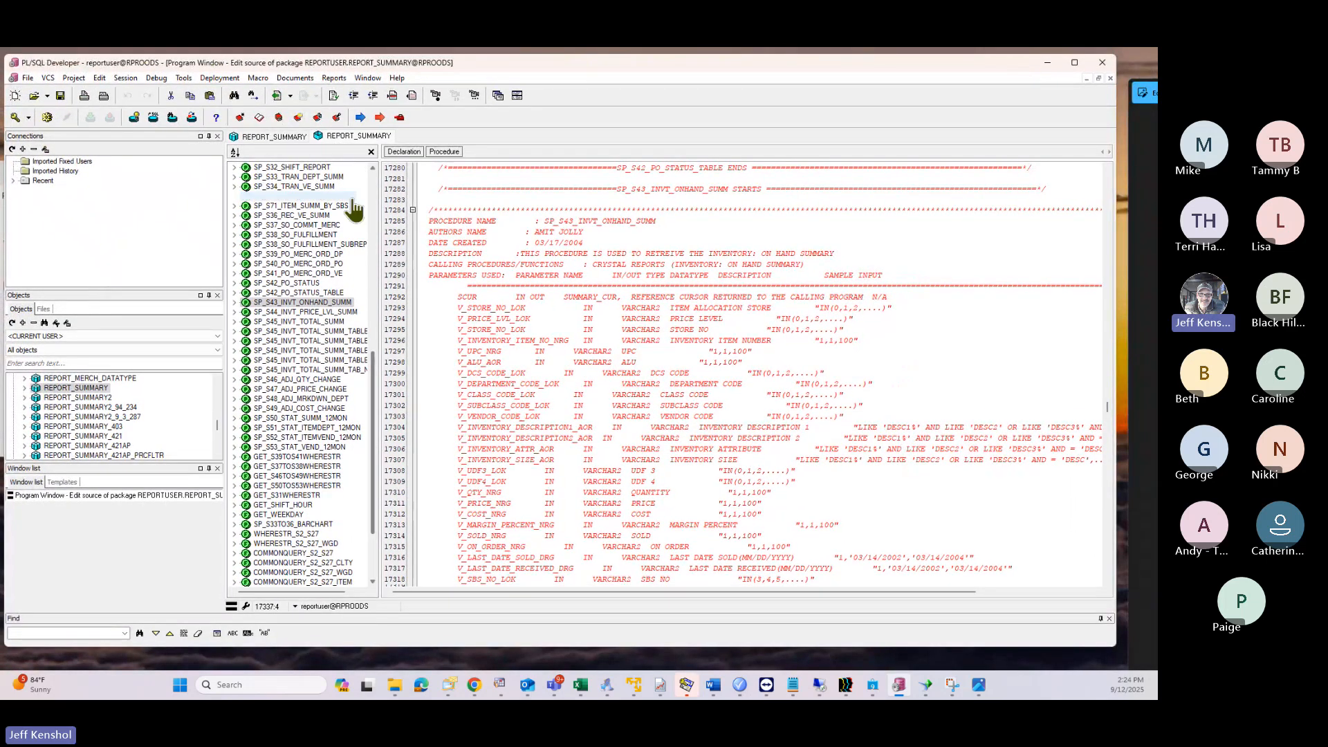
{"action": "left_click", "coordinate": [73, 391]}
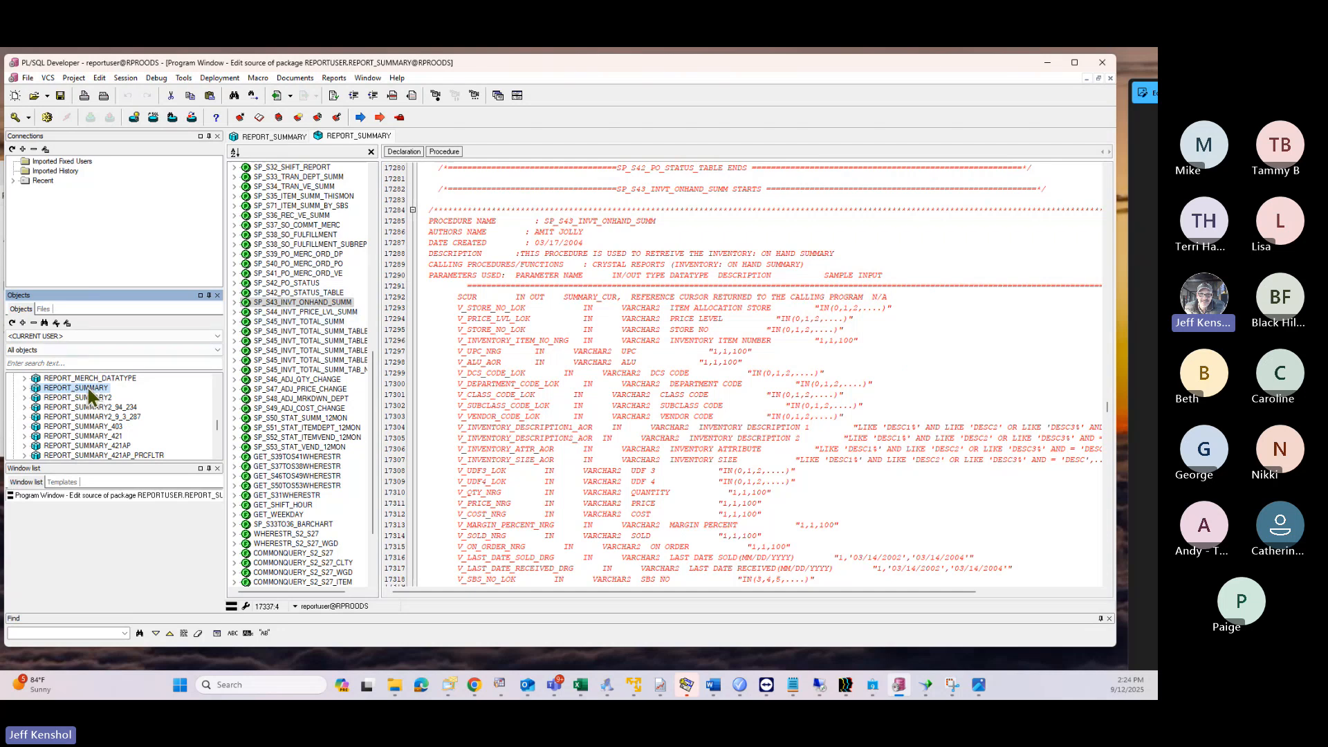
{"action": "right_click", "coordinate": [90, 396]}
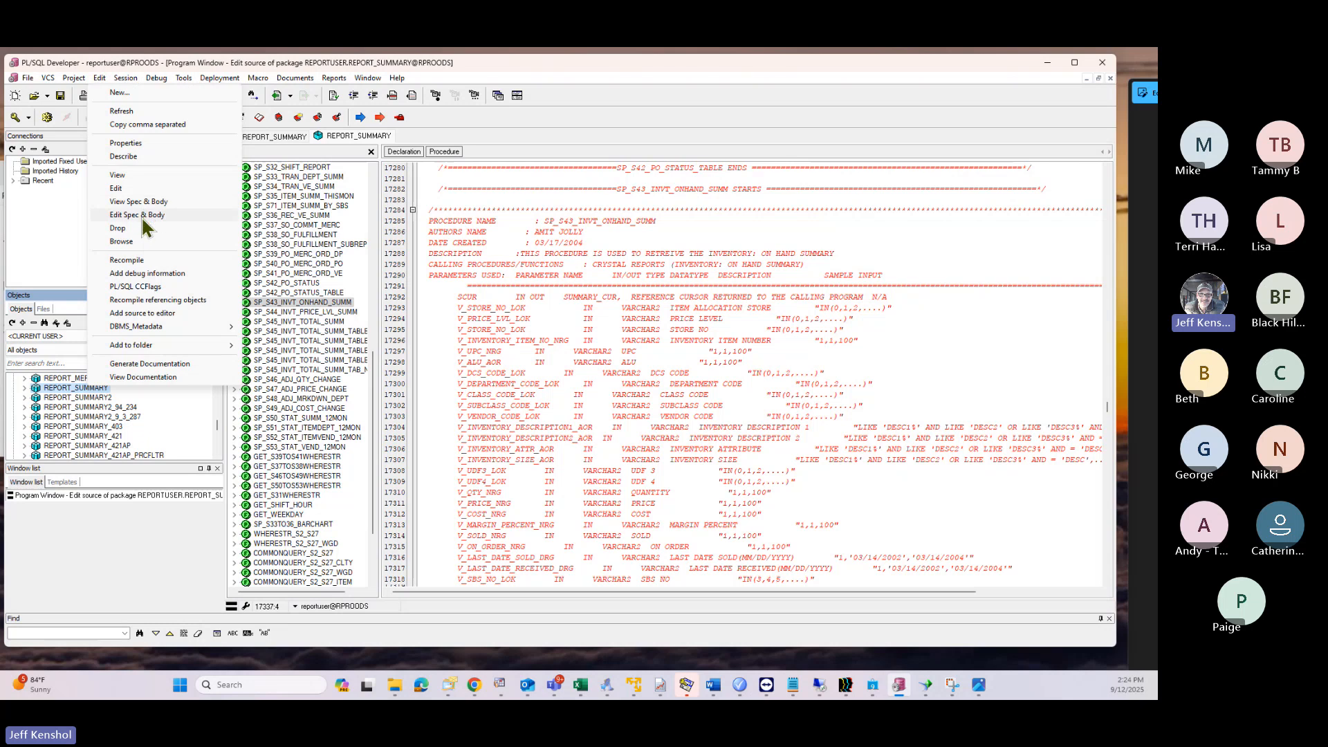
{"action": "left_click", "coordinate": [296, 303]}
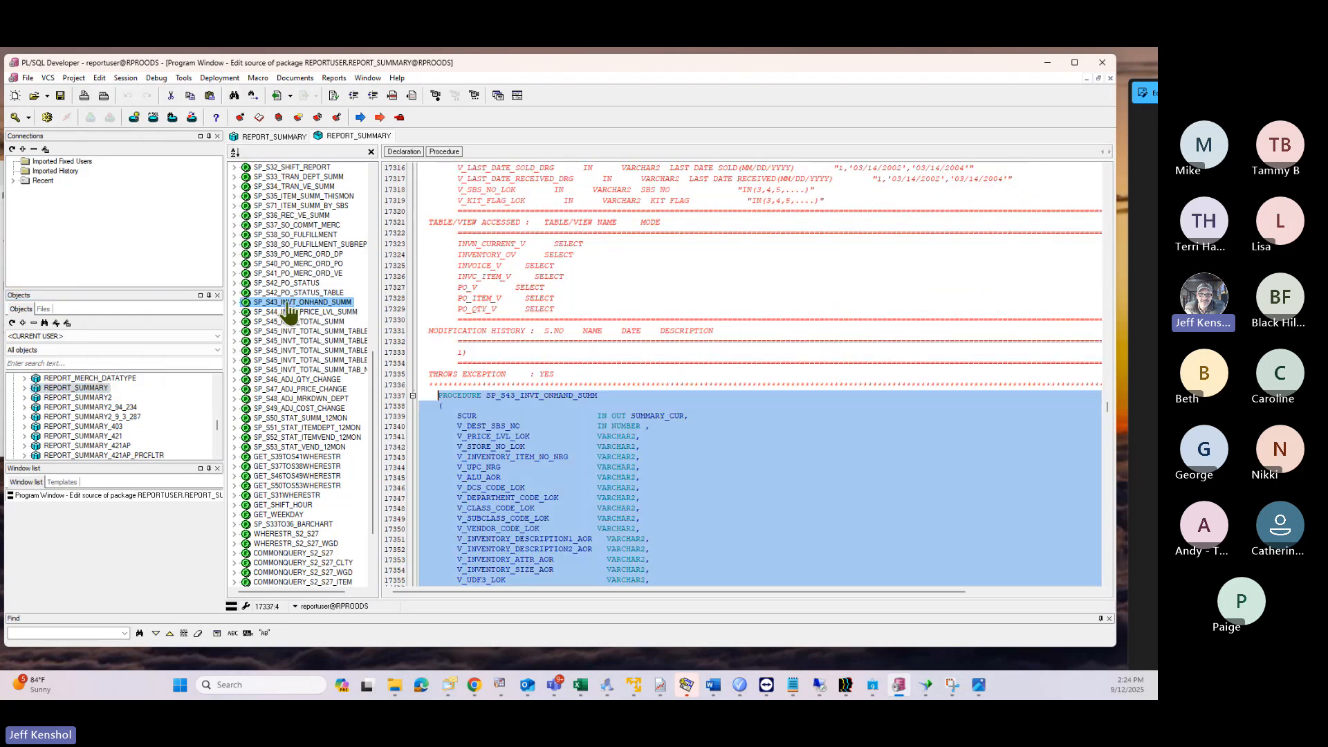
{"action": "double_click", "coordinate": [287, 305]}
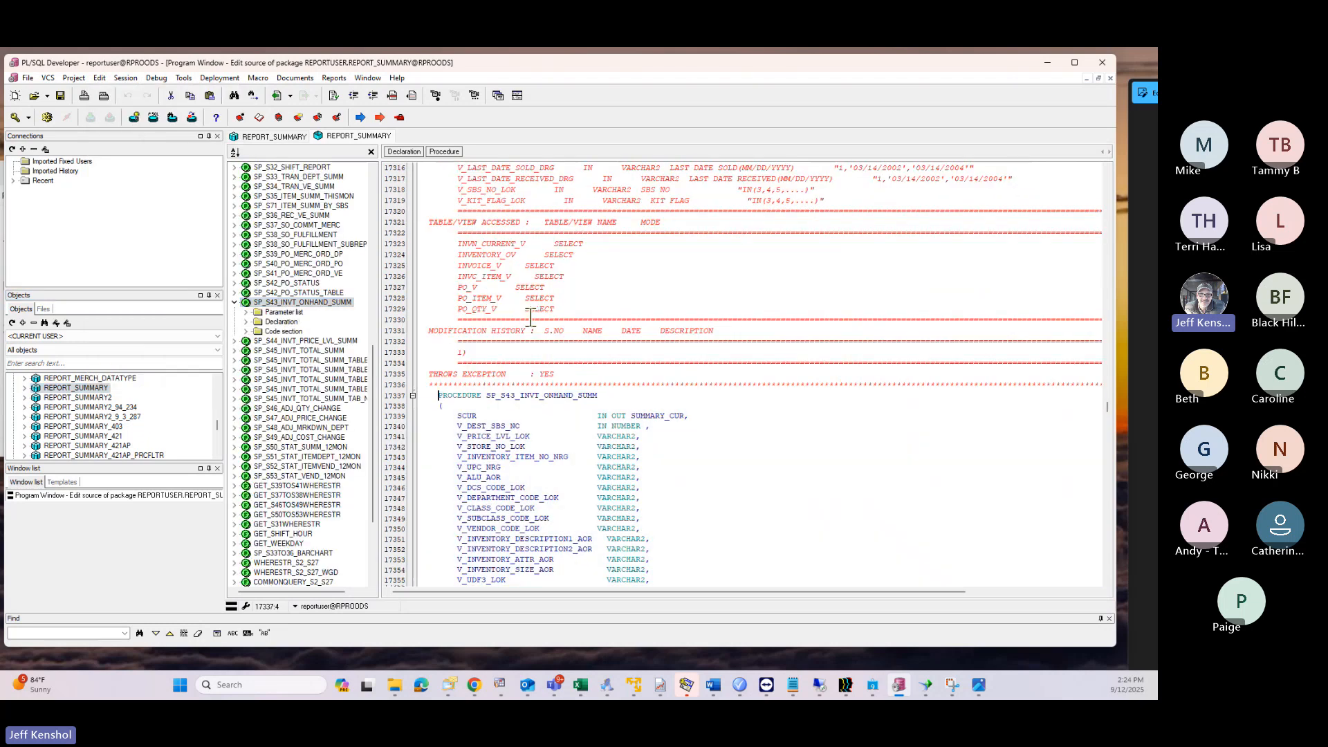
Step: Highlight the parameters of SP_S43_INVT_ONHAND_SUMM from SCUR through V_KIT_FLAG_LOK
{"action": "scroll", "coordinate": [530, 318], "scroll_direction": "up", "scroll_amount": 4}
{"action": "scroll", "coordinate": [531, 317], "scroll_direction": "down", "scroll_amount": 5}
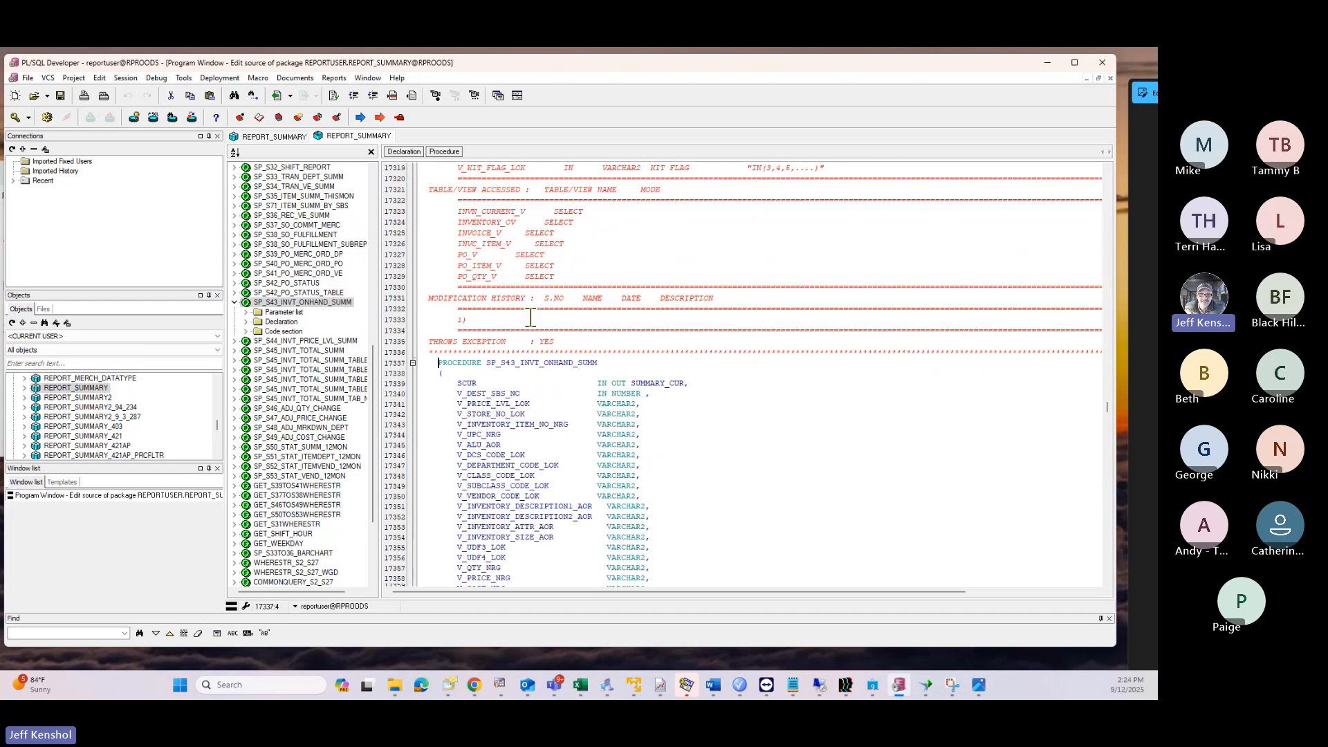
{"action": "scroll", "coordinate": [522, 285], "scroll_direction": "down", "scroll_amount": 3}
{"action": "scroll", "coordinate": [523, 287], "scroll_direction": "down", "scroll_amount": 2}
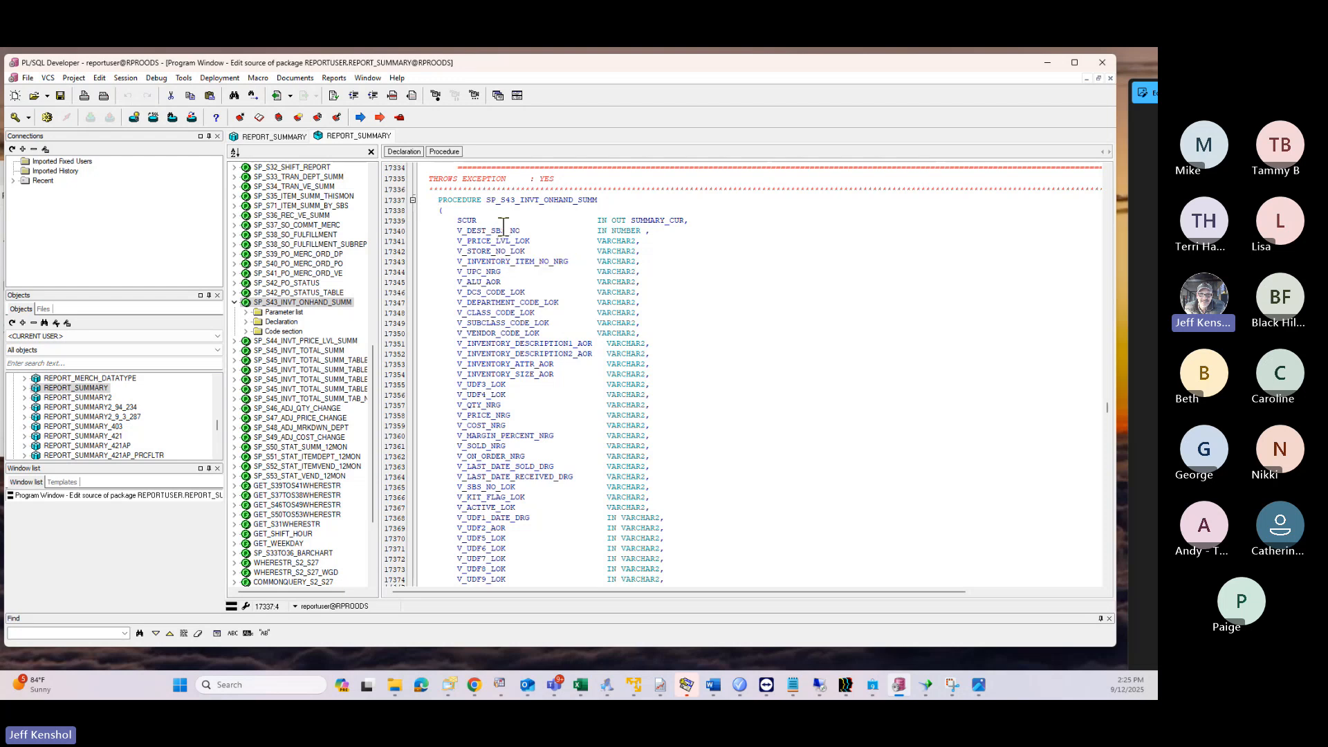
{"action": "left_click_drag", "start_coordinate": [447, 218], "coordinate": [640, 497]}
{"action": "scroll", "coordinate": [675, 409], "scroll_direction": "down", "scroll_amount": 13}
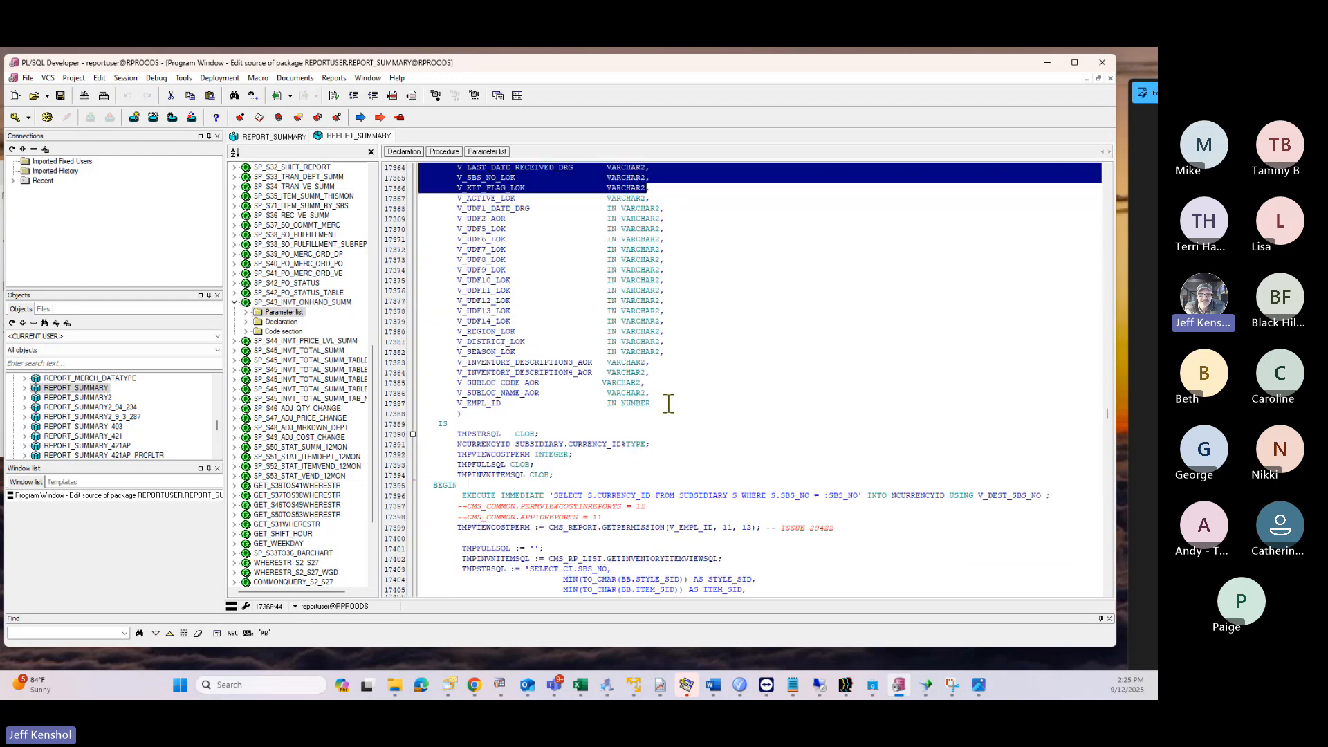
Step: Highlight the opening SELECT CI.SBS_NO of the procedure's query and examine its selected fields, source tables and WHERE joins
{"action": "scroll", "coordinate": [667, 402], "scroll_direction": "down", "scroll_amount": 3}
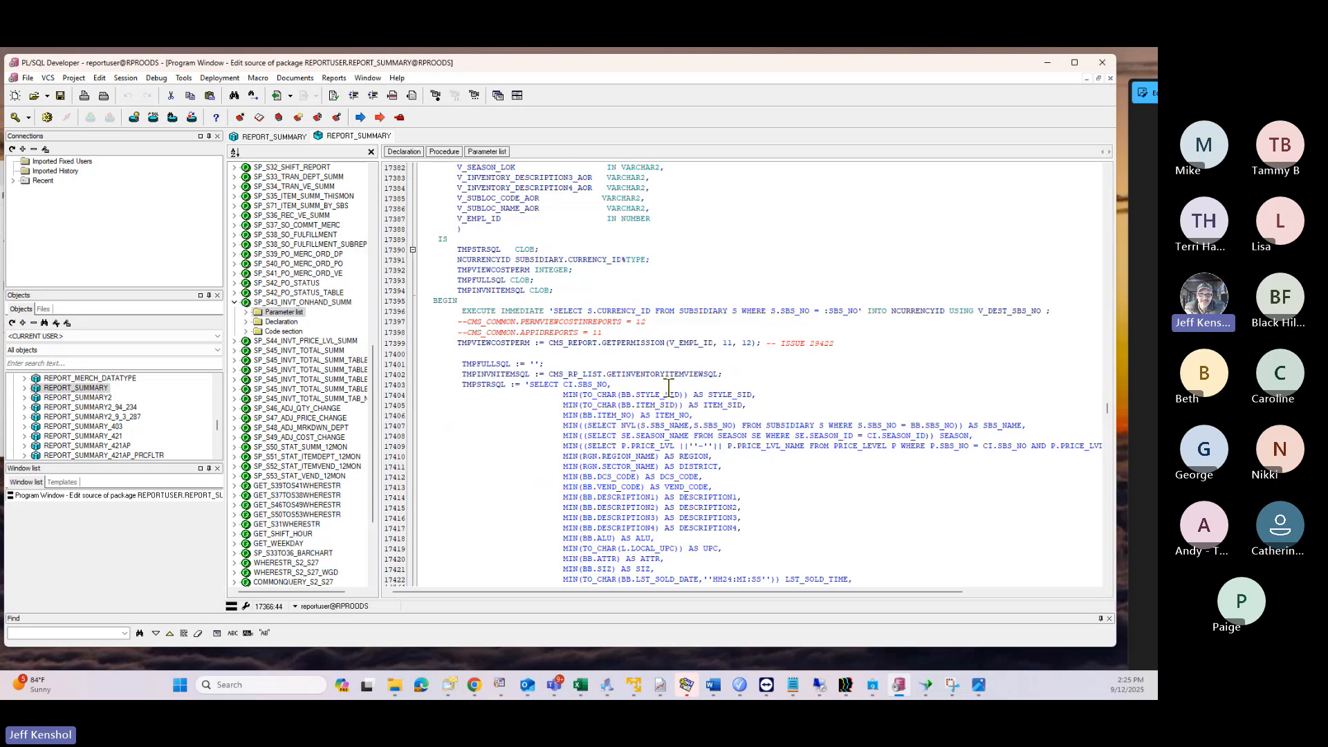
{"action": "left_click_drag", "start_coordinate": [530, 386], "coordinate": [639, 389]}
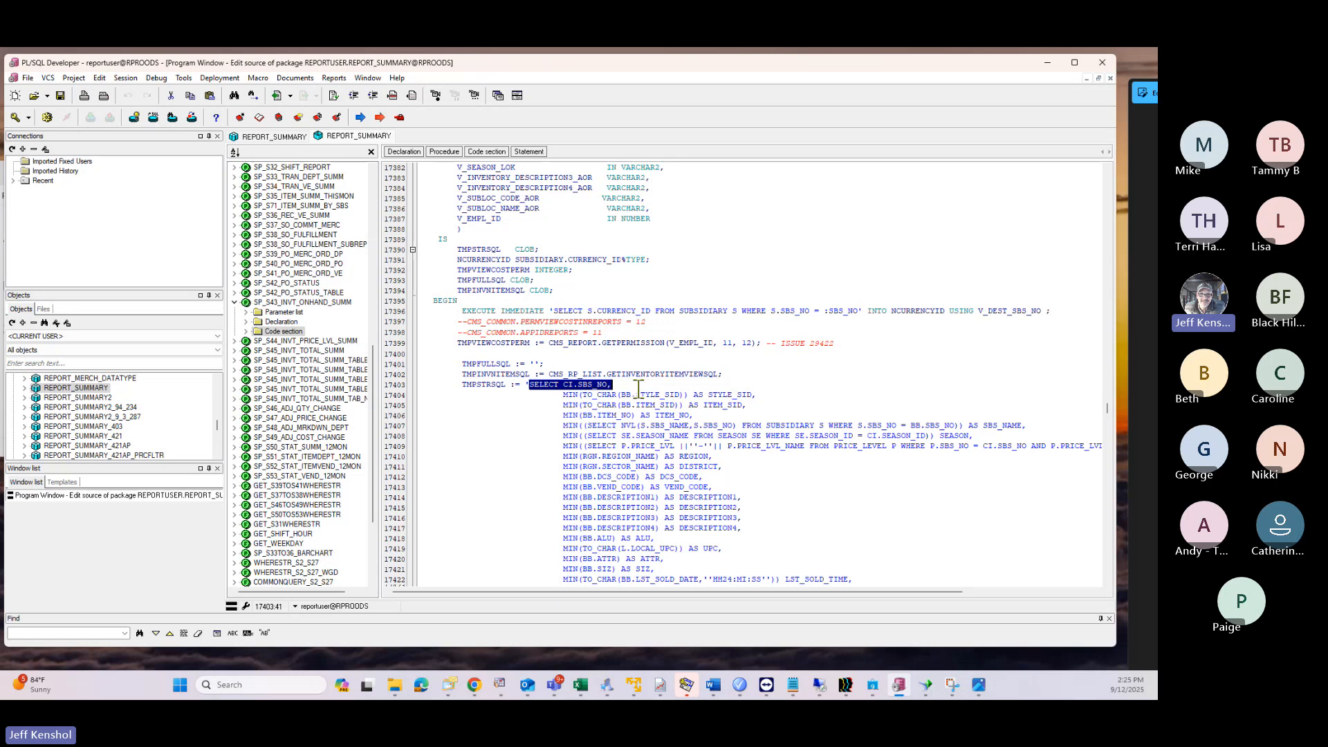
{"action": "scroll", "coordinate": [639, 389], "scroll_direction": "down", "scroll_amount": 20}
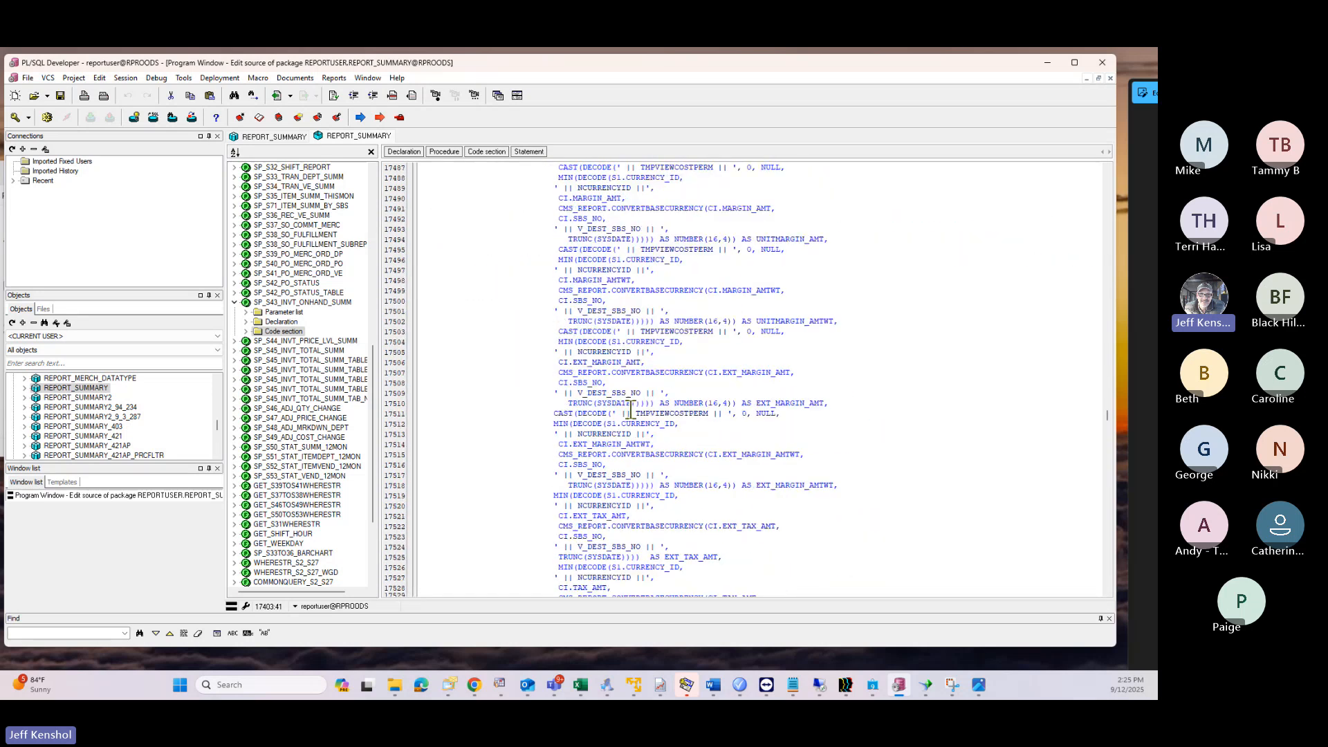
{"action": "scroll", "coordinate": [631, 409], "scroll_direction": "down", "scroll_amount": 20}
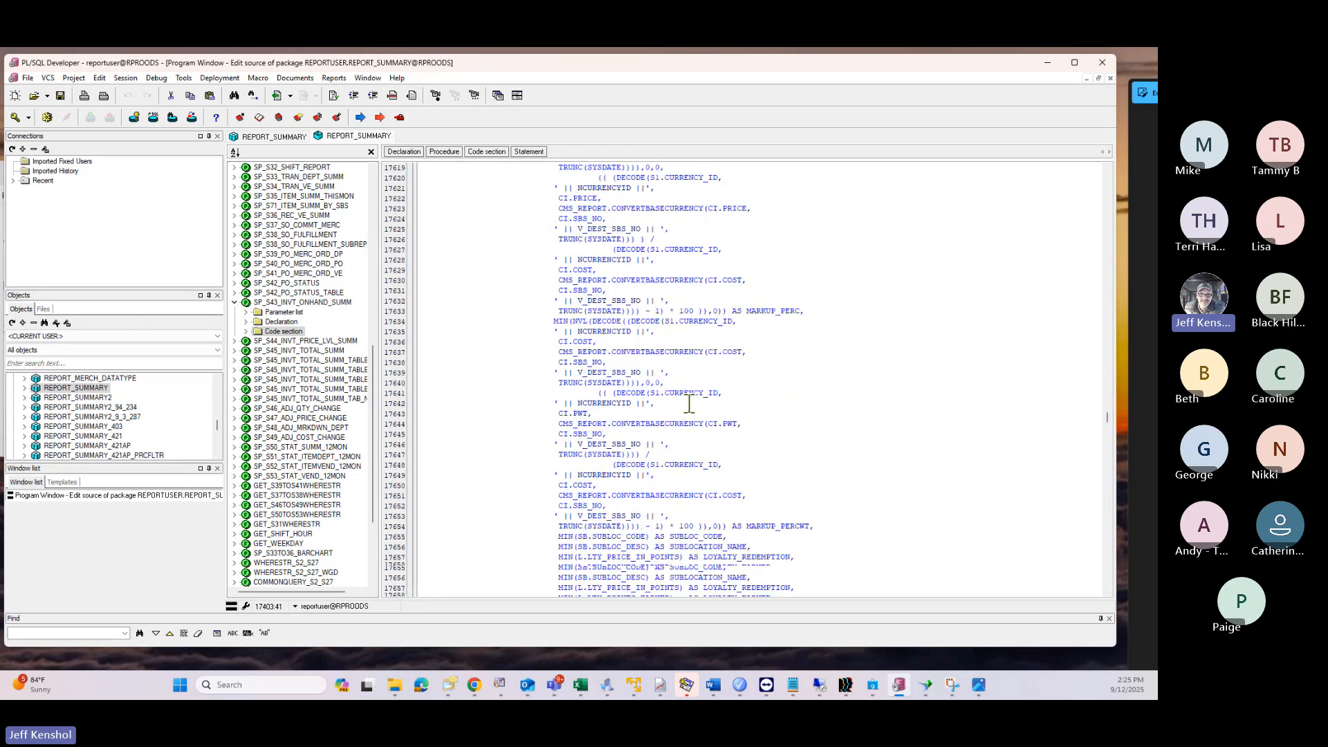
{"action": "scroll", "coordinate": [689, 405], "scroll_direction": "down", "scroll_amount": 10}
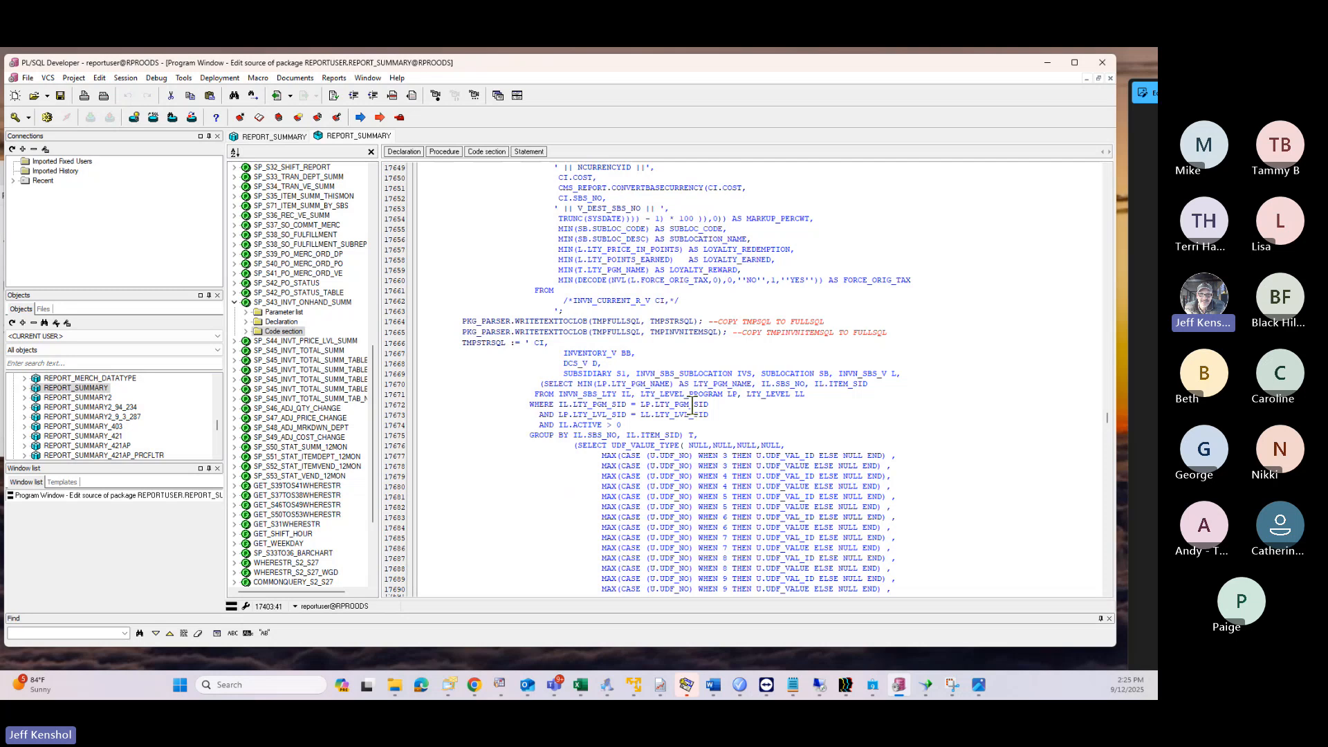
{"action": "scroll", "coordinate": [692, 406], "scroll_direction": "down", "scroll_amount": 5}
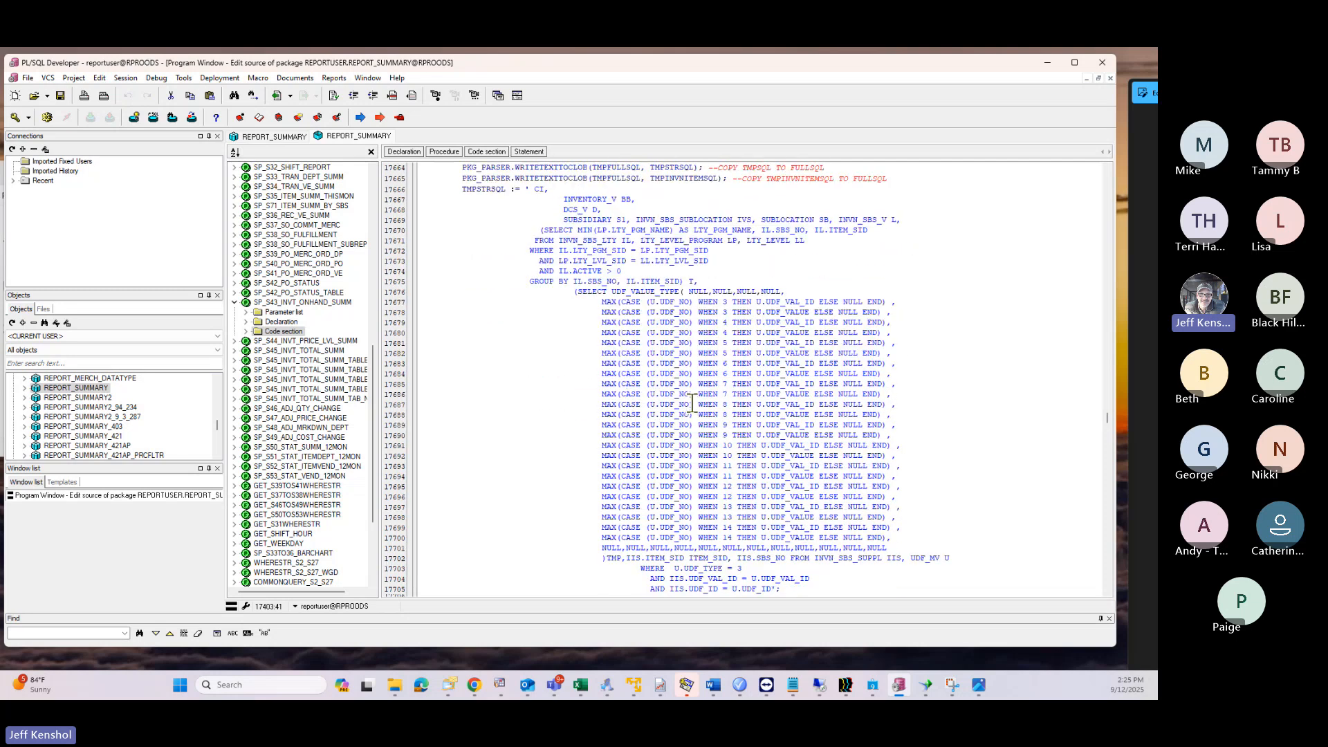
{"action": "scroll", "coordinate": [693, 404], "scroll_direction": "down", "scroll_amount": 19}
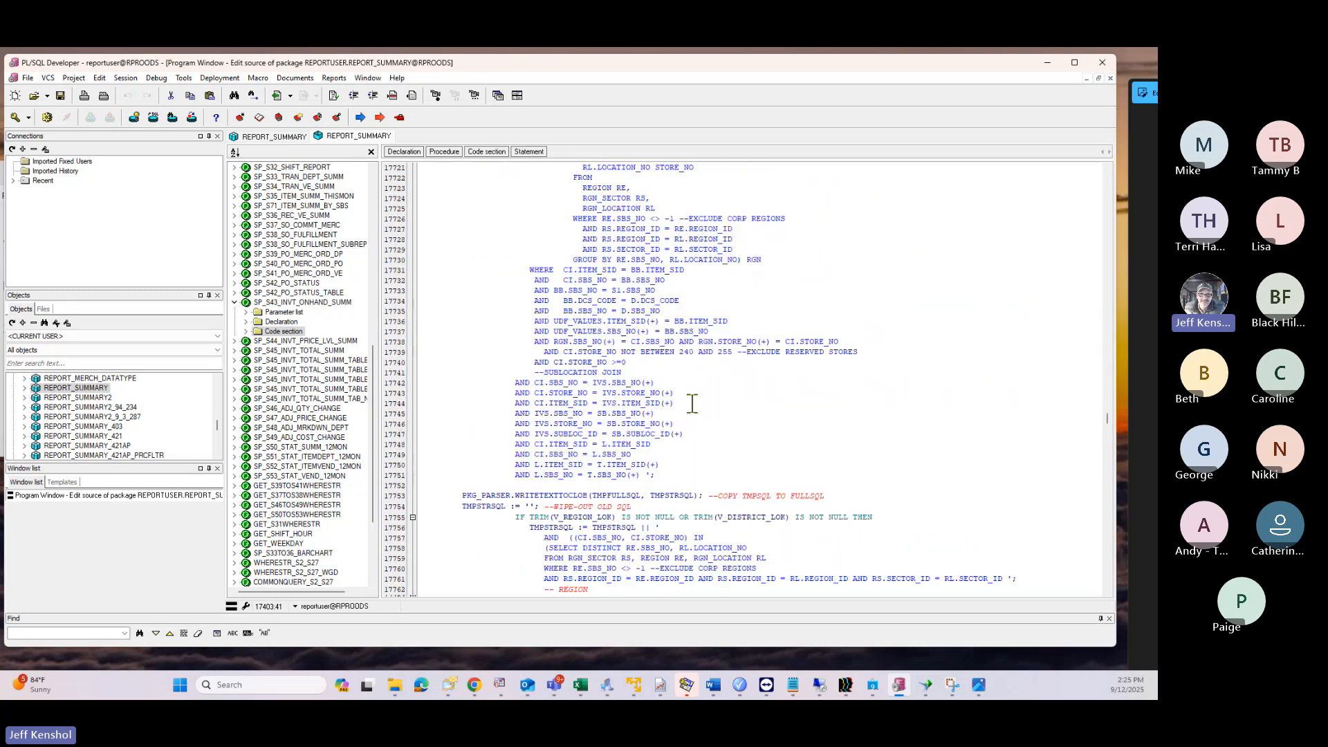
Step: Examine the procedure's parameter filter conditions and highlight the UDF 1 block
{"action": "scroll", "coordinate": [693, 403], "scroll_direction": "down", "scroll_amount": 11}
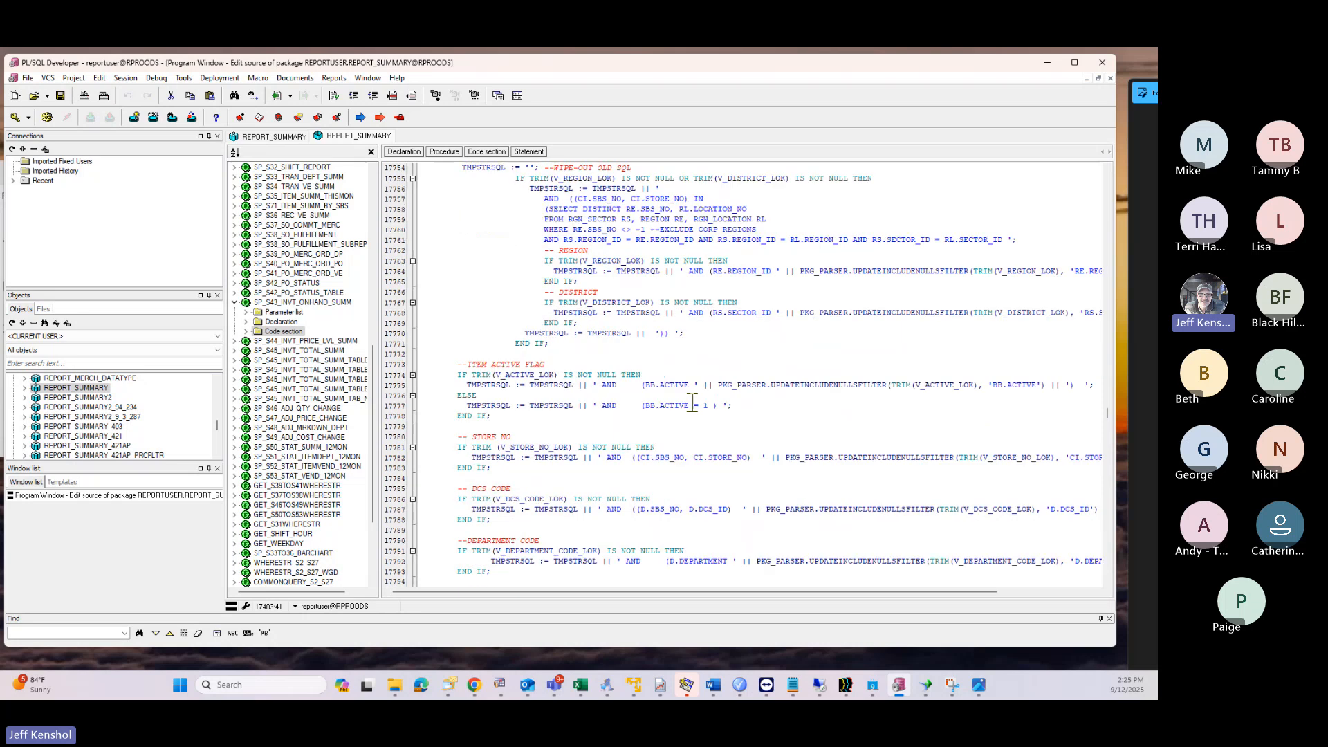
{"action": "scroll", "coordinate": [693, 403], "scroll_direction": "down", "scroll_amount": 20}
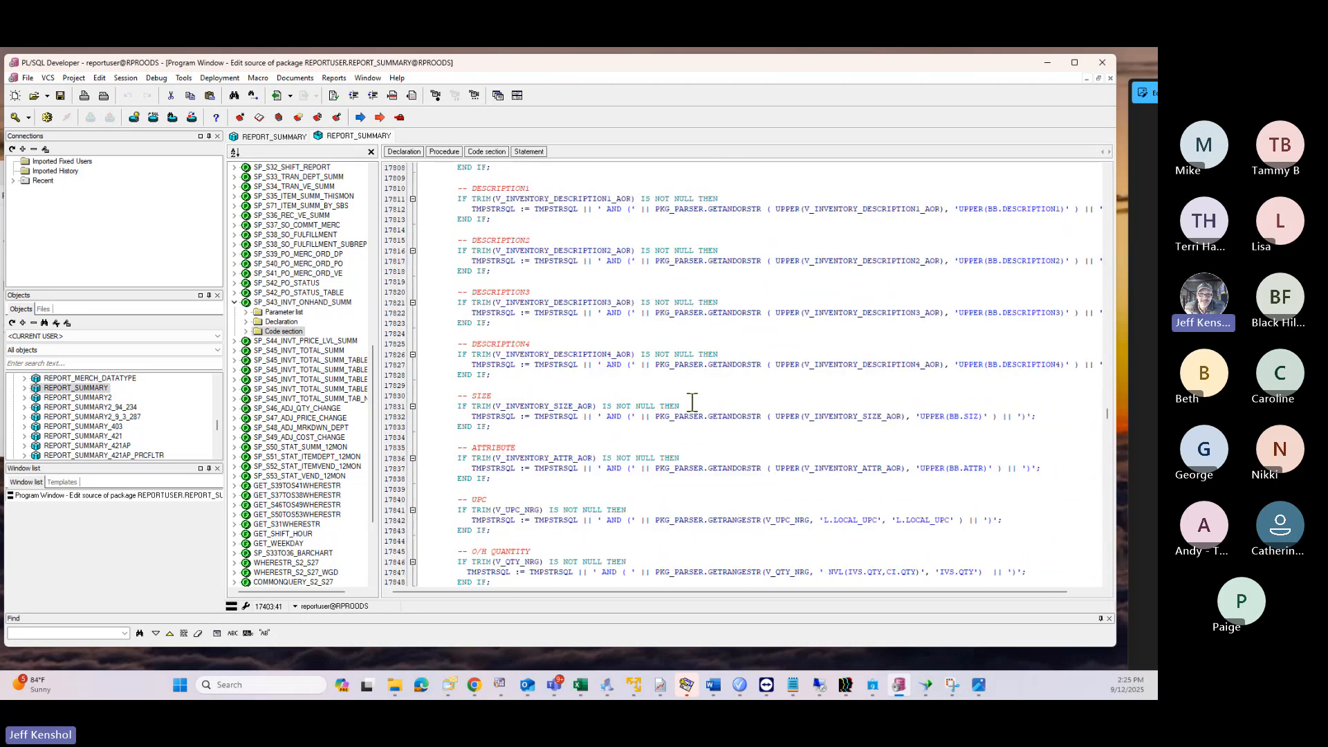
{"action": "scroll", "coordinate": [692, 403], "scroll_direction": "down", "scroll_amount": 20}
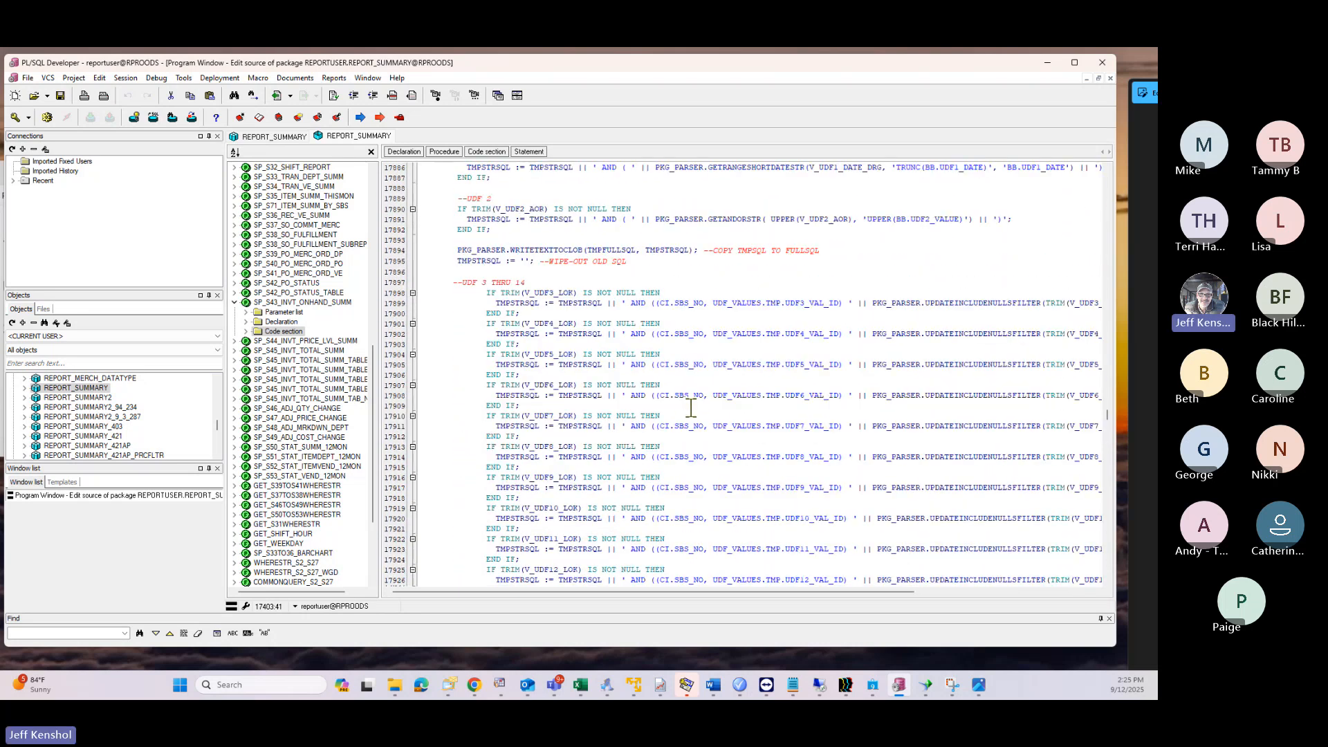
{"action": "scroll", "coordinate": [691, 409], "scroll_direction": "up", "scroll_amount": 11}
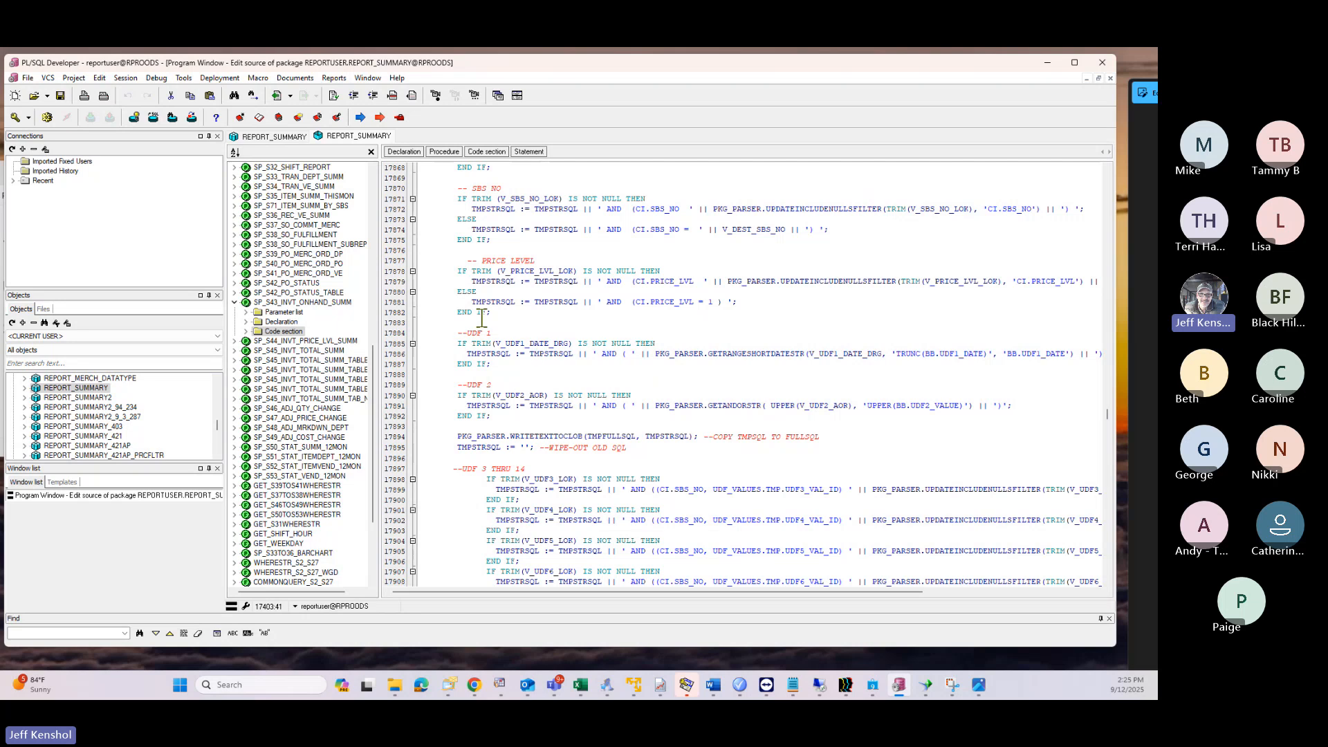
{"action": "left_click_drag", "start_coordinate": [452, 333], "coordinate": [525, 374]}
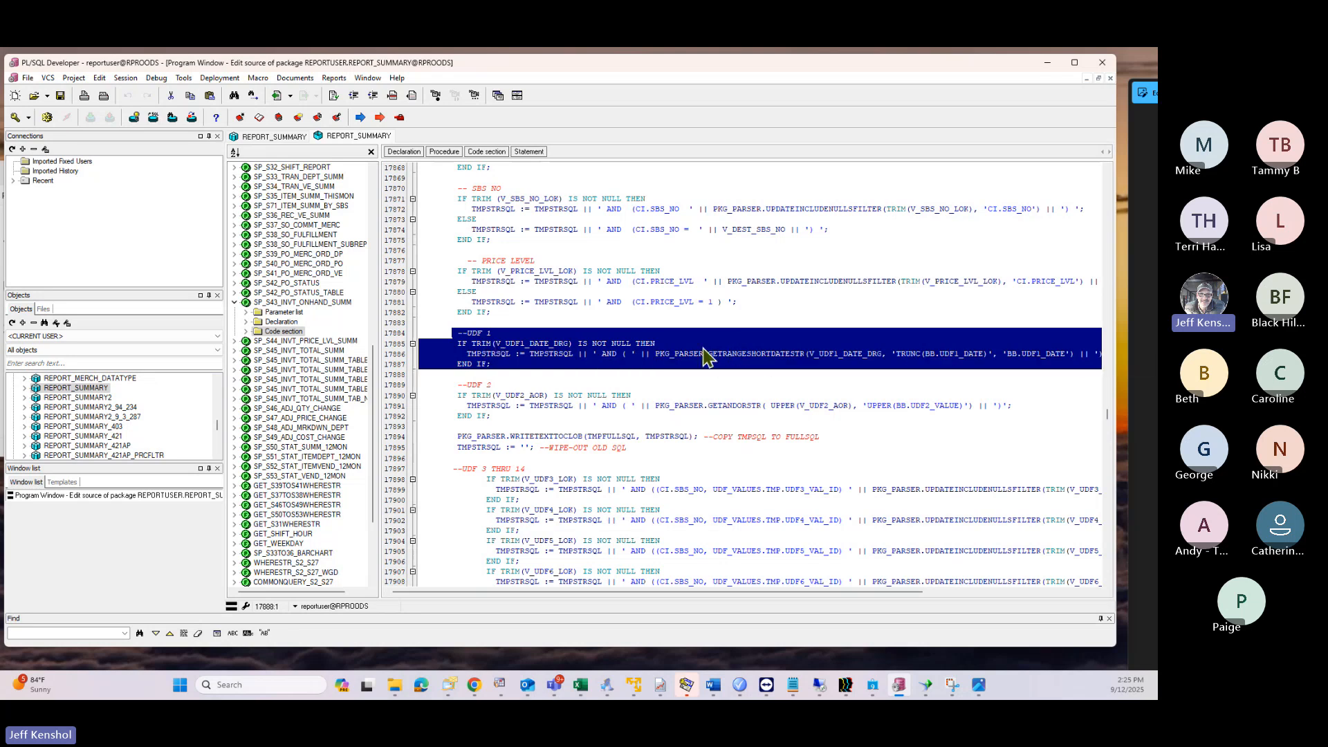
Step: Return to the start of the SELECT field list and highlight the DESCRIPTION4 line
{"action": "scroll", "coordinate": [550, 351], "scroll_direction": "up", "scroll_amount": 20}
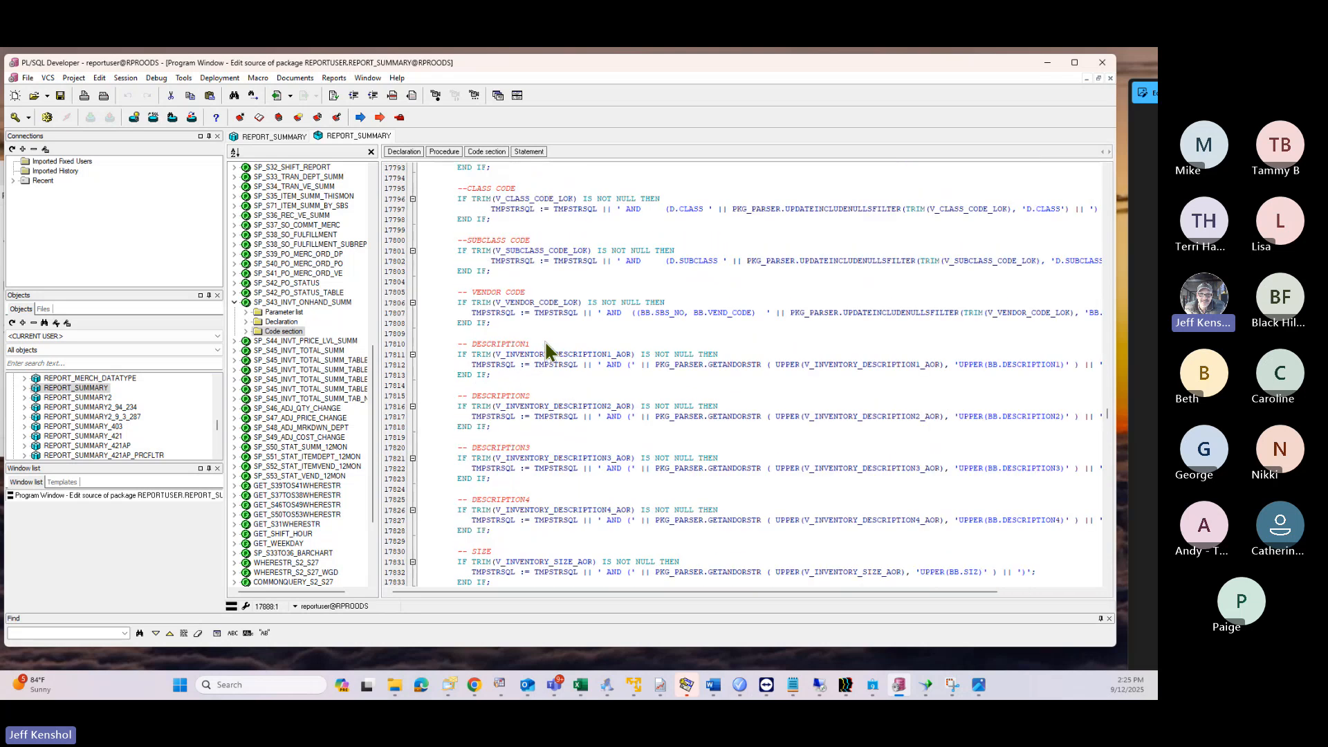
{"action": "scroll", "coordinate": [547, 351], "scroll_direction": "up", "scroll_amount": 14}
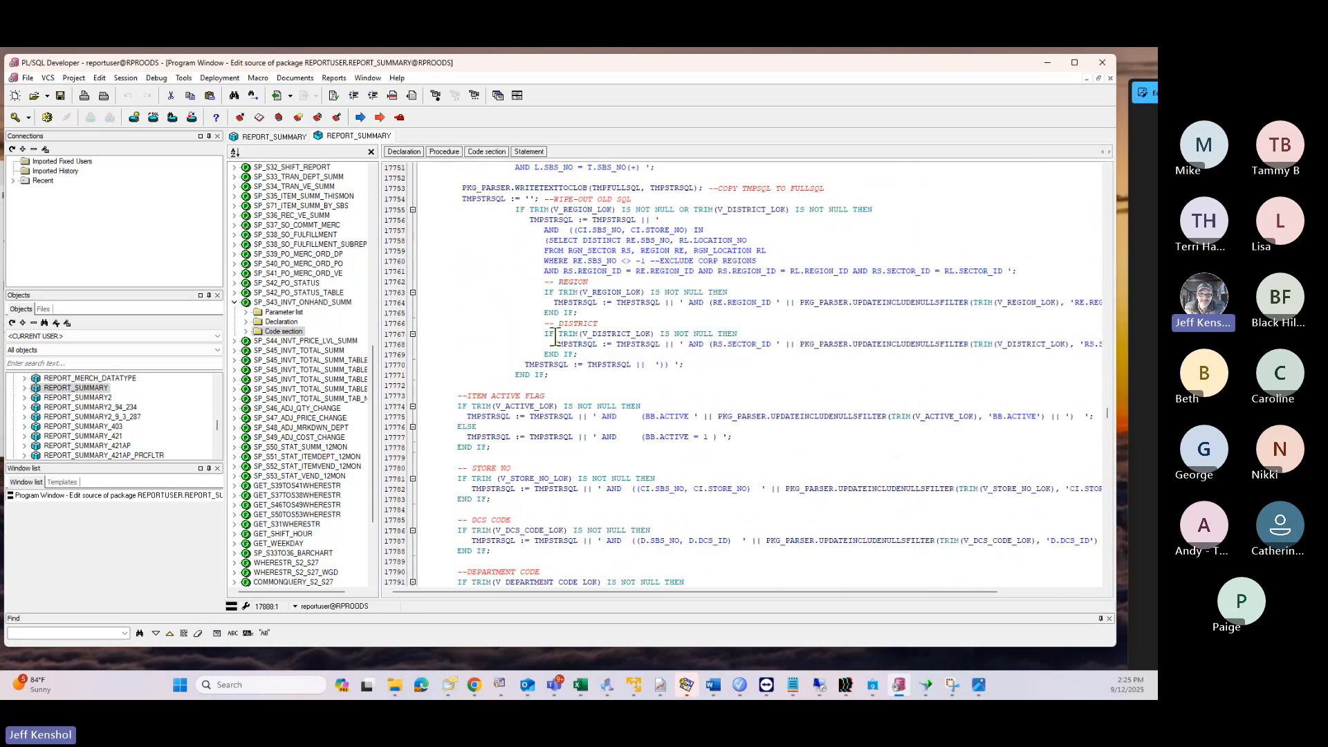
{"action": "scroll", "coordinate": [550, 346], "scroll_direction": "up", "scroll_amount": 20}
{"action": "scroll", "coordinate": [555, 336], "scroll_direction": "up", "scroll_amount": 20}
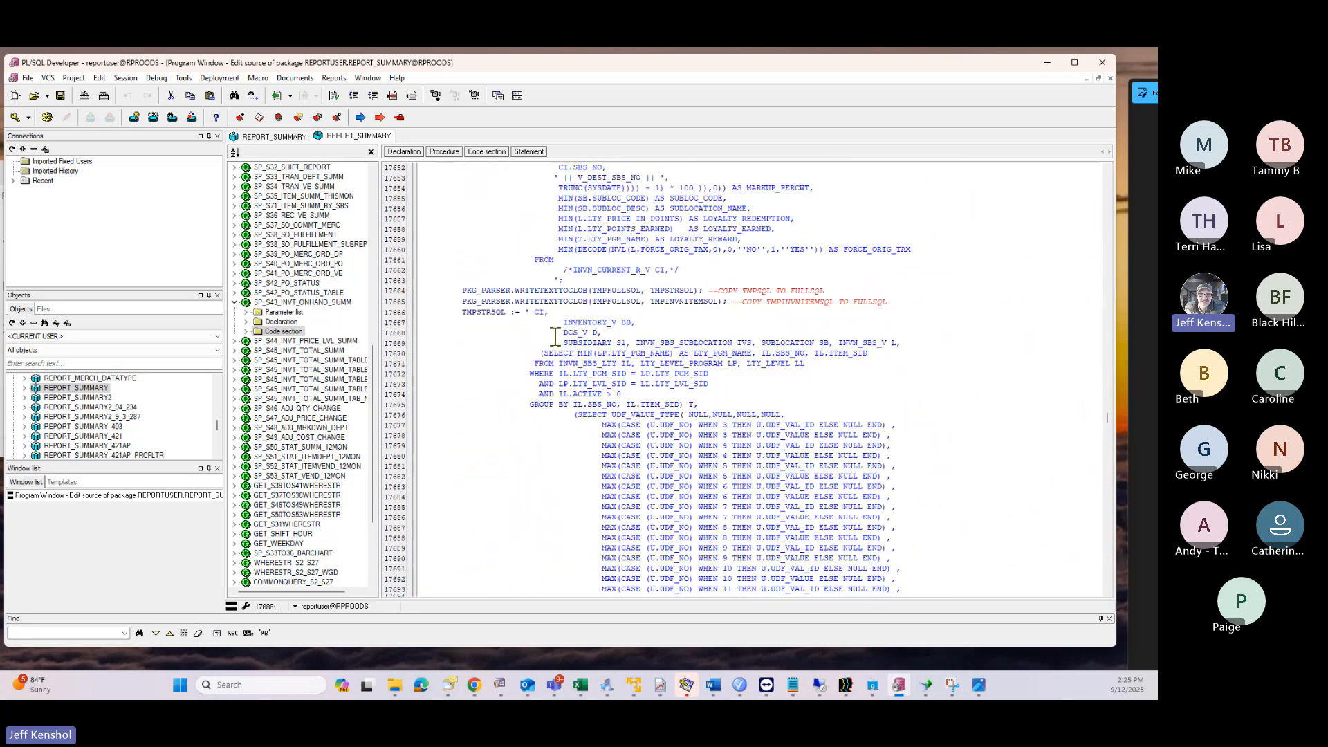
{"action": "scroll", "coordinate": [554, 336], "scroll_direction": "up", "scroll_amount": 20}
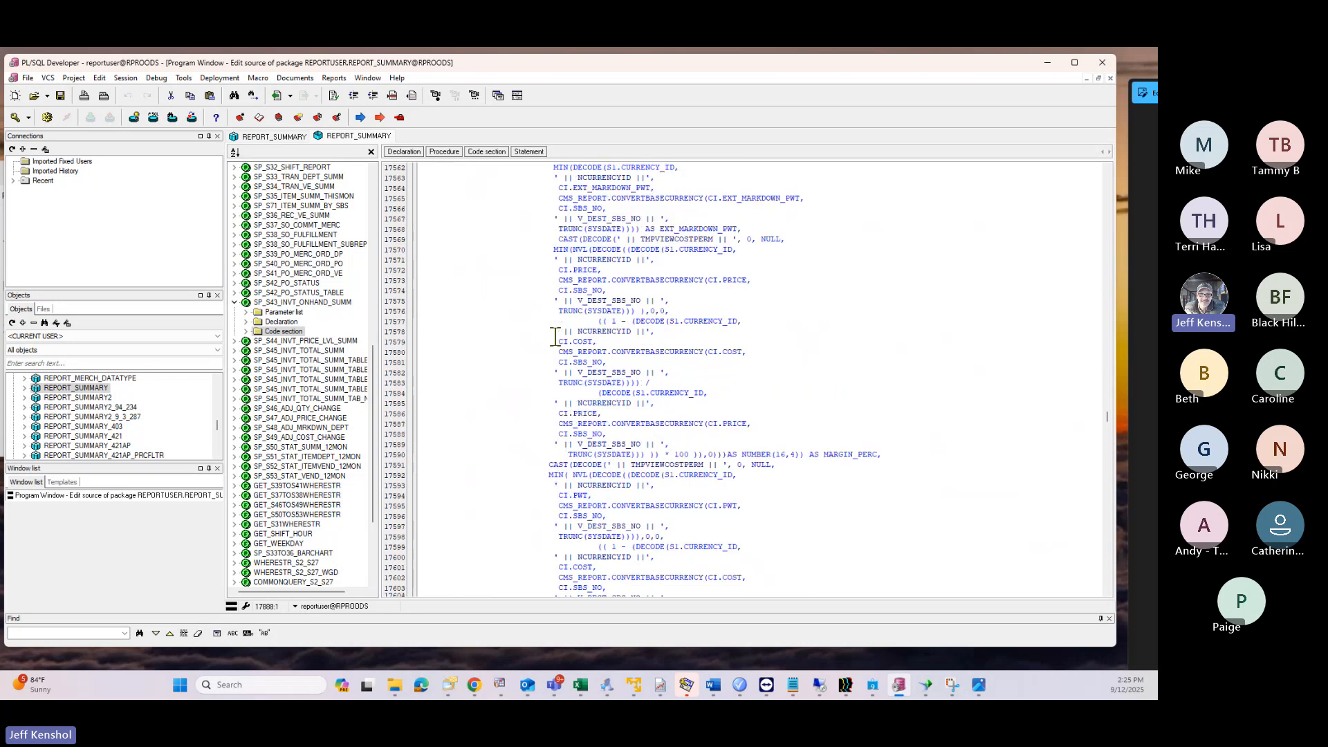
{"action": "scroll", "coordinate": [555, 336], "scroll_direction": "up", "scroll_amount": 20}
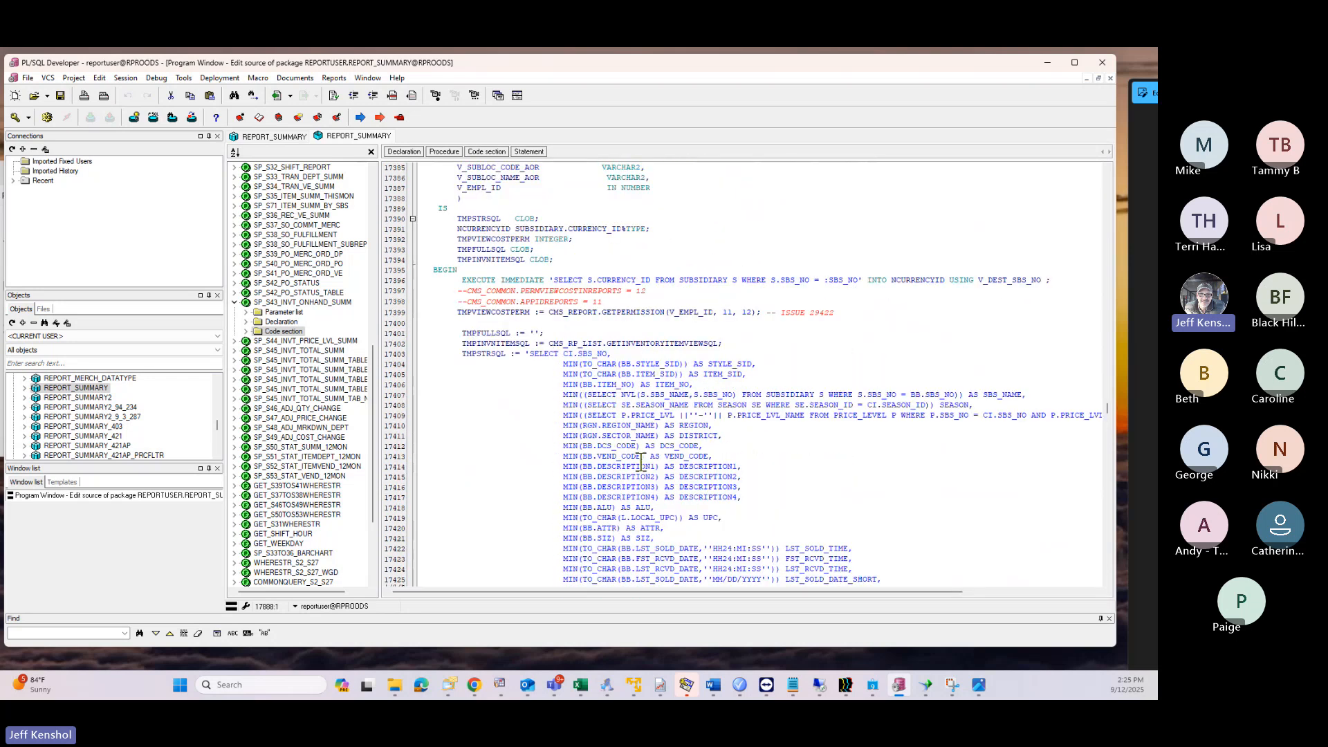
{"action": "left_click", "coordinate": [748, 494]}
{"action": "left_click_drag", "start_coordinate": [743, 498], "coordinate": [568, 498]}
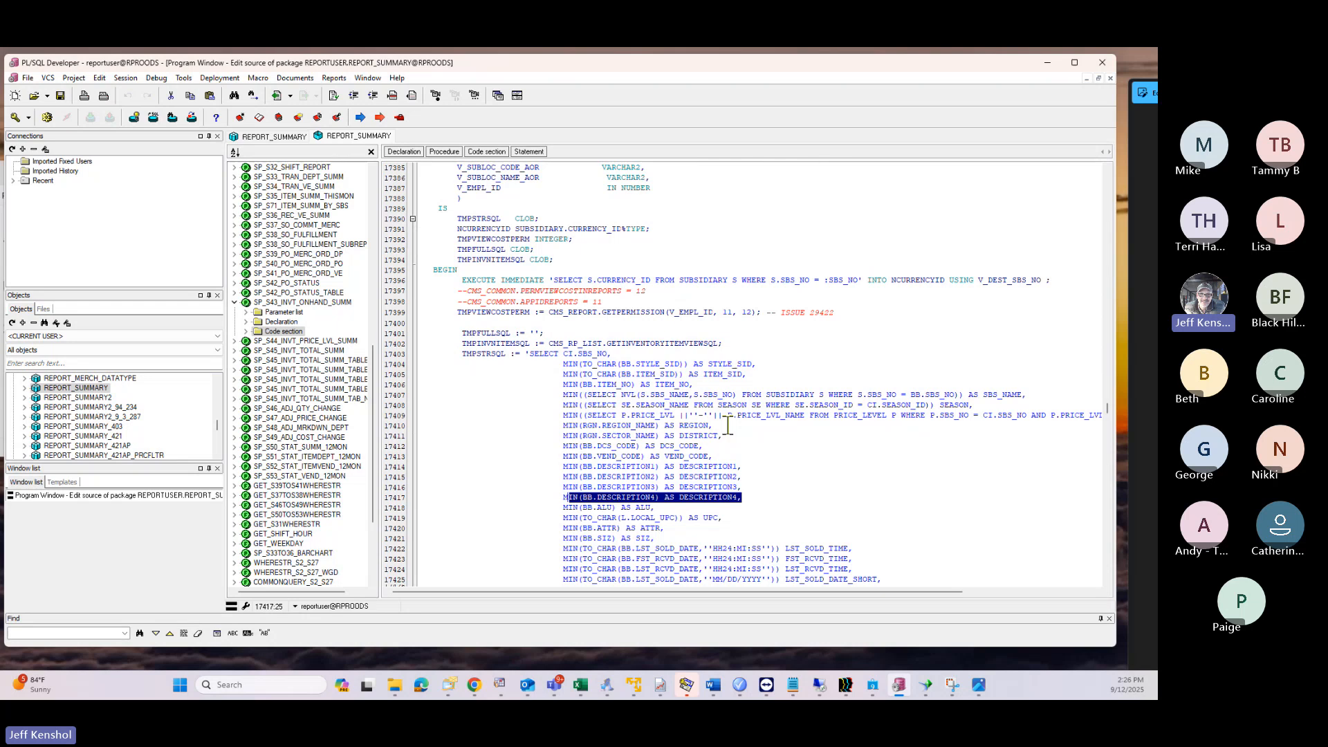
Step: Revisit SP_S43_INVT_ONHAND_SUMM in the REPORT_SUMMARY package, and show the SP_S4_DEPT_SUMM and SP_S6_VENDOR_SUMM procedures
{"action": "key", "text": "alt+Tab"}
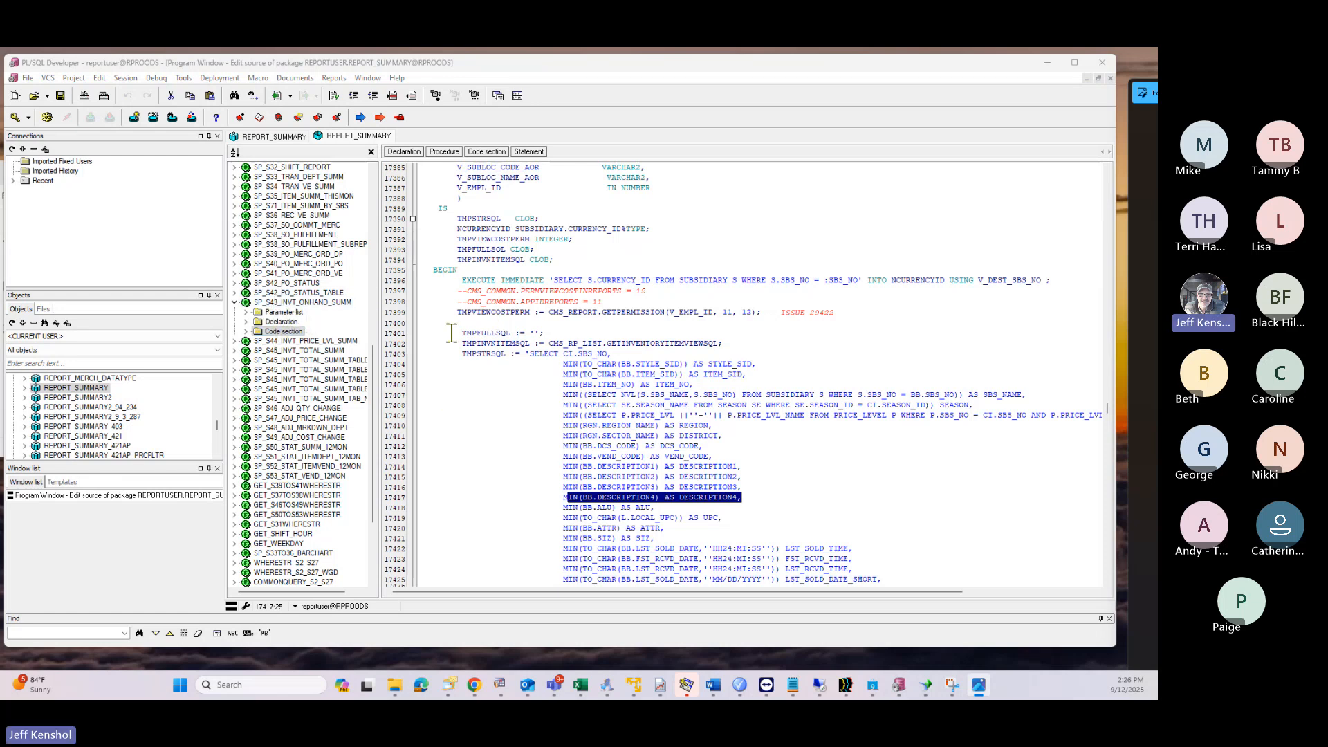
{"action": "left_click", "coordinate": [74, 389]}
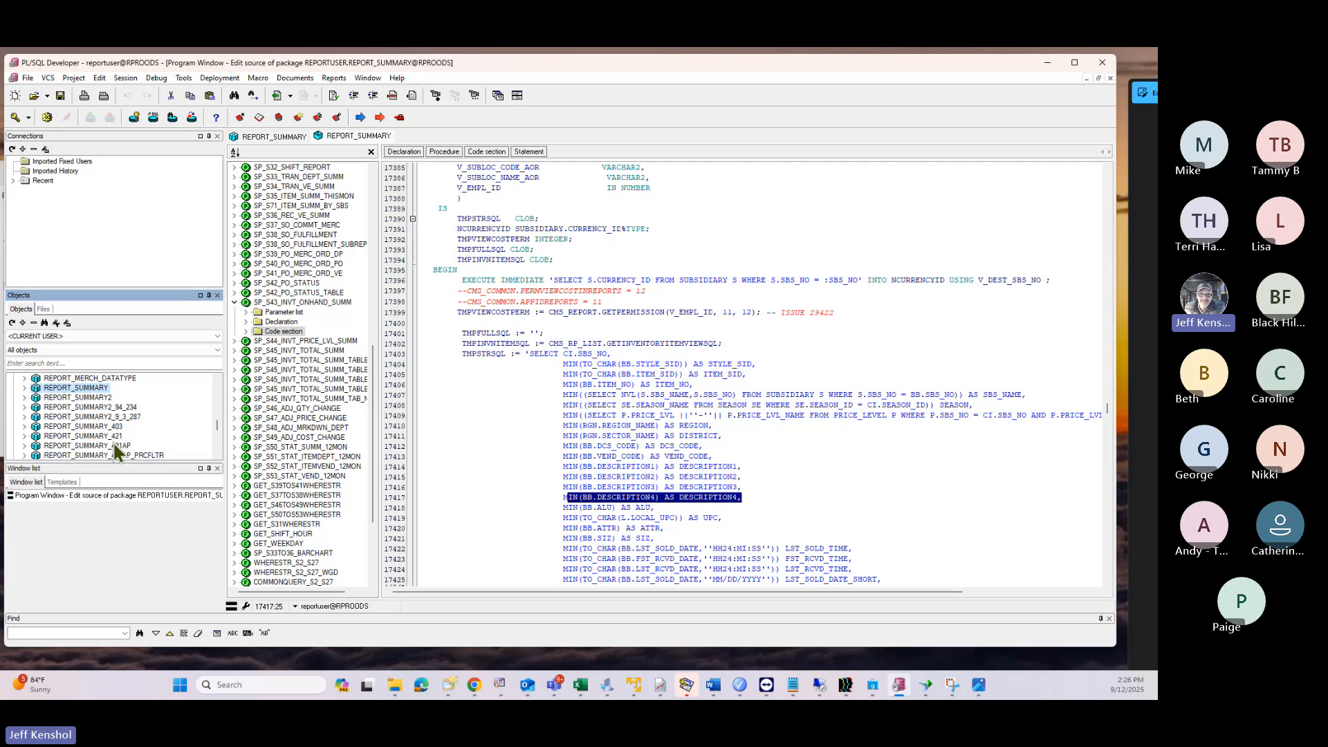
{"action": "double_click", "coordinate": [278, 302]}
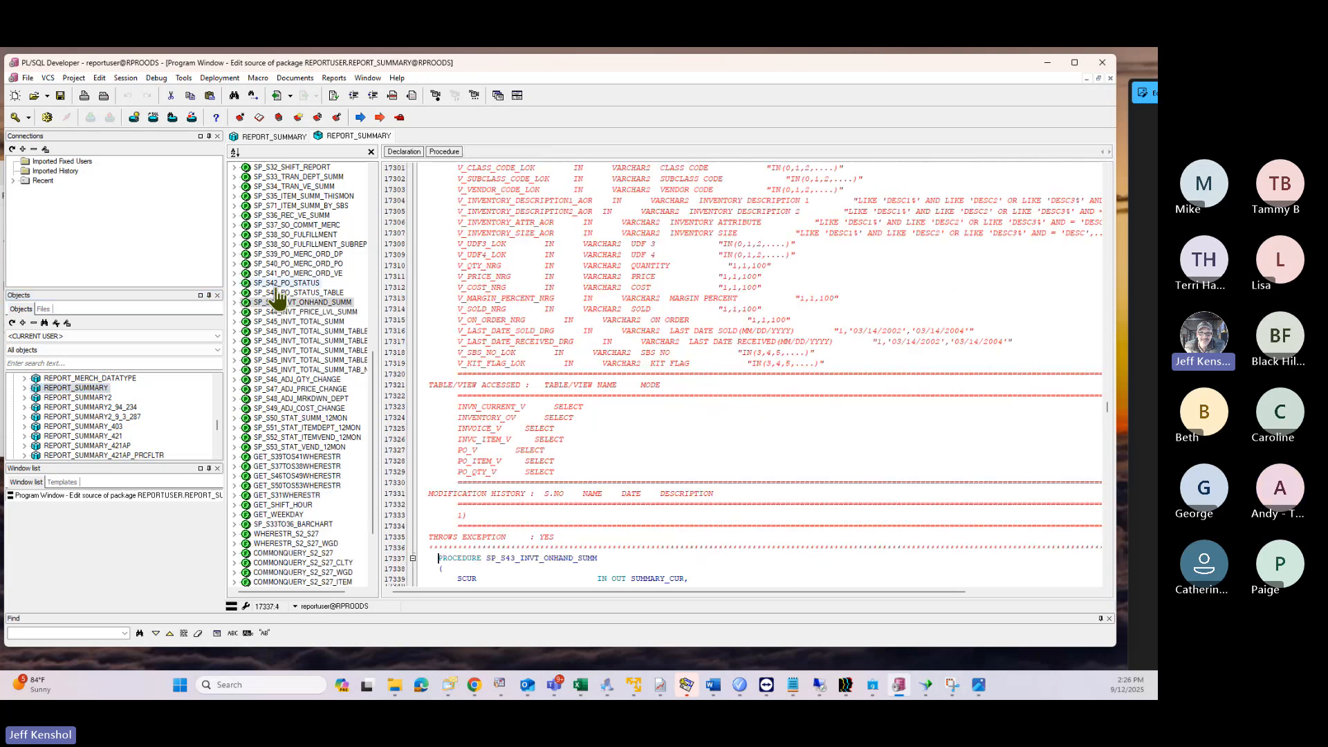
{"action": "left_click_drag", "start_coordinate": [373, 366], "coordinate": [373, 200]}
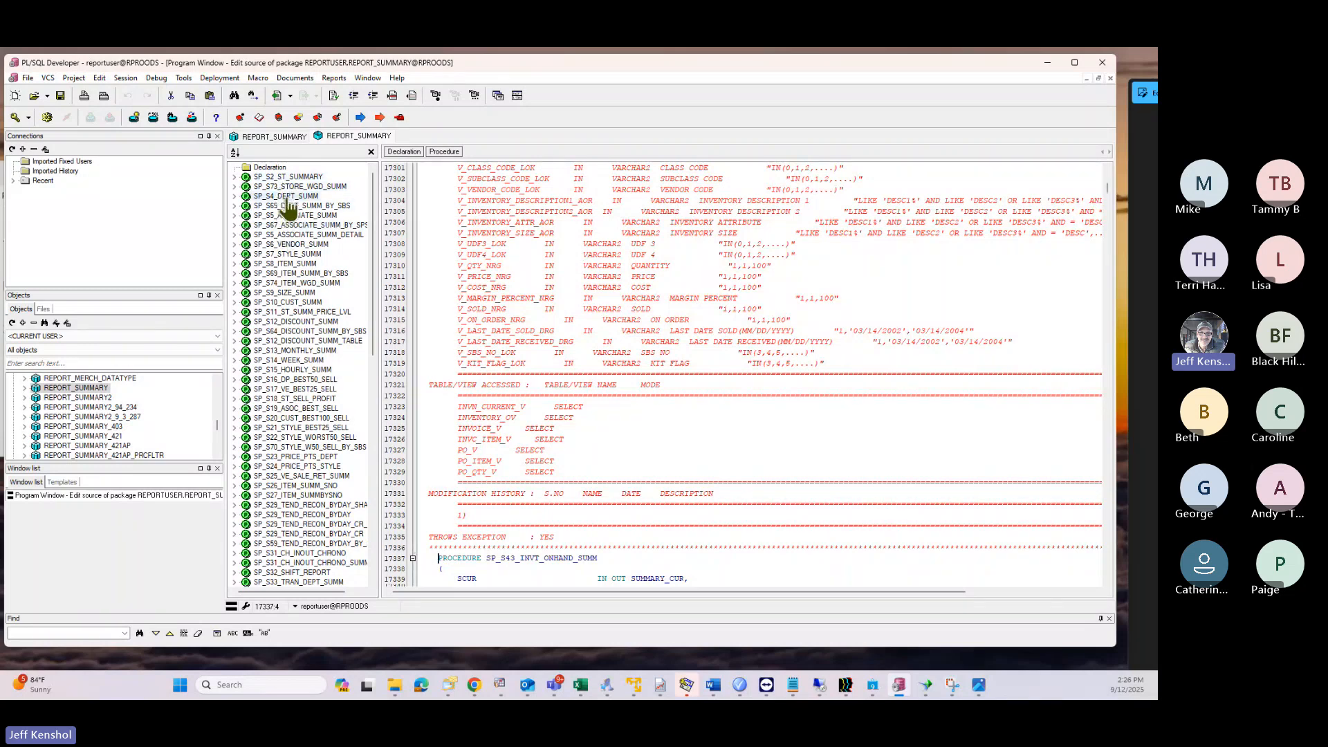
{"action": "left_click", "coordinate": [287, 196]}
{"action": "left_click", "coordinate": [291, 244]}
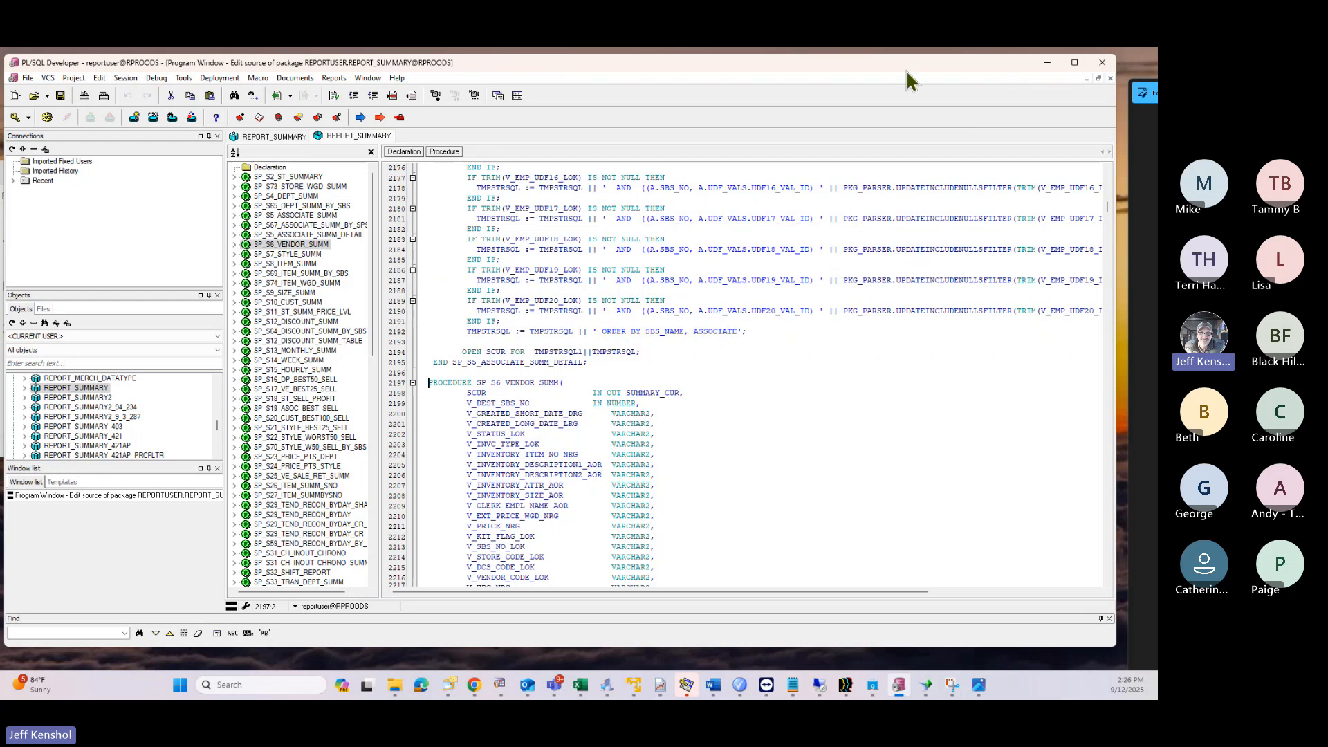
Step: Move the PL/SQL Developer window off the desktop and bring the Report Webinar.jpg outline into view
{"action": "left_click_drag", "start_coordinate": [918, 64], "coordinate": [0, 229]}
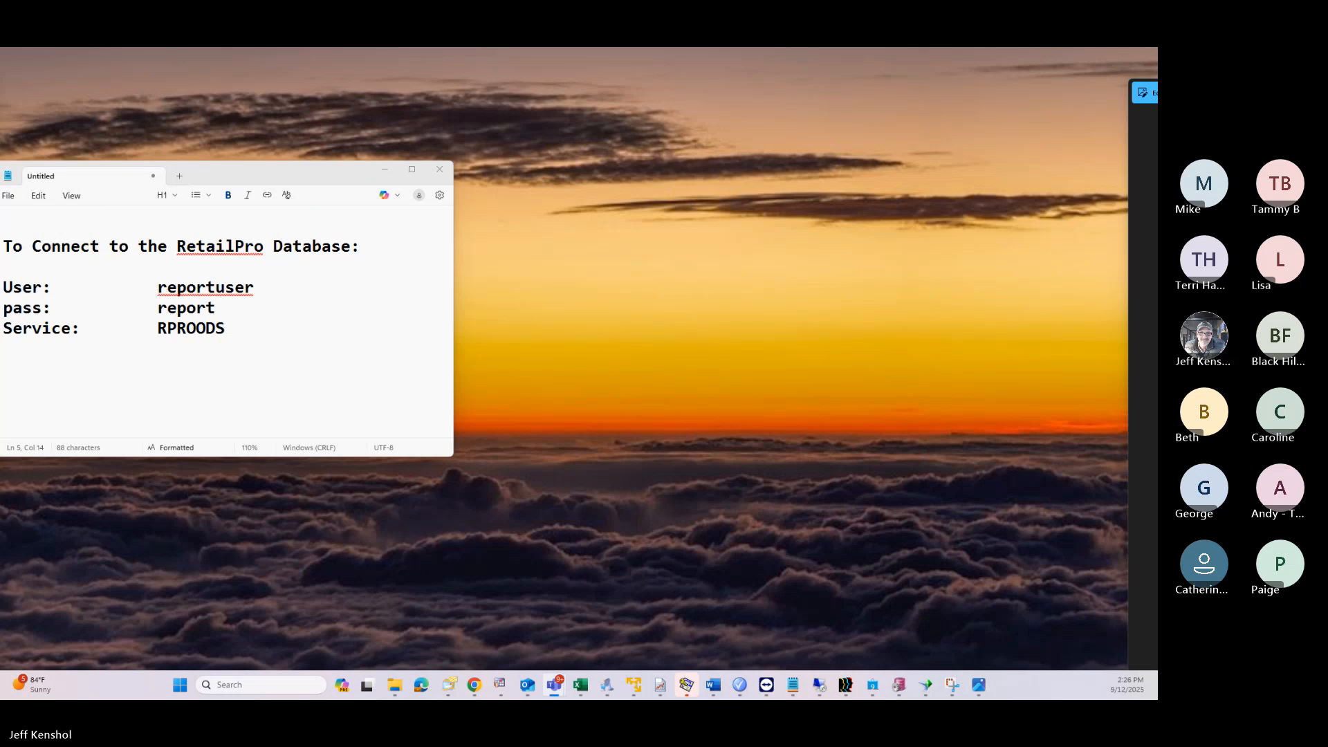
{"action": "left_click_drag", "start_coordinate": [1158, 94], "coordinate": [472, 94]}
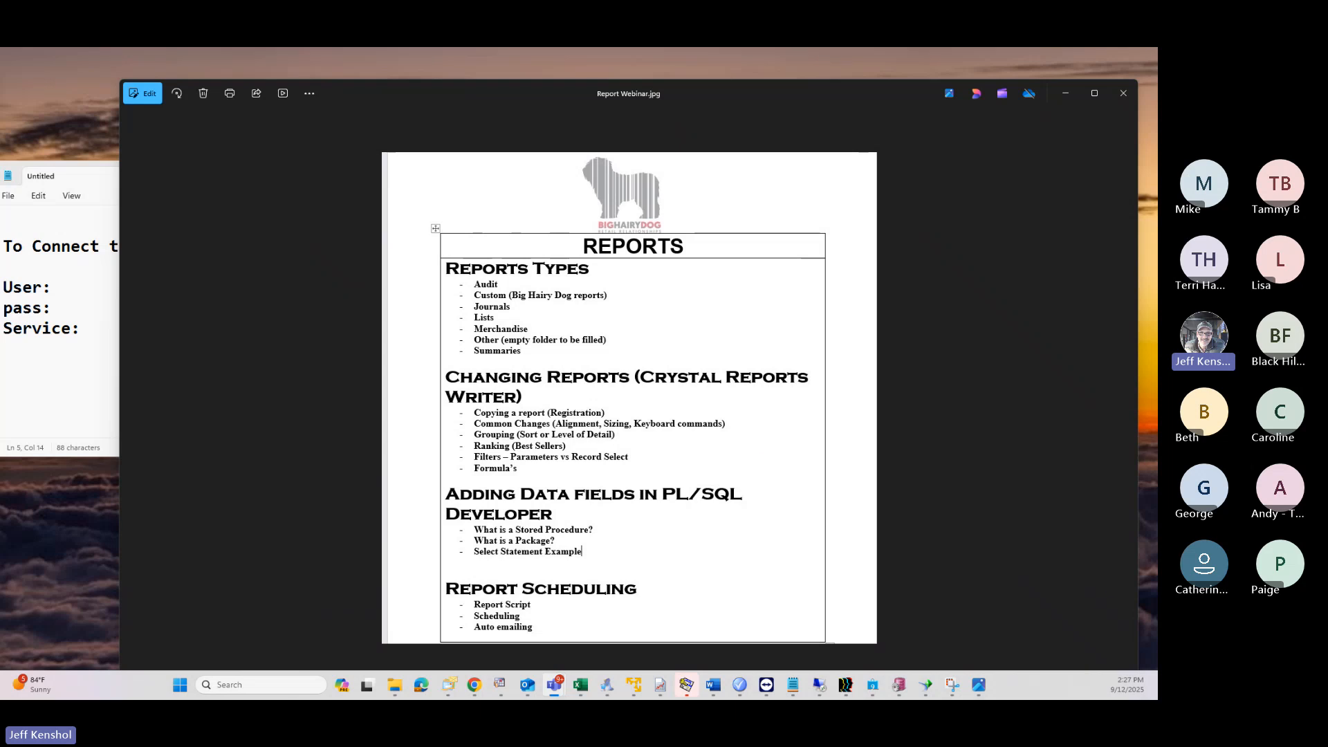
Step: Switch to the Report Viewer and browse the custom BHD DT reports down to BHD DT: Style Exception Report
{"action": "left_click", "coordinate": [660, 685]}
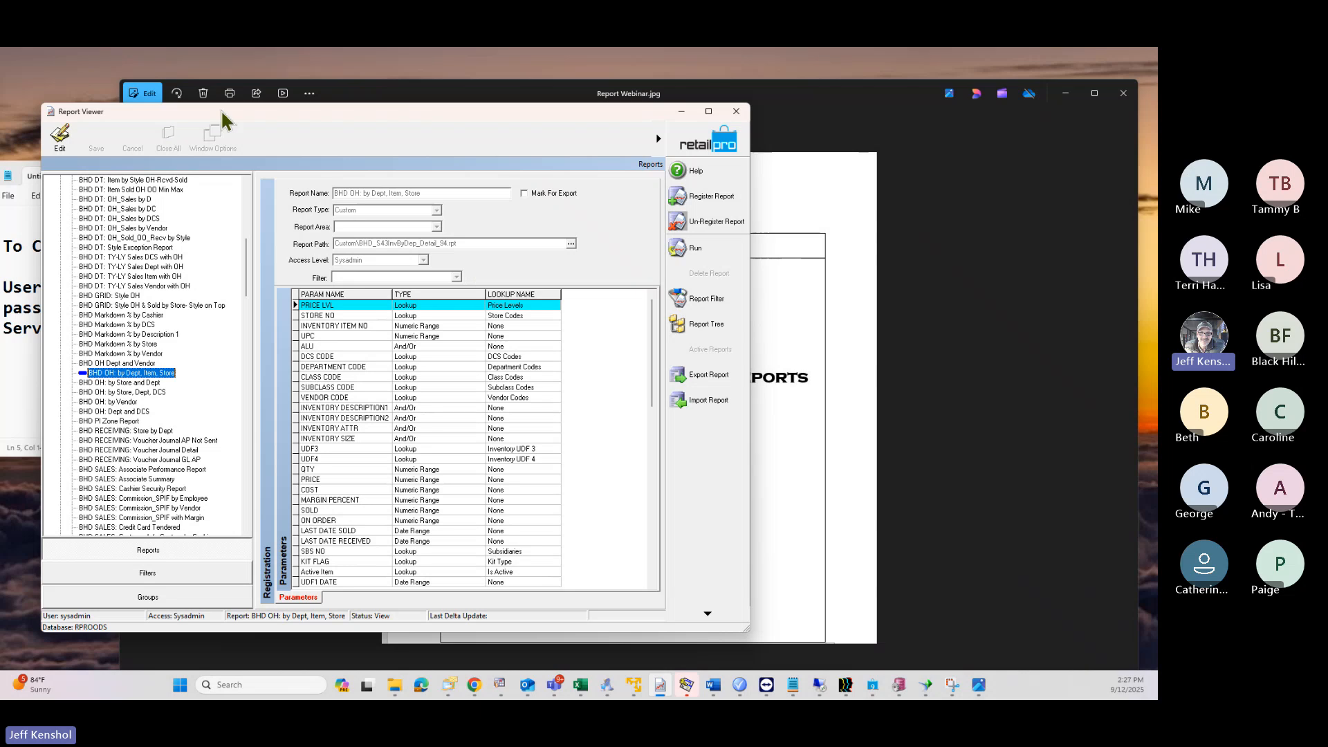
{"action": "left_click_drag", "start_coordinate": [222, 112], "coordinate": [315, 101]}
{"action": "scroll", "coordinate": [252, 312], "scroll_direction": "up", "scroll_amount": 5}
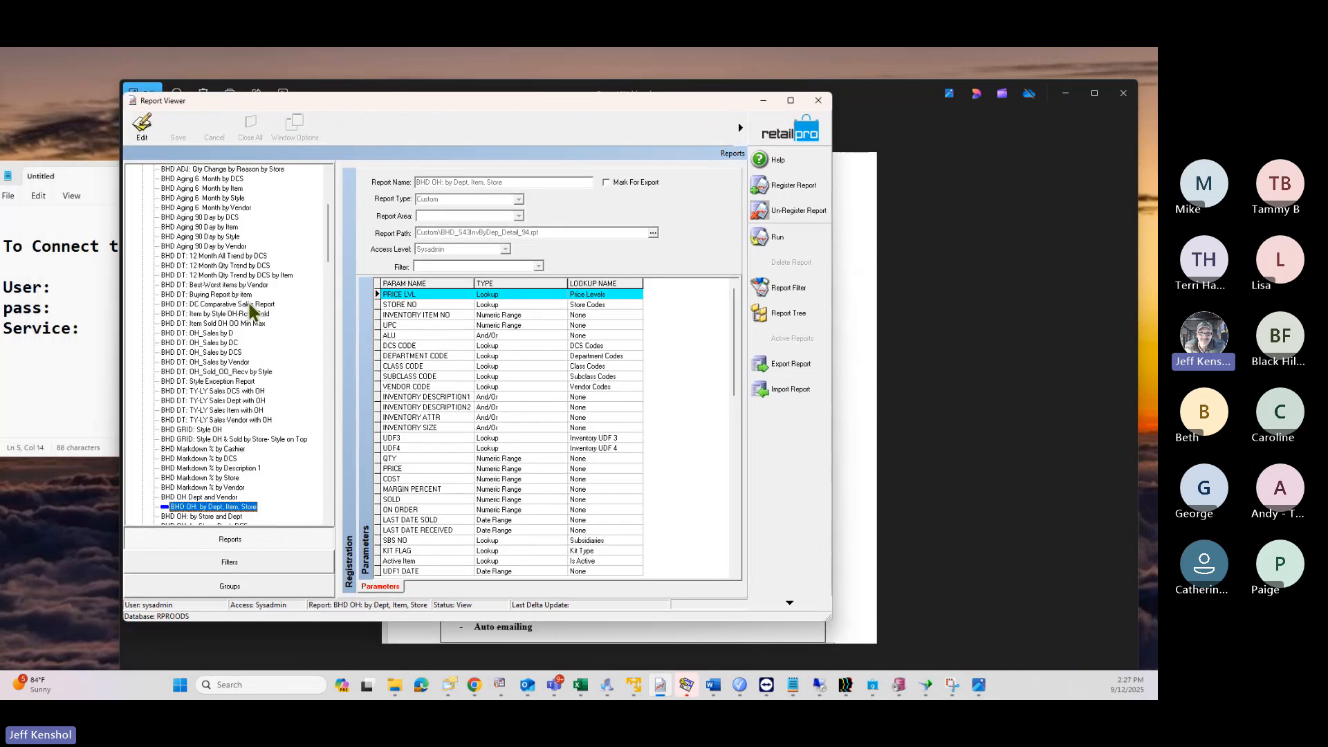
{"action": "left_click", "coordinate": [201, 266]}
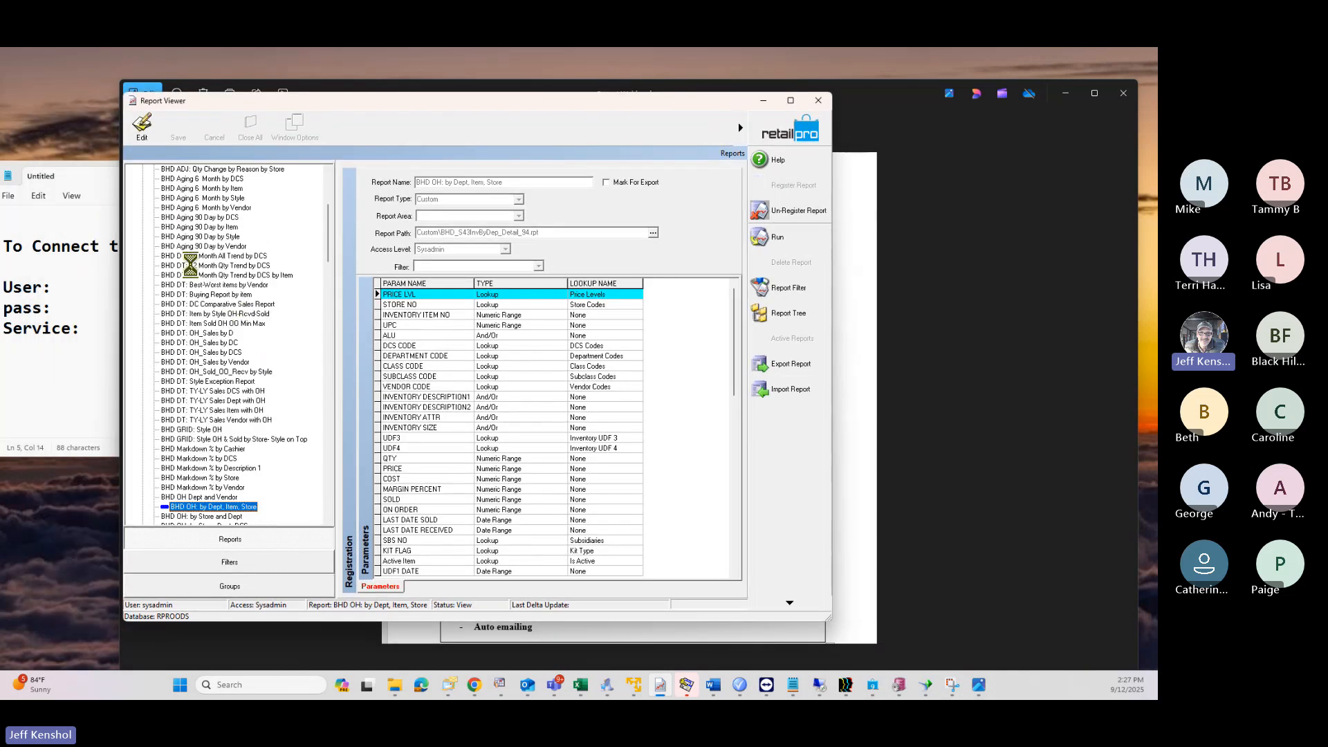
{"action": "left_click", "coordinate": [191, 315]}
{"action": "left_click", "coordinate": [193, 352]}
{"action": "left_click", "coordinate": [193, 382]}
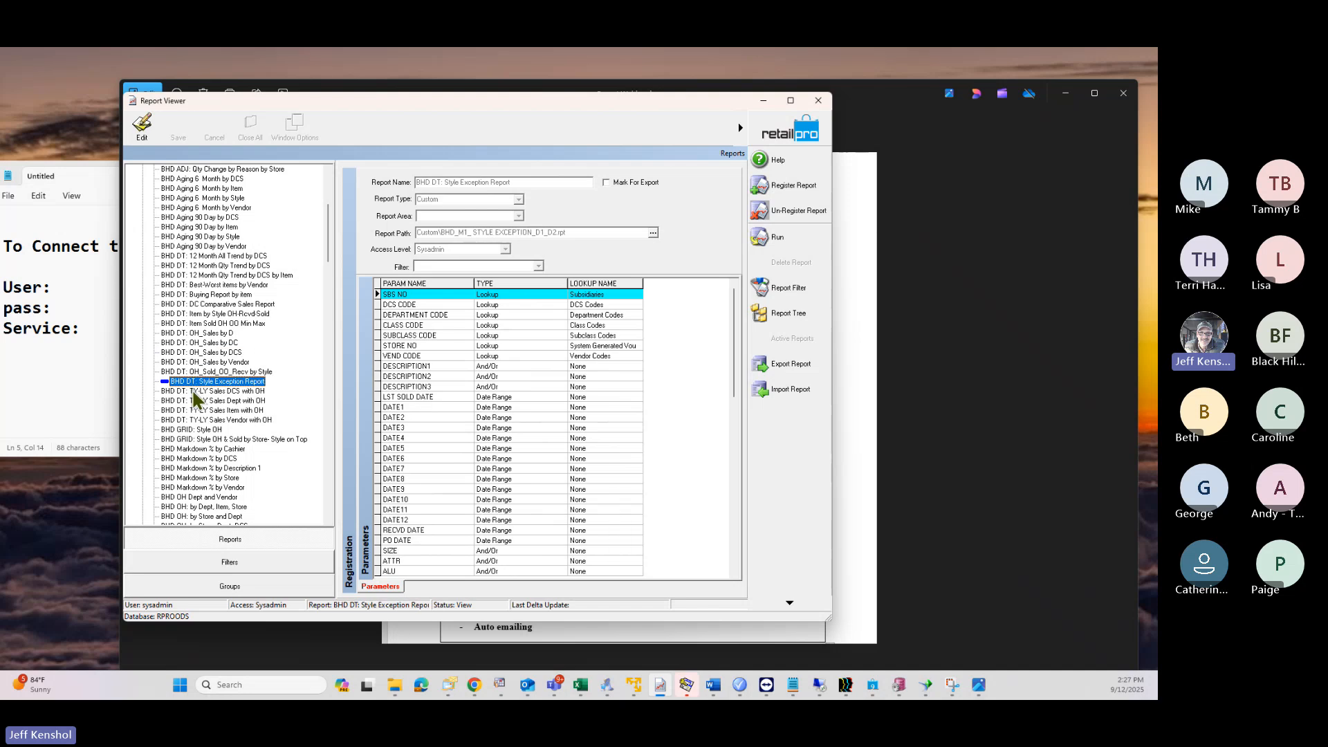
Step: Open the run criteria of BHD DT: 12 Month All Trend by DCS, review the monthly DATE ranges, and dismiss them without running
{"action": "left_click", "coordinate": [188, 258]}
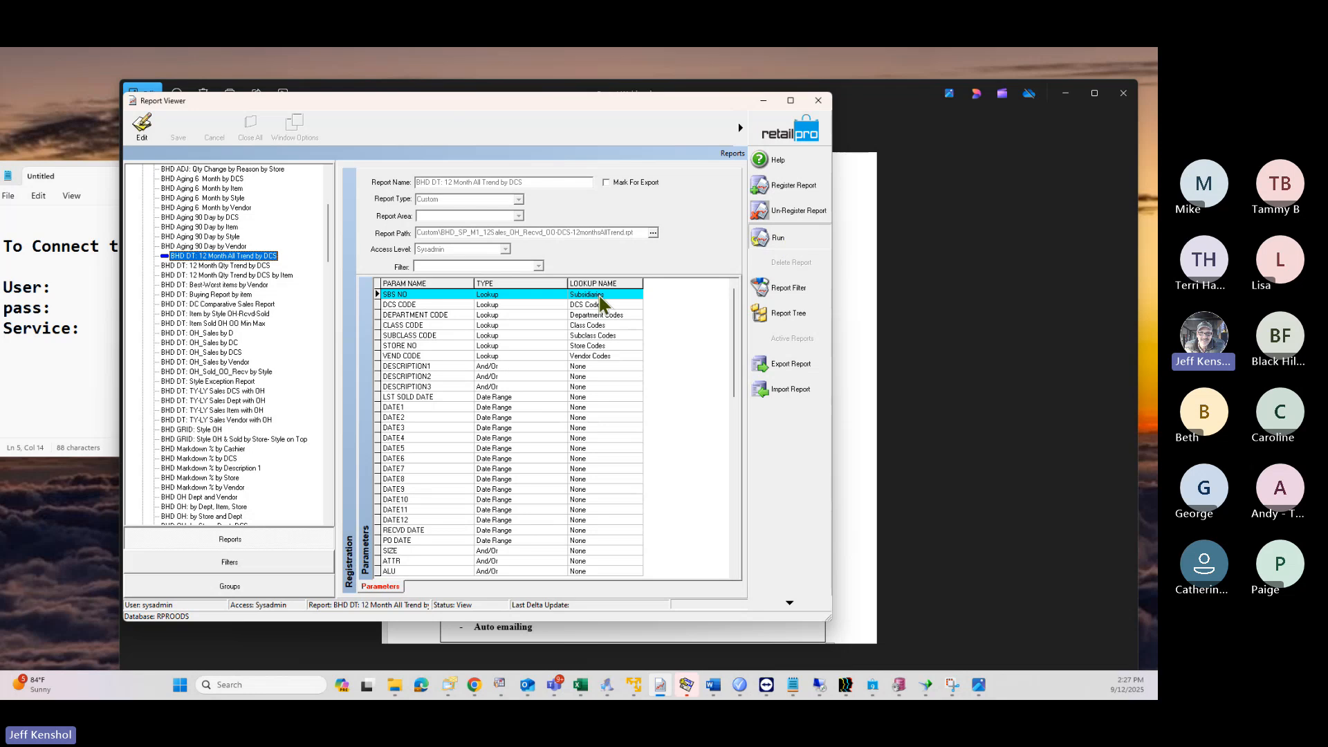
{"action": "left_click", "coordinate": [515, 399]}
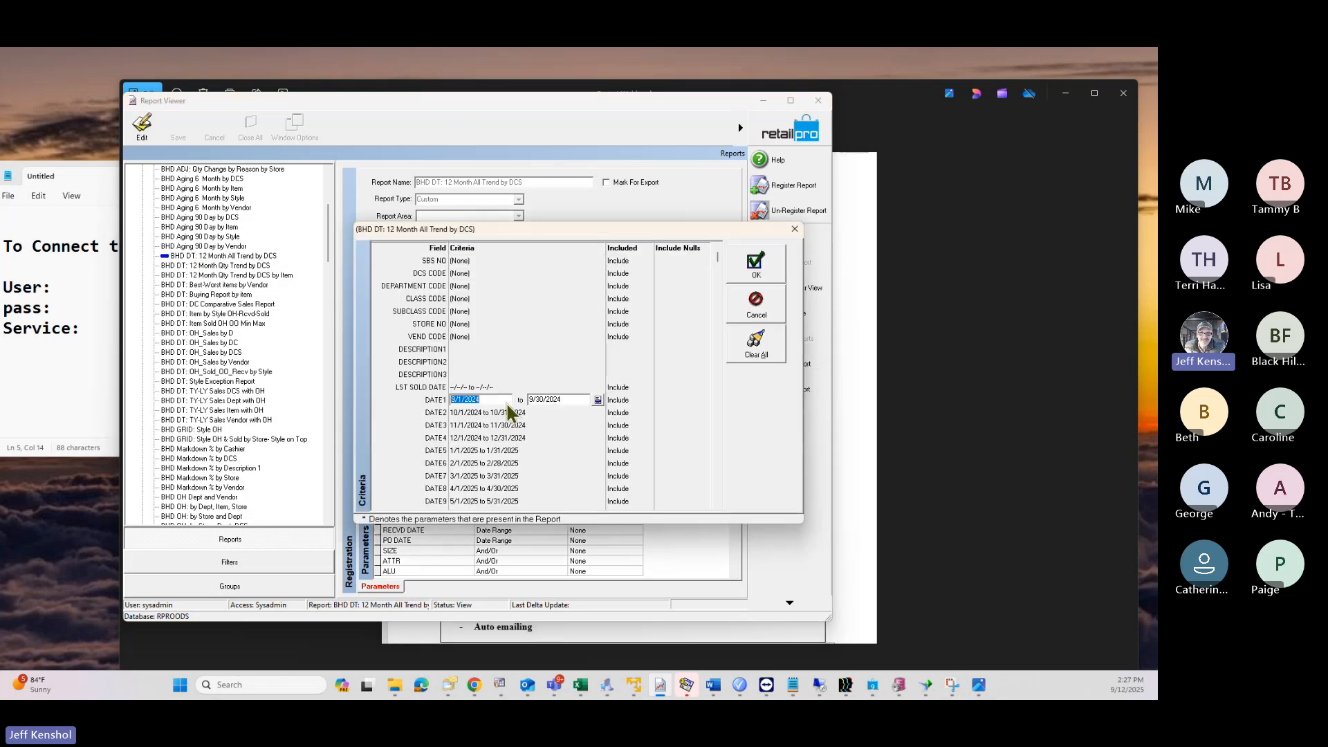
{"action": "left_click", "coordinate": [520, 414]}
{"action": "left_click", "coordinate": [512, 439]}
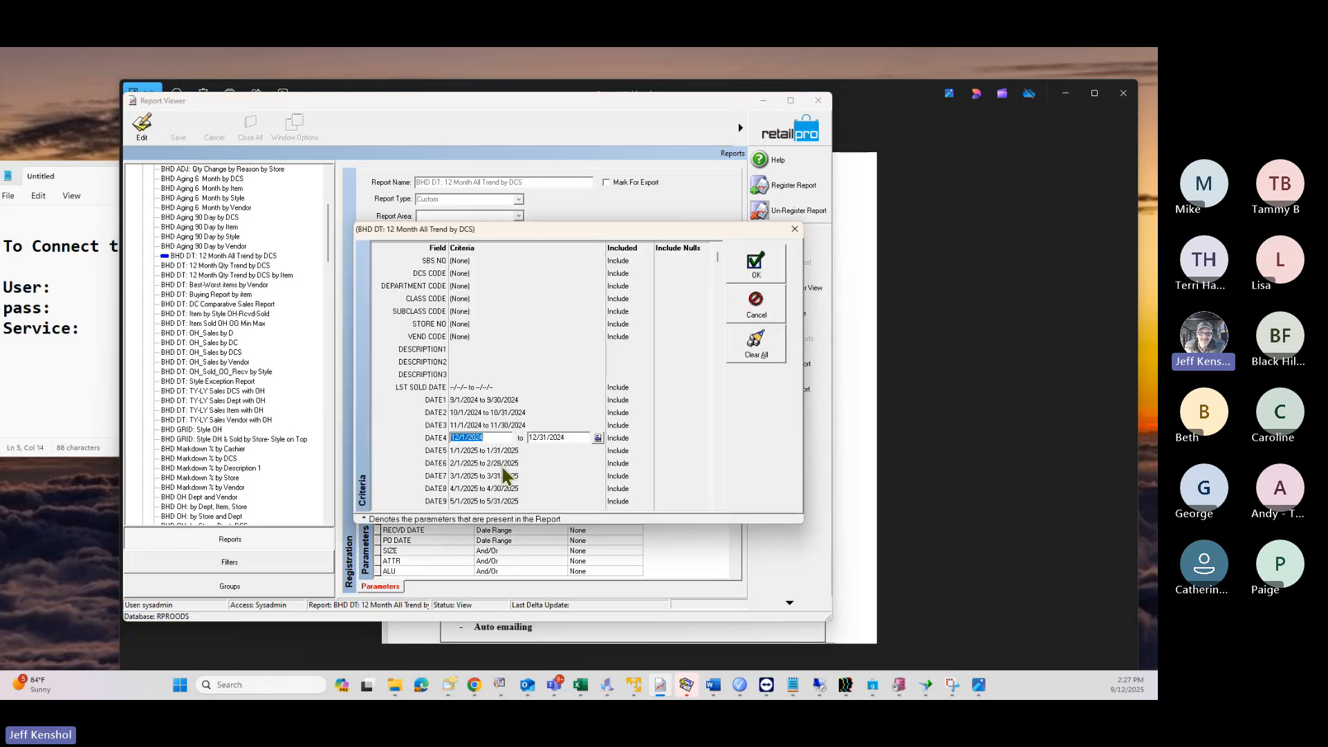
{"action": "left_click", "coordinate": [507, 464]}
{"action": "left_click", "coordinate": [508, 476]}
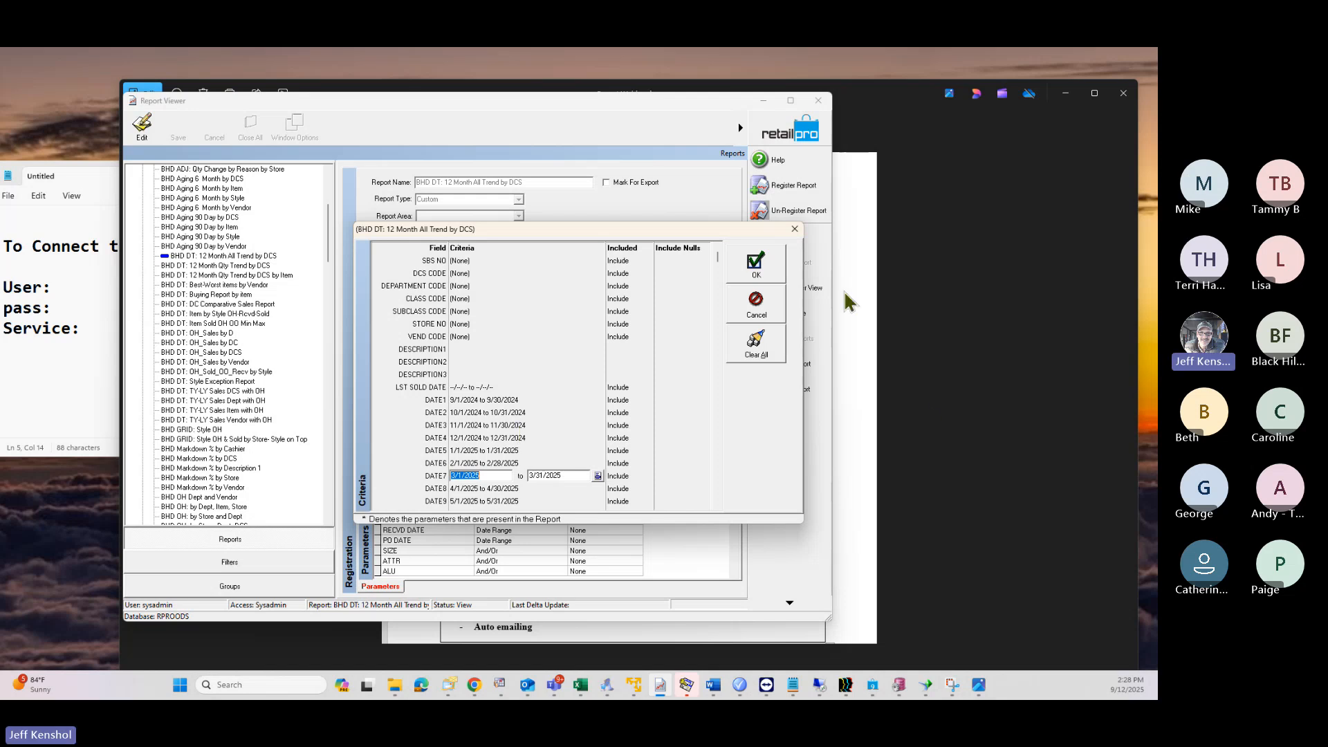
{"action": "left_click", "coordinate": [795, 229]}
Step: Expand the Merchandise report folder and show the details of DT: OH/Sold/Rcvd/Tran/Adj By Store
{"action": "scroll", "coordinate": [196, 299], "scroll_direction": "down", "scroll_amount": 15}
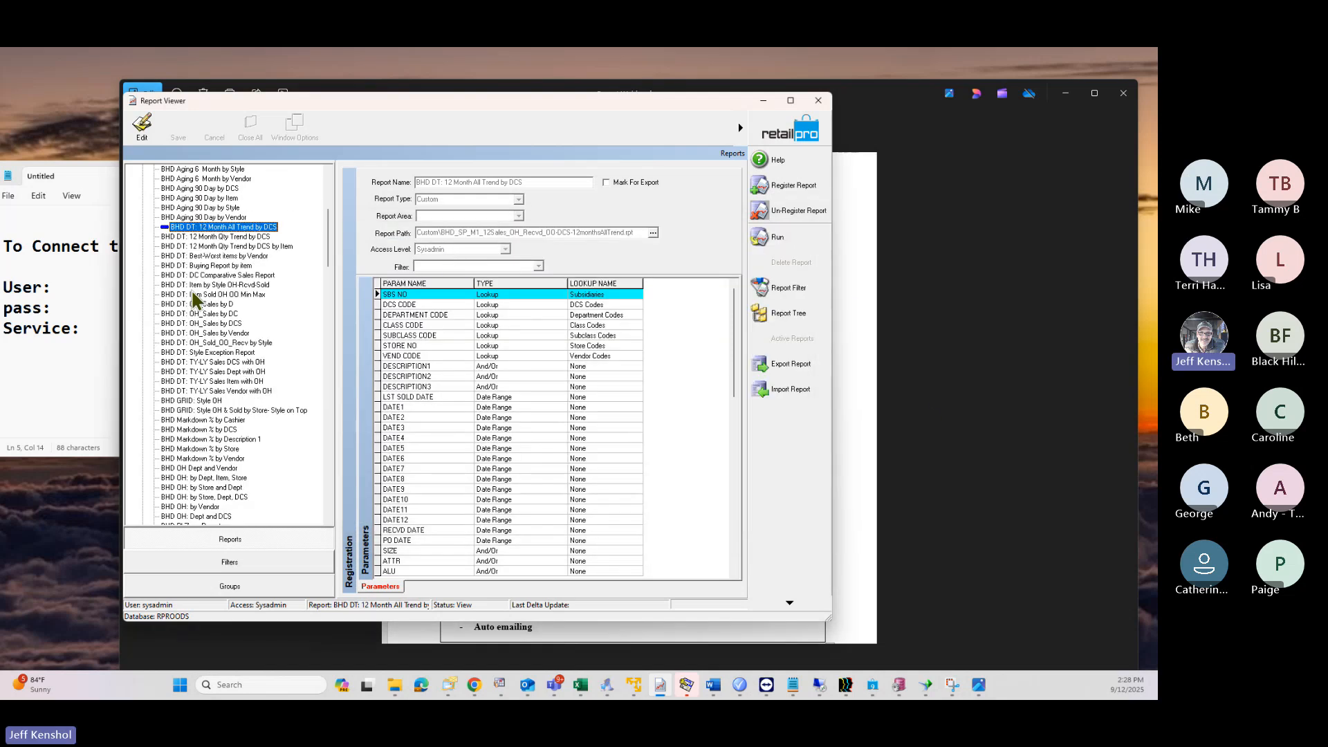
{"action": "scroll", "coordinate": [200, 297], "scroll_direction": "down", "scroll_amount": 15}
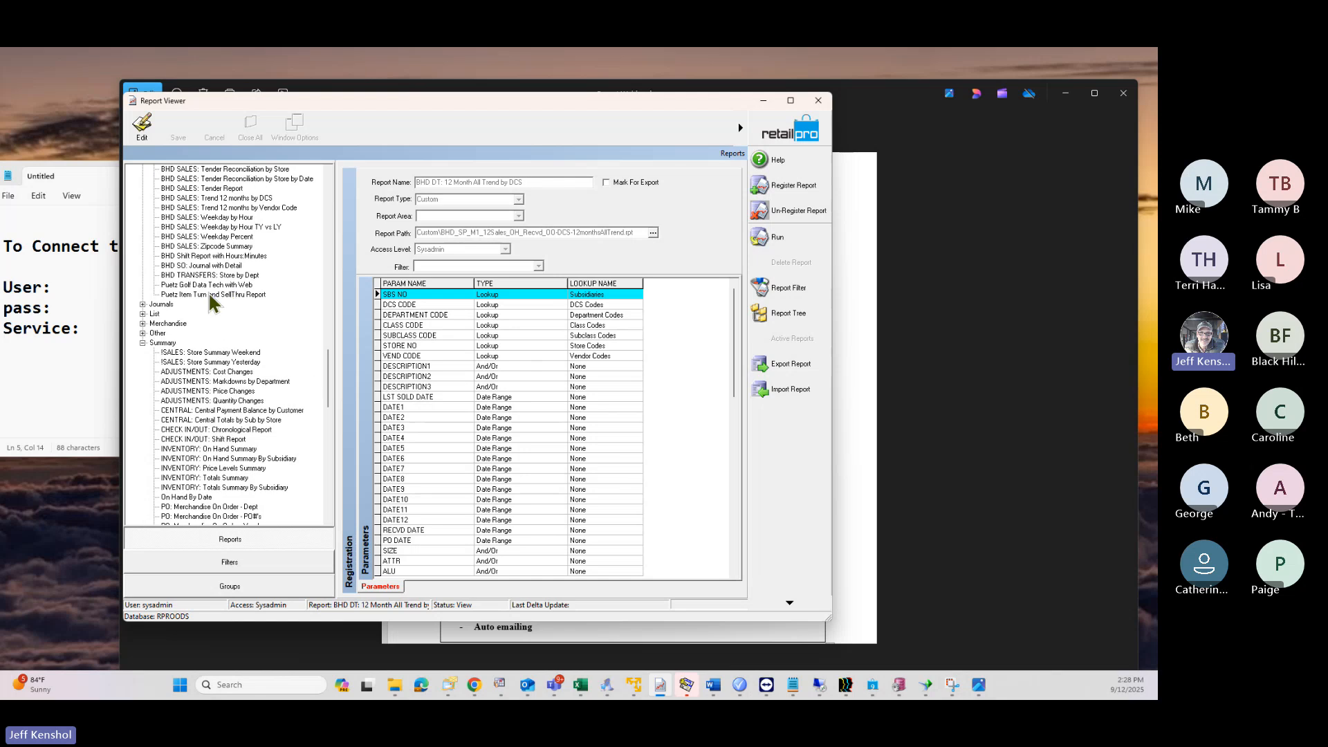
{"action": "left_click", "coordinate": [142, 324]}
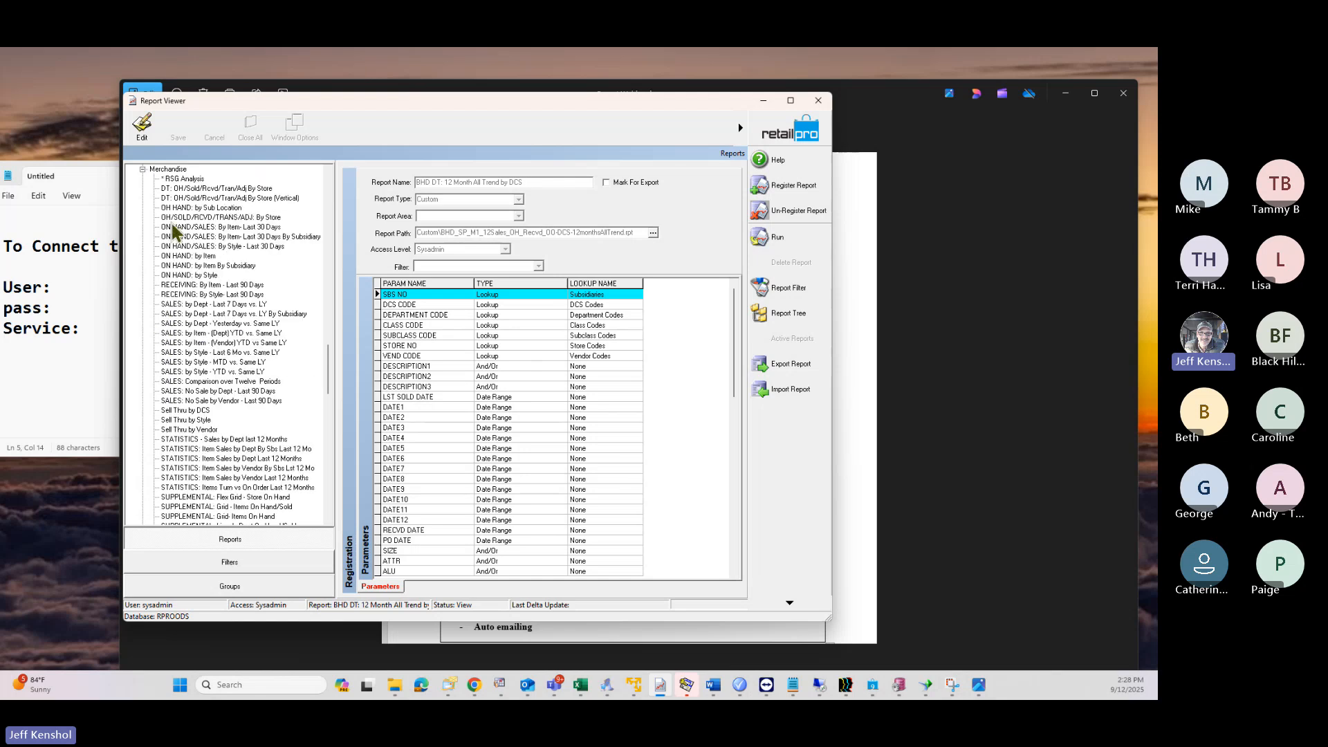
{"action": "left_click", "coordinate": [174, 189]}
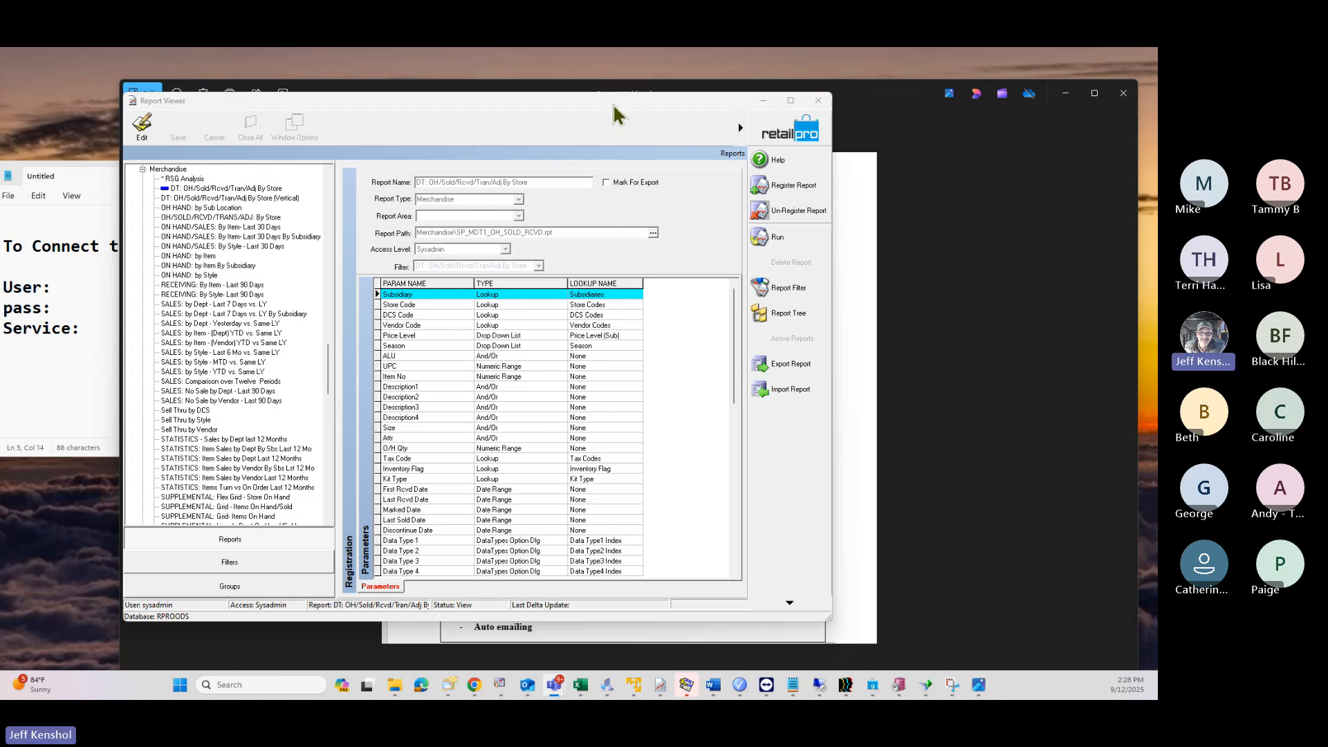
{"action": "left_click_drag", "start_coordinate": [605, 102], "coordinate": [765, 124]}
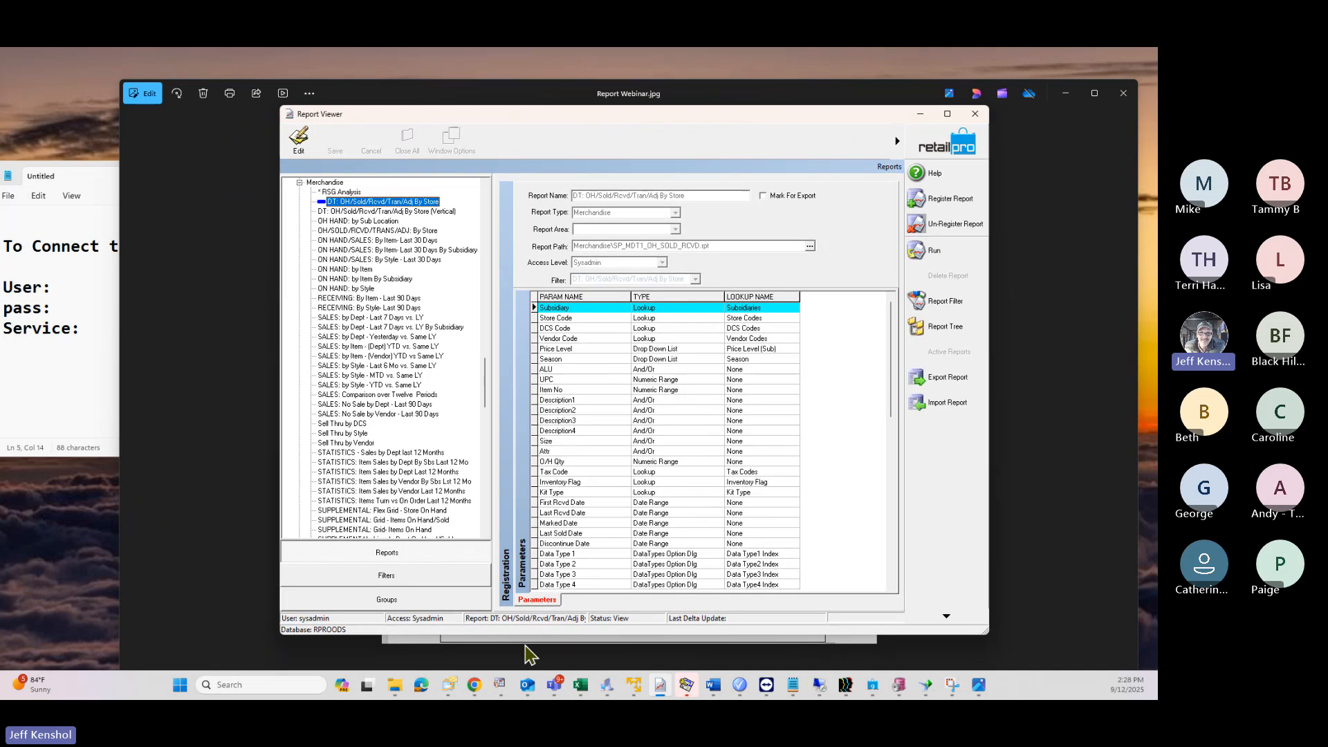
Step: Switch to File Explorer and open the Summary folder under D:\RetailPro9\Reports
{"action": "left_click", "coordinate": [395, 685]}
{"action": "left_click_drag", "start_coordinate": [1158, 230], "coordinate": [641, 193]}
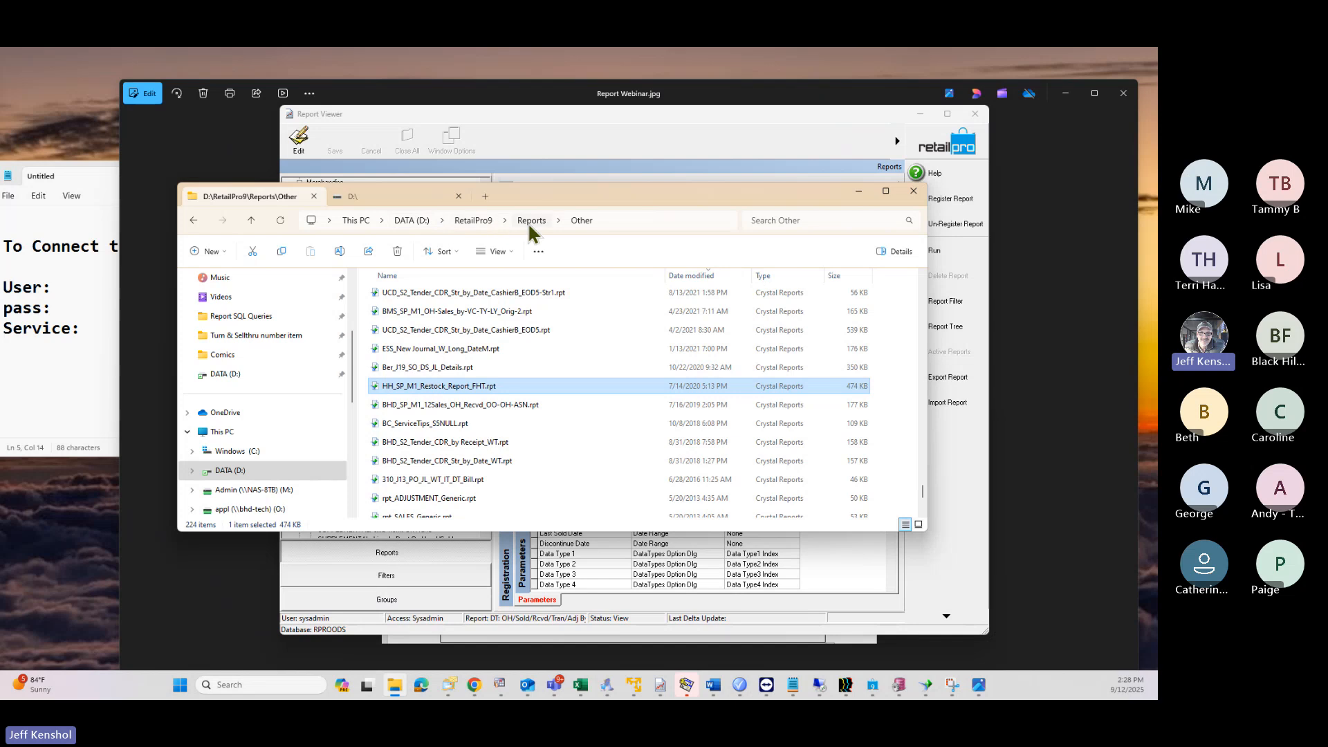
{"action": "left_click", "coordinate": [530, 221]}
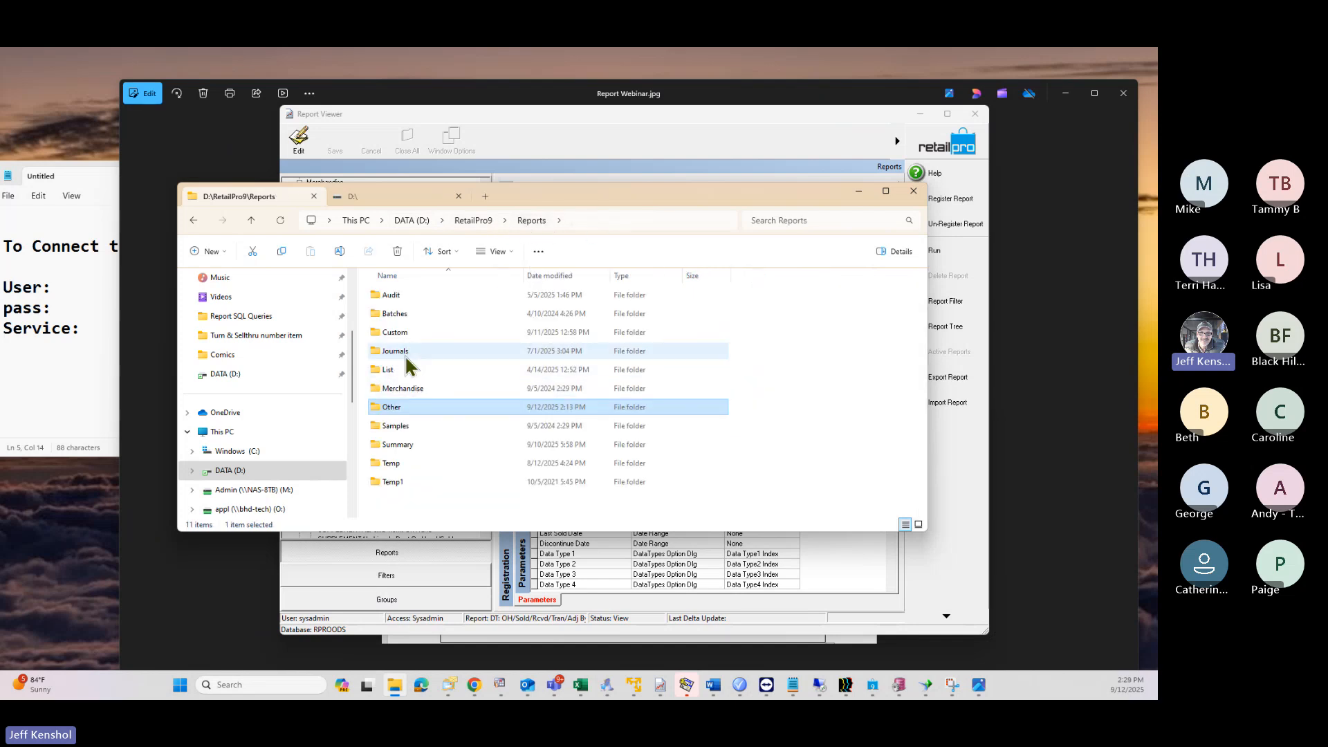
{"action": "double_click", "coordinate": [406, 442]}
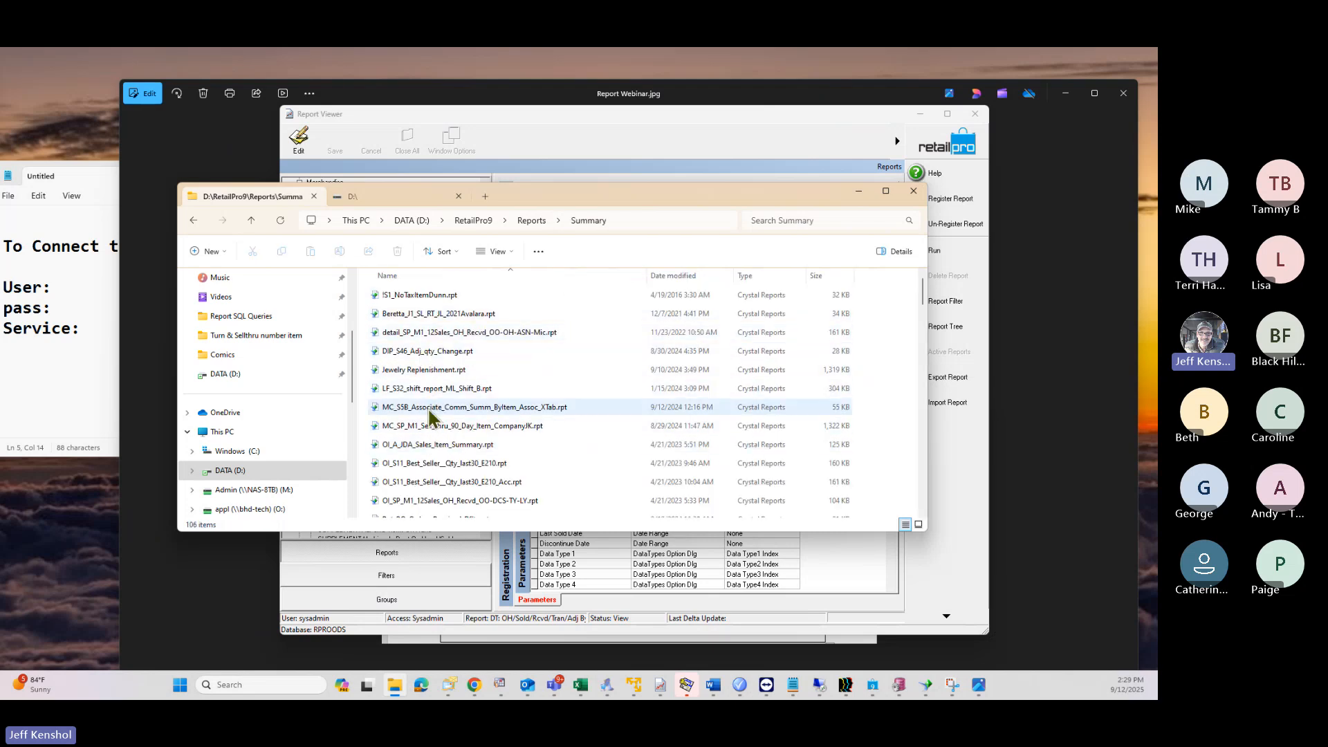
Step: Point out the rpt_S2_StoreSumm.rpt, rpt_S4_Dept_Summ.rpt and rpt_S6_Vendor_Summ.rpt files in the Summary folder
{"action": "scroll", "coordinate": [436, 422], "scroll_direction": "down", "scroll_amount": 2}
{"action": "left_click", "coordinate": [444, 435]}
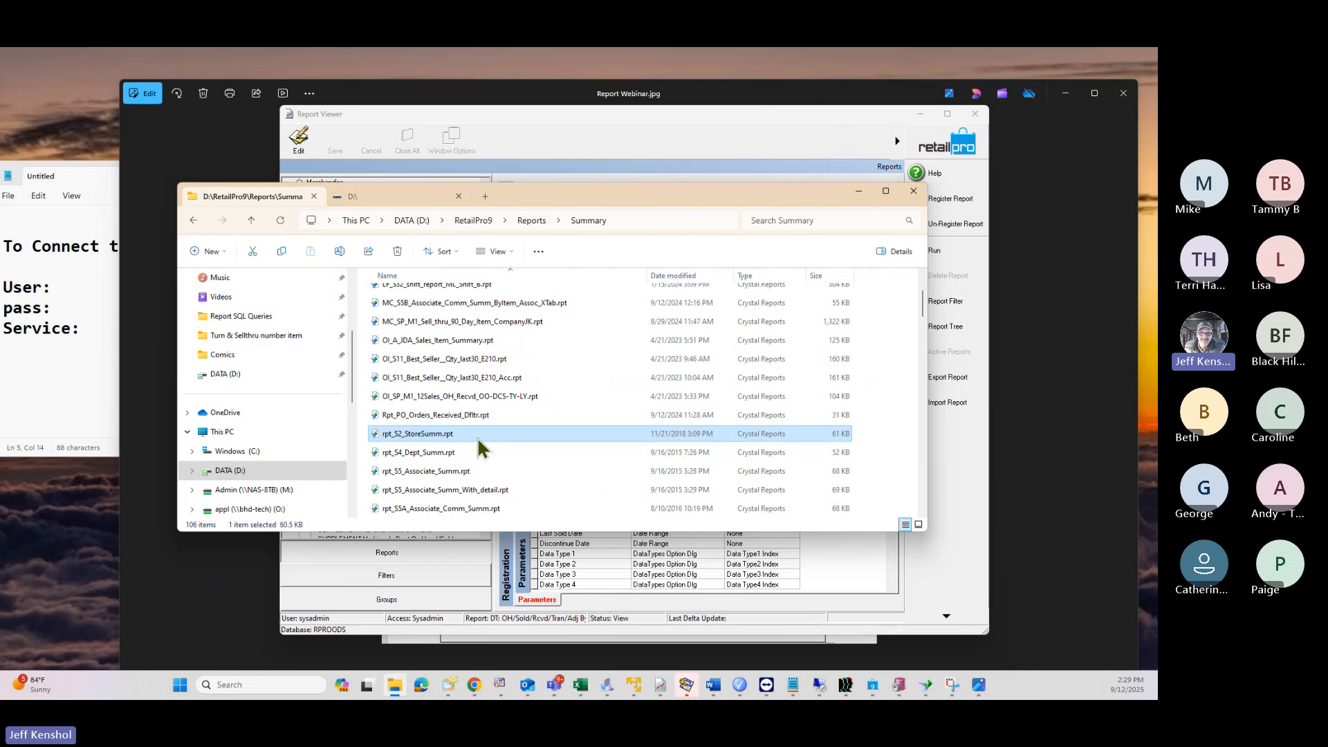
{"action": "left_click", "coordinate": [430, 454]}
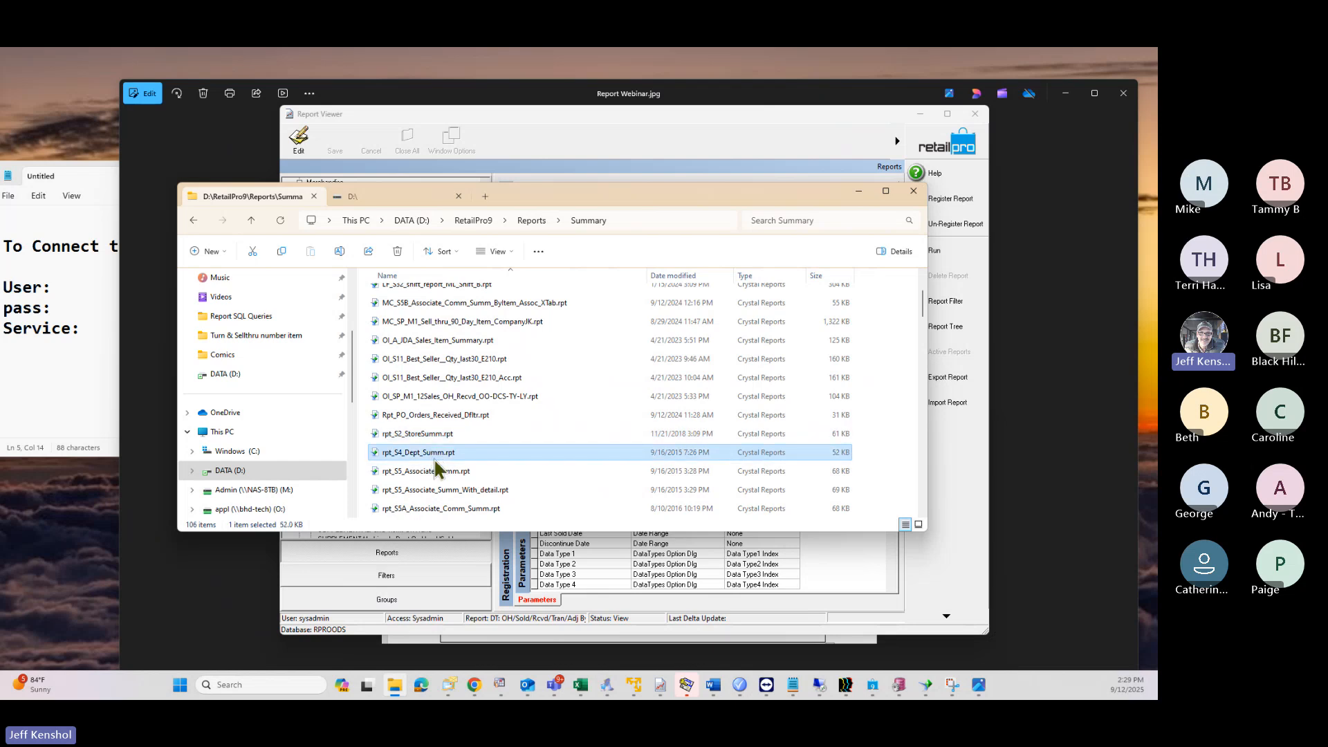
{"action": "scroll", "coordinate": [417, 515], "scroll_direction": "down", "scroll_amount": 1}
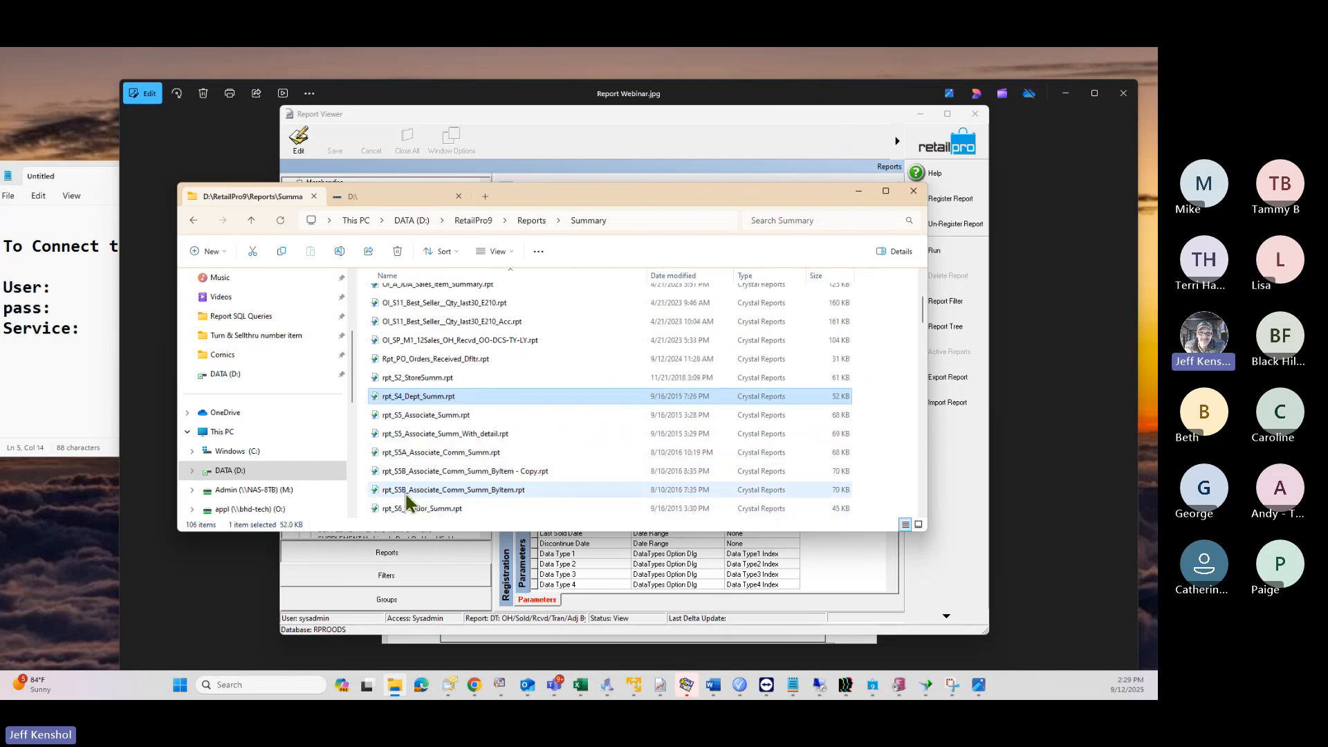
{"action": "left_click", "coordinate": [465, 505]}
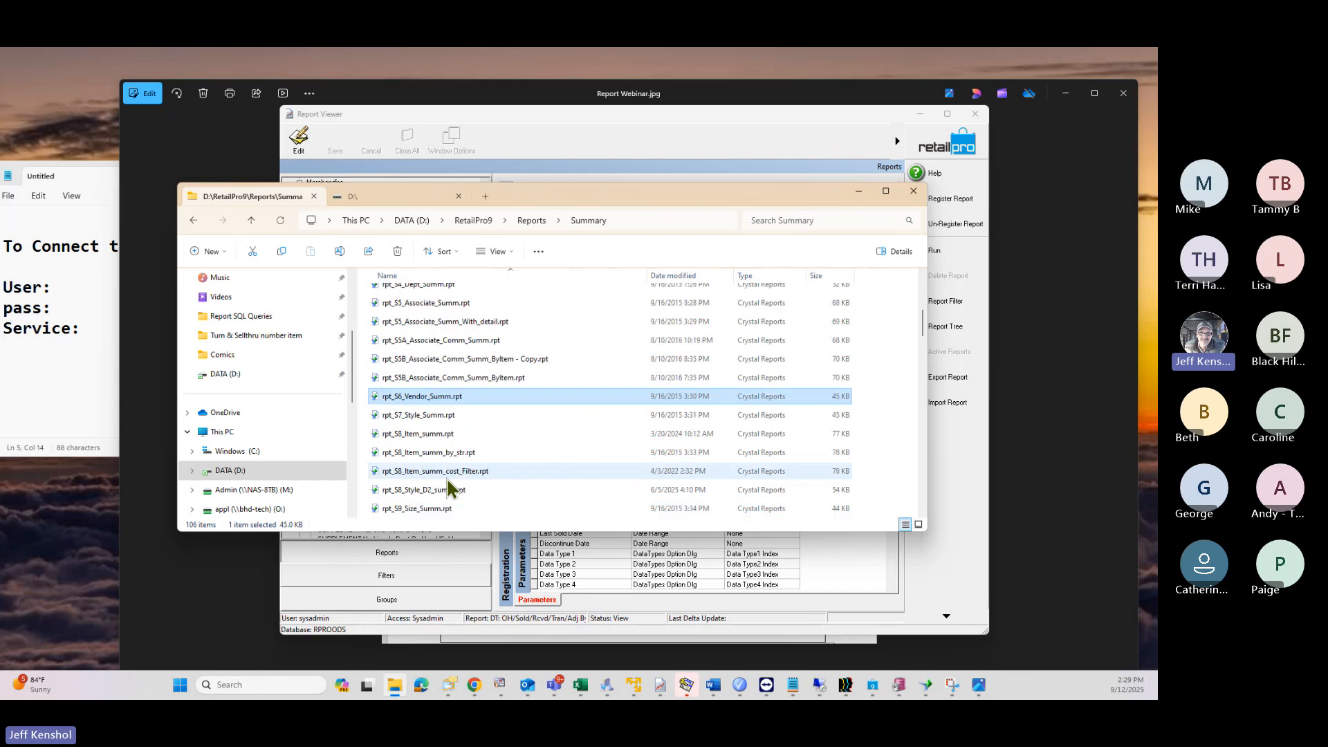
Step: Review the department, vendor and item summary report files in the Summary folder
{"action": "scroll", "coordinate": [446, 477], "scroll_direction": "down", "scroll_amount": 5}
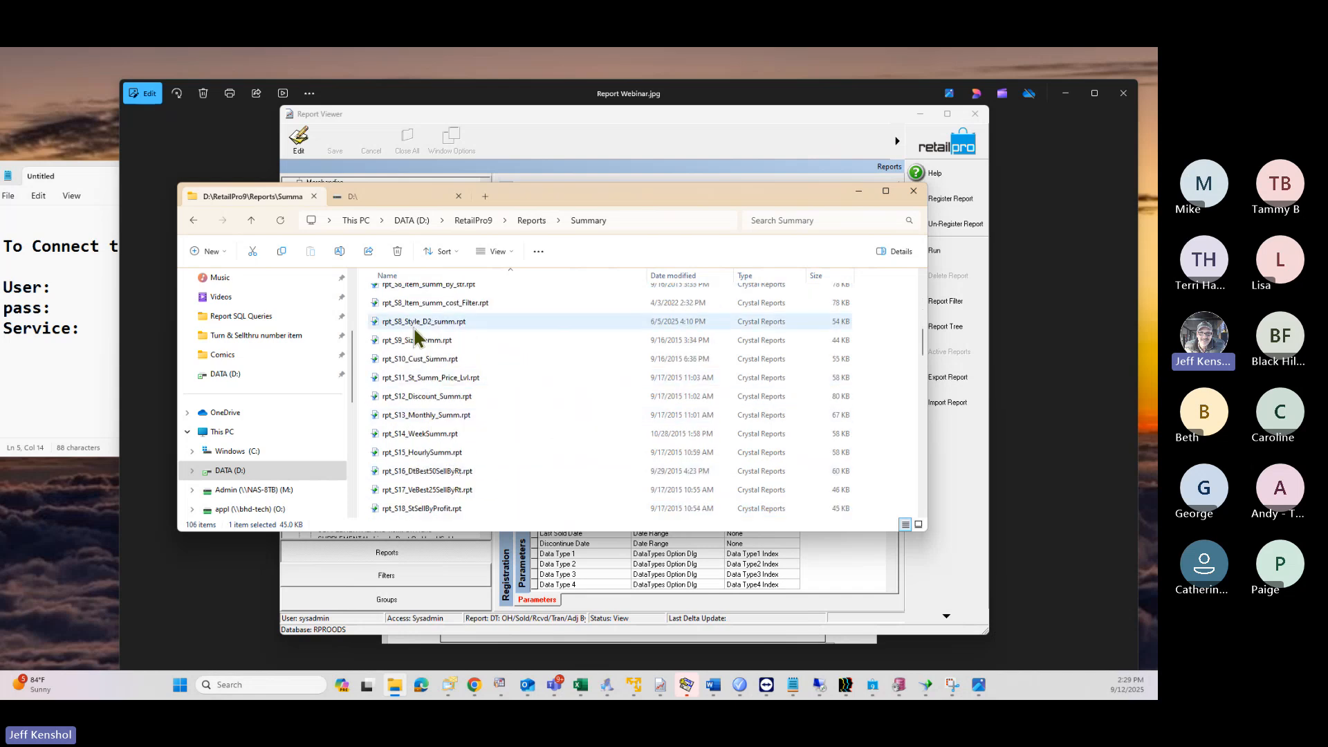
{"action": "left_click", "coordinate": [410, 308]}
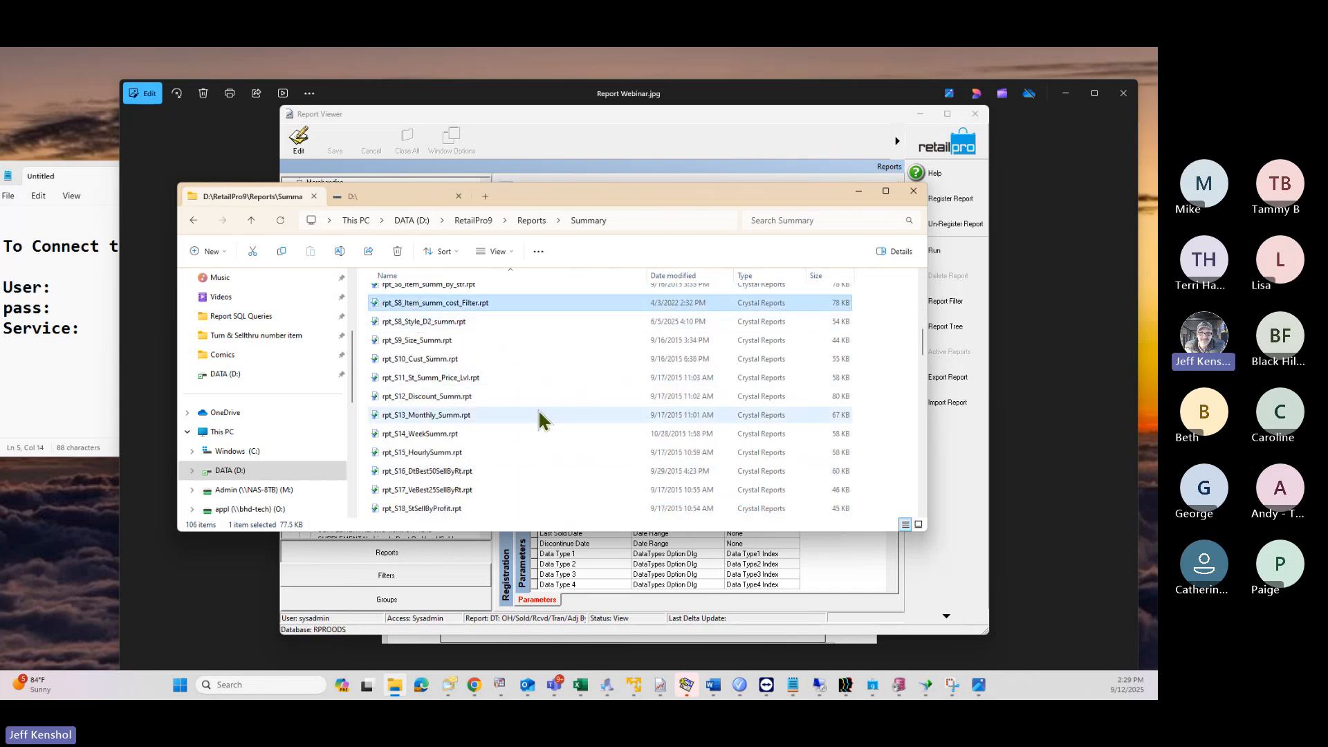
{"action": "scroll", "coordinate": [511, 407], "scroll_direction": "up", "scroll_amount": 1}
{"action": "left_click", "coordinate": [415, 313]}
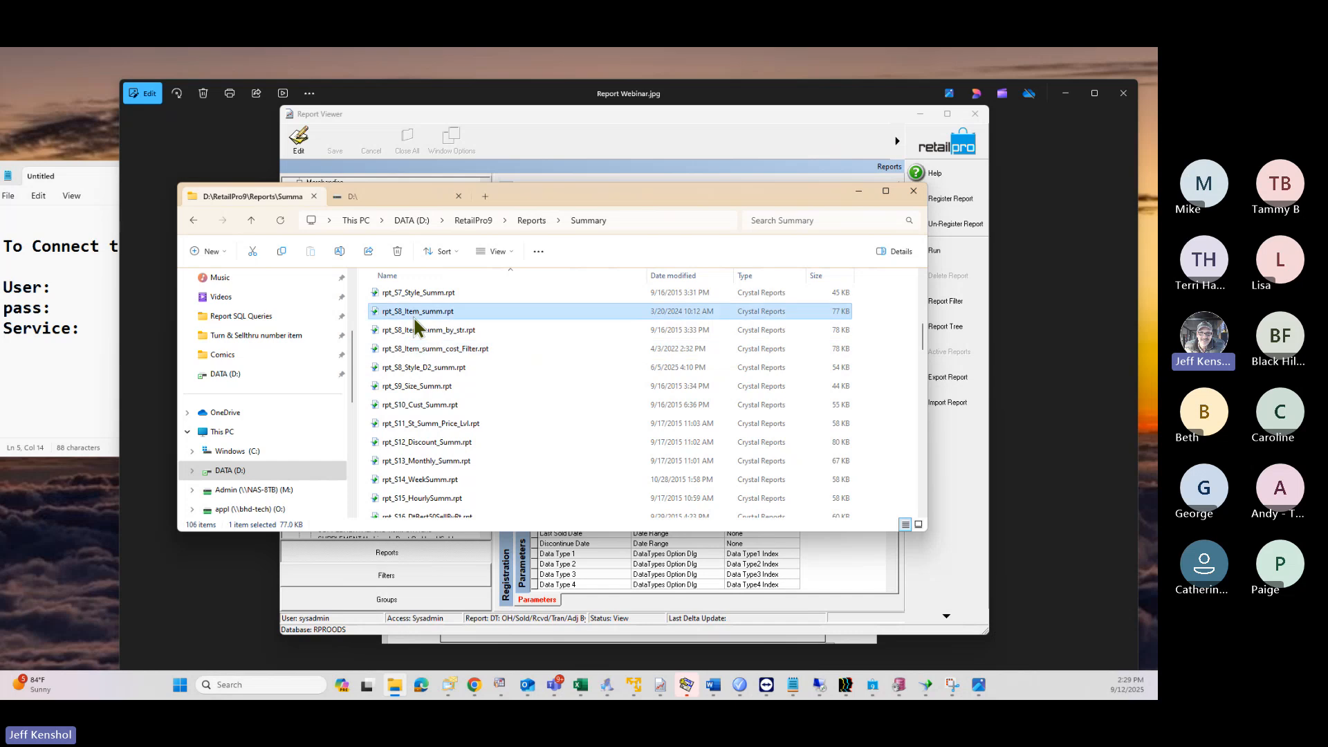
{"action": "scroll", "coordinate": [494, 352], "scroll_direction": "up", "scroll_amount": 2}
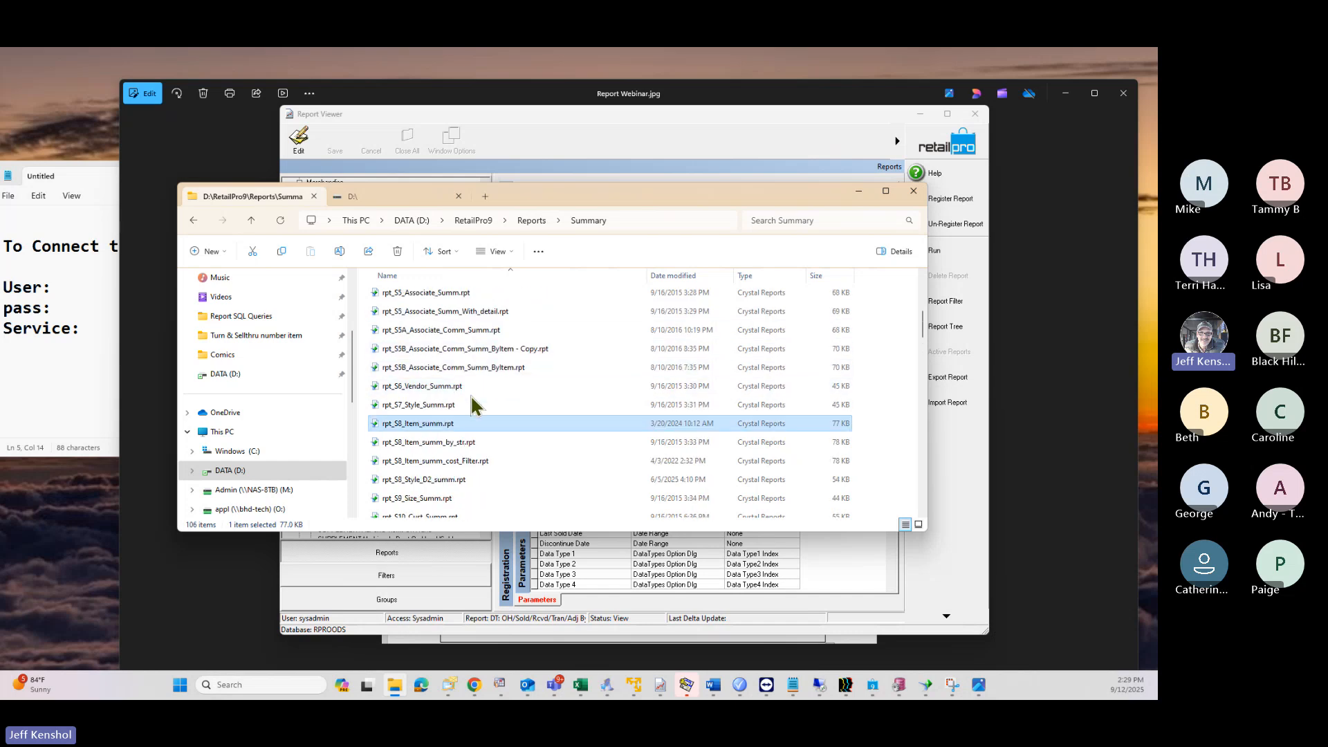
{"action": "scroll", "coordinate": [439, 392], "scroll_direction": "up", "scroll_amount": 1}
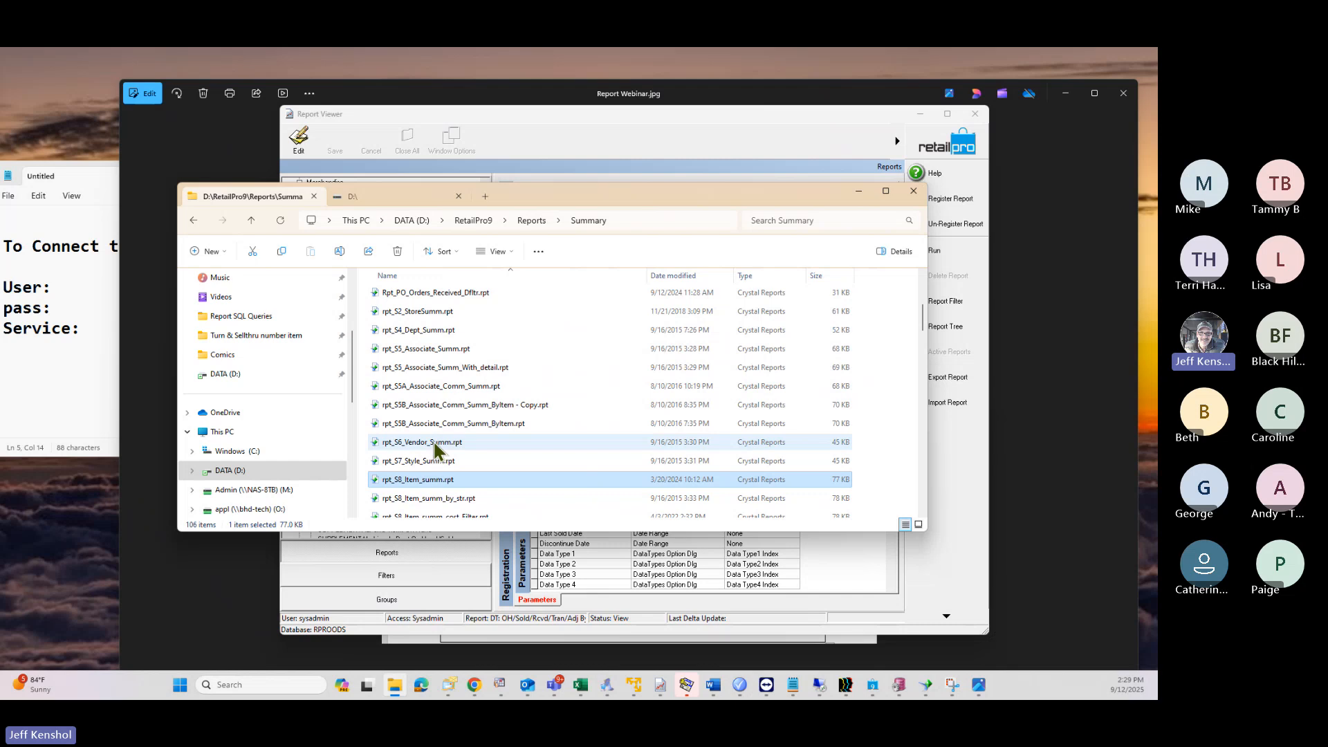
{"action": "left_click", "coordinate": [435, 447]}
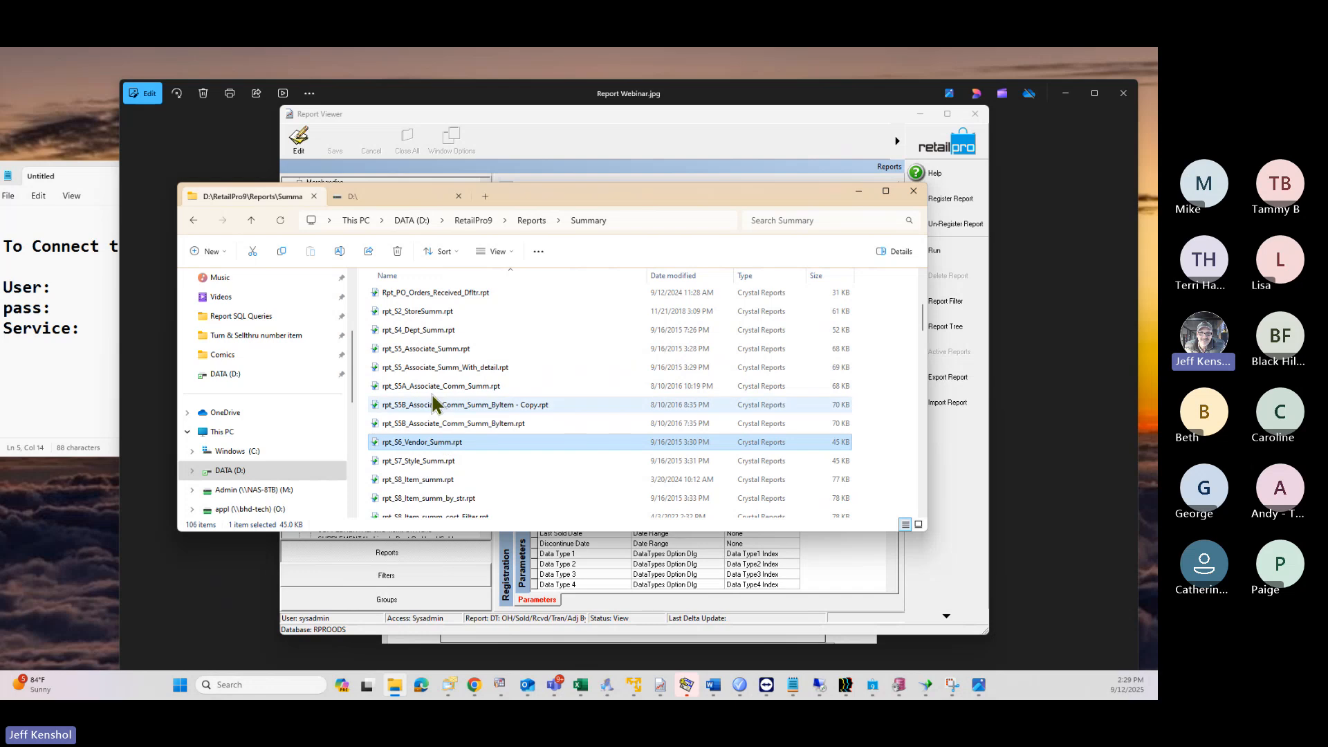
{"action": "left_click", "coordinate": [426, 335]}
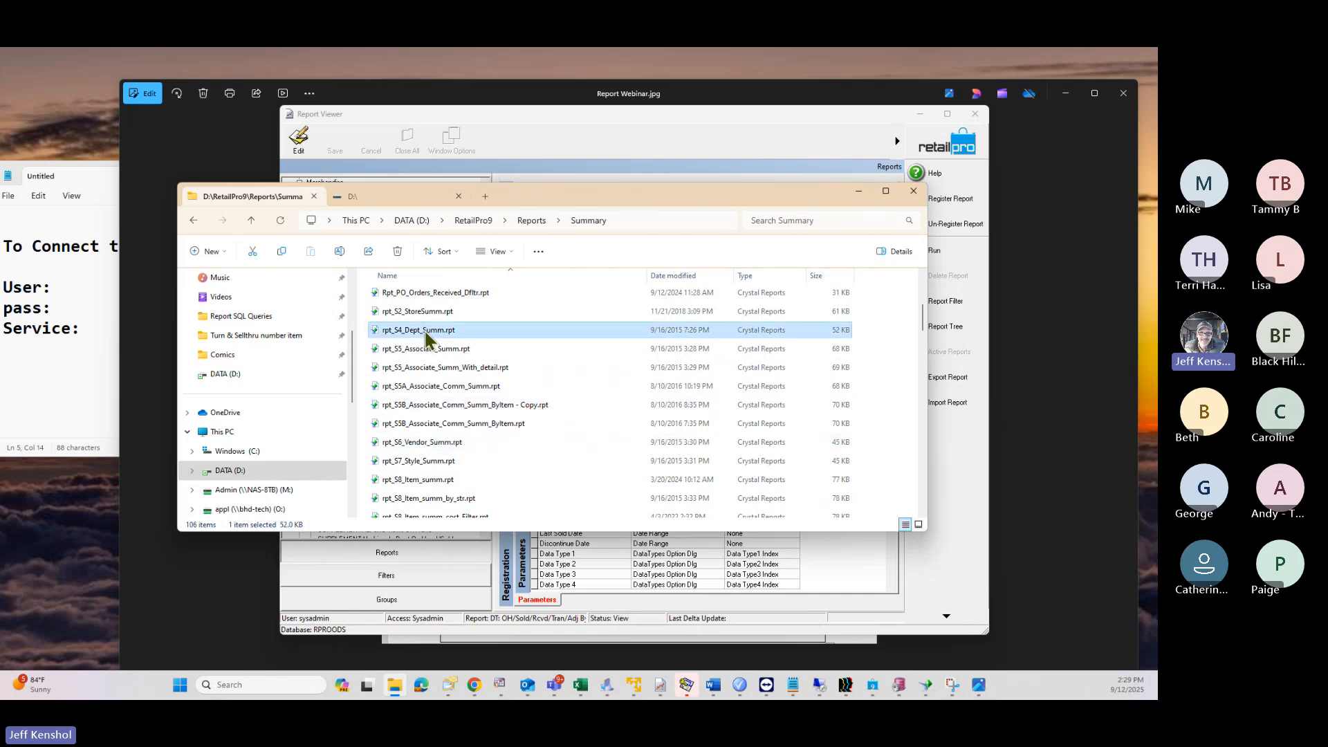
{"action": "left_click", "coordinate": [431, 483]}
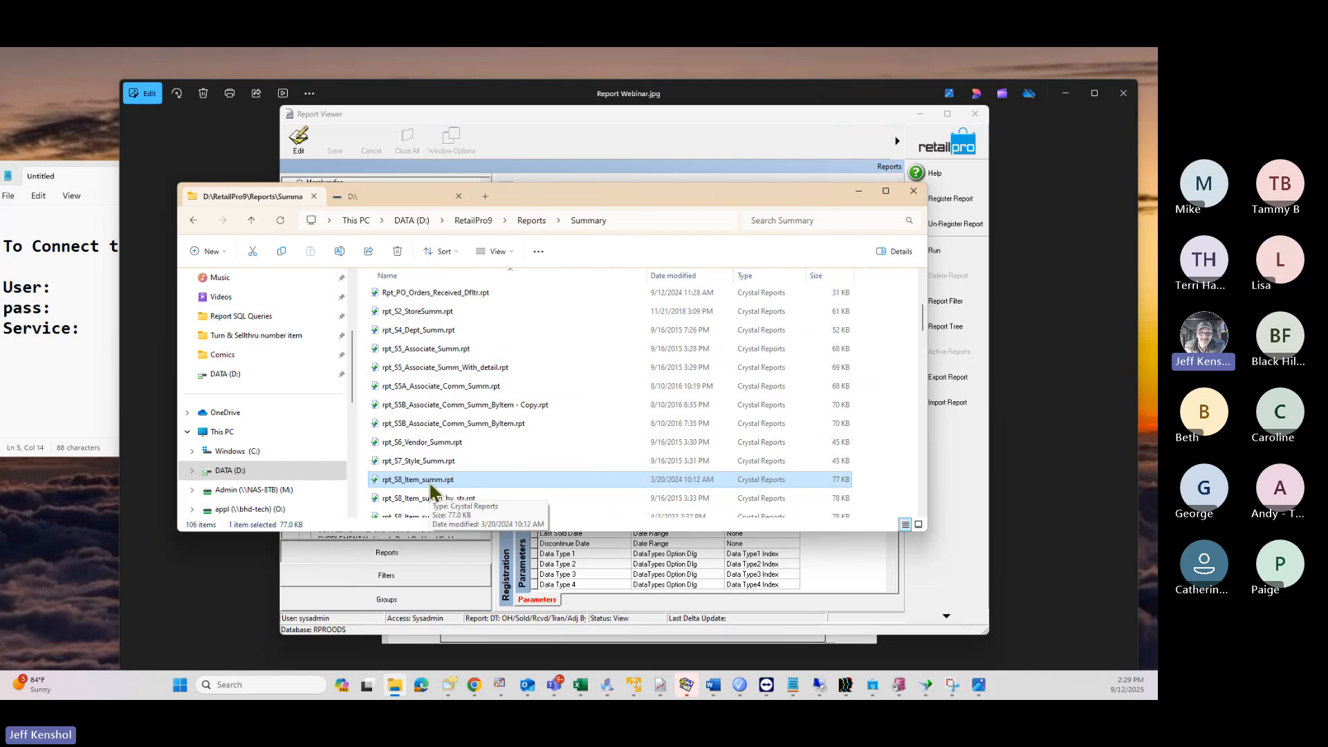
Step: Open the Custom folder inside the Reports folder and look through its BHD report files
{"action": "left_click", "coordinate": [530, 221]}
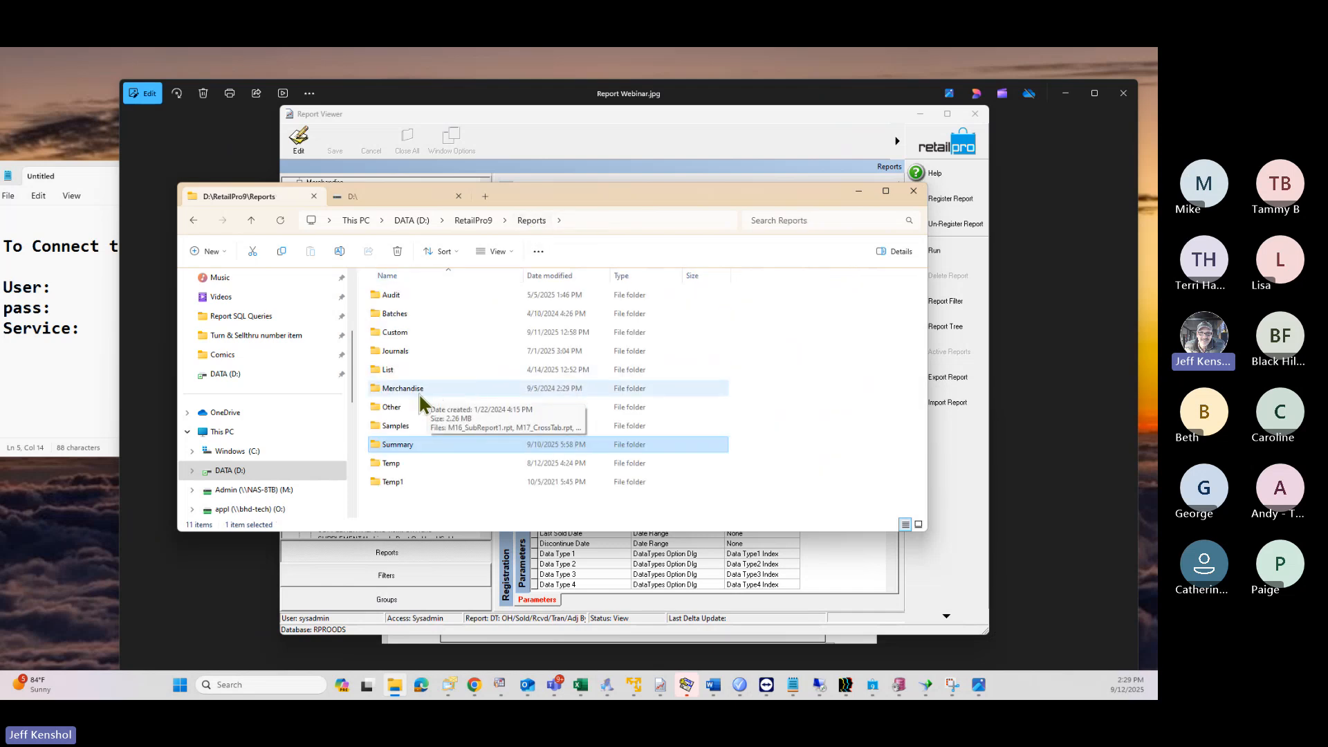
{"action": "left_click", "coordinate": [409, 333]}
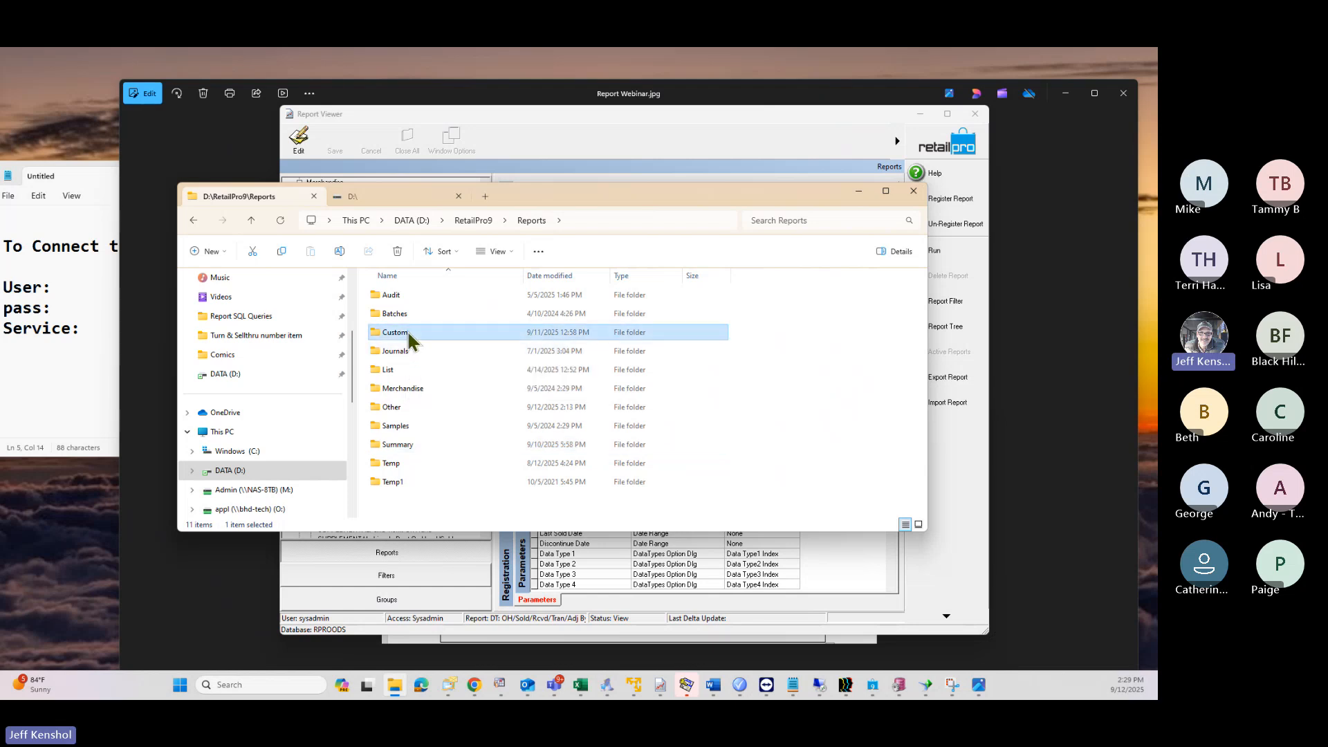
{"action": "double_click", "coordinate": [462, 338]}
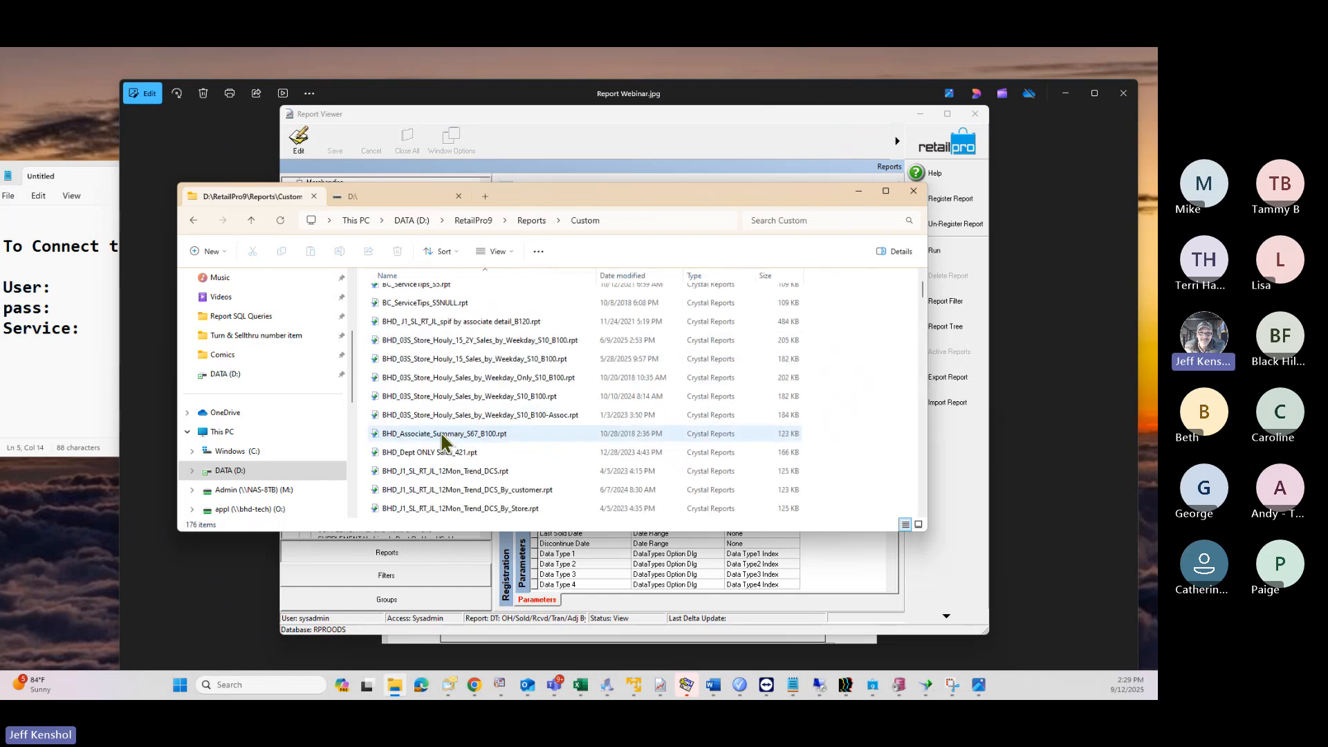
{"action": "scroll", "coordinate": [443, 439], "scroll_direction": "down", "scroll_amount": 15}
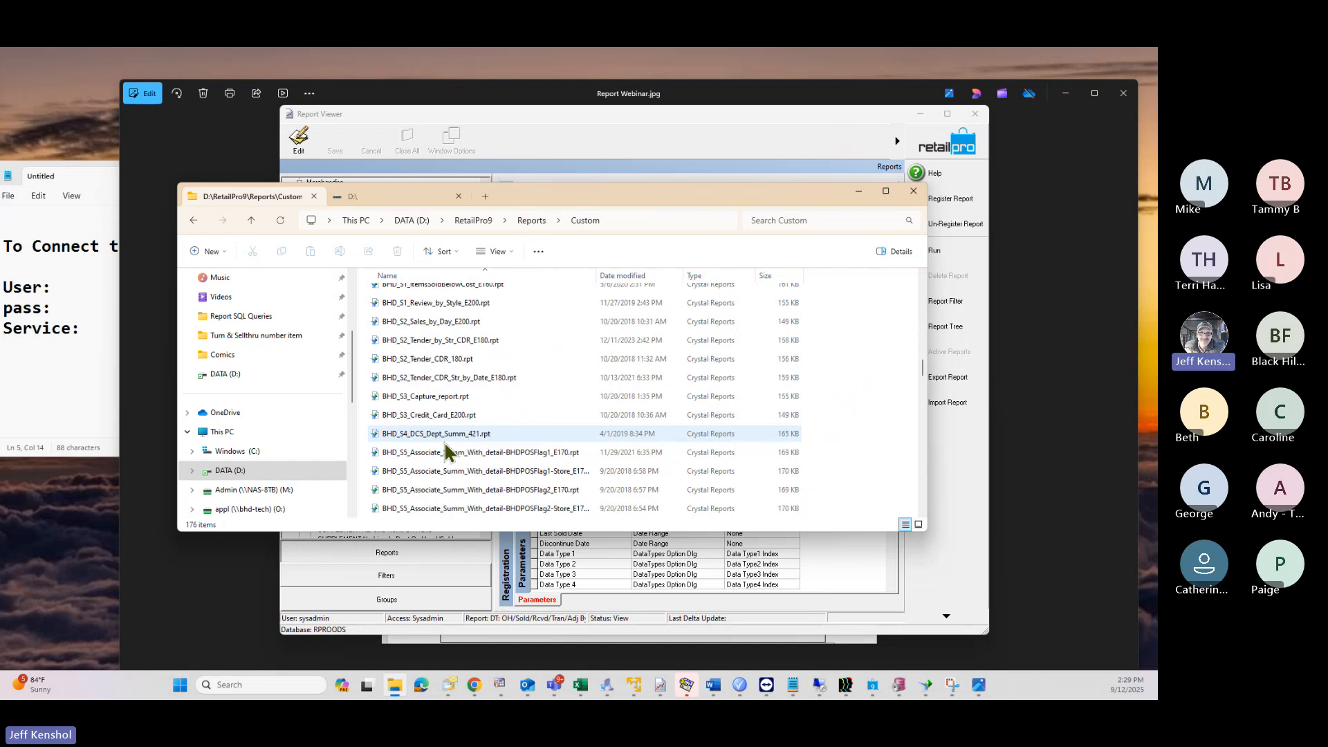
{"action": "scroll", "coordinate": [445, 448], "scroll_direction": "down", "scroll_amount": 14}
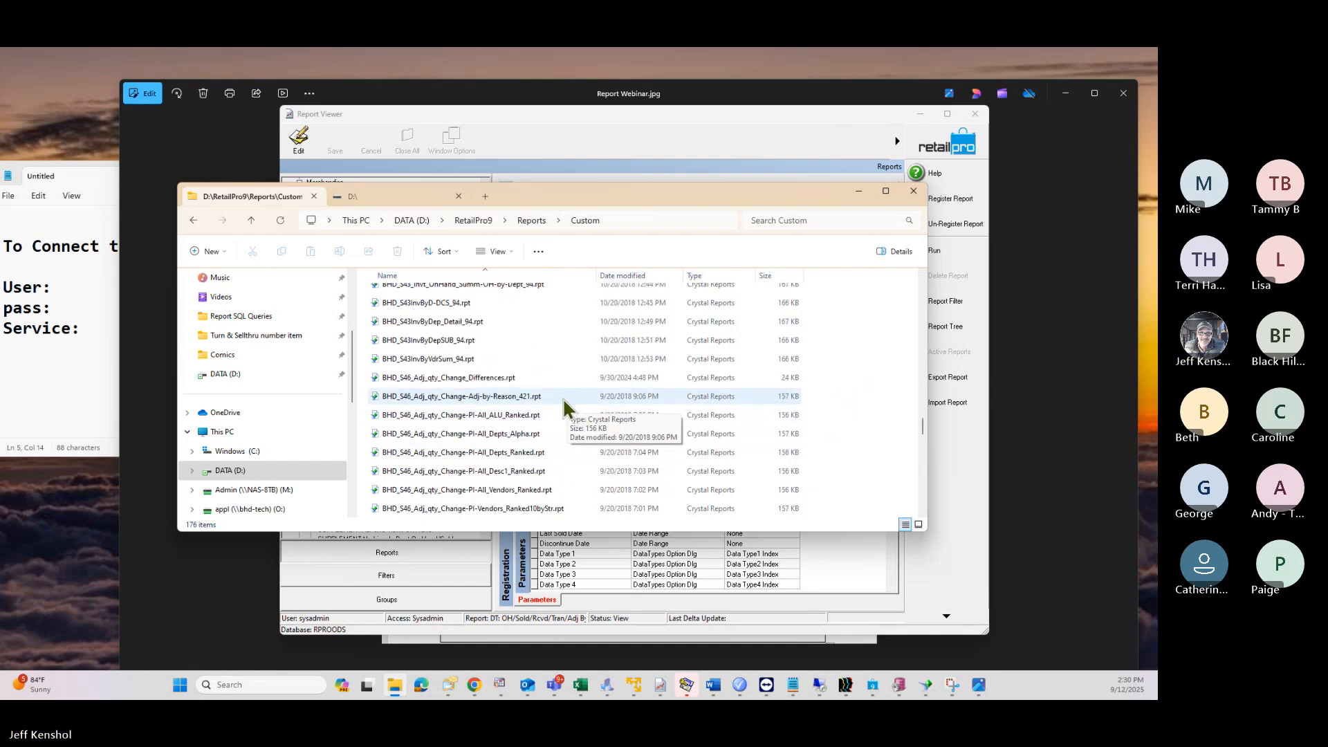
{"action": "scroll", "coordinate": [563, 397], "scroll_direction": "down", "scroll_amount": 1}
{"action": "scroll", "coordinate": [558, 416], "scroll_direction": "down", "scroll_amount": 1}
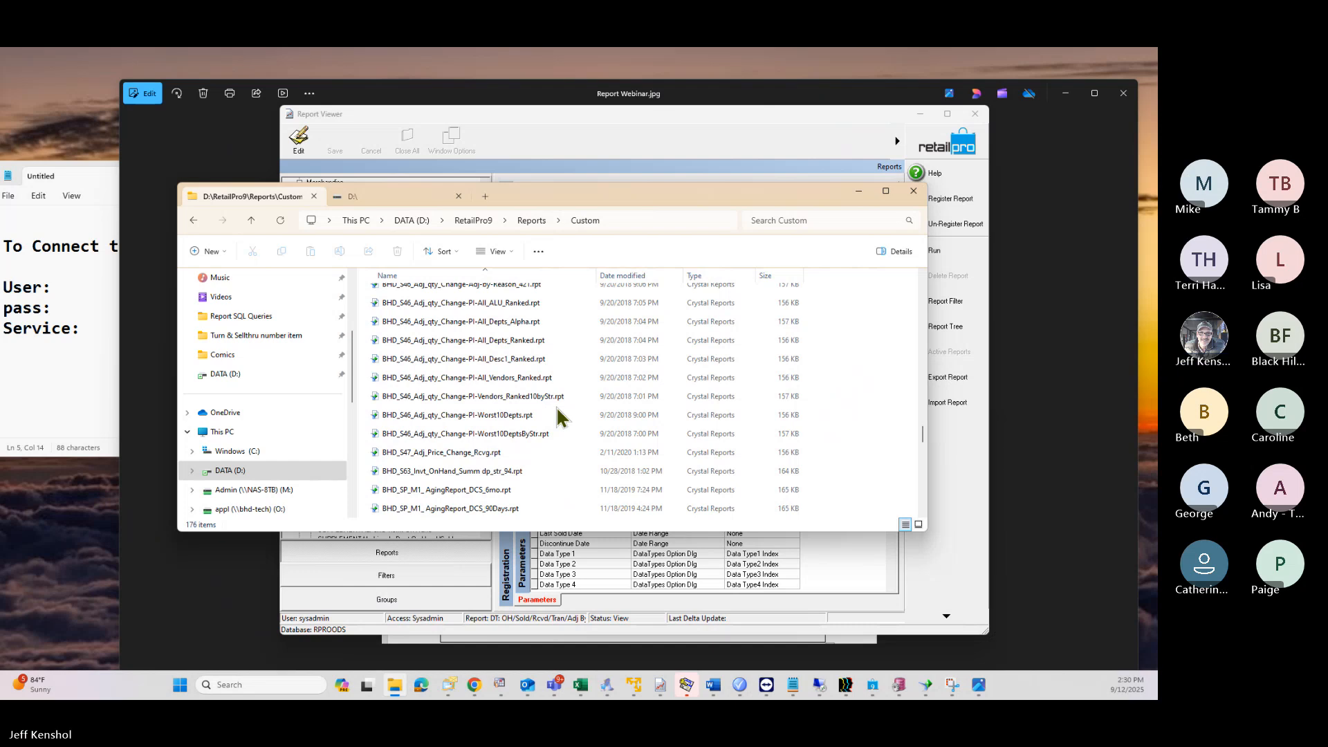
{"action": "scroll", "coordinate": [558, 412], "scroll_direction": "up", "scroll_amount": 4}
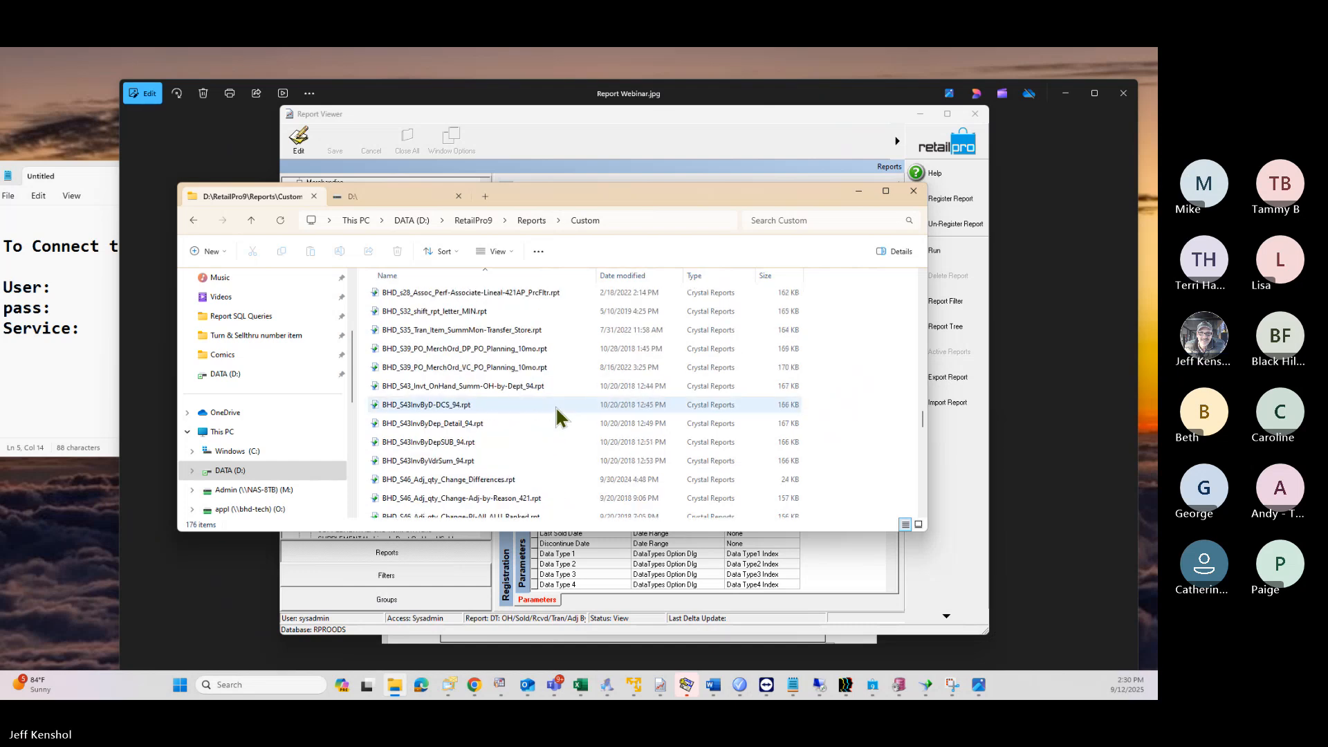
Step: Open BHD_S43_Invt_OnHand_Summ-OH-by-Dept_94.rpt in SAP Crystal Reports, maximized with the design view enlarged
{"action": "left_click", "coordinate": [510, 389]}
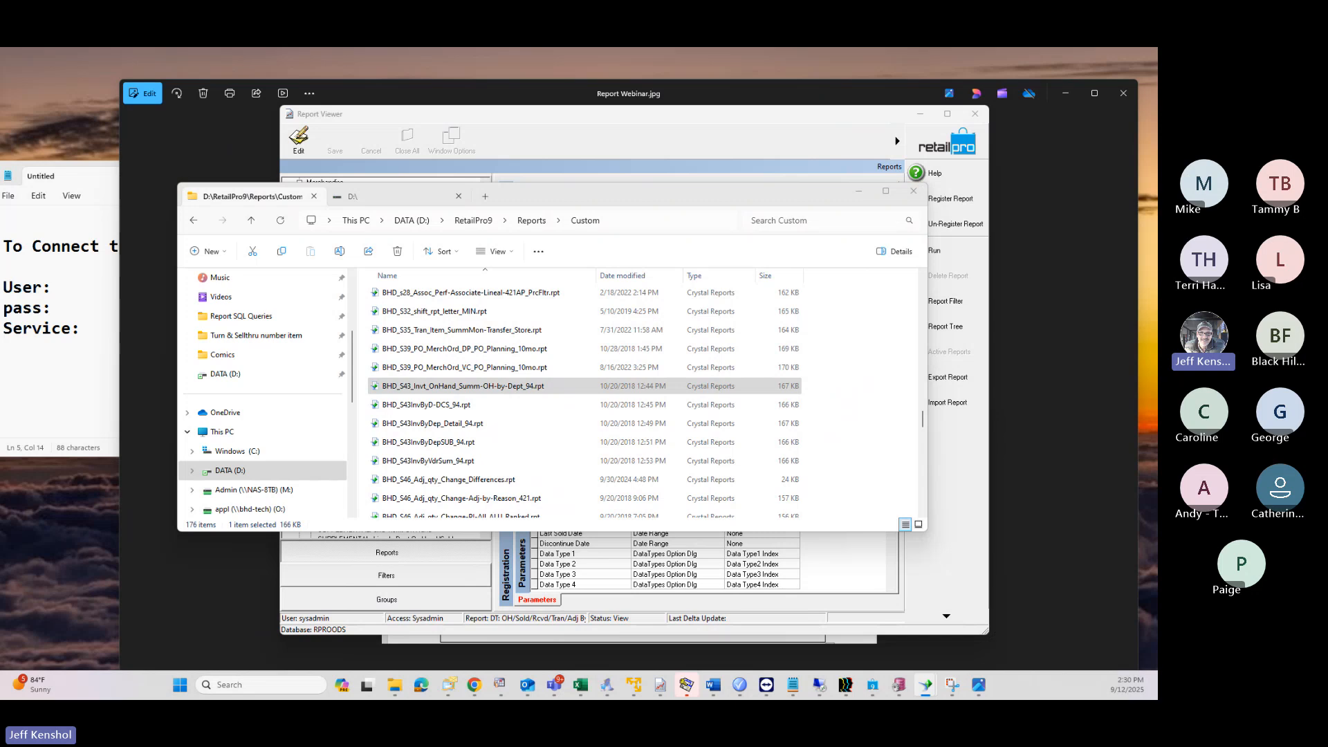
{"action": "left_click_drag", "start_coordinate": [1157, 136], "coordinate": [434, 88]}
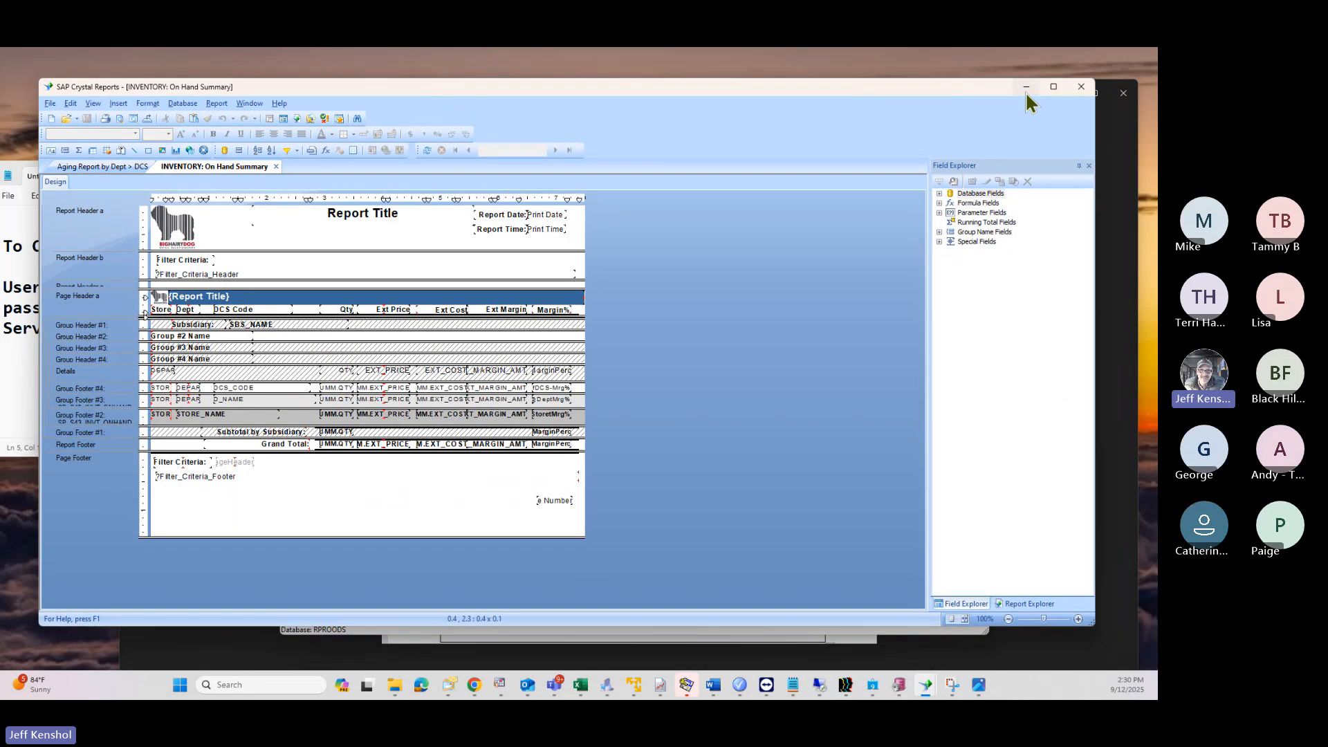
{"action": "left_click", "coordinate": [1054, 87]}
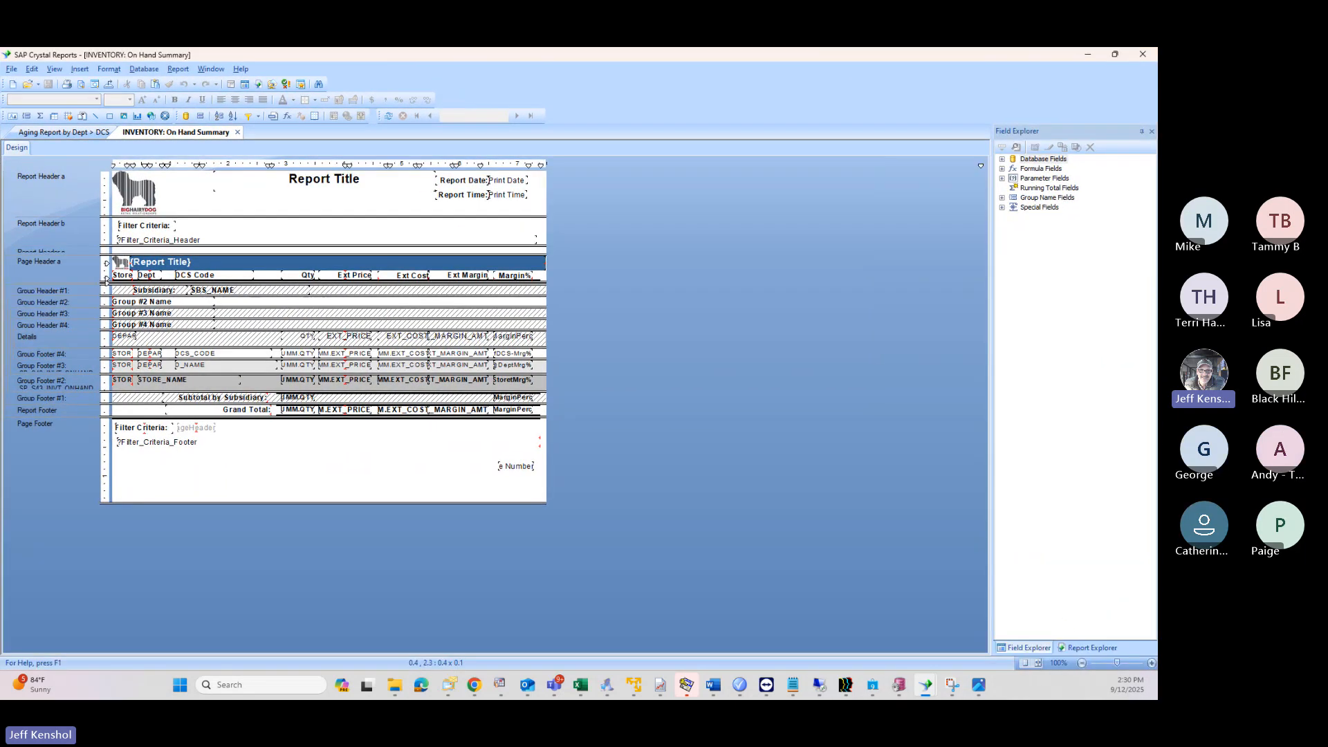
{"action": "left_click", "coordinate": [1151, 662]}
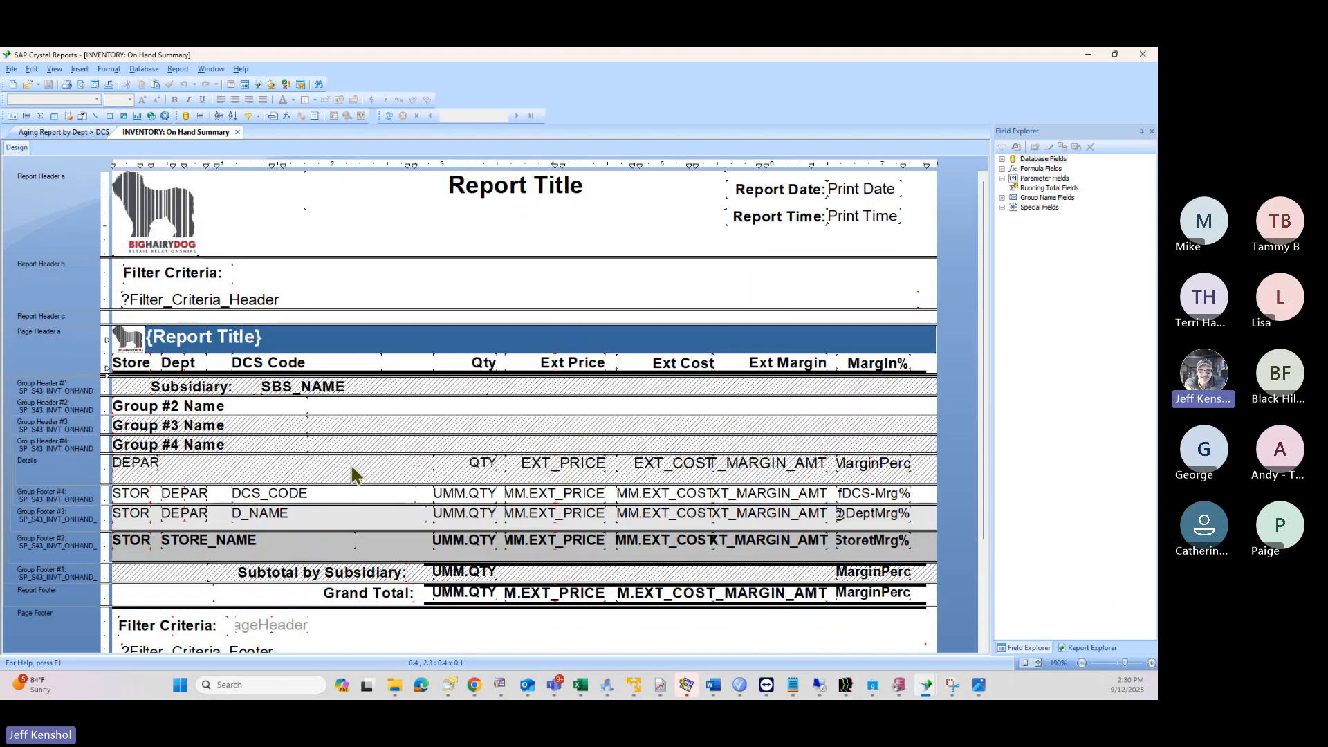
Step: Check the hide and suppress options available for the Details section
{"action": "right_click", "coordinate": [86, 475]}
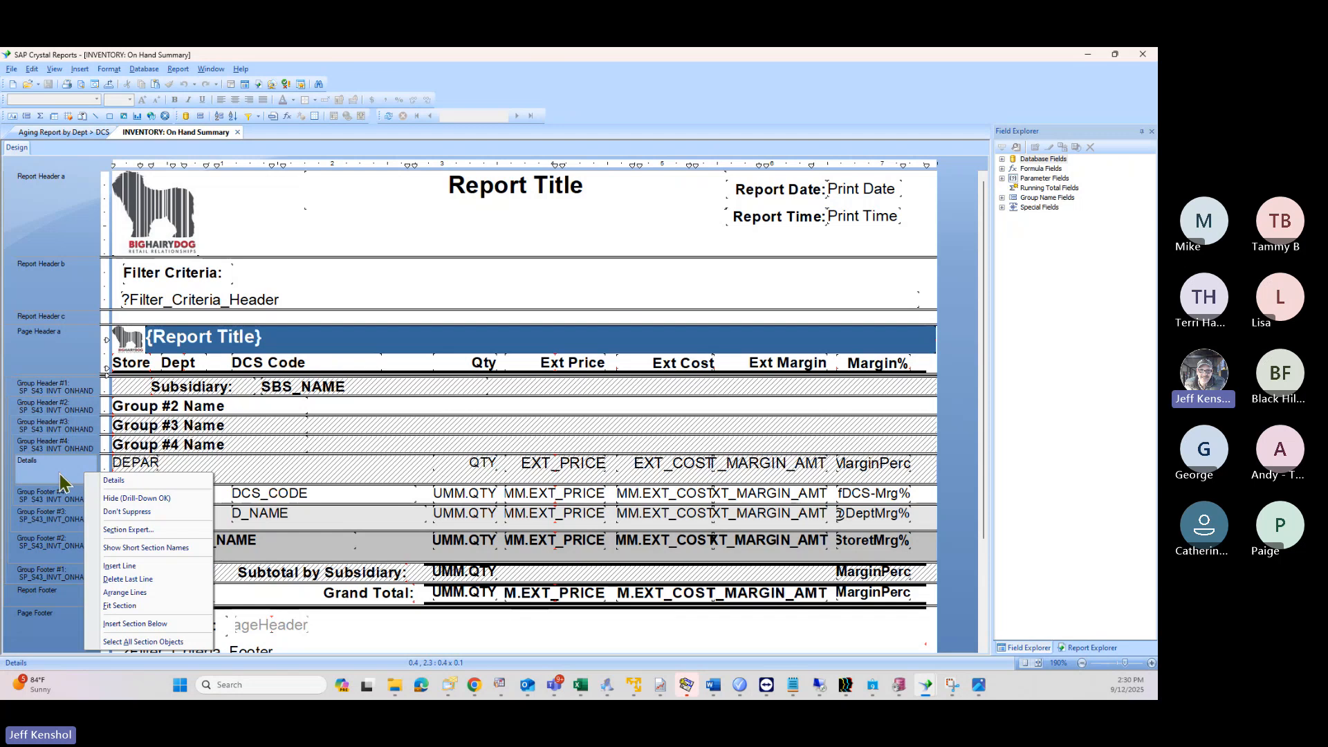
{"action": "left_click", "coordinate": [59, 473]}
{"action": "right_click", "coordinate": [77, 467]}
{"action": "left_click", "coordinate": [56, 470]}
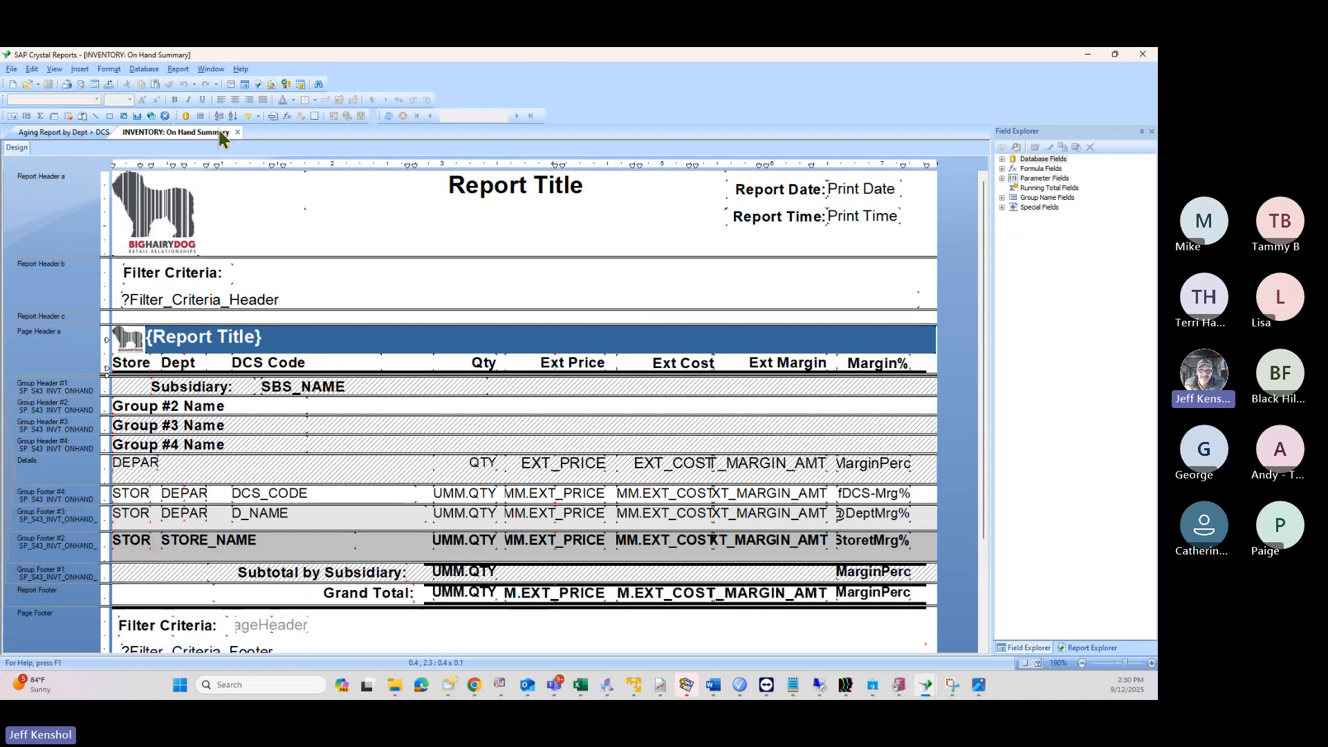
Step: Inspect the store code, department and DCS code groups in the Group Expert and close it without changes
{"action": "left_click", "coordinate": [200, 116]}
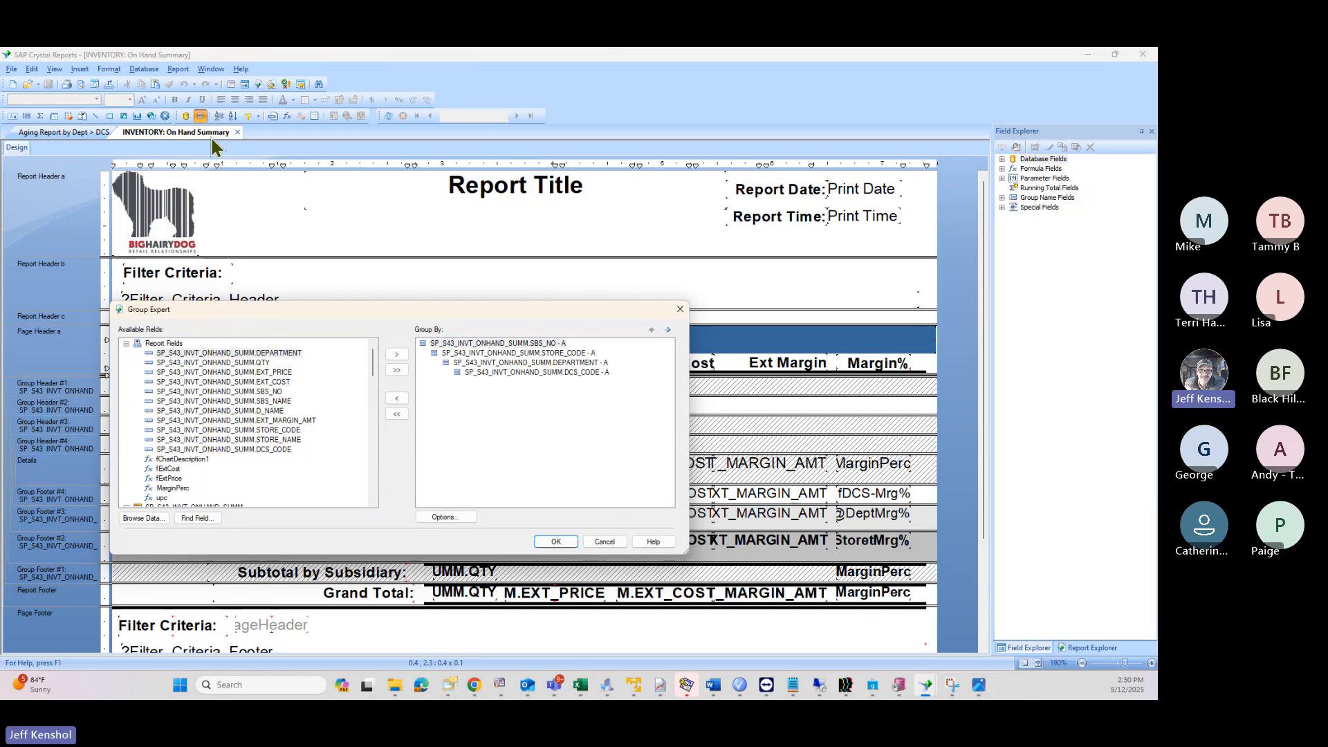
{"action": "left_click", "coordinate": [559, 353]}
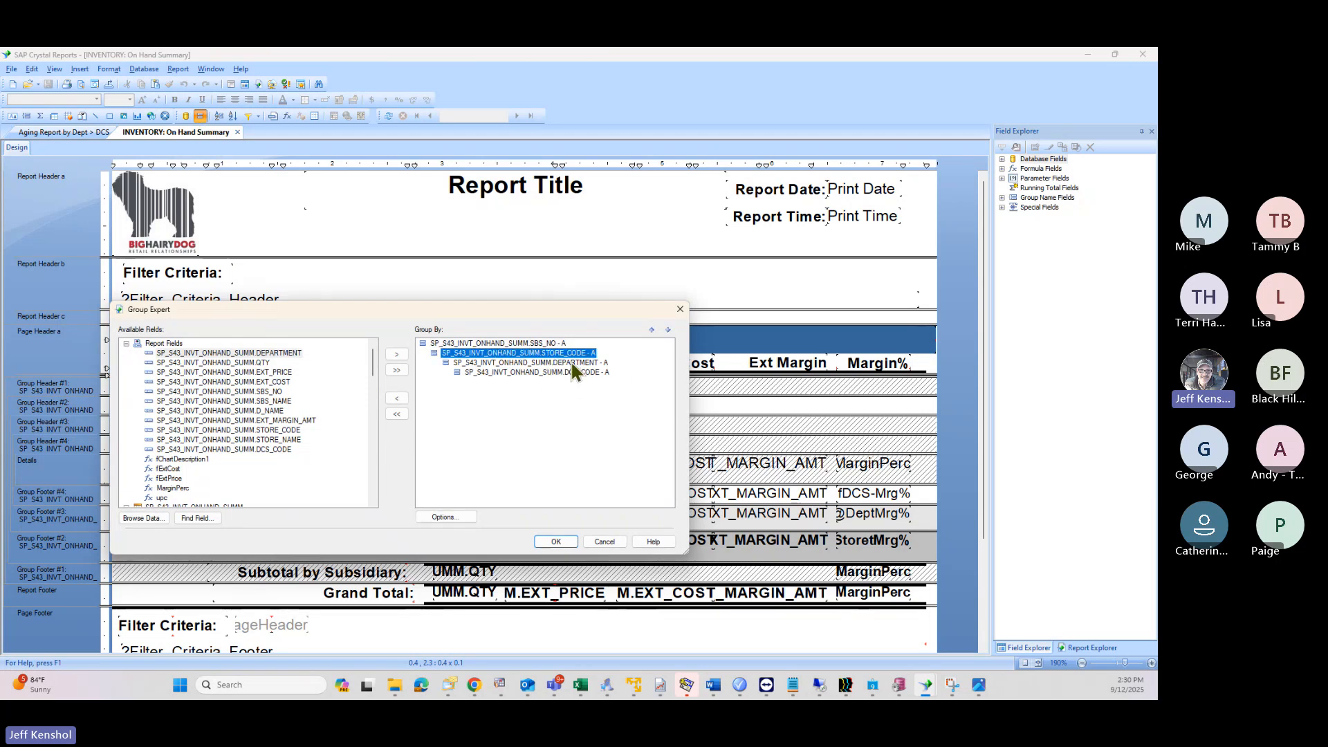
{"action": "left_click", "coordinate": [572, 363]}
{"action": "left_click", "coordinate": [582, 373]}
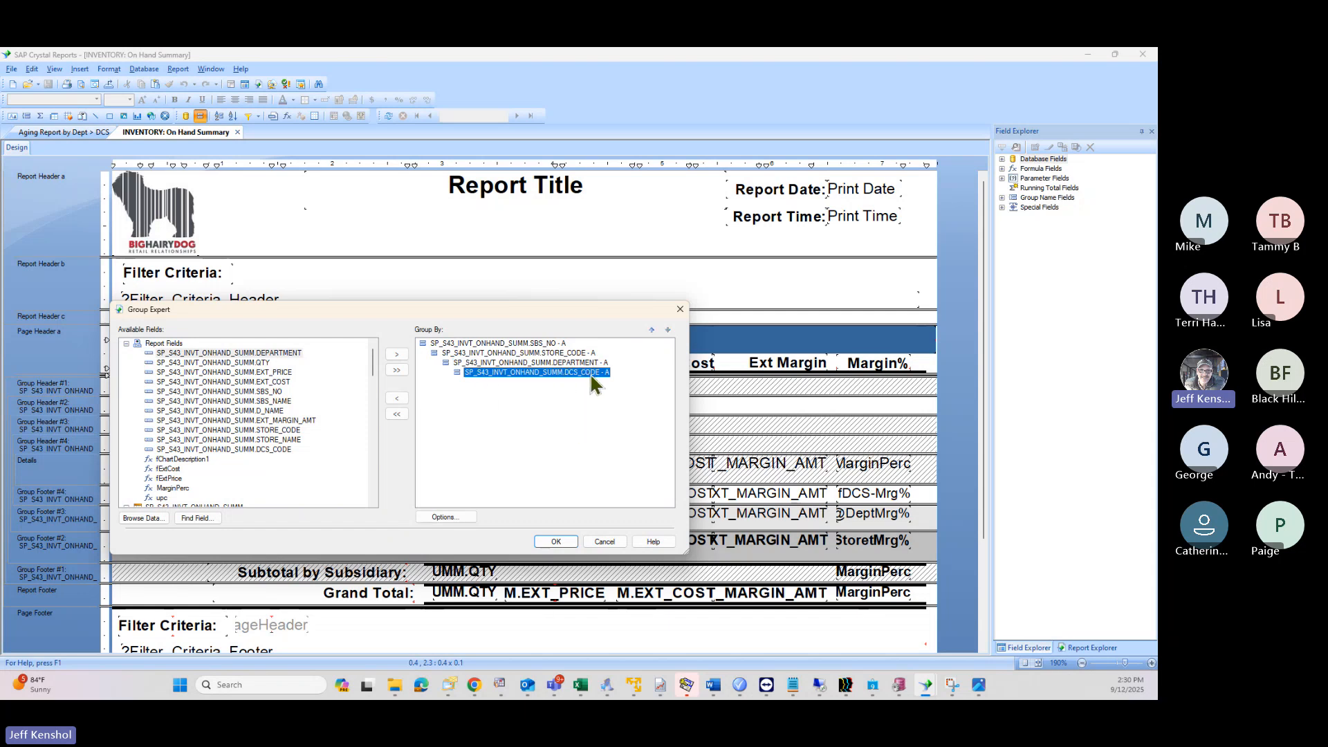
{"action": "left_click", "coordinate": [681, 311]}
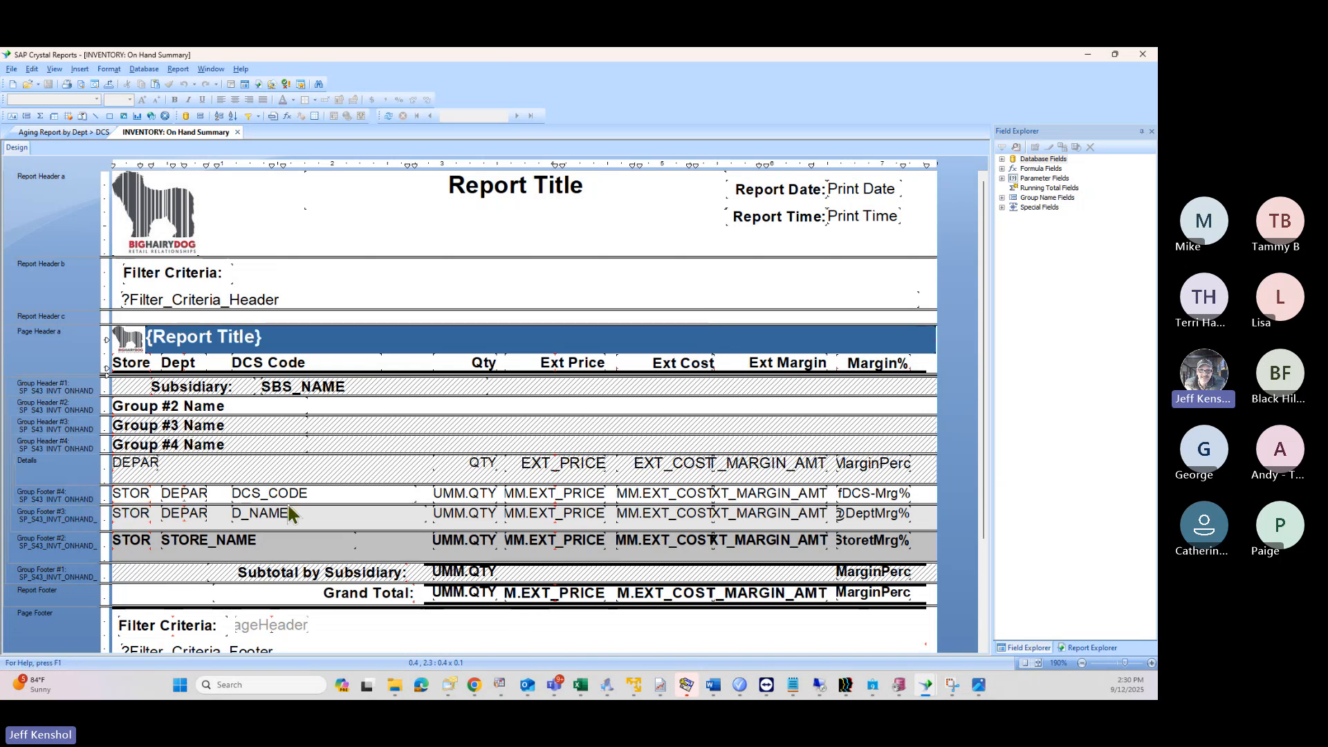
Step: Examine the insert options of the QTY detail field, the Details section options, and the QTY, DCS_CODE and D_NAME fields in the group footers
{"action": "right_click", "coordinate": [484, 466]}
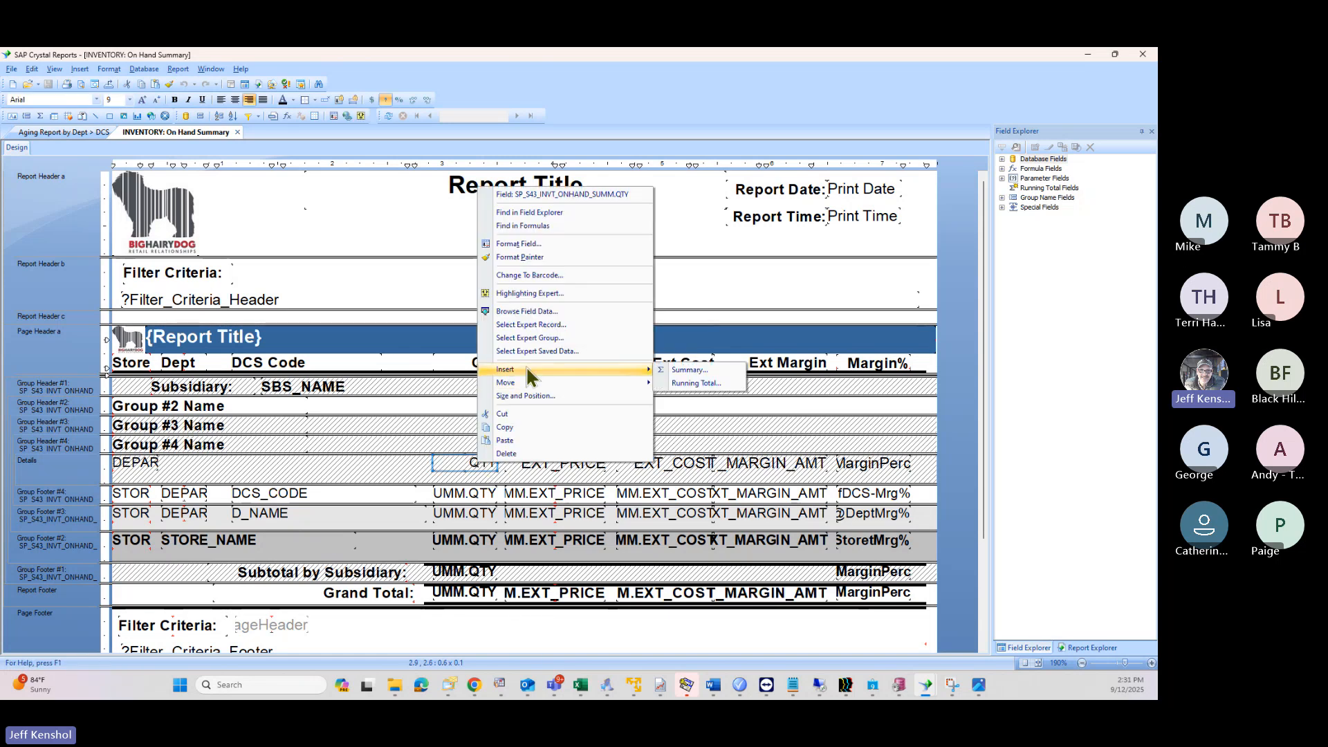
{"action": "left_click", "coordinate": [470, 493]}
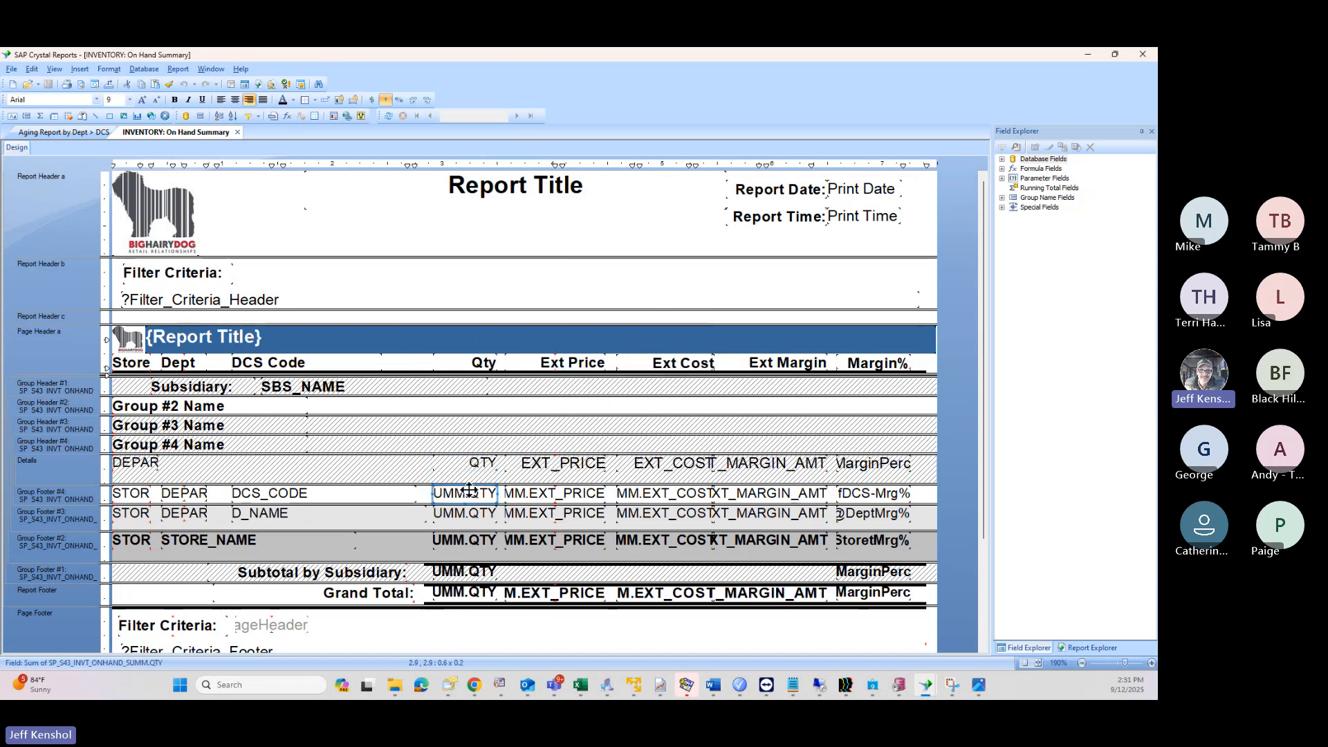
{"action": "right_click", "coordinate": [81, 469]}
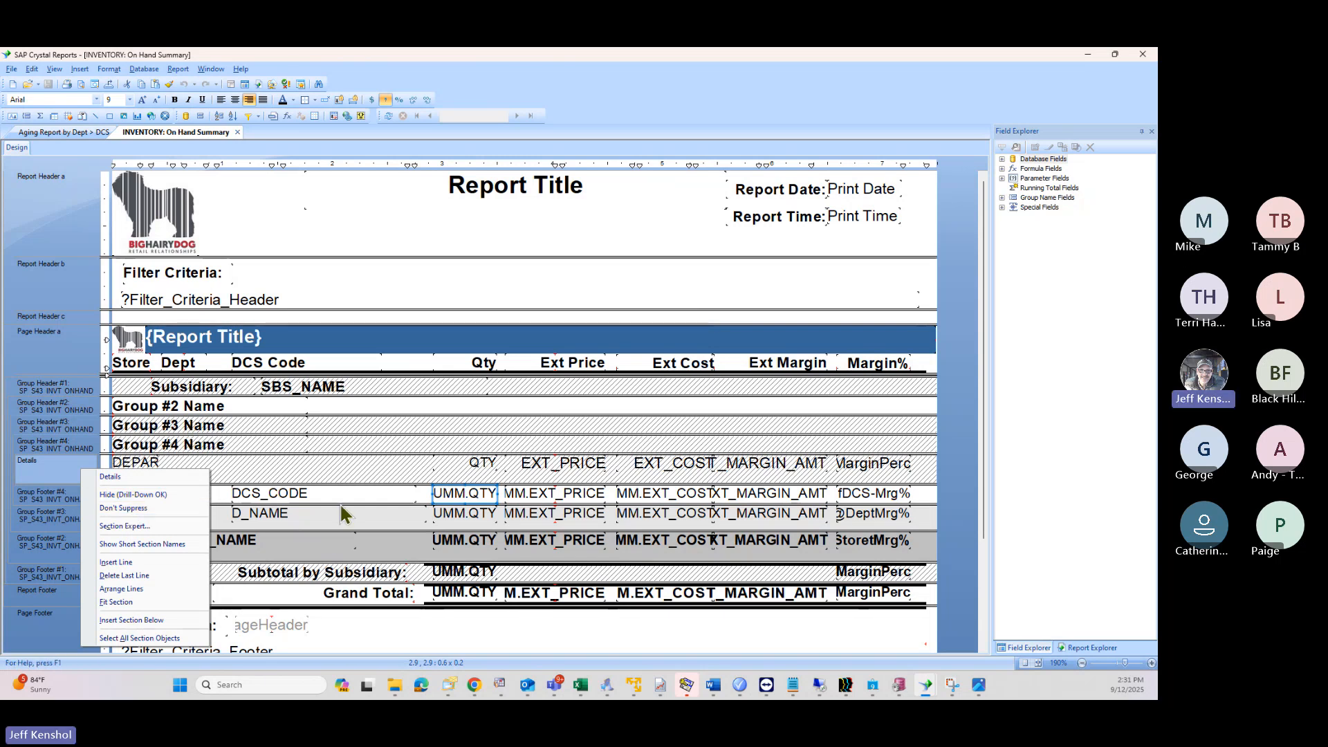
{"action": "left_click", "coordinate": [278, 518]}
{"action": "left_click", "coordinate": [289, 497]}
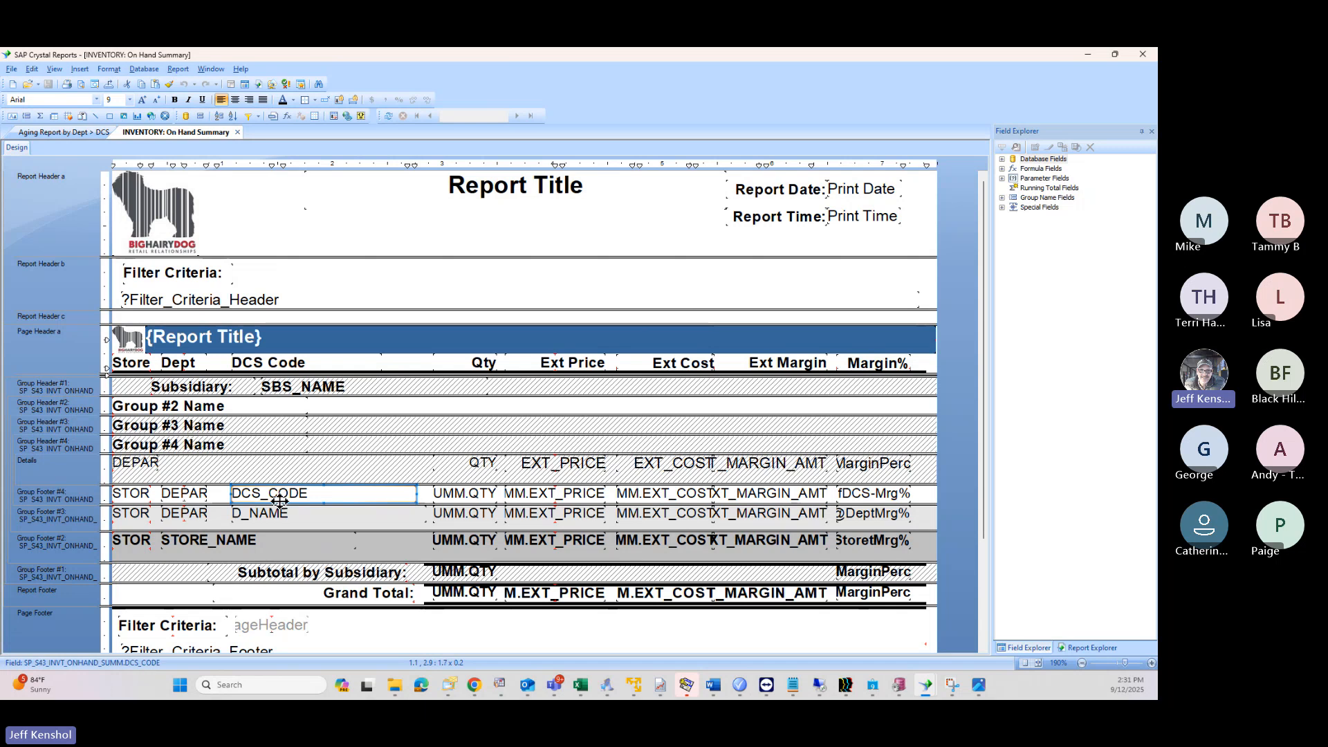
{"action": "left_click", "coordinate": [274, 515]}
{"action": "left_click", "coordinate": [285, 493]}
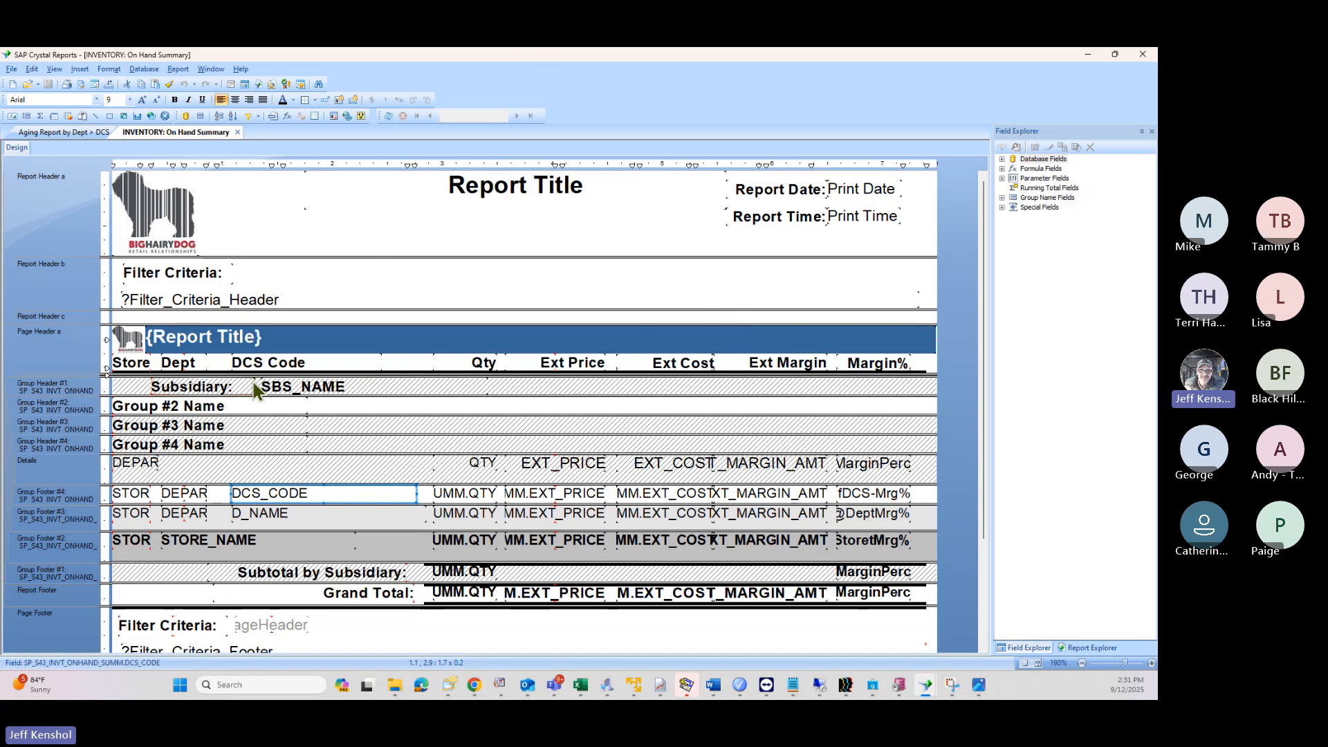
Step: Return to File Explorer and select Training_S43_Invt_OnHand_Summ.rpt in the Other folder under Reports
{"action": "left_click", "coordinate": [1087, 55]}
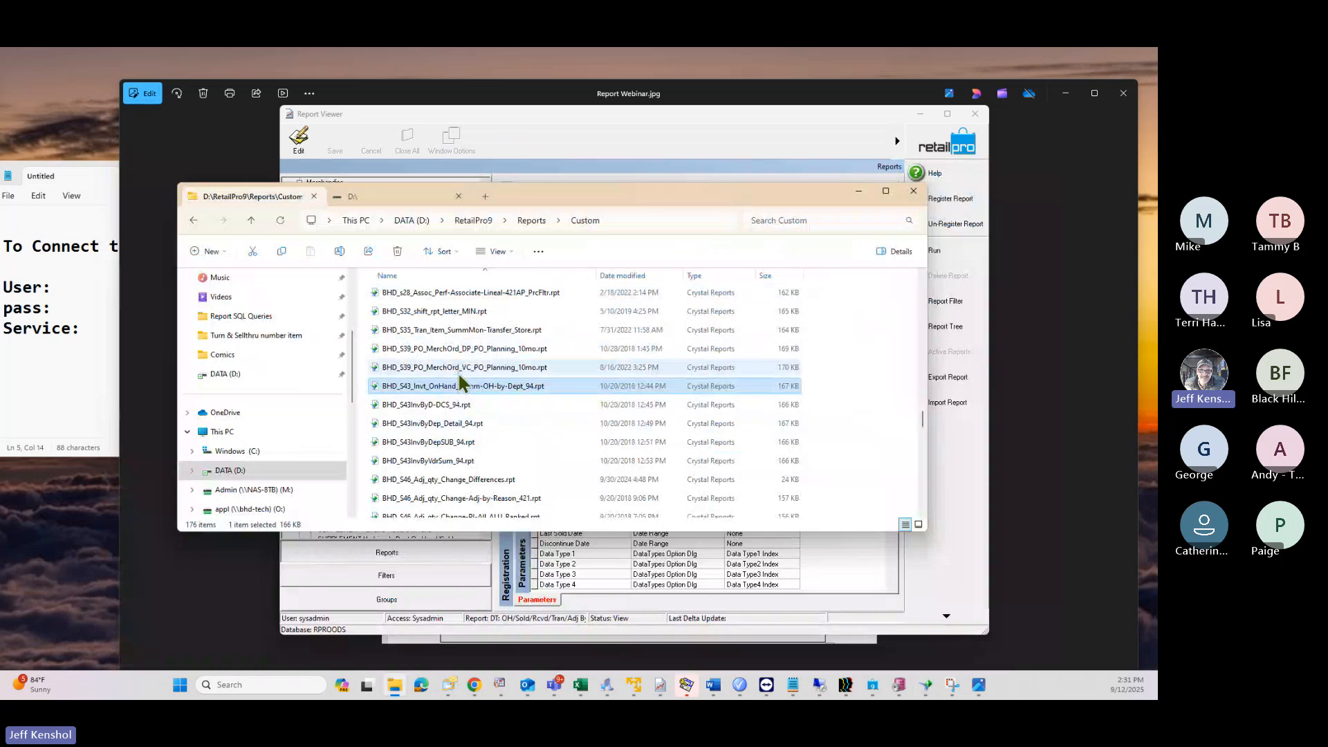
{"action": "left_click", "coordinate": [538, 223]}
{"action": "left_click", "coordinate": [422, 407]}
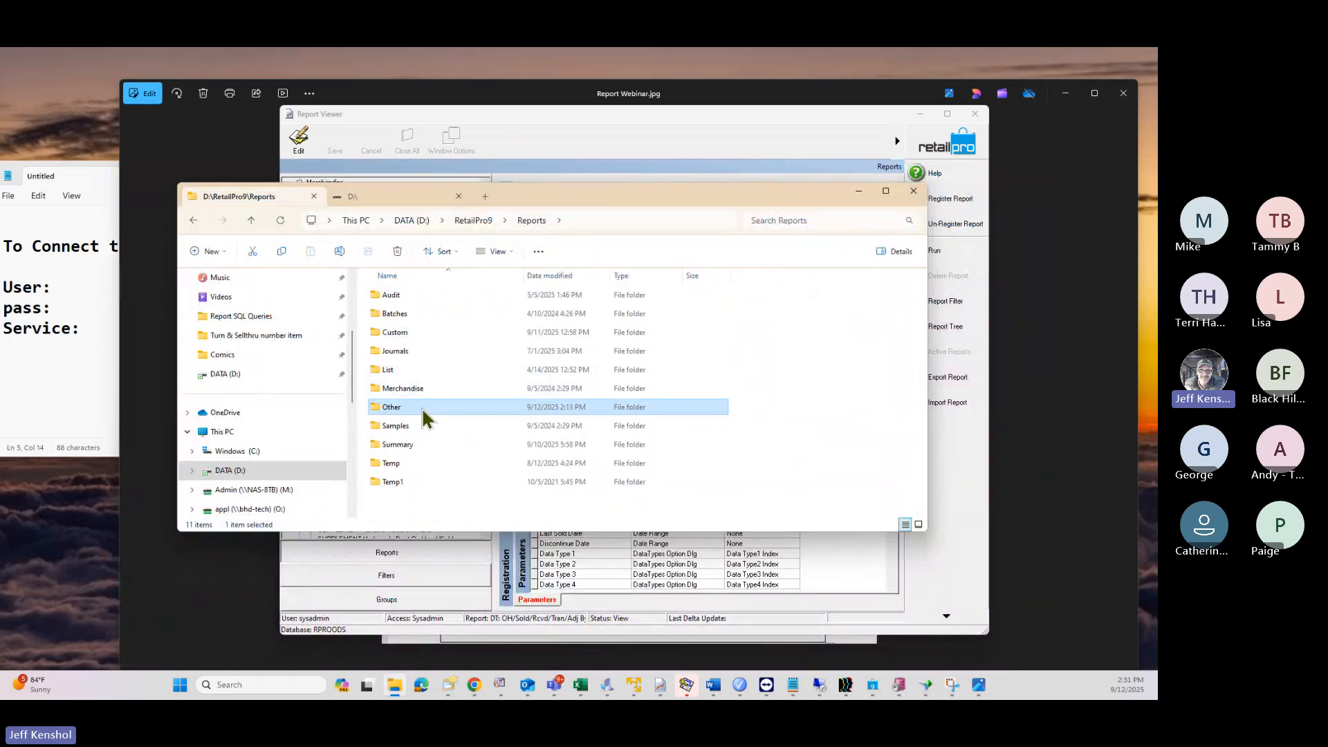
{"action": "double_click", "coordinate": [422, 406]}
{"action": "left_click", "coordinate": [463, 292]}
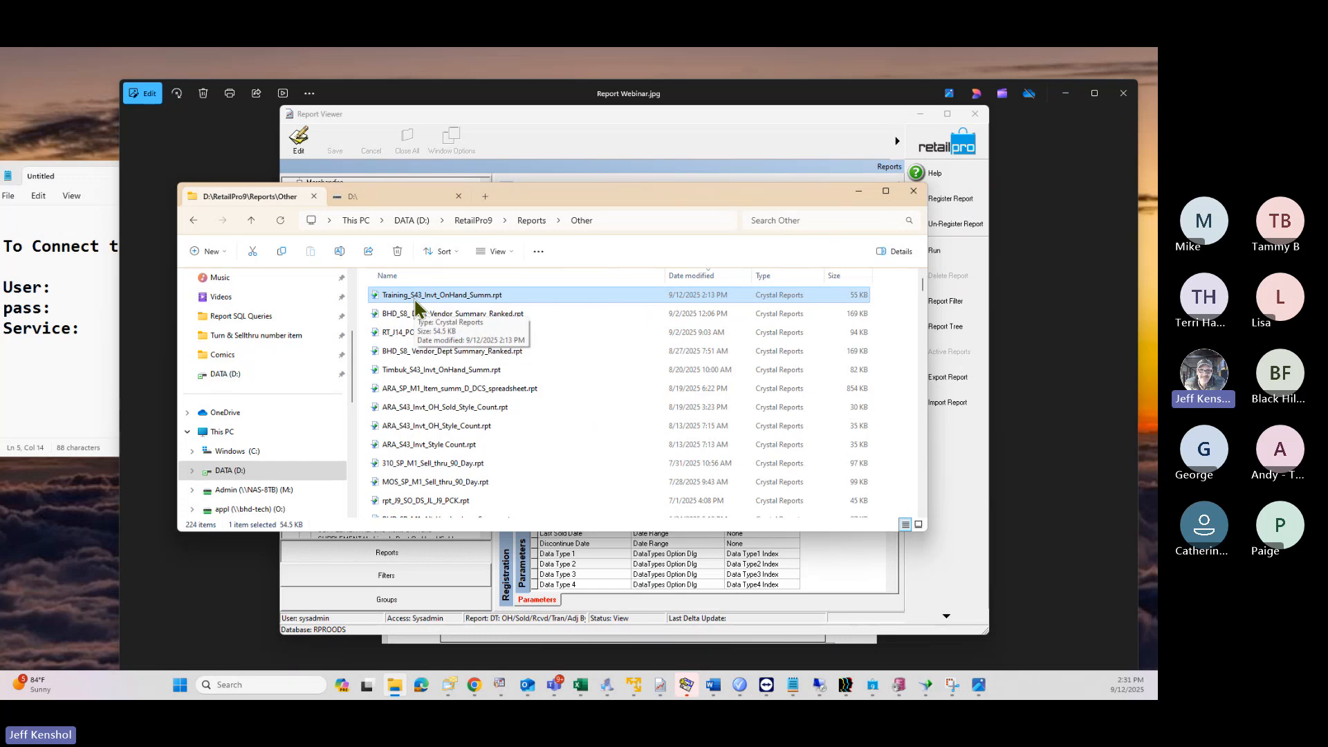
Step: Switch to Report Viewer, collapse the Merchandise folder and open the INVENTORY: On Hand Summary report in the Summary folder
{"action": "left_click", "coordinate": [529, 112]}
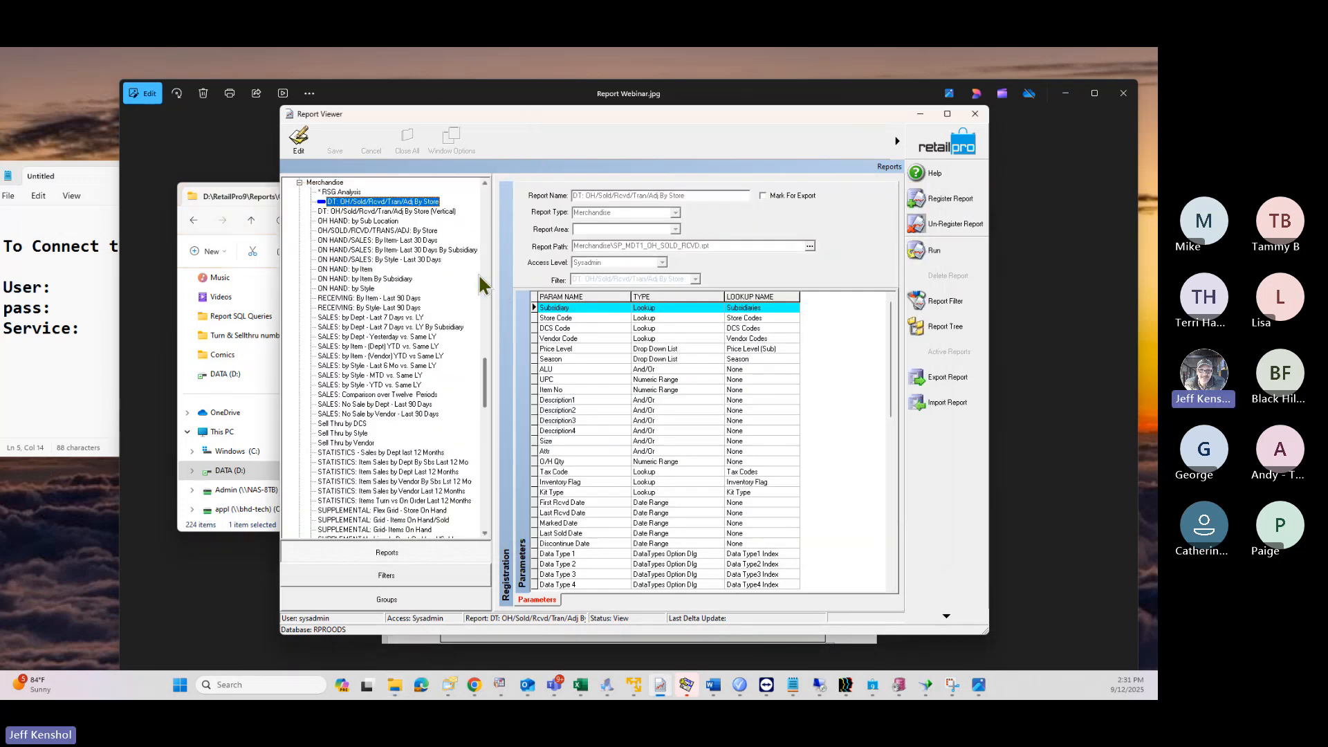
{"action": "left_click", "coordinate": [299, 182]}
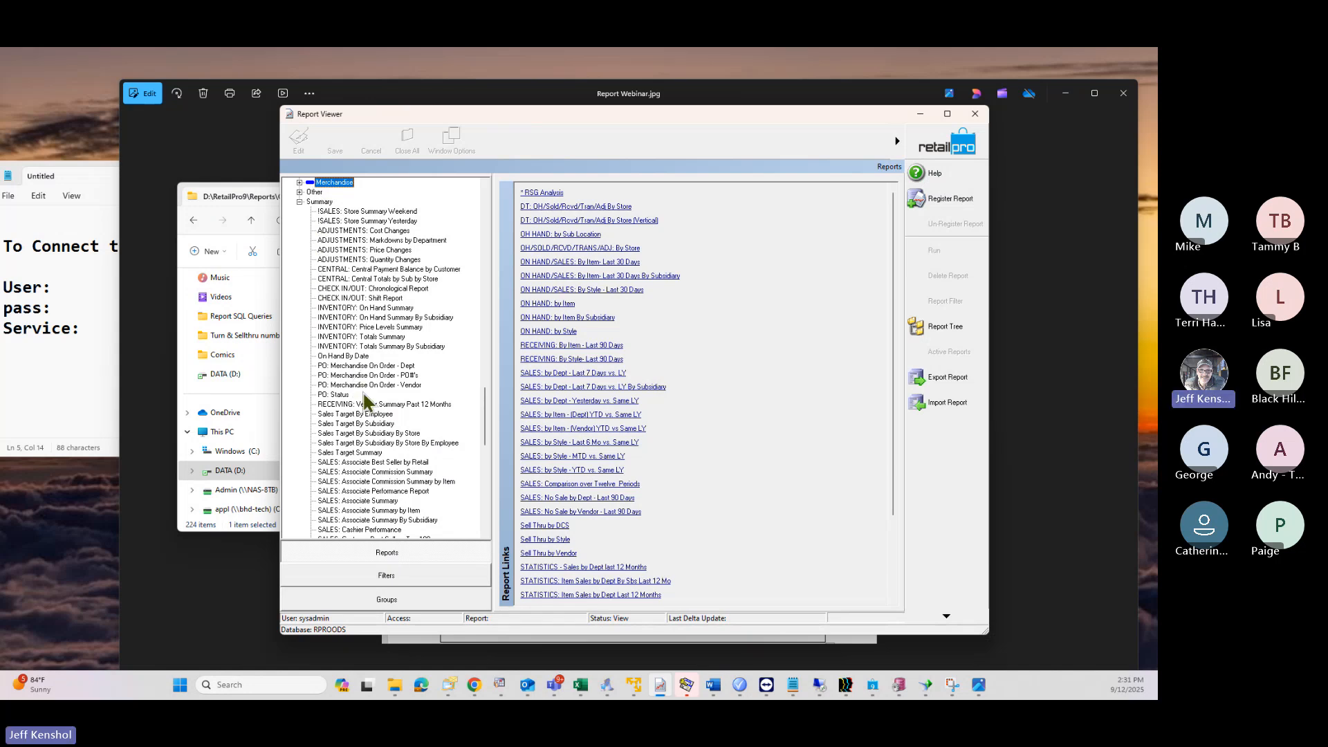
{"action": "scroll", "coordinate": [371, 422], "scroll_direction": "down", "scroll_amount": 1}
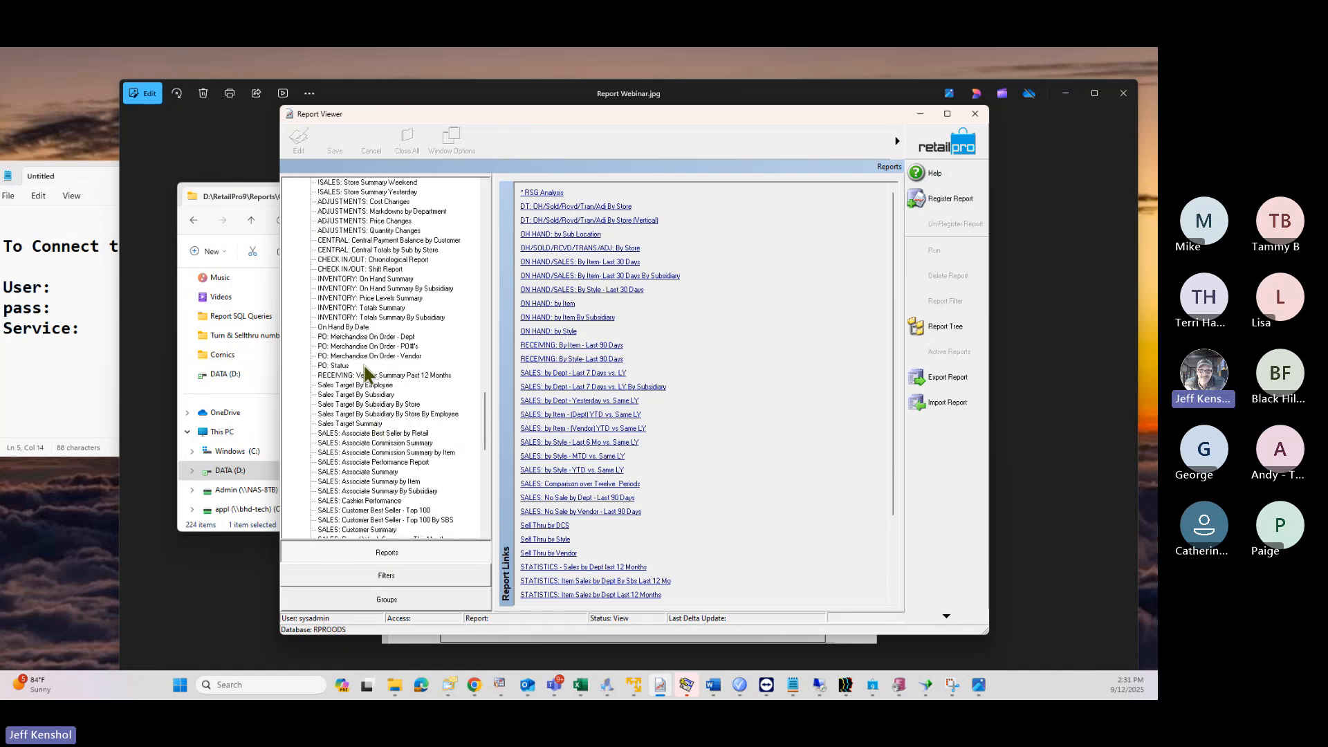
{"action": "left_click", "coordinate": [368, 280]}
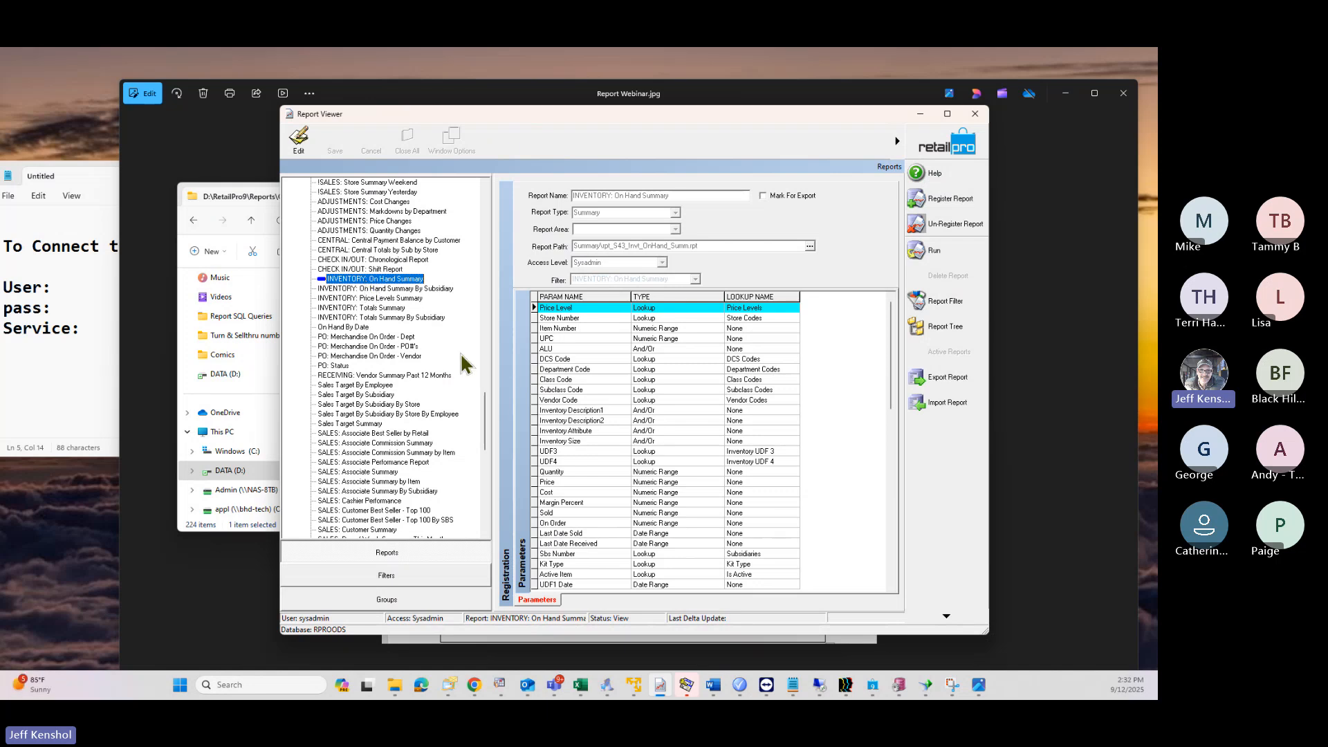
Step: Examine the parameter types and lookup names for the price level, store number, department code and subclass code
{"action": "left_click", "coordinate": [652, 308]}
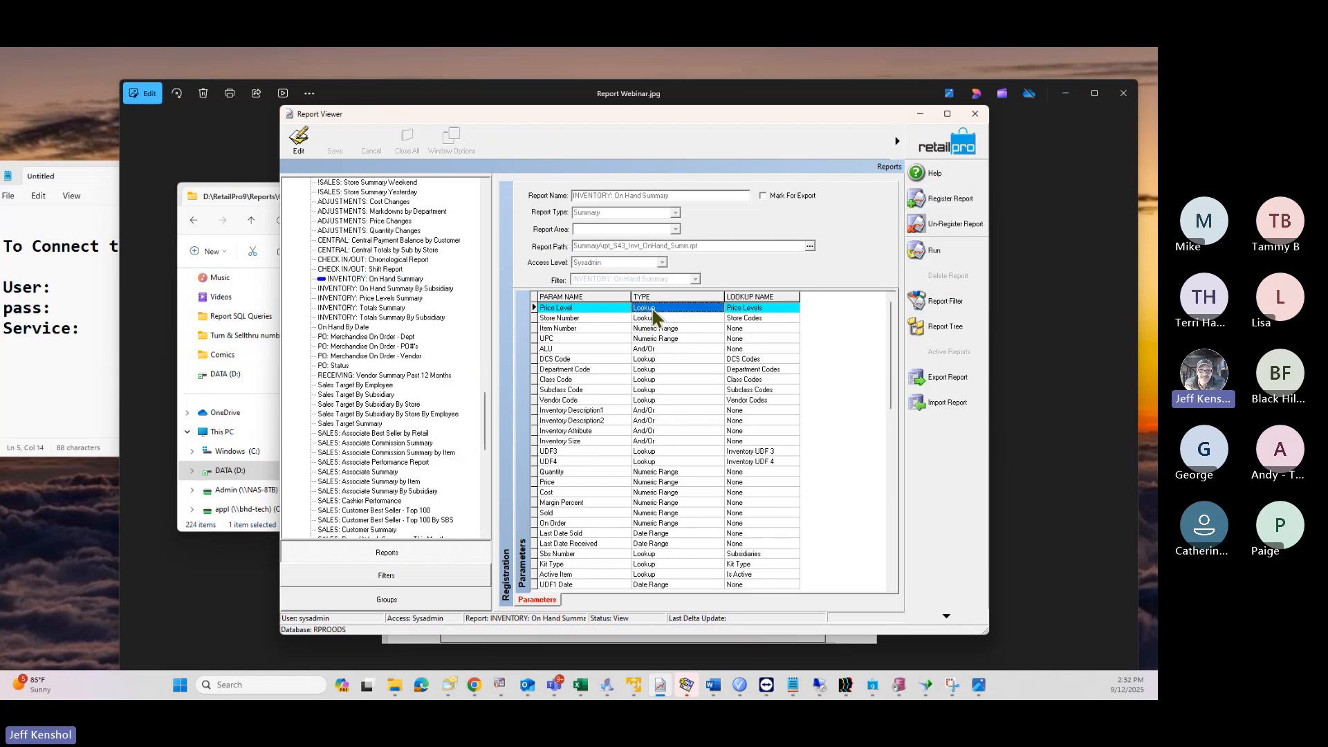
{"action": "left_click", "coordinate": [653, 319]}
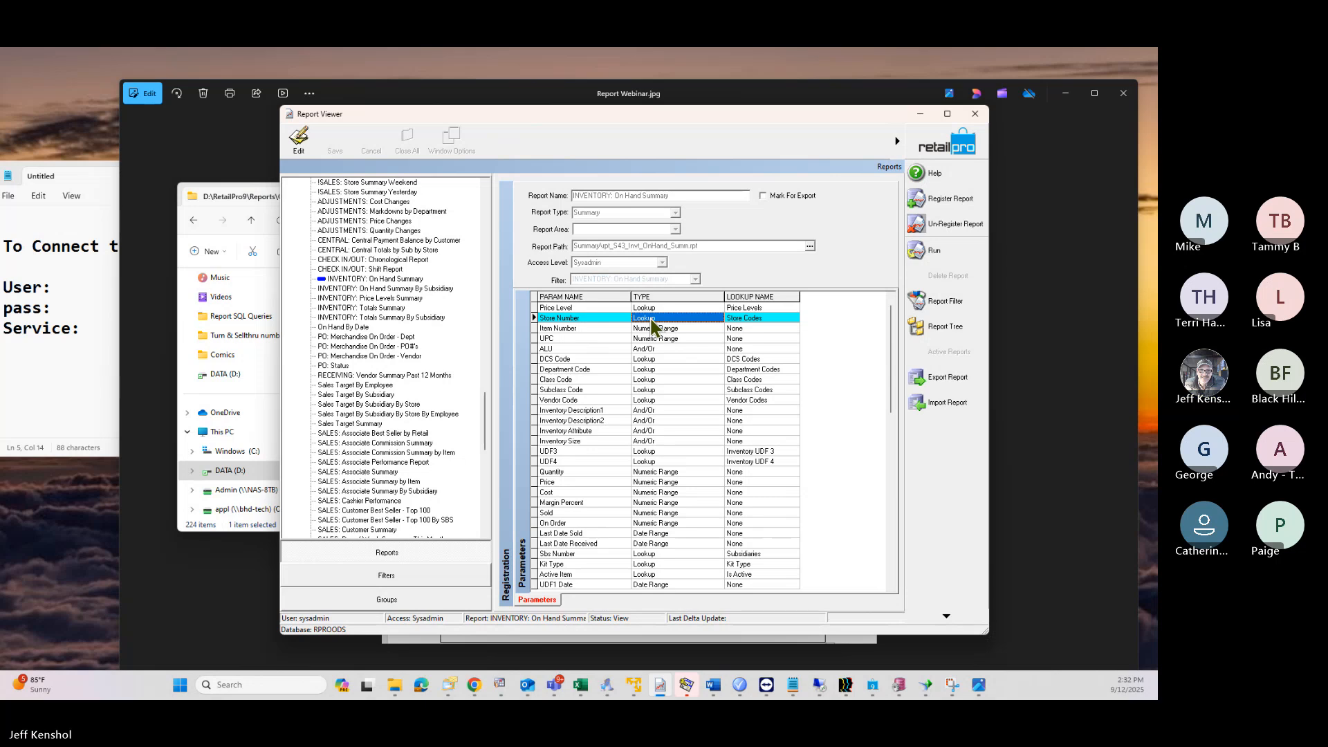
{"action": "left_click", "coordinate": [754, 309]}
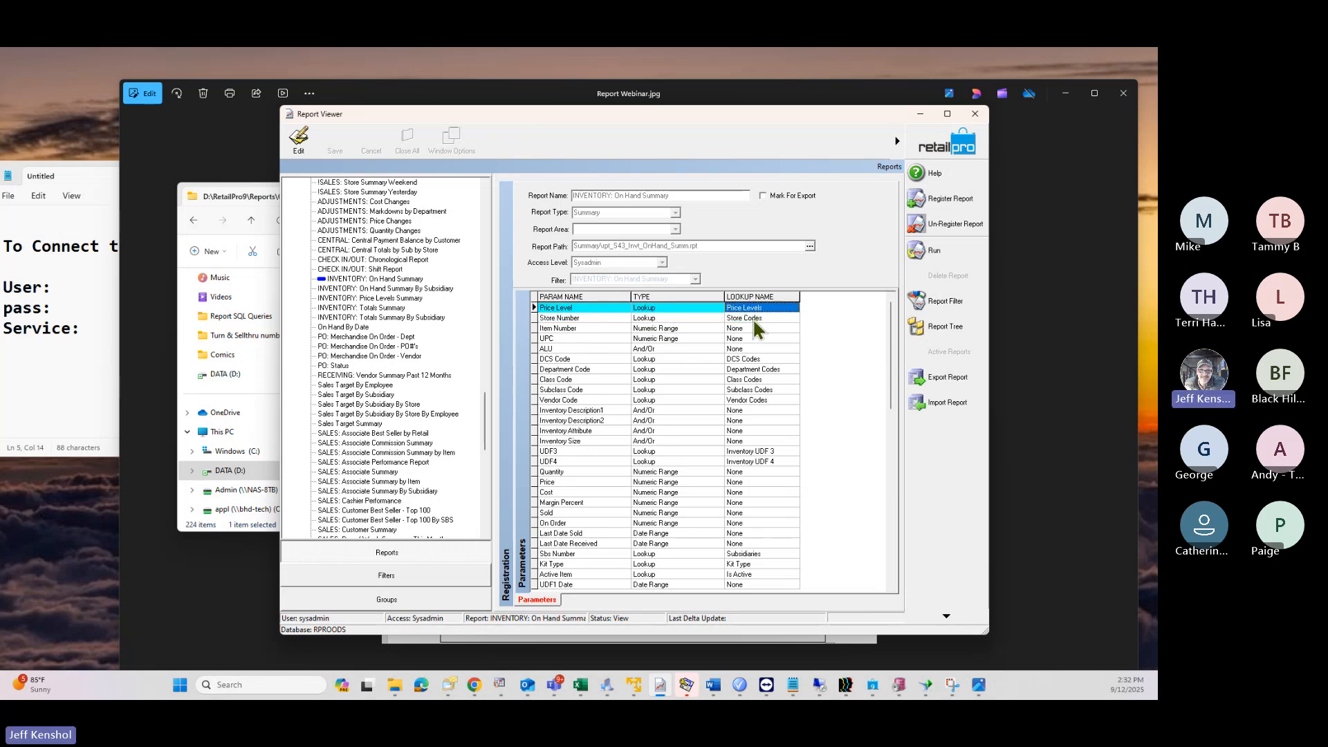
{"action": "left_click", "coordinate": [754, 318]}
{"action": "left_click", "coordinate": [758, 371]}
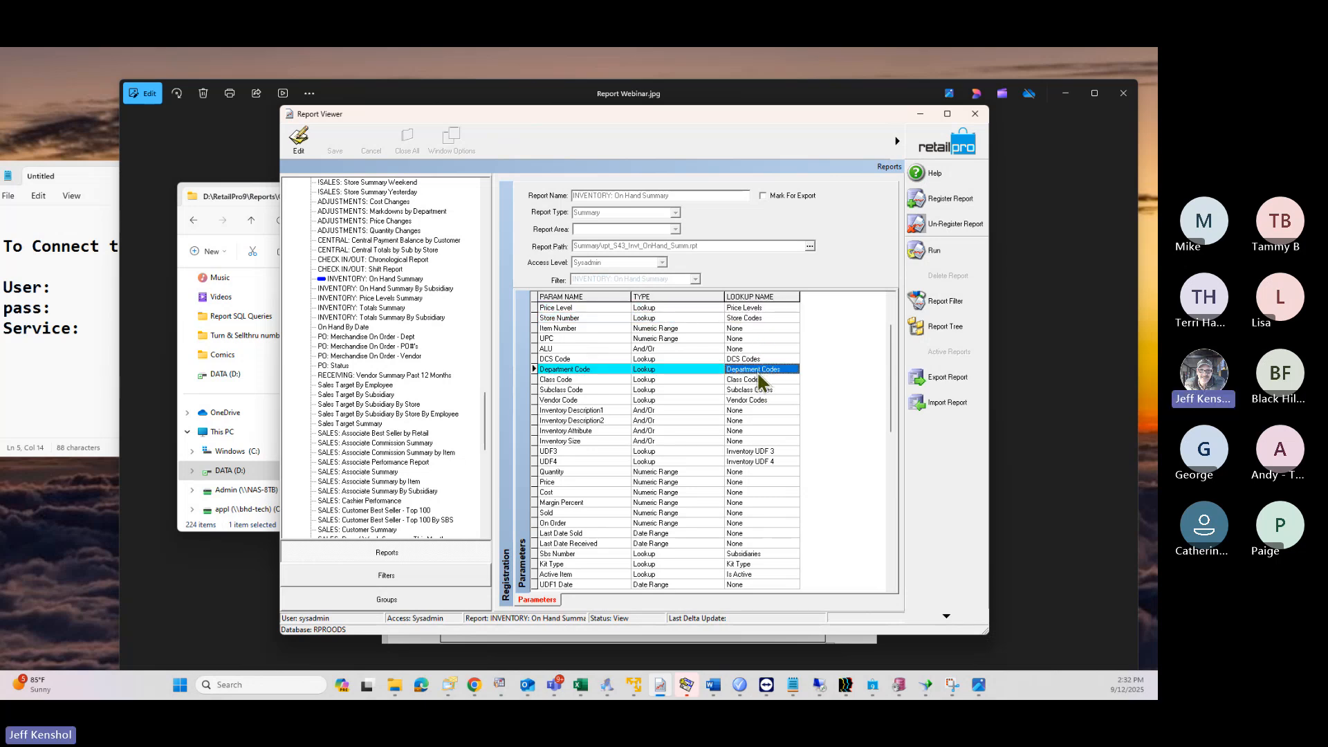
{"action": "left_click", "coordinate": [756, 391]}
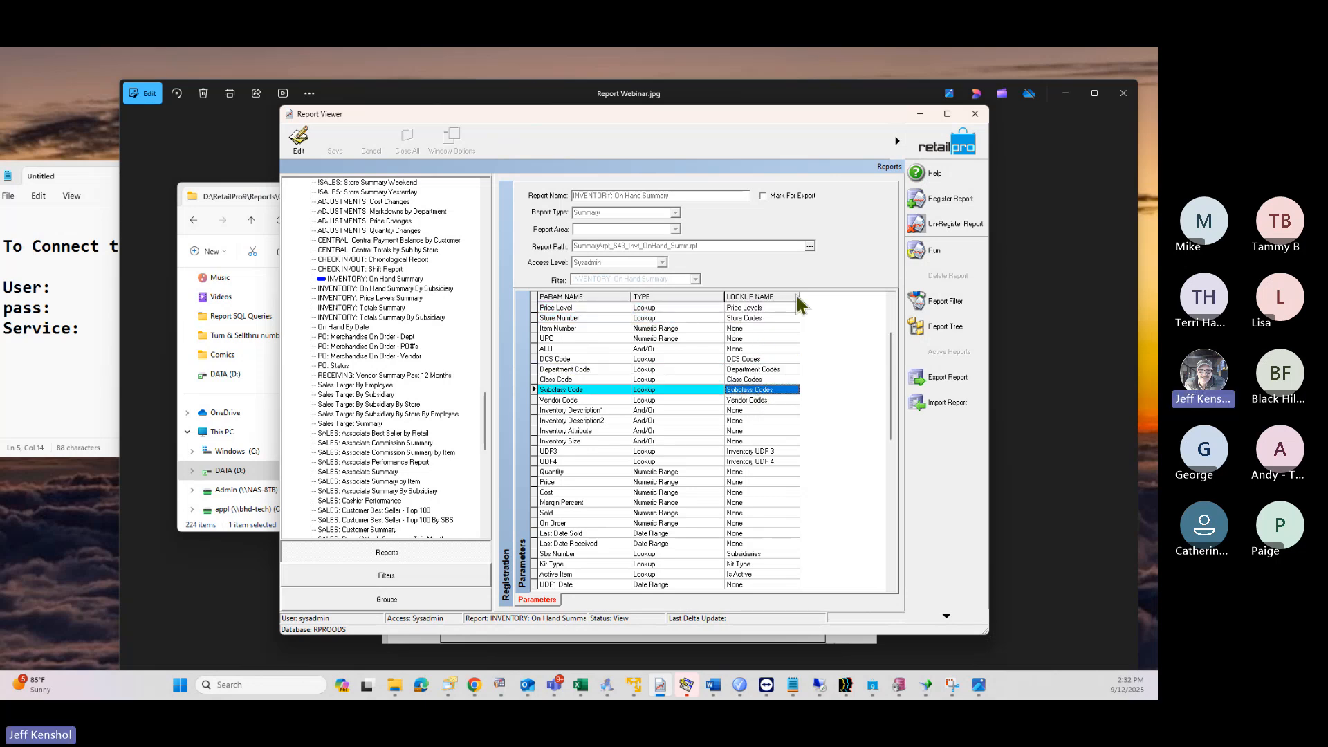
Step: Maximize Report Viewer, send the report's full parameter list to Notepad and highlight the Price Levels lookup name there
{"action": "left_click", "coordinate": [947, 113]}
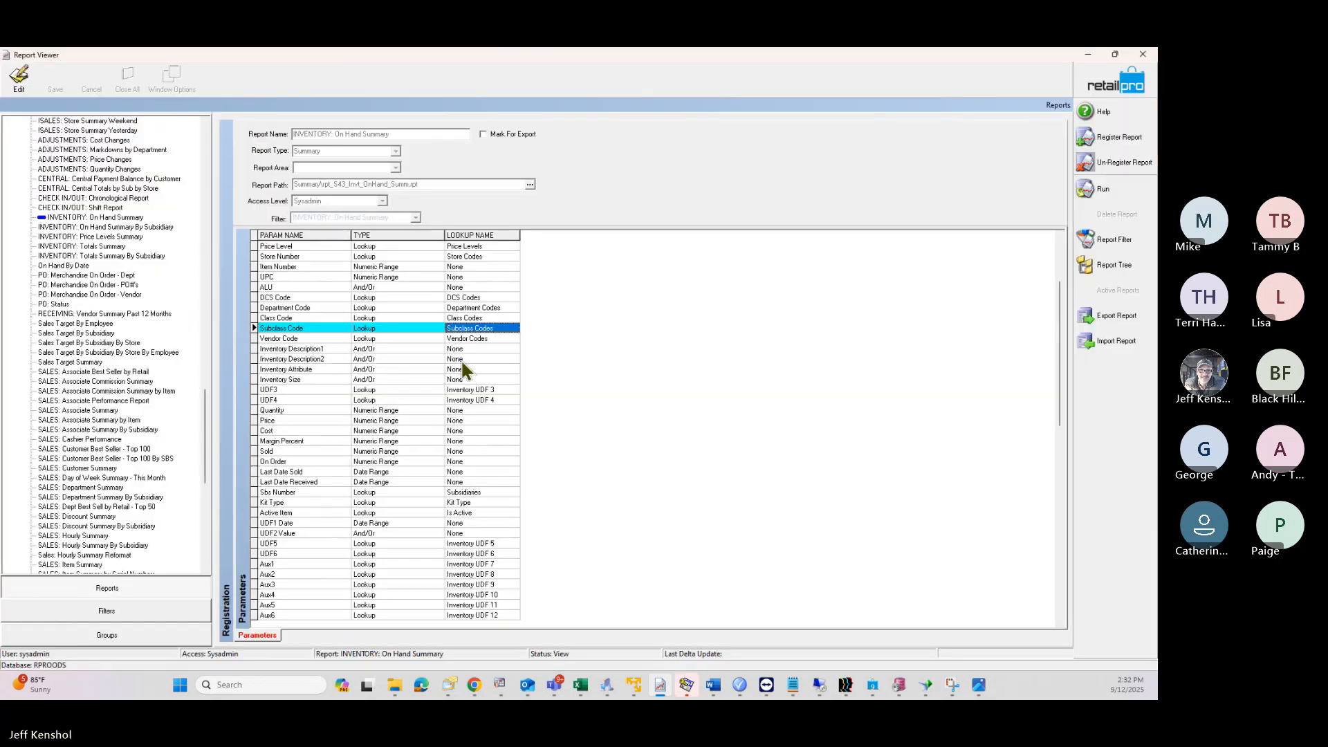
{"action": "right_click", "coordinate": [362, 315]}
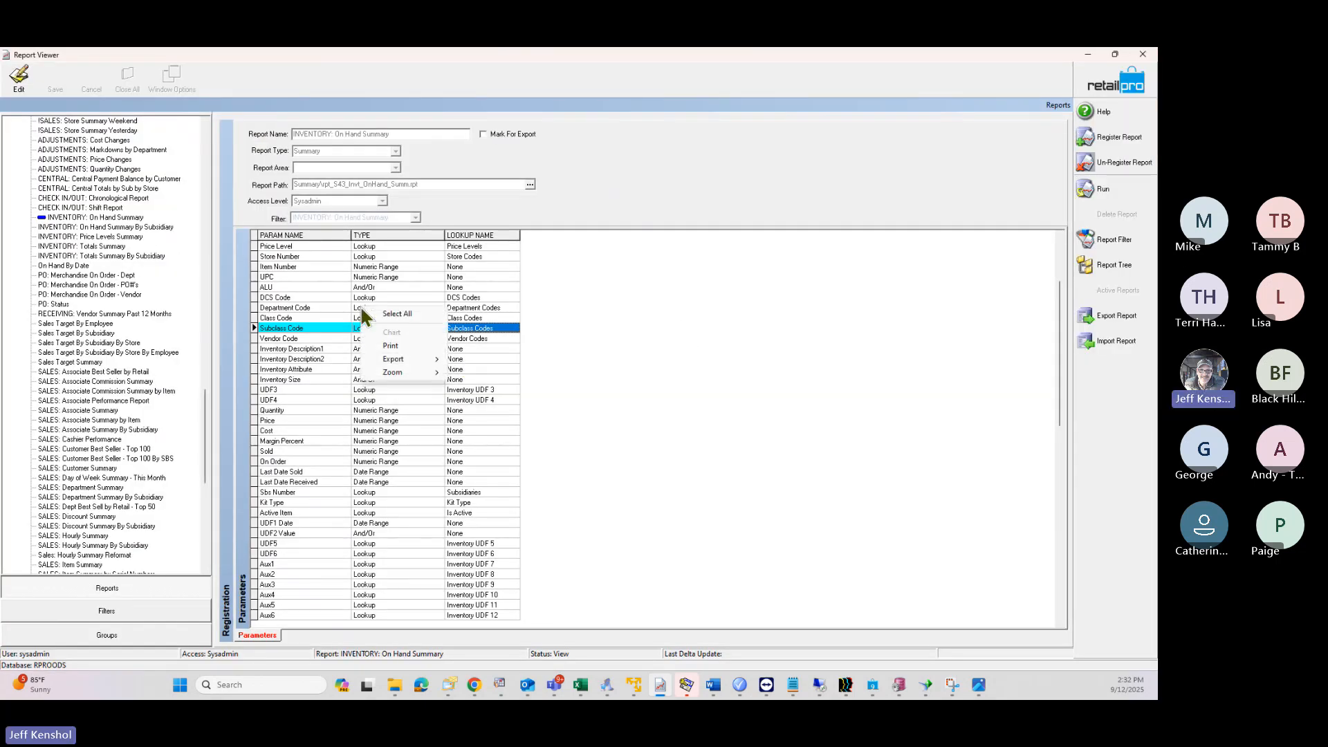
{"action": "left_click", "coordinate": [398, 314]}
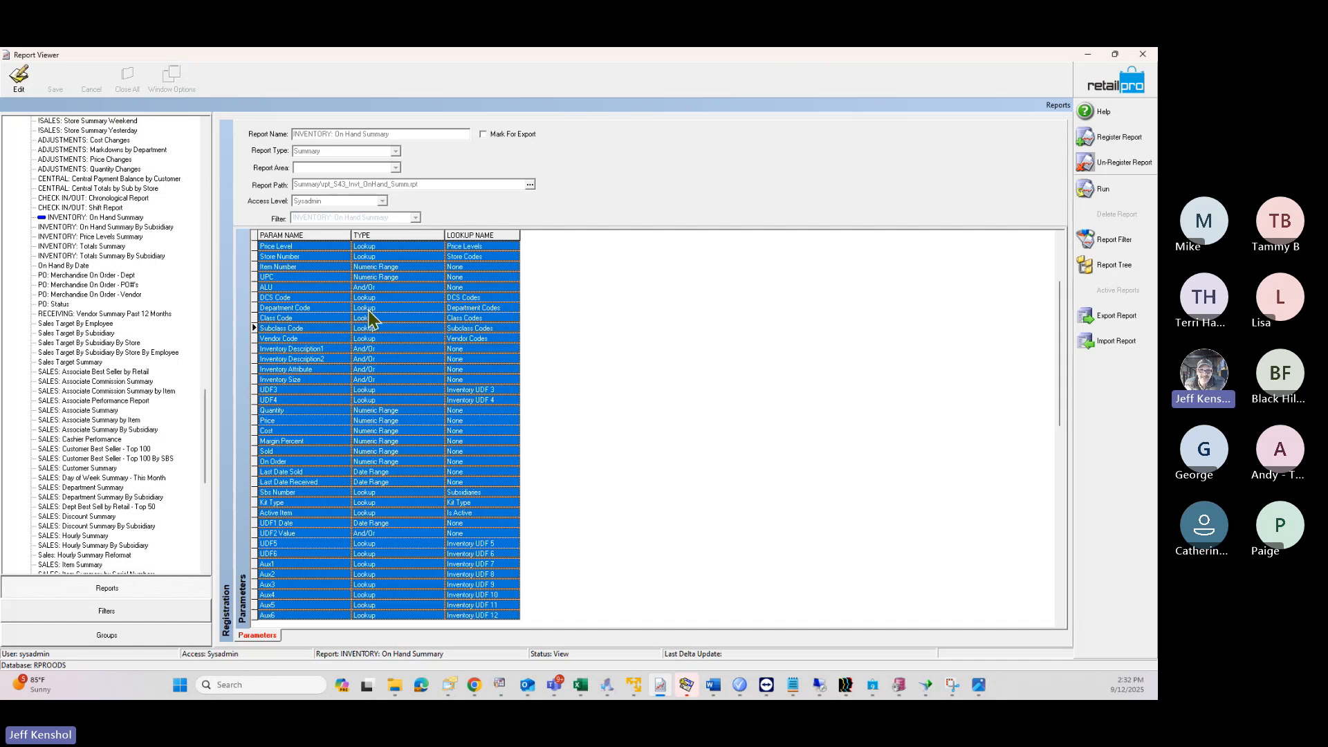
{"action": "right_click", "coordinate": [369, 309]}
{"action": "mouse_move", "coordinate": [409, 360]}
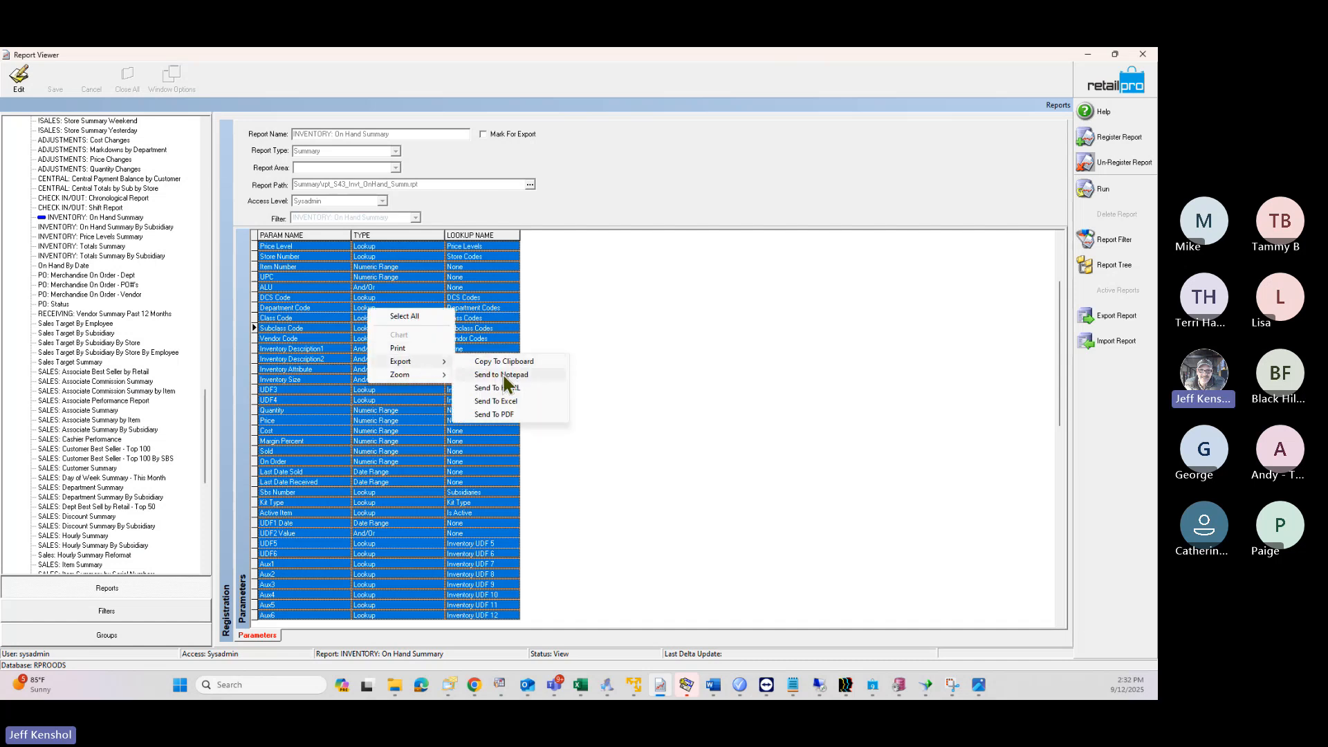
{"action": "left_click", "coordinate": [507, 375]}
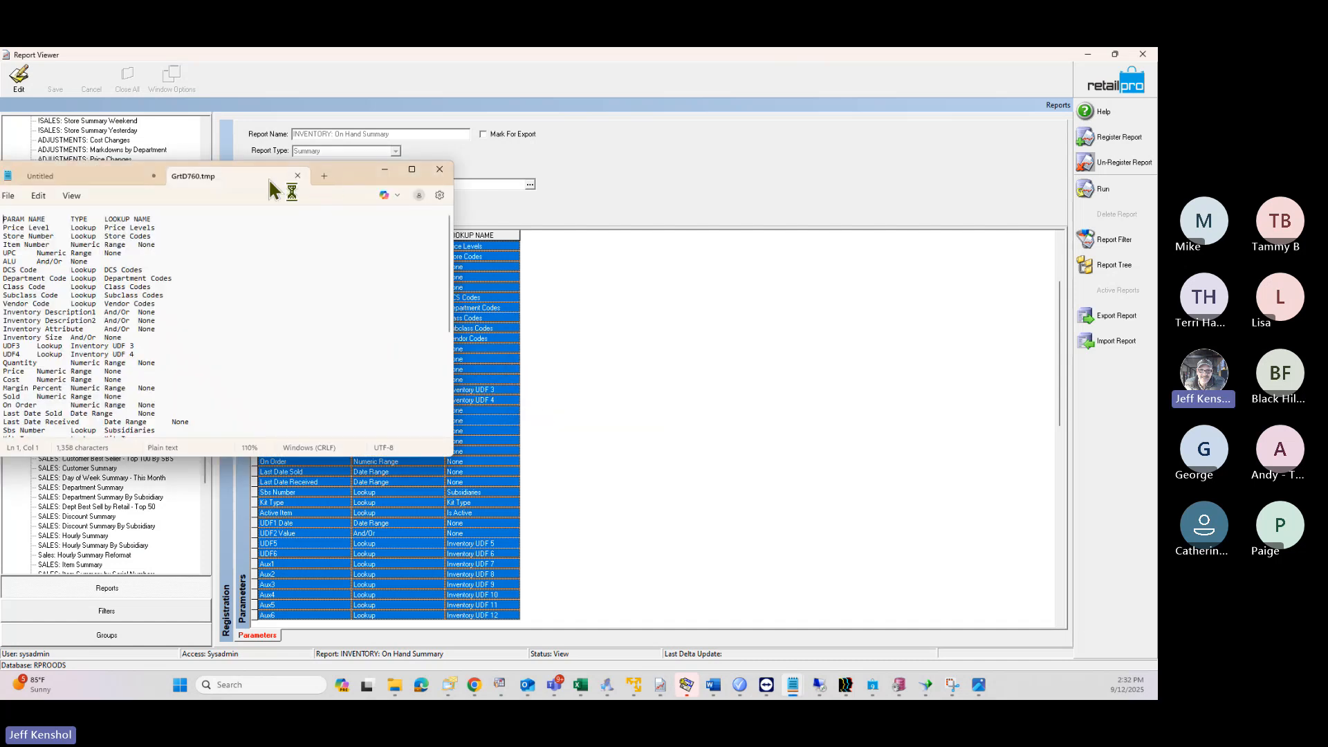
{"action": "left_click_drag", "start_coordinate": [343, 170], "coordinate": [537, 152]}
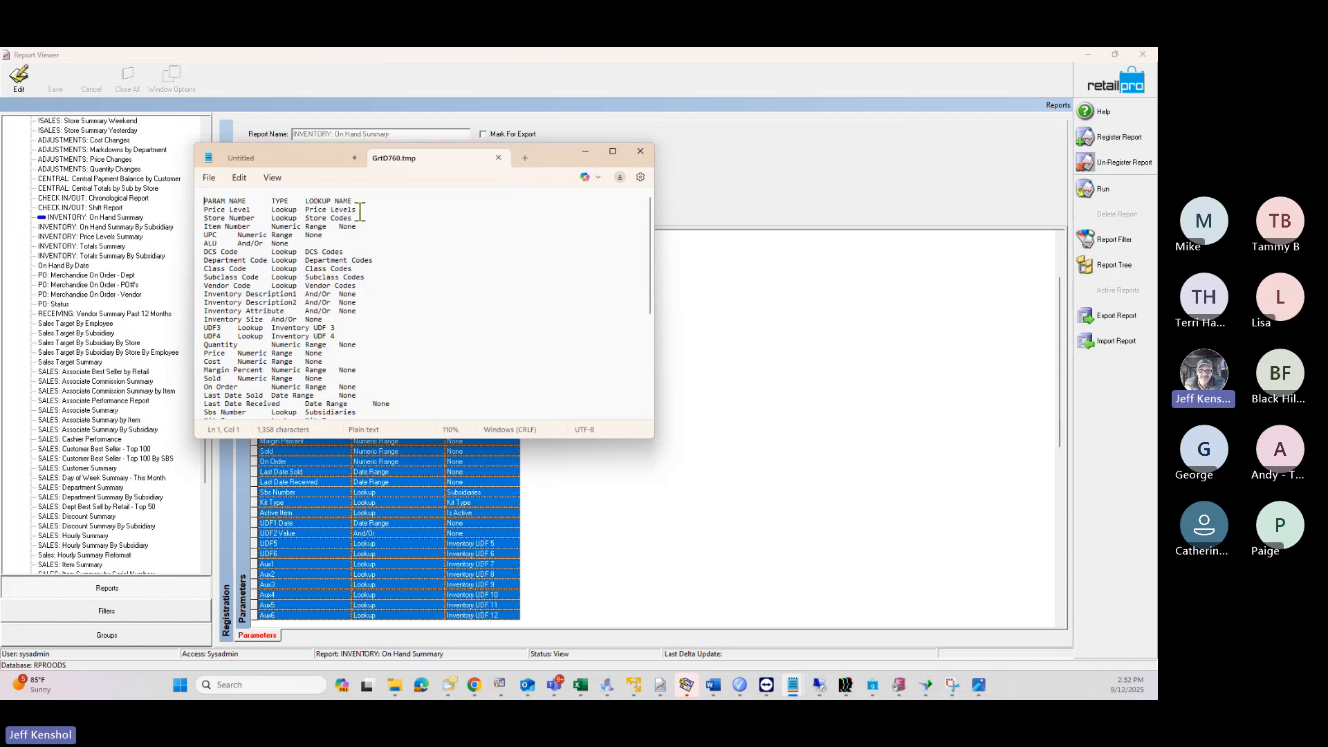
{"action": "left_click_drag", "start_coordinate": [356, 210], "coordinate": [310, 211]}
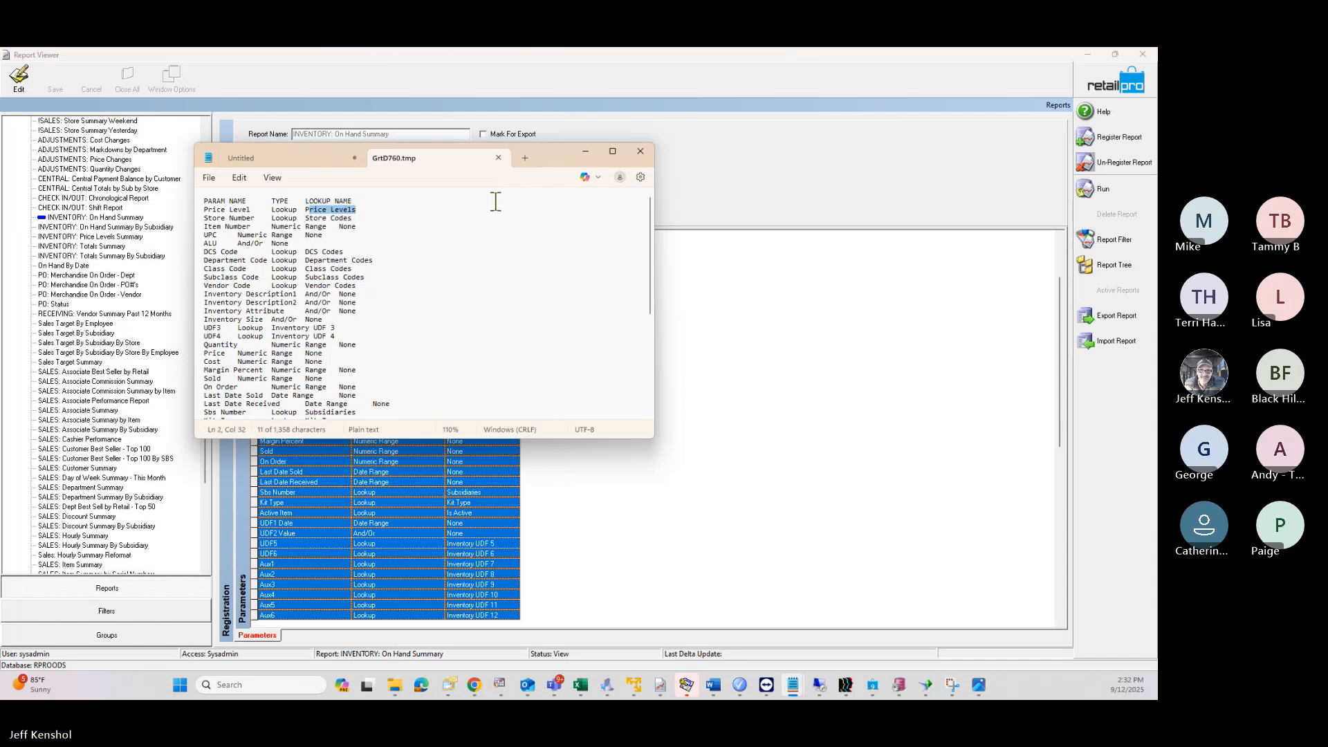
Step: Return to Report Viewer, view the !NG Rcvd vs Sold by Item and Style report in the Custom folder, and collapse that folder
{"action": "left_click", "coordinate": [709, 168]}
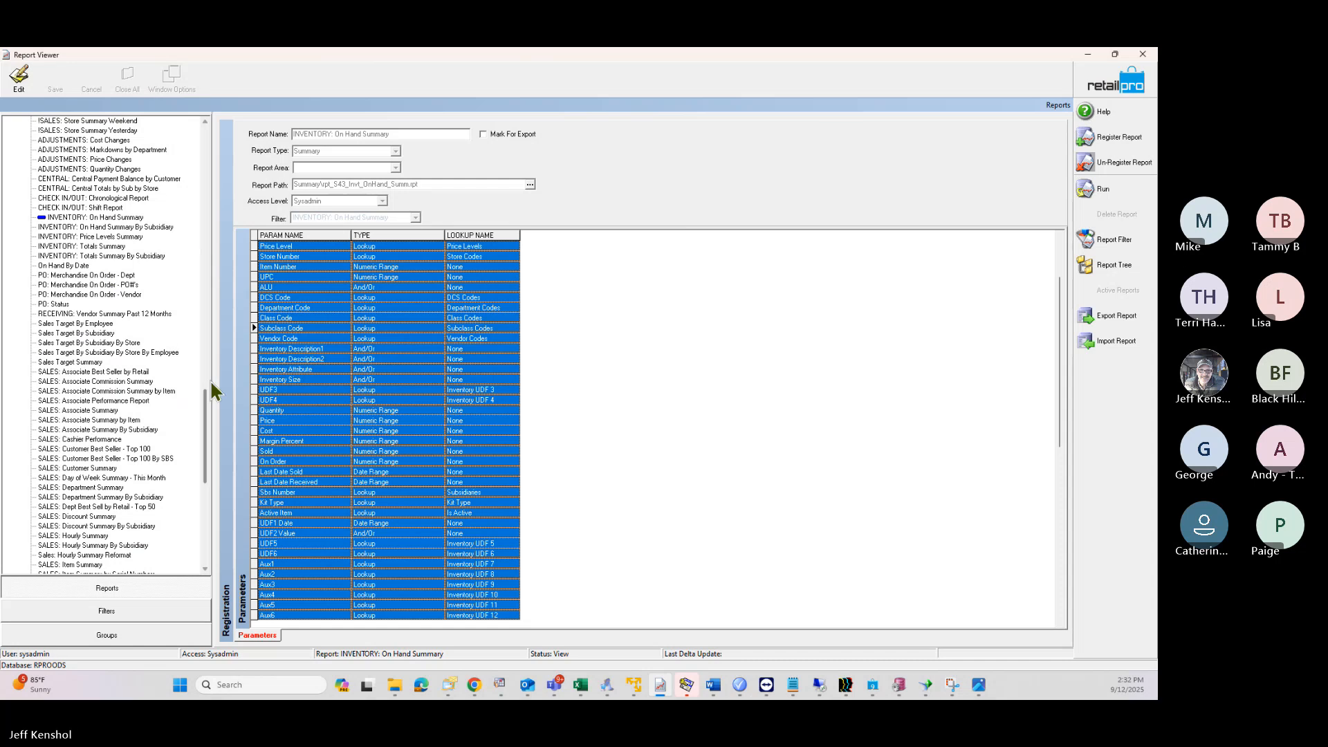
{"action": "left_click", "coordinate": [204, 166]}
{"action": "left_click", "coordinate": [202, 153]}
{"action": "left_click", "coordinate": [201, 148]}
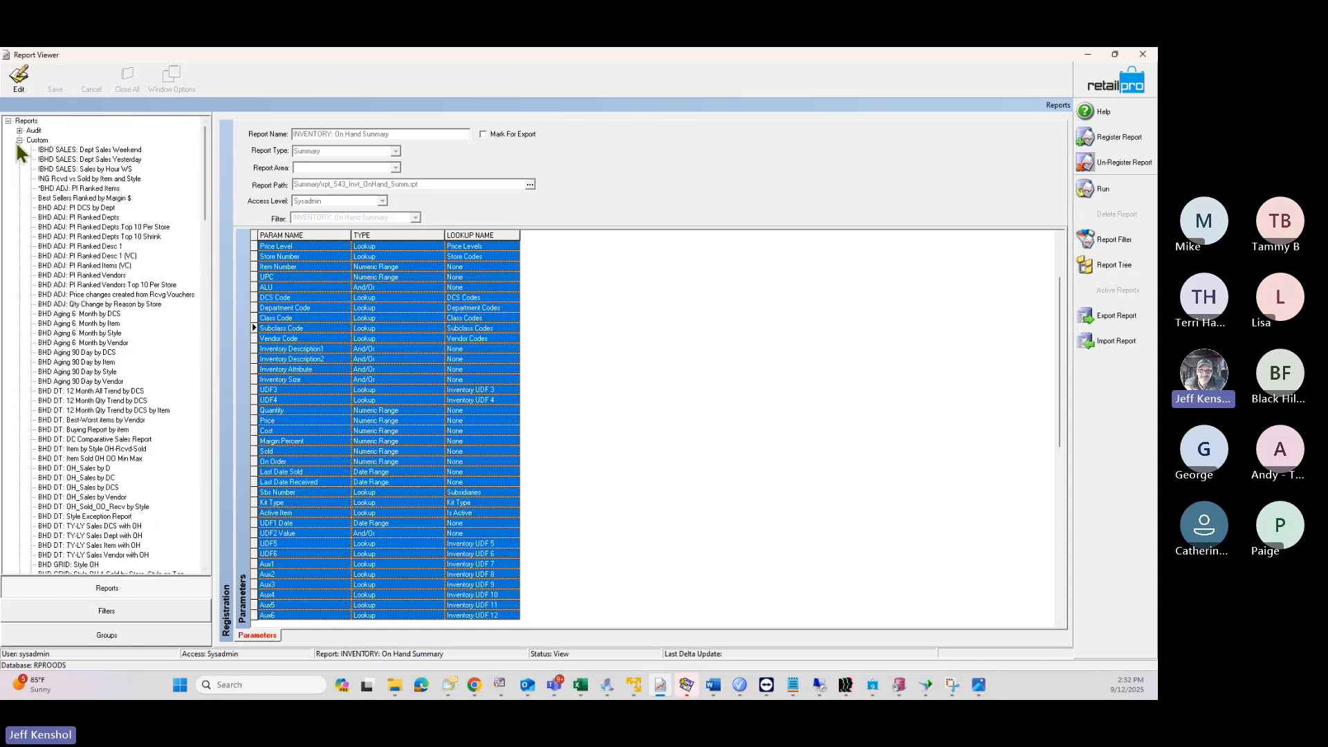
{"action": "left_click", "coordinate": [66, 181]}
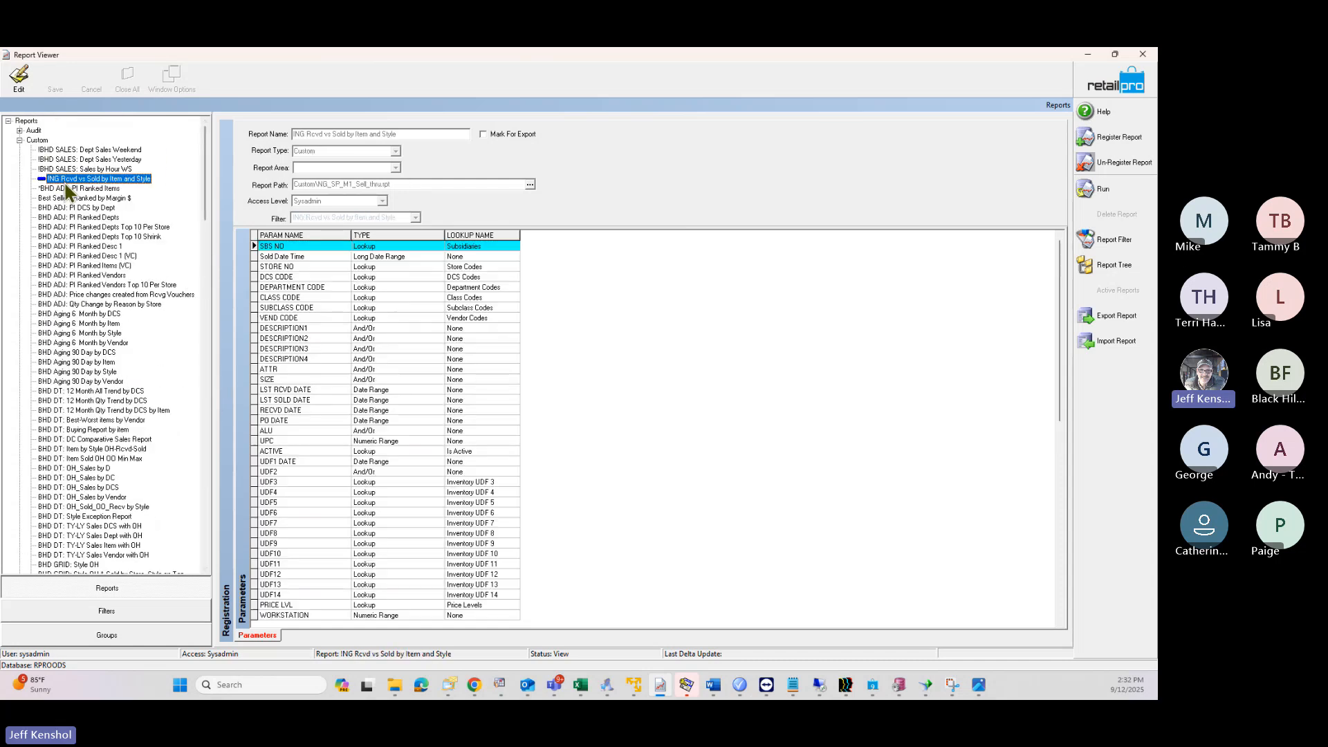
{"action": "left_click", "coordinate": [18, 139]}
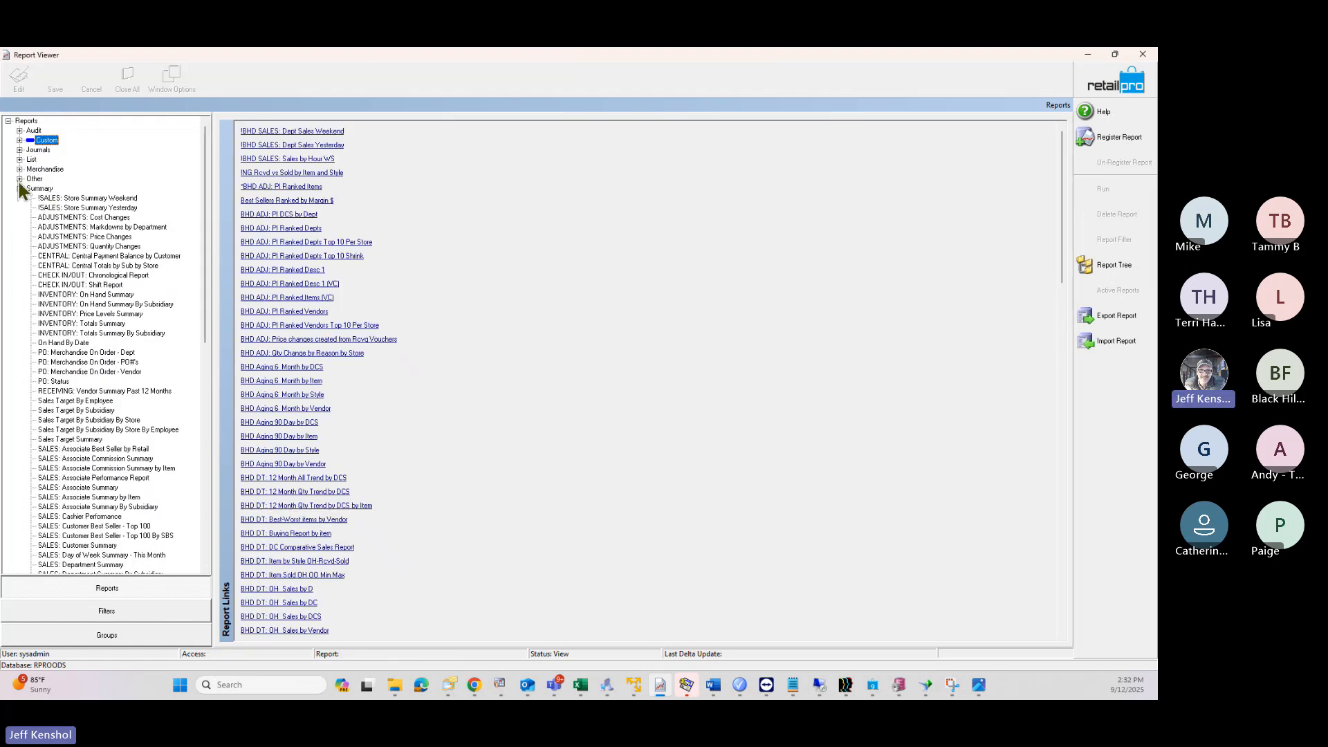
Step: Start registering a new report in the Other folder and name it Training ON Hand Report
{"action": "left_click", "coordinate": [20, 179]}
{"action": "left_click", "coordinate": [81, 257]}
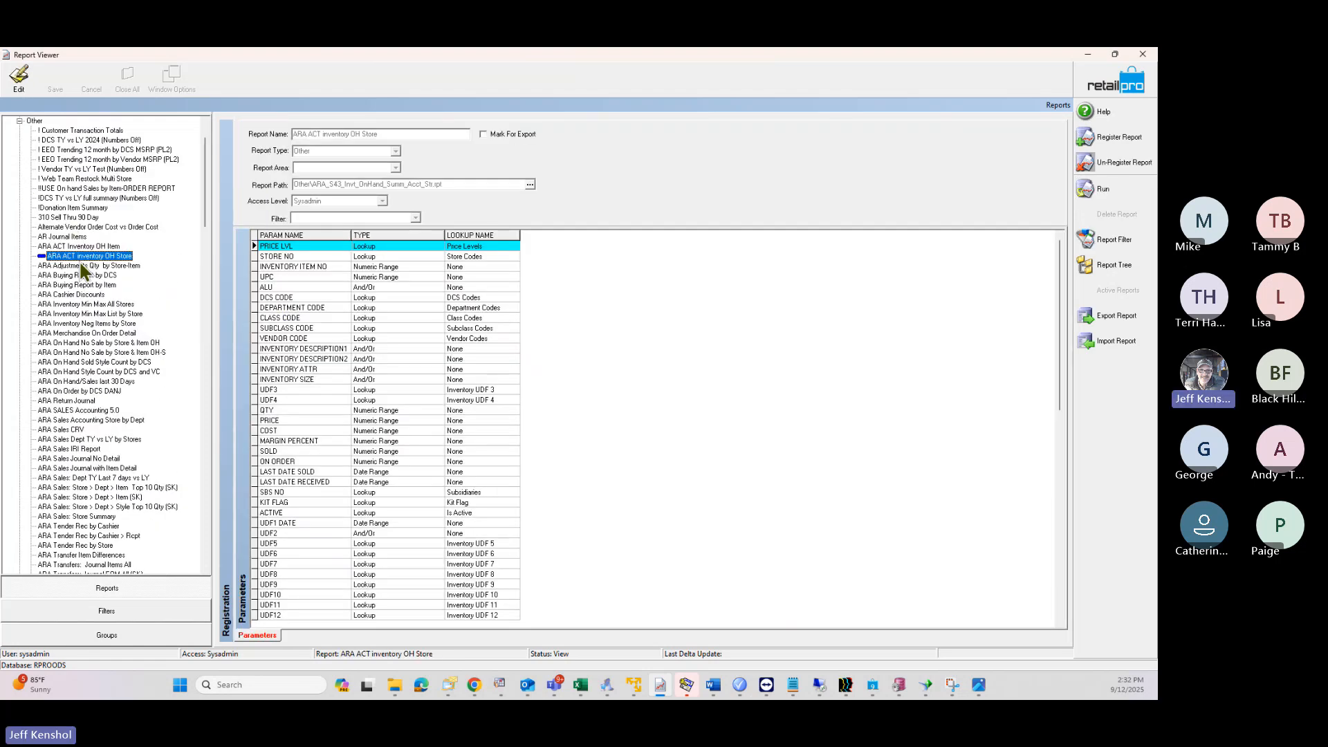
{"action": "left_click", "coordinate": [1106, 138]}
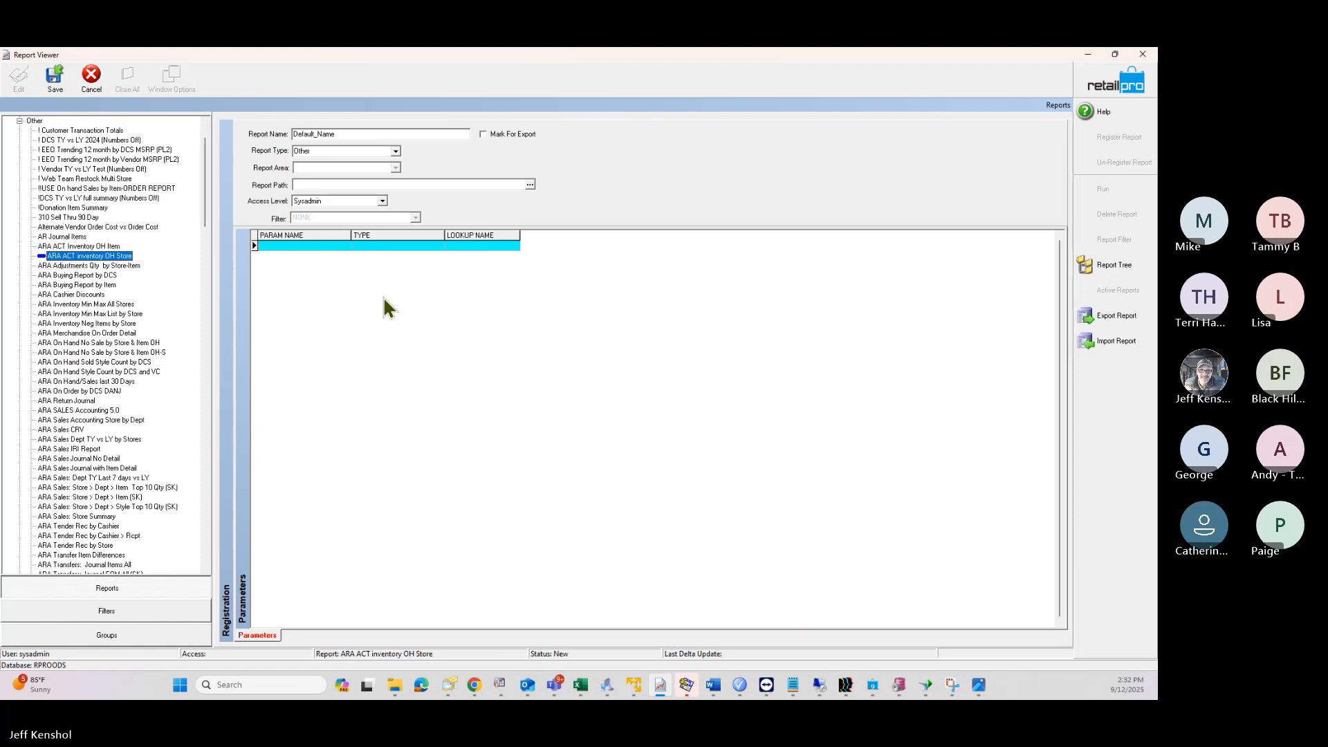
{"action": "double_click", "coordinate": [347, 133]}
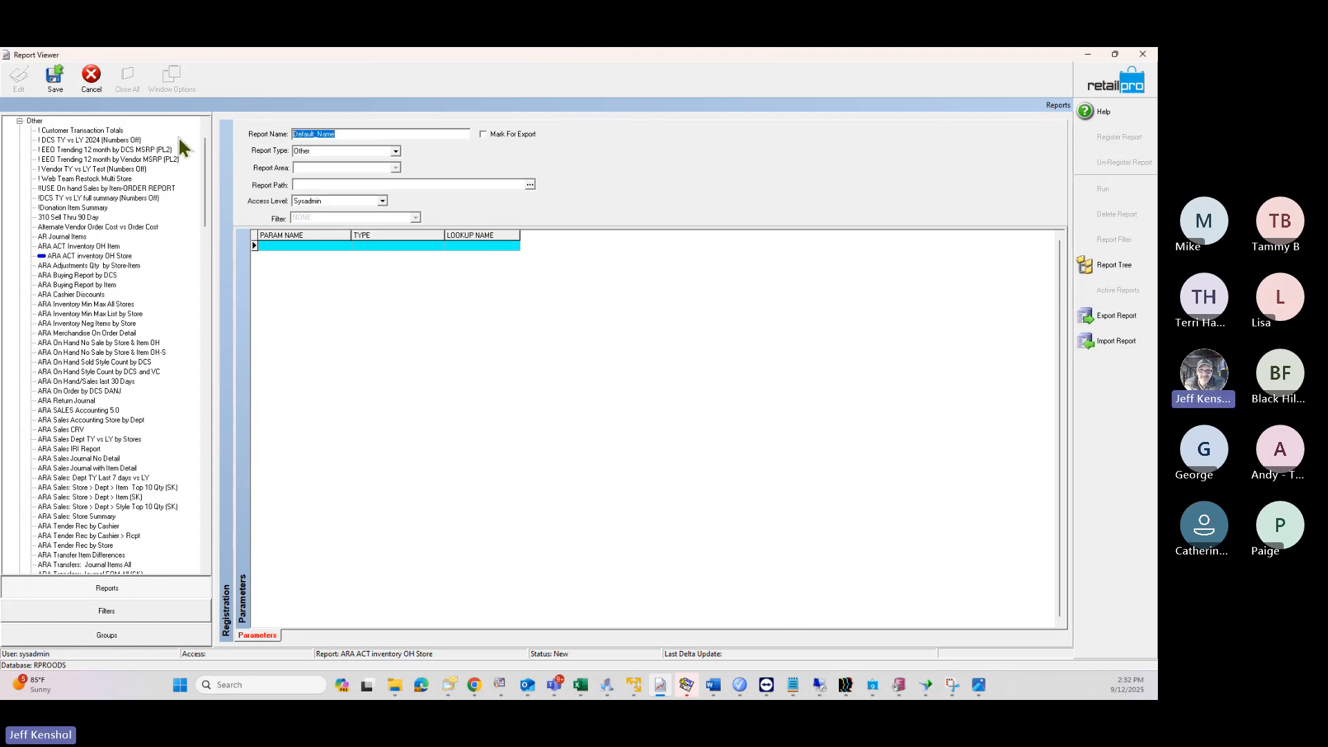
{"action": "type", "text": "Training ON Han"}
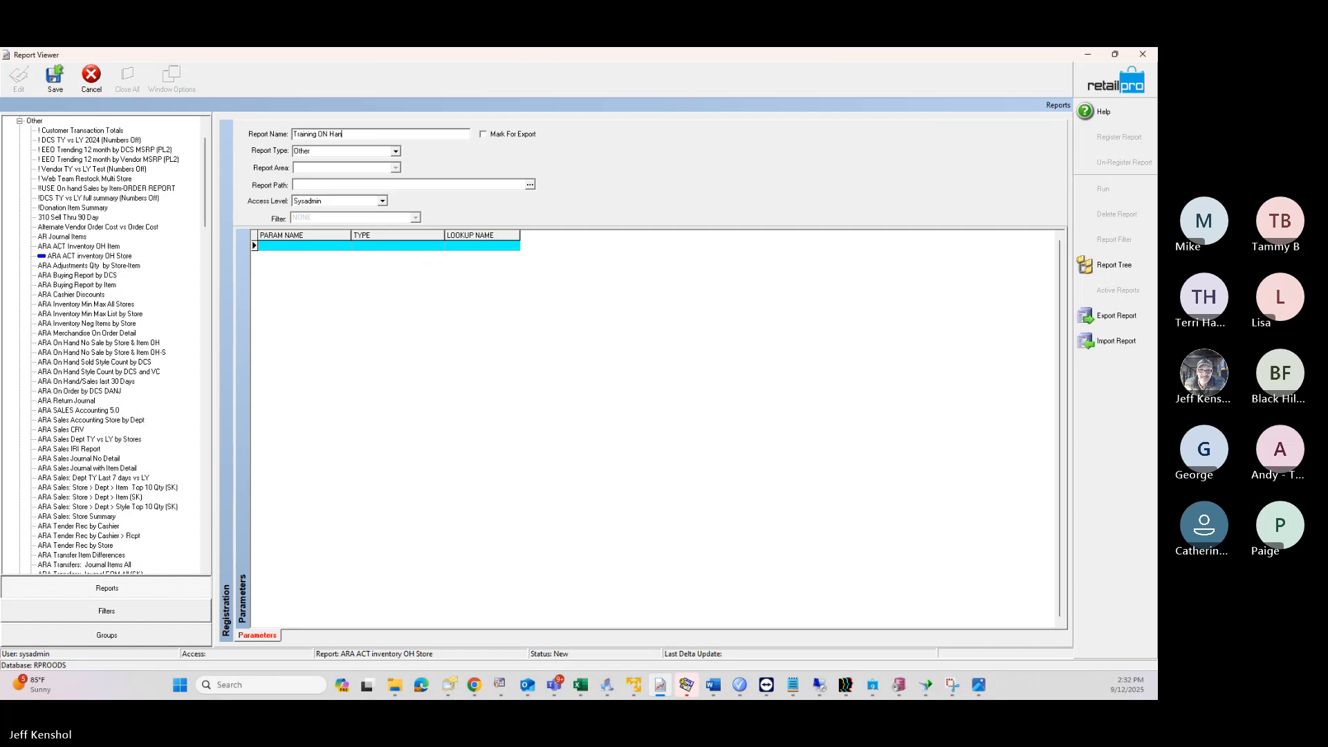
{"action": "type", "text": "d Repo"}
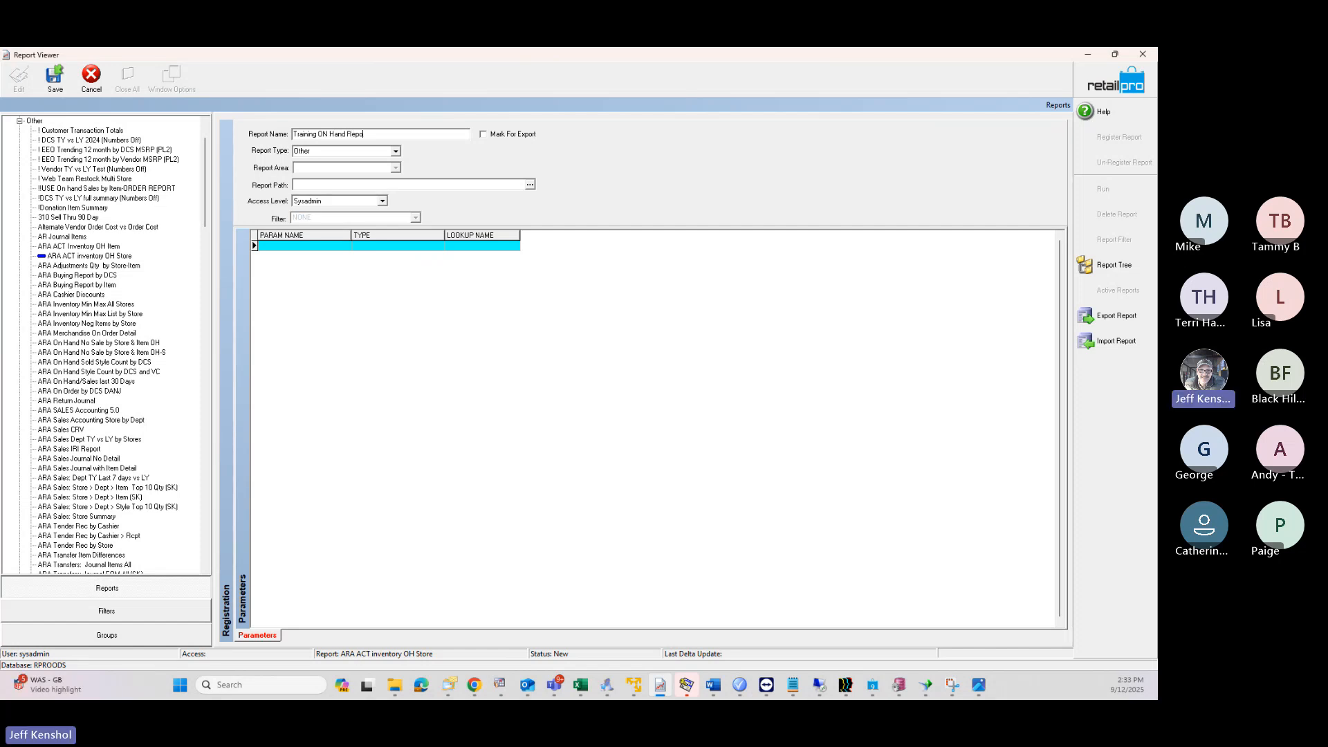
{"action": "type", "text": "rt"}
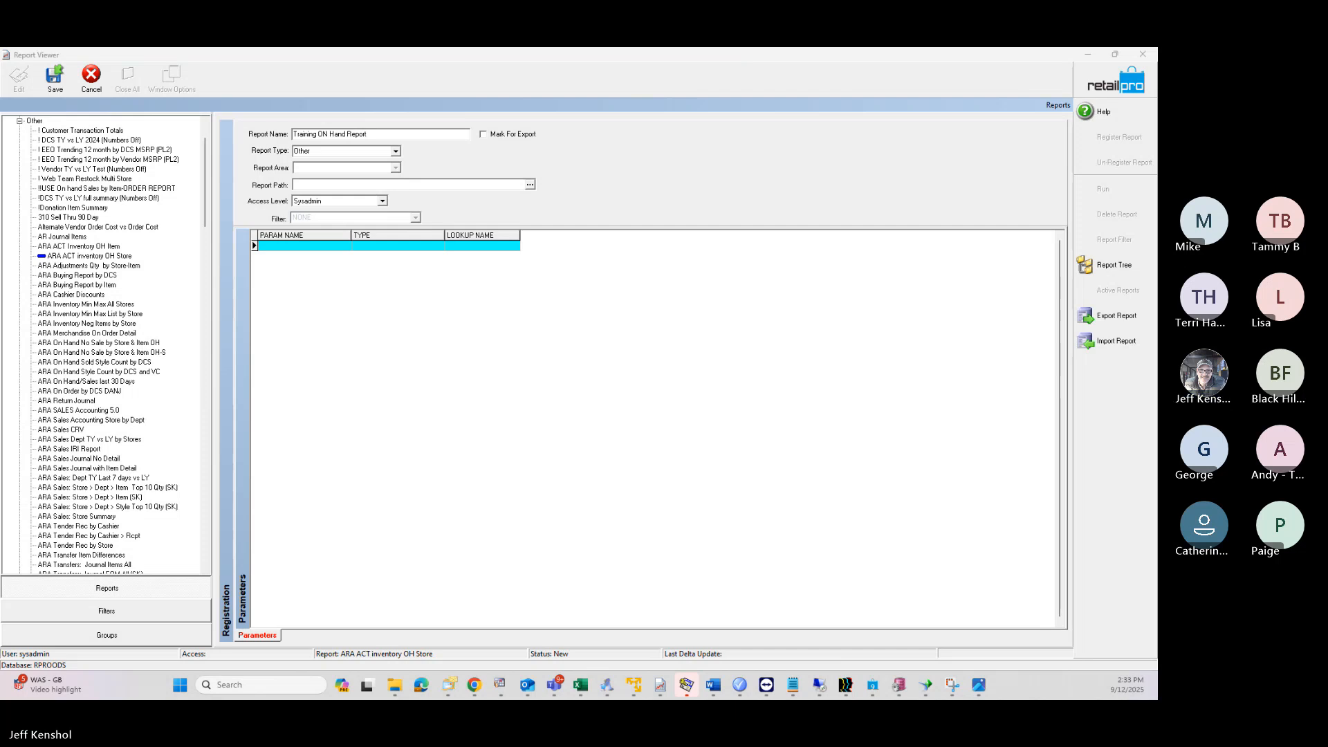
Step: Switch to SAP Crystal Reports, save the INVENTORY: On Hand Summary report and show its design view
{"action": "key", "text": "alt+Tab"}
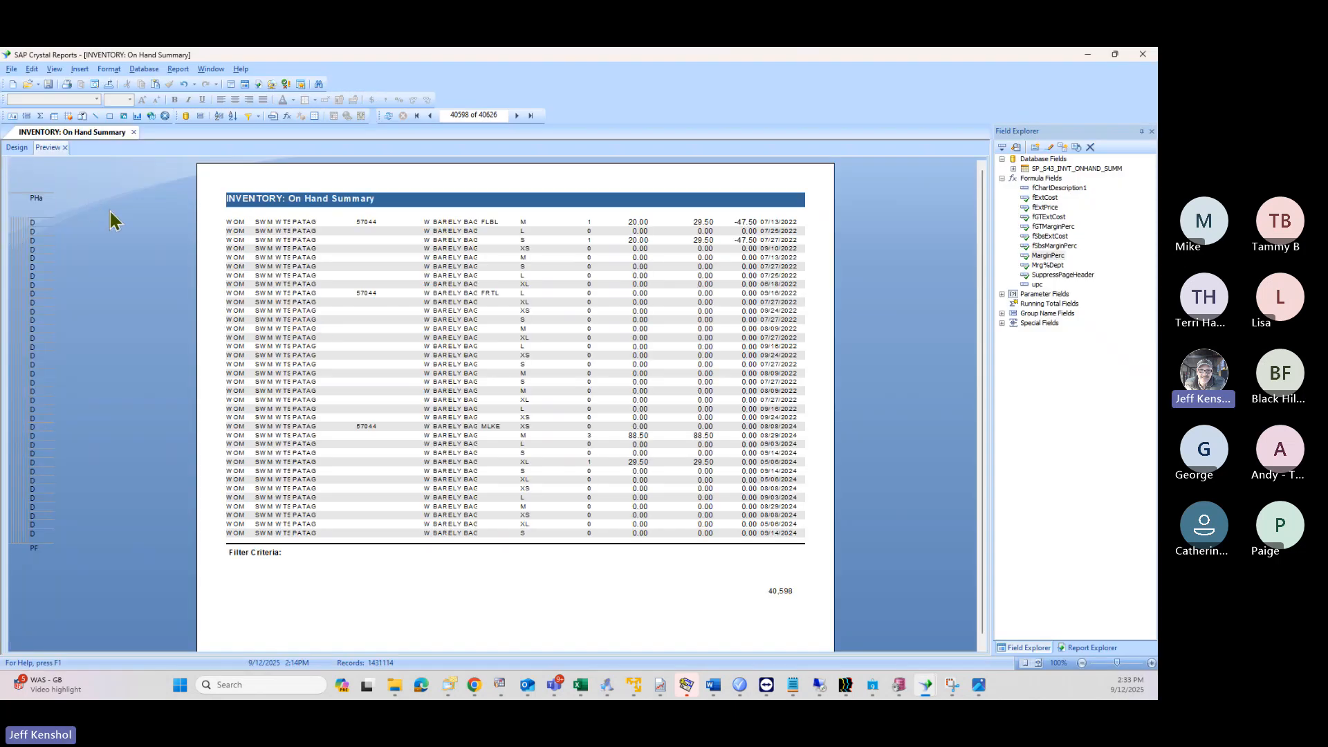
{"action": "left_click", "coordinate": [48, 84]}
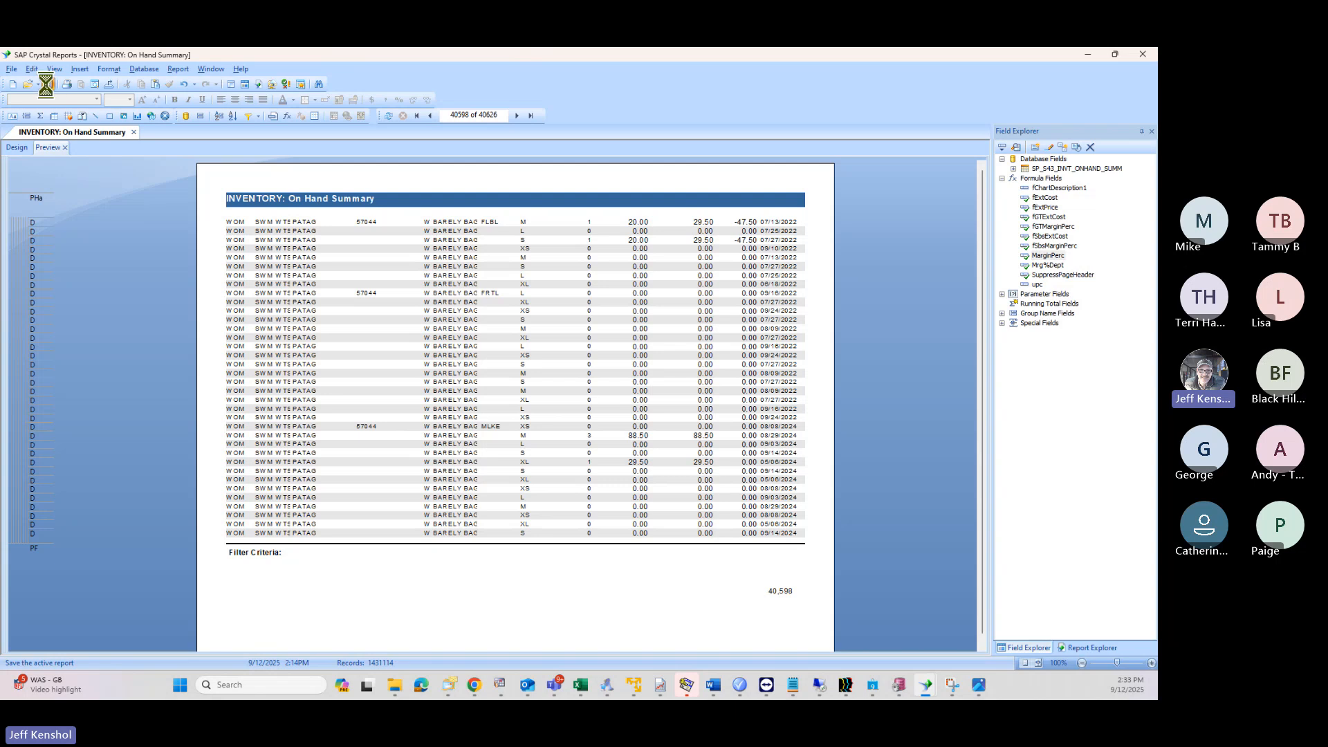
{"action": "left_click", "coordinate": [18, 149]}
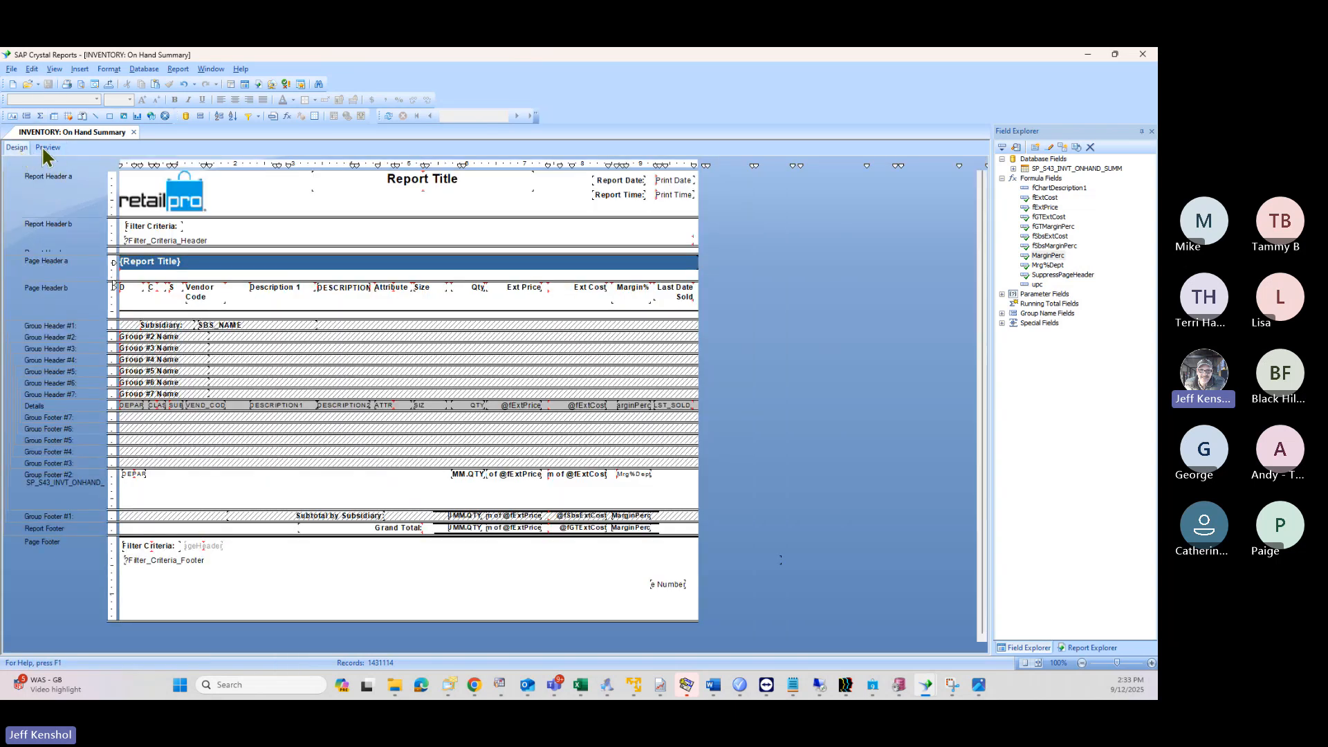
Step: Check the DESCRIPTION1 column in the report preview and return to the design view
{"action": "left_click", "coordinate": [45, 148]}
{"action": "left_click", "coordinate": [355, 222]}
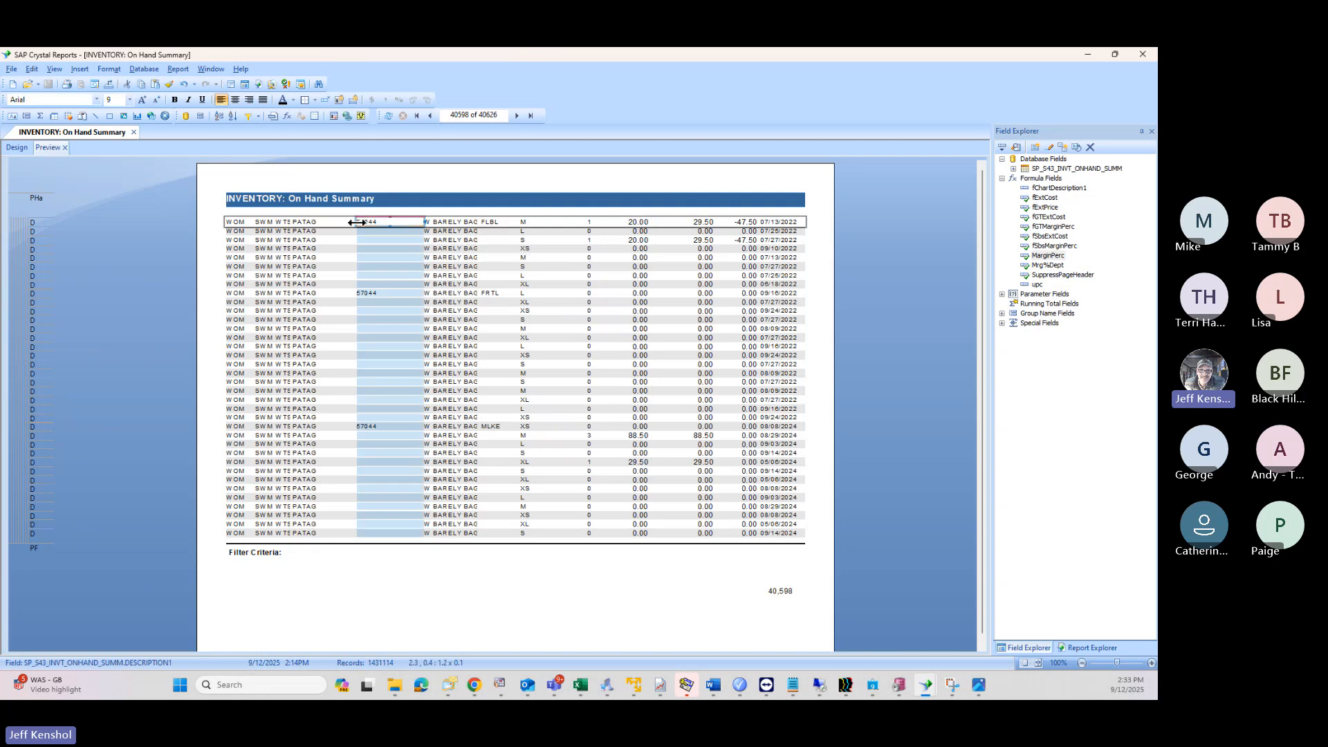
{"action": "left_click", "coordinate": [17, 149]}
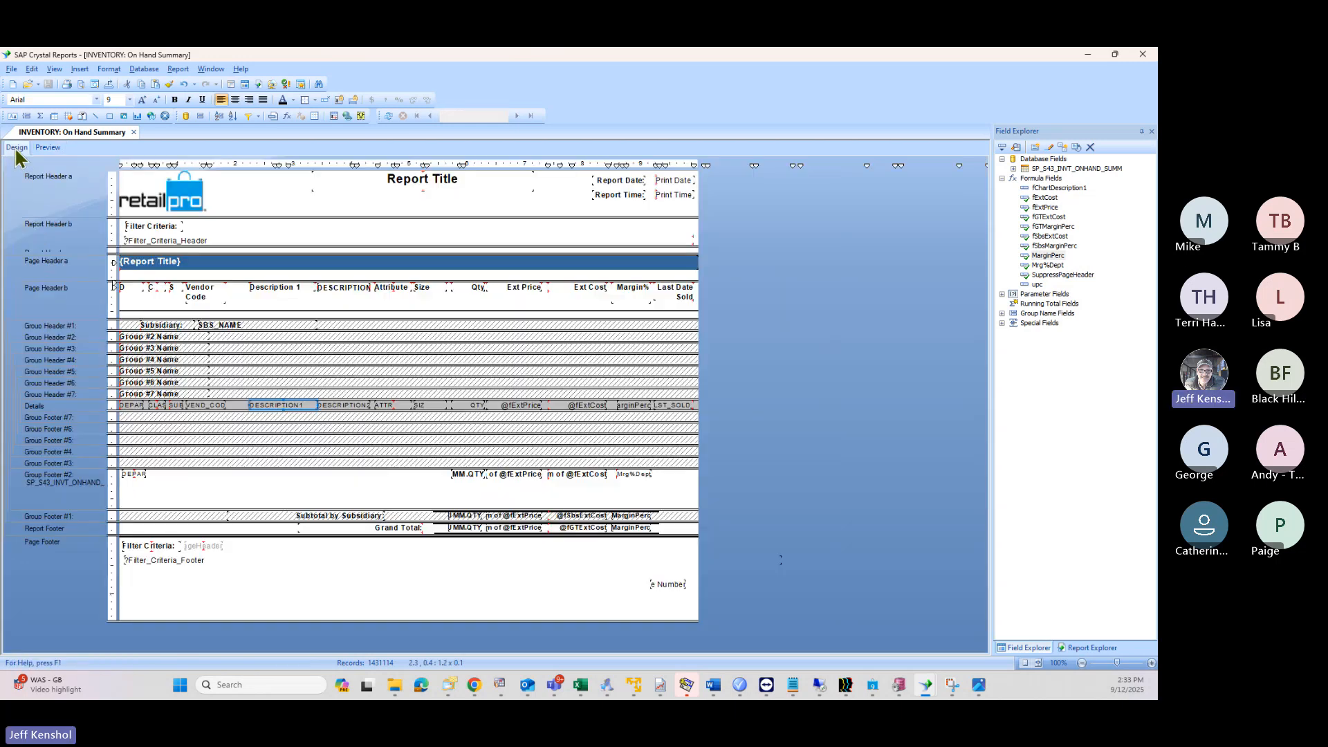
Step: Inspect the color and common options of Page Header b in the Section Expert and open its Suppress (No Drill-Down) formula
{"action": "right_click", "coordinate": [83, 307]}
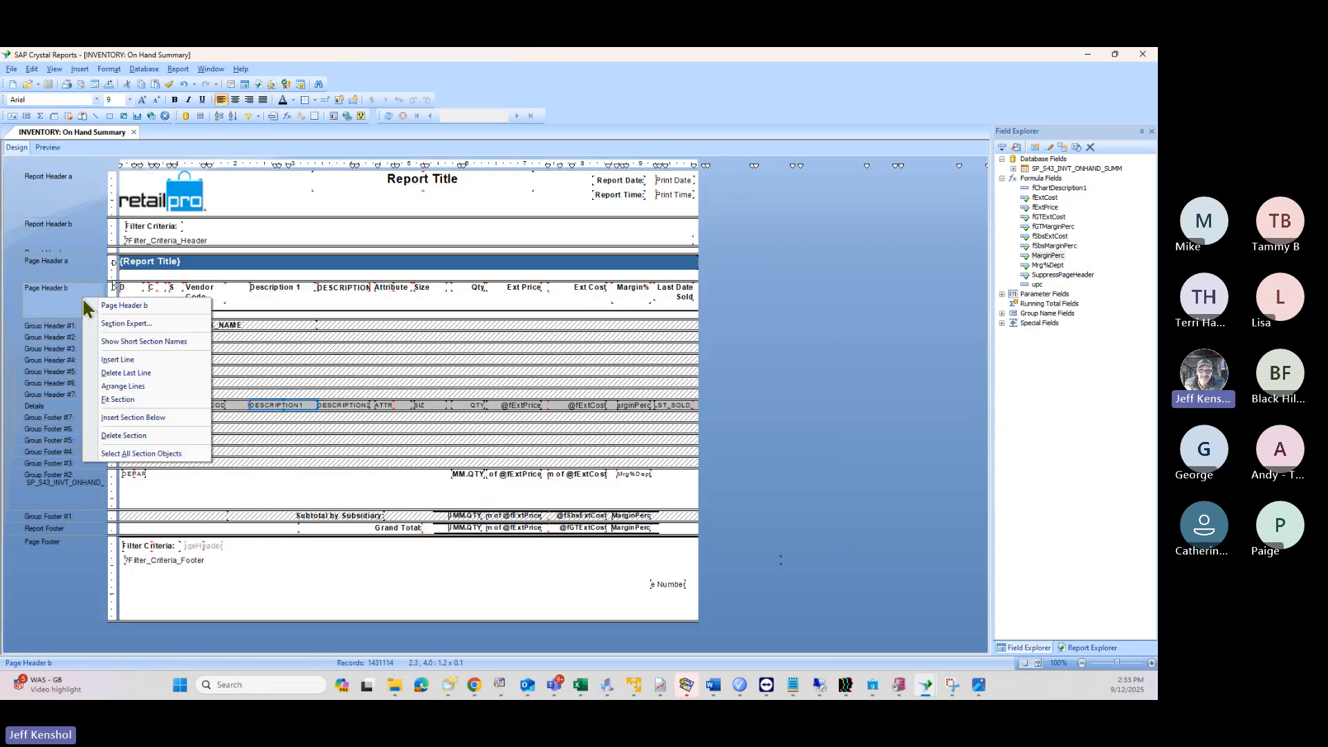
{"action": "left_click", "coordinate": [122, 325]}
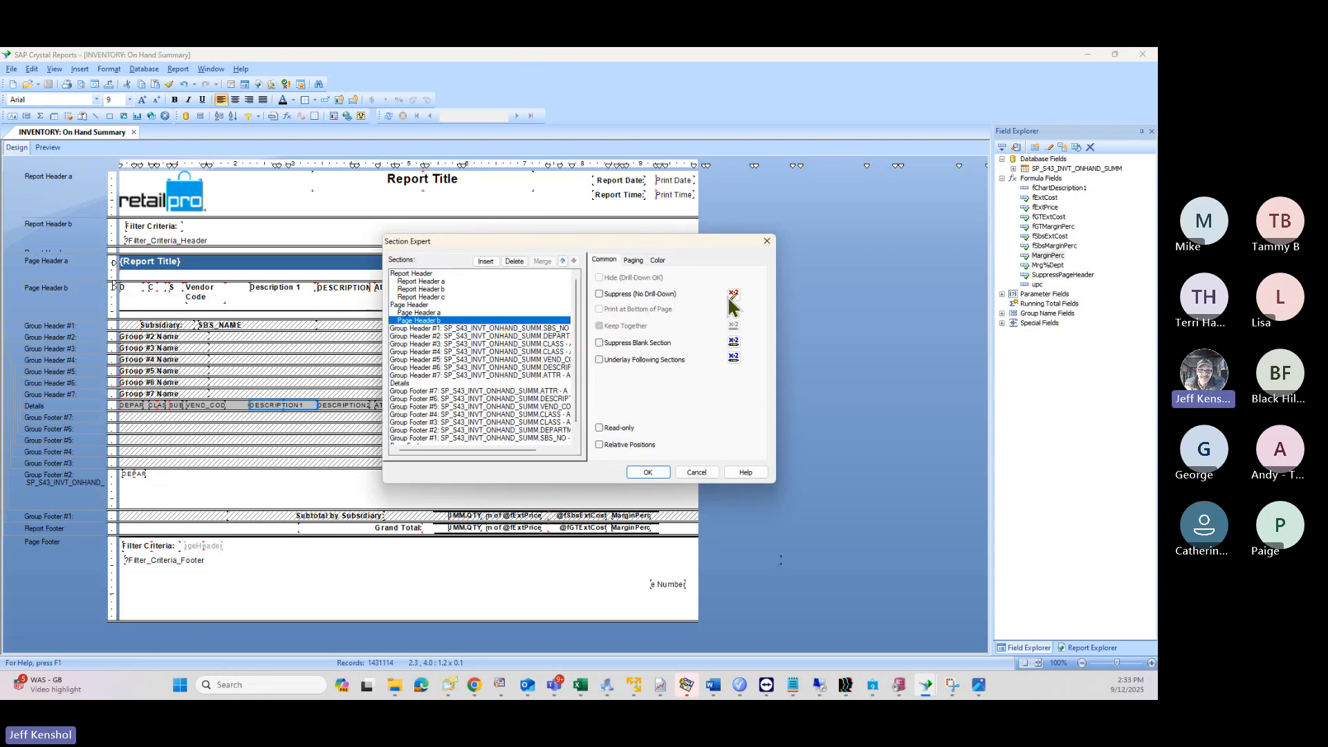
{"action": "left_click", "coordinate": [658, 260]}
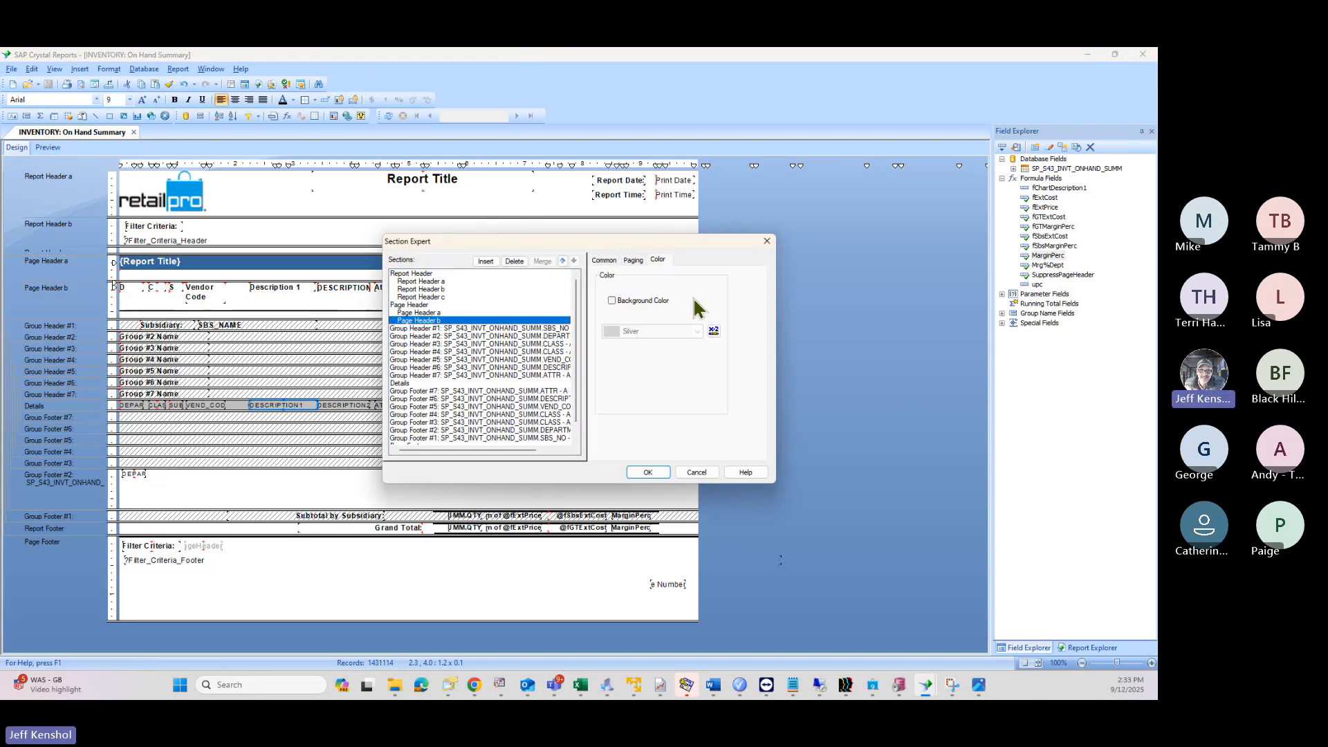
{"action": "left_click", "coordinate": [605, 261]}
{"action": "left_click", "coordinate": [732, 294]}
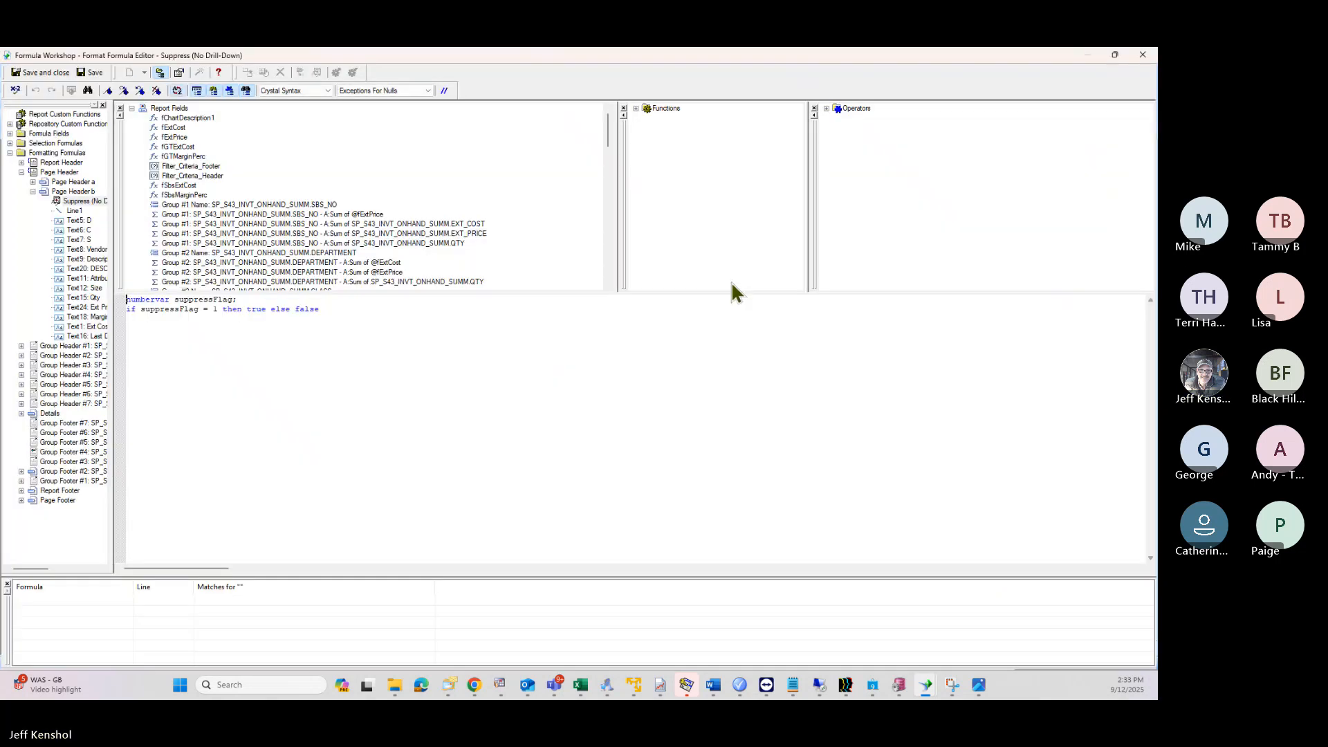
Step: Leave the suppress formula and give Page Header b a Silver background color in the Section Expert
{"action": "left_click", "coordinate": [1143, 55]}
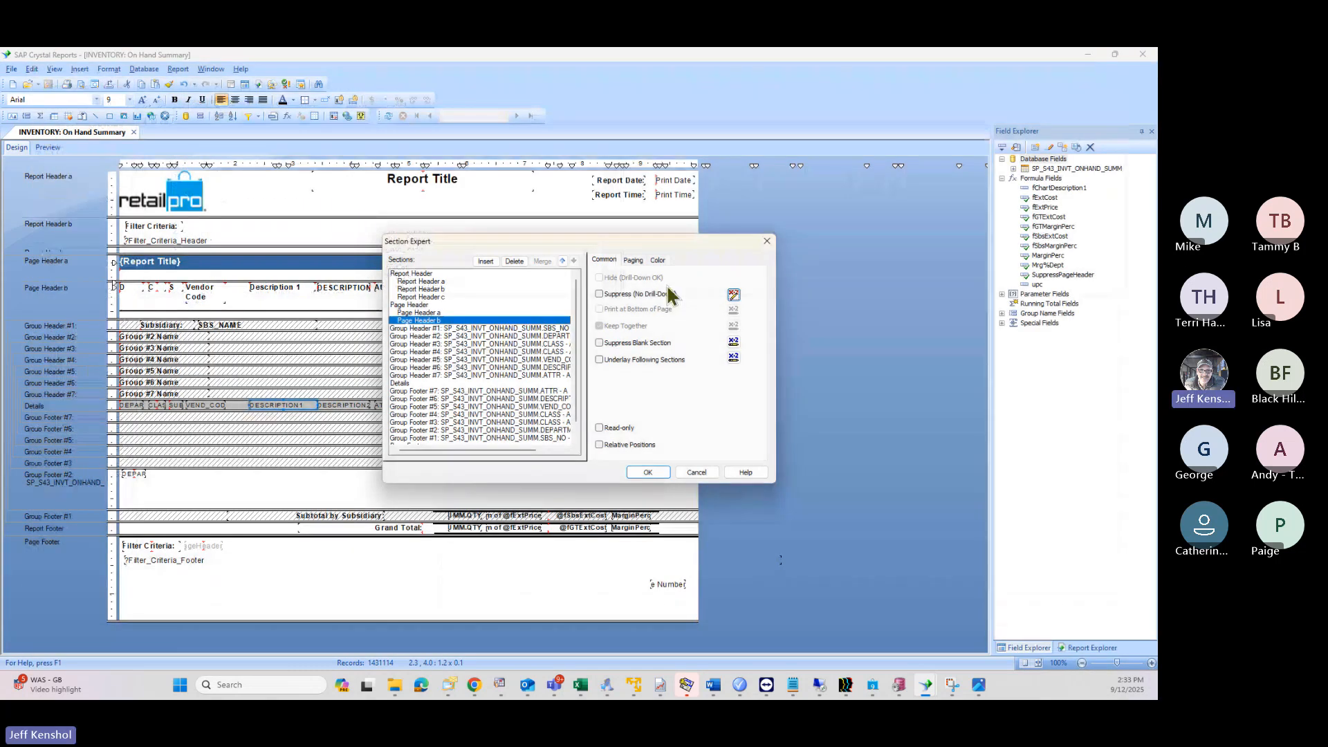
{"action": "left_click", "coordinate": [658, 260]}
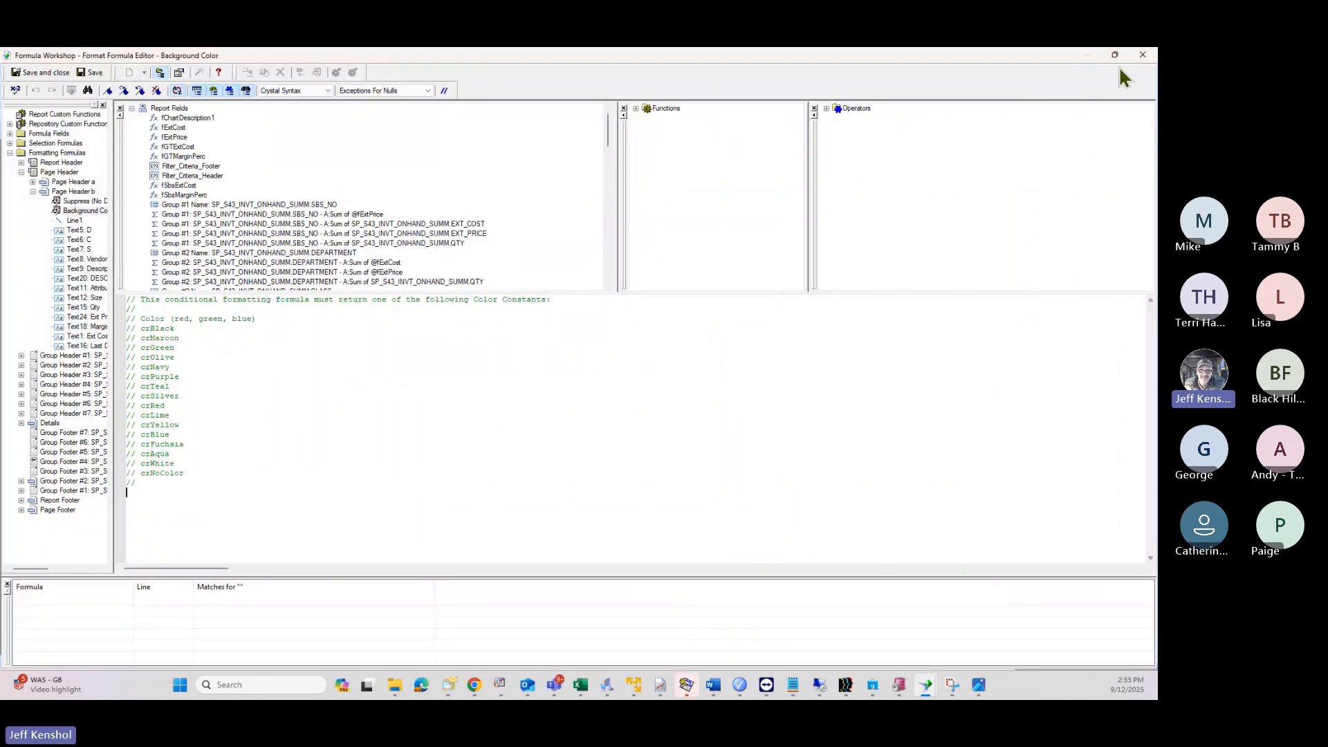
{"action": "left_click", "coordinate": [1141, 60]}
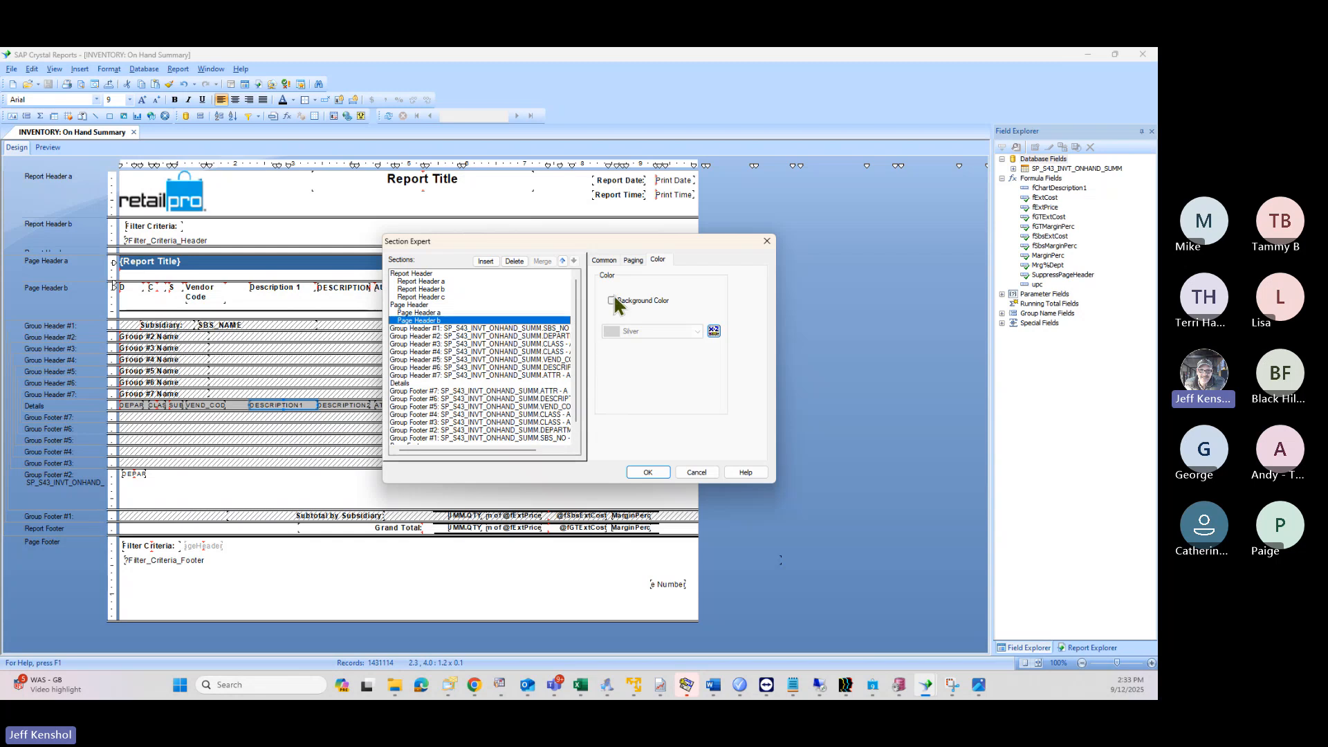
{"action": "left_click", "coordinate": [612, 302]}
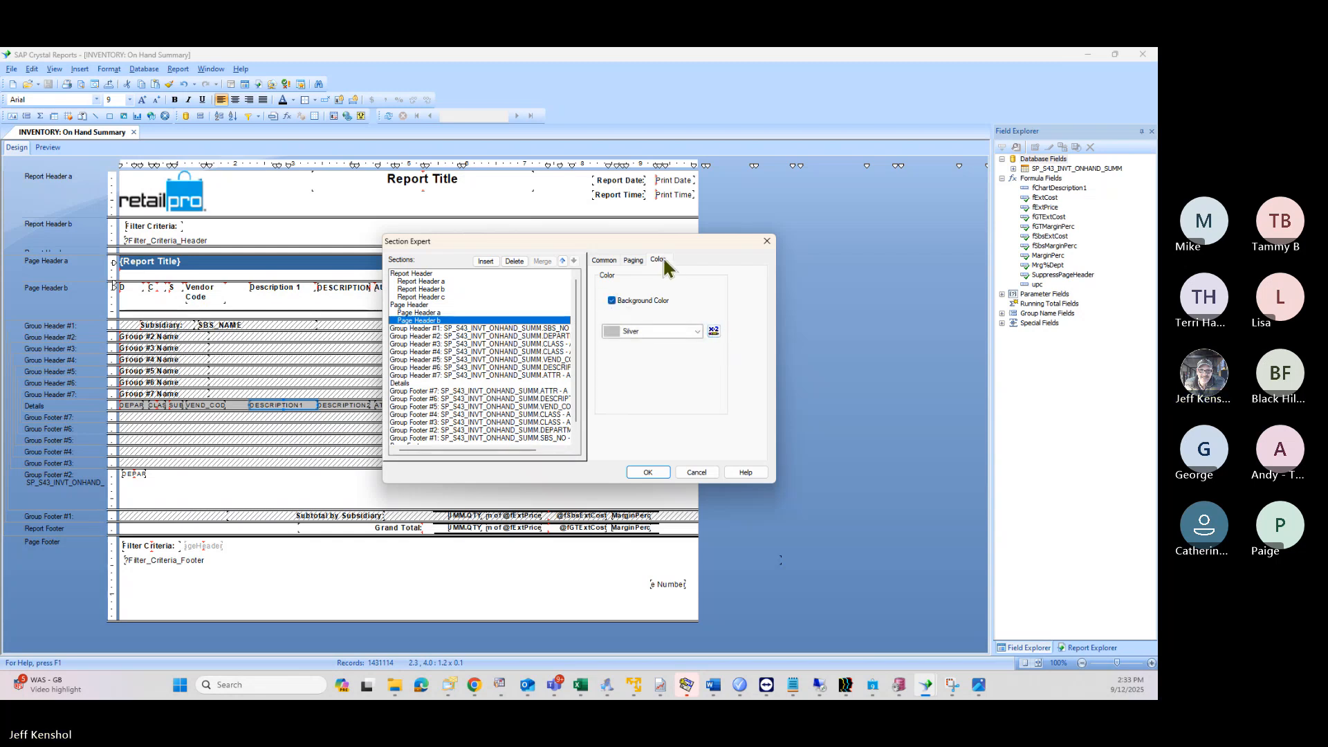
Step: Clear and save the Suppress (No Drill-Down) formula of Page Header b, apply the section settings and preview the report
{"action": "left_click", "coordinate": [605, 260]}
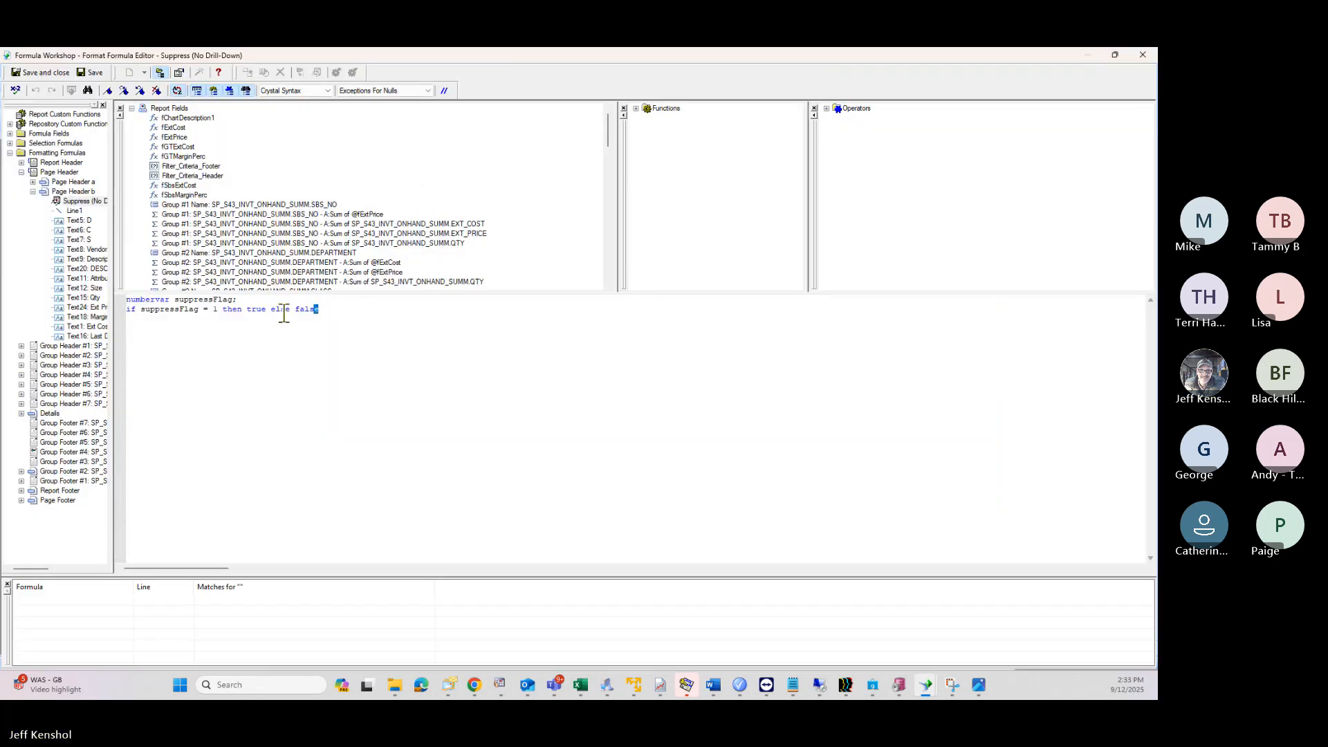
{"action": "key", "text": "ctrl+a"}
{"action": "key", "text": "Delete"}
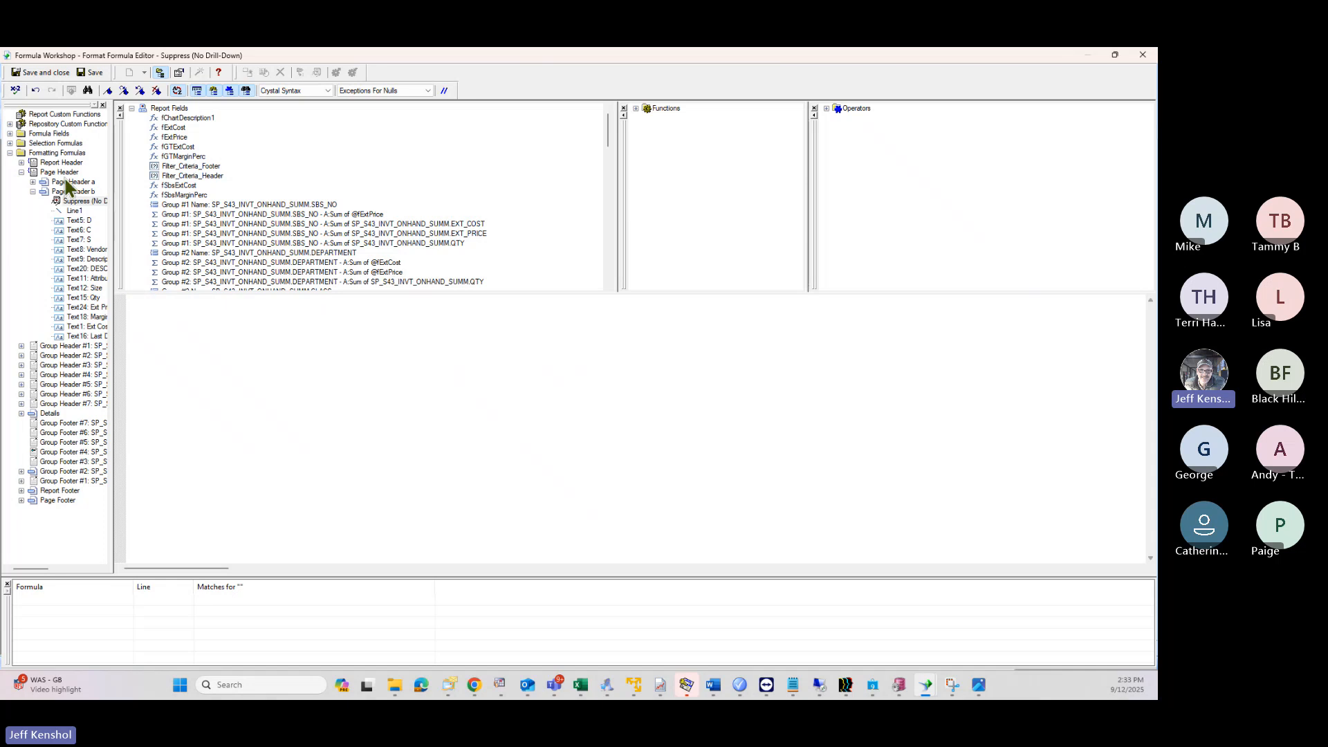
{"action": "left_click", "coordinate": [44, 73]}
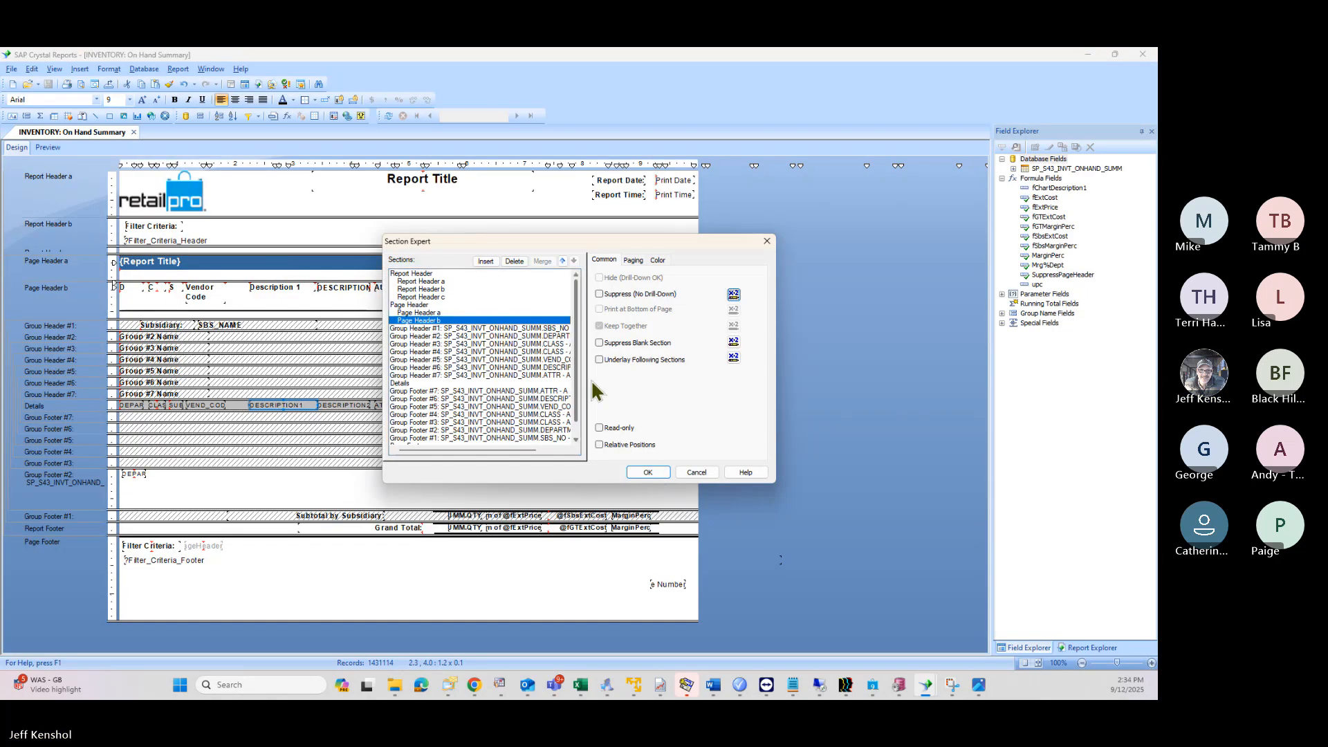
{"action": "left_click", "coordinate": [651, 471]}
{"action": "left_click", "coordinate": [47, 148]}
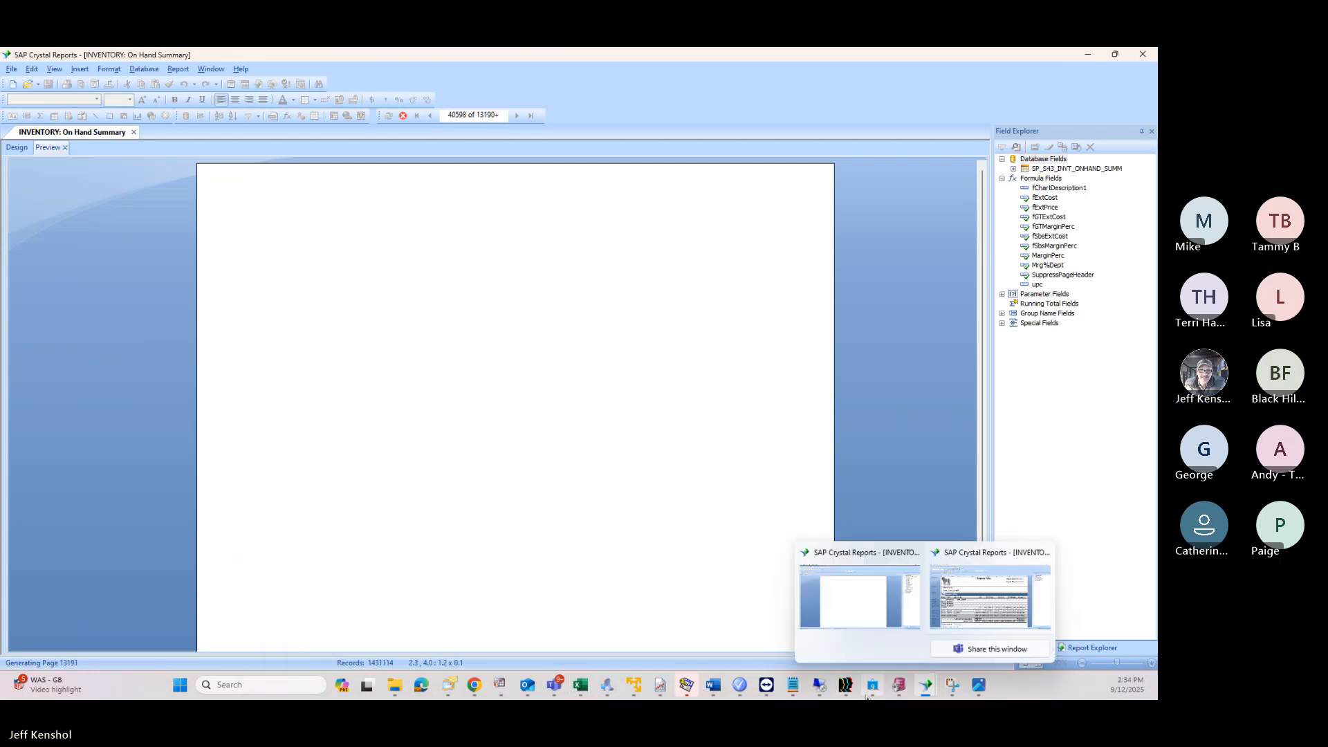
Step: Switch to Report Viewer and set the new report's path to Training_S43_Invt_OnHand_Summ.rpt from the Other folder
{"action": "left_click", "coordinate": [661, 687]}
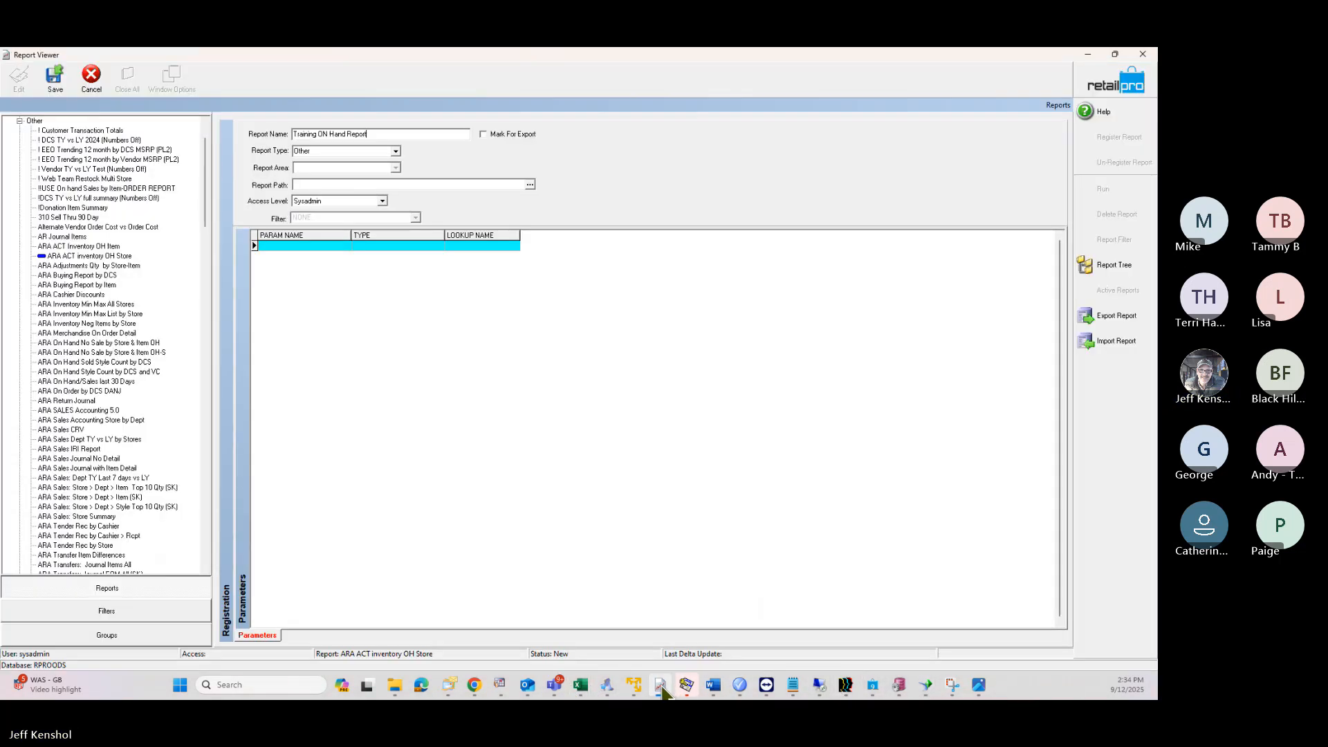
{"action": "left_click_drag", "start_coordinate": [385, 134], "coordinate": [180, 129]}
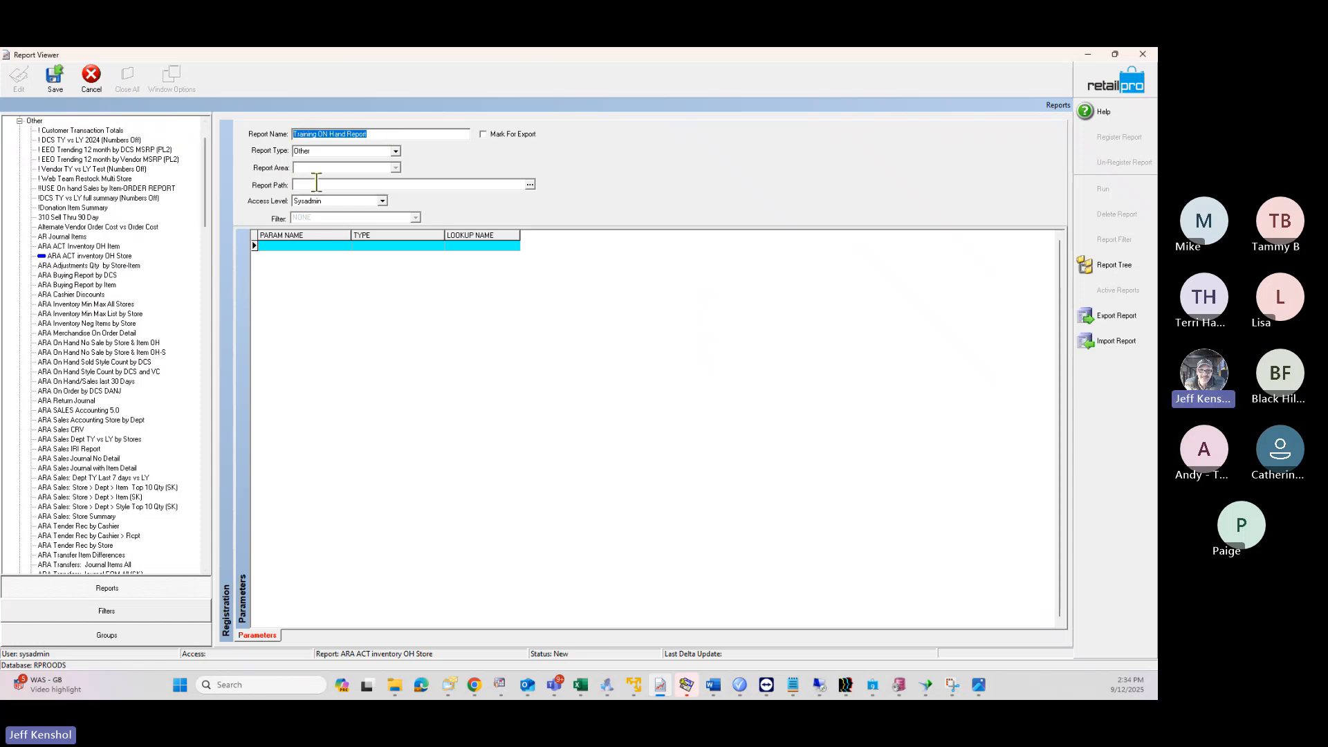
{"action": "left_click", "coordinate": [530, 185]}
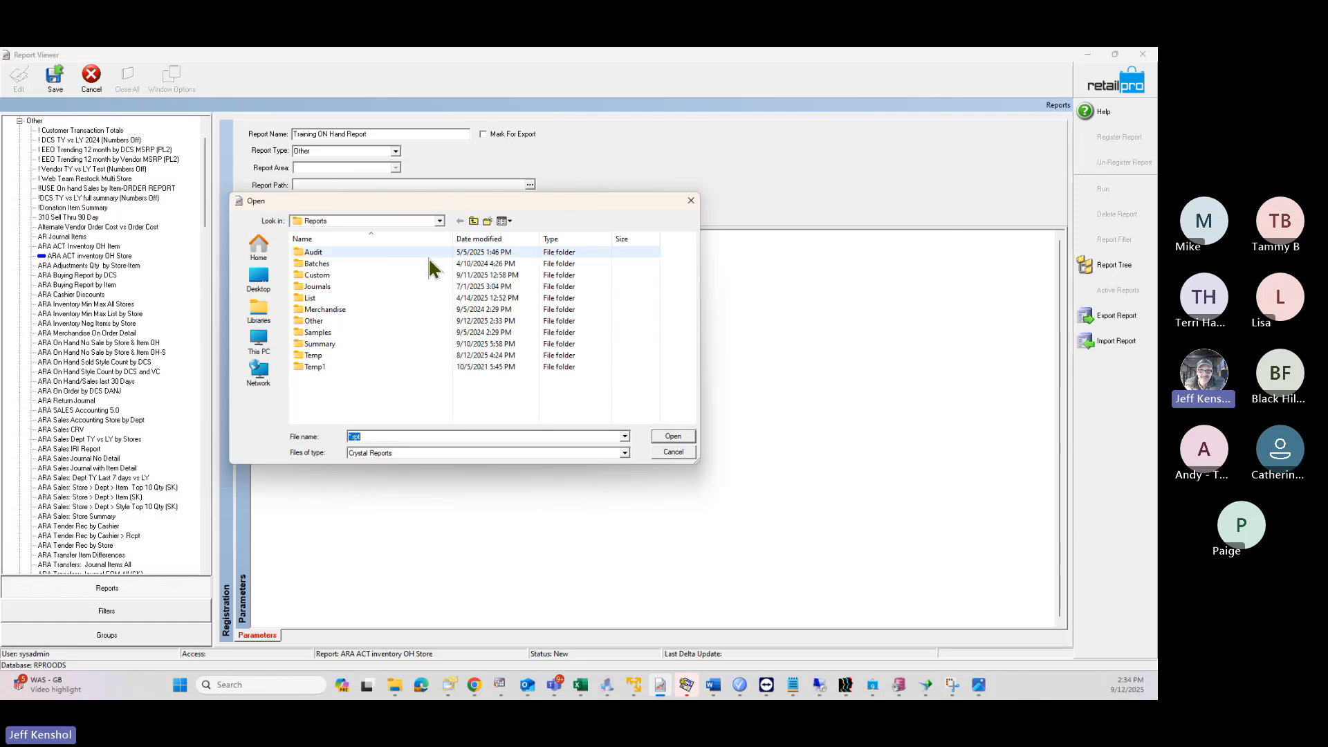
{"action": "double_click", "coordinate": [329, 319]}
{"action": "left_click", "coordinate": [363, 253]}
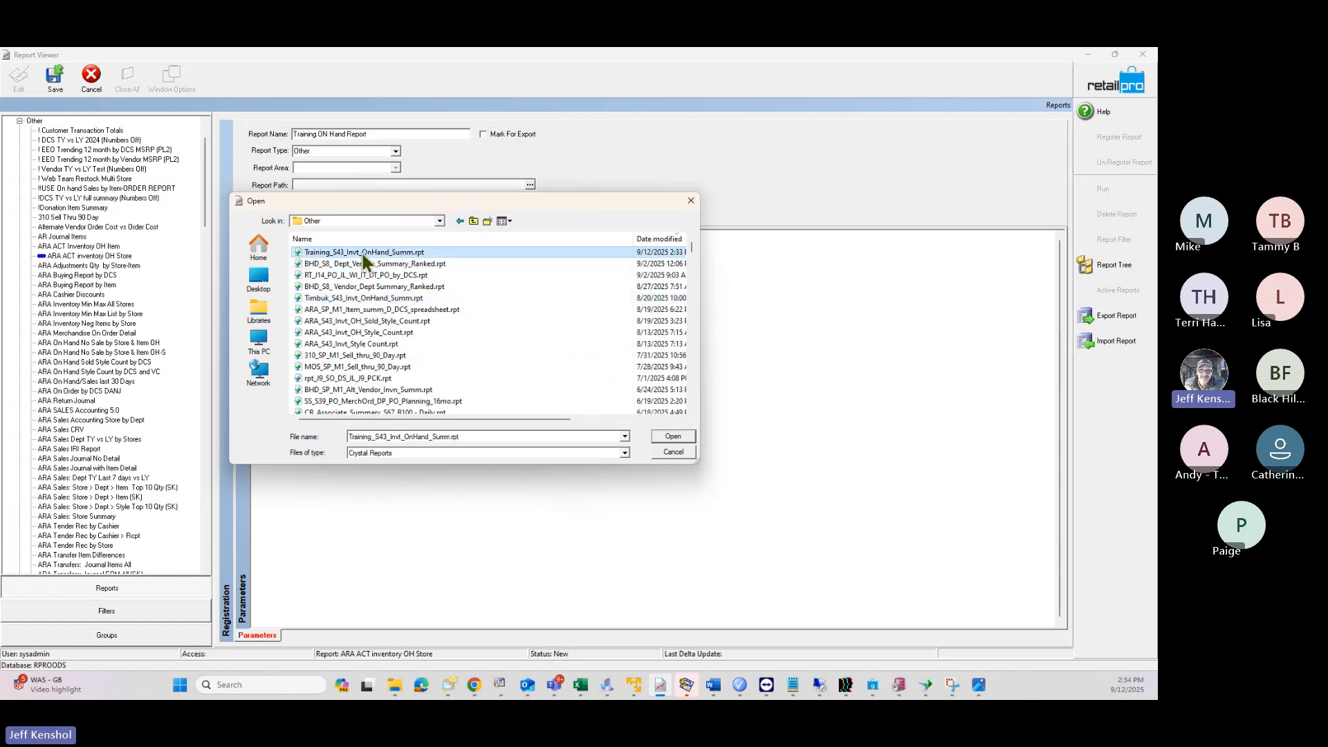
{"action": "left_click", "coordinate": [675, 440]}
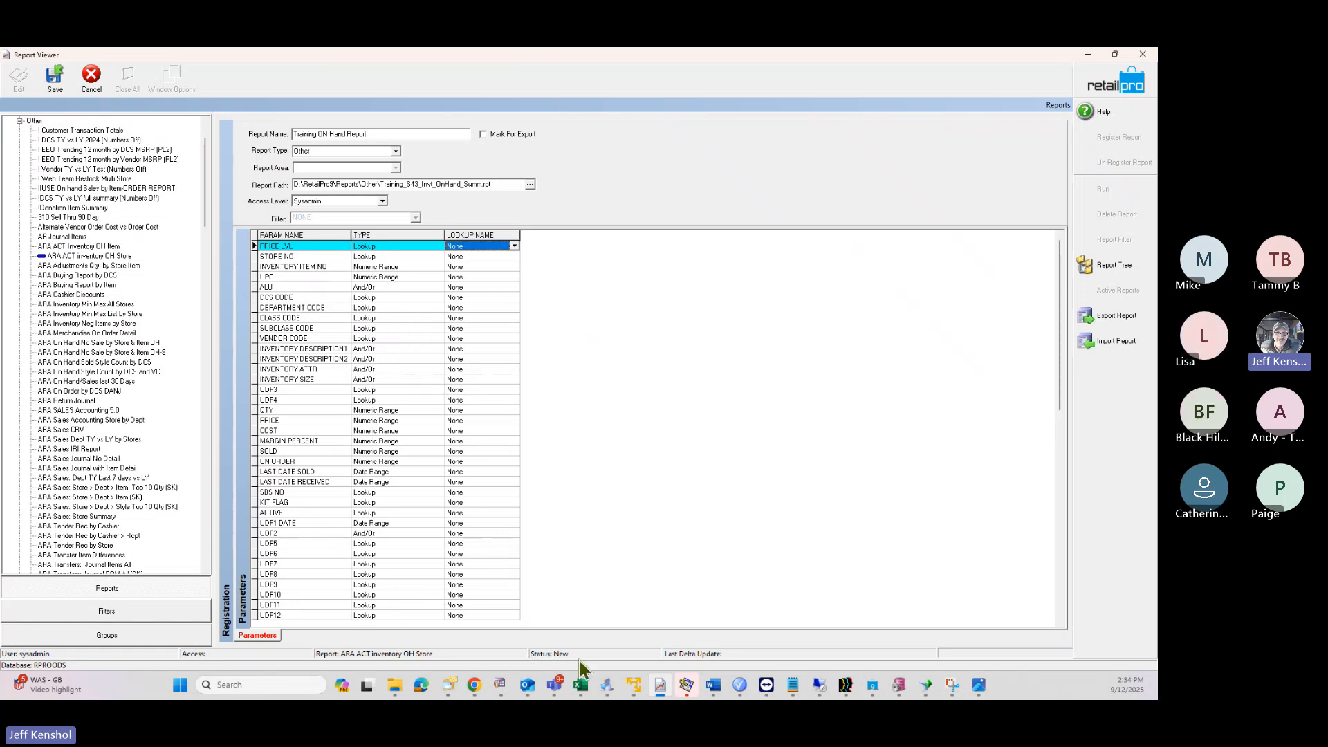
Step: Set the lookup name of the PRICE LVL parameter to Price Levels
{"action": "mouse_move", "coordinate": [659, 689]}
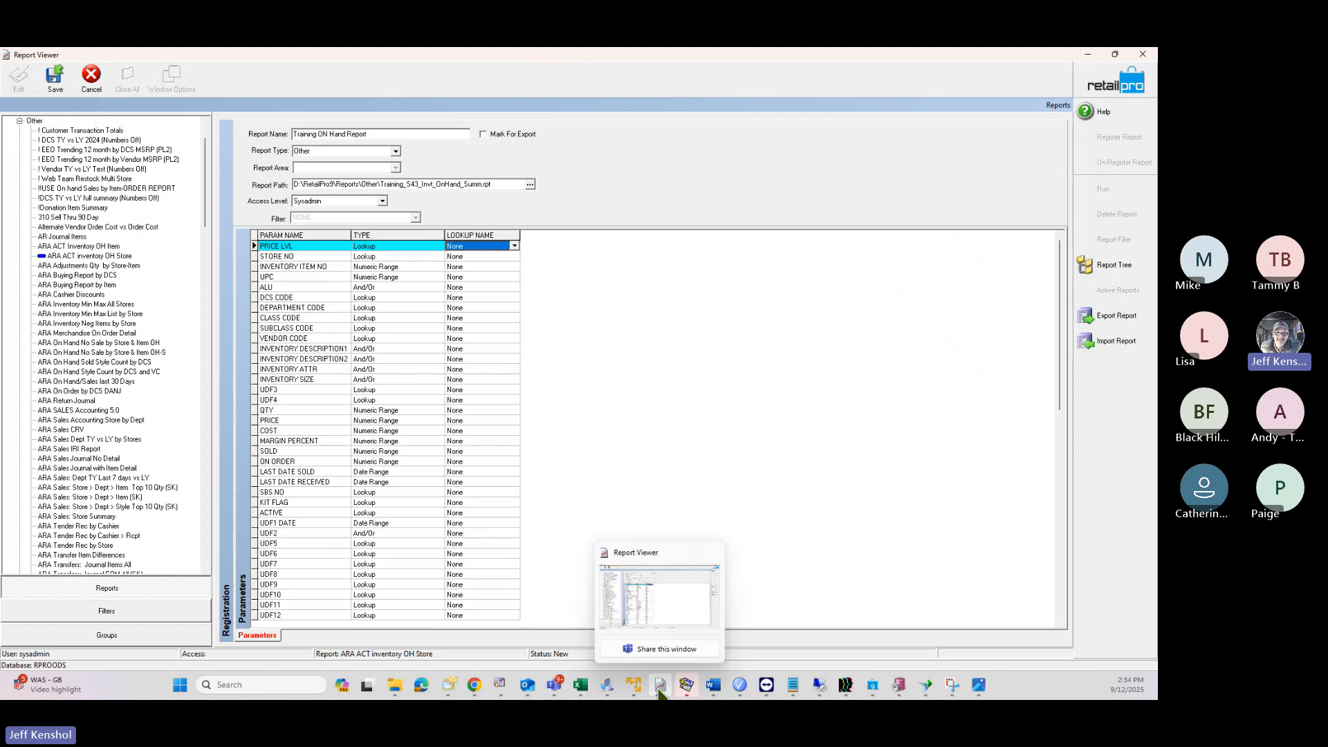
{"action": "left_click", "coordinate": [470, 246]}
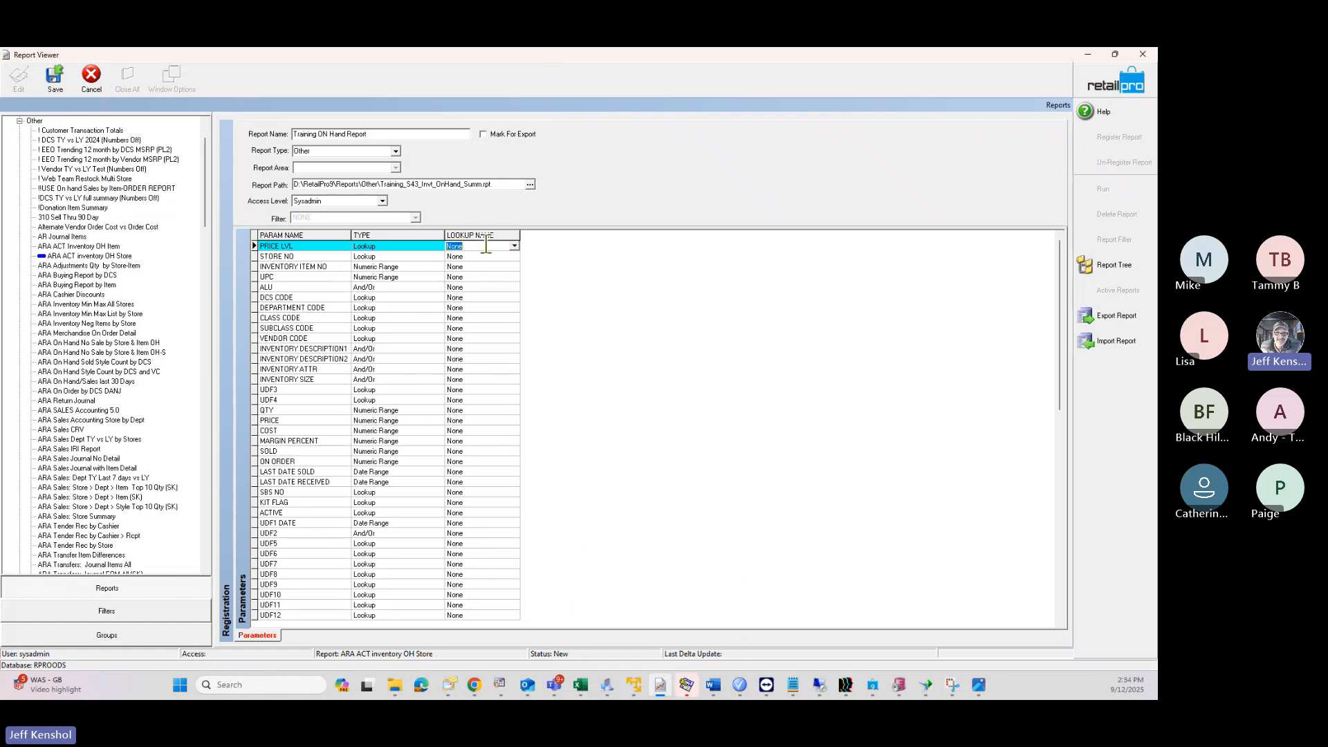
{"action": "left_click", "coordinate": [486, 246]}
{"action": "type", "text": "dd"}
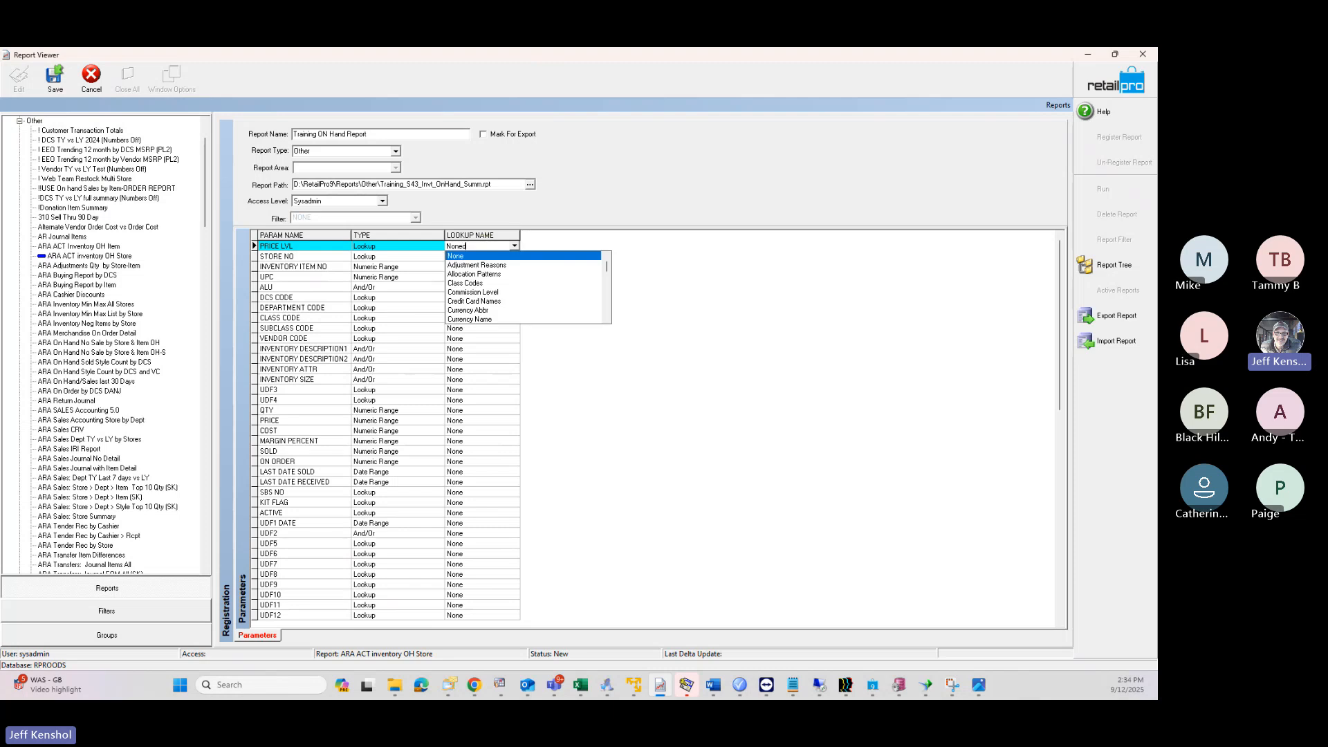
{"action": "key", "text": "BackSpace"}
{"action": "key", "text": "BackSpace"}
{"action": "key", "text": "BackSpace"}
{"action": "key", "text": "BackSpace"}
{"action": "key", "text": "BackSpace"}
{"action": "type", "text": "price Levels"}
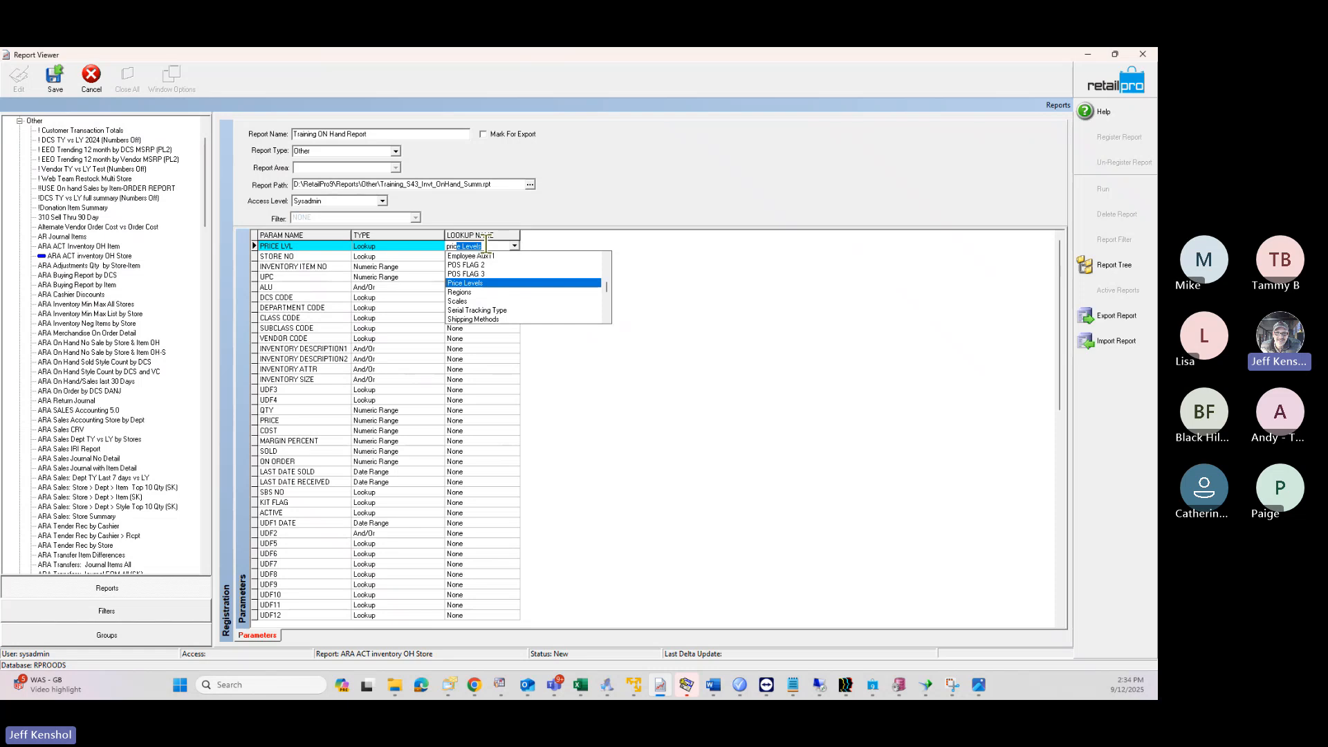
{"action": "key", "text": "Return"}
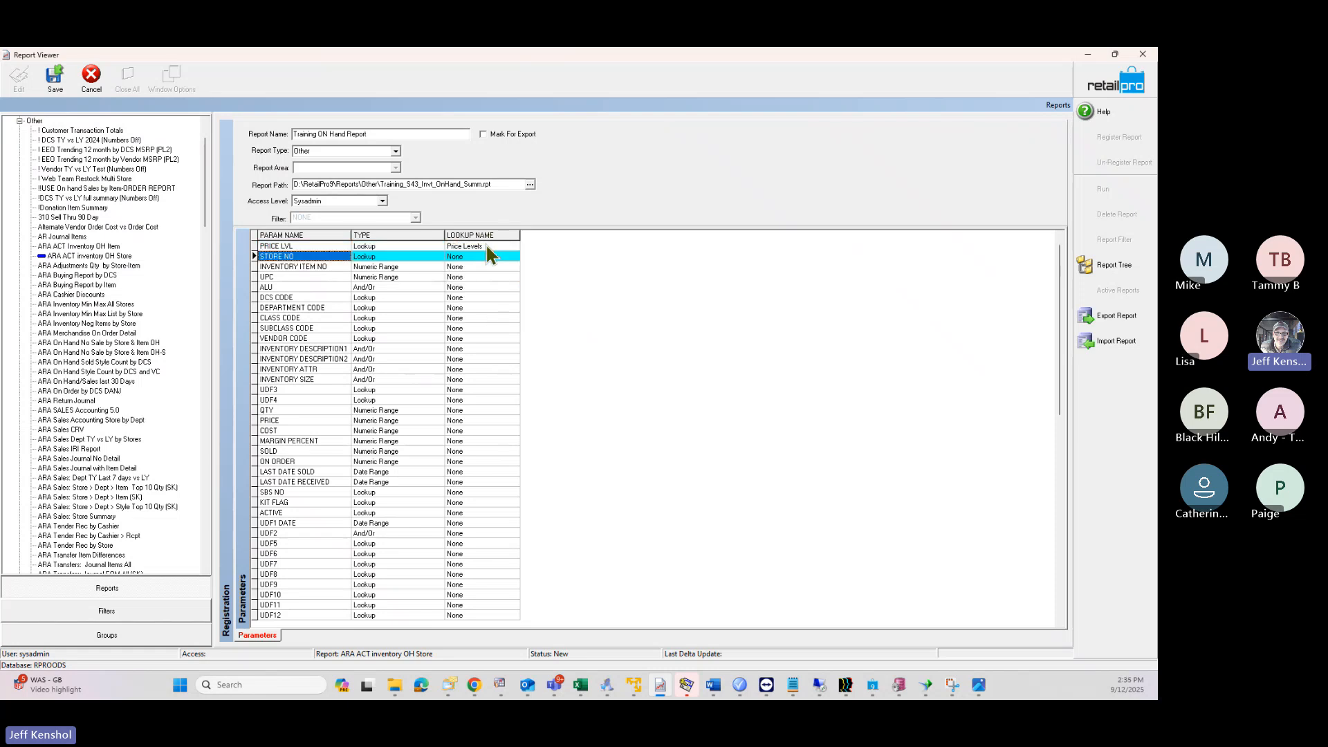
Step: Set the lookup name of the STORE NO parameter to Store Codes
{"action": "key", "text": "Tab"}
{"action": "key", "text": "Tab"}
{"action": "type", "text": "sto"}
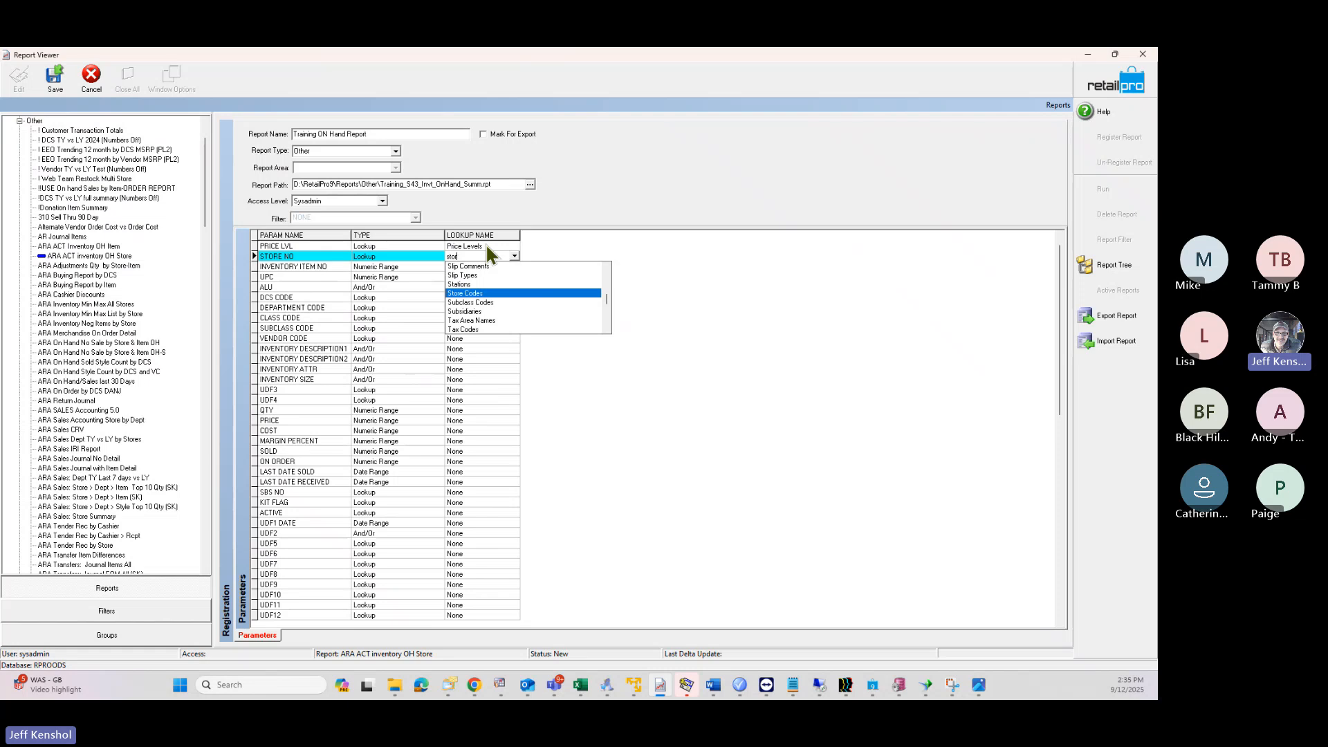
{"action": "key", "text": "Return"}
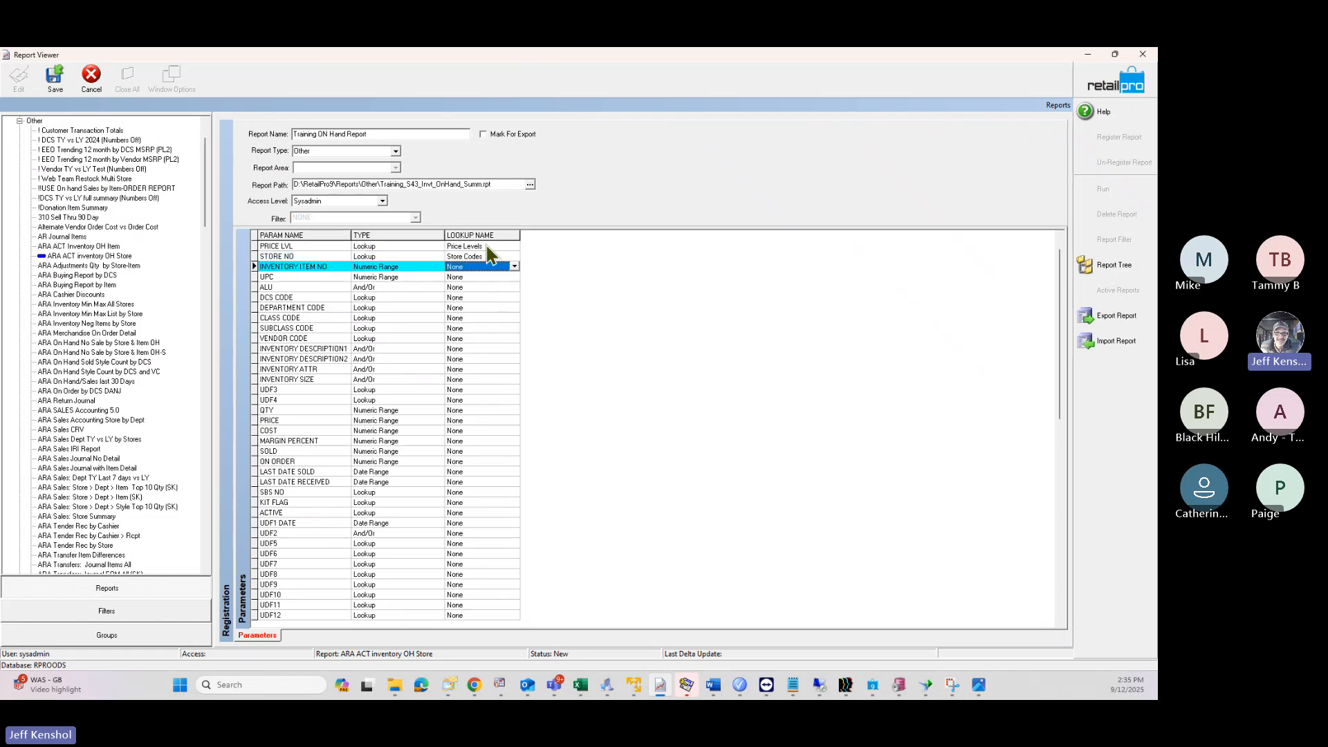
Step: Assign the DCS Codes lookup to the DCS CODE parameter and Department Codes to DEPARTMENT CODE
{"action": "key", "text": "Down"}
{"action": "key", "text": "Down"}
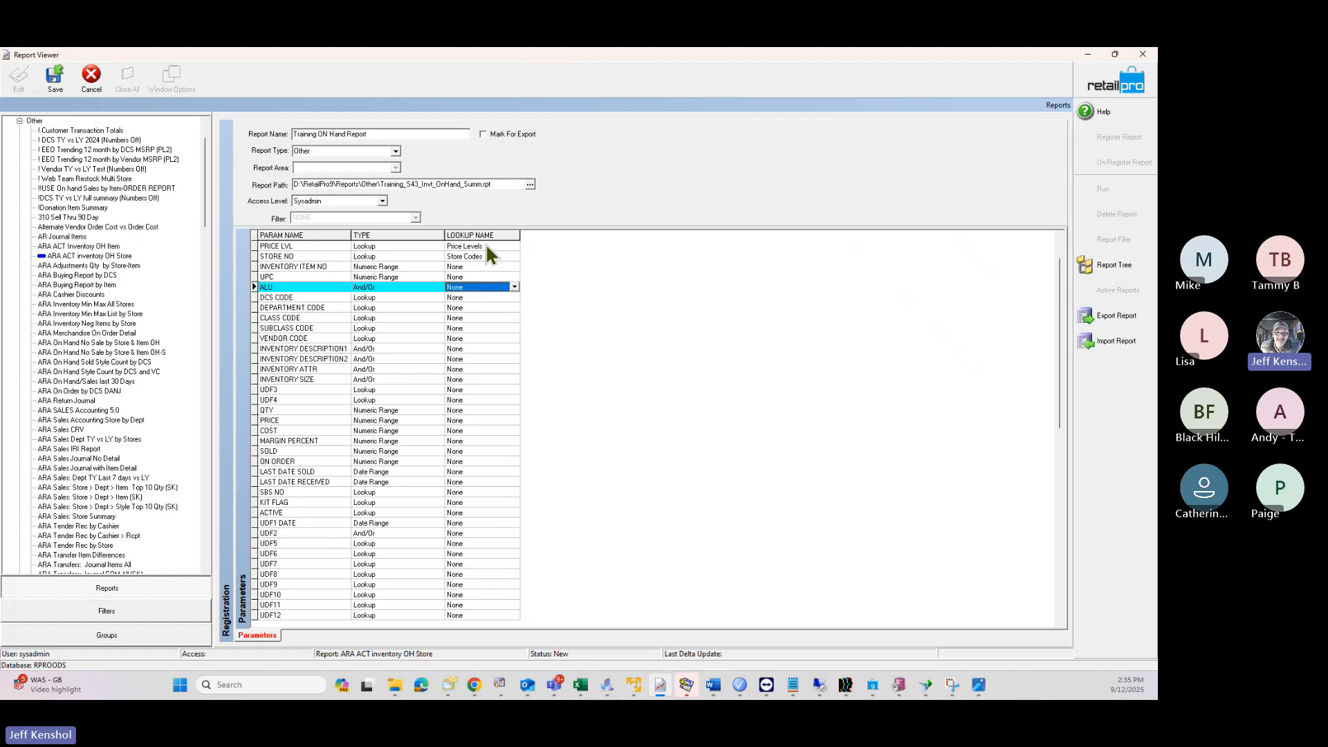
{"action": "key", "text": "Down"}
{"action": "type", "text": "d"}
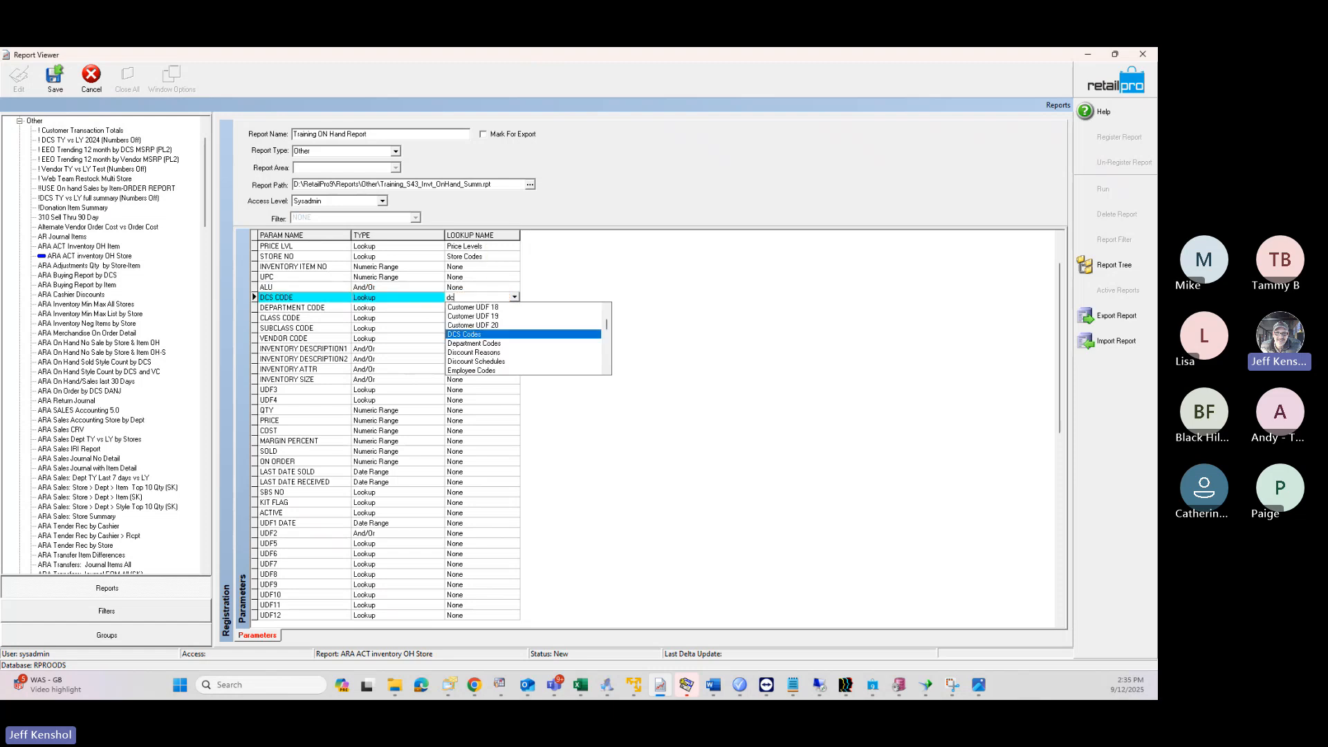
{"action": "key", "text": "Return"}
{"action": "type", "text": "d"}
{"action": "key", "text": "Return"}
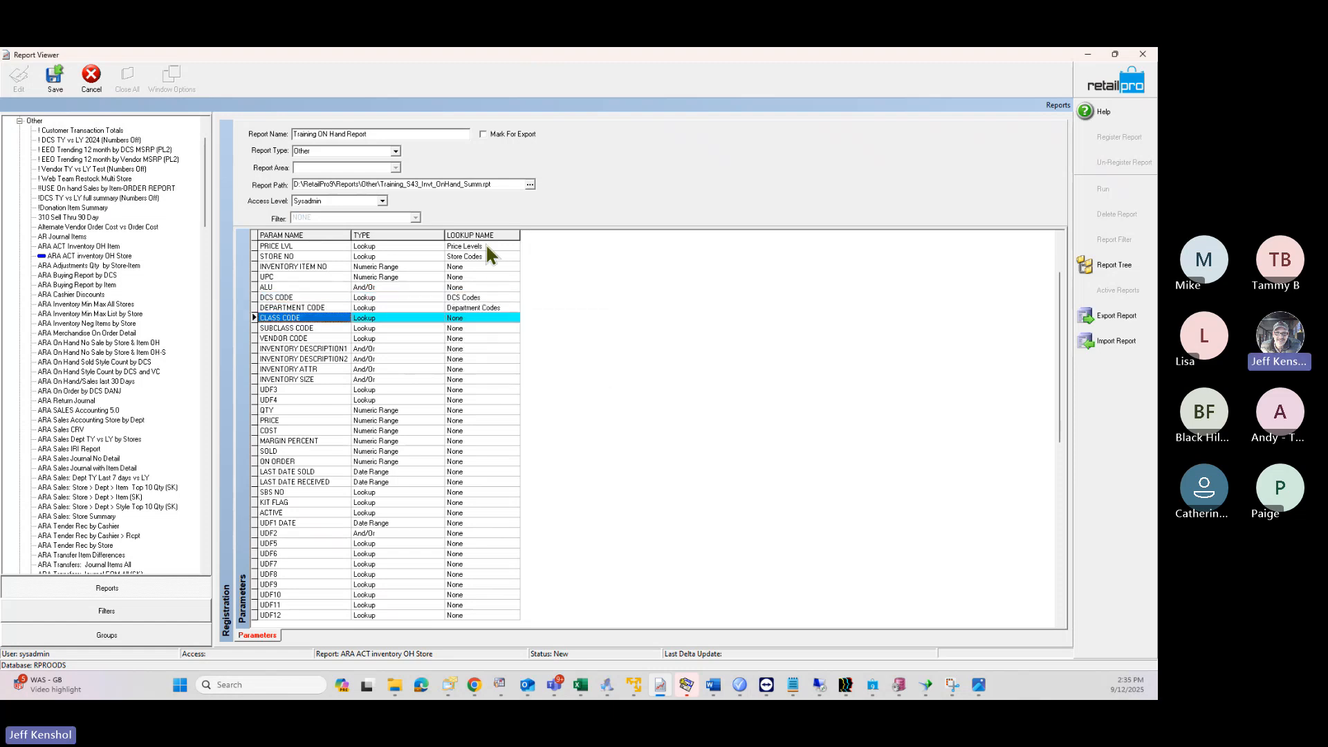
Step: Assign the Class Codes, Subclass Codes and Vendor Codes lookups to the CLASS CODE, SUBCLASS CODE and VENDOR CODE parameters
{"action": "type", "text": "c"}
{"action": "key", "text": "Return"}
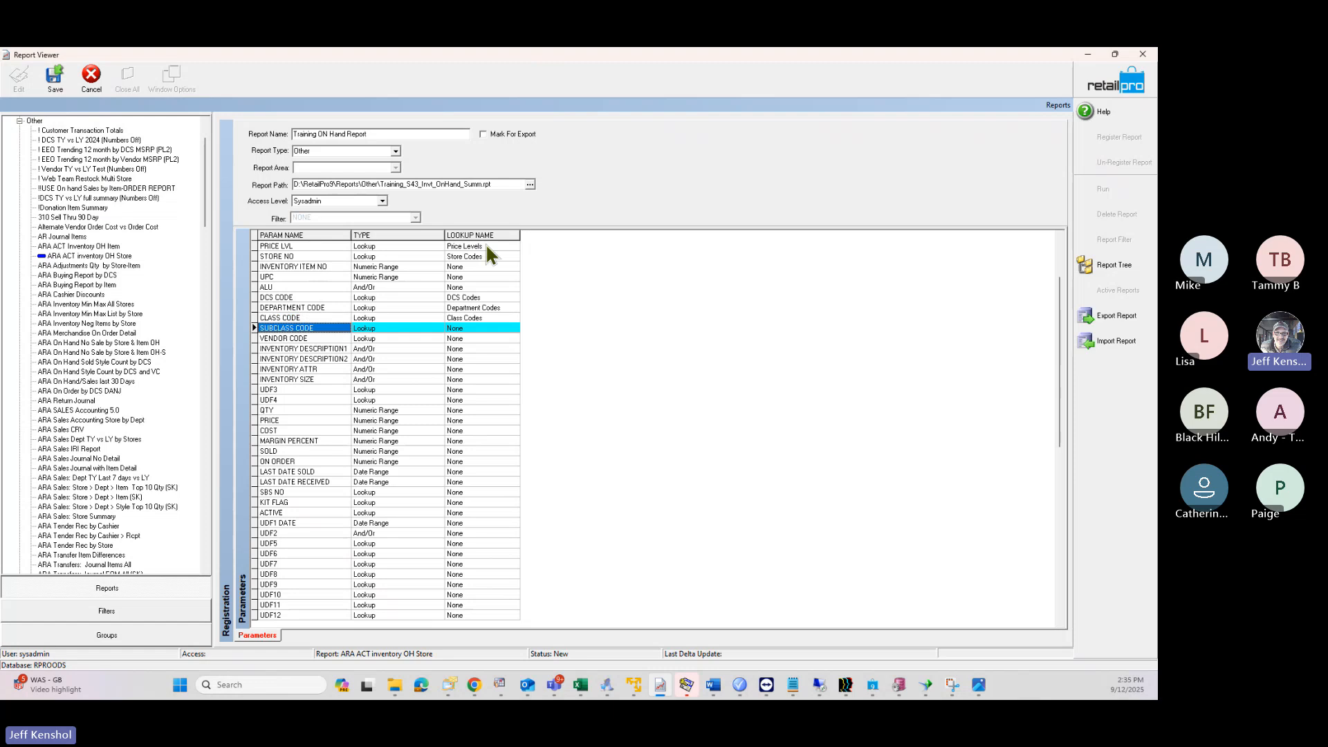
{"action": "type", "text": "subclass Codes"}
{"action": "key", "text": "Return"}
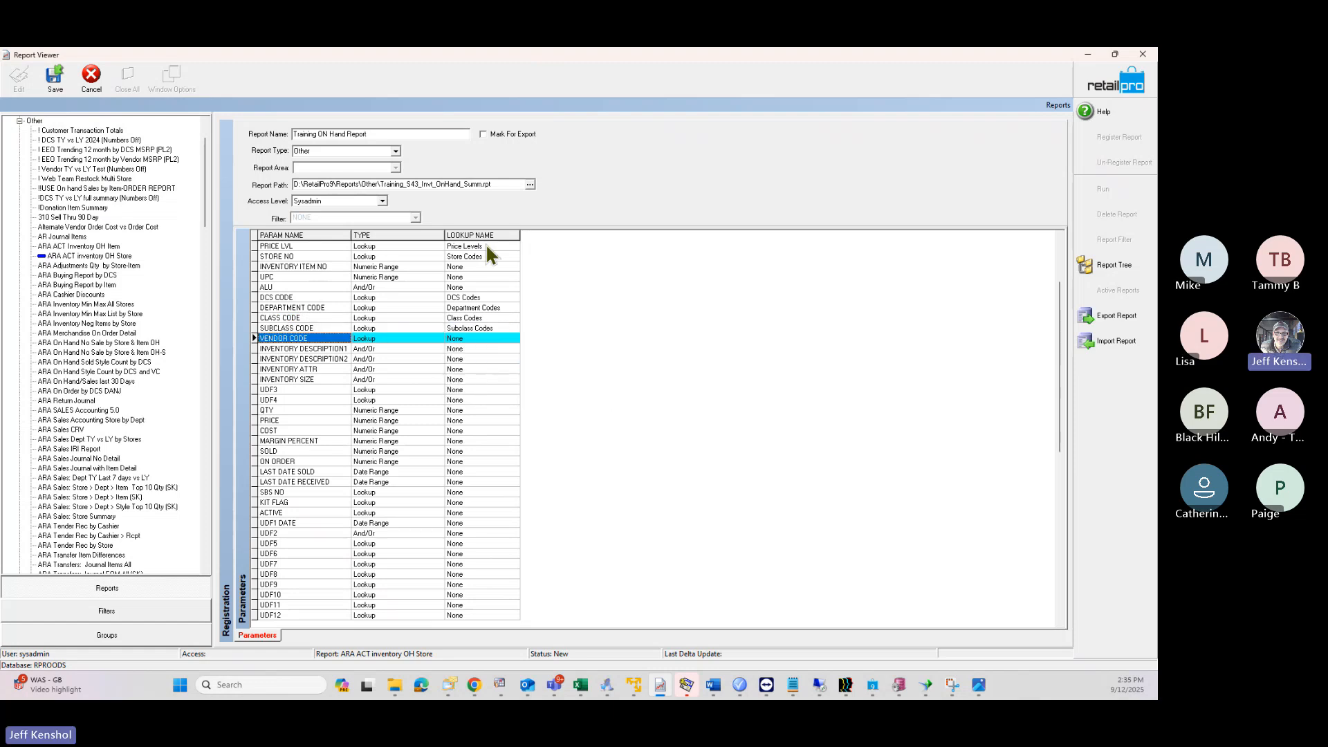
{"action": "type", "text": "vendor UDF 3"}
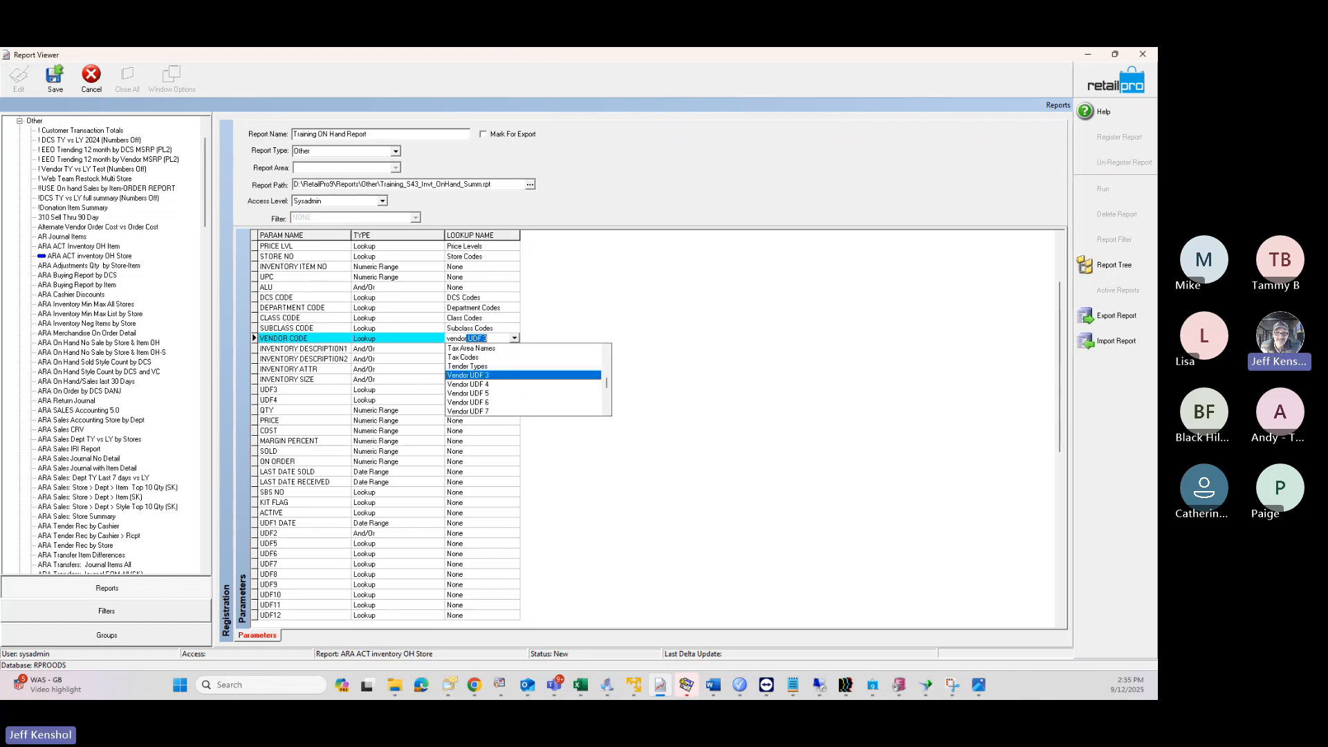
{"action": "key", "text": "Return"}
{"action": "key", "text": "Down"}
{"action": "key", "text": "Down"}
{"action": "key", "text": "Down"}
{"action": "key", "text": "Down"}
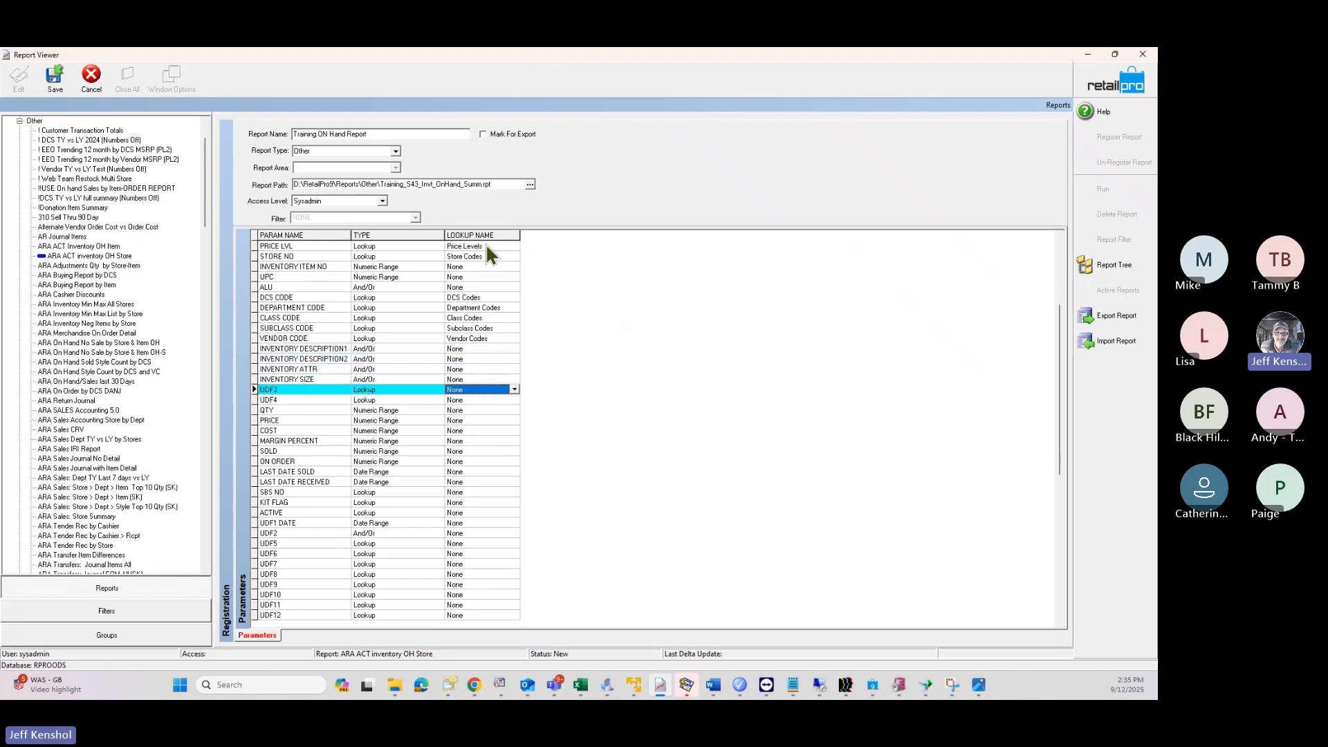
{"action": "left_click", "coordinate": [793, 685]}
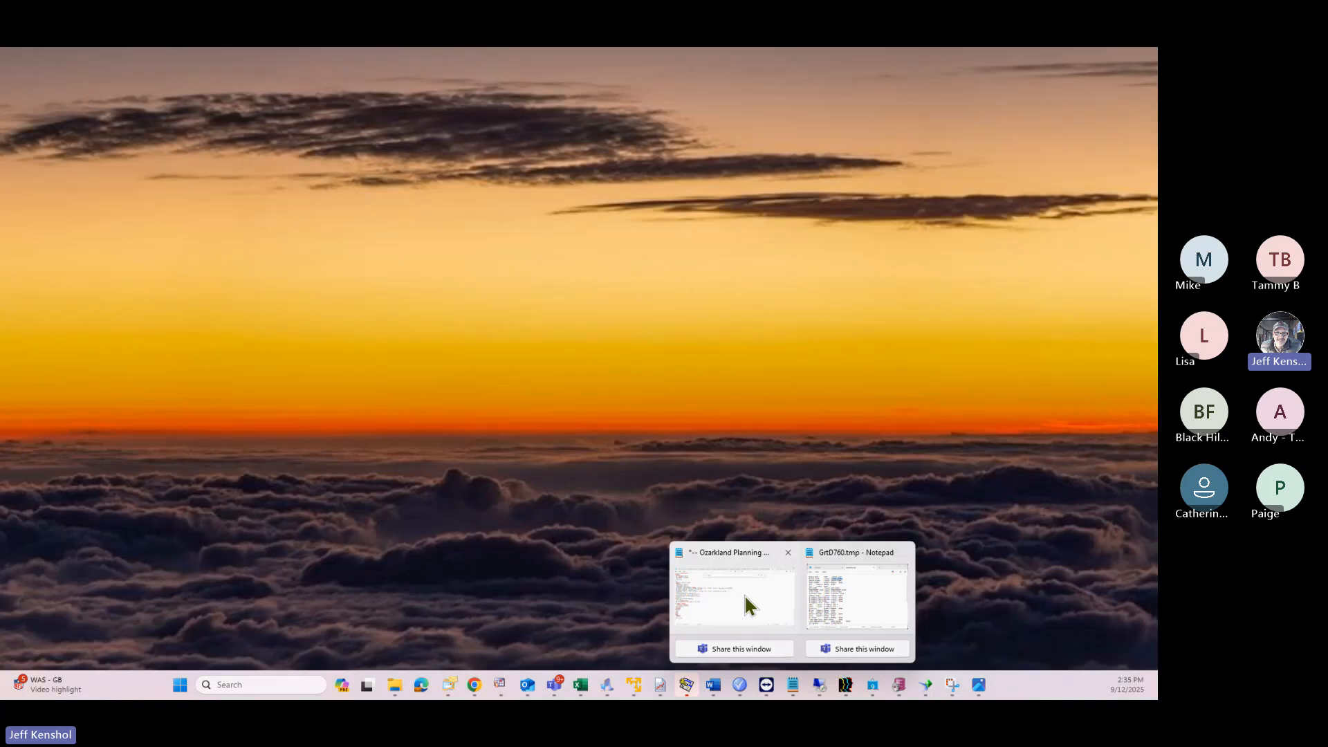
{"action": "left_click", "coordinate": [830, 604]}
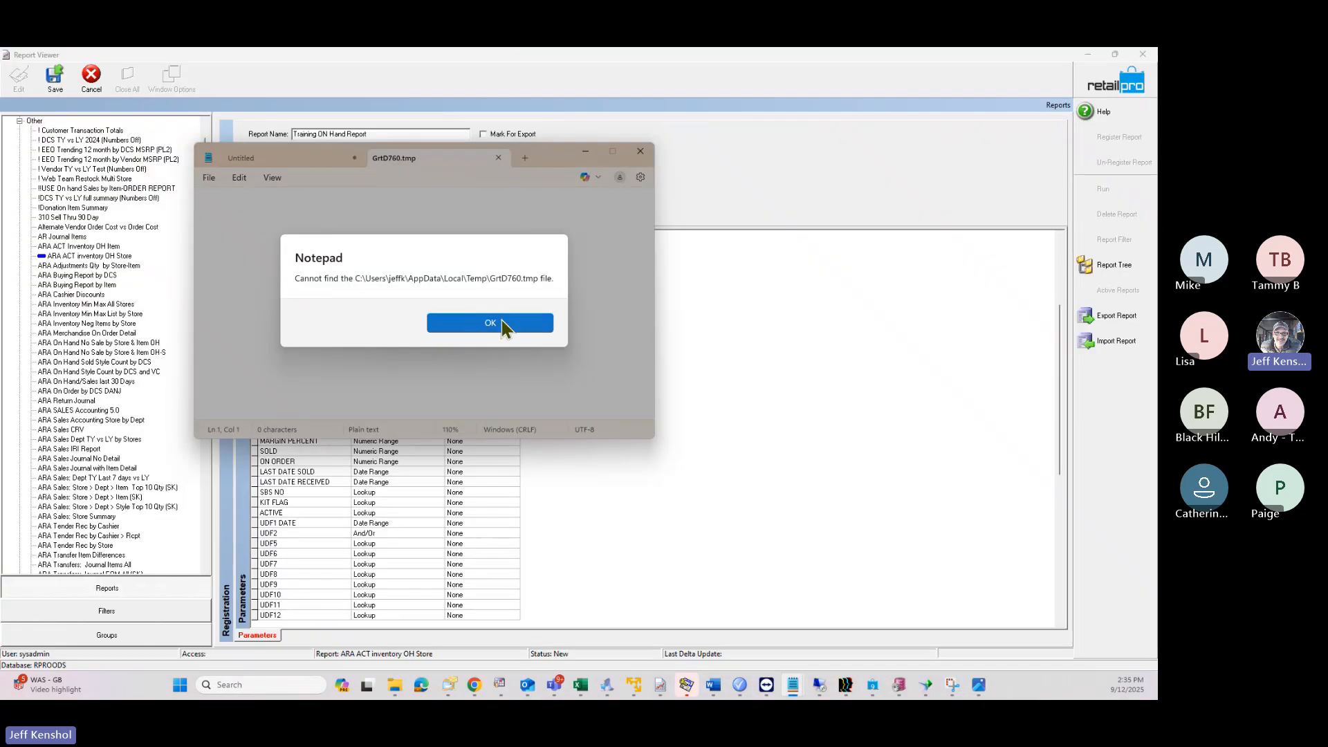
{"action": "left_click", "coordinate": [477, 323]}
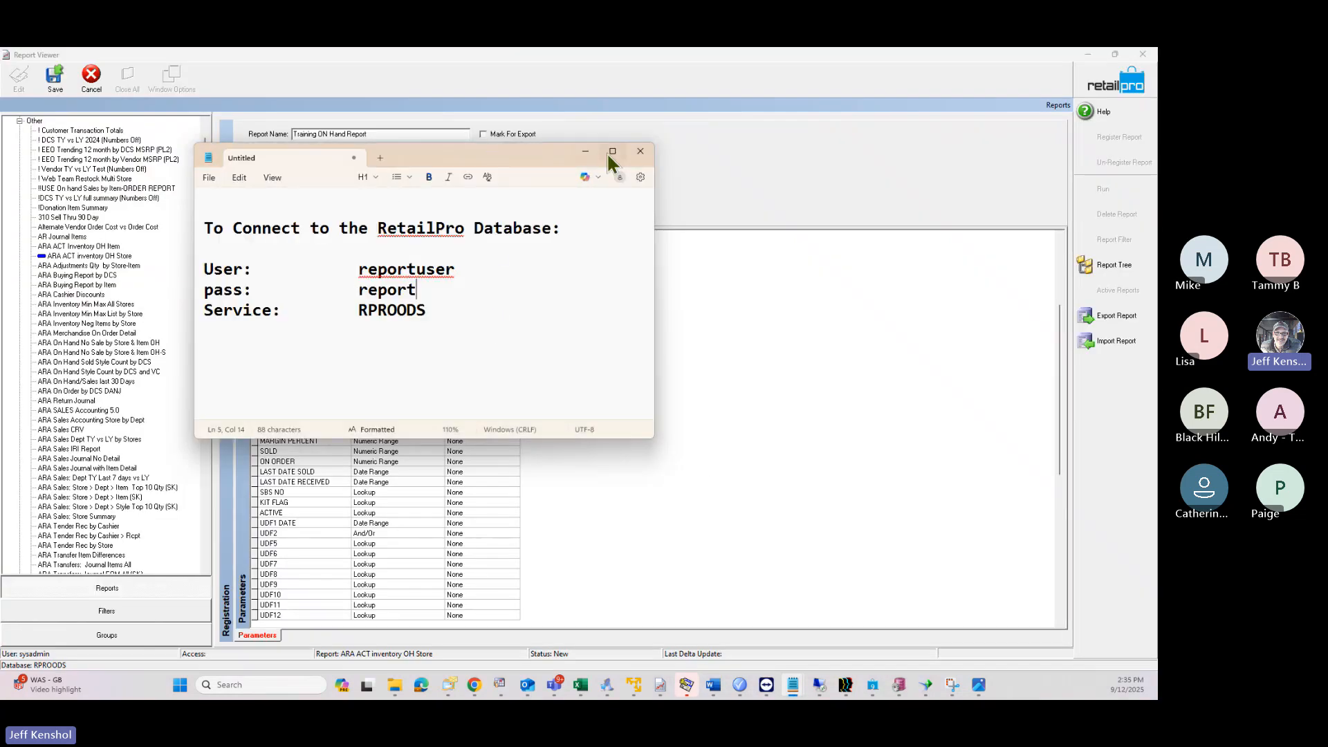
{"action": "left_click", "coordinate": [585, 152]}
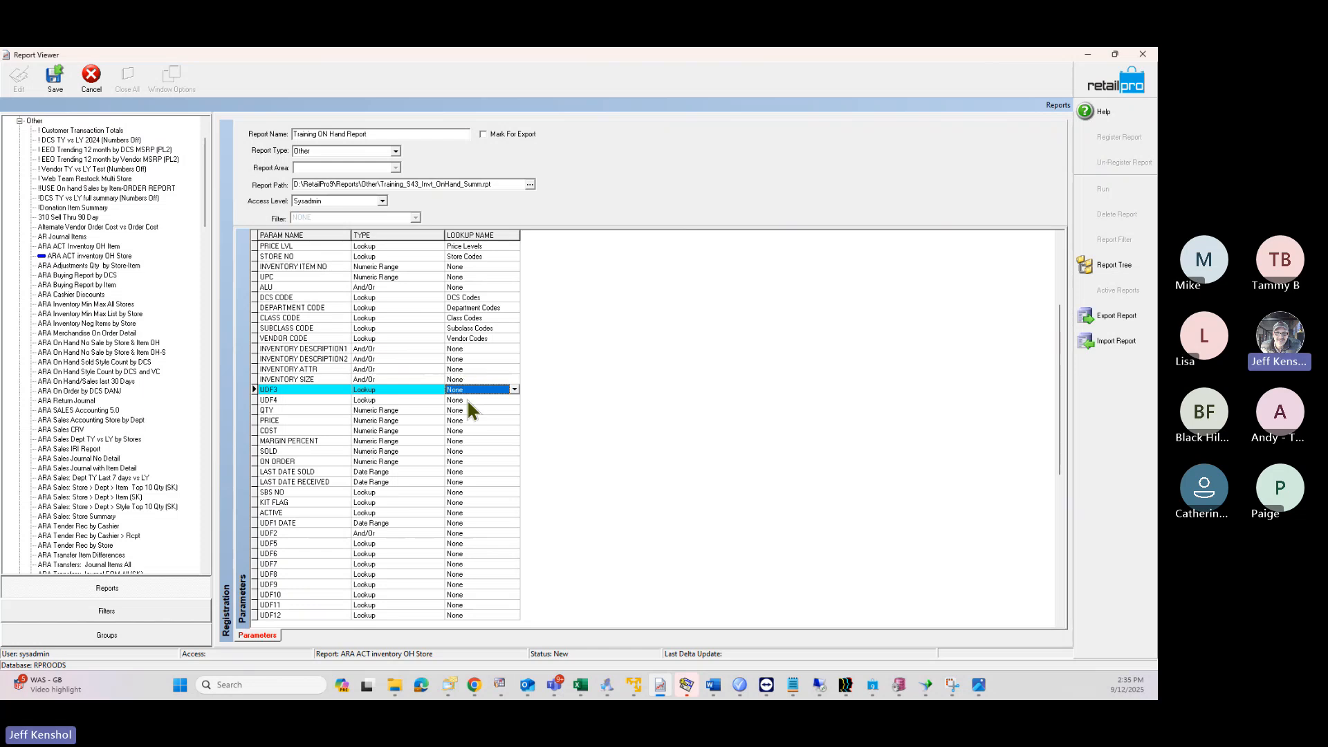
Step: Set the lookup name of the UDF3 parameter to Inventory UDF 3
{"action": "double_click", "coordinate": [466, 389]}
{"action": "type", "text": "inventor"}
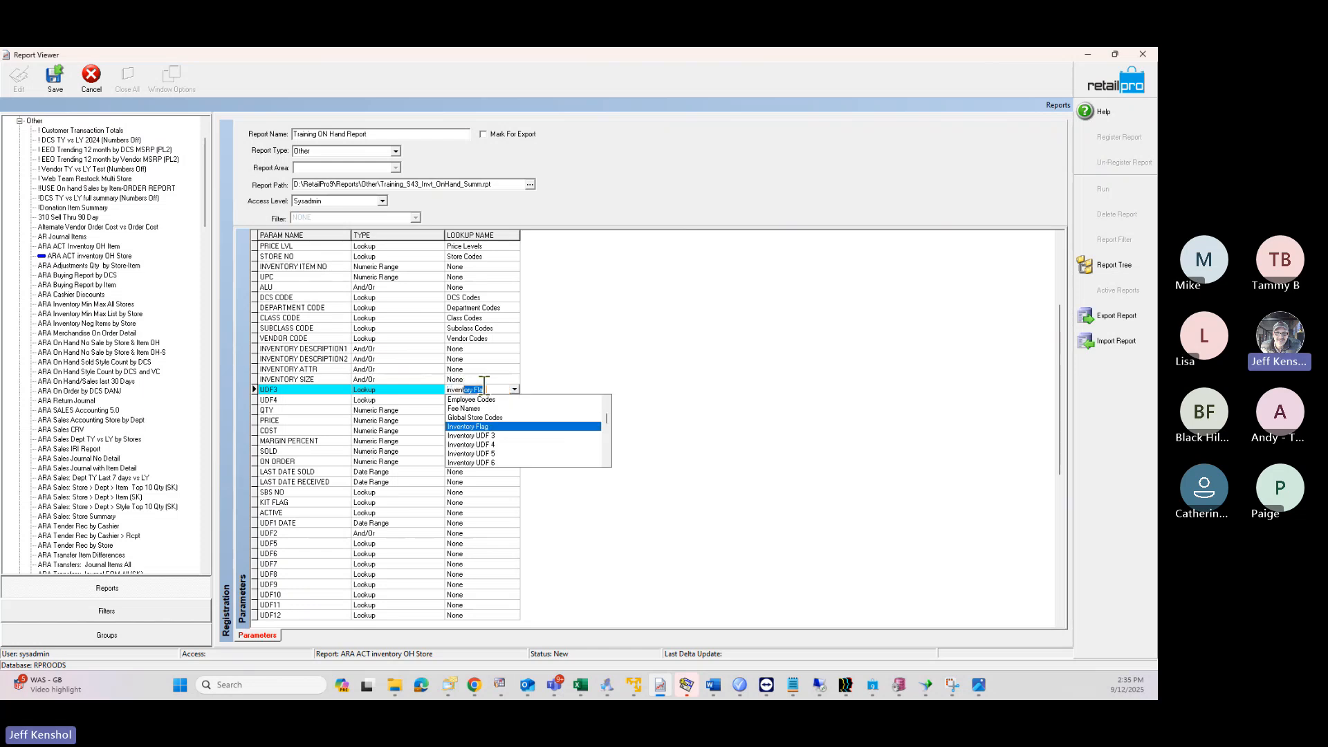
{"action": "type", "text": "y udf 3"}
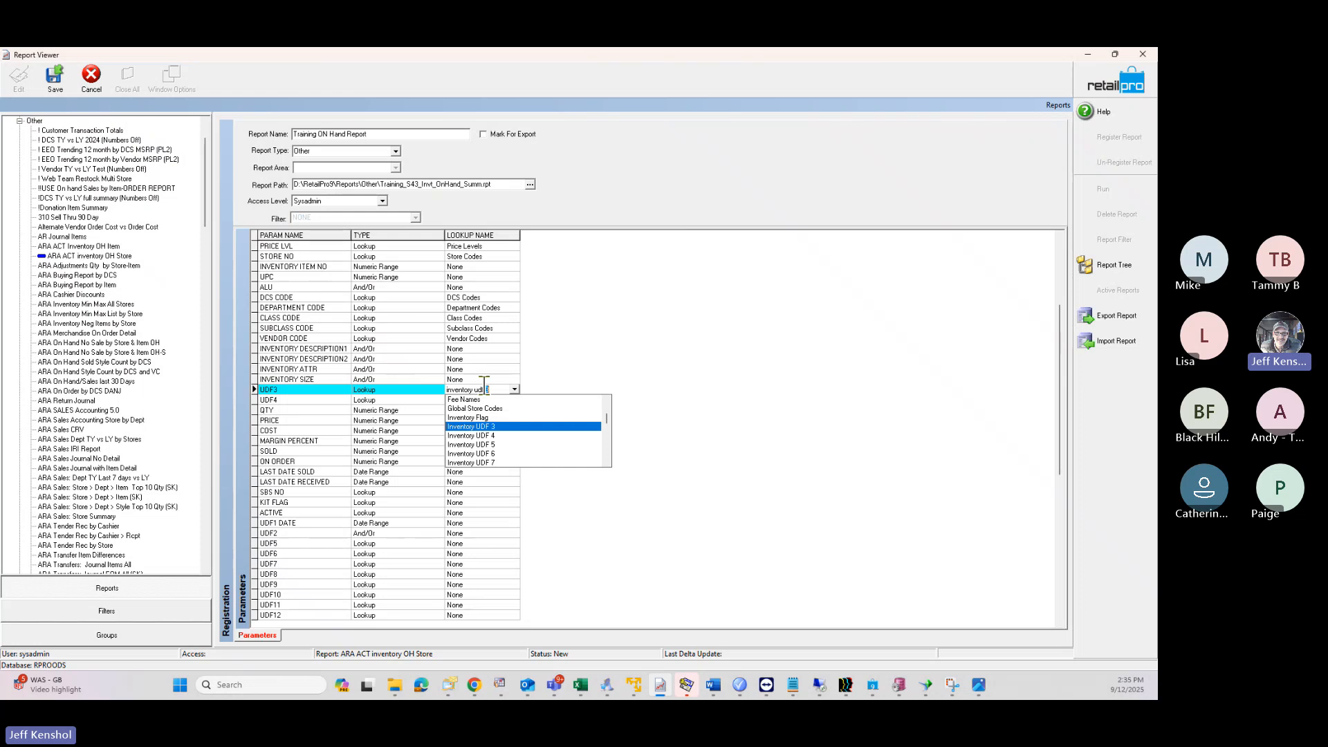
{"action": "key", "text": "Return"}
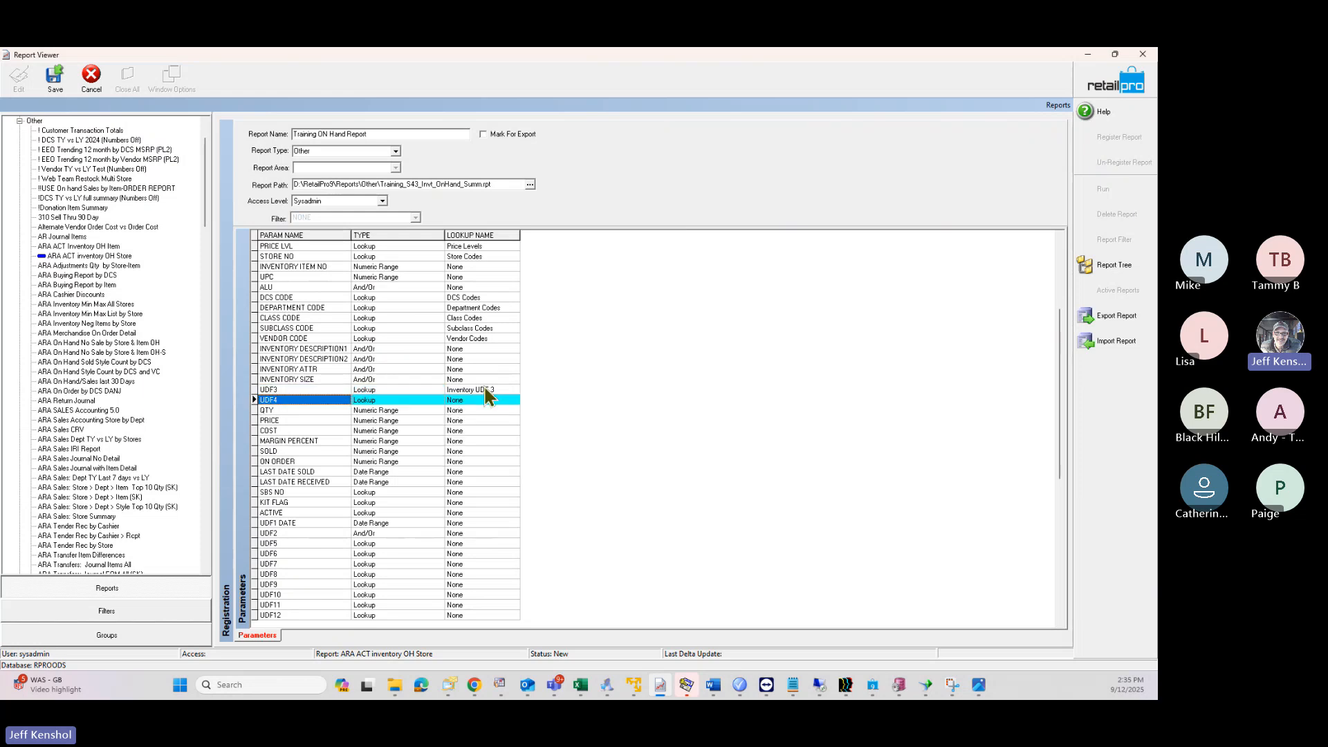
Step: Set the lookup name of the UDF4 parameter to Inventory UDF 4
{"action": "key", "text": "Tab"}
{"action": "key", "text": "Tab"}
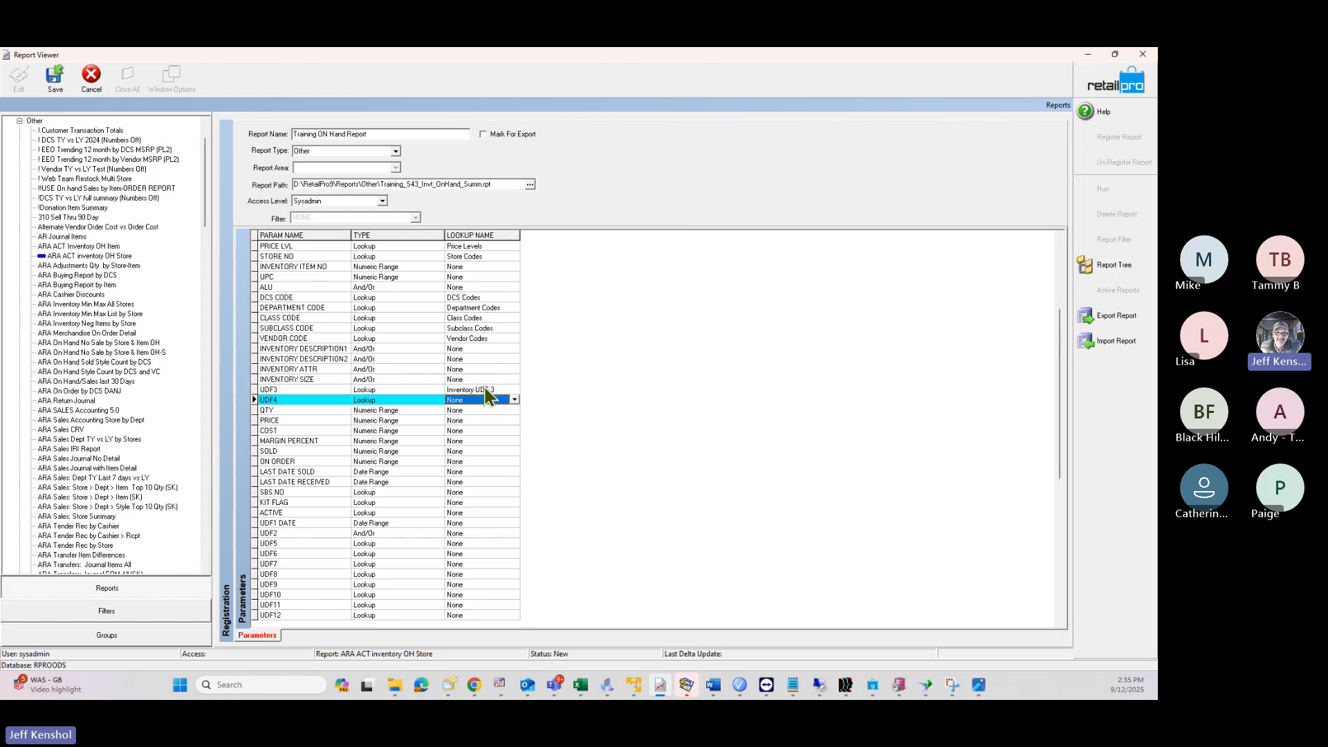
{"action": "type", "text": "inventory udf 4"}
{"action": "key", "text": "Return"}
Step: Set the lookup name of the SBS NO parameter to Subsidiaries
{"action": "key", "text": "Tab"}
{"action": "key", "text": "Tab"}
{"action": "key", "text": "Down"}
{"action": "key", "text": "Down"}
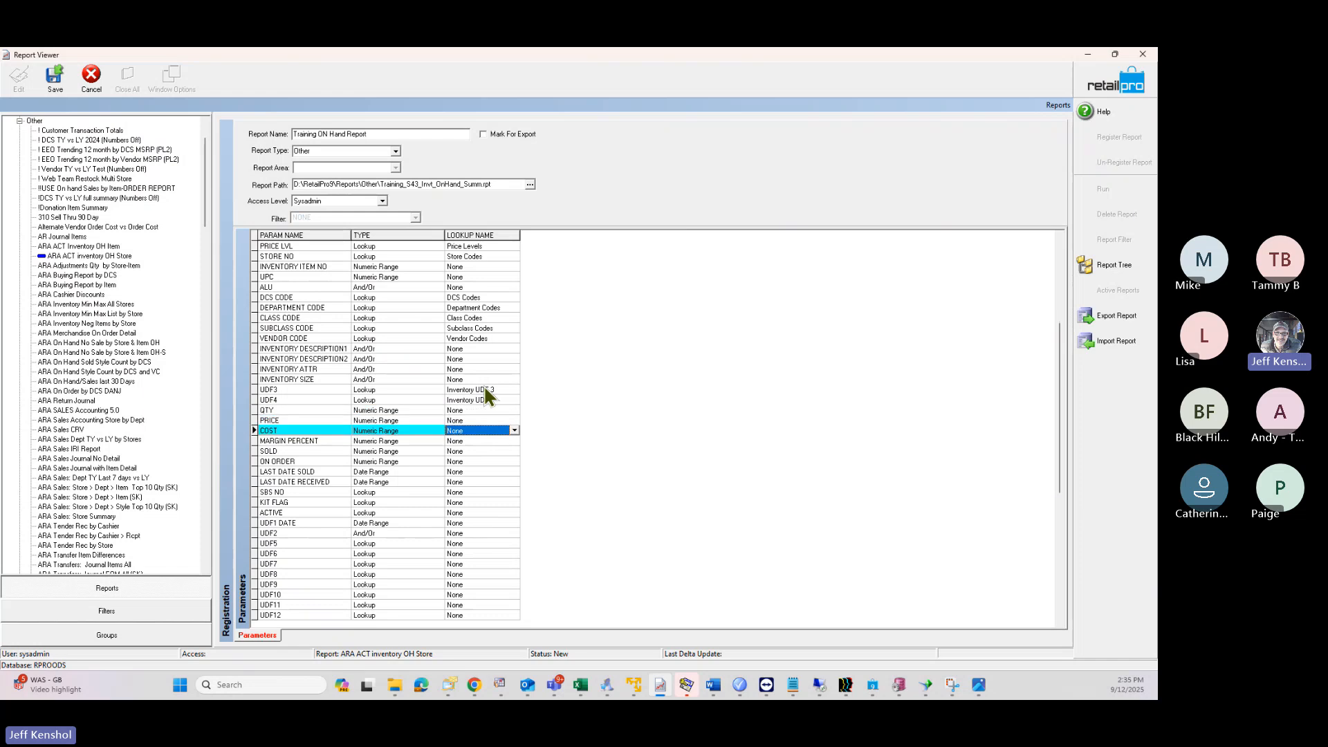
{"action": "key", "text": "Down"}
{"action": "key", "text": "Down"}
{"action": "key", "text": "Down"}
{"action": "key", "text": "Down"}
{"action": "key", "text": "Down"}
{"action": "key", "text": "Down"}
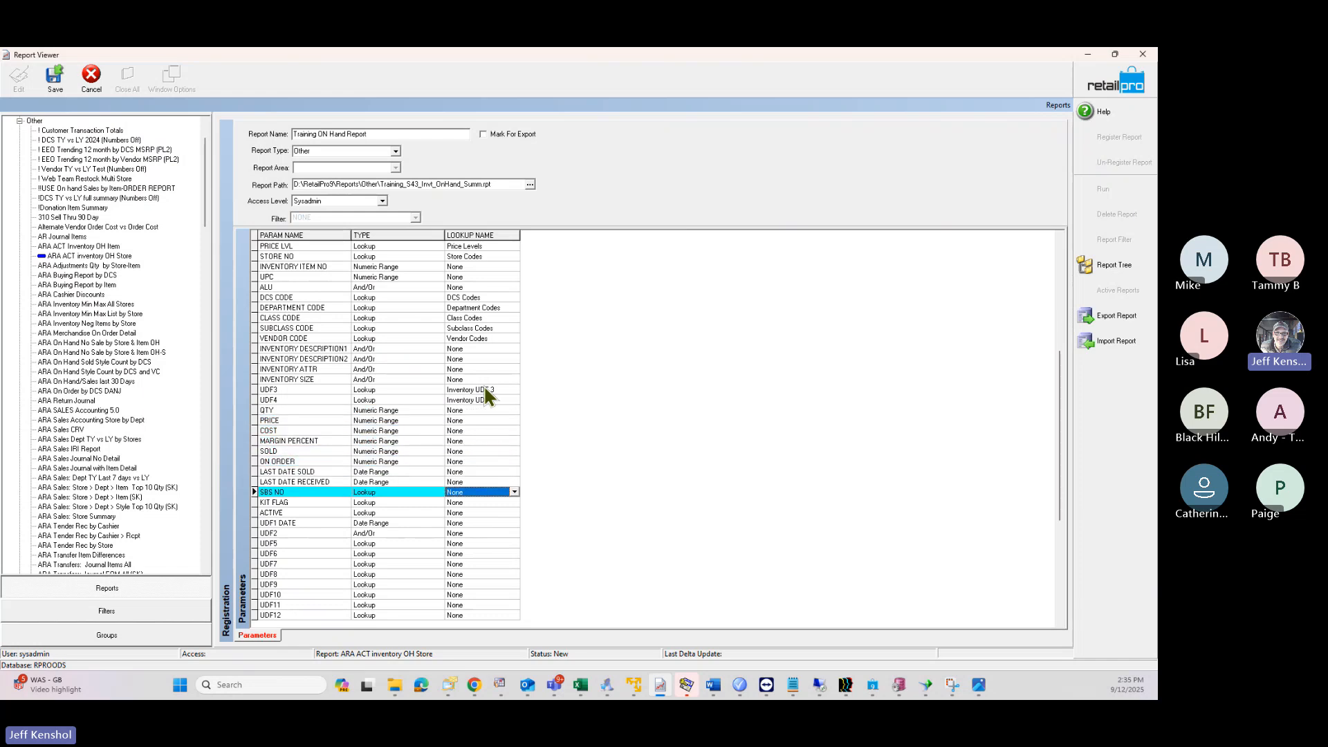
{"action": "type", "text": "subs"}
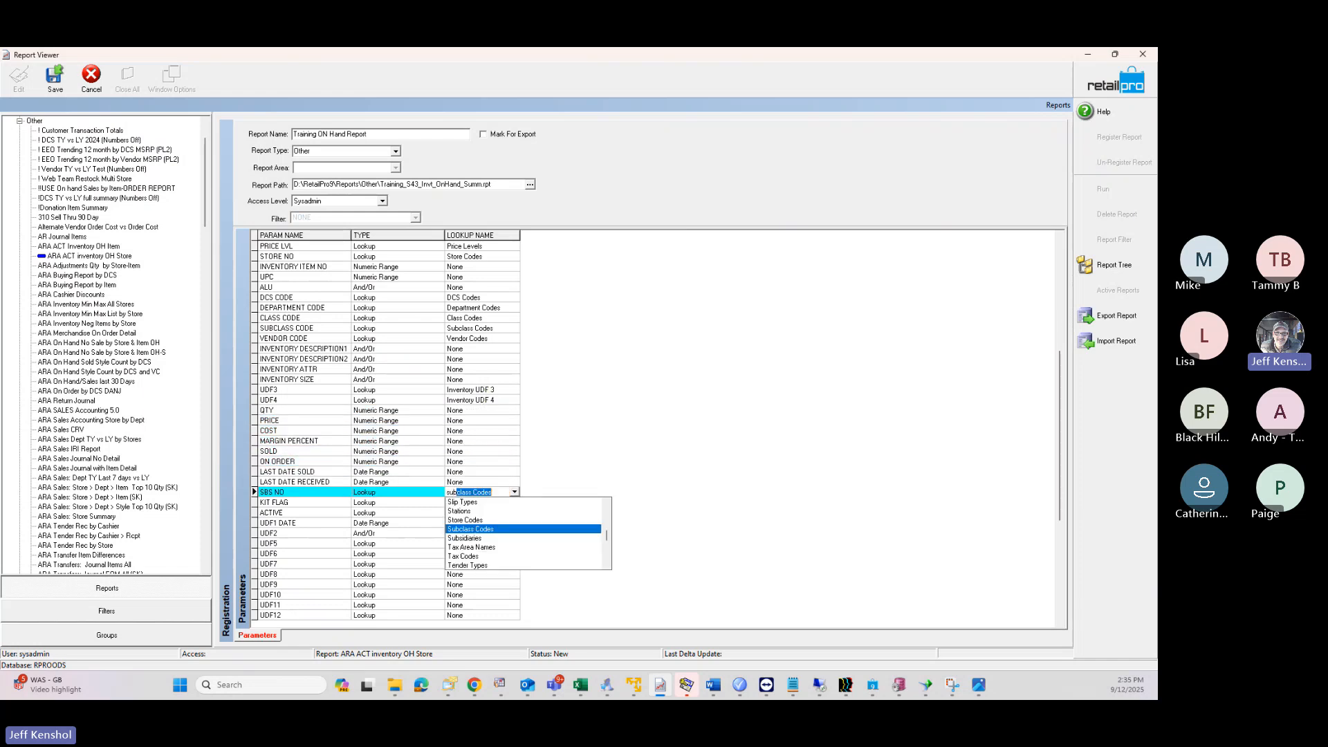
{"action": "key", "text": "Tab"}
Step: Assign the Kit Flag lookup to the KIT FLAG parameter and the Is Active lookup to ACTIVE
{"action": "key", "text": "Tab"}
{"action": "key", "text": "Tab"}
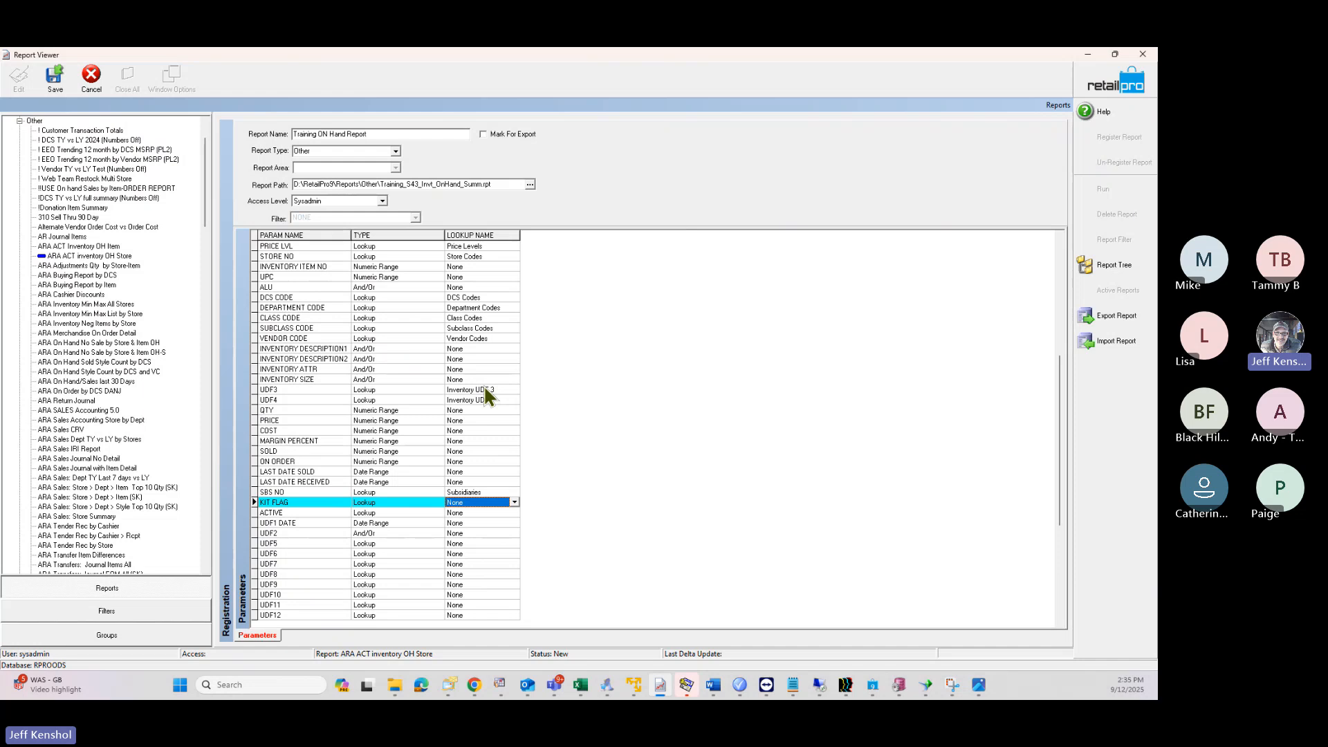
{"action": "type", "text": "kit Type"}
{"action": "key", "text": "Return"}
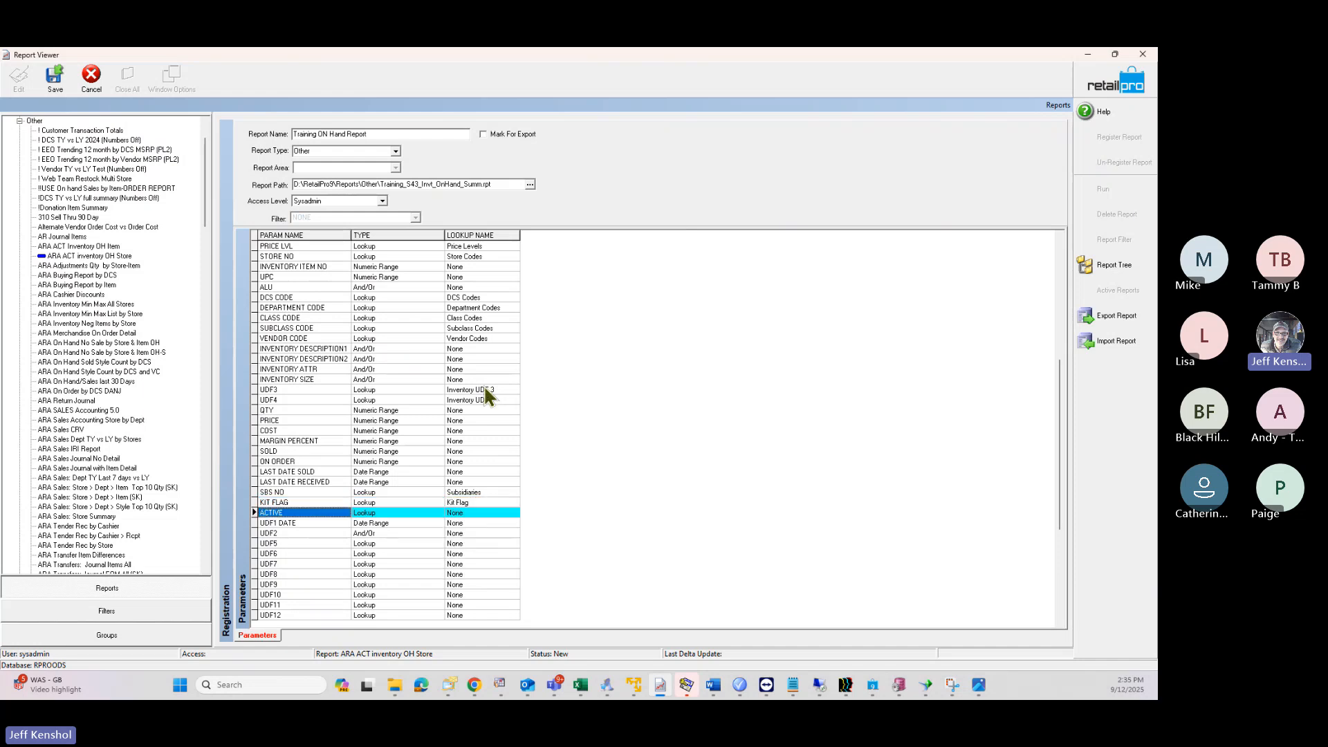
{"action": "key", "text": "Tab"}
{"action": "key", "text": "Tab"}
{"action": "key", "text": "Tab"}
{"action": "key", "text": "Tab"}
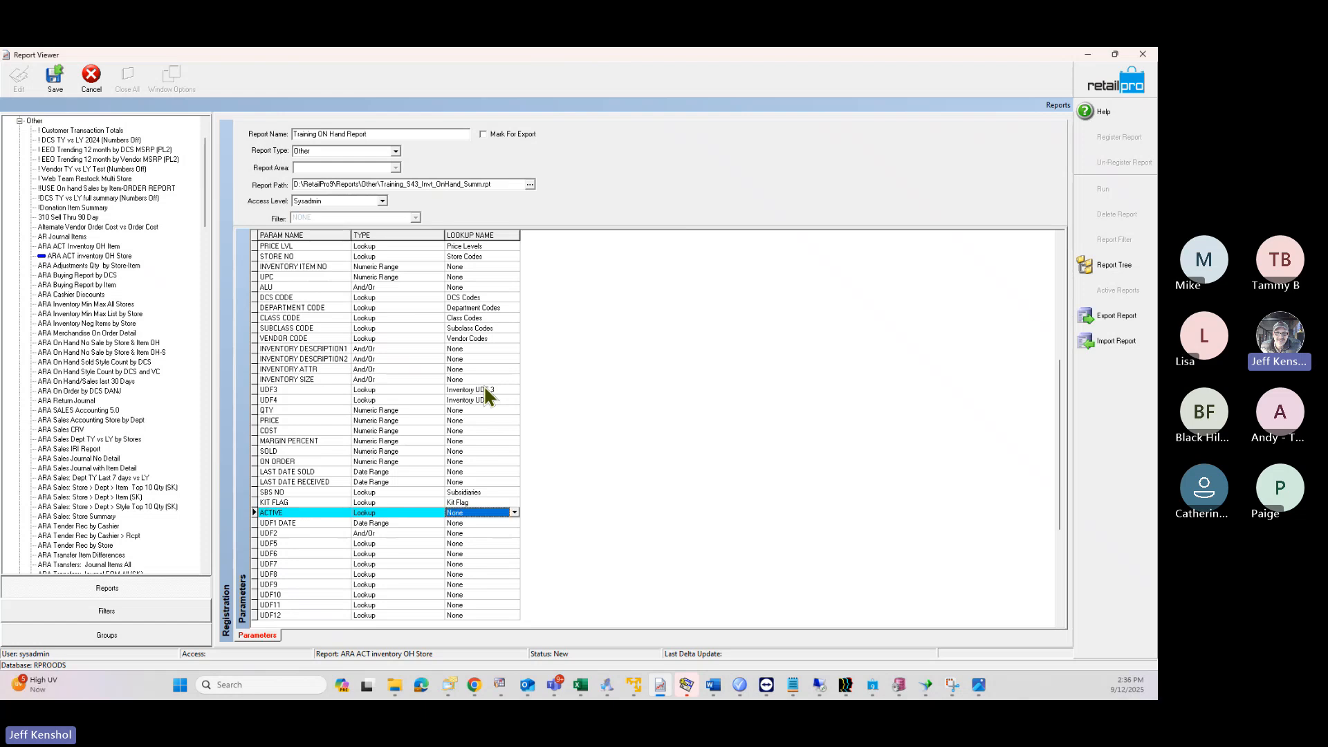
{"action": "type", "text": "is"}
{"action": "key", "text": "Tab"}
{"action": "key", "text": "Up"}
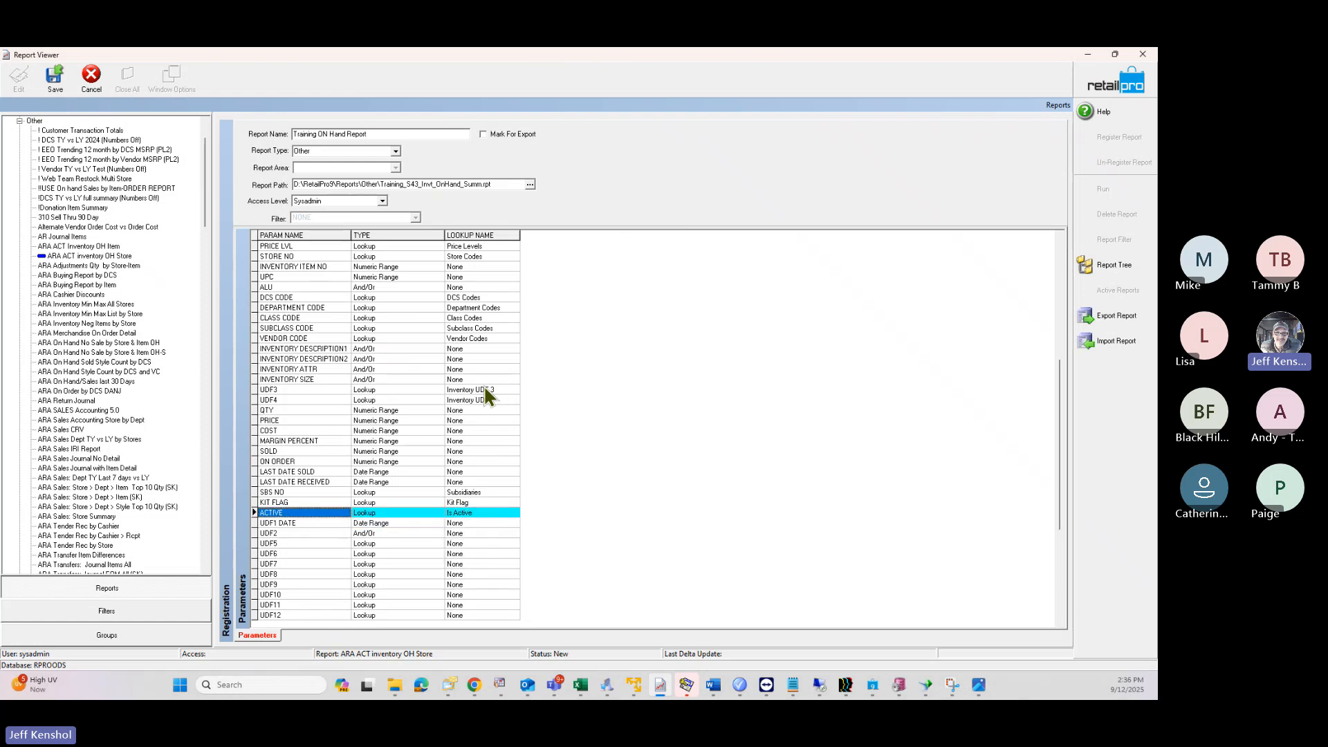
Step: Set the lookup name of the UDF5 parameter to Inventory UDF 5
{"action": "key", "text": "Tab"}
{"action": "key", "text": "Down"}
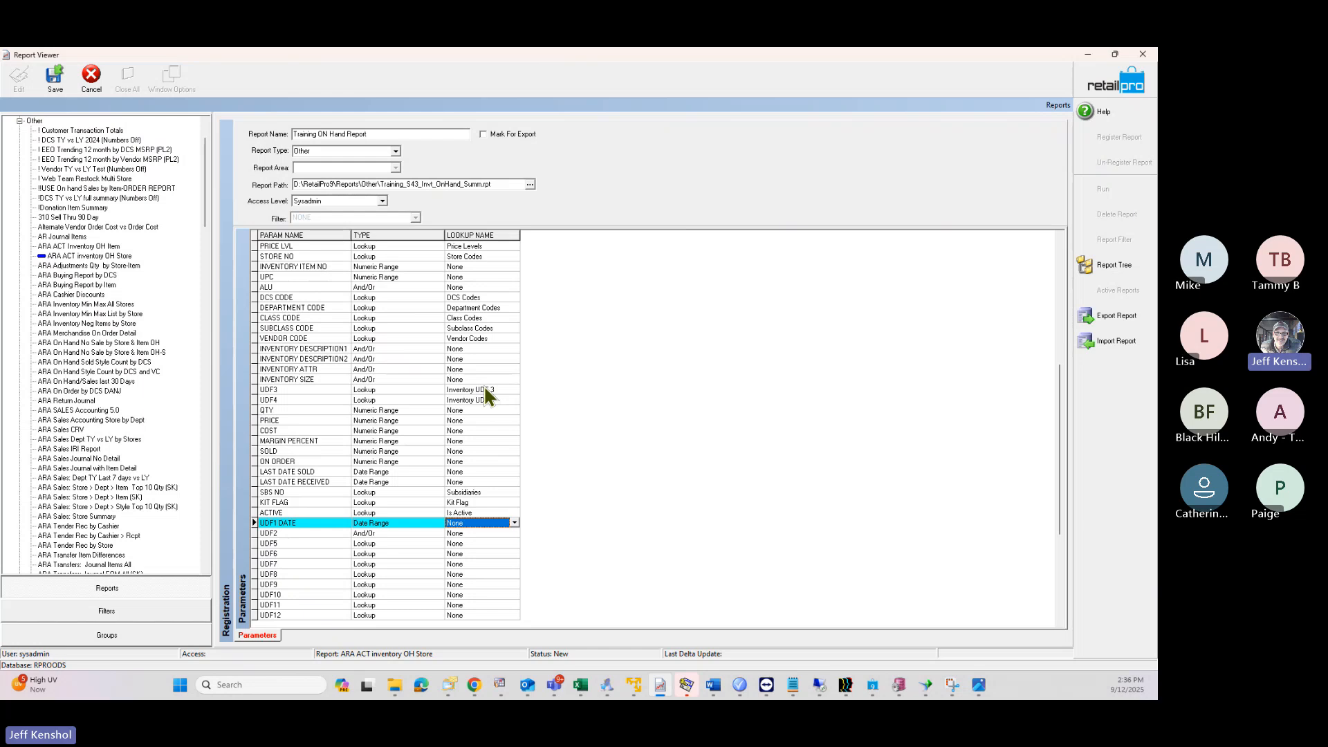
{"action": "key", "text": "Down"}
{"action": "key", "text": "Down"}
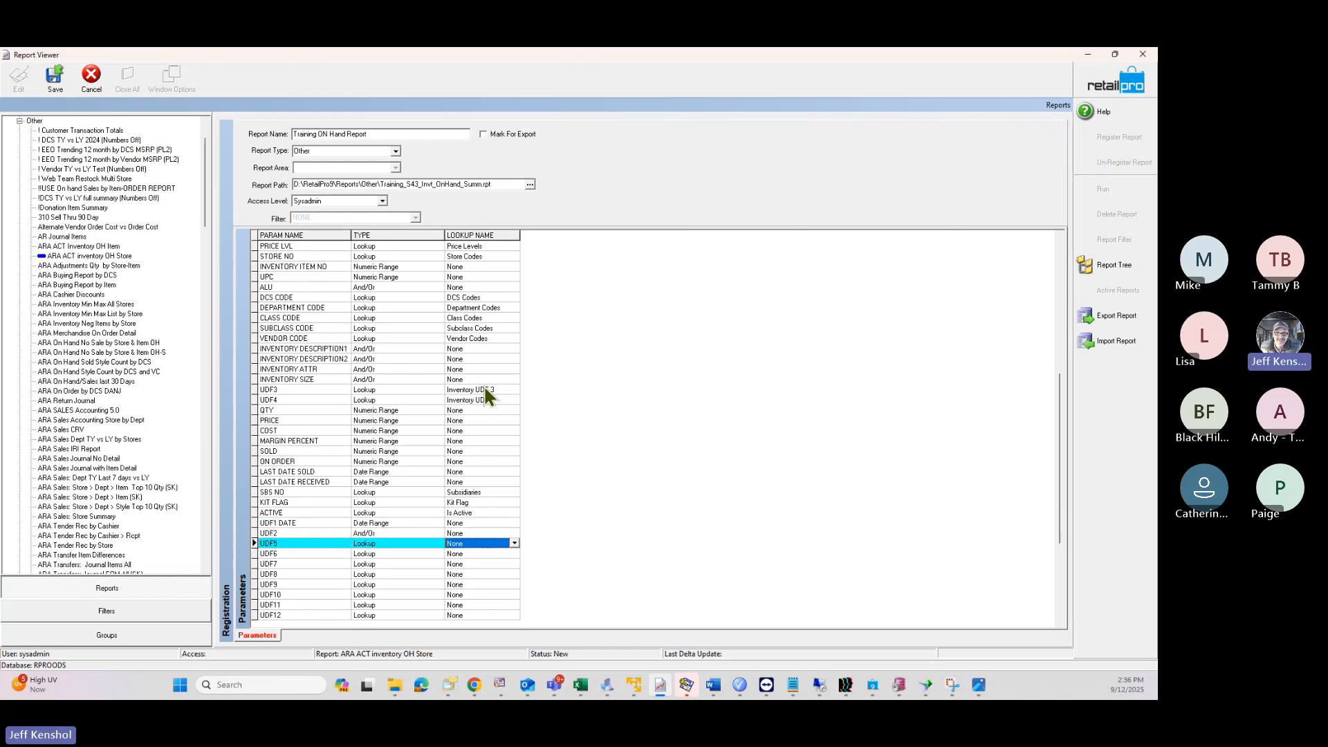
{"action": "type", "text": "inventory "}
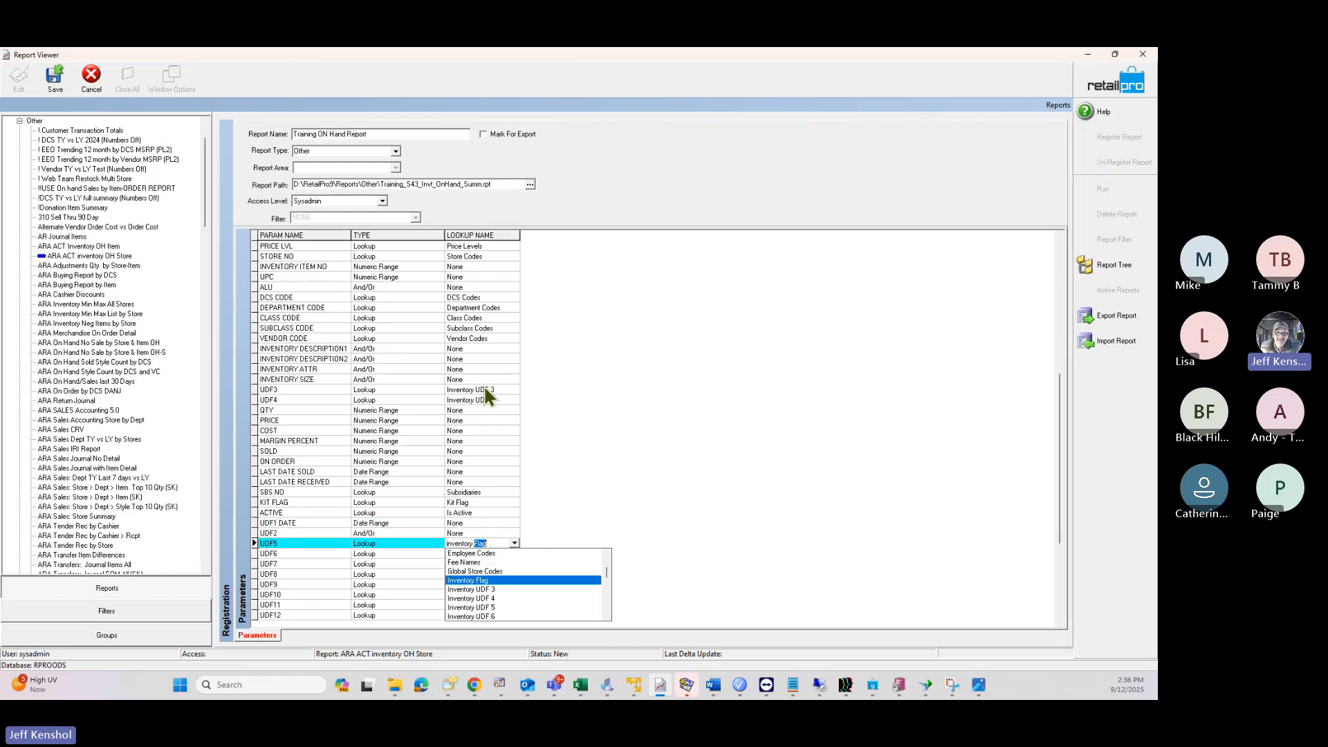
{"action": "type", "text": "udf 5"}
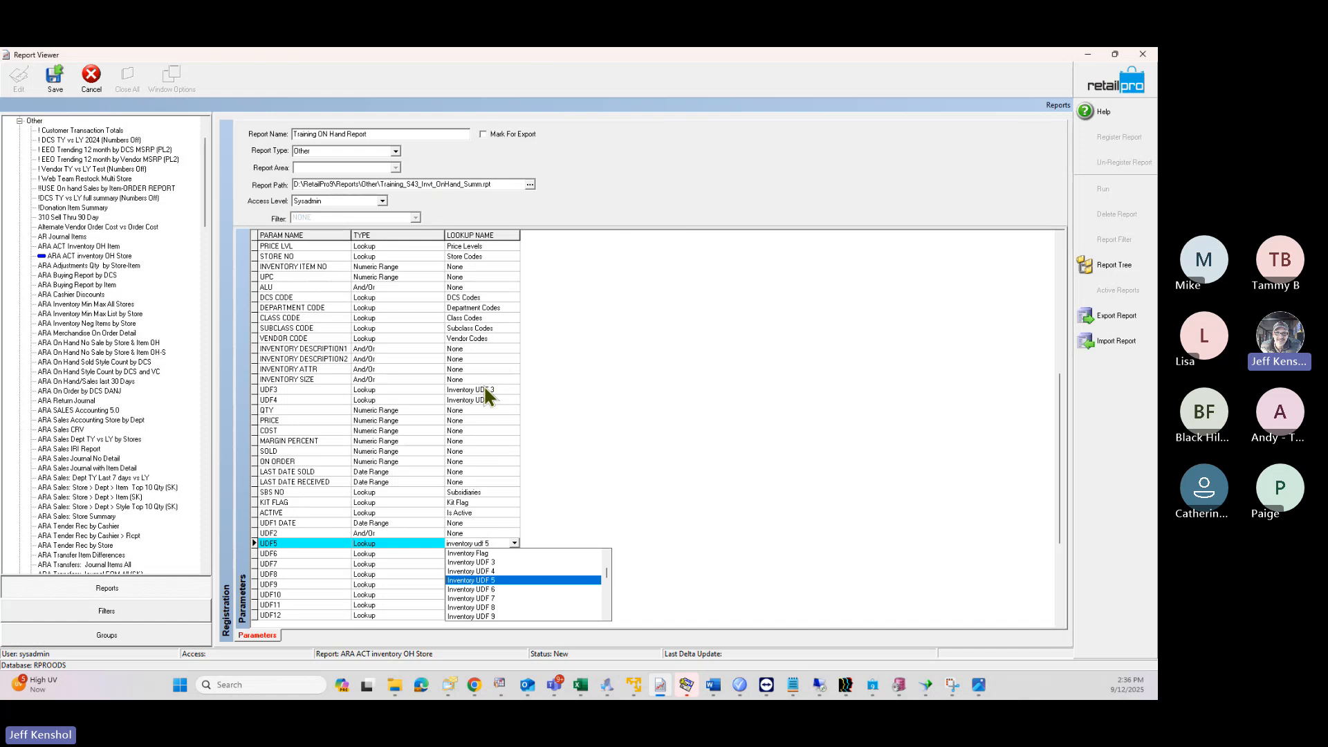
{"action": "key", "text": "Return"}
Step: Assign the Inventory UDF 6 lookup to the UDF6 parameter and Inventory UDF 7 to UDF7
{"action": "key", "text": "Tab"}
{"action": "key", "text": "Tab"}
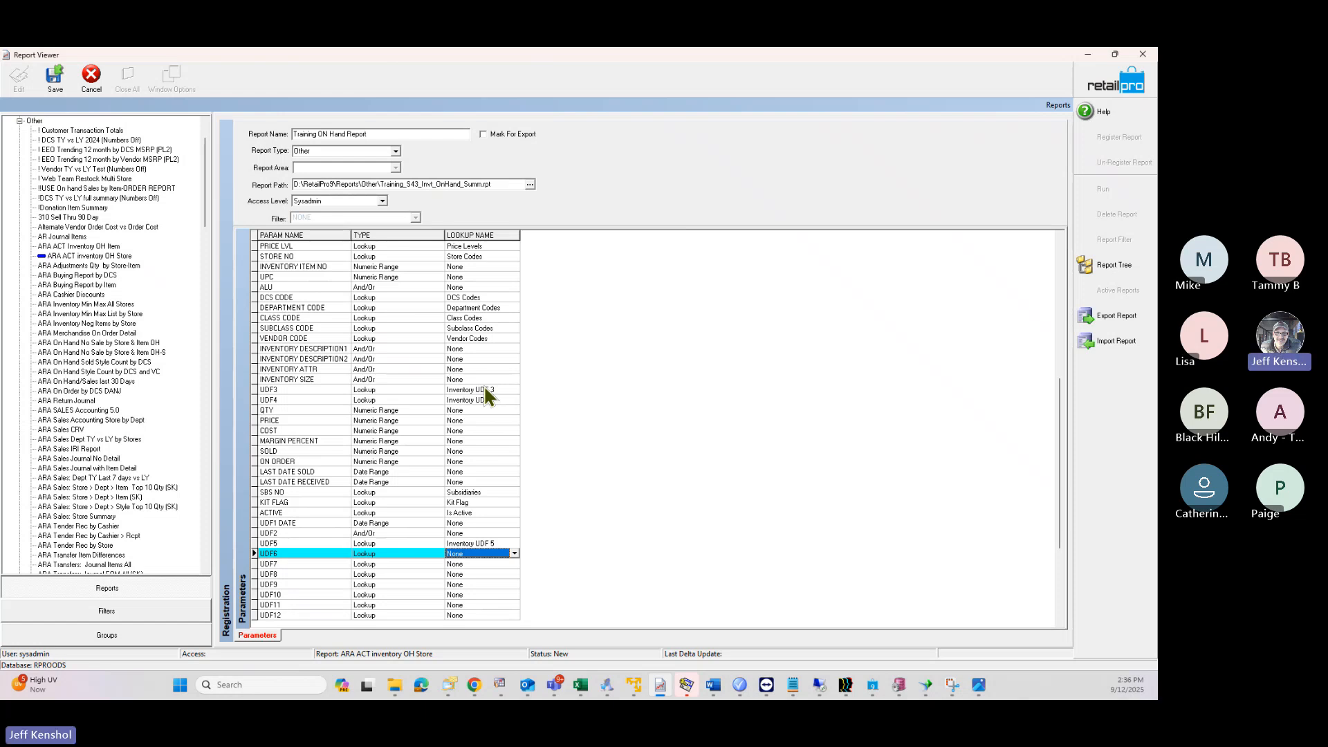
{"action": "type", "text": "x"}
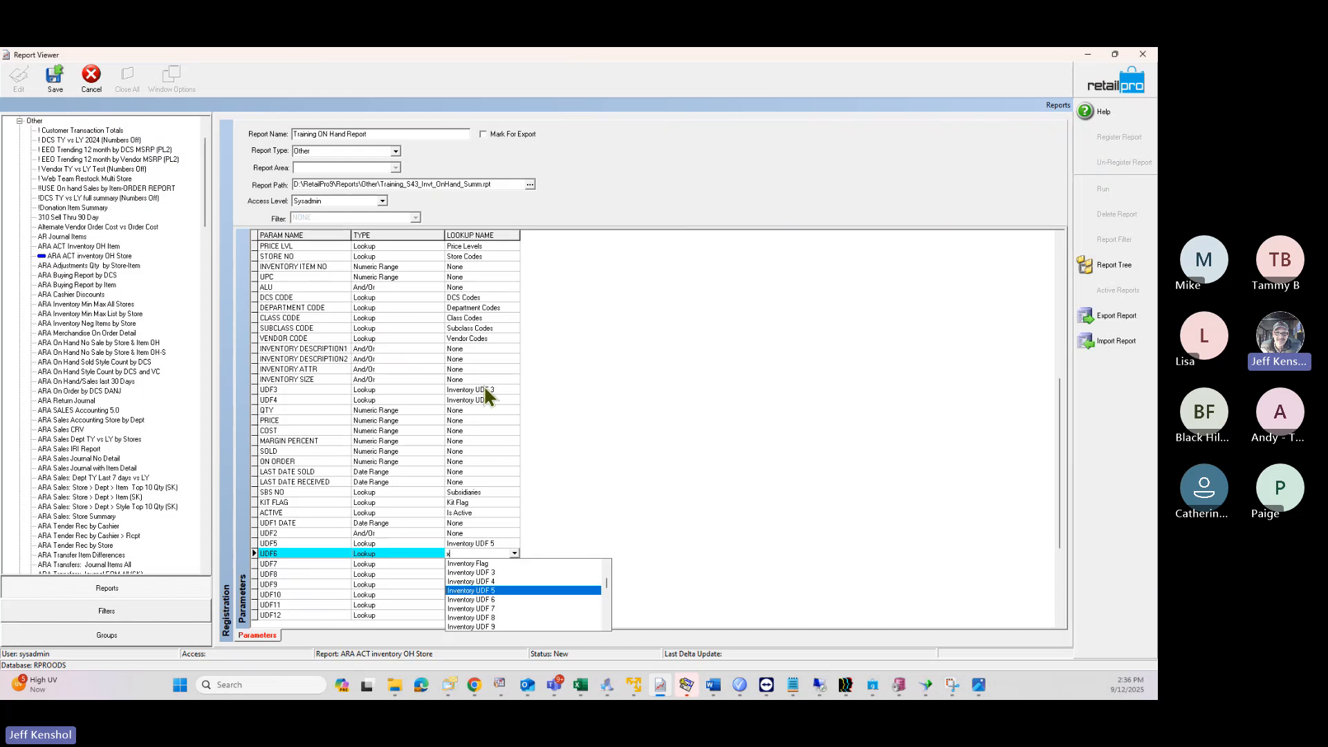
{"action": "key", "text": "Down"}
{"action": "key", "text": "Return"}
{"action": "key", "text": "Down"}
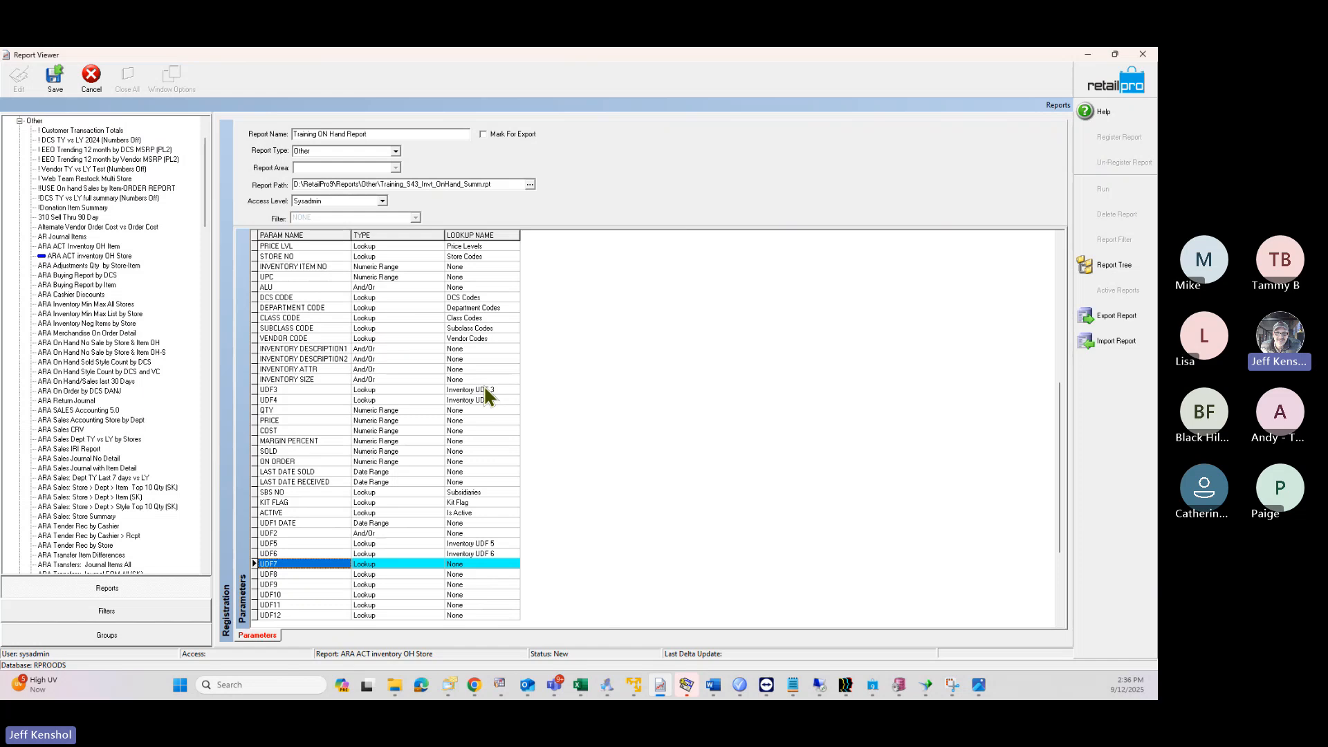
{"action": "key", "text": "Tab"}
{"action": "key", "text": "Tab"}
{"action": "type", "text": "x"}
{"action": "key", "text": "Down"}
{"action": "key", "text": "Return"}
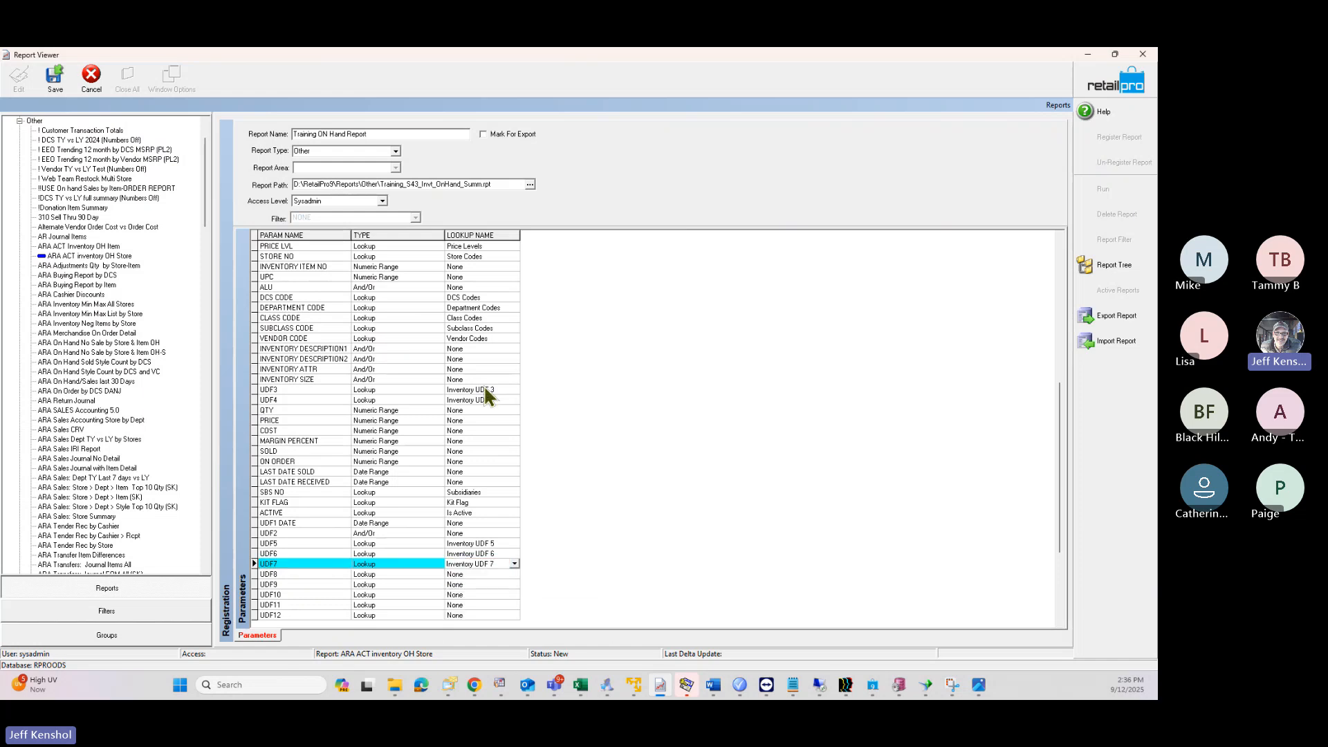
Step: Assign the Inventory UDF 8 lookup to the UDF8 parameter and Inventory UDF 9 to UDF9
{"action": "key", "text": "Tab"}
{"action": "key", "text": "Tab"}
{"action": "key", "text": "Tab"}
{"action": "type", "text": "x"}
{"action": "key", "text": "Down"}
{"action": "key", "text": "Return"}
{"action": "key", "text": "Tab"}
{"action": "key", "text": "Tab"}
{"action": "key", "text": "Tab"}
{"action": "type", "text": "x"}
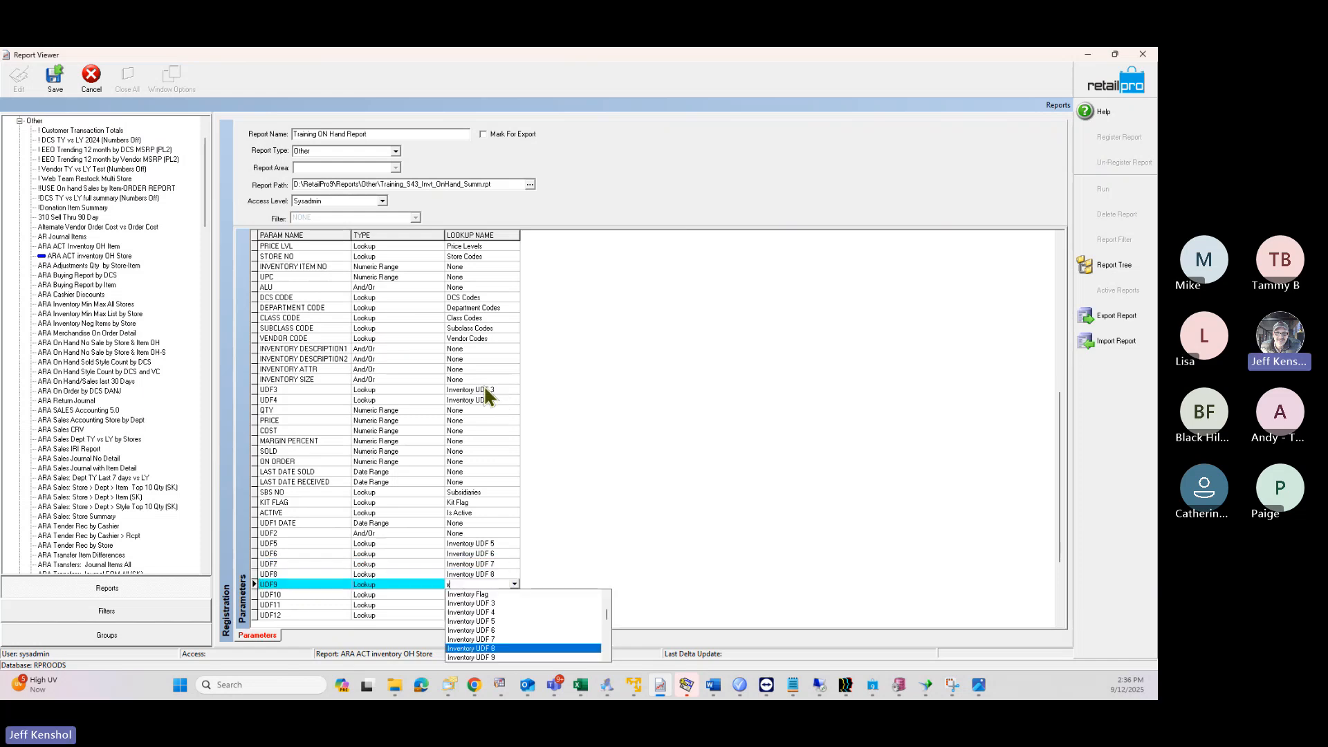
{"action": "key", "text": "Down"}
{"action": "key", "text": "Return"}
Step: Assign the Inventory UDF 10 lookup to the UDF10 parameter and Inventory UDF 11 to UDF11
{"action": "key", "text": "Tab"}
{"action": "key", "text": "Tab"}
{"action": "key", "text": "Tab"}
{"action": "type", "text": "x"}
{"action": "key", "text": "Down"}
{"action": "key", "text": "Return"}
{"action": "key", "text": "Tab"}
{"action": "key", "text": "Tab"}
{"action": "key", "text": "Tab"}
{"action": "type", "text": "x"}
{"action": "key", "text": "Down"}
{"action": "key", "text": "Return"}
Step: Set the lookup name of the UDF12 parameter to Inventory UDF 12
{"action": "key", "text": "Tab"}
{"action": "key", "text": "Tab"}
{"action": "key", "text": "Tab"}
{"action": "key", "text": "Tab"}
{"action": "key", "text": "Tab"}
{"action": "key", "text": "Tab"}
{"action": "key", "text": "Tab"}
{"action": "key", "text": "Tab"}
{"action": "key", "text": "Tab"}
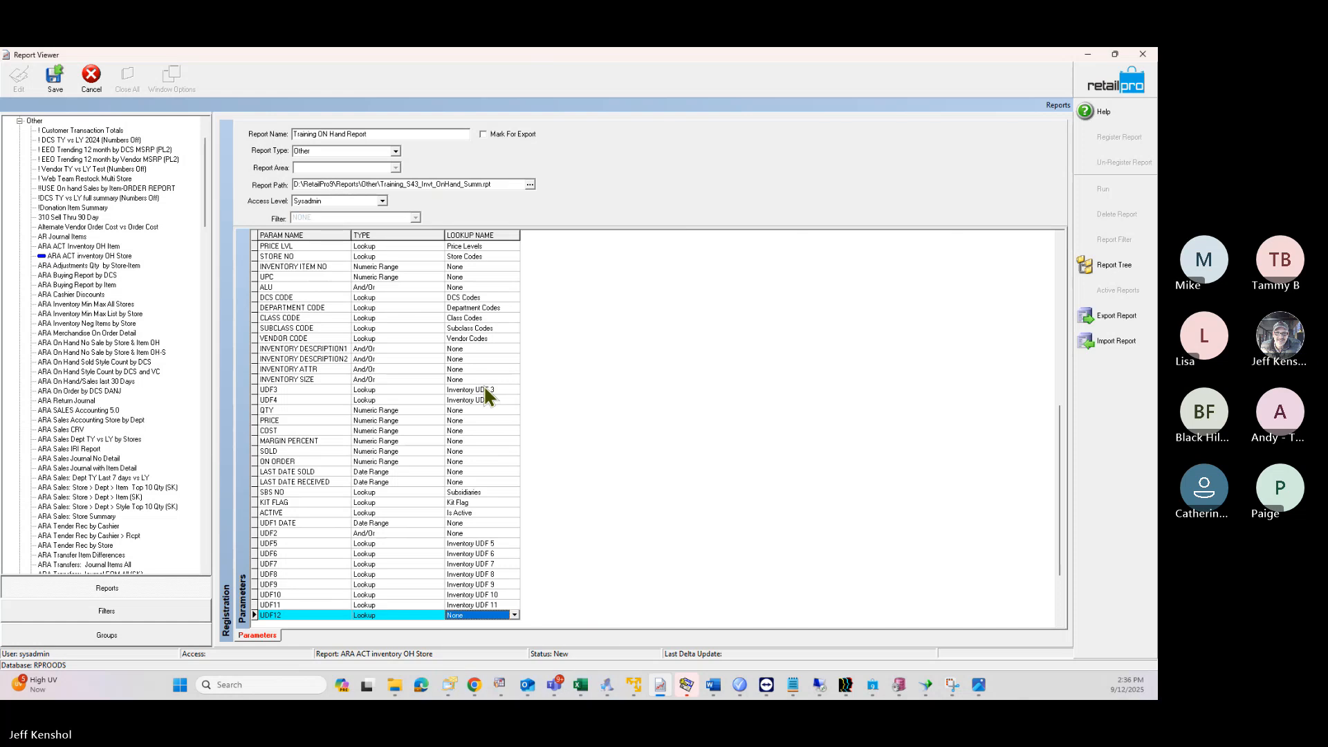
{"action": "key", "text": "Down"}
{"action": "key", "text": "Down"}
{"action": "key", "text": "Down"}
{"action": "key", "text": "Down"}
{"action": "key", "text": "Down"}
{"action": "key", "text": "Down"}
{"action": "key", "text": "Down"}
{"action": "key", "text": "Up"}
{"action": "key", "text": "Up"}
{"action": "key", "text": "Up"}
{"action": "key", "text": "Up"}
{"action": "key", "text": "Up"}
{"action": "key", "text": "Up"}
{"action": "key", "text": "Up"}
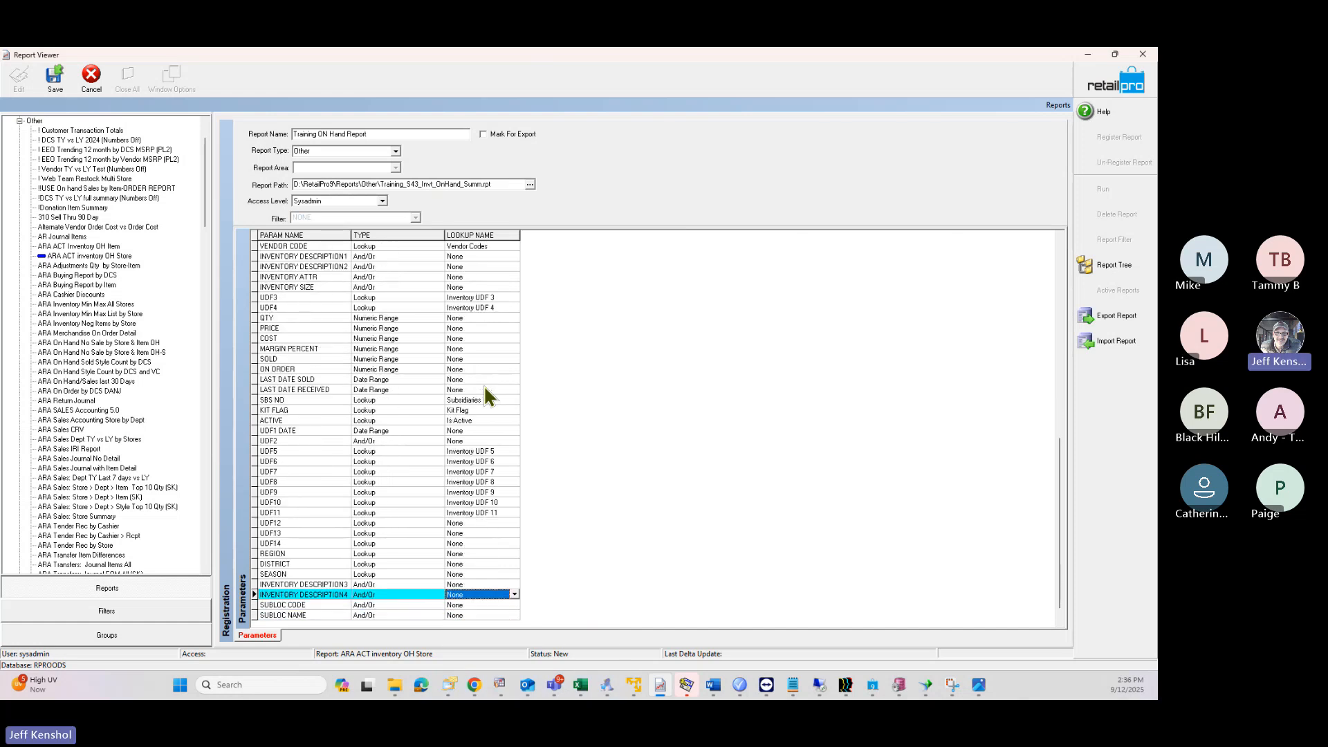
{"action": "key", "text": "Up"}
{"action": "key", "text": "Up"}
{"action": "type", "text": "x"}
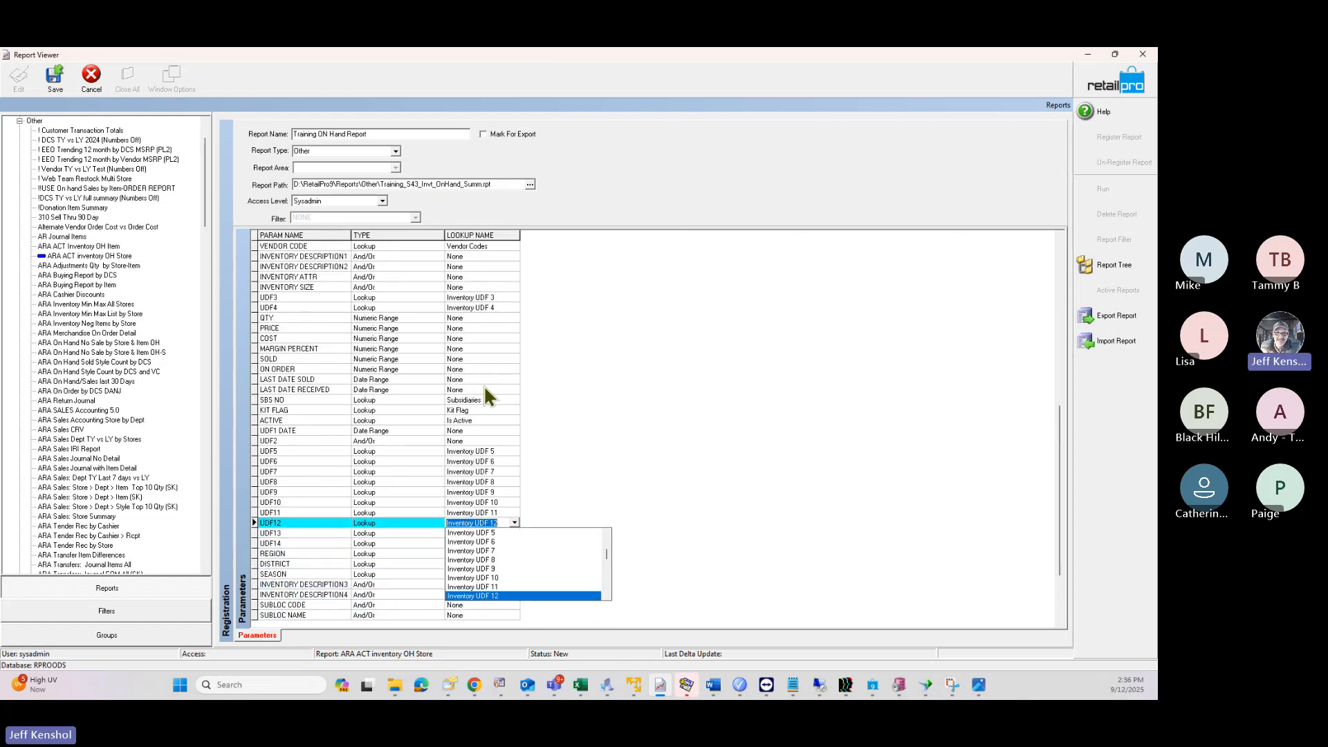
{"action": "key", "text": "Down"}
{"action": "key", "text": "Return"}
Step: Assign the Inventory UDF 13 lookup to the UDF13 parameter and Inventory UDF 14 to UDF14
{"action": "key", "text": "Tab"}
{"action": "key", "text": "Tab"}
{"action": "key", "text": "Tab"}
{"action": "type", "text": "x"}
{"action": "key", "text": "Down"}
{"action": "key", "text": "Return"}
{"action": "key", "text": "Tab"}
{"action": "key", "text": "Tab"}
{"action": "key", "text": "Tab"}
{"action": "type", "text": "x"}
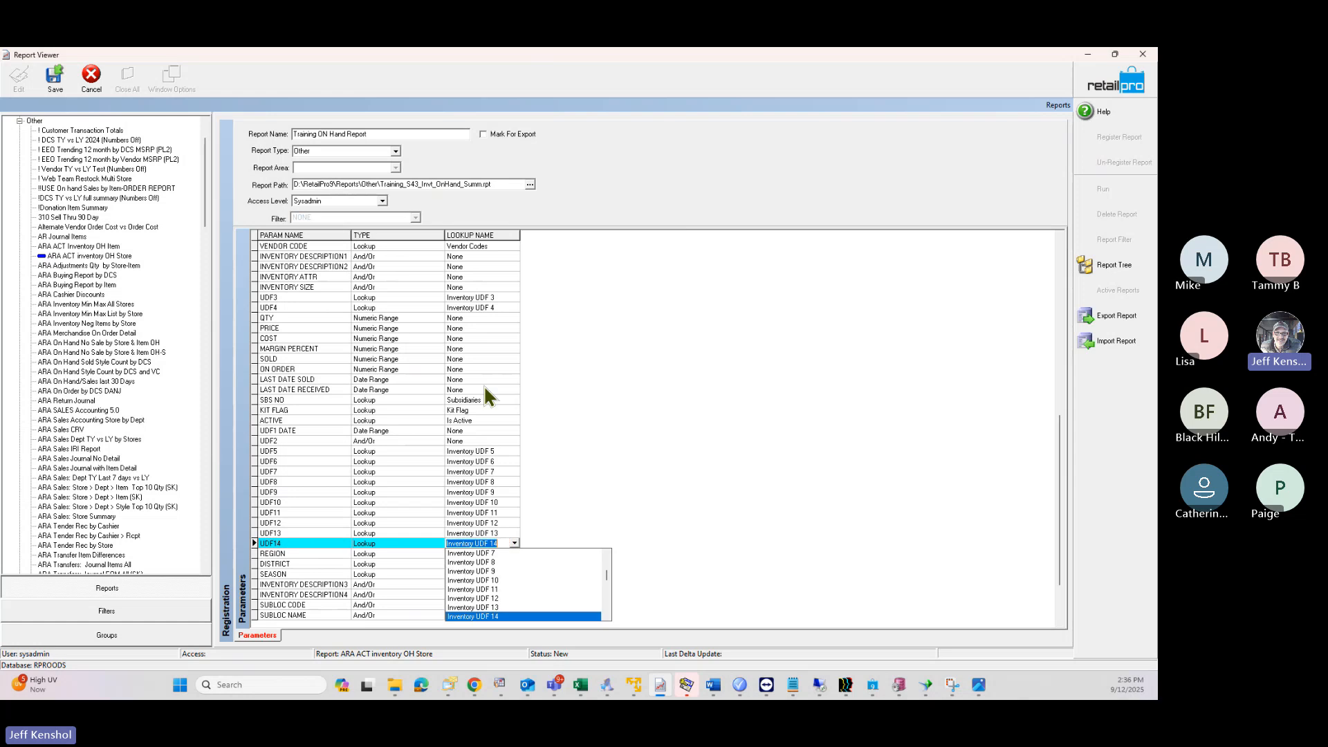
{"action": "key", "text": "Down"}
{"action": "key", "text": "Return"}
Step: Assign the Invoice Status lookup to the REGION parameter and Invoice Types to DISTRICT
{"action": "key", "text": "Tab"}
{"action": "key", "text": "Tab"}
{"action": "key", "text": "Tab"}
{"action": "type", "text": "x"}
{"action": "key", "text": "Down"}
{"action": "key", "text": "Return"}
{"action": "key", "text": "Tab"}
{"action": "key", "text": "Tab"}
{"action": "key", "text": "Tab"}
{"action": "type", "text": "x"}
{"action": "key", "text": "Down"}
{"action": "key", "text": "Return"}
{"action": "key", "text": "Tab"}
{"action": "key", "text": "Tab"}
{"action": "key", "text": "Tab"}
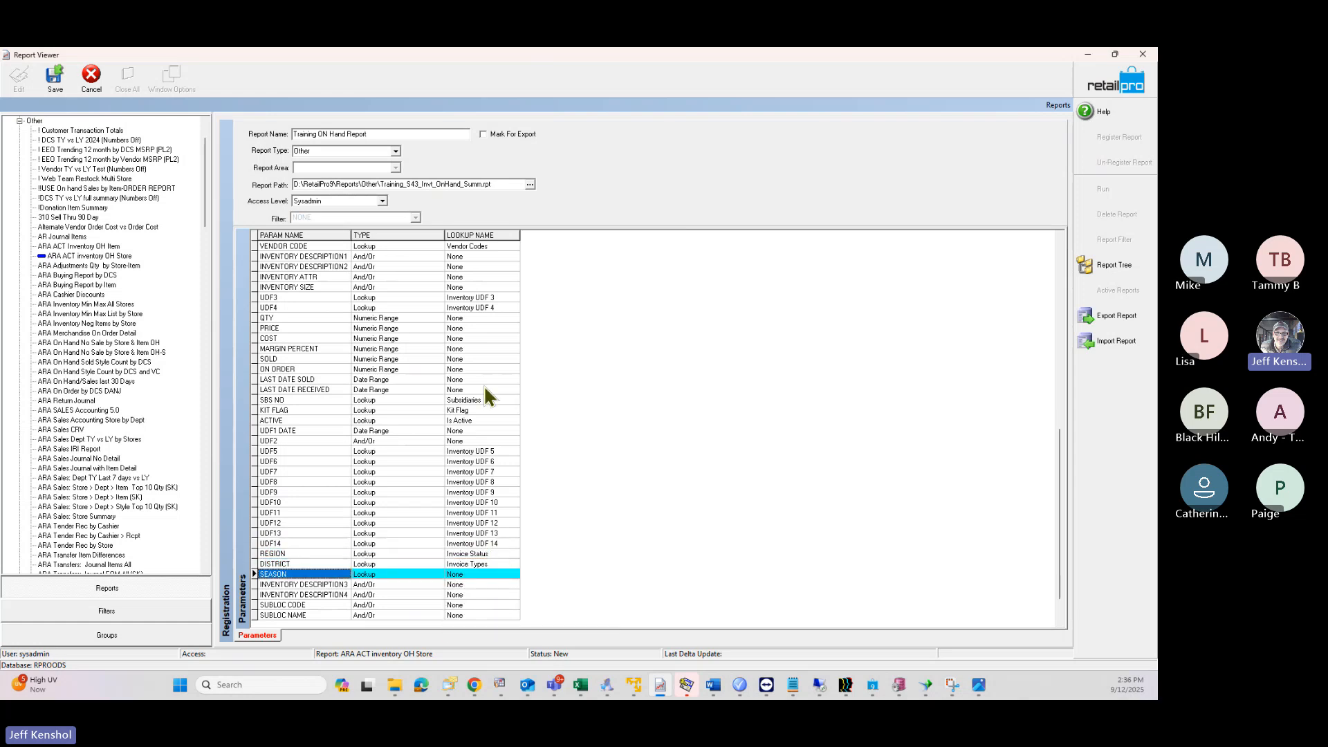
Step: Set the lookup name of the REGION parameter to Regions and that of DISTRICT to Districts
{"action": "key", "text": "Up"}
{"action": "key", "text": "Up"}
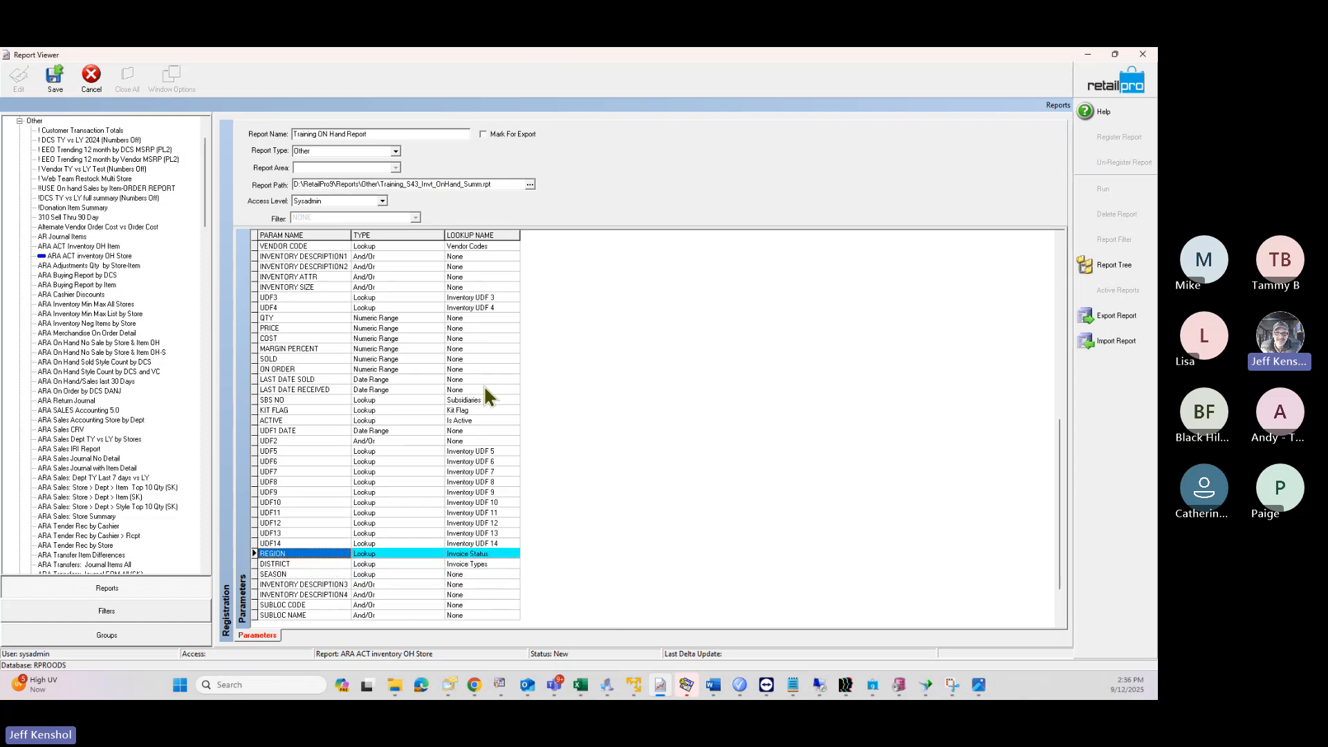
{"action": "key", "text": "Tab"}
{"action": "key", "text": "Tab"}
{"action": "key", "text": "Tab"}
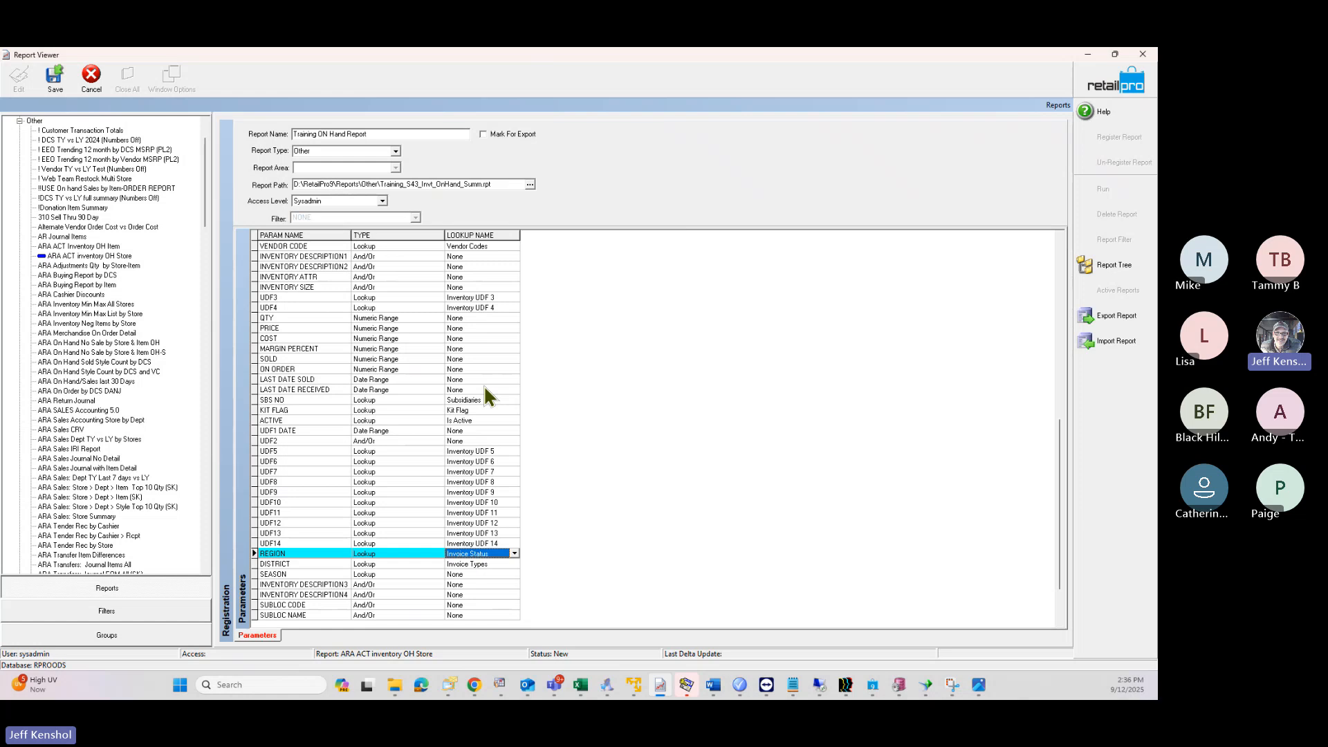
{"action": "type", "text": "Regions"}
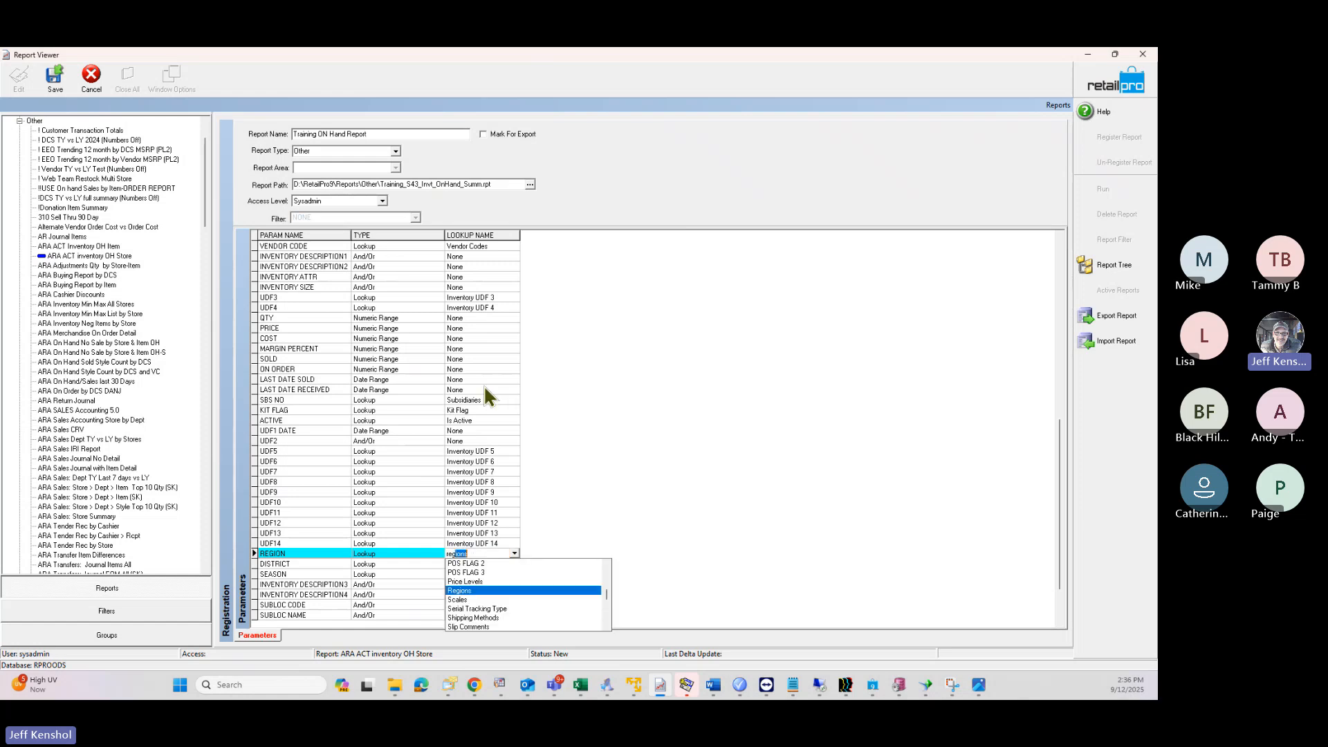
{"action": "key", "text": "Tab"}
{"action": "key", "text": "Tab"}
{"action": "type", "text": "d"}
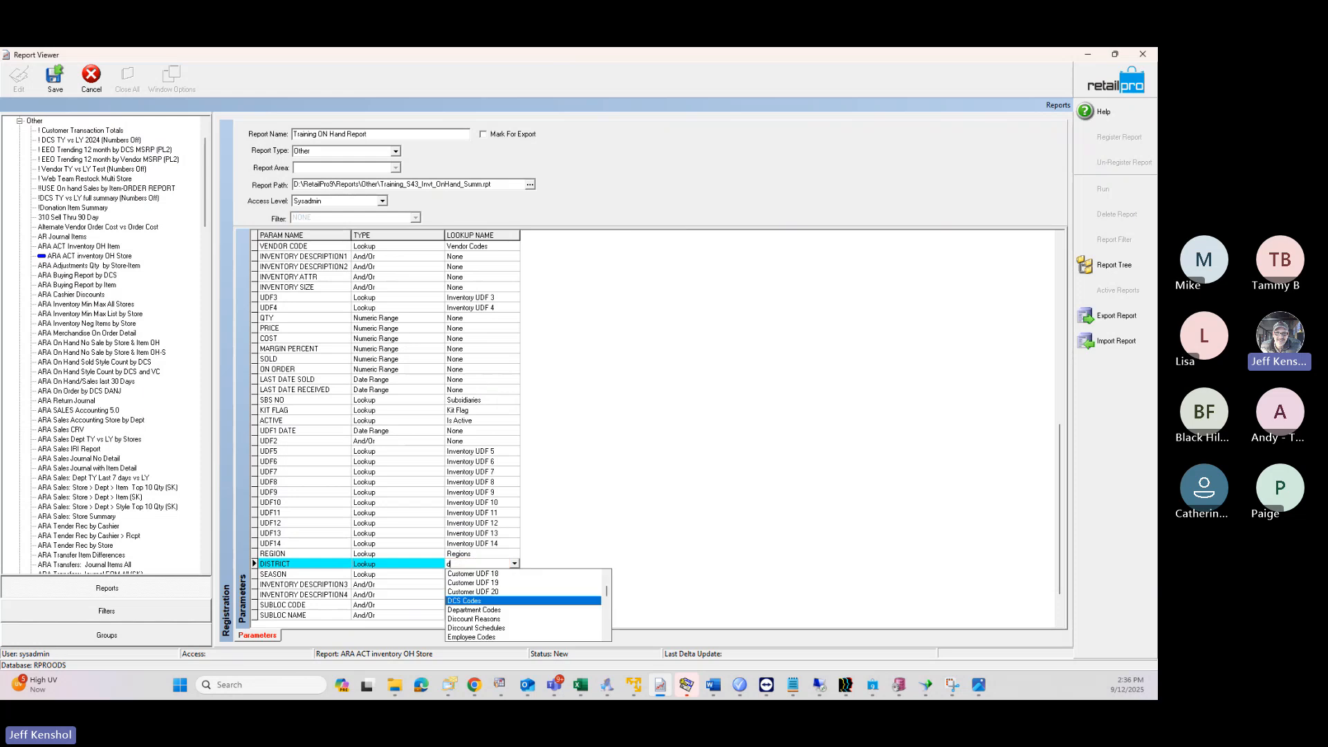
{"action": "type", "text": "istricts"}
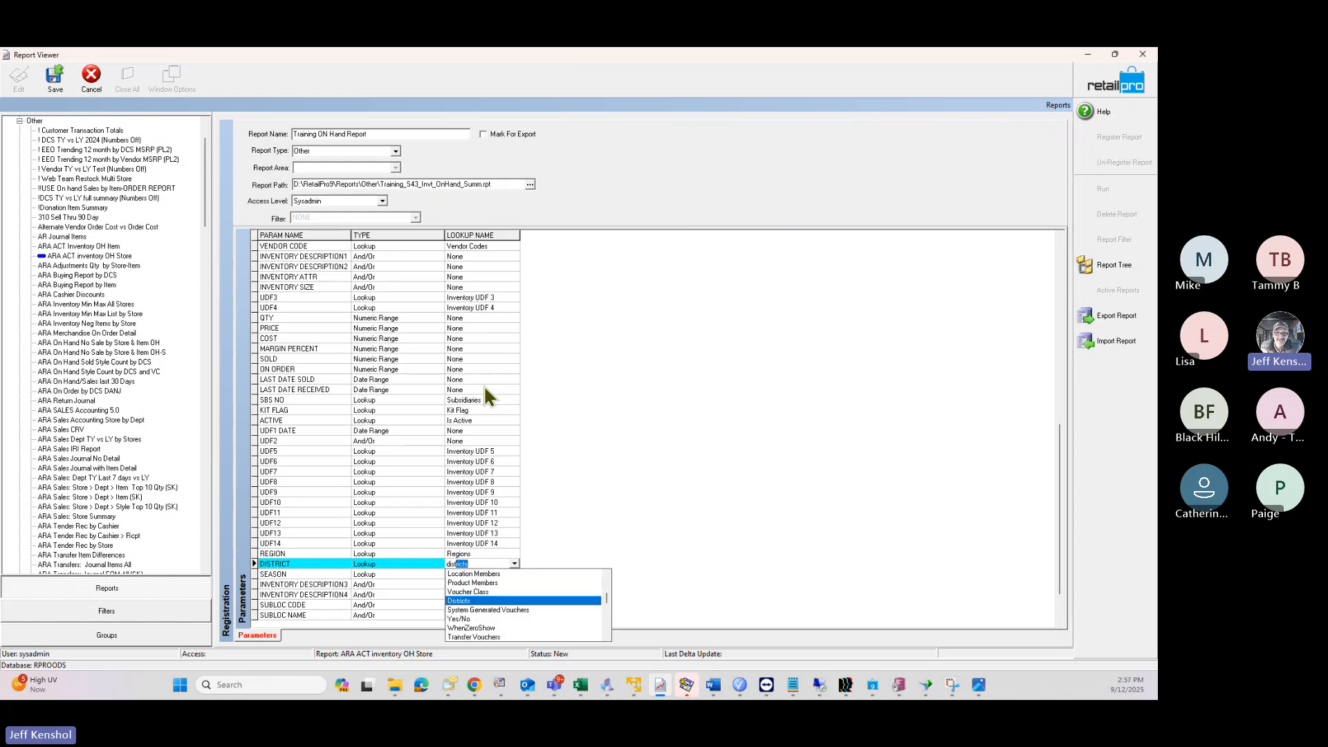
{"action": "key", "text": "Tab"}
Step: Set the lookup name of the SEASON parameter to Season
{"action": "key", "text": "Tab"}
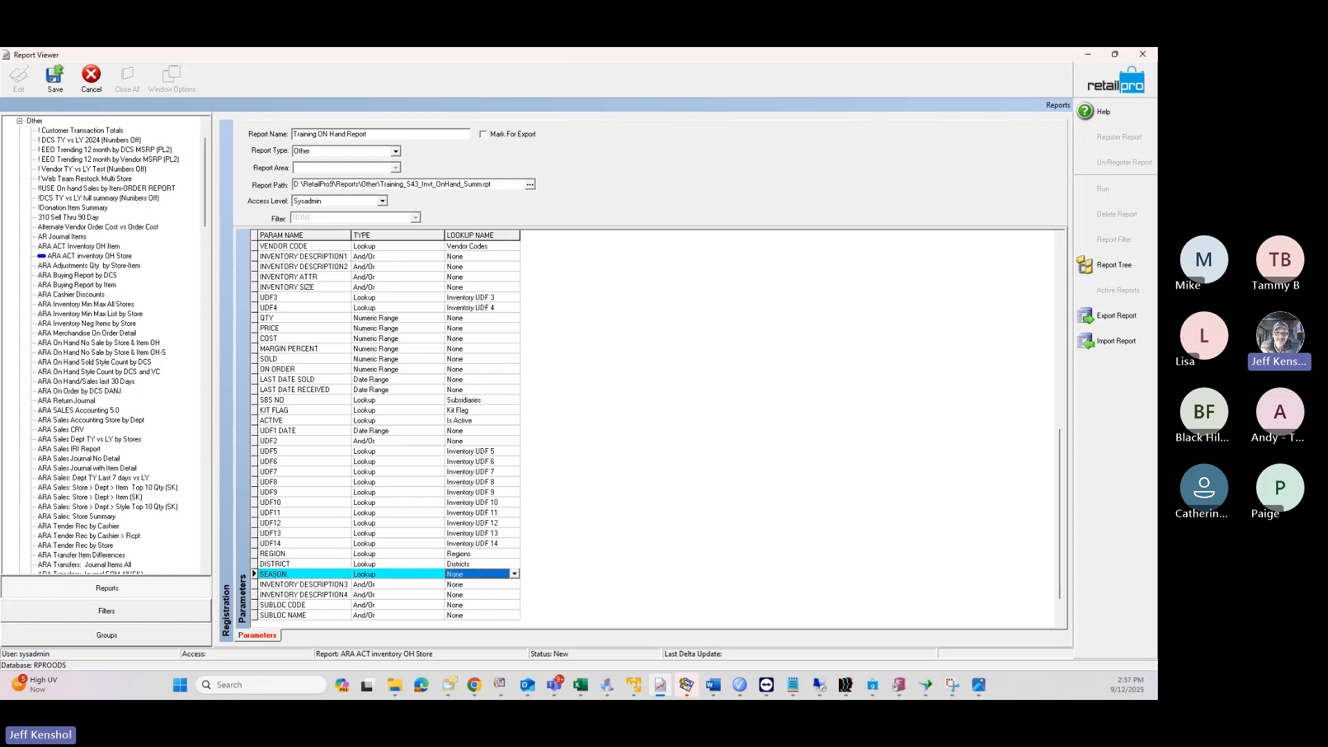
{"action": "type", "text": "season"}
{"action": "key", "text": "Tab"}
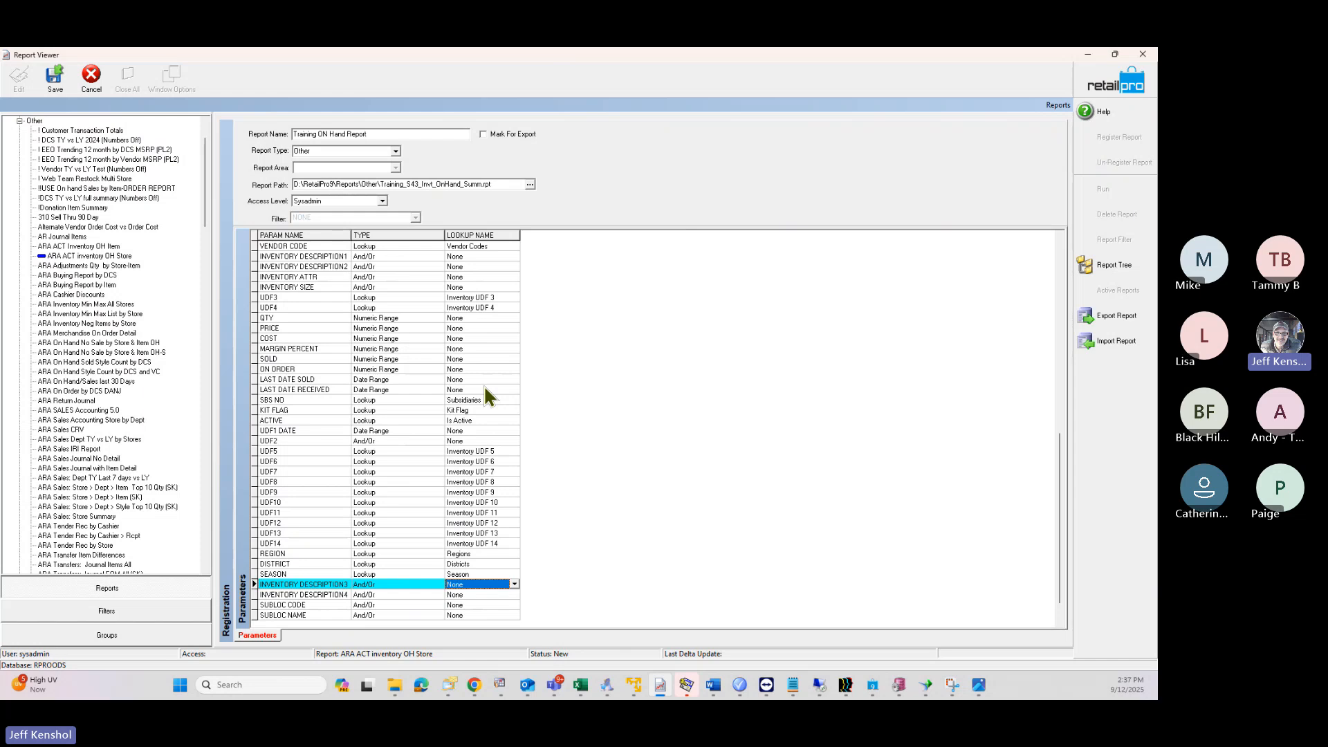
{"action": "key", "text": "Tab"}
{"action": "key", "text": "Tab"}
{"action": "key", "text": "Tab"}
{"action": "key", "text": "shift+Tab"}
{"action": "key", "text": "shift+Tab"}
{"action": "key", "text": "shift+Tab"}
{"action": "key", "text": "shift+Tab"}
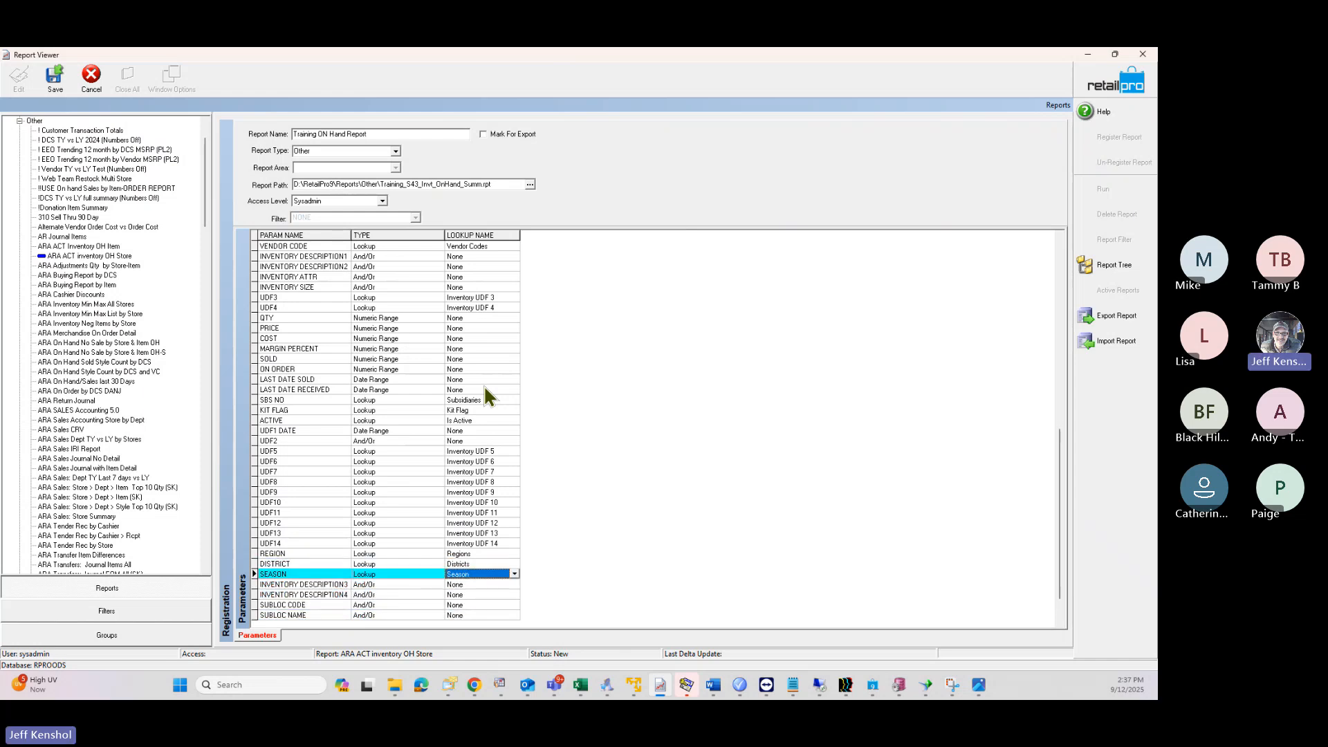
Step: Save the registration of the Training ON Hand Report and decline registering another report
{"action": "left_click", "coordinate": [49, 87]}
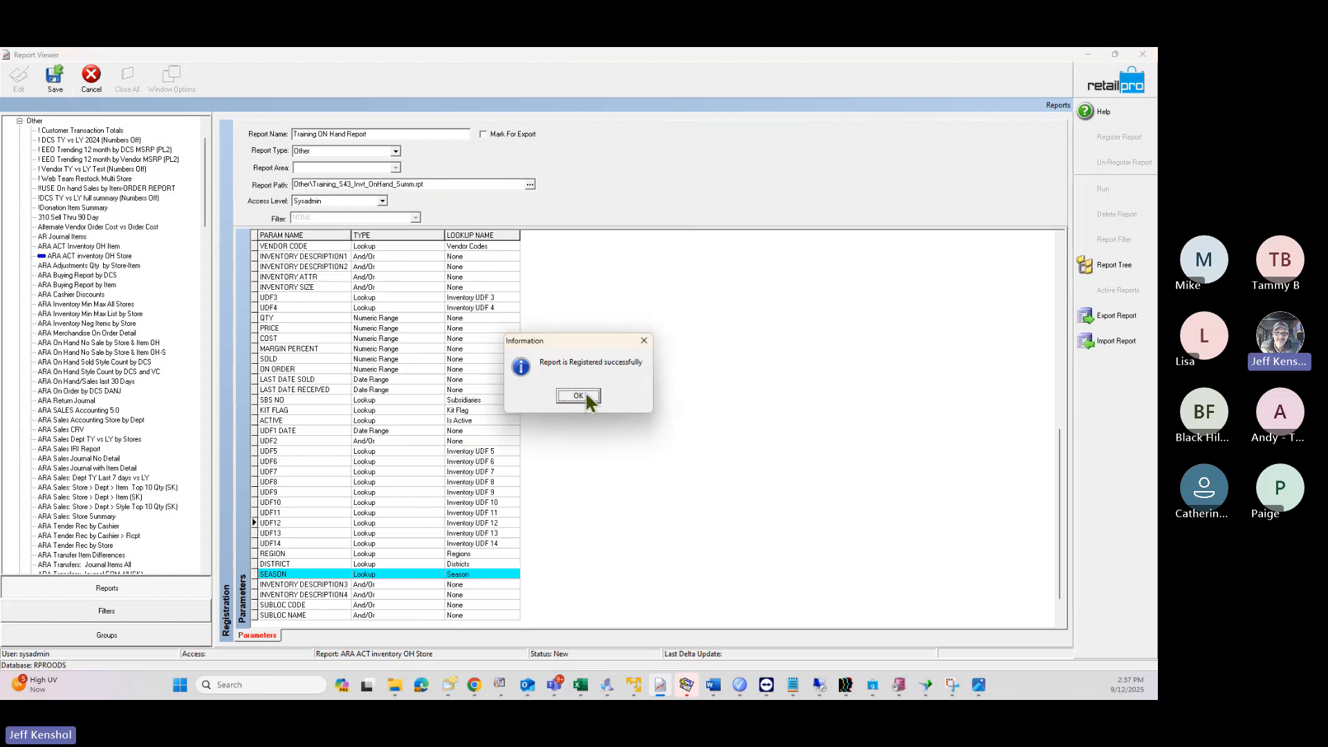
{"action": "left_click", "coordinate": [578, 396]}
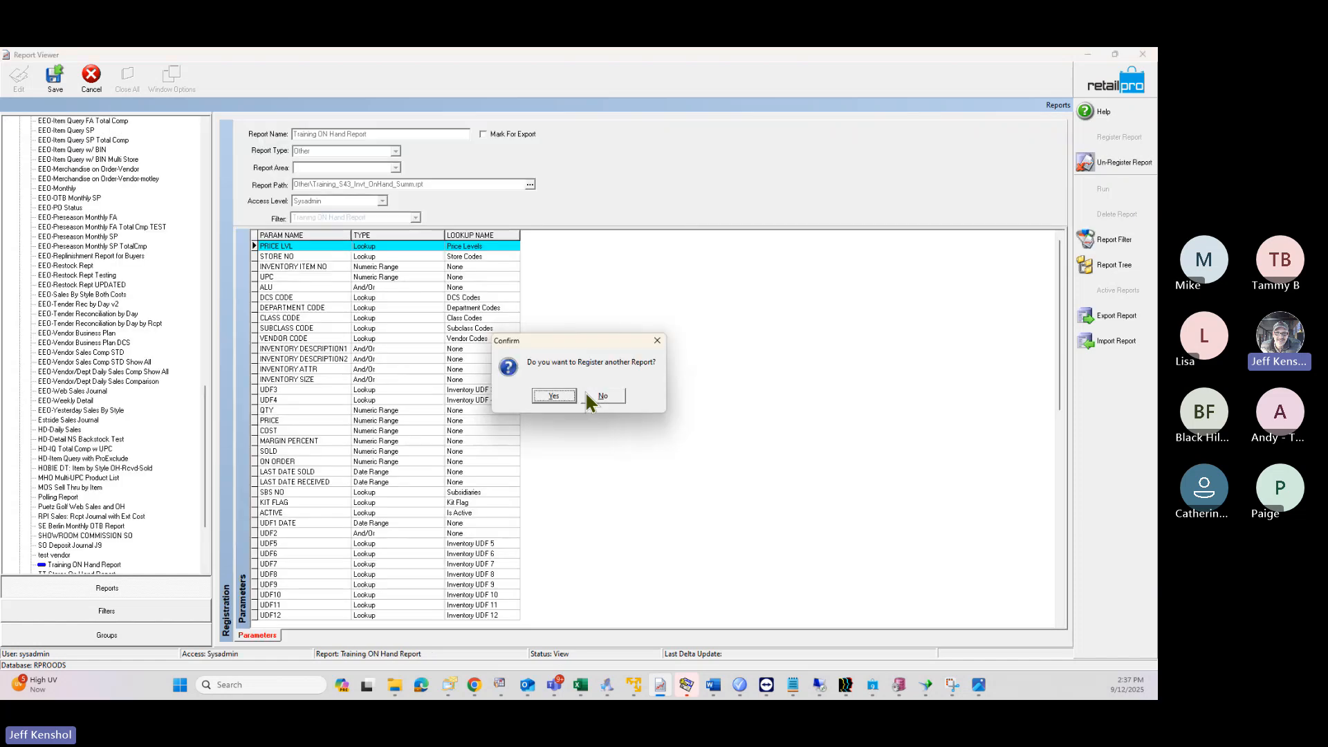
{"action": "left_click", "coordinate": [587, 393]}
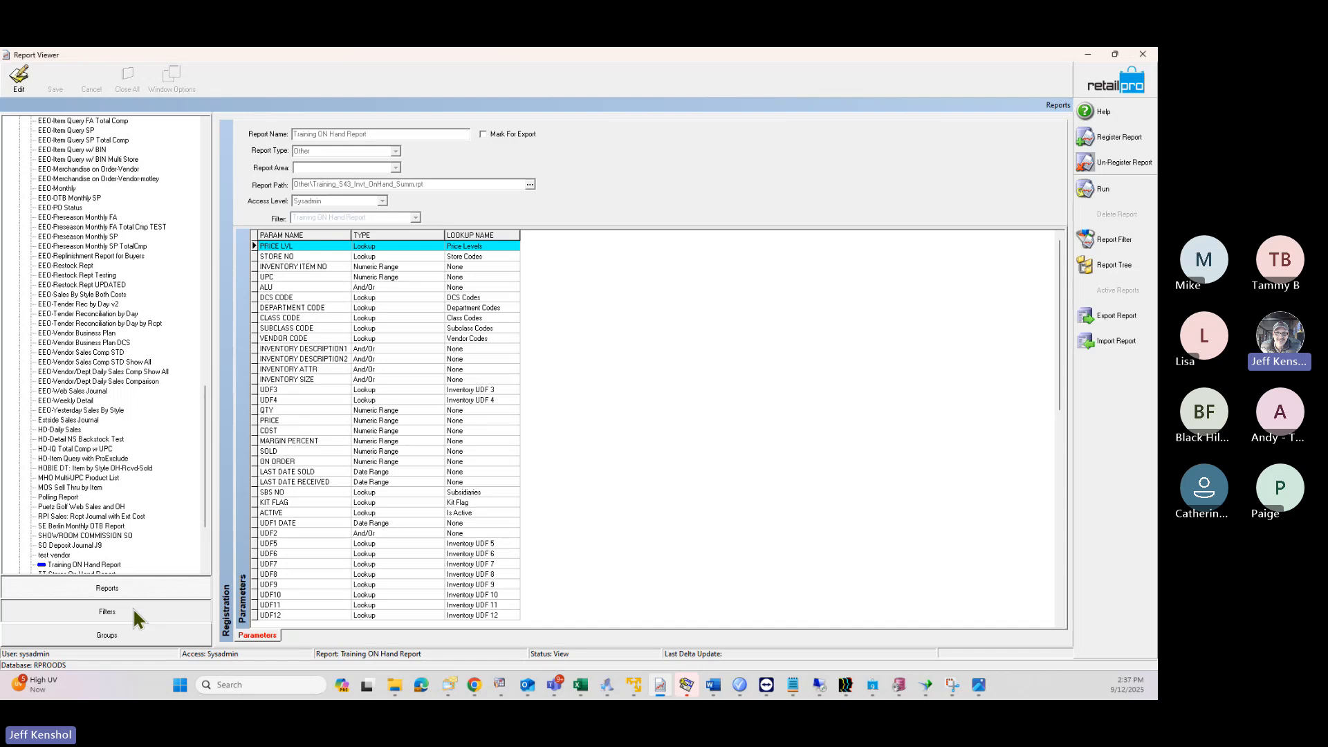
Step: Open the filter criteria of the Training ON Hand Report
{"action": "left_click", "coordinate": [95, 614]}
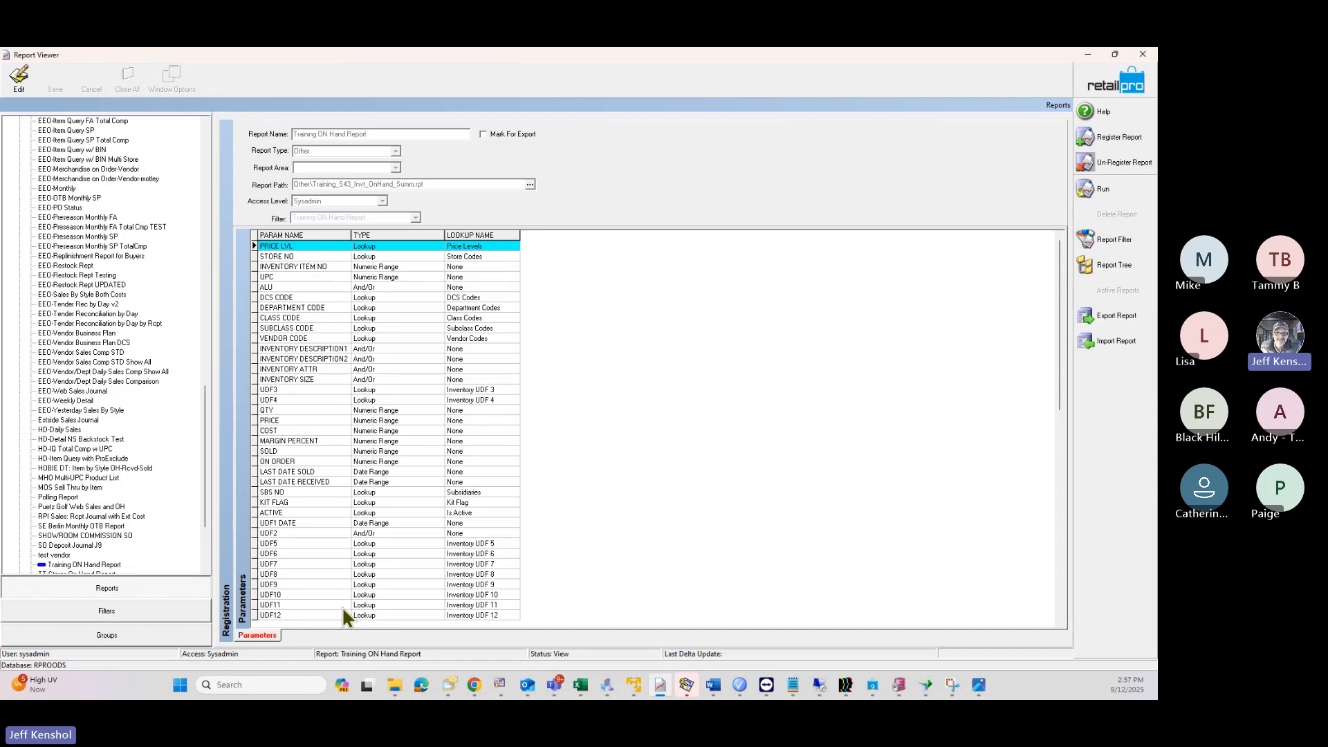
{"action": "left_click", "coordinate": [96, 613]}
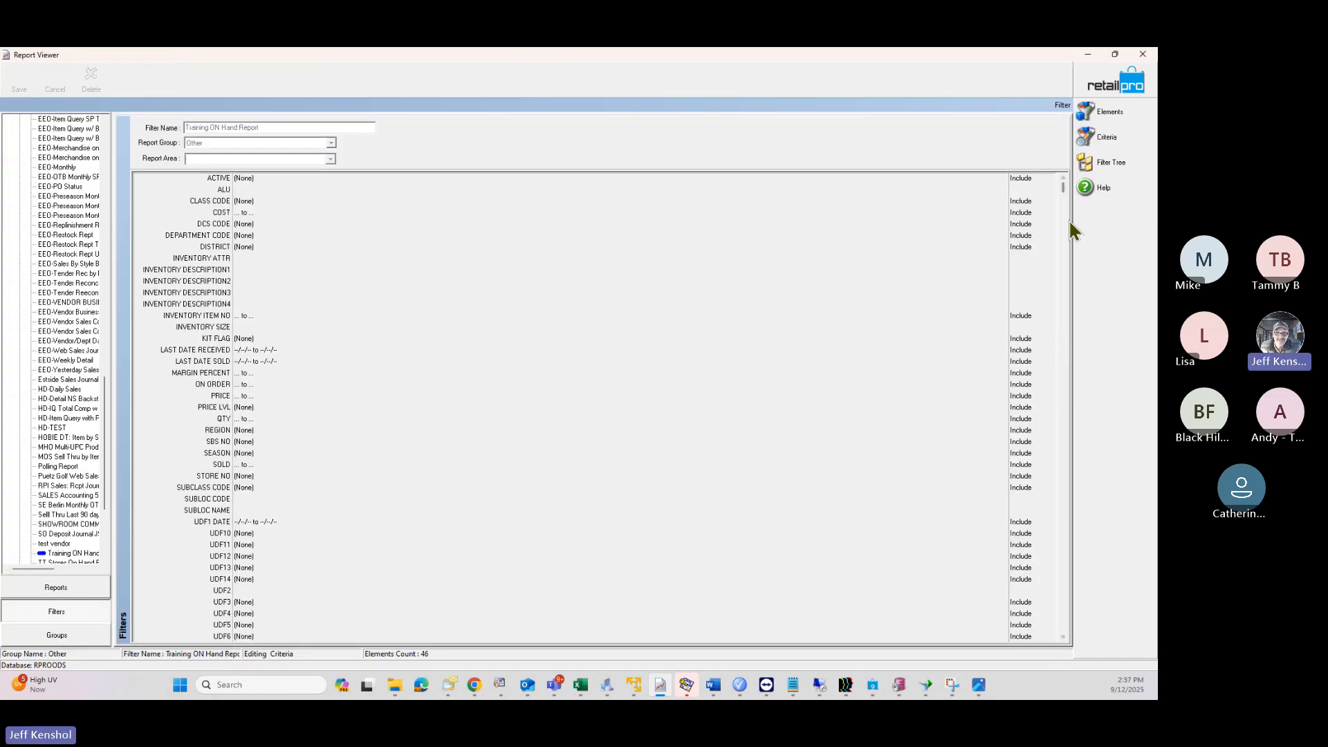
Step: Examine the filter elements and the criteria fields of the Training ON Hand Report filter
{"action": "left_click", "coordinate": [1102, 110]}
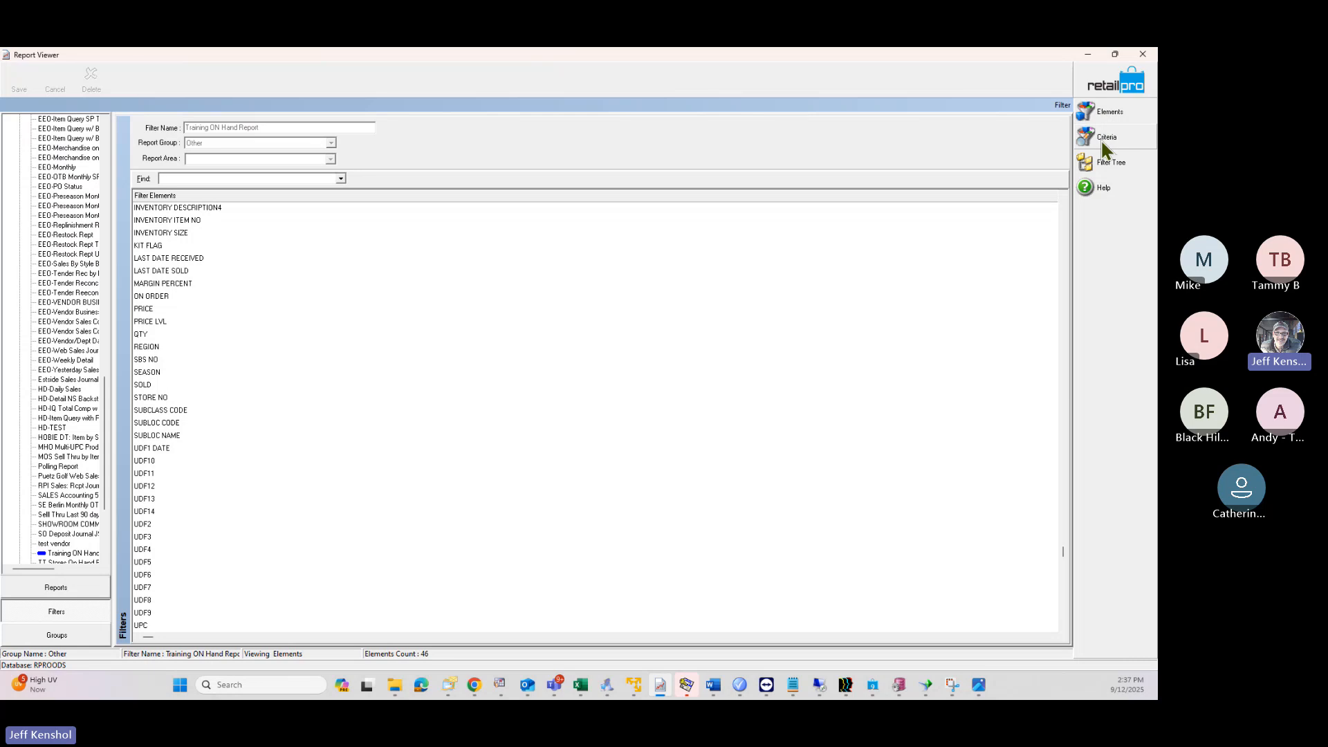
{"action": "left_click", "coordinate": [1101, 138]}
{"action": "left_click", "coordinate": [1103, 114]}
{"action": "left_click", "coordinate": [1106, 138]}
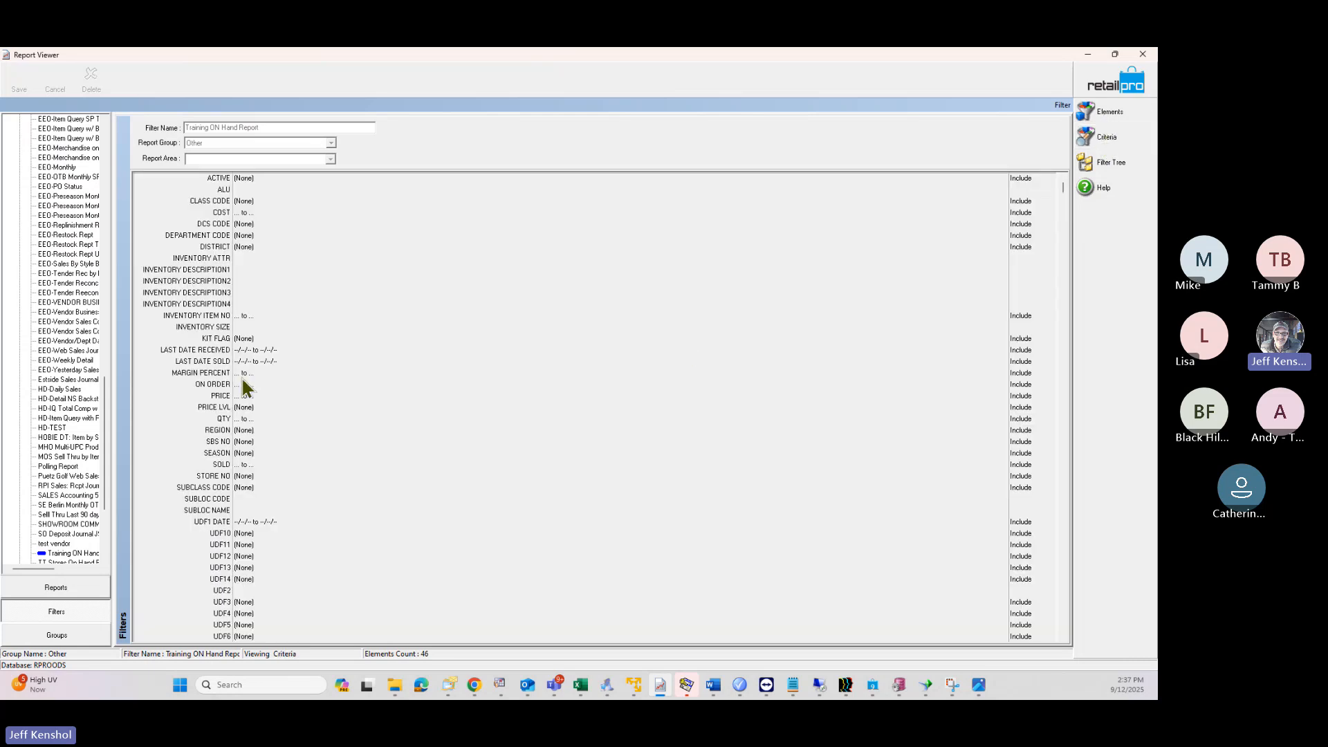
{"action": "left_click", "coordinate": [285, 330]}
{"action": "left_click", "coordinate": [283, 236]}
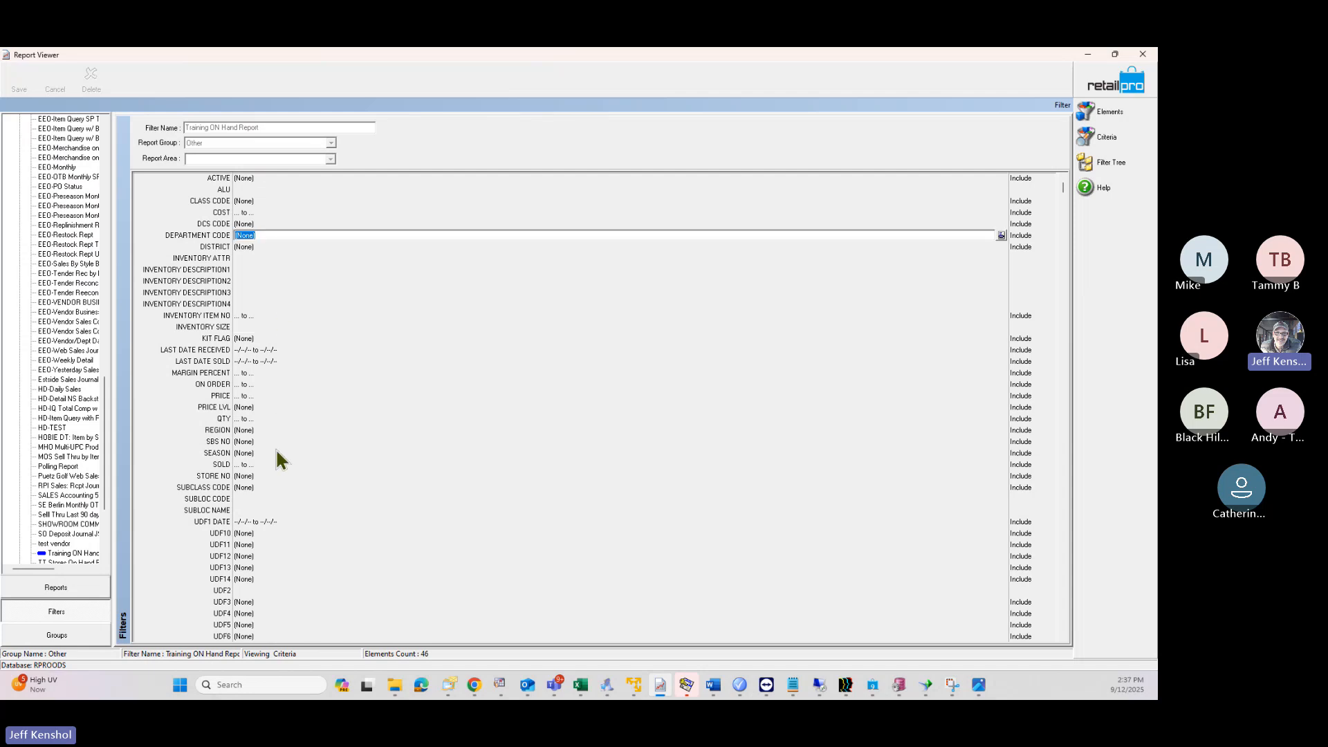
Step: Set the QTY criterion of the Training ON Hand Report filter to 0 to 0 and its mode to Exclude
{"action": "left_click", "coordinate": [263, 418]}
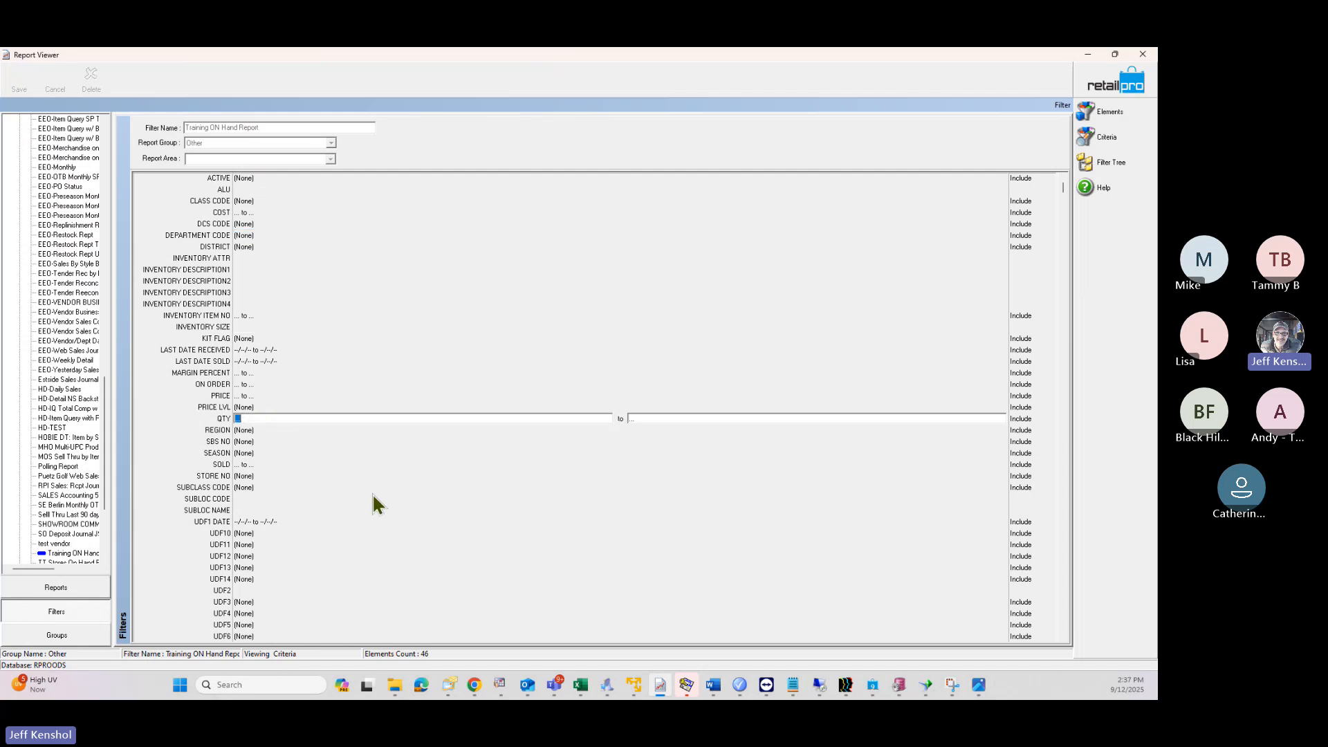
{"action": "type", "text": "0"}
{"action": "key", "text": "Tab"}
{"action": "type", "text": "0"}
{"action": "key", "text": "Tab"}
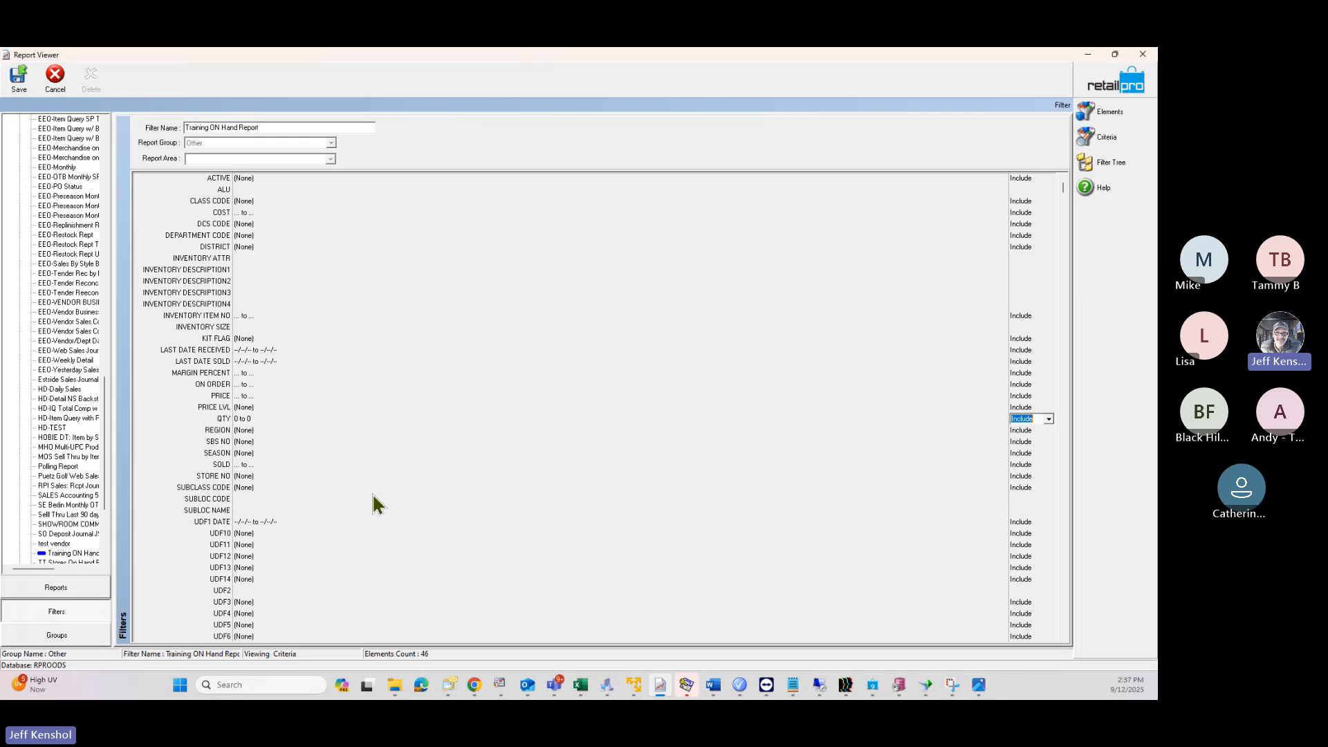
{"action": "key", "text": "Down"}
{"action": "left_click", "coordinate": [290, 347]}
{"action": "left_click", "coordinate": [289, 269]}
{"action": "left_click", "coordinate": [289, 235]}
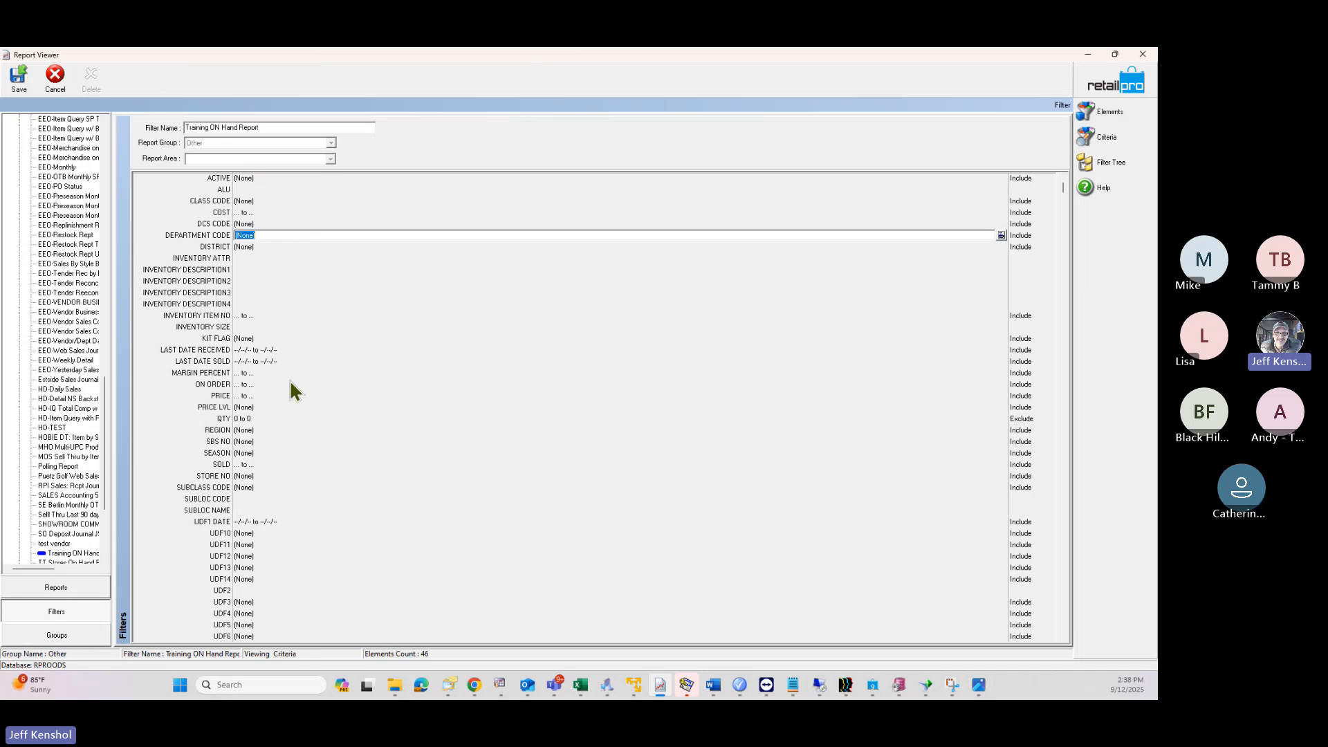
Step: Save the changes to the Training ON Hand Report filter and acknowledge the message
{"action": "left_click", "coordinate": [20, 84]}
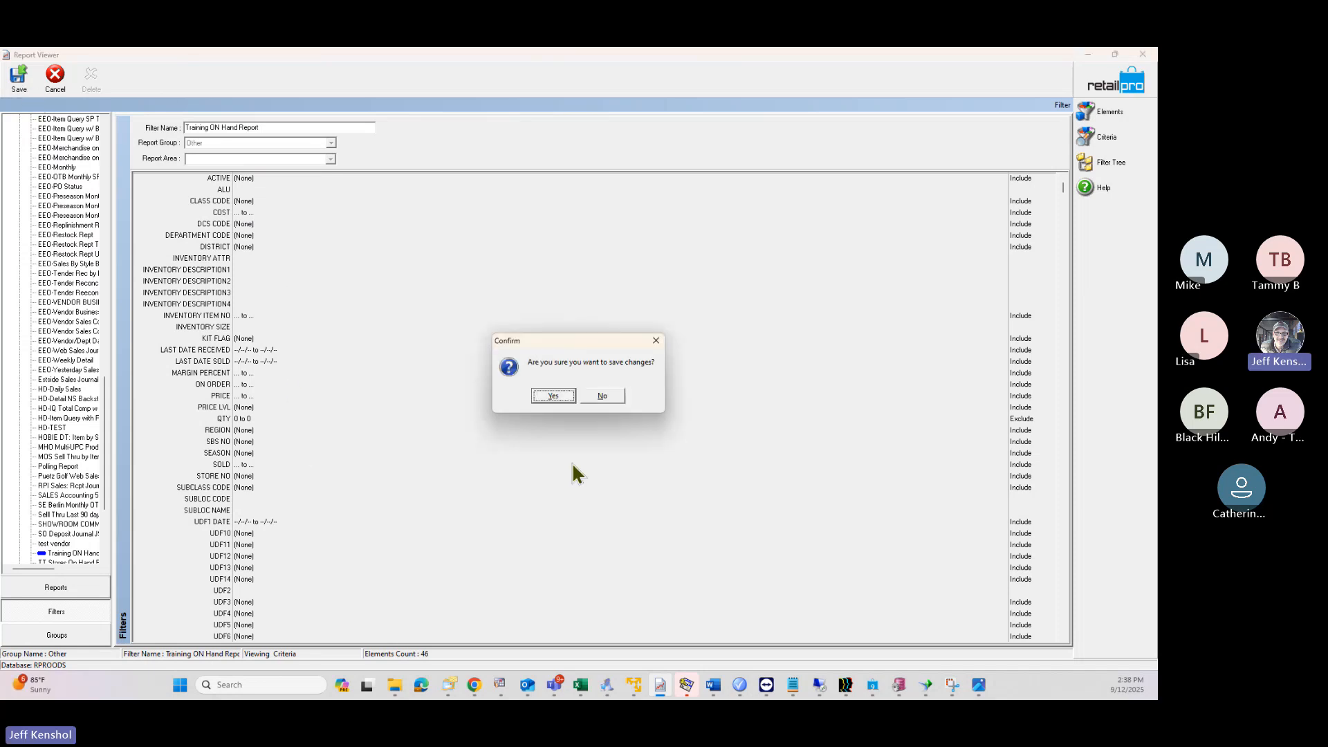
{"action": "left_click", "coordinate": [542, 393]}
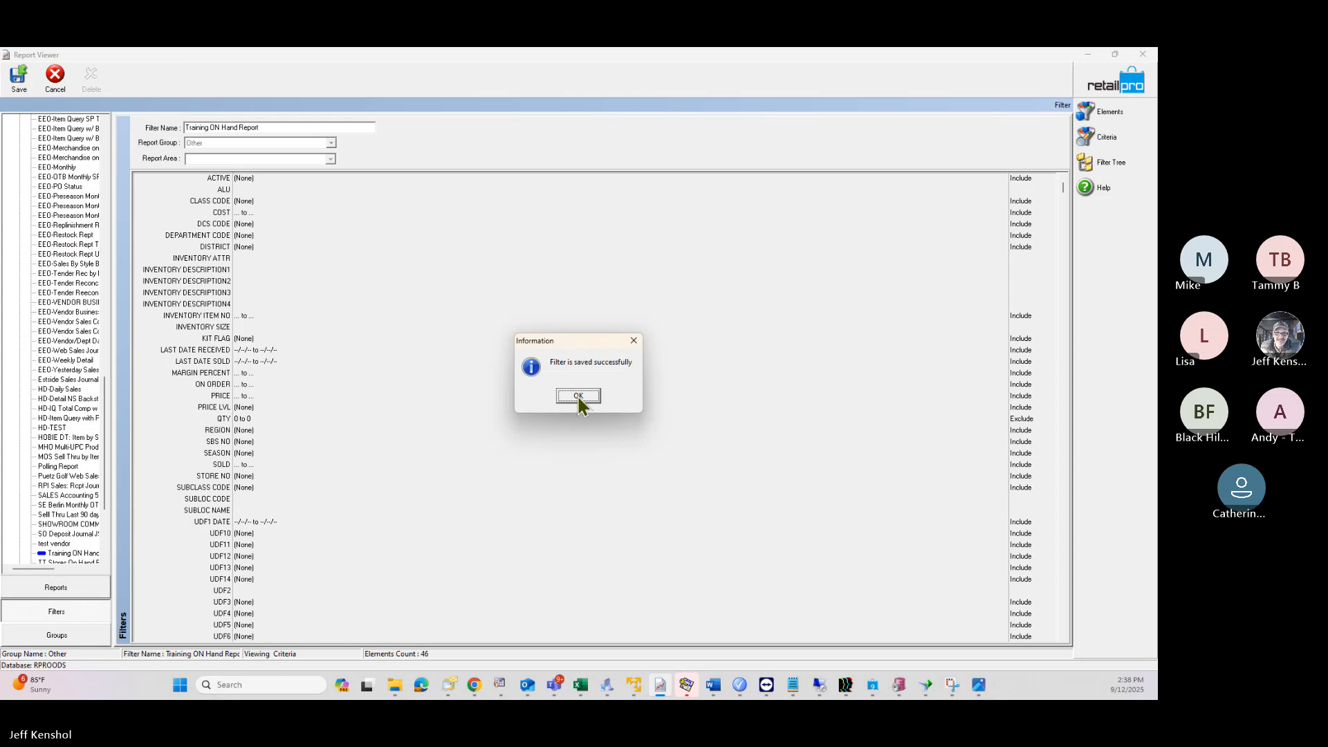
{"action": "left_click", "coordinate": [577, 394]}
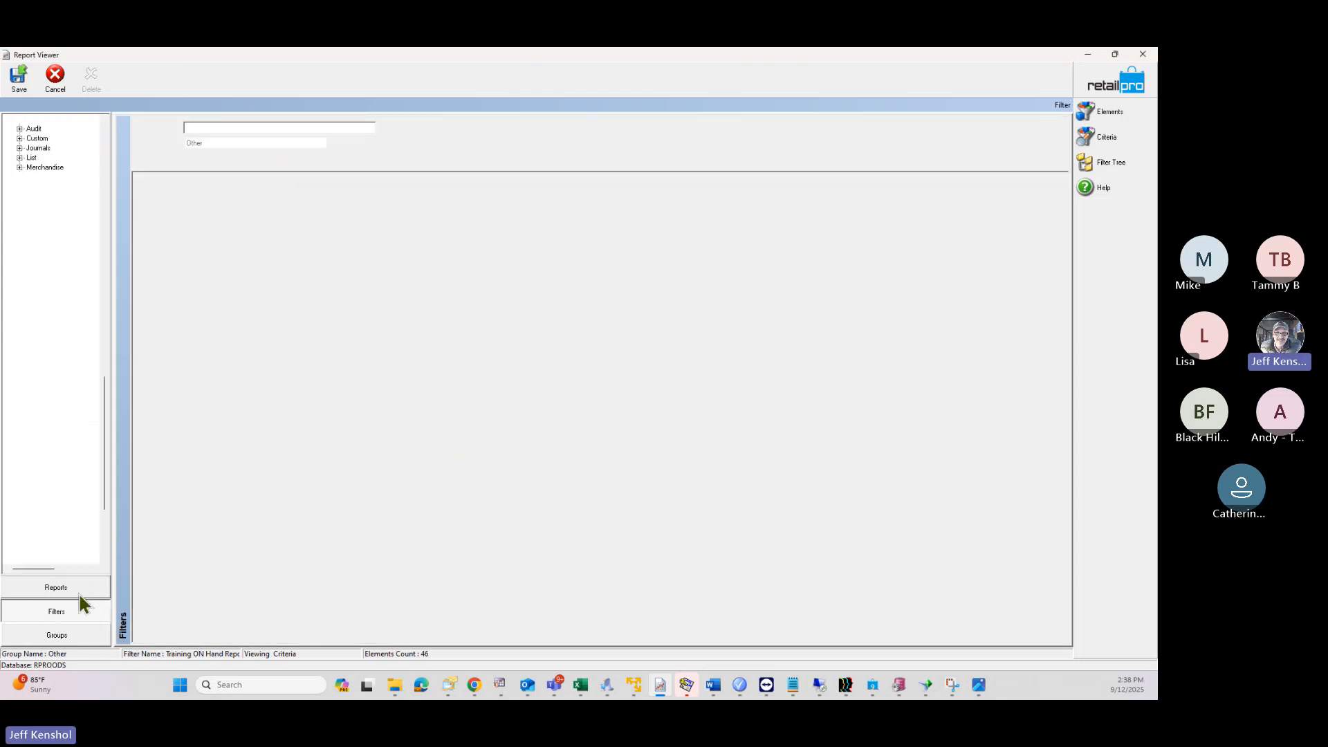
Step: Return to the reports list and open the registration of the Training ON Hand Report in the Other group
{"action": "left_click", "coordinate": [79, 588]}
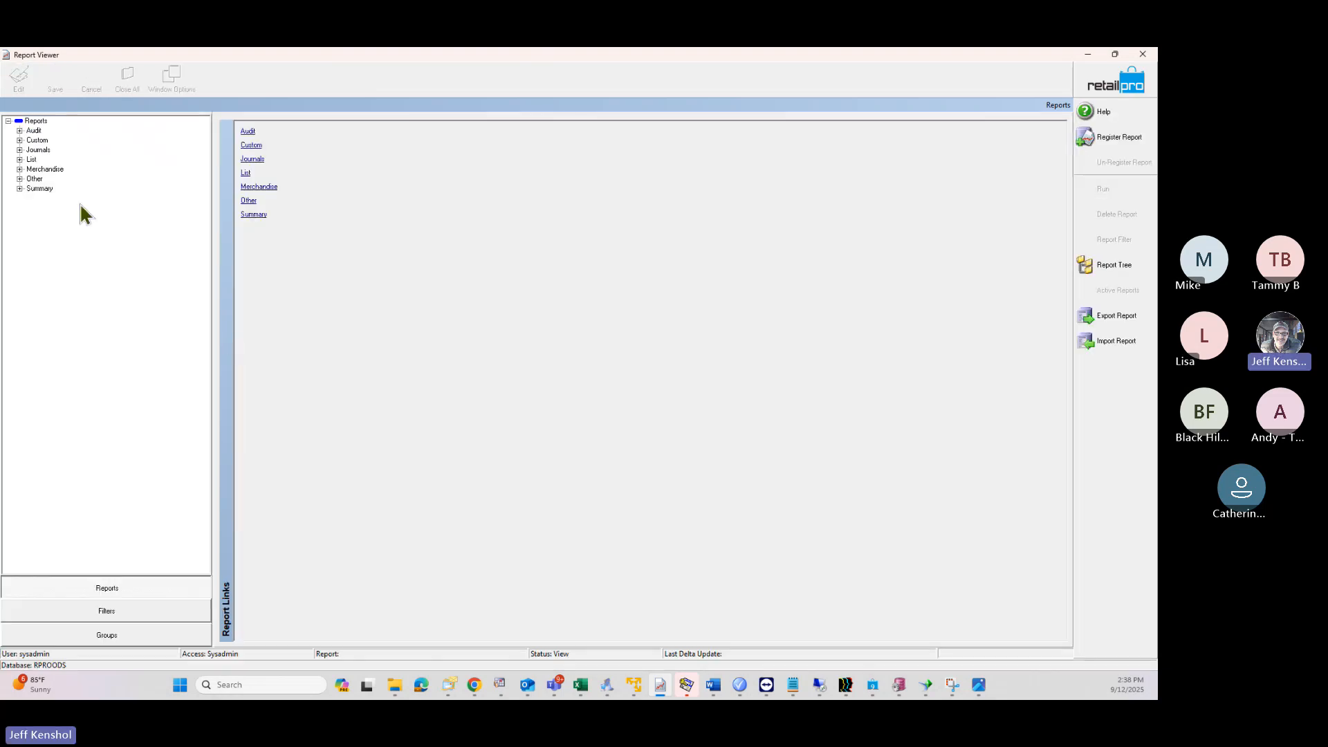
{"action": "left_click", "coordinate": [19, 179]}
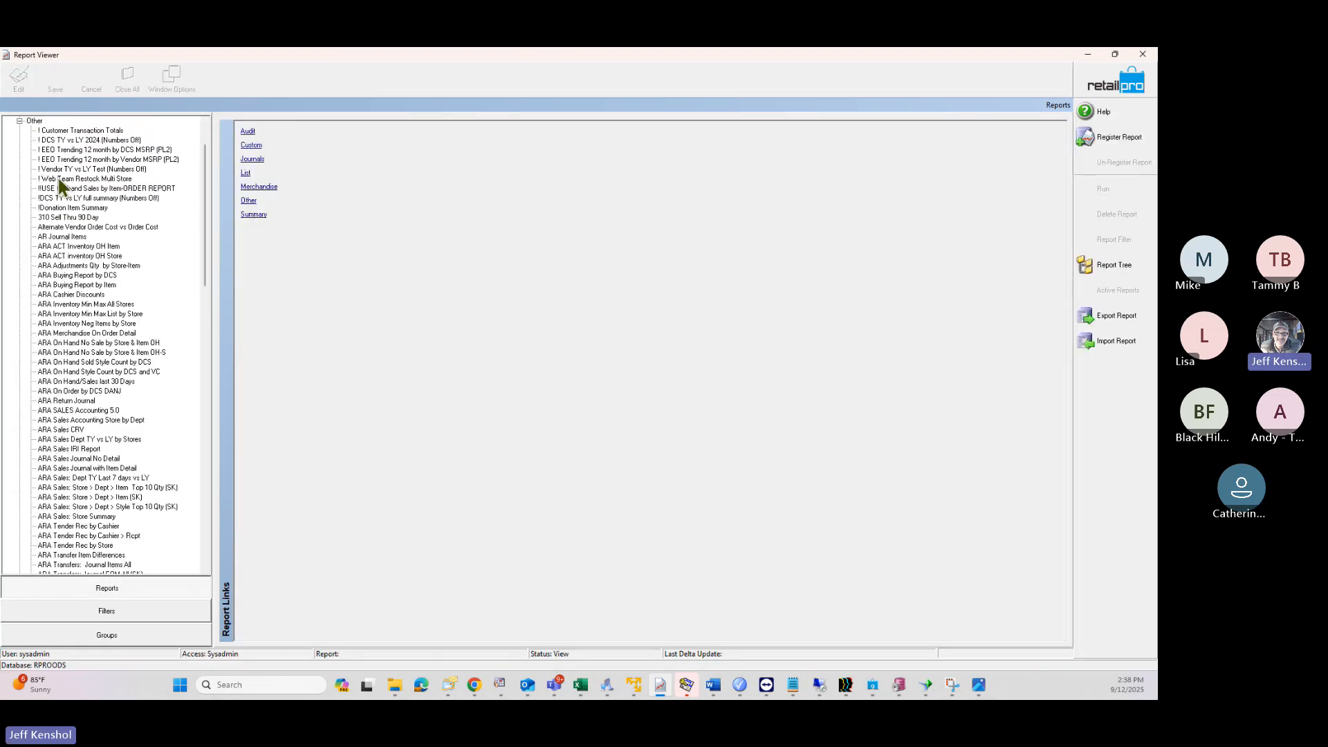
{"action": "left_click", "coordinate": [42, 124]}
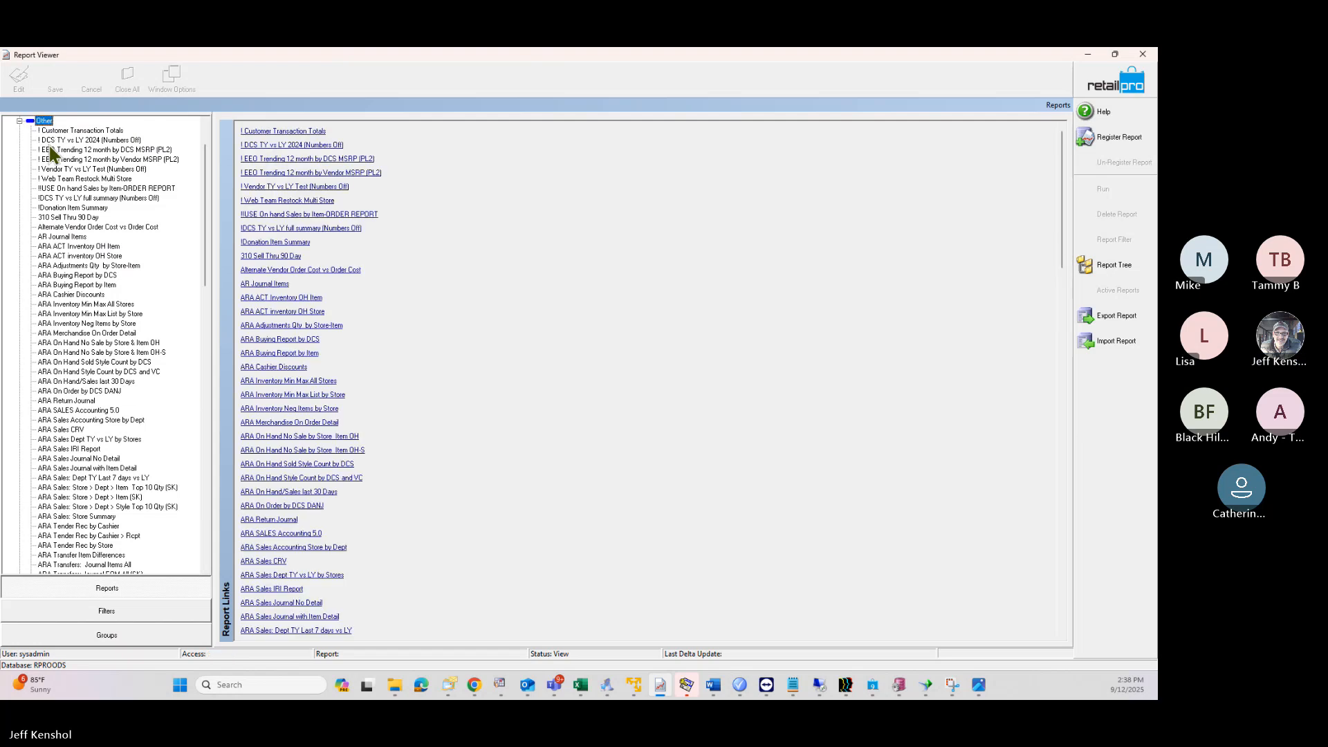
{"action": "scroll", "coordinate": [104, 526], "scroll_direction": "down", "scroll_amount": 5}
{"action": "scroll", "coordinate": [97, 542], "scroll_direction": "down", "scroll_amount": 20}
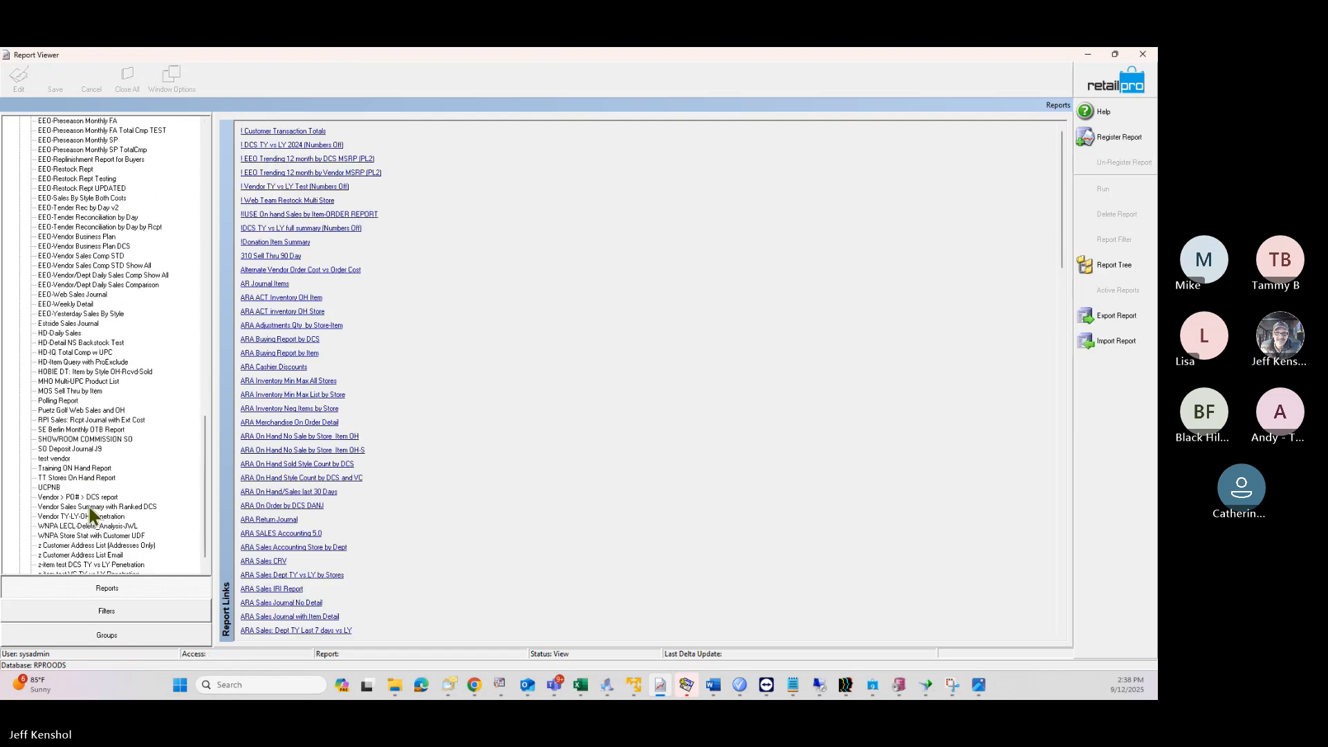
{"action": "left_click", "coordinate": [76, 469]}
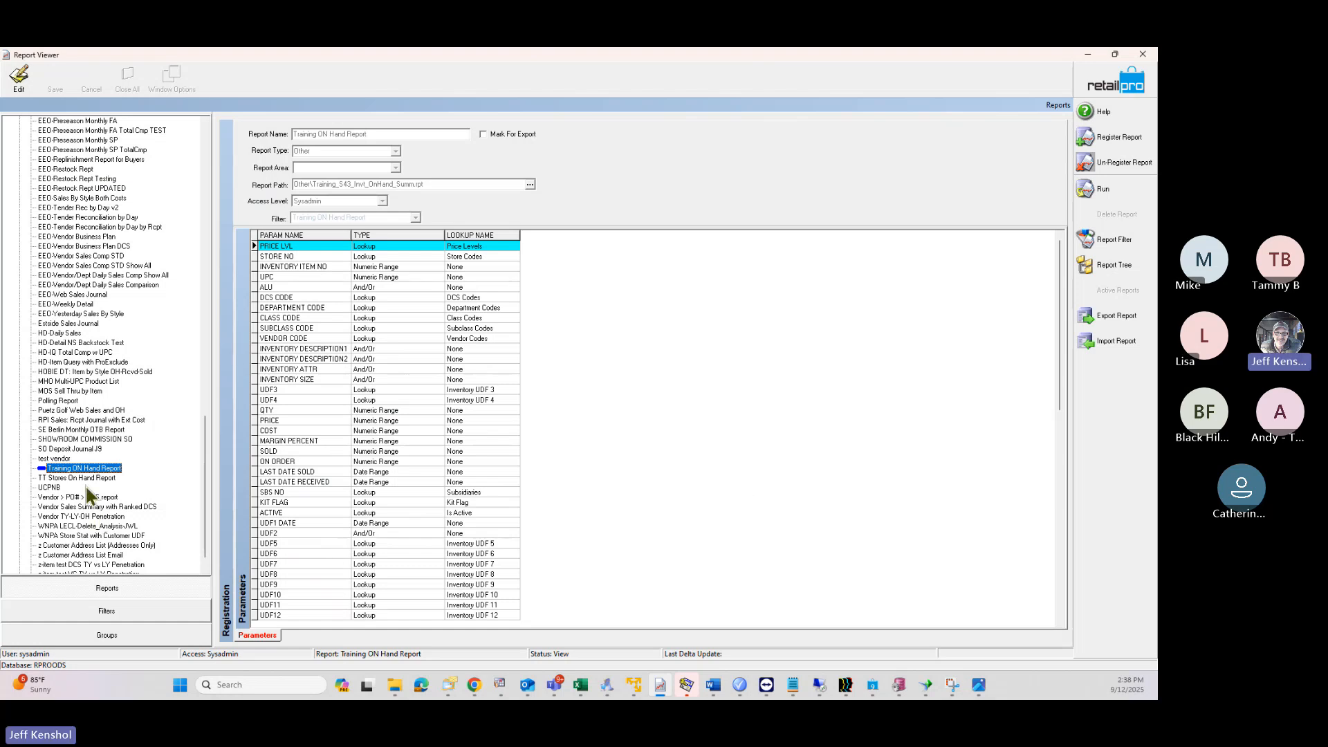
{"action": "left_click", "coordinate": [468, 431]}
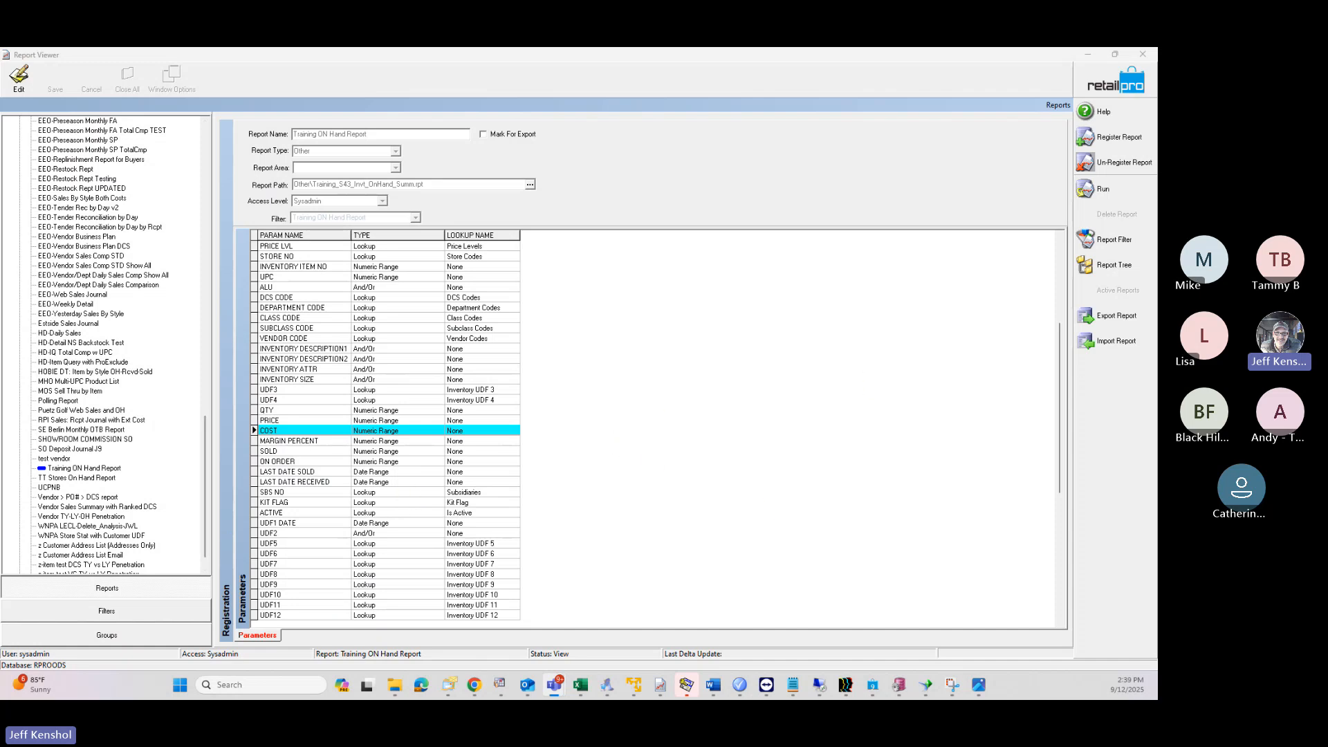
Step: Minimize Report Viewer and Crystal Reports, then bring the Report Webinar.jpg agenda to the front and reposition its window
{"action": "left_click", "coordinate": [581, 685]}
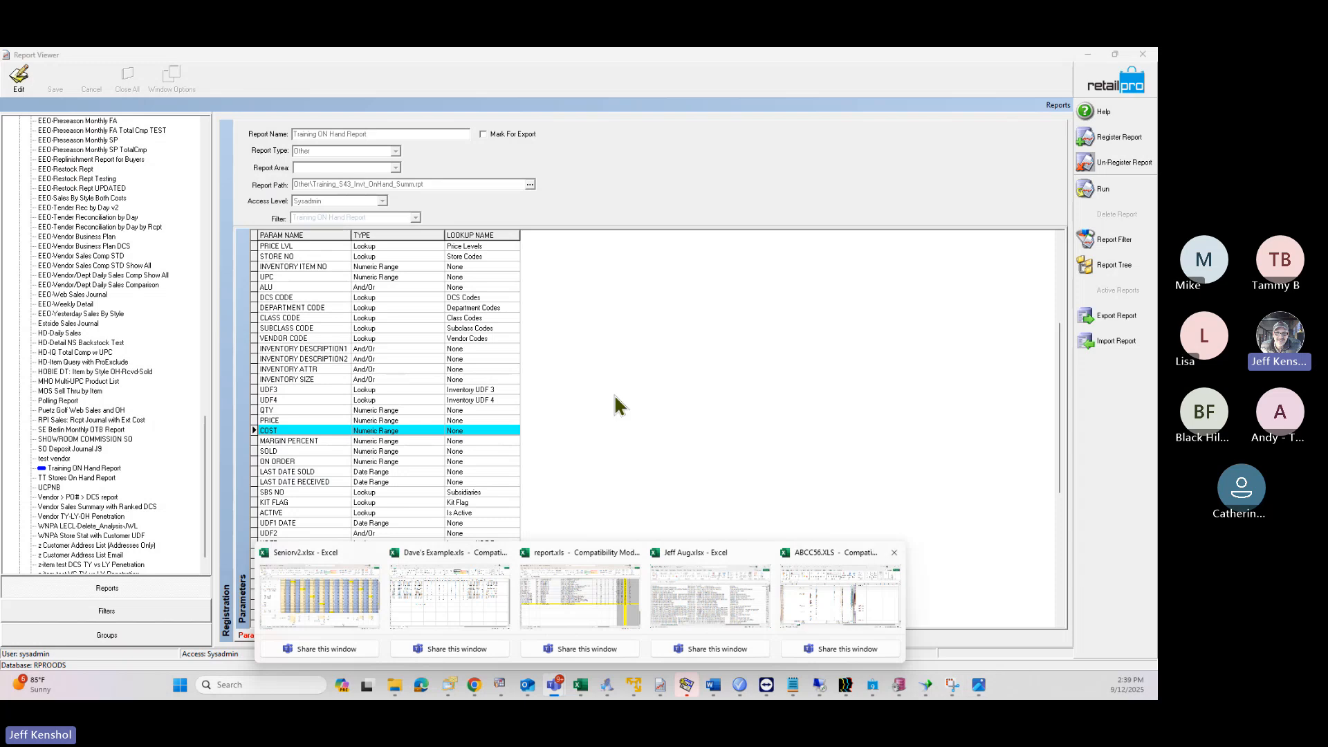
{"action": "left_click", "coordinate": [1088, 53]}
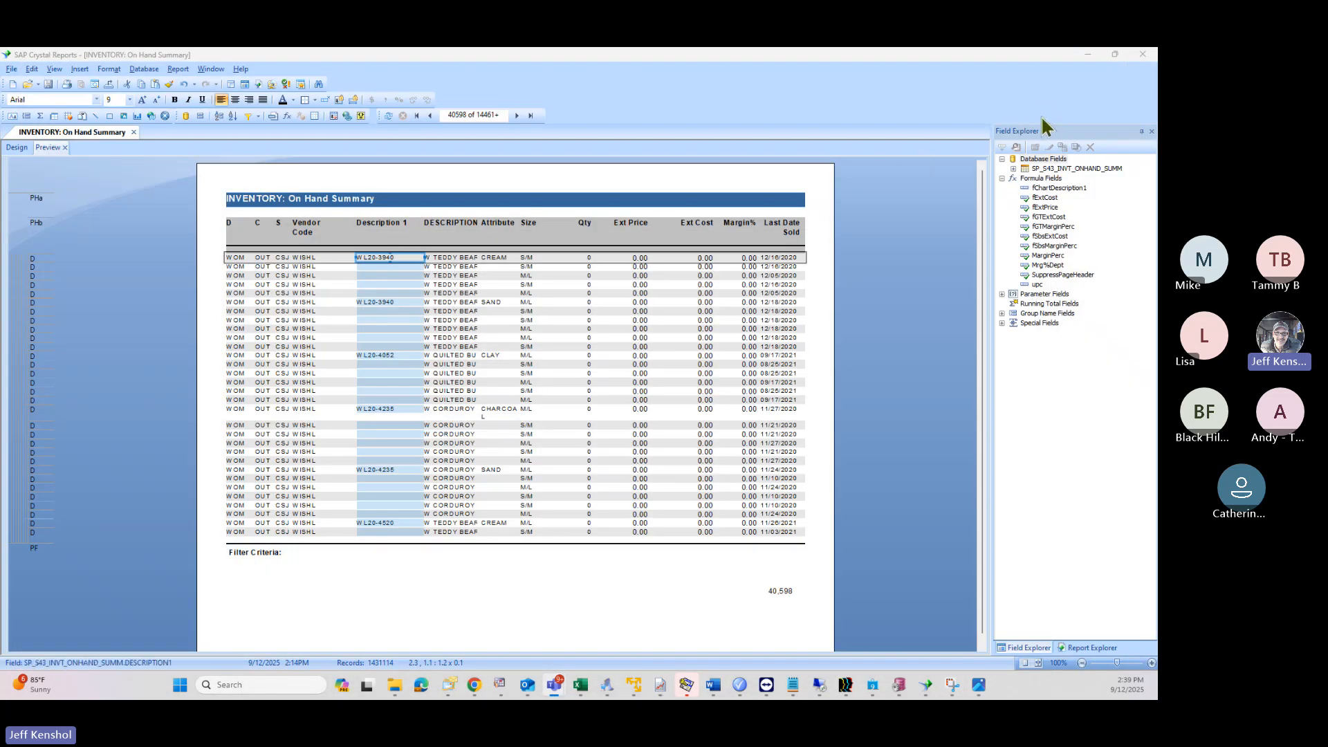
{"action": "left_click", "coordinate": [1088, 54]}
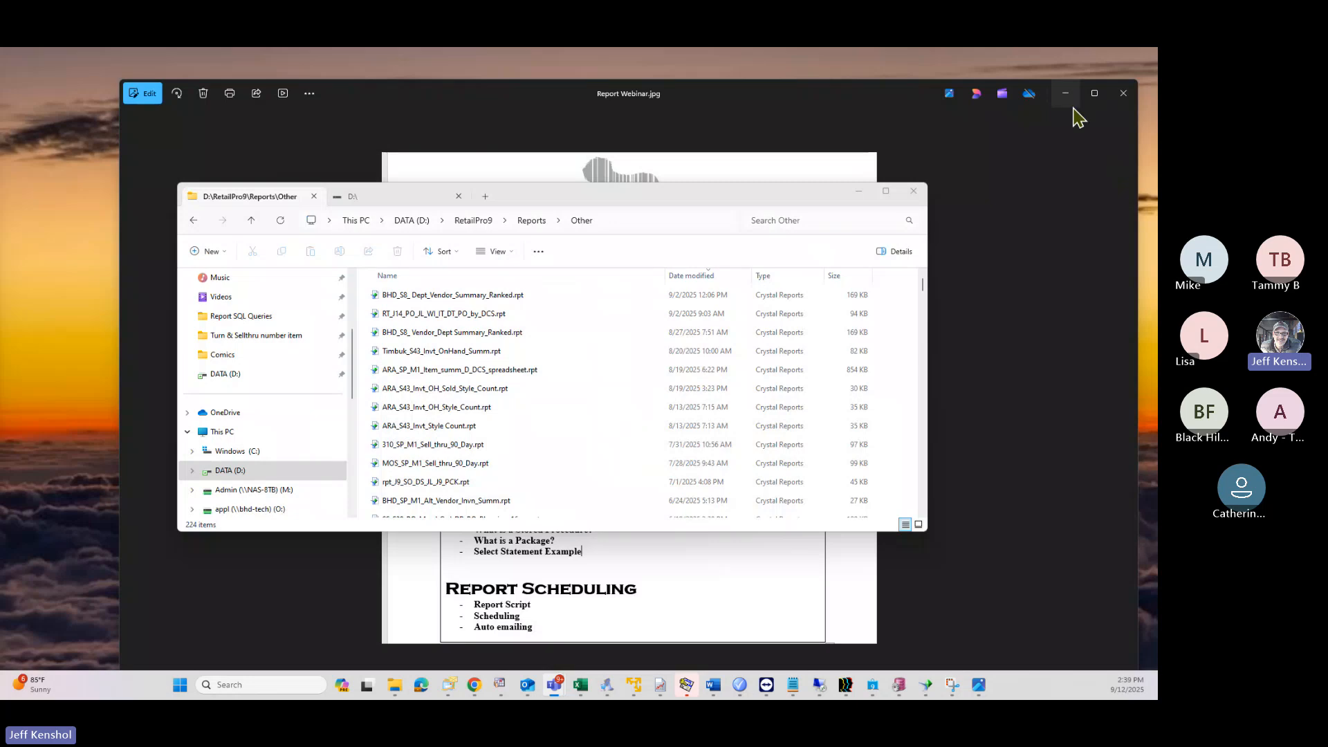
{"action": "left_click", "coordinate": [824, 105]}
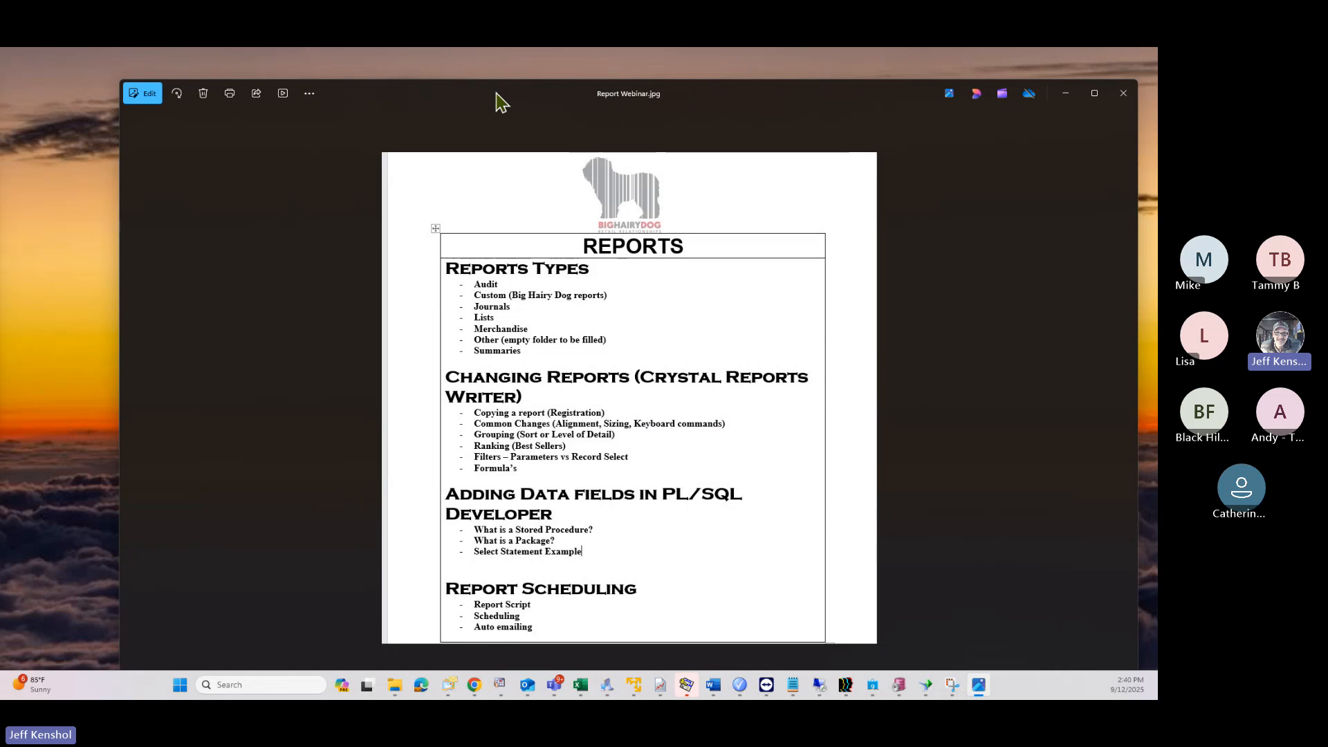
{"action": "left_click_drag", "start_coordinate": [495, 102], "coordinate": [460, 80]}
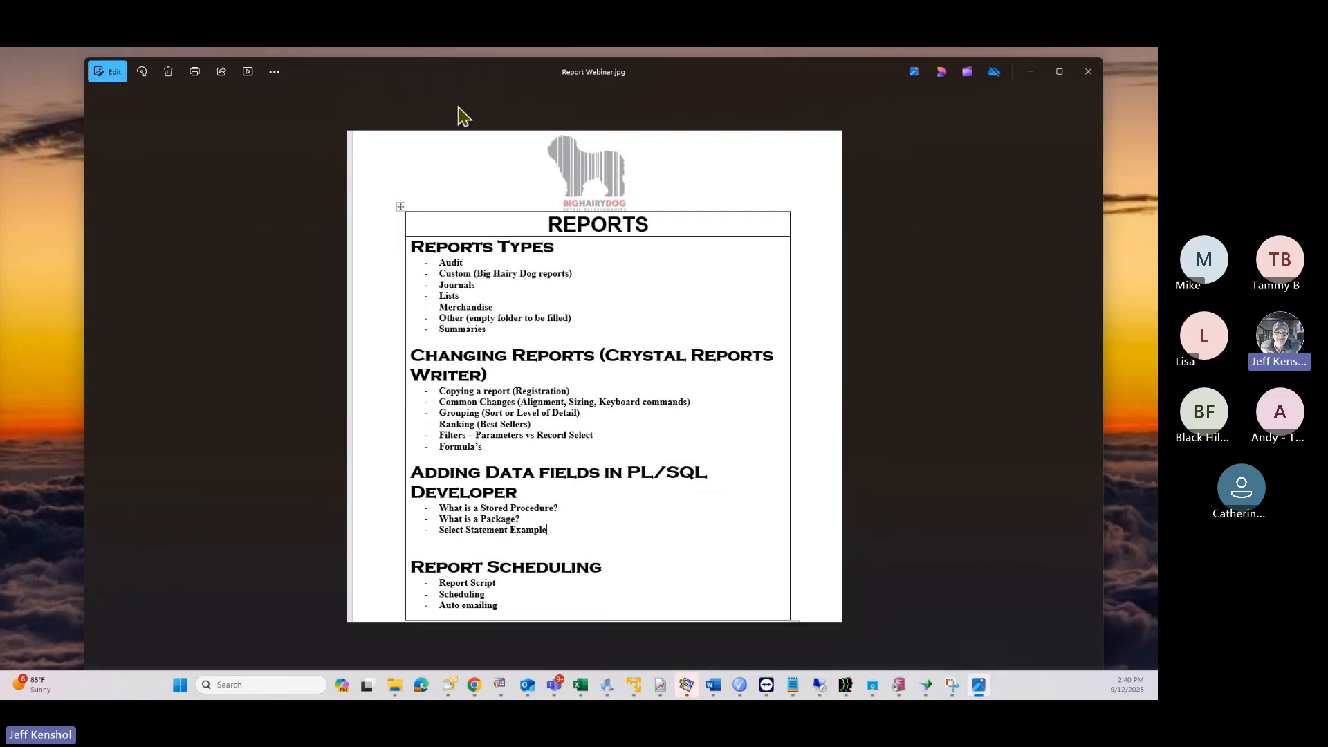
Step: Switch to File Explorer, open the folder D:\BHD\!AutoReports and reposition the window over the agenda
{"action": "left_click", "coordinate": [394, 685]}
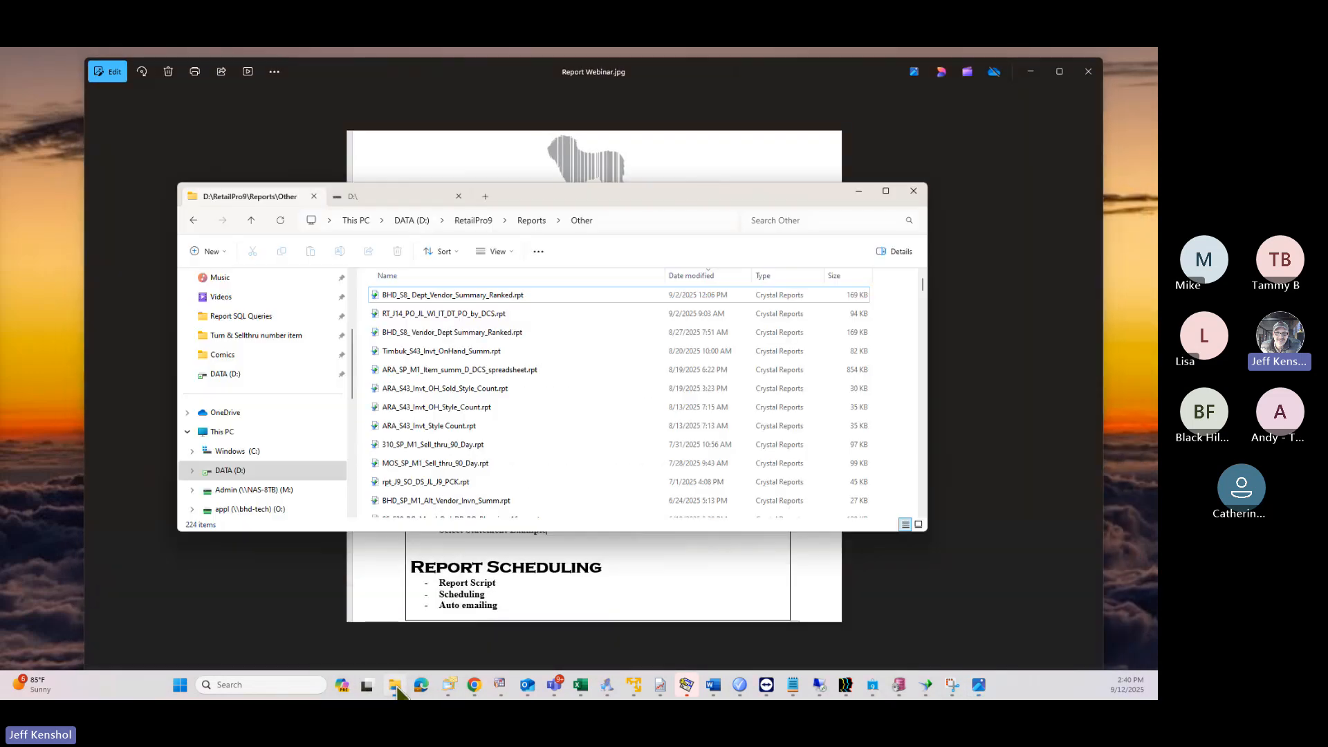
{"action": "left_click", "coordinate": [420, 221]}
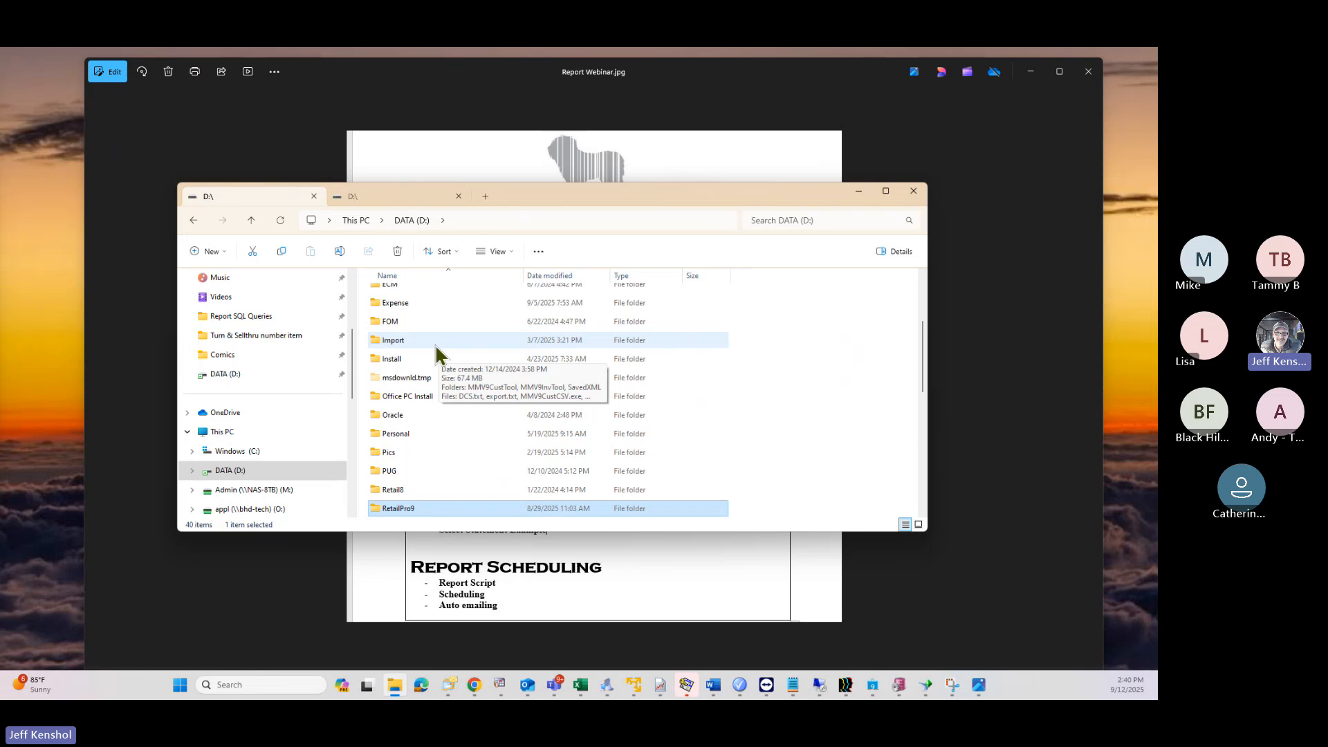
{"action": "scroll", "coordinate": [418, 324], "scroll_direction": "up", "scroll_amount": 3}
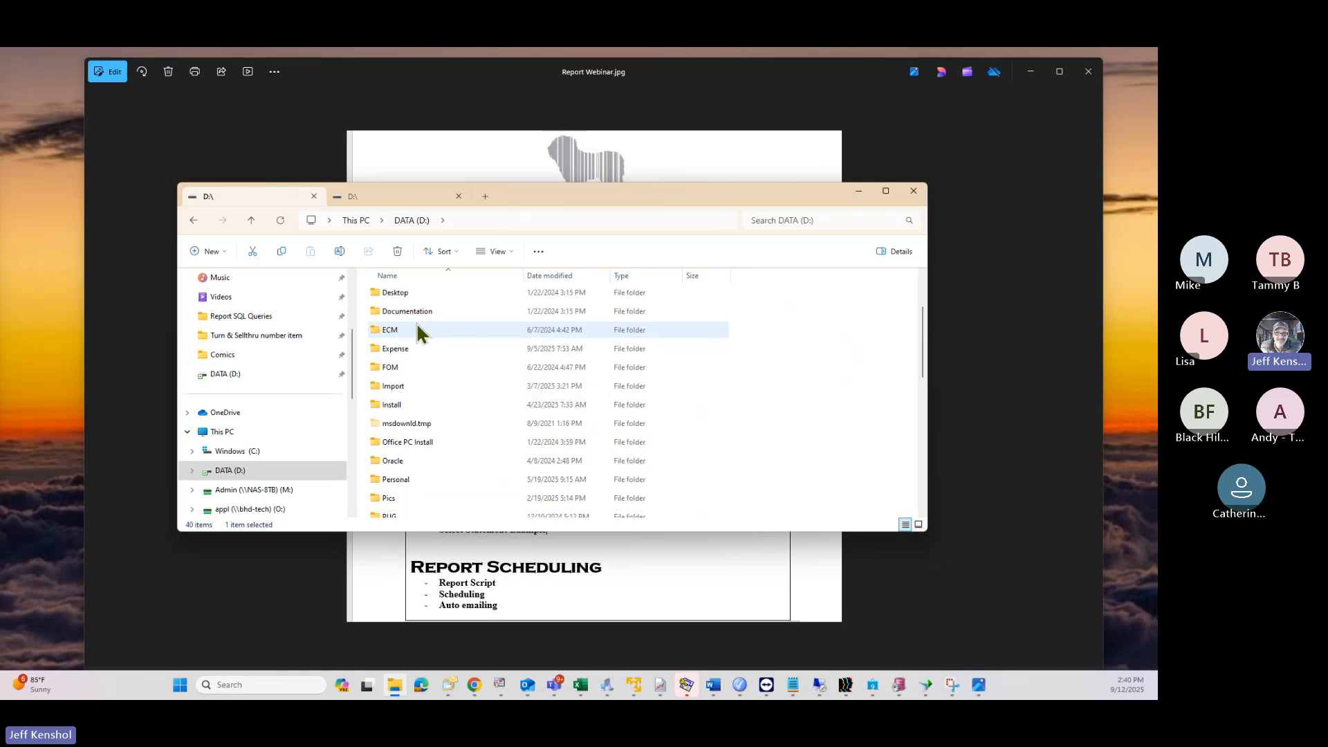
{"action": "double_click", "coordinate": [412, 334]}
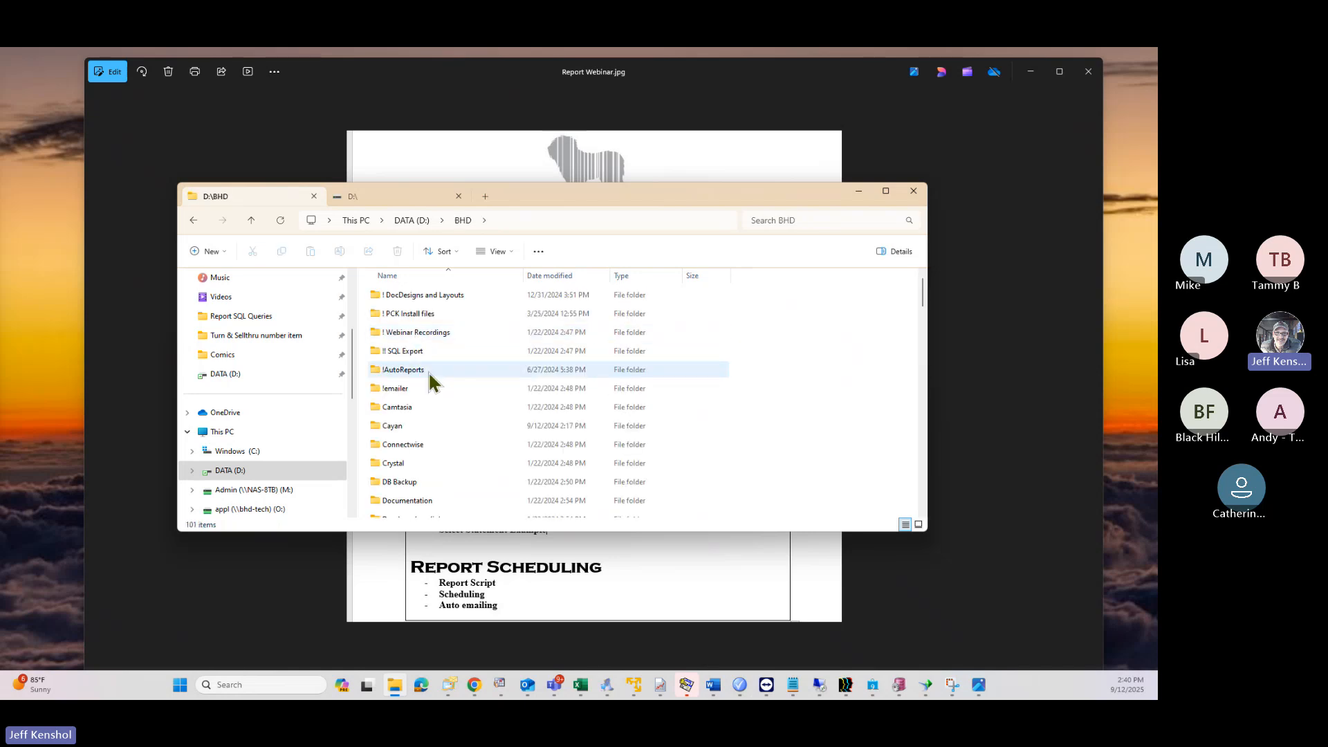
{"action": "double_click", "coordinate": [429, 374]}
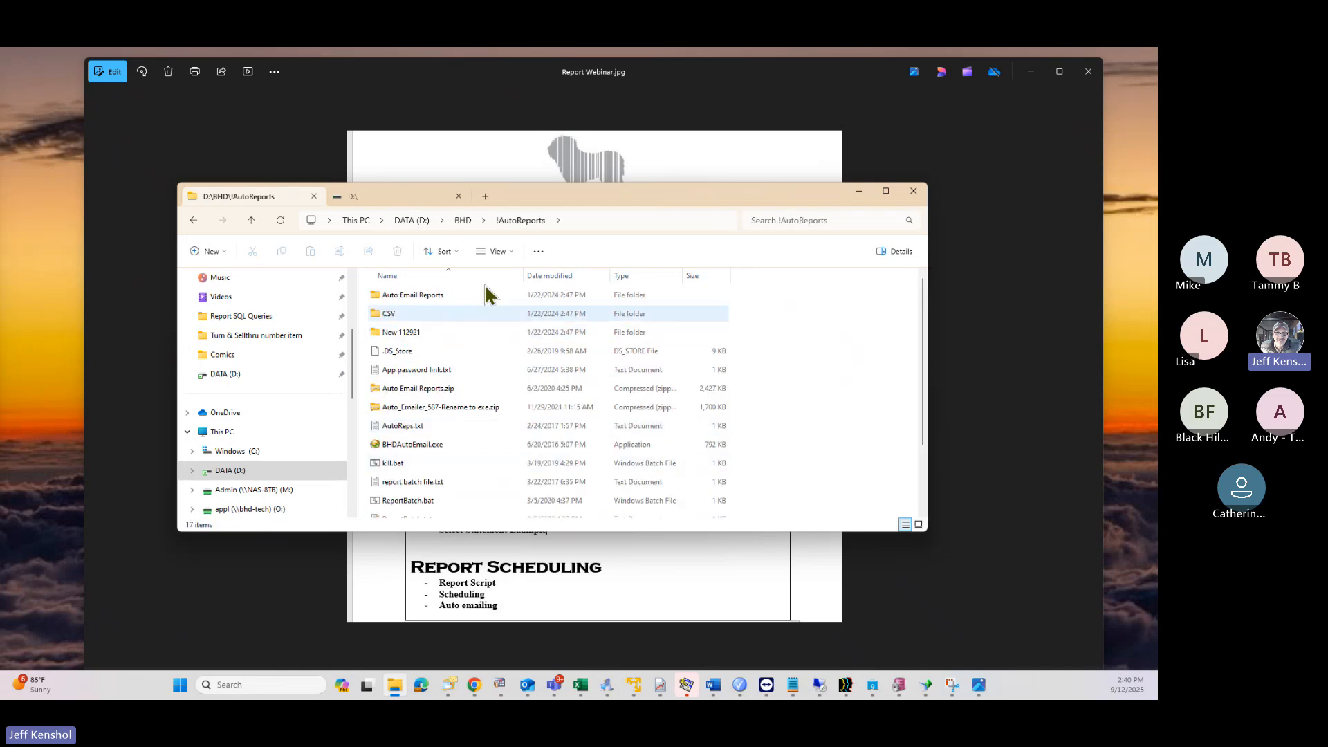
{"action": "left_click_drag", "start_coordinate": [657, 190], "coordinate": [616, 117]}
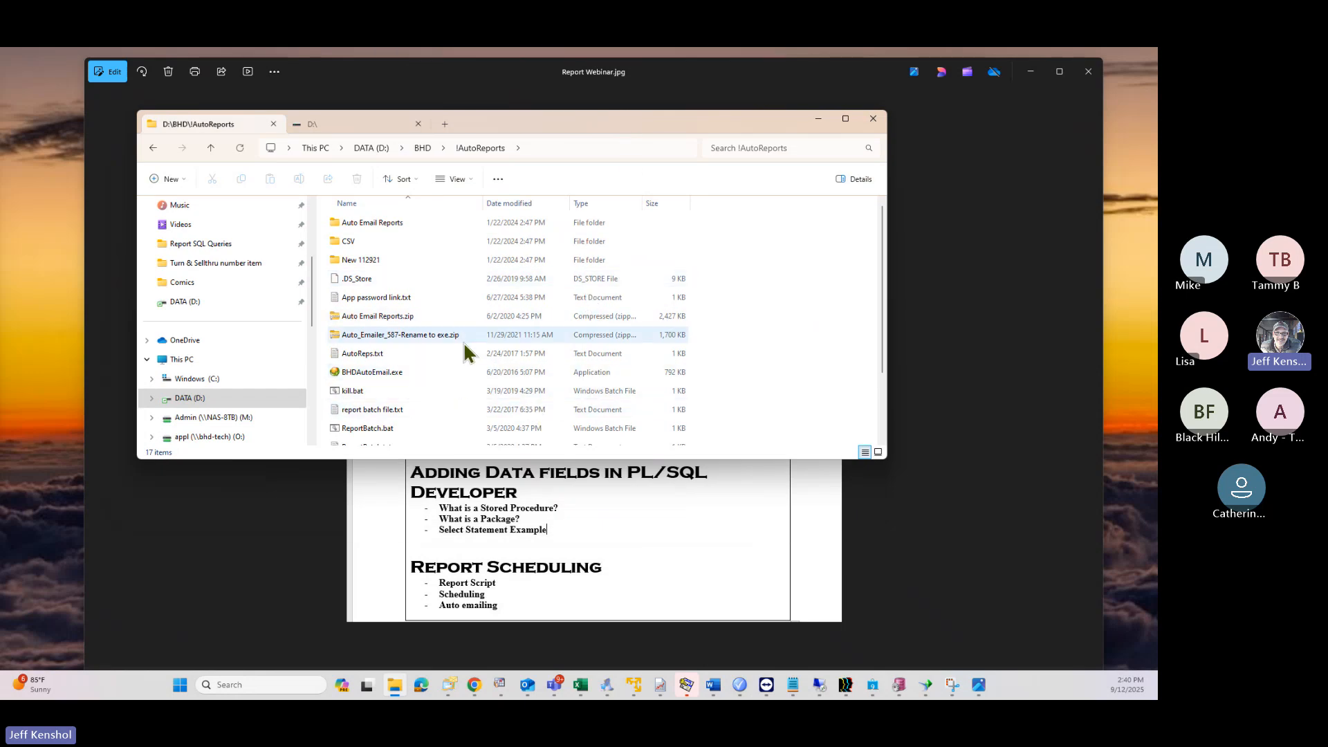
Step: Open the batch file Reports.bat from the !AutoReports folder for editing in Notepad
{"action": "scroll", "coordinate": [421, 383], "scroll_direction": "down", "scroll_amount": 1}
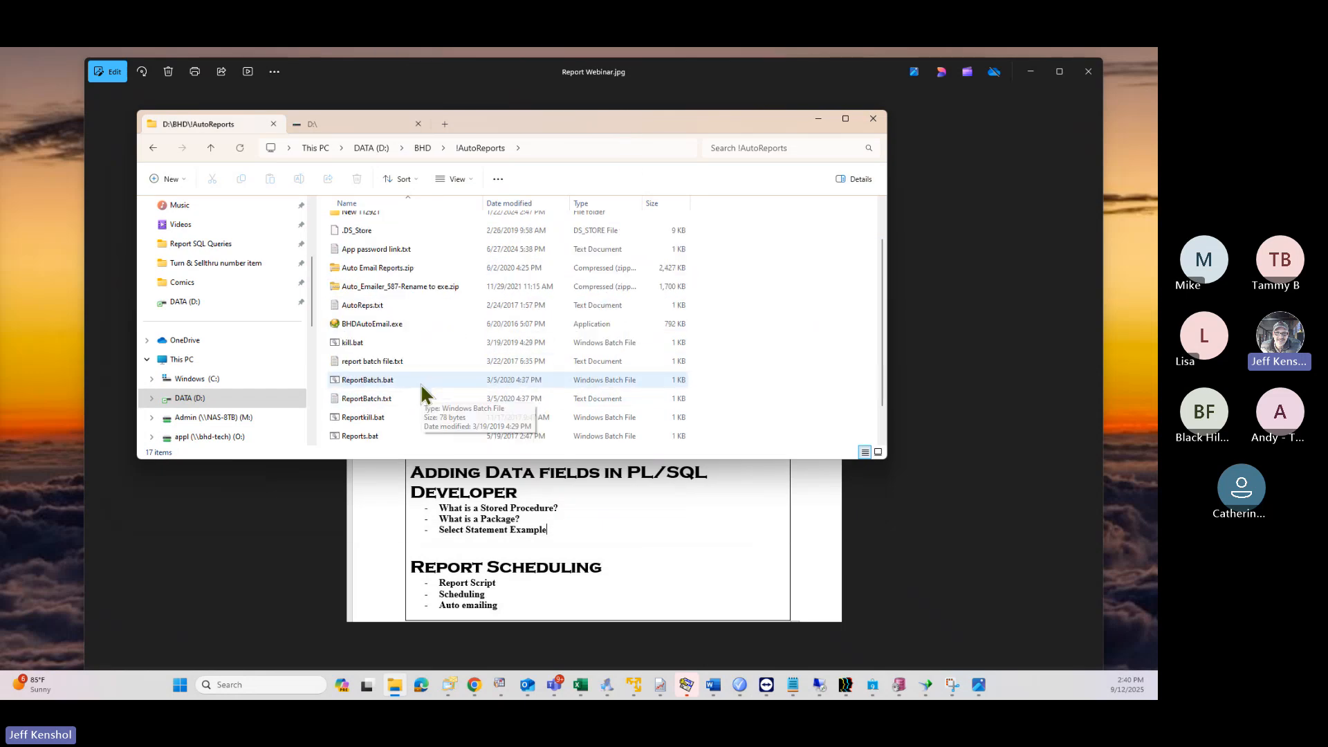
{"action": "left_click", "coordinate": [397, 400]}
{"action": "left_click", "coordinate": [396, 417]}
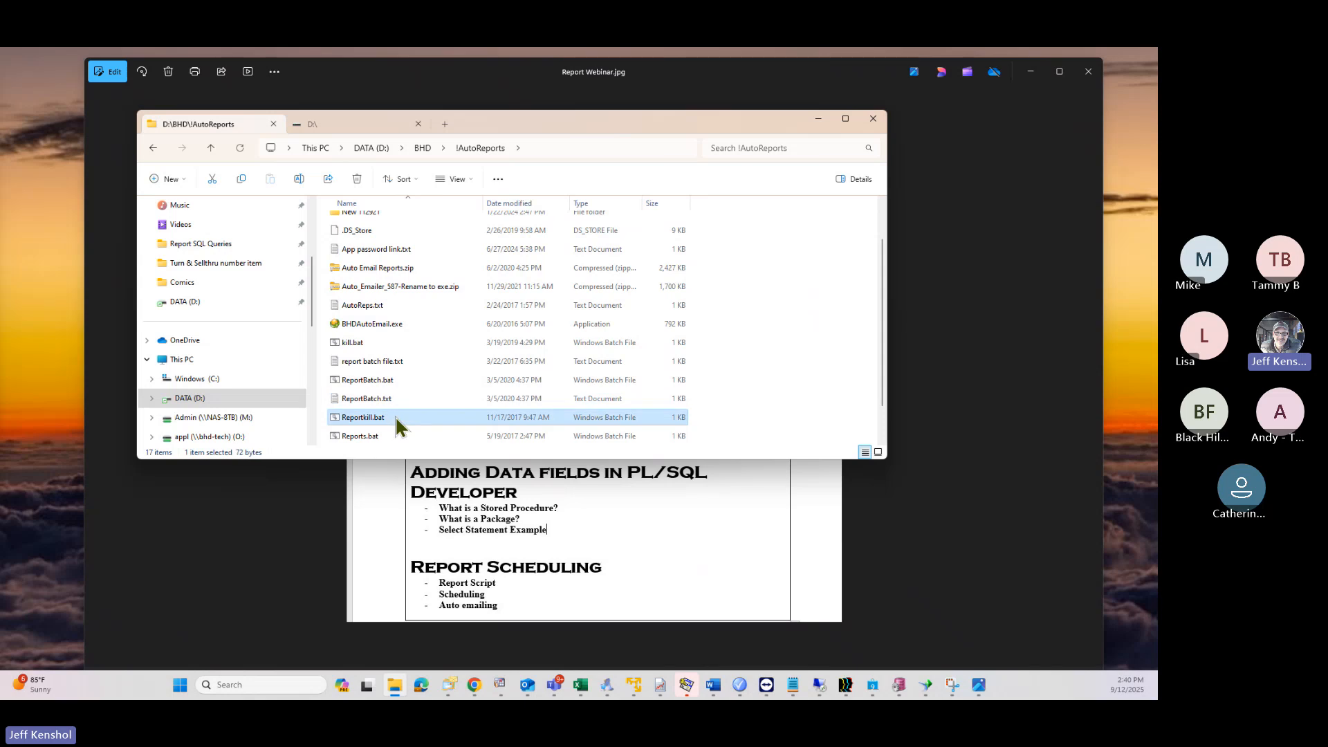
{"action": "left_click", "coordinate": [390, 433]}
{"action": "right_click", "coordinate": [390, 435]}
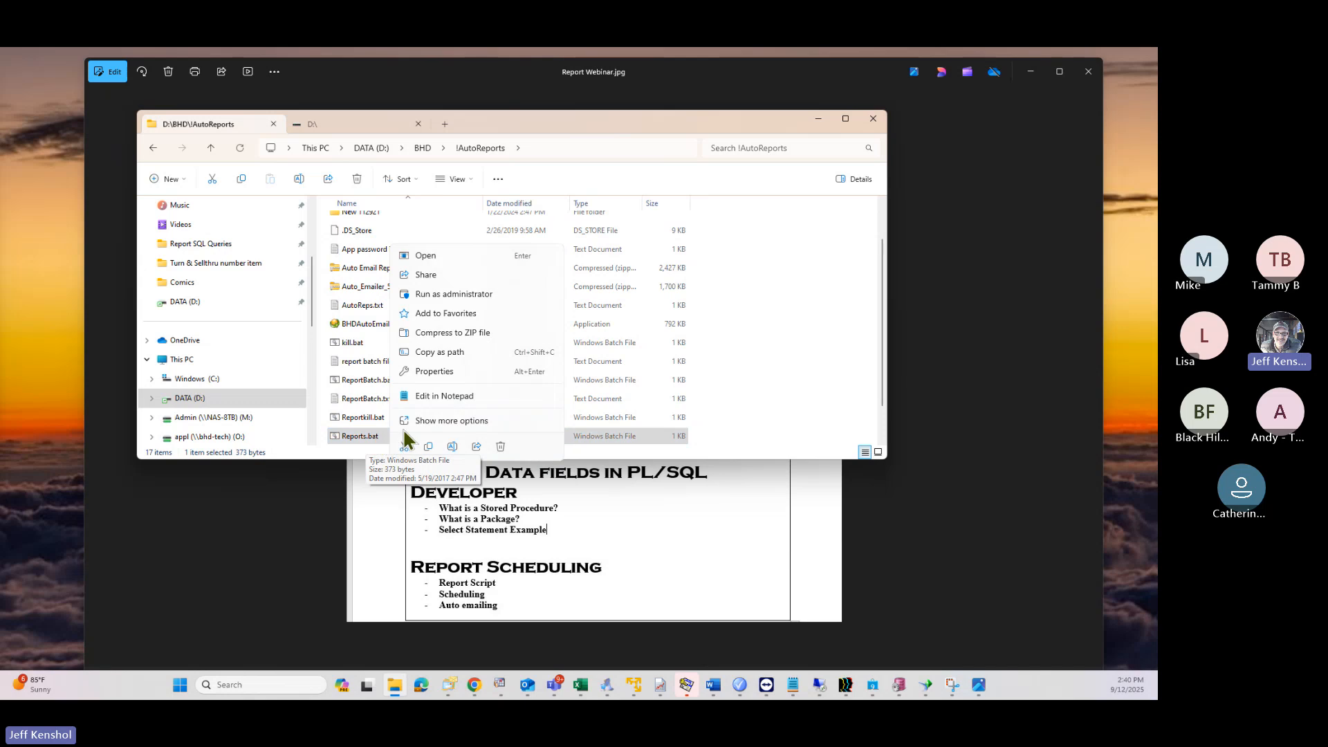
{"action": "left_click", "coordinate": [435, 397]}
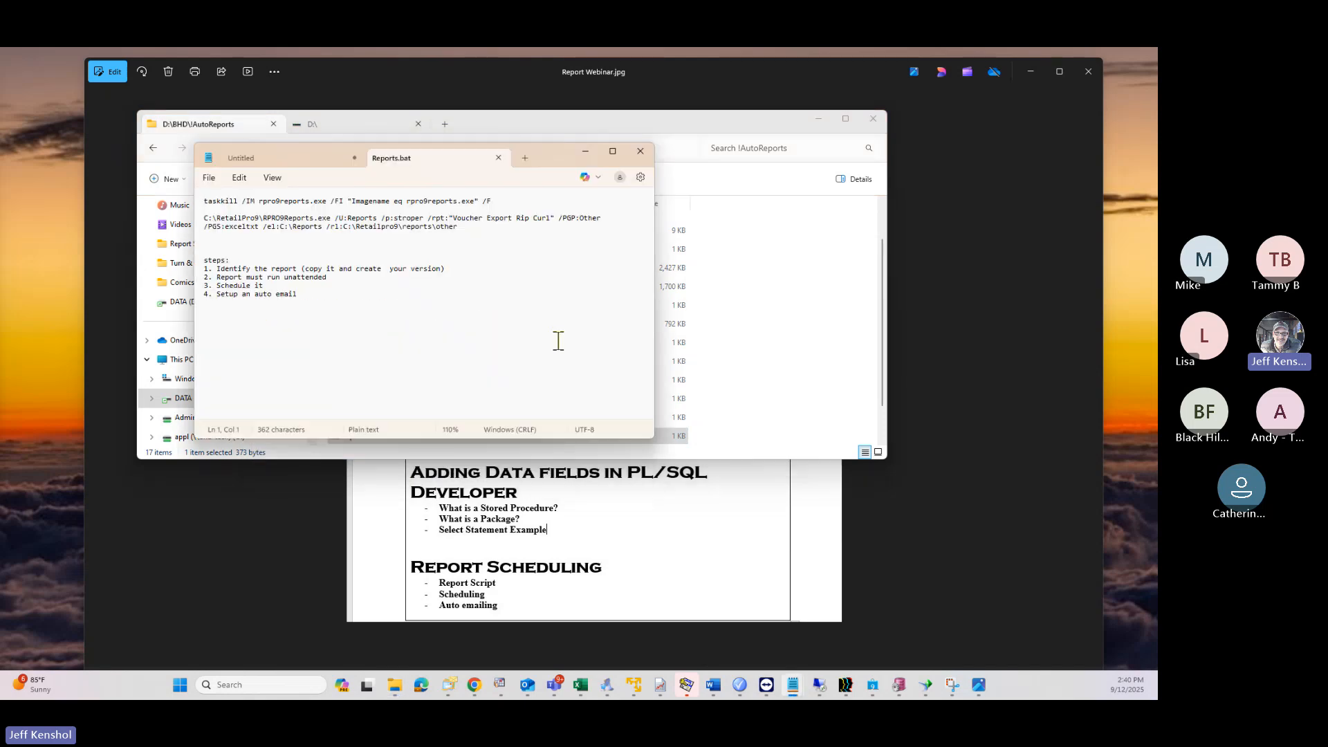
Step: Maximize the Notepad window and enlarge the Reports.bat text to 200% zoom
{"action": "left_click", "coordinate": [612, 151]}
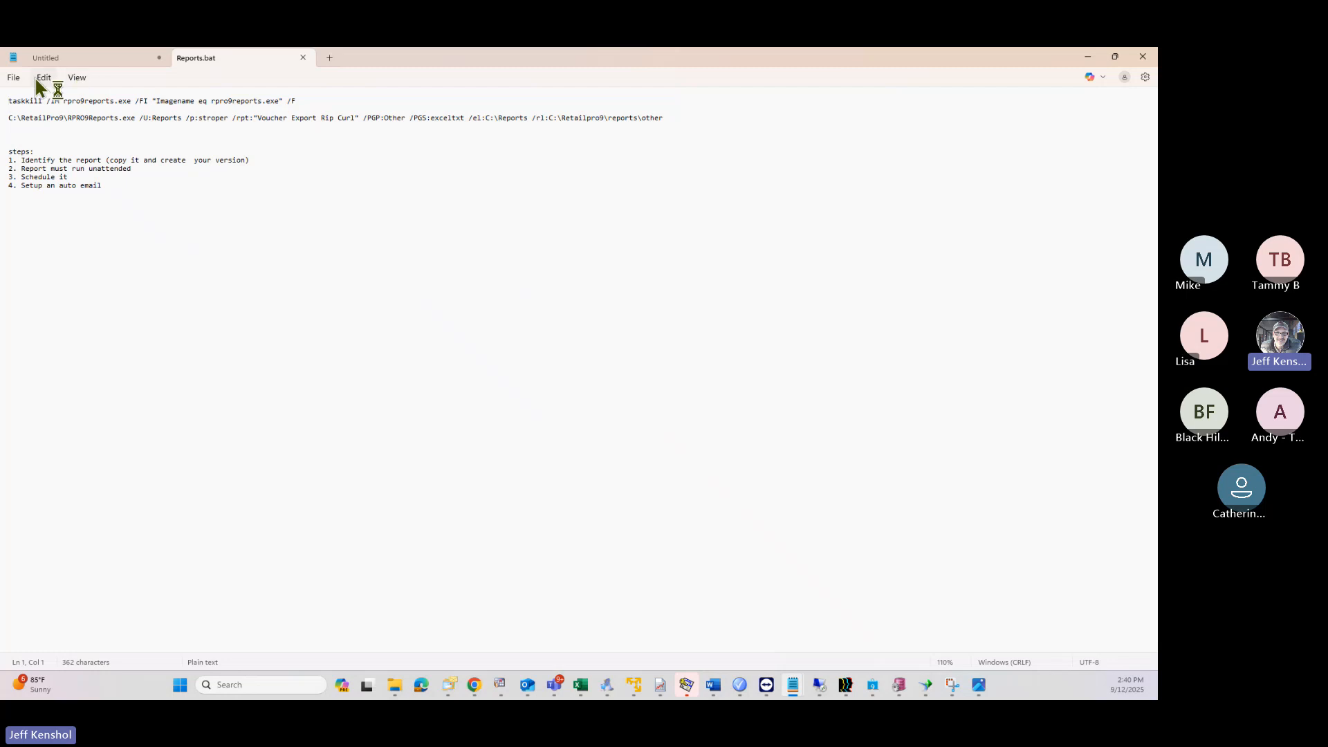
{"action": "left_click", "coordinate": [81, 80]}
{"action": "mouse_move", "coordinate": [123, 97]}
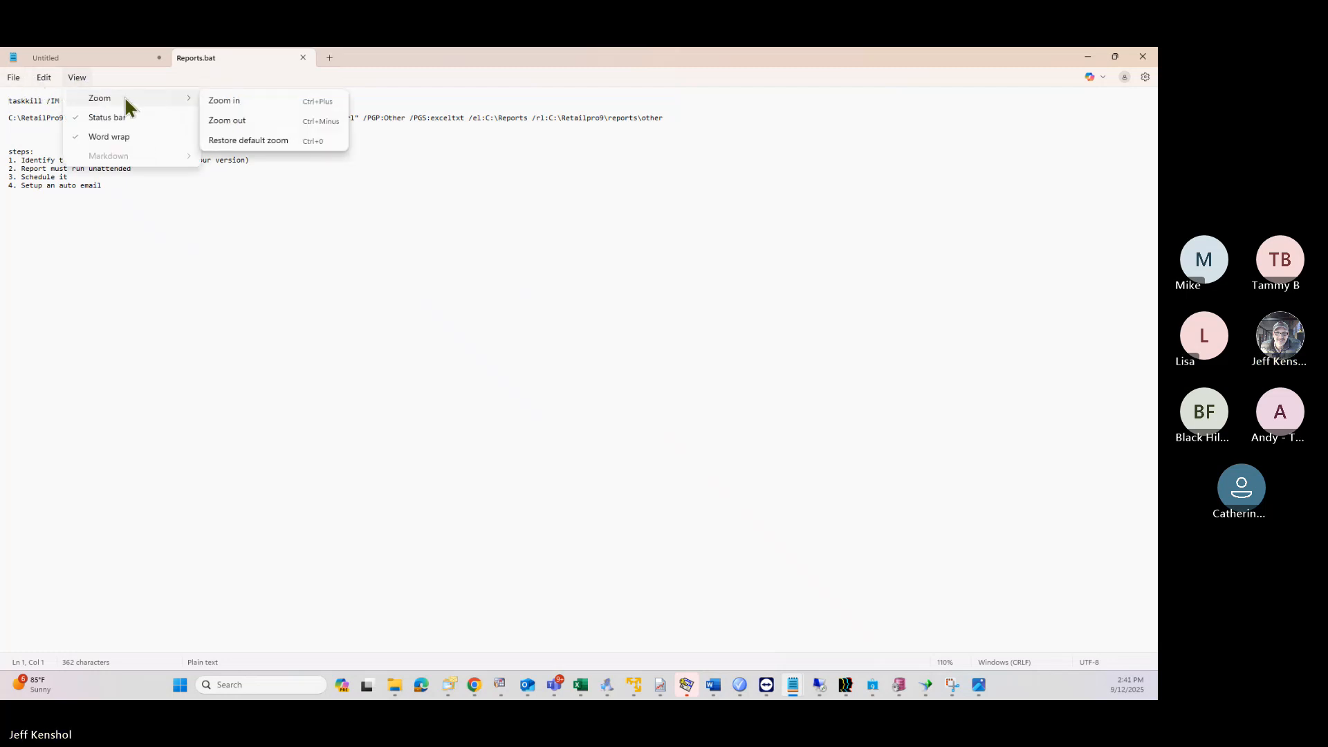
{"action": "left_click", "coordinate": [250, 97]}
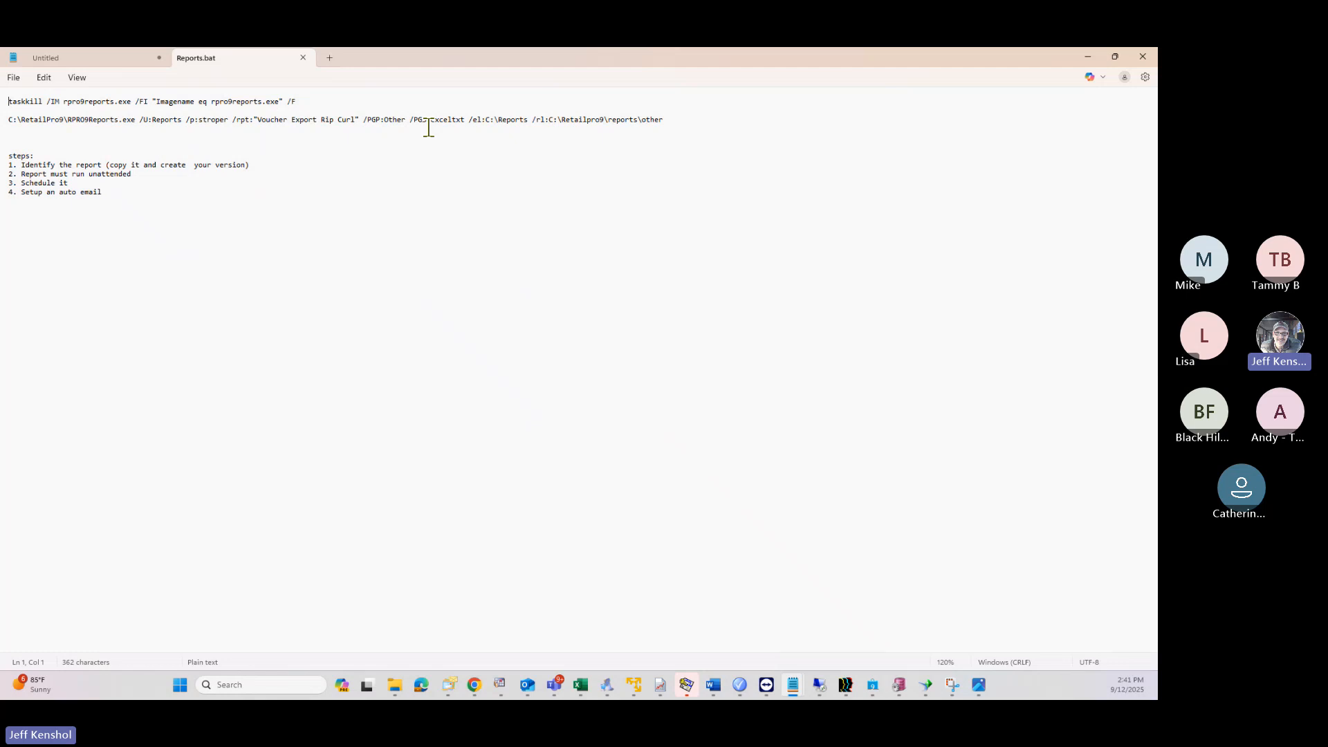
{"action": "key", "text": "ctrl+plus"}
{"action": "key", "text": "ctrl+plus"}
{"action": "key", "text": "ctrl+plus"}
{"action": "key", "text": "ctrl+plus"}
{"action": "key", "text": "ctrl+plus"}
{"action": "key", "text": "ctrl+plus"}
{"action": "key", "text": "ctrl+plus"}
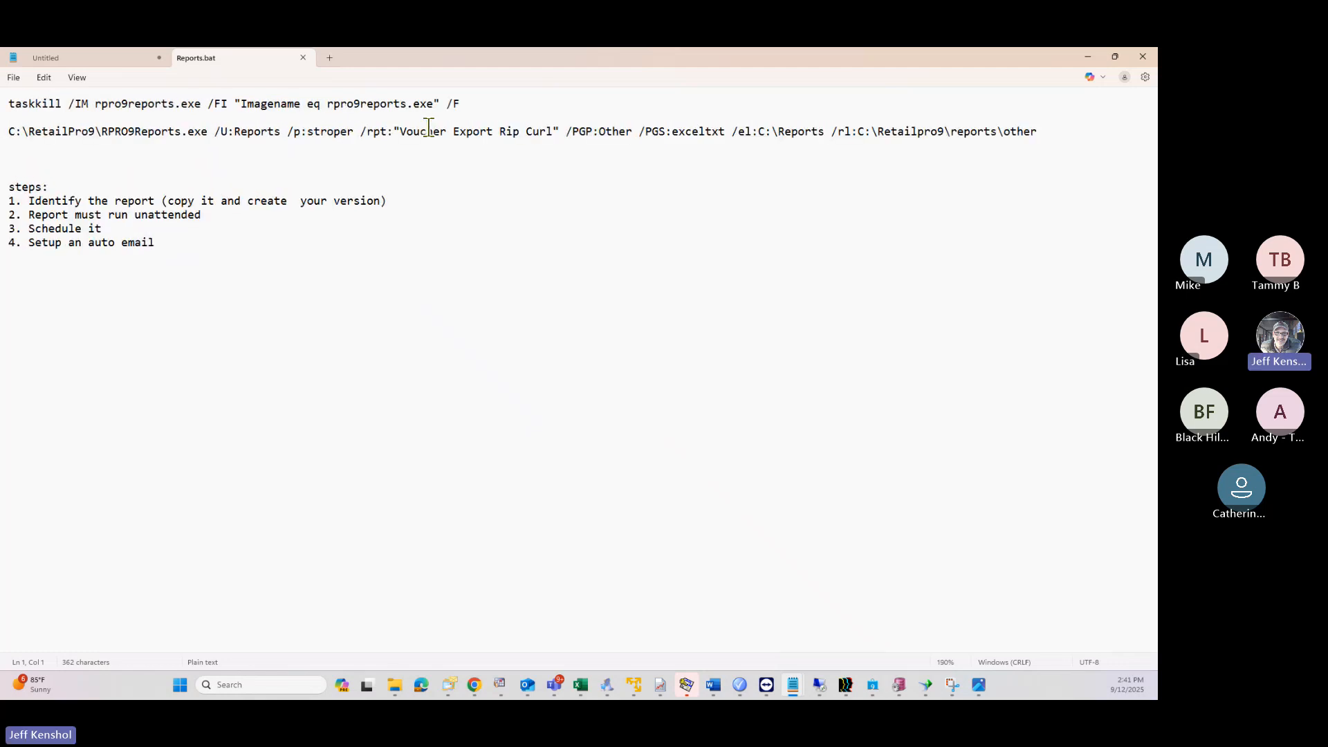
{"action": "key", "text": "ctrl+plus"}
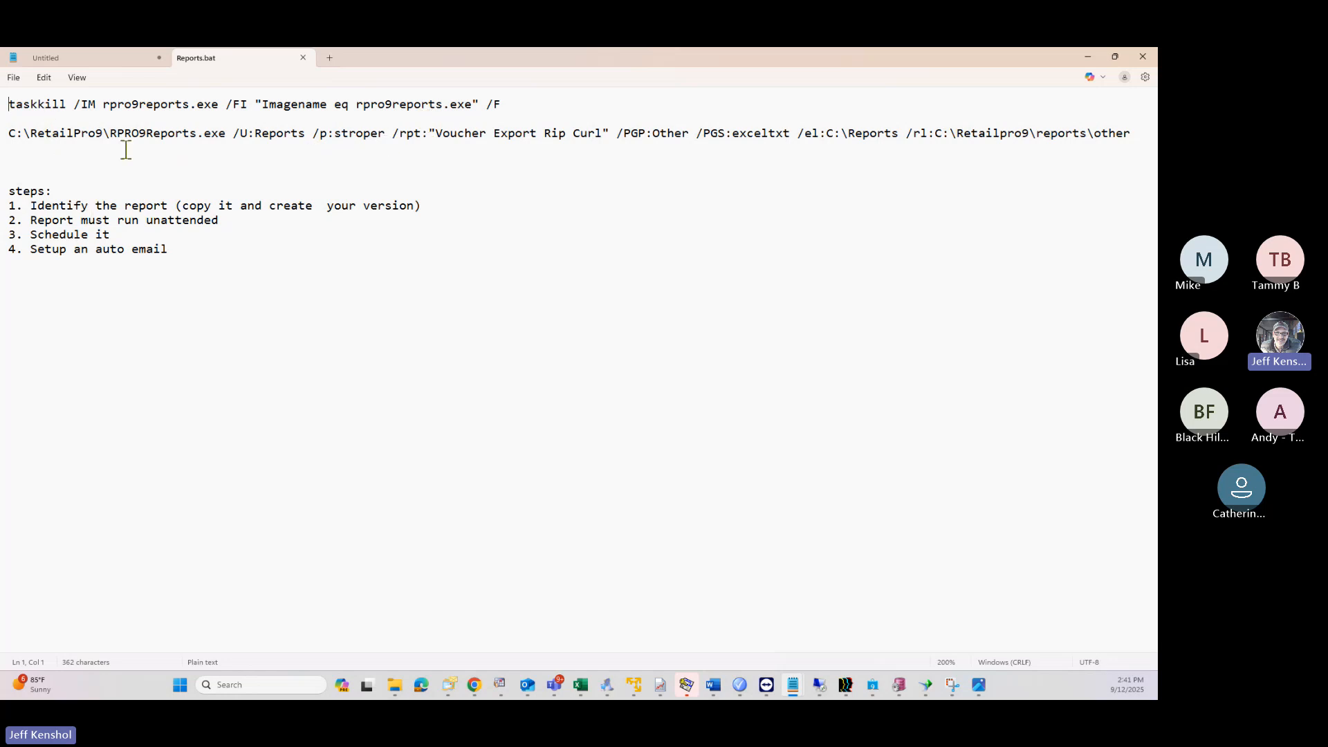
Step: Highlight the RPRO9Reports.exe path in Reports.bat, and bring up the Windows Run dialog and dismiss it without running anything
{"action": "left_click_drag", "start_coordinate": [8, 133], "coordinate": [227, 133]}
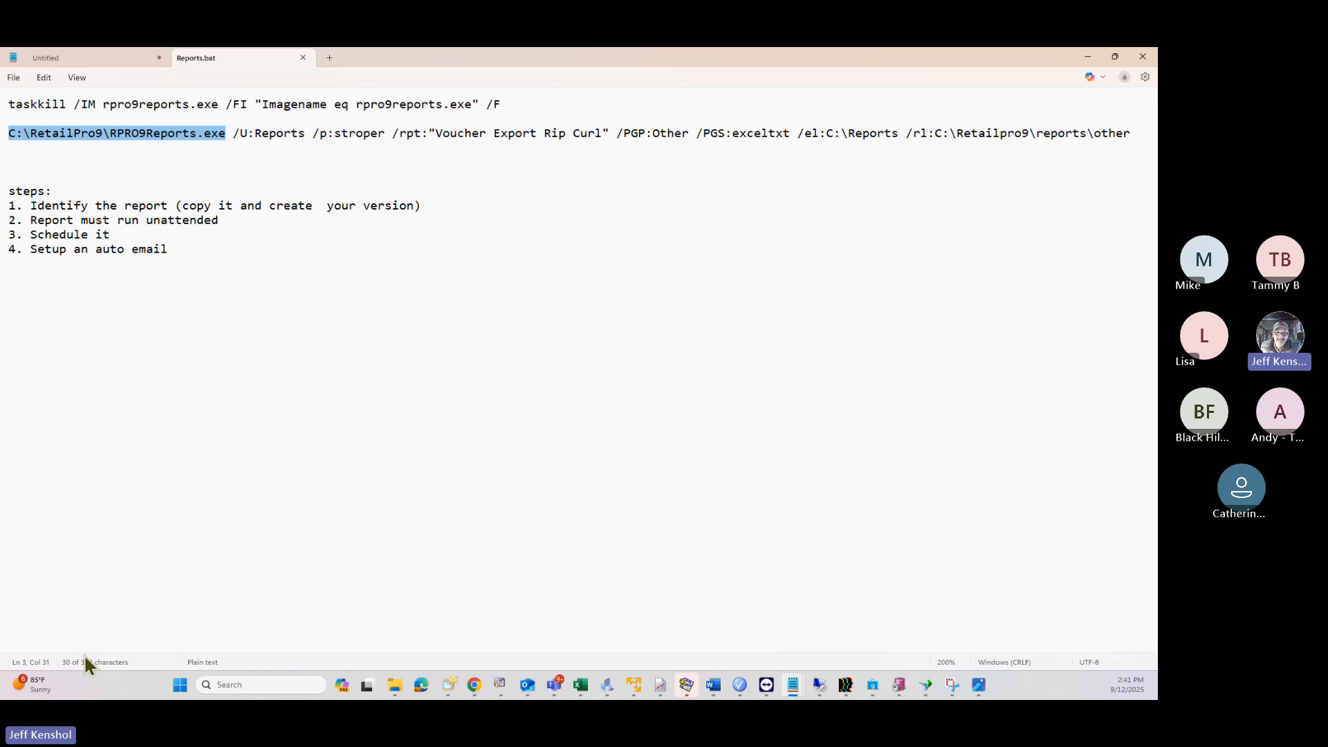
{"action": "left_click", "coordinate": [235, 685]}
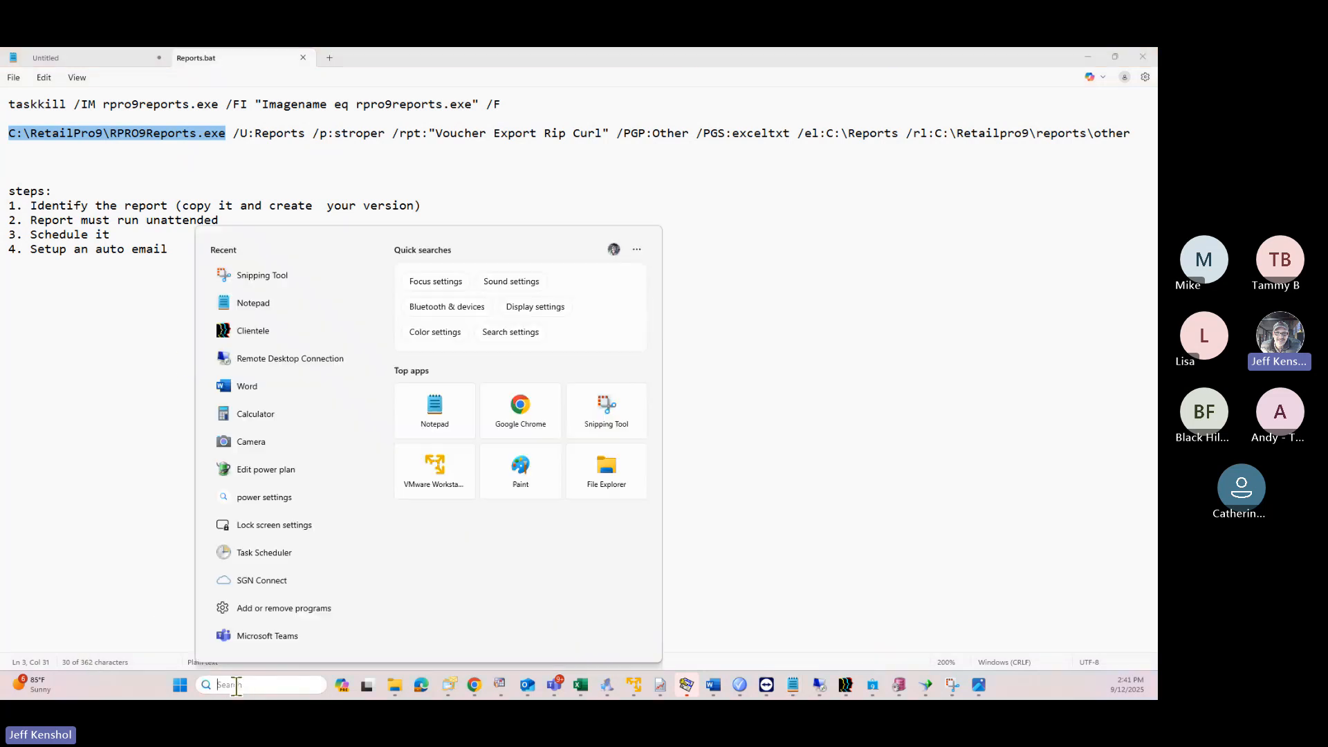
{"action": "type", "text": "run"}
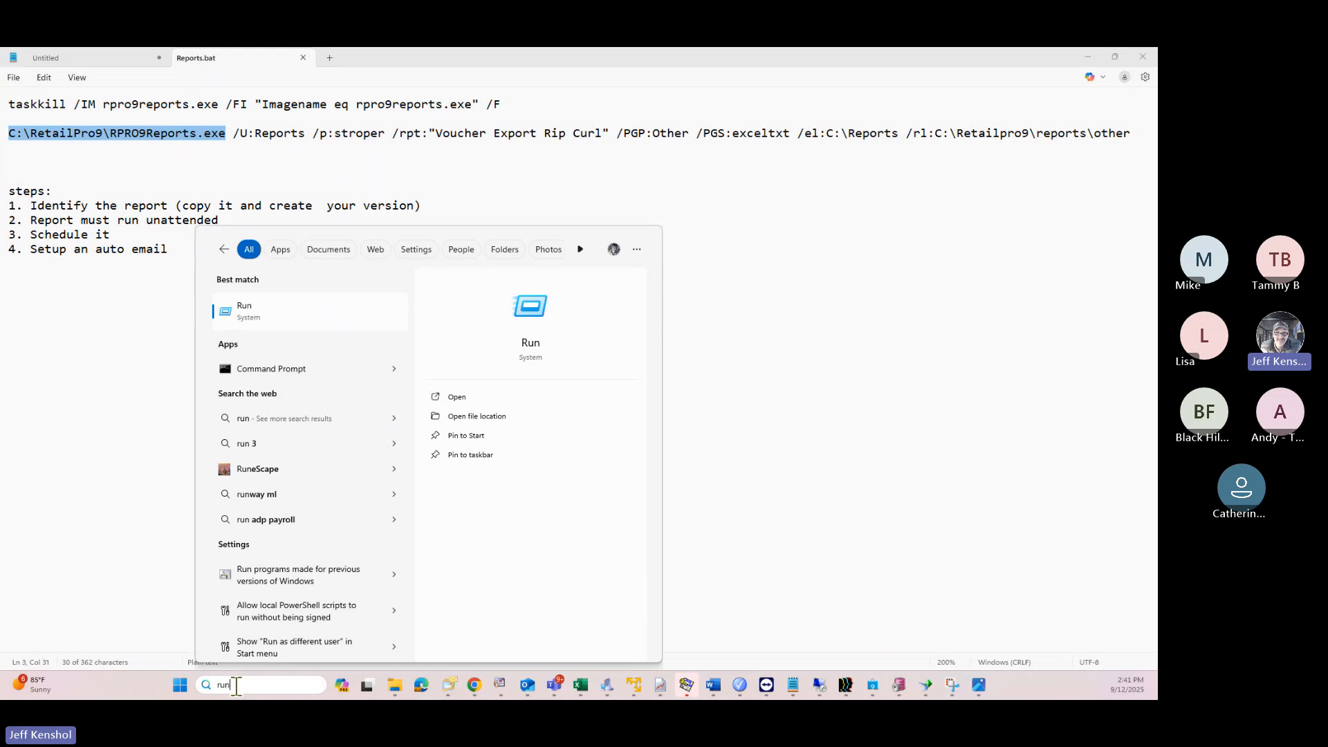
{"action": "left_click", "coordinate": [288, 317]}
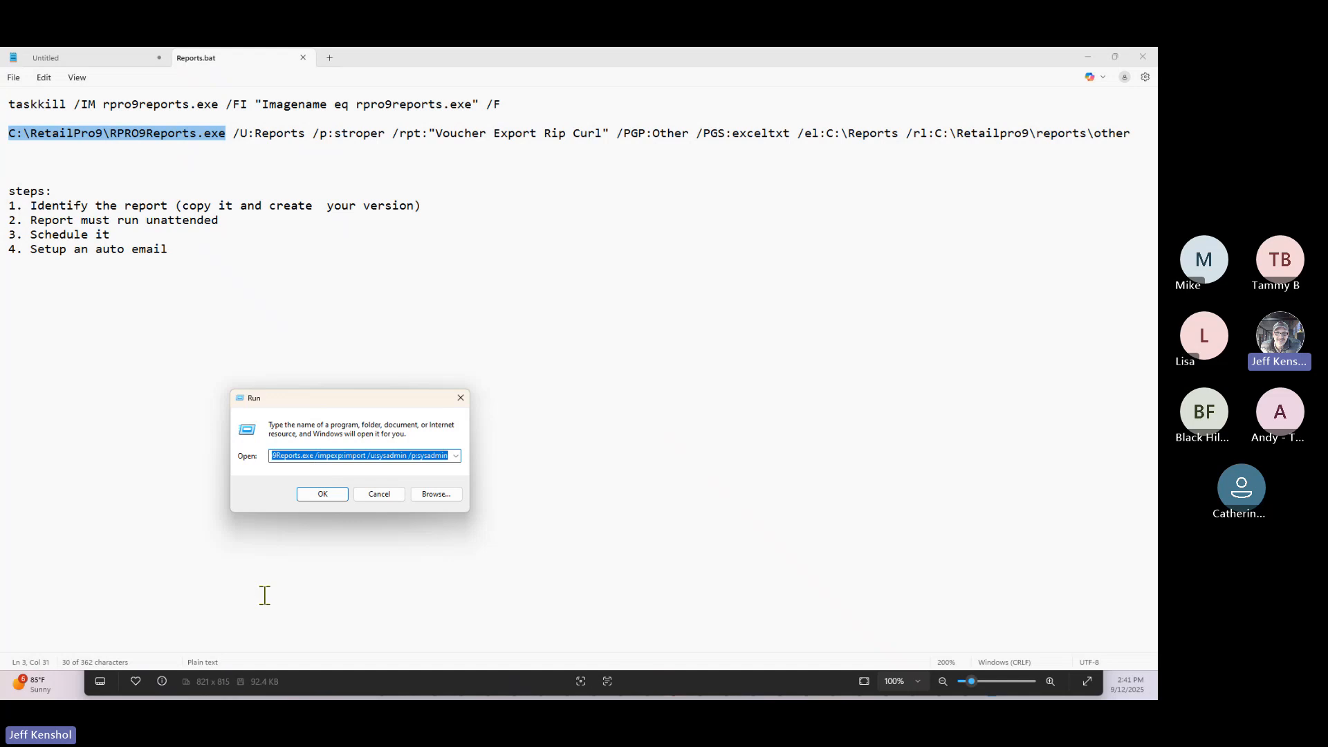
{"action": "left_click", "coordinate": [384, 494]}
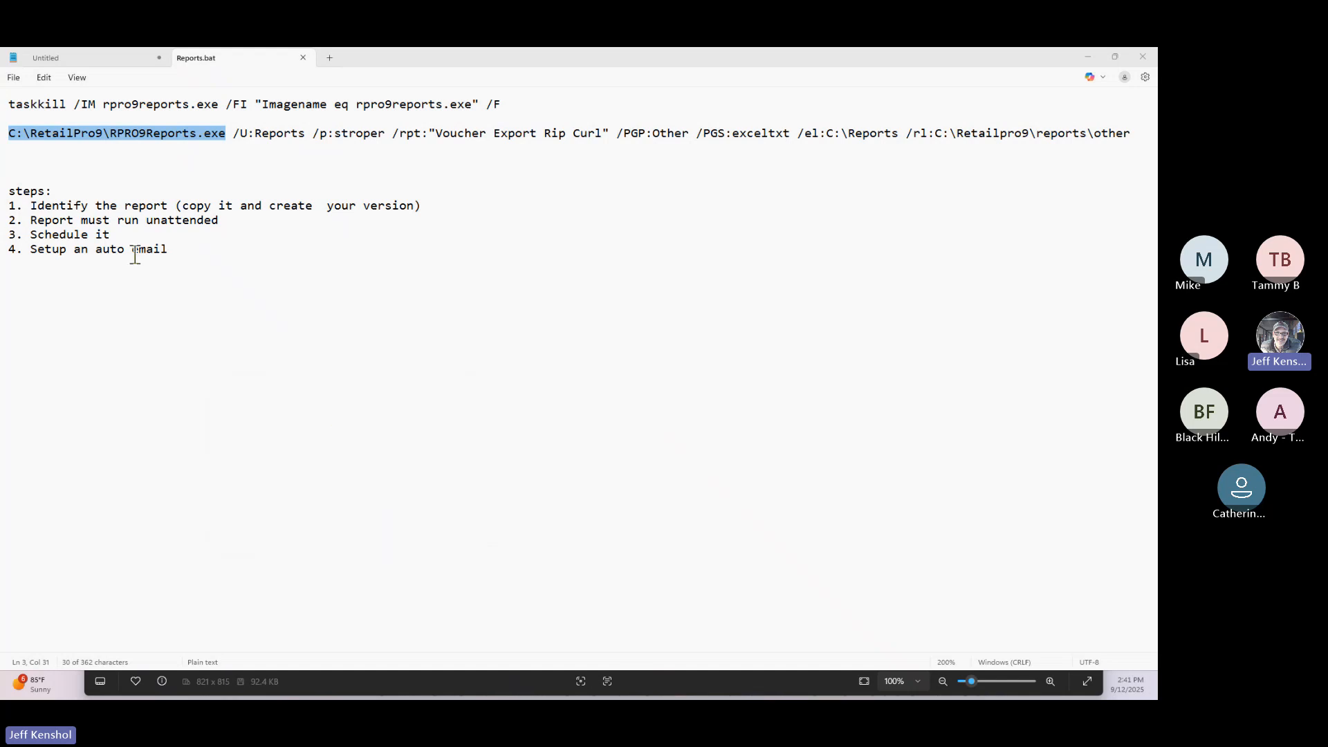
Step: Examine the RPRO9Reports.exe command's parameters and the taskkill line in Reports.bat by highlighting them
{"action": "left_click", "coordinate": [158, 138]}
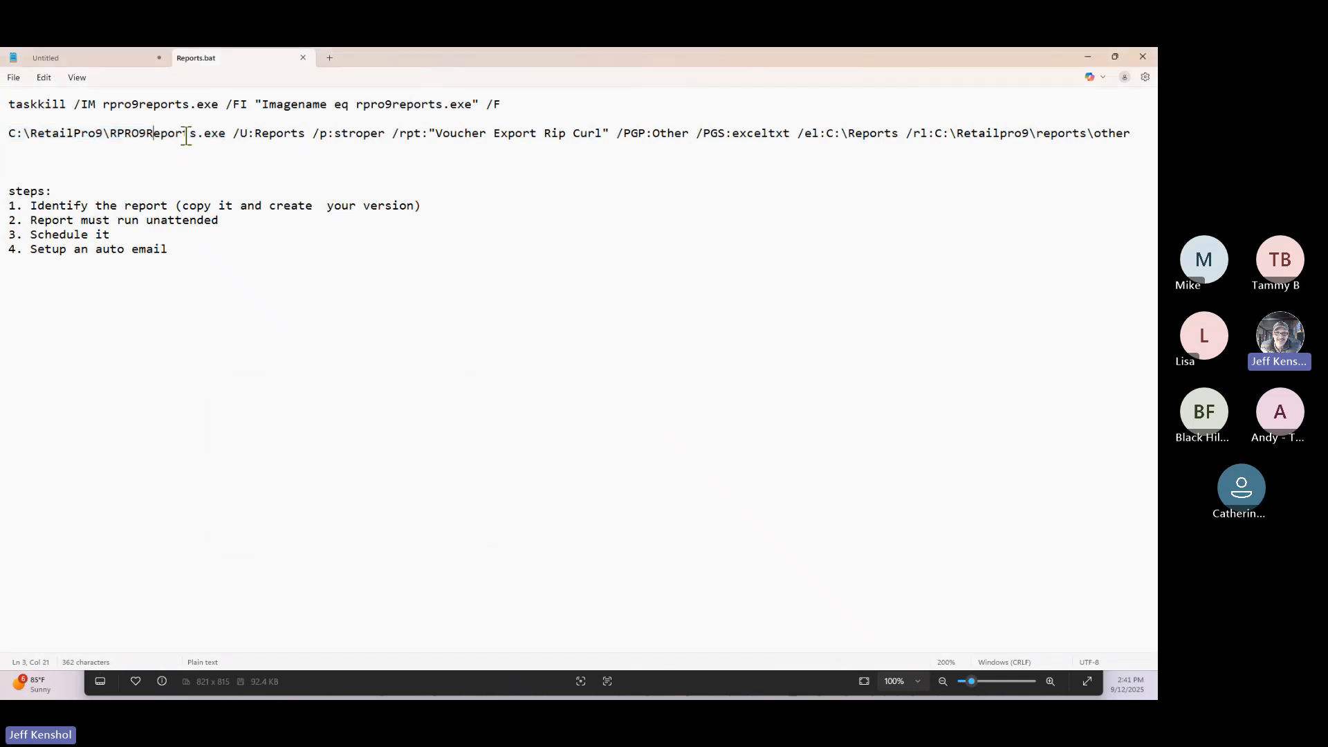
{"action": "left_click_drag", "start_coordinate": [233, 133], "coordinate": [1133, 133]}
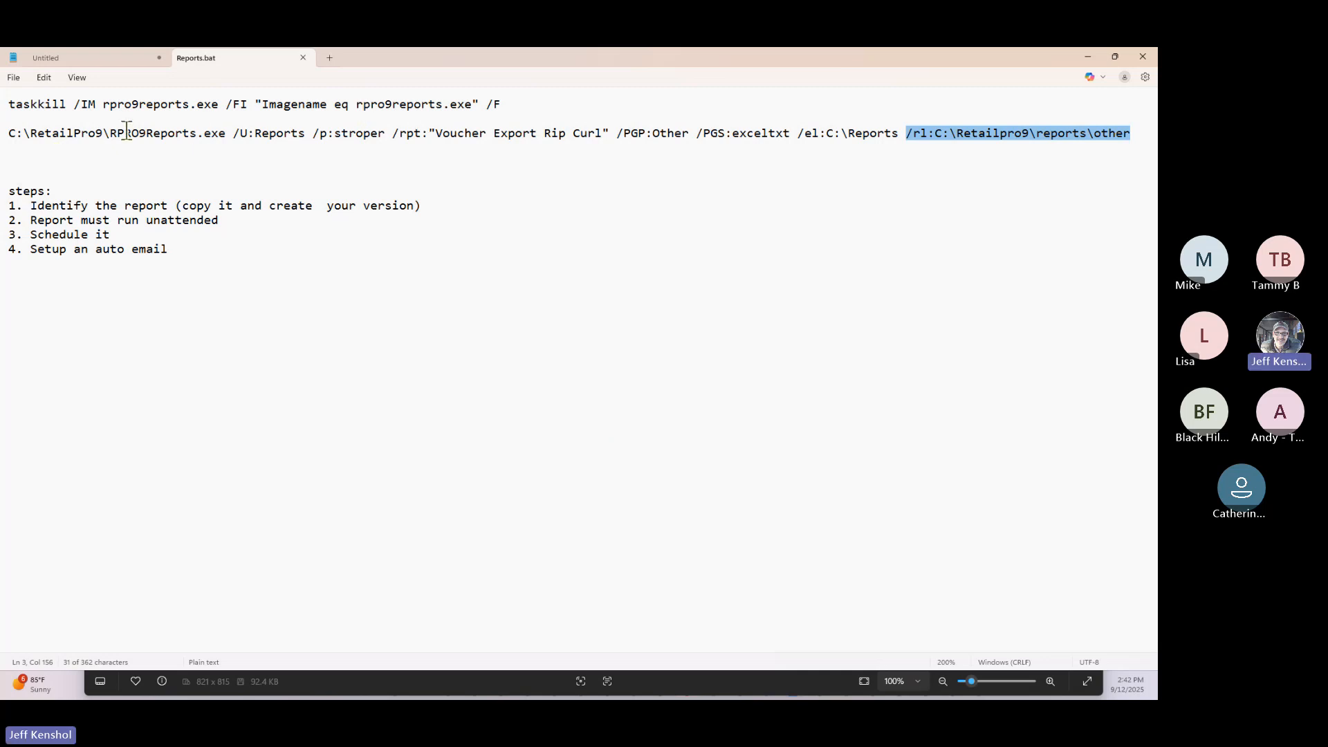
{"action": "left_click_drag", "start_coordinate": [10, 102], "coordinate": [80, 104]}
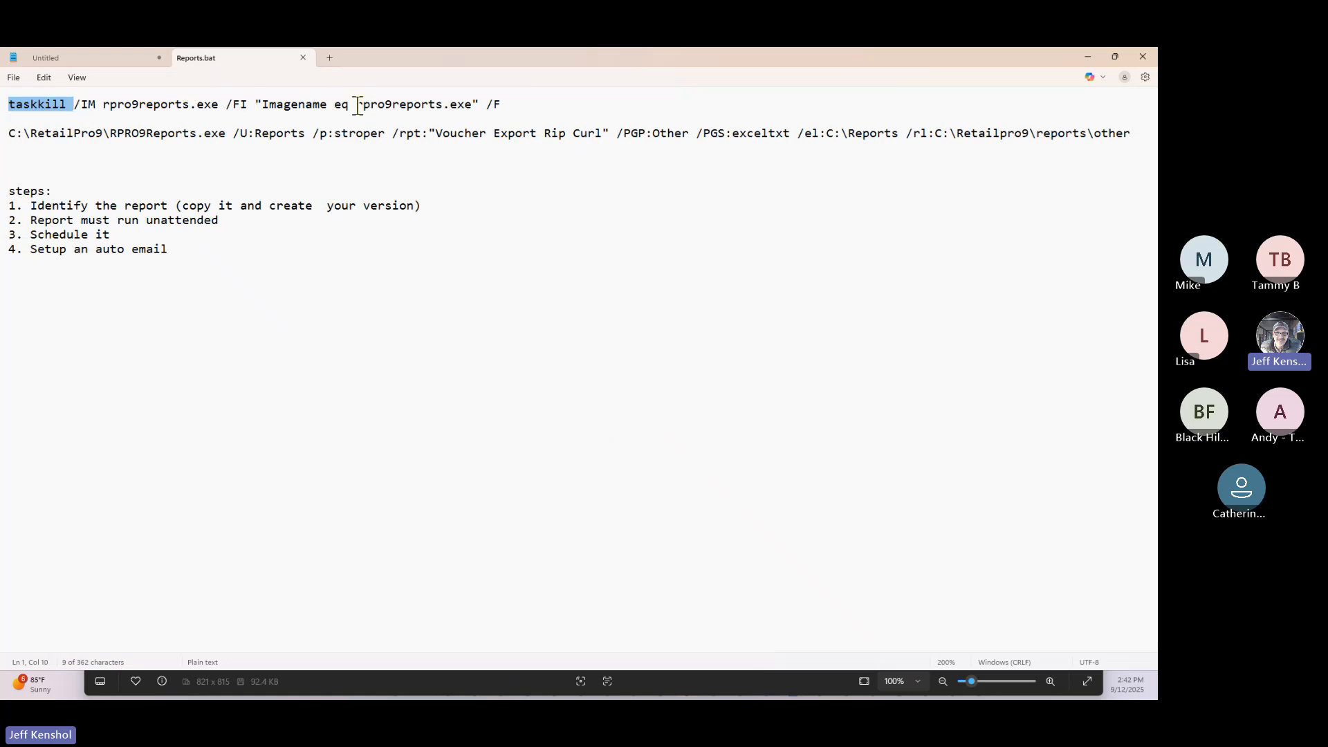
{"action": "left_click_drag", "start_coordinate": [357, 104], "coordinate": [508, 112]}
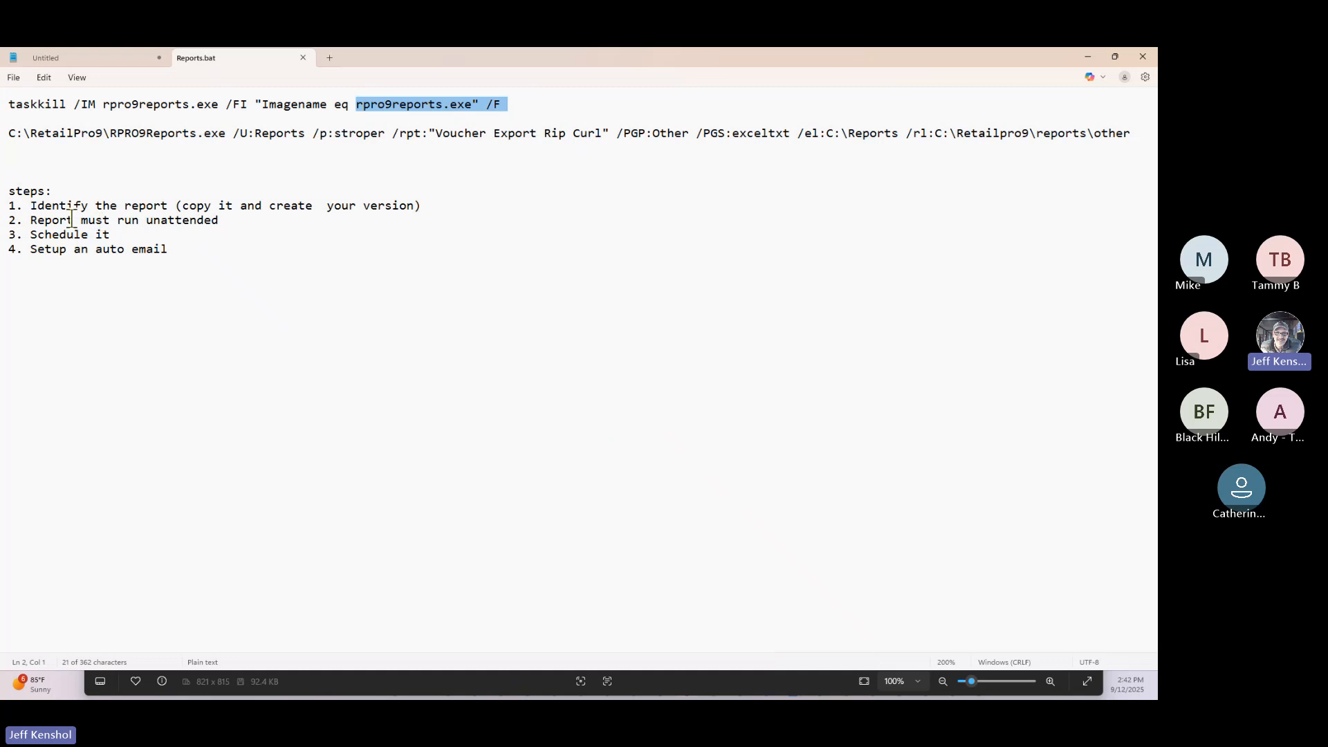
Step: Go through the listed steps in Reports.bat, highlighting identifying the report, running it unattended and scheduling it
{"action": "left_click_drag", "start_coordinate": [35, 207], "coordinate": [176, 207]}
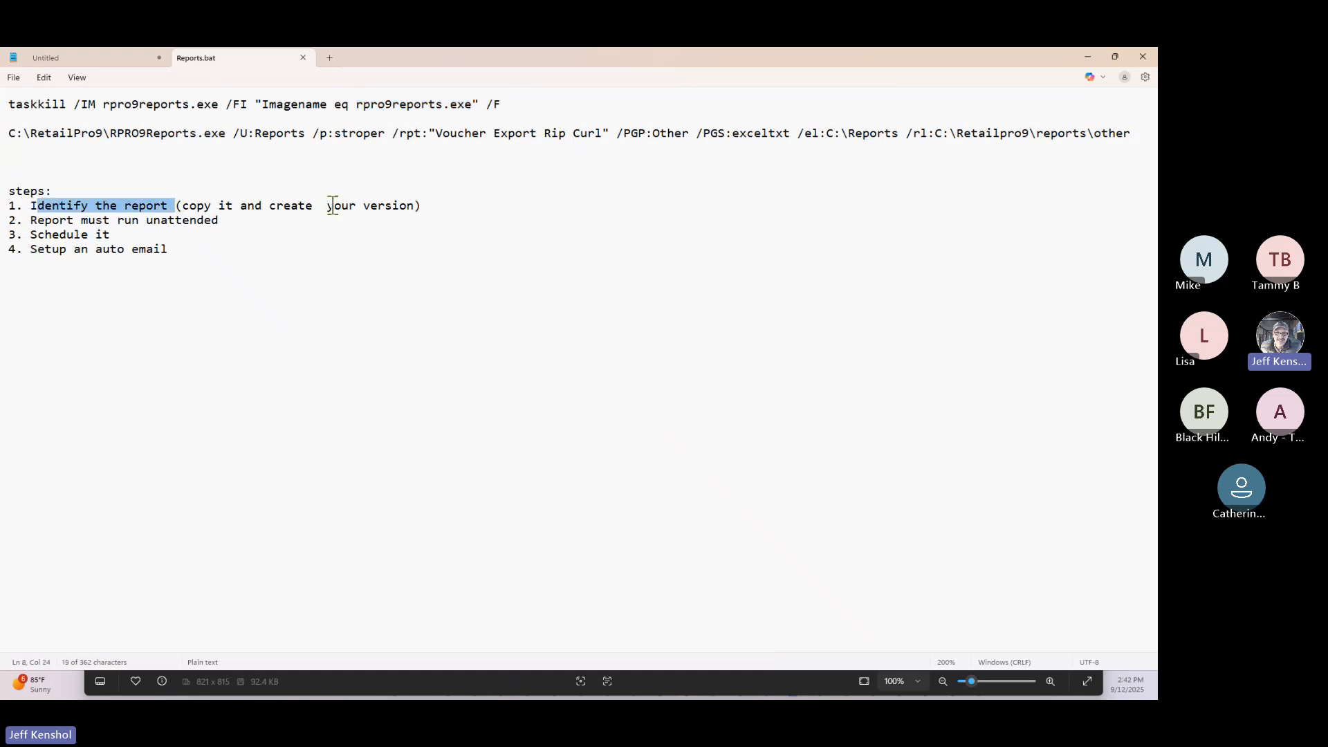
{"action": "left_click", "coordinate": [38, 222]}
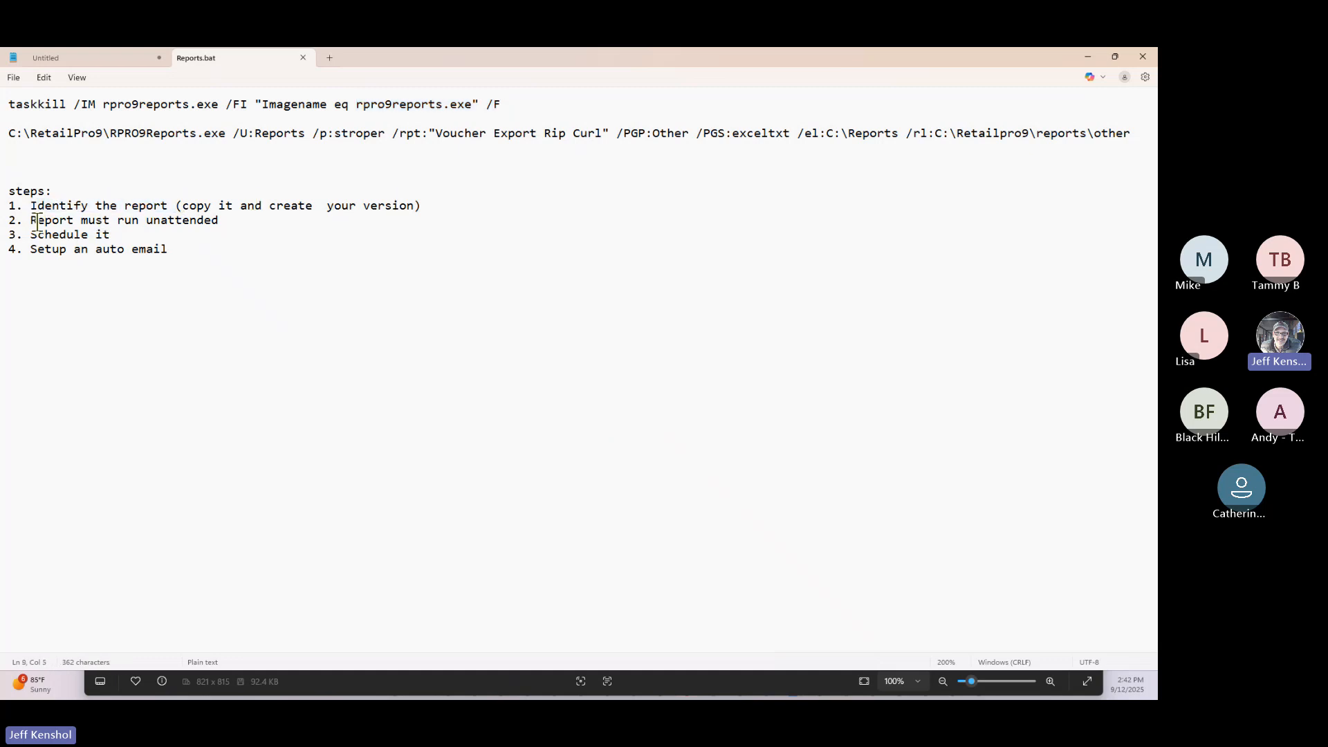
{"action": "left_click_drag", "start_coordinate": [38, 221], "coordinate": [228, 224]}
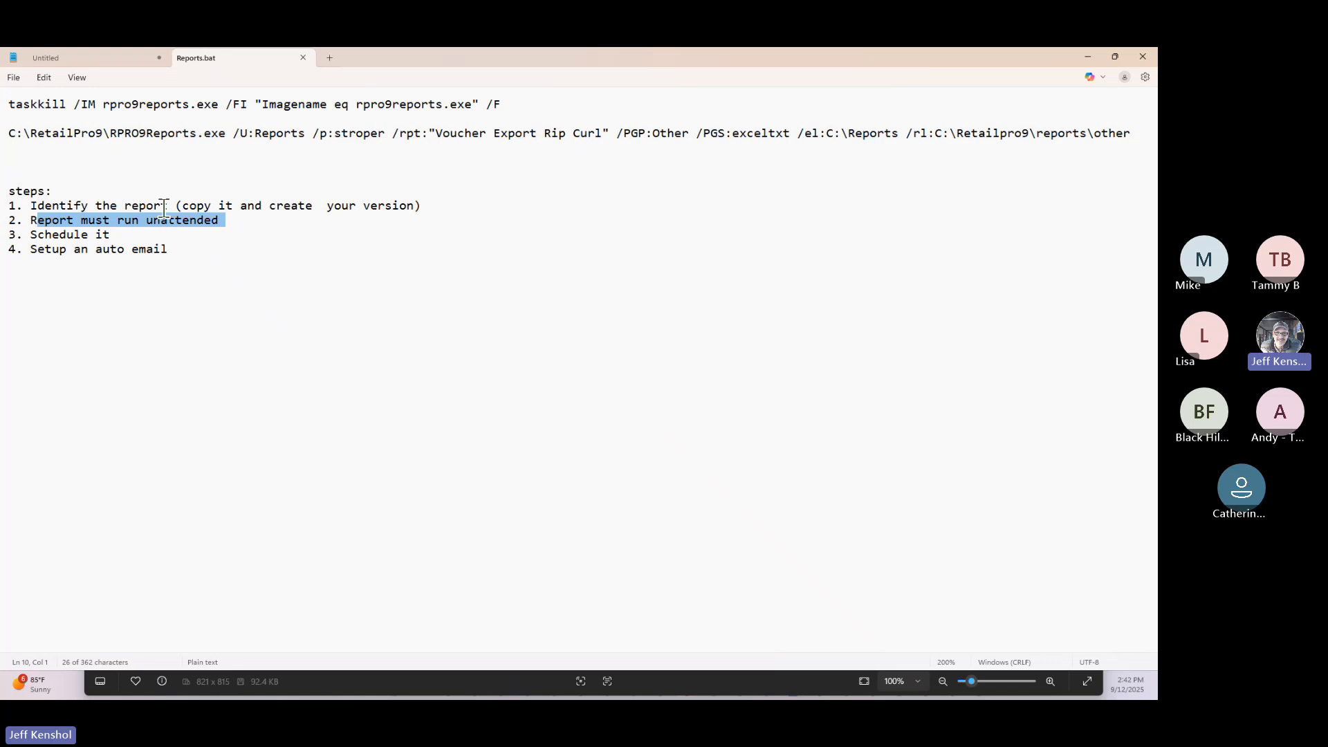
{"action": "left_click", "coordinate": [414, 135]}
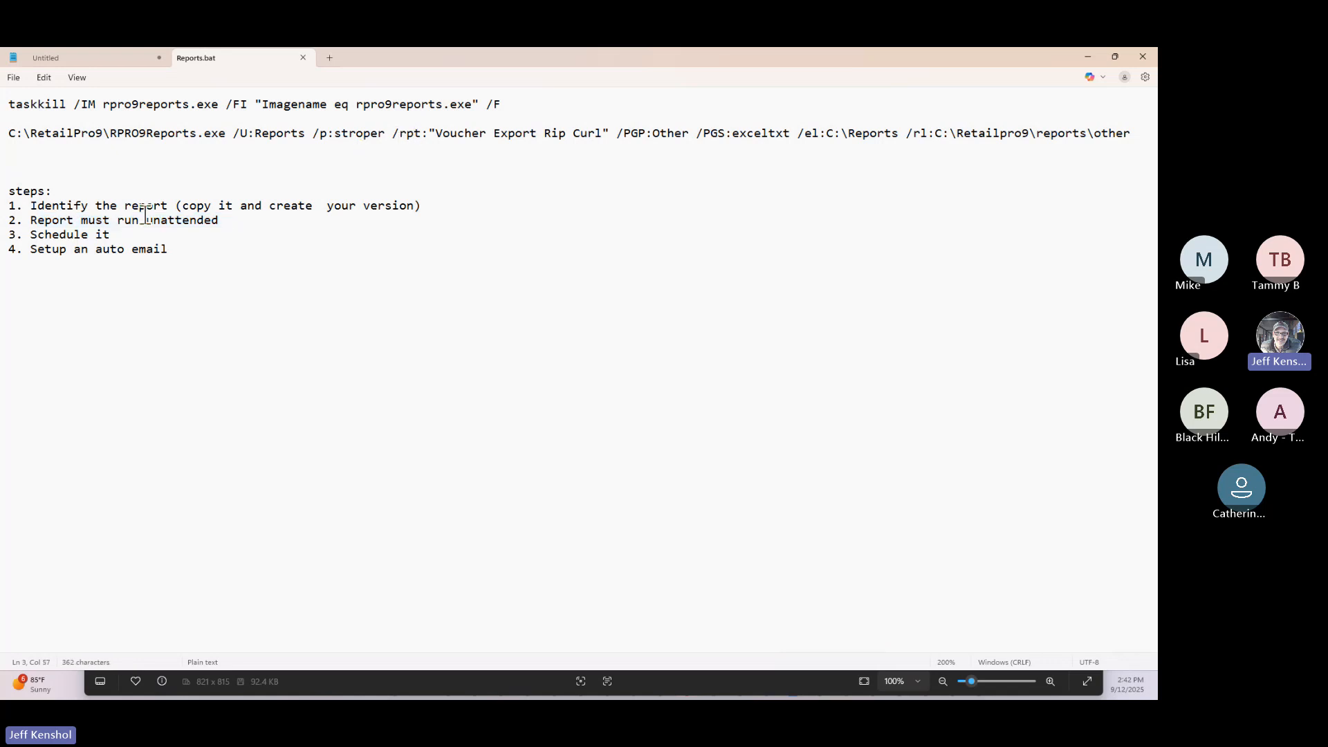
{"action": "left_click_drag", "start_coordinate": [125, 234], "coordinate": [7, 236]}
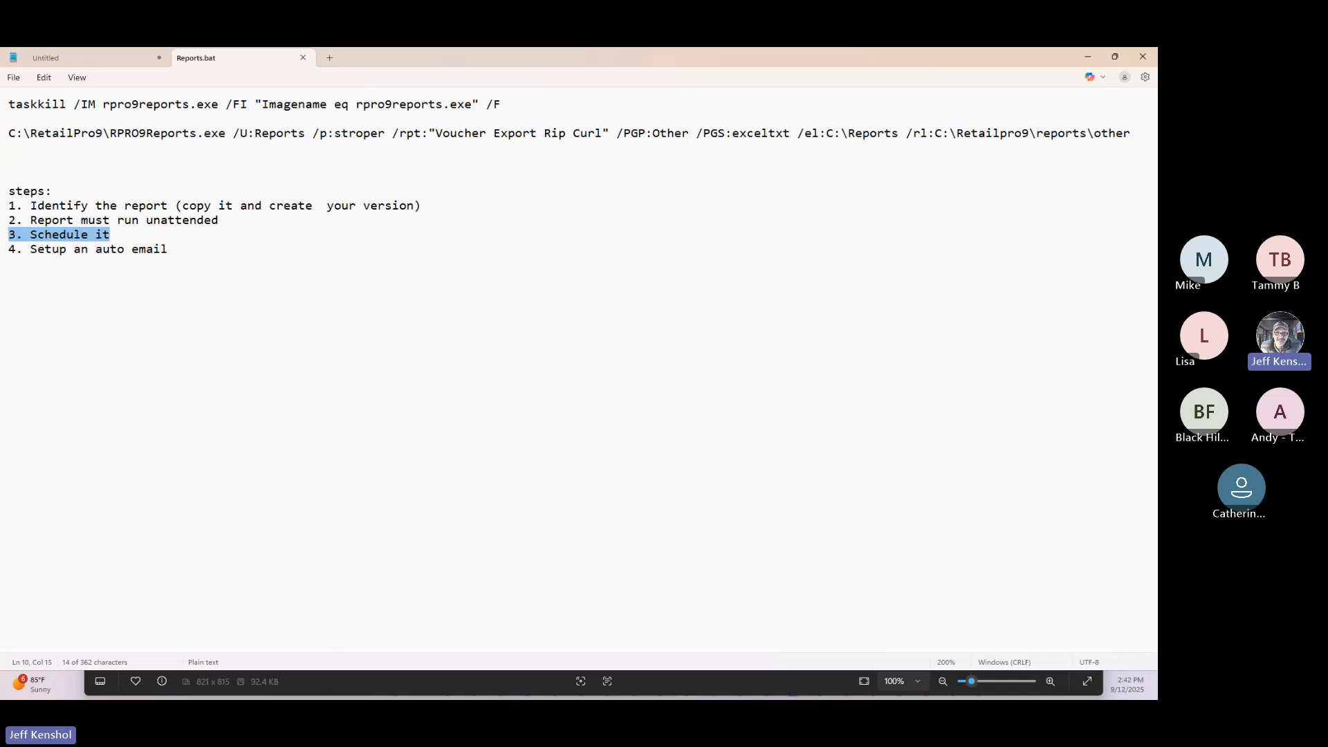
Step: Switch to File Explorer and open the folder D:\RetailPro9\Reports\Batches
{"action": "key", "text": "alt+Tab"}
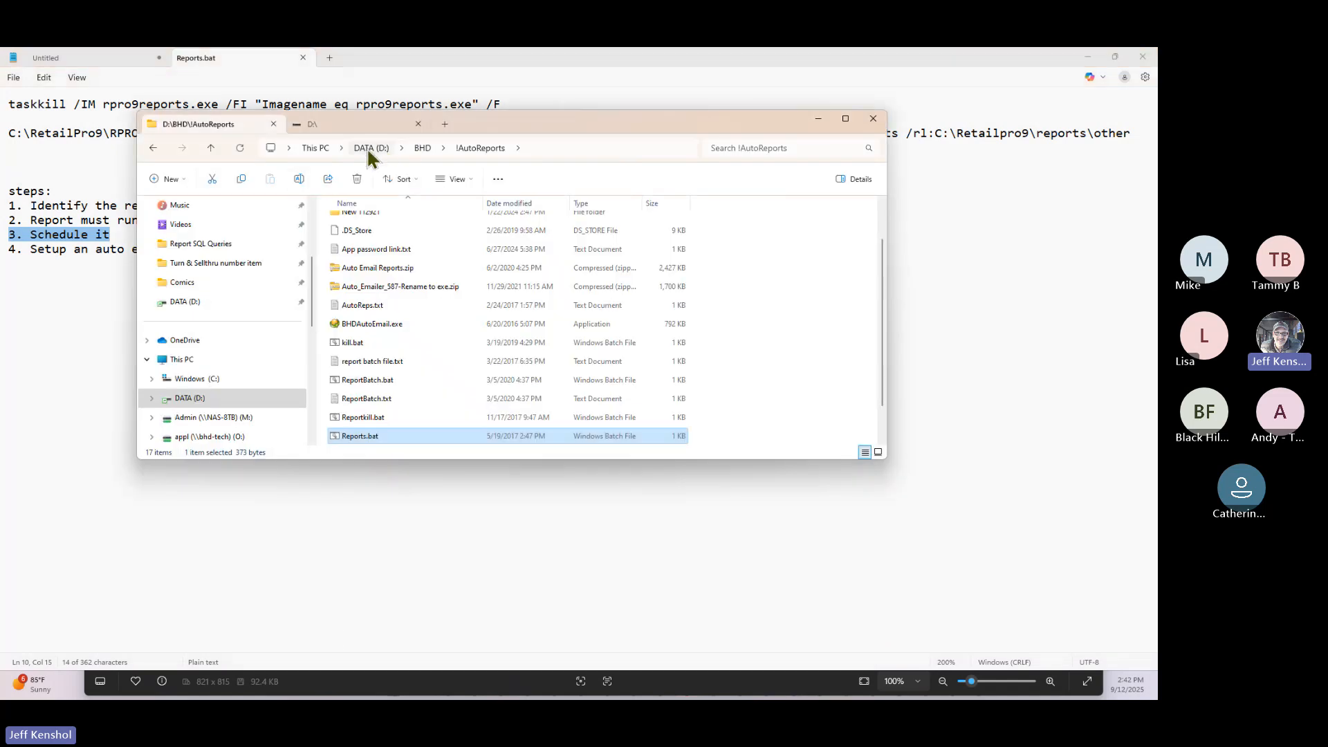
{"action": "left_click", "coordinate": [371, 148]}
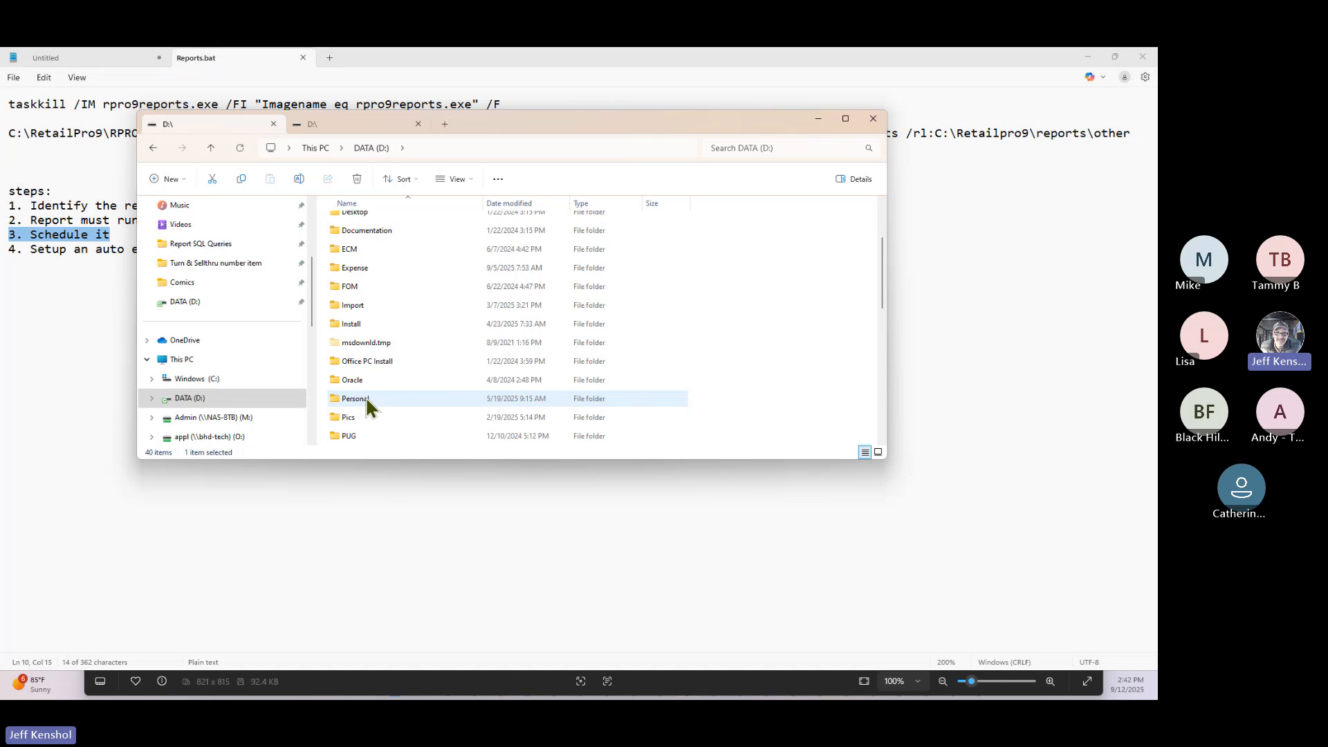
{"action": "scroll", "coordinate": [366, 400], "scroll_direction": "down", "scroll_amount": 2}
{"action": "double_click", "coordinate": [372, 360]}
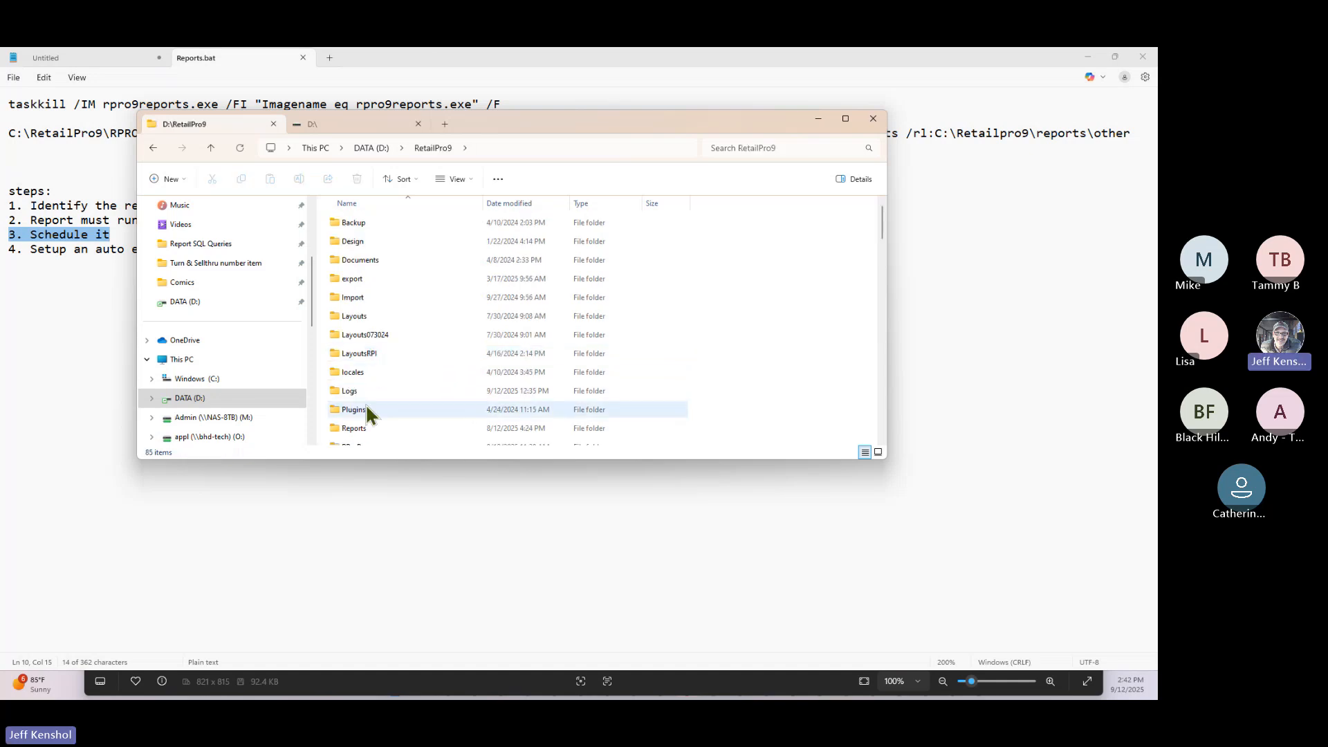
{"action": "scroll", "coordinate": [364, 415], "scroll_direction": "down", "scroll_amount": 1}
{"action": "double_click", "coordinate": [363, 383]}
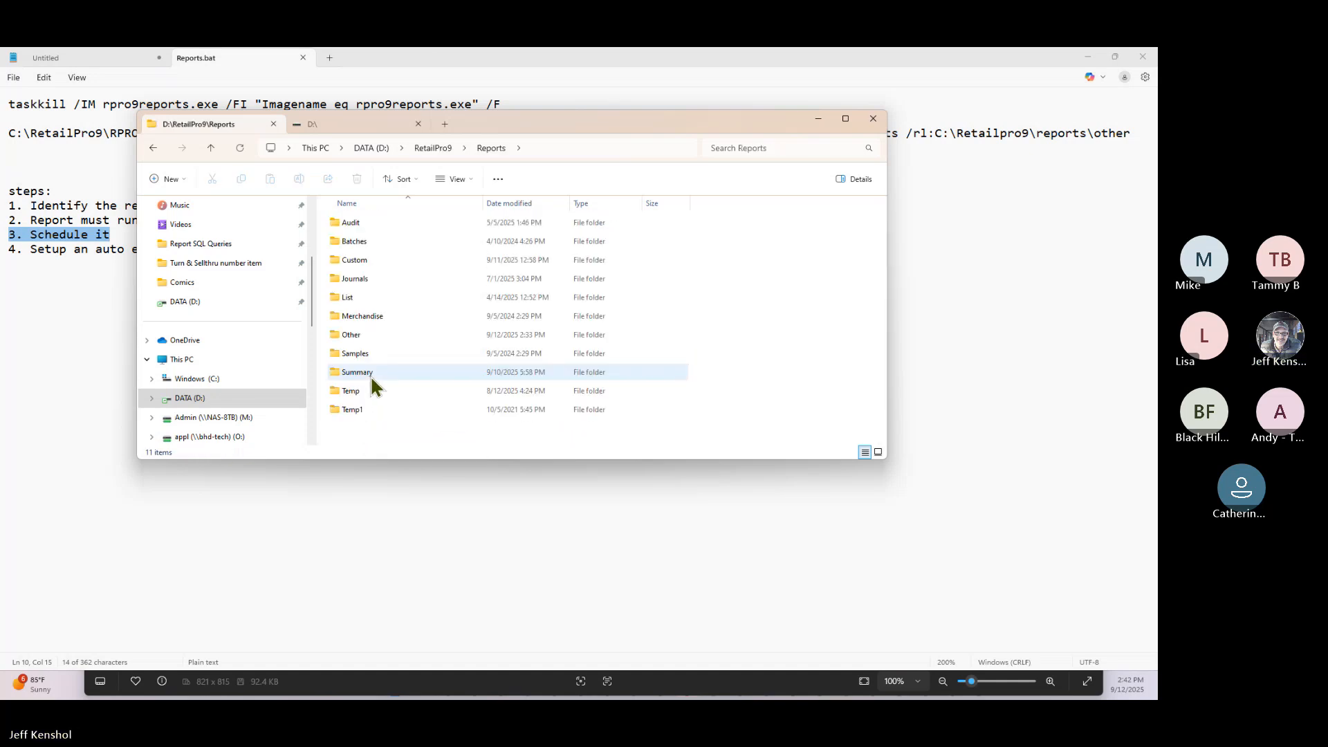
{"action": "left_click", "coordinate": [370, 242]}
{"action": "double_click", "coordinate": [389, 241]}
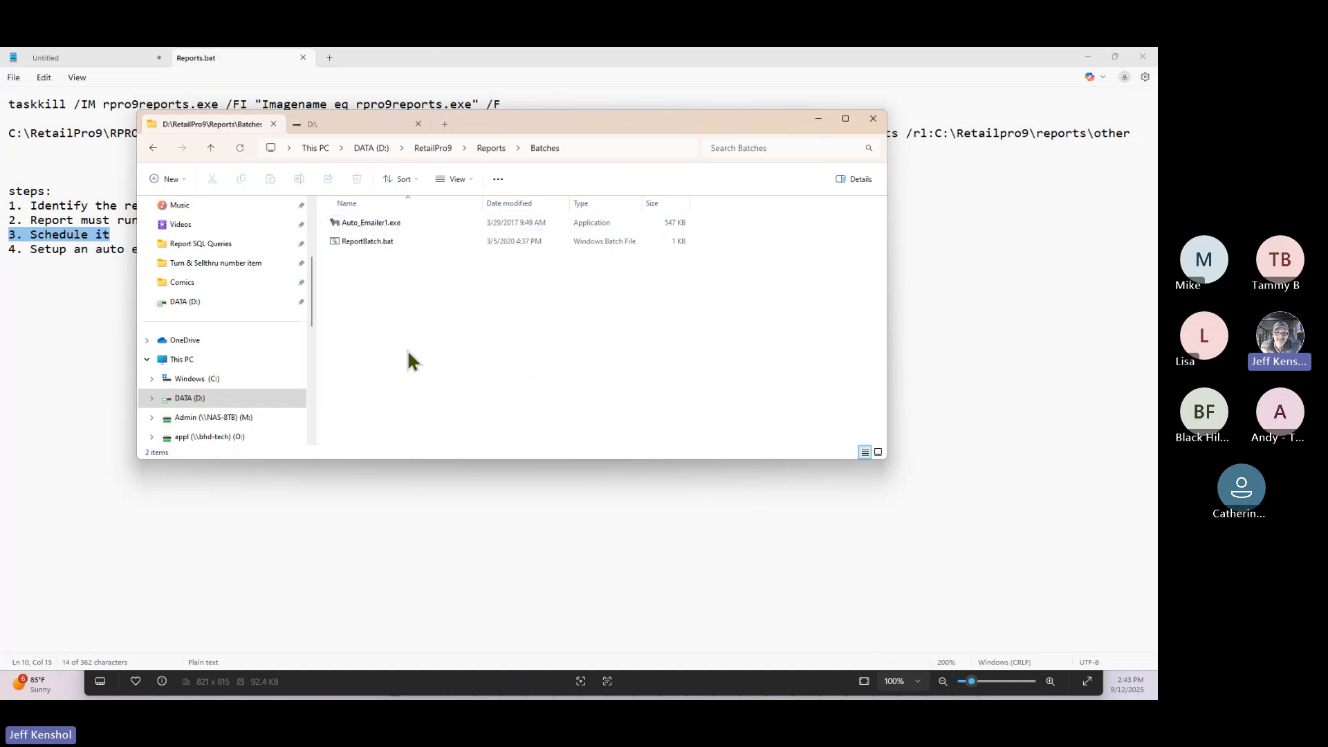
Step: Open ReportBatch.bat from the Batches folder for editing in Notepad
{"action": "left_click", "coordinate": [369, 244]}
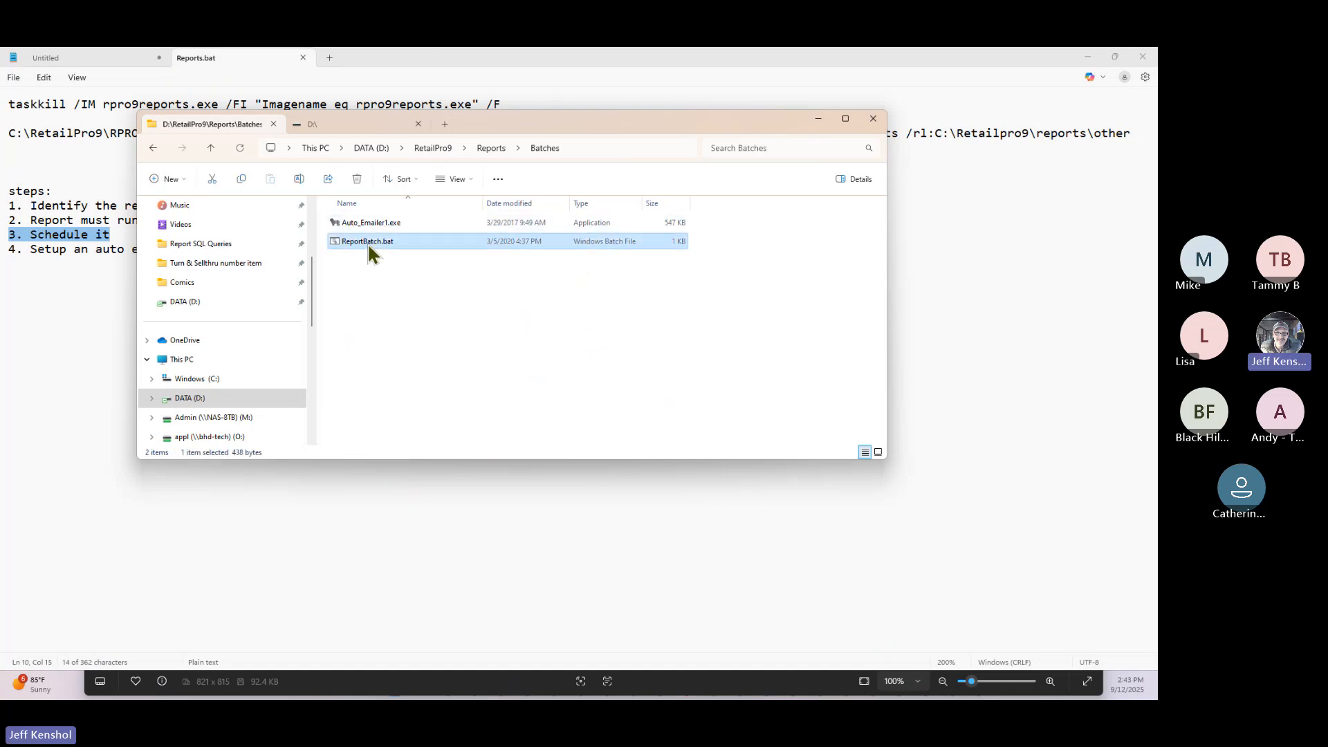
{"action": "right_click", "coordinate": [368, 243]}
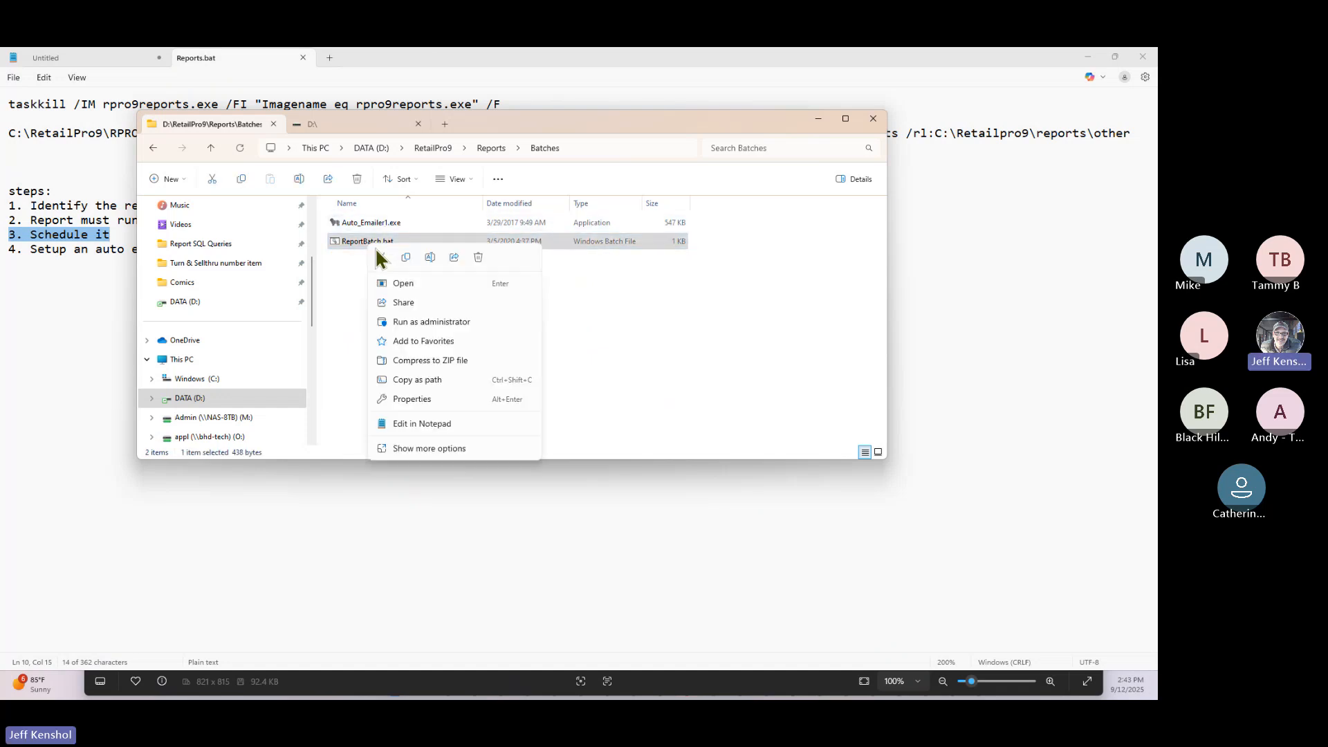
{"action": "left_click", "coordinate": [425, 425]}
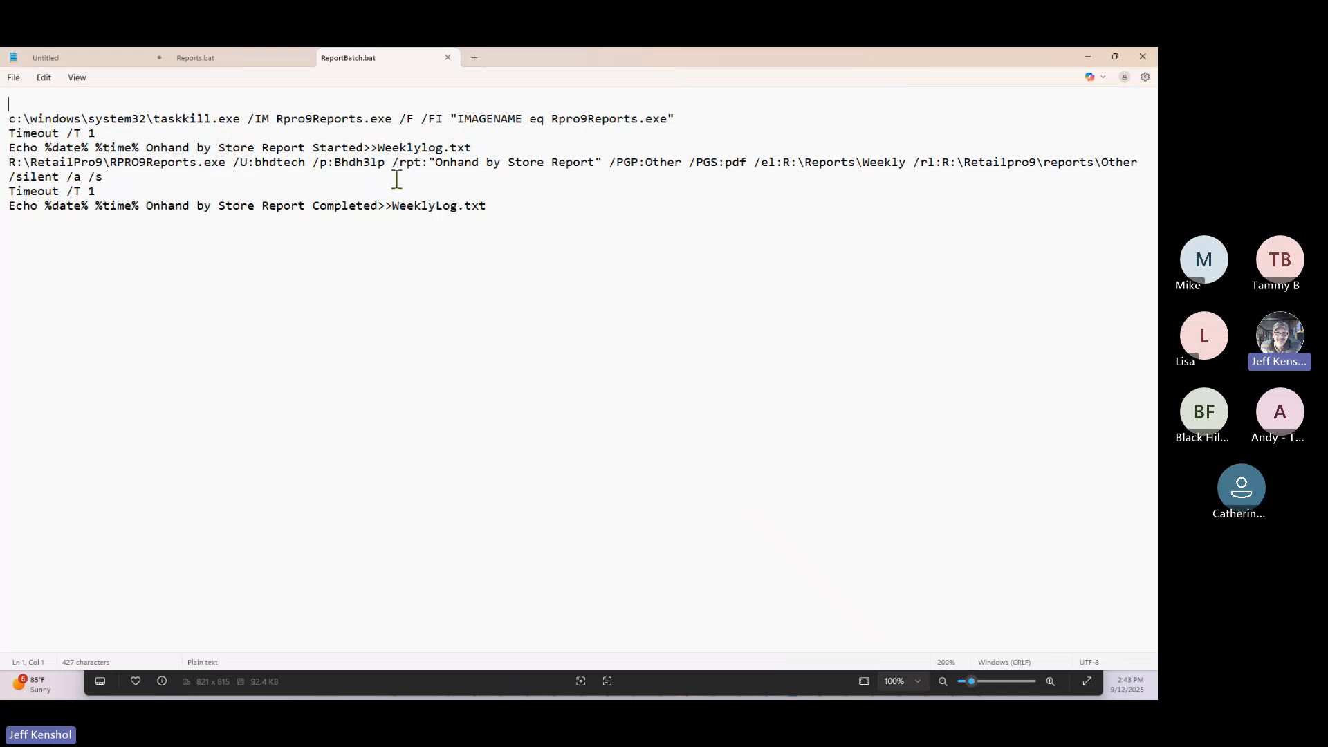
Step: Examine the taskkill, Echo log, report and Timeout lines of ReportBatch.bat, and close the file
{"action": "left_click_drag", "start_coordinate": [678, 121], "coordinate": [15, 133]}
{"action": "left_click_drag", "start_coordinate": [493, 147], "coordinate": [8, 148]}
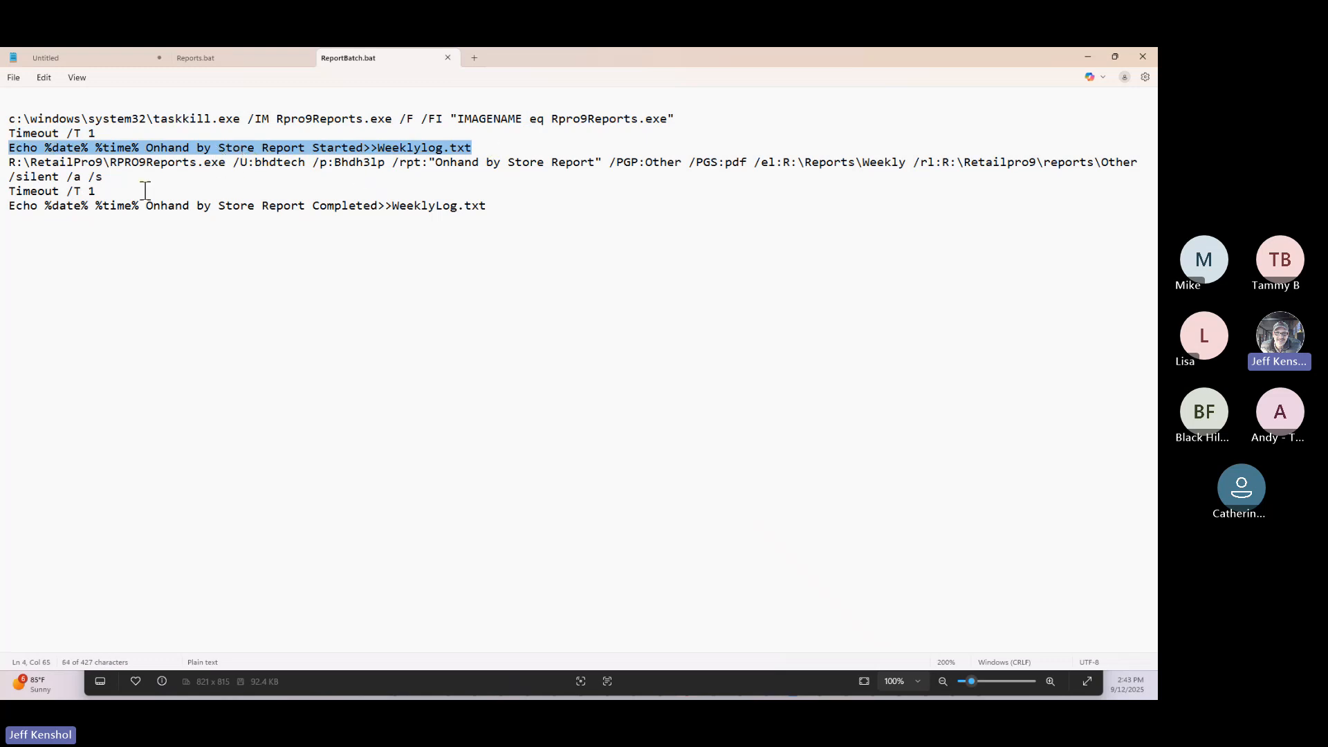
{"action": "left_click_drag", "start_coordinate": [168, 162], "coordinate": [58, 191]}
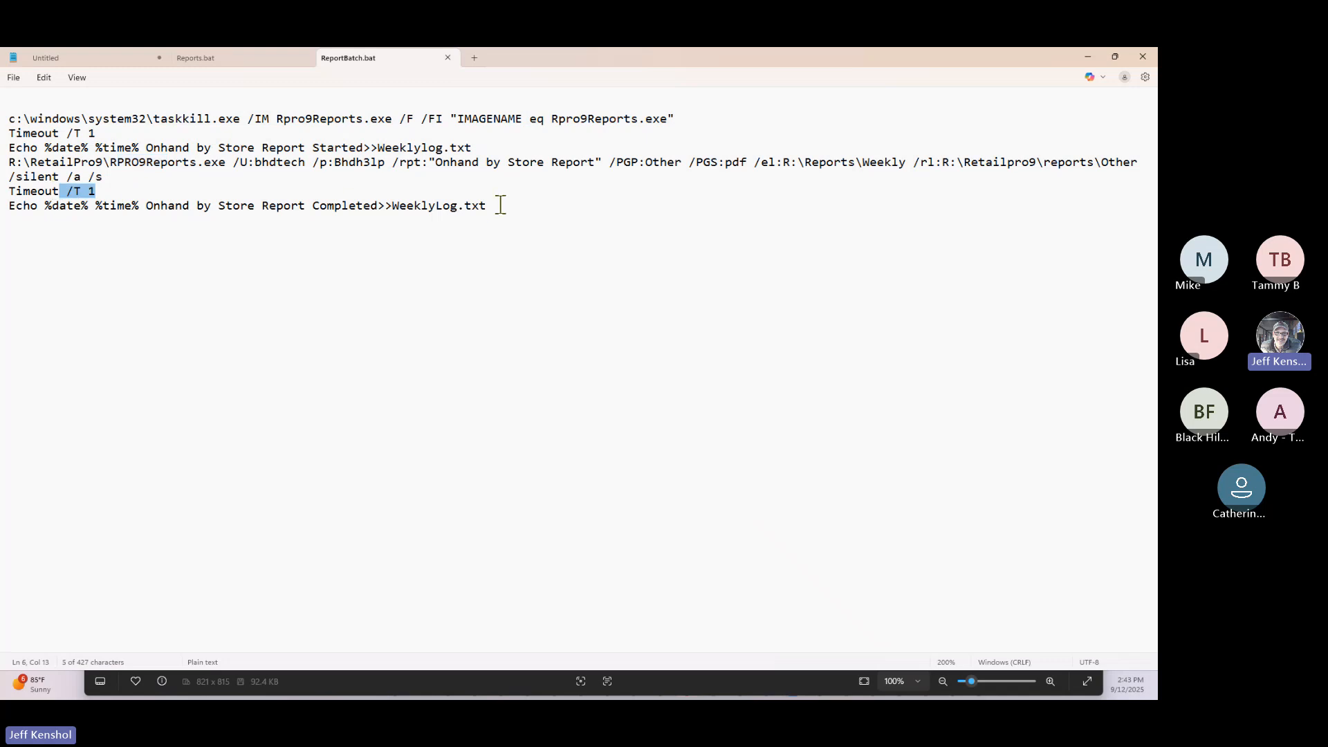
{"action": "left_click_drag", "start_coordinate": [494, 205], "coordinate": [348, 206]}
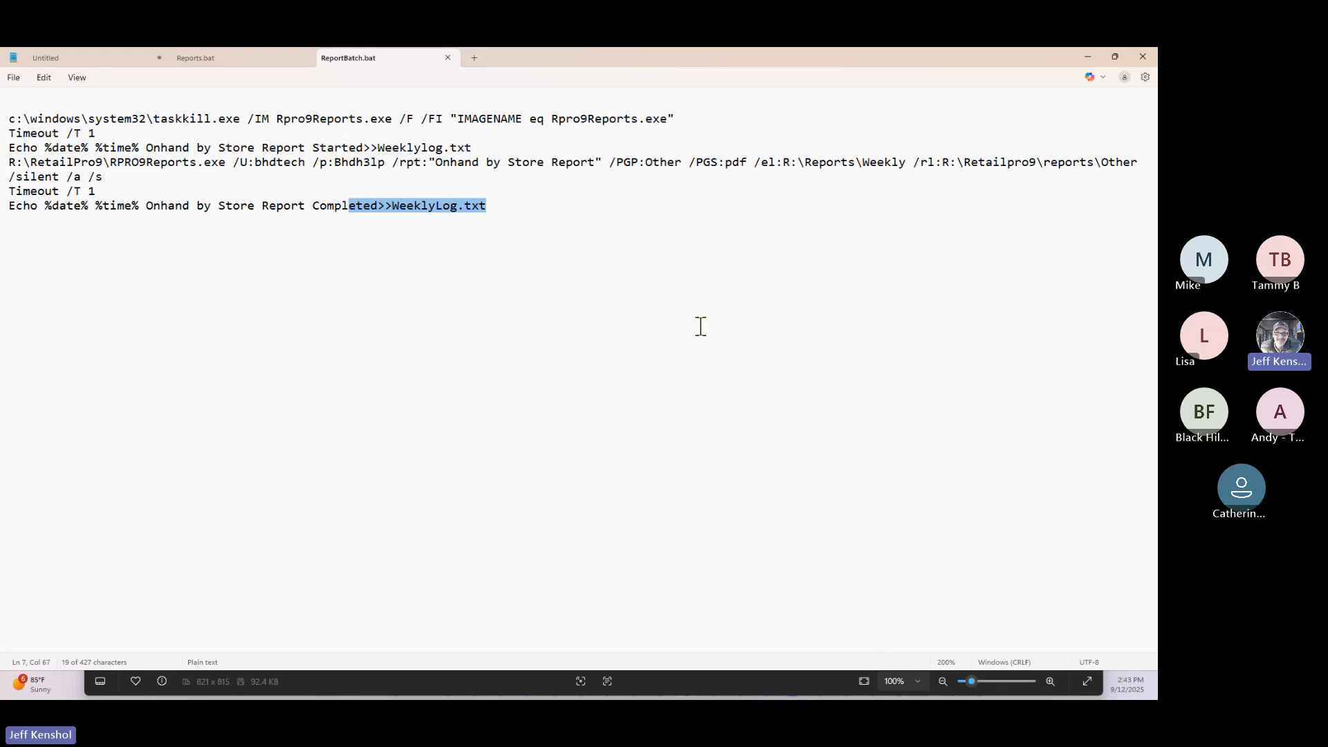
{"action": "left_click", "coordinate": [447, 57]}
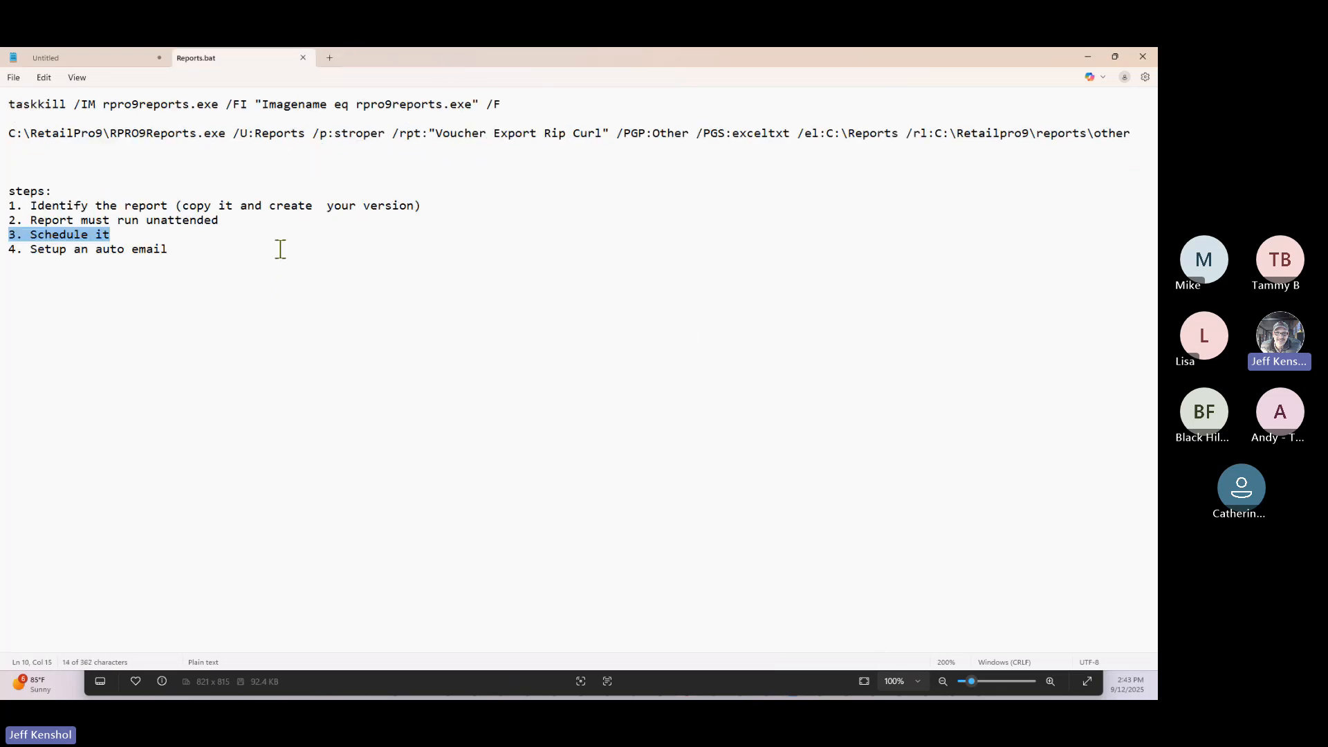
Step: Minimize Notepad and reopen ReportBatch.bat from the Batches folder for editing
{"action": "left_click", "coordinate": [1089, 57]}
{"action": "right_click", "coordinate": [405, 242]}
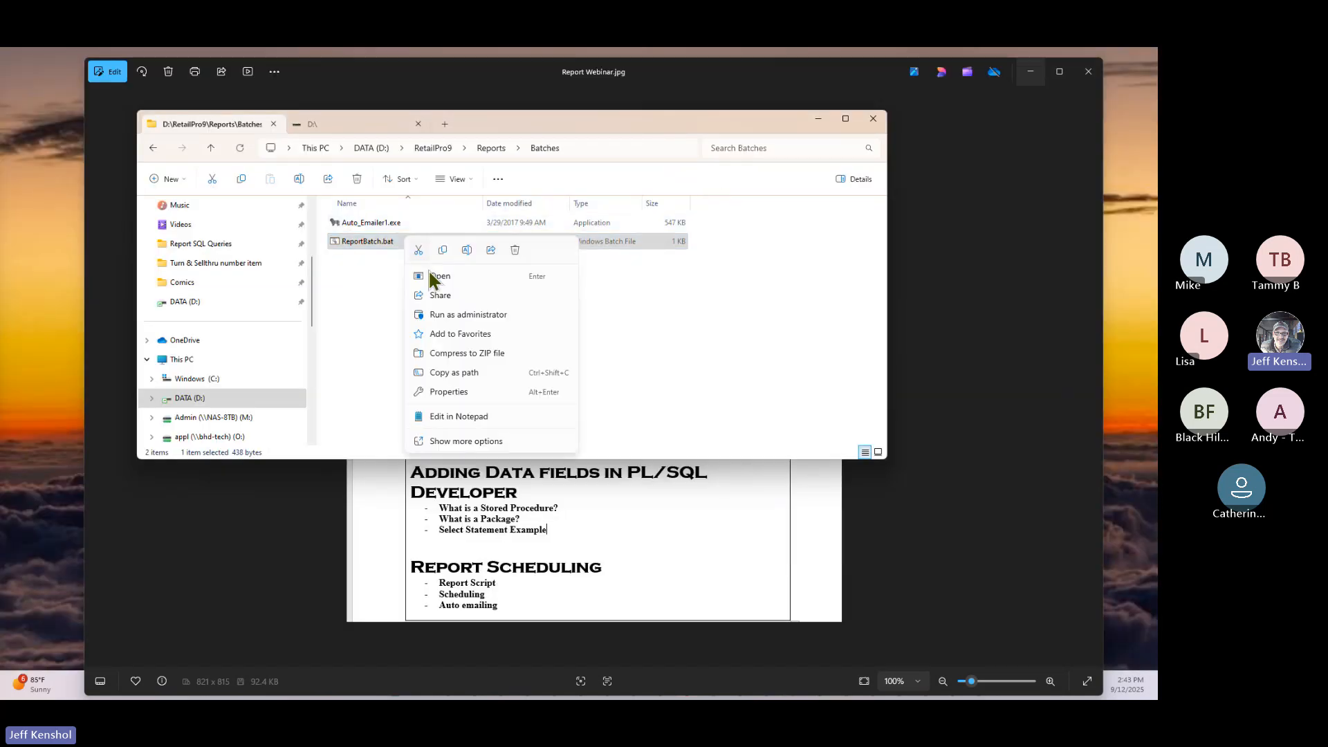
{"action": "left_click", "coordinate": [458, 416]}
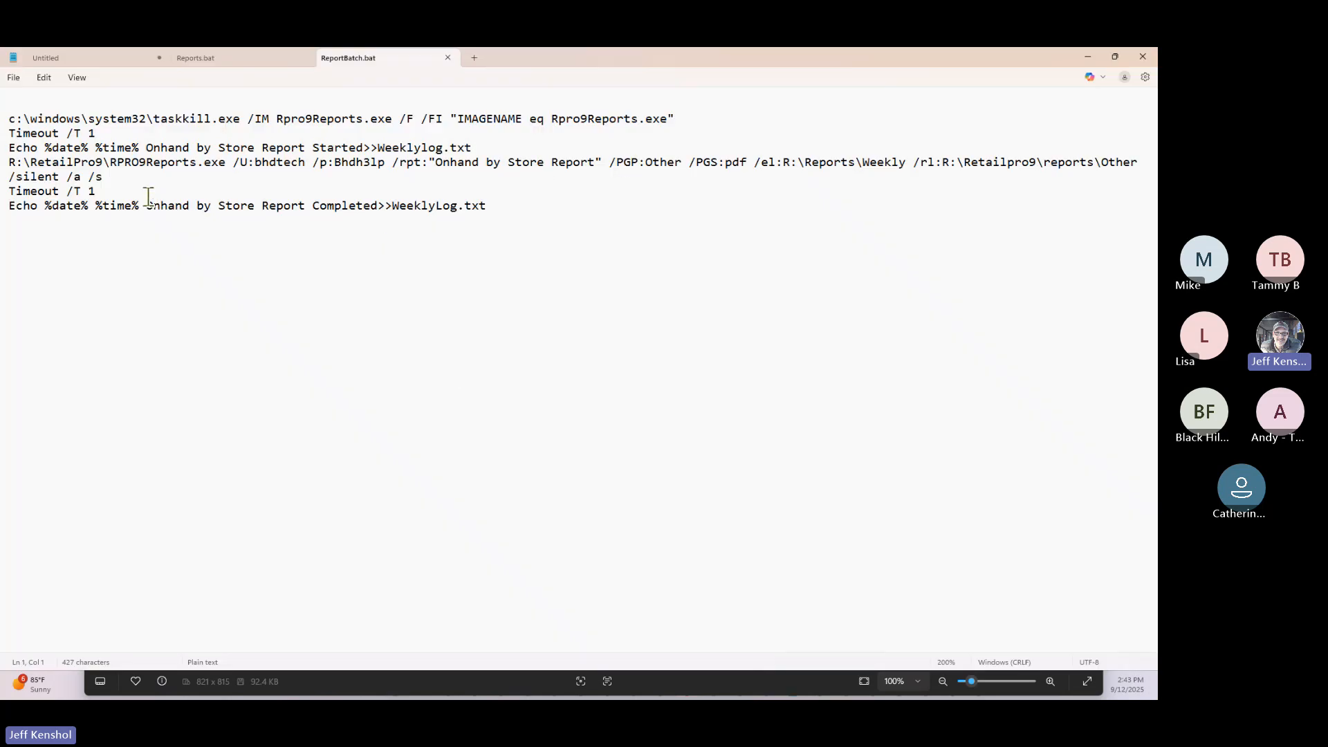
Step: Duplicate the whole RPRO9Reports.exe command below the original in ReportBatch.bat, set apart by blank lines
{"action": "left_click_drag", "start_coordinate": [131, 178], "coordinate": [7, 163]}
{"action": "key", "text": "ctrl+c"}
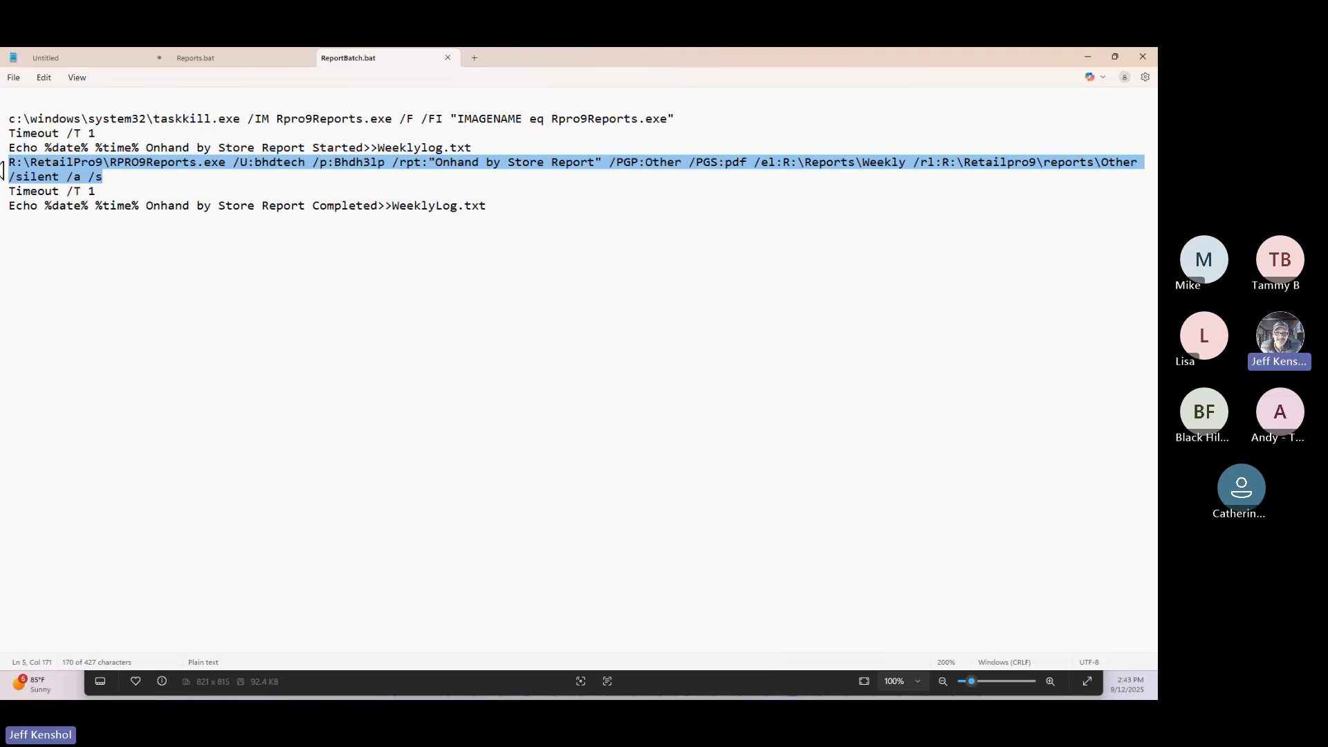
{"action": "left_click", "coordinate": [124, 175]}
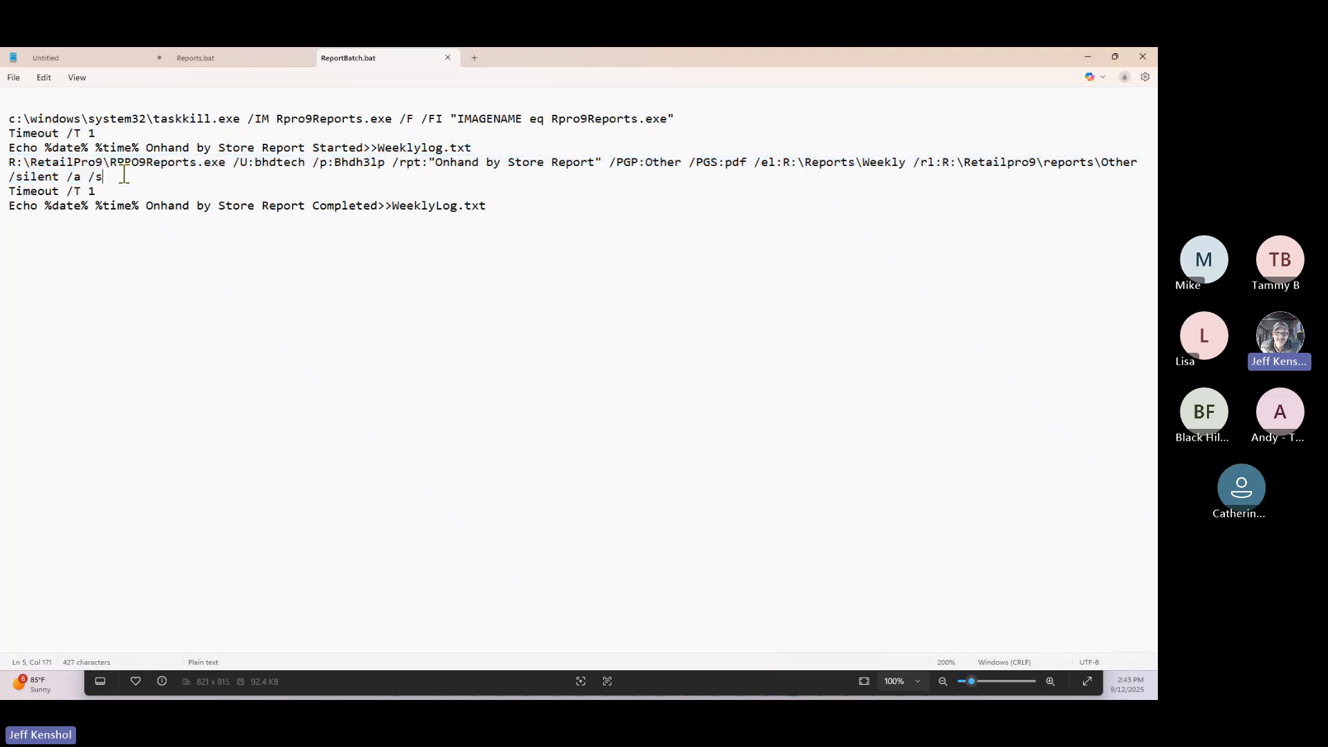
{"action": "key", "text": "Return"}
{"action": "key", "text": "Return"}
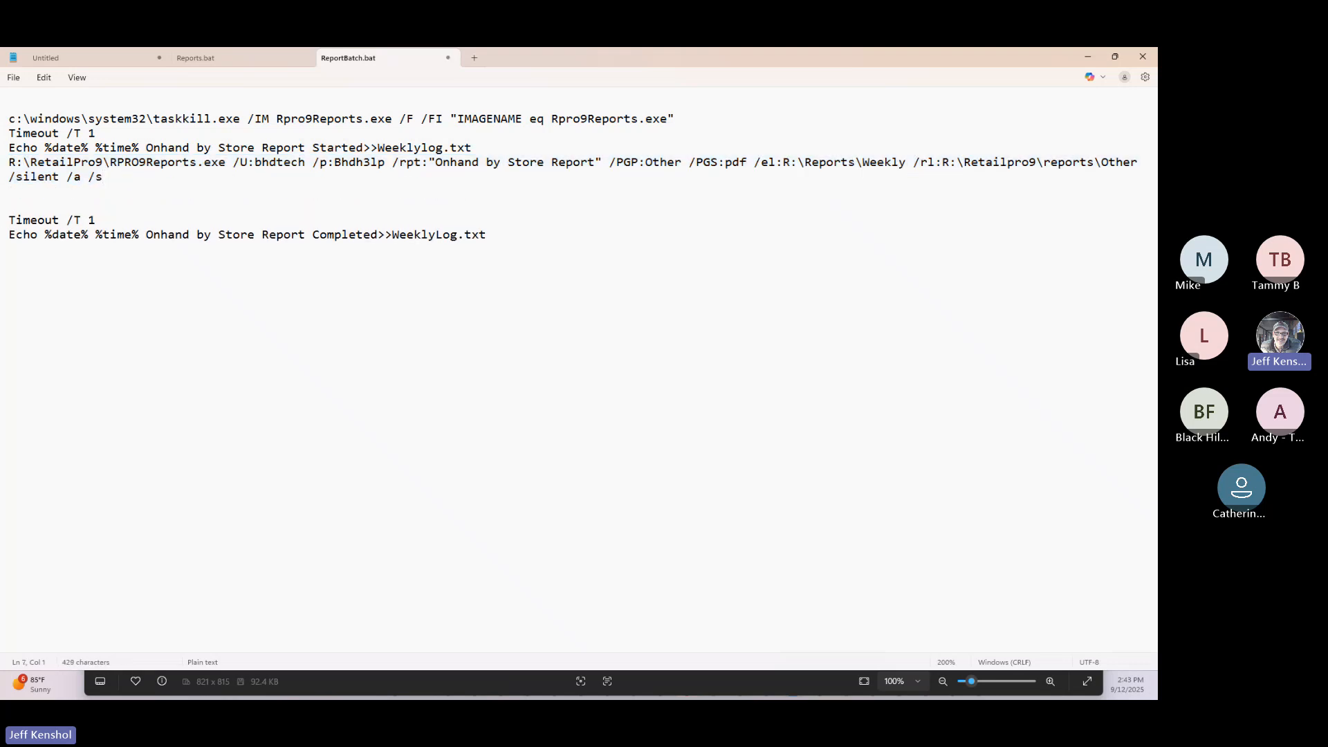
{"action": "key", "text": "Return"}
{"action": "key", "text": "ctrl+v"}
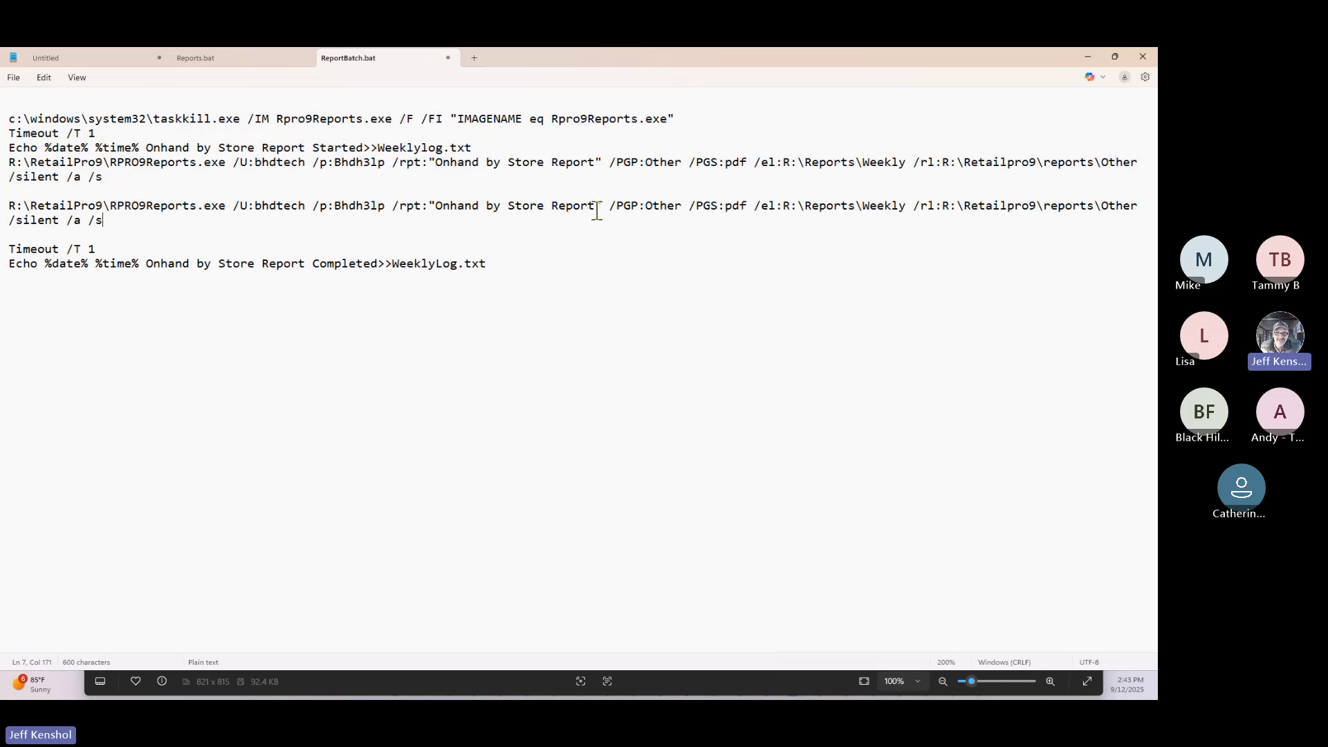
Step: Change the report name in the duplicated command's /rpt parameter to "Another Report"
{"action": "left_click_drag", "start_coordinate": [596, 207], "coordinate": [438, 212]}
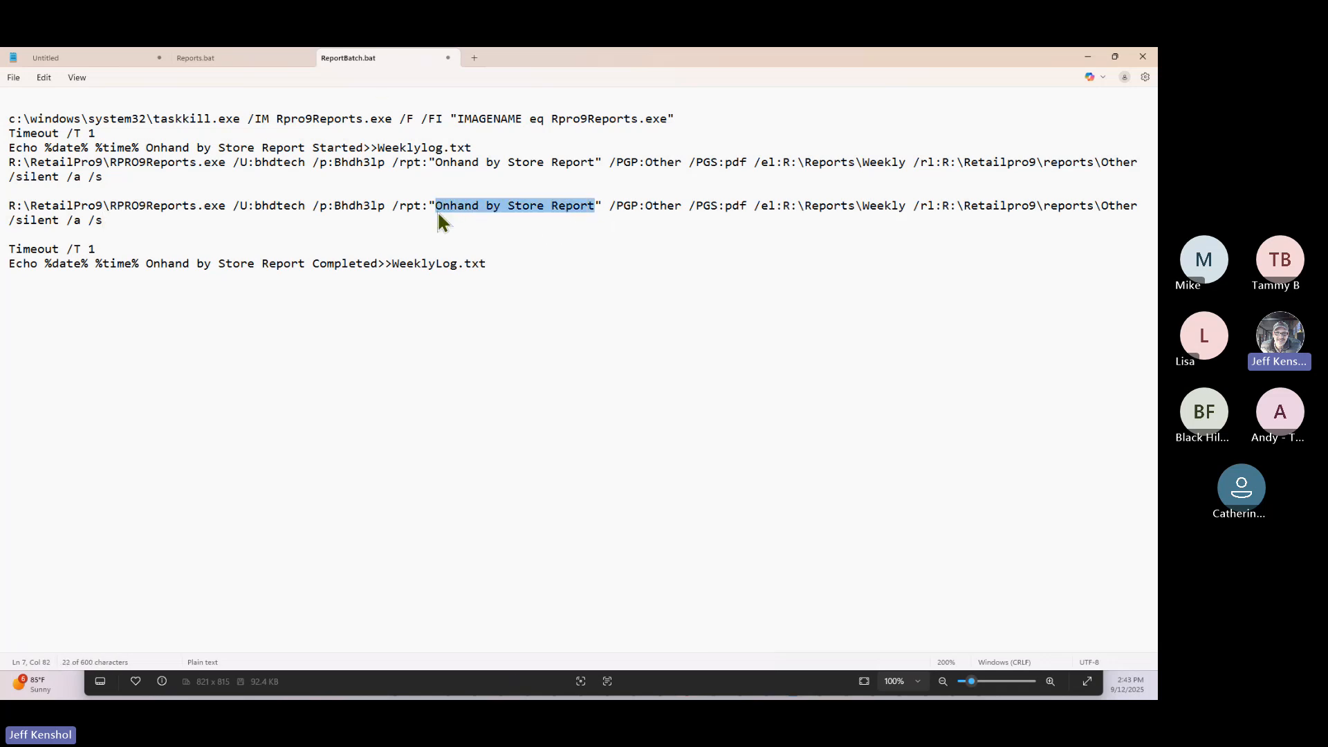
{"action": "type", "text": "Another "}
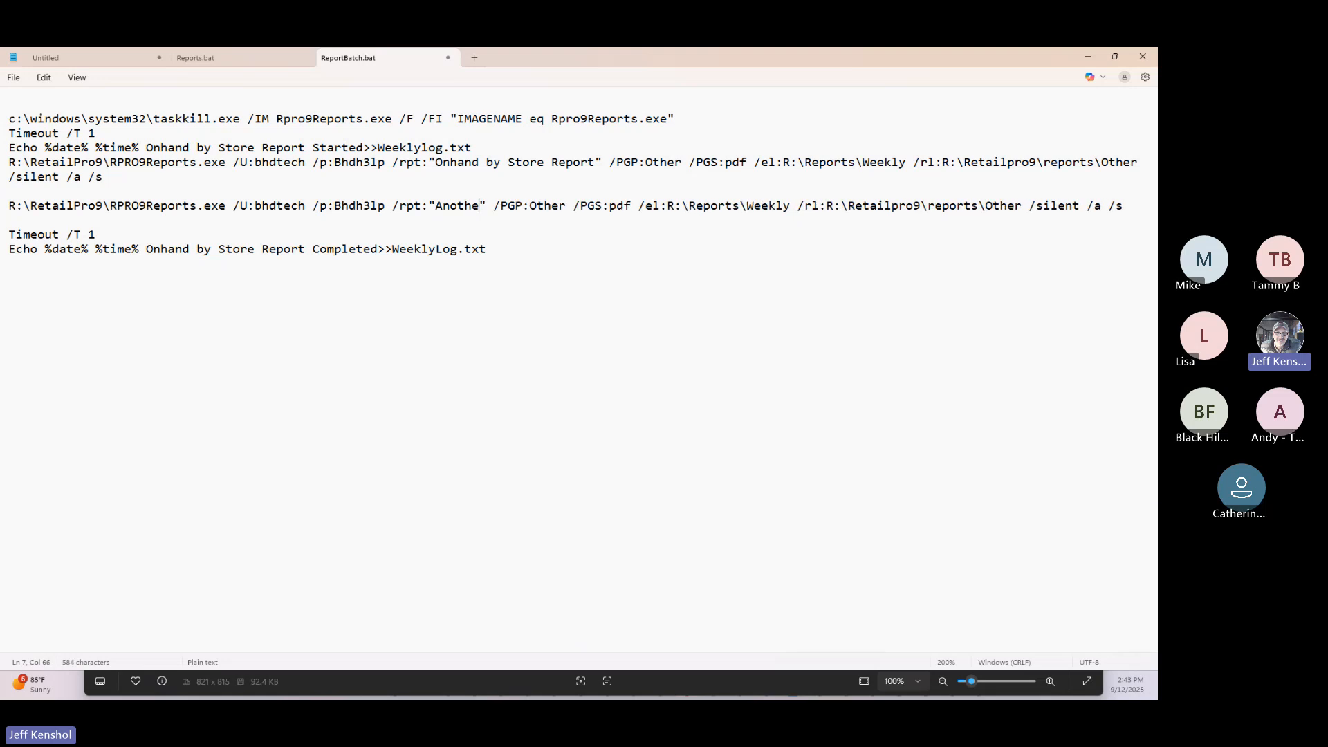
{"action": "type", "text": "Report"}
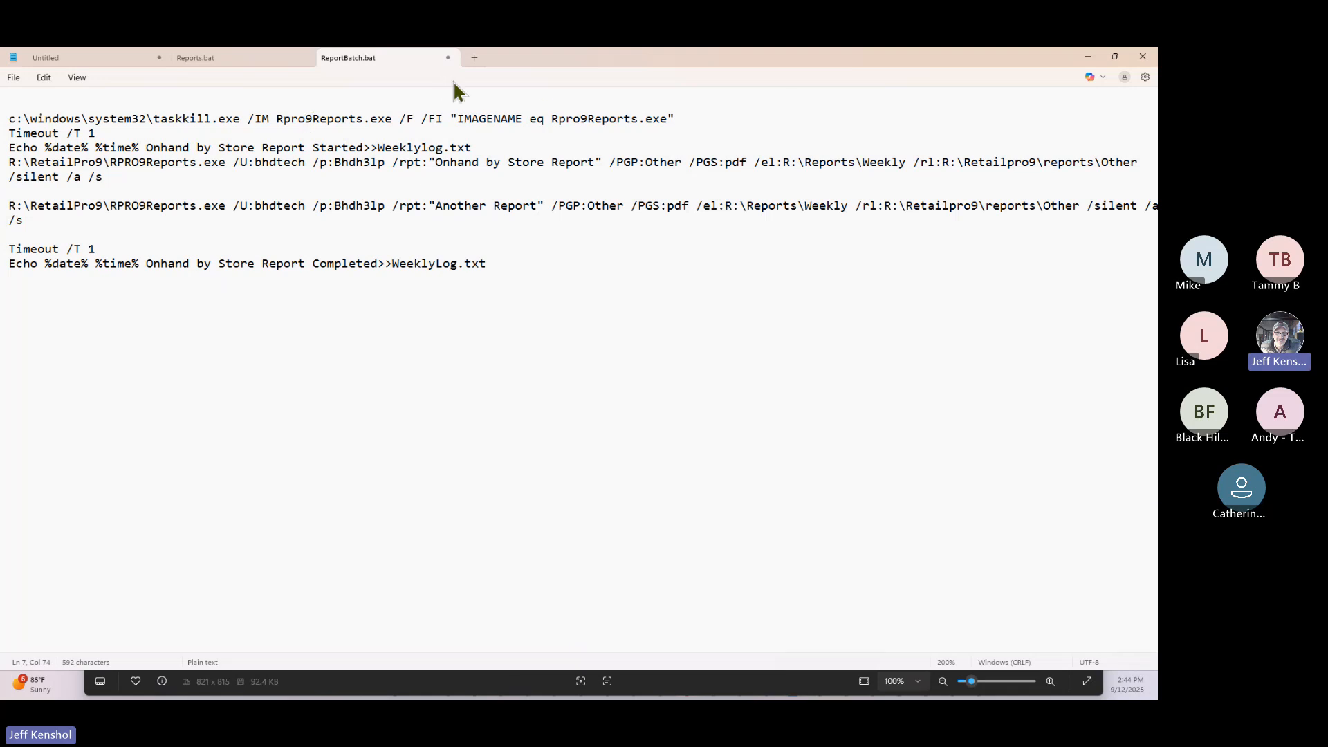
Step: Close ReportBatch.bat without saving, minimize Notepad, and move the Report Webinar image clear of the taskbar
{"action": "left_click", "coordinate": [449, 57]}
{"action": "left_click", "coordinate": [584, 390]}
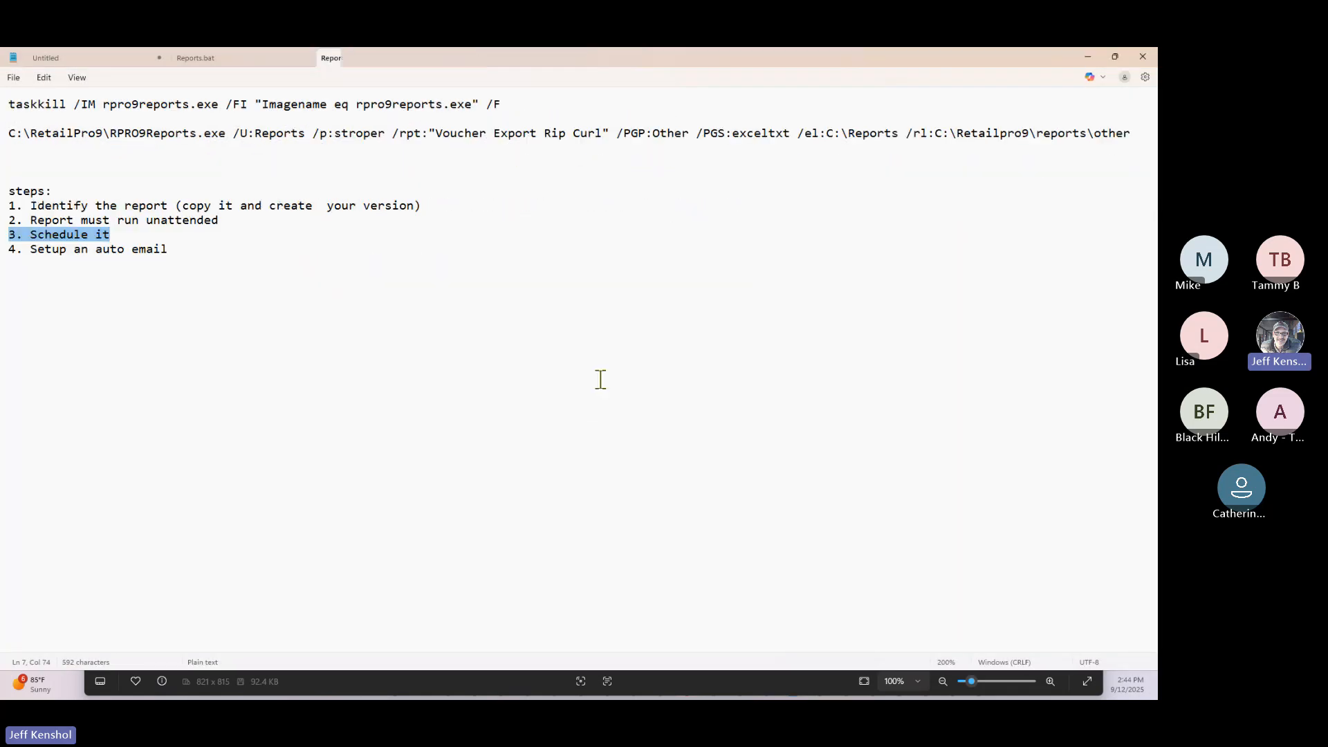
{"action": "left_click", "coordinate": [1087, 58]}
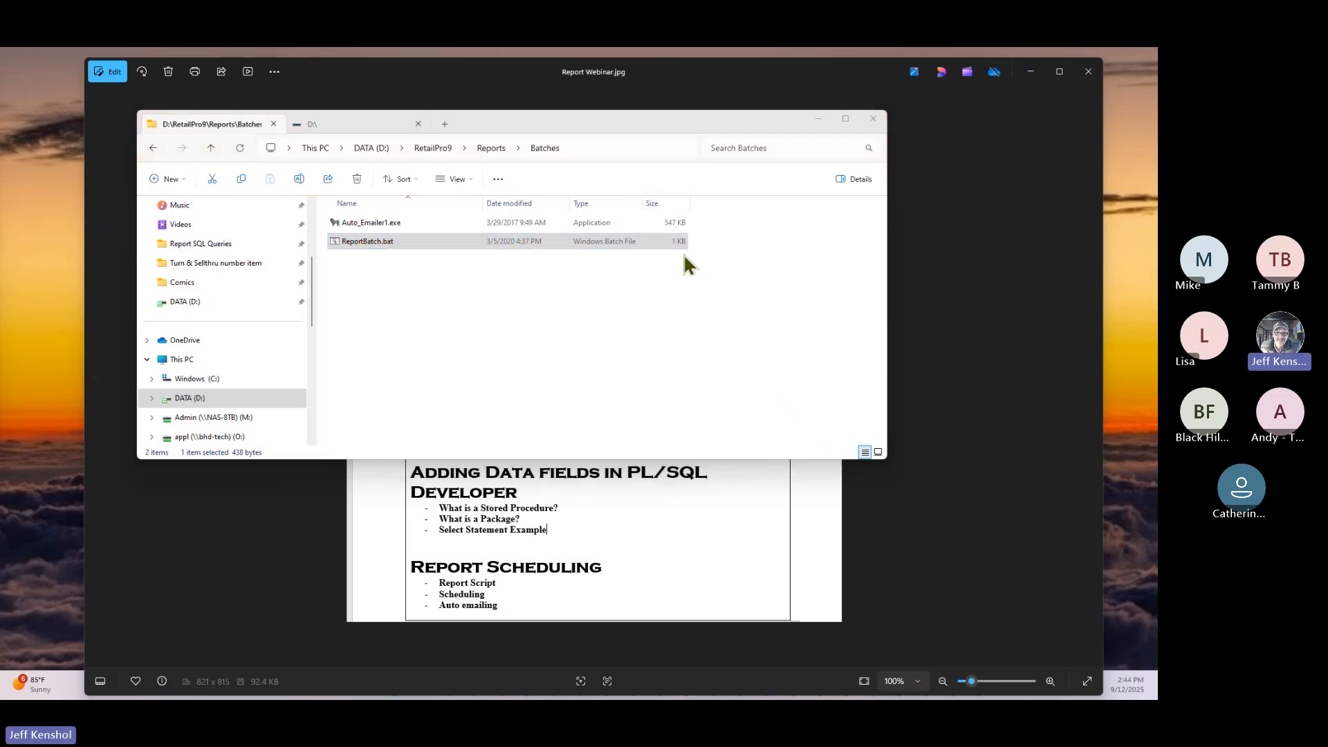
{"action": "mouse_move", "coordinate": [398, 77]}
{"action": "left_mouse_down"}
{"action": "mouse_move", "coordinate": [413, 66]}
{"action": "mouse_move", "coordinate": [341, 74]}
{"action": "mouse_move", "coordinate": [356, 124]}
{"action": "mouse_move", "coordinate": [378, 123]}
{"action": "mouse_move", "coordinate": [388, 65]}
{"action": "left_mouse_up"}
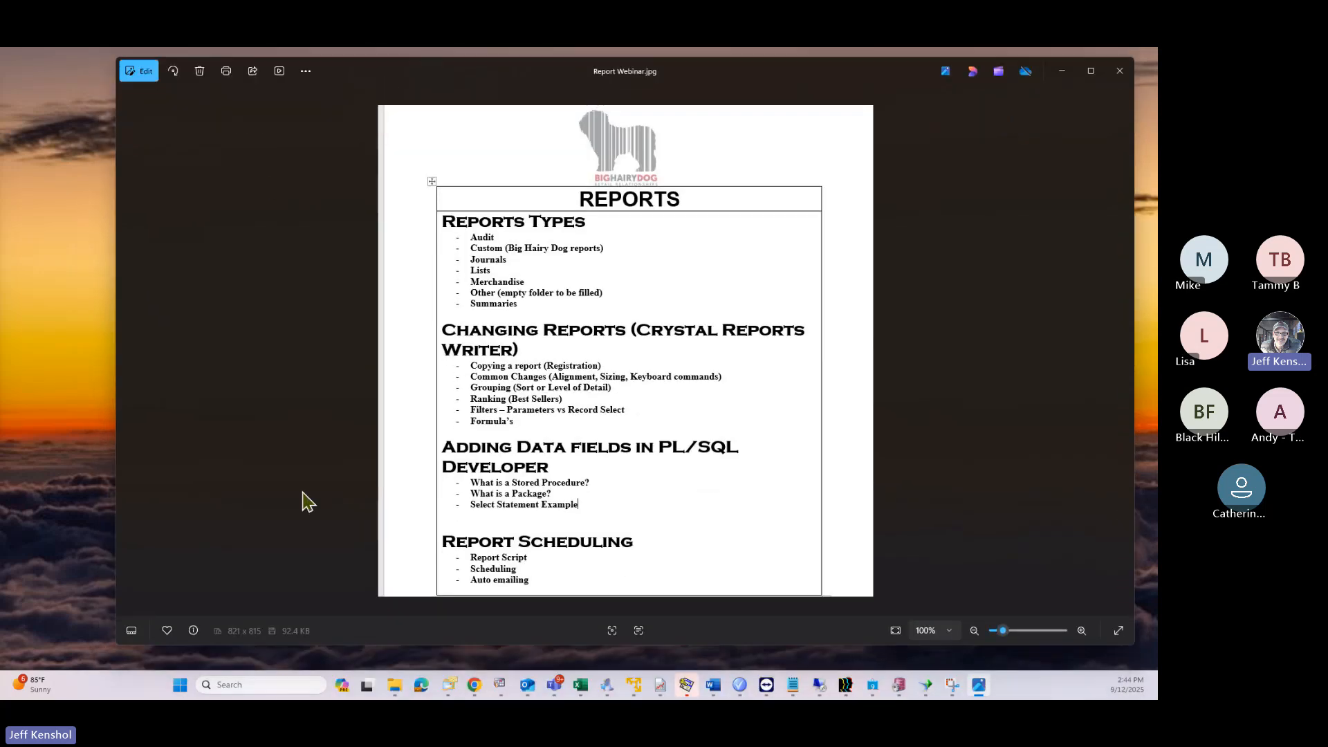
Step: Open Task Scheduler and show the RetailPro folder of the Task Scheduler Library
{"action": "left_click", "coordinate": [260, 685]}
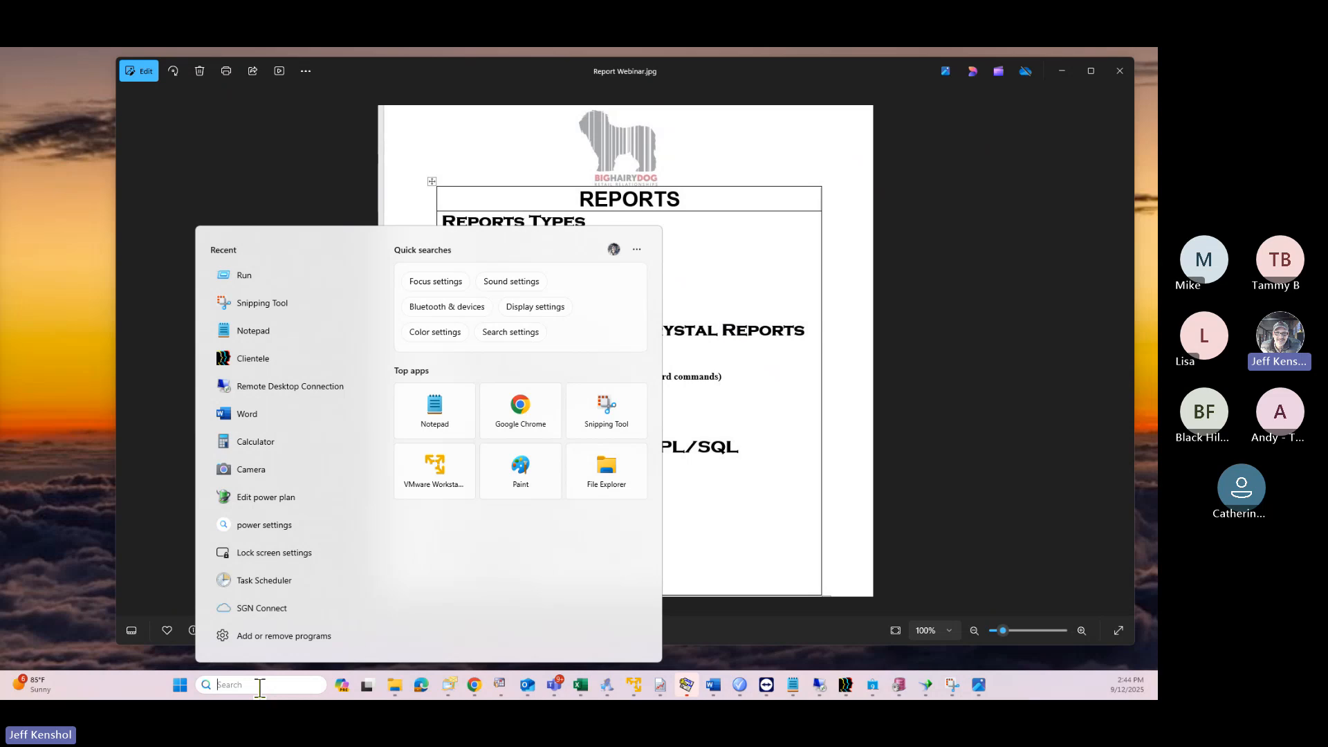
{"action": "type", "text": "schedul"}
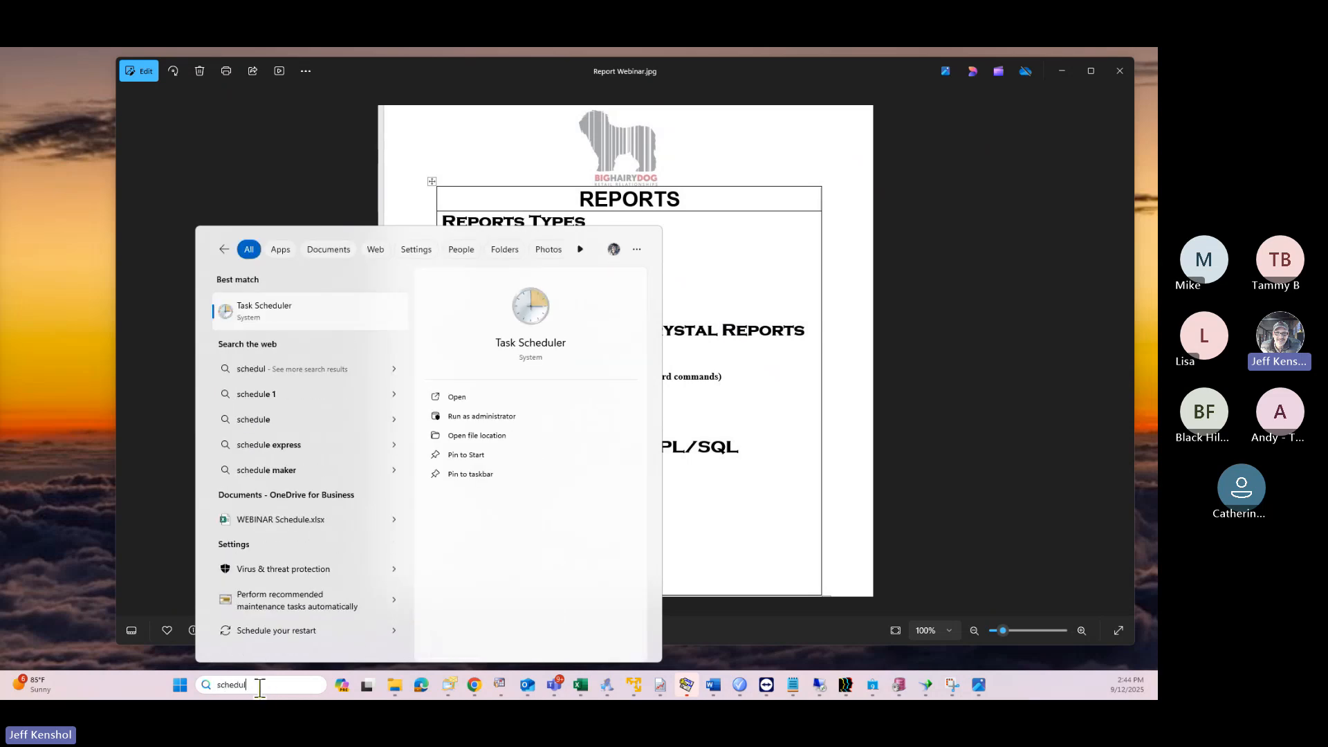
{"action": "left_click", "coordinate": [302, 323]}
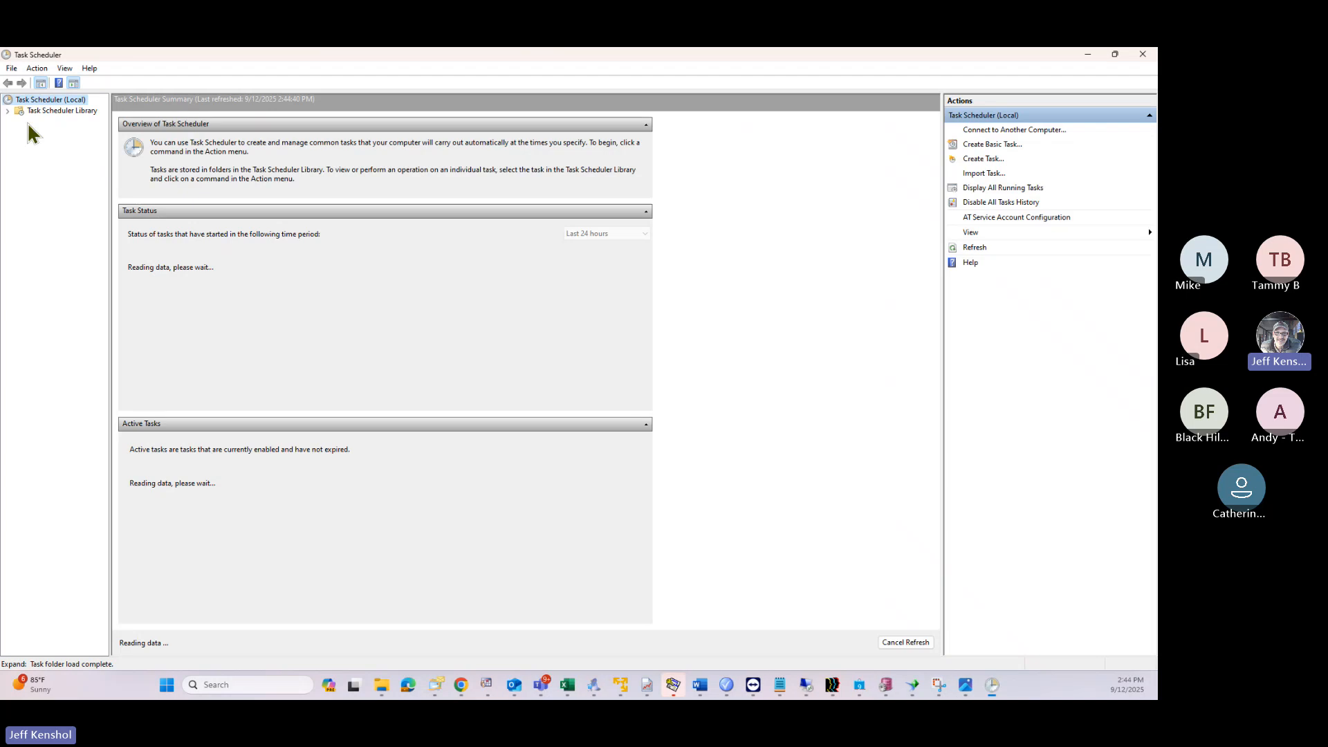
{"action": "left_click", "coordinate": [36, 113]}
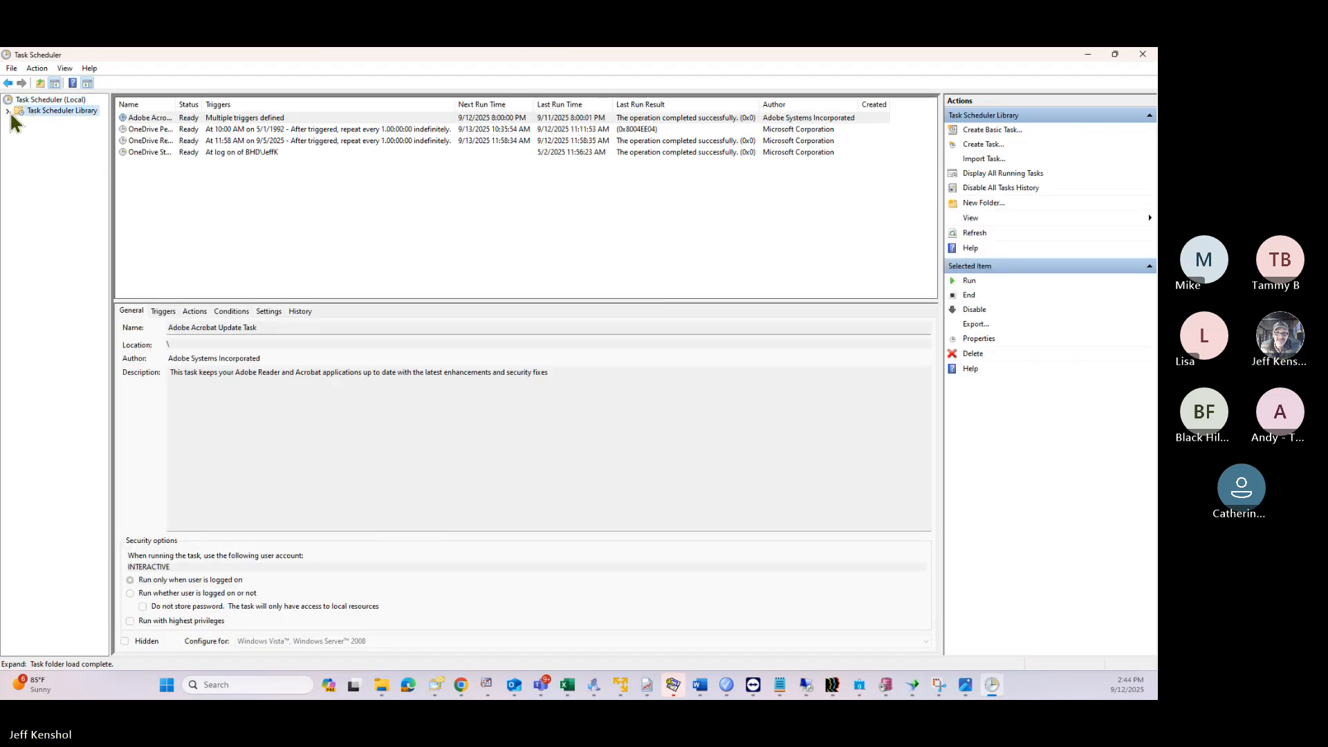
{"action": "left_click", "coordinate": [8, 110]}
{"action": "left_click", "coordinate": [44, 155]}
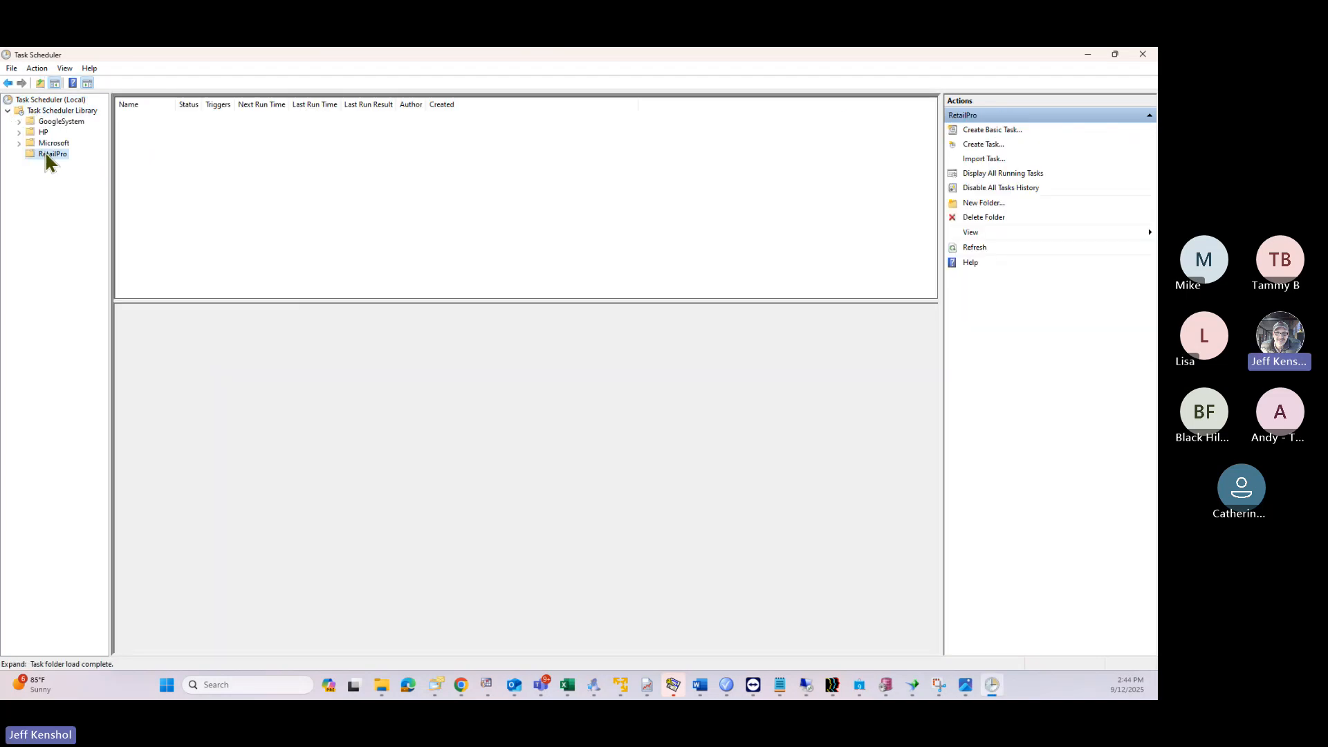
Step: Create a new task named "Nightly Reports" that runs with highest privileges whether the user is logged on or not
{"action": "right_click", "coordinate": [182, 154]}
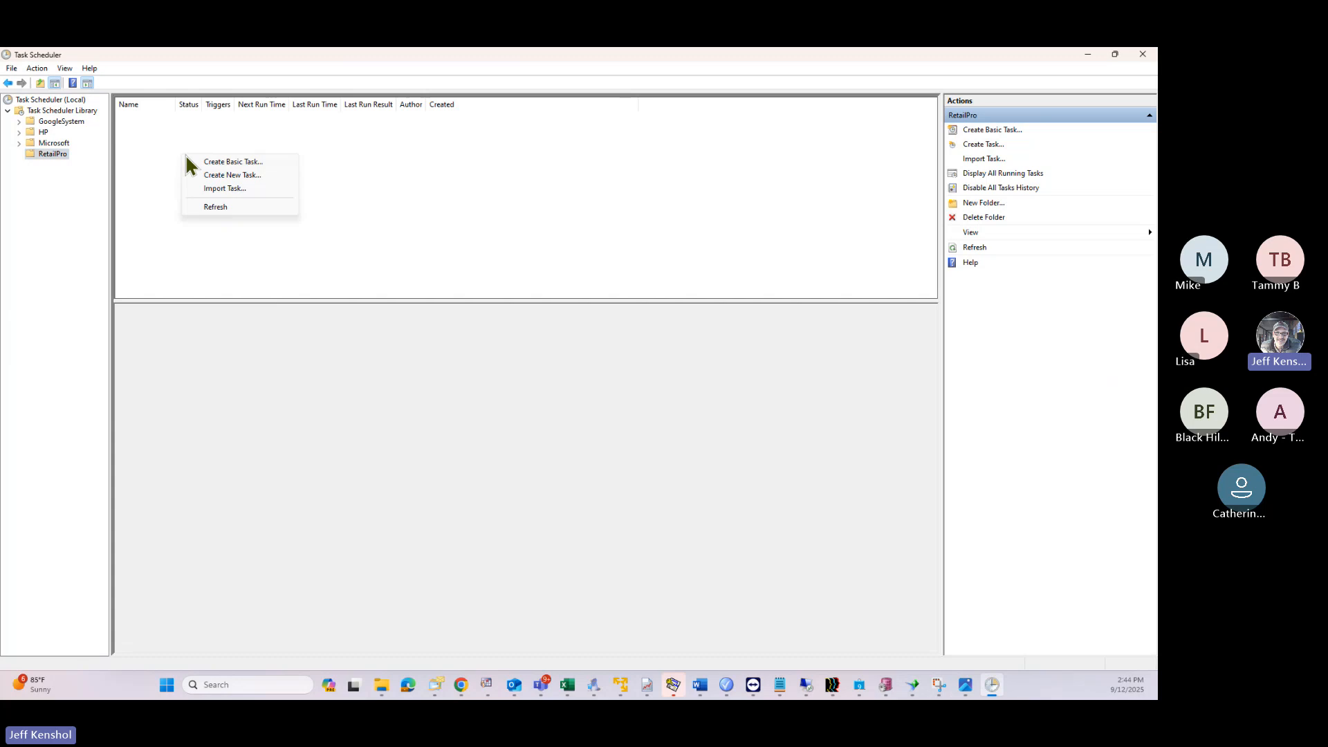
{"action": "left_click", "coordinate": [221, 177]}
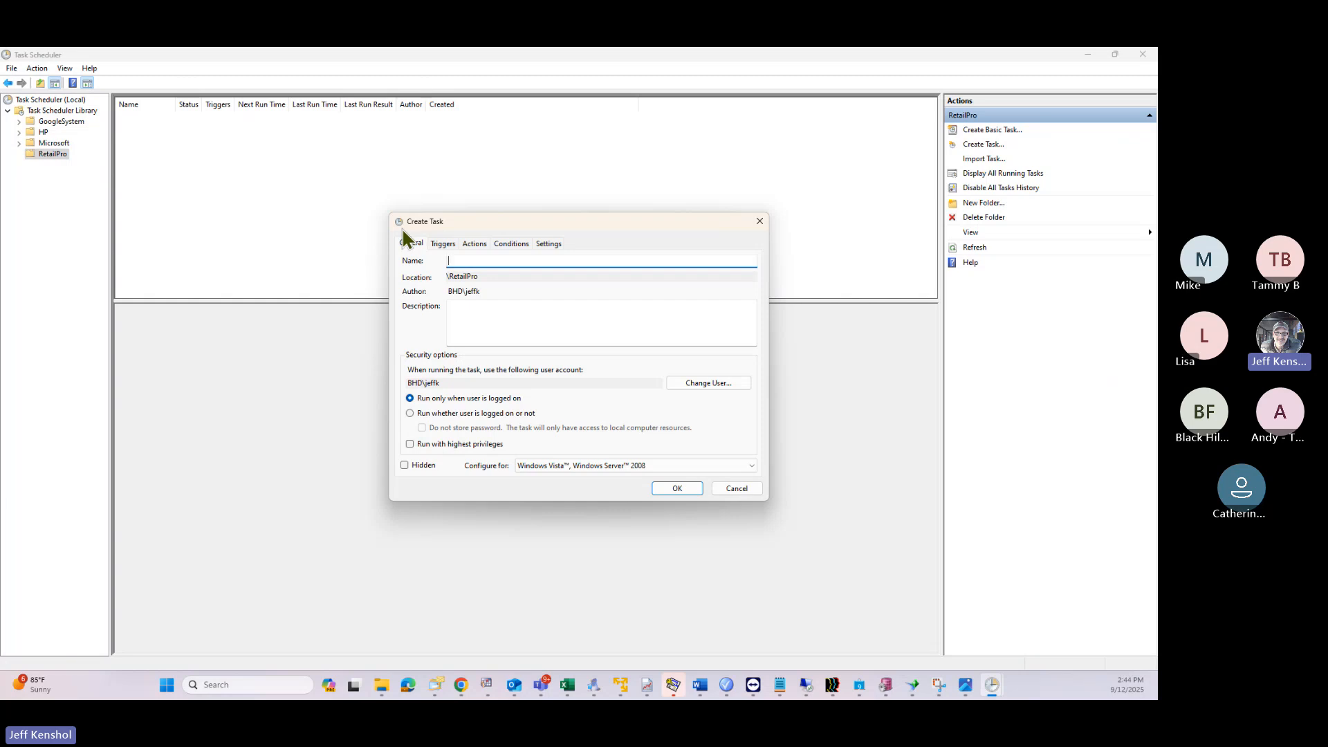
{"action": "type", "text": "Nightly Report"}
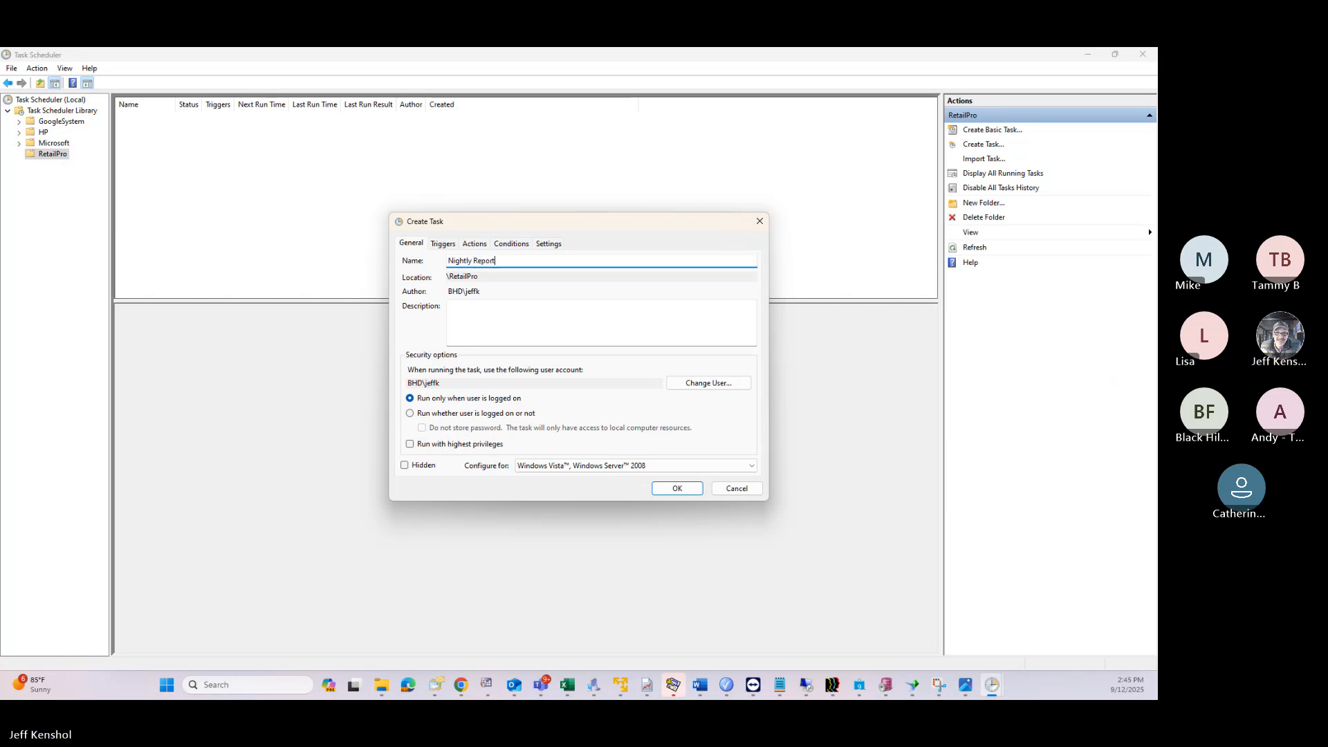
{"action": "type", "text": "s"}
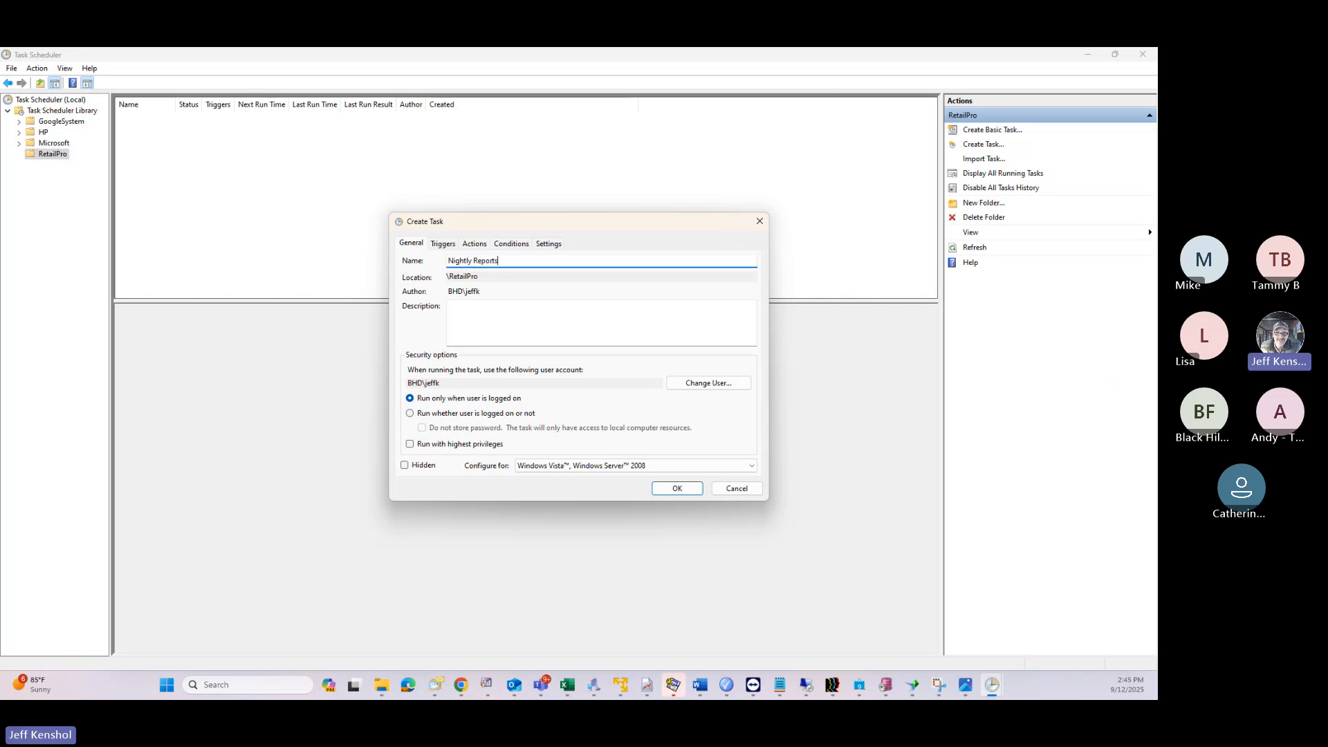
{"action": "left_click", "coordinate": [409, 445]}
{"action": "left_click", "coordinate": [409, 413]}
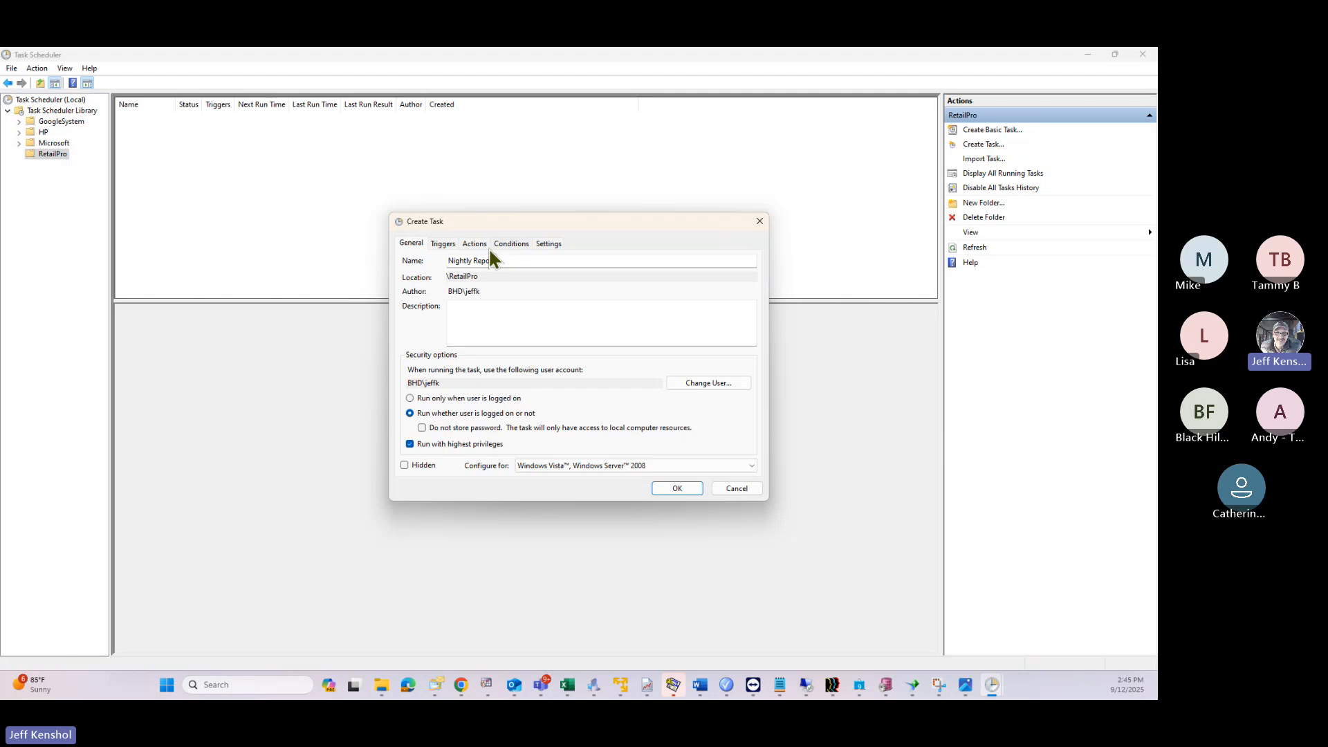
Step: Start a new trigger for the task with a daily schedule and a 6:00:15 AM start time
{"action": "left_click", "coordinate": [444, 244]}
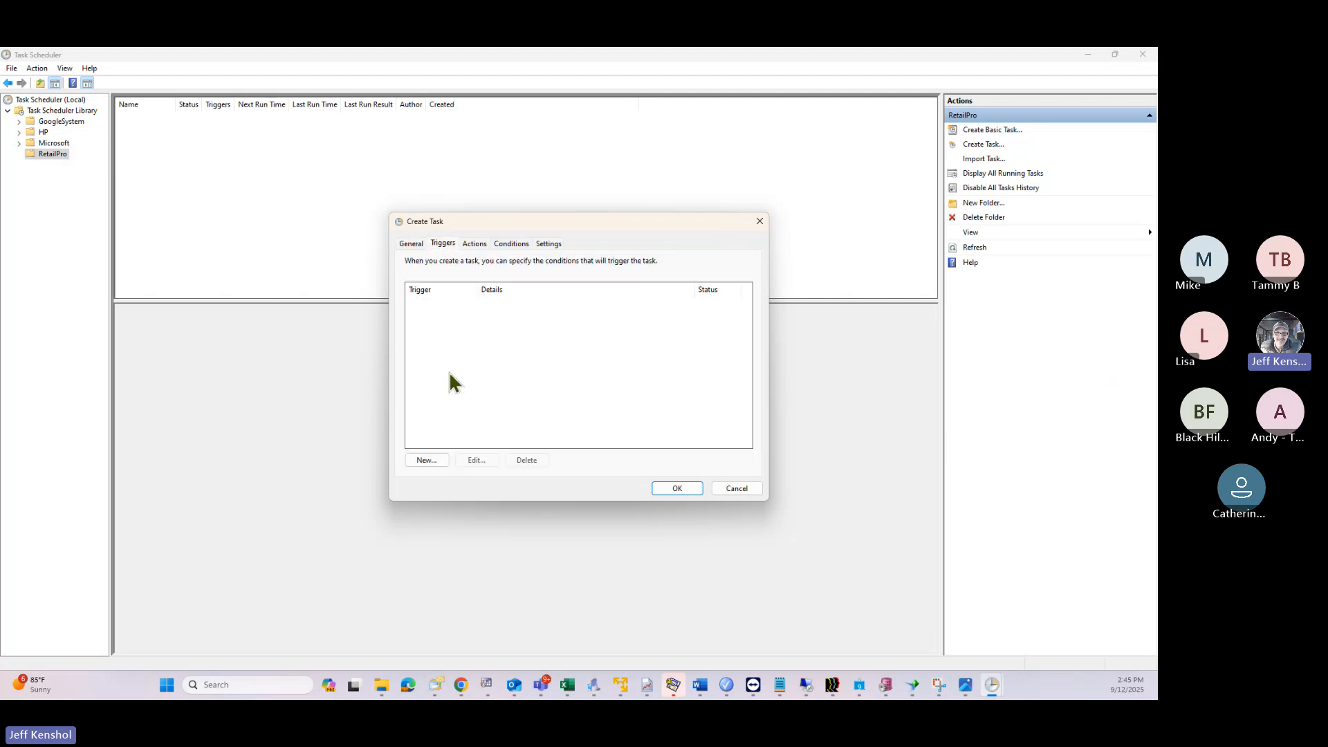
{"action": "left_click", "coordinate": [427, 460]}
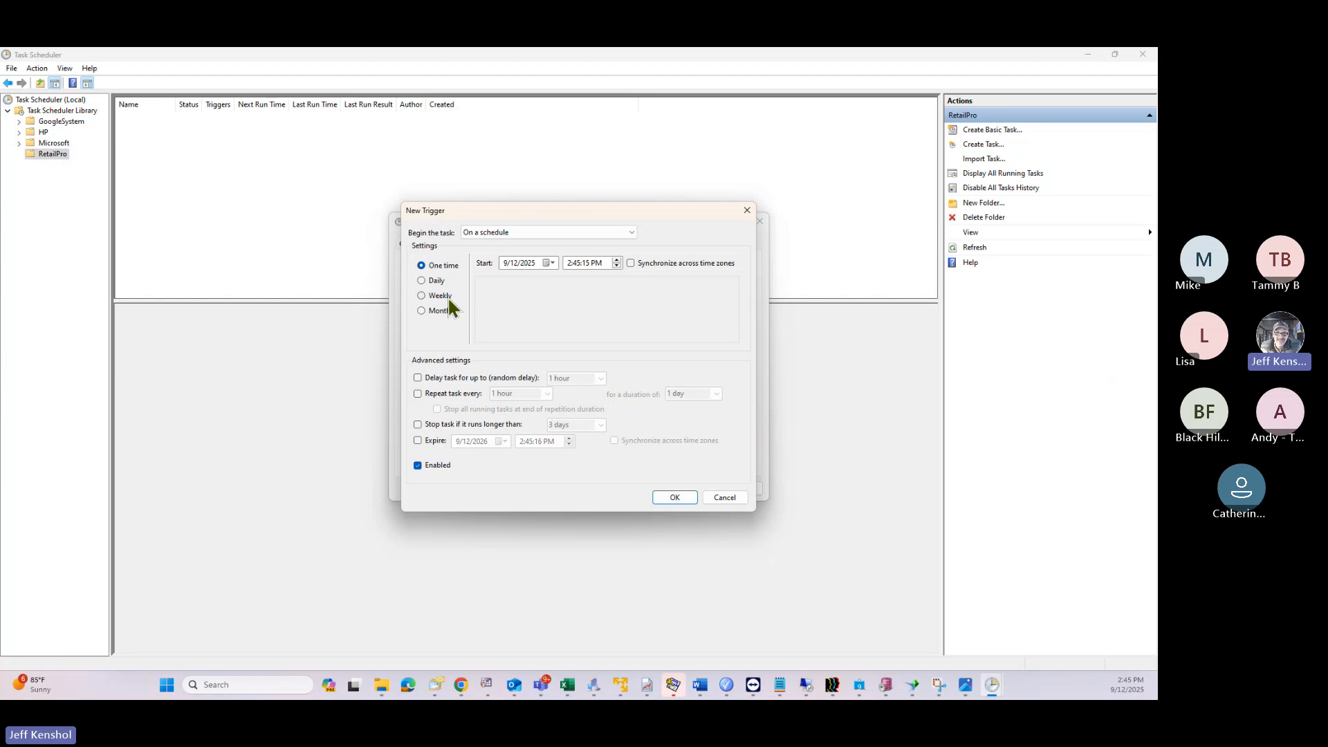
{"action": "left_click", "coordinate": [425, 279]}
{"action": "type", "text": "6"}
{"action": "left_click", "coordinate": [615, 261]}
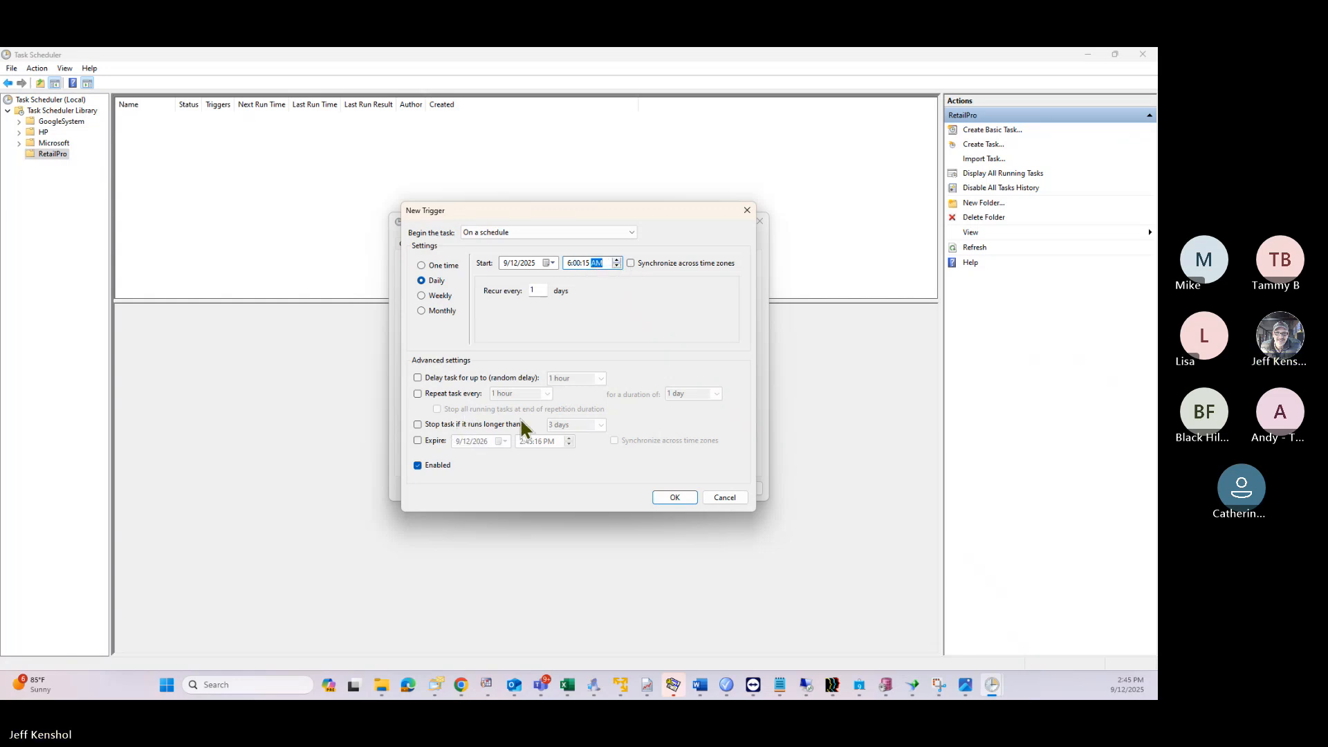
Step: Make the trigger stop the task if it runs longer than 30 minutes, and save the trigger
{"action": "left_click", "coordinate": [418, 424]}
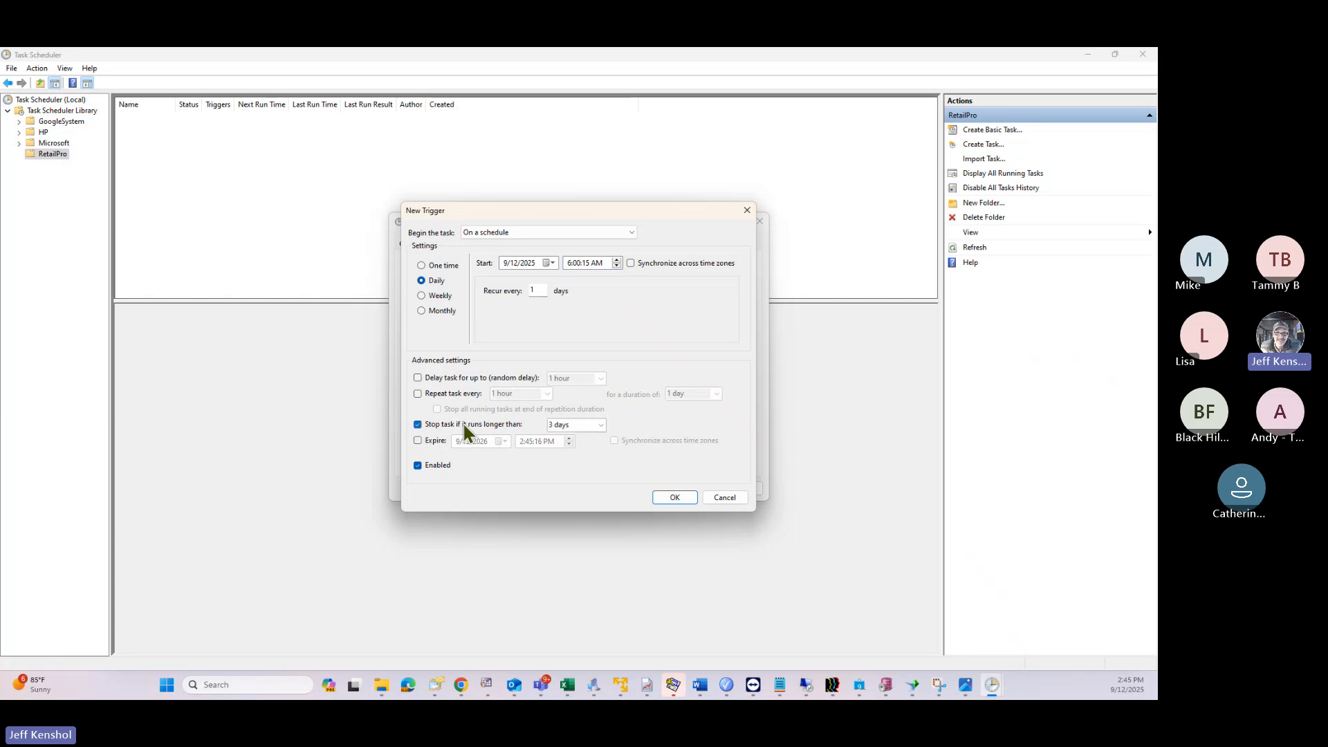
{"action": "left_click", "coordinate": [602, 425]}
{"action": "left_click", "coordinate": [585, 436]}
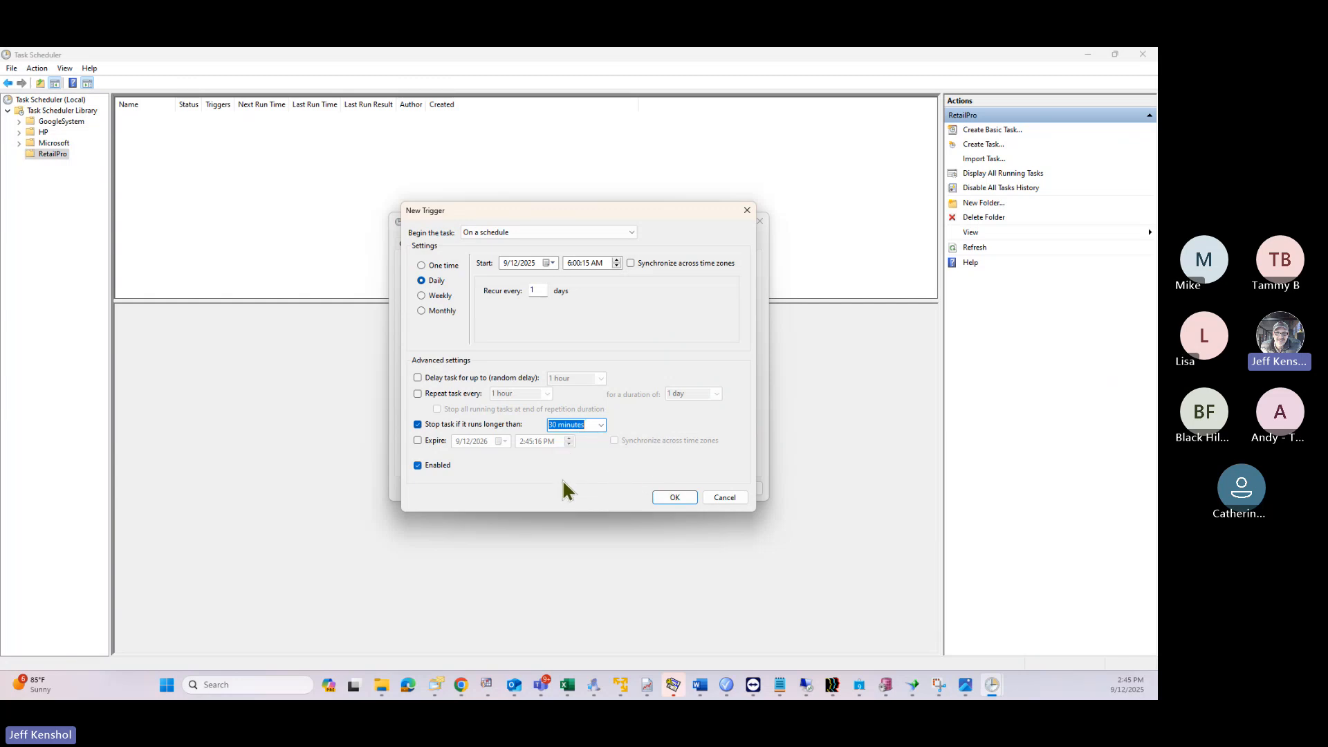
{"action": "left_click", "coordinate": [677, 498]}
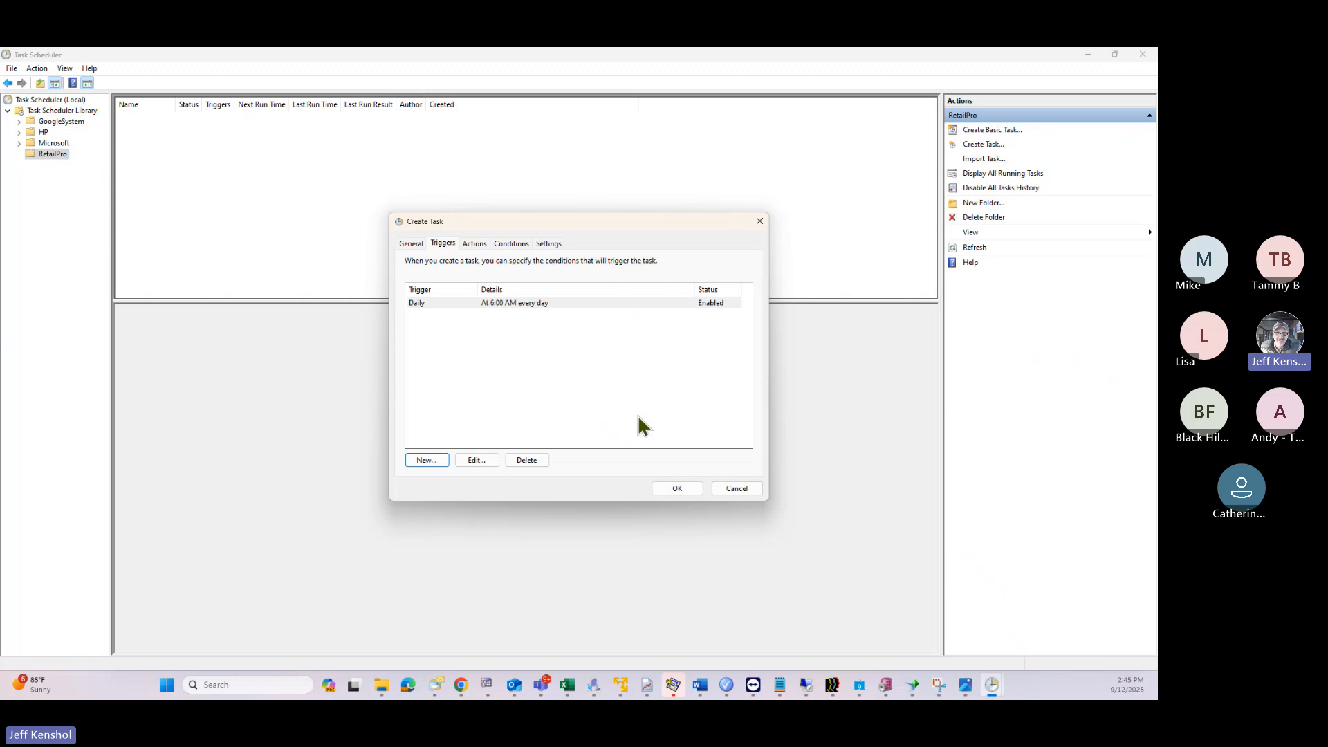
Step: Start a new action for the task that runs ReportBatch.bat from D:\RetailPro9\Reports\Batches
{"action": "left_click", "coordinate": [477, 246]}
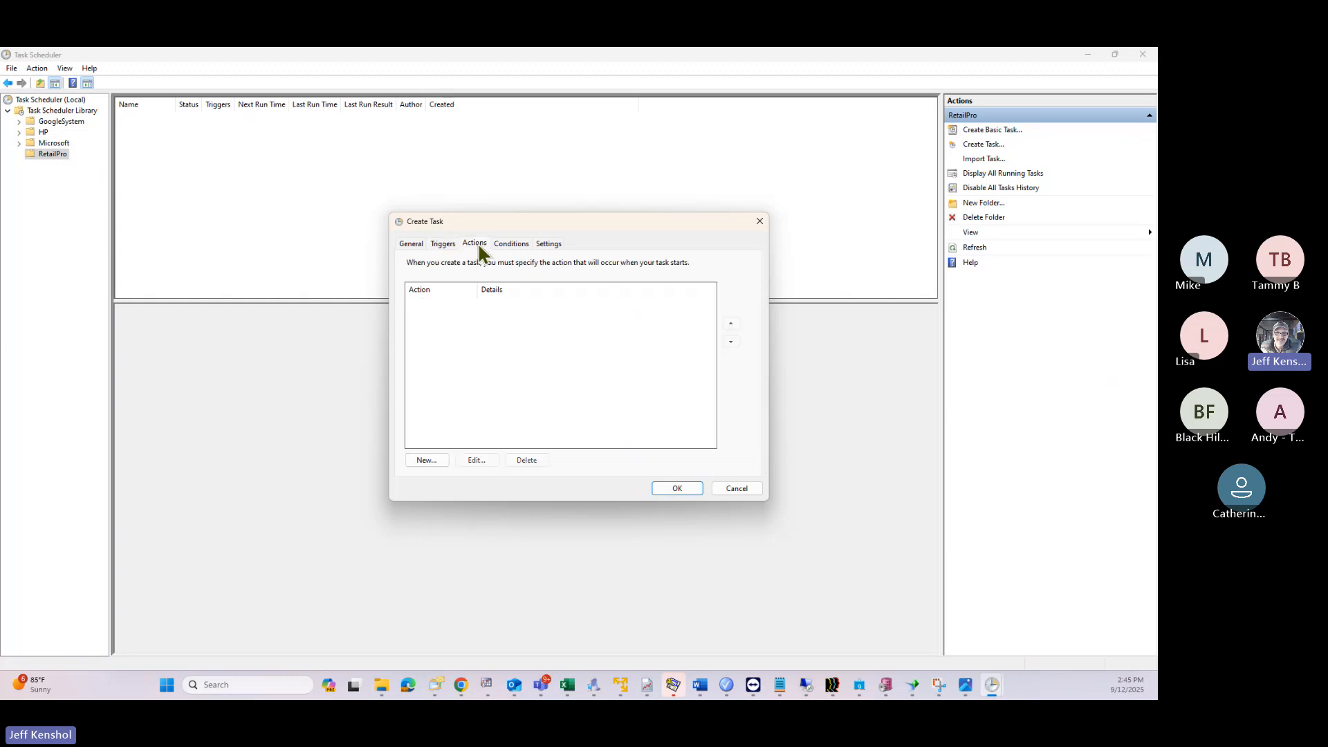
{"action": "left_click", "coordinate": [437, 463]}
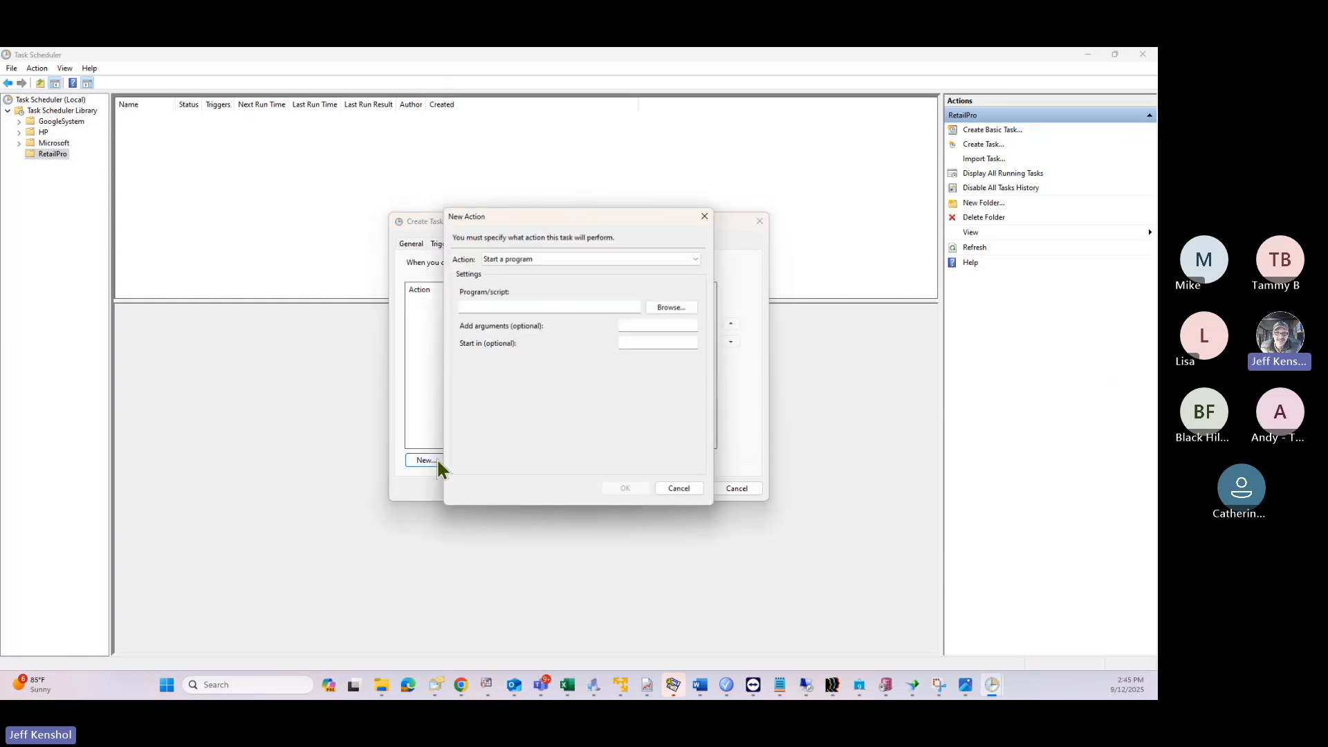
{"action": "left_click", "coordinate": [661, 308]}
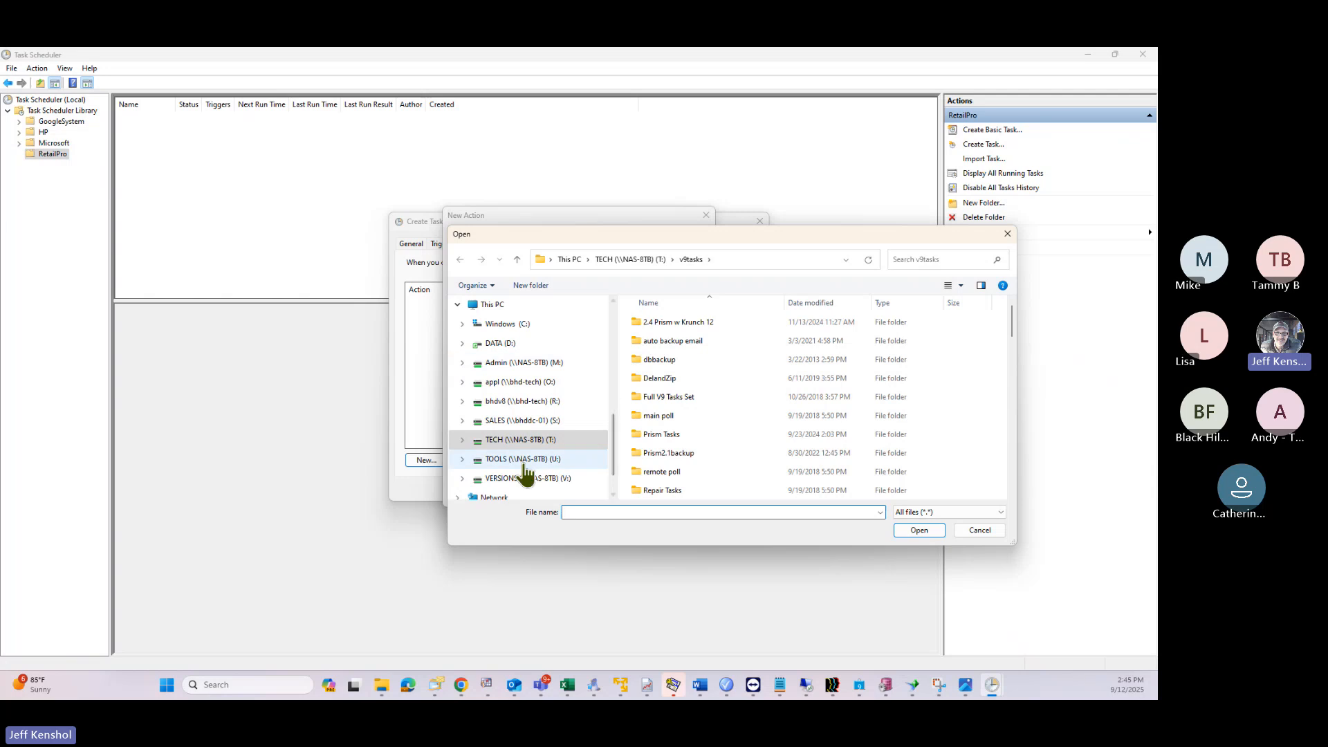
{"action": "left_click", "coordinate": [526, 344]}
{"action": "scroll", "coordinate": [654, 464], "scroll_direction": "down", "scroll_amount": 5}
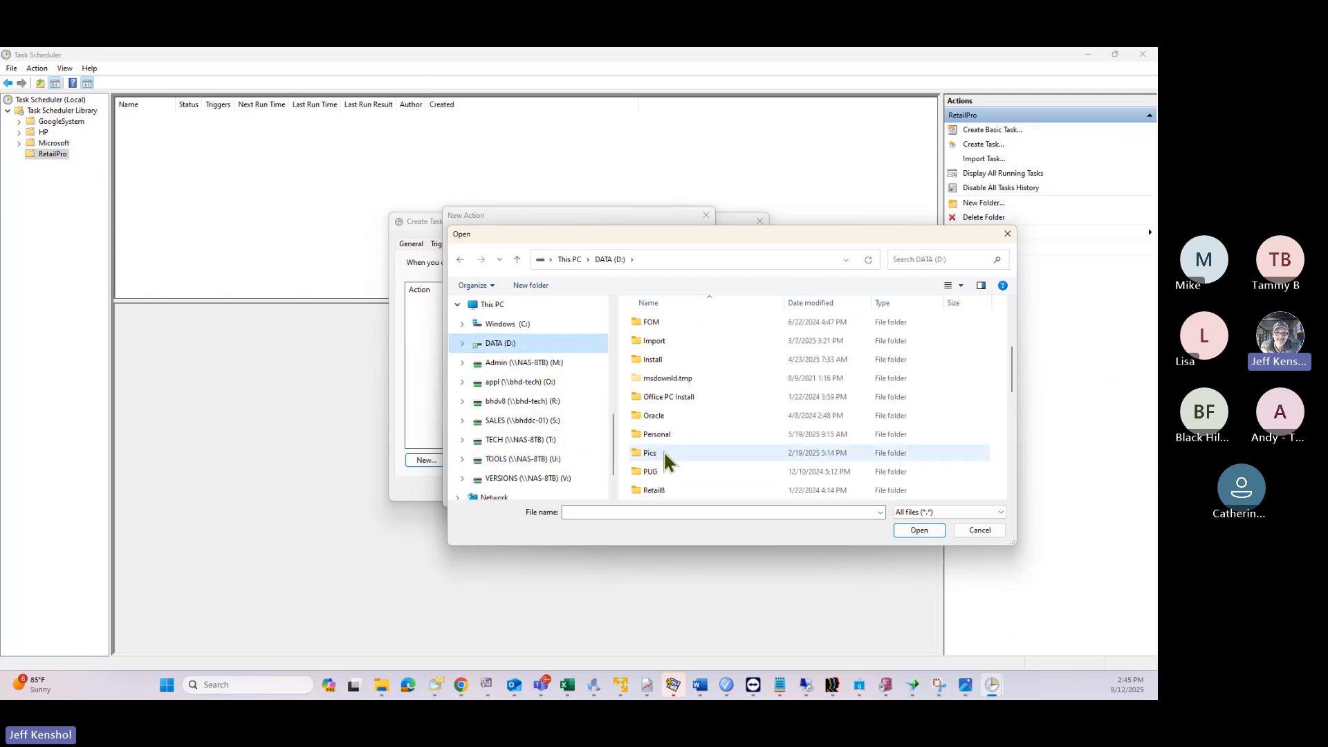
{"action": "double_click", "coordinate": [670, 392]}
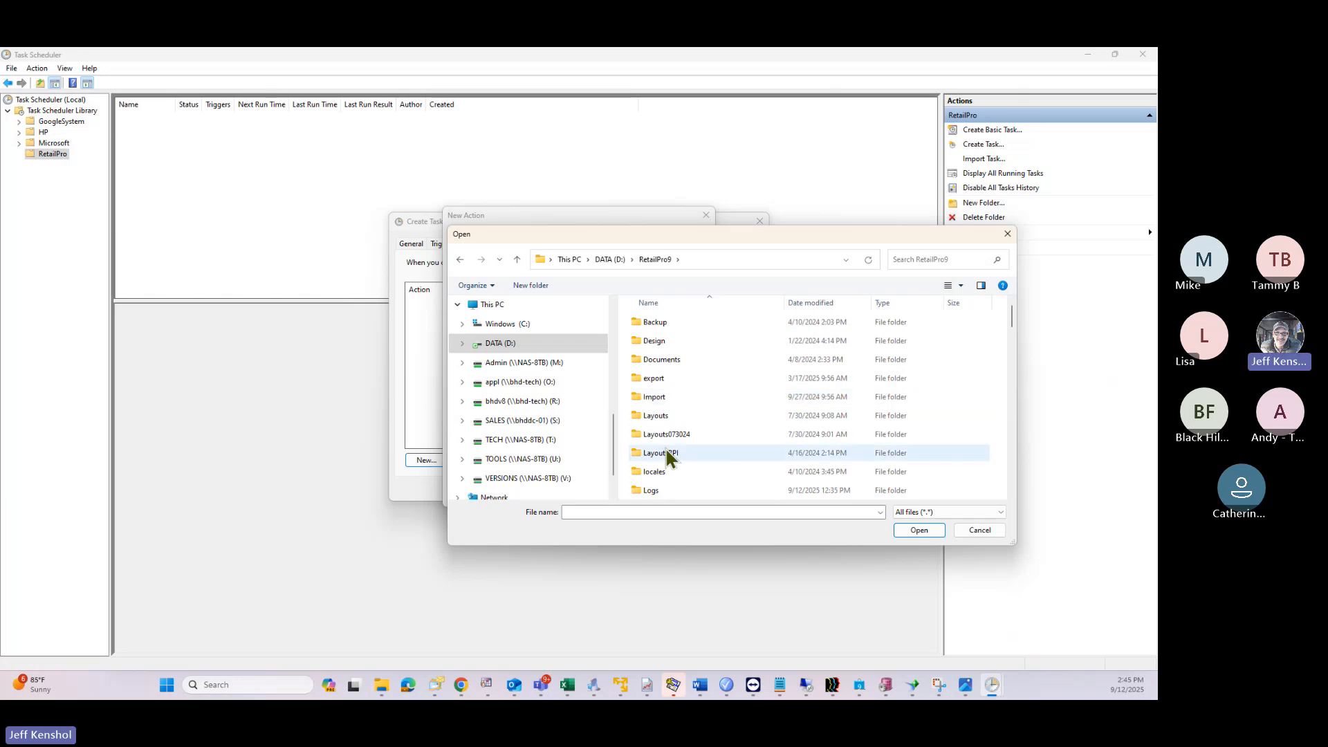
{"action": "double_click", "coordinate": [663, 472]}
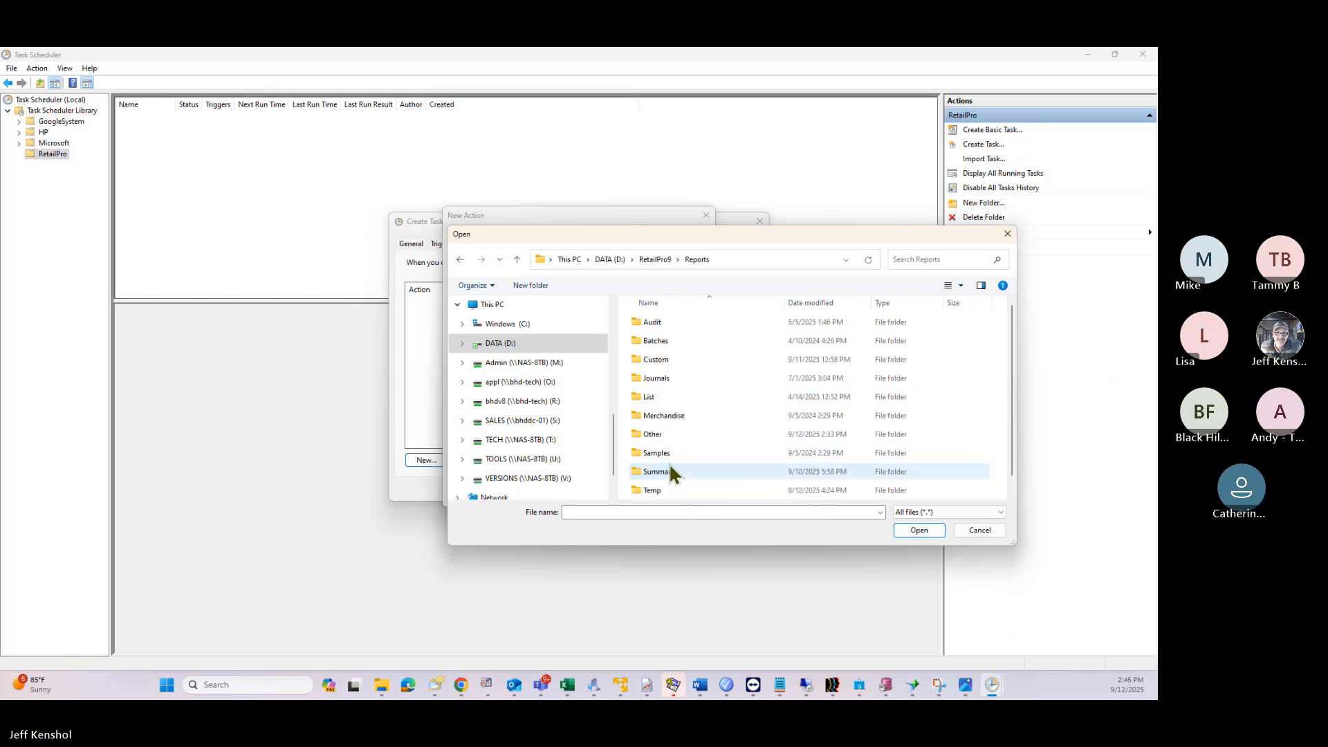
{"action": "double_click", "coordinate": [663, 340]}
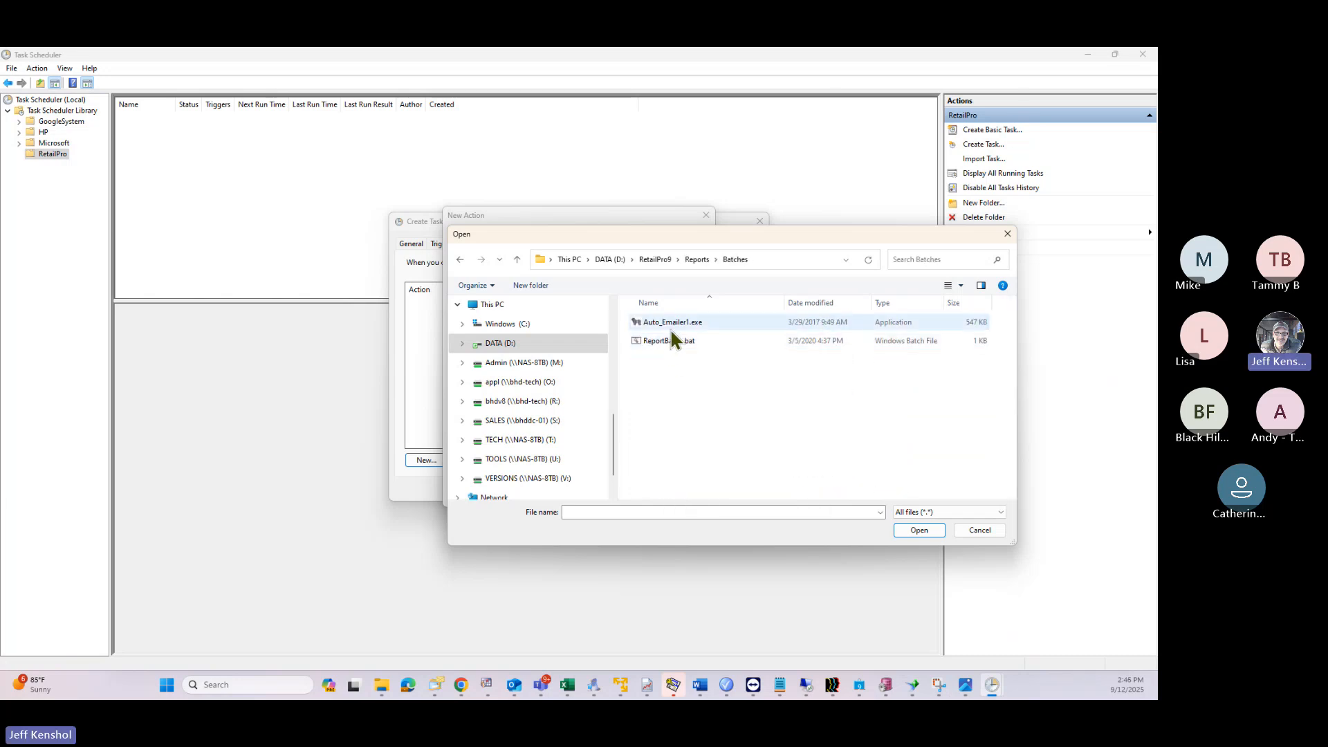
{"action": "left_click", "coordinate": [678, 342]}
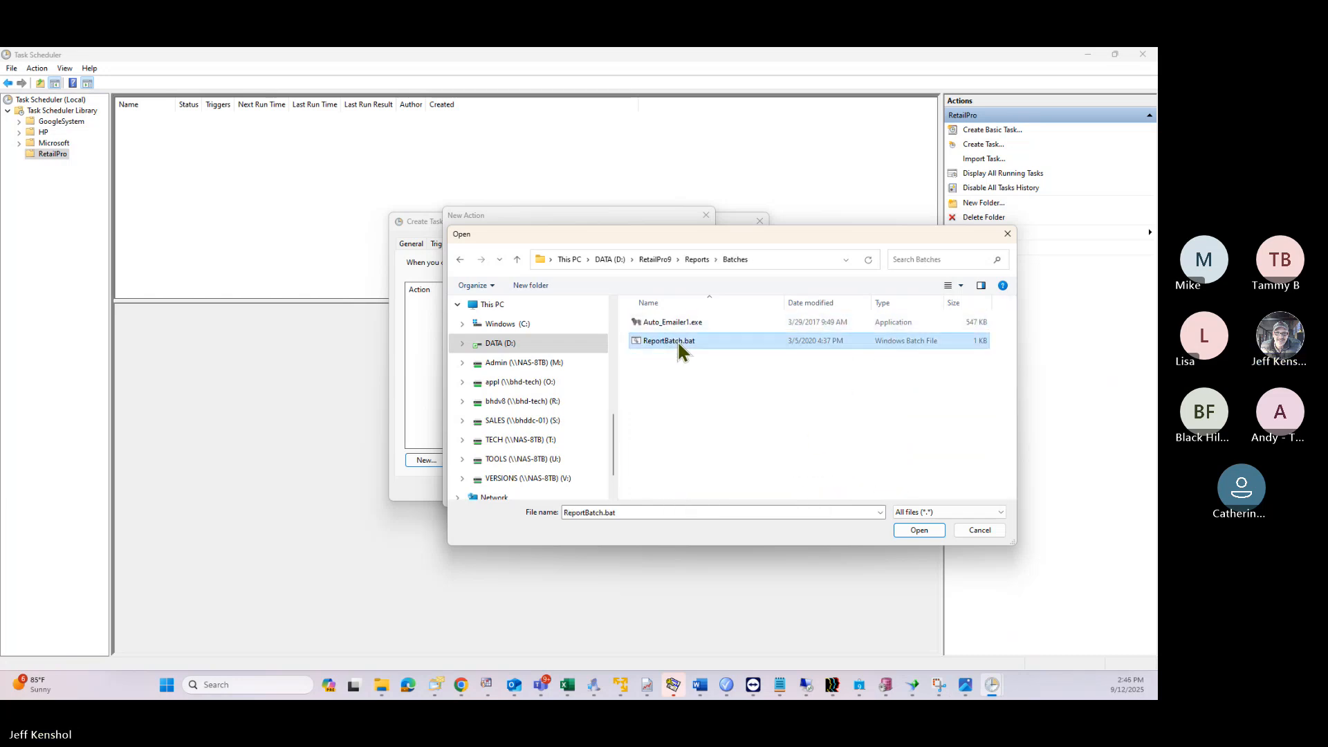
{"action": "left_click", "coordinate": [911, 528]}
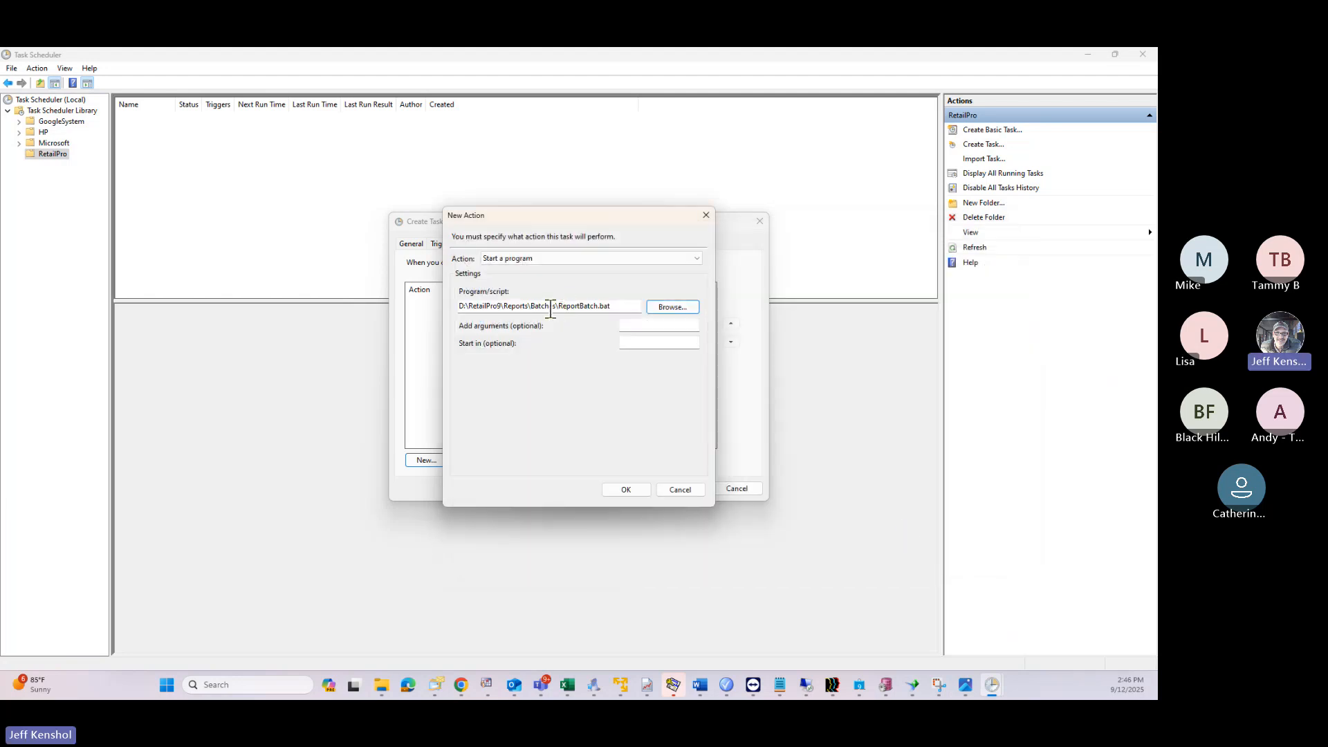
Step: Set the action's Start in folder to D:\RetailPro9\Reports\Batches, copied from the script path, and save the action
{"action": "left_click_drag", "start_coordinate": [558, 307], "coordinate": [412, 306]}
{"action": "key", "text": "ctrl+c"}
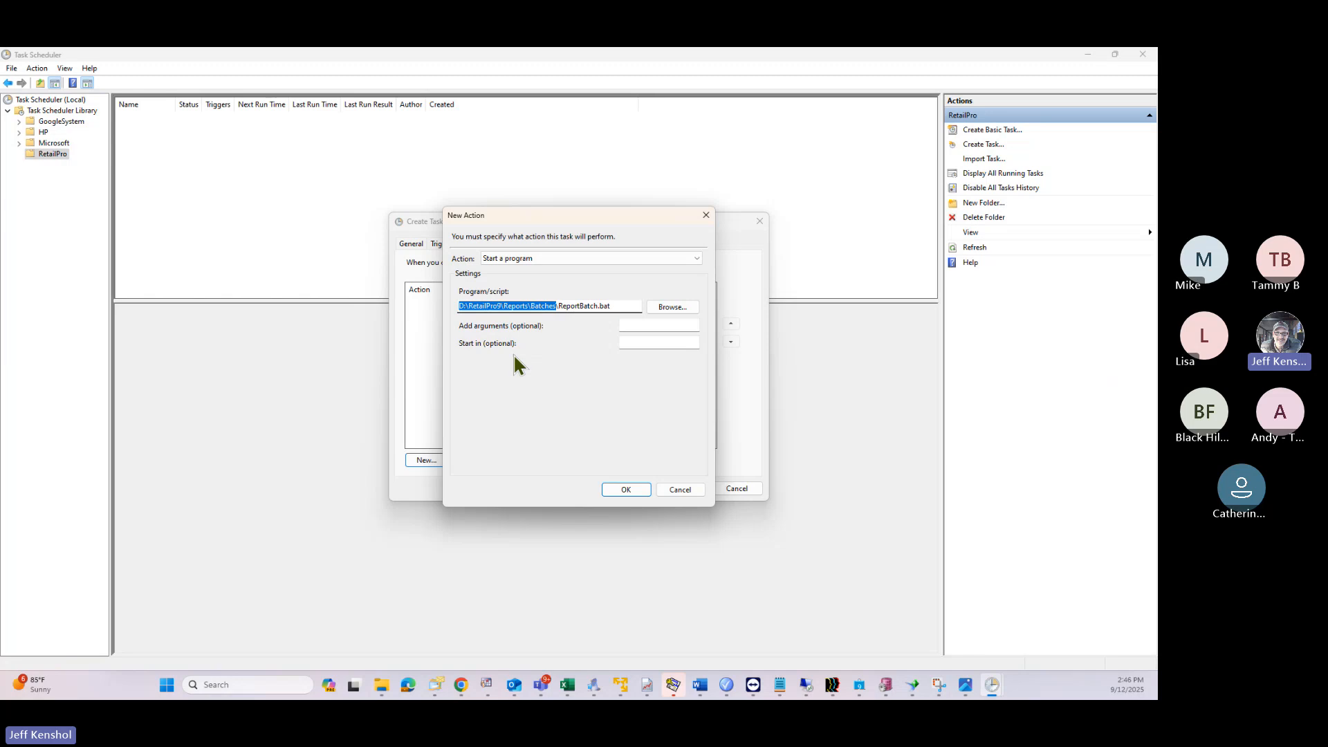
{"action": "left_click", "coordinate": [646, 343]}
{"action": "key", "text": "ctrl+v"}
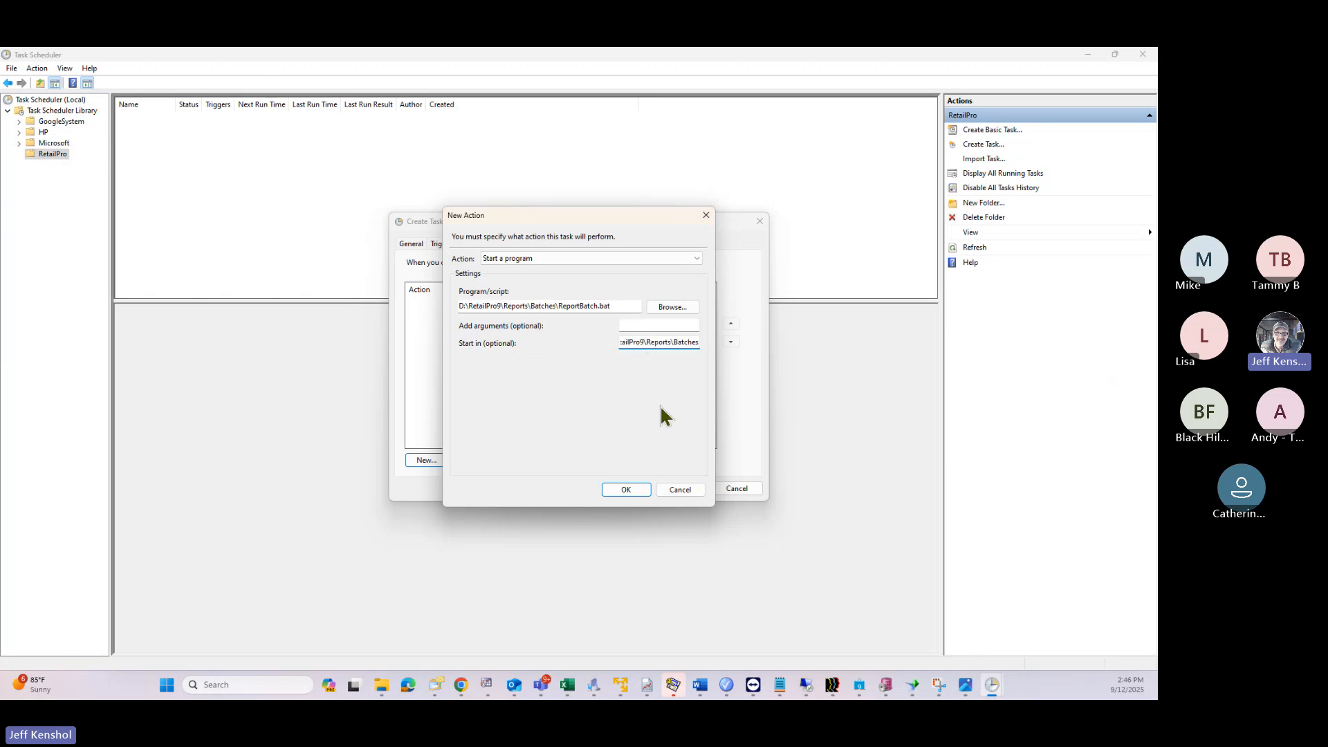
{"action": "left_click", "coordinate": [631, 489]}
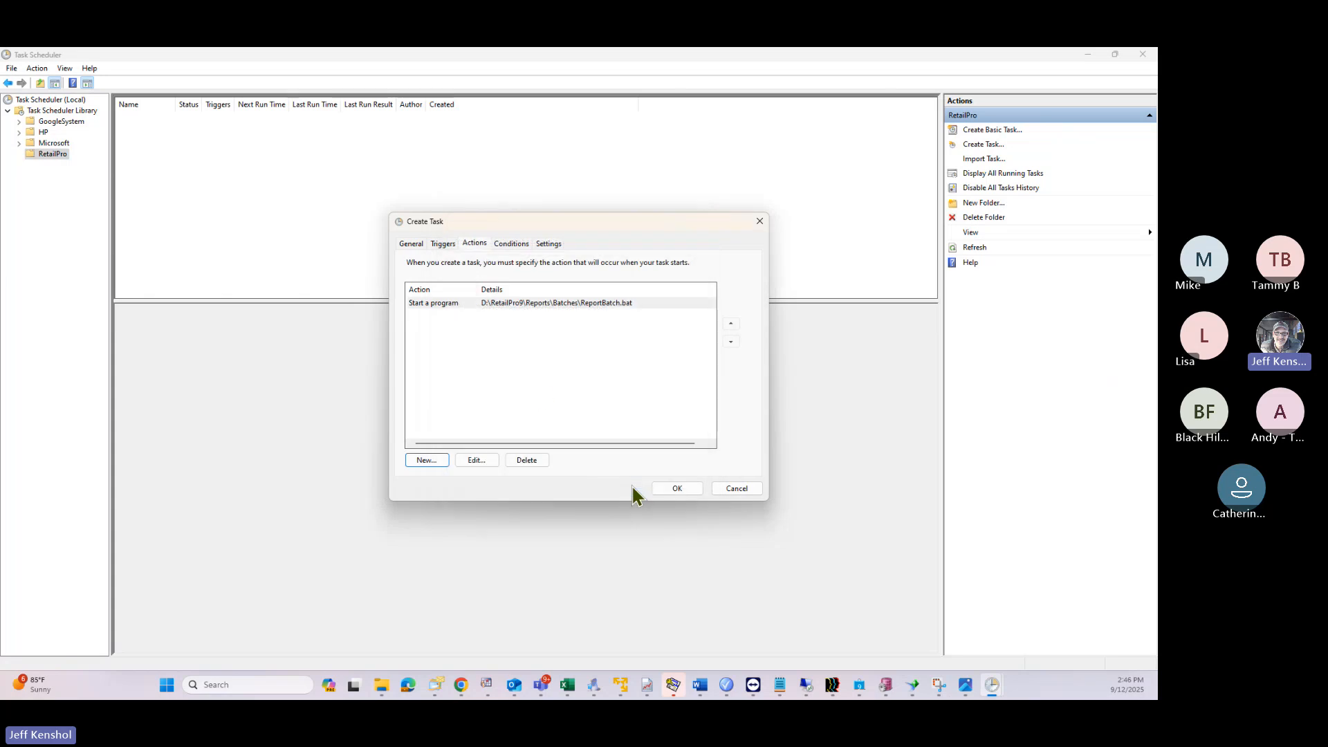
{"action": "left_click", "coordinate": [477, 335]}
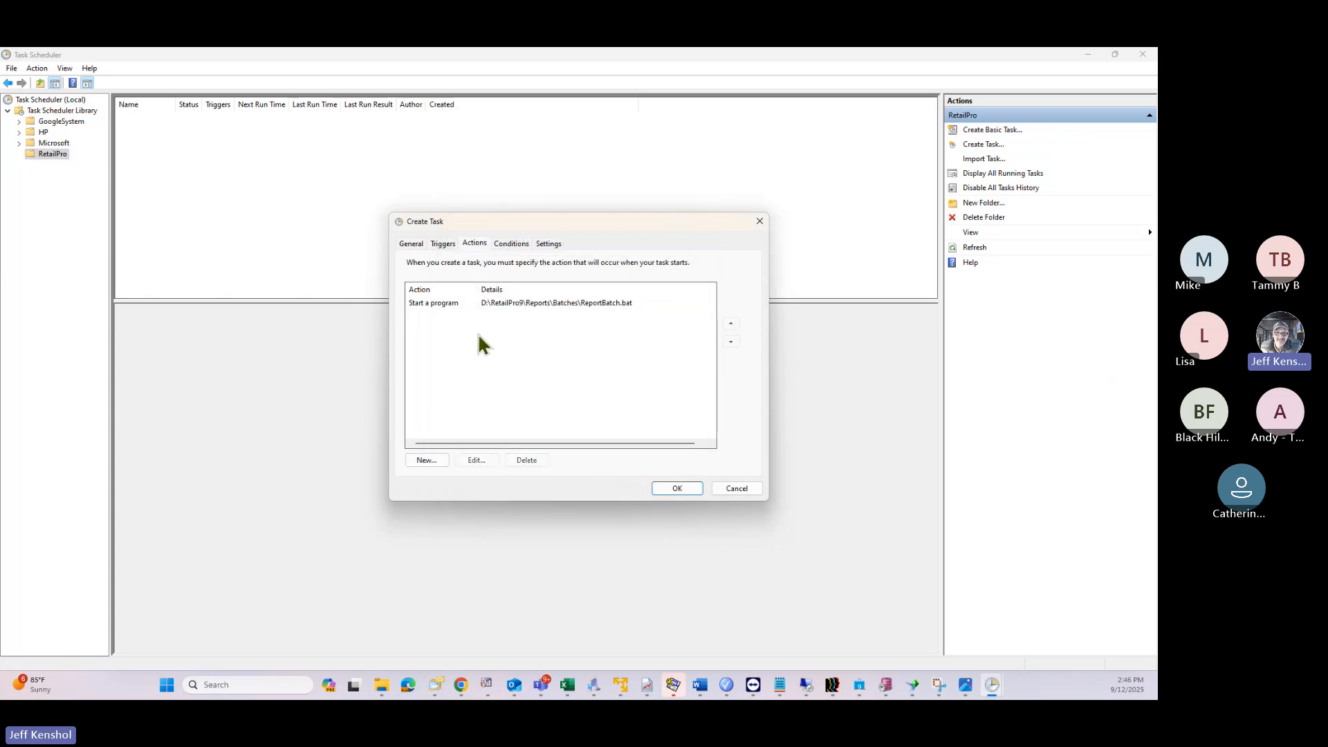
Step: Add a second task action that runs Auto_Emailer1.exe from D:\RetailPro9\Reports\Batches, with that folder as its Start in location
{"action": "left_click", "coordinate": [425, 458]}
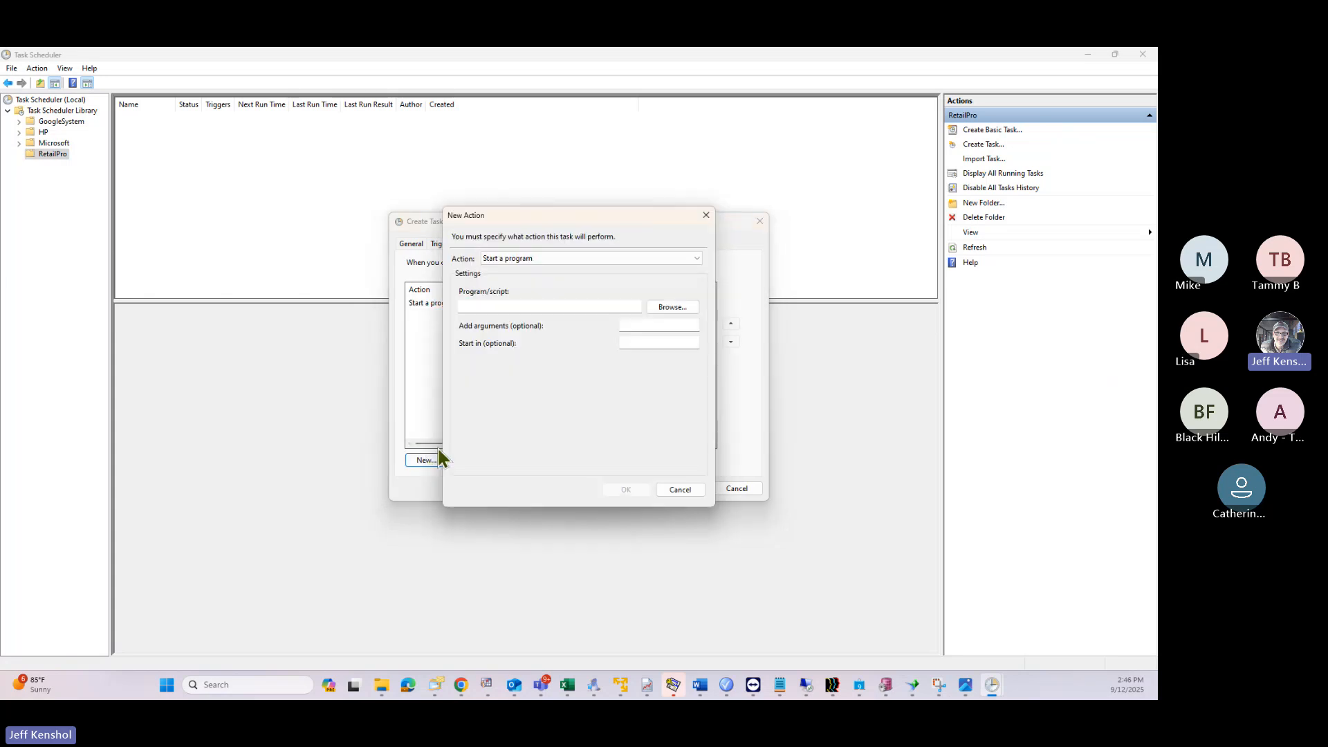
{"action": "left_click", "coordinate": [668, 309]}
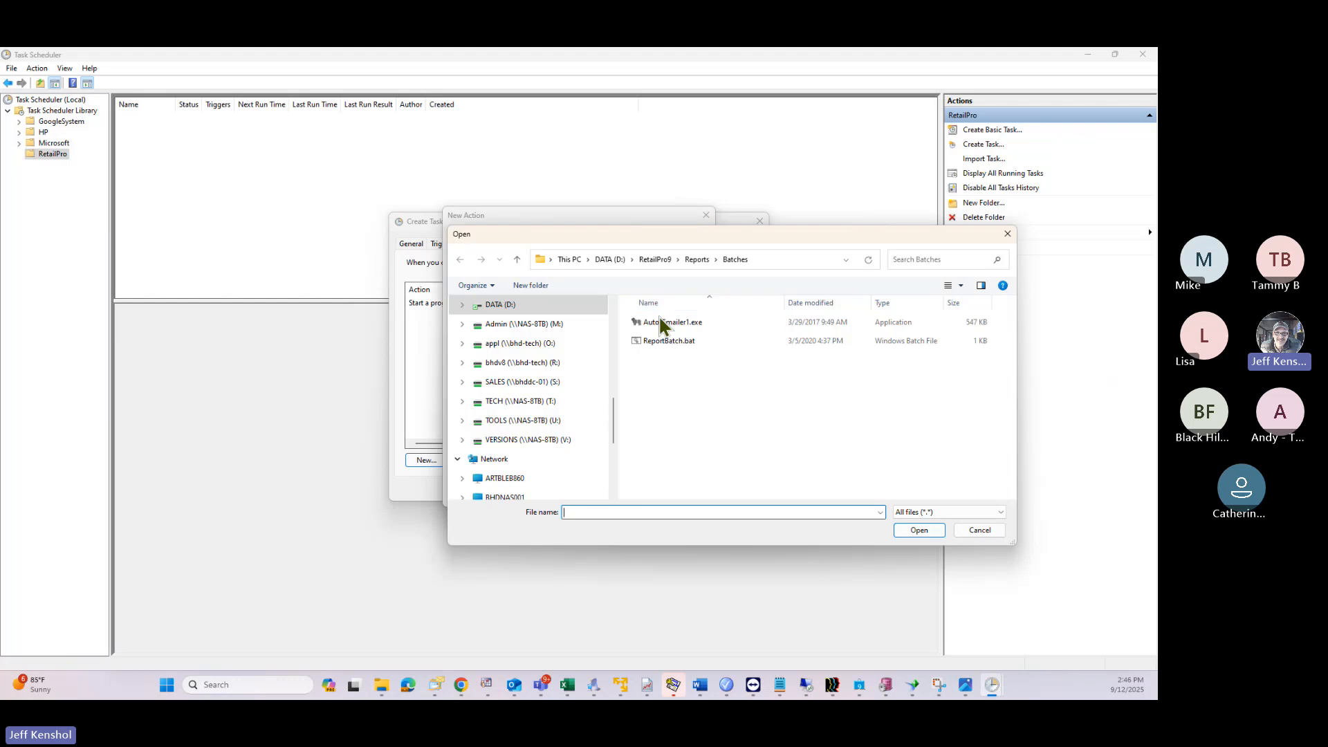
{"action": "left_click", "coordinate": [673, 323]}
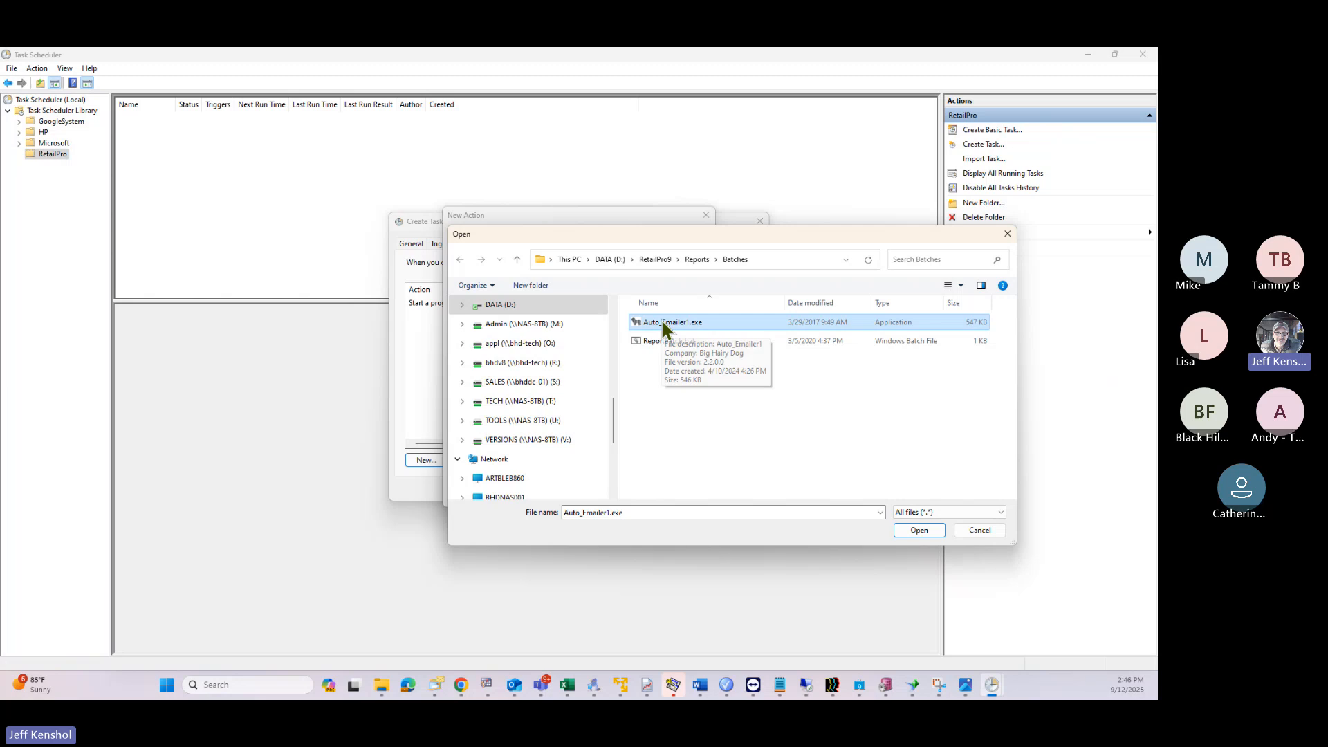
{"action": "left_click", "coordinate": [907, 530]}
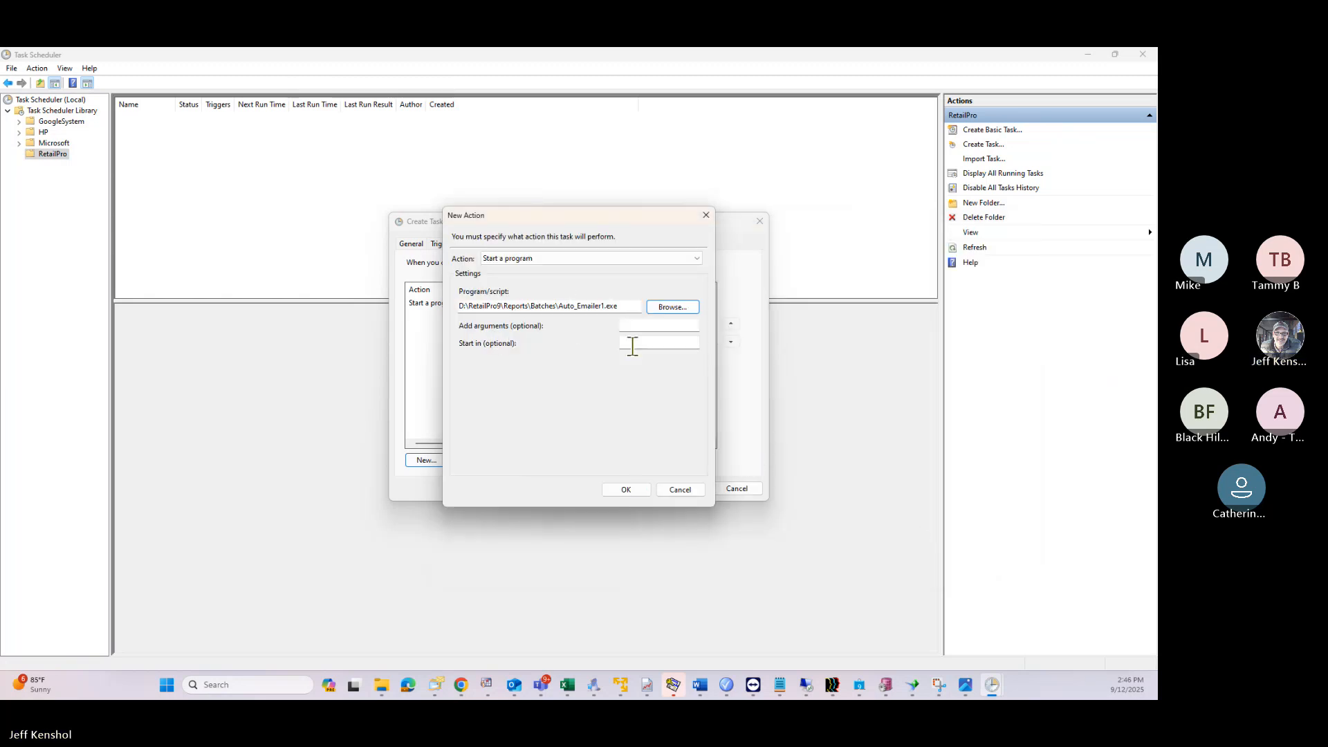
{"action": "left_click", "coordinate": [633, 343]}
{"action": "key", "text": "ctrl+v"}
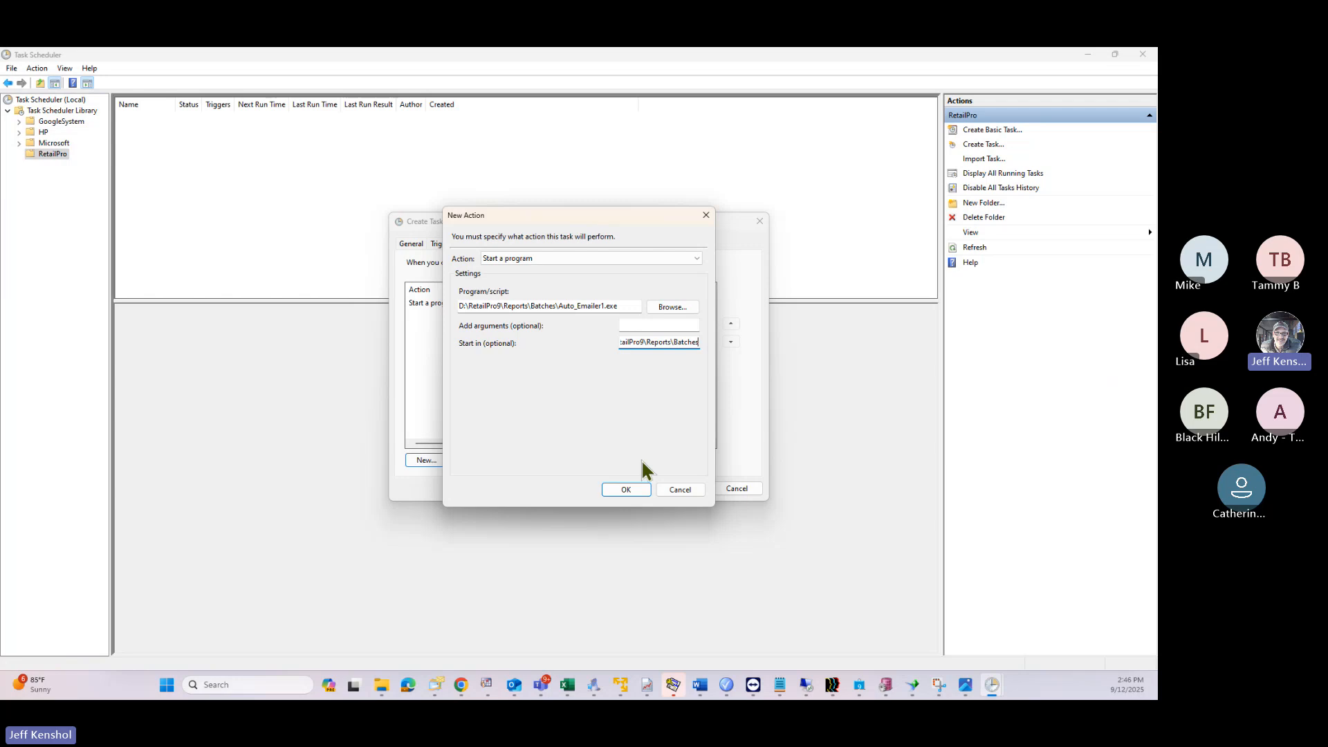
{"action": "left_click", "coordinate": [626, 489]}
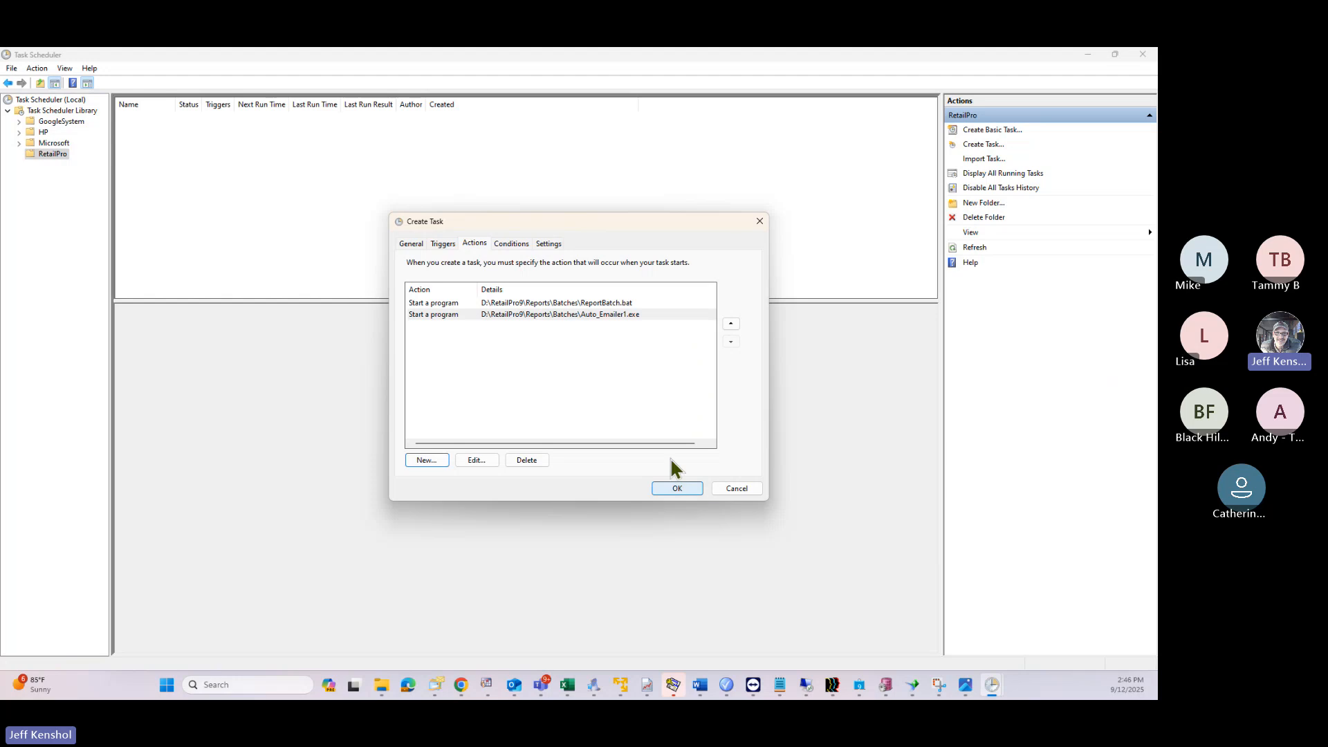
Step: Discard the new task and close Task Scheduler
{"action": "left_click", "coordinate": [738, 493]}
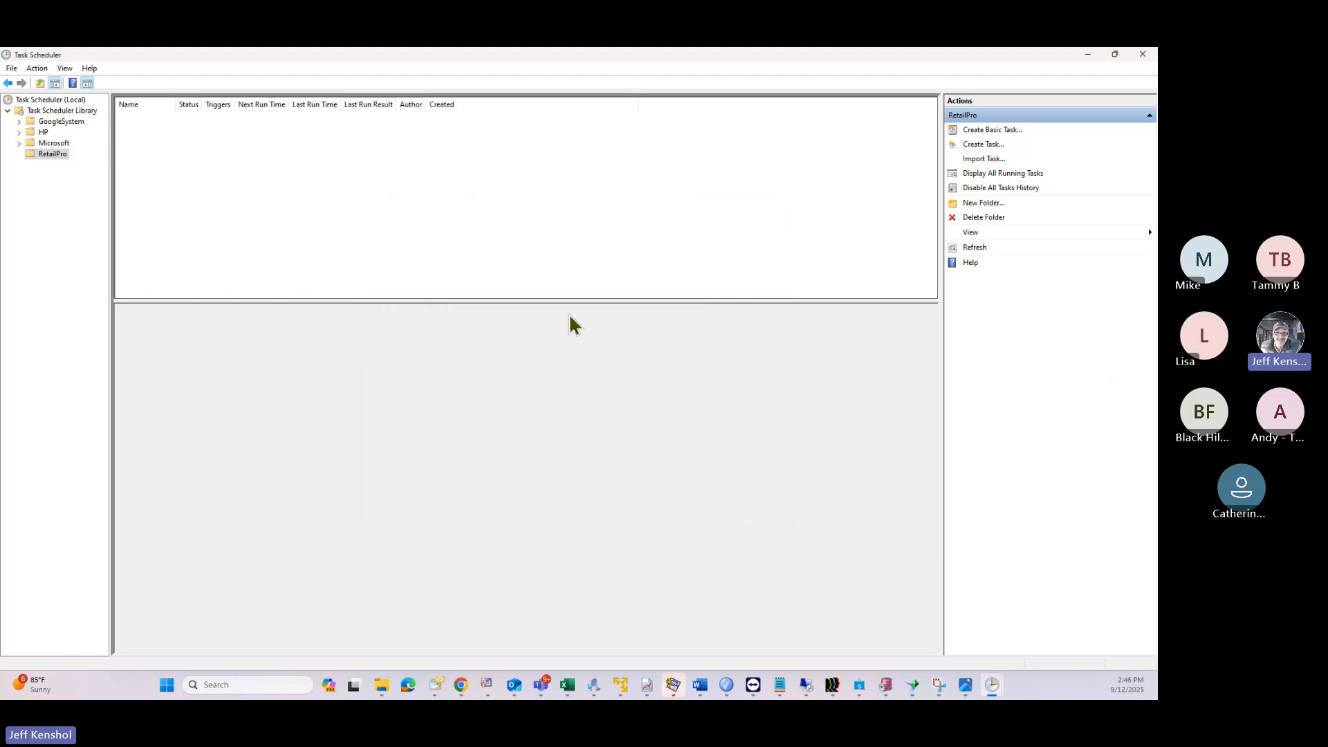
{"action": "left_click", "coordinate": [1143, 54]}
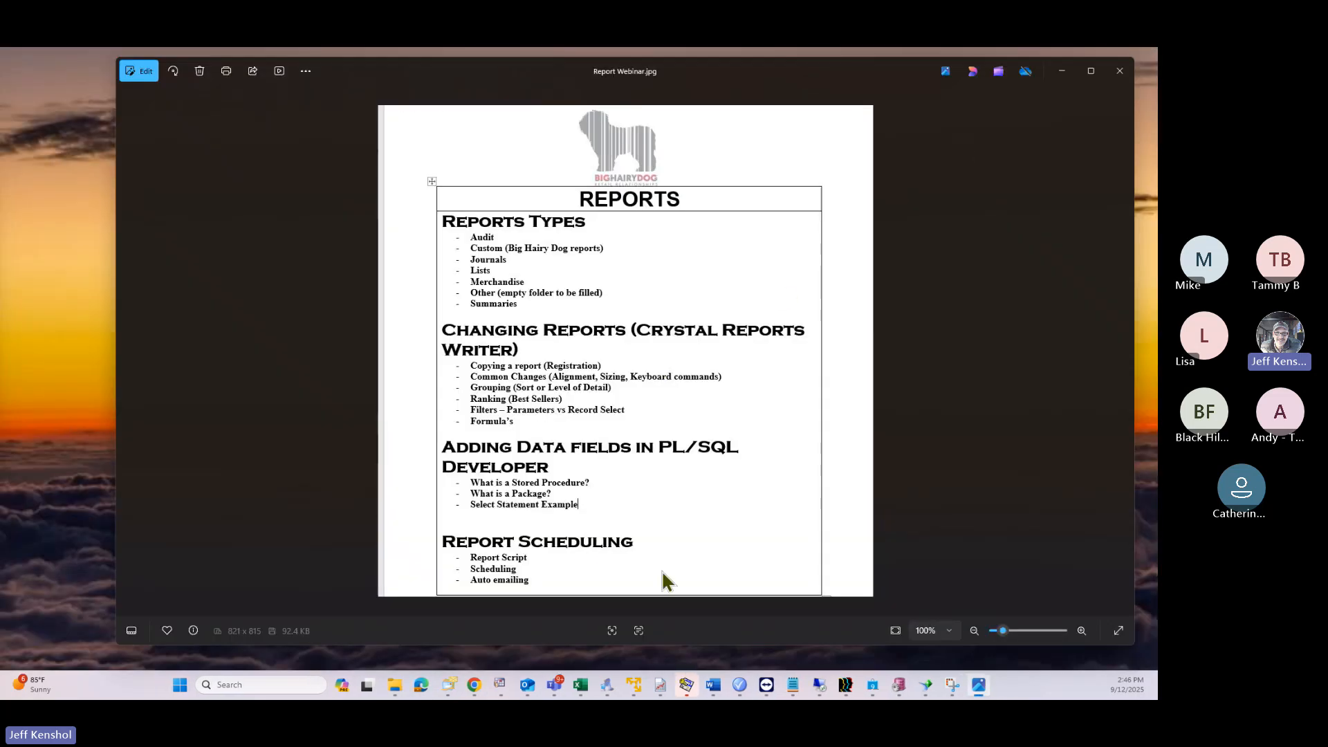
Step: Switch to File Explorer and open the folder D:\BHD\!AutoReports\Auto Email Reports
{"action": "left_click", "coordinate": [394, 685]}
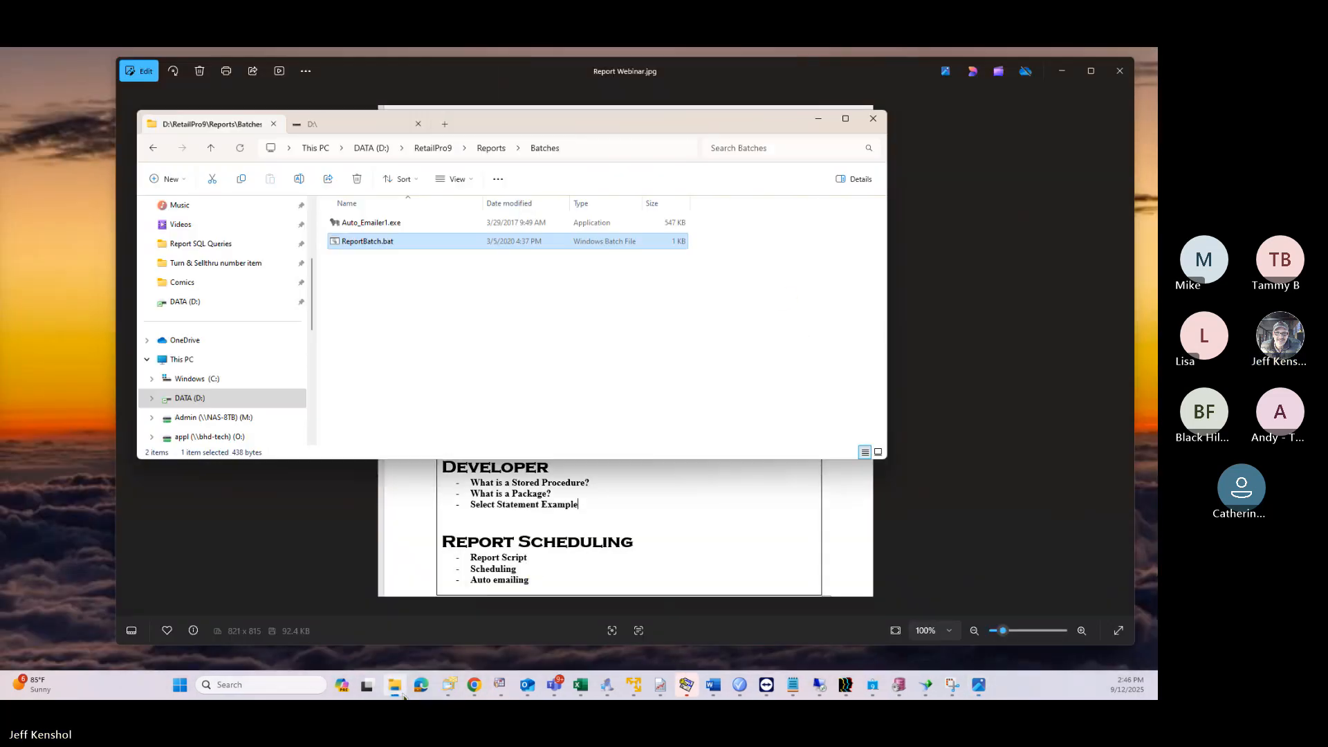
{"action": "left_click", "coordinate": [383, 221]}
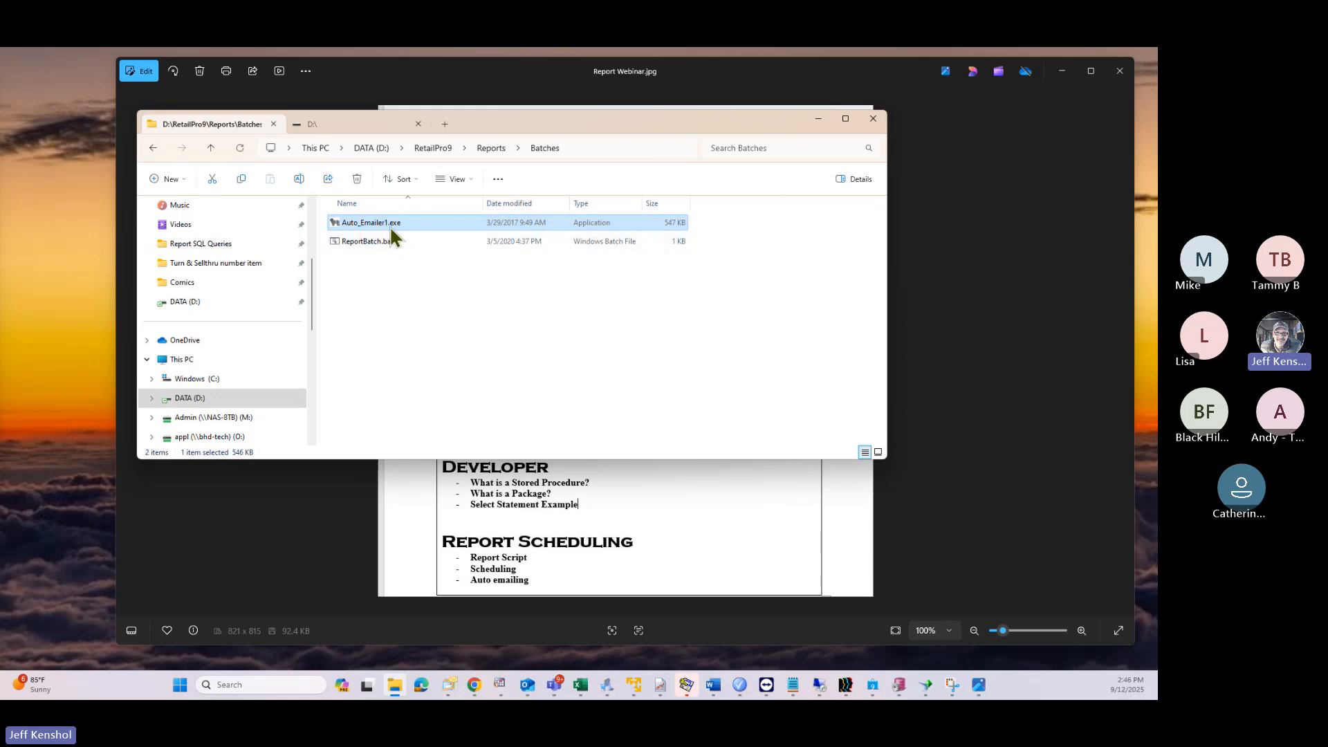
{"action": "mouse_move", "coordinate": [392, 230]}
{"action": "left_click", "coordinate": [349, 126]}
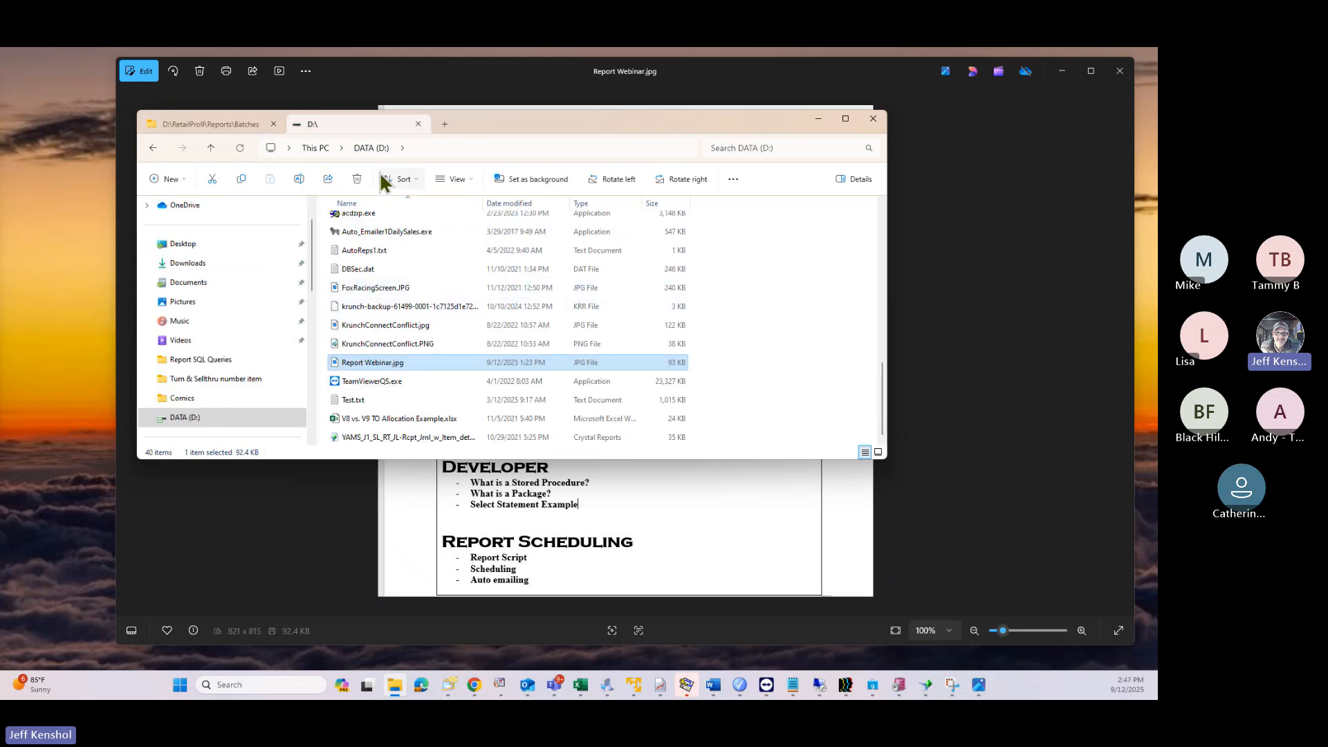
{"action": "scroll", "coordinate": [392, 276], "scroll_direction": "up", "scroll_amount": 5}
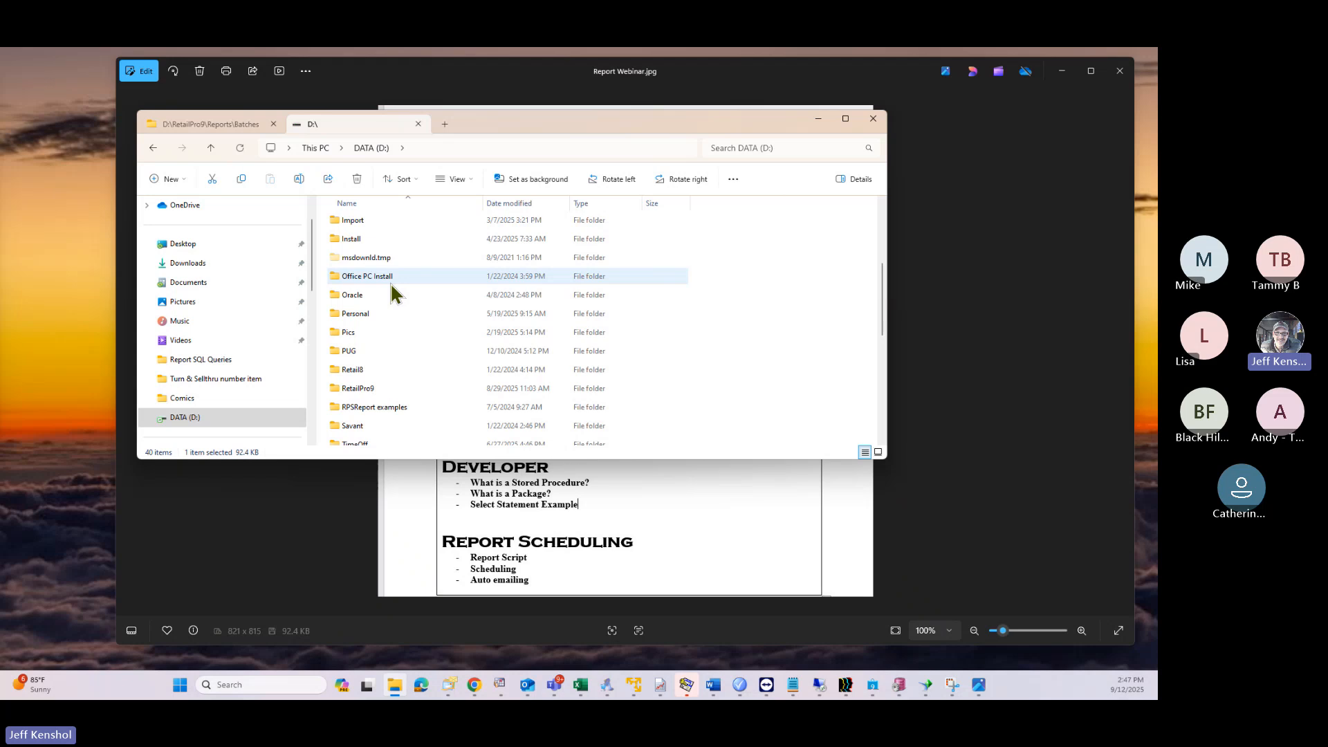
{"action": "scroll", "coordinate": [391, 285], "scroll_direction": "up", "scroll_amount": 4}
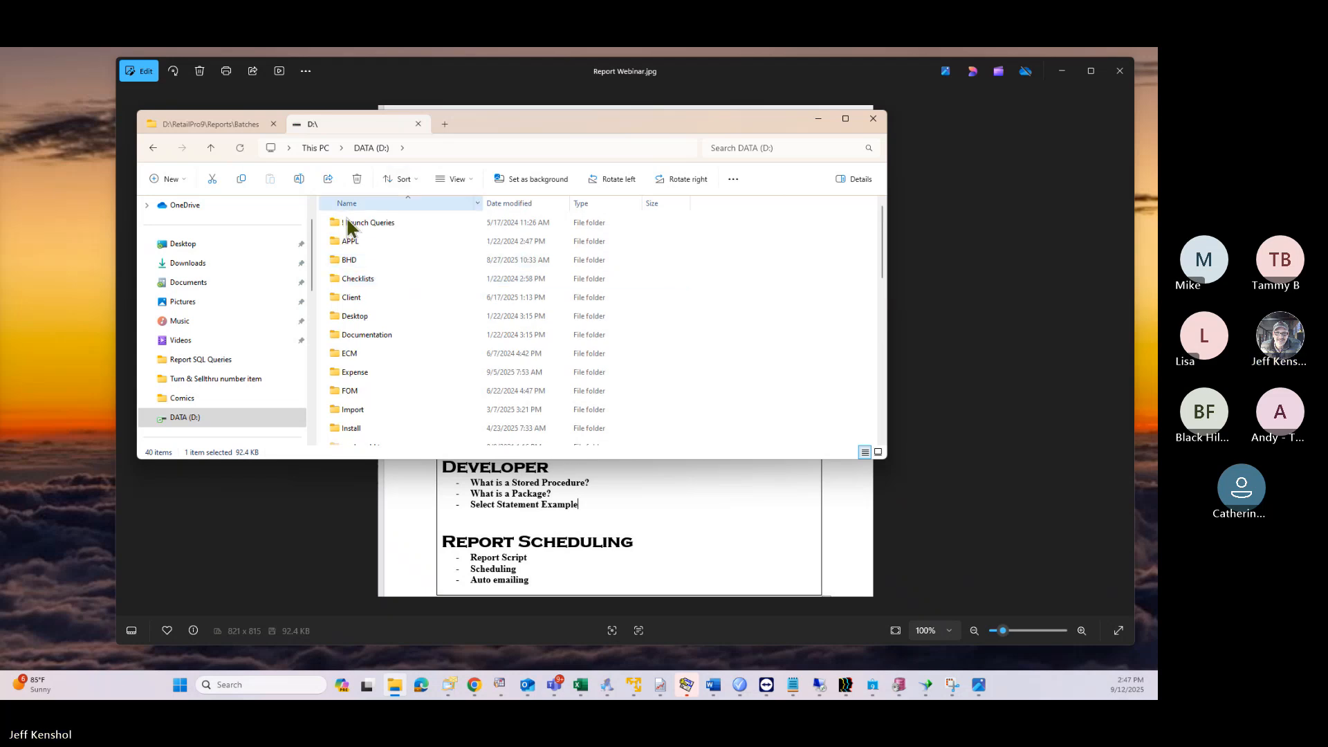
{"action": "left_click", "coordinate": [350, 259]}
{"action": "double_click", "coordinate": [352, 259]}
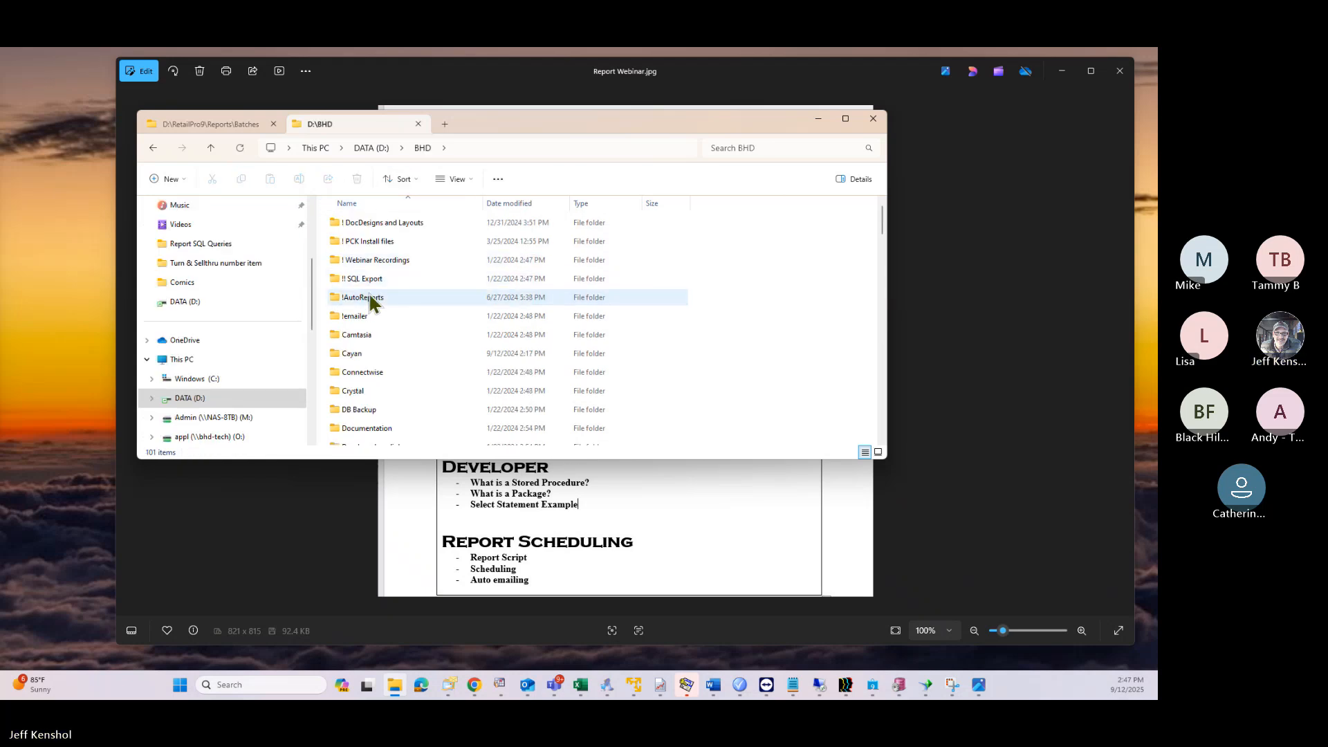
{"action": "double_click", "coordinate": [368, 292]}
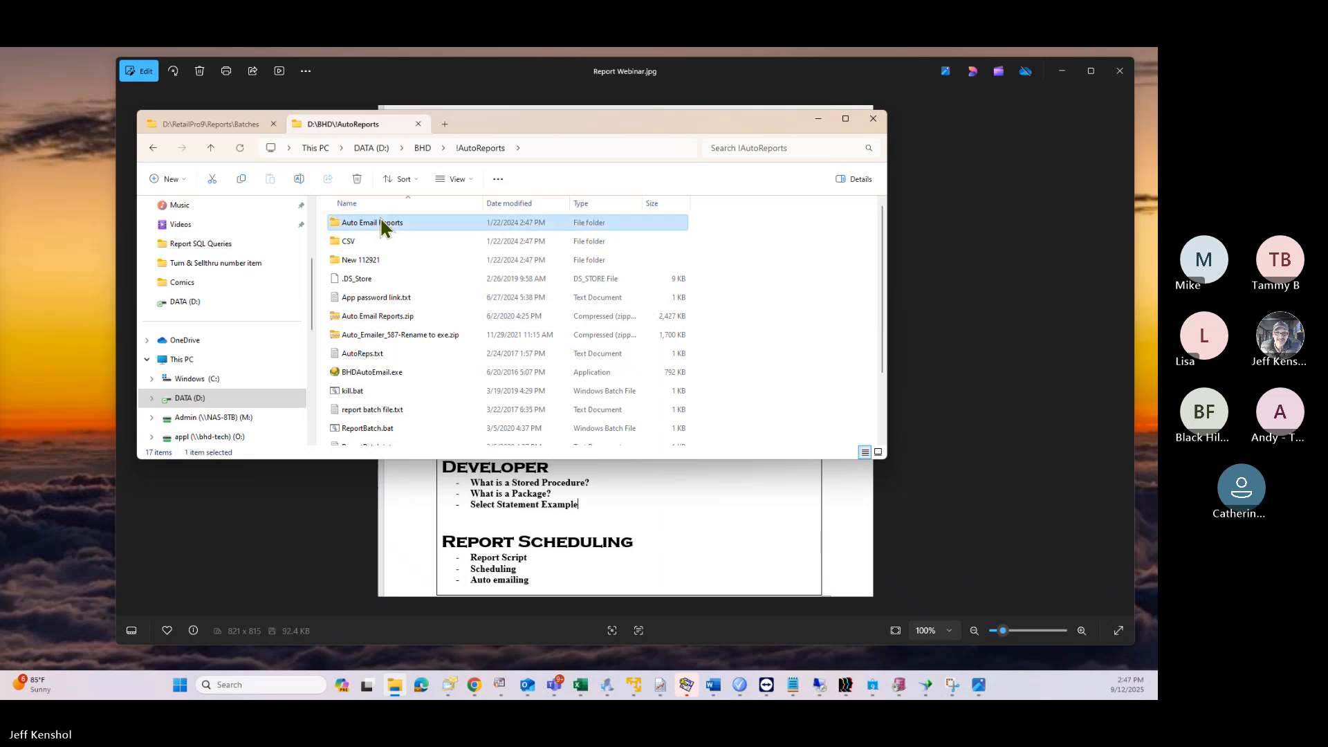
{"action": "double_click", "coordinate": [381, 220]}
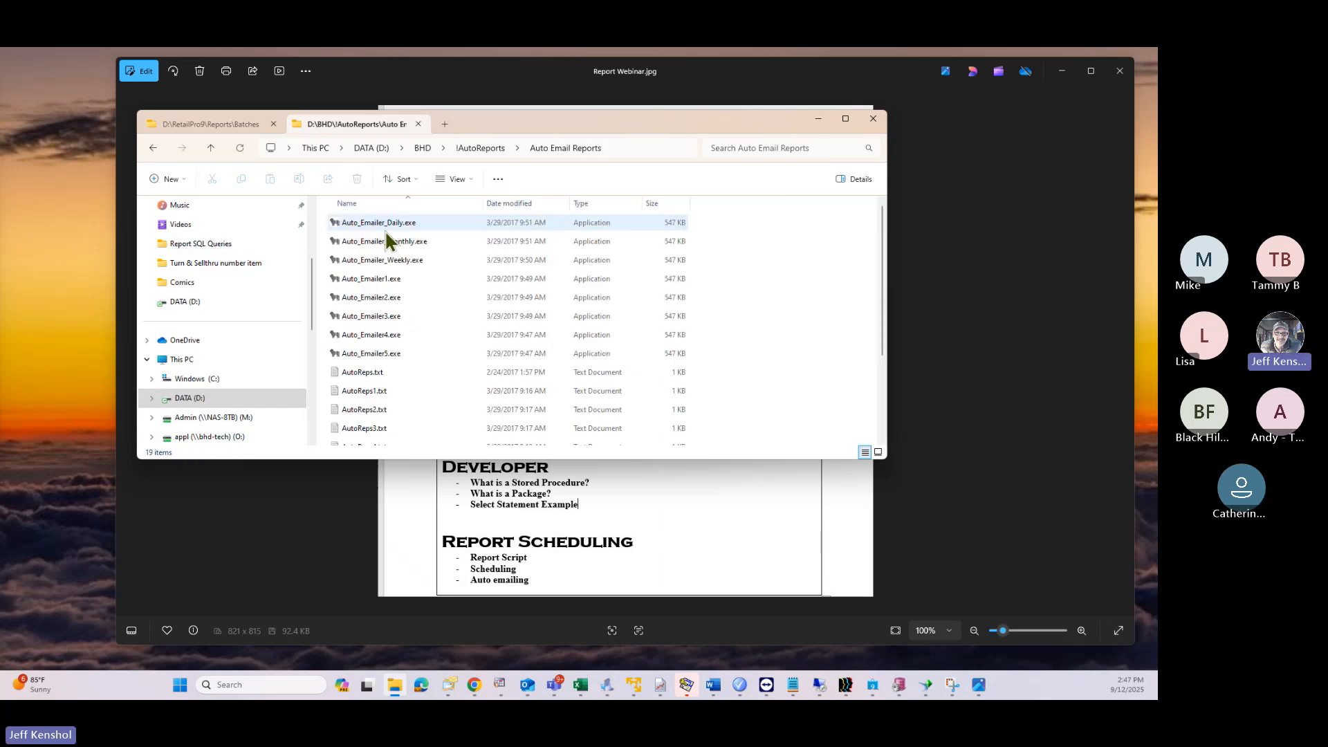
Step: Examine how the numbered and daily Auto_Emailer programs pair with their matching AutoReps text files
{"action": "left_click", "coordinate": [399, 281]}
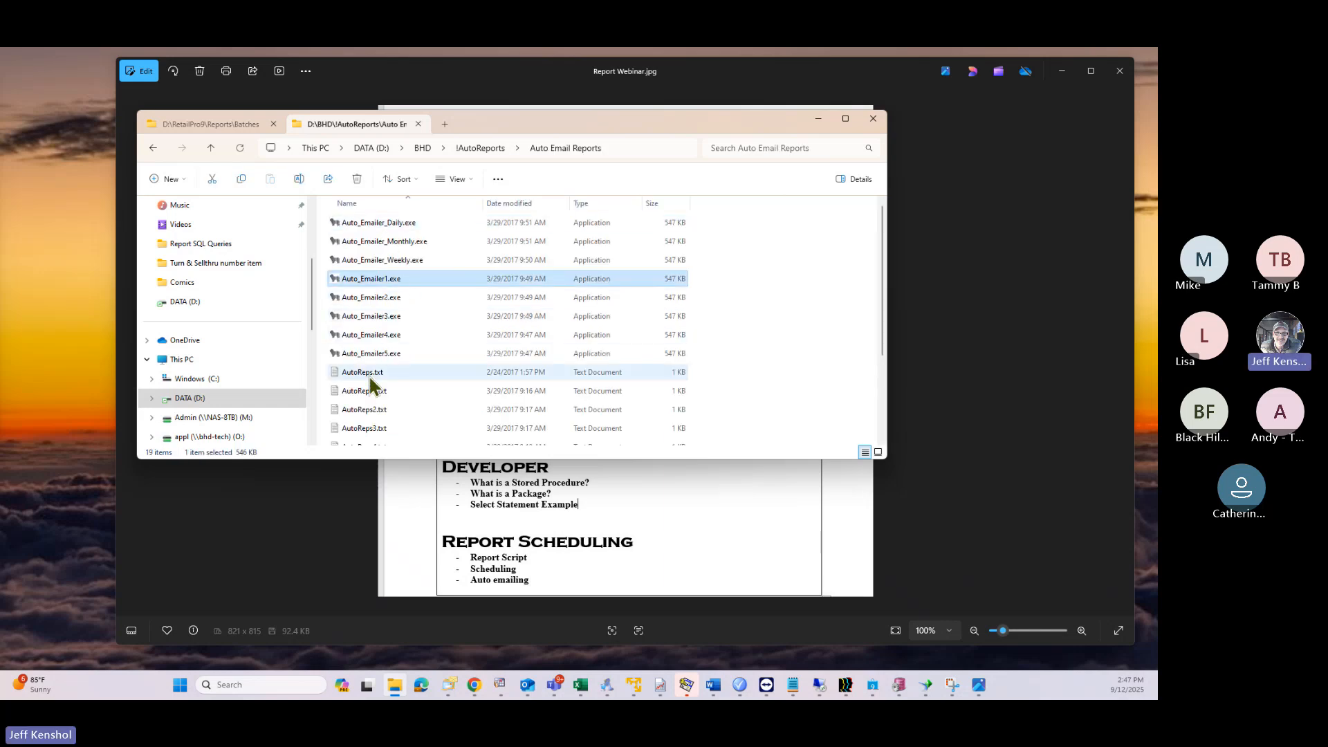
{"action": "left_click", "coordinate": [383, 399]}
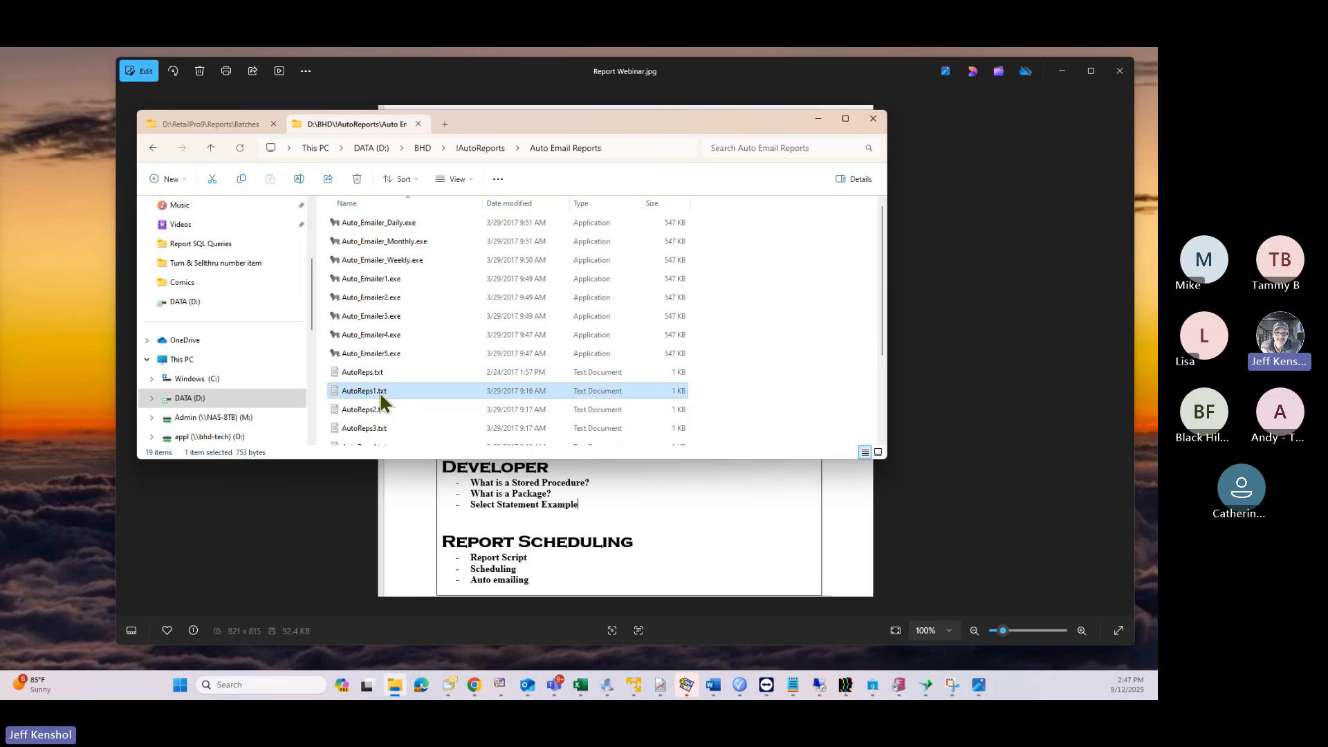
{"action": "left_click", "coordinate": [380, 298]}
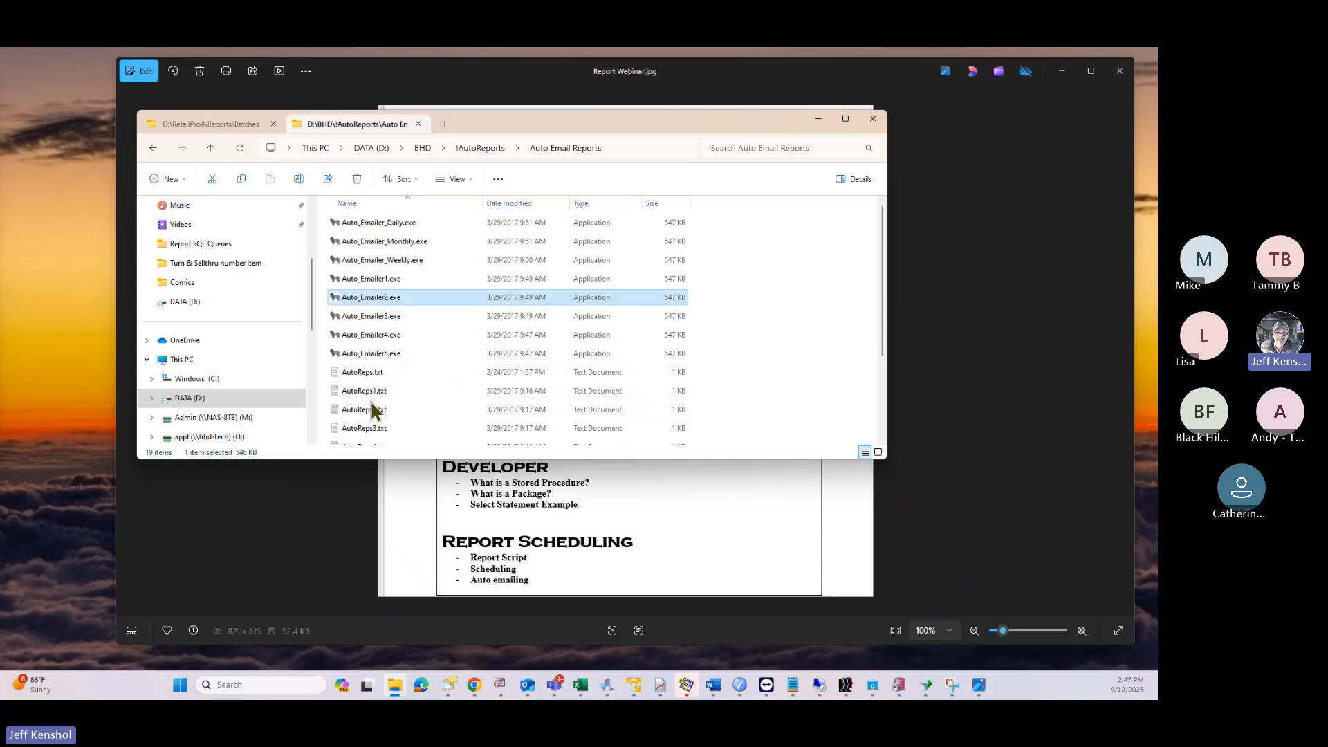
{"action": "left_click", "coordinate": [374, 408]}
{"action": "left_click", "coordinate": [391, 224]}
{"action": "scroll", "coordinate": [384, 353], "scroll_direction": "down", "scroll_amount": 2}
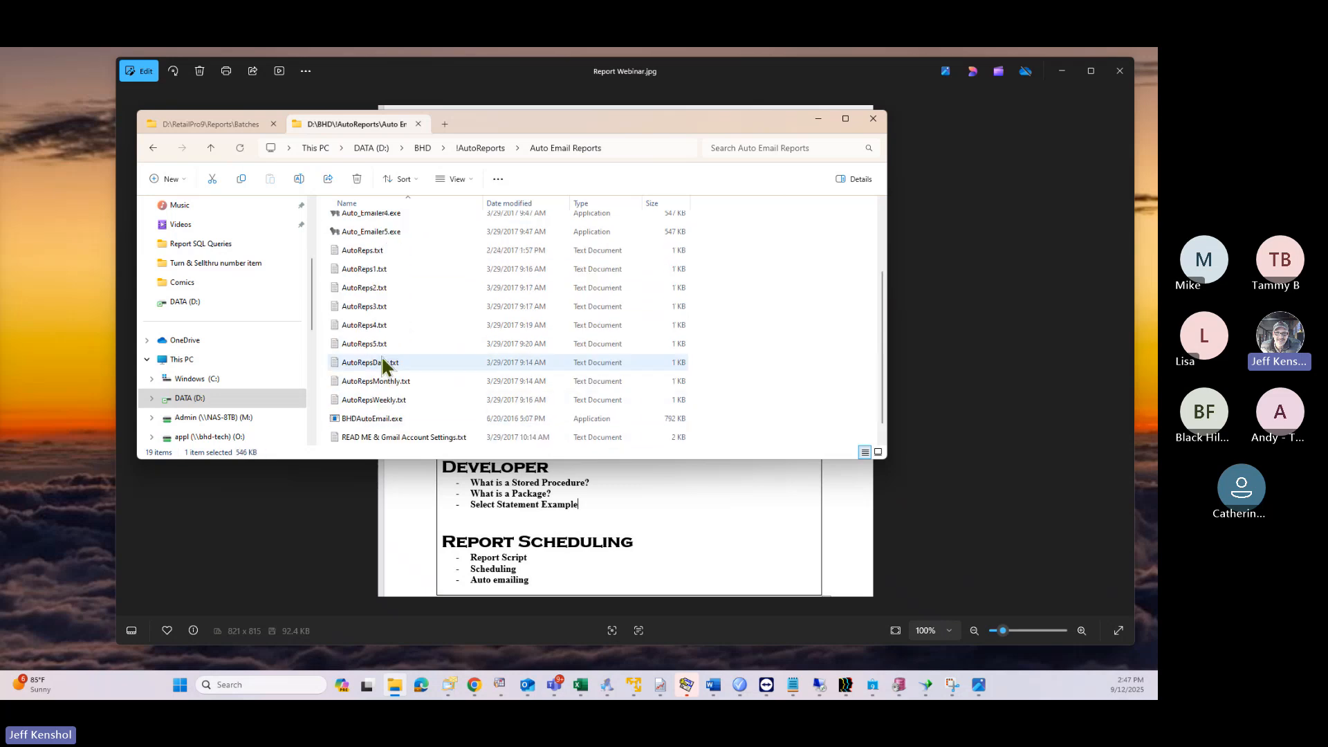
{"action": "left_click", "coordinate": [392, 365]}
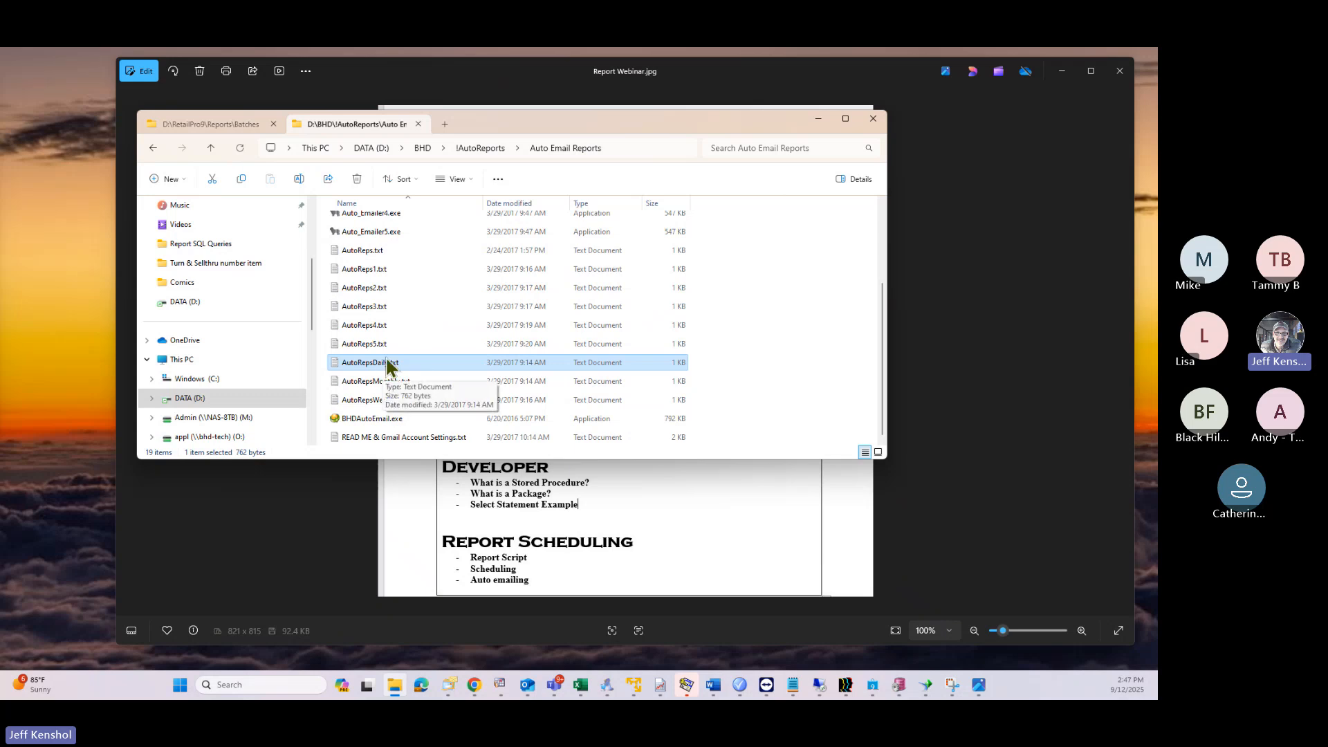
Step: Open AutoReps.txt in Notepad and review its sender name, email addresses, subject, body and directory settings
{"action": "double_click", "coordinate": [377, 253]}
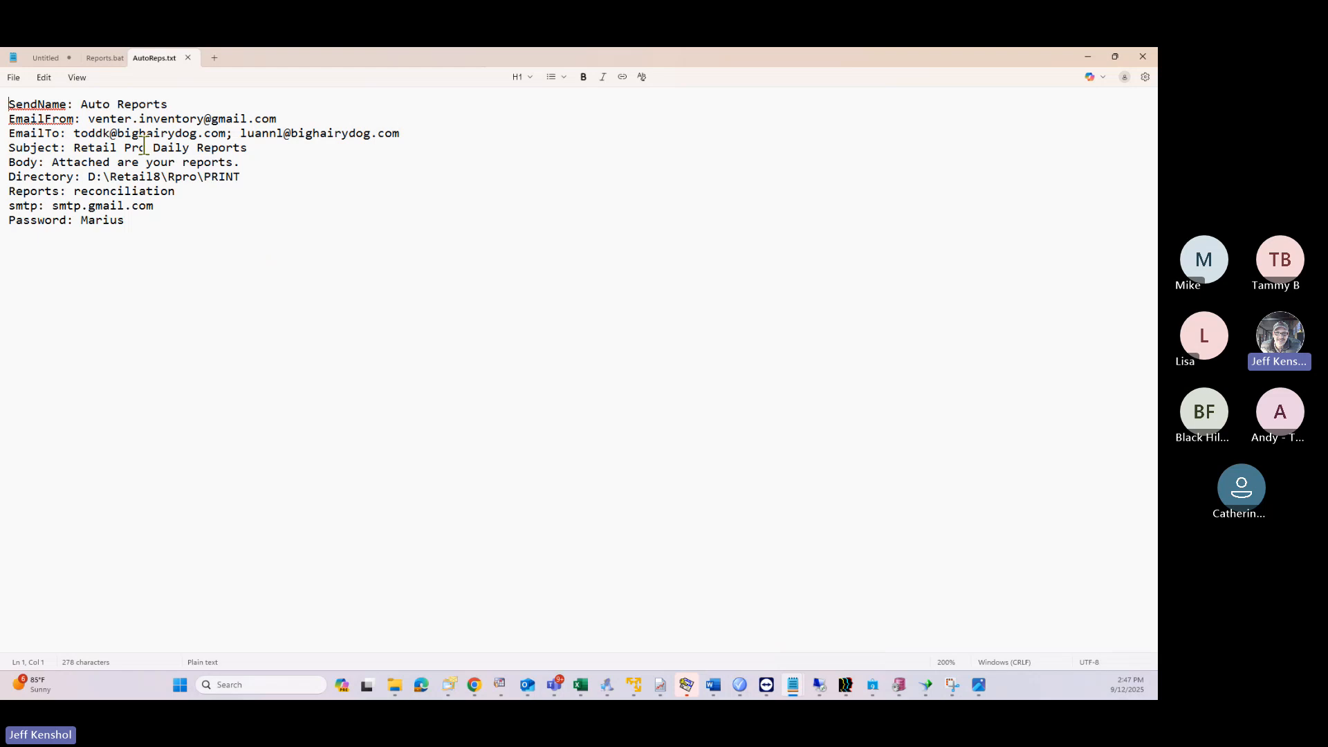
{"action": "left_click_drag", "start_coordinate": [81, 104], "coordinate": [190, 104]}
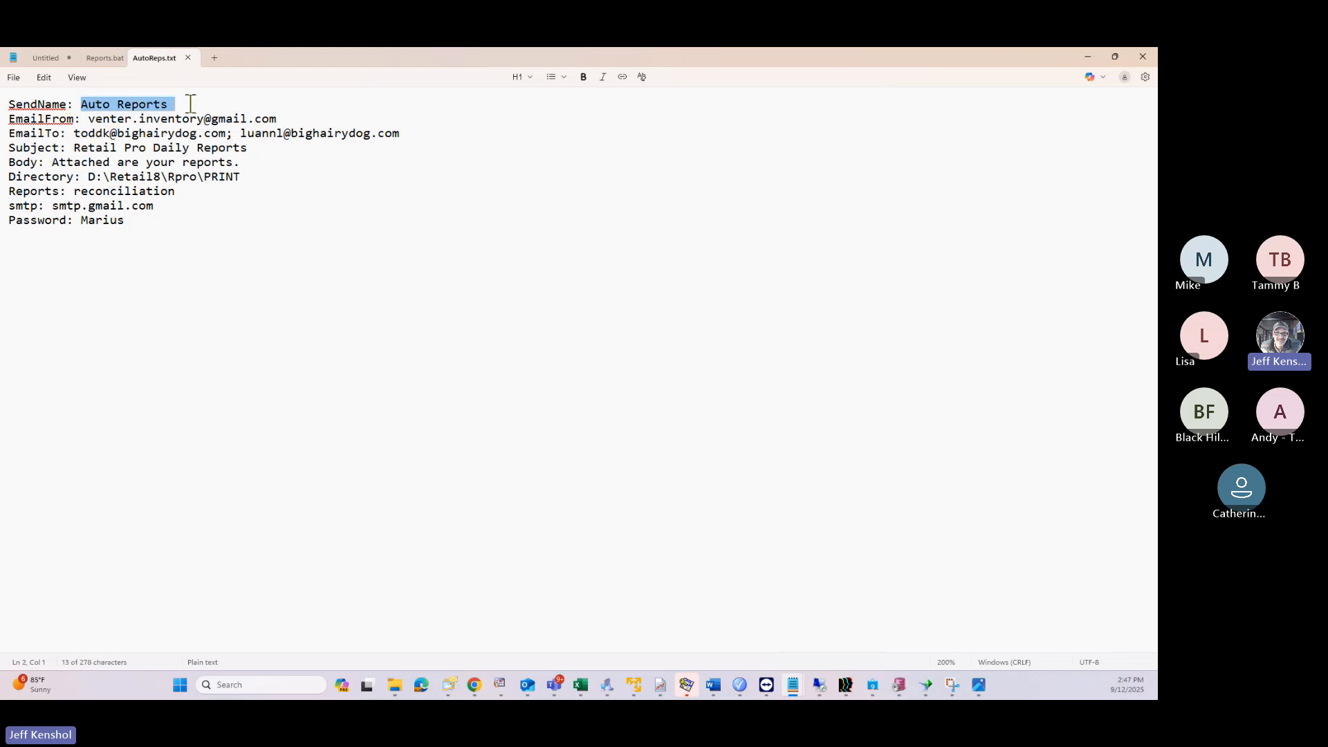
{"action": "left_click", "coordinate": [90, 119]}
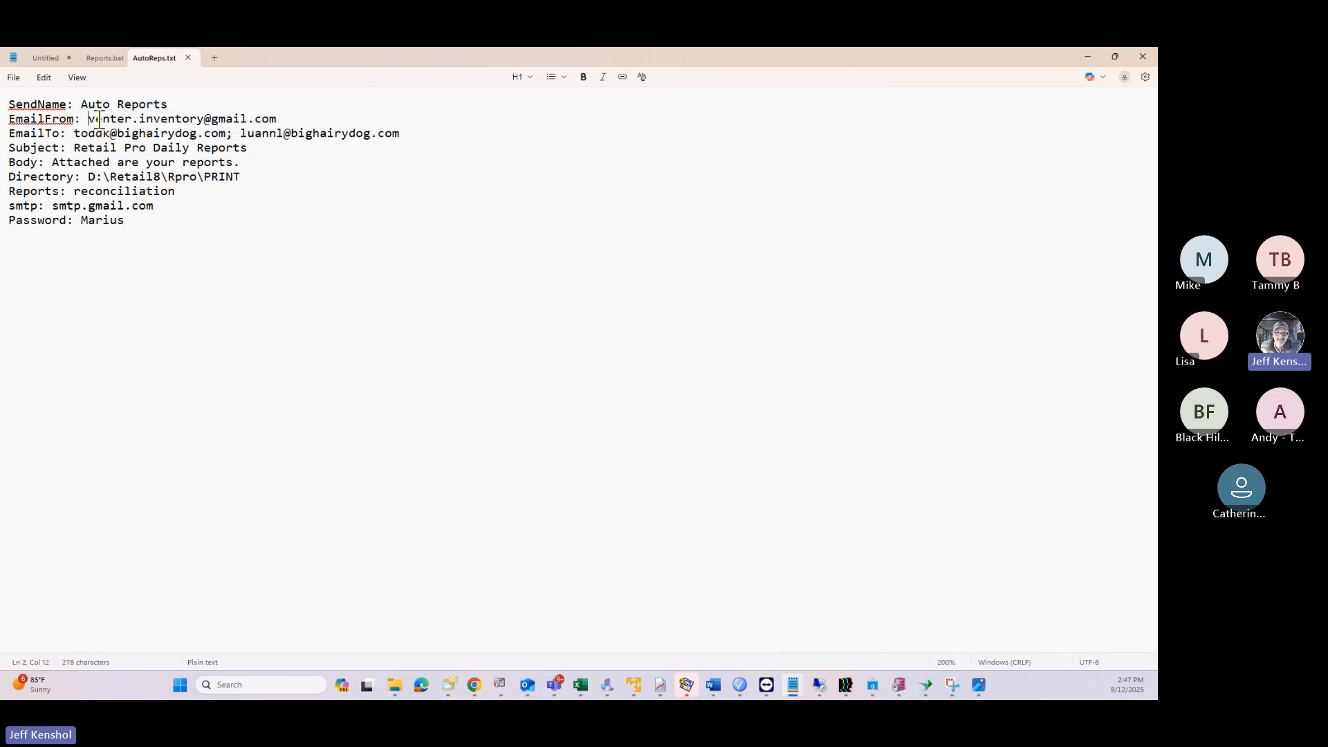
{"action": "left_click_drag", "start_coordinate": [99, 119], "coordinate": [276, 119]}
{"action": "left_click_drag", "start_coordinate": [88, 133], "coordinate": [112, 166]}
{"action": "left_click_drag", "start_coordinate": [242, 177], "coordinate": [88, 179]}
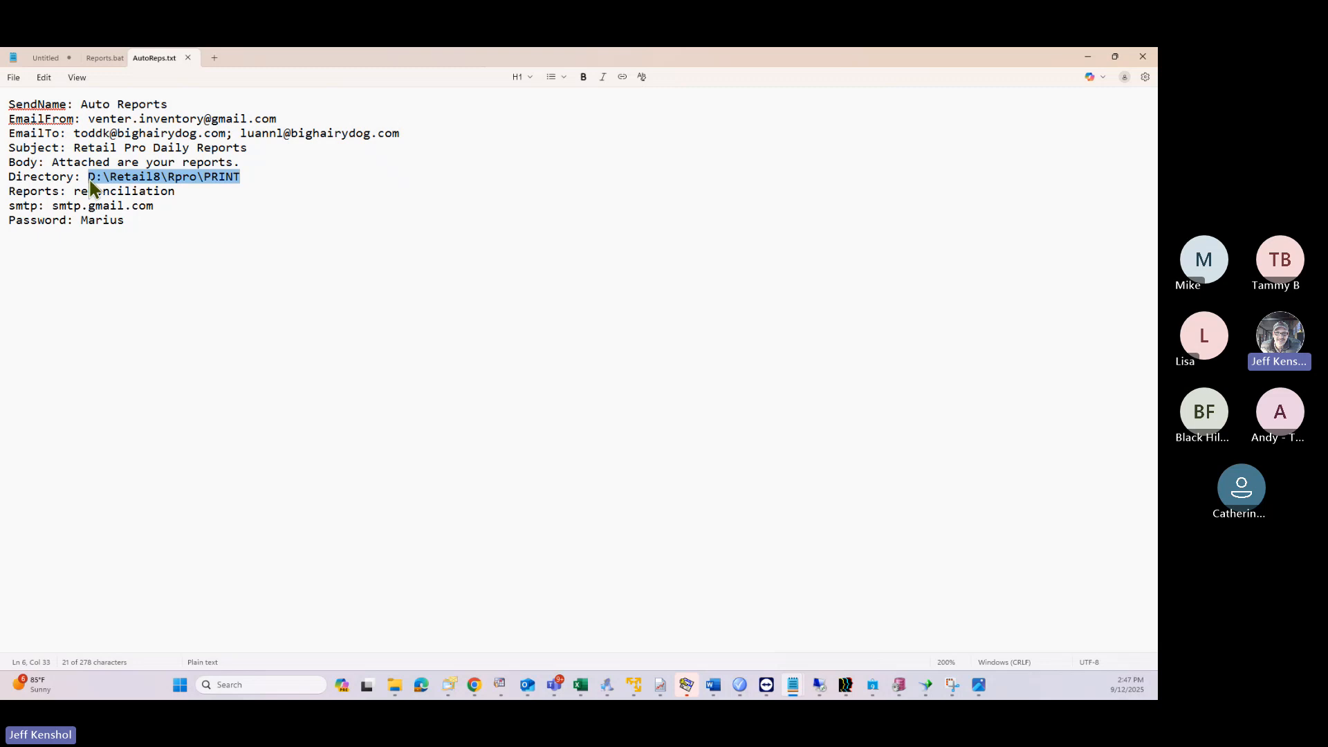
Step: Try replacing the Reports value in AutoReps.txt with 2, review the smtp and password lines, and close the file without saving
{"action": "left_click_drag", "start_coordinate": [175, 192], "coordinate": [74, 192]}
{"action": "type", "text": "2"}
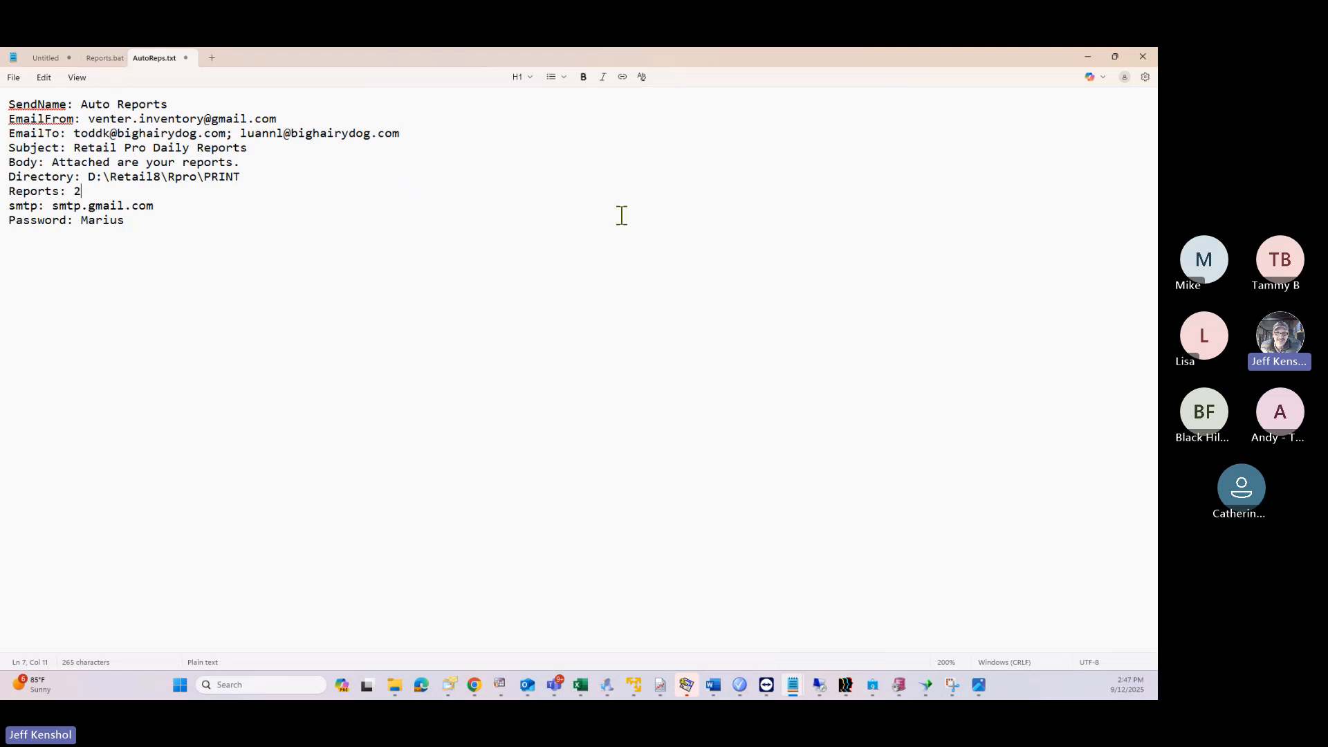
{"action": "left_click_drag", "start_coordinate": [170, 206], "coordinate": [50, 206]}
{"action": "left_click_drag", "start_coordinate": [148, 219], "coordinate": [75, 221]}
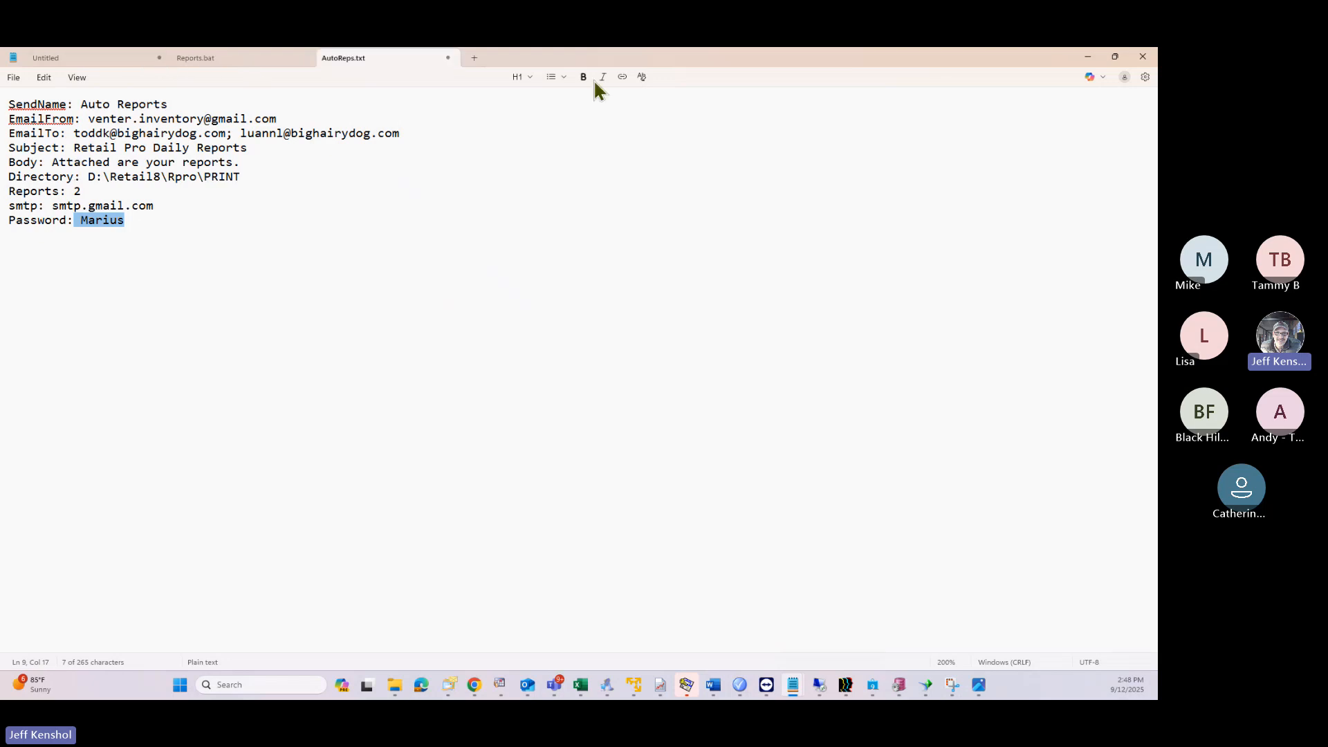
{"action": "left_click", "coordinate": [449, 56]}
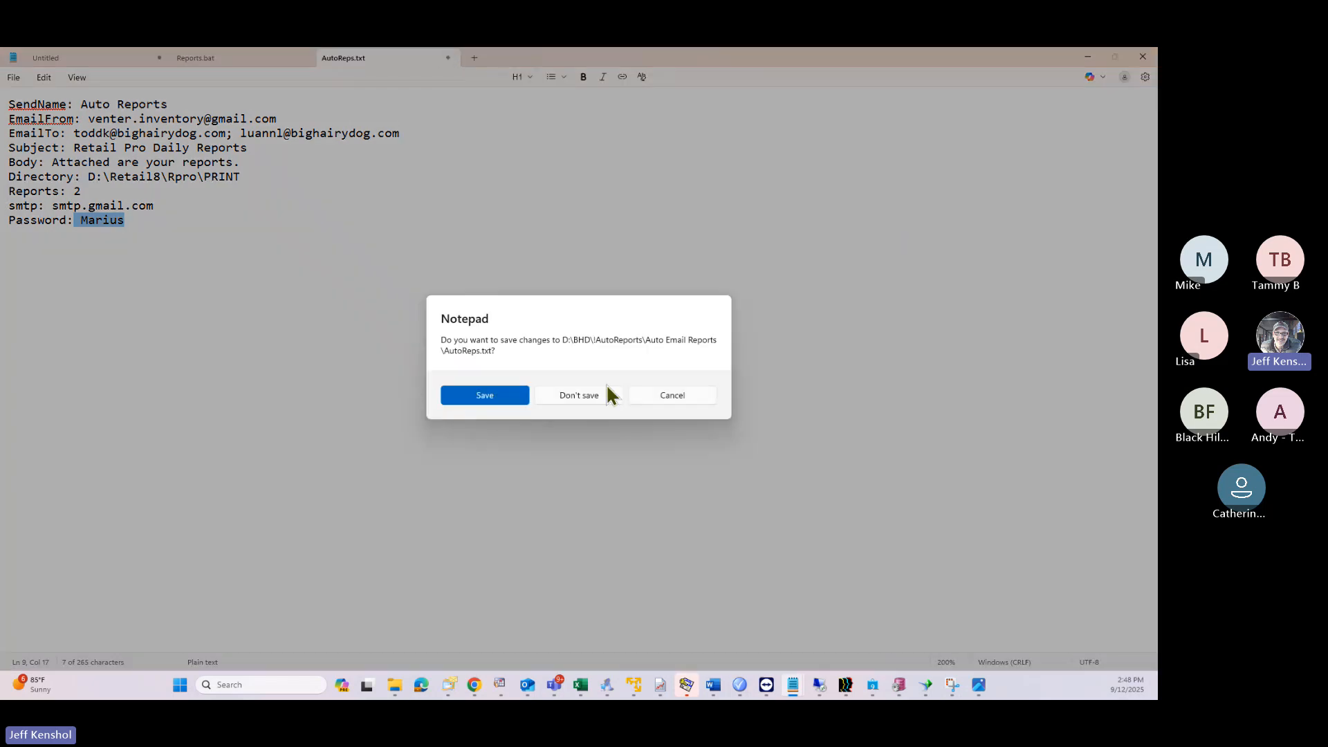
{"action": "left_click", "coordinate": [577, 395]}
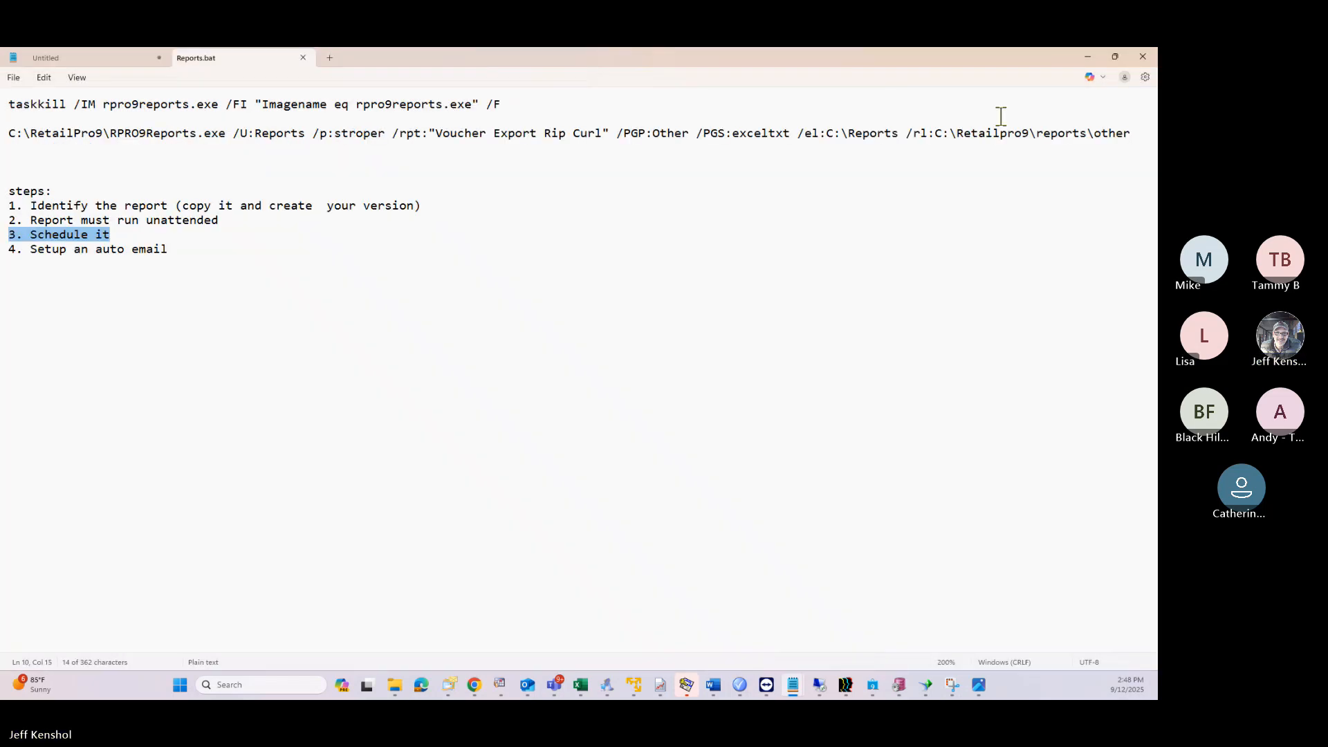
Step: Return to File Explorer to look at the C: drive's root, and go back to the Batches folder
{"action": "left_click", "coordinate": [1089, 57]}
{"action": "left_click", "coordinate": [205, 380]}
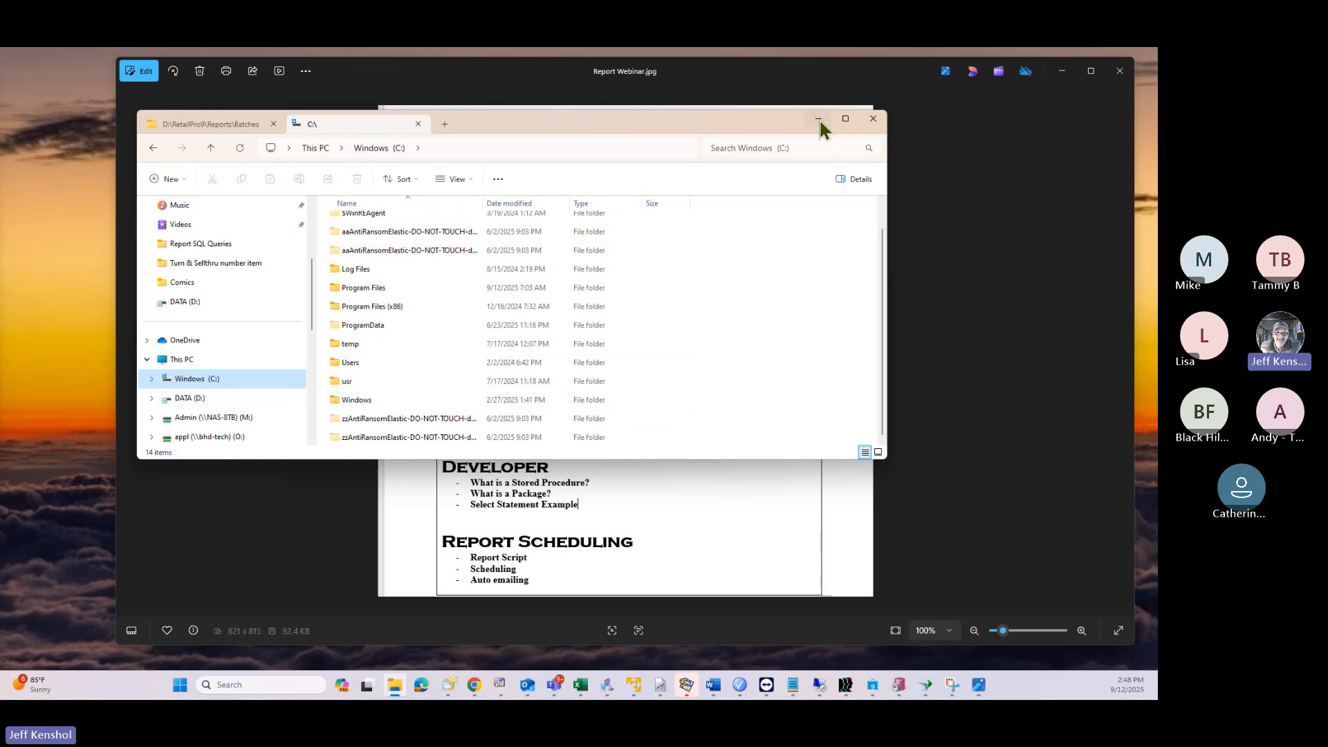
{"action": "left_click", "coordinate": [238, 124]}
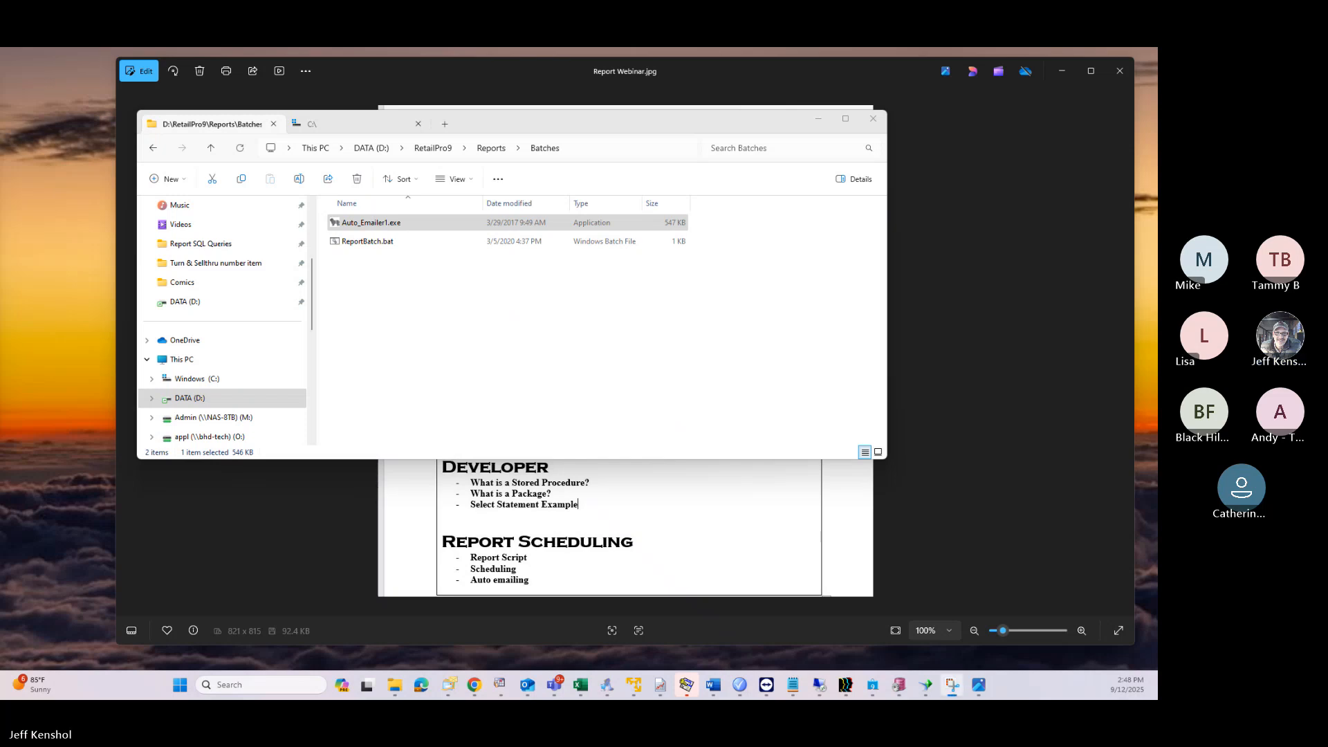
{"action": "key", "text": "super+shift+s"}
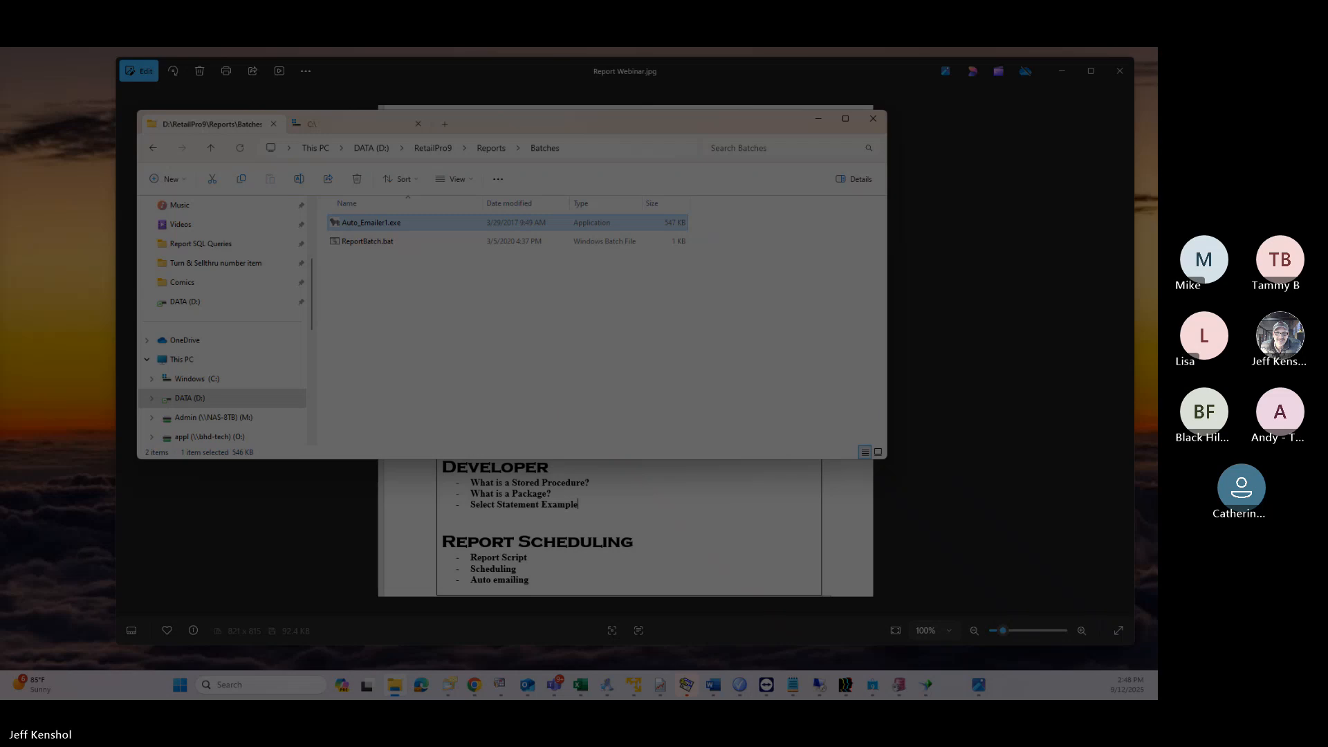
{"action": "key", "text": "Escape"}
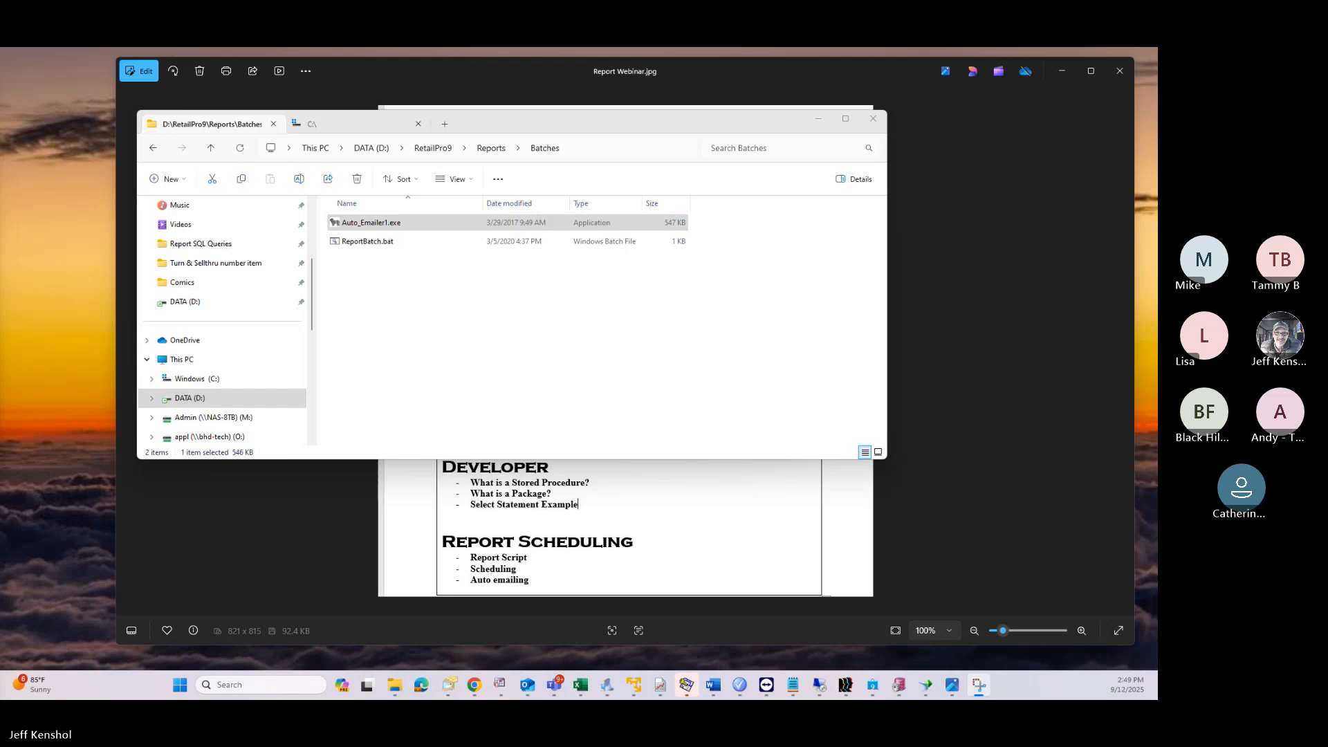
{"action": "key", "text": "super+shift+s"}
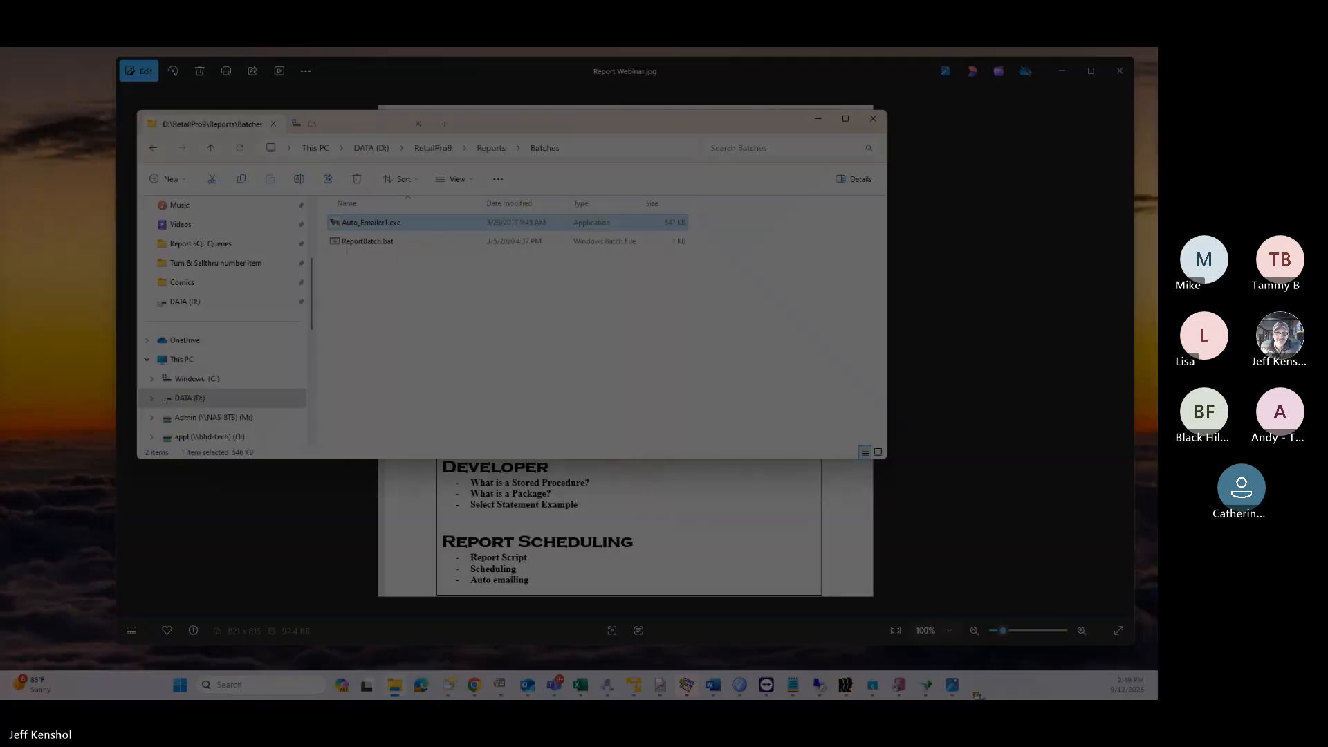
{"action": "key", "text": "Escape"}
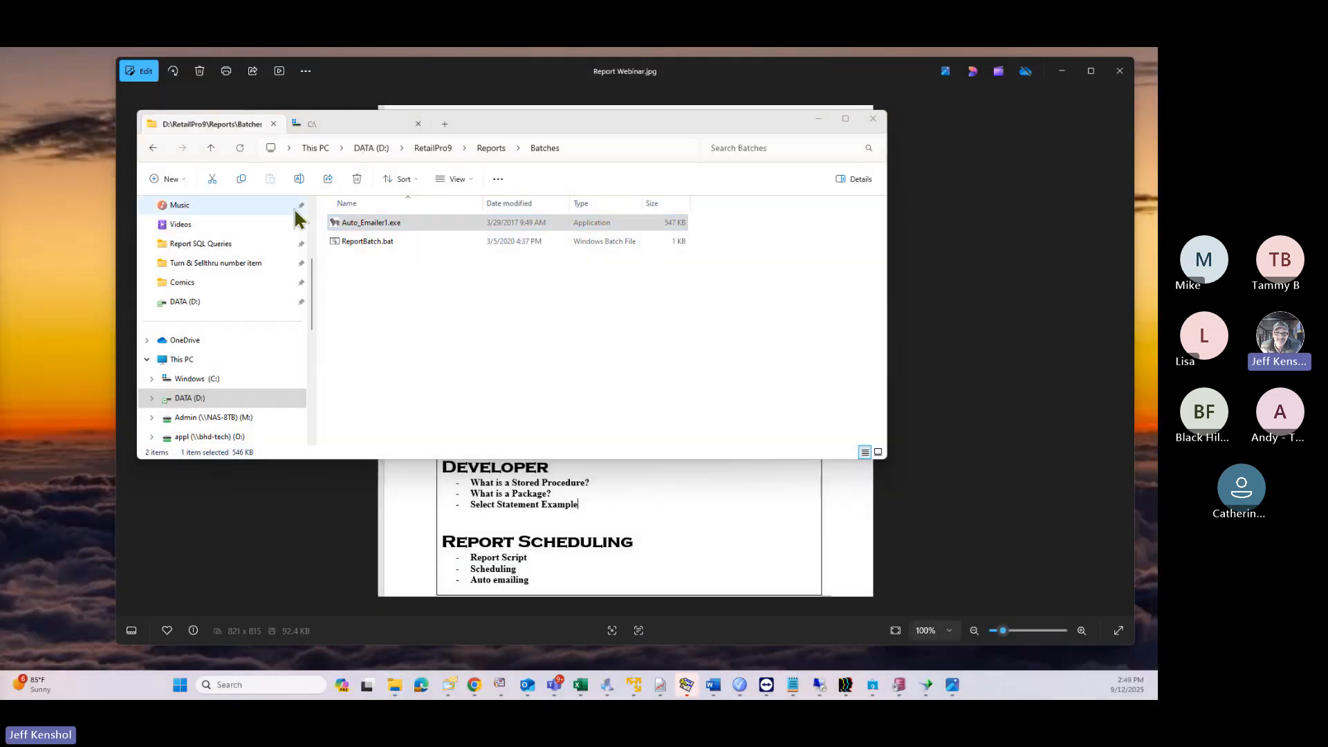
Step: Run Auto_Emailer1.exe from the Batches folder, show a screenshot of its error message in Snipping Tool, and clear that window away
{"action": "left_click", "coordinate": [374, 228]}
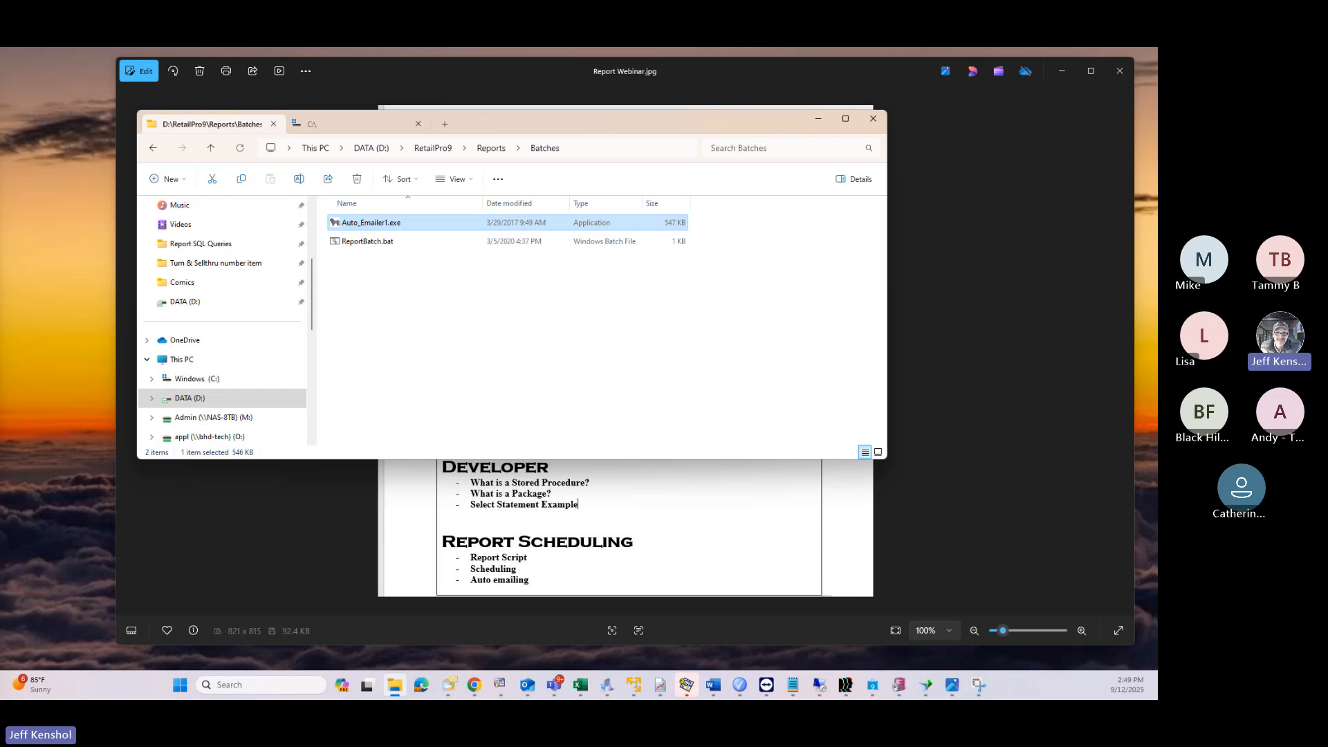
{"action": "key", "text": "super+shift+s"}
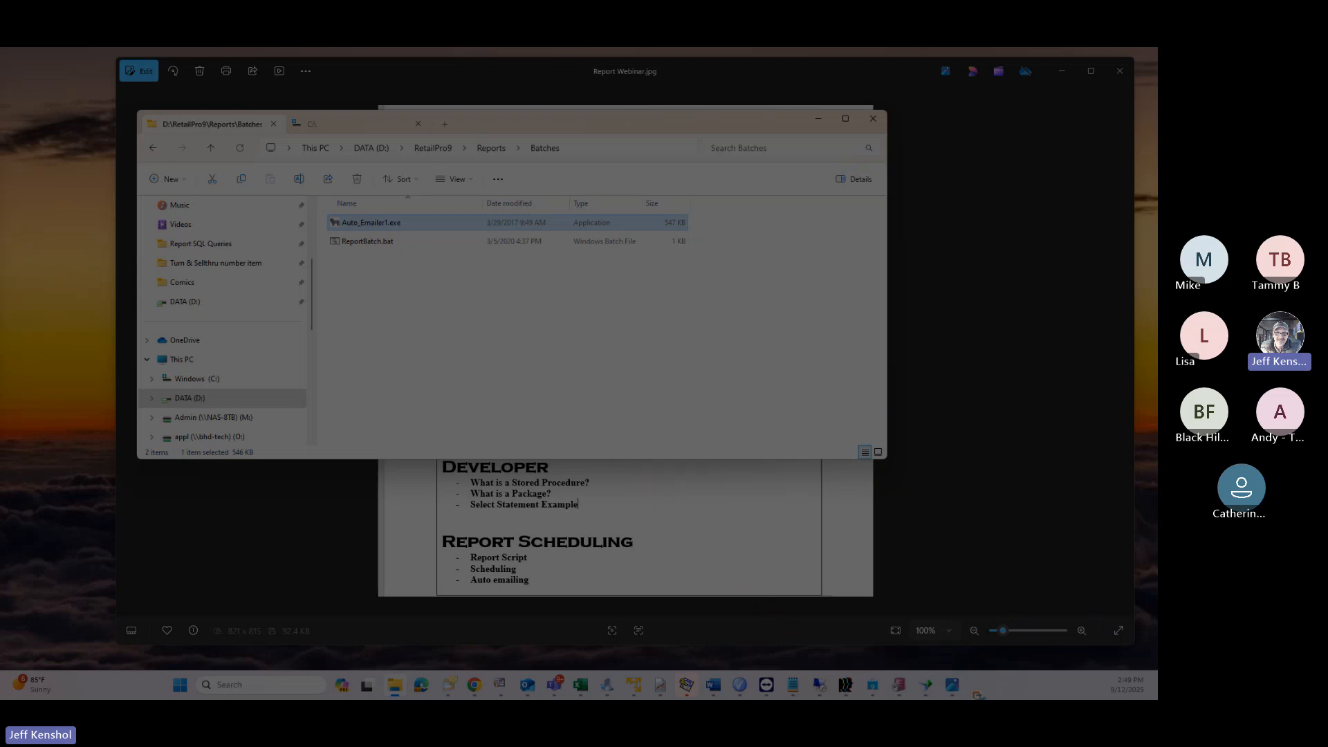
{"action": "key", "text": "Escape"}
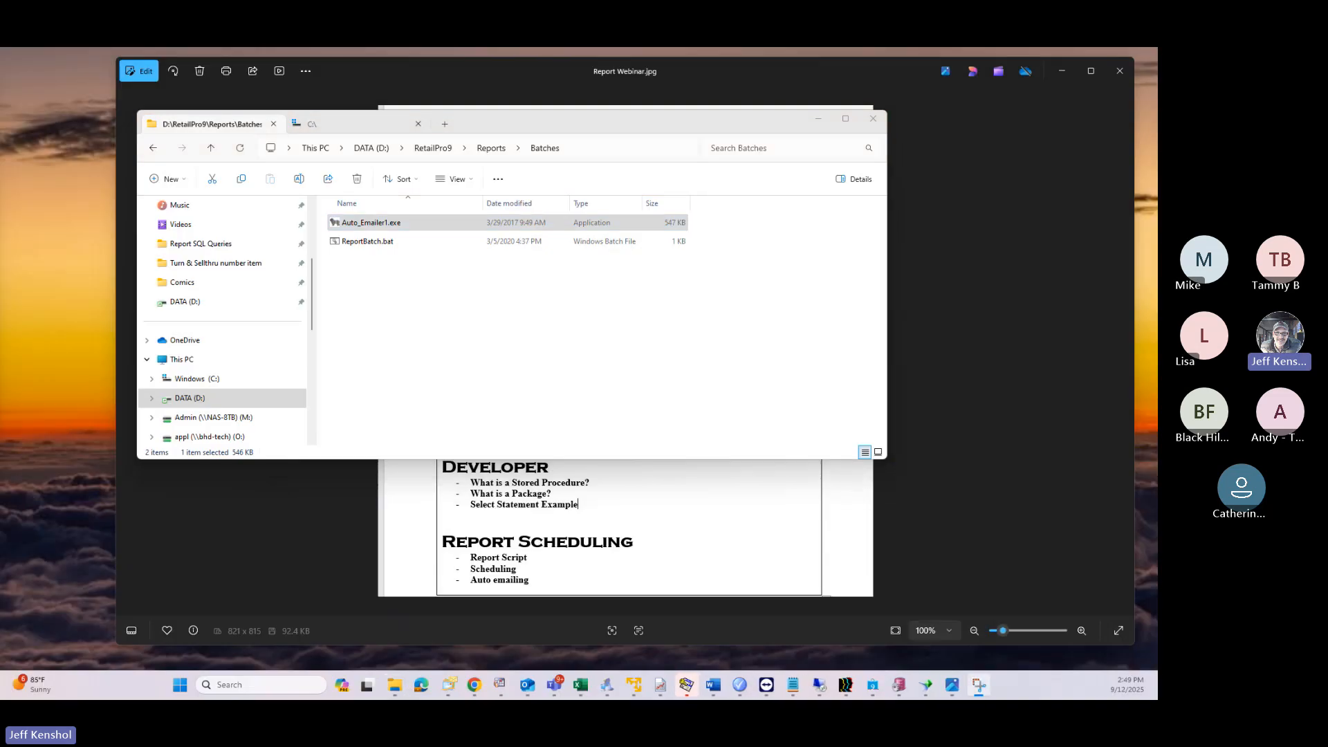
{"action": "left_click_drag", "start_coordinate": [0, 221], "coordinate": [308, 120]}
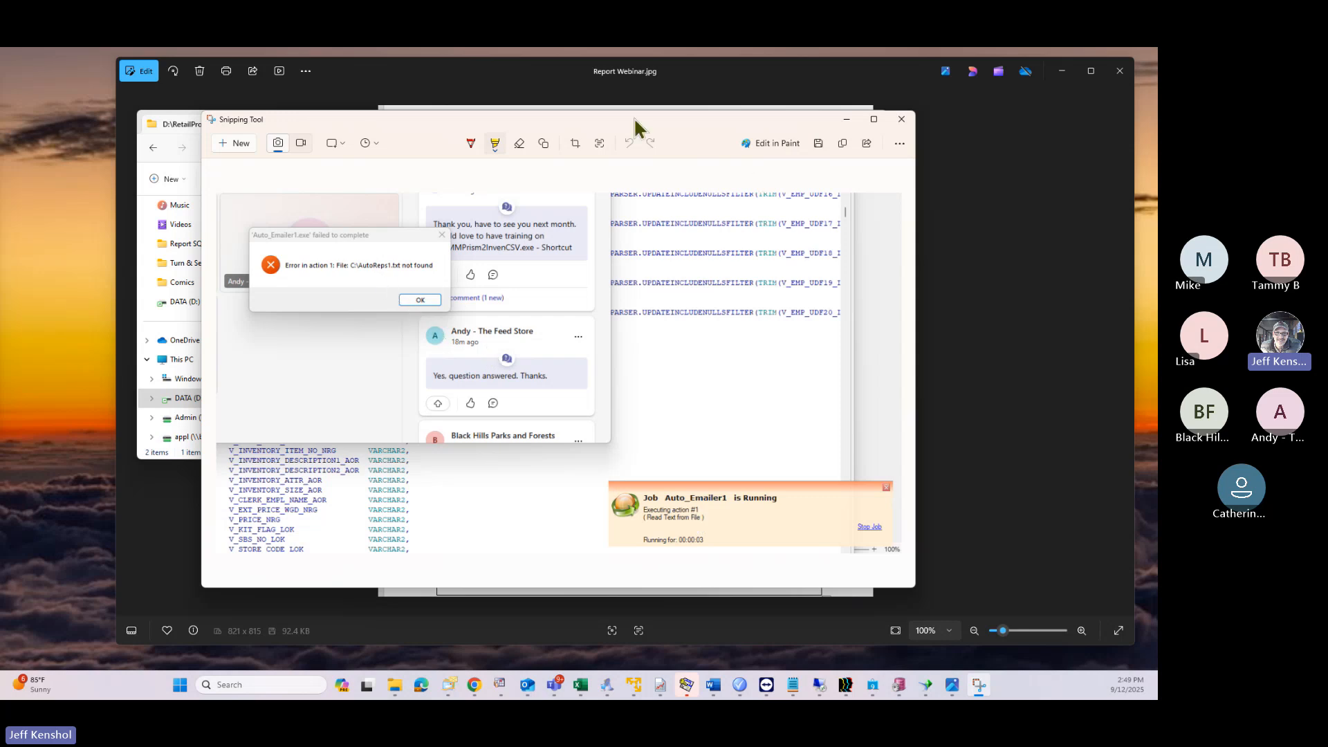
{"action": "left_click_drag", "start_coordinate": [634, 120], "coordinate": [0, 131]}
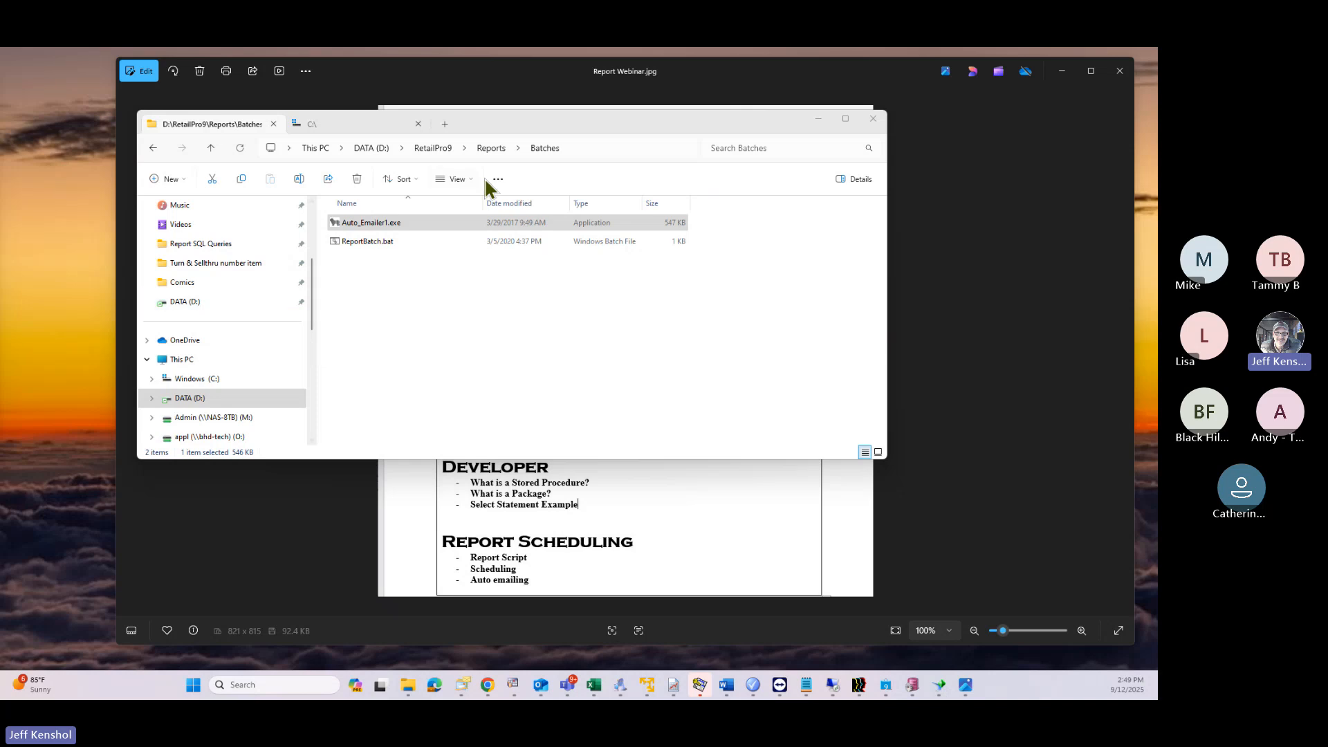
Step: Browse in File Explorer to the Auto Email Reports folder under D:\BHD\!AutoReports
{"action": "left_click_drag", "start_coordinate": [517, 121], "coordinate": [1158, 163]}
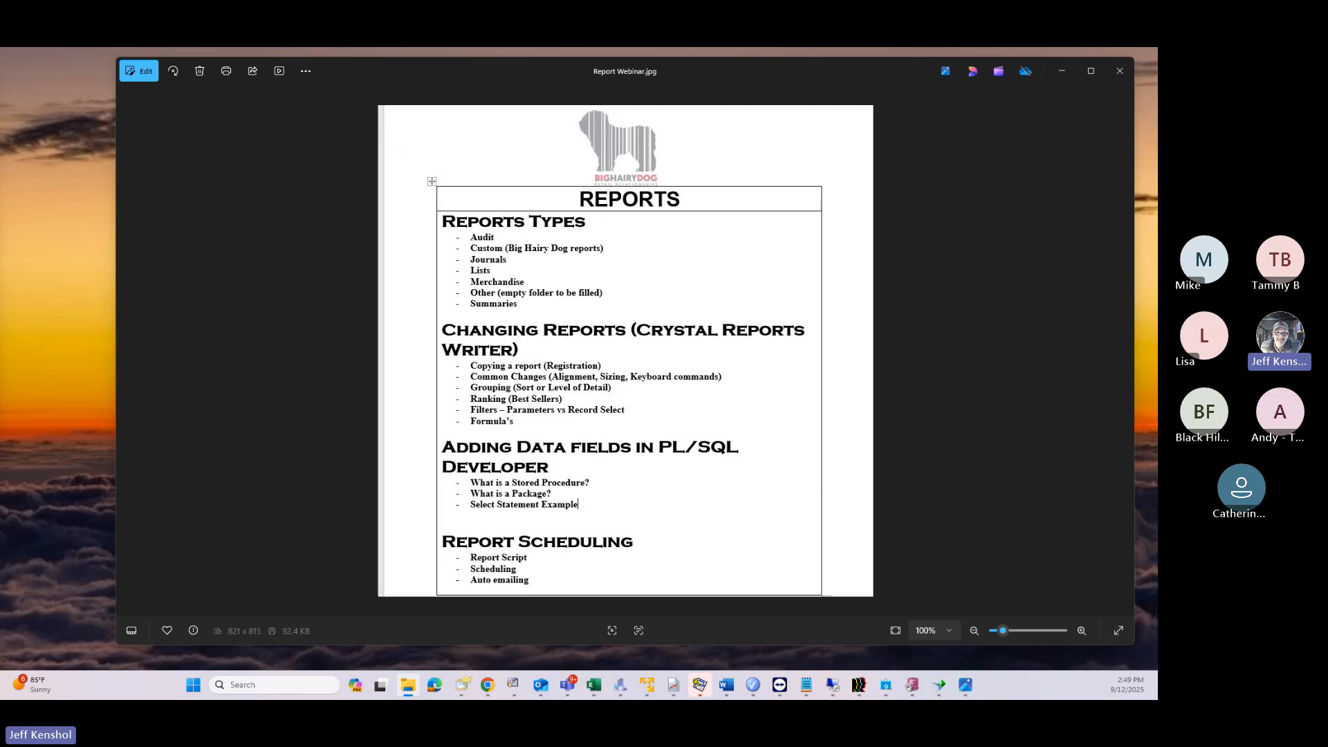
{"action": "left_click_drag", "start_coordinate": [1158, 185], "coordinate": [537, 176]}
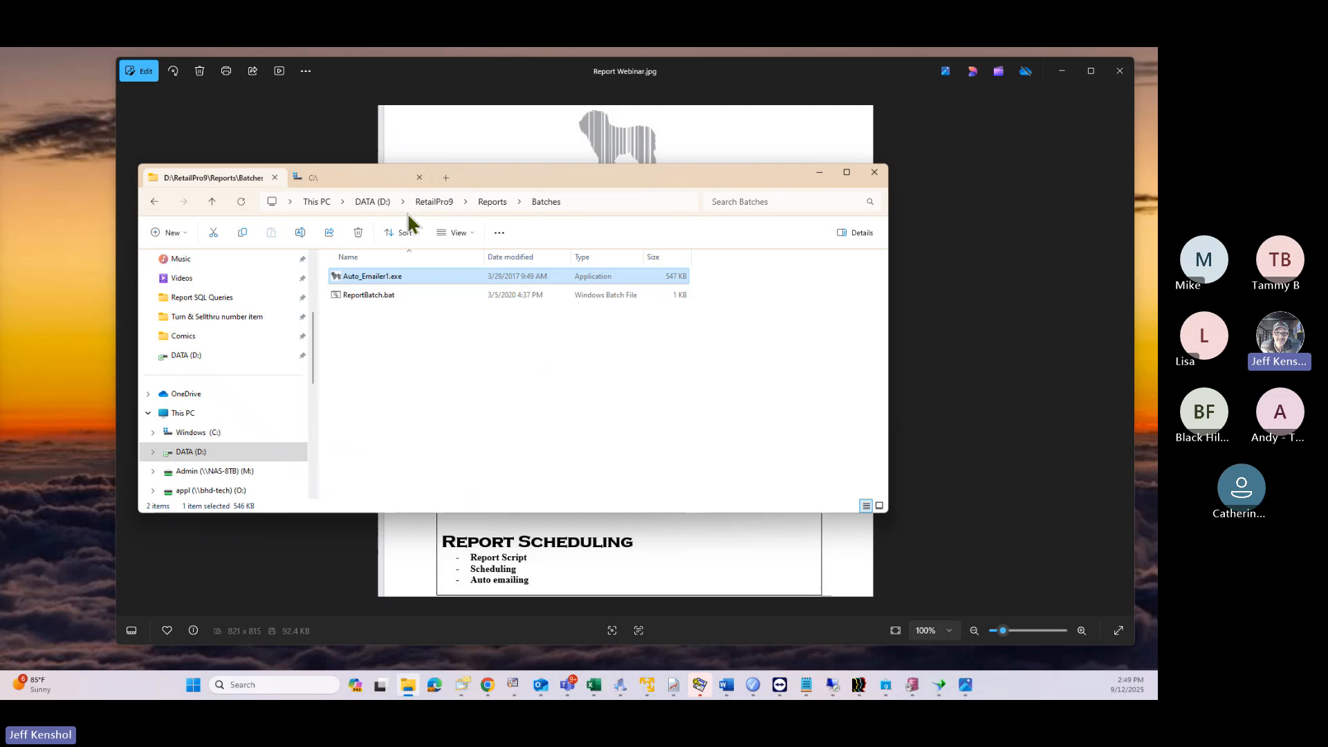
{"action": "left_click", "coordinate": [374, 202]}
{"action": "scroll", "coordinate": [370, 378], "scroll_direction": "up", "scroll_amount": 3}
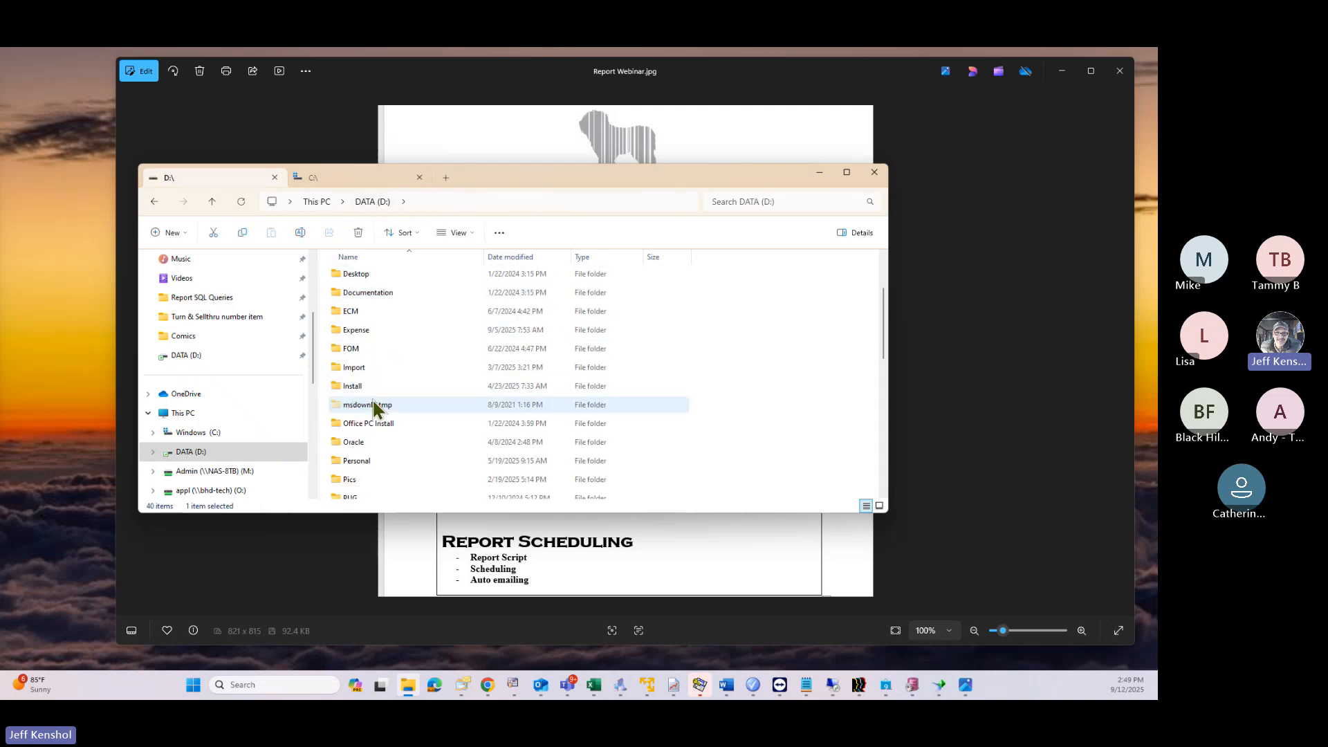
{"action": "double_click", "coordinate": [372, 320]}
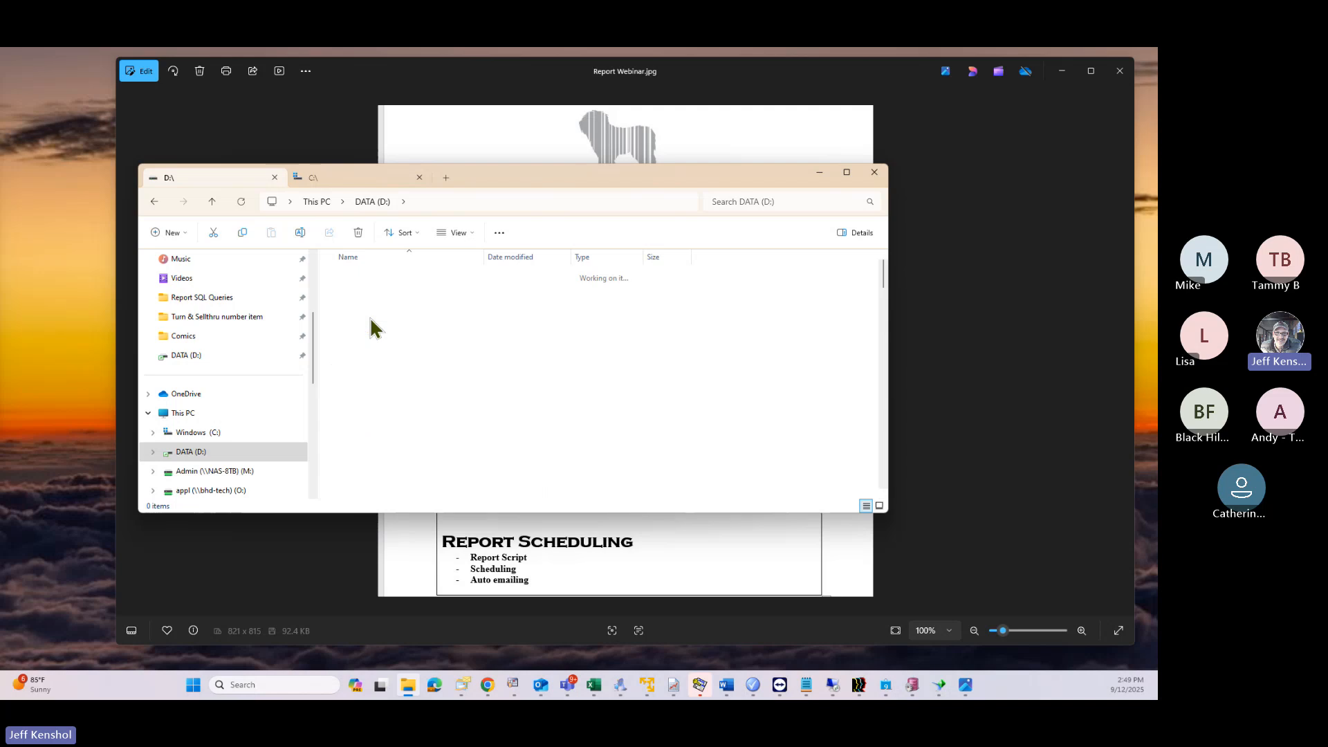
{"action": "left_click", "coordinate": [377, 350]}
{"action": "double_click", "coordinate": [376, 350]}
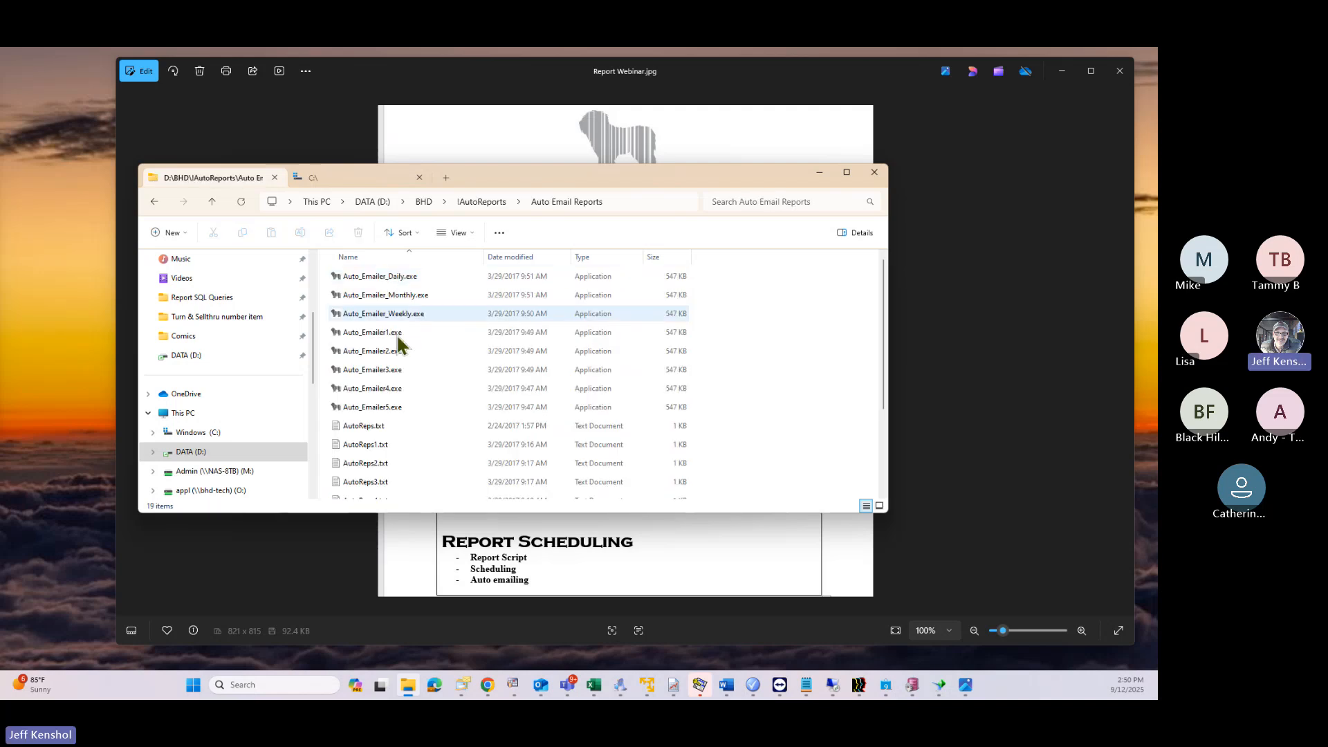
Step: Review the daily, monthly, weekly and numbered Auto_Emailer programs in the Auto Email Reports folder
{"action": "left_click", "coordinate": [401, 296]}
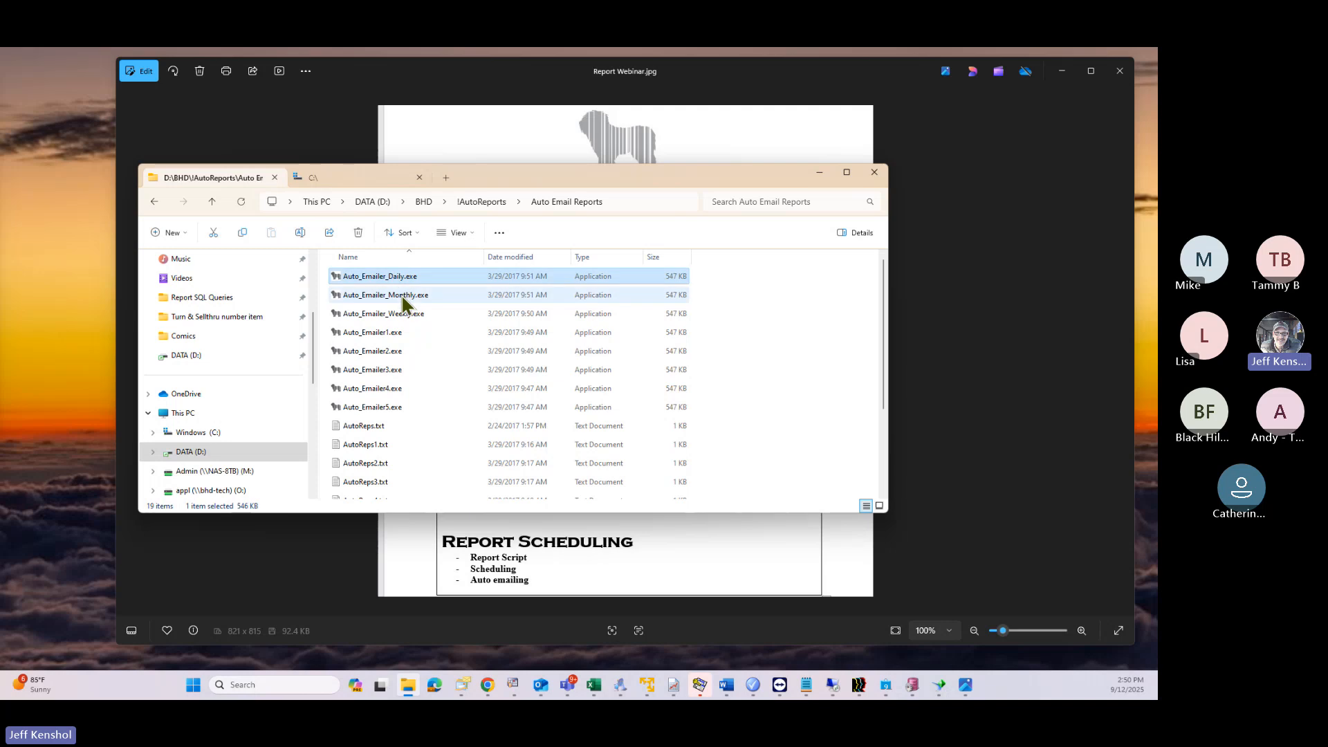
{"action": "left_click", "coordinate": [406, 315]}
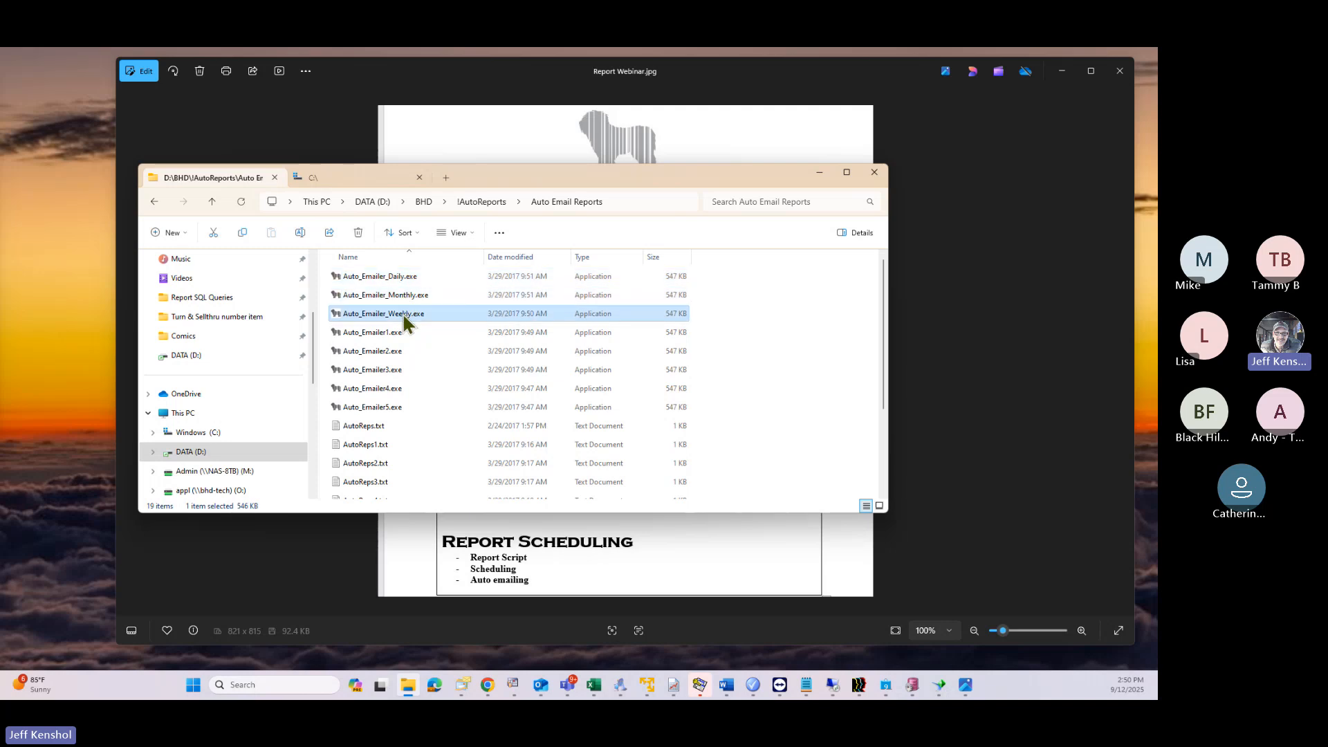
{"action": "mouse_move", "coordinate": [399, 342]}
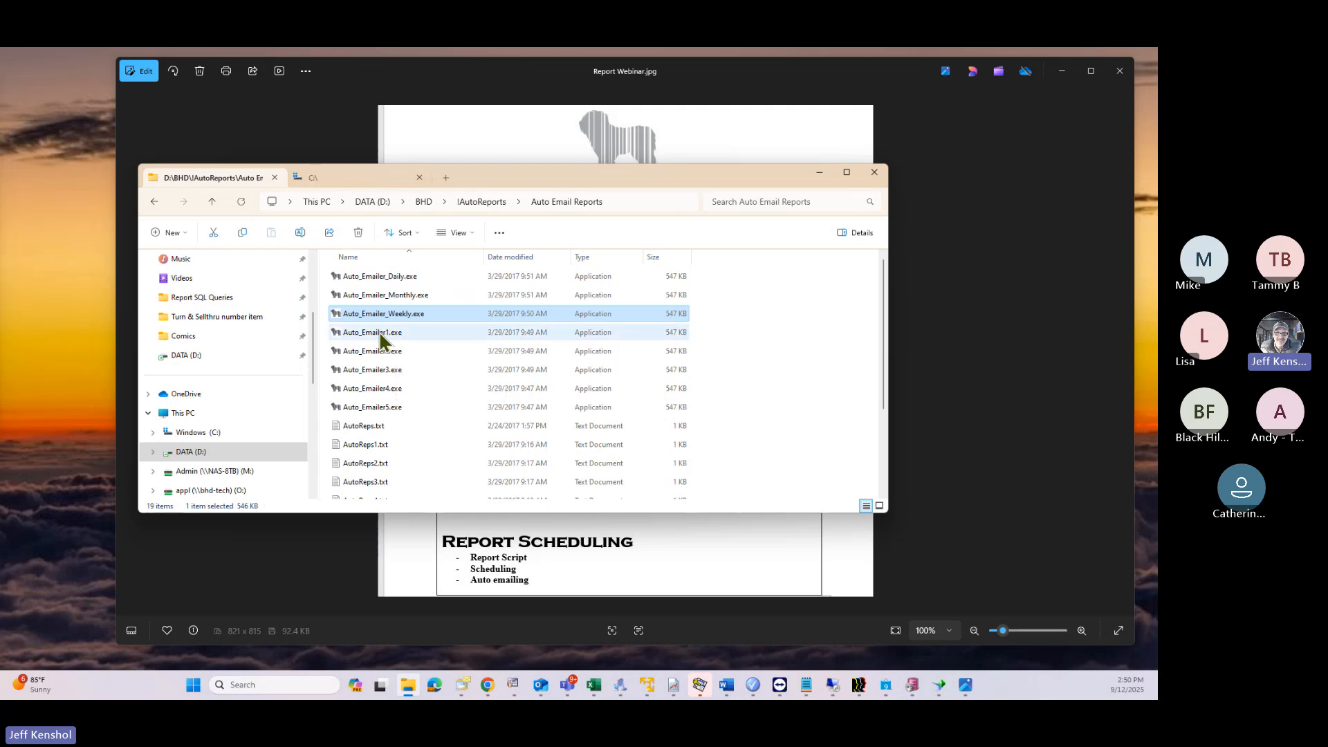
{"action": "left_click", "coordinate": [382, 335]}
{"action": "left_click", "coordinate": [392, 352]}
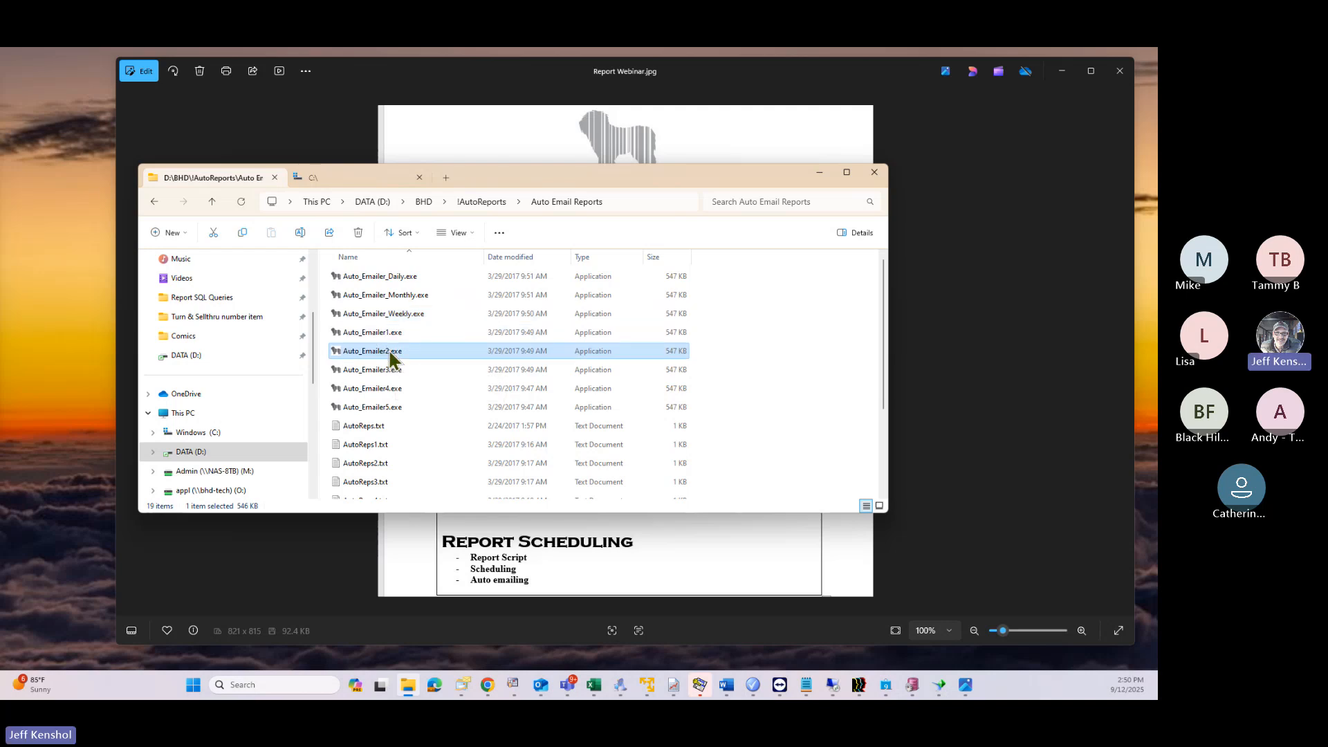
{"action": "left_click", "coordinate": [389, 372]}
{"action": "left_click", "coordinate": [393, 413]}
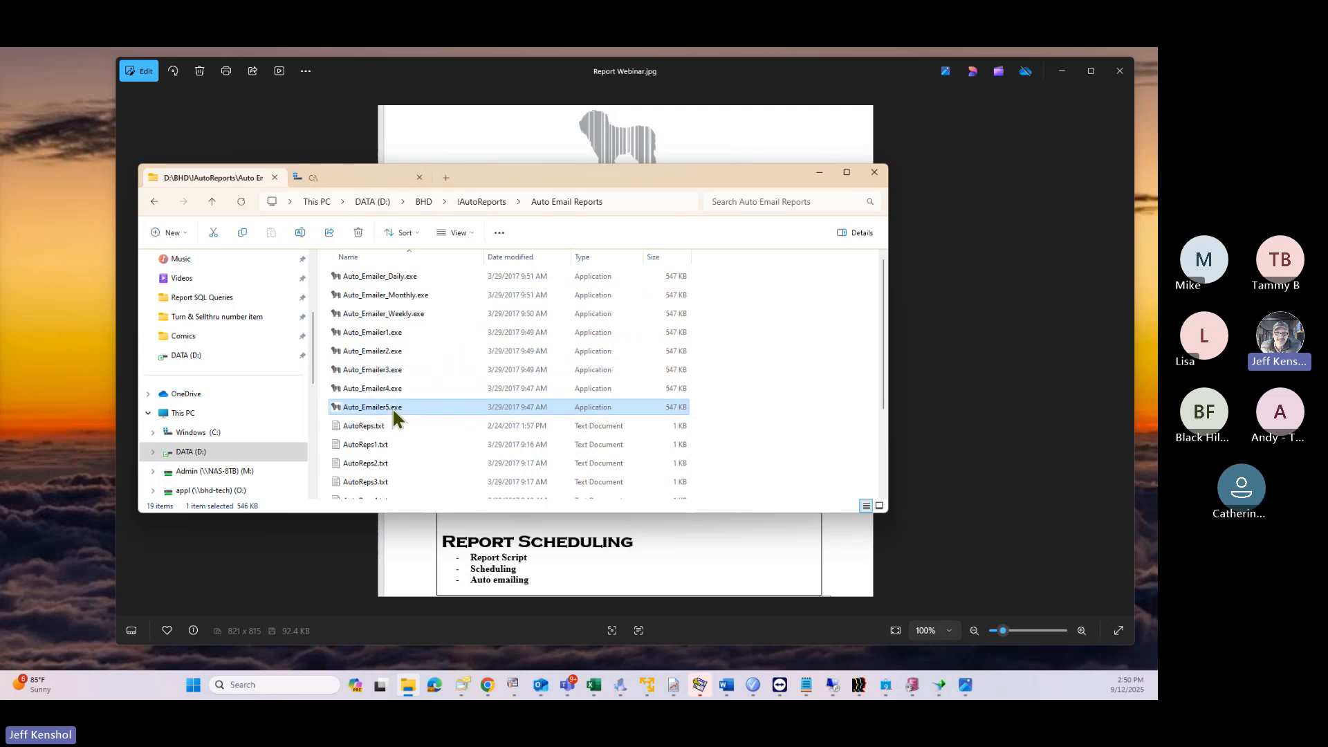
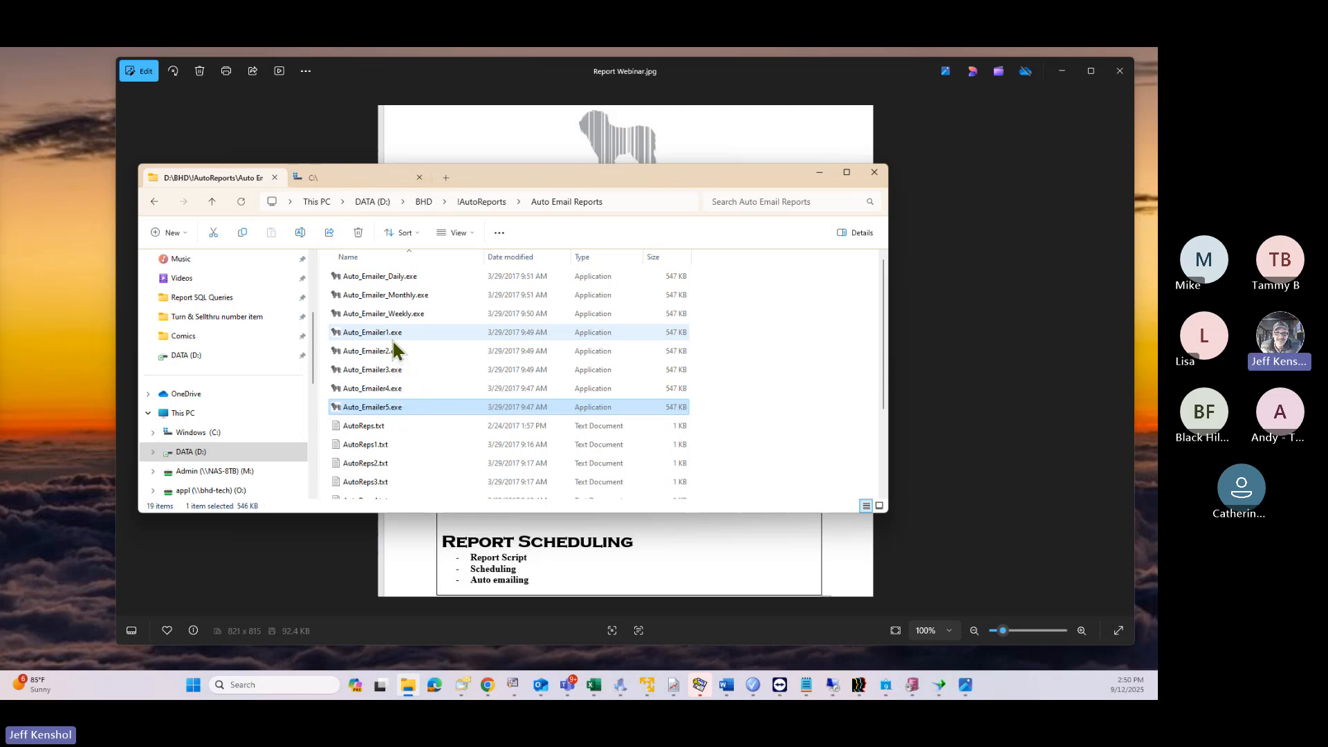
Step: Look at the !AutoReports parent folder, then clear File Explorer away to view the Report Webinar.jpg outline
{"action": "mouse_move", "coordinate": [491, 173]}
{"action": "left_mouse_down"}
{"action": "mouse_move", "coordinate": [487, 240]}
{"action": "mouse_move", "coordinate": [487, 191]}
{"action": "left_mouse_up"}
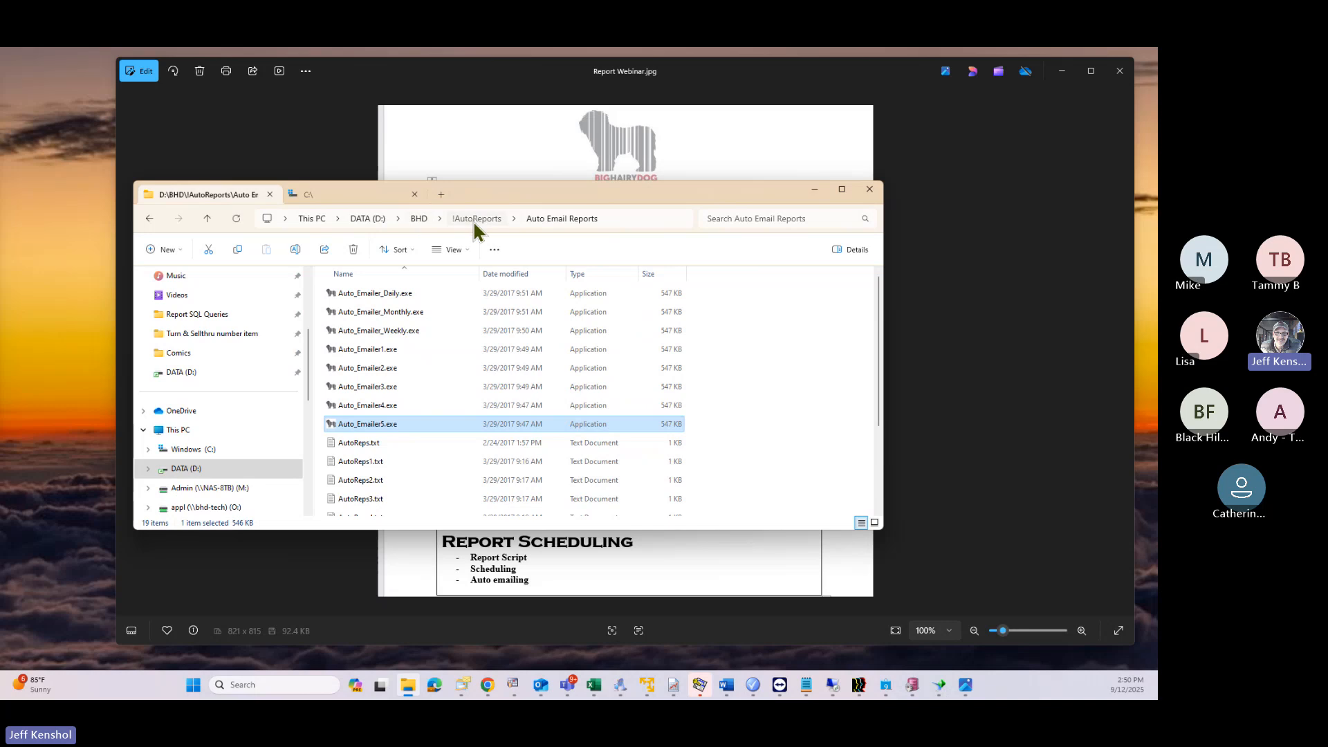
{"action": "left_click", "coordinate": [476, 219]}
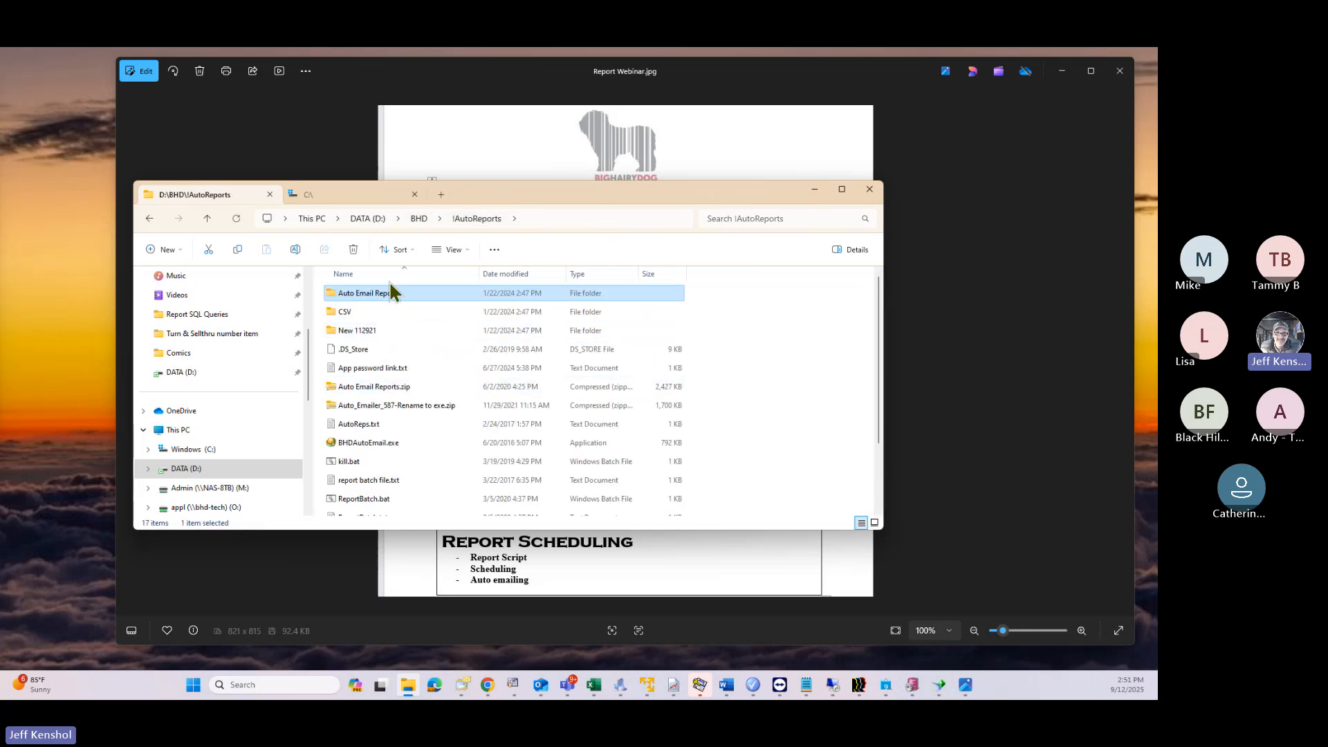
{"action": "left_click_drag", "start_coordinate": [471, 191], "coordinate": [1157, 193]}
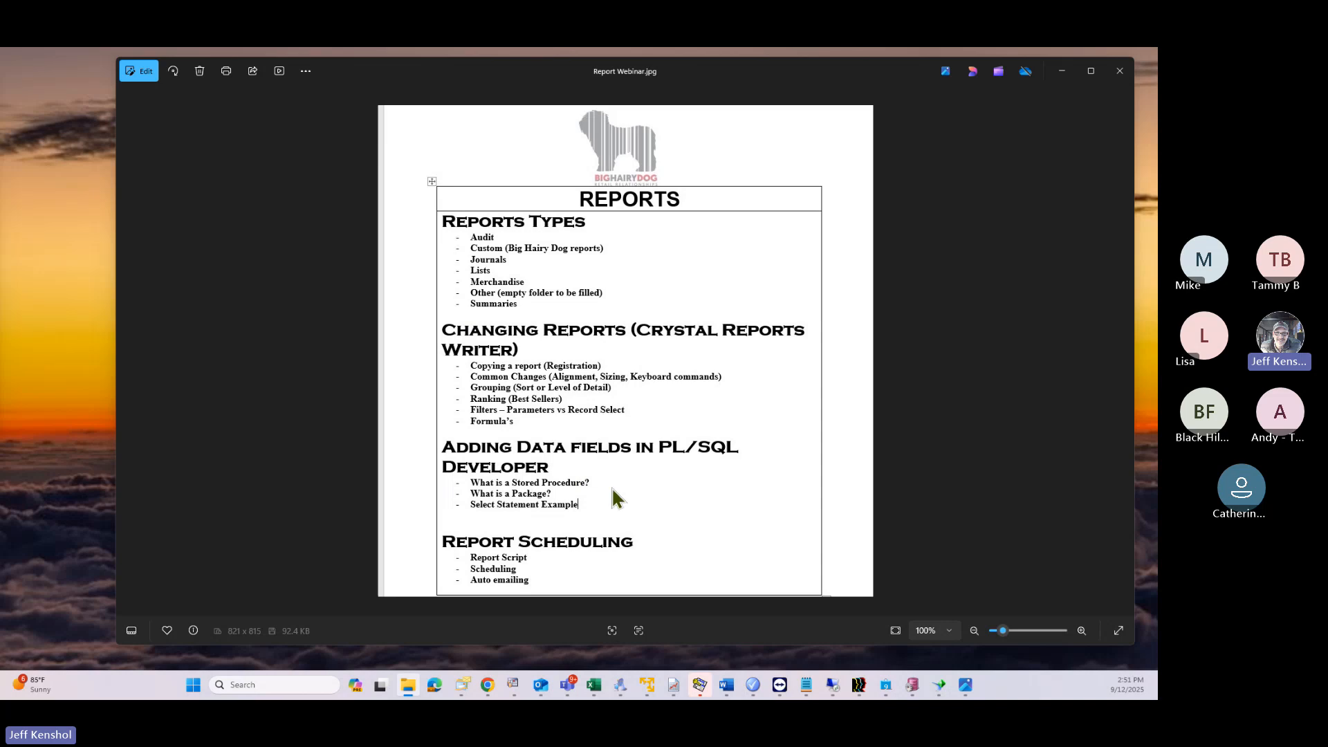
{"action": "scroll", "coordinate": [613, 408], "scroll_direction": "up", "scroll_amount": 2}
{"action": "scroll", "coordinate": [616, 407], "scroll_direction": "down", "scroll_amount": 3}
{"action": "scroll", "coordinate": [616, 395], "scroll_direction": "up", "scroll_amount": 1}
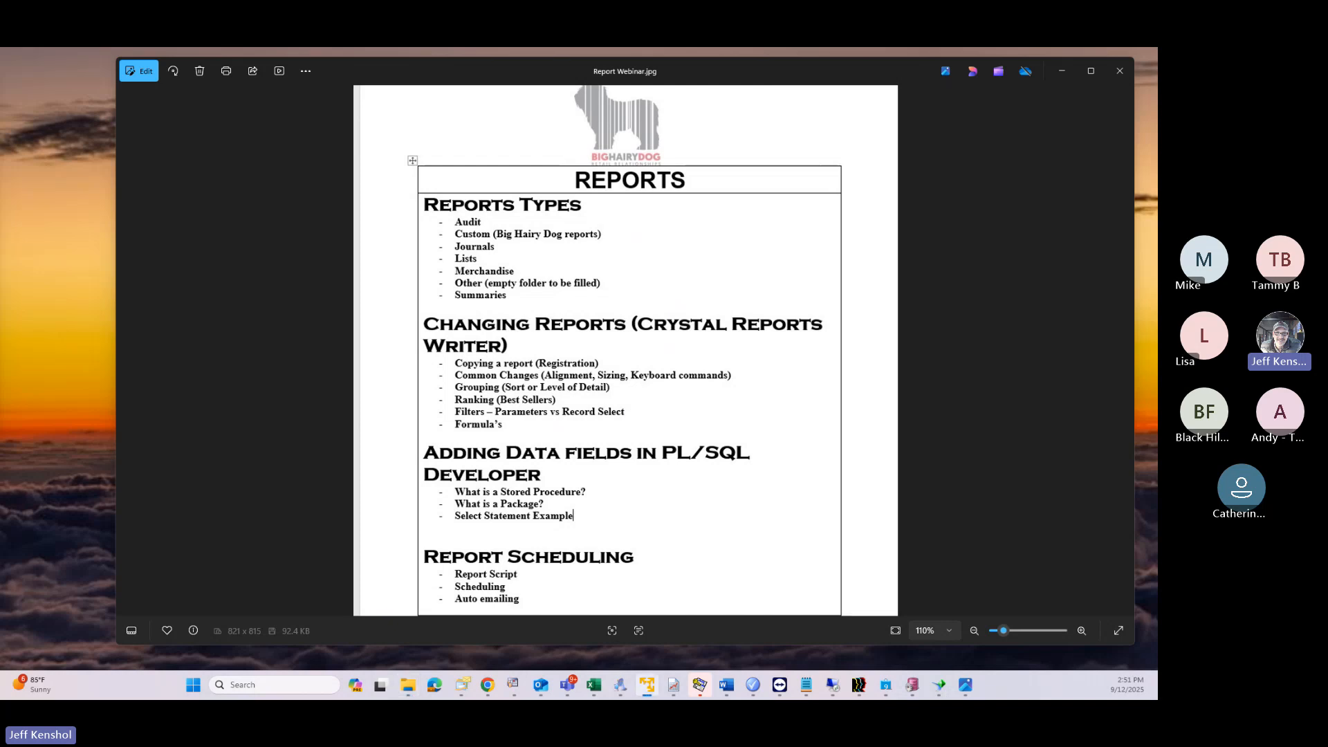
Step: Switch to the RPS Reports-Krunch virtual machine, maximize its window, and show the Retail Pro Reports list
{"action": "left_click_drag", "start_coordinate": [1156, 111], "coordinate": [556, 78]}
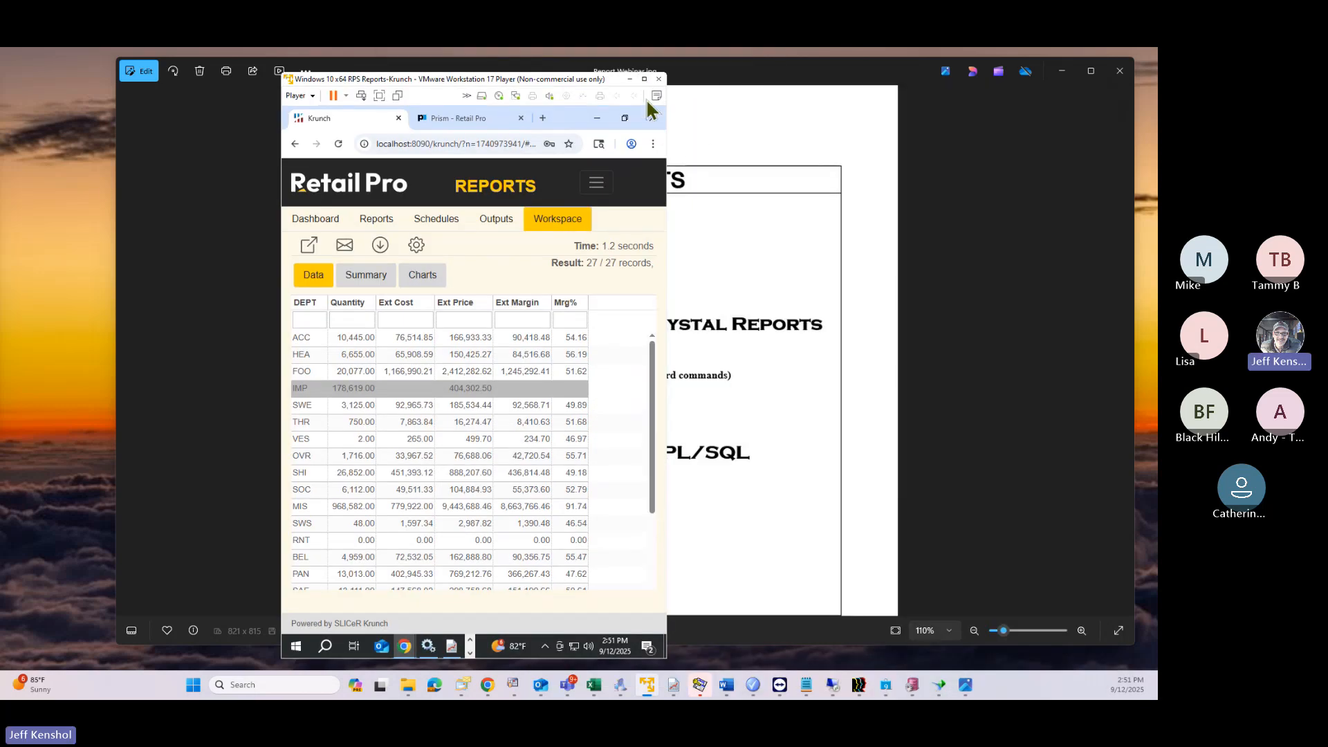
{"action": "left_click", "coordinate": [644, 79]}
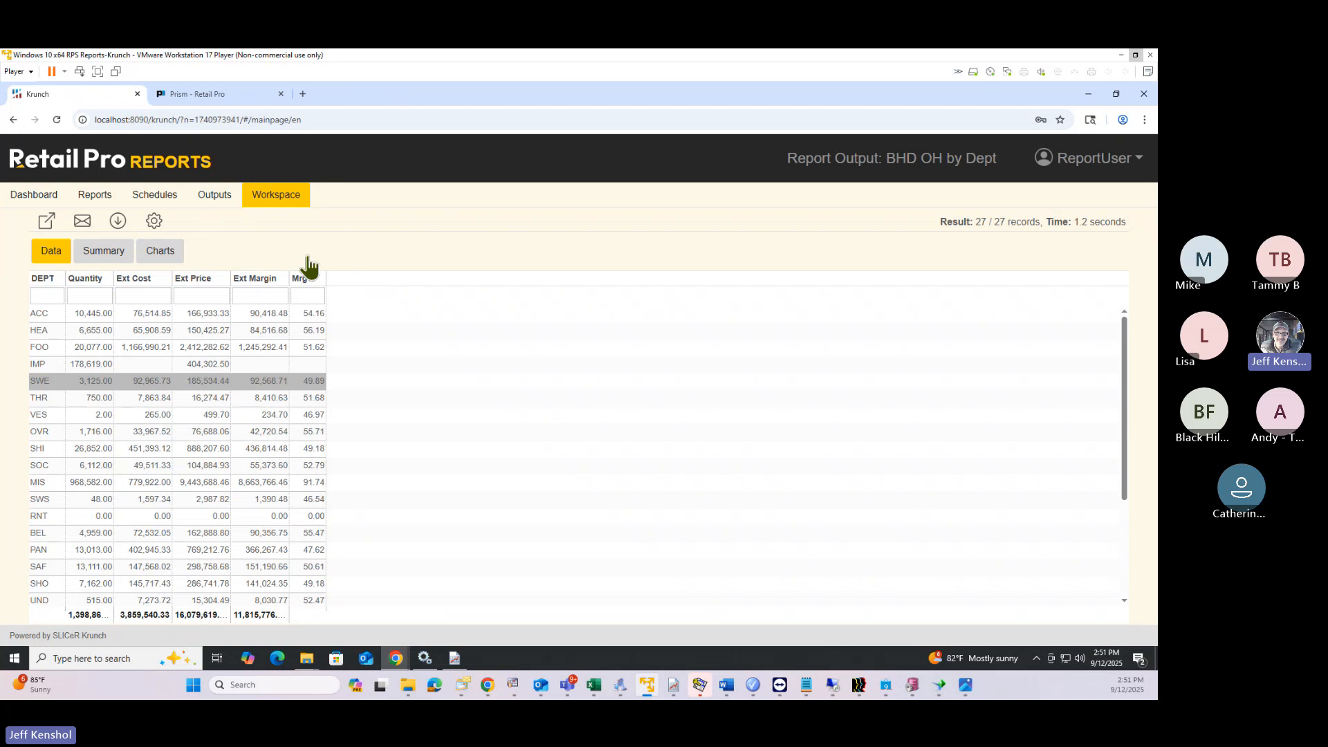
{"action": "left_click", "coordinate": [101, 197]}
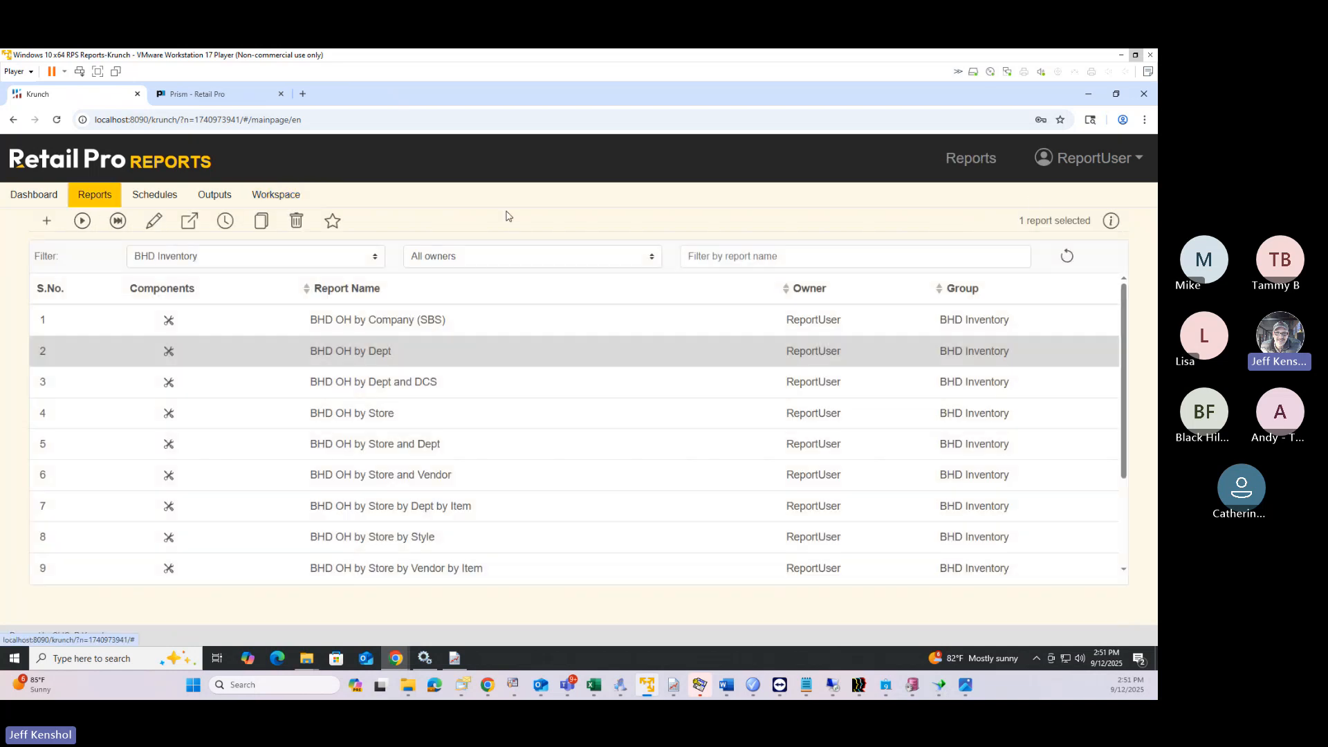
Step: Sign out of Retail Pro Reports and sign back in with the saved credentials, terminating the other logged-in session
{"action": "left_click", "coordinate": [1090, 158]}
{"action": "left_click", "coordinate": [1080, 299]}
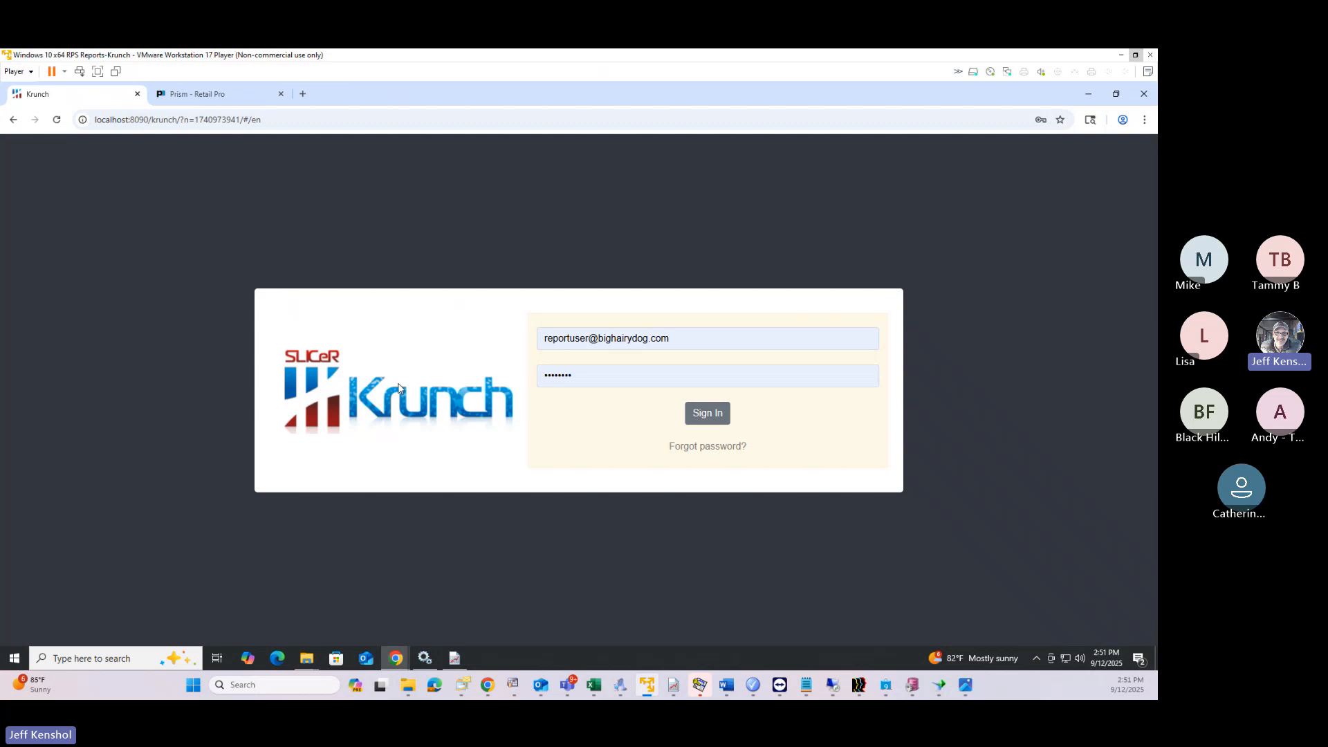
{"action": "left_click", "coordinate": [712, 419]}
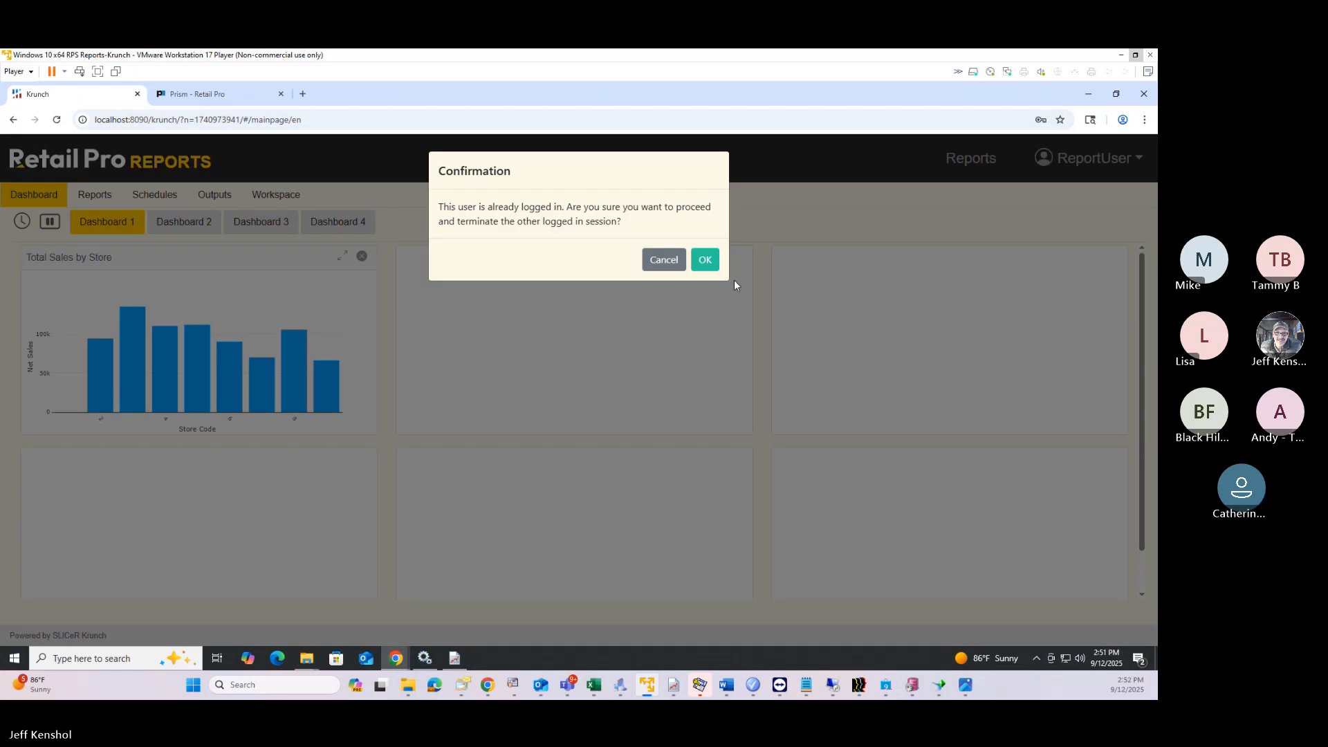
{"action": "left_click", "coordinate": [705, 259]}
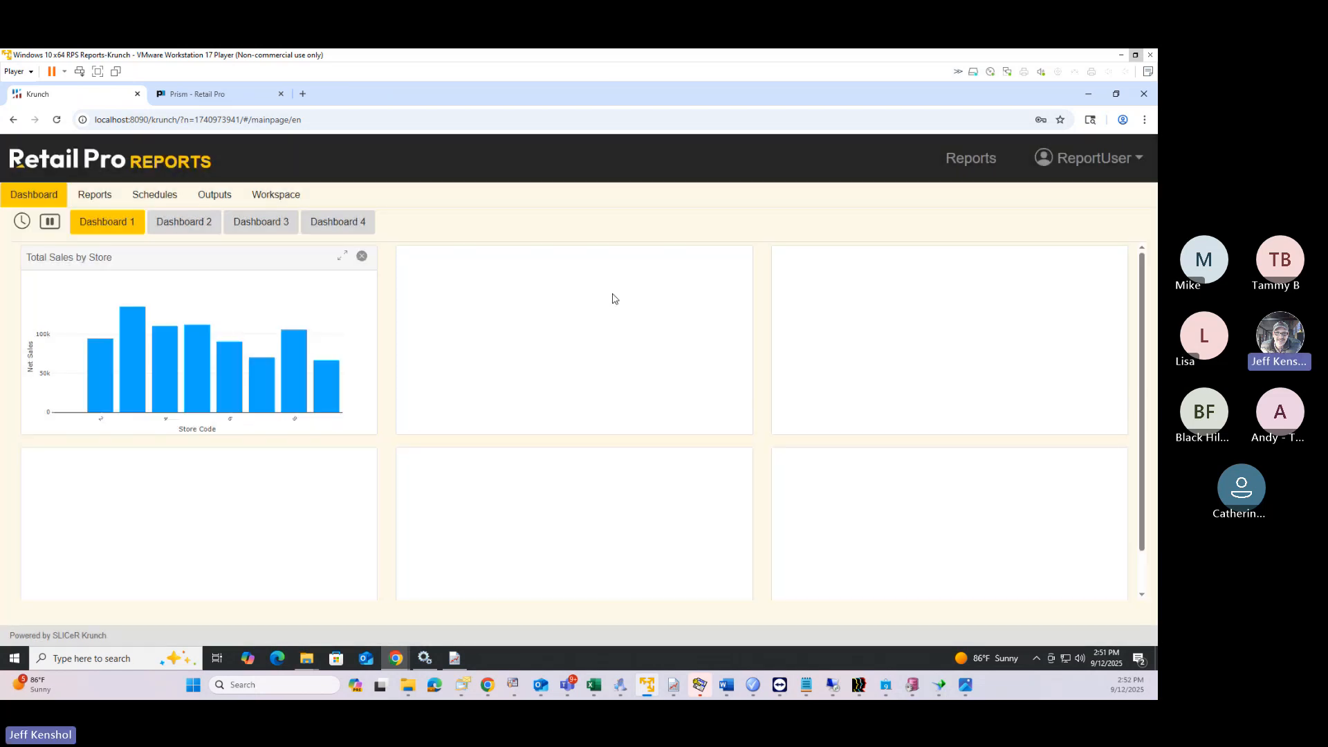
Step: Filter the reports list to the BHD Inventory group and open the BHD OH by Dept report for editing
{"action": "left_click", "coordinate": [96, 199]}
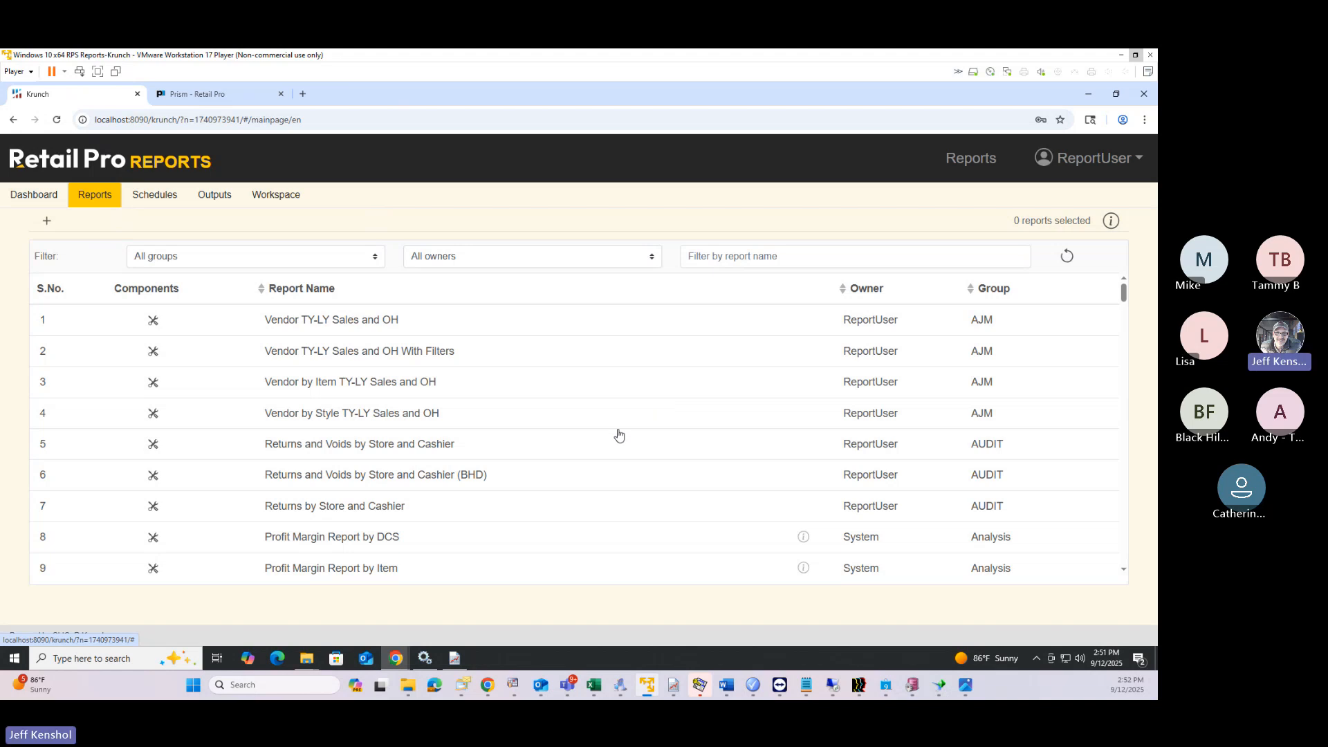
{"action": "left_click", "coordinate": [237, 261]}
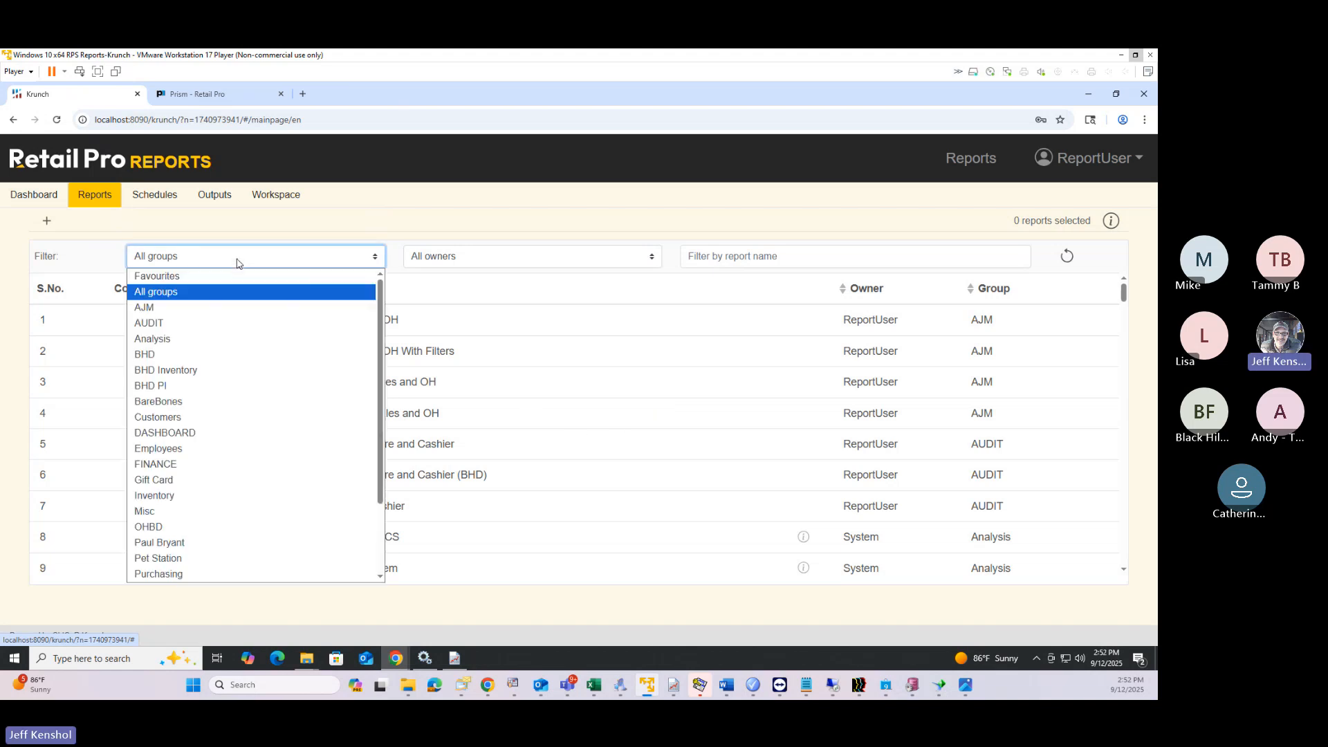
{"action": "left_click", "coordinate": [200, 372]}
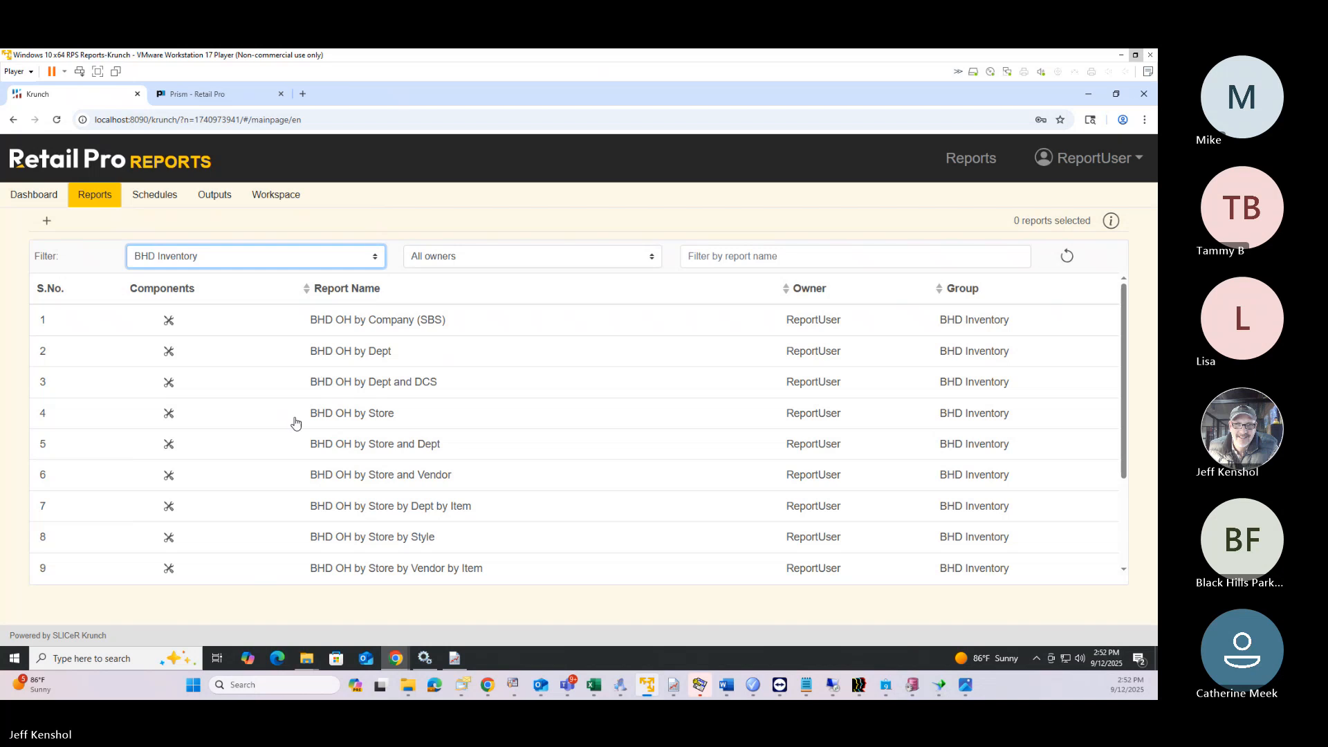
{"action": "left_click", "coordinate": [357, 356]}
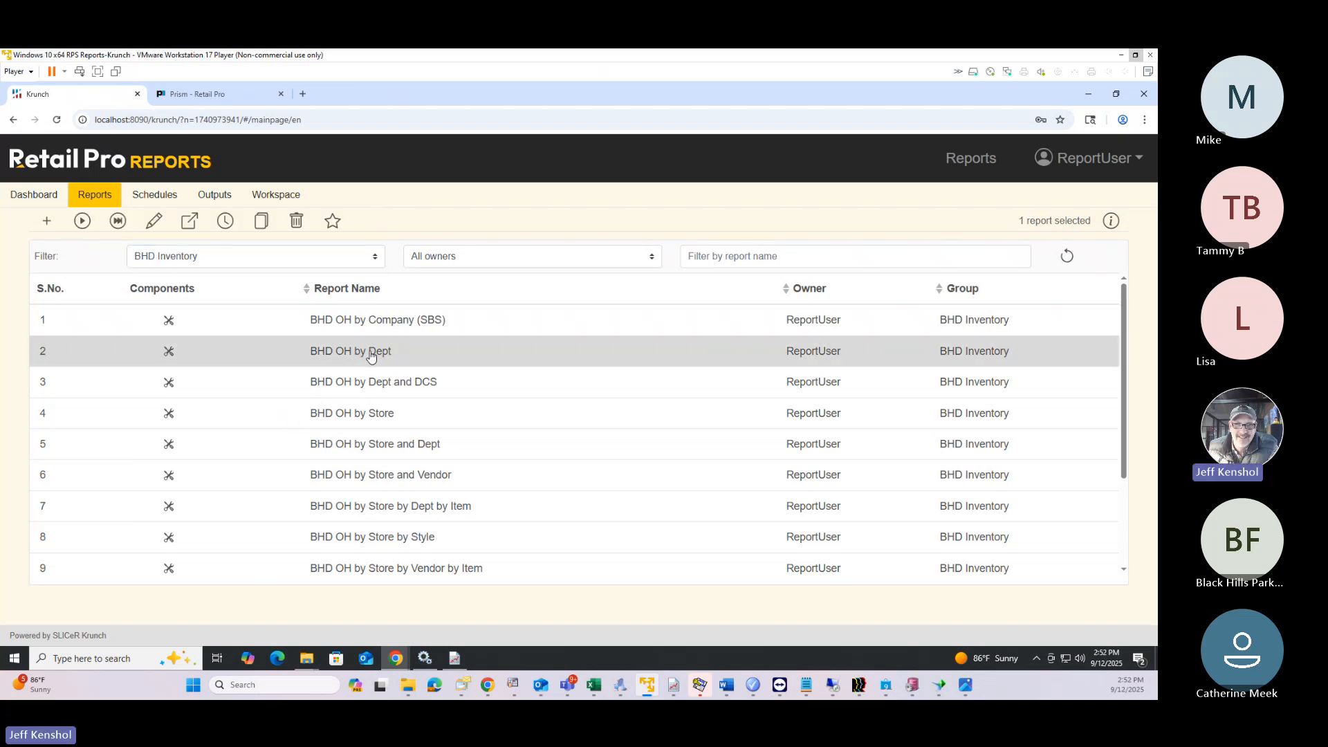
{"action": "left_click", "coordinate": [152, 220]}
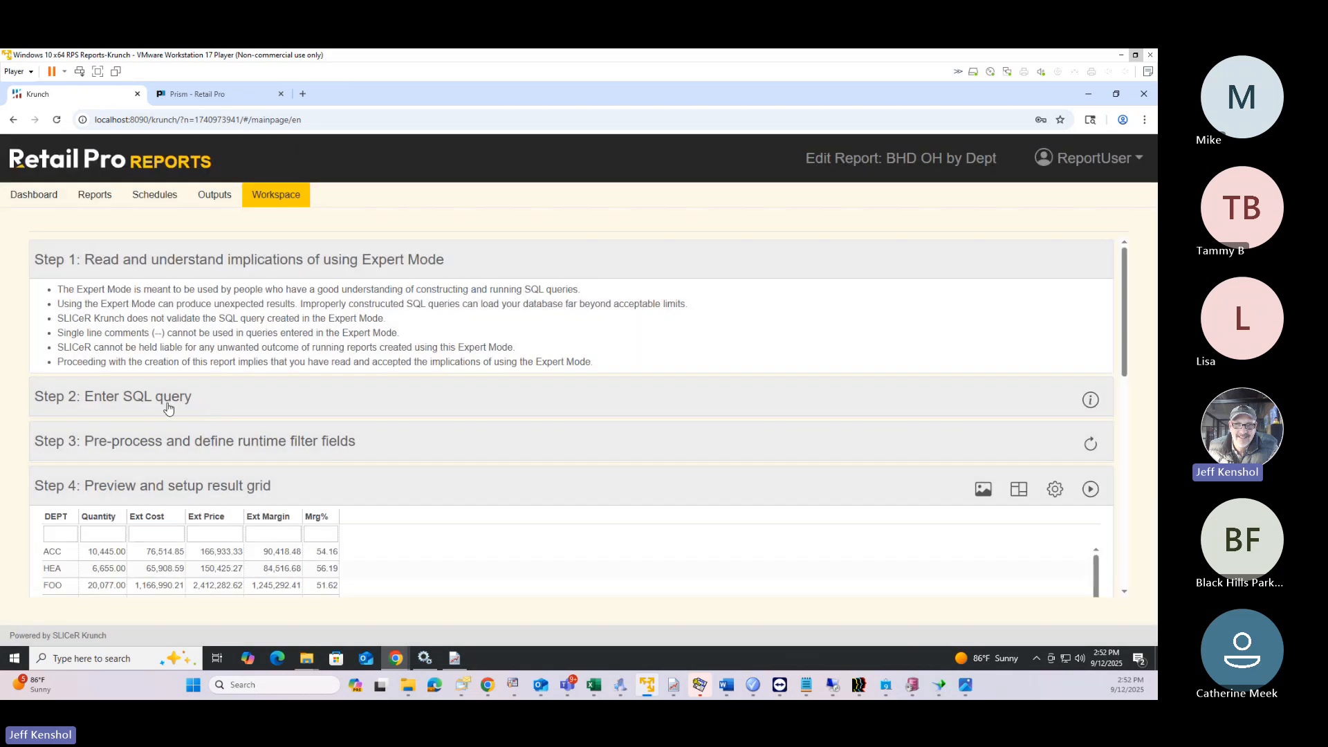
Step: Expand the report's SQL query step and examine the query and the remaining Expert Mode setup steps
{"action": "left_click", "coordinate": [168, 408]}
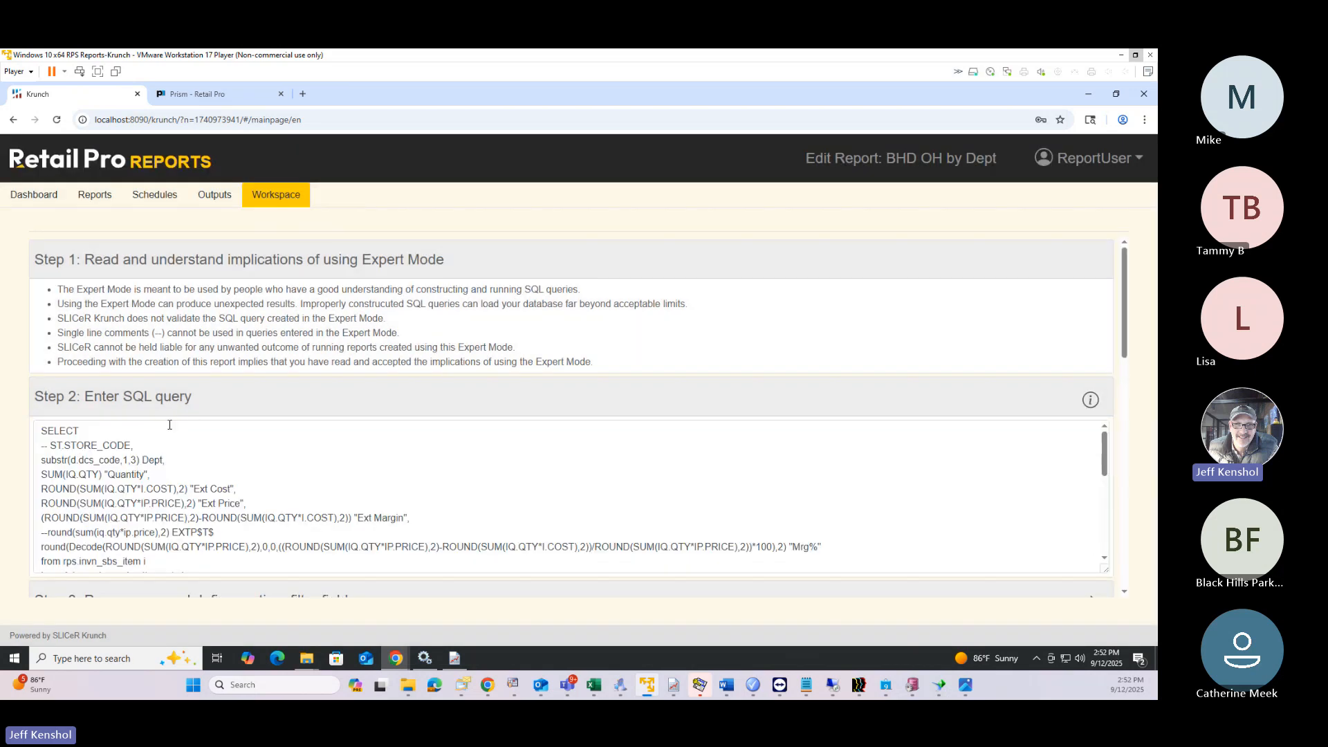
{"action": "left_click", "coordinate": [192, 407]}
{"action": "left_click", "coordinate": [192, 407]}
{"action": "scroll", "coordinate": [223, 414], "scroll_direction": "down", "scroll_amount": 3}
{"action": "scroll", "coordinate": [249, 429], "scroll_direction": "up", "scroll_amount": 3}
Step: Return to the reports list, compare the Simple, Advanced and Expert modes for a new report, and cancel its creation
{"action": "left_click", "coordinate": [97, 199]}
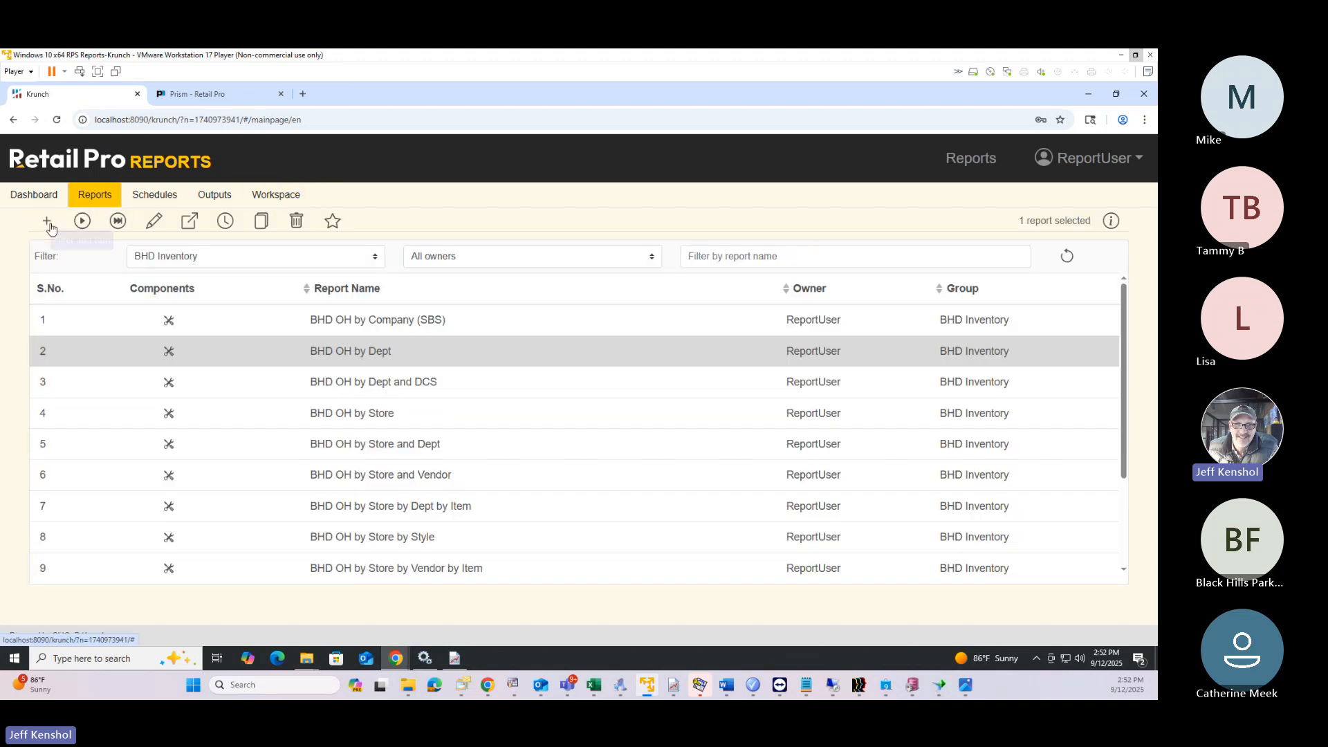
{"action": "left_click", "coordinate": [47, 221]}
{"action": "left_click", "coordinate": [478, 227]}
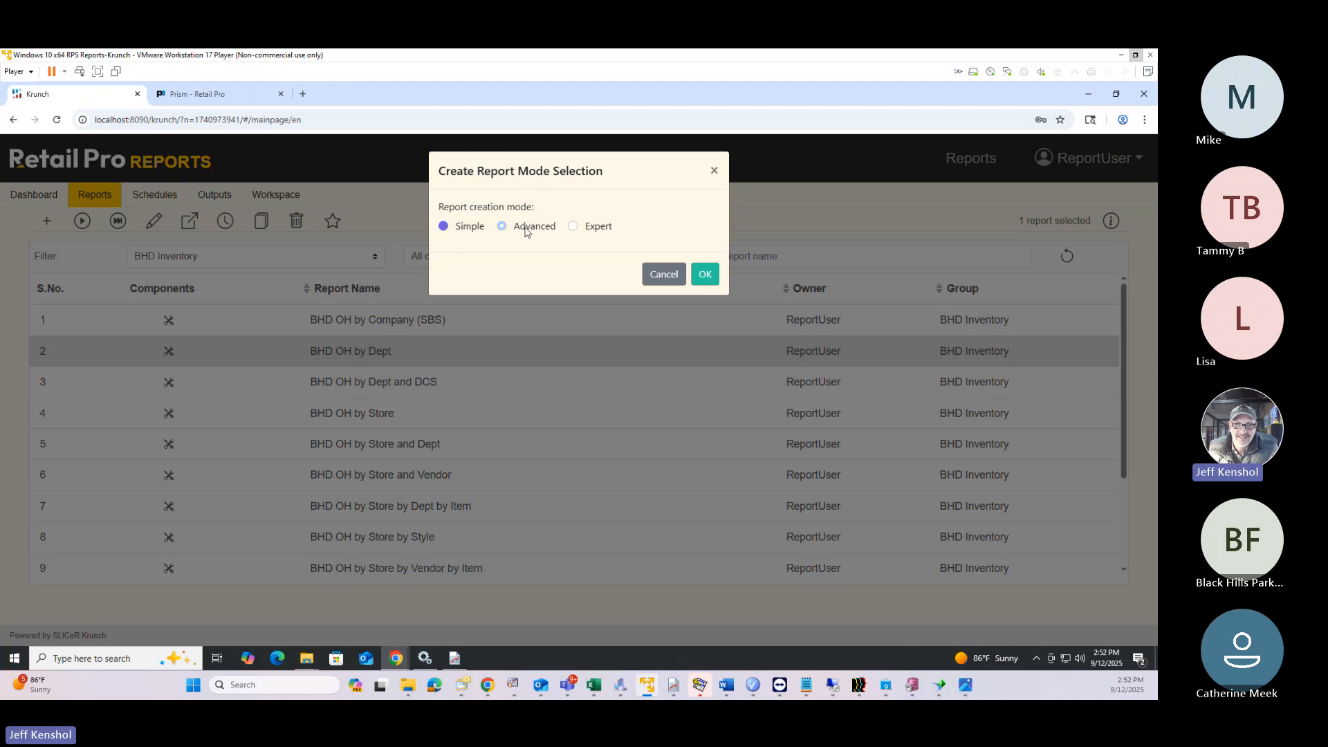
{"action": "left_click", "coordinate": [526, 231]}
{"action": "left_click", "coordinate": [589, 228]}
{"action": "left_click", "coordinate": [715, 172]}
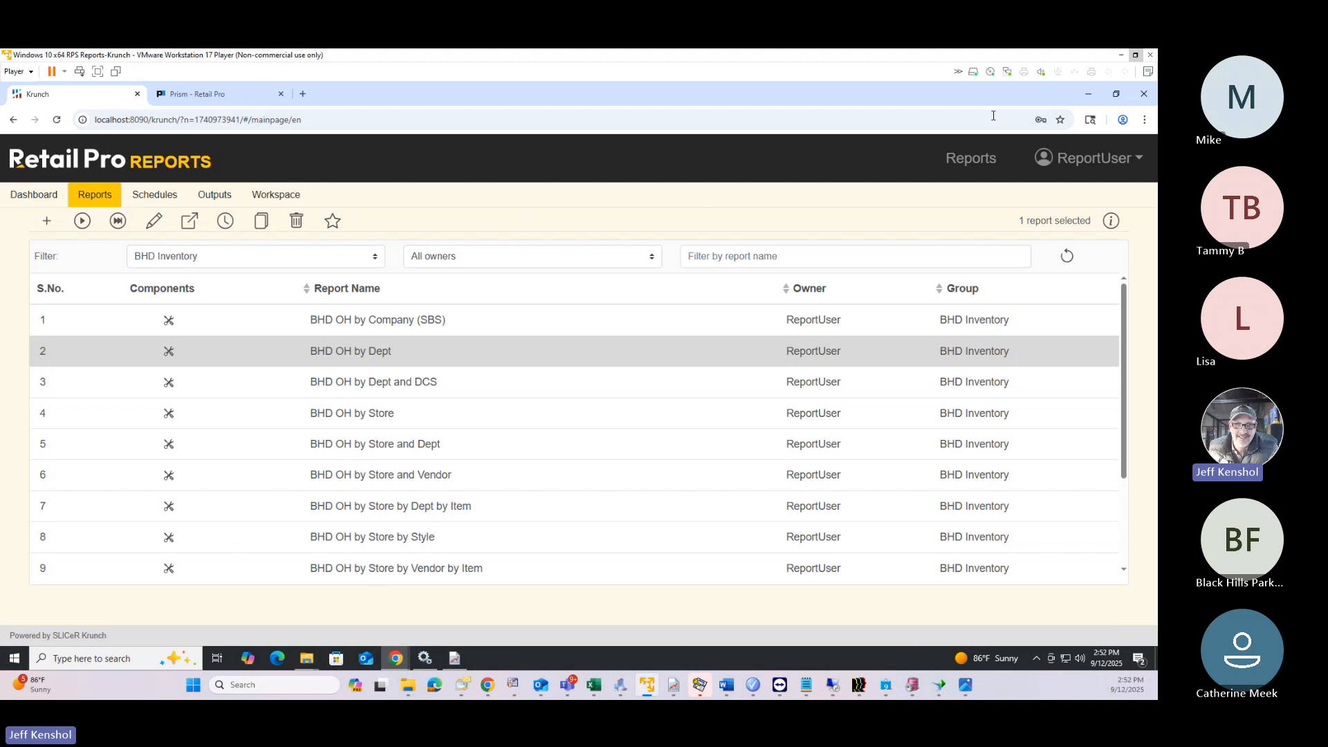
Step: Minimize both Chrome windows and switch to the Retail Pro 9 Report Viewer
{"action": "left_click", "coordinate": [1089, 93]}
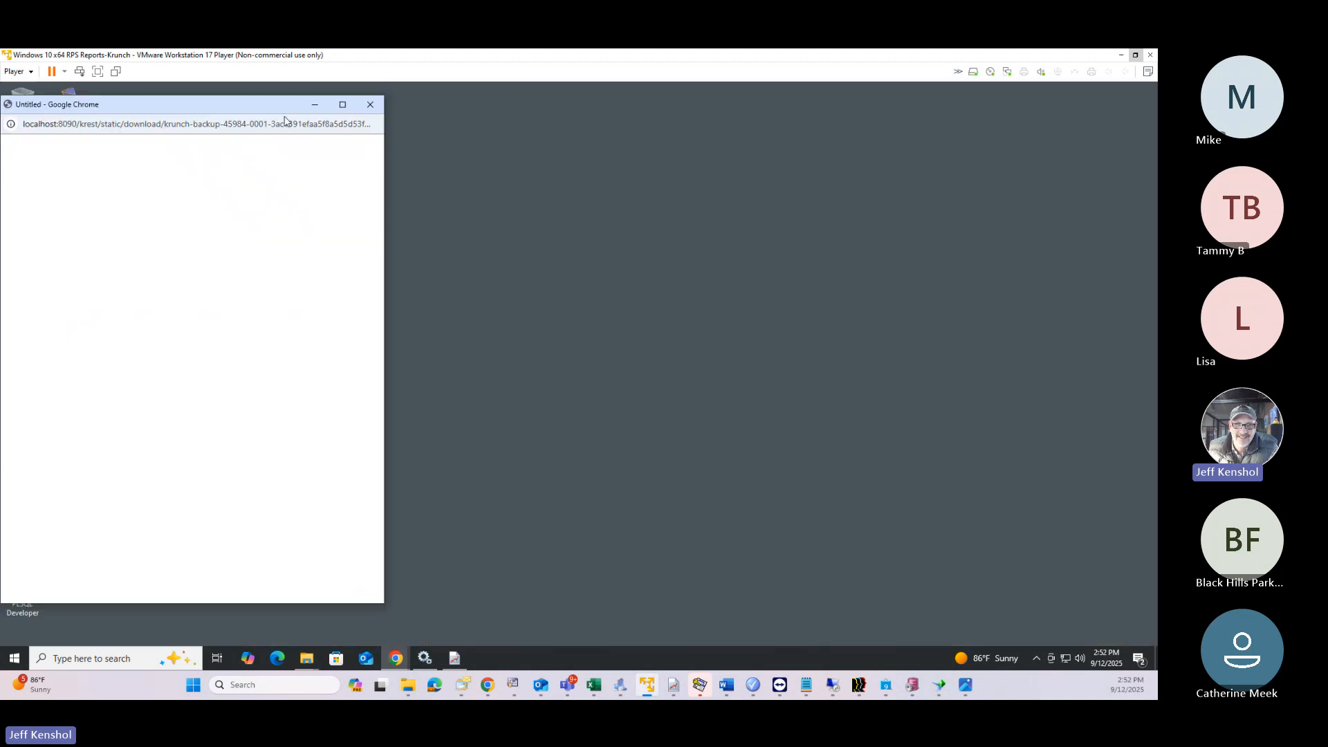
{"action": "left_click", "coordinate": [316, 105]}
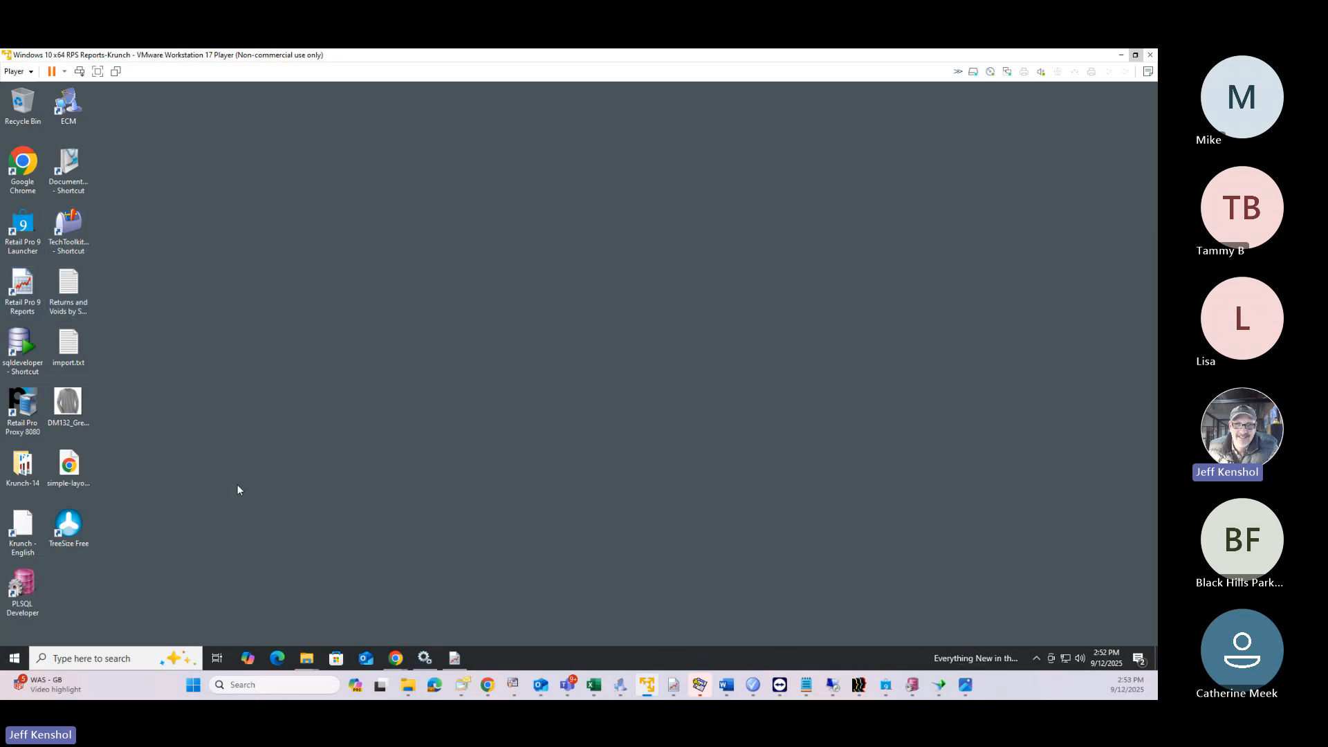
{"action": "left_click", "coordinate": [455, 658]}
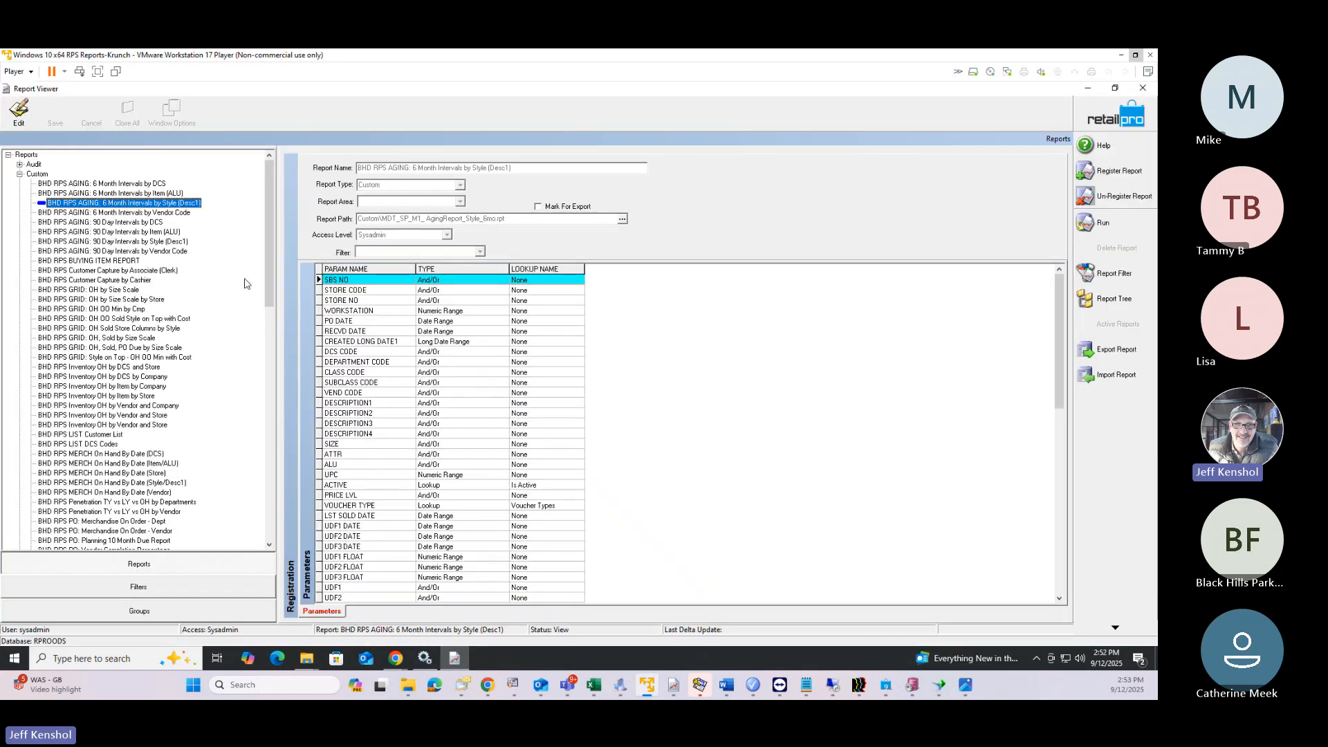
Step: Browse the custom BHD RPS reports, comparing the parameters of several AGING and GRID reports and examining the rest of the report list
{"action": "left_click", "coordinate": [66, 225]}
{"action": "left_click", "coordinate": [72, 254]}
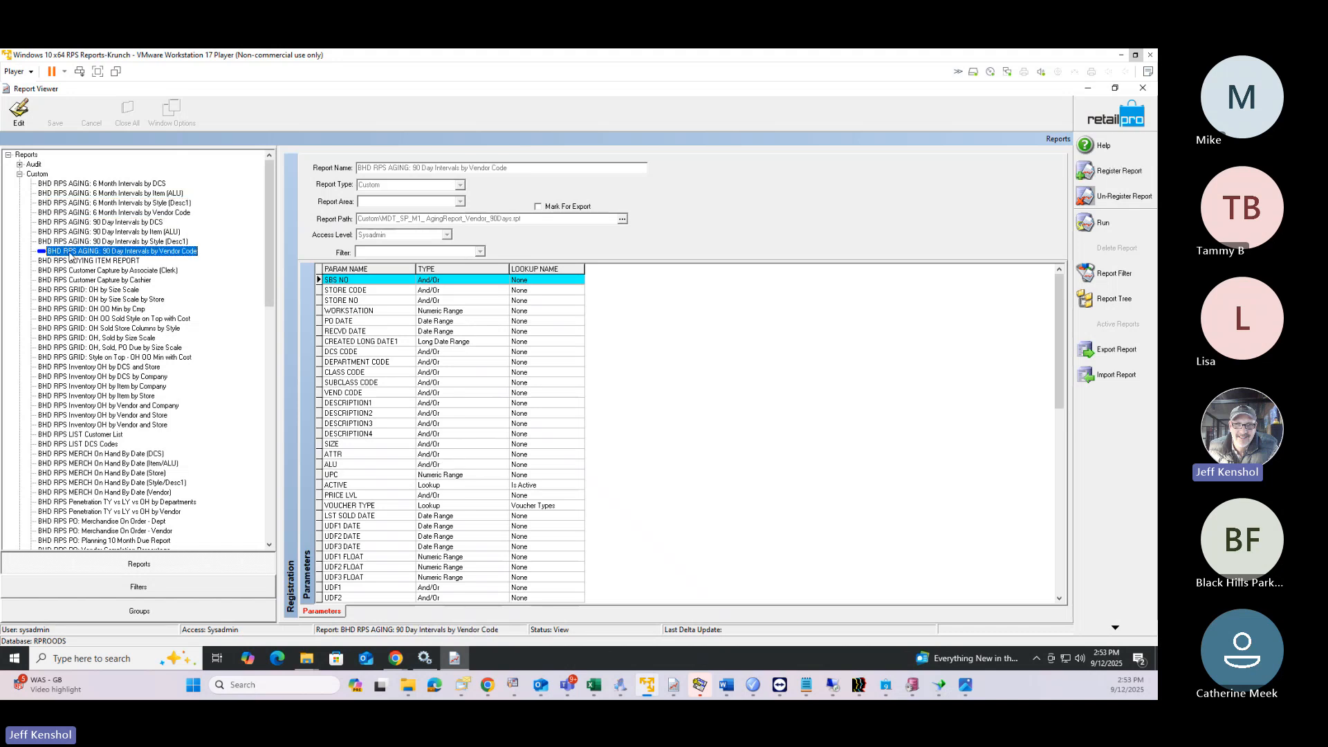
{"action": "left_click", "coordinate": [50, 301]}
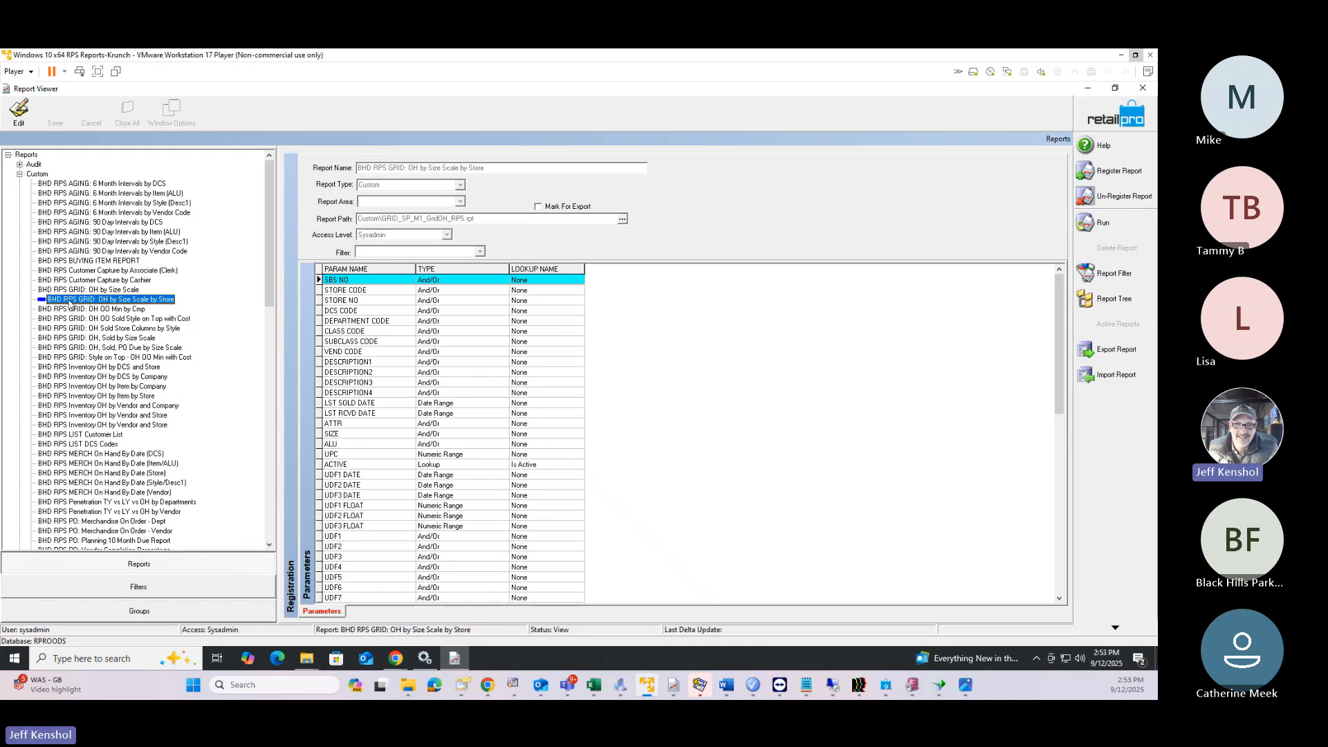
{"action": "left_click", "coordinate": [72, 234]}
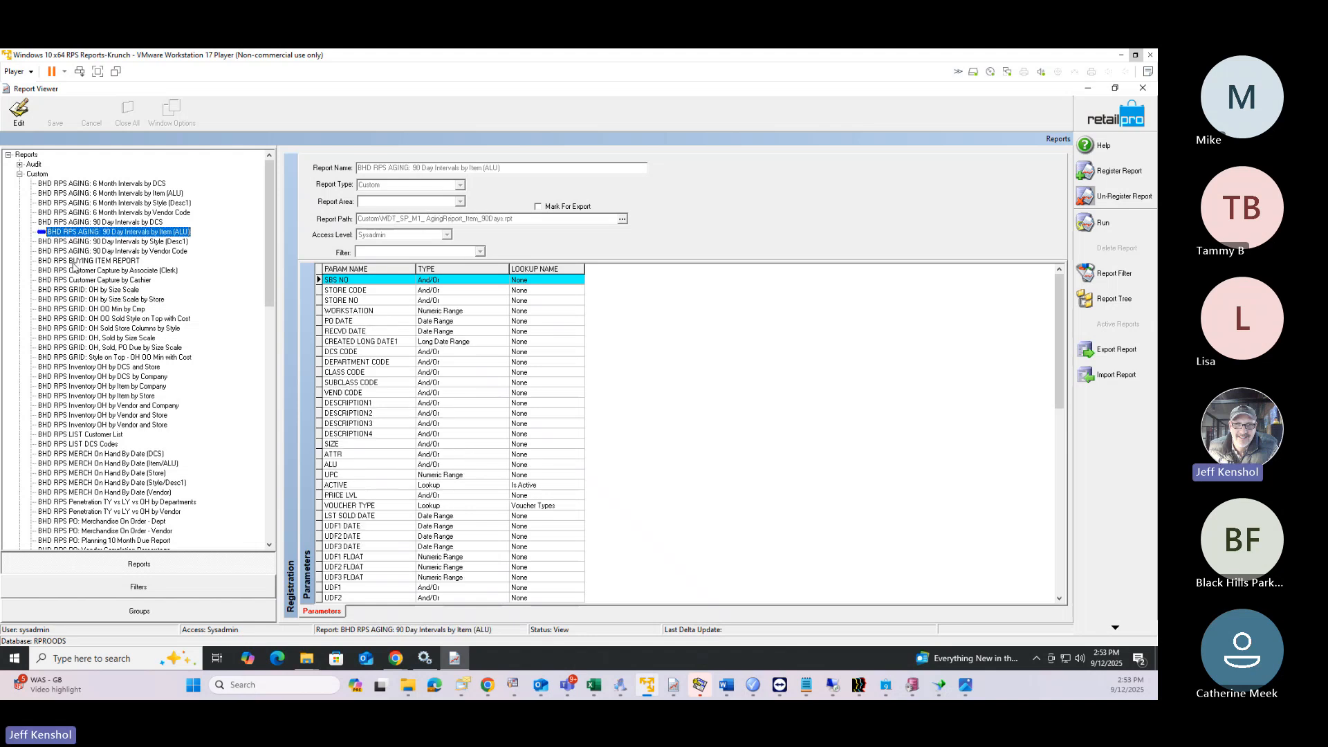
{"action": "scroll", "coordinate": [75, 267], "scroll_direction": "down", "scroll_amount": 15}
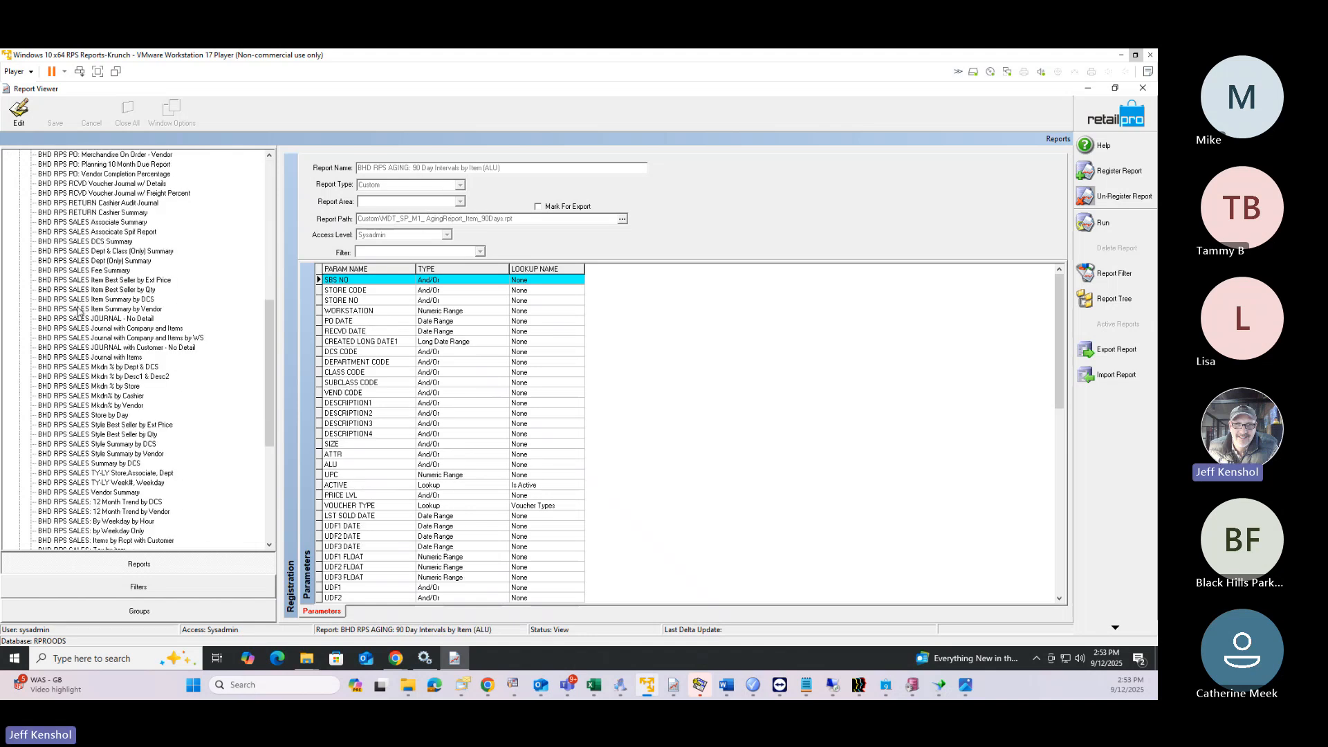
{"action": "scroll", "coordinate": [78, 312], "scroll_direction": "up", "scroll_amount": 15}
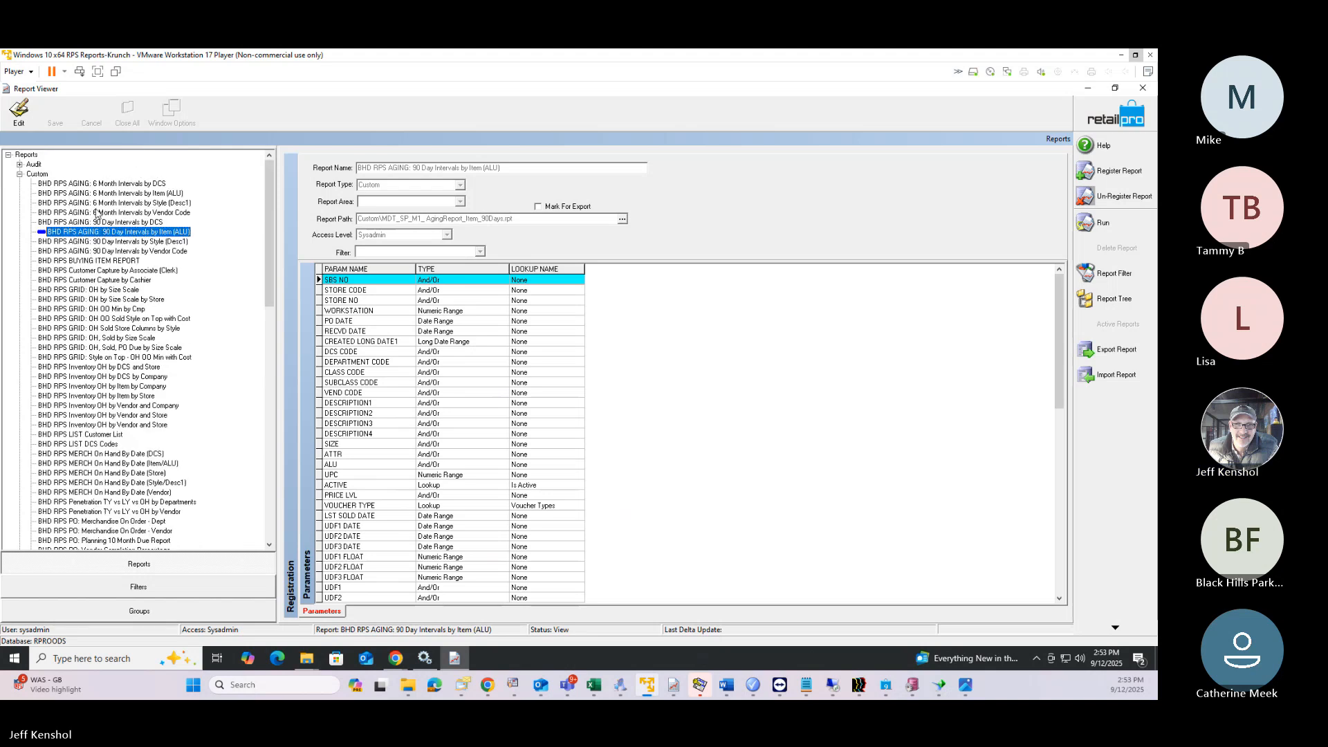
Step: Open the run criteria for BHD RPS AGING: 6 Month Intervals by Vendor Code and examine the DCS CODE value list
{"action": "left_click", "coordinate": [101, 213]}
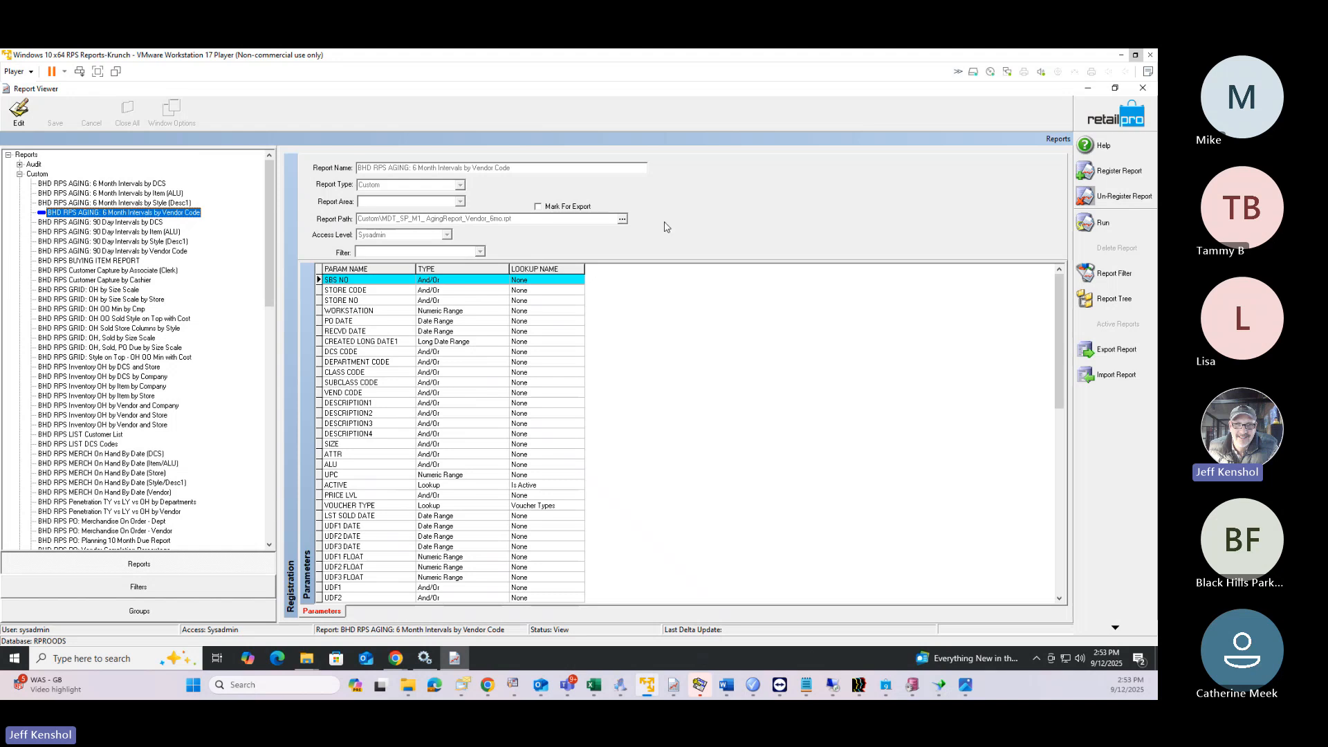
{"action": "left_click", "coordinate": [1122, 233]}
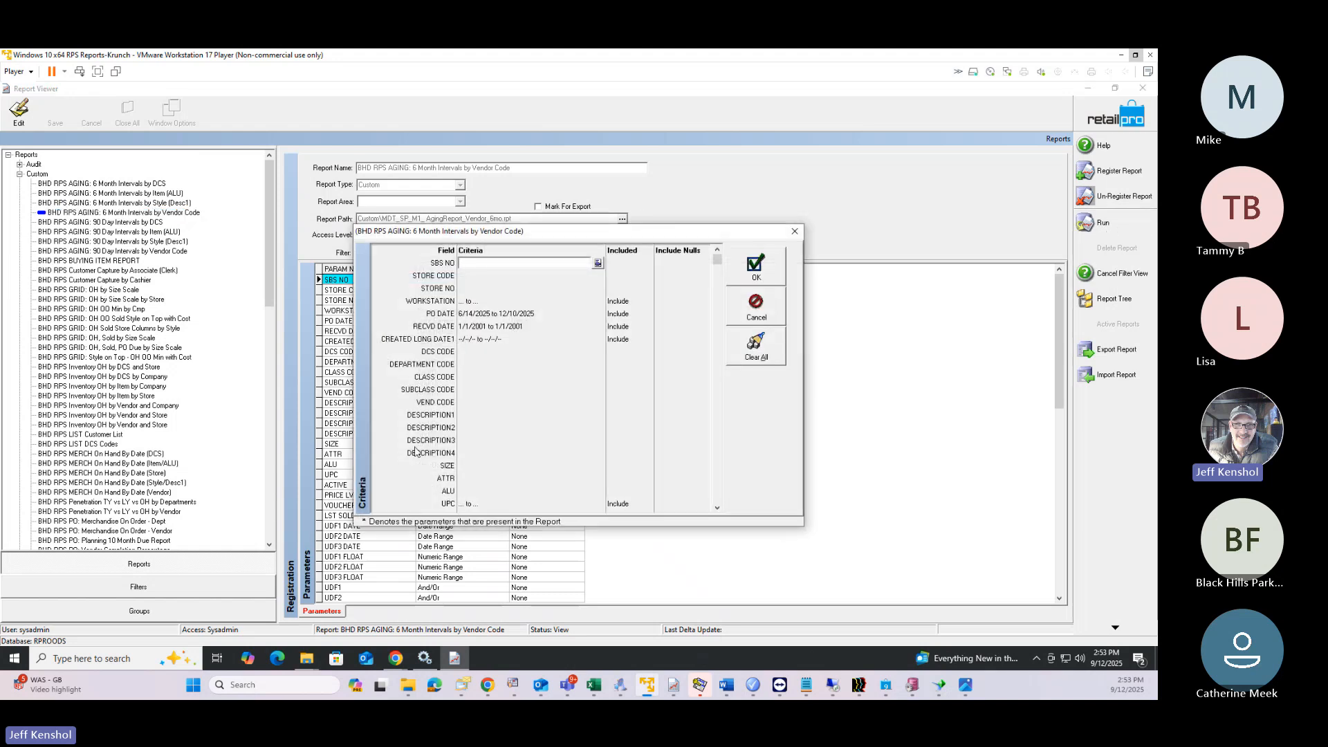
{"action": "left_click", "coordinate": [493, 355]}
{"action": "left_click", "coordinate": [597, 352]}
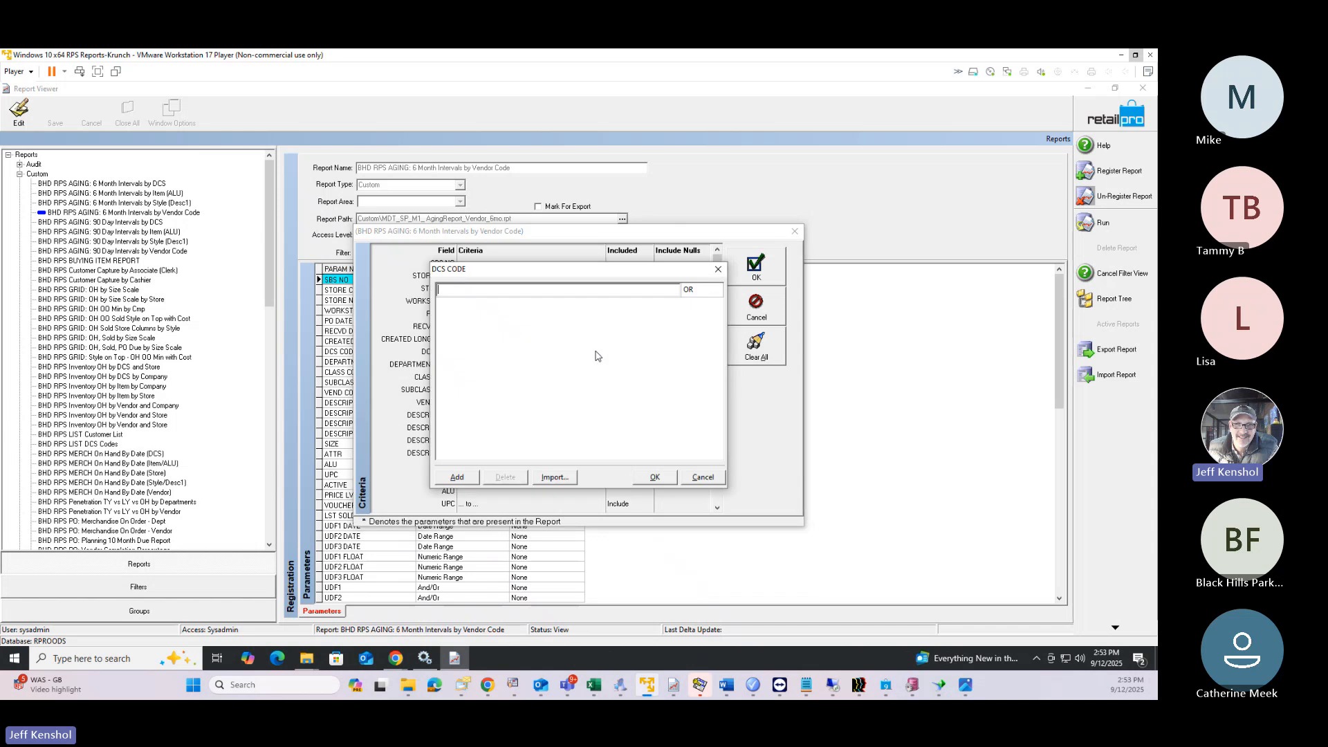
{"action": "left_click", "coordinate": [719, 269]}
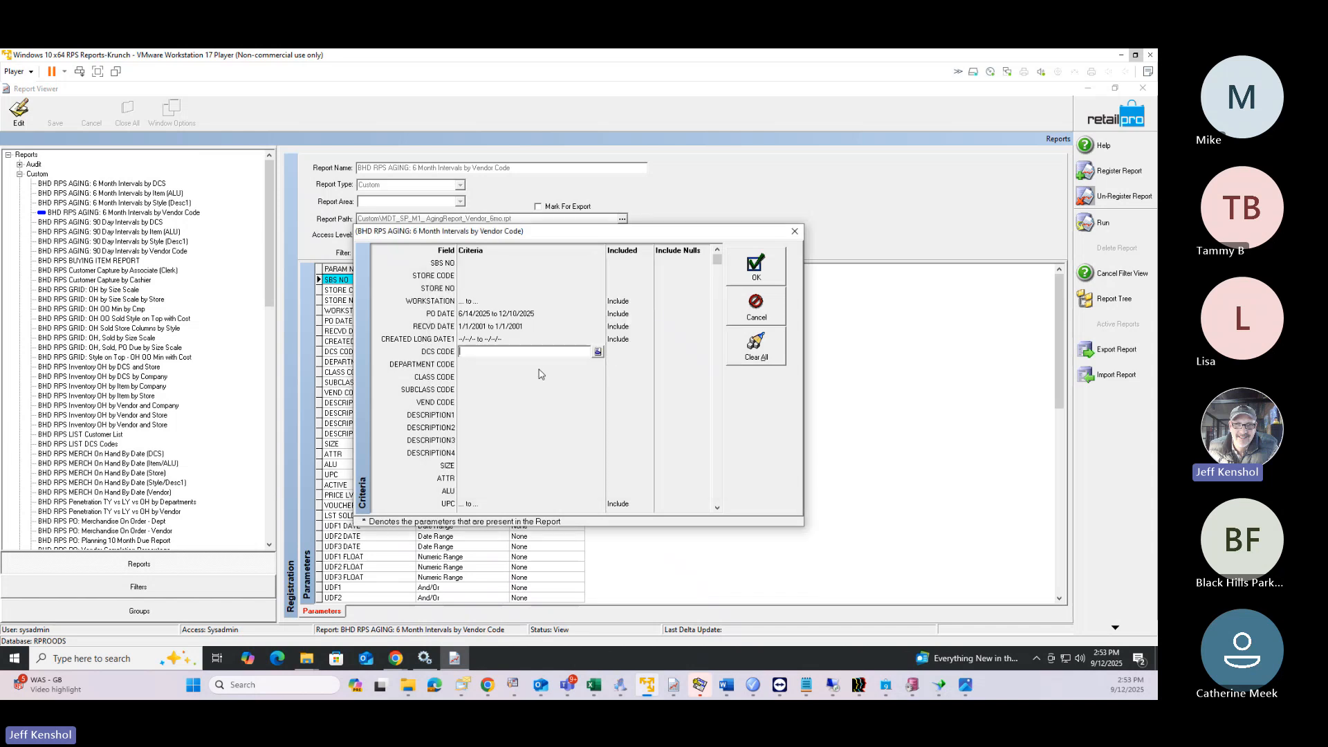
{"action": "left_click", "coordinate": [599, 352]}
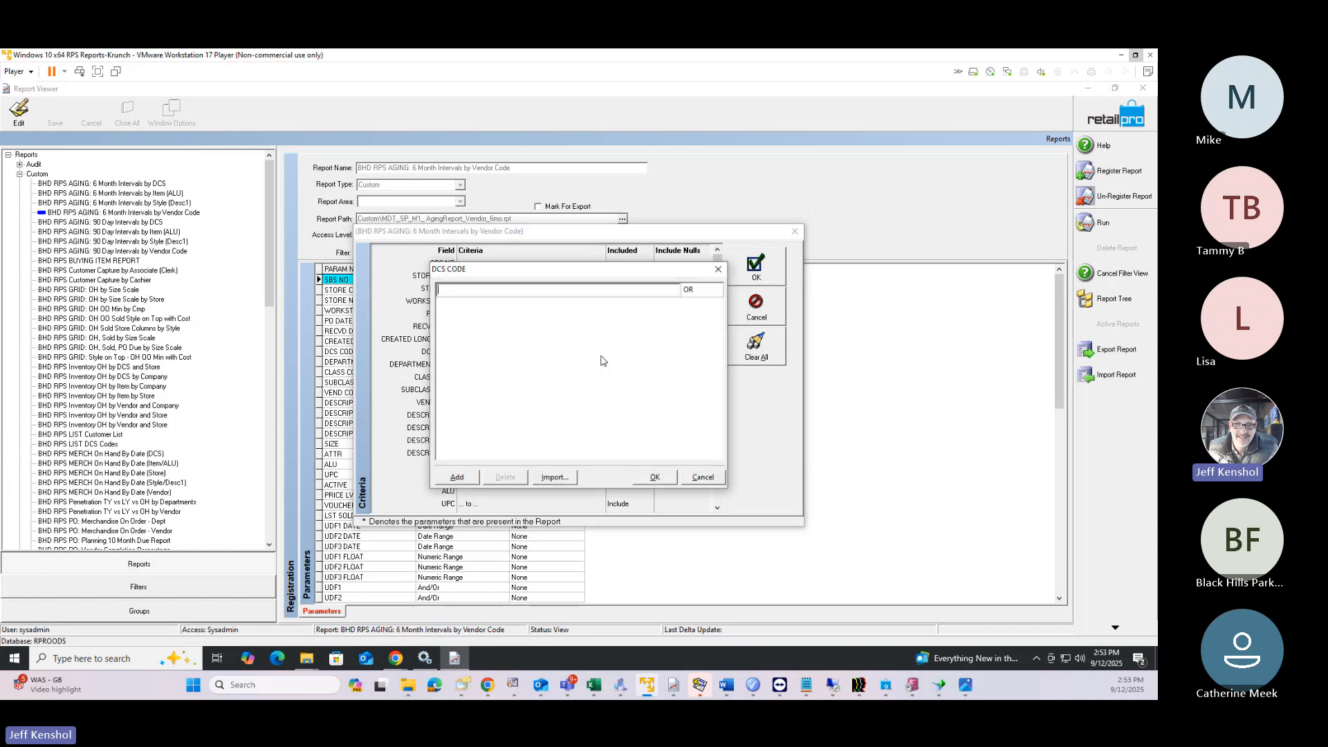
{"action": "left_click", "coordinate": [716, 269]}
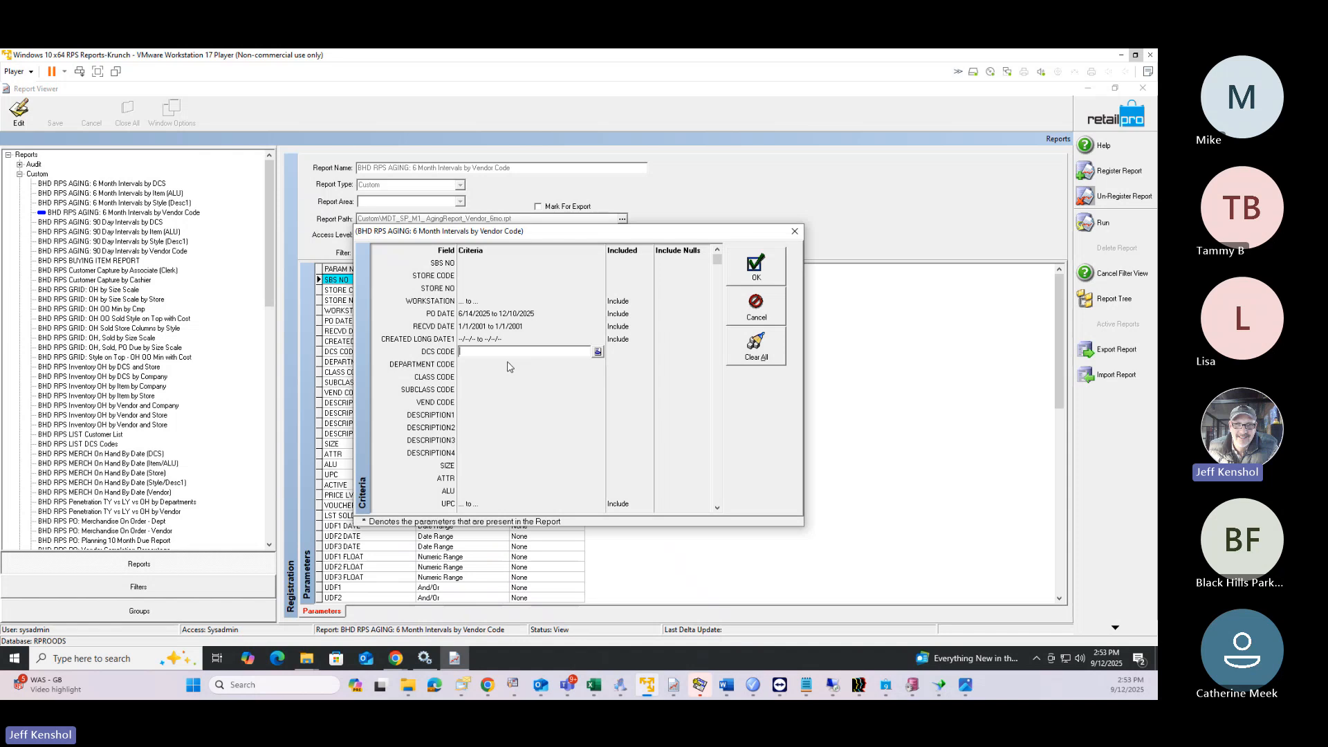
Step: Examine the content import options for the DCS CODE criterion, and close the report criteria without running the report
{"action": "left_click", "coordinate": [598, 353]}
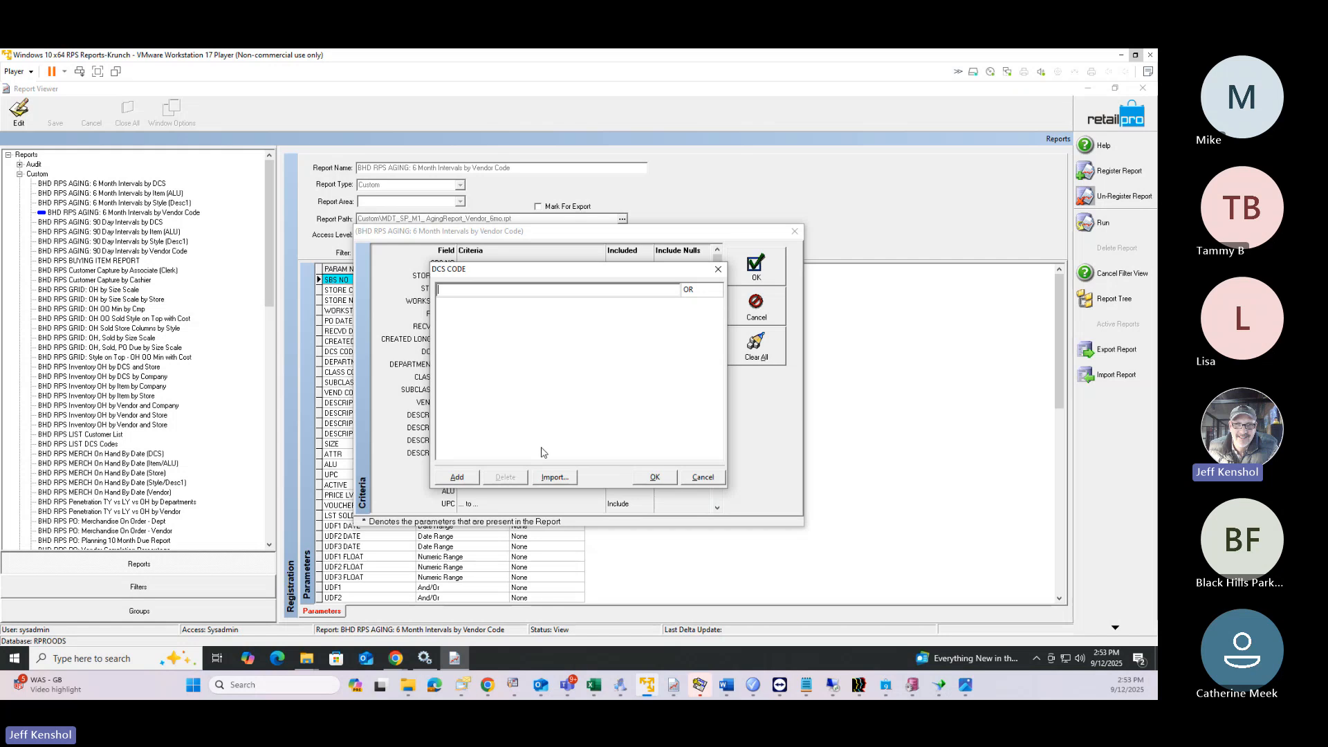
{"action": "left_click", "coordinate": [553, 478]}
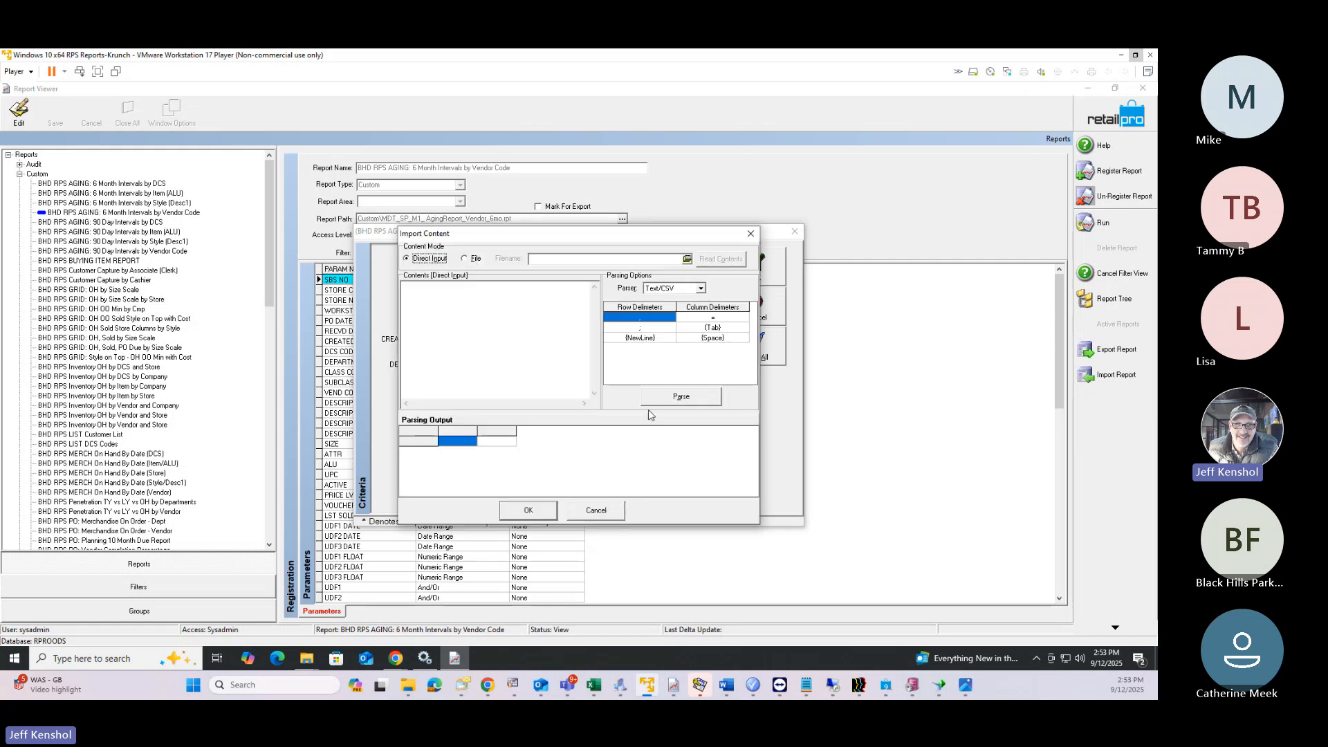
{"action": "left_click", "coordinate": [751, 234]}
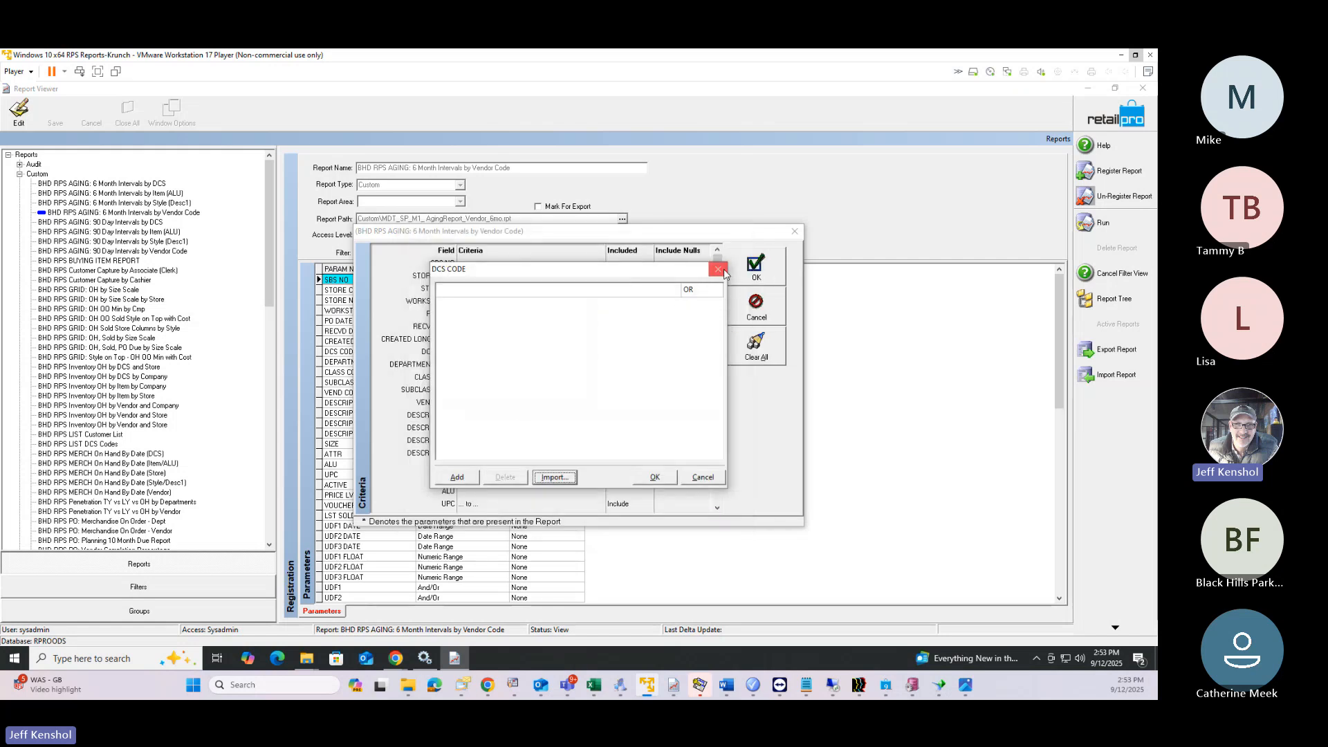
{"action": "left_click", "coordinate": [719, 269]}
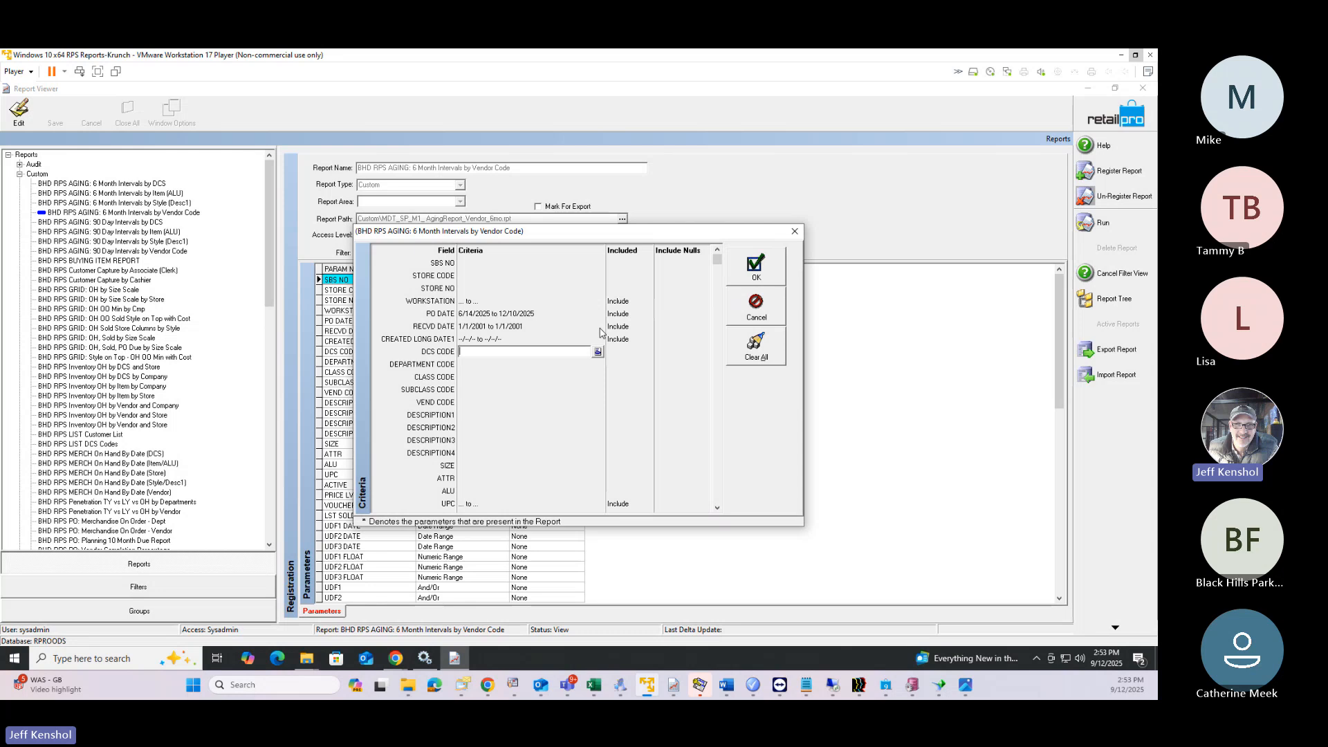
{"action": "left_click", "coordinate": [795, 232]}
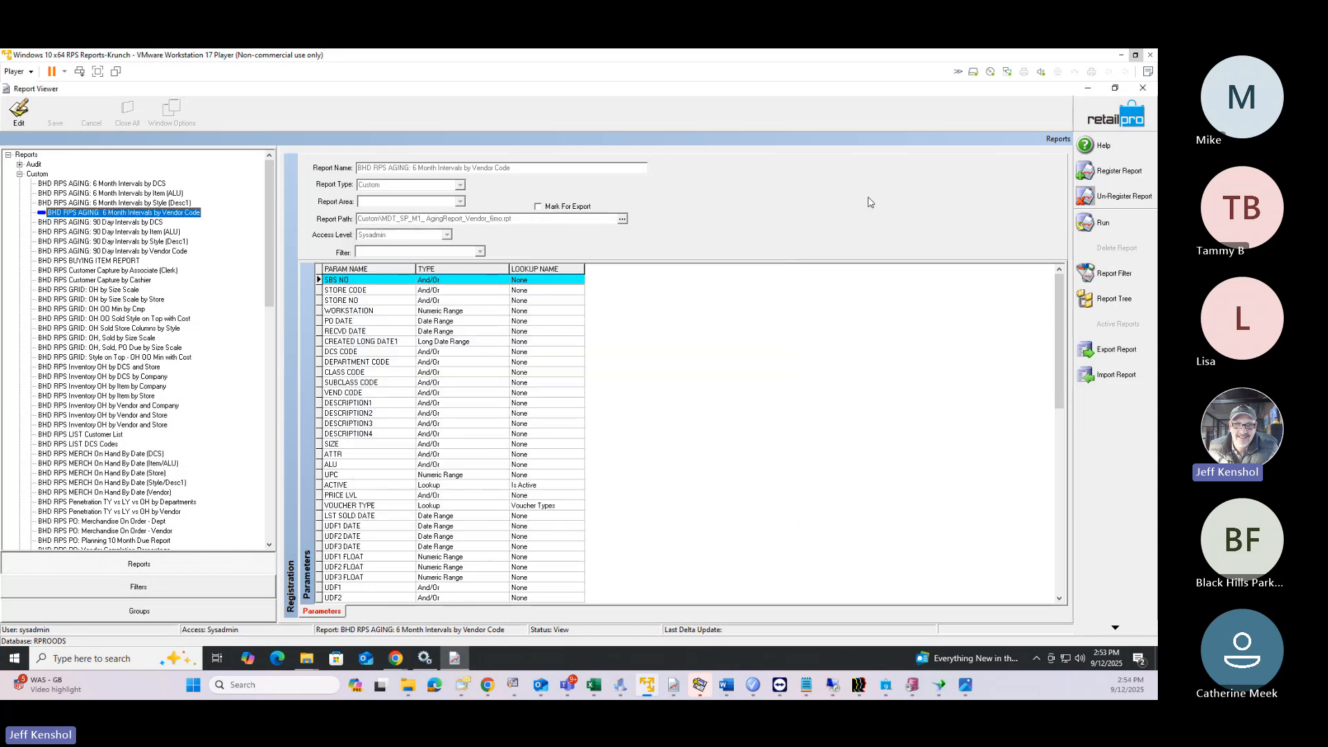